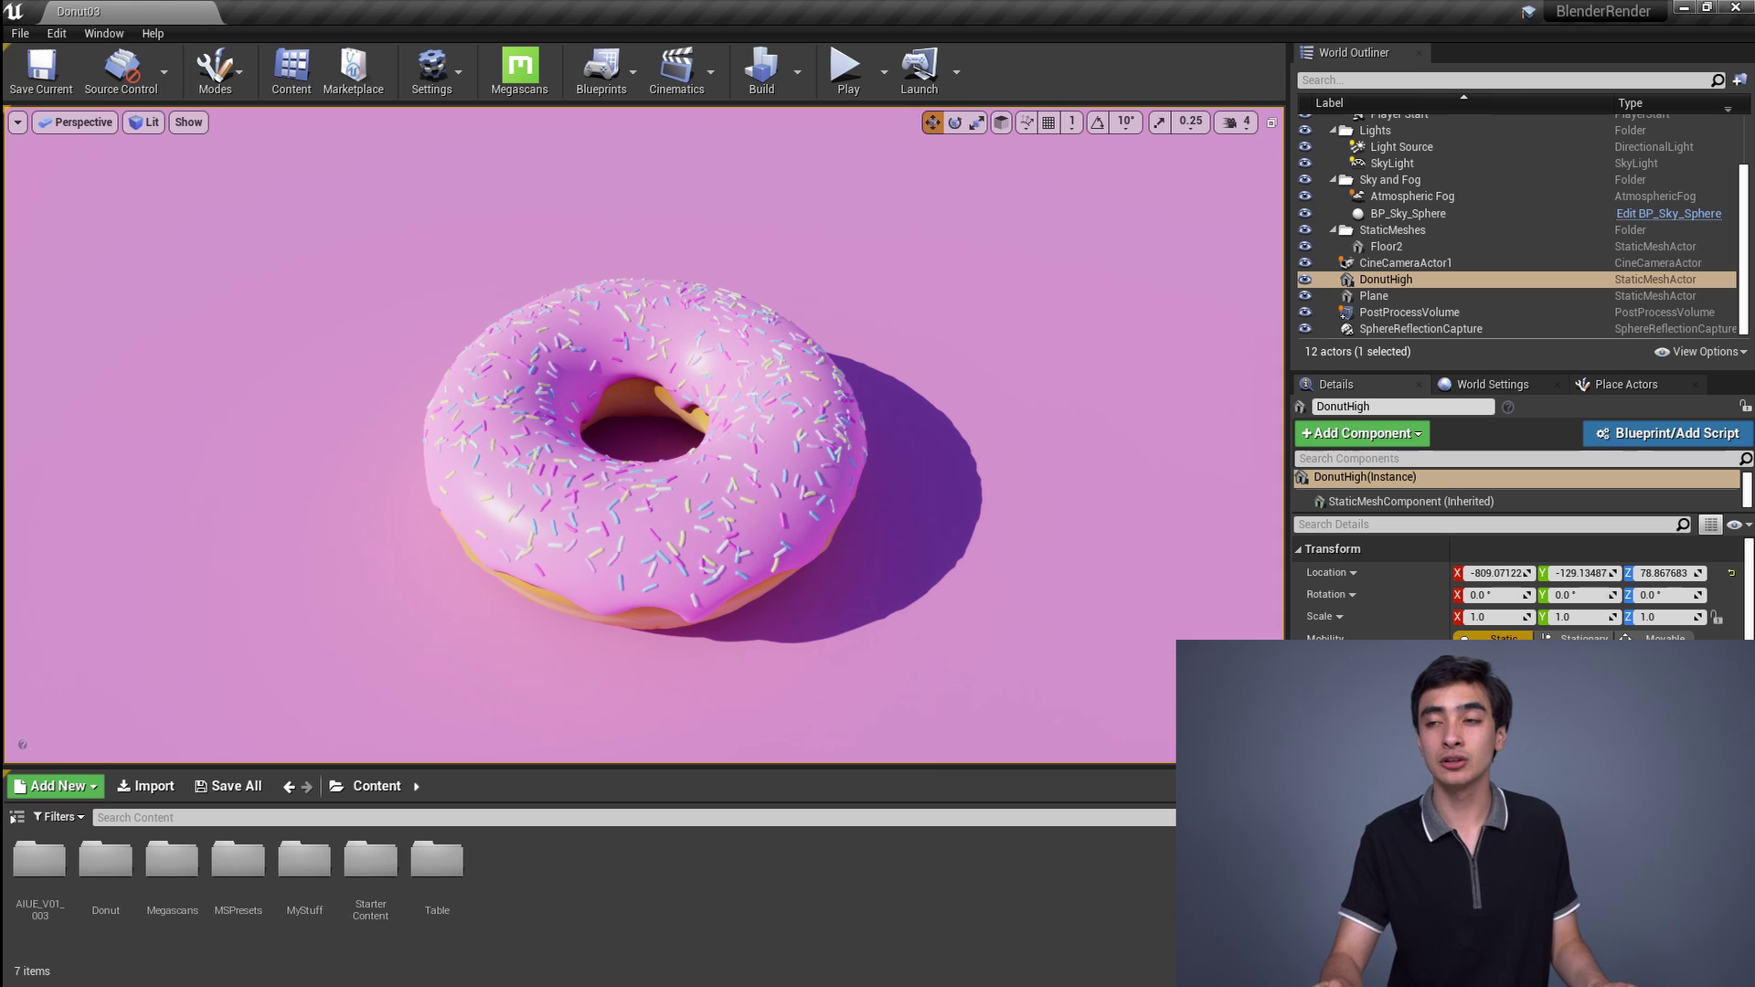
alt+drag(644, 435, 583, 382)
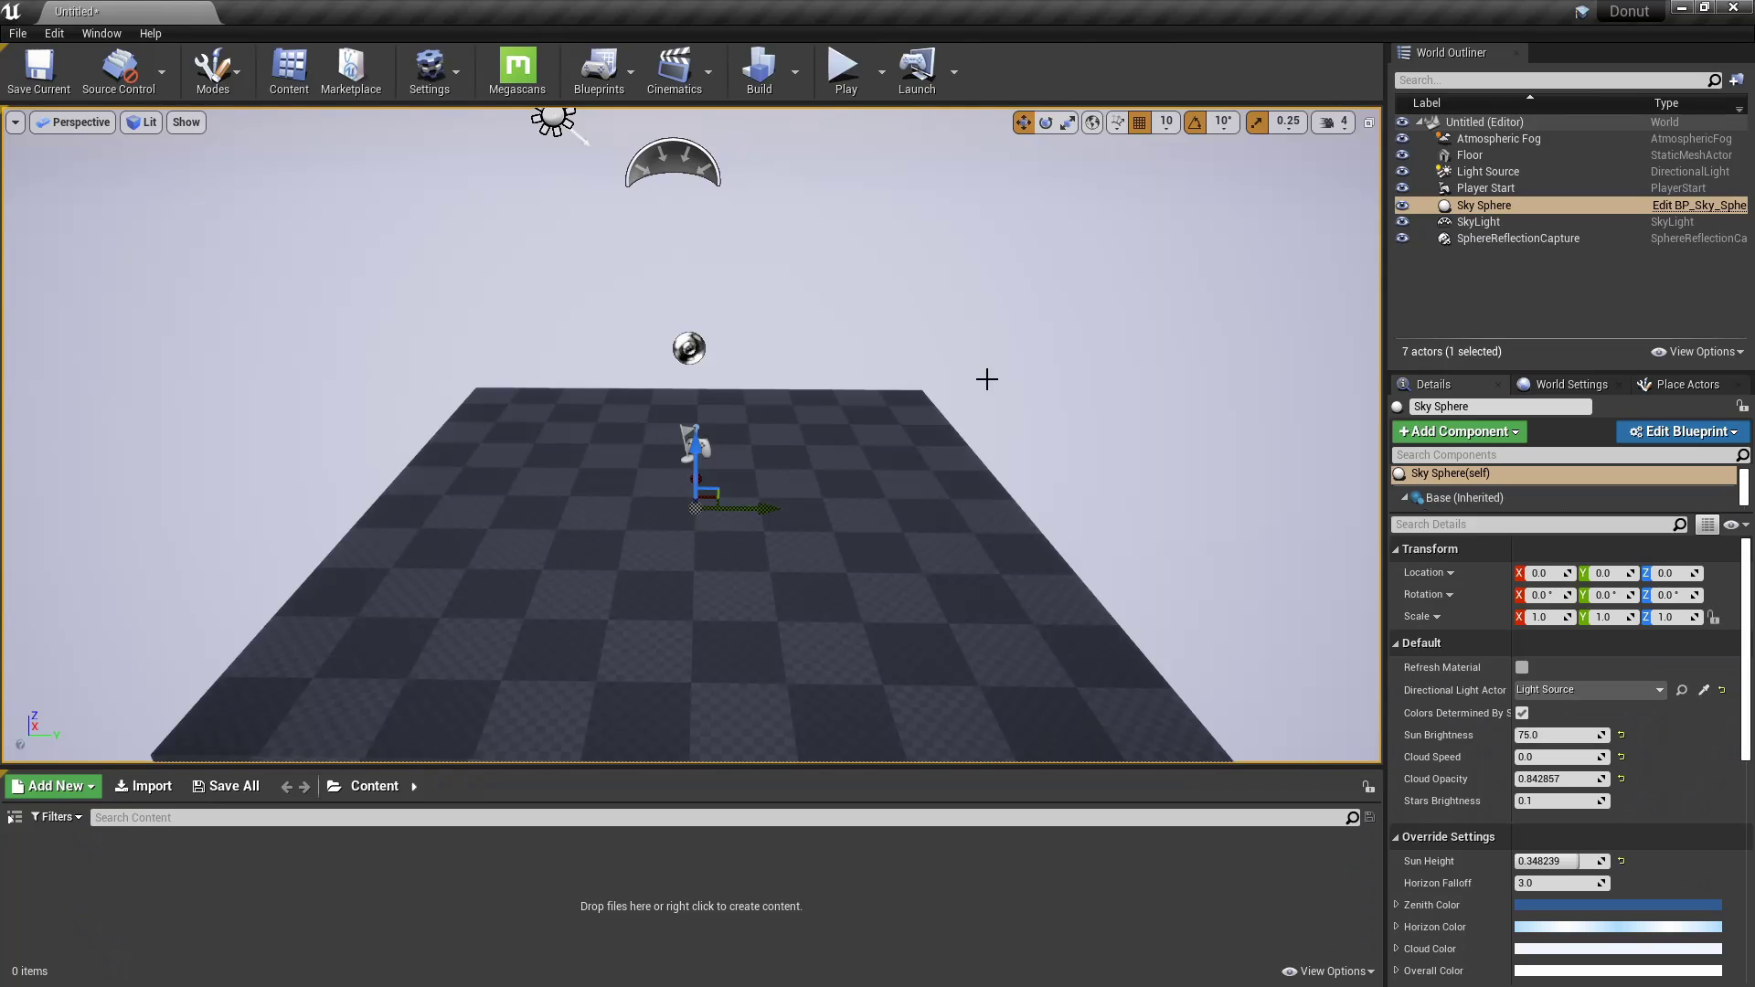
right_drag(945, 376, 875, 402)
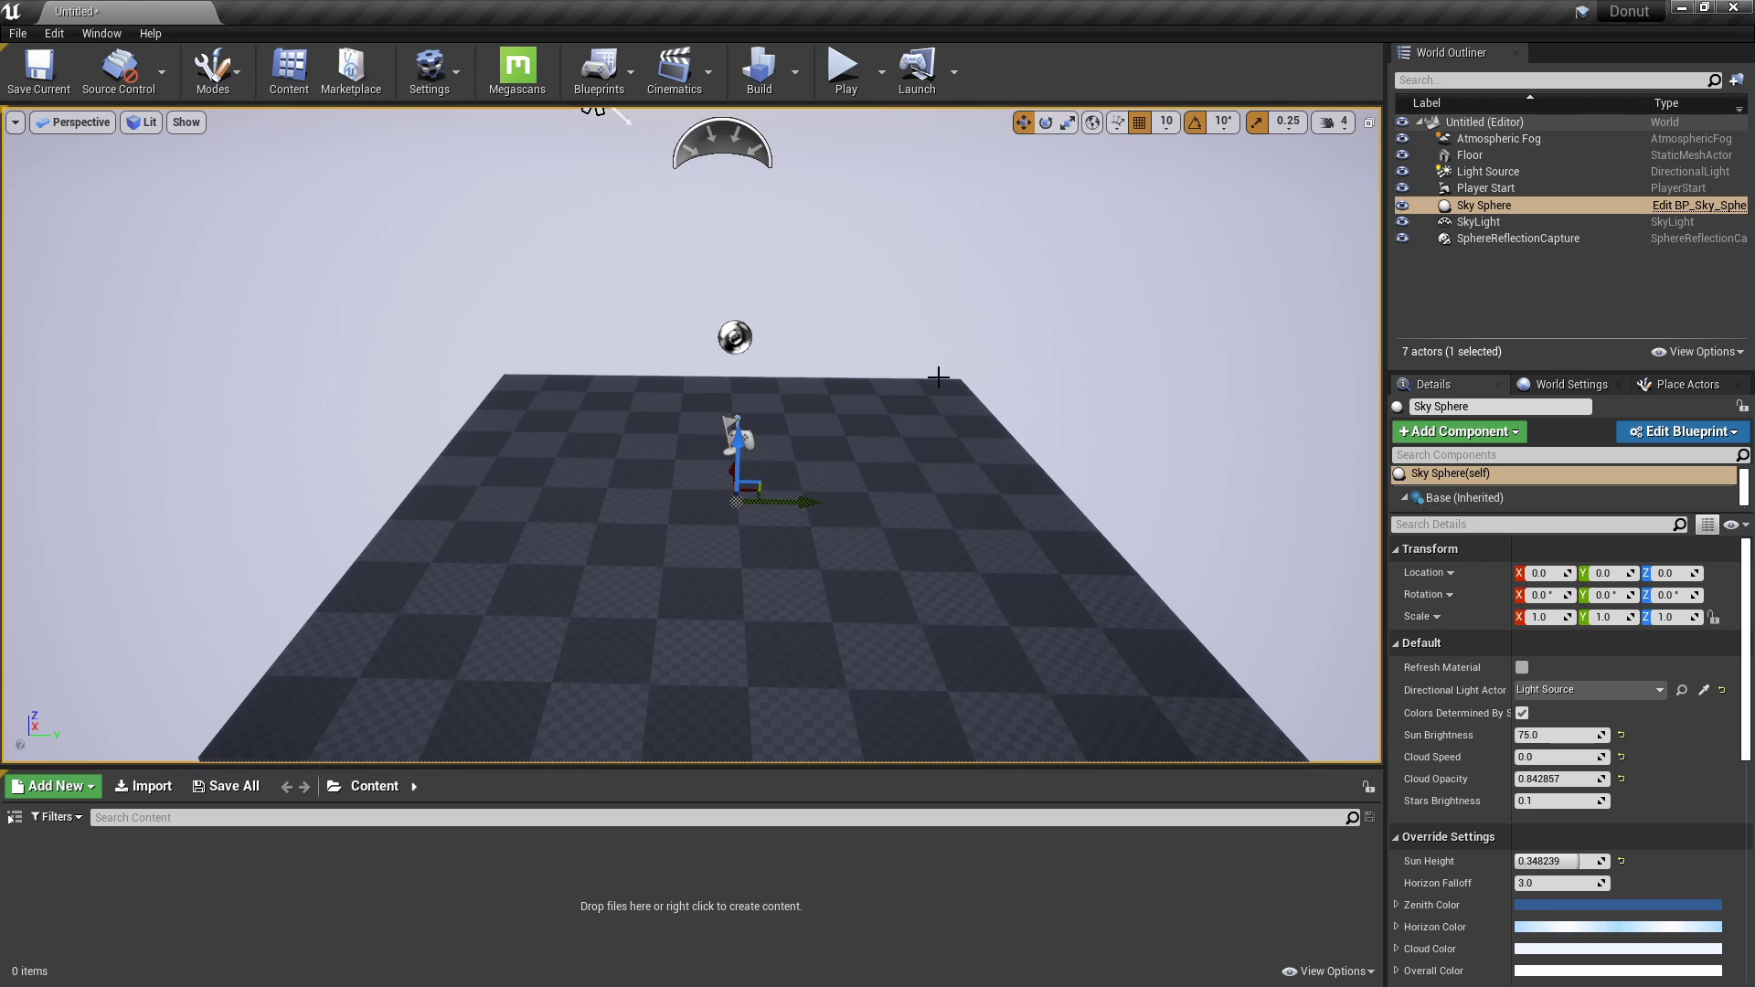
click(213, 72)
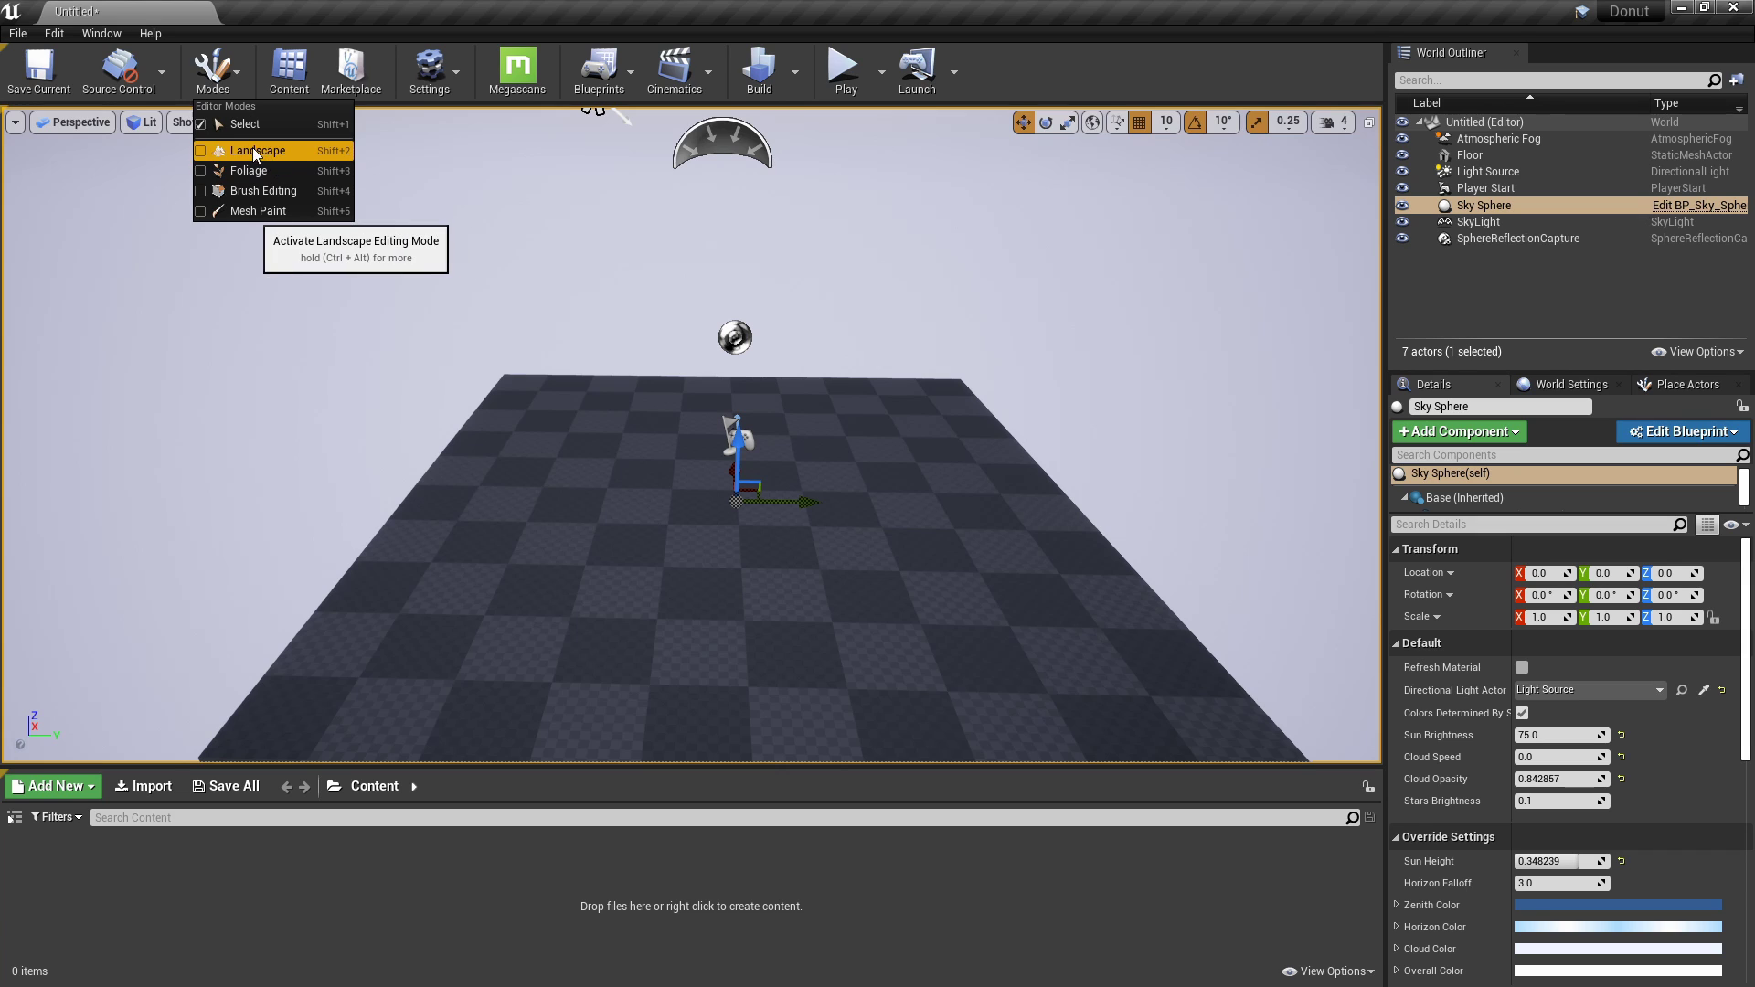
Enable the built-in Modeling Tools Editor Mode plugin, accepting its beta status, and restart the editor.
click(441, 85)
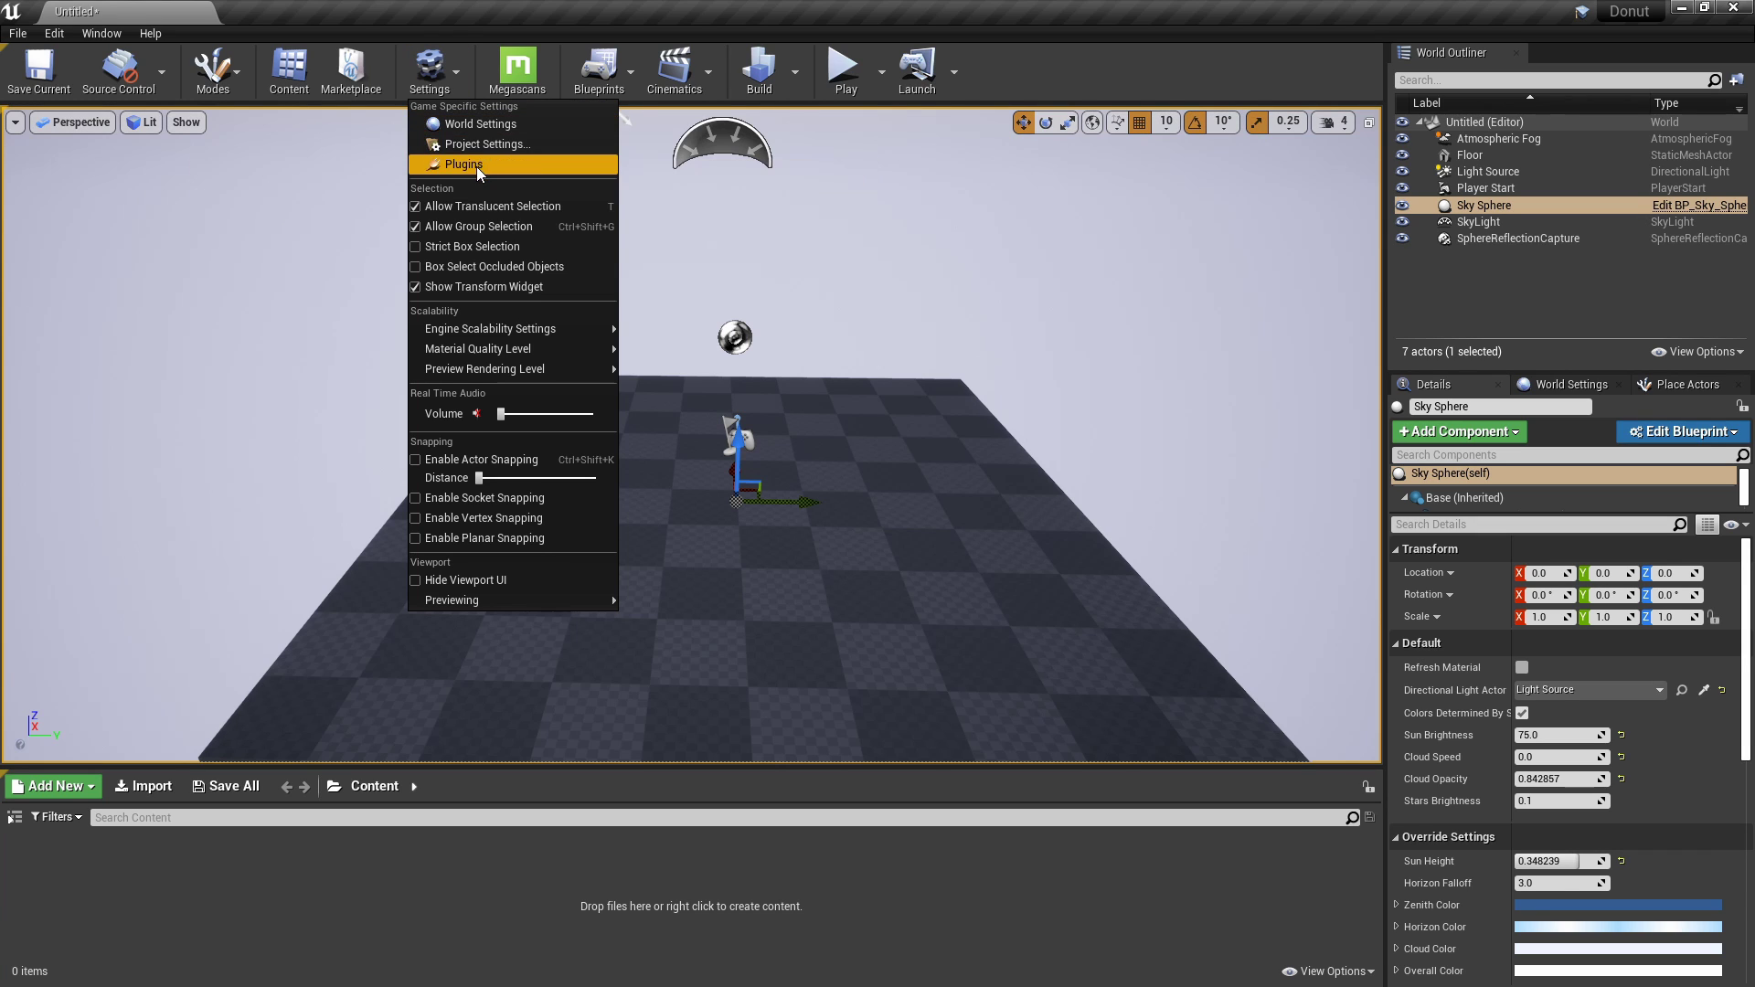
click(476, 167)
click(110, 227)
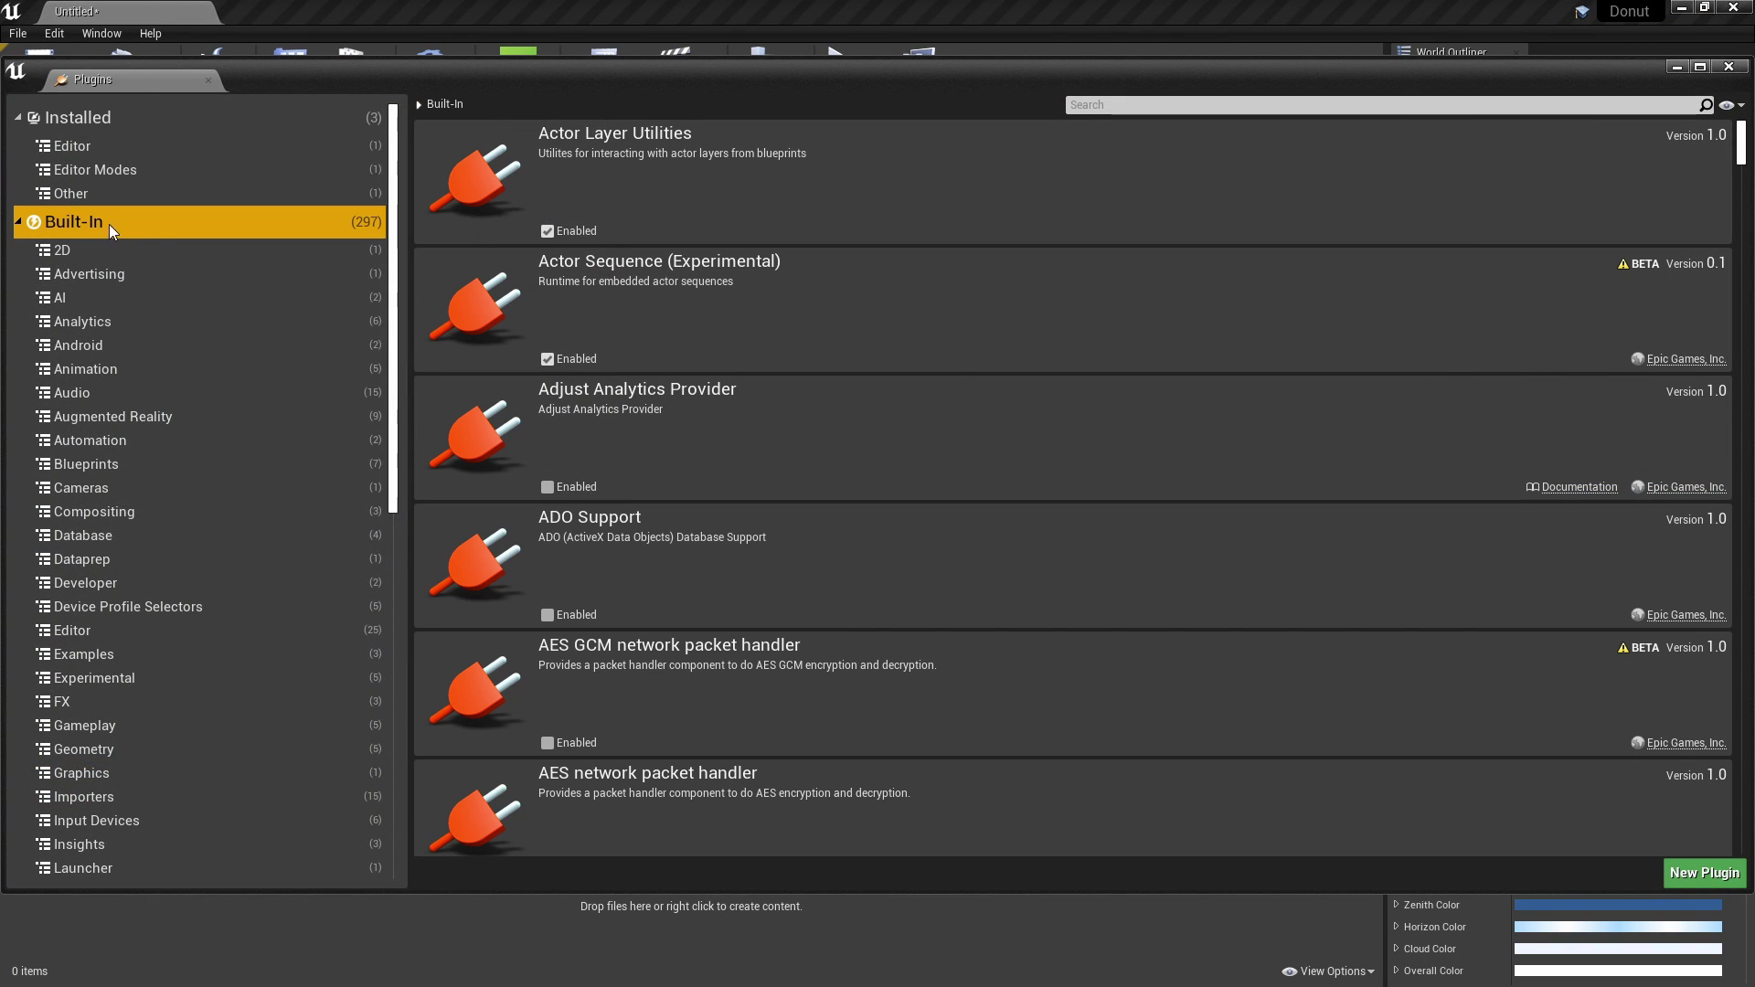
click(1123, 104)
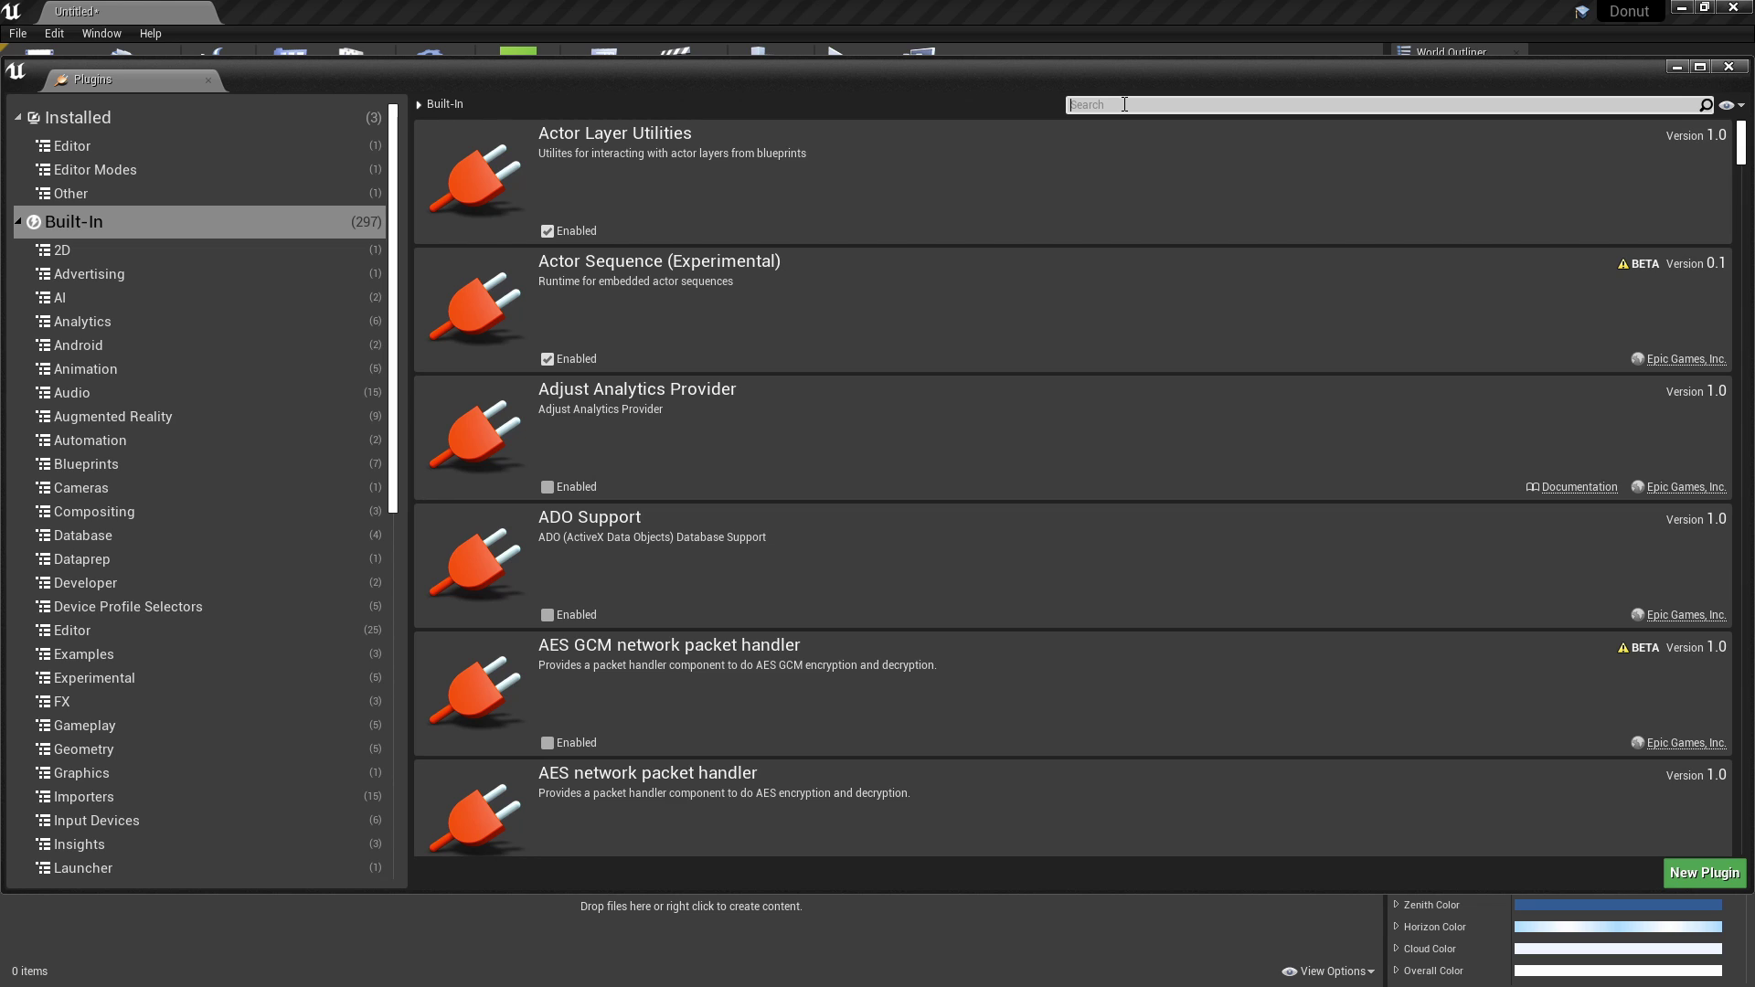
text(model)
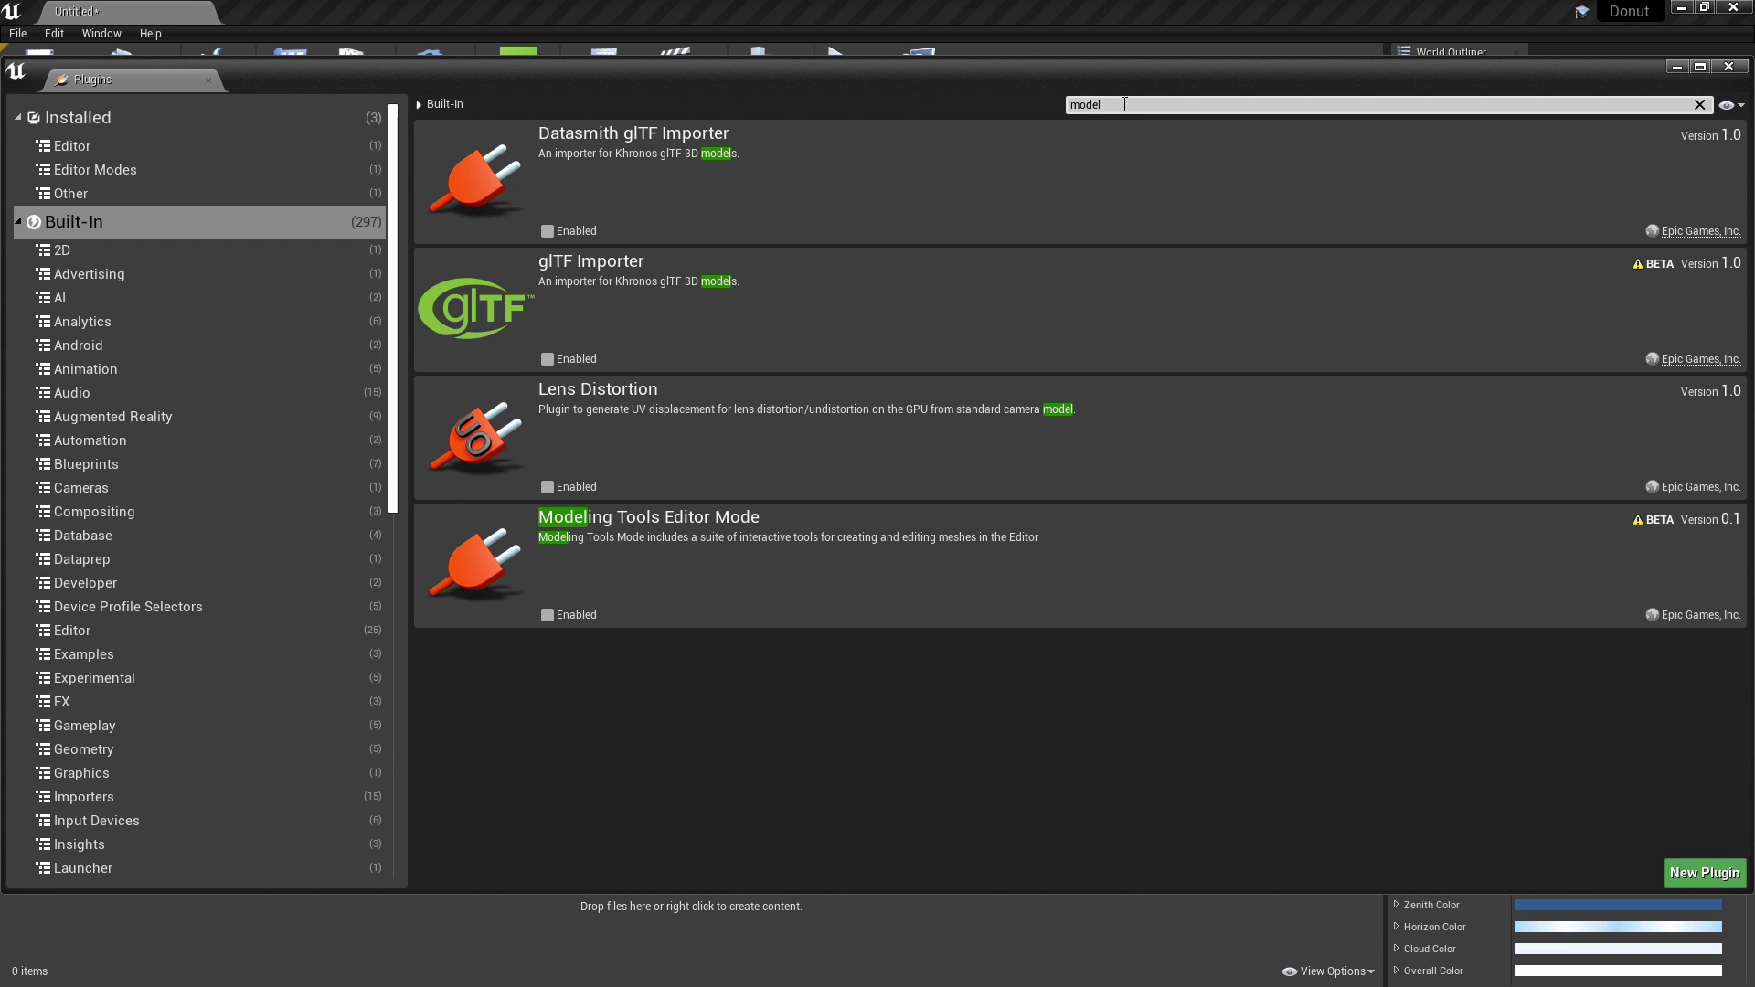
click(547, 615)
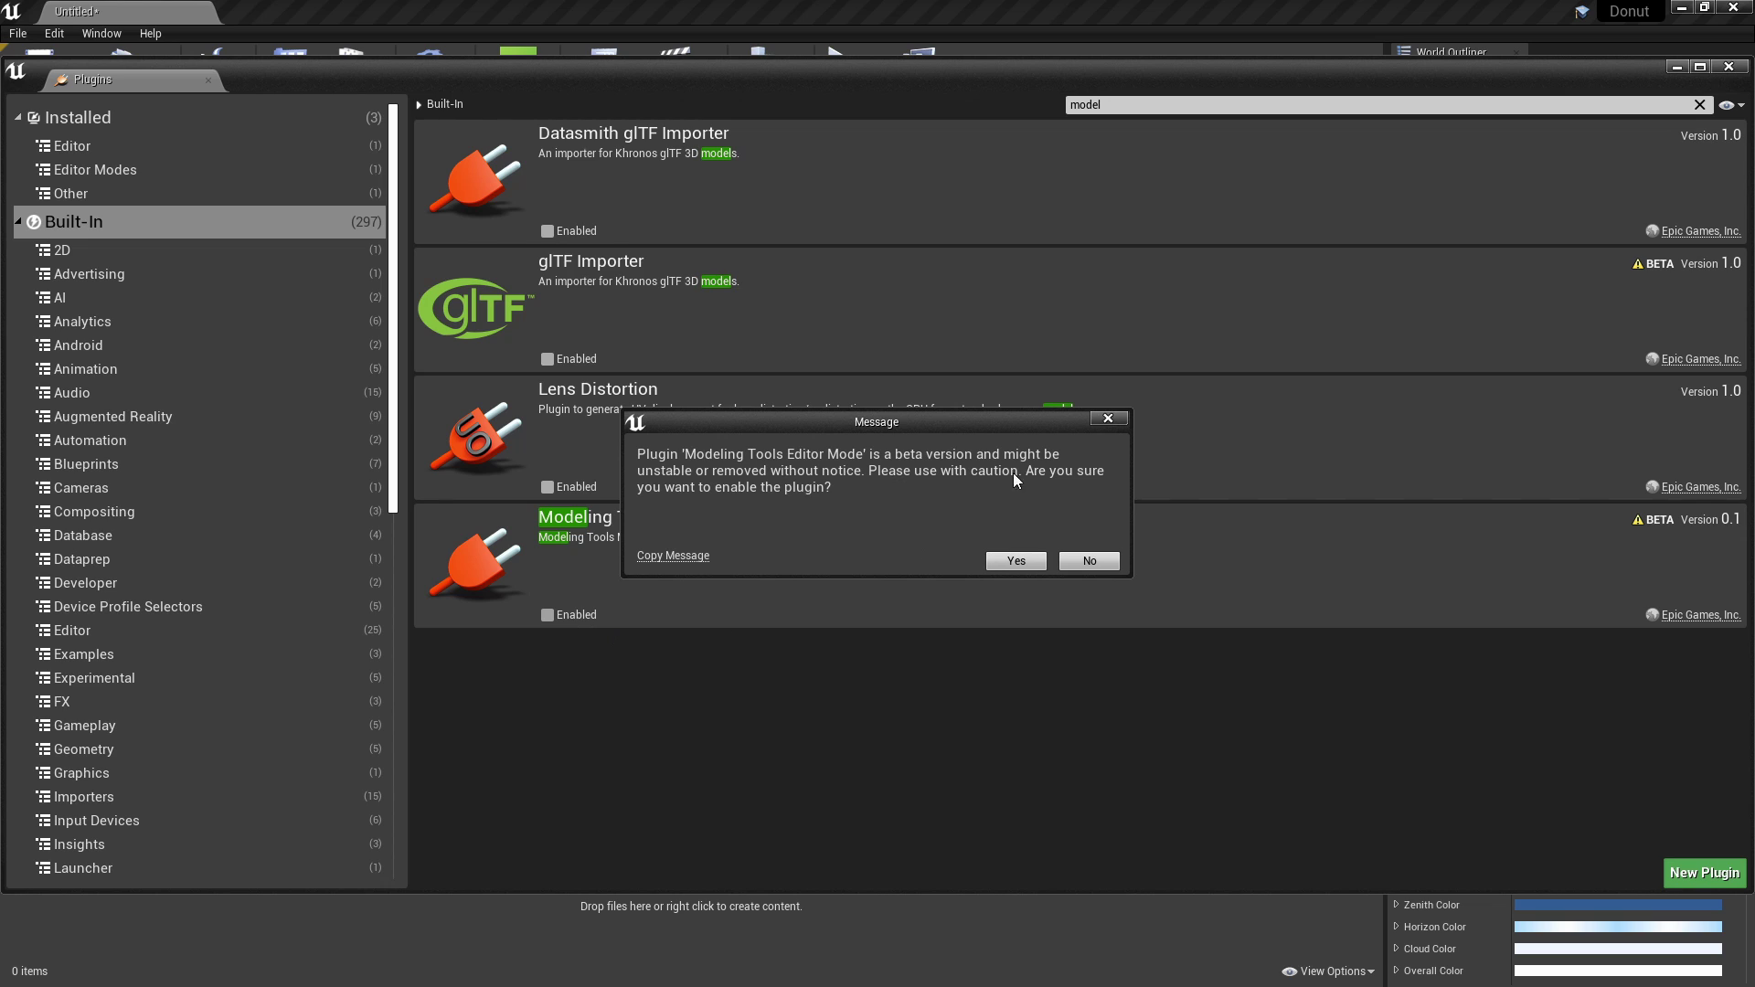
mouse_move(912, 419)
mouse_down()
mouse_move(926, 430)
mouse_move(904, 429)
mouse_up()
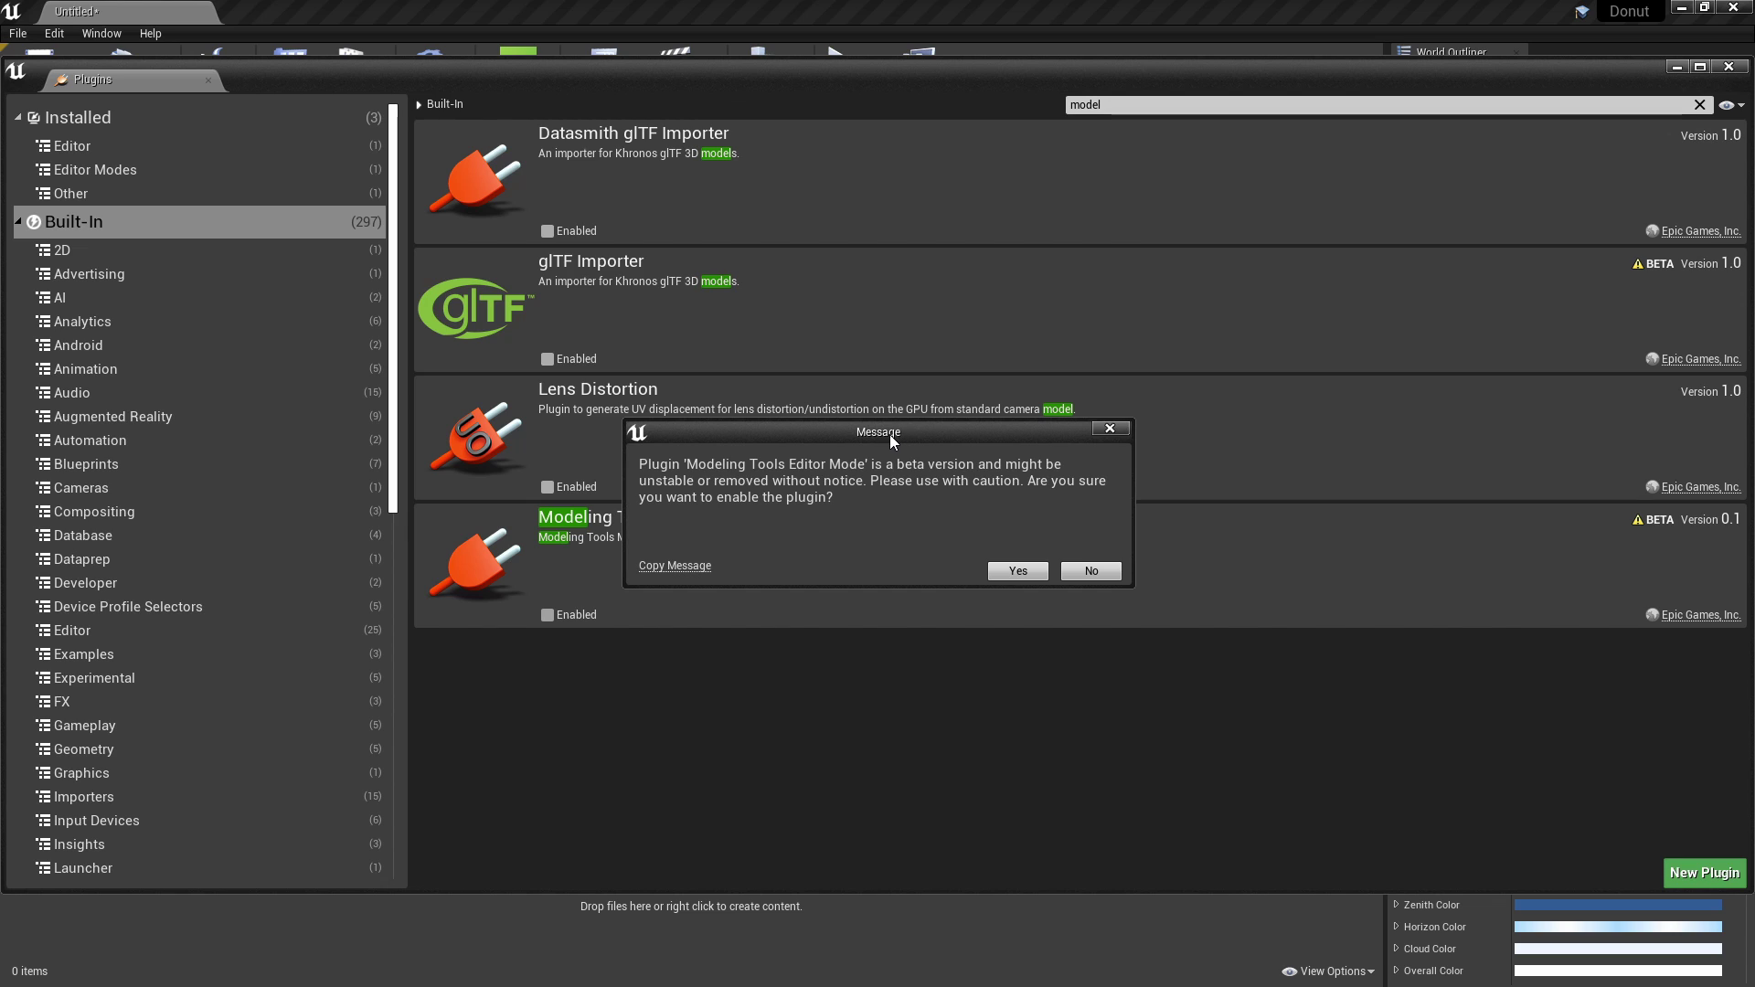
drag(893, 436, 889, 438)
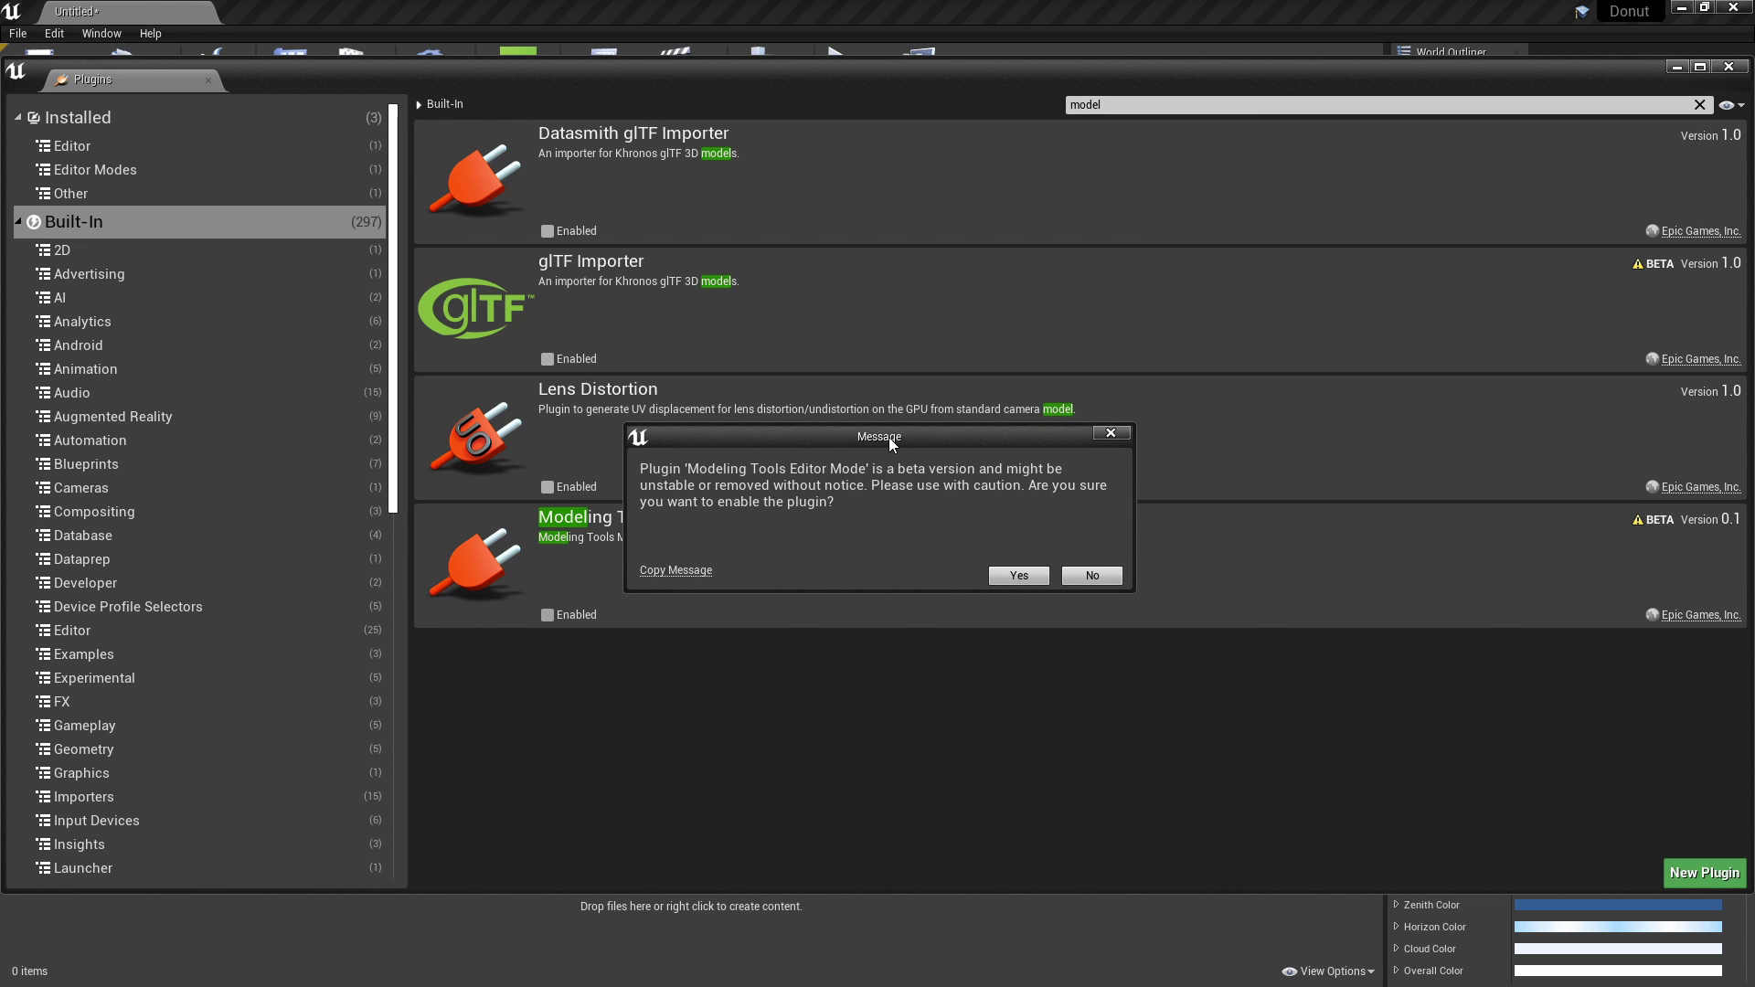
click(1018, 576)
click(1691, 839)
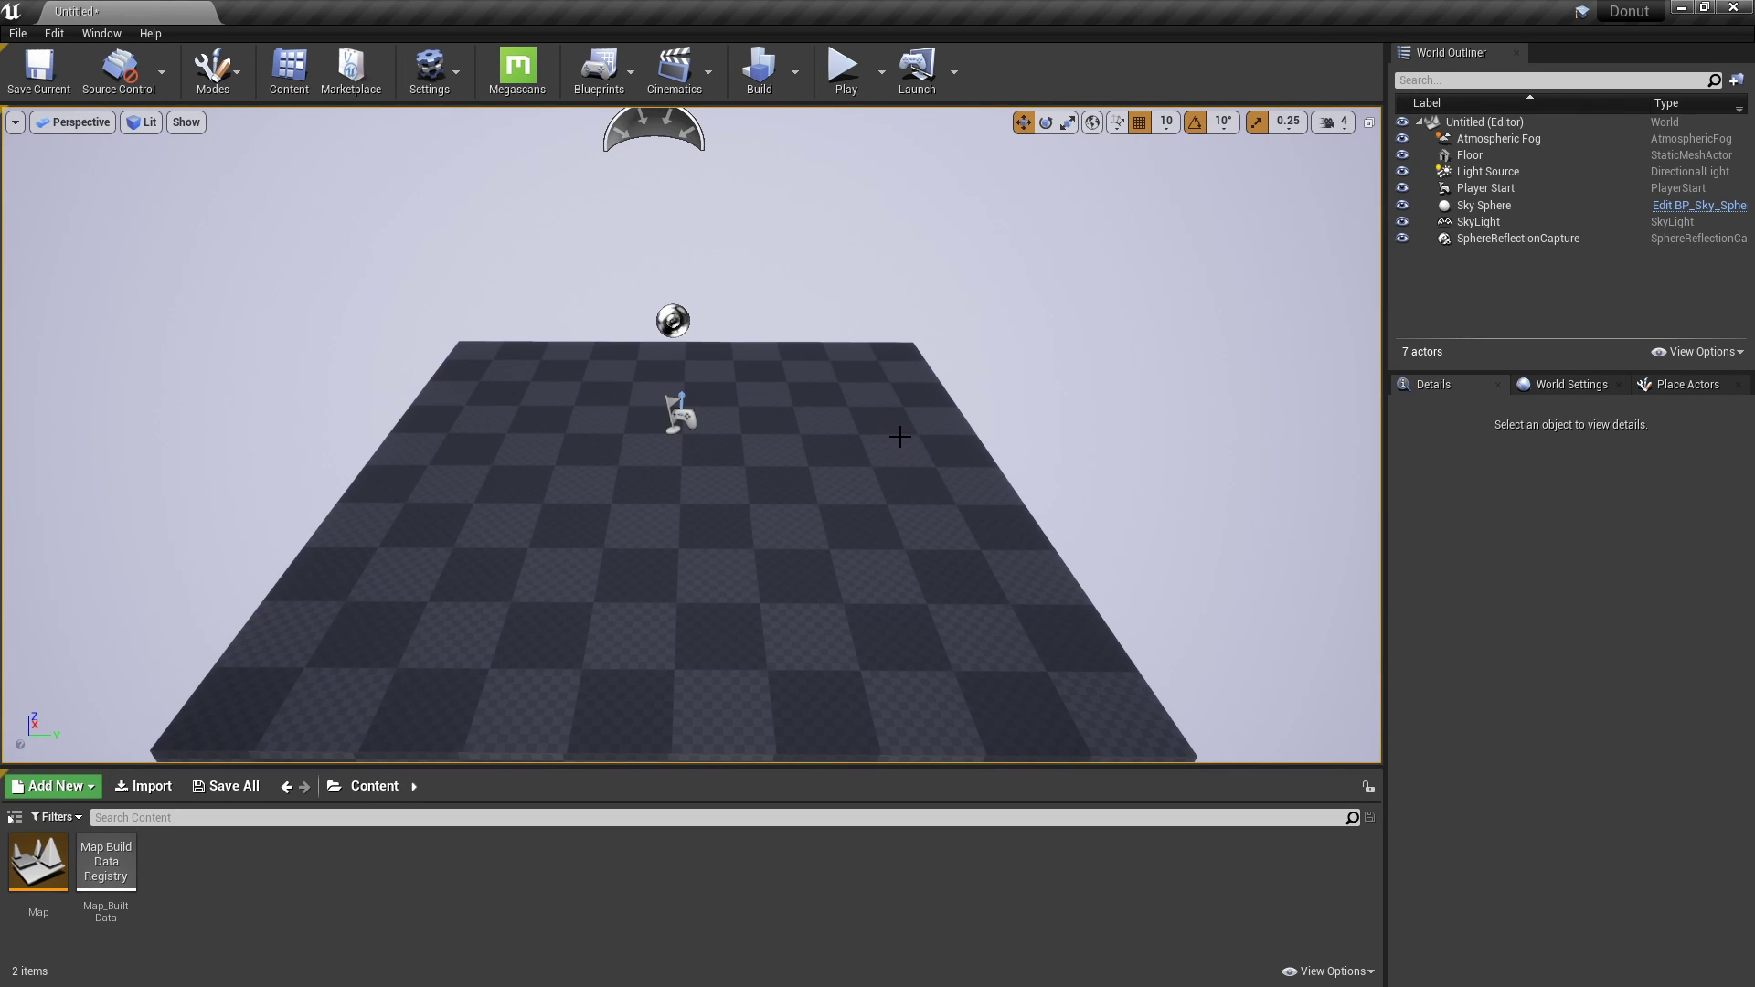
Switch the editor to Modeling mode and look through its tool categories from Transform to UVs/Normals.
click(217, 93)
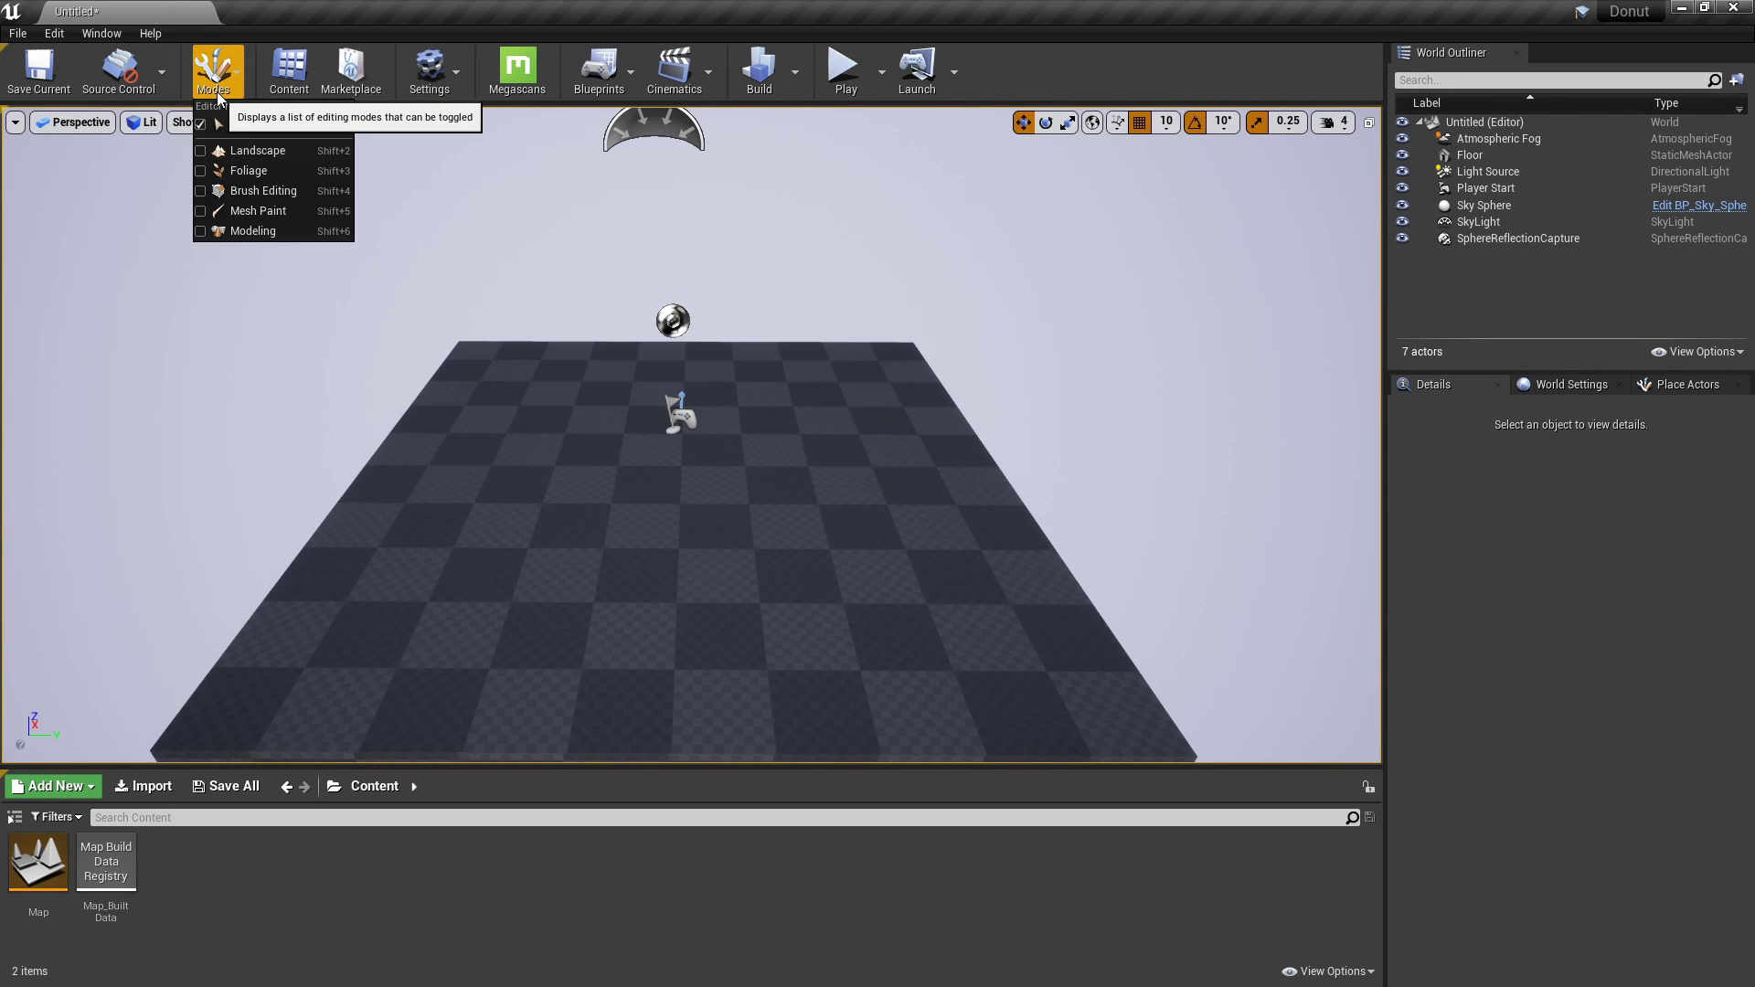
click(254, 231)
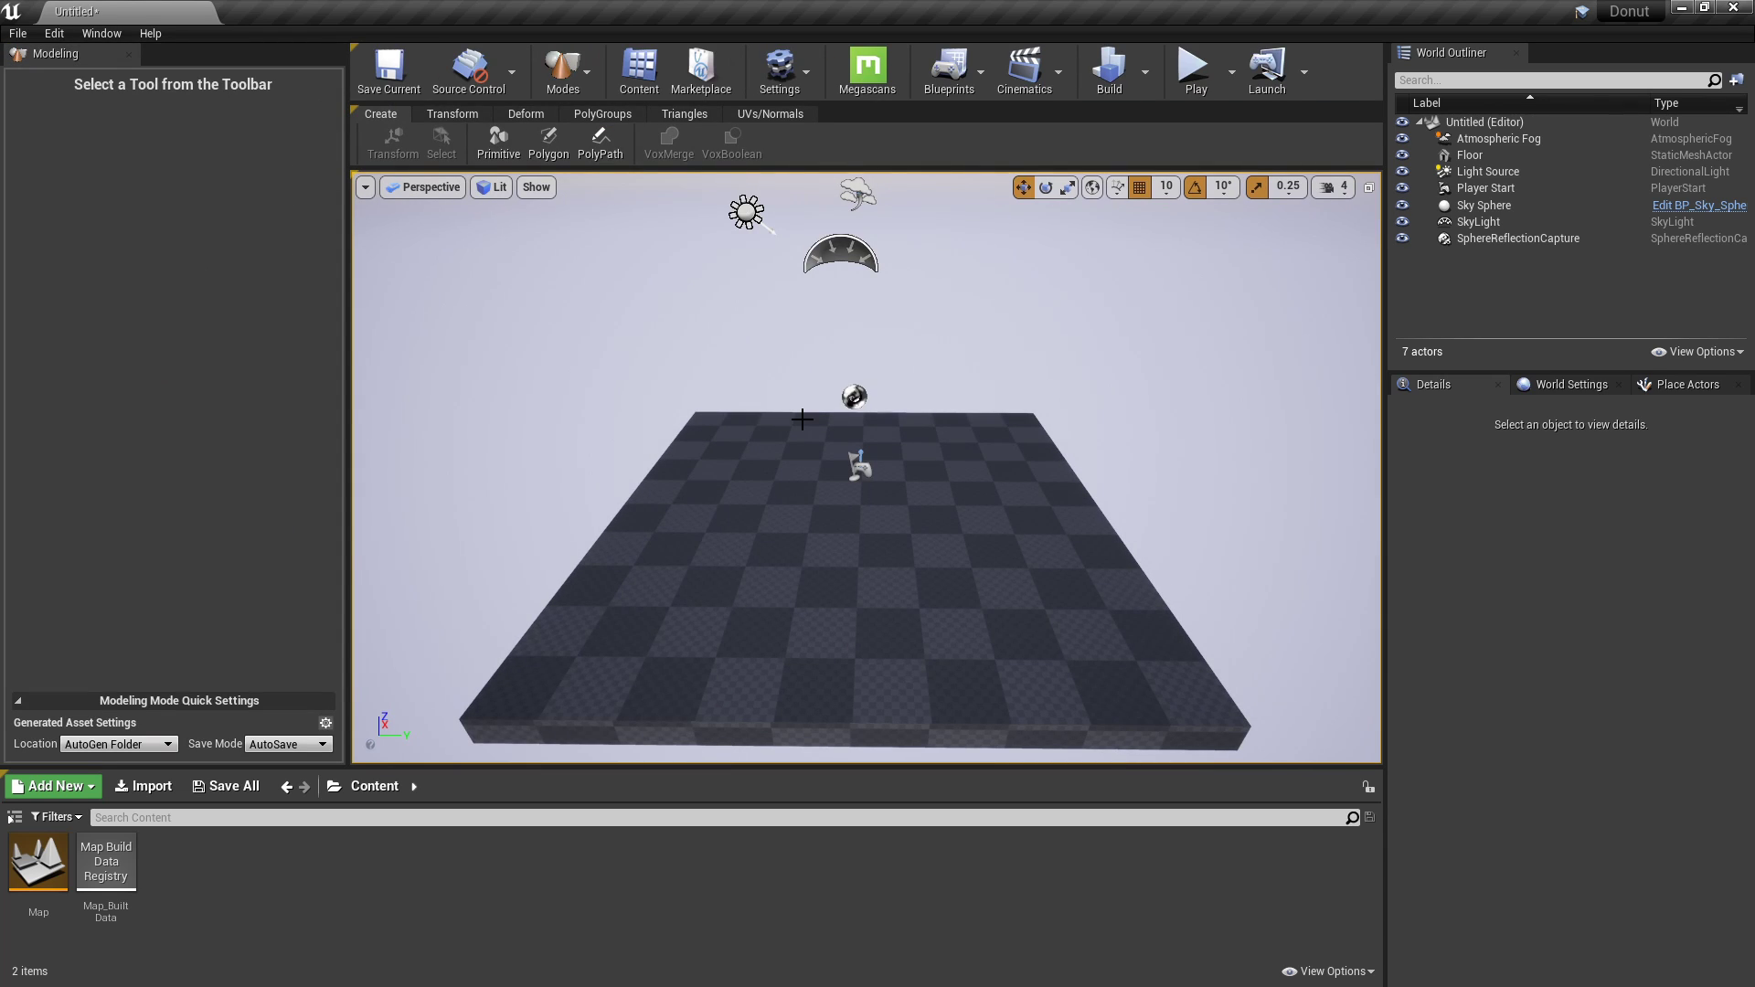
click(453, 114)
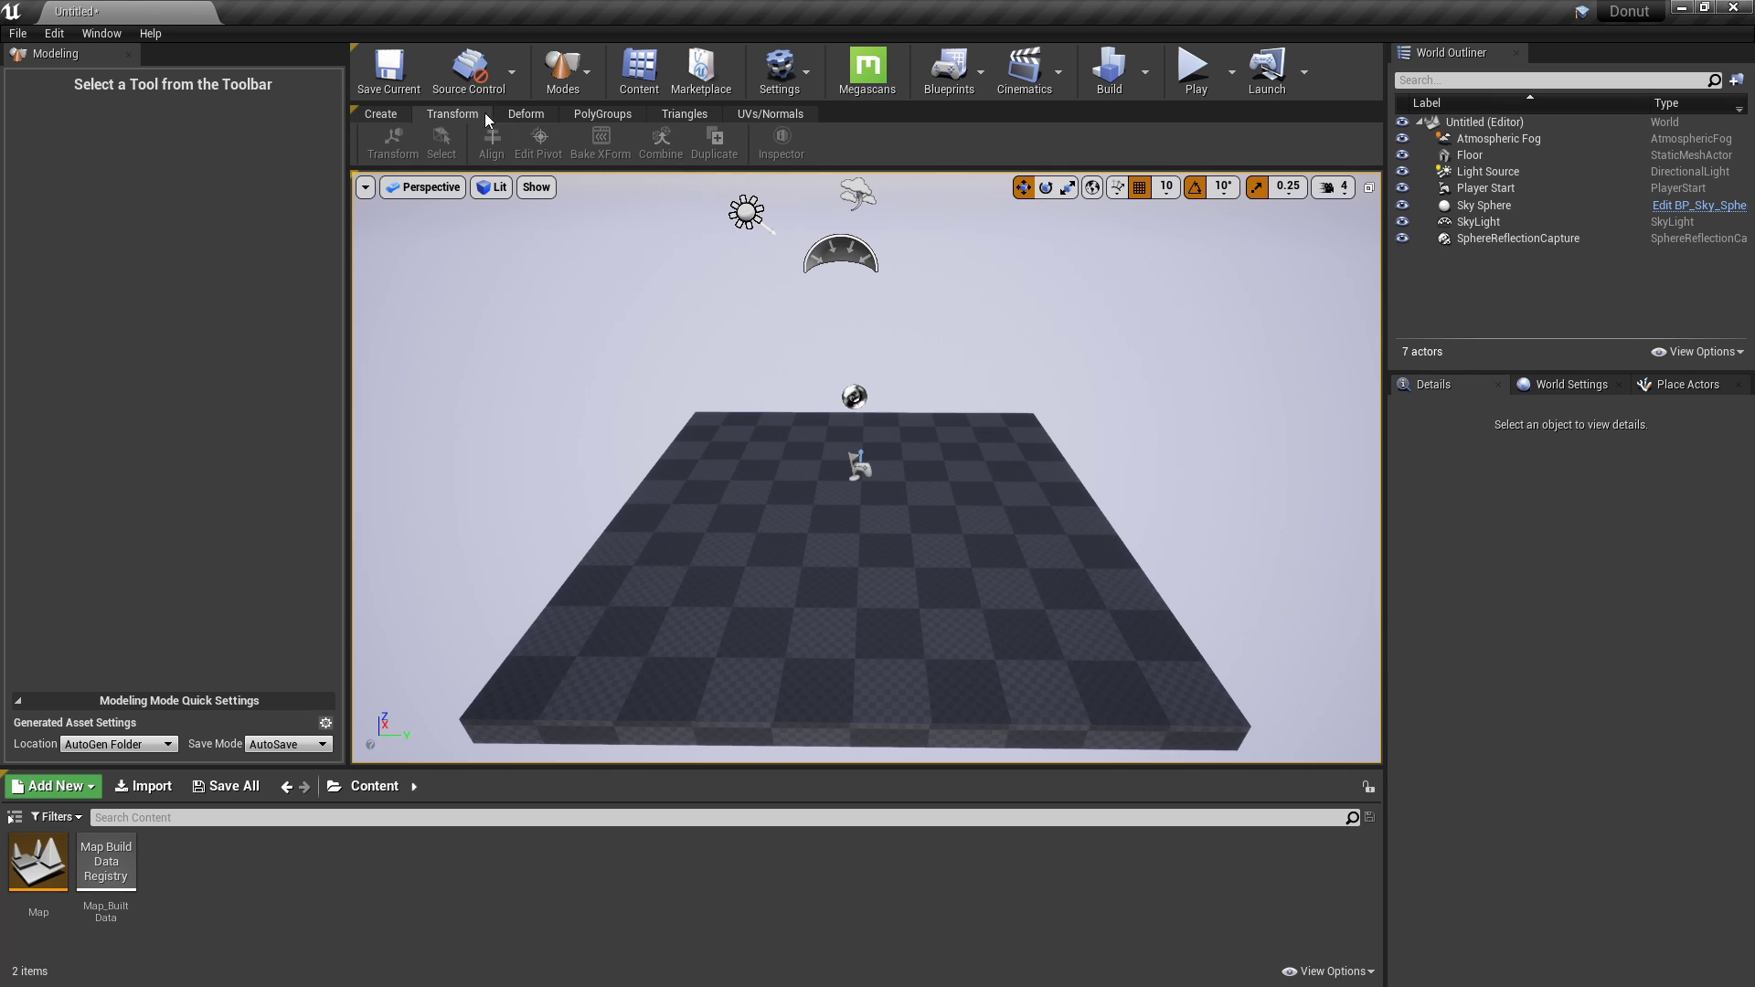
click(526, 113)
click(621, 113)
click(677, 113)
click(752, 115)
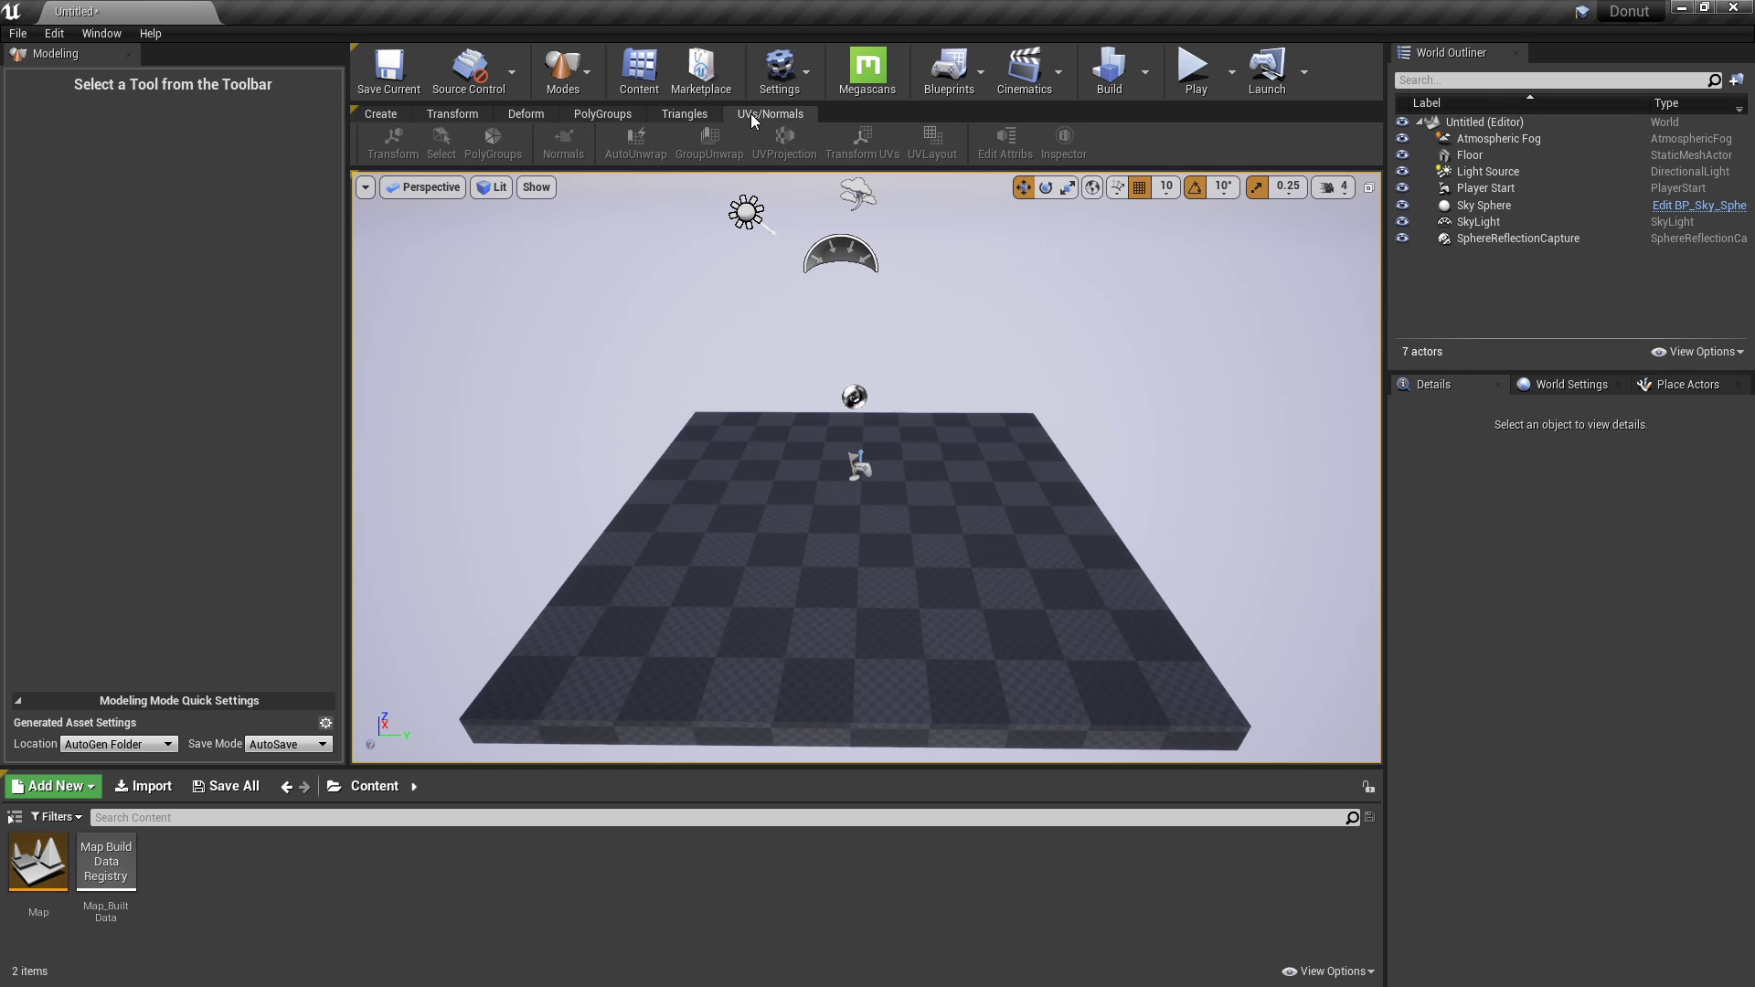
Place a box primitive with a width of 200 on the floor and complete the primitive tool.
click(380, 113)
click(499, 143)
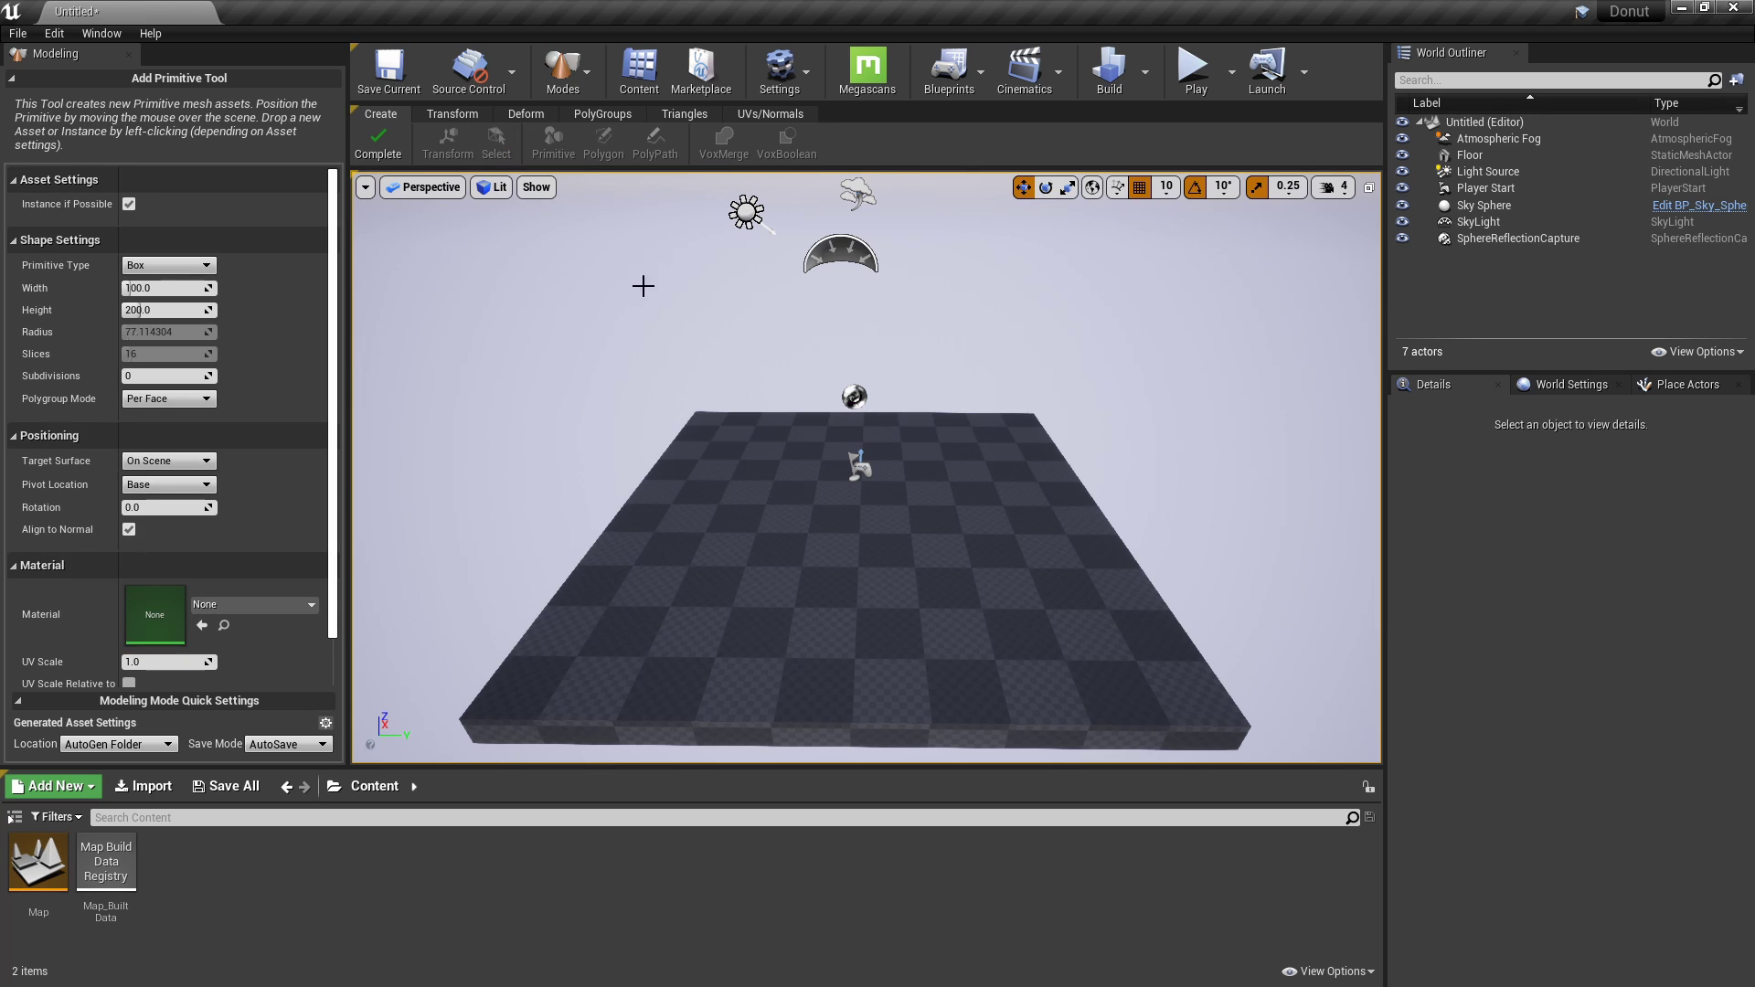
right_drag(643, 287, 777, 347)
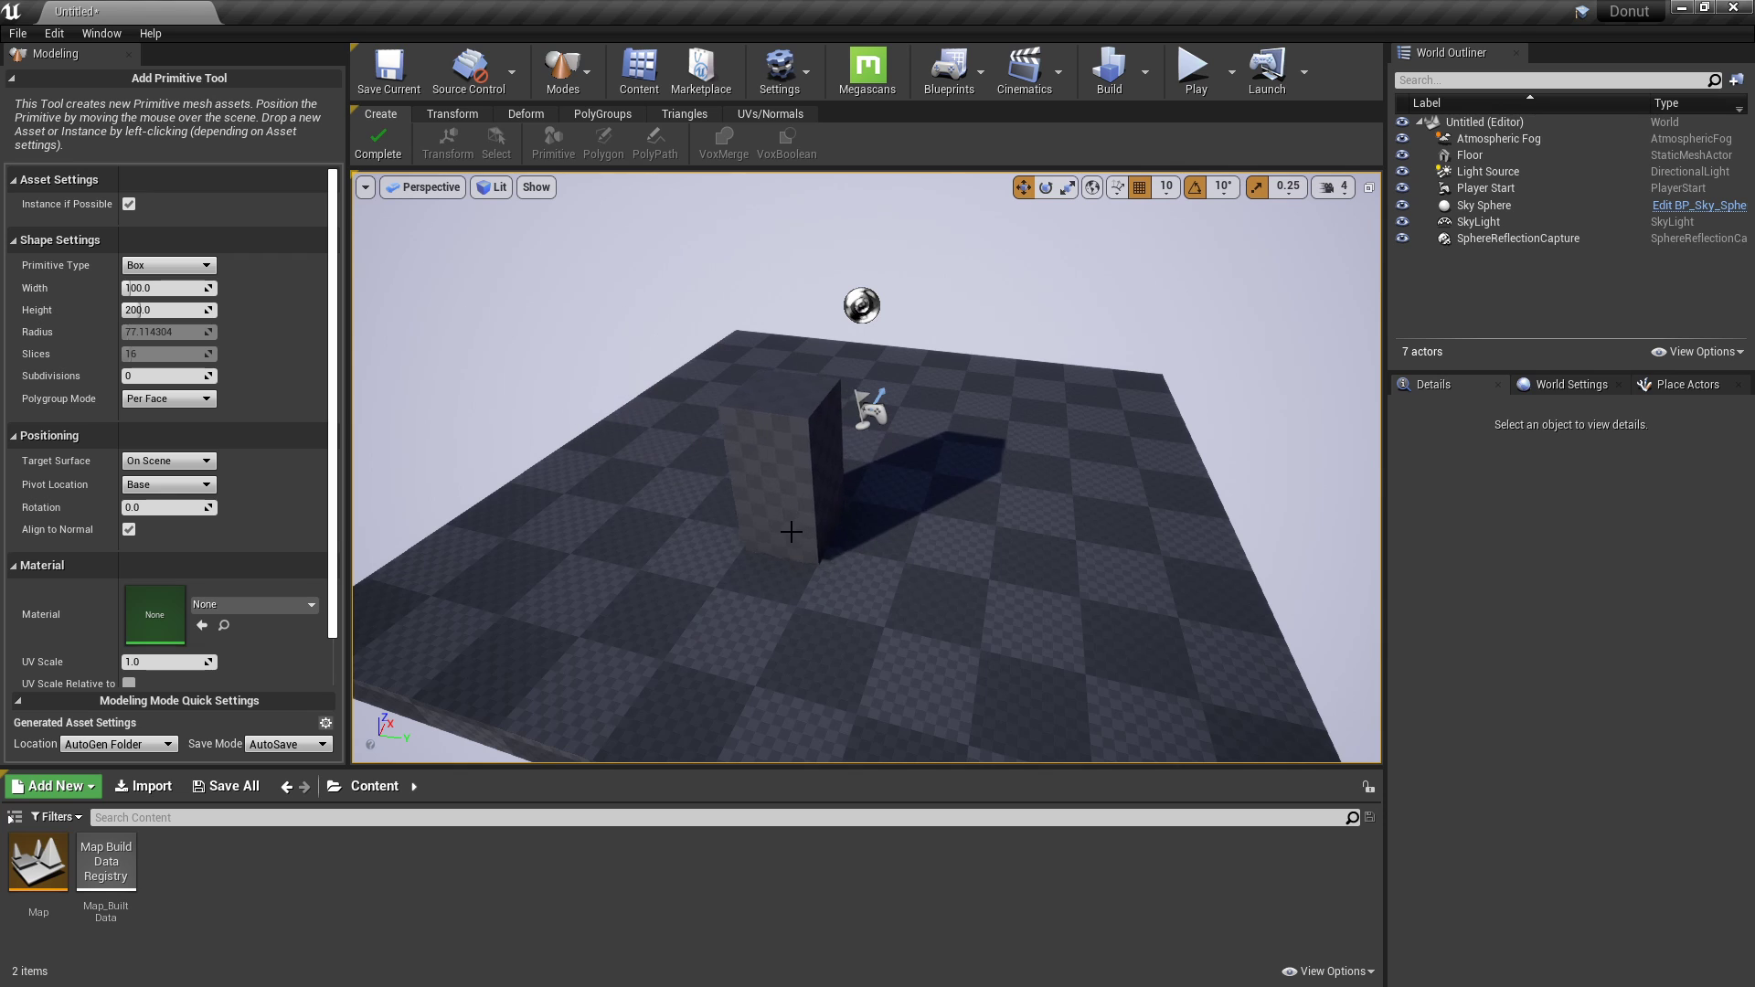
right_drag(790, 531, 757, 520)
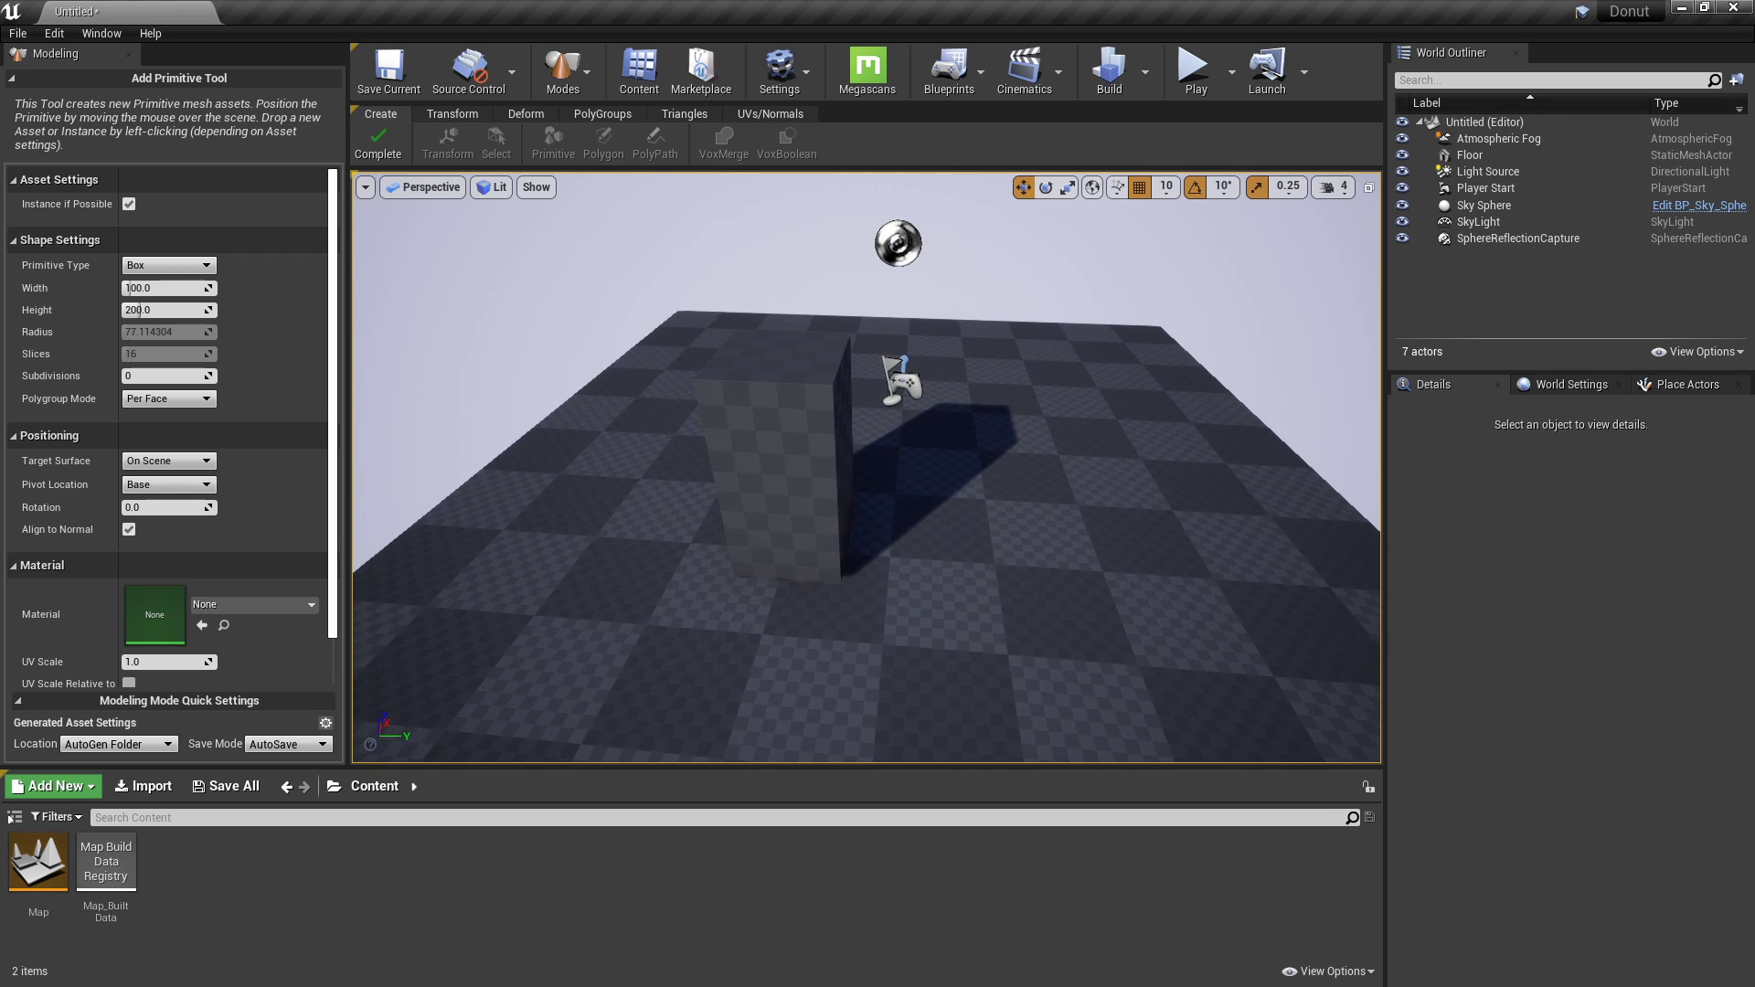
click(171, 288)
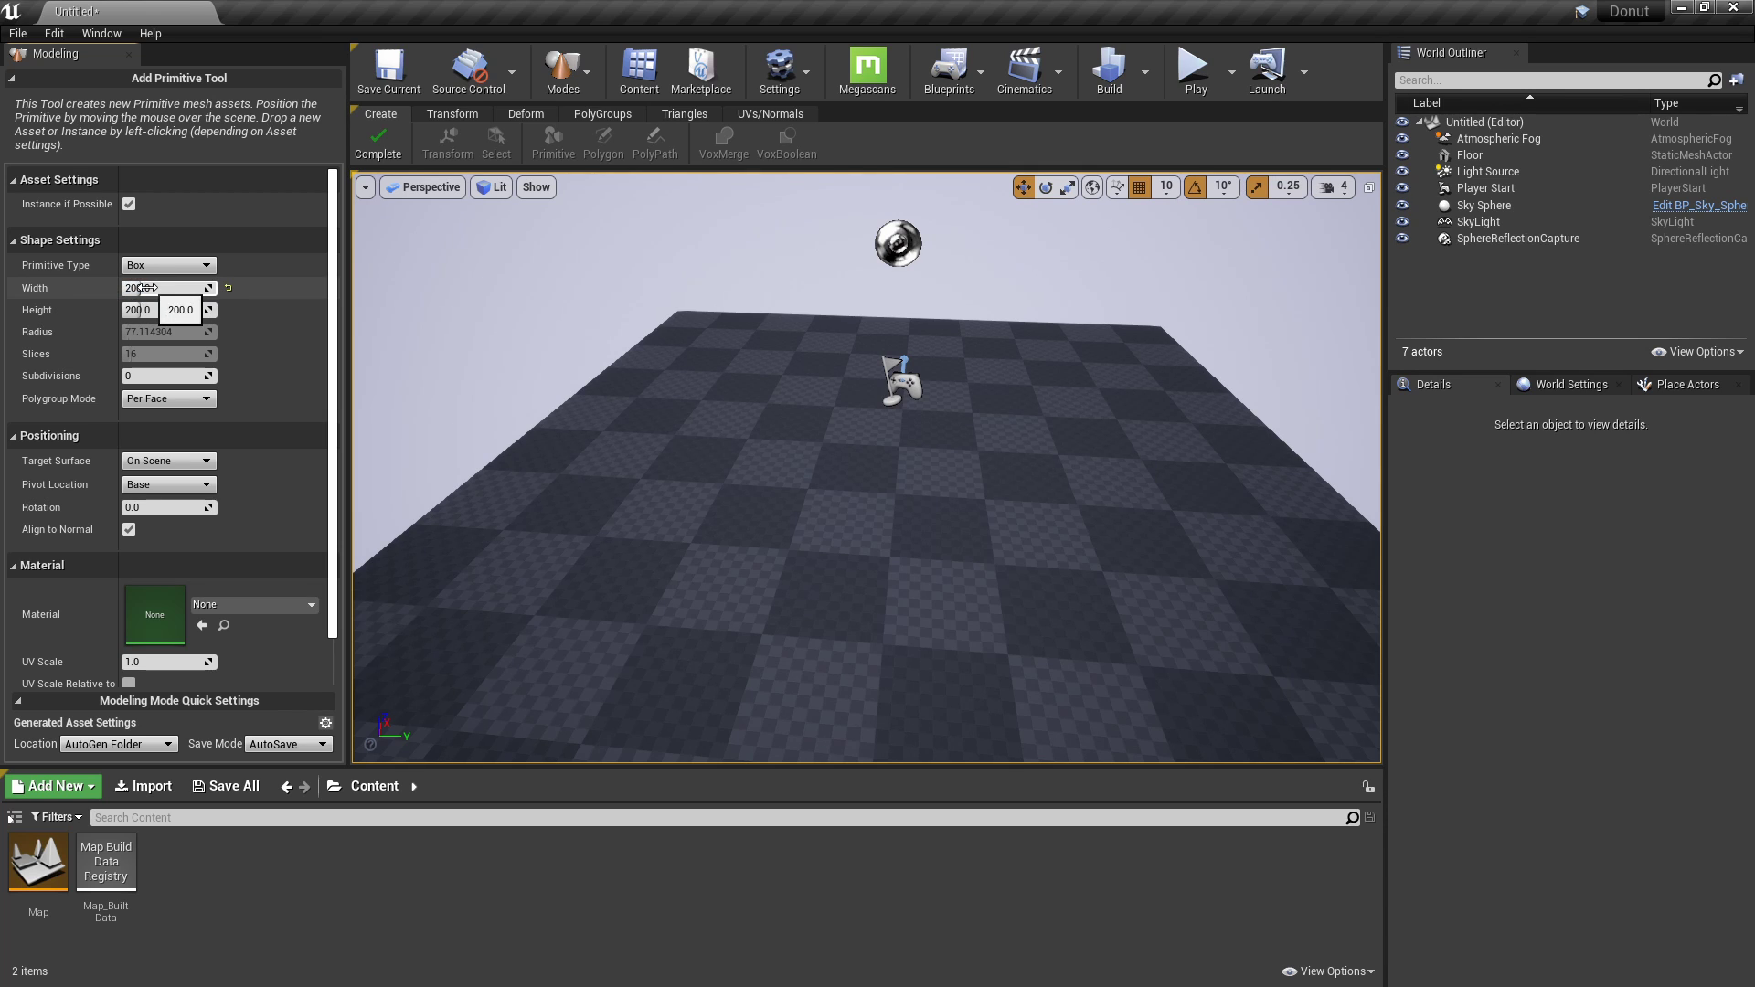
alt+drag(763, 546, 580, 546)
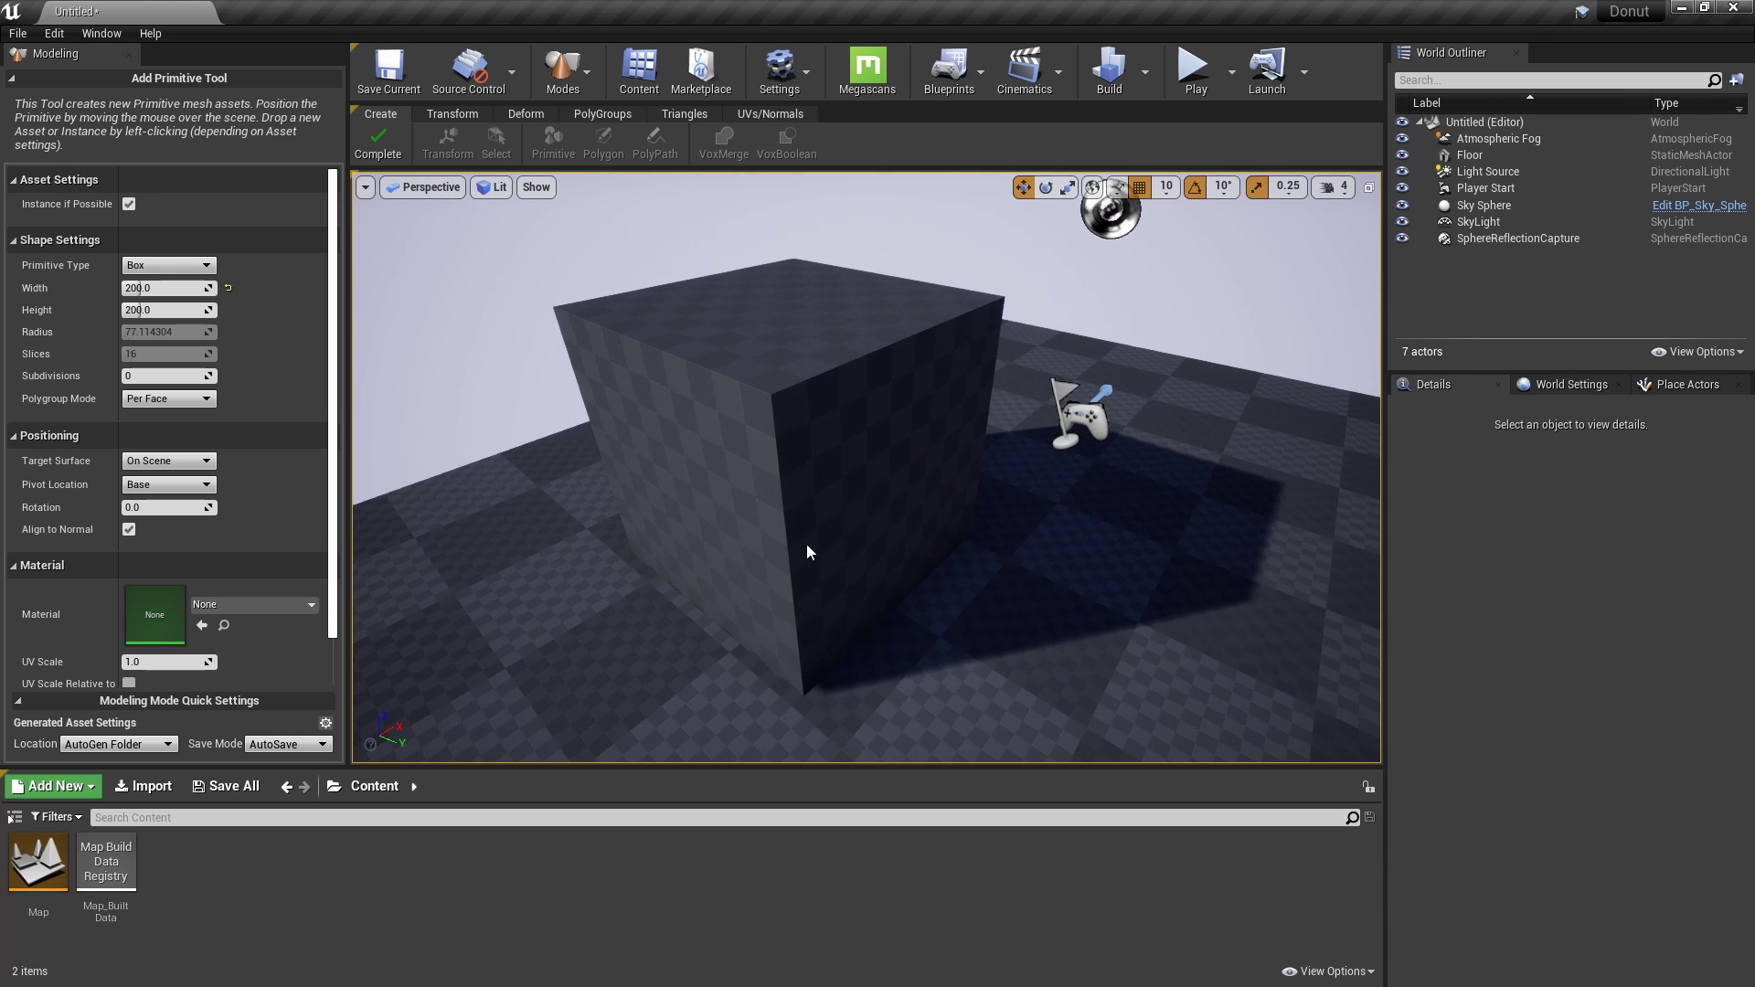
click(812, 549)
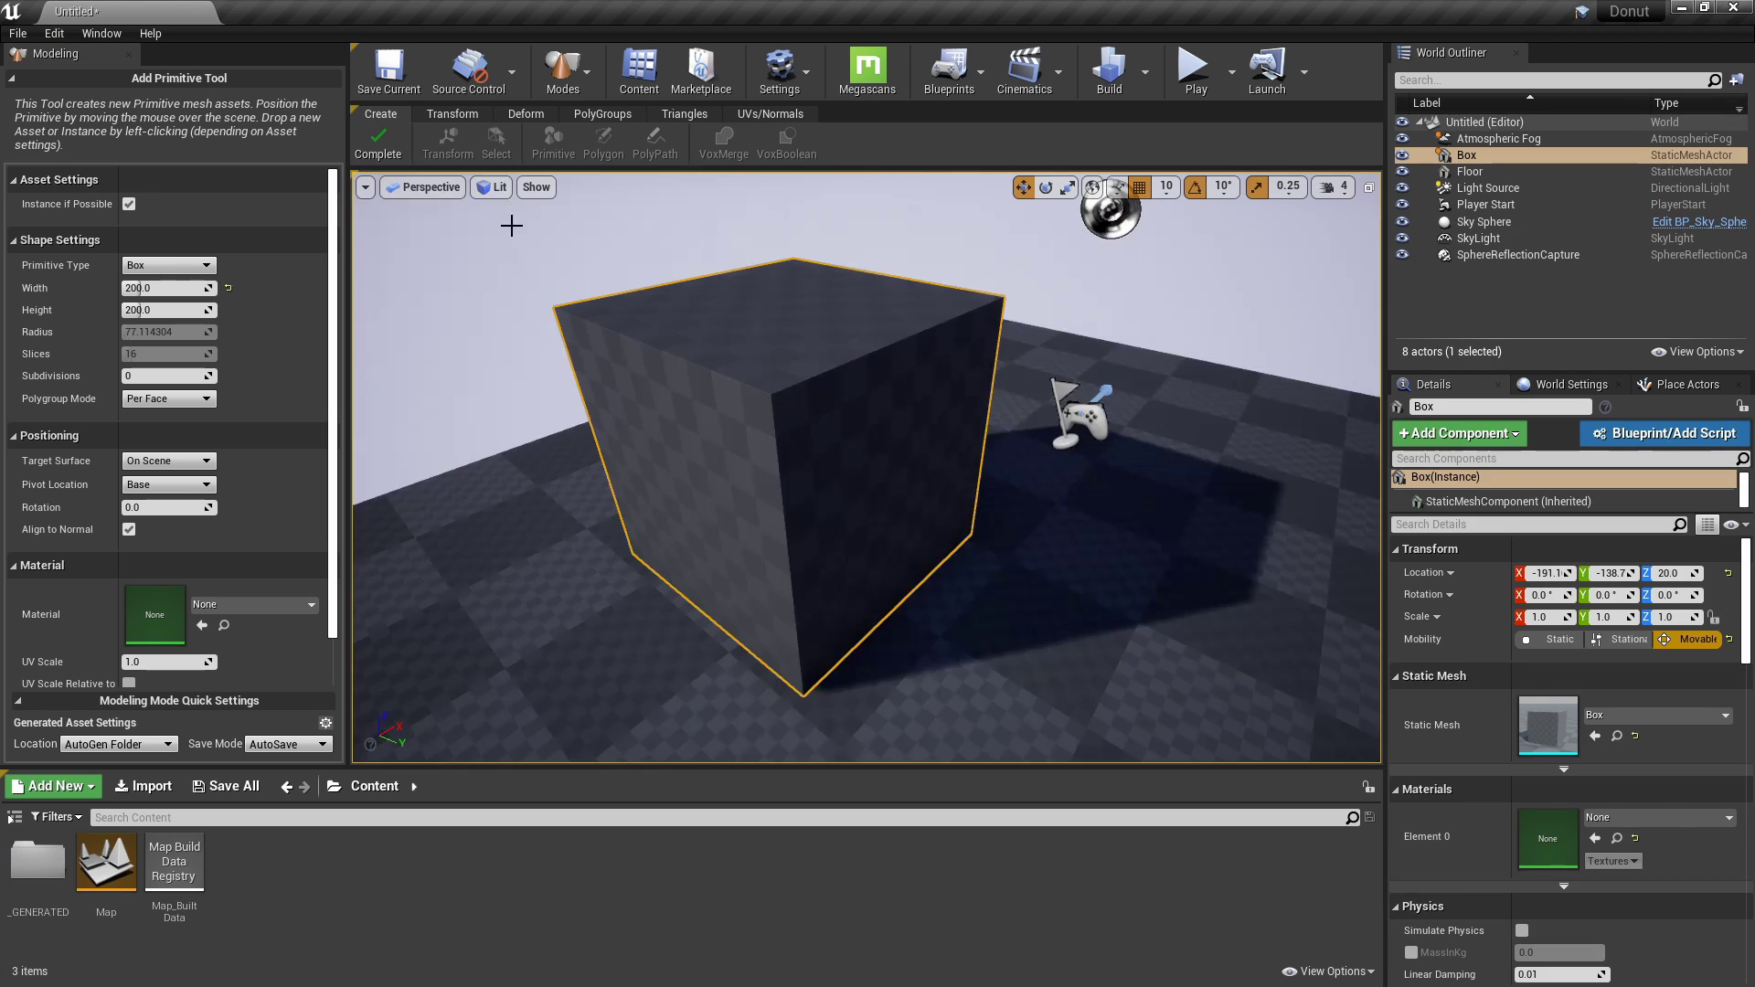
click(377, 139)
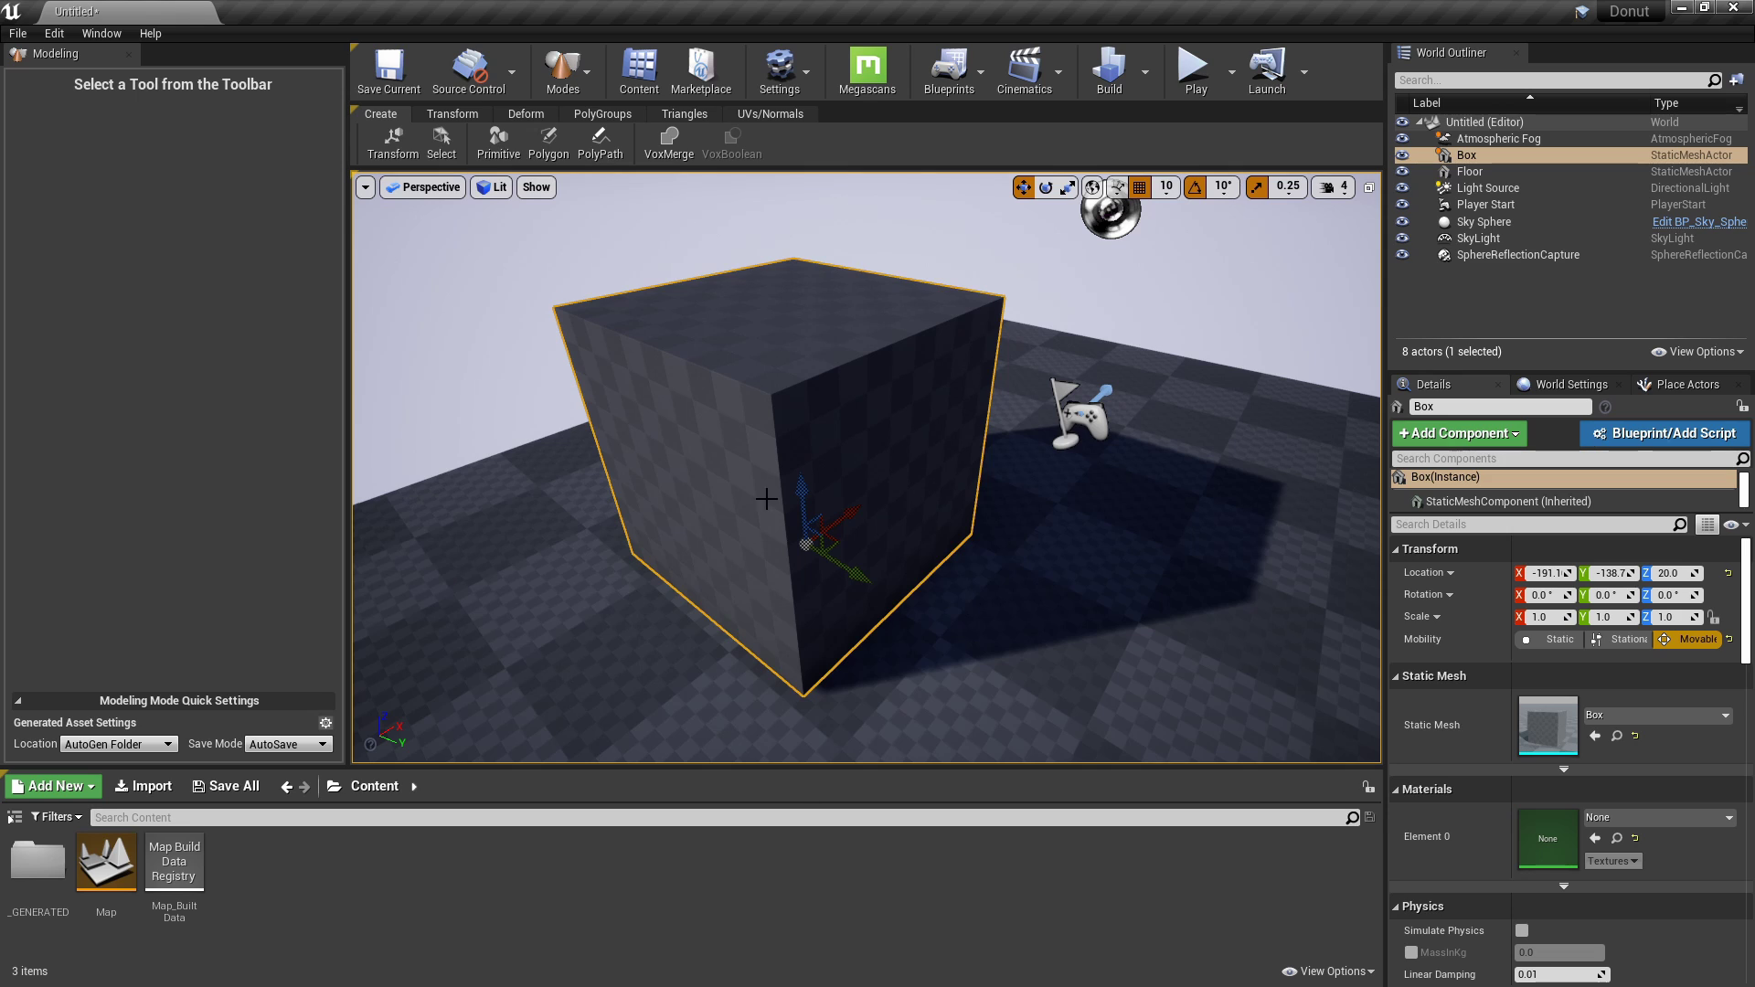
Open the _GENERATED content folder to view the box asset, and delete the box from the level.
double_click(48, 873)
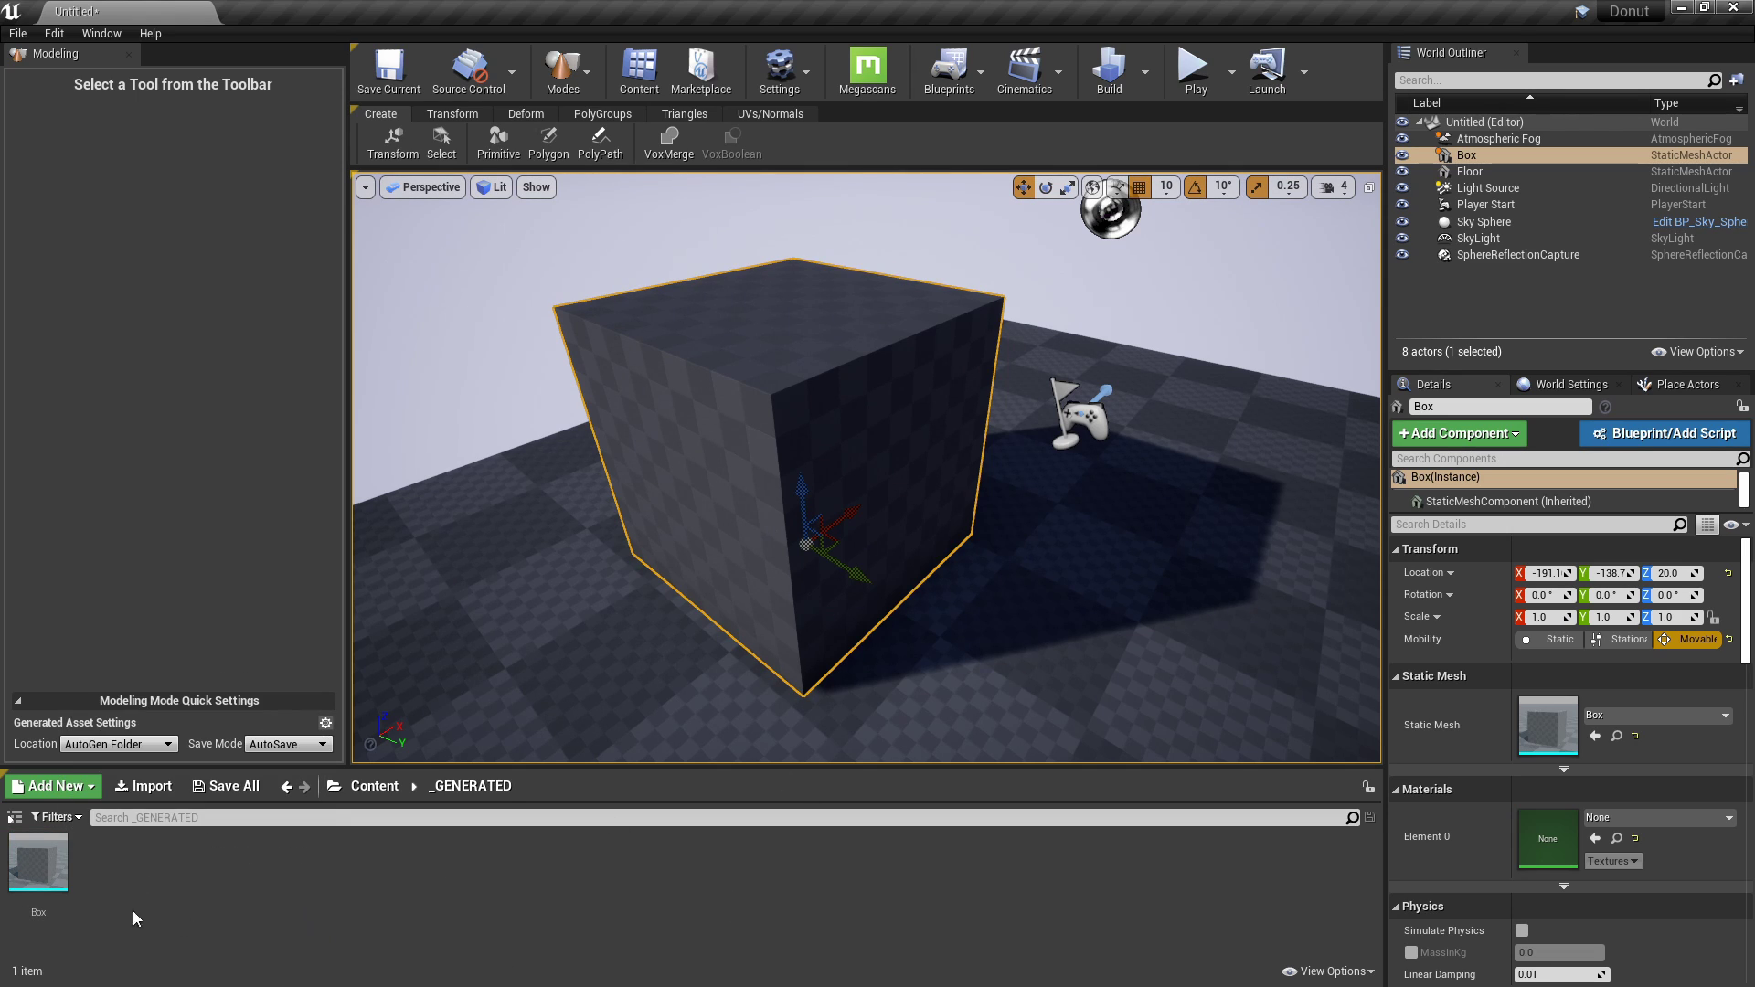
drag(880, 425, 886, 485)
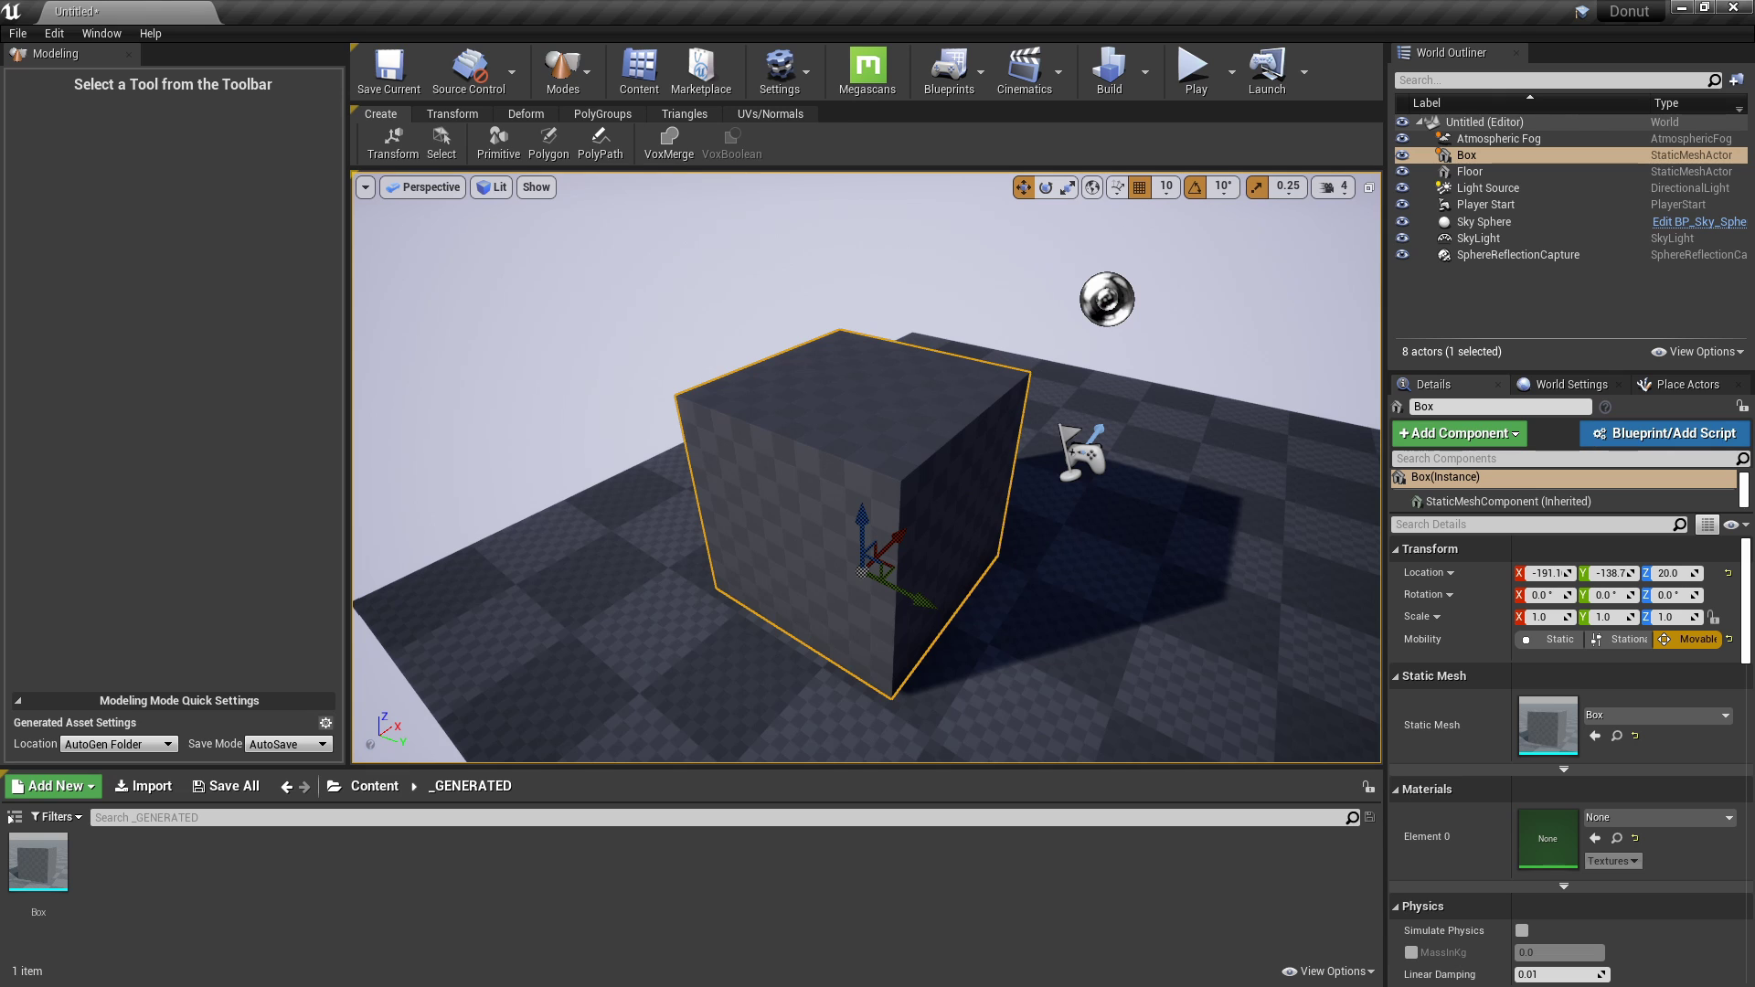
key(s)
mouse_move(1014, 574)
right_down()
mouse_move(1019, 556)
mouse_move(1014, 574)
right_up()
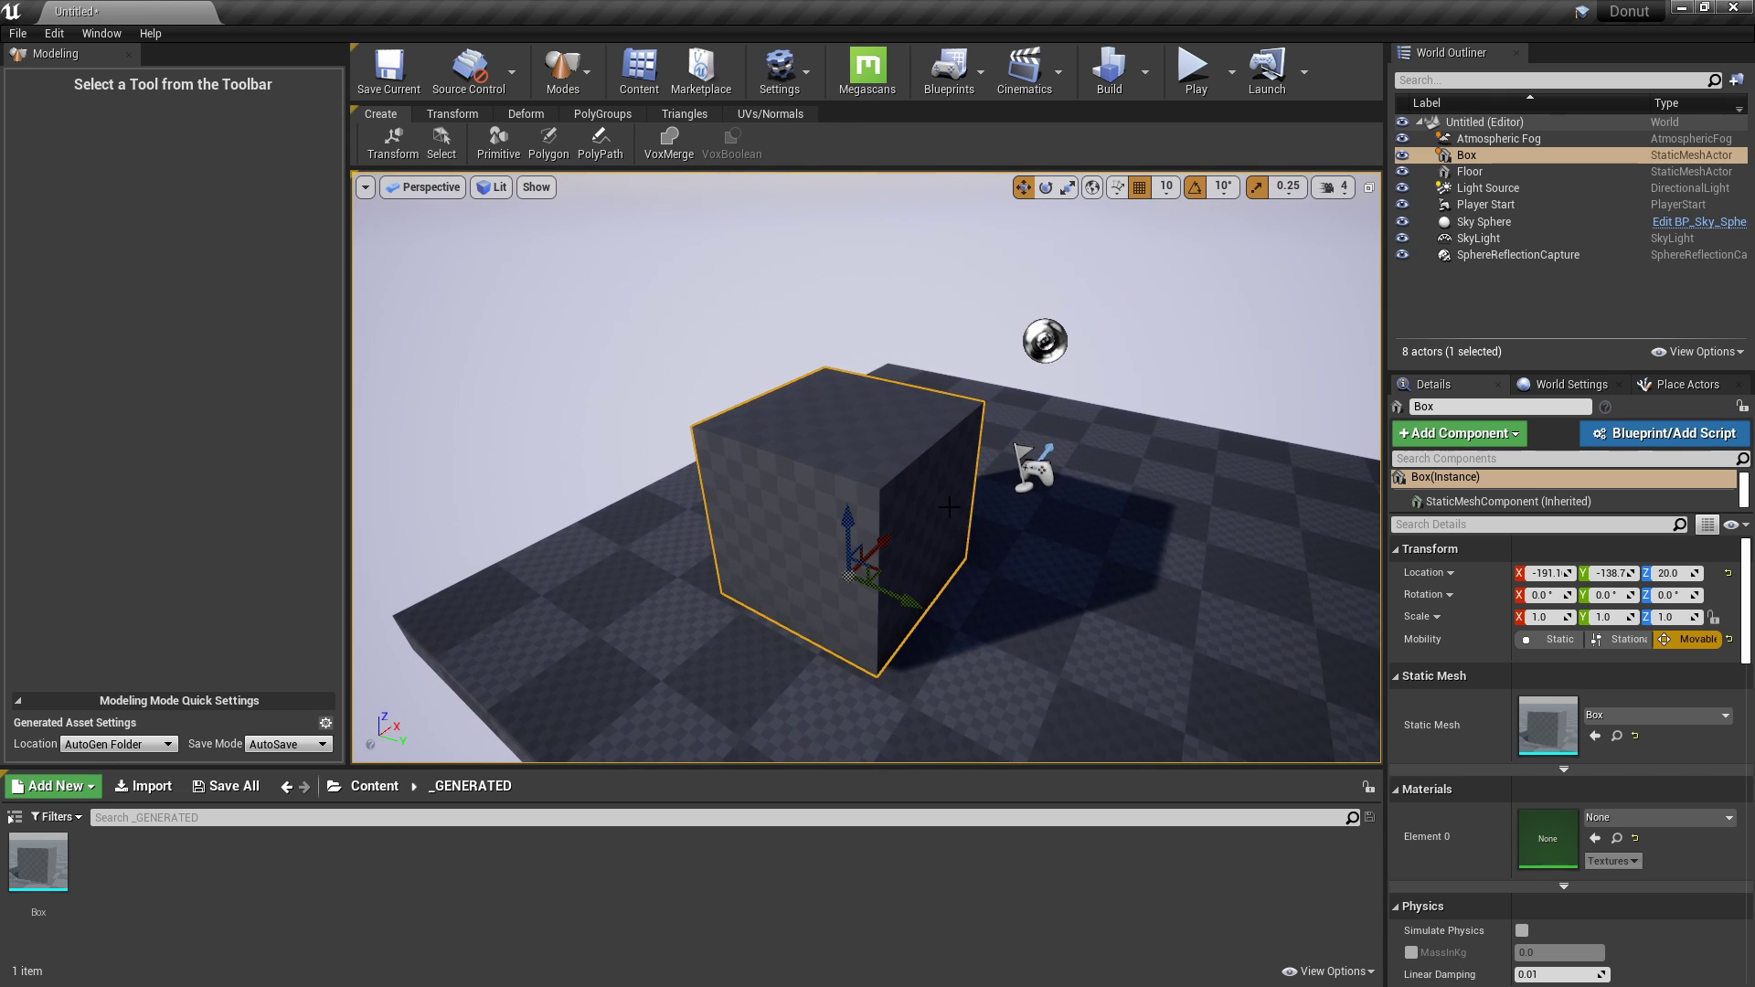
key(Delete)
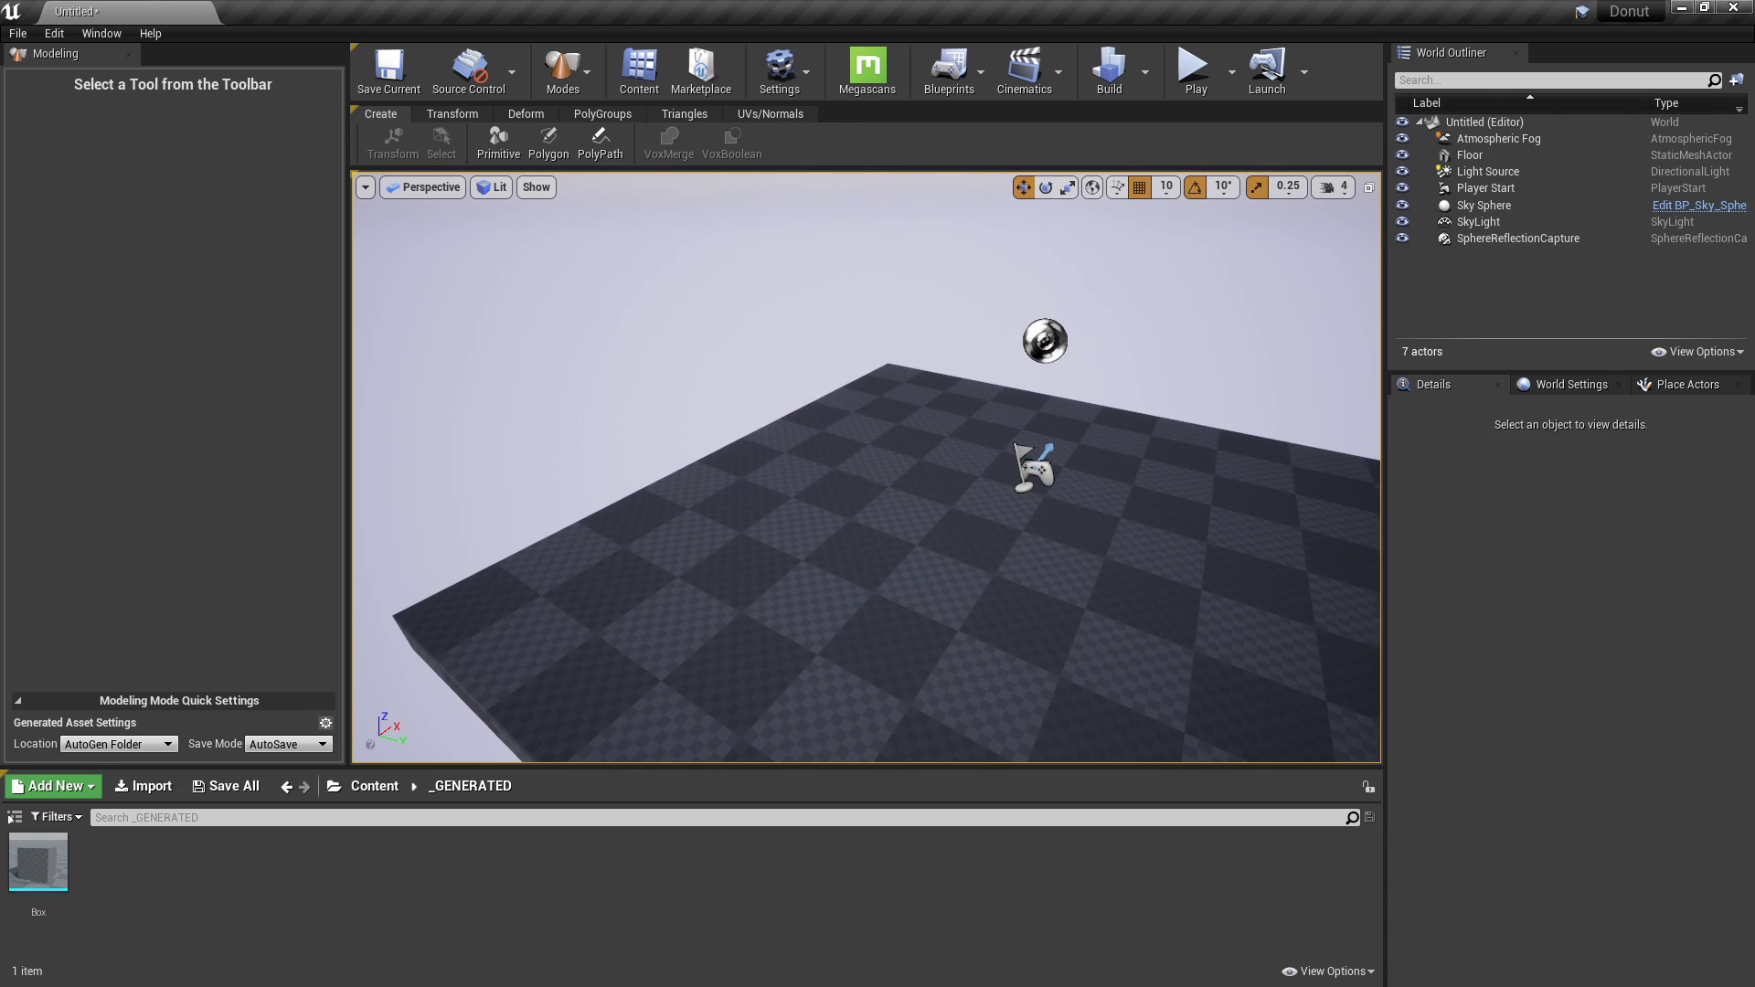
Start a new primitive of type Torus and set its width to 270.
right_drag(1014, 574, 940, 458)
key(s)
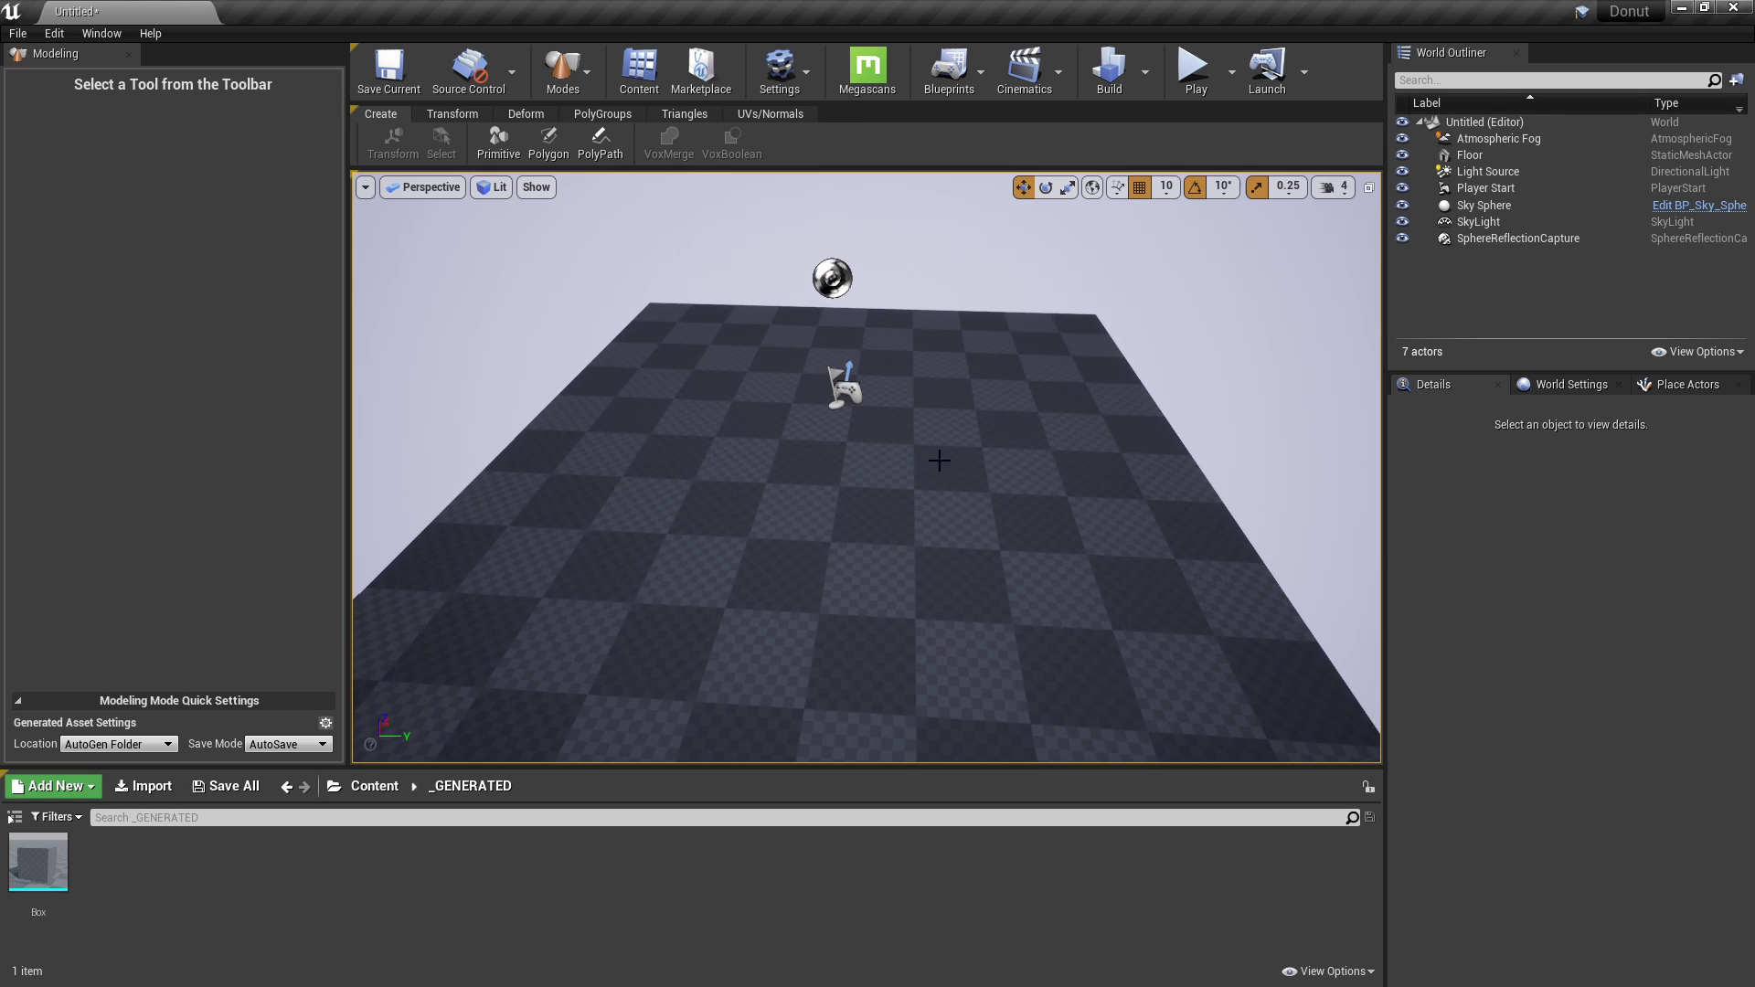
click(498, 154)
click(170, 265)
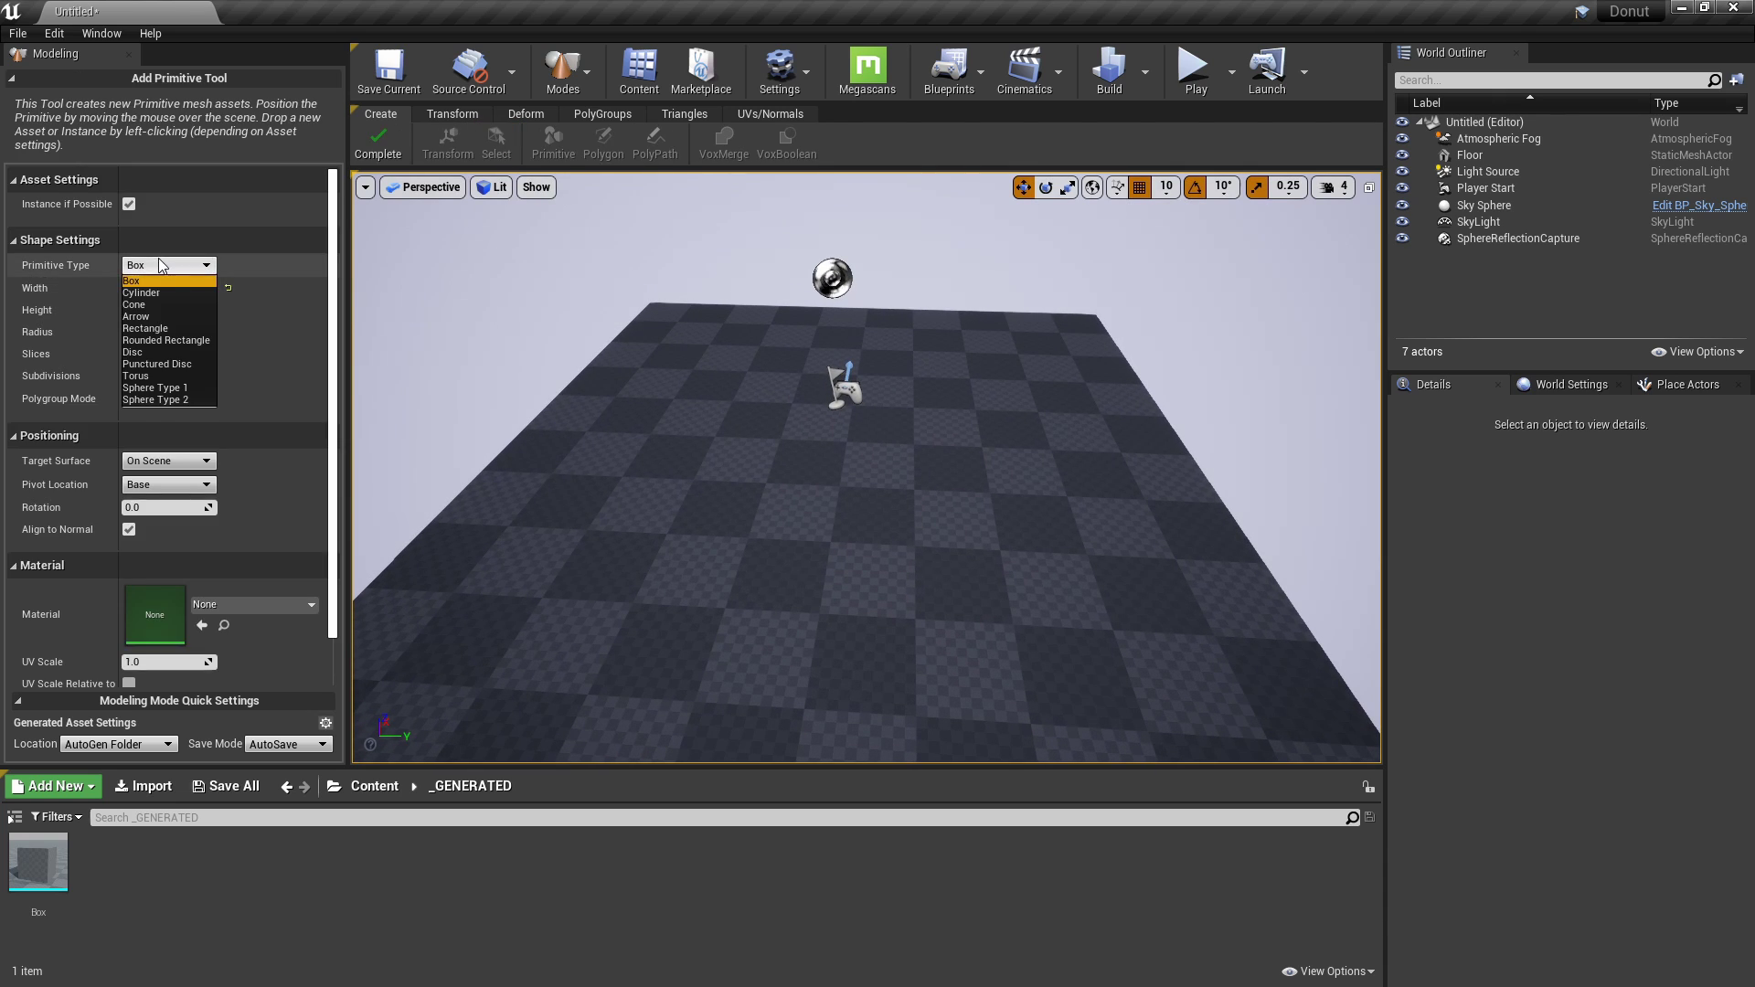
click(152, 377)
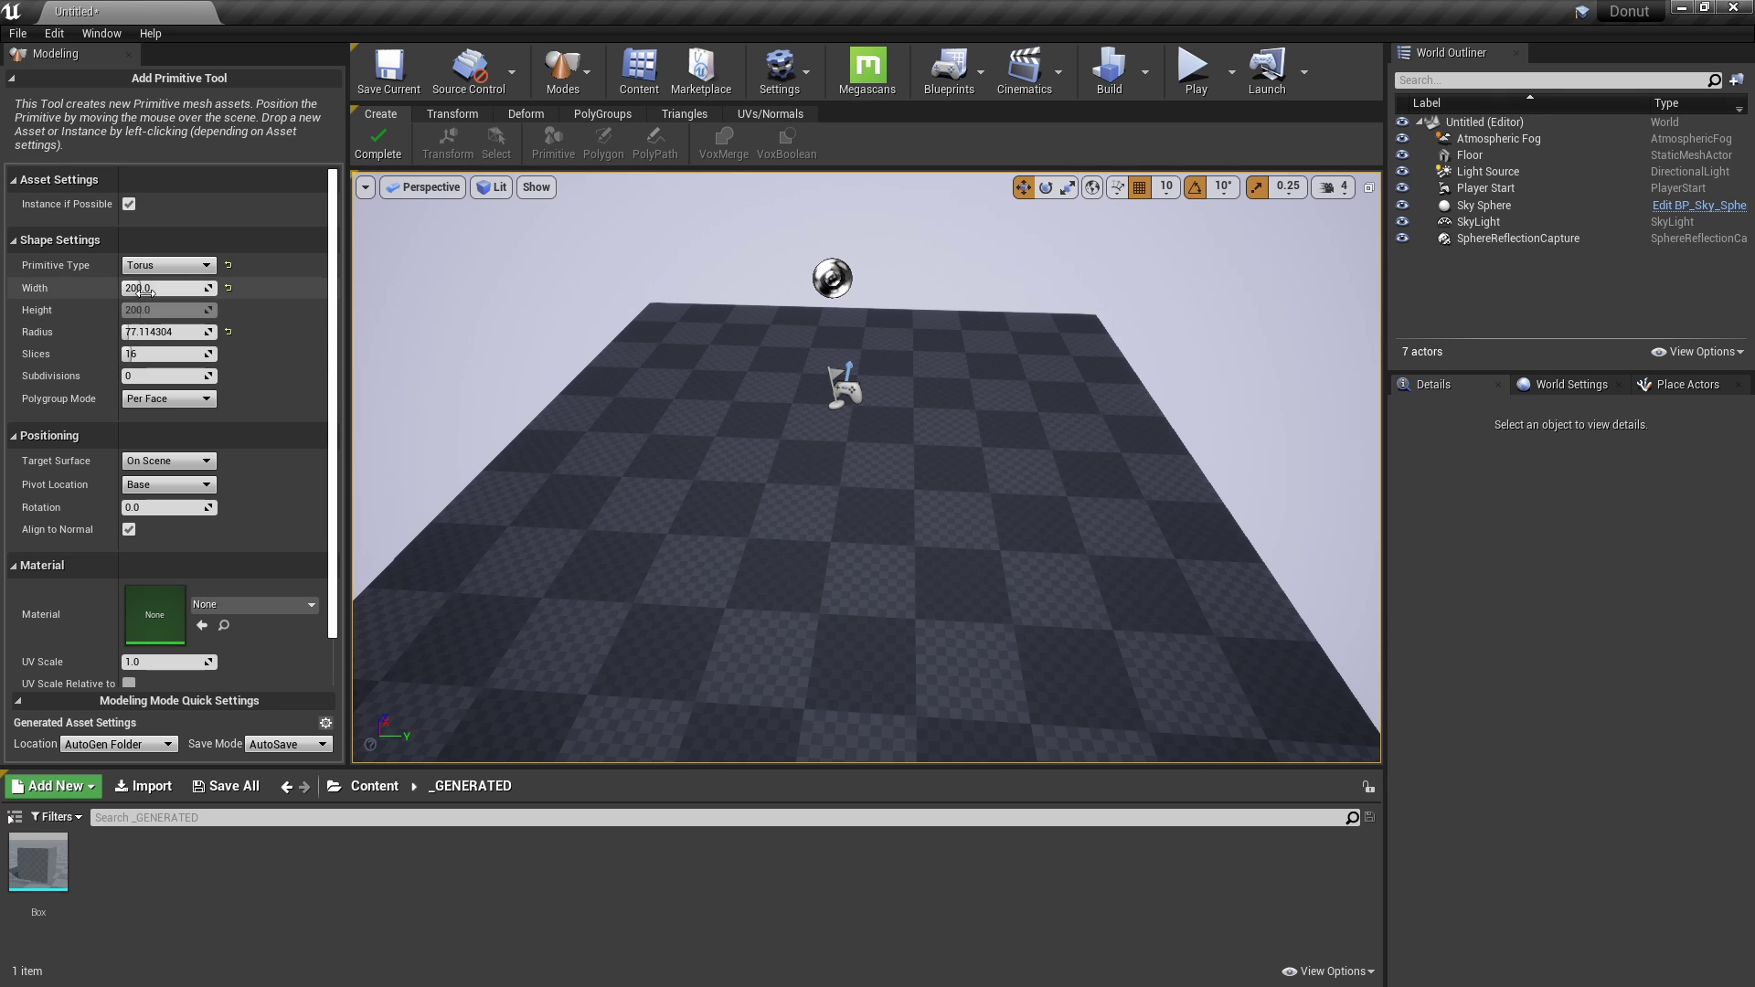
click(174, 283)
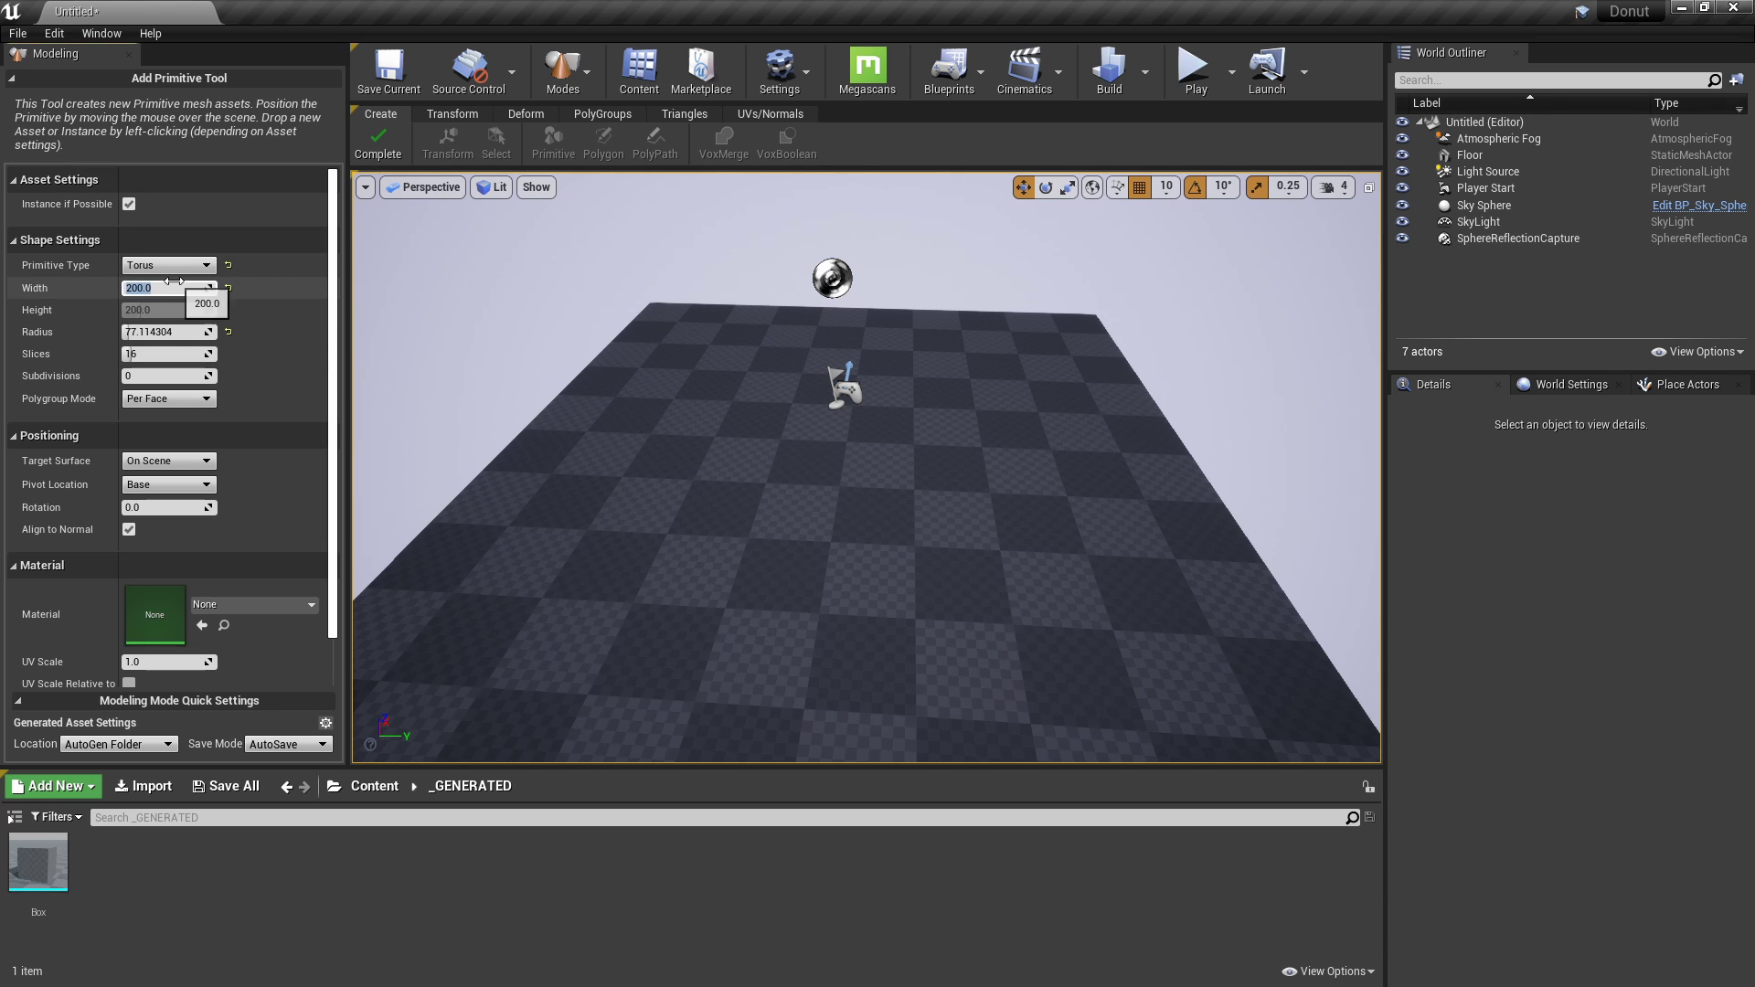
key(Return)
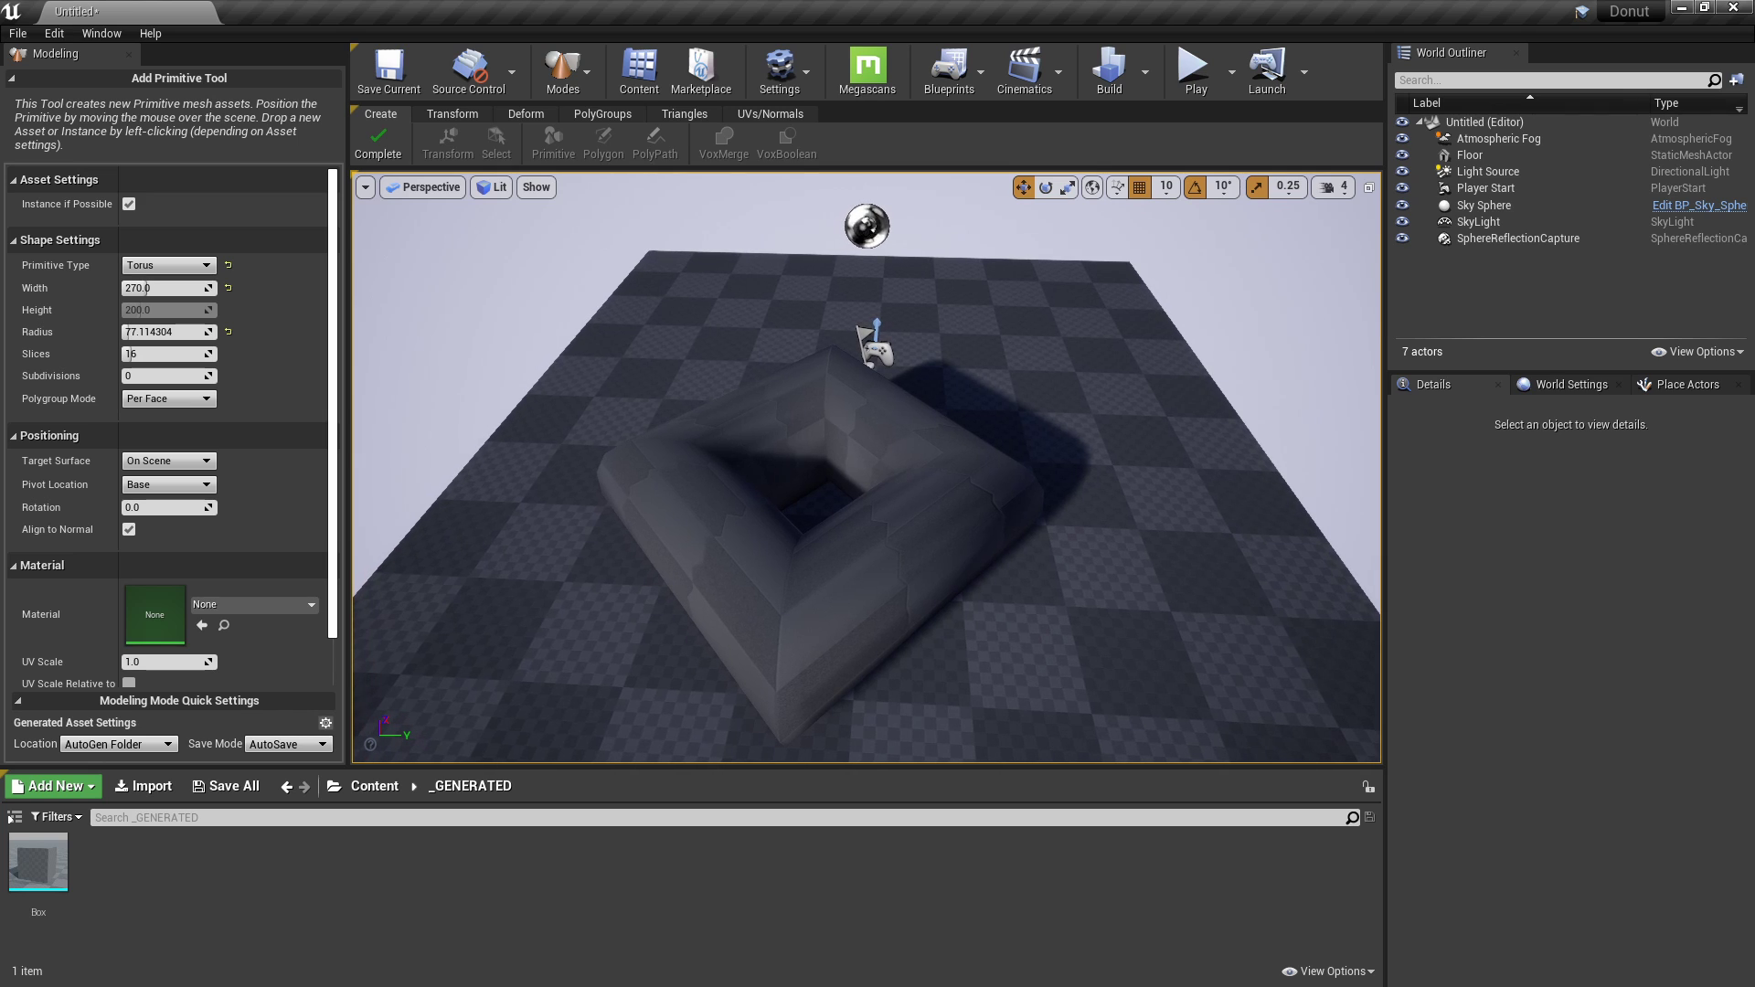
Set the torus primitive's radius to 80 and its slices to 35.
click(166, 331)
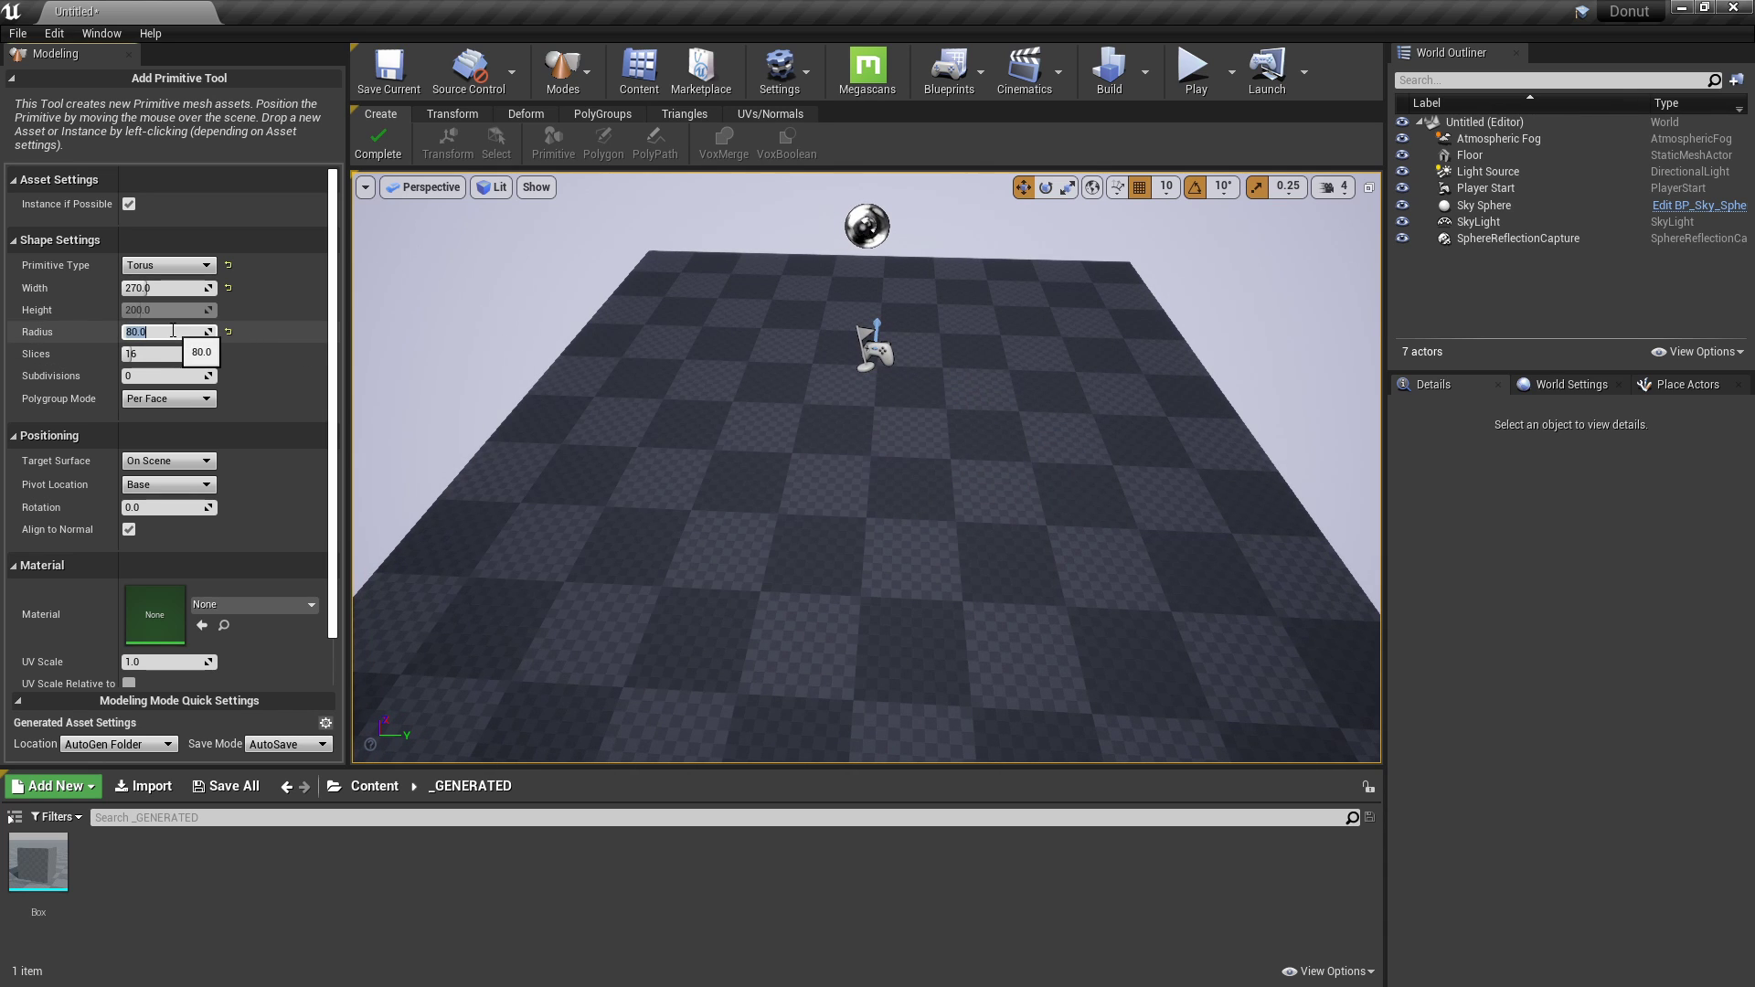
key(Return)
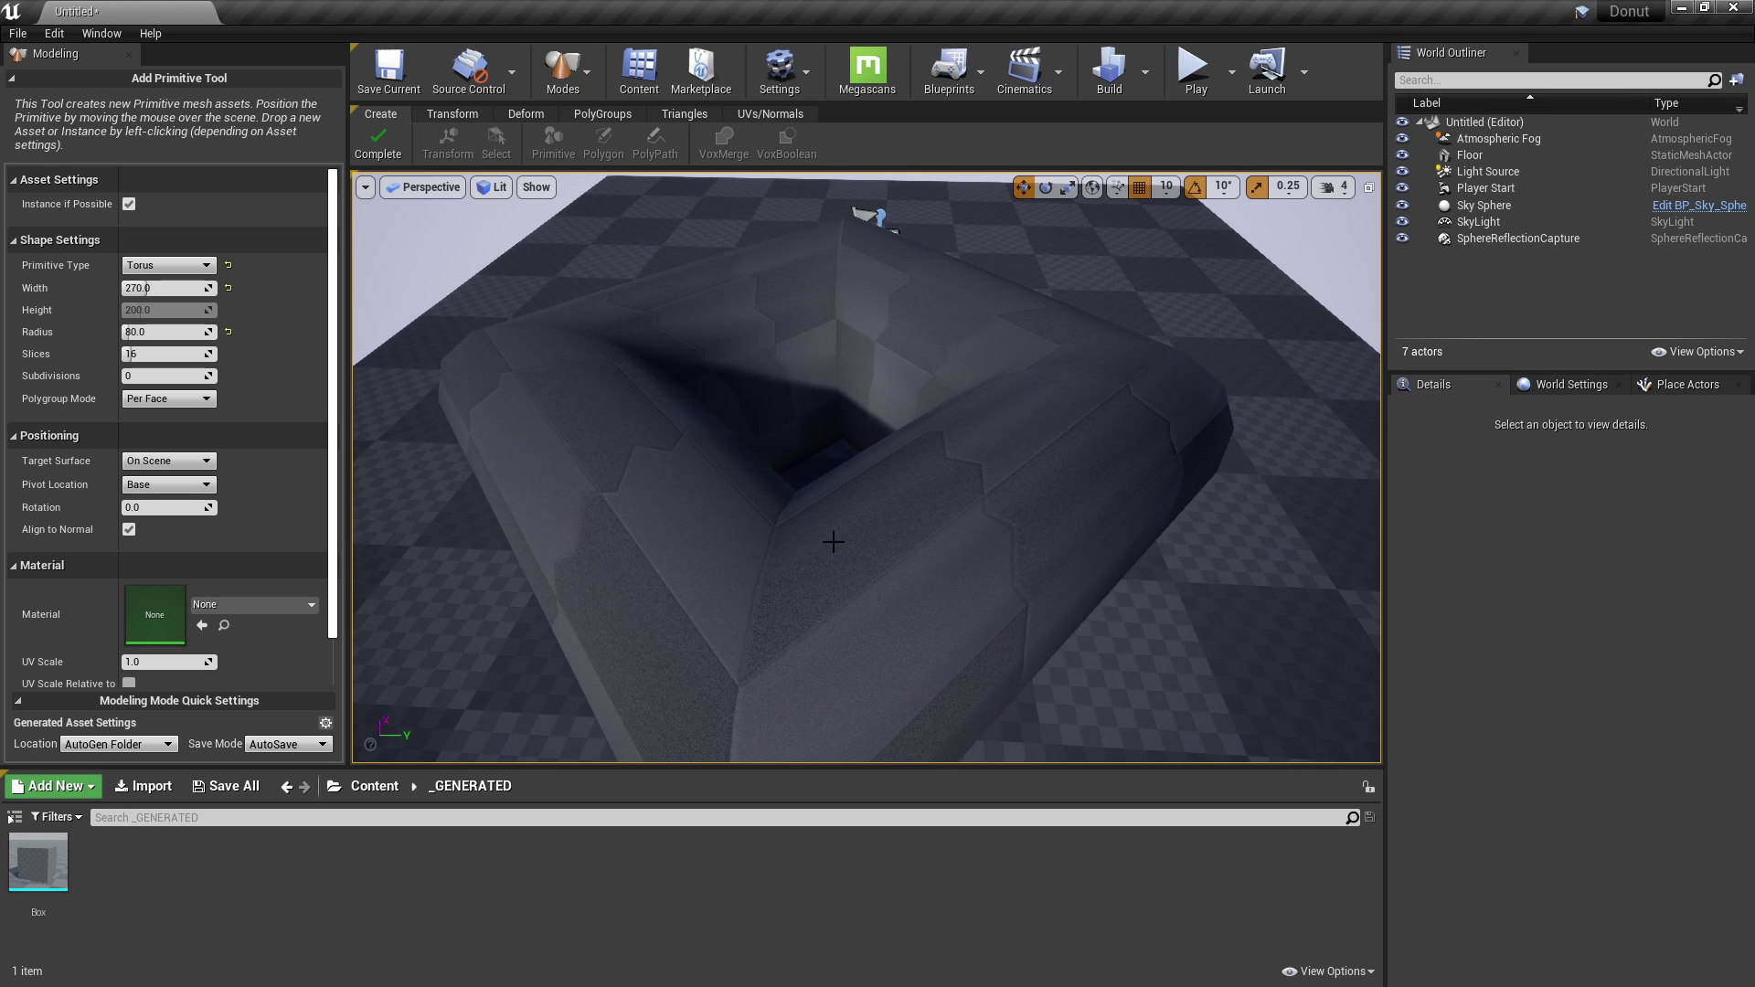
click(165, 353)
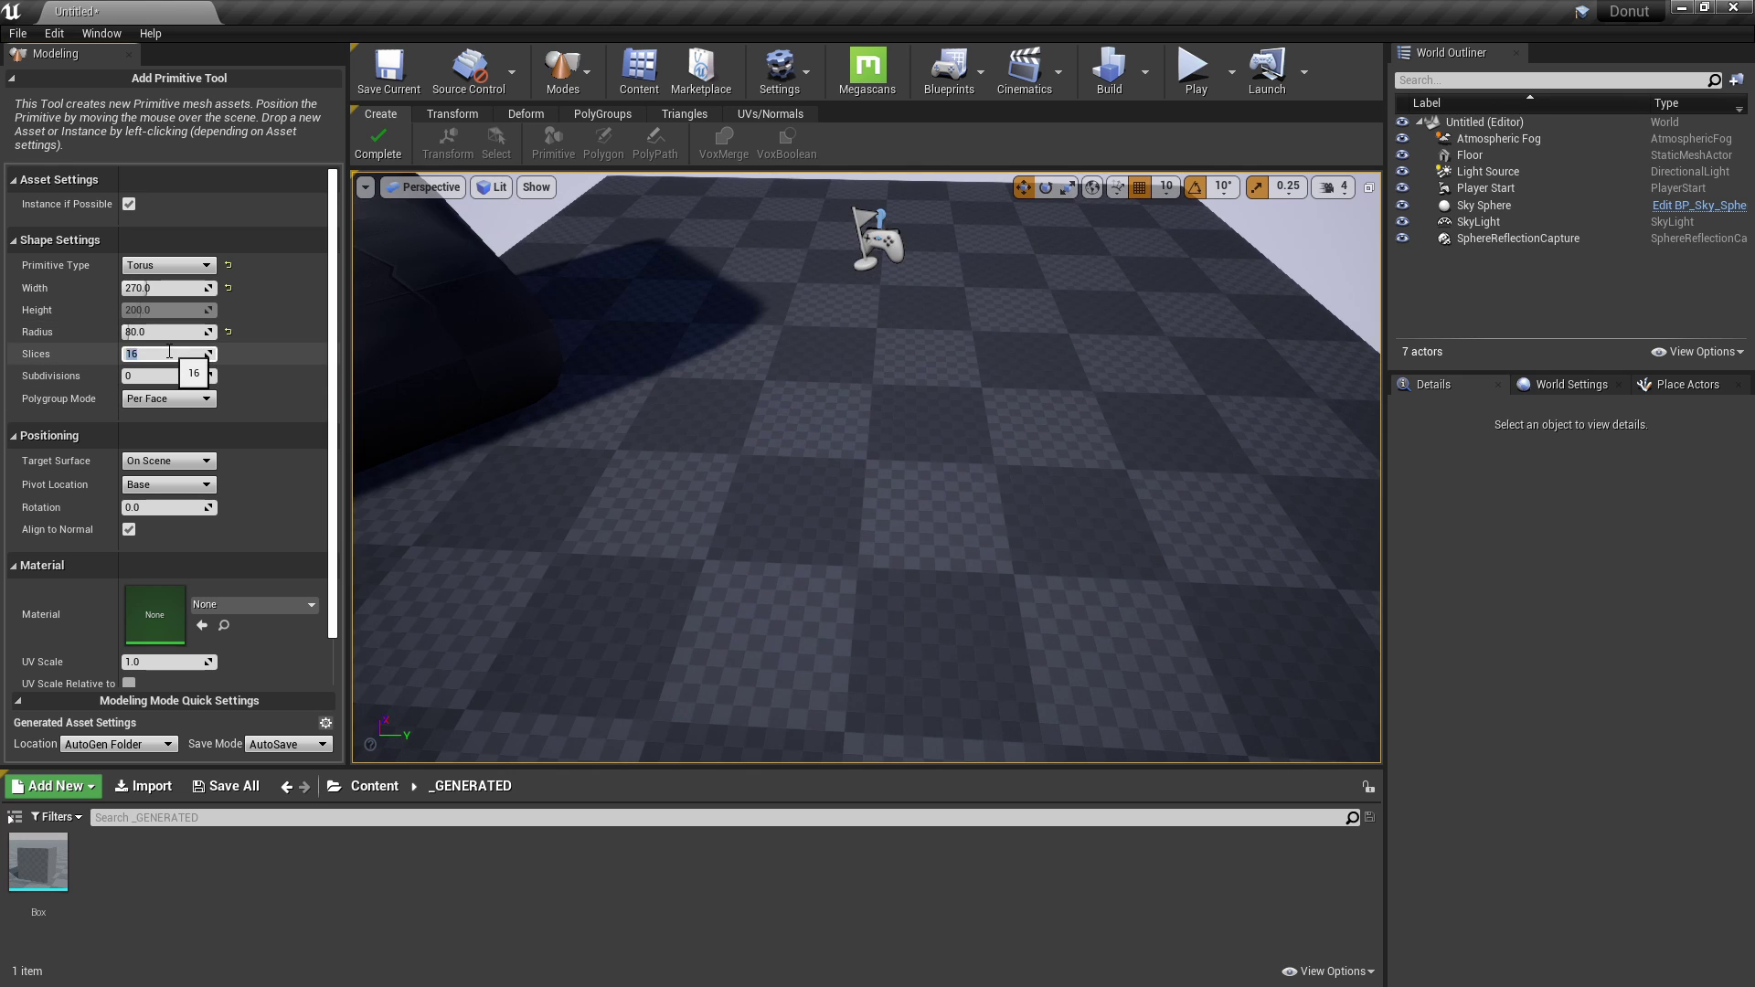
text(35)
key(Return)
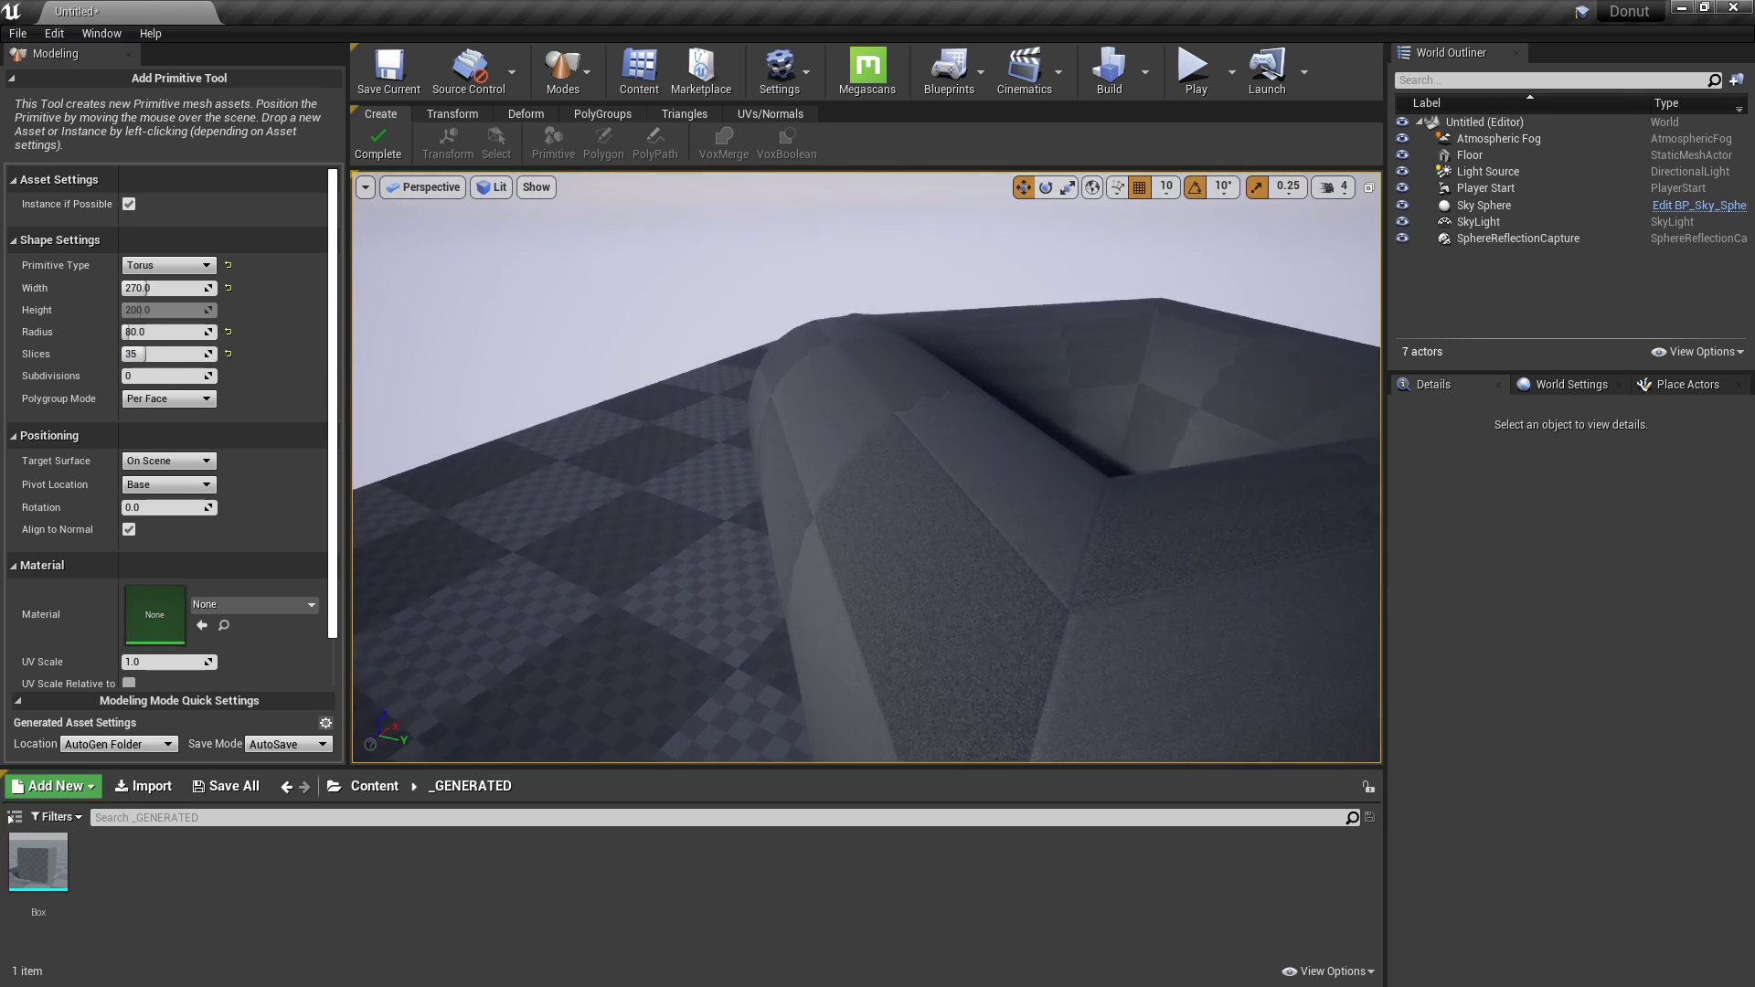
Set the torus primitive's subdivisions to 32 and its slices to 46.
mouse_move(654, 338)
right_down()
mouse_move(654, 302)
mouse_move(654, 366)
right_up()
right_drag(866, 466, 777, 457)
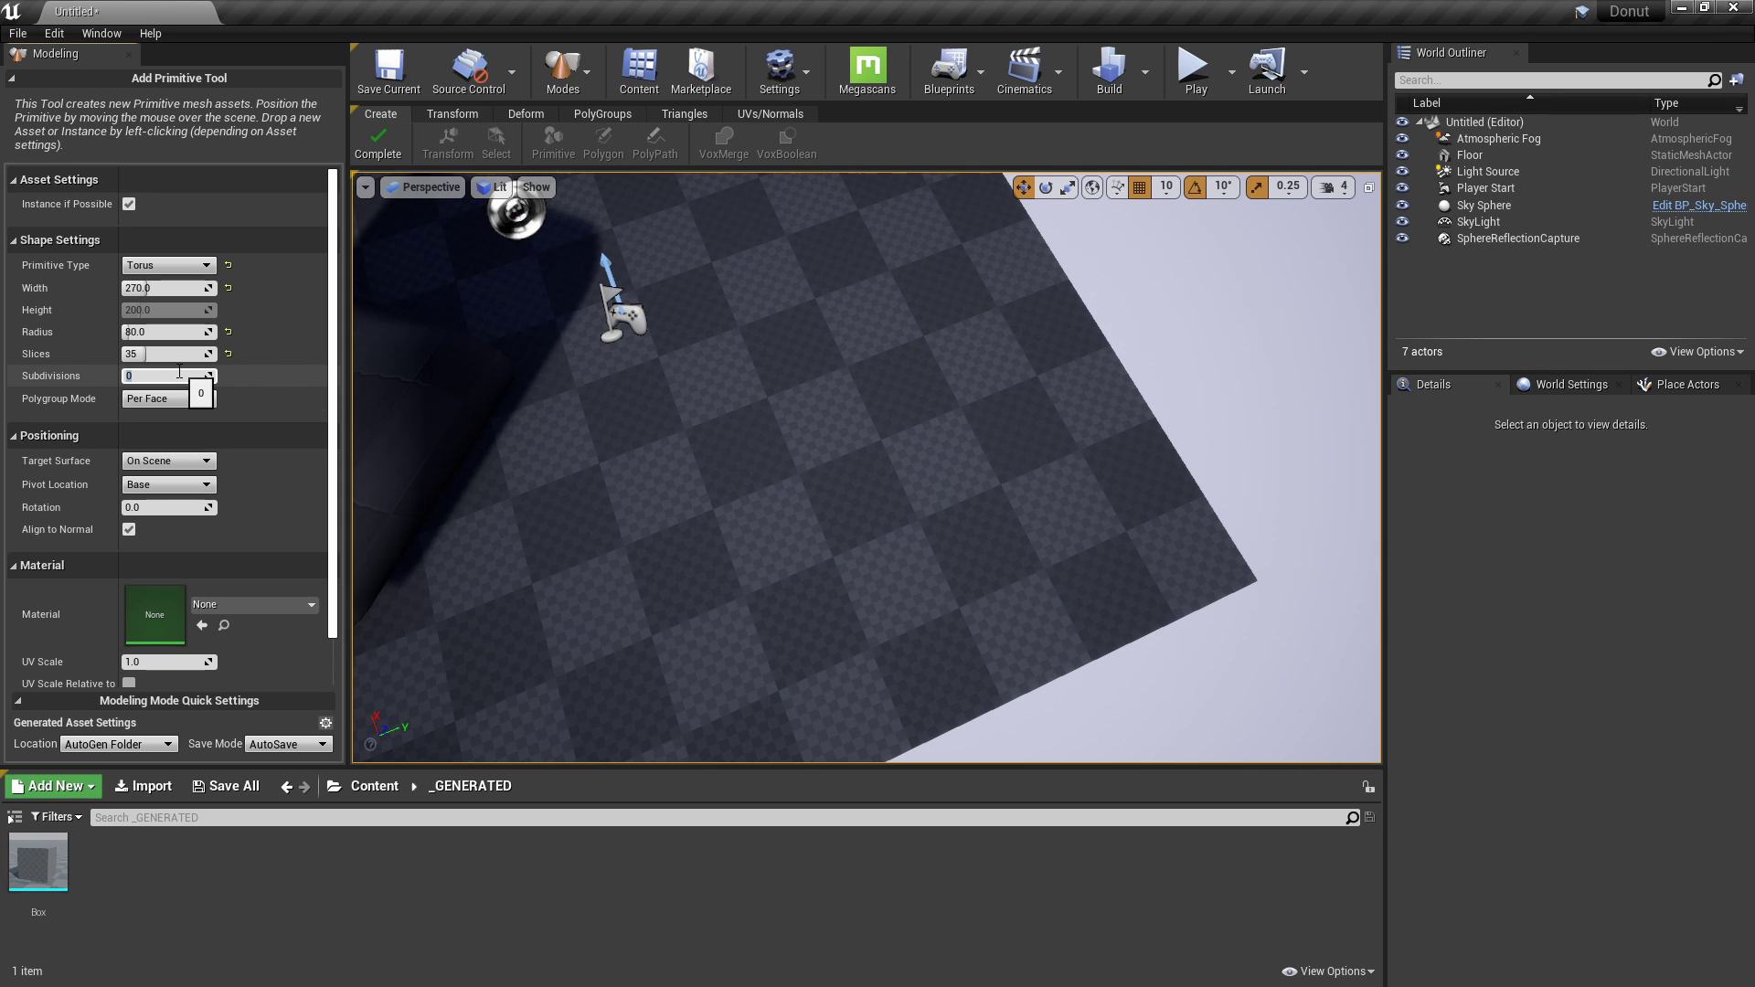
text(32)
key(Return)
right_drag(745, 475, 640, 466)
key(s)
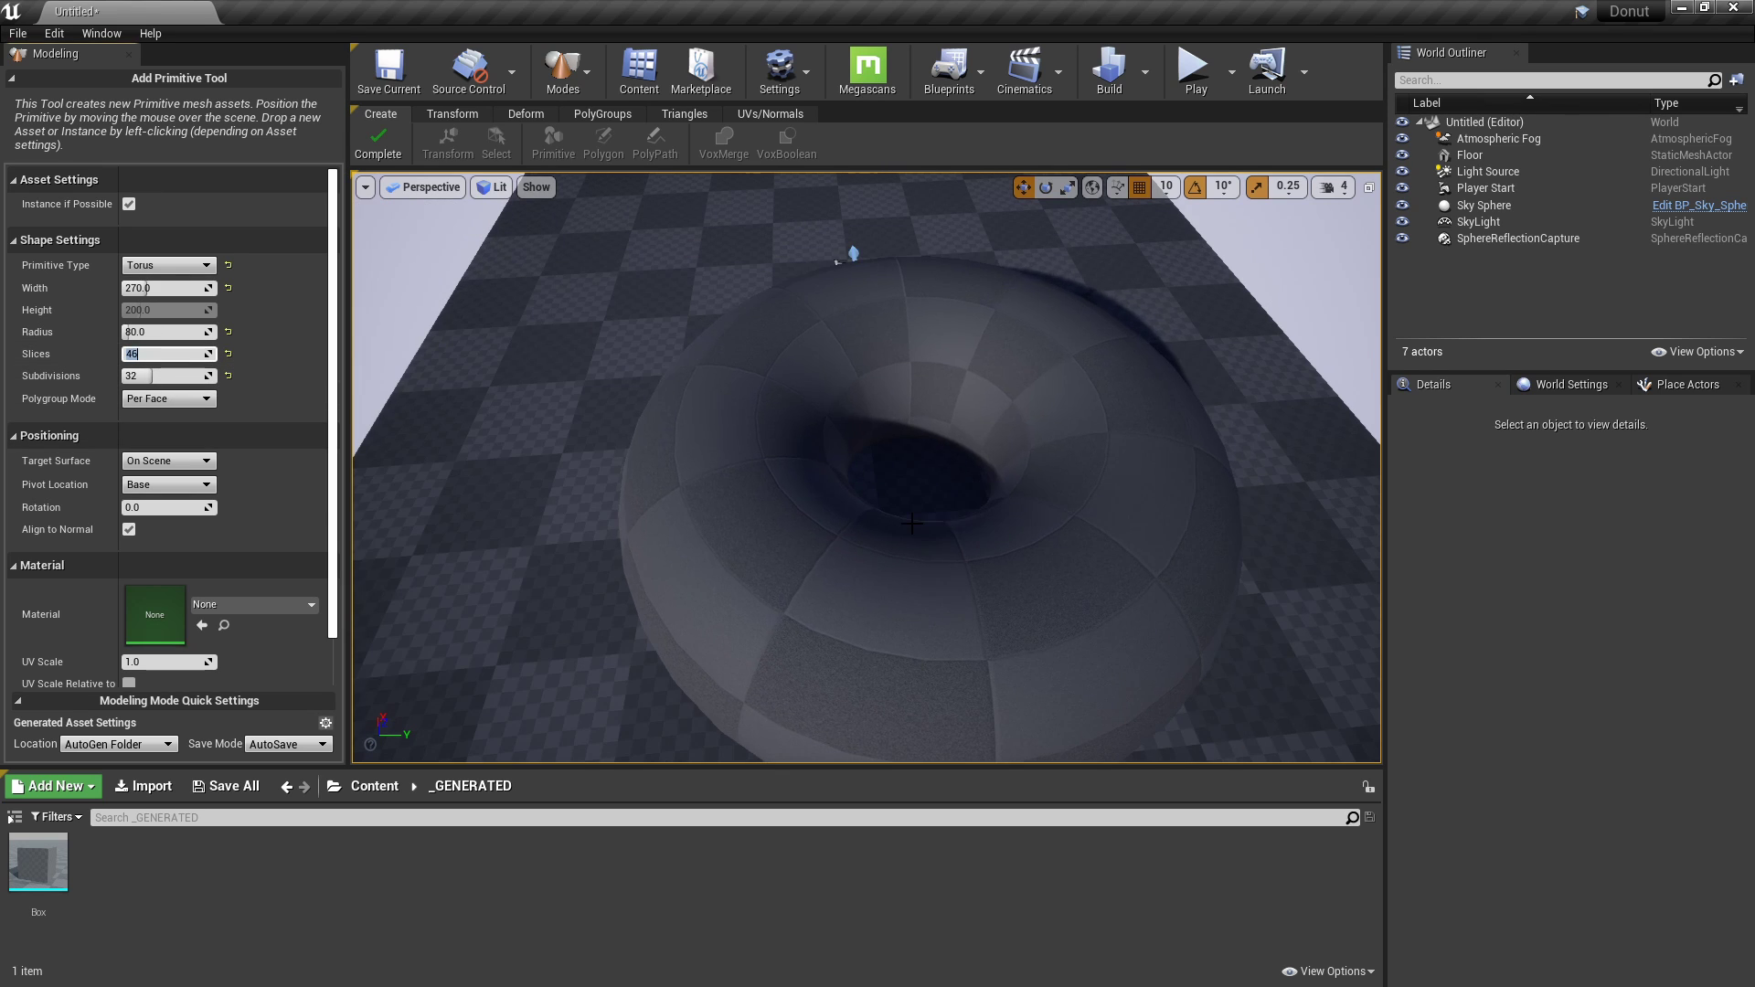
Place the torus primitive in the middle of the floor and complete the primitive tool.
right_drag(895, 453, 901, 509)
key(s)
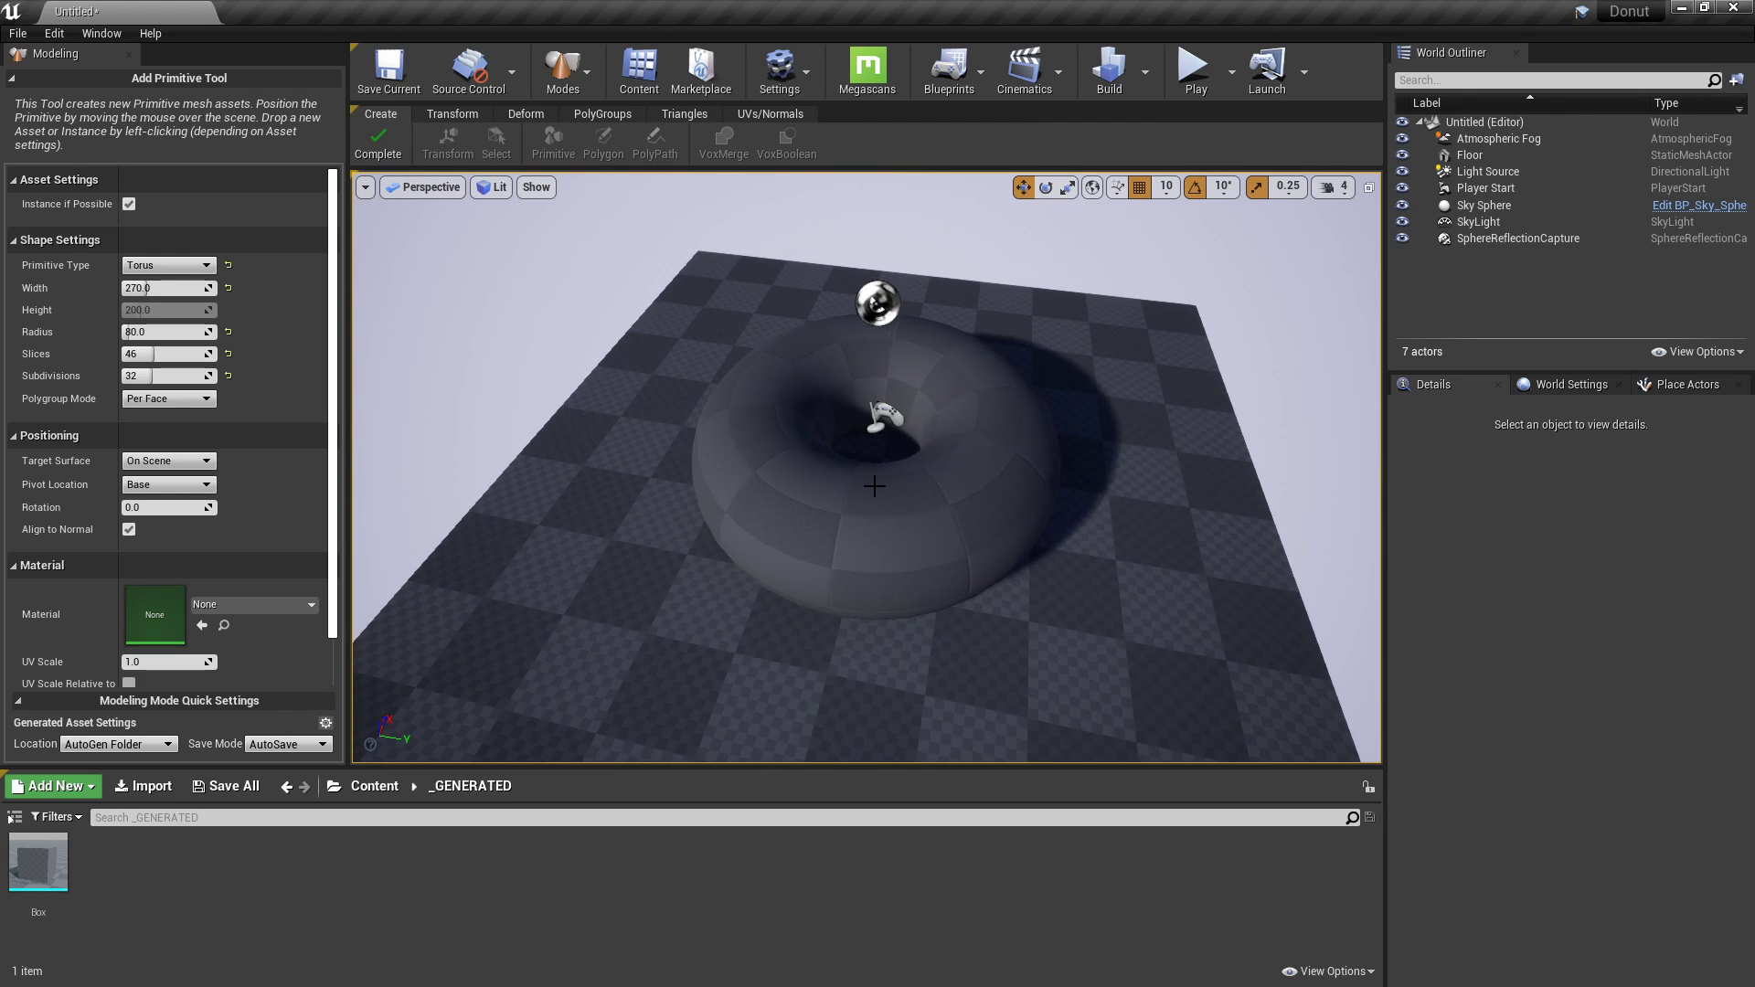
click(876, 482)
click(377, 145)
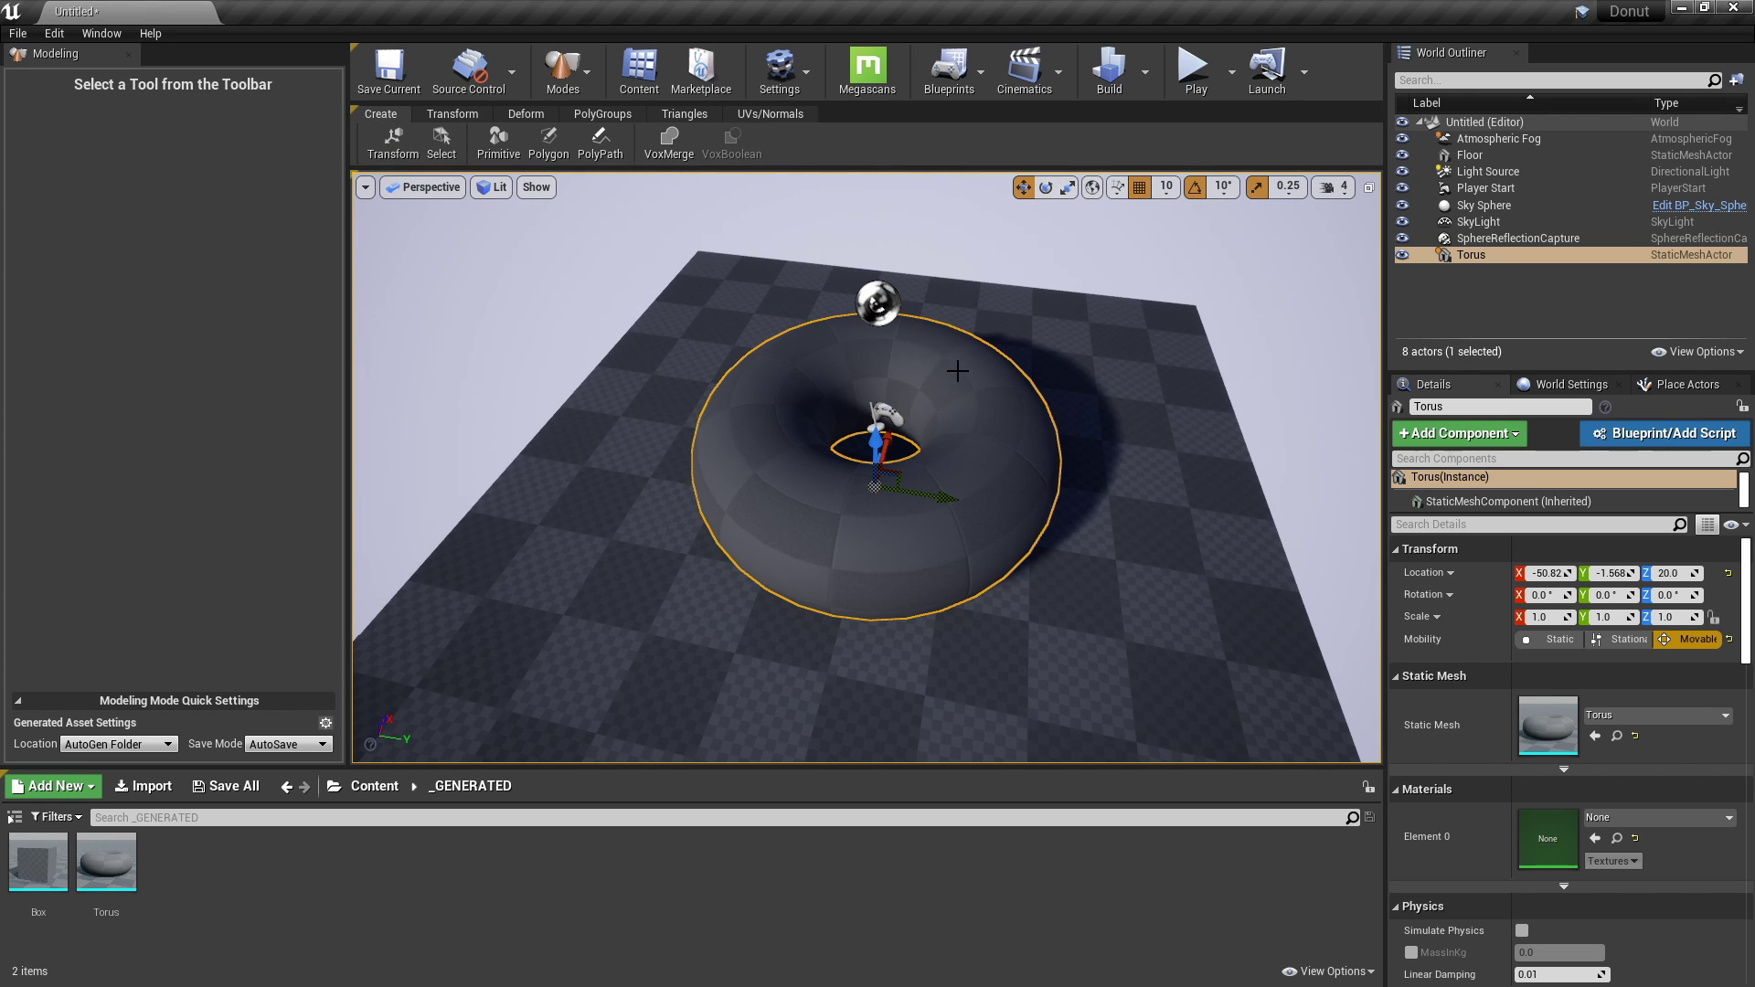
Open the Torus static mesh asset for inspection, look at its mesh, and close its editor.
double_click(107, 876)
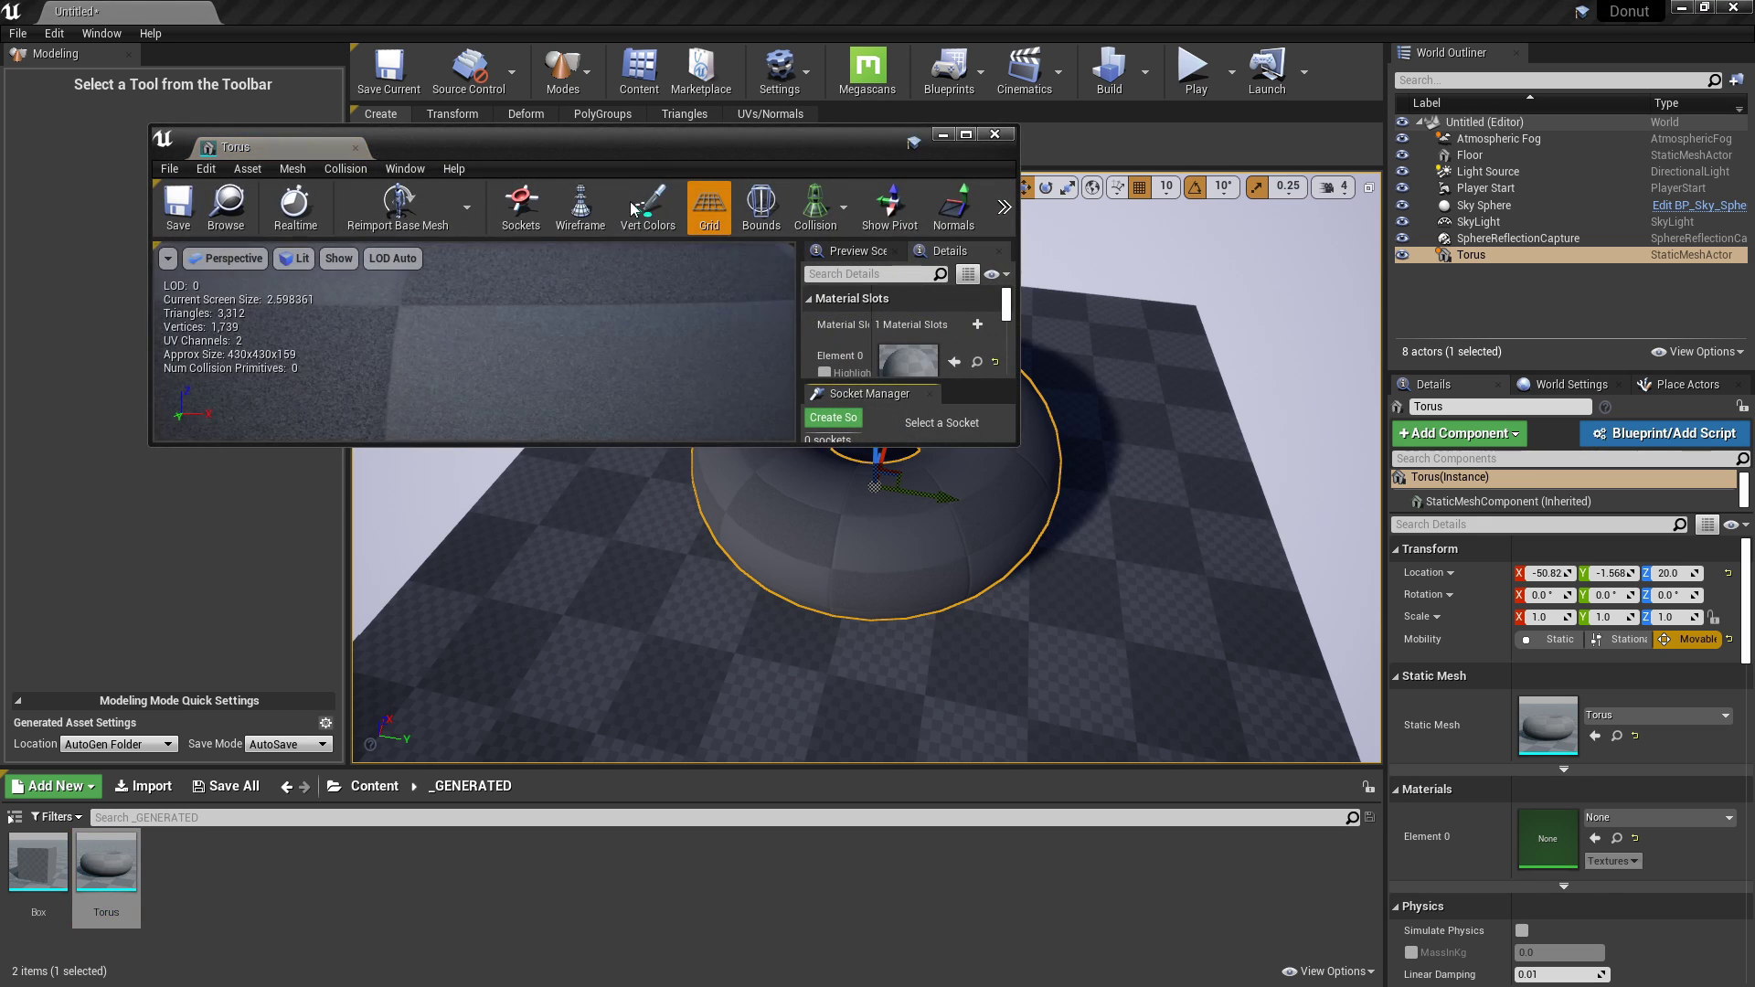
mouse_move(529, 312)
mouse_down()
mouse_move(537, 271)
mouse_move(539, 291)
mouse_up()
middle_click(270, 150)
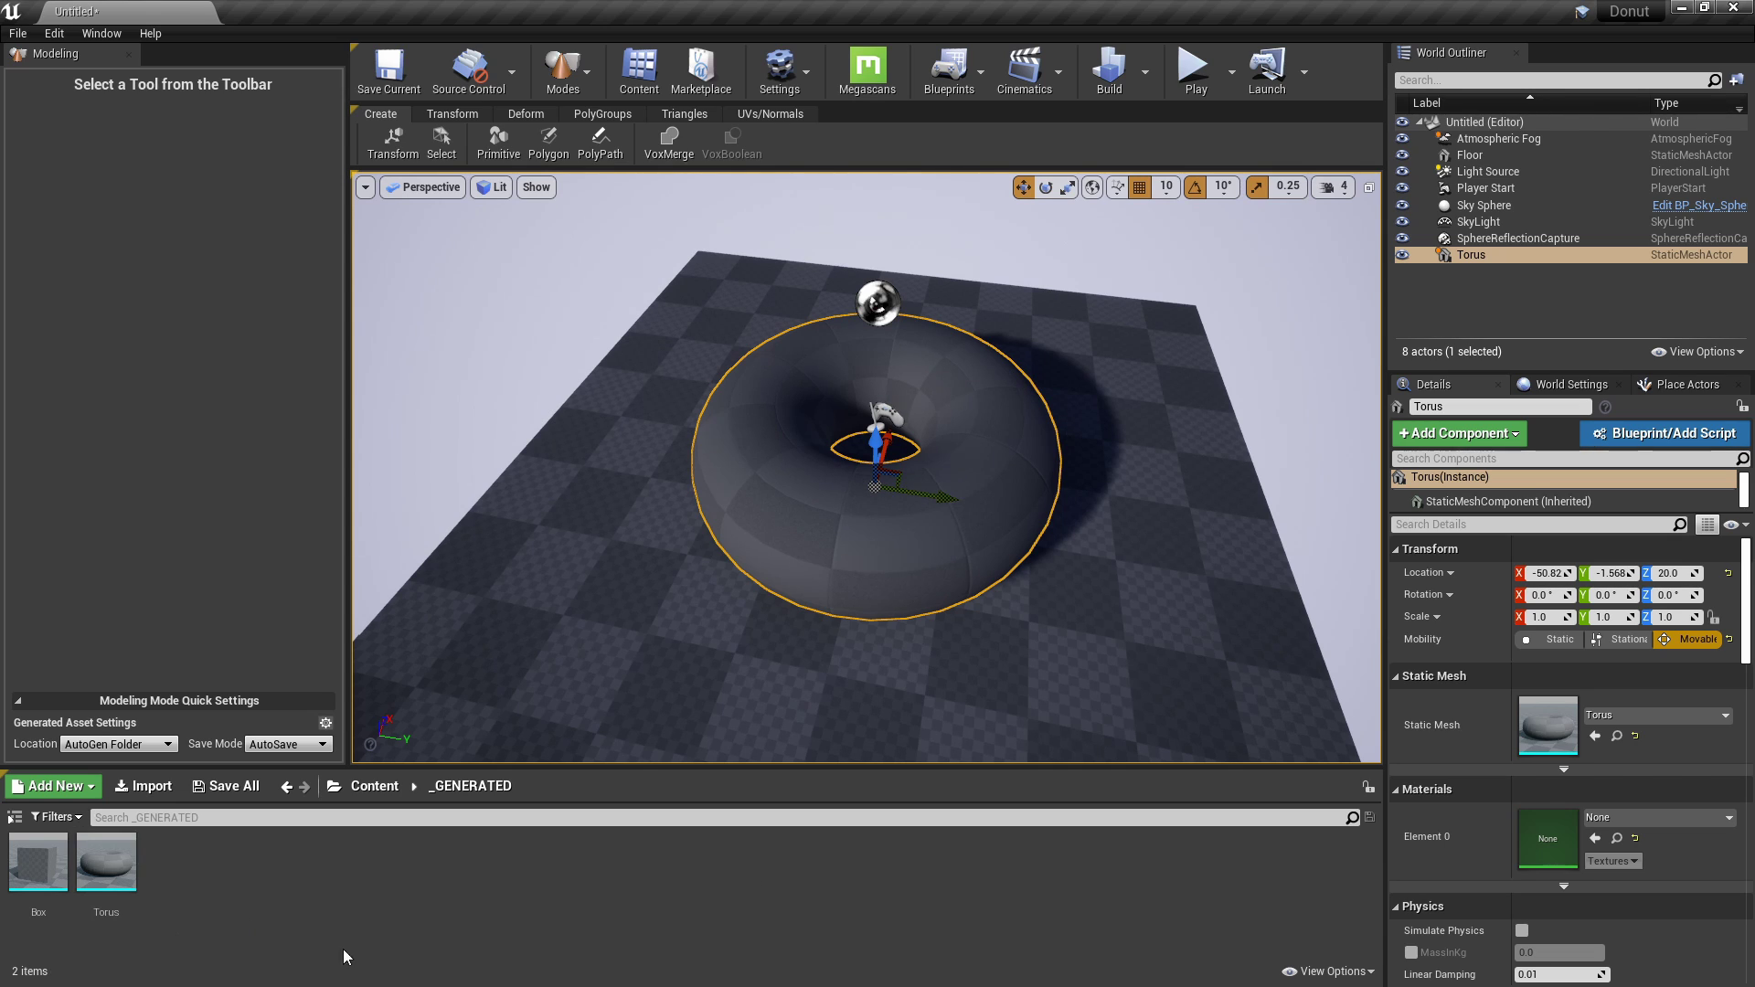
Duplicate the Torus asset in the _GENERATED folder and accept the name Torus1.
click(104, 876)
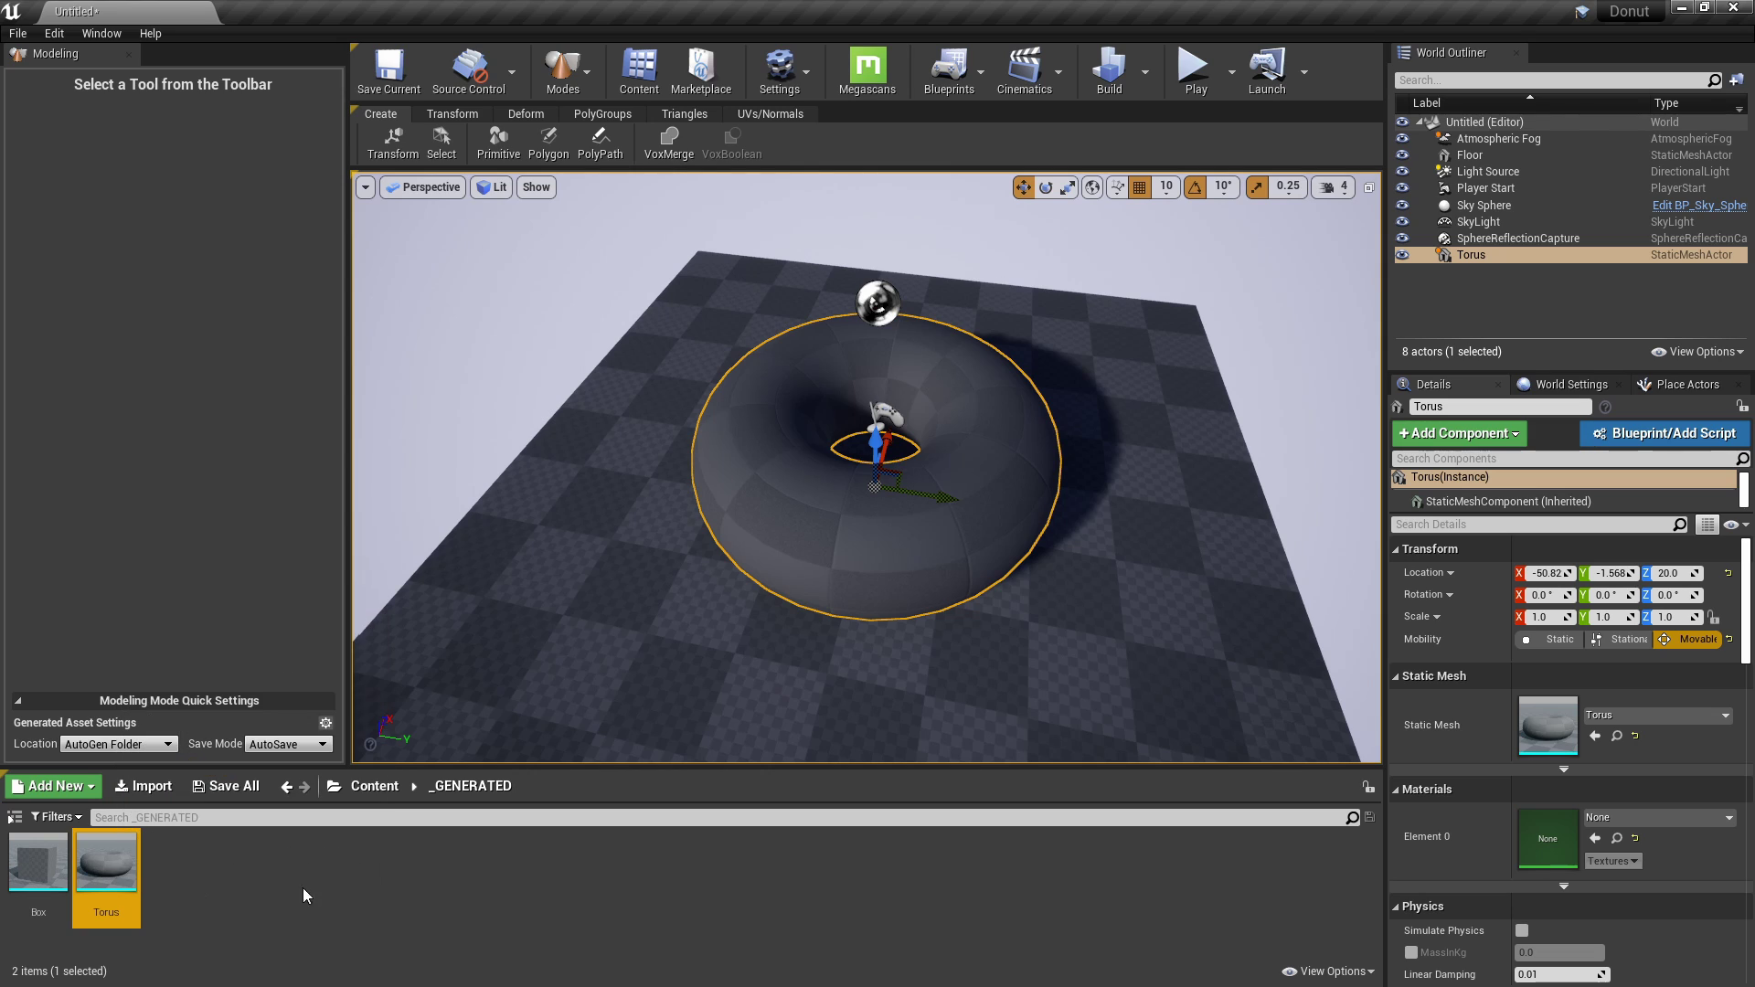
key(ctrl+w)
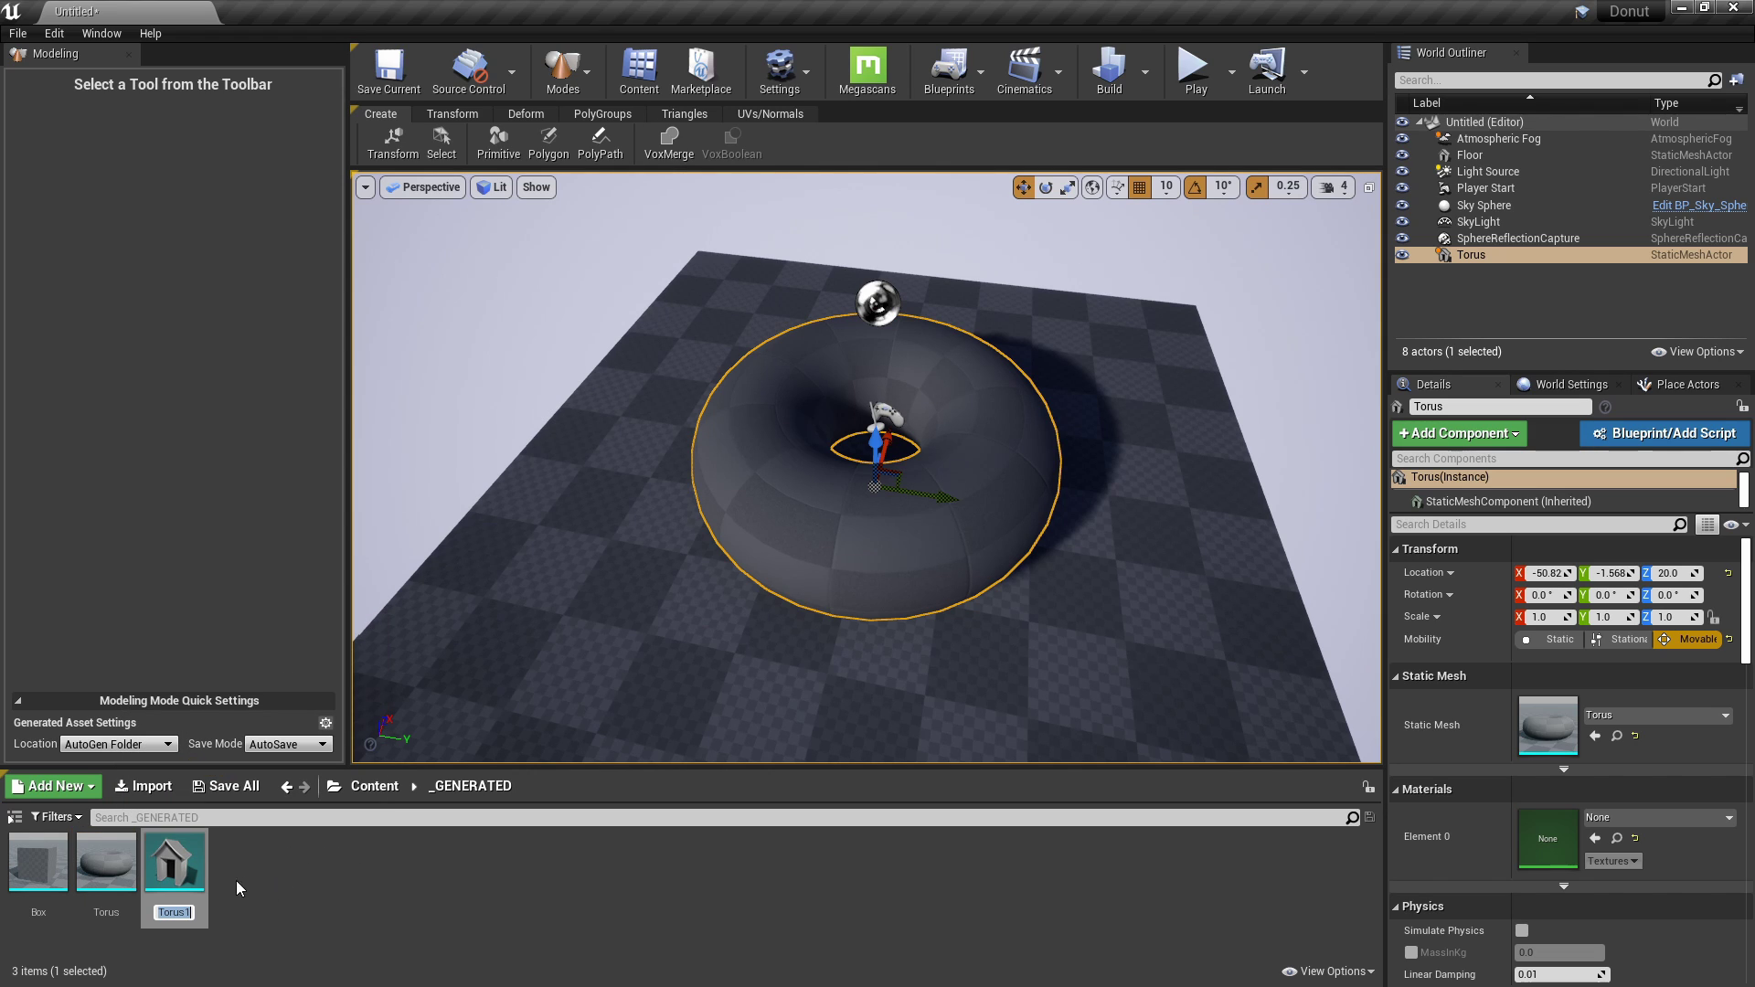
key(Return)
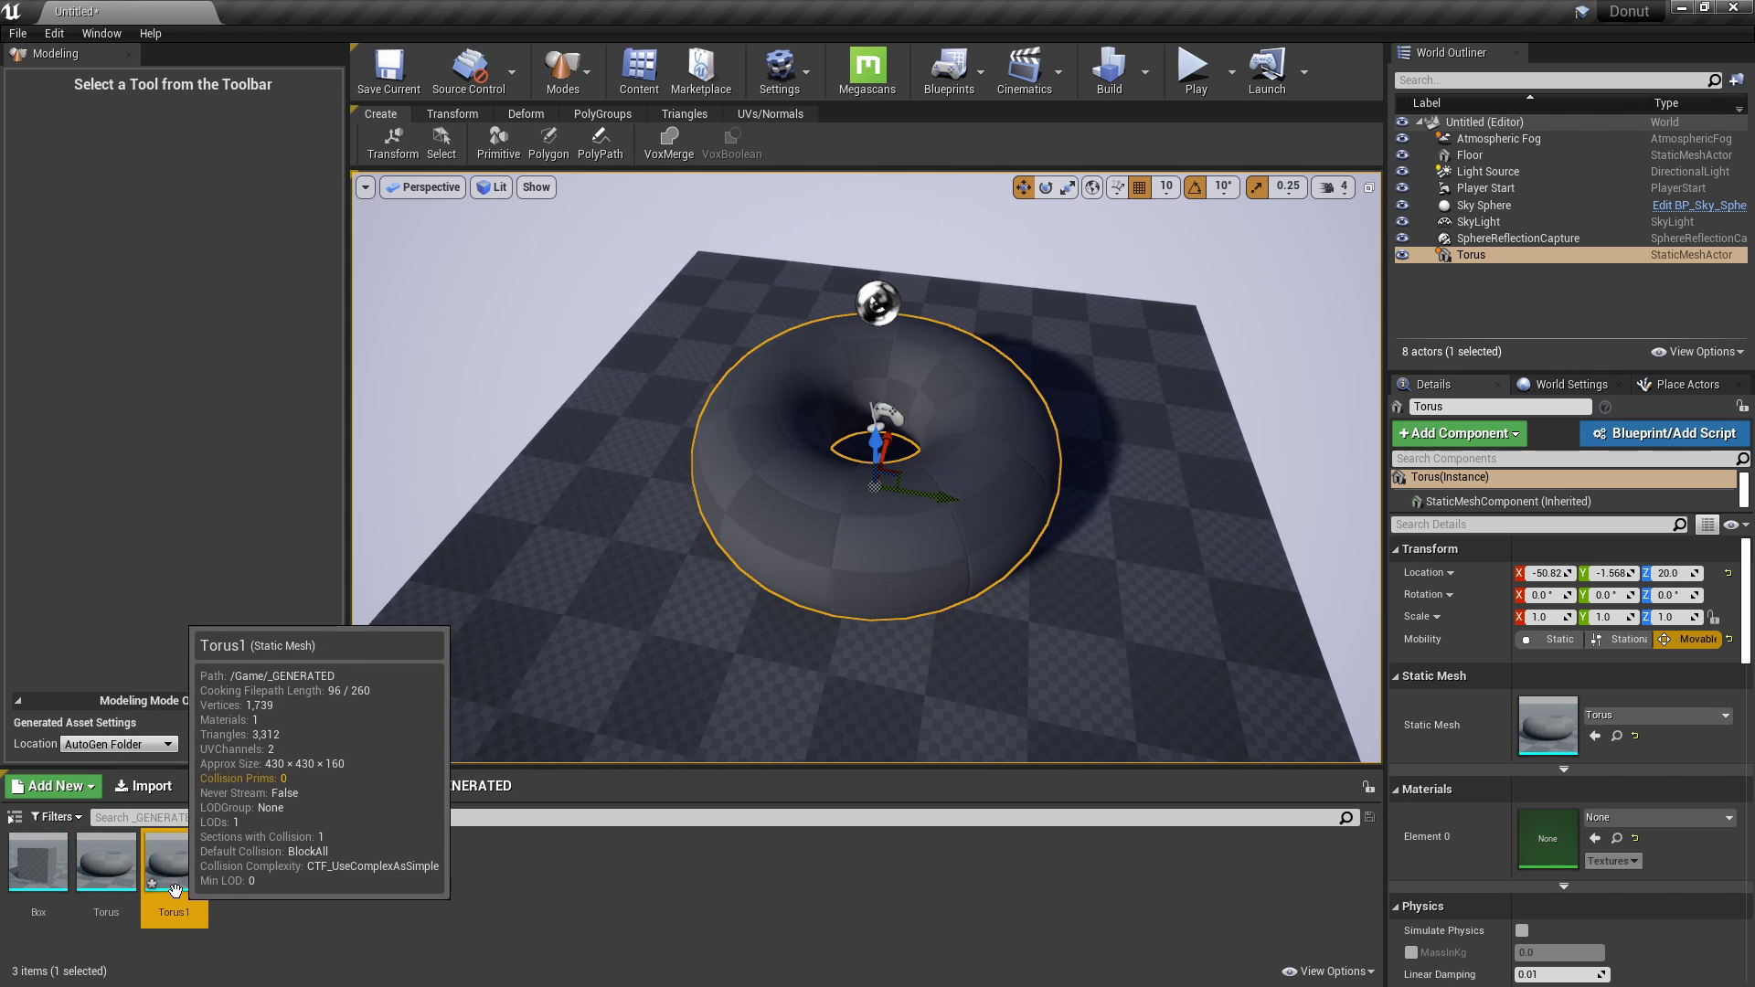
Start the Mesh Selection tool on the torus in the level and undo a trial brush selection across its surface.
scroll(942, 530, up, 6)
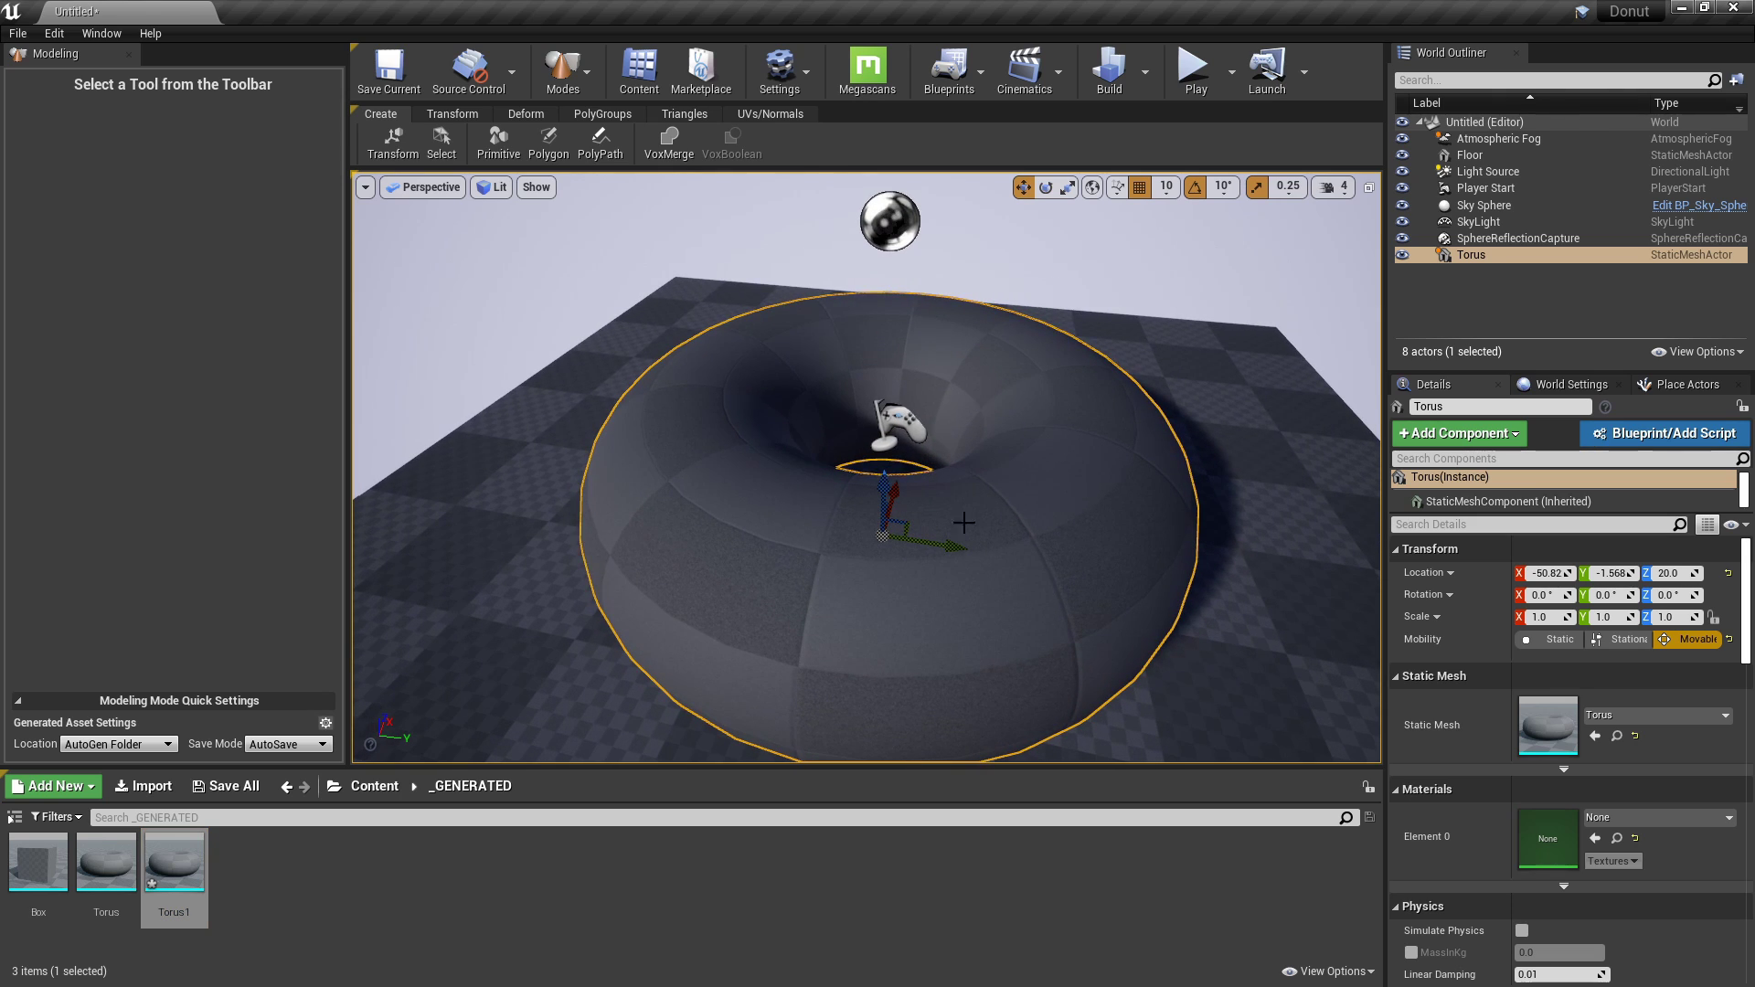
click(668, 117)
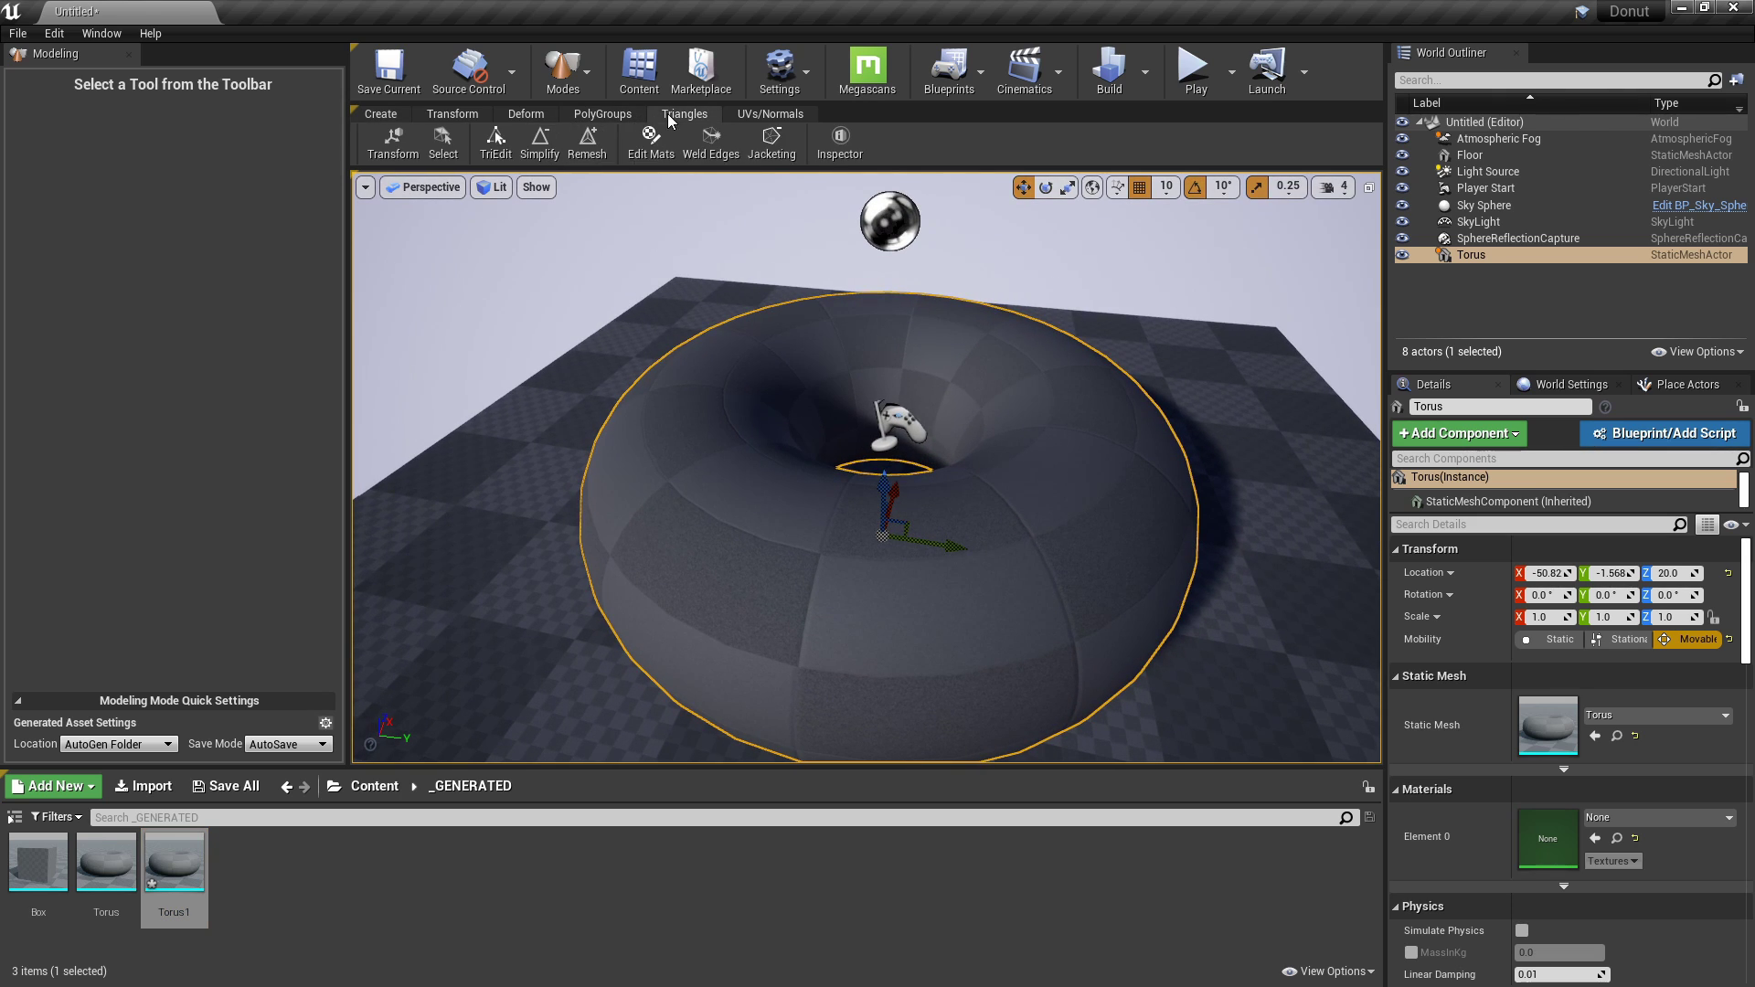
click(457, 141)
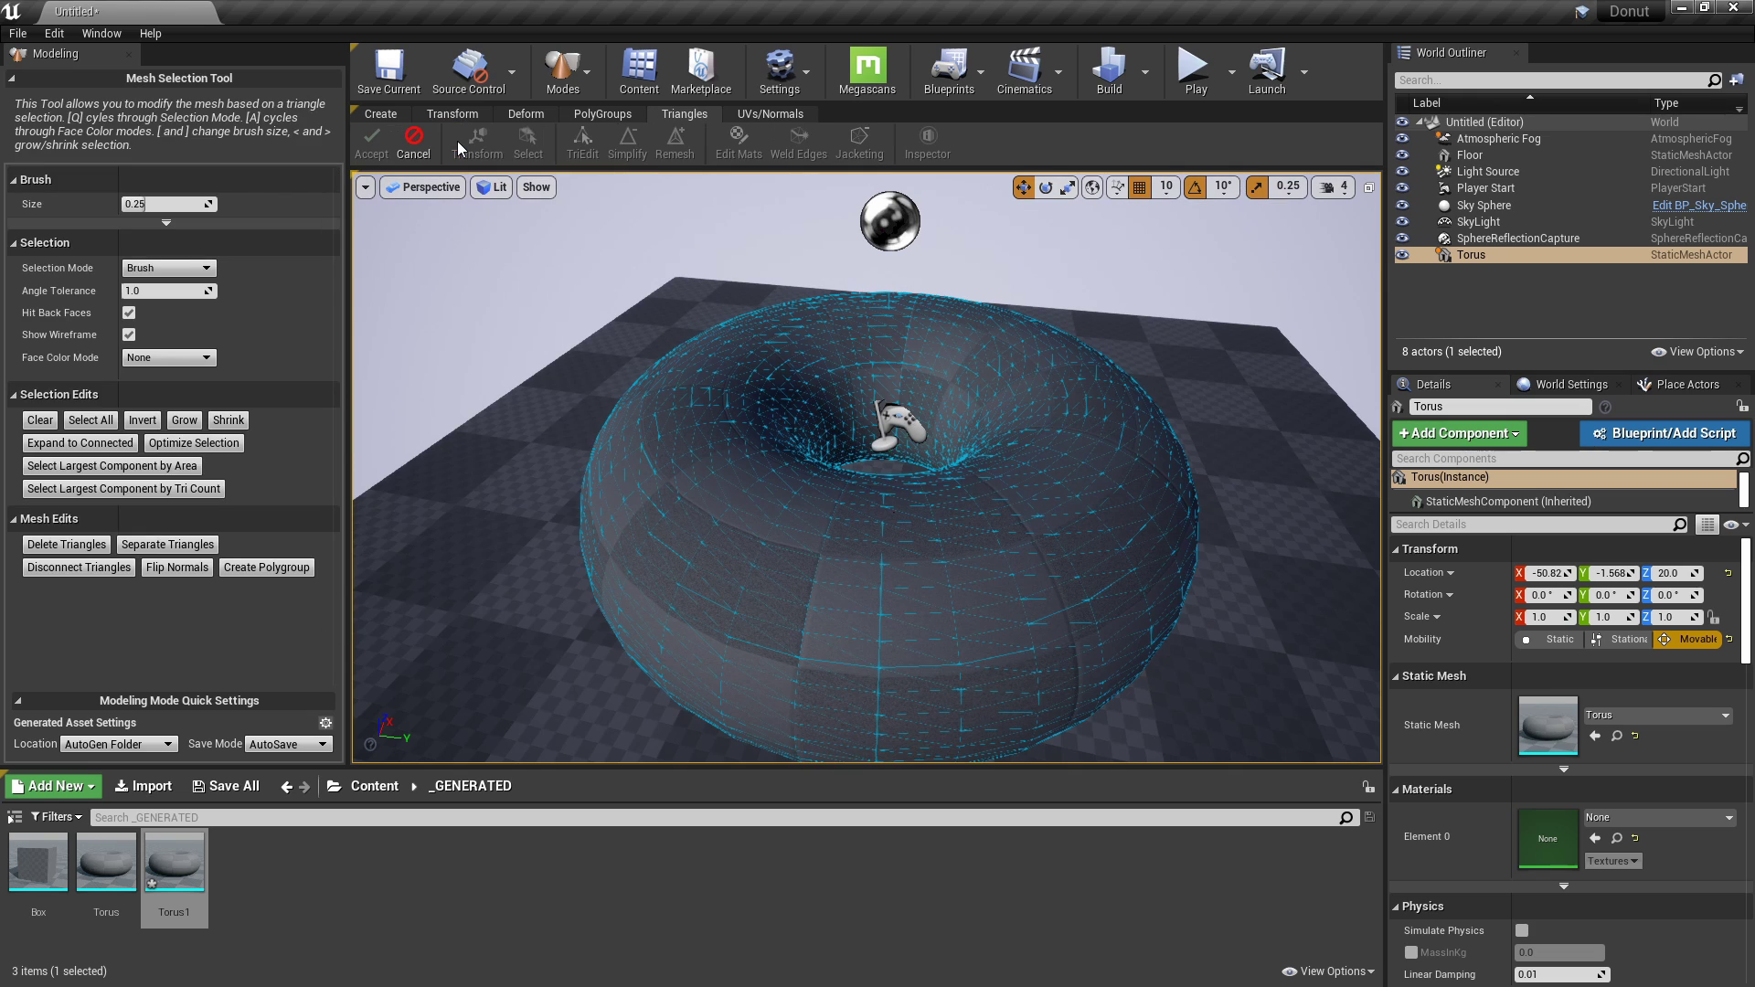
mouse_move(745, 517)
mouse_down()
mouse_move(933, 576)
mouse_move(756, 568)
mouse_move(983, 552)
mouse_move(1164, 509)
mouse_up()
key(ctrl+z)
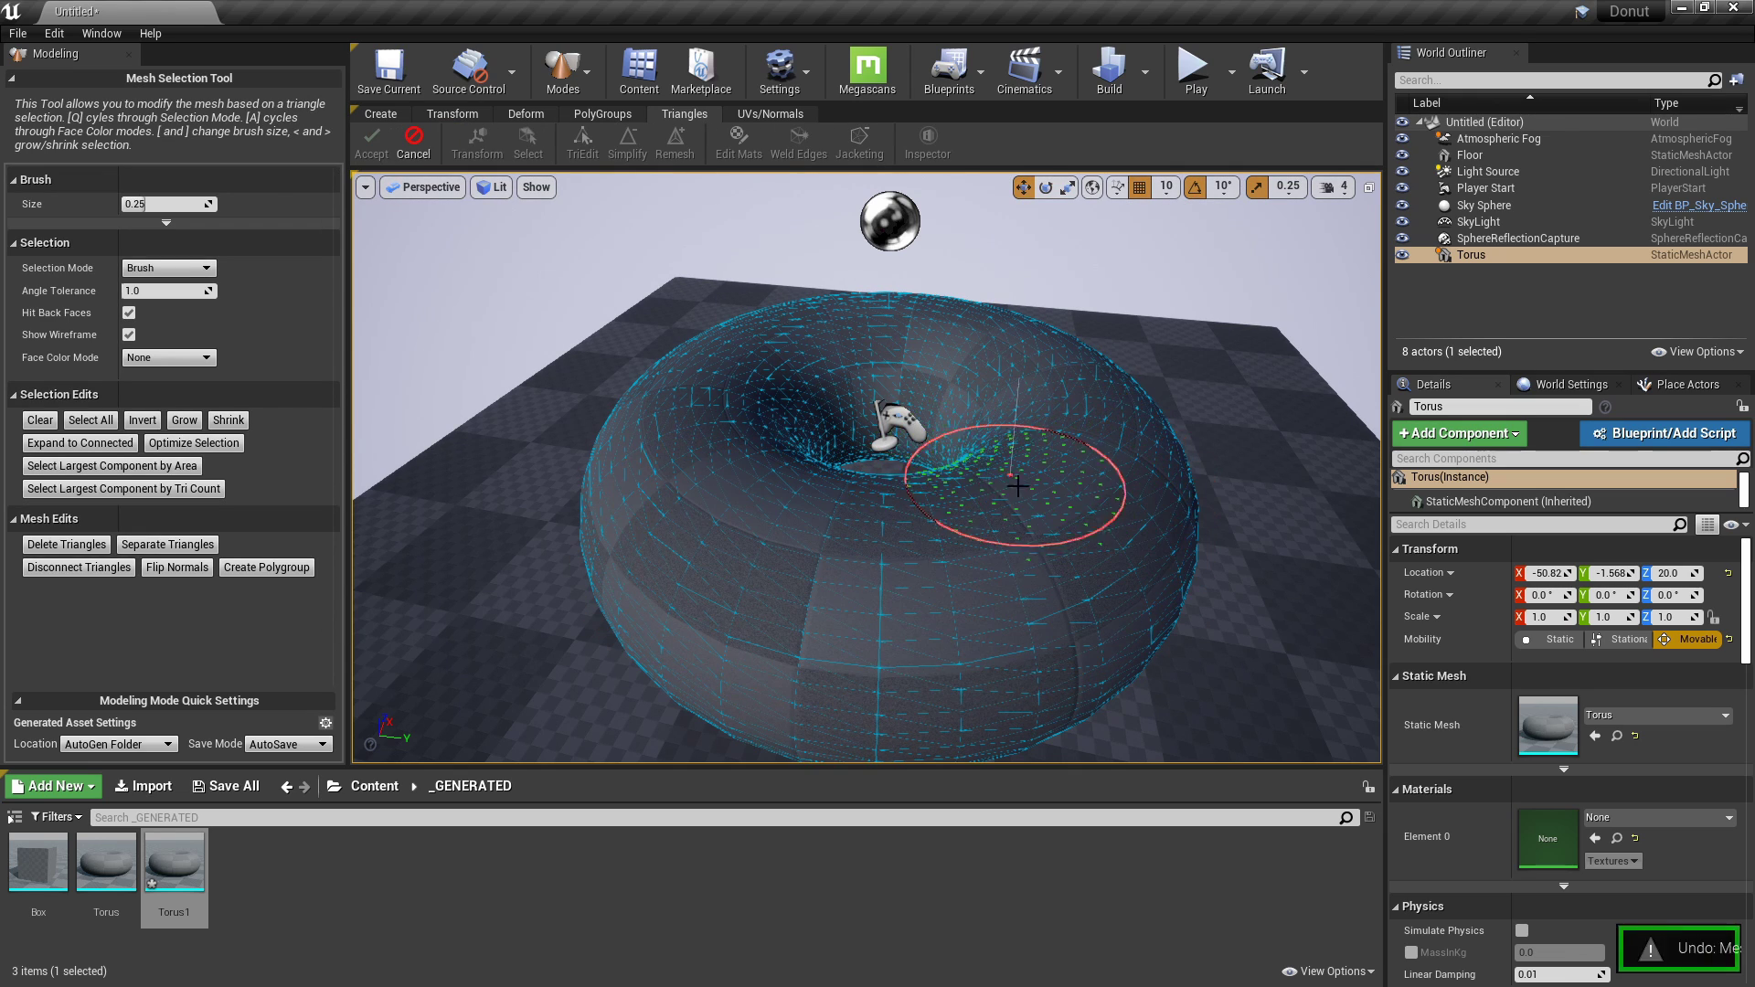
Reduce the mesh selection brush size to 0.025.
right_drag(818, 495, 685, 475)
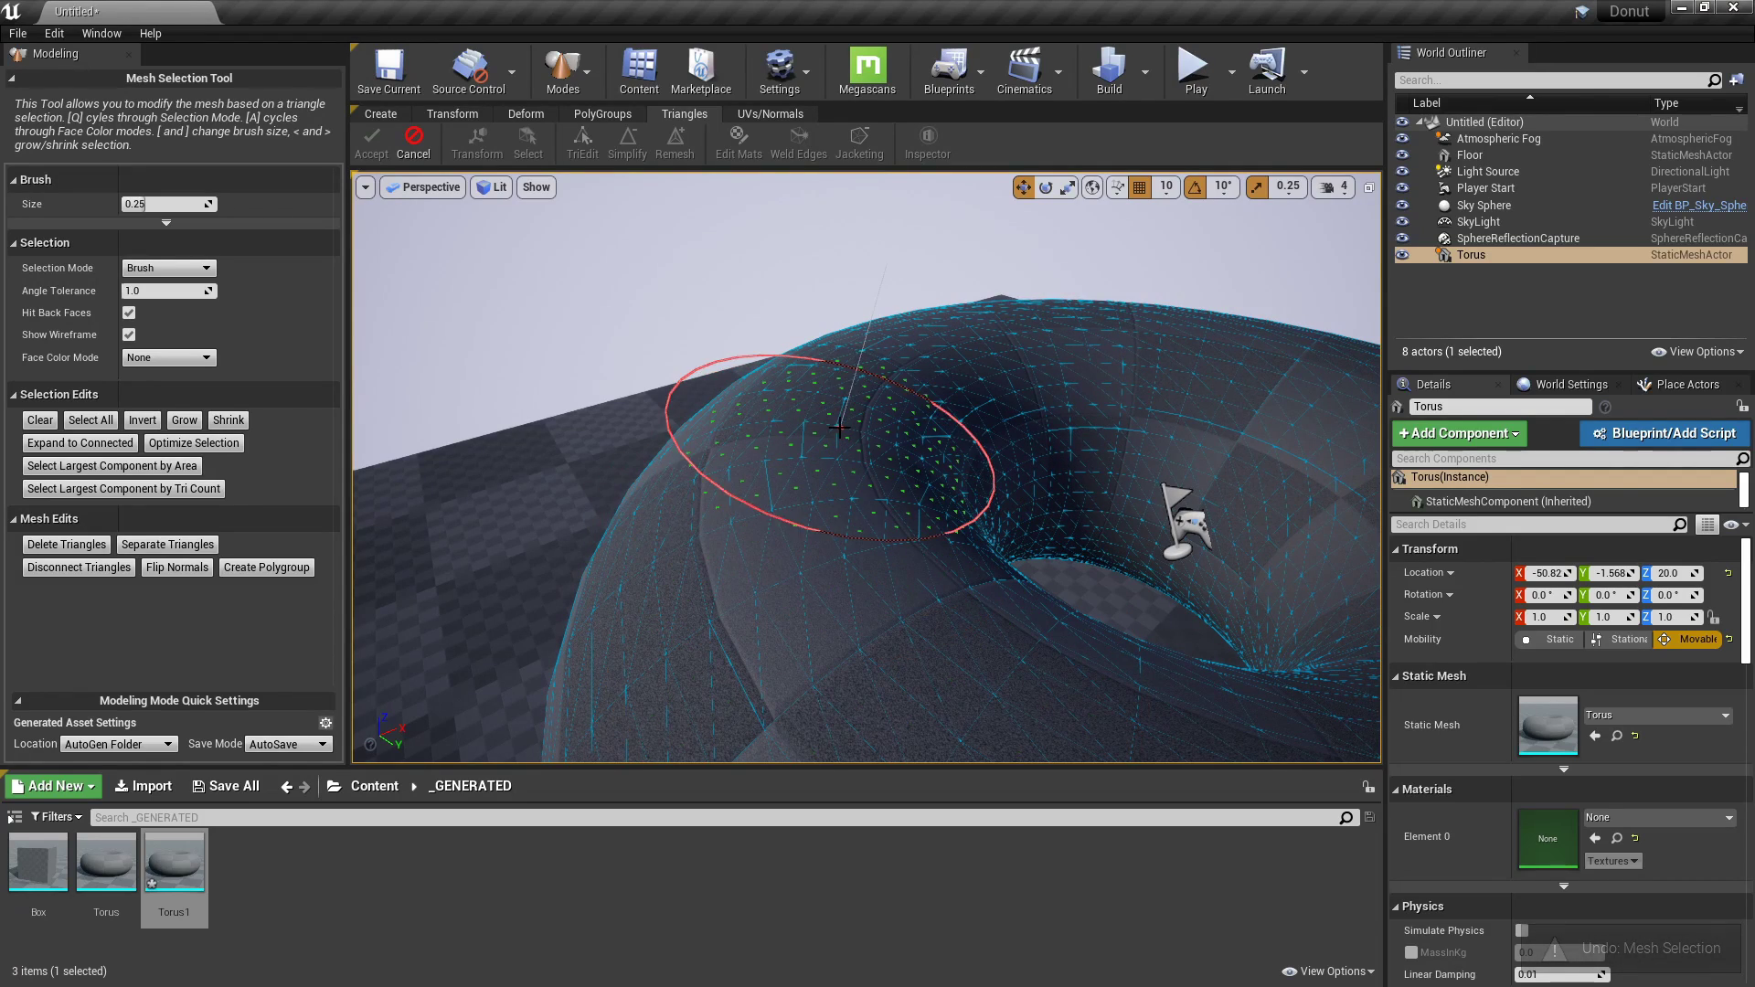
key(bracketleft)
key(bracketleft)
key(bracketleft)
key(bracketleft)
key(bracketleft)
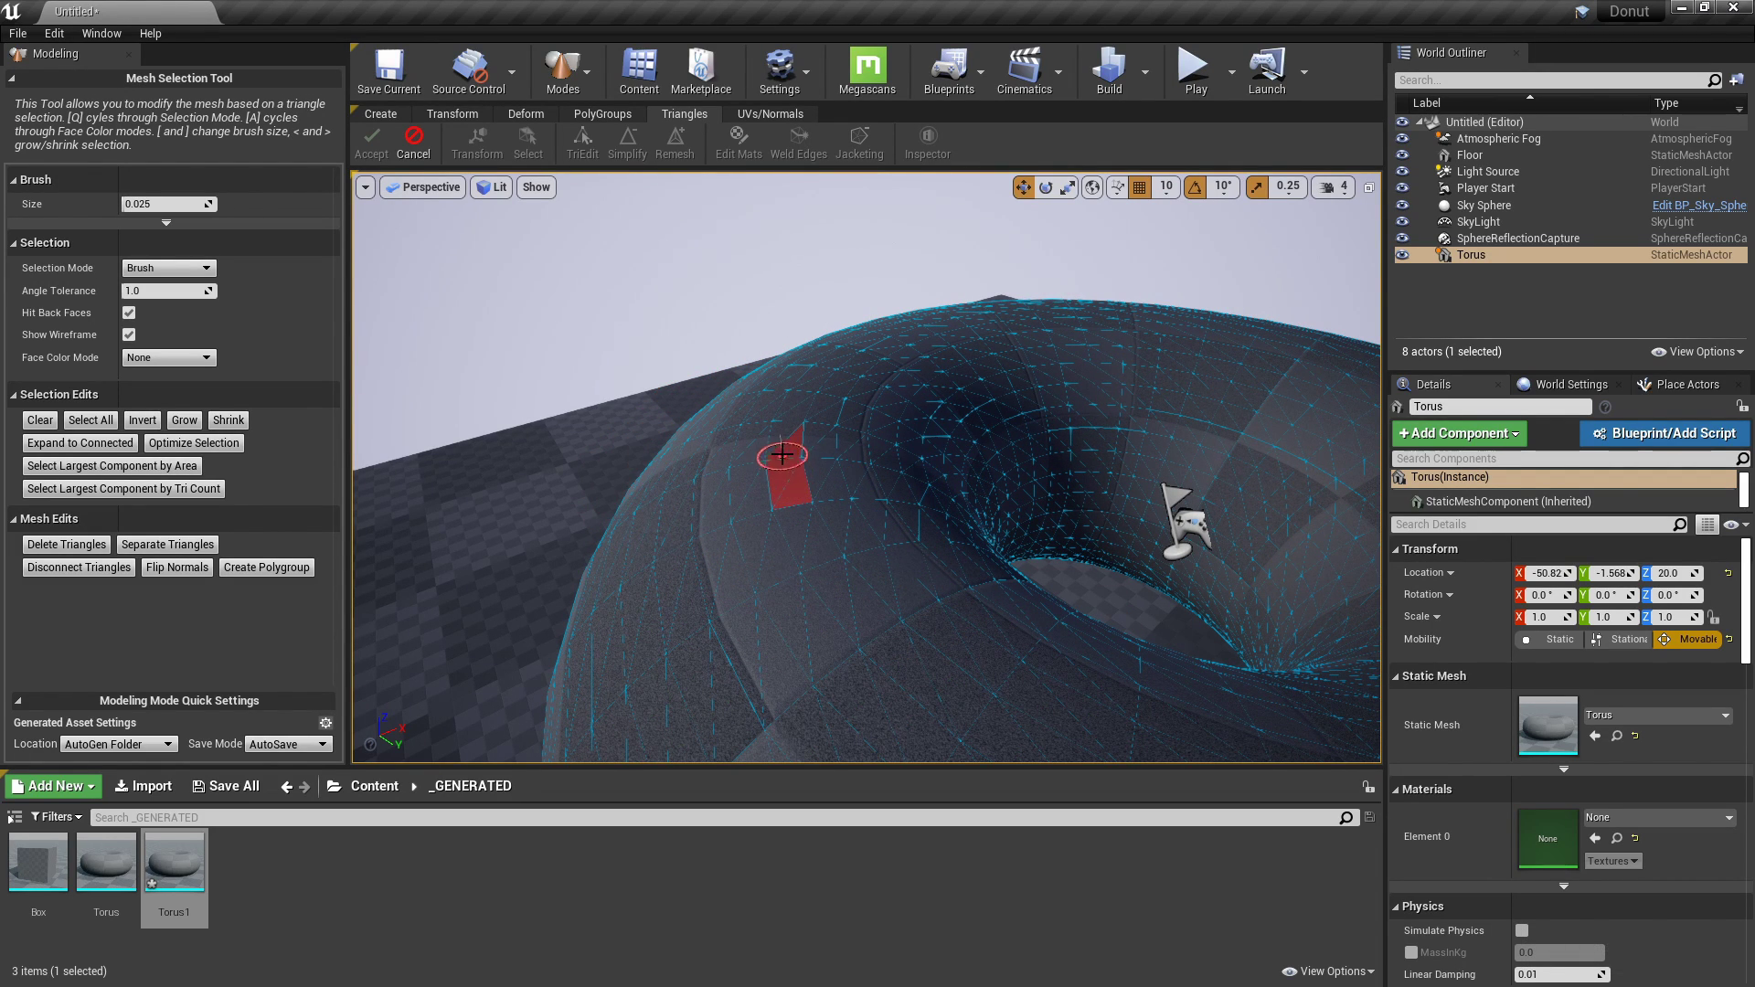
Brush-select a closed ring of triangles around the top of the torus, reducing the brush size to 0.0 along the way.
drag(787, 420, 792, 400)
mouse_move(793, 400)
right_down()
mouse_move(779, 396)
mouse_move(791, 404)
right_up()
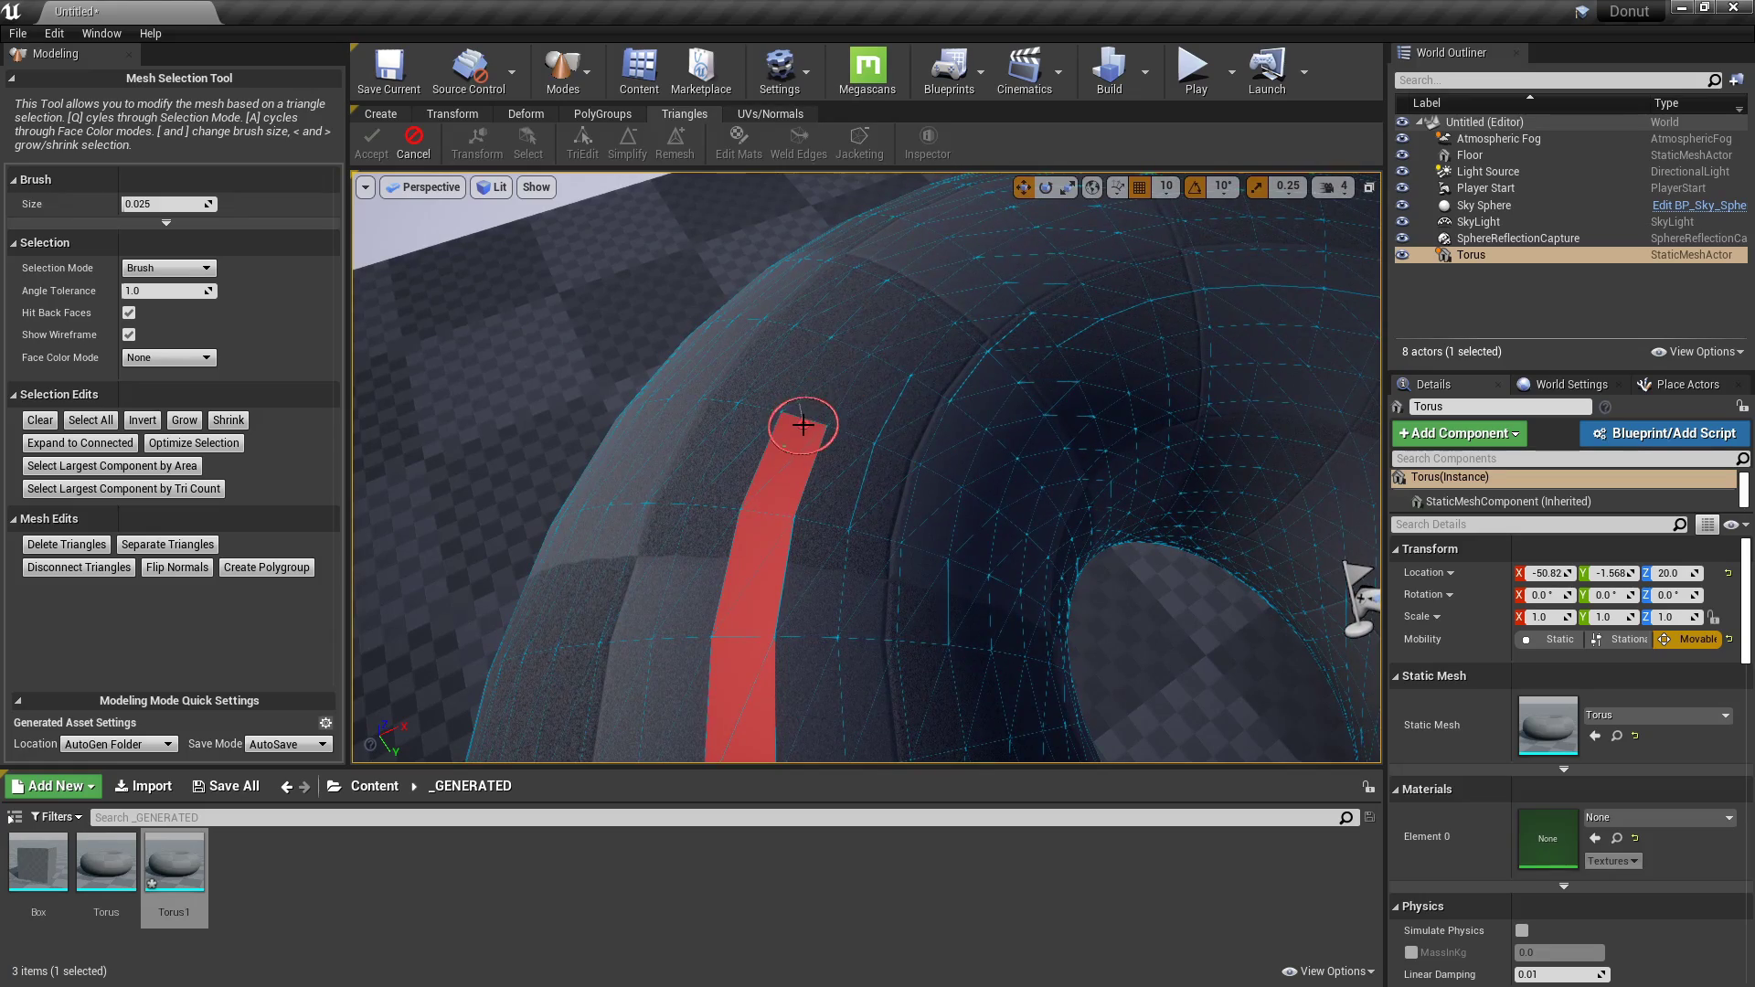
drag(804, 420, 899, 313)
mouse_move(899, 313)
right_down()
mouse_move(797, 329)
mouse_move(822, 334)
mouse_move(841, 377)
right_up()
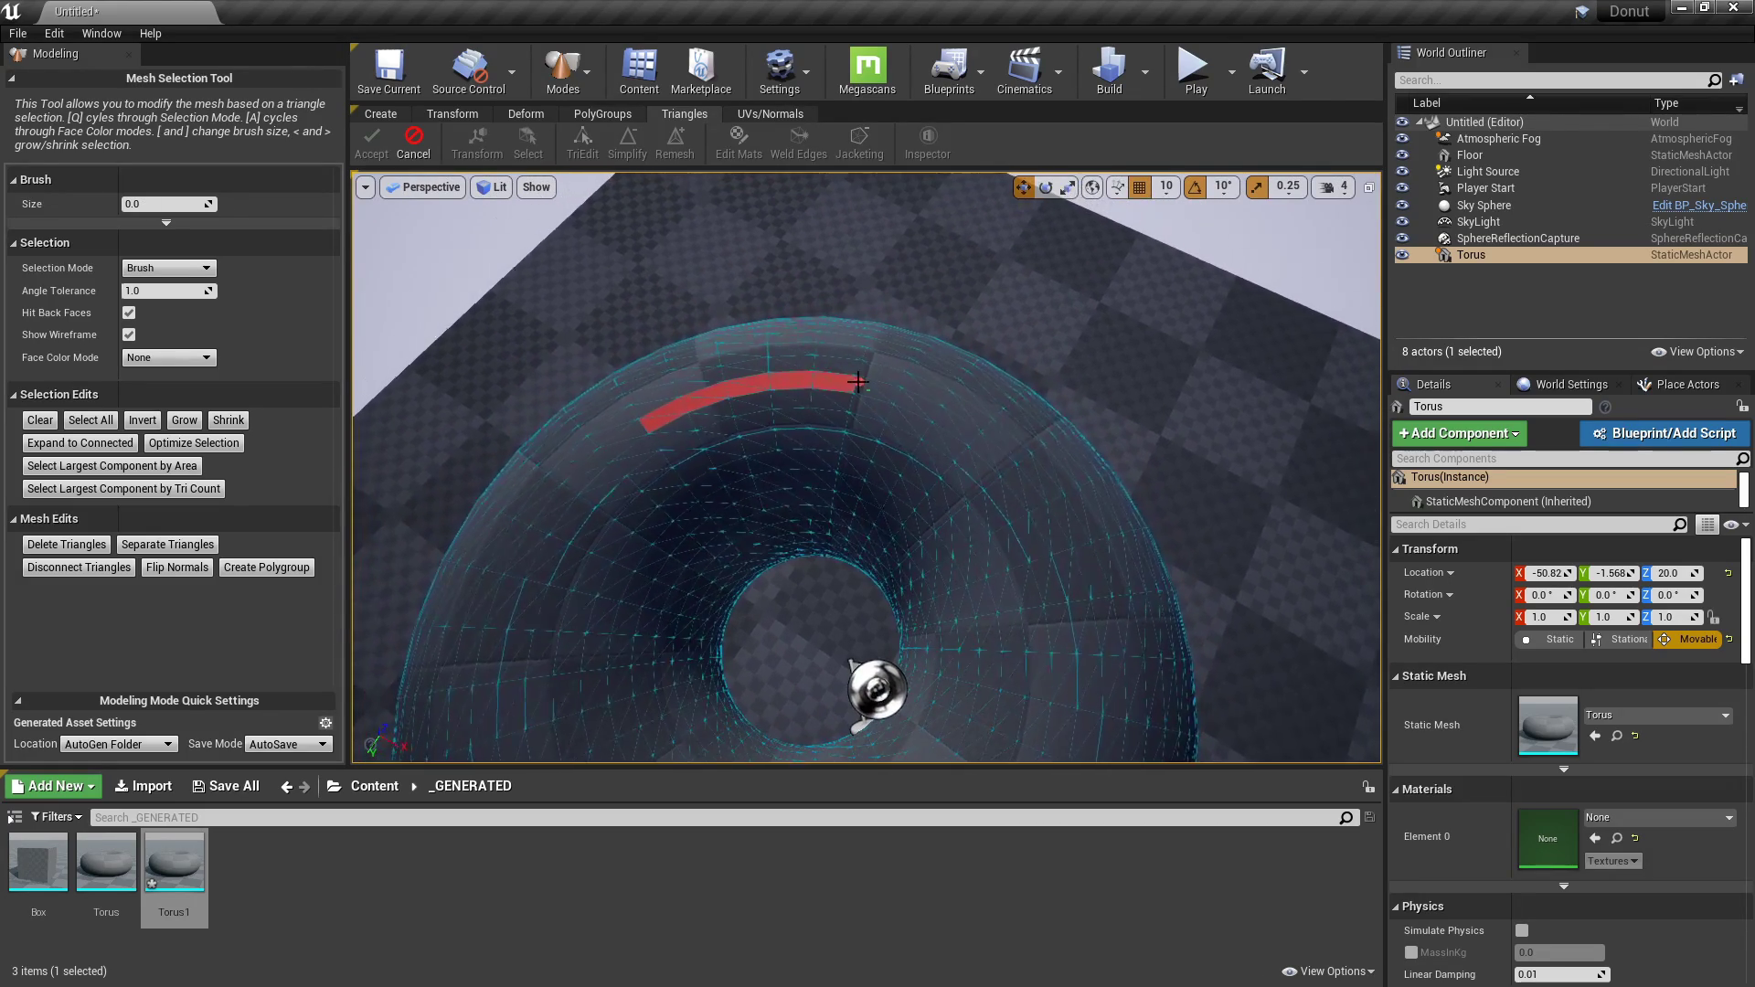
drag(848, 383, 868, 389)
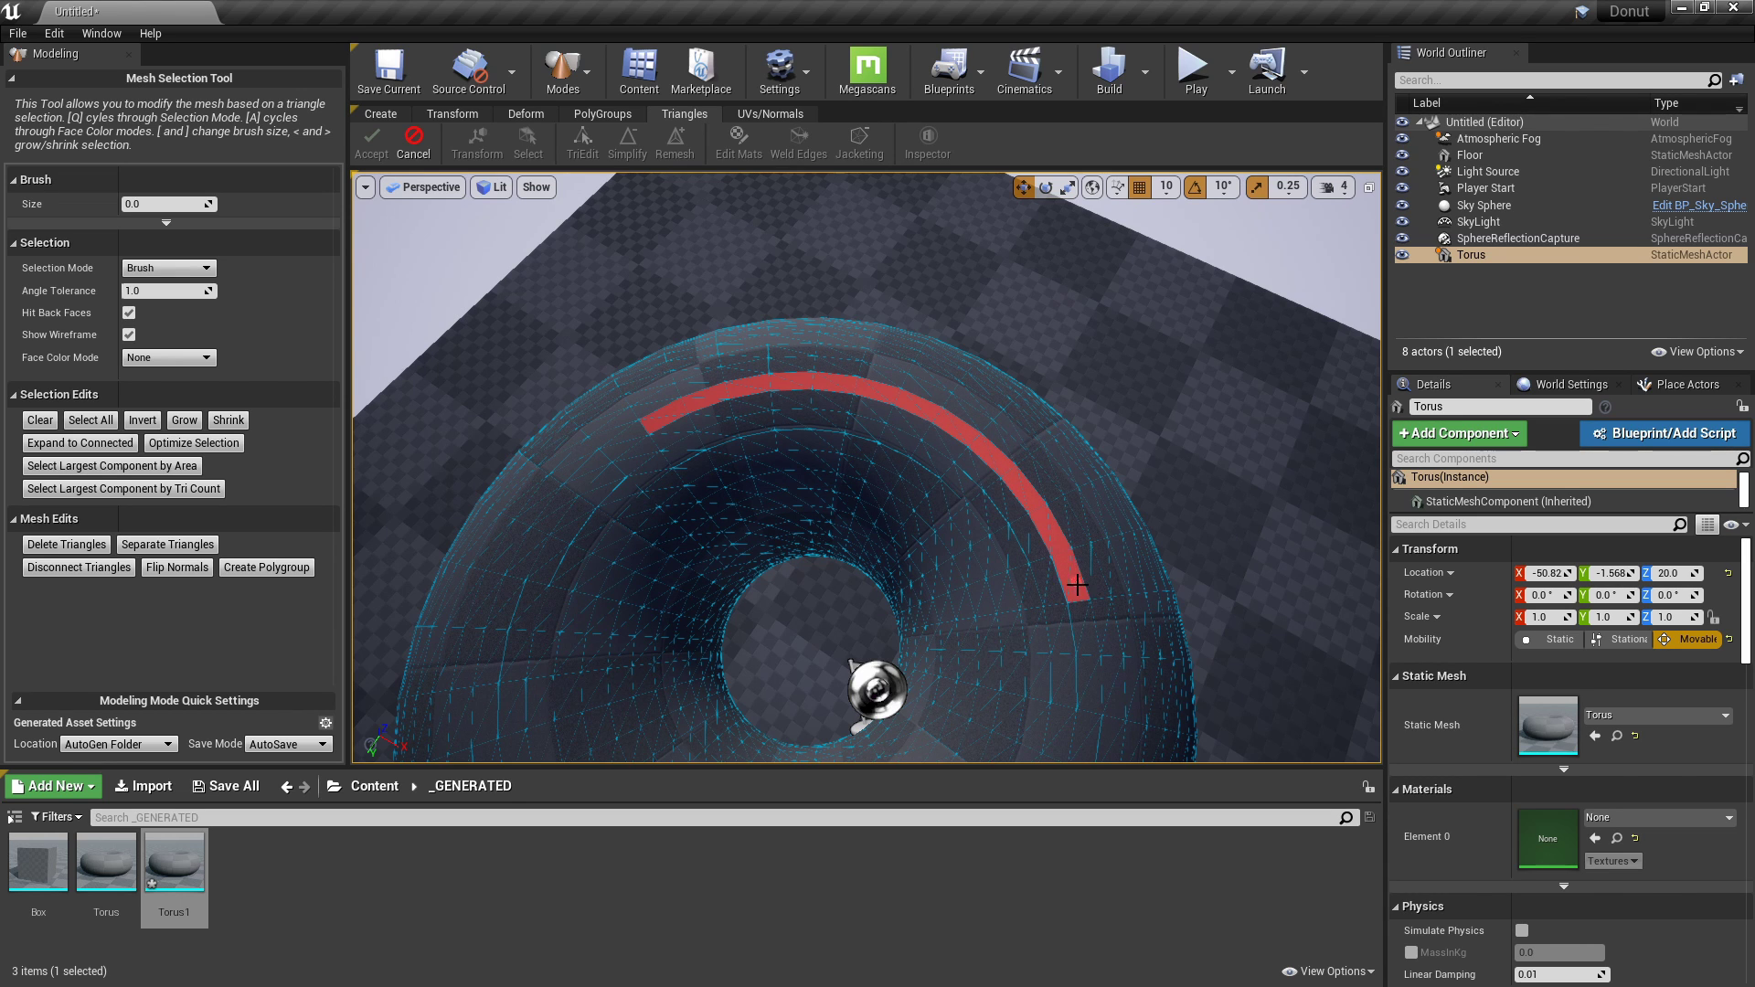
right_drag(1077, 632, 891, 622)
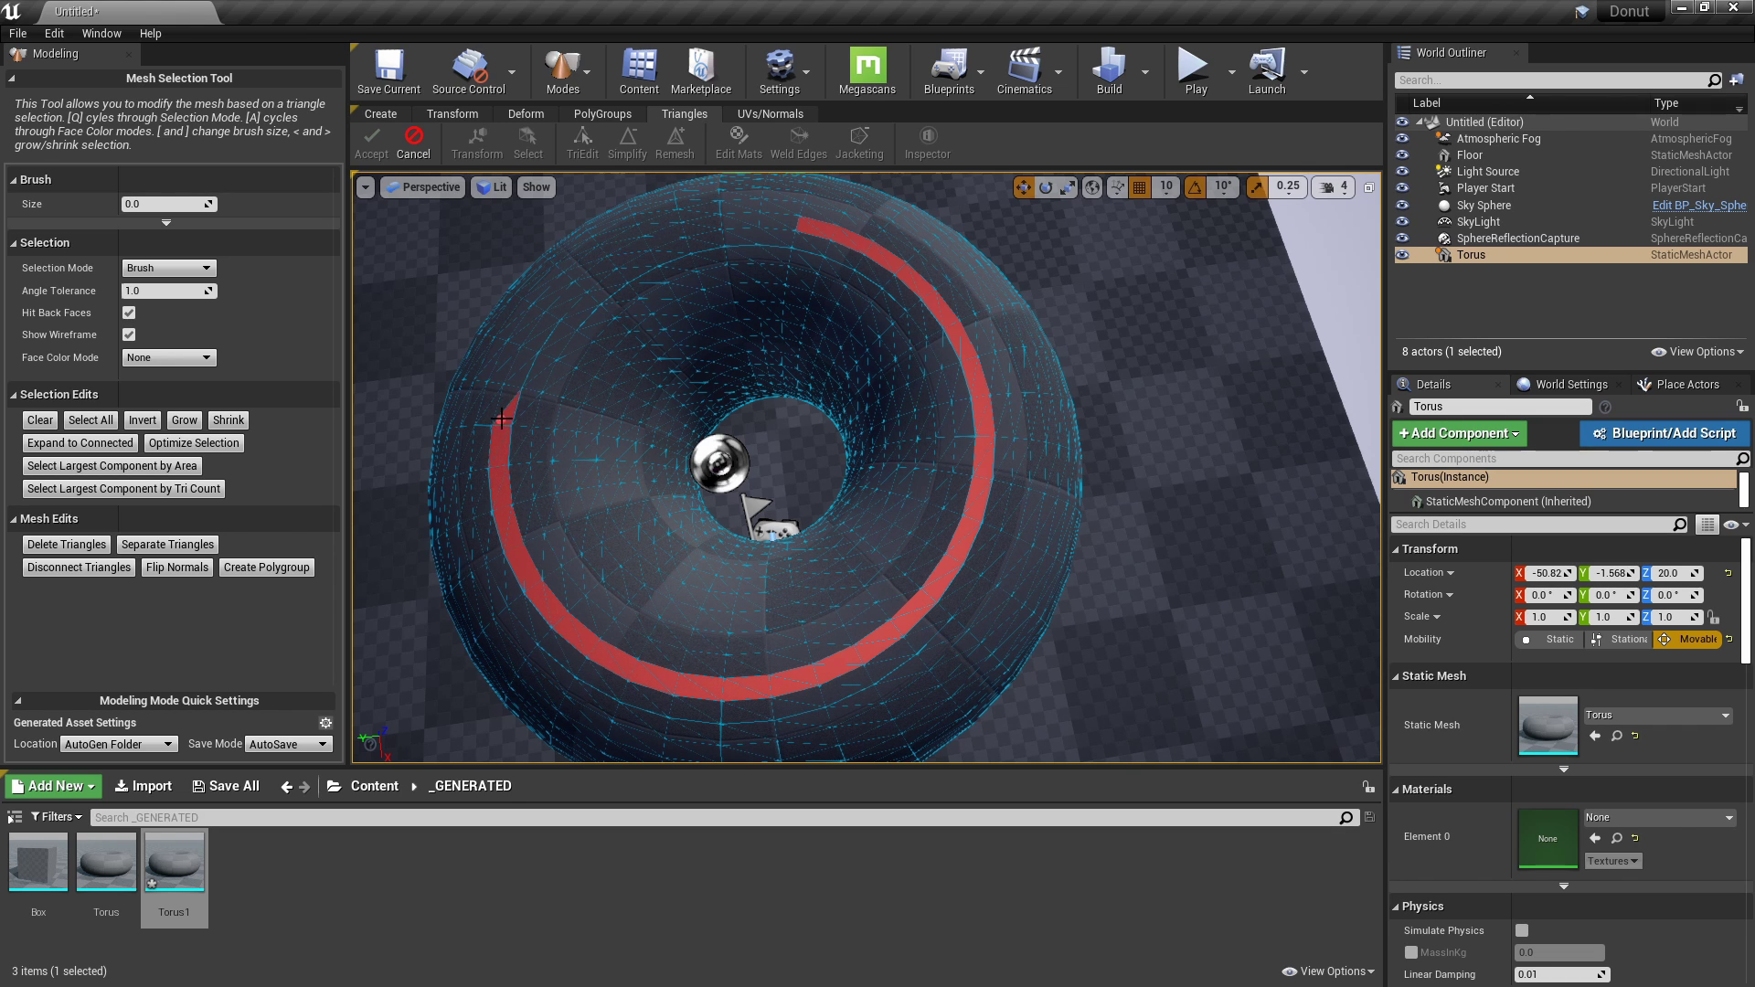
right_drag(501, 418, 581, 479)
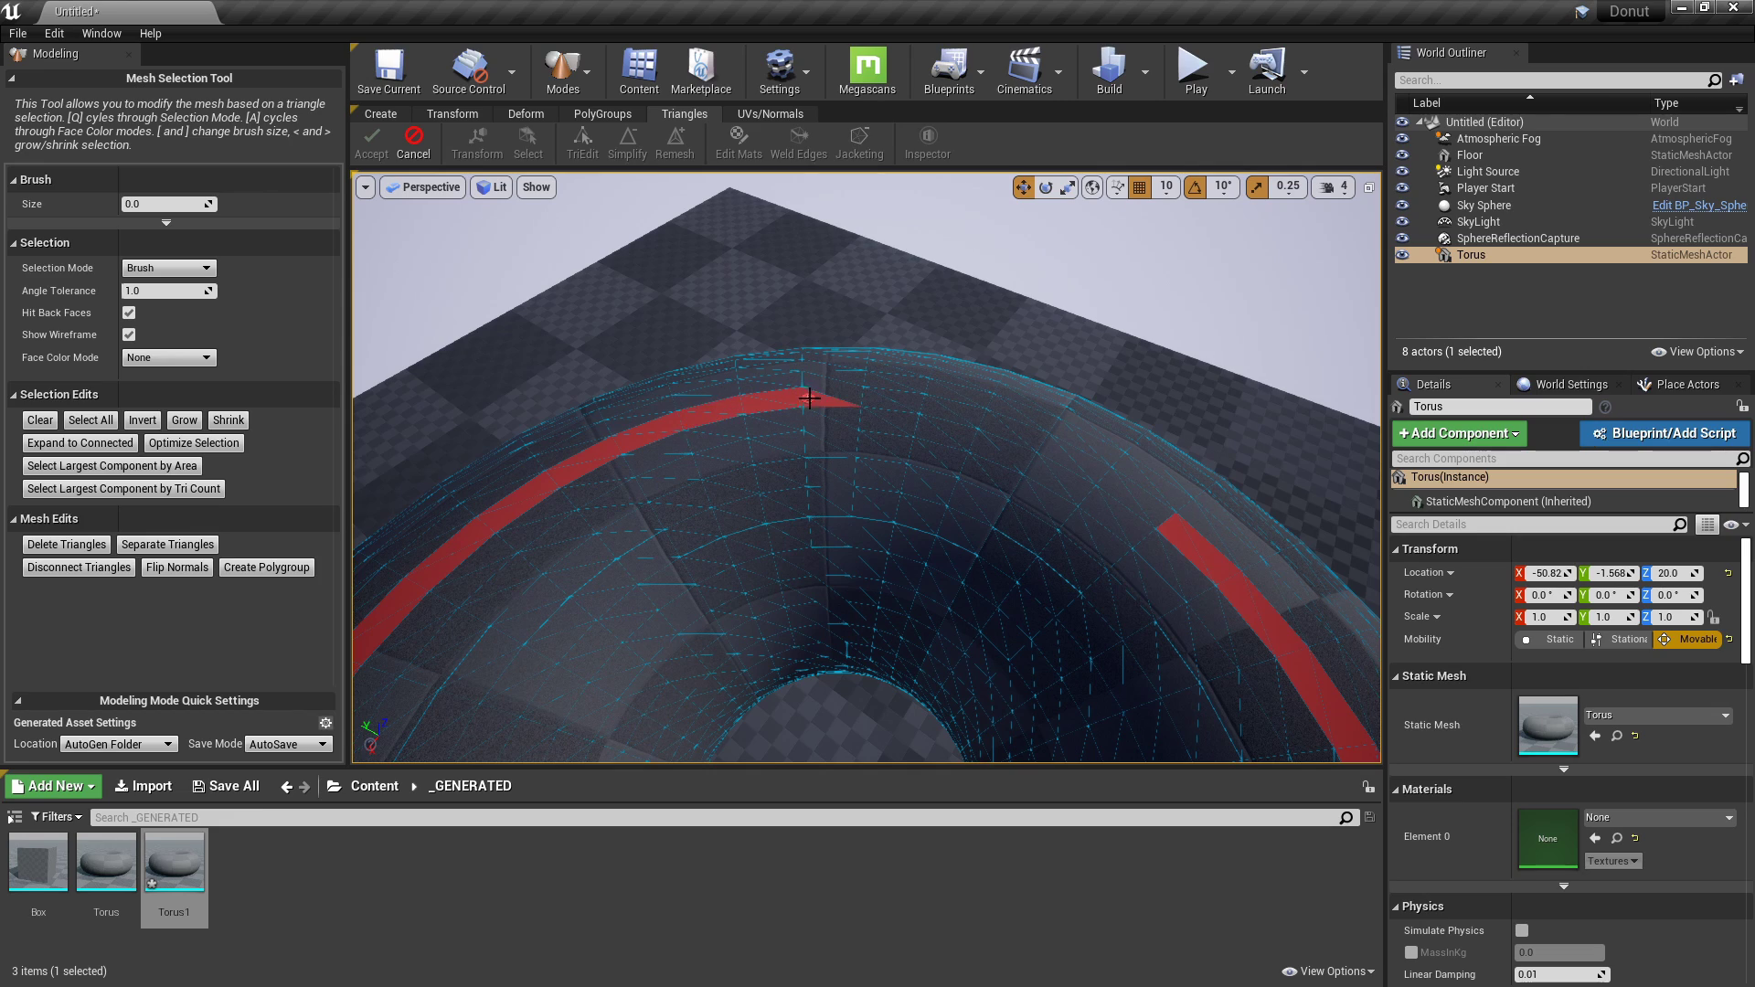
key(f)
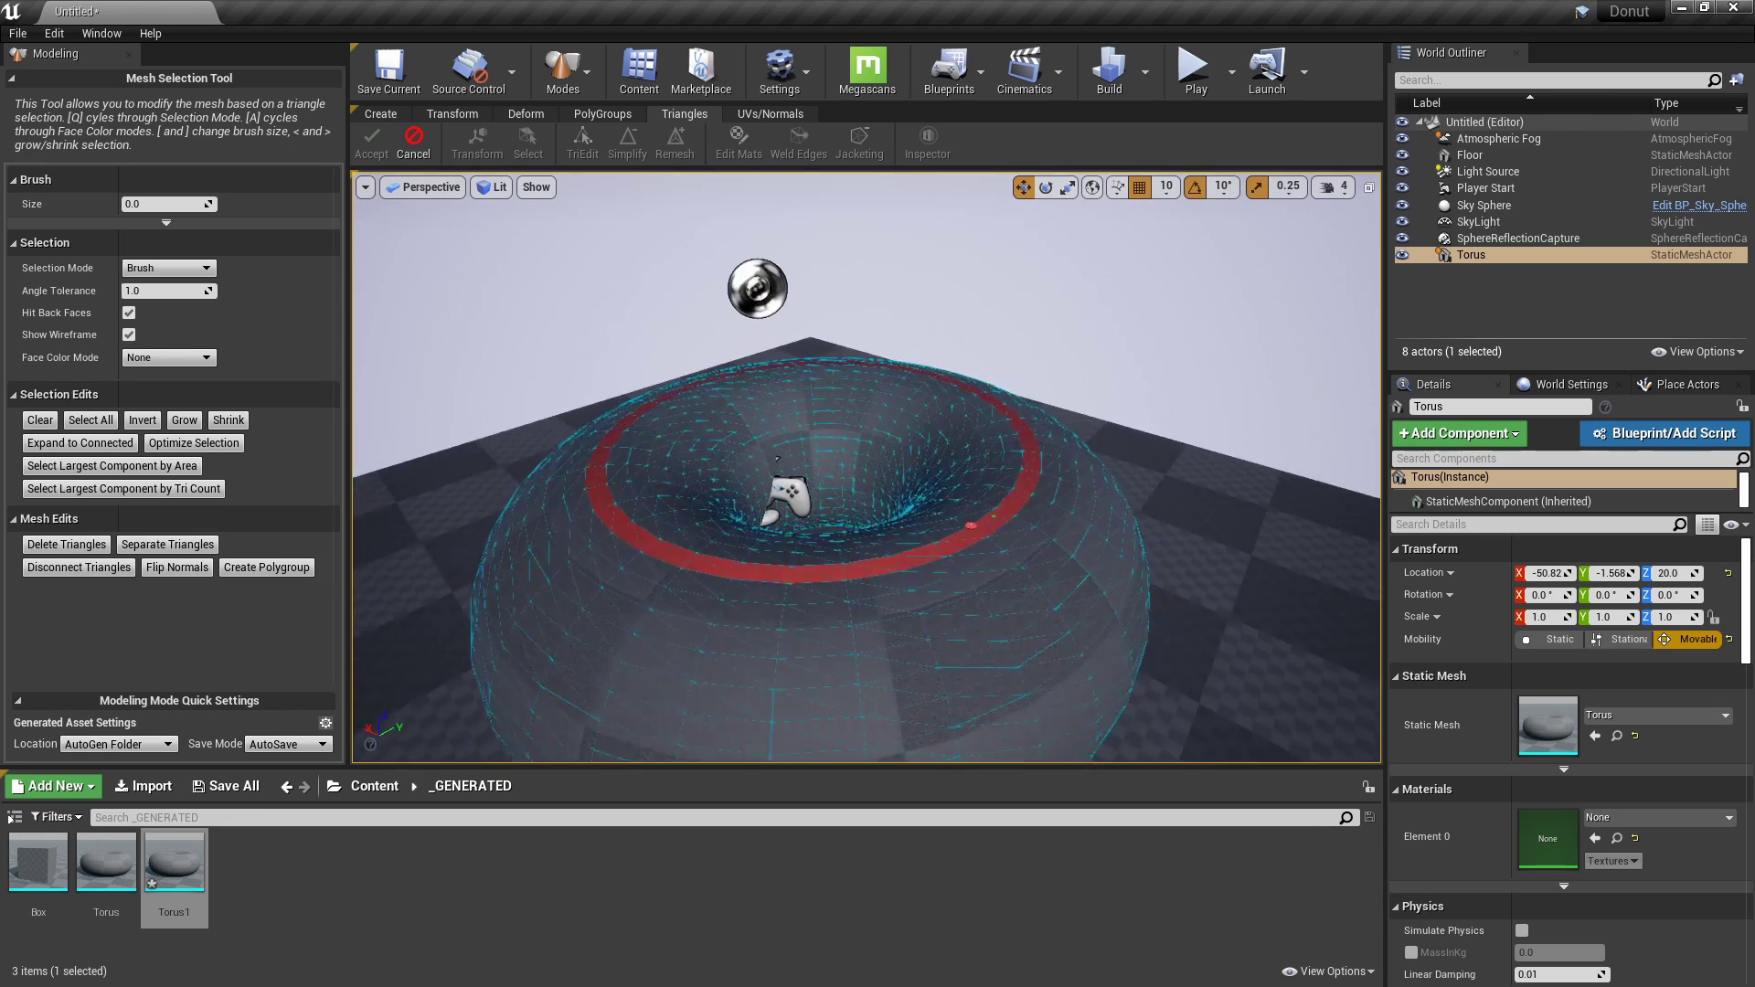
alt+drag(972, 491, 978, 571)
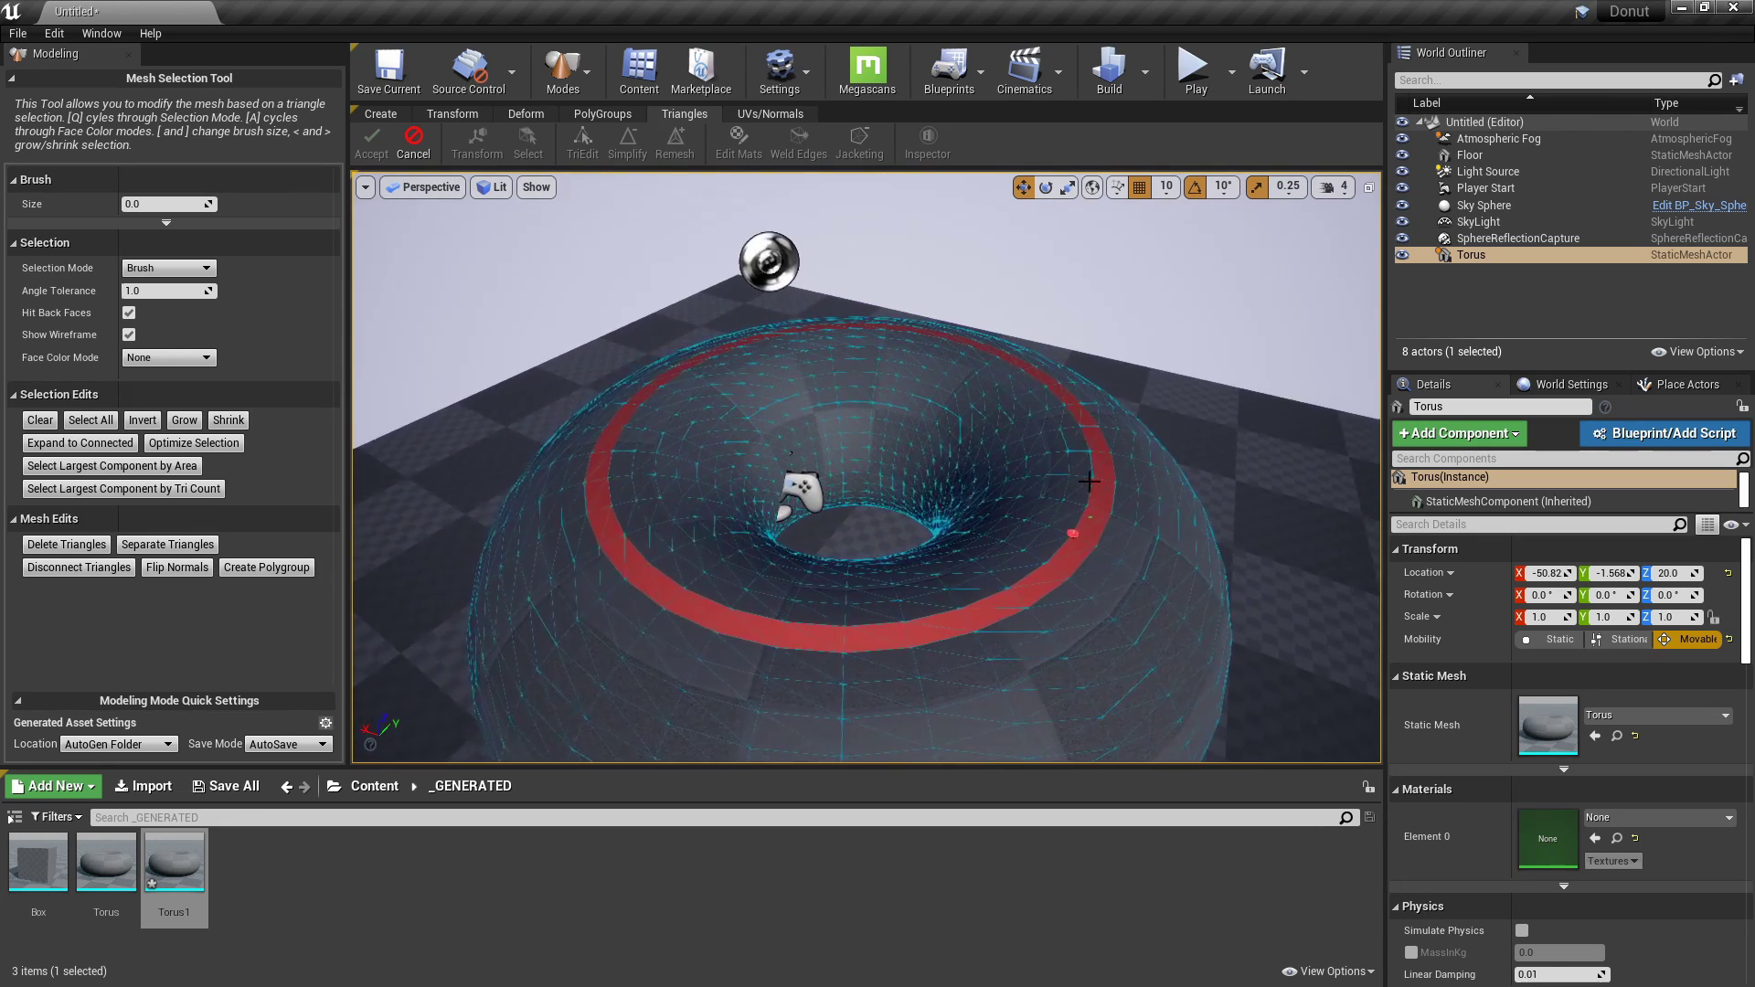
Grow the triangle selection repeatedly until it covers the upper part of the torus and reaches below the middle of its outer side.
click(185, 420)
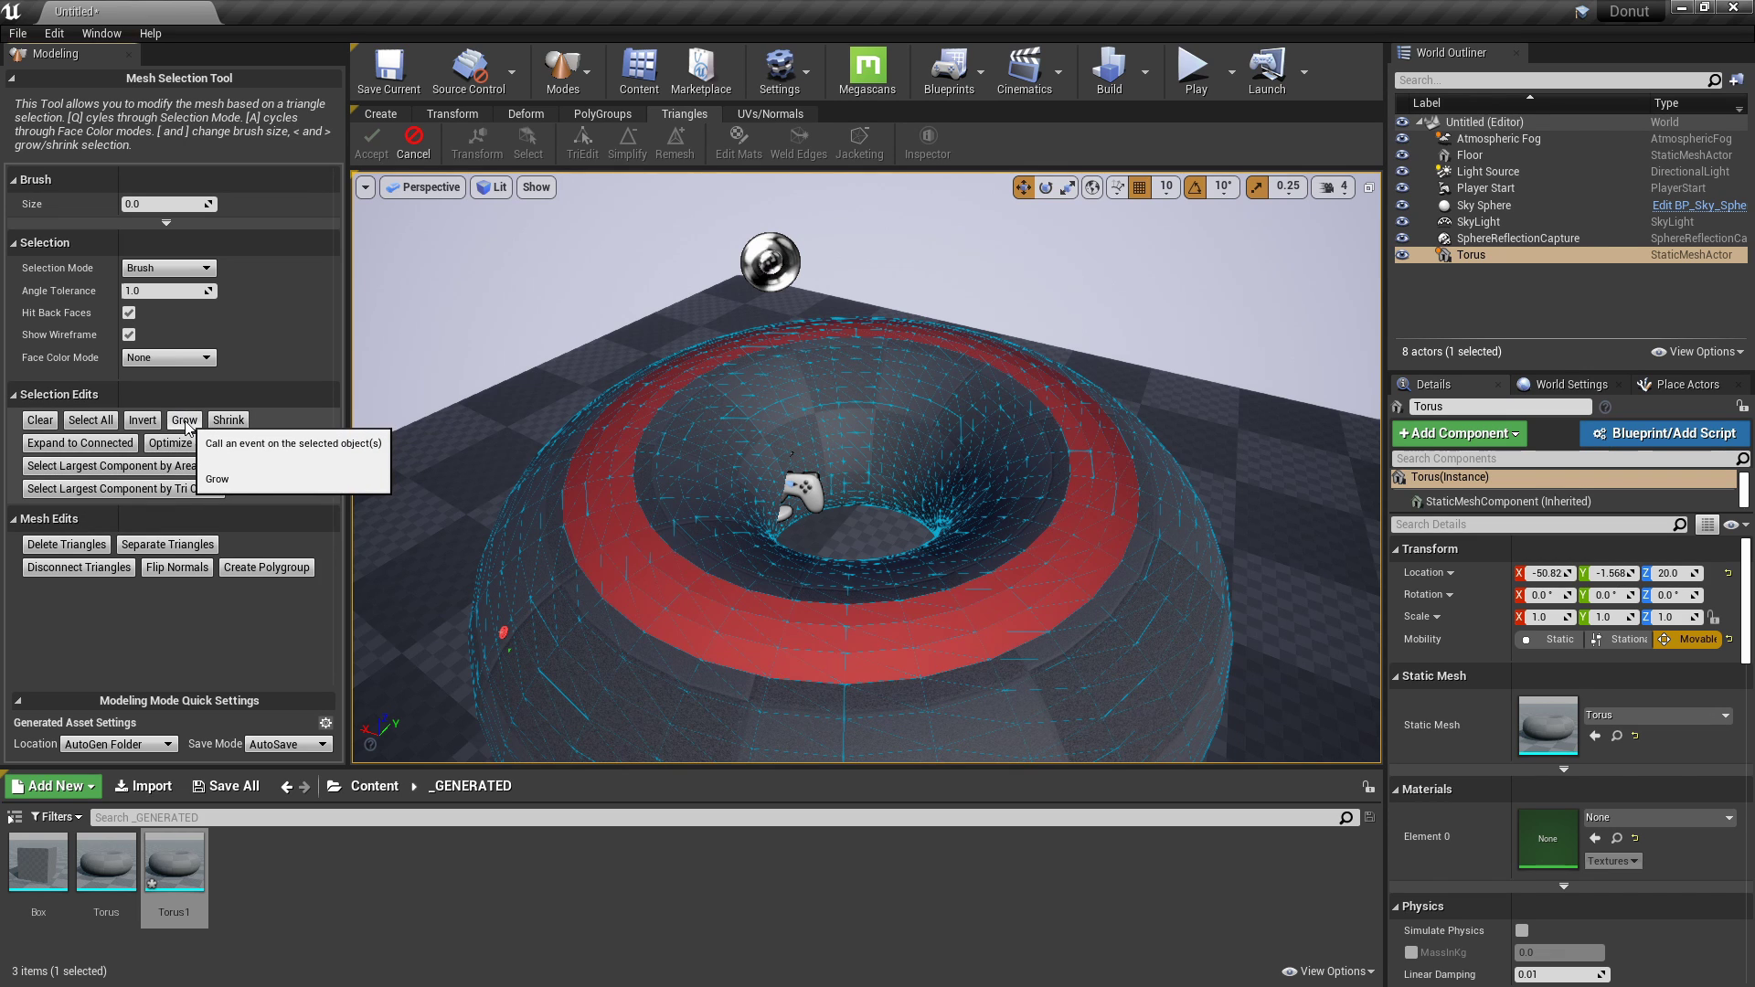
click(184, 421)
click(184, 420)
click(184, 421)
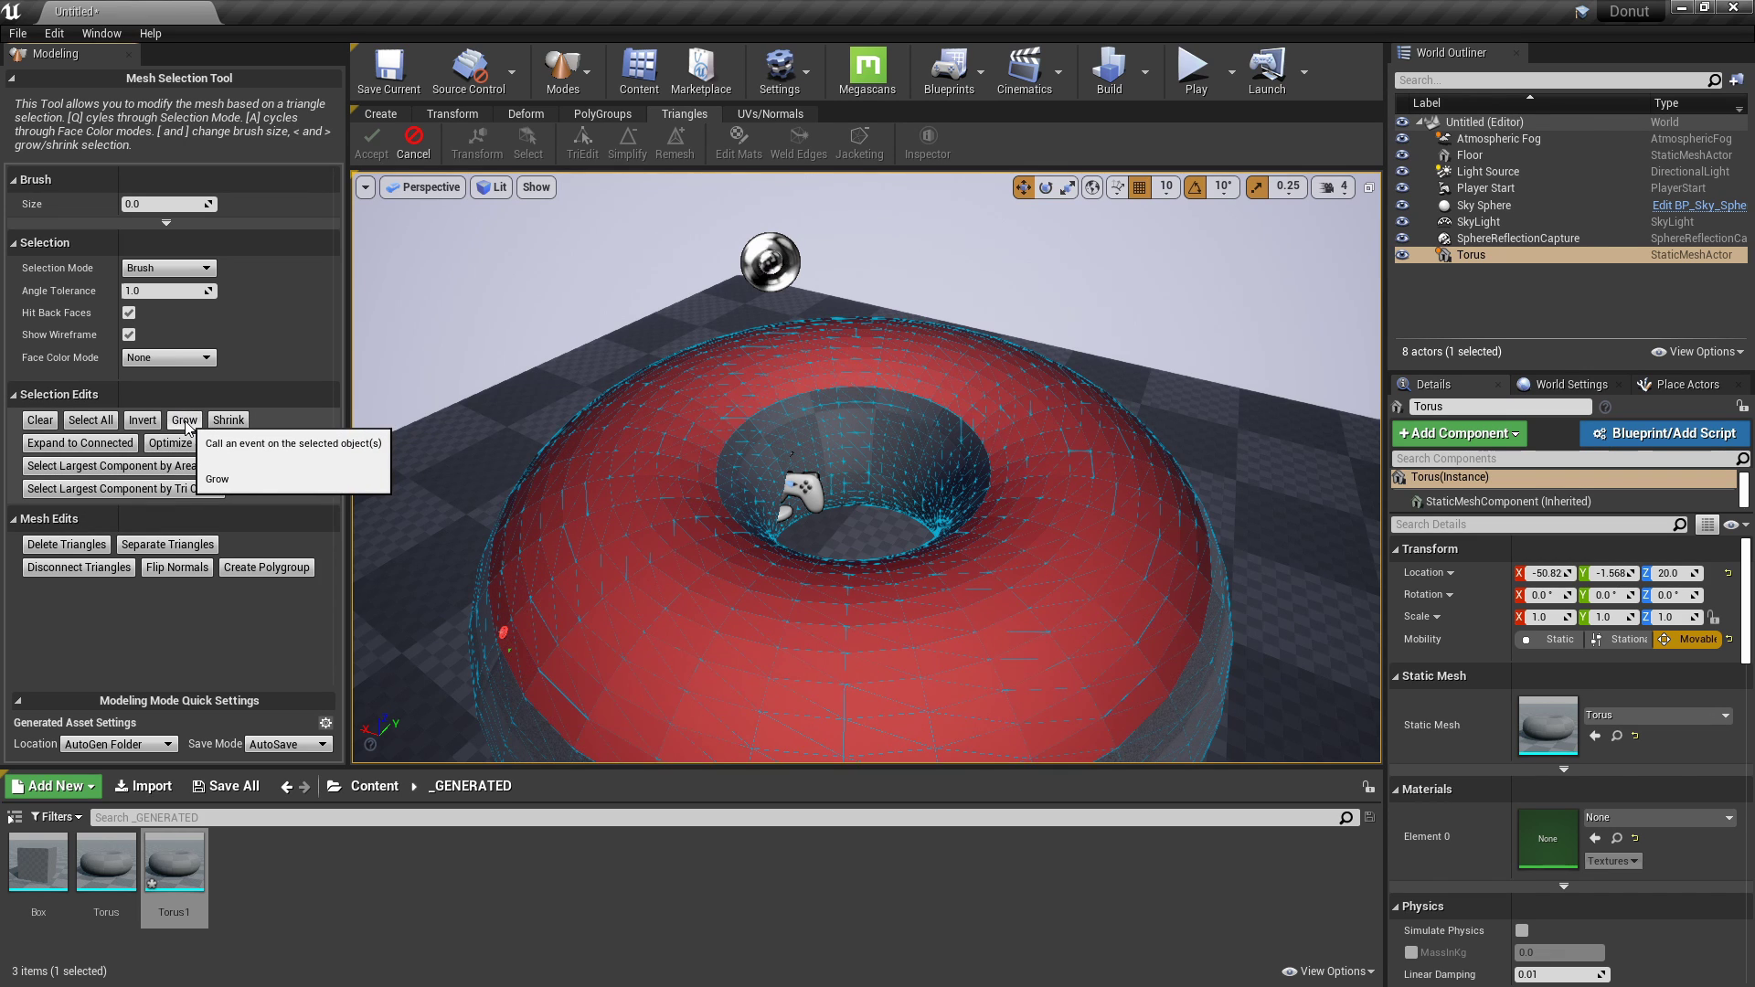
mouse_move(822, 442)
right_down()
mouse_move(809, 402)
mouse_move(809, 429)
right_up()
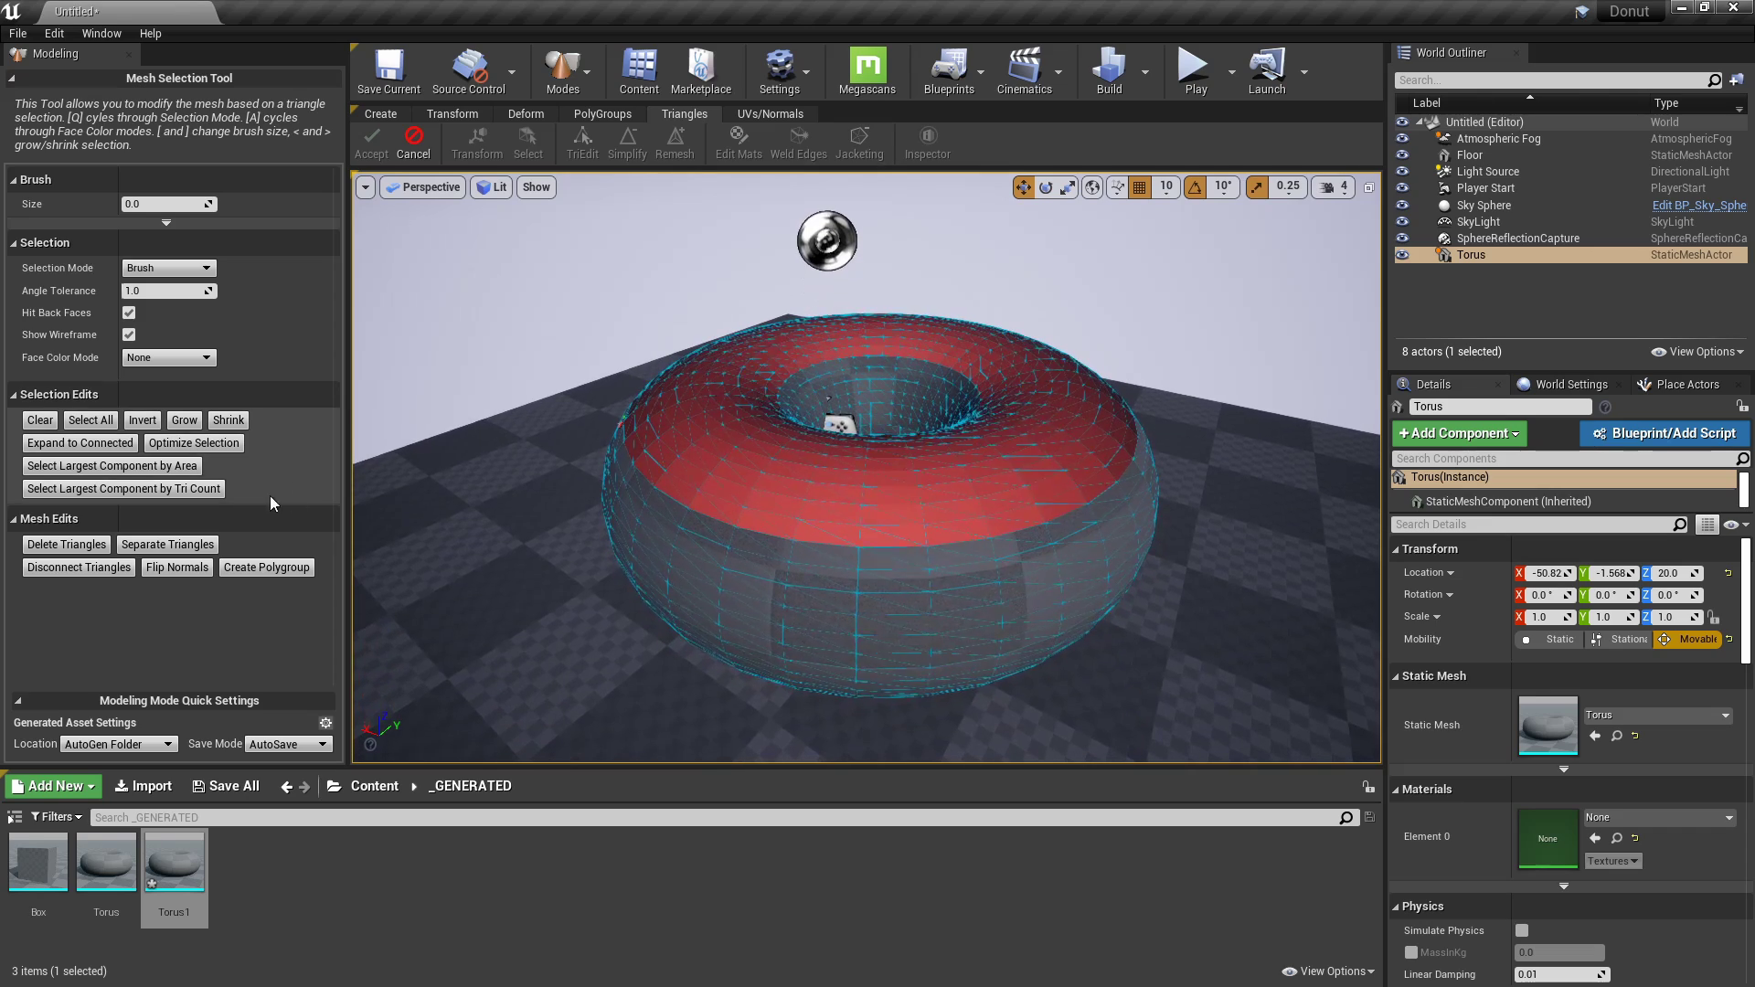
click(193, 428)
mouse_move(585, 430)
right_down()
mouse_move(581, 393)
mouse_move(578, 439)
right_up()
click(194, 424)
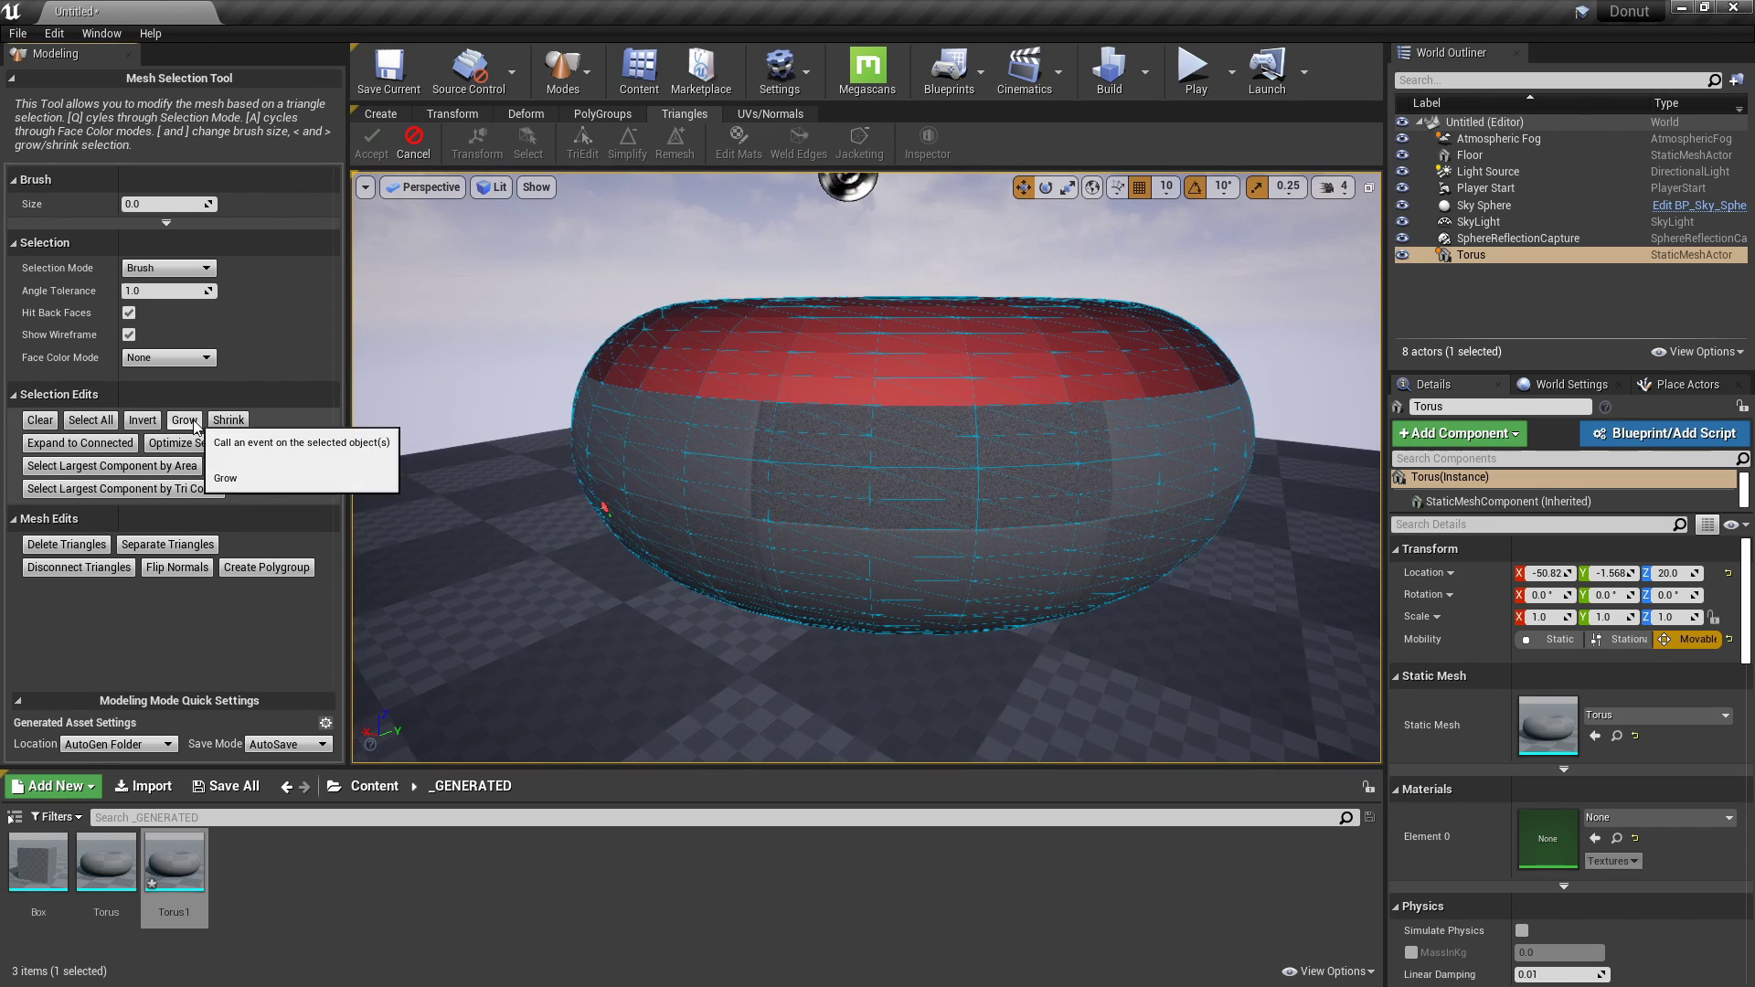
click(194, 424)
Separate the selected upper triangles into their own mesh and accept the selection tool.
mouse_move(893, 419)
right_down()
mouse_move(919, 512)
mouse_move(942, 526)
mouse_move(896, 450)
right_up()
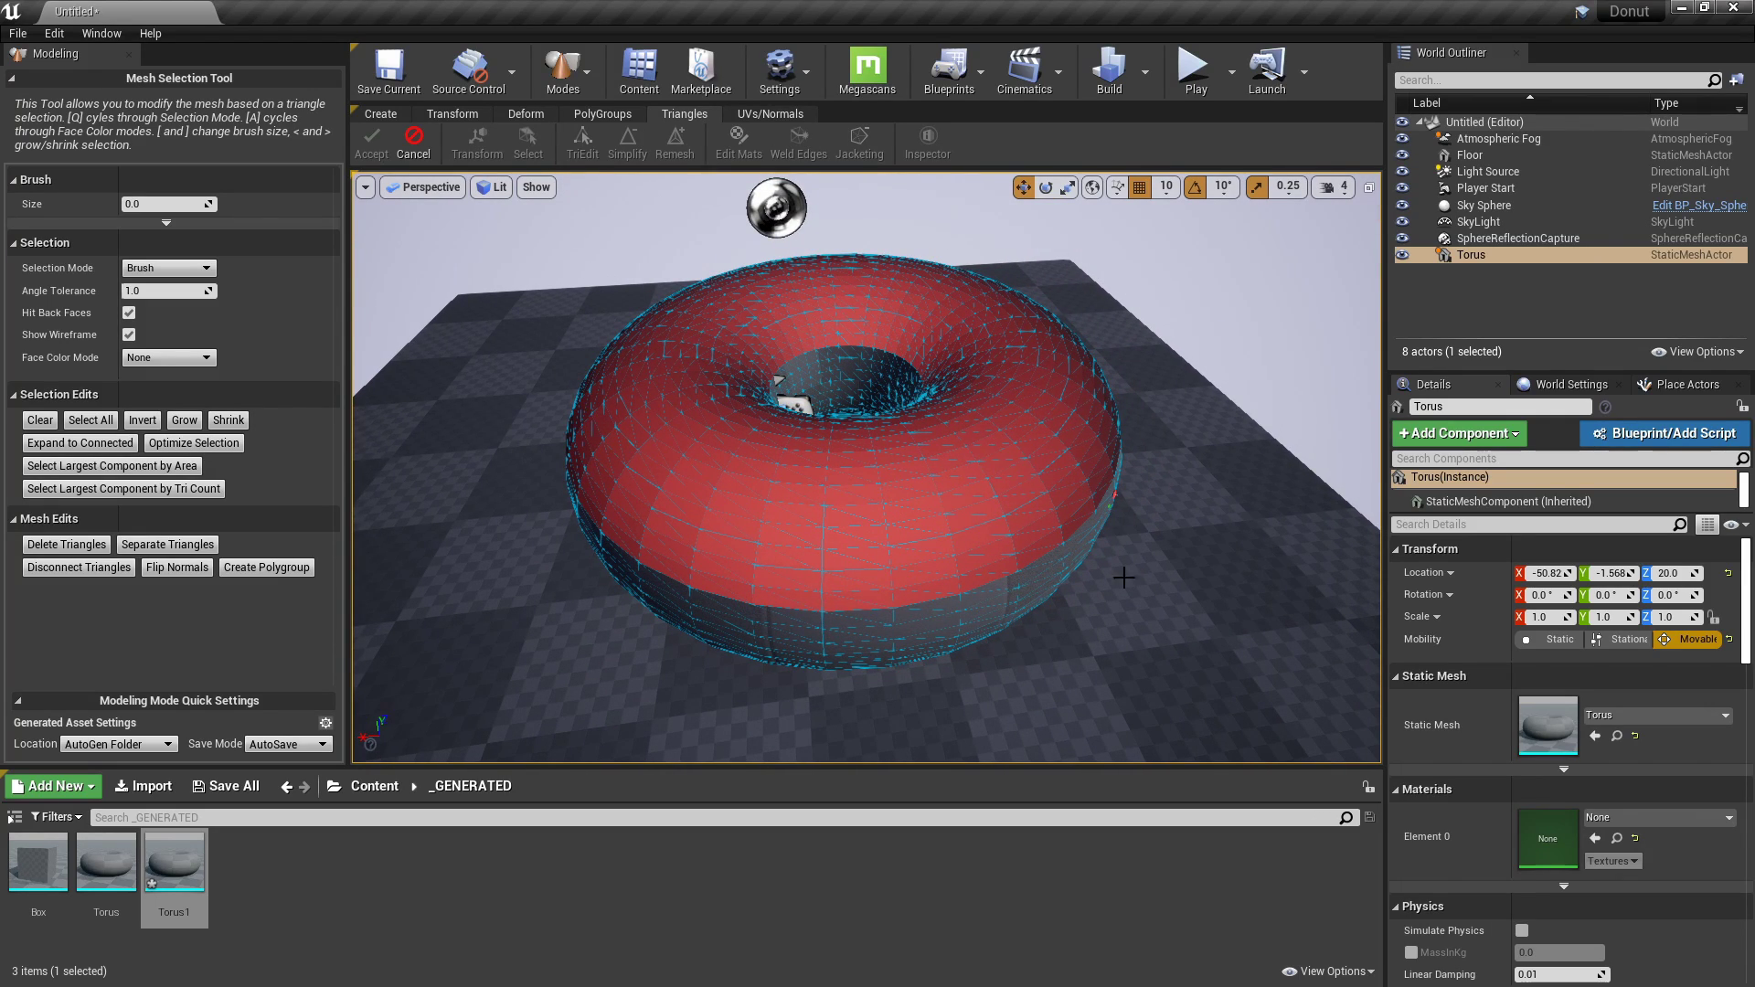
click(171, 548)
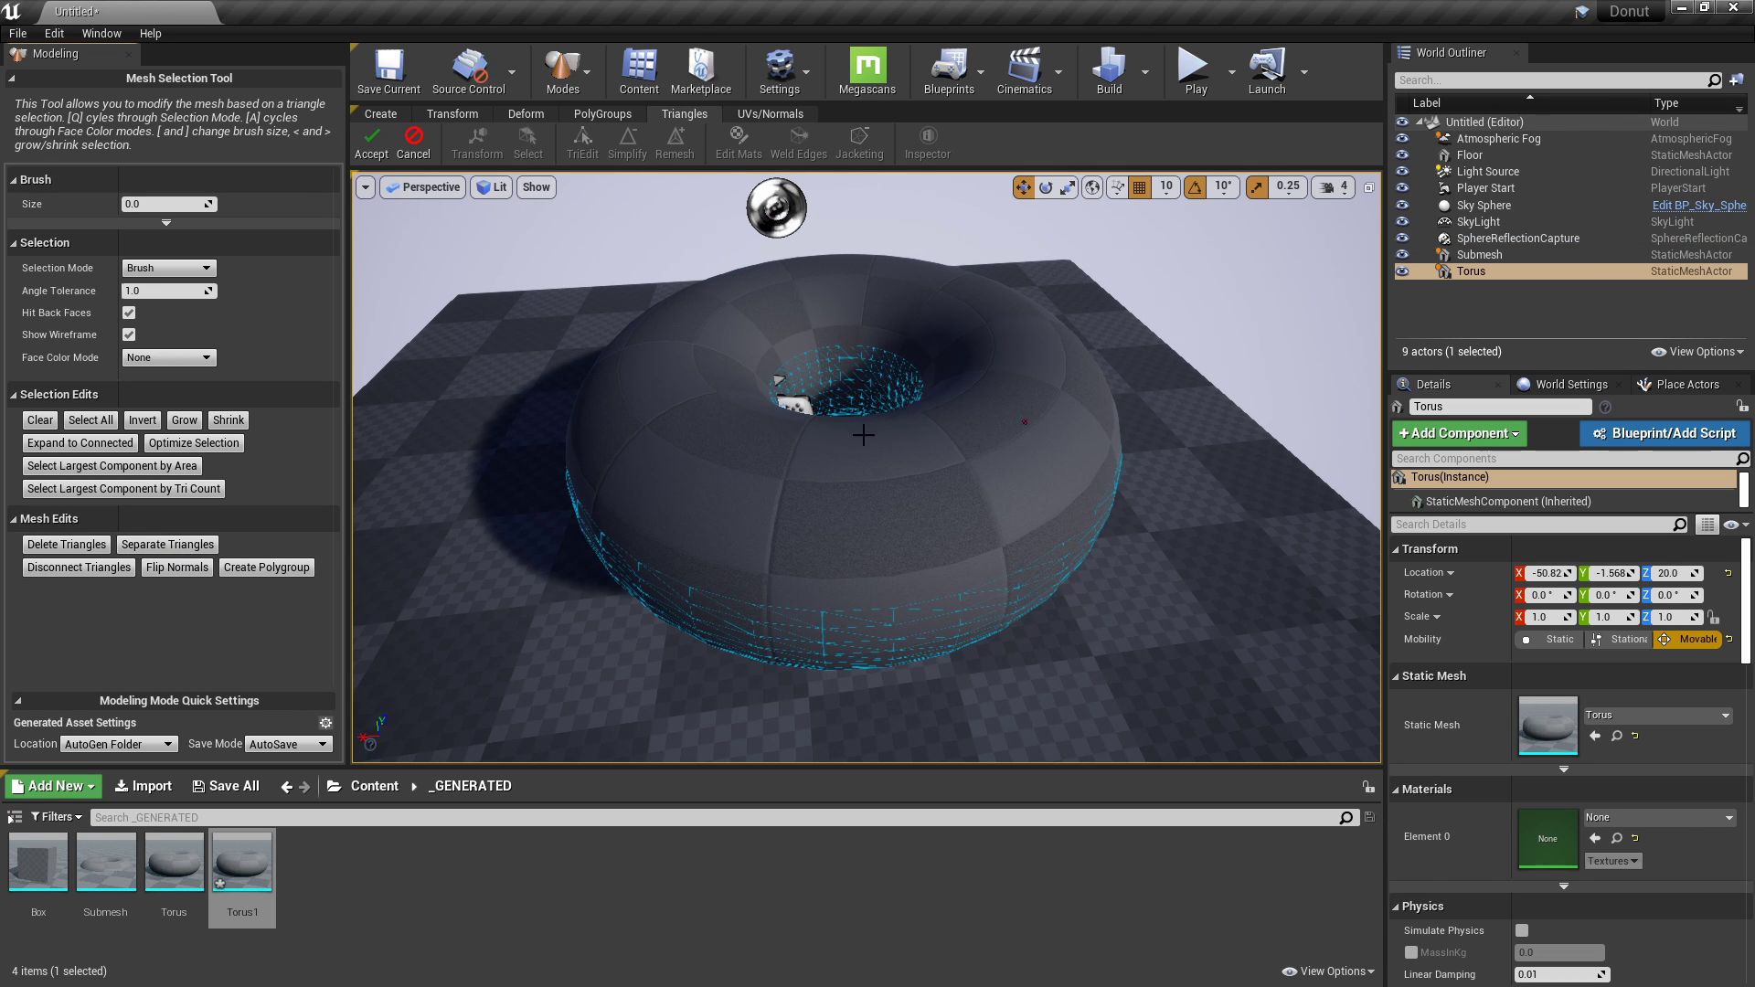
click(373, 142)
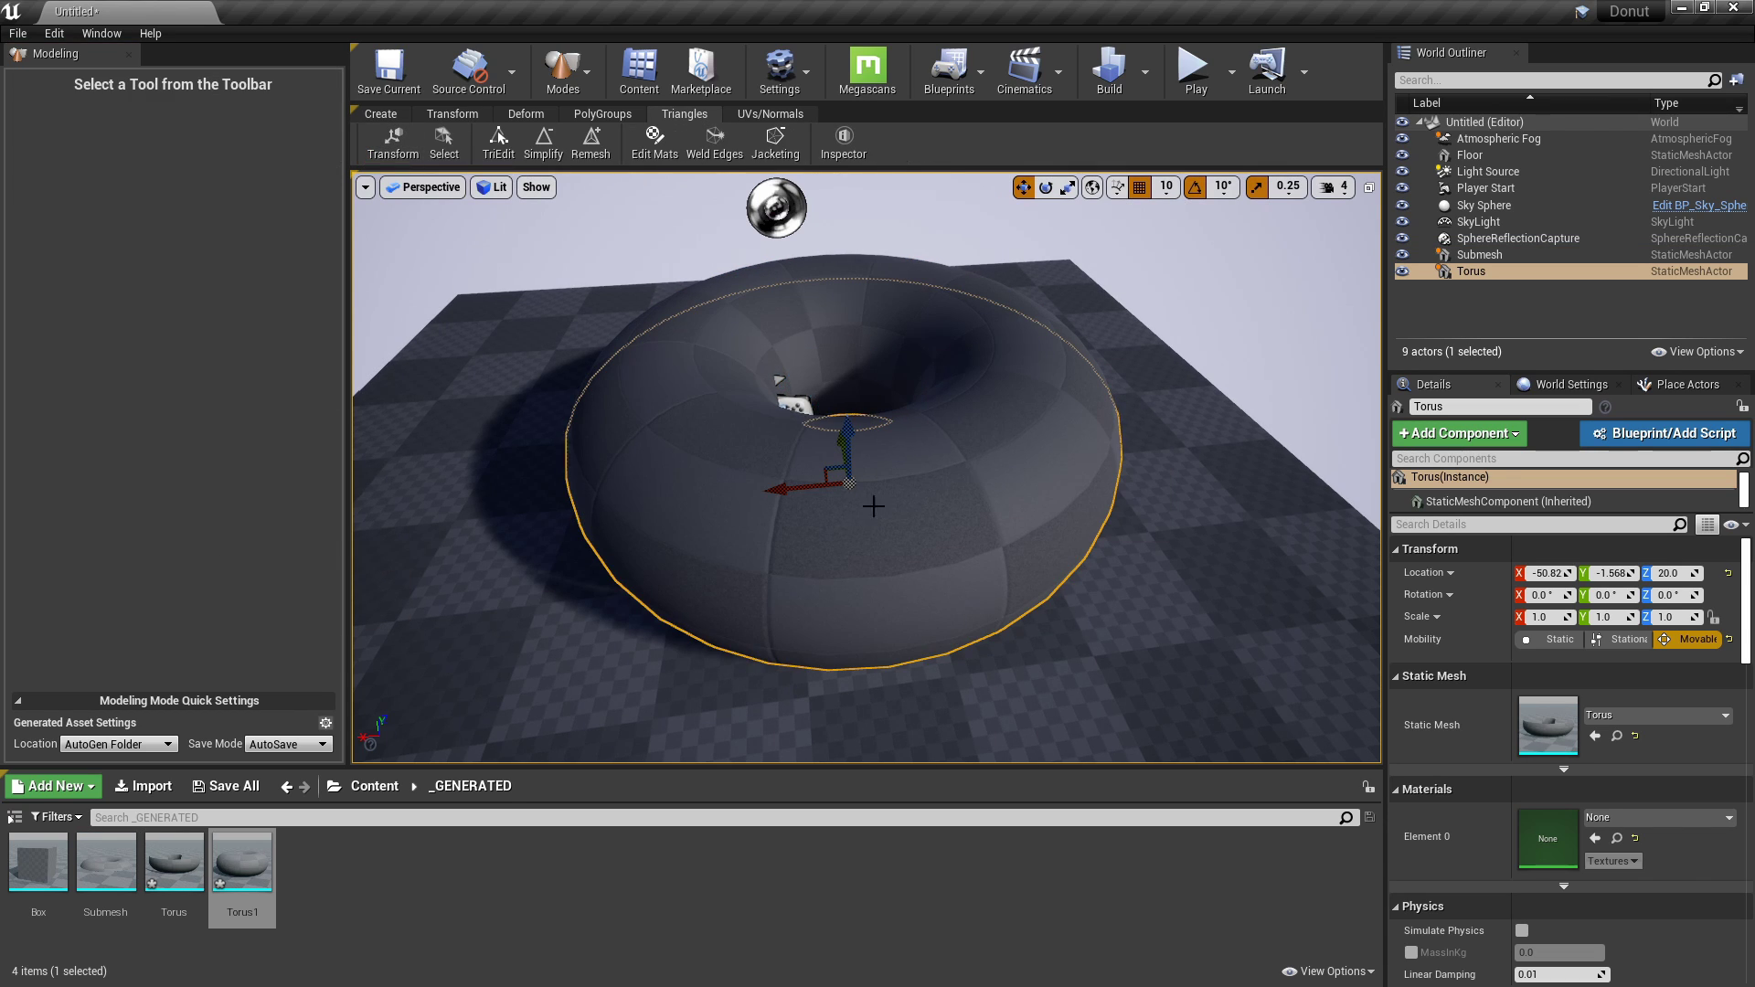
Raise the separated Submesh to Z 80 and lower the remaining Torus actor to Z 10.
click(955, 468)
key(f)
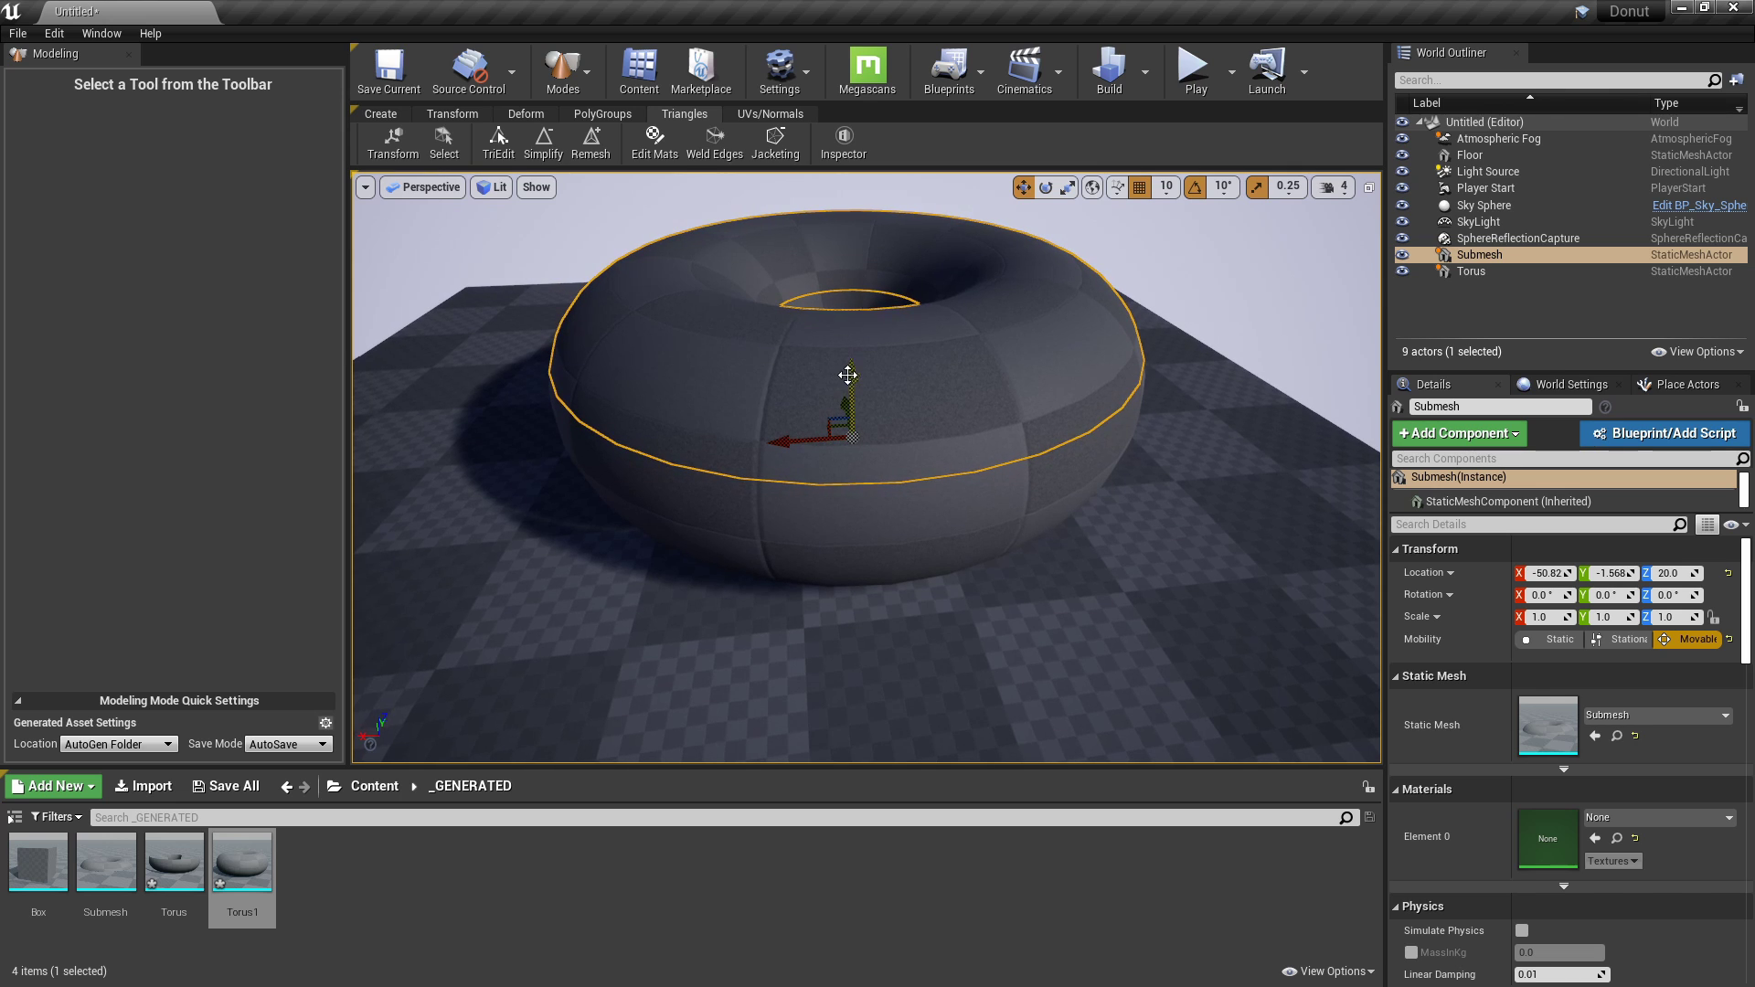
mouse_move(853, 374)
mouse_down()
mouse_move(823, 341)
mouse_move(834, 304)
mouse_move(835, 367)
mouse_move(816, 334)
mouse_move(849, 392)
mouse_up()
click(874, 523)
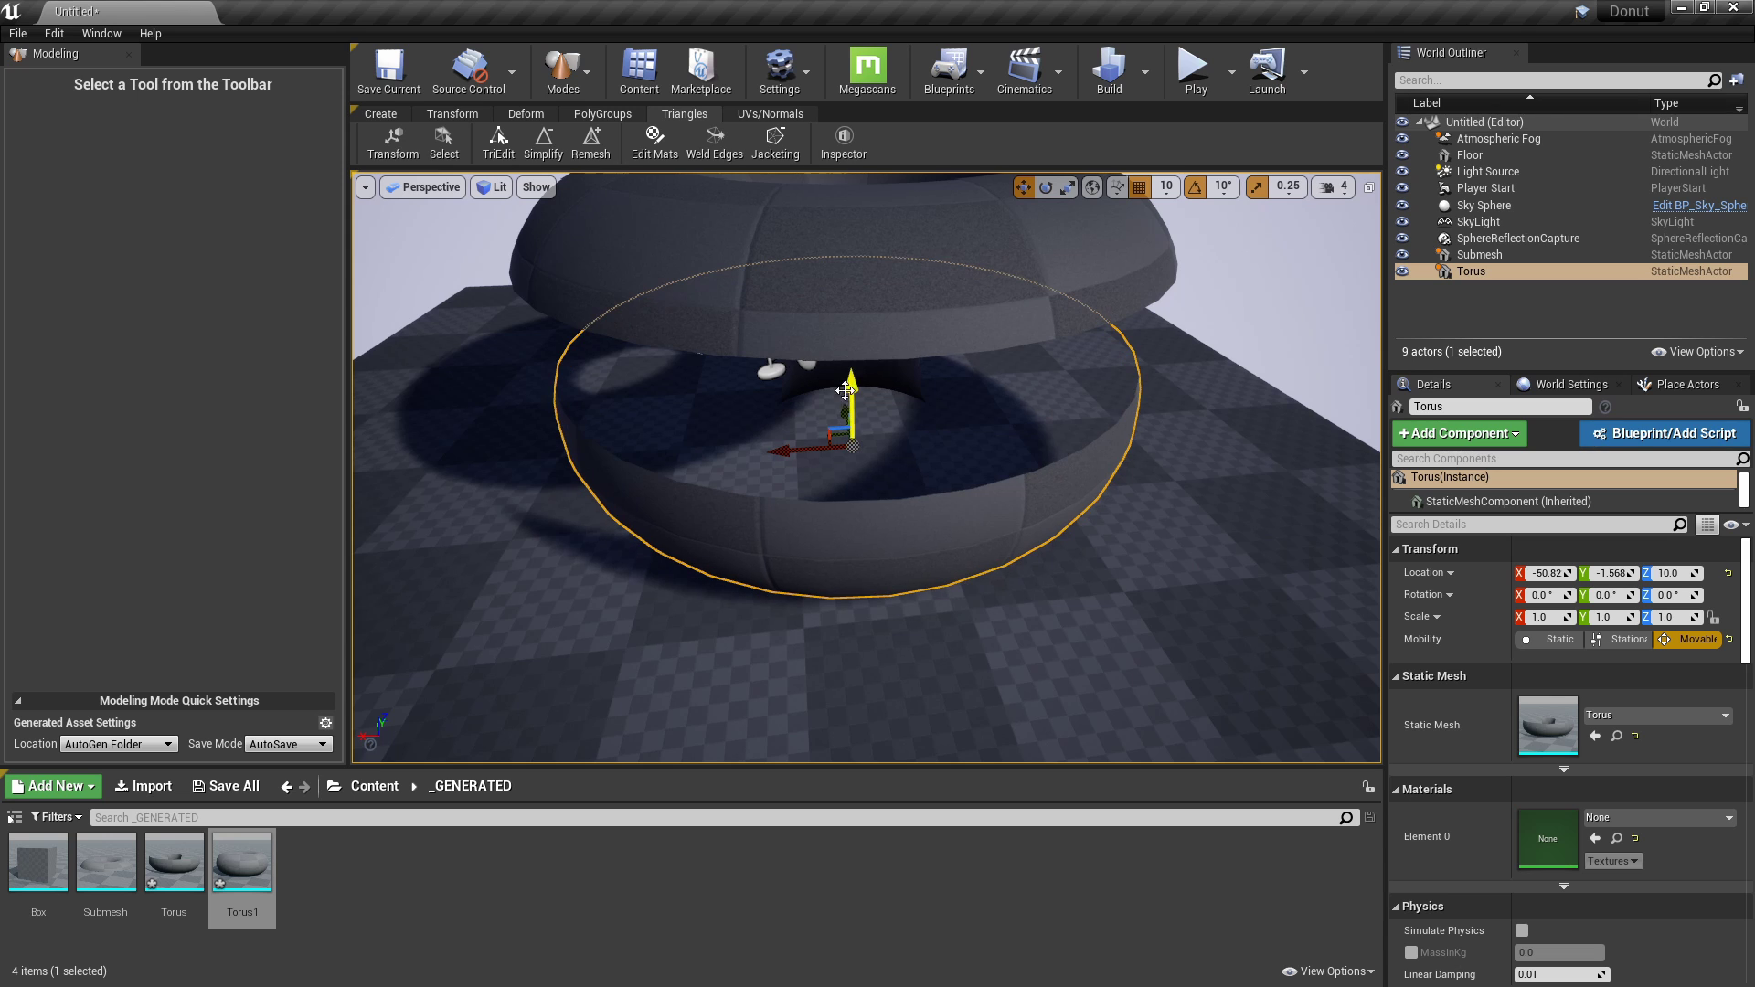
Replace the static mesh of the Torus actor with the duplicated Torus1 asset.
right_drag(848, 391, 812, 367)
right_drag(812, 476, 1001, 454)
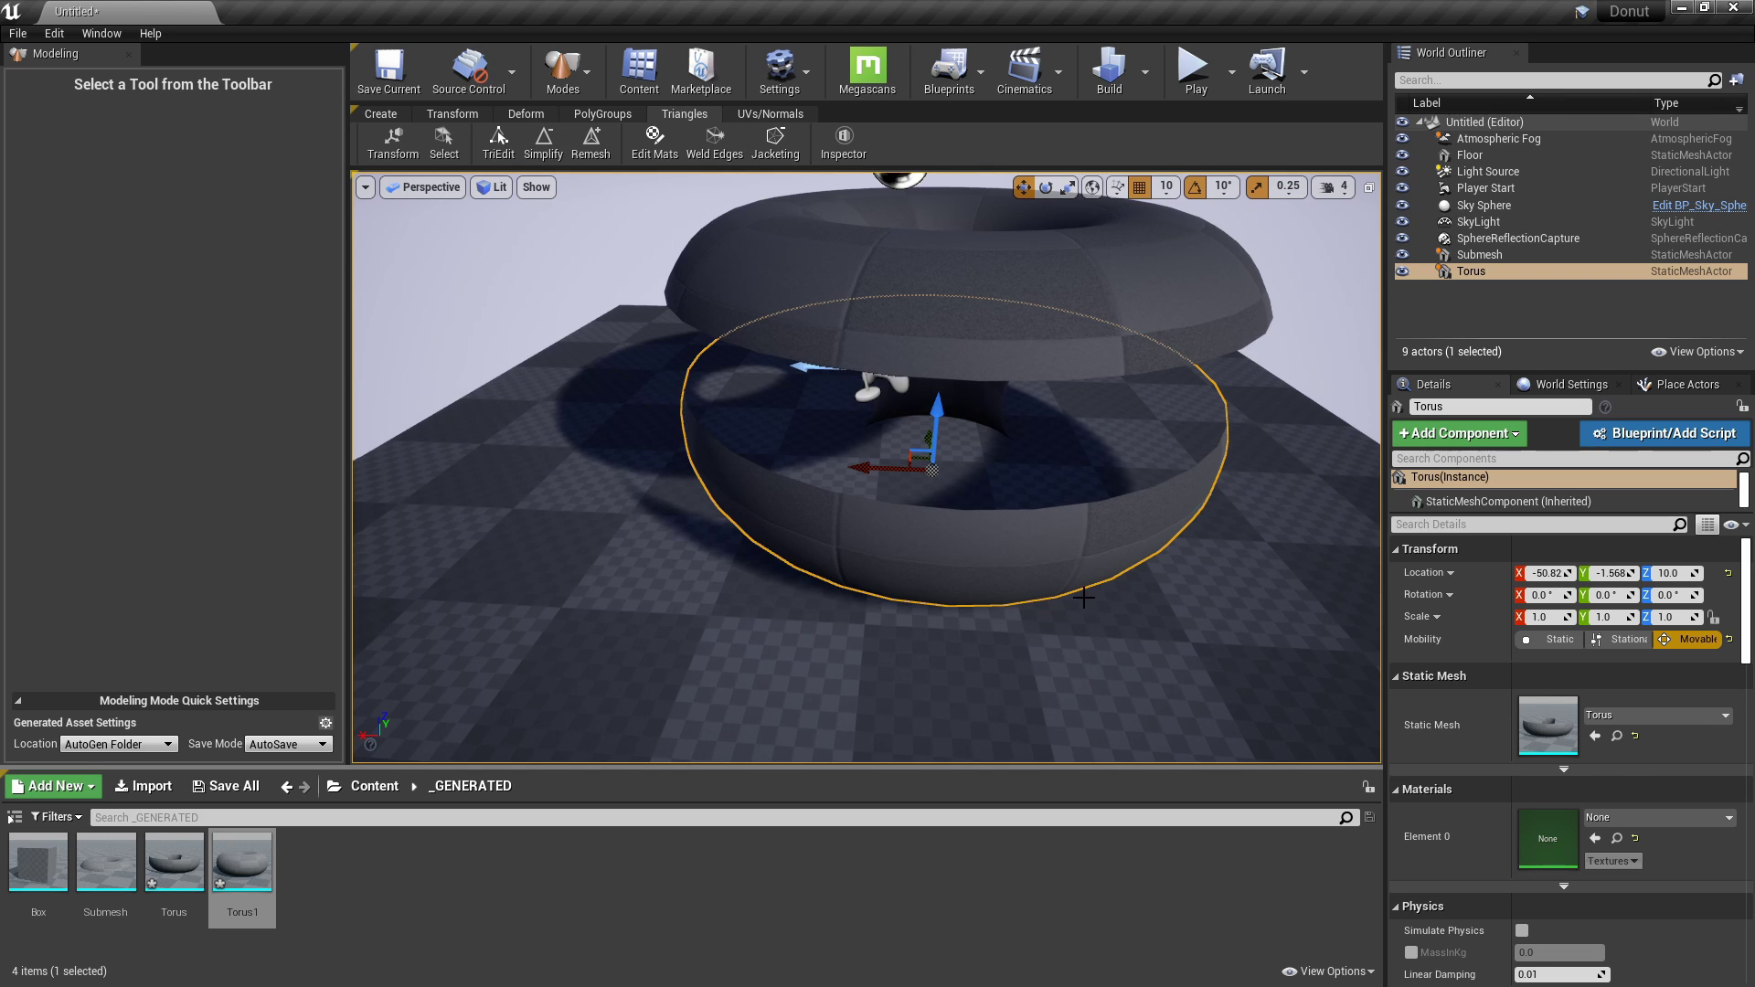
drag(240, 905, 1554, 738)
Lower the Submesh onto the full torus at Z 30 and select the Torus actor beneath it.
click(971, 376)
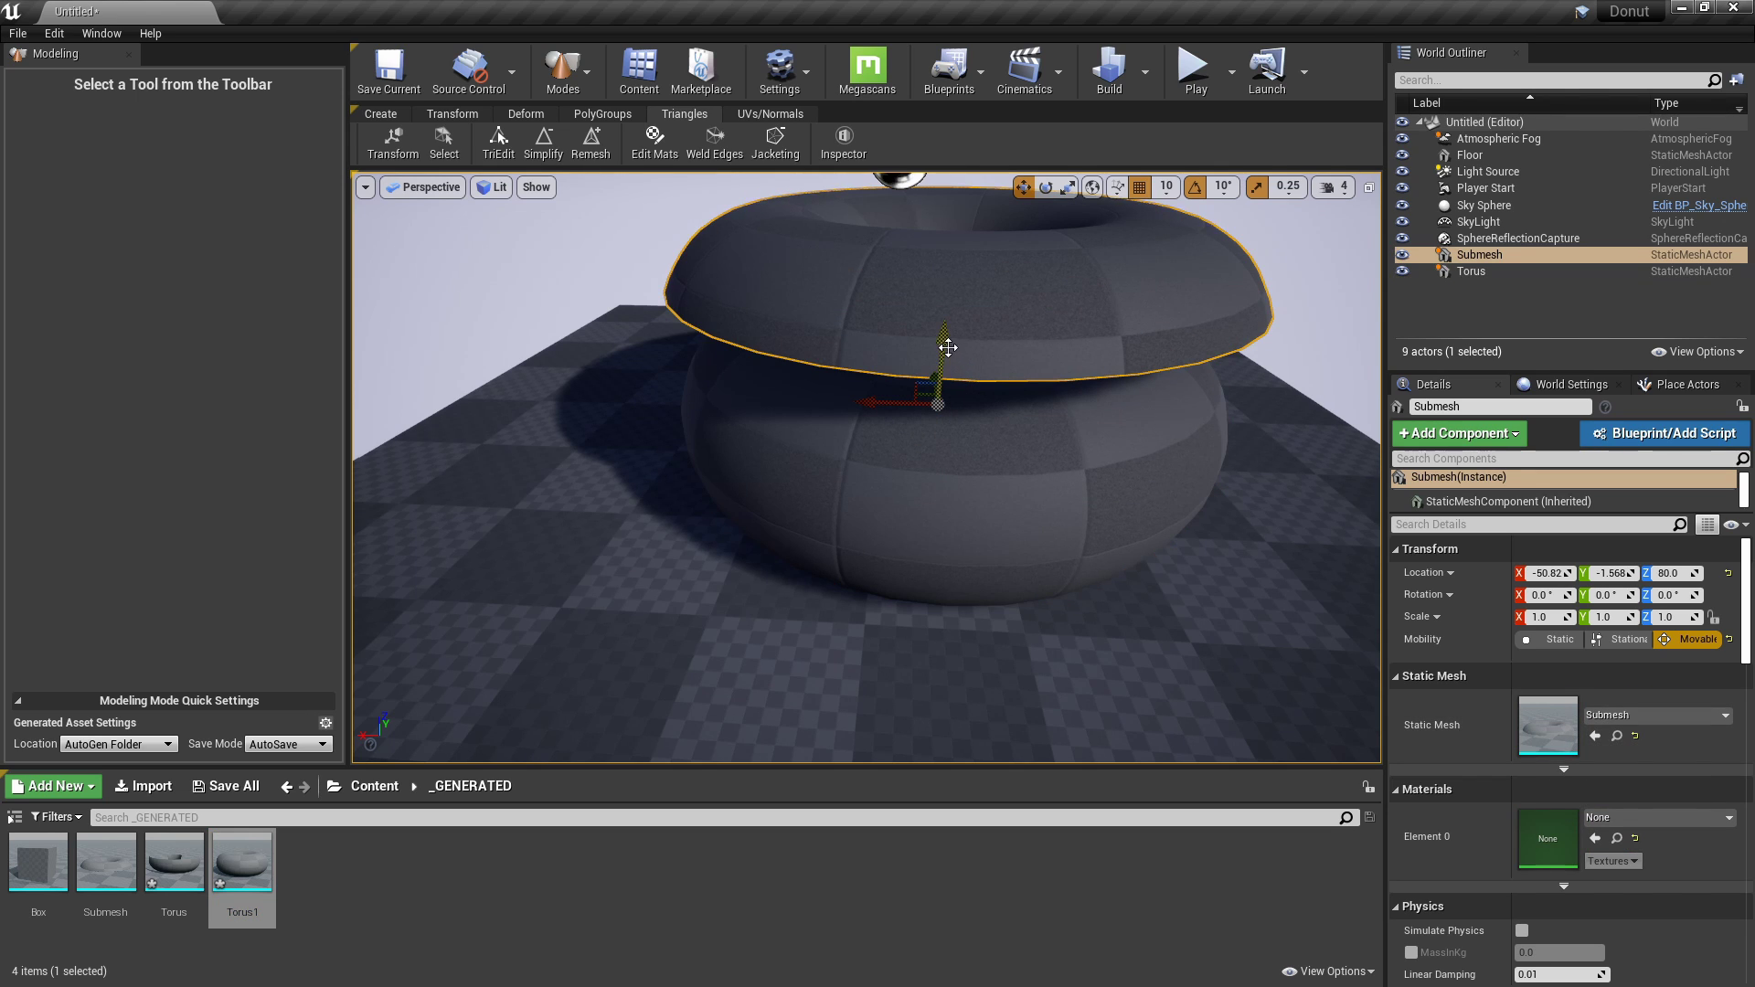
drag(948, 347, 933, 398)
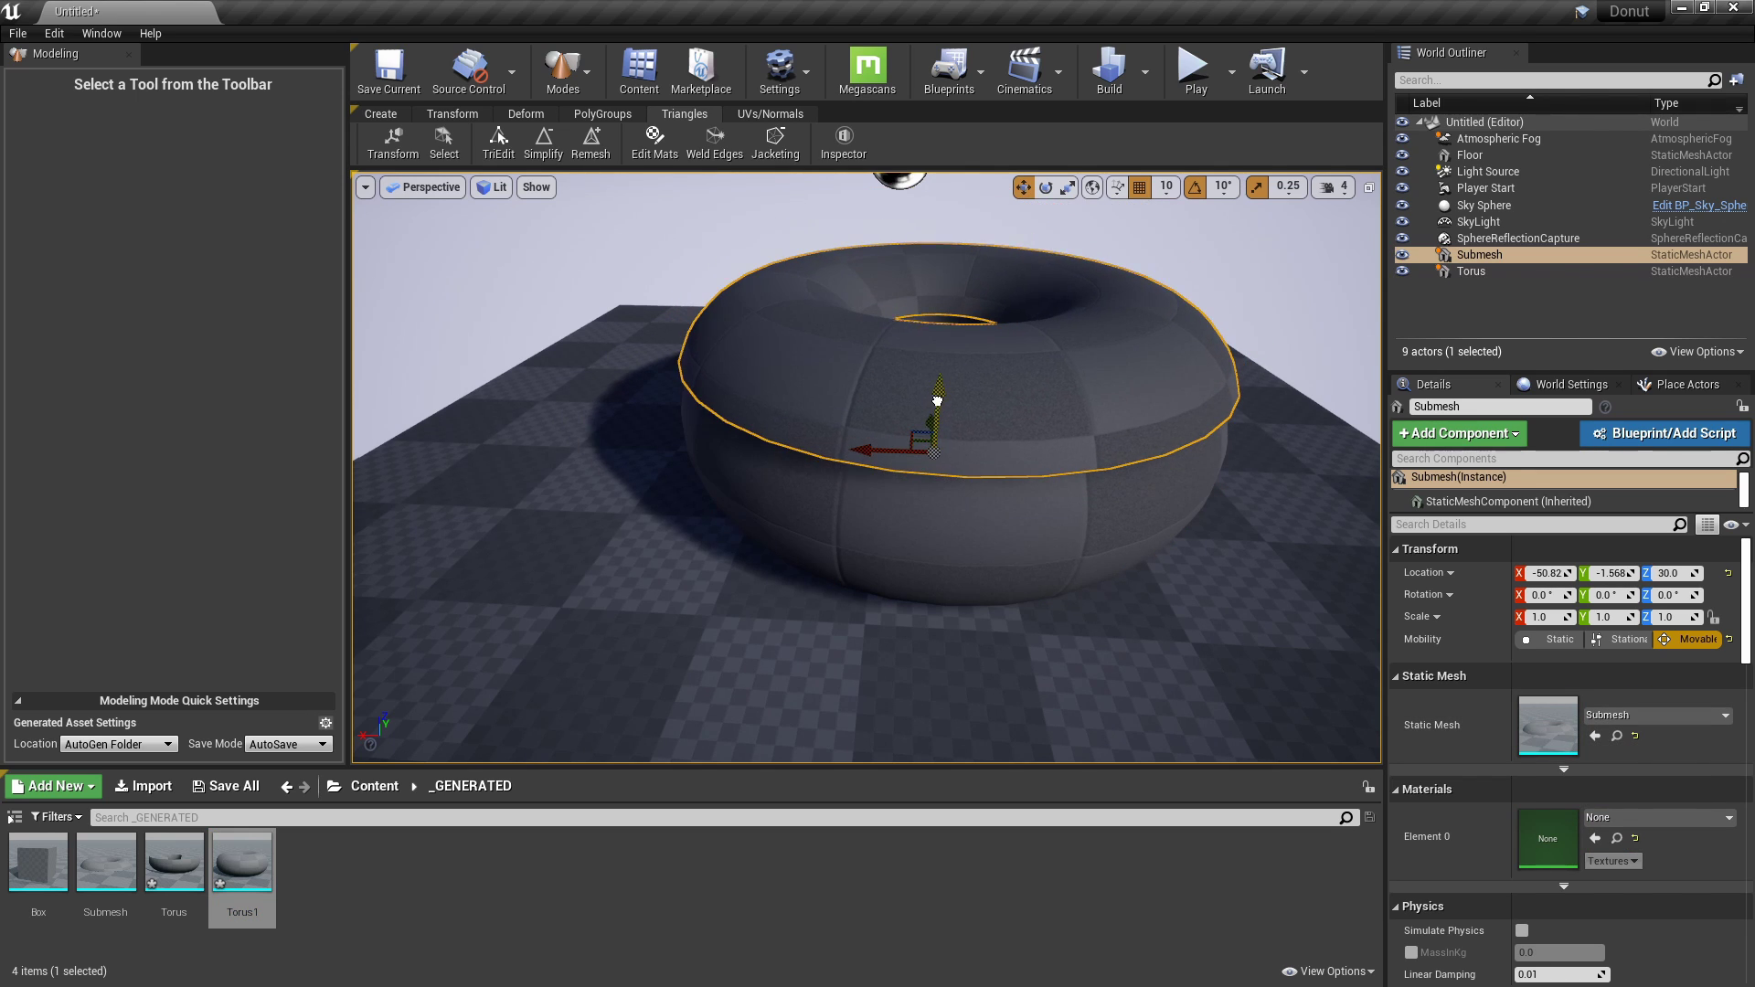
click(971, 500)
right_drag(971, 501, 856, 372)
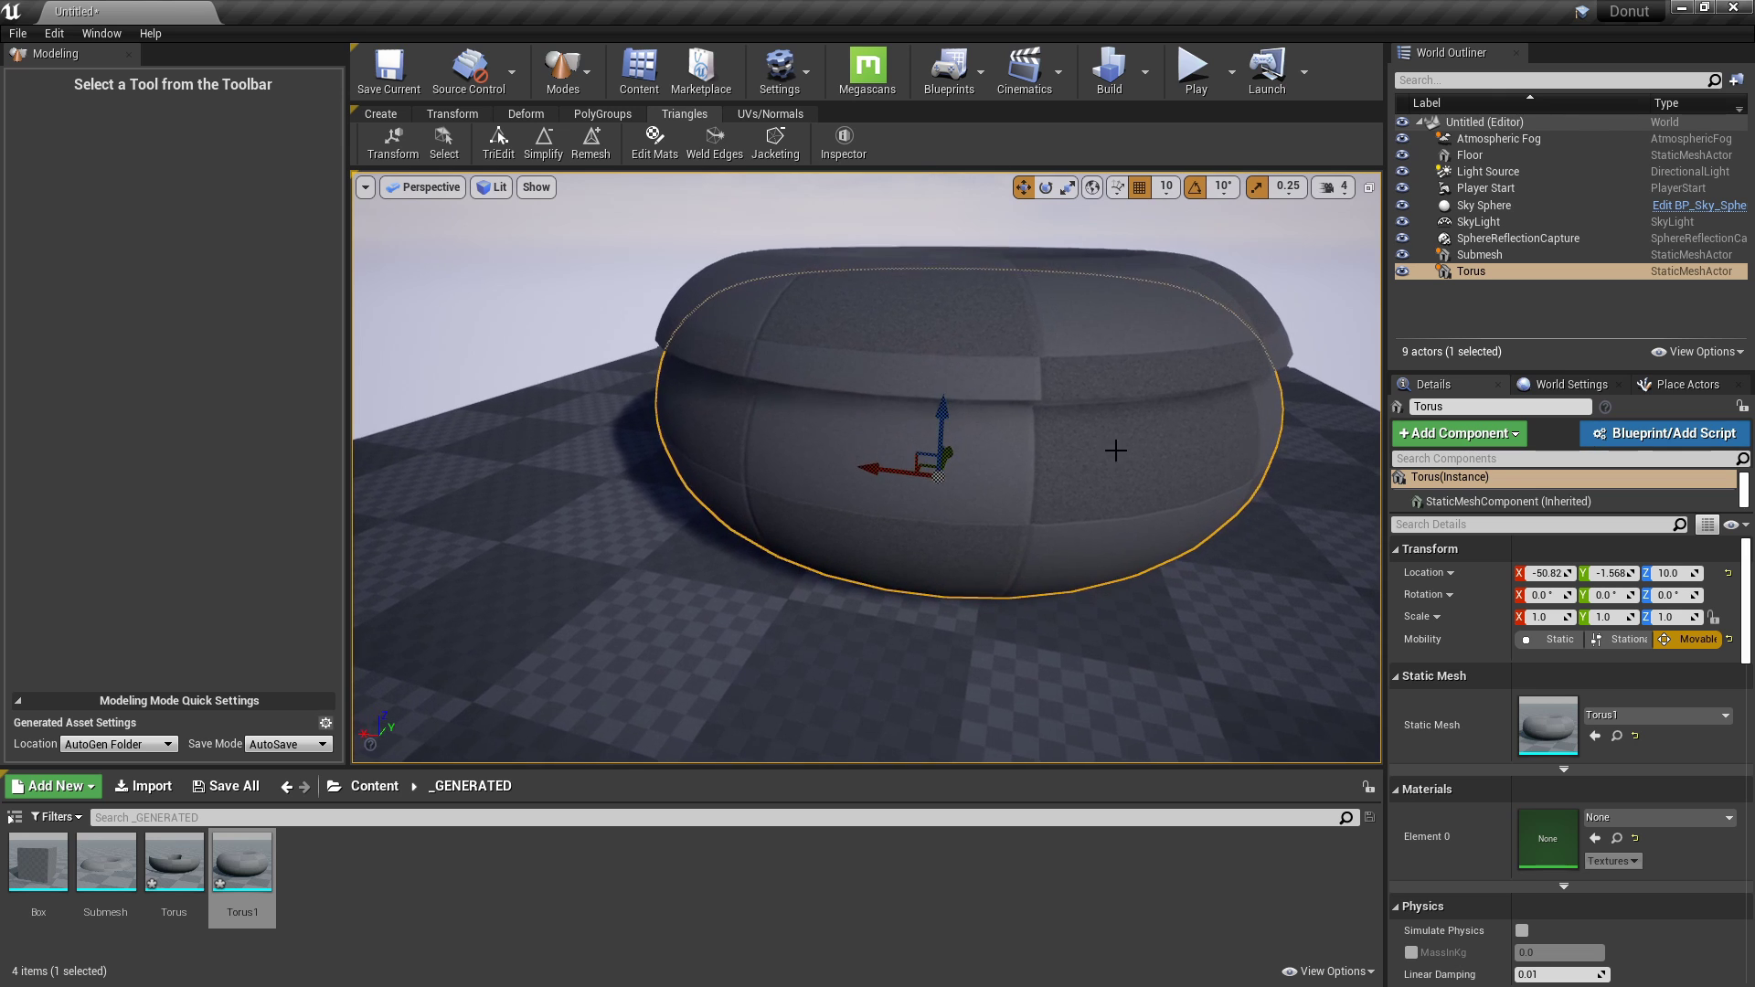
Select the Submesh and lower it to Z 20 so it sits flush on the full torus.
click(857, 372)
mouse_move(952, 383)
mouse_down()
mouse_move(942, 405)
mouse_move(928, 392)
mouse_up()
right_drag(928, 391, 908, 390)
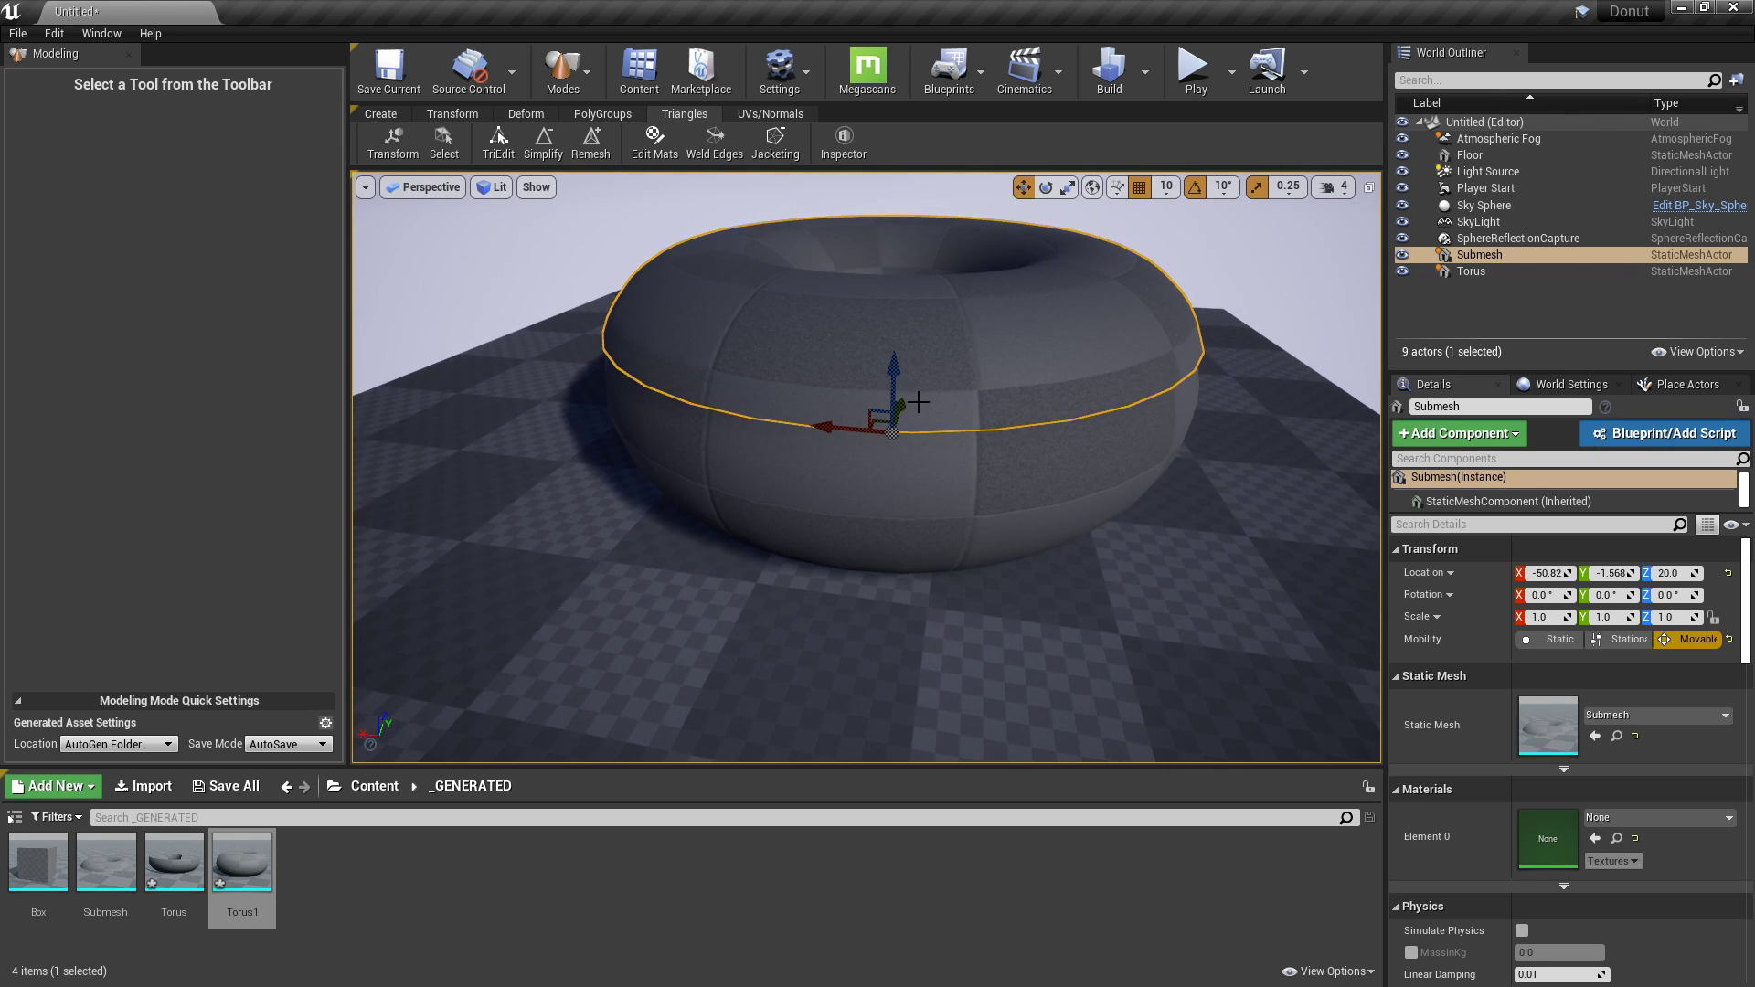
scroll(923, 399, down, 6)
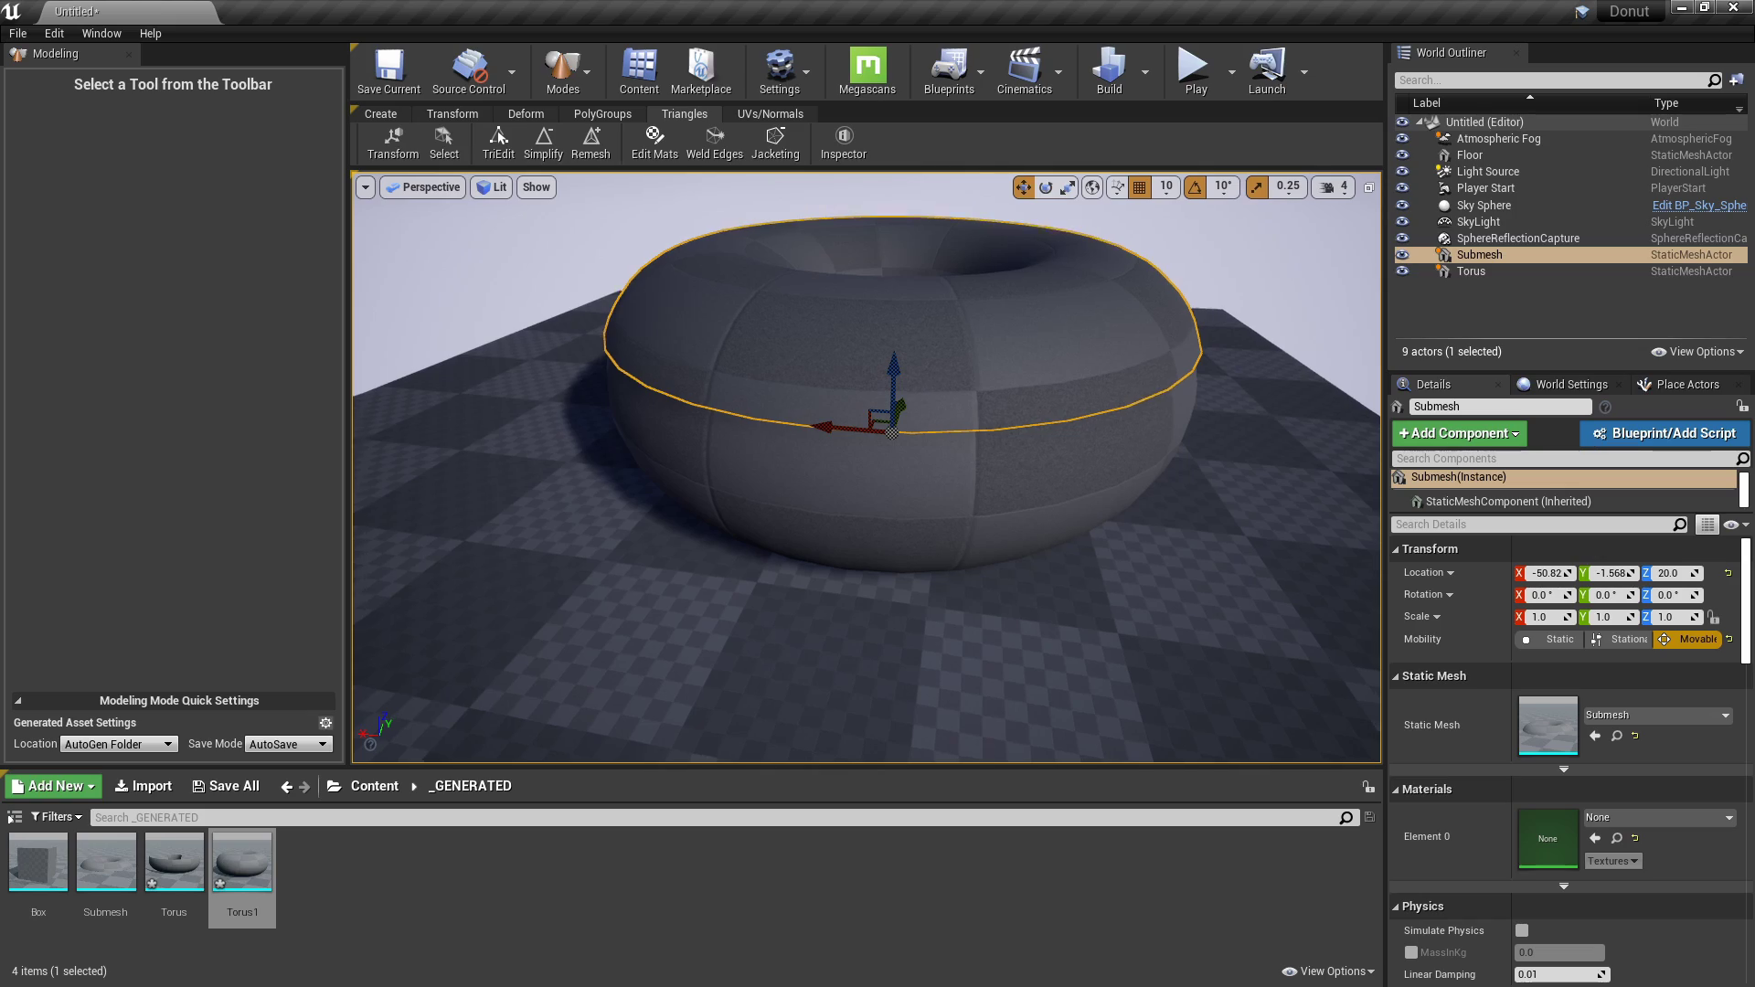
click(444, 142)
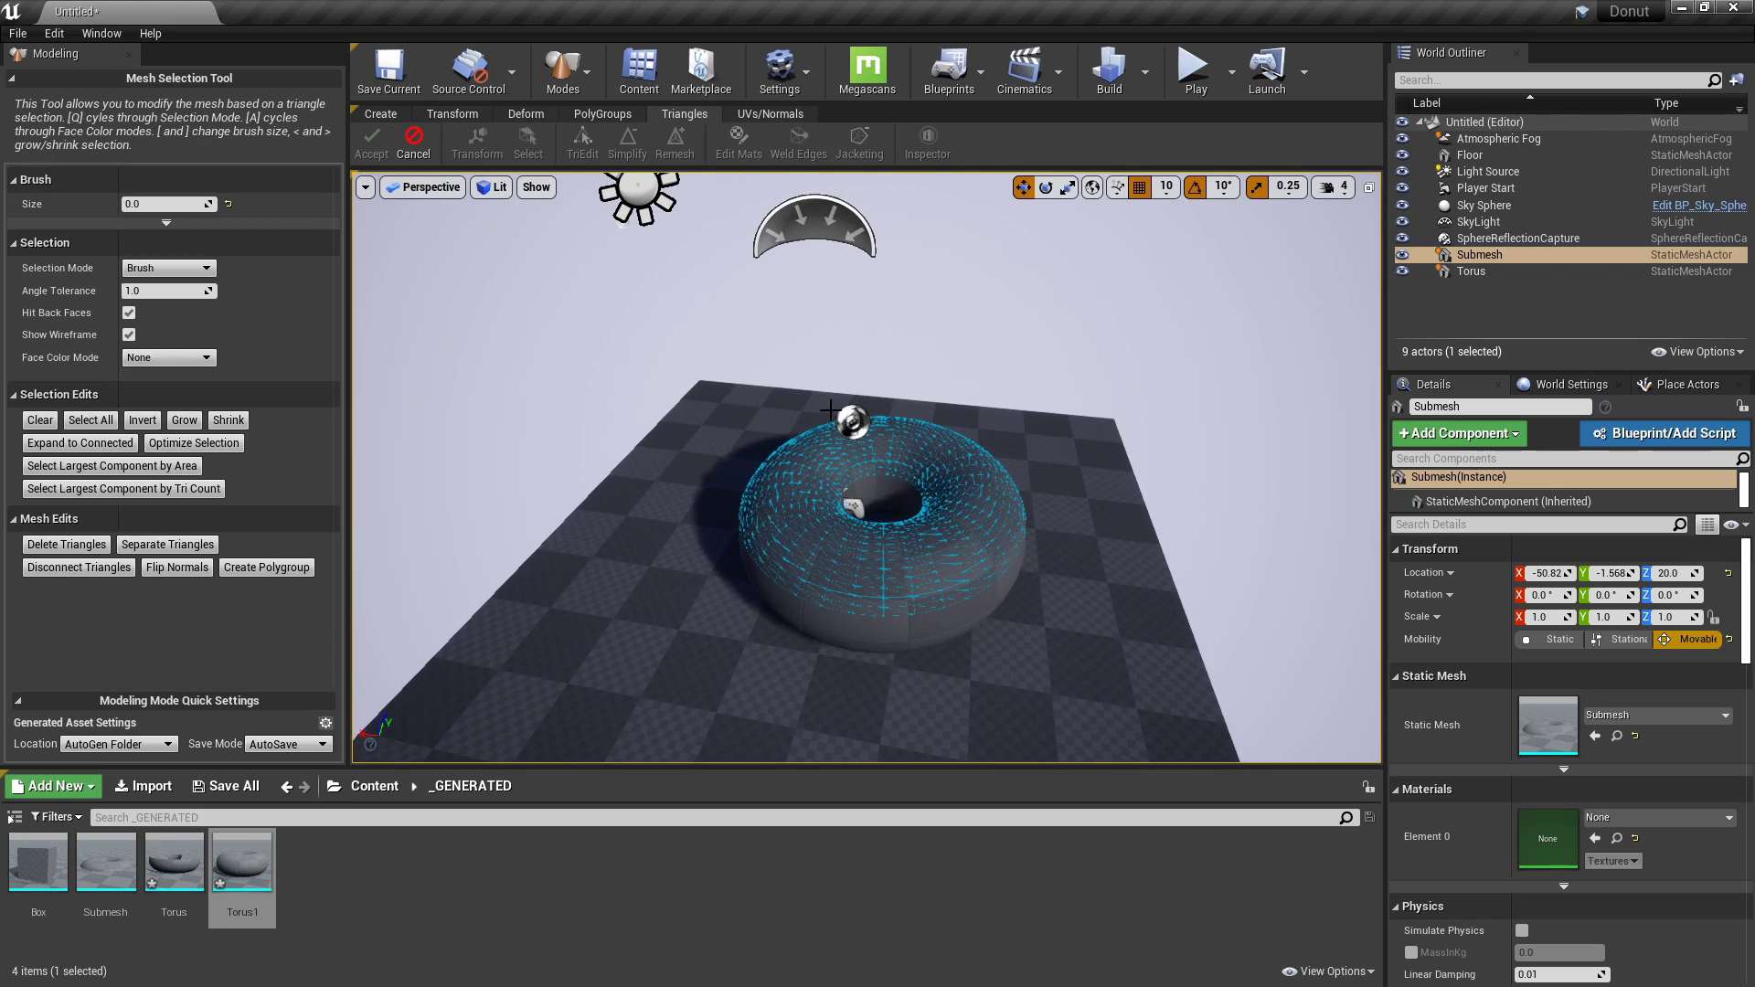
scroll(803, 472, up, 8)
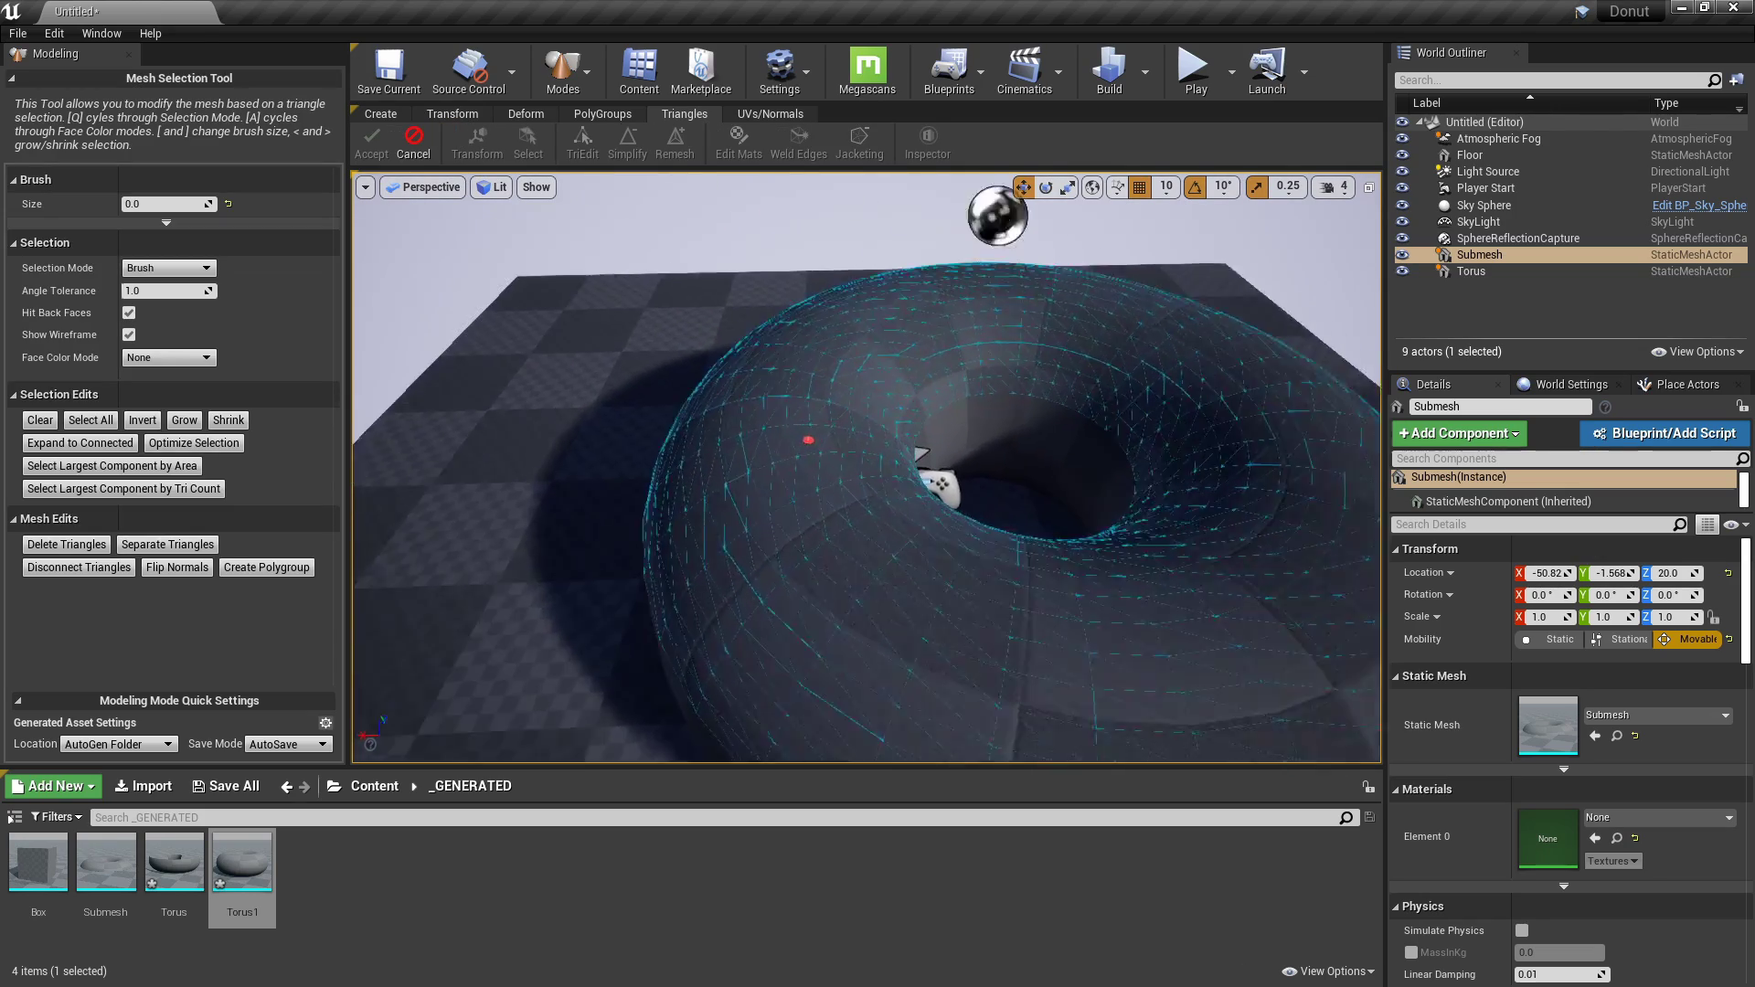
scroll(783, 551, down, 8)
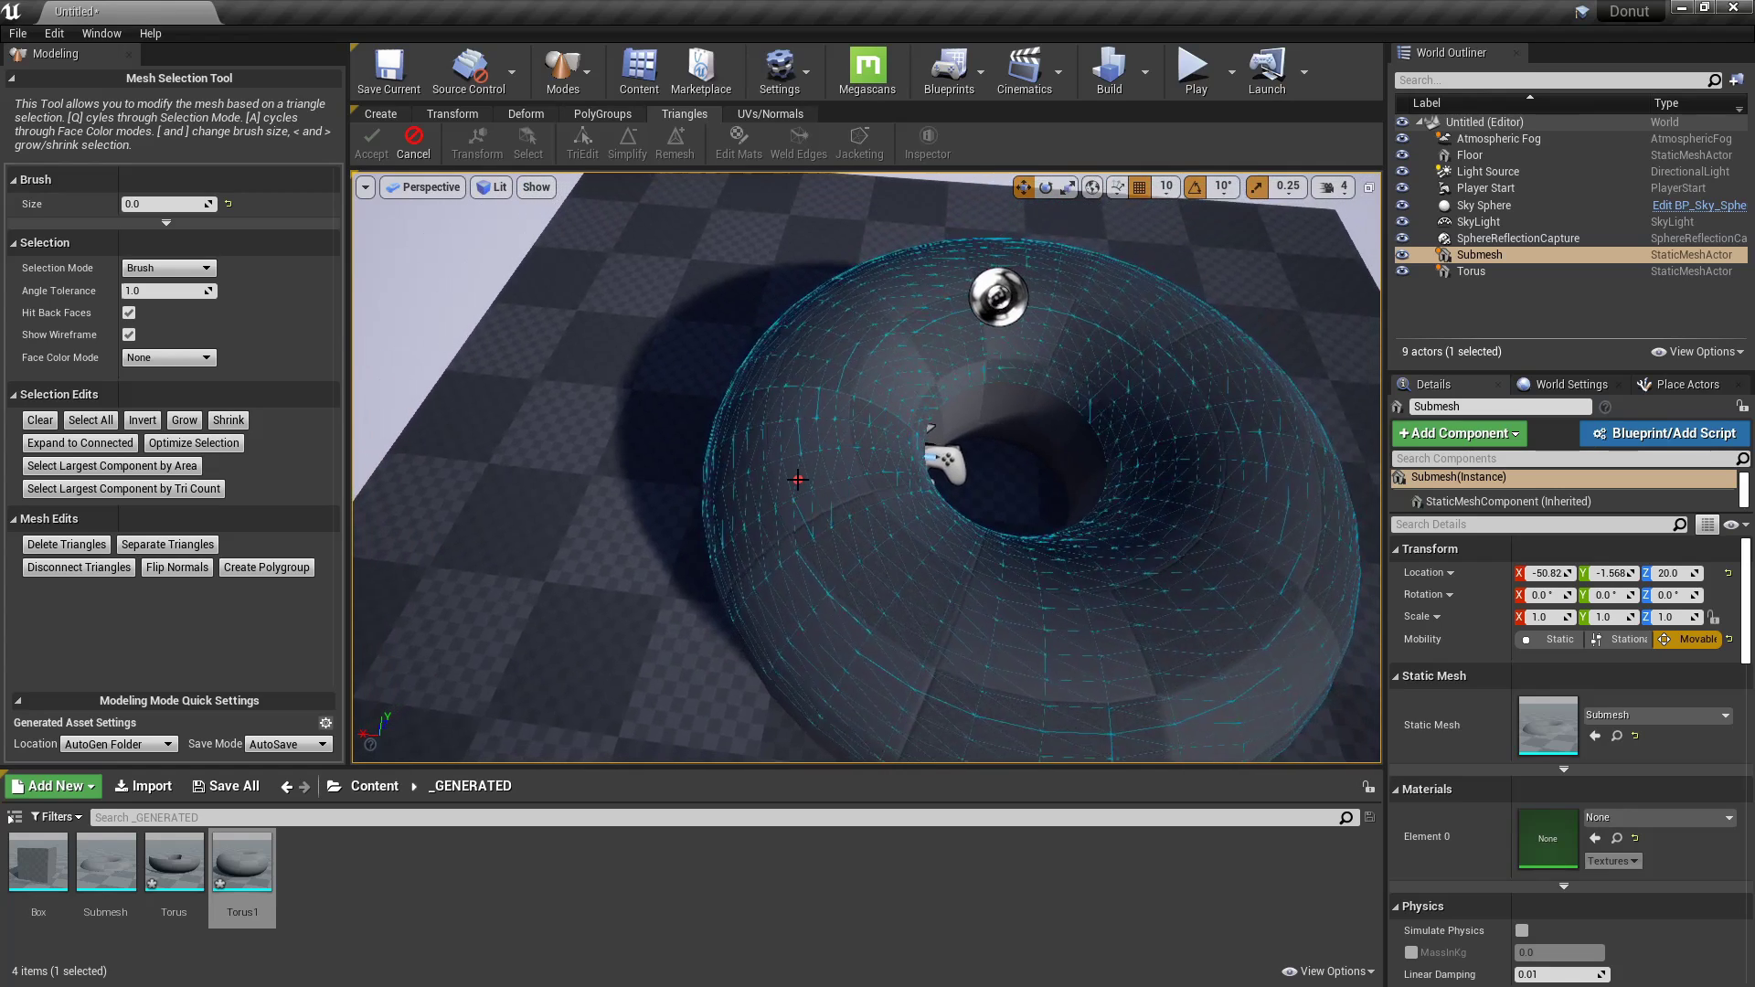
key(bracketright)
key(bracketright)
key(bracketright)
key(bracketright)
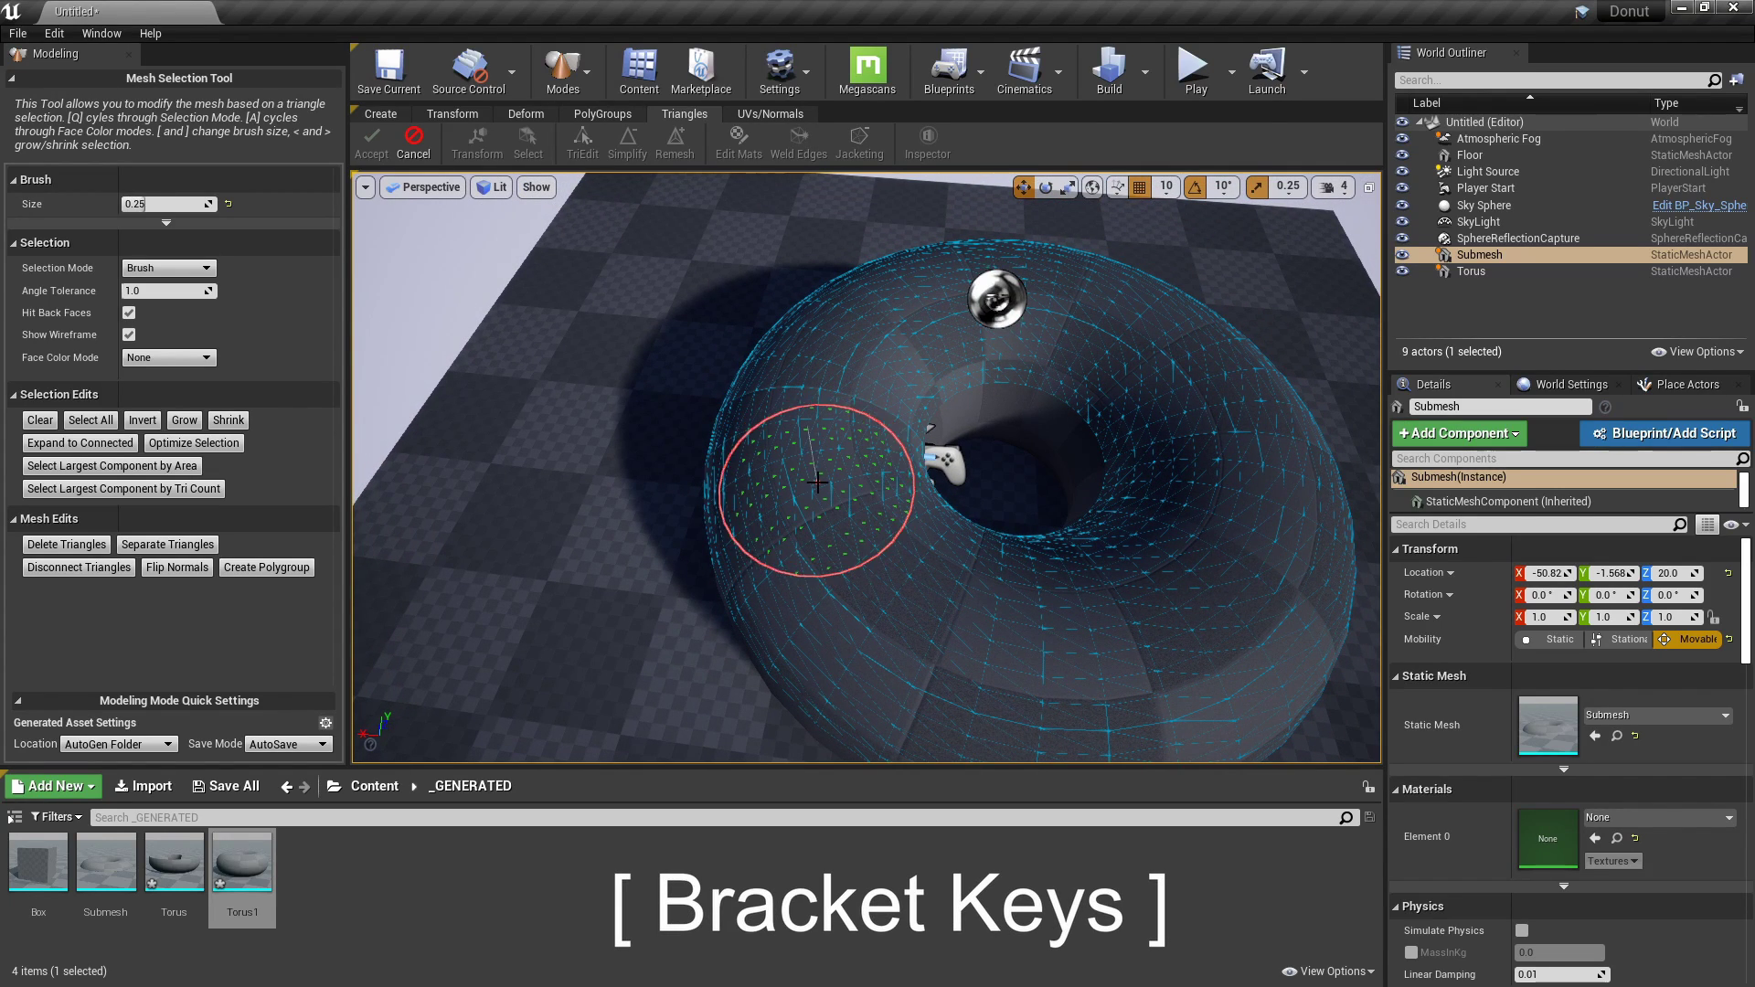
key(bracketleft)
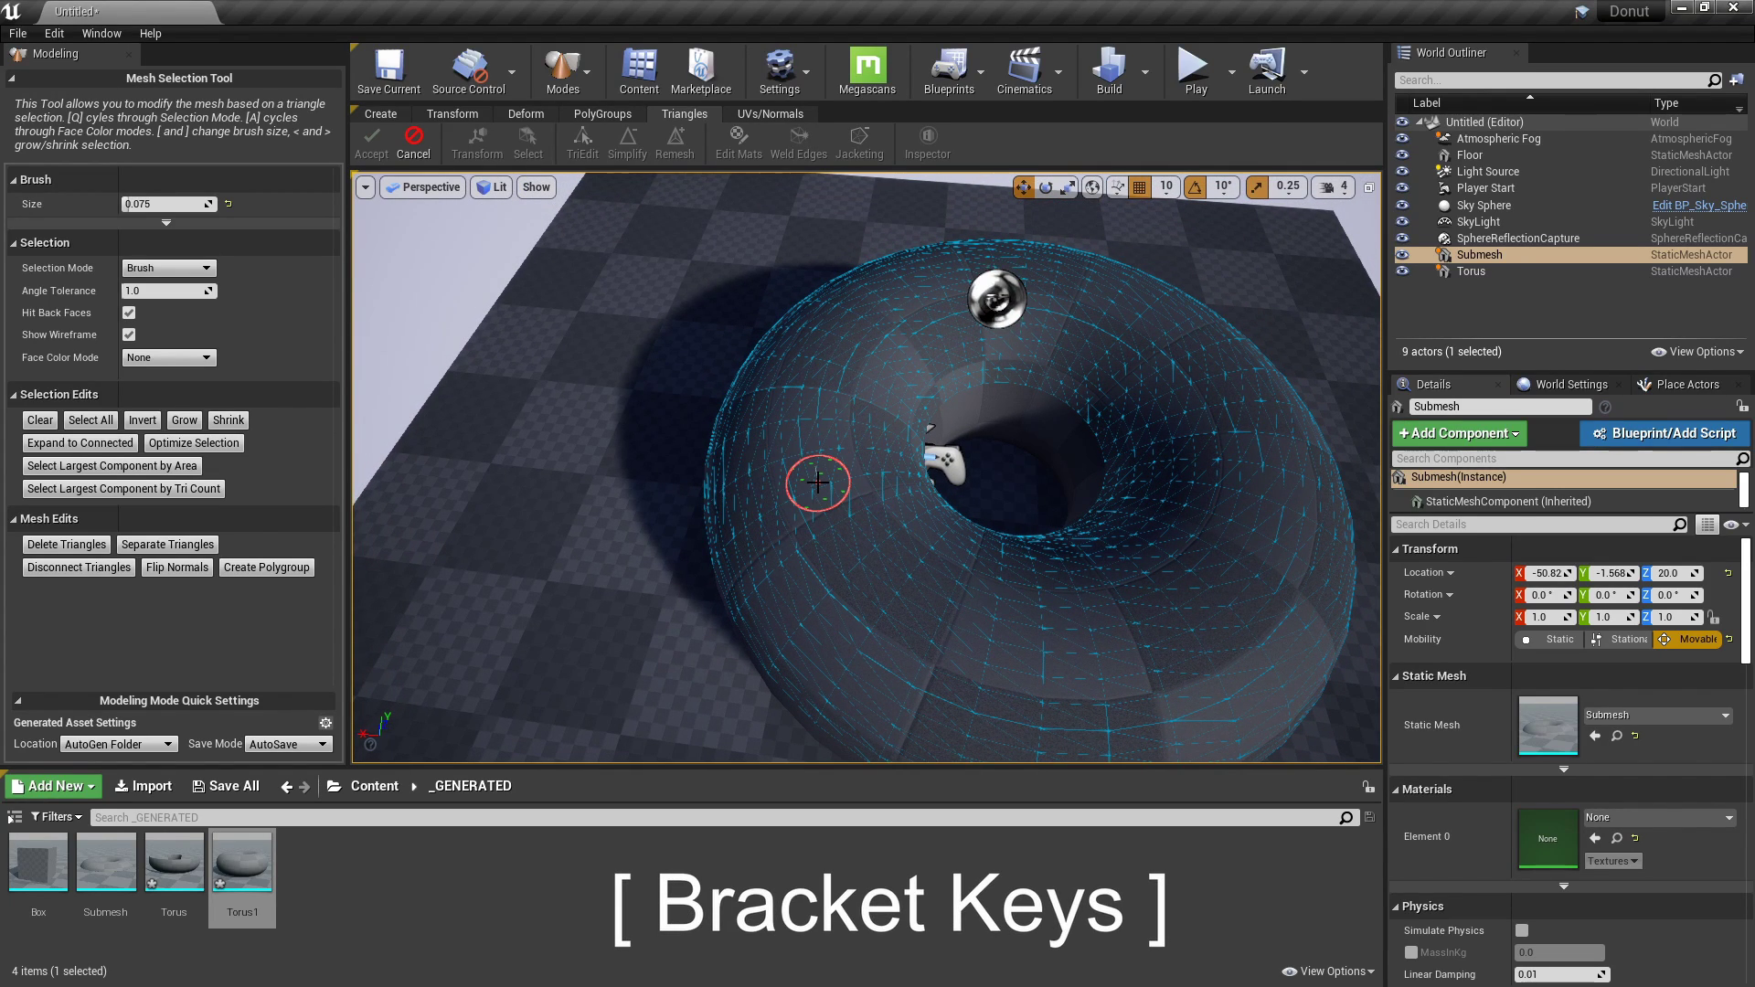
right_drag(833, 498, 833, 526)
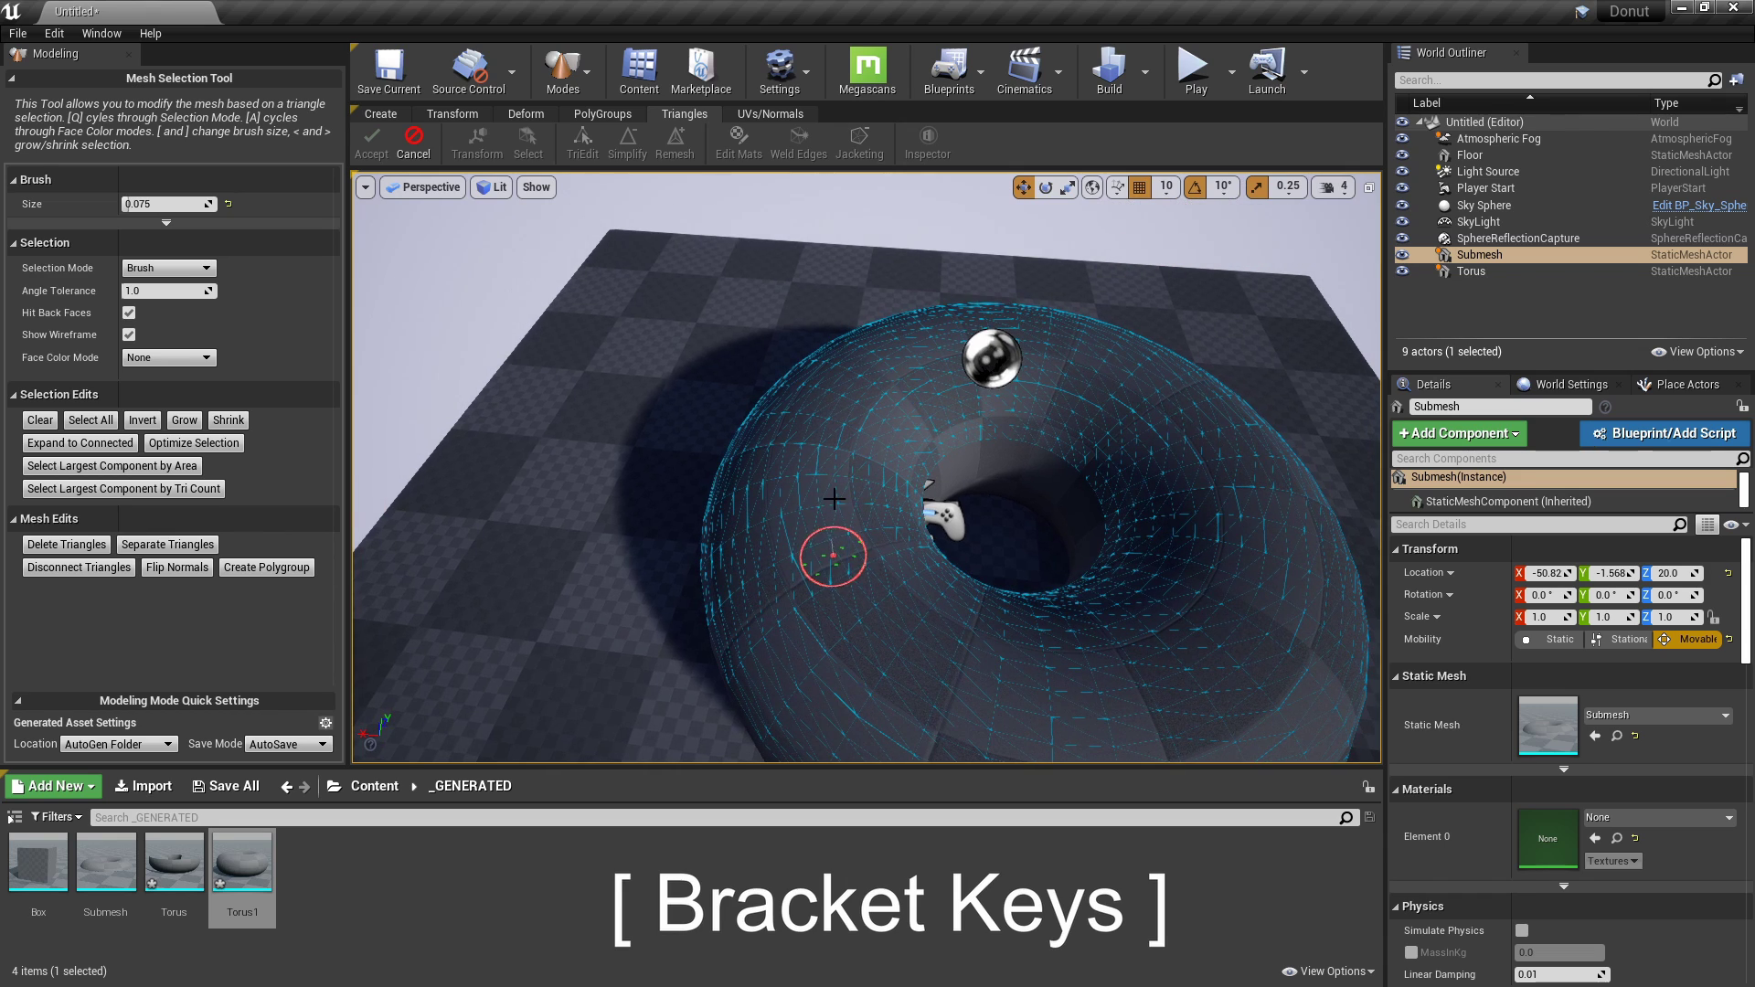
key(bracketright)
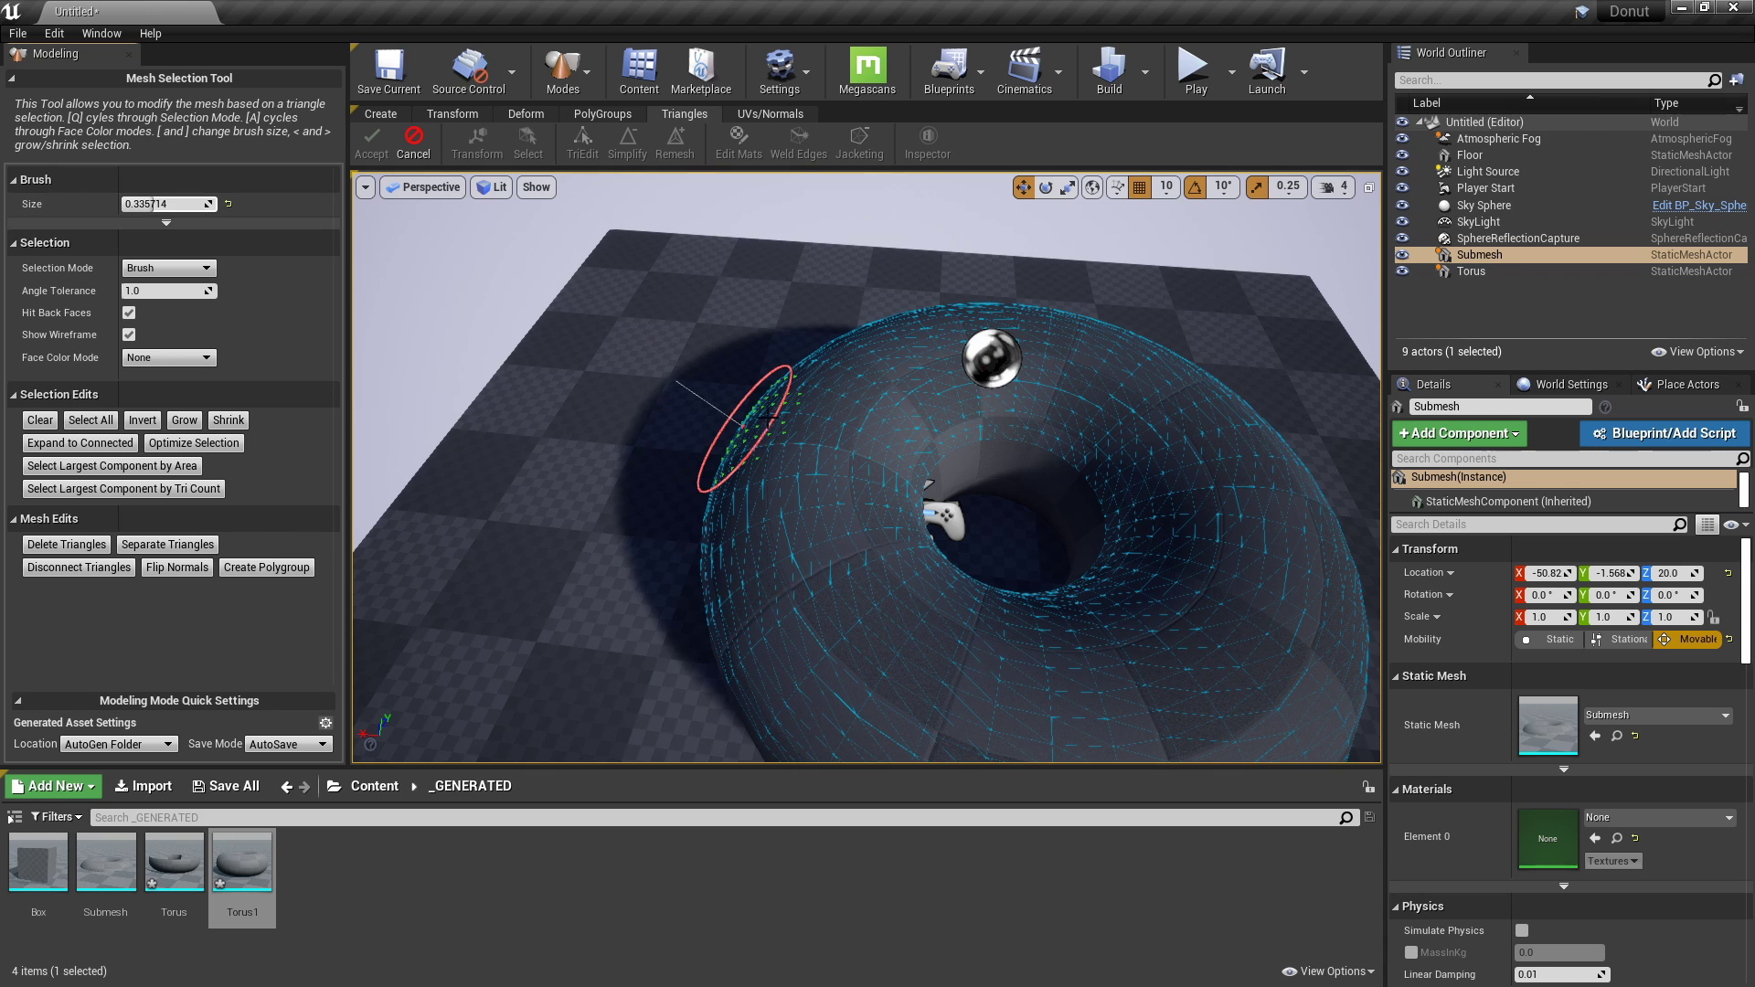
click(420, 143)
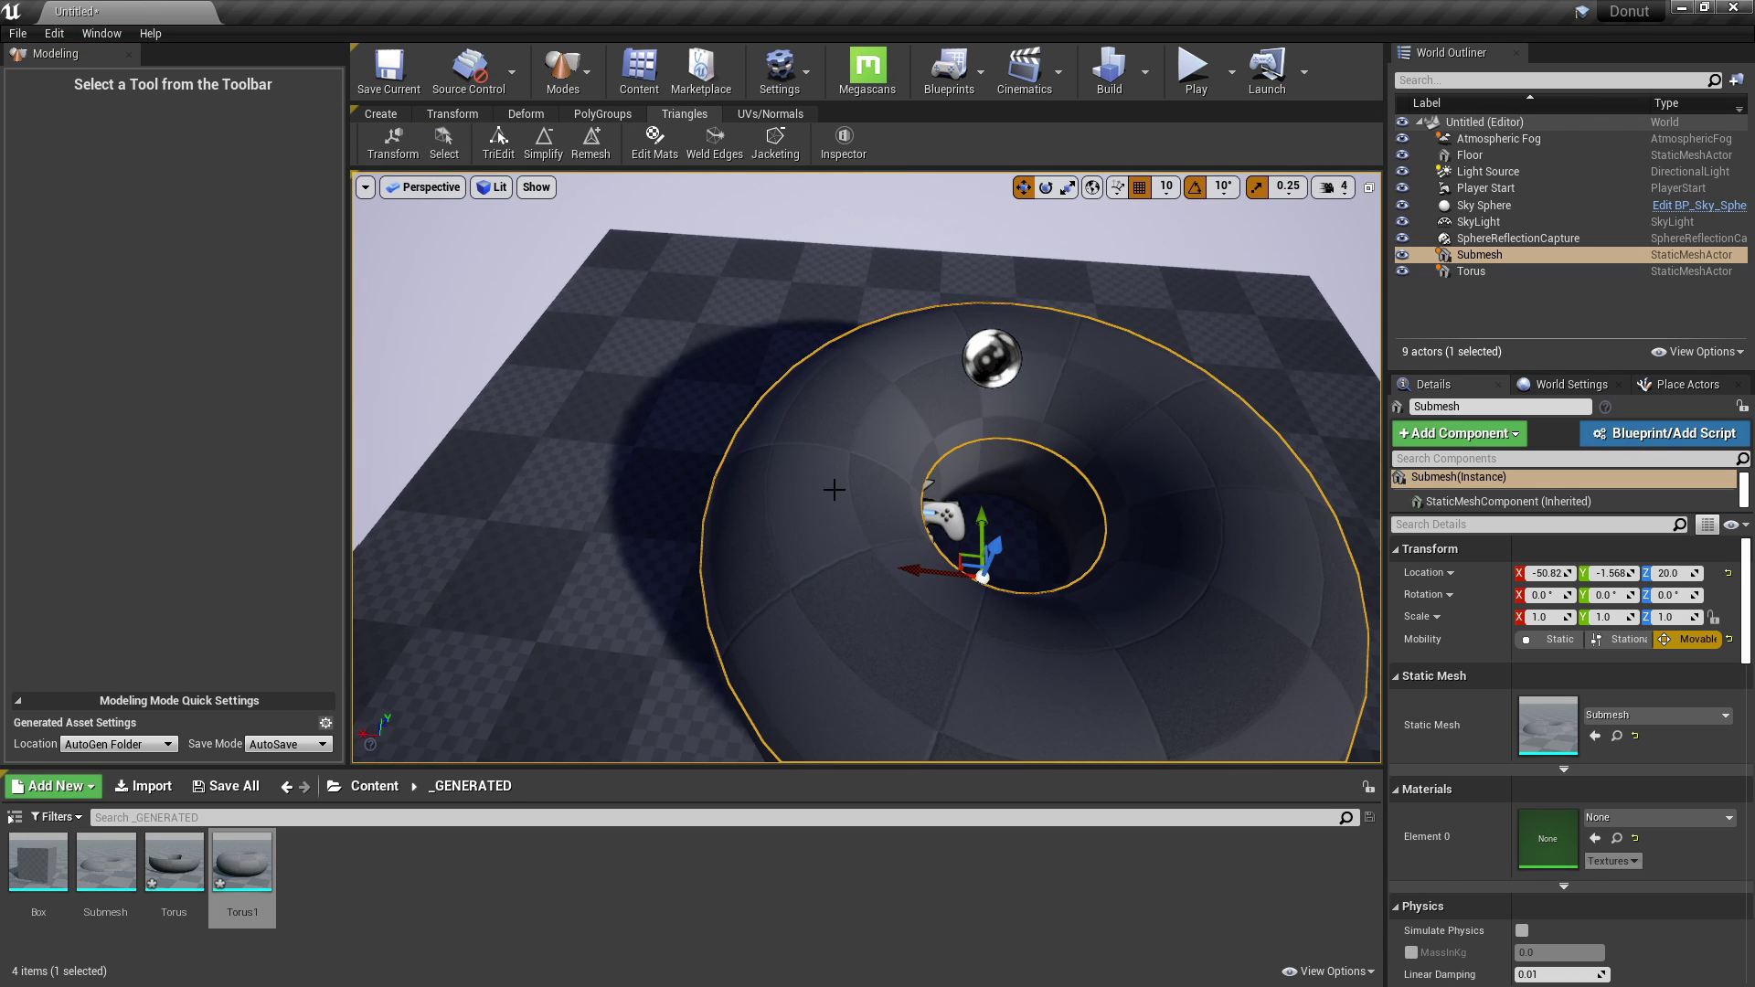
Hide the editor icons in the viewport and raise the Submesh to Z 180 above the torus.
key(g)
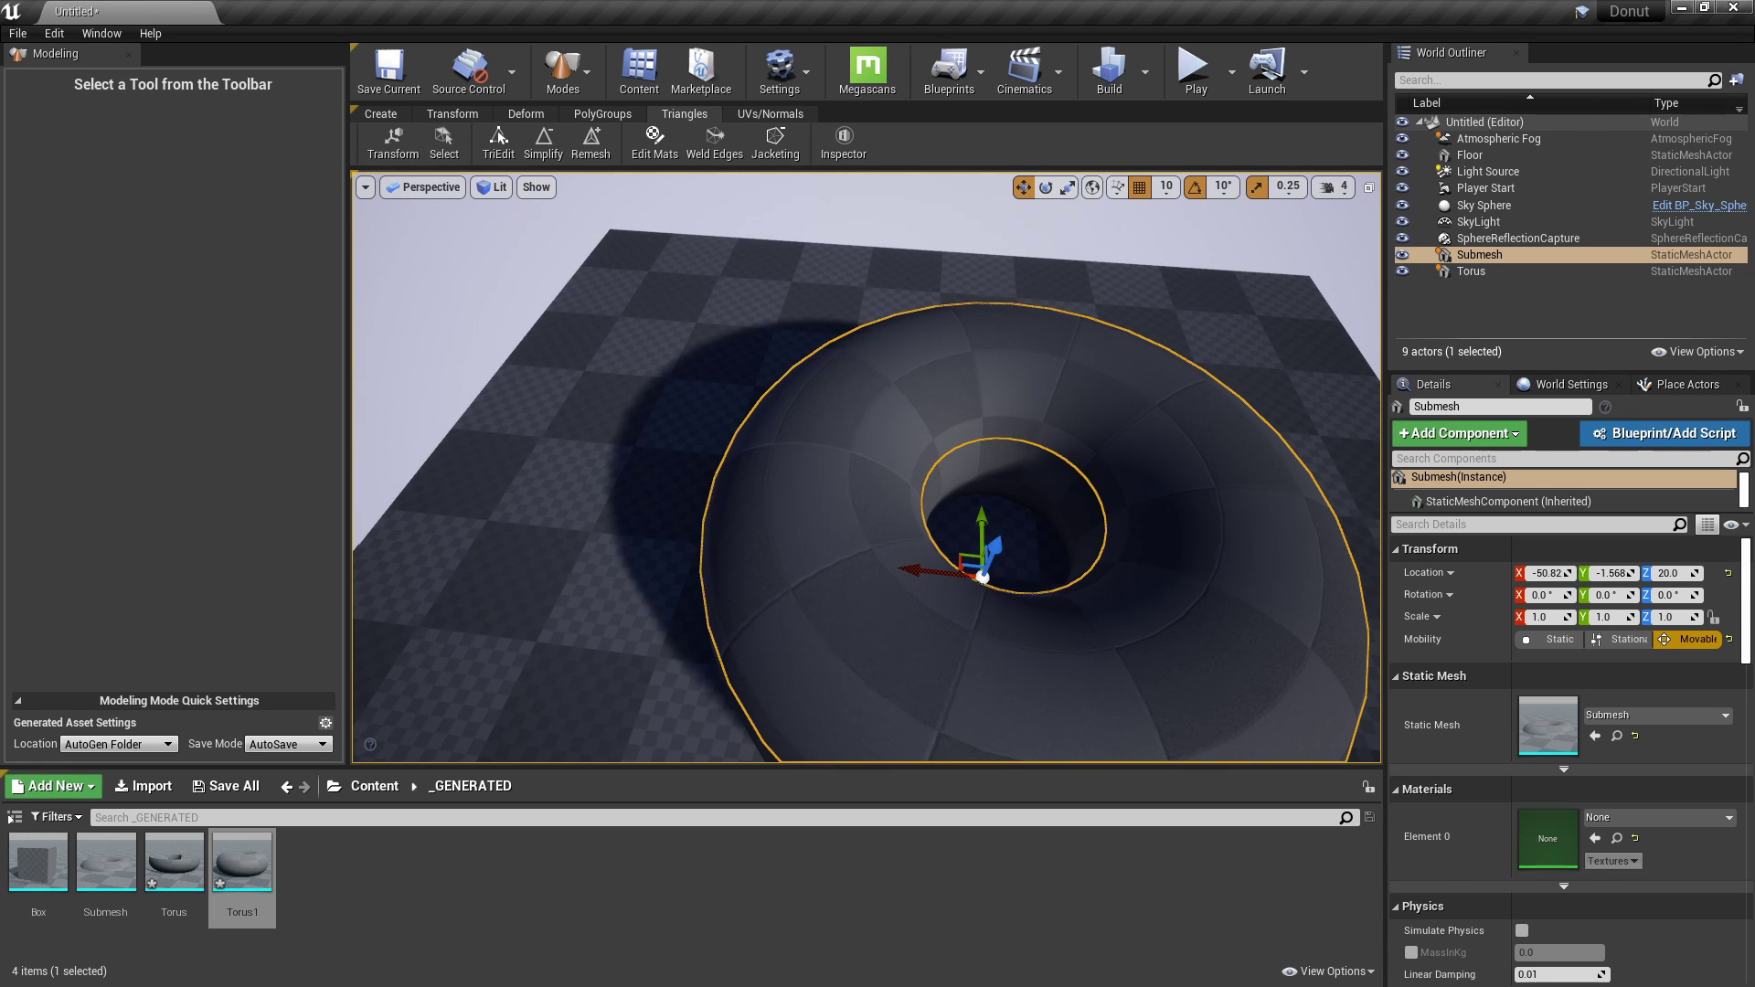
right_drag(915, 539, 786, 517)
drag(856, 528, 852, 408)
right_drag(852, 407, 850, 231)
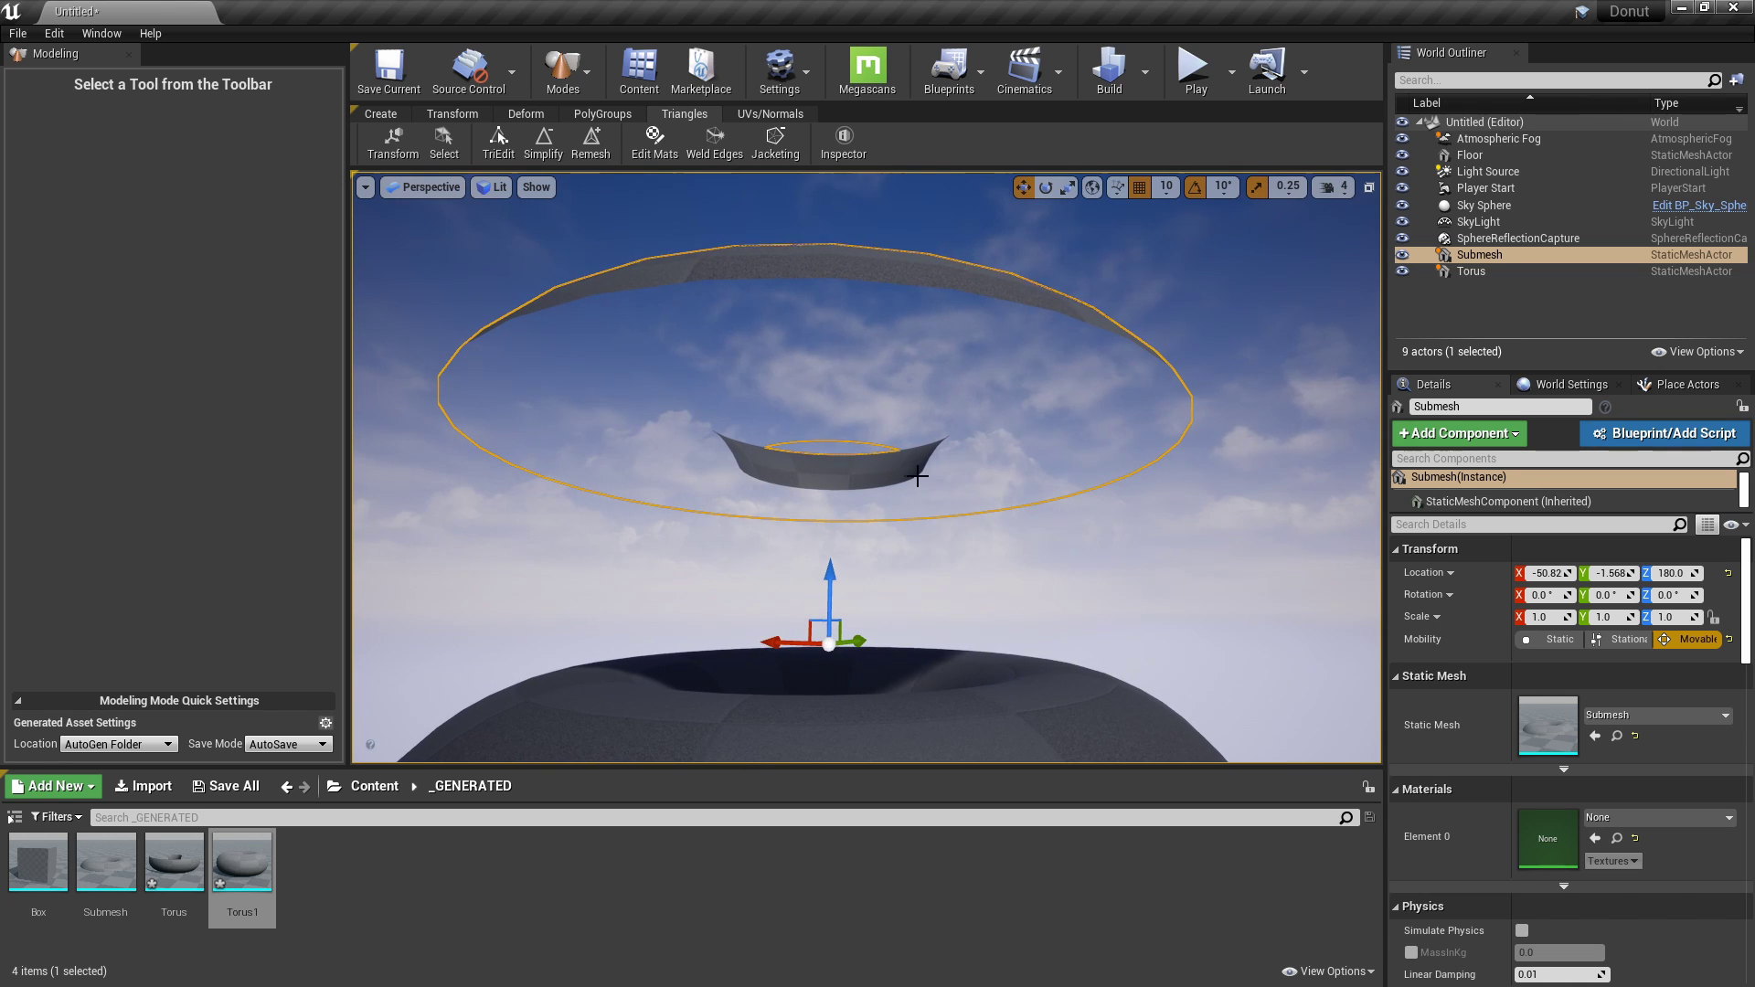
right_drag(917, 475, 968, 524)
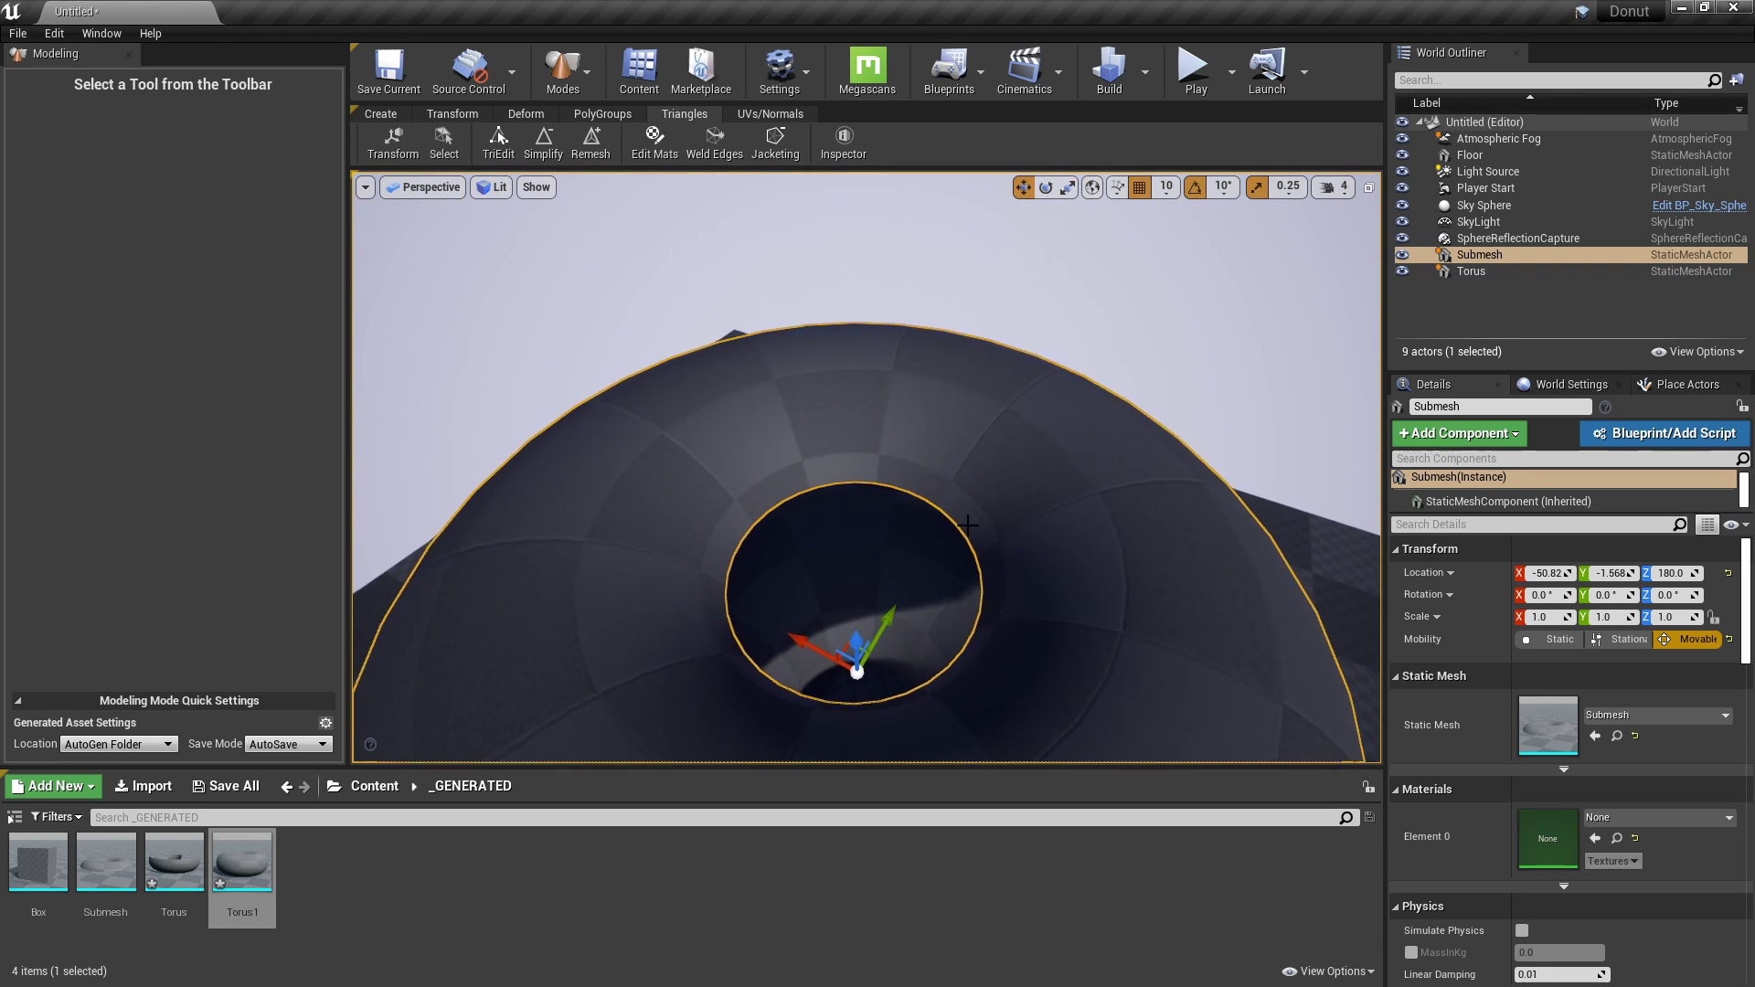
key(f)
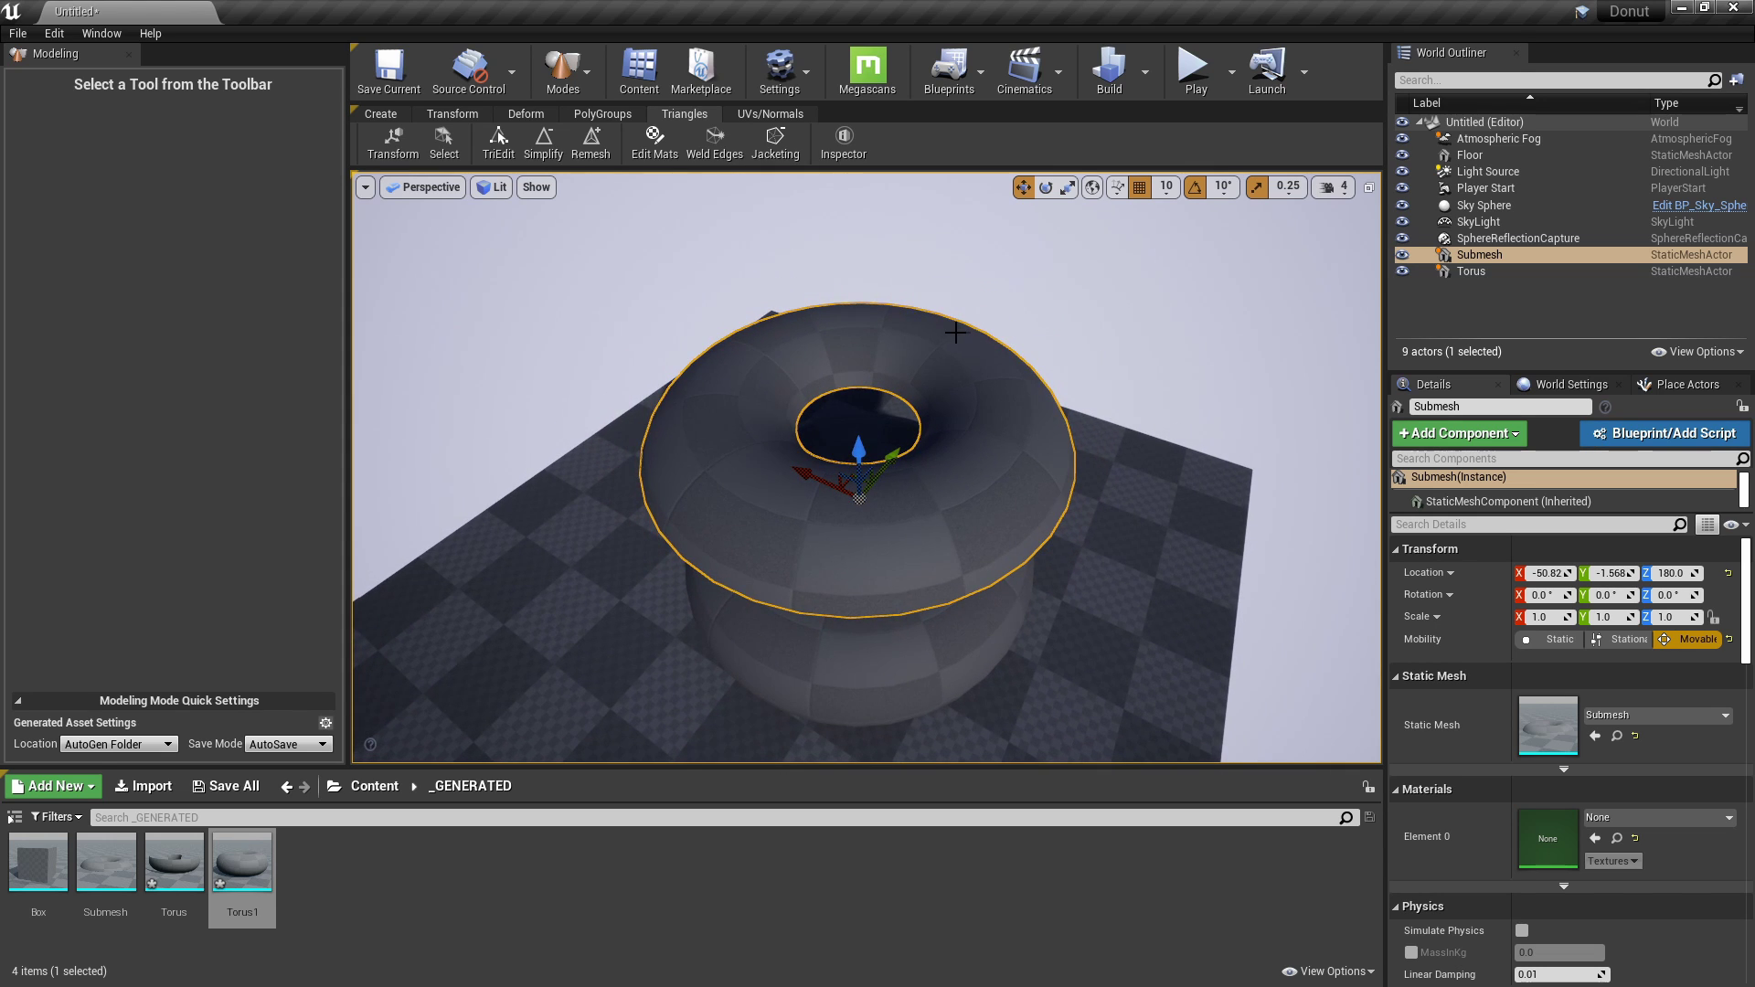
right_drag(1028, 417, 1045, 543)
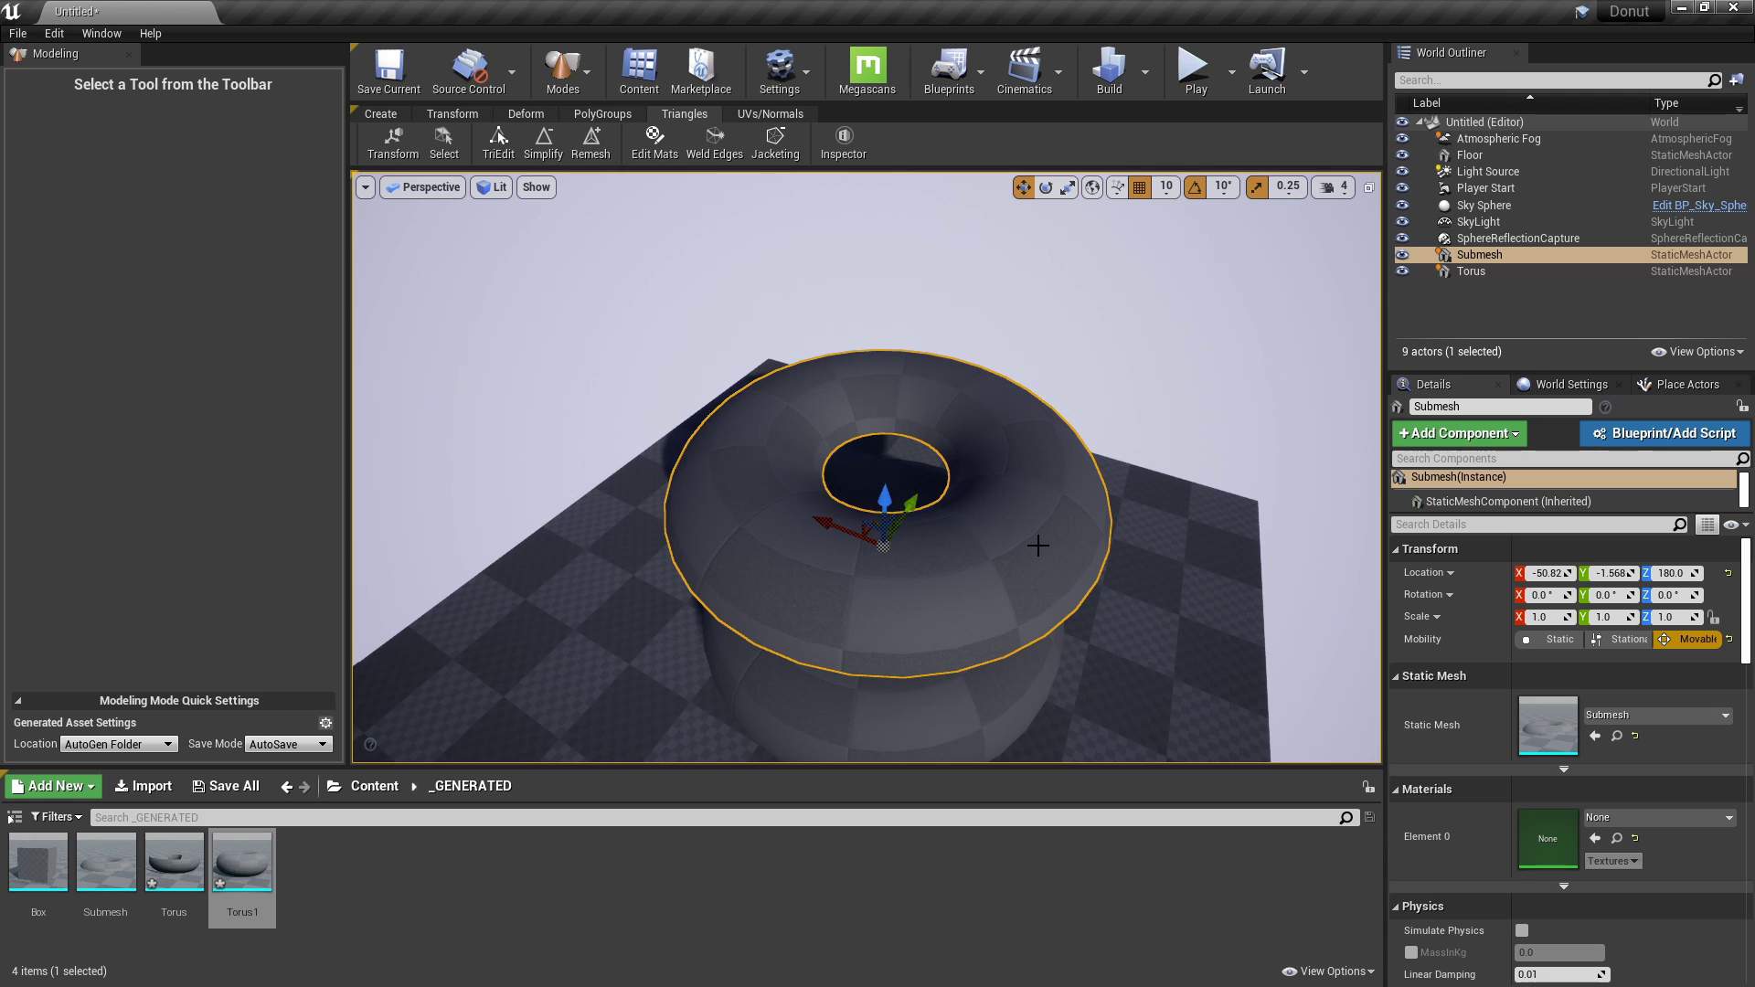
Regenerate the Submesh's PolyGroups using the From UVIslands conversion mode and accept the result.
click(622, 111)
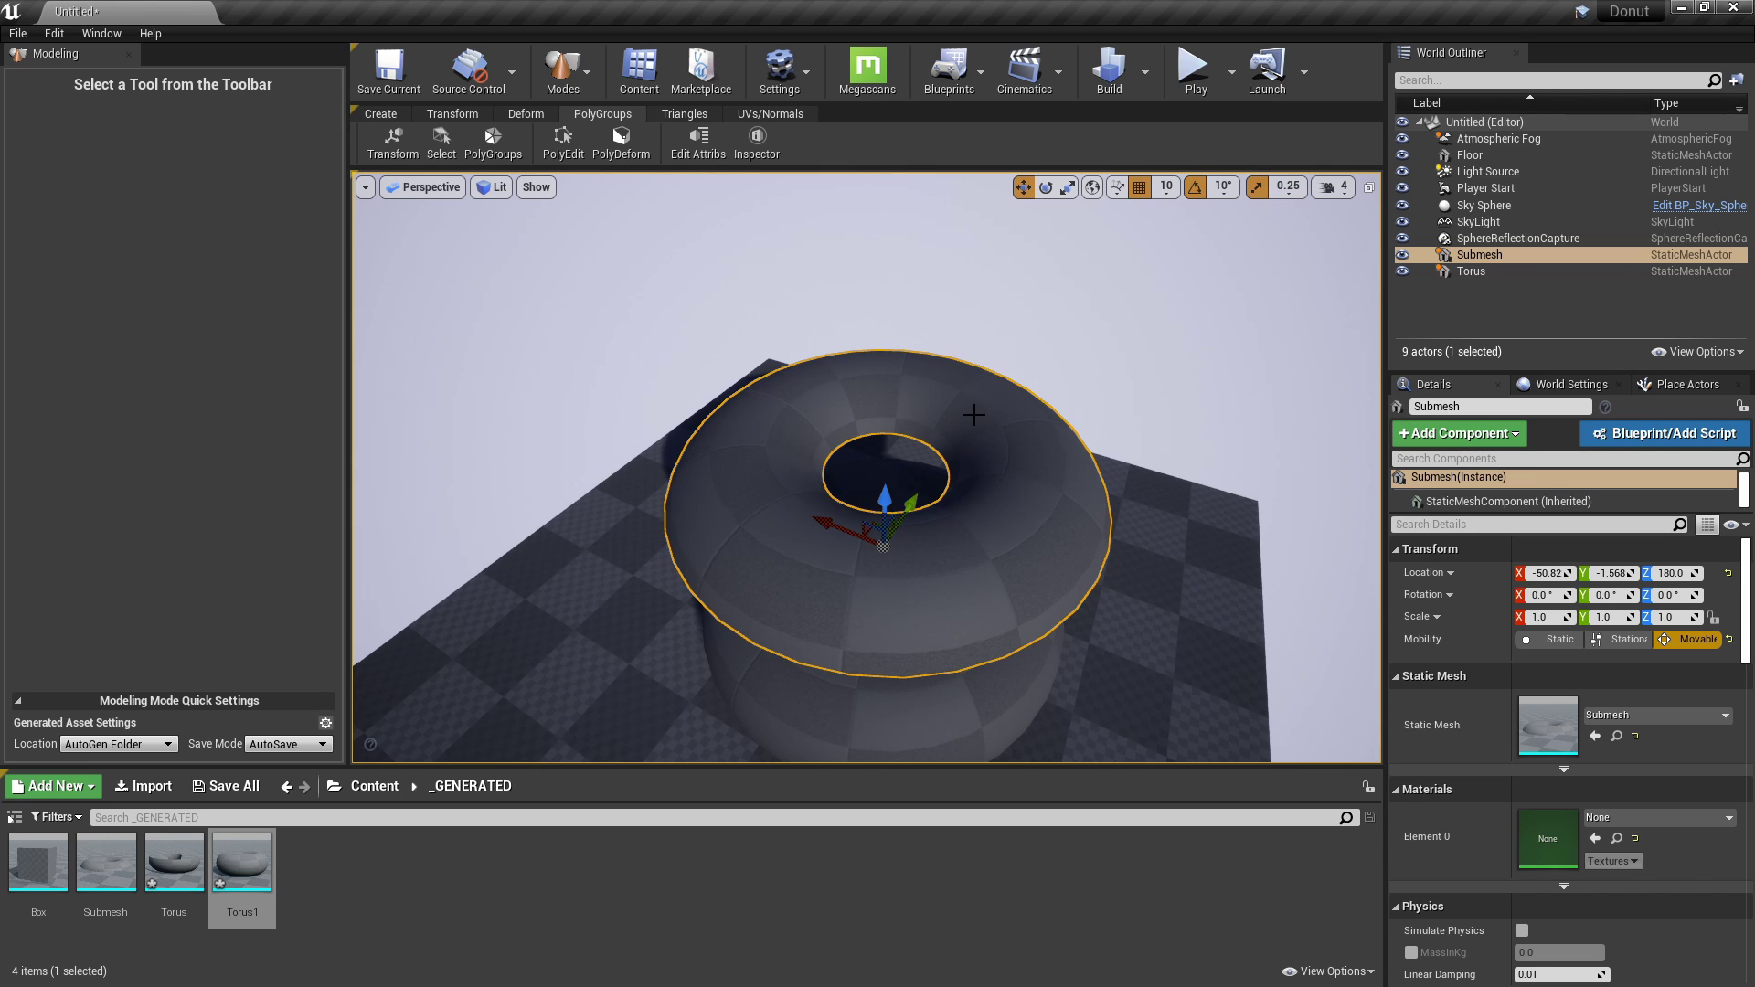
alt+drag(974, 415, 887, 471)
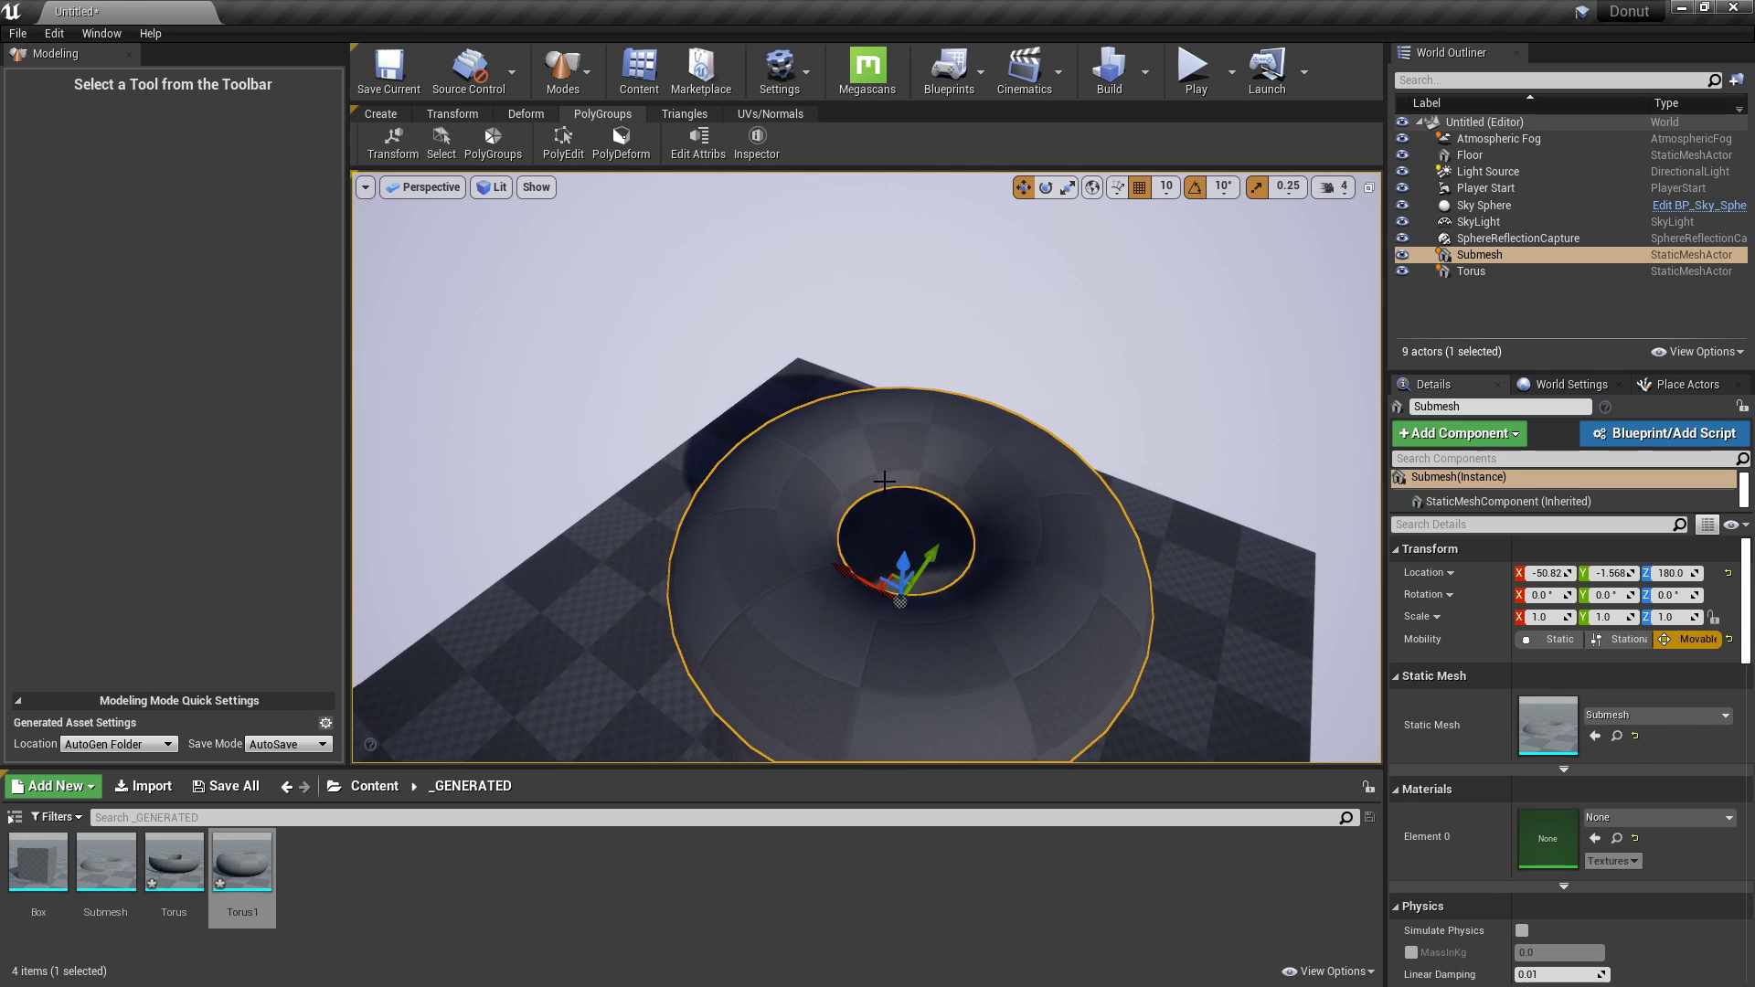
scroll(978, 573, down, 3)
scroll(914, 462, up, 3)
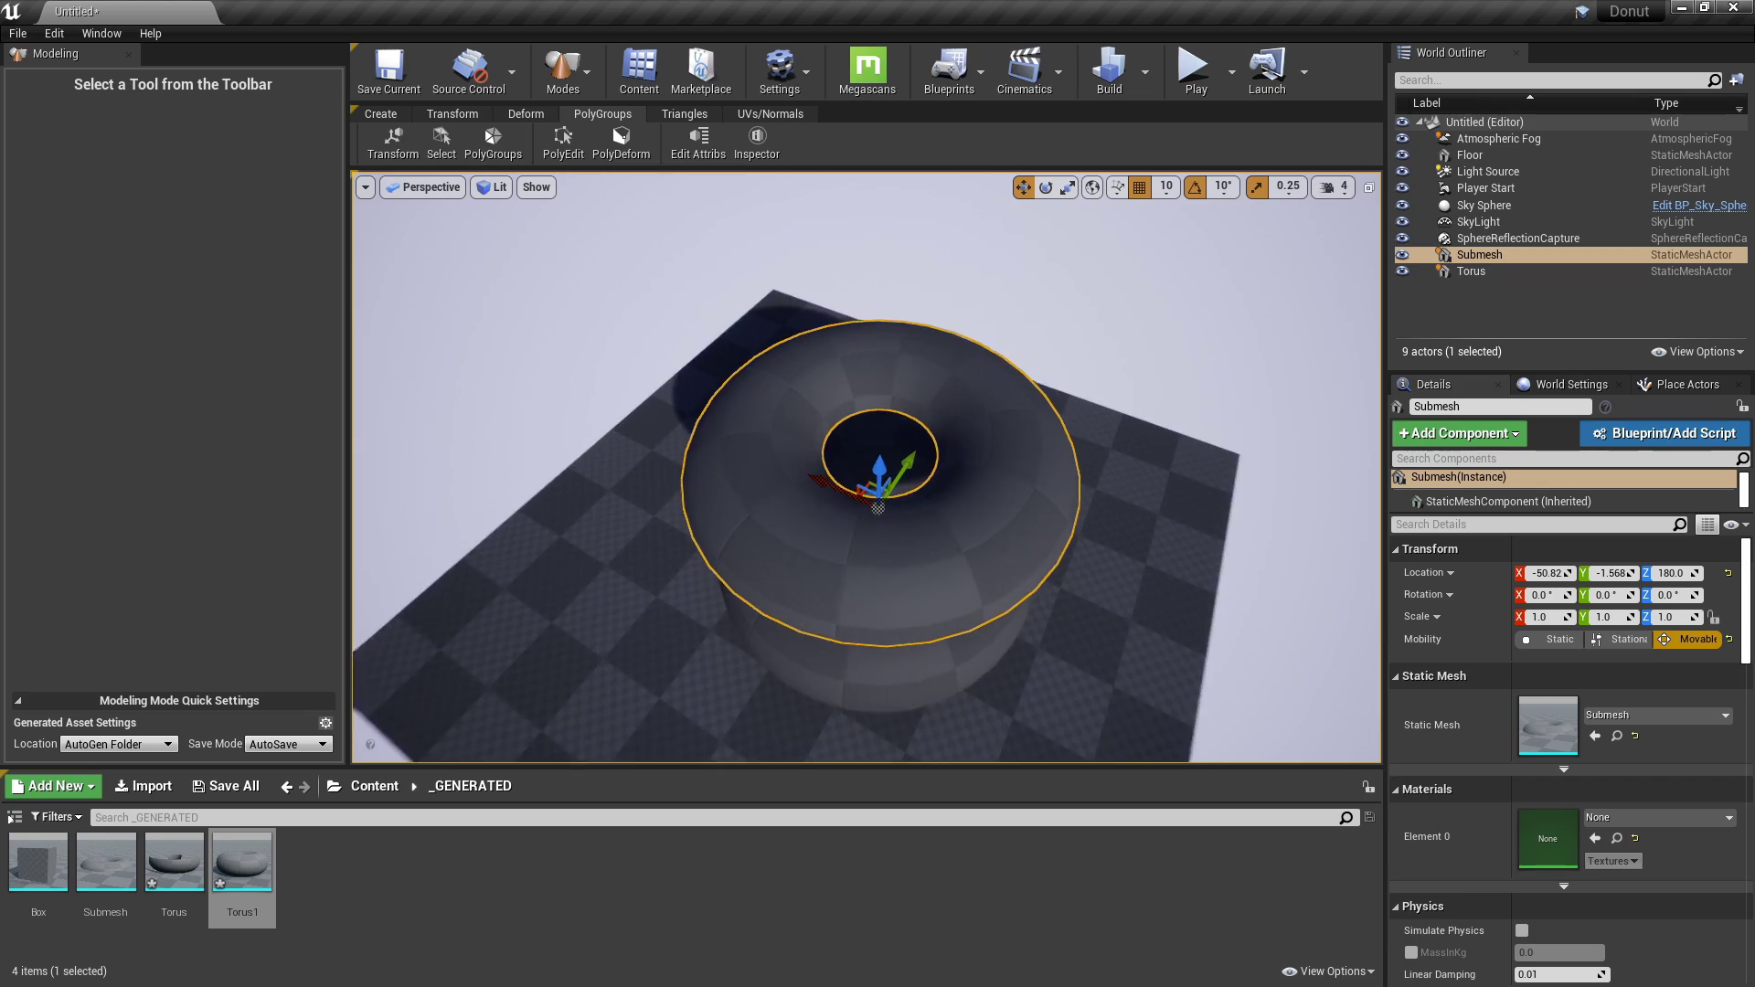
click(492, 144)
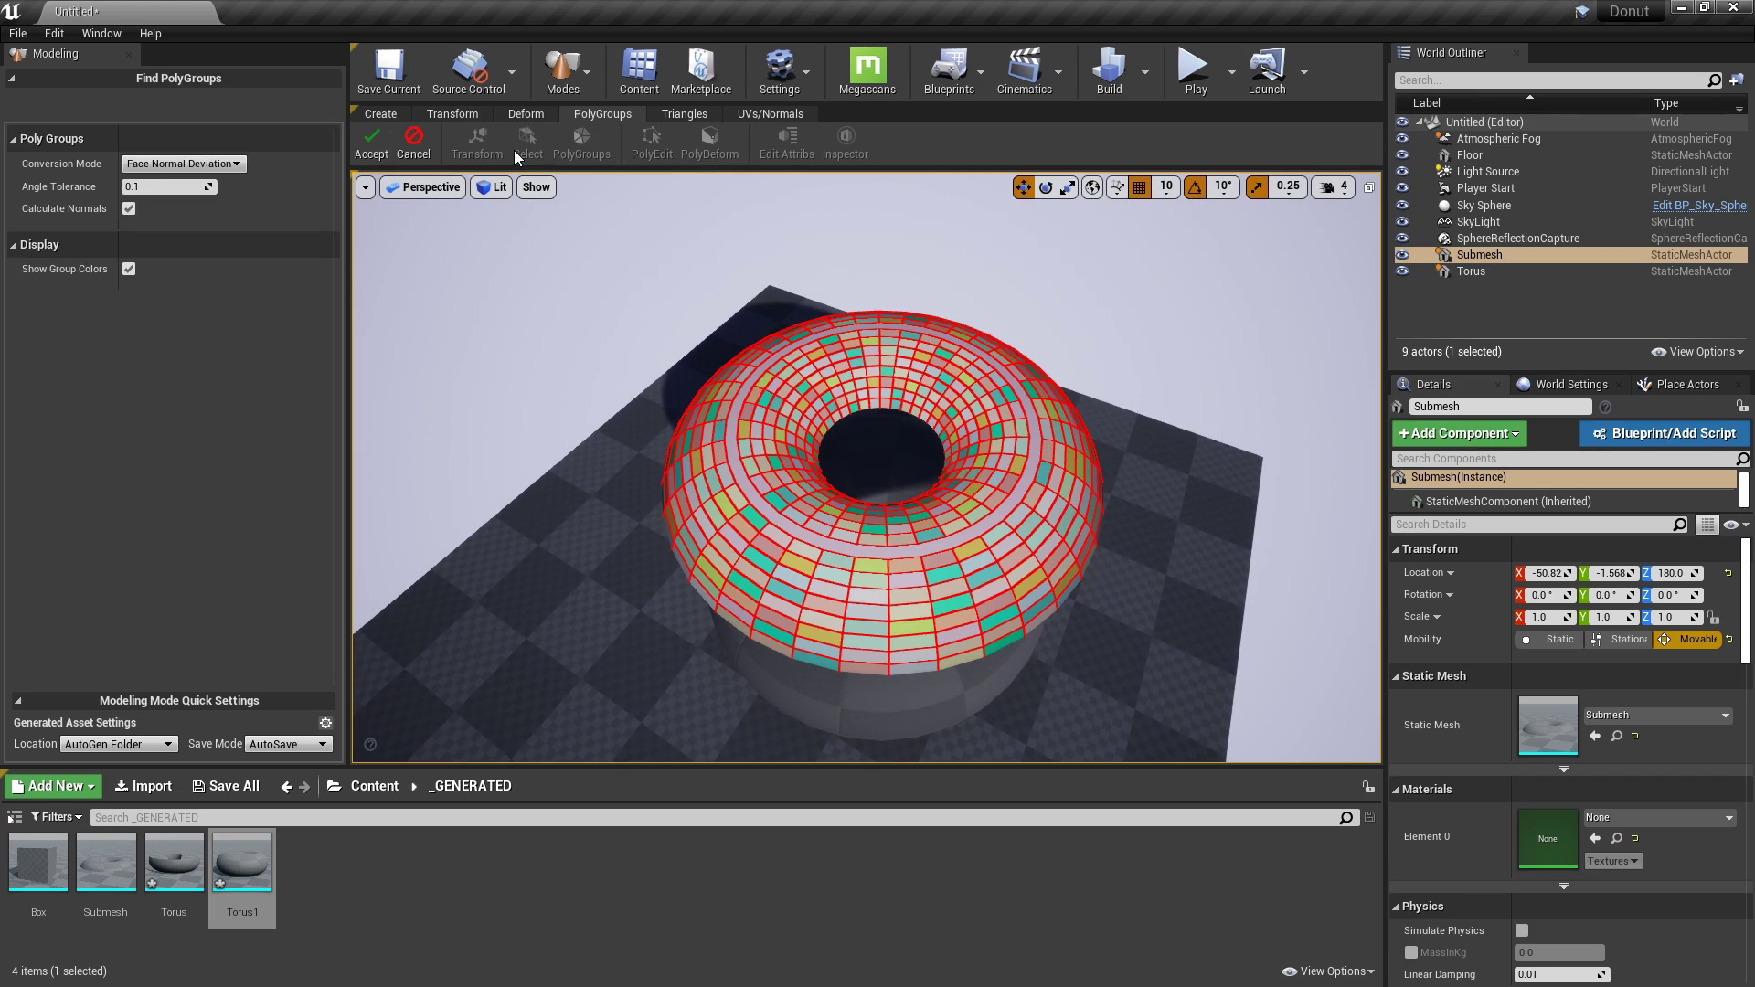
right_drag(868, 466, 695, 416)
mouse_move(1008, 392)
right_down()
mouse_move(1028, 411)
mouse_move(1020, 448)
mouse_move(1007, 392)
right_up()
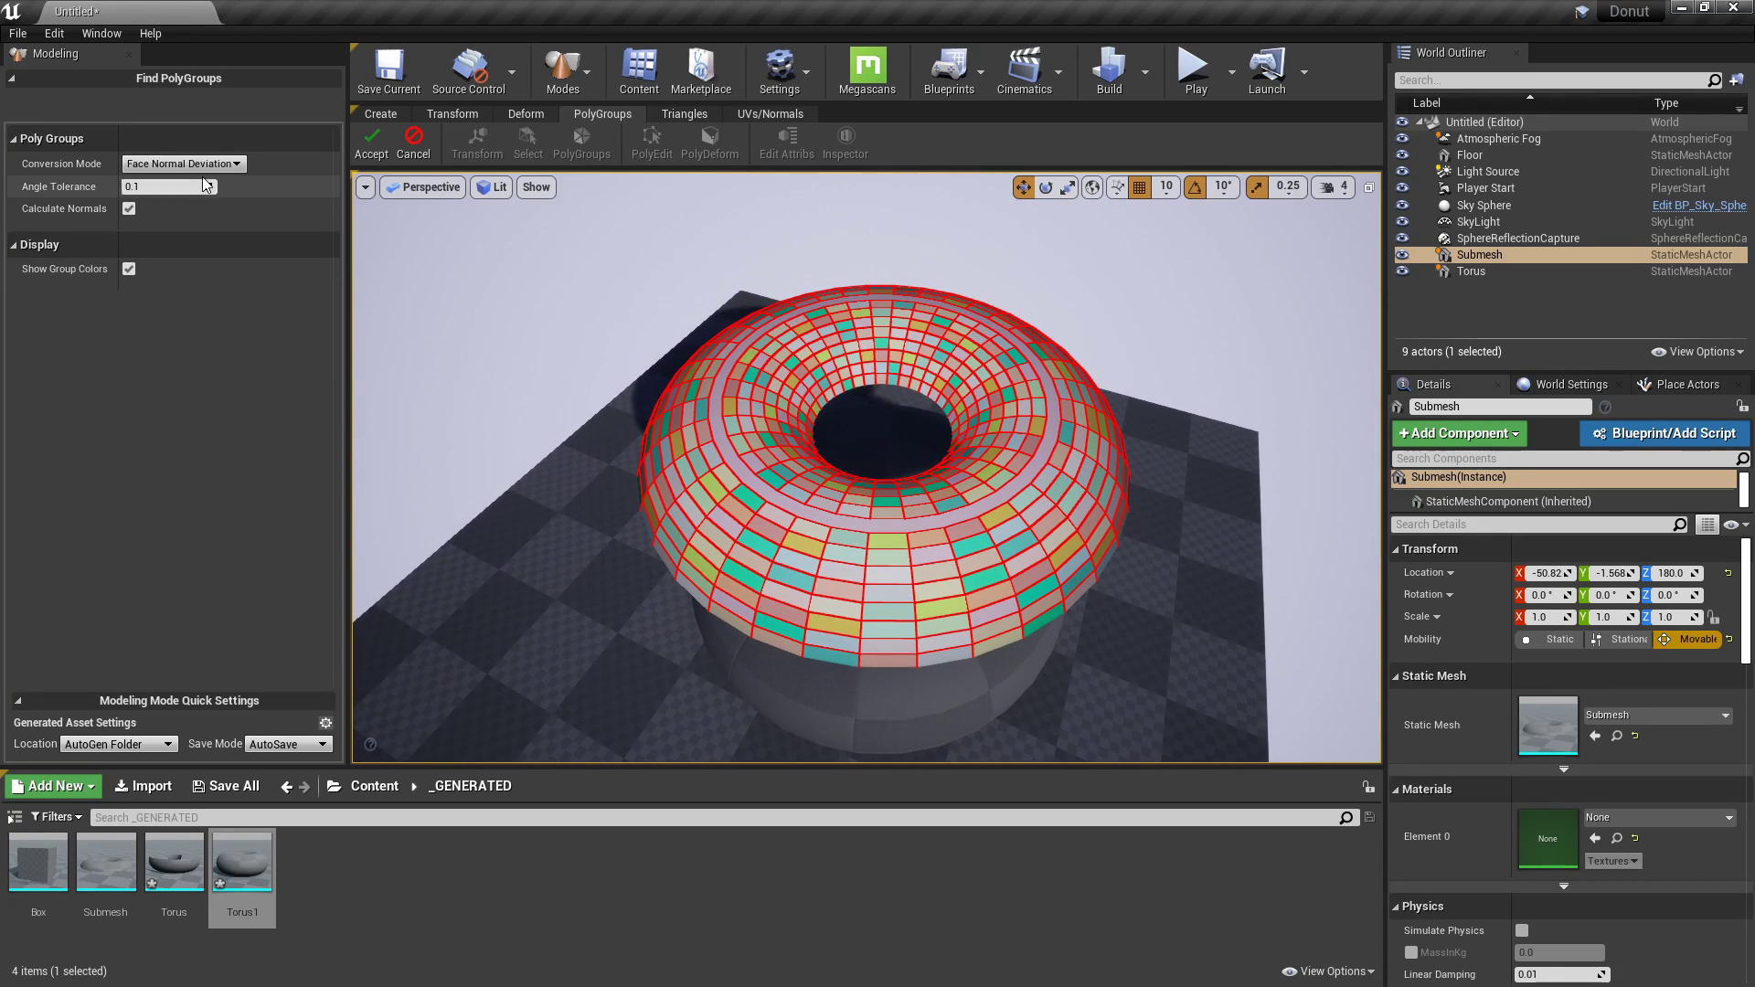
click(196, 164)
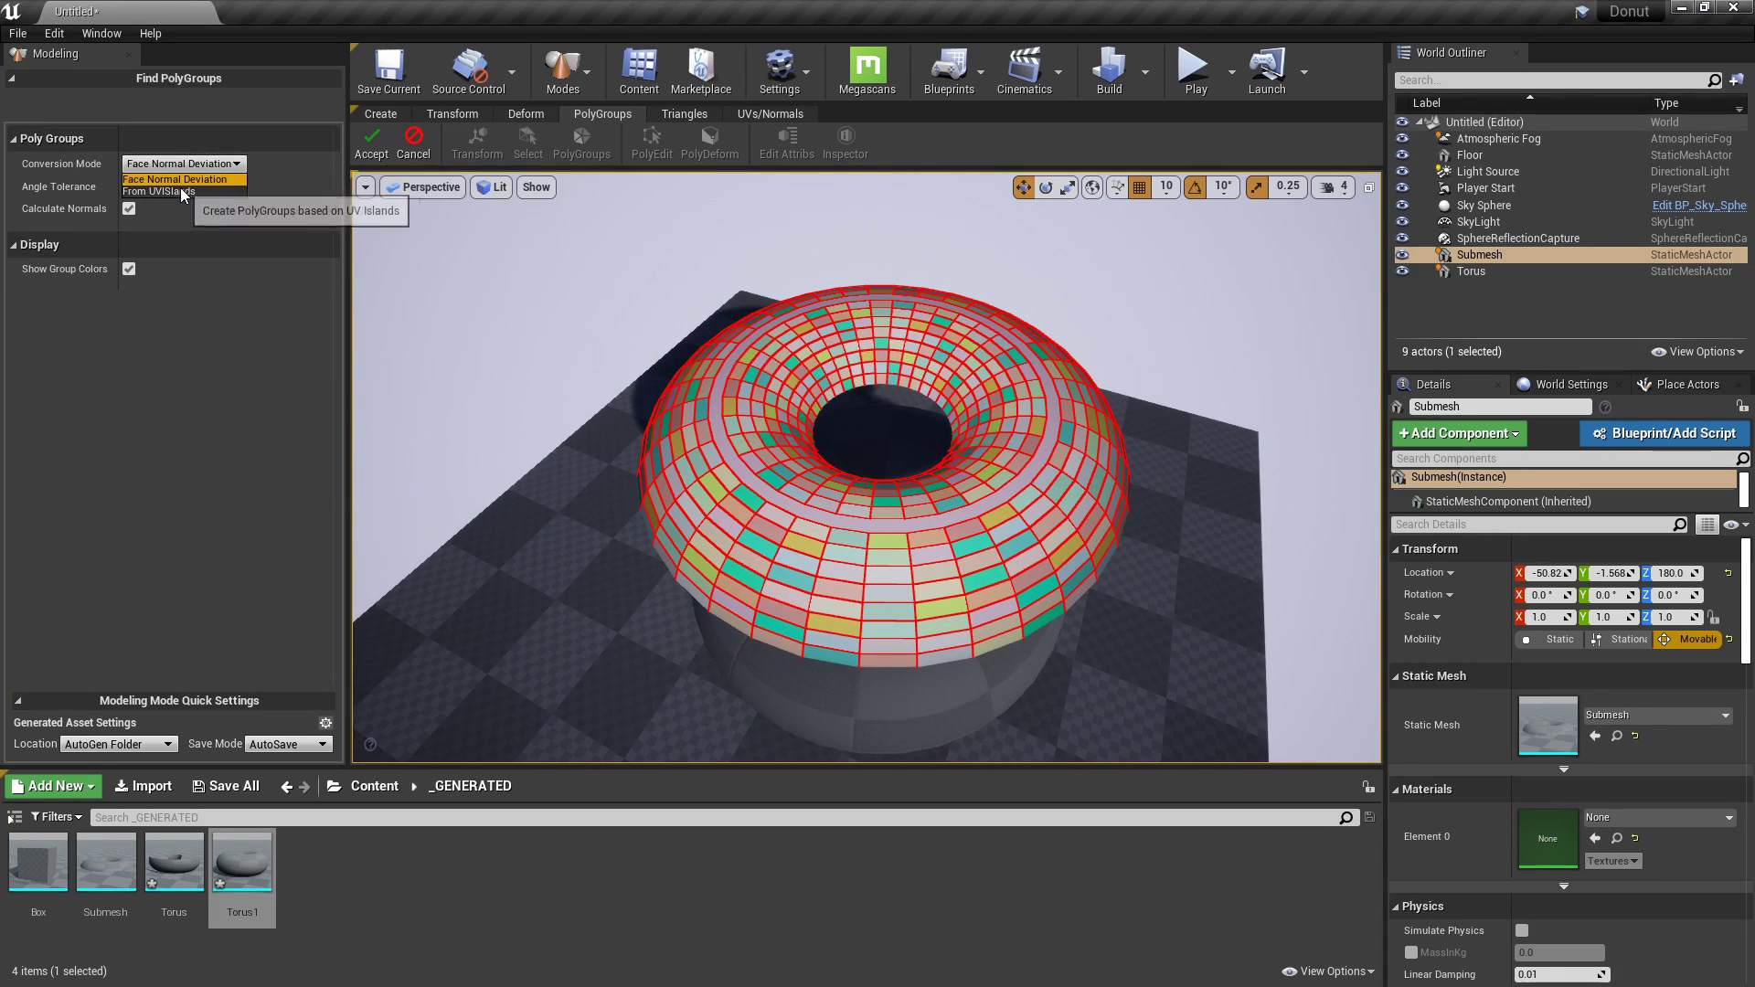
click(181, 191)
mouse_move(819, 393)
right_down()
mouse_move(812, 377)
mouse_move(813, 416)
mouse_move(827, 393)
right_up()
right_drag(666, 330, 662, 333)
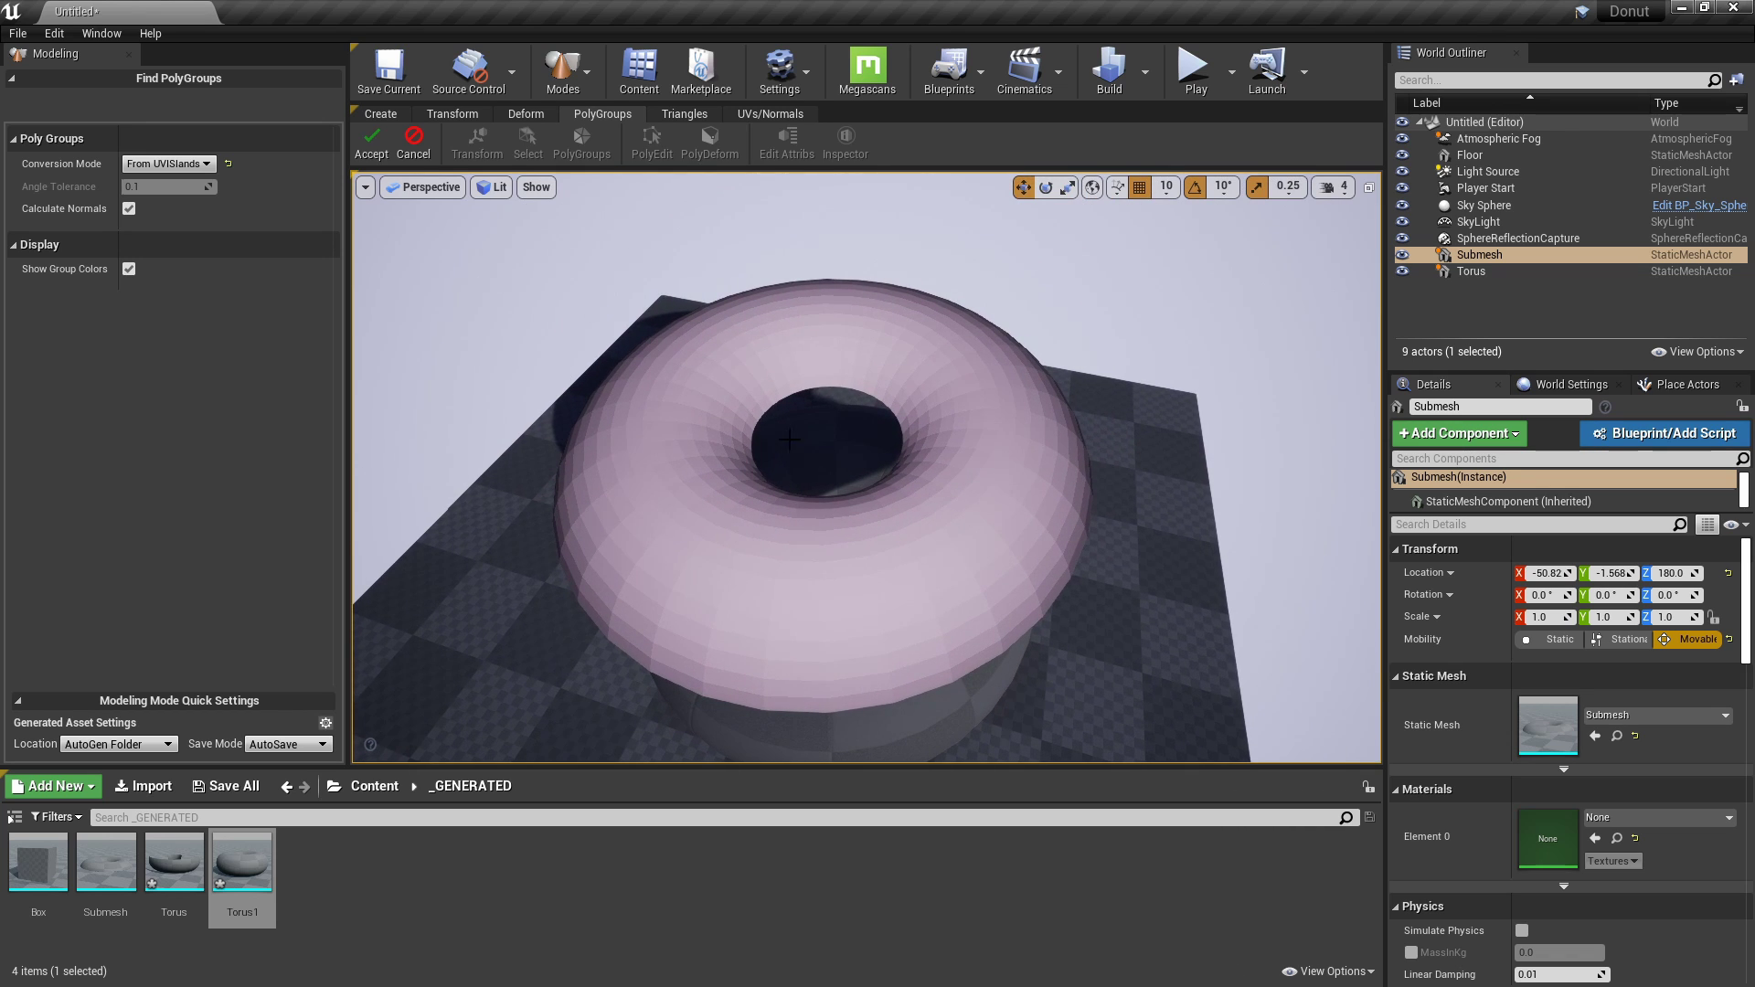
click(372, 147)
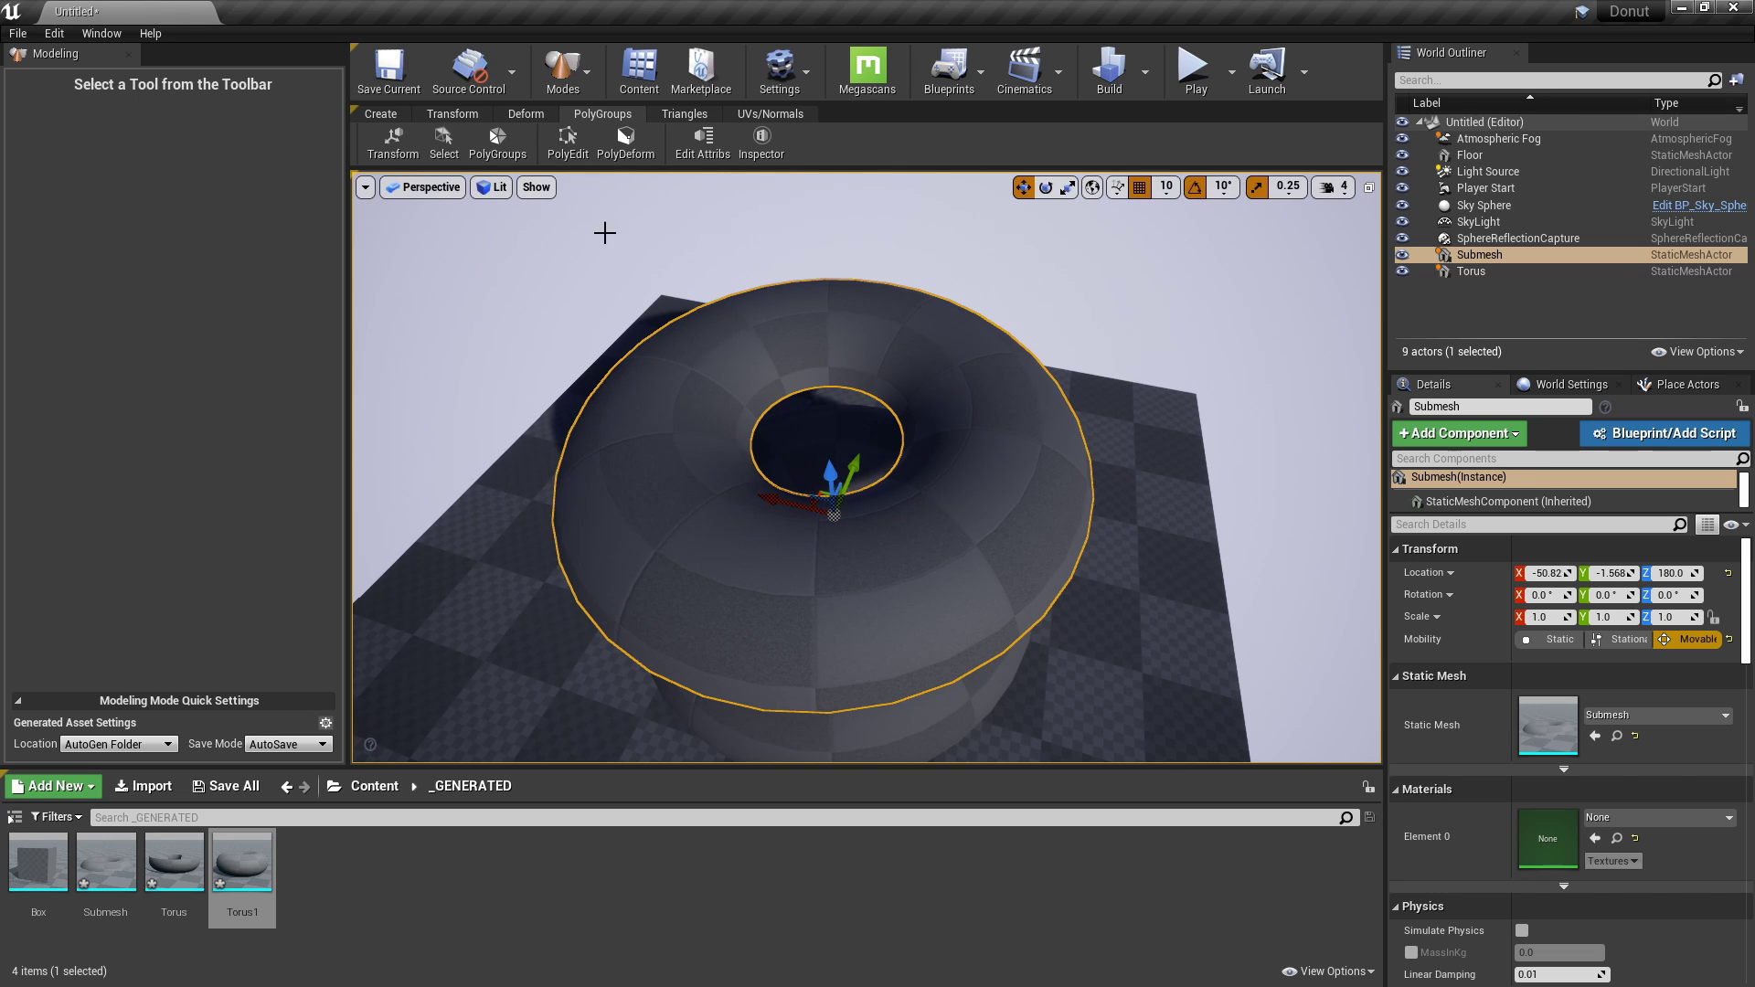
Fill the open underside of the Submesh with PolyEdit's Fill Hole on its inner and outer boundary edges, and accept the edit.
click(569, 142)
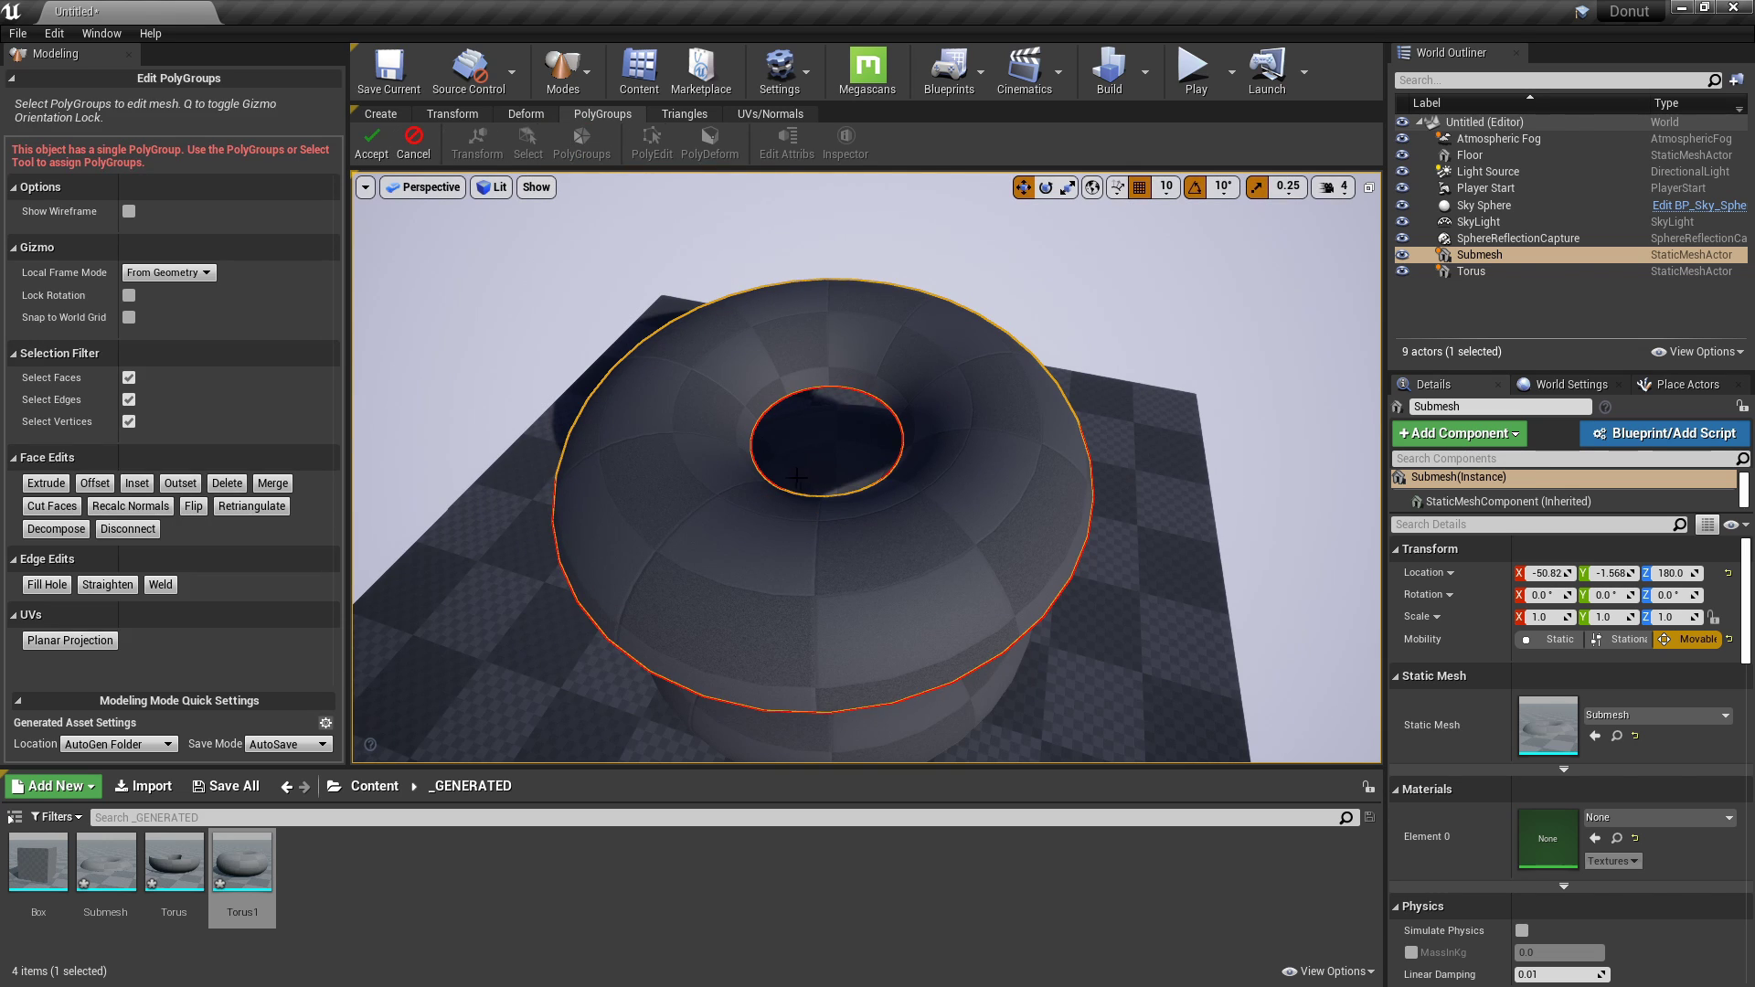
click(766, 478)
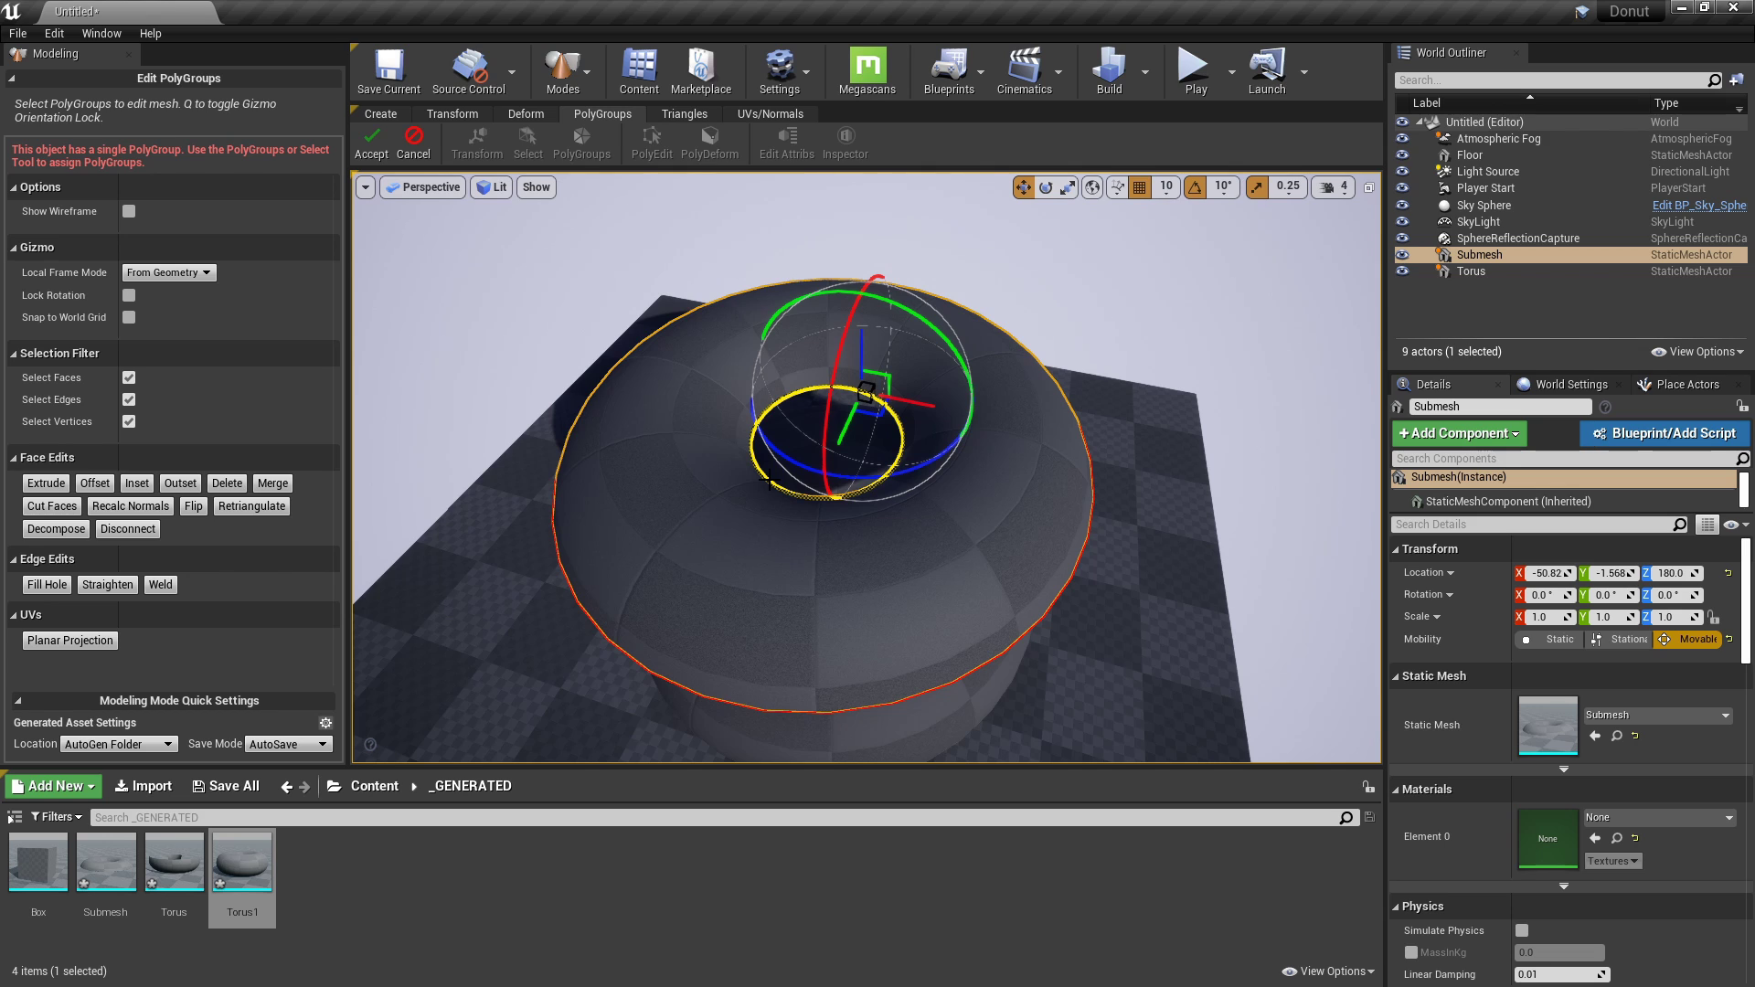
click(555, 560)
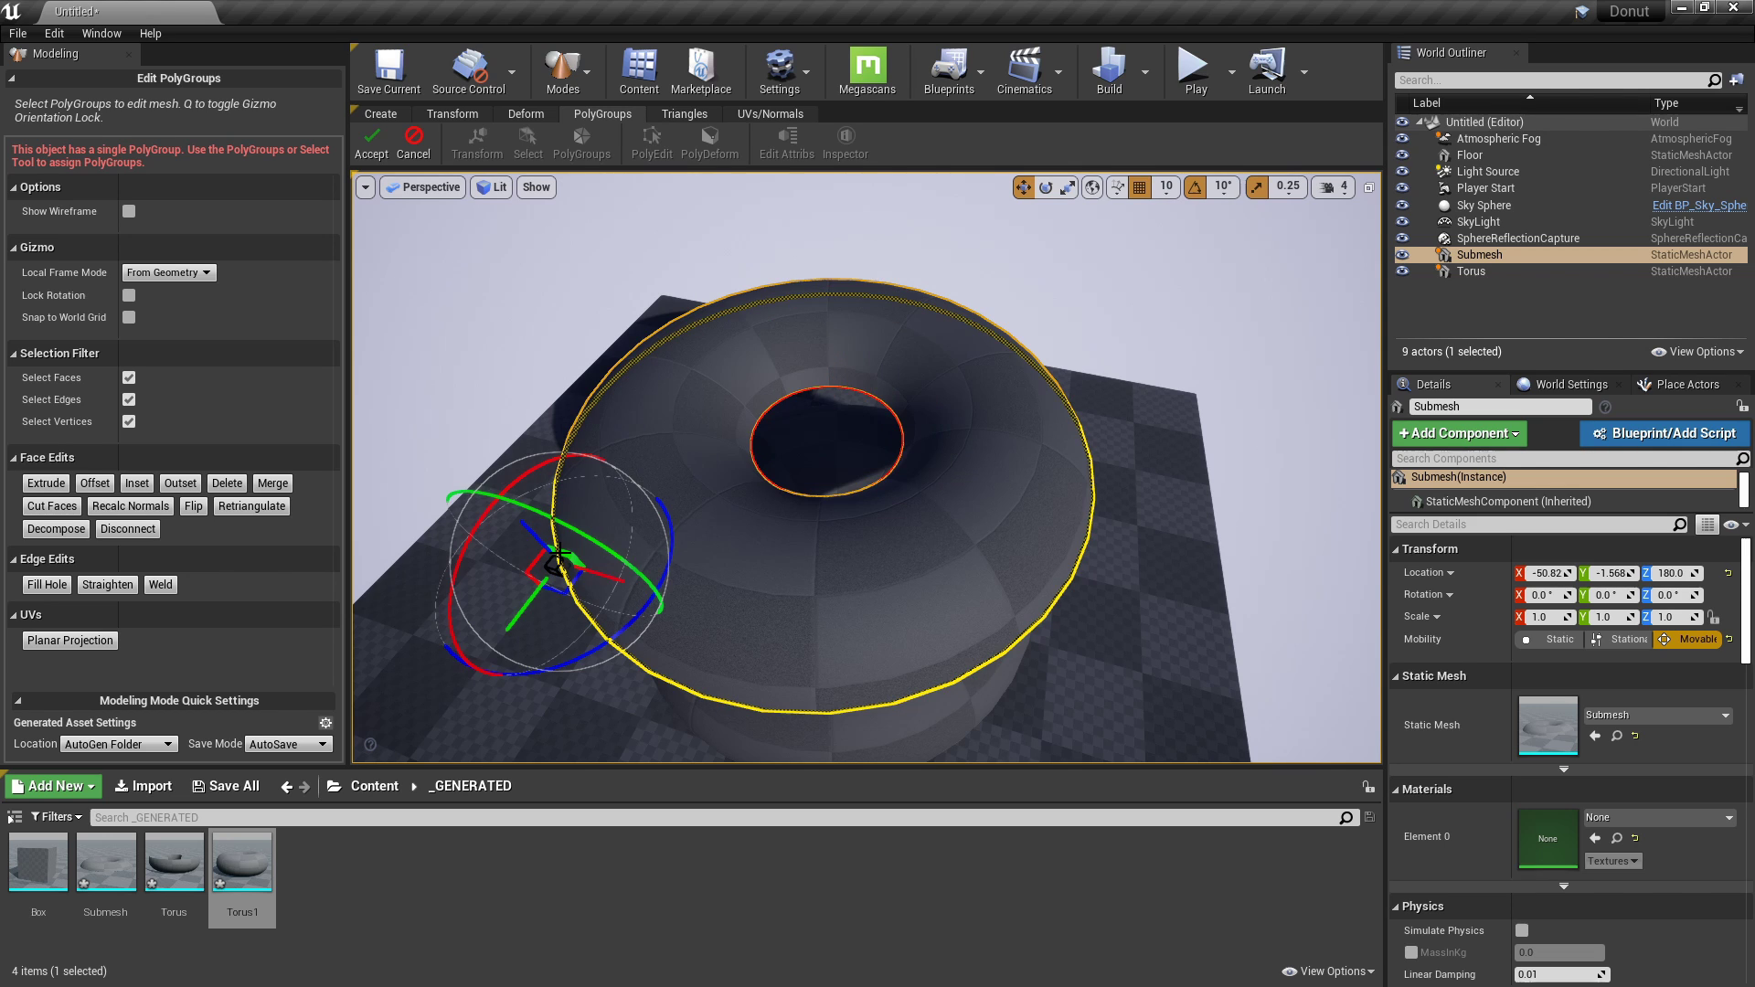
shift+click(832, 495)
right_drag(834, 518, 834, 429)
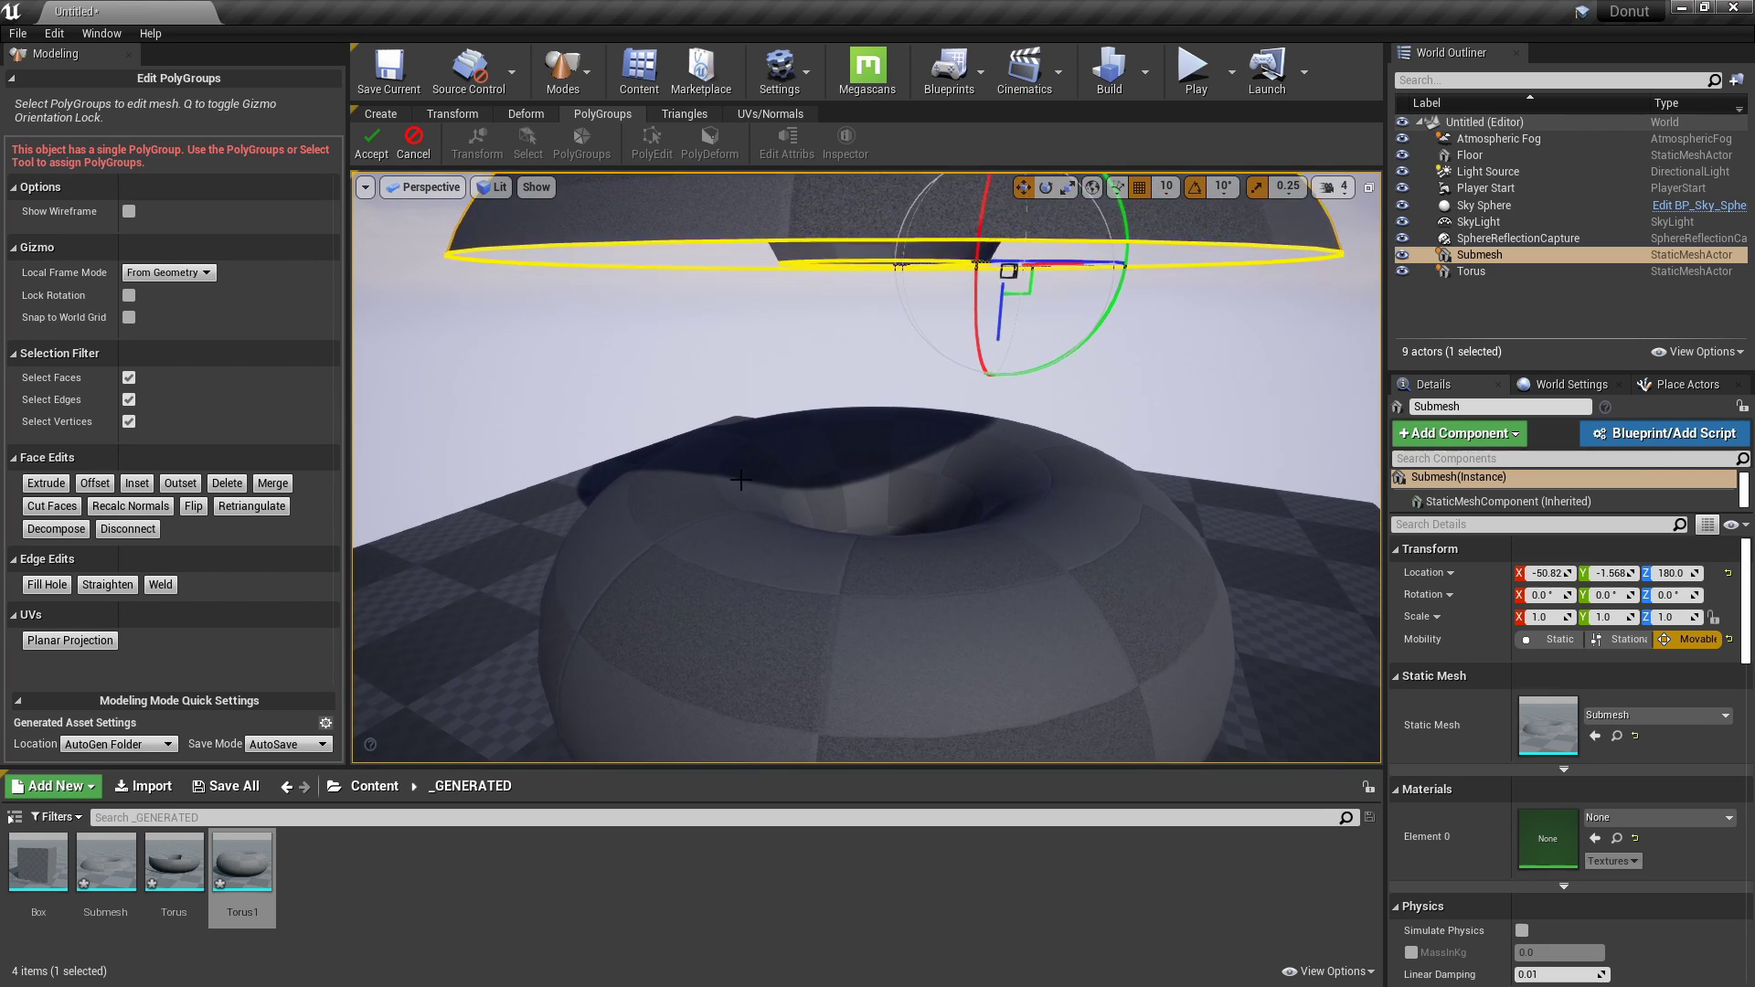
click(46, 595)
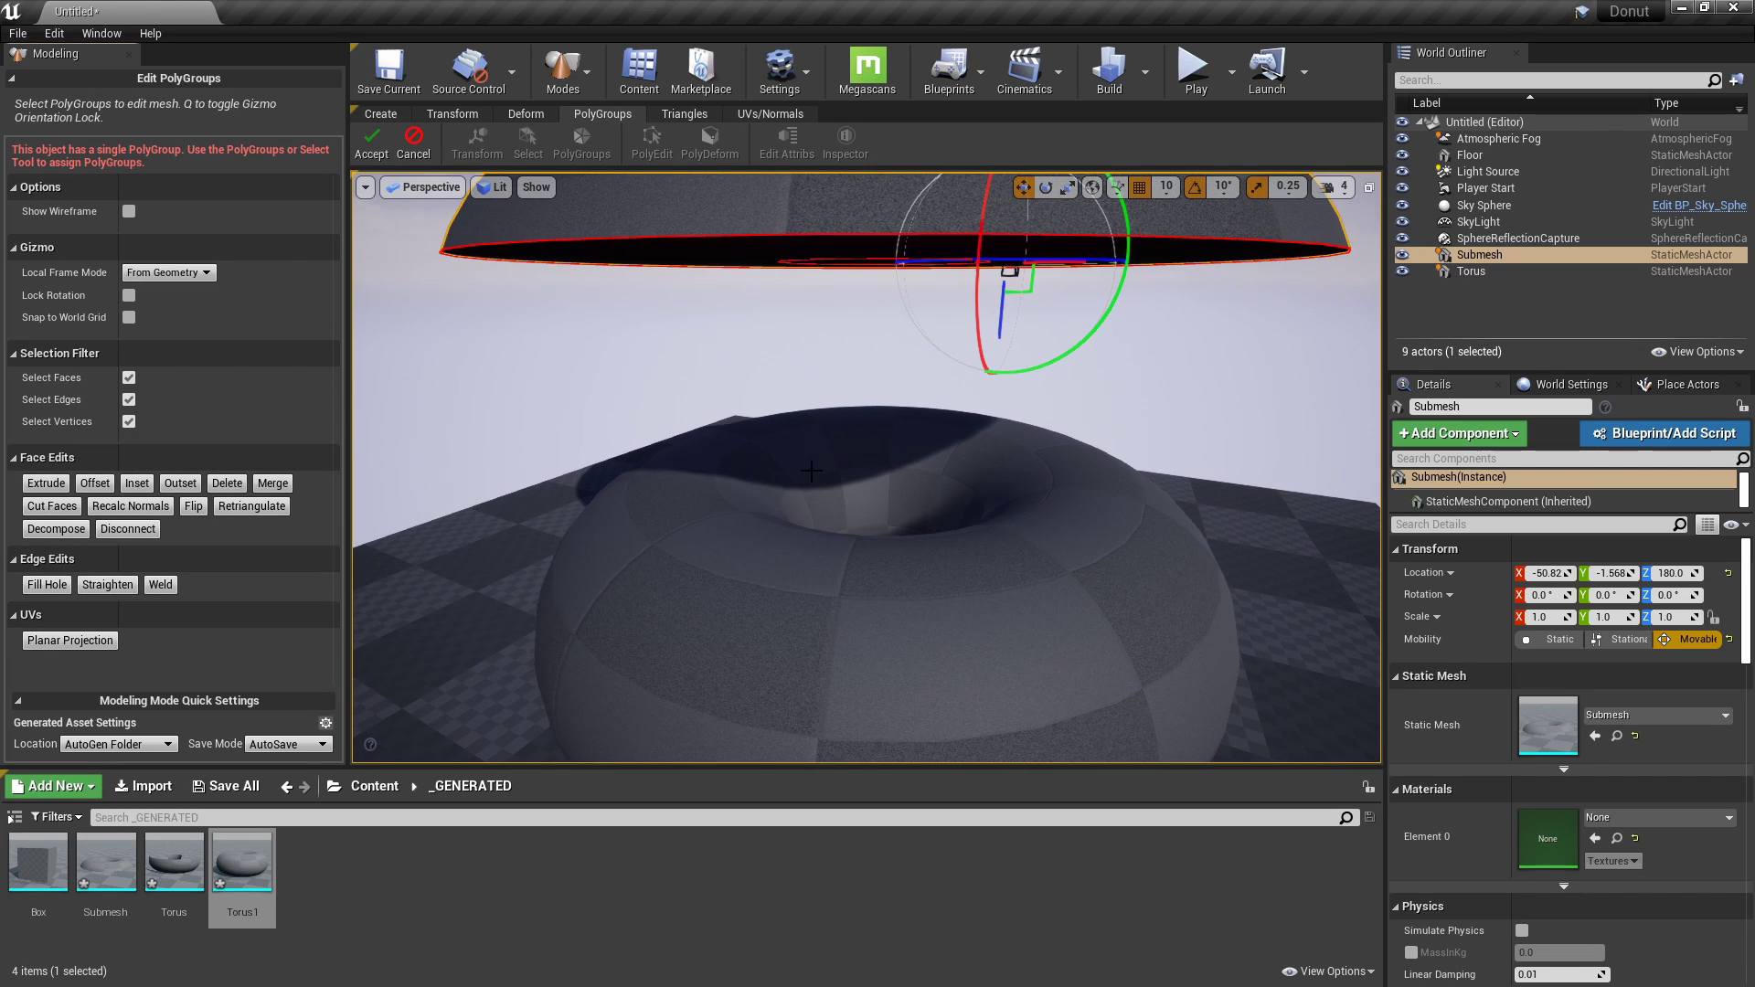
right_drag(777, 457, 777, 316)
alt+drag(777, 315, 777, 585)
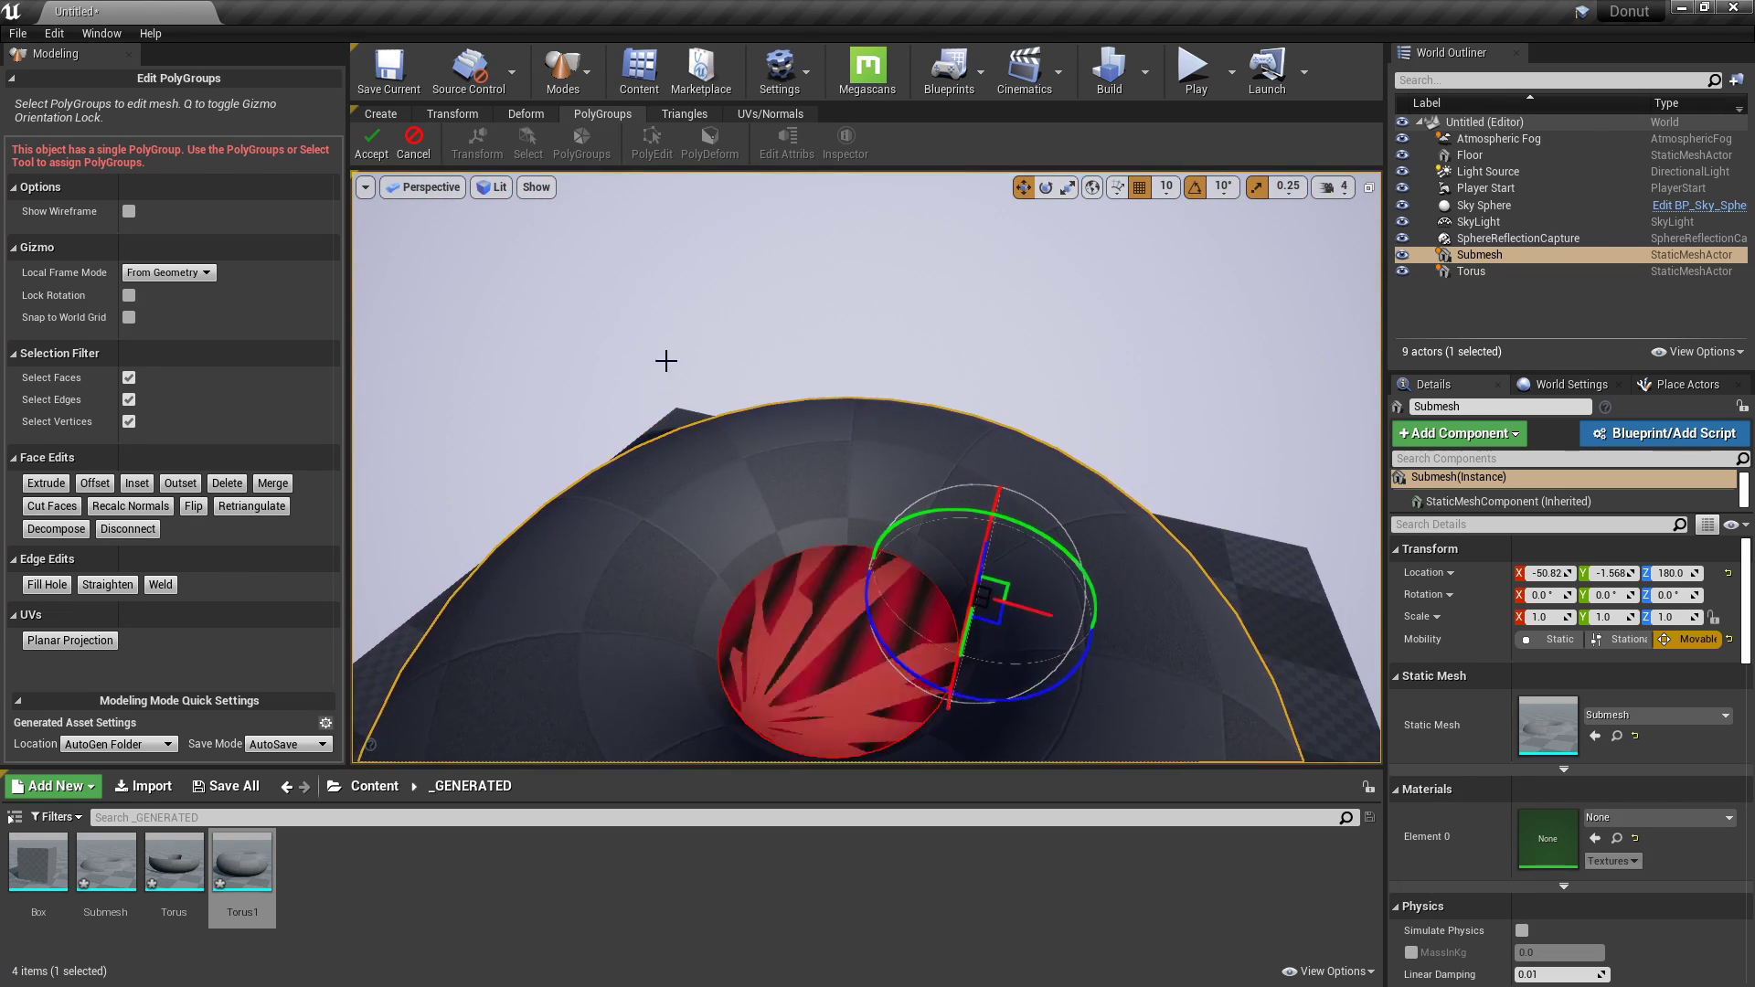
click(369, 143)
mouse_move(777, 366)
right_down()
mouse_move(777, 462)
mouse_move(764, 352)
right_up()
right_drag(973, 475, 973, 578)
right_drag(941, 518, 942, 544)
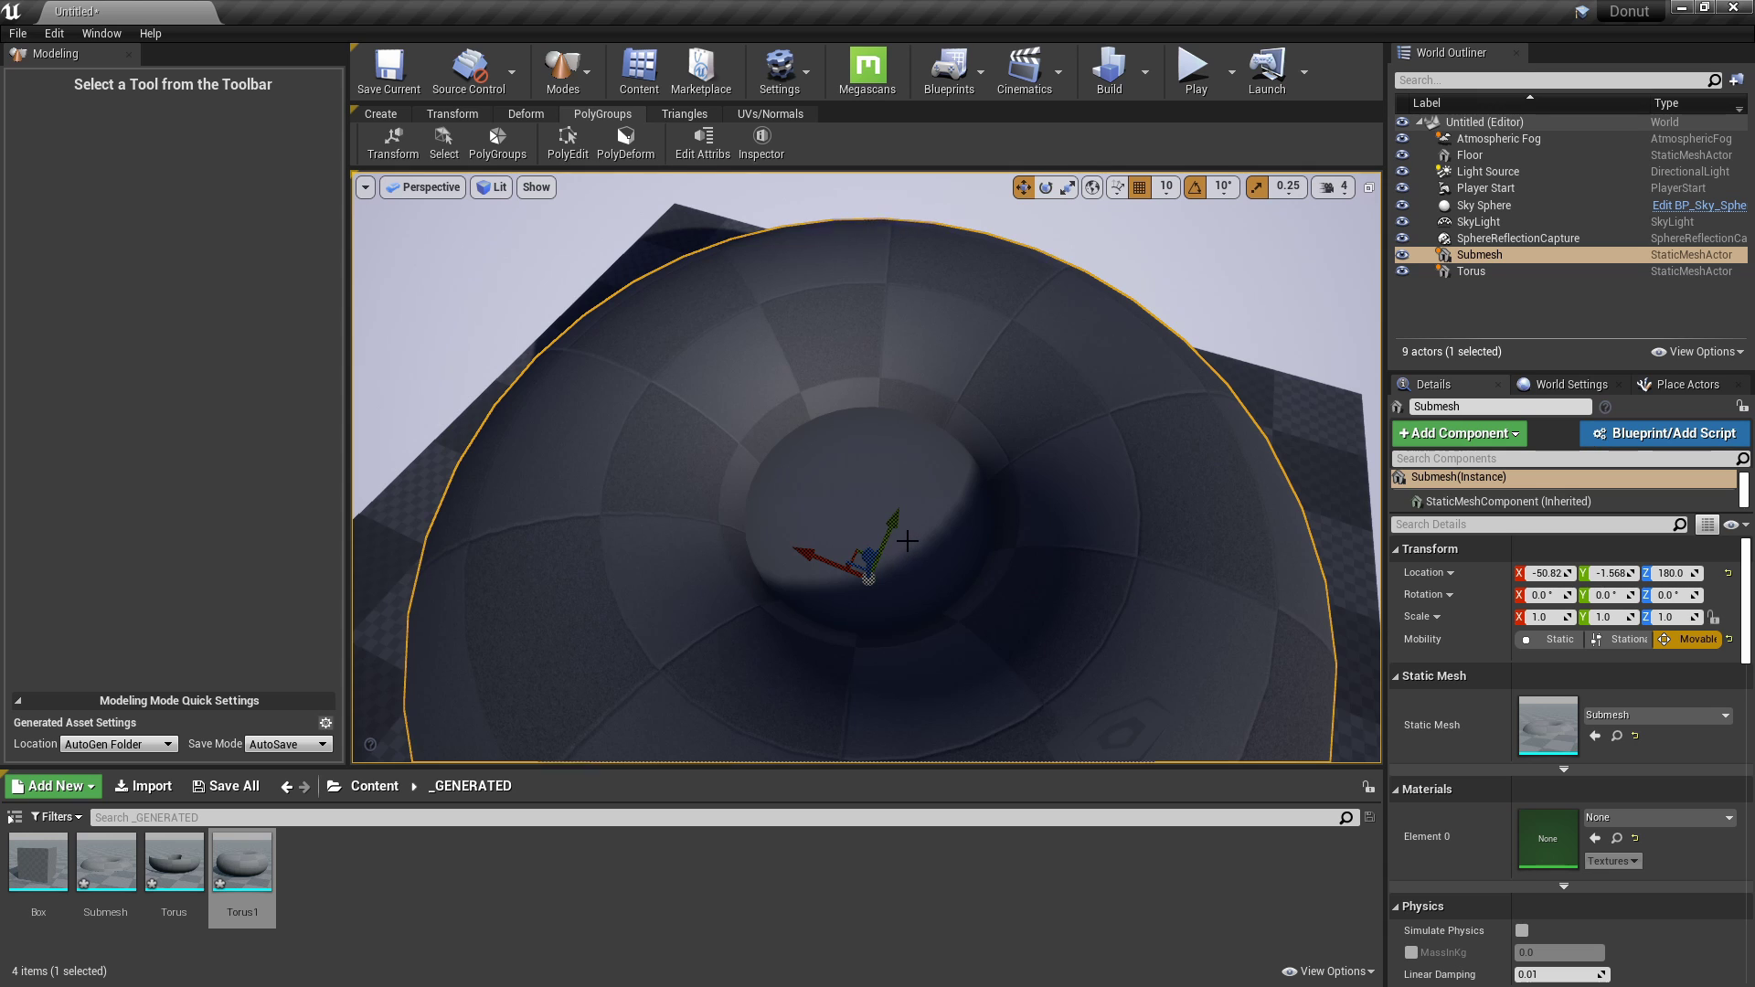
click(383, 114)
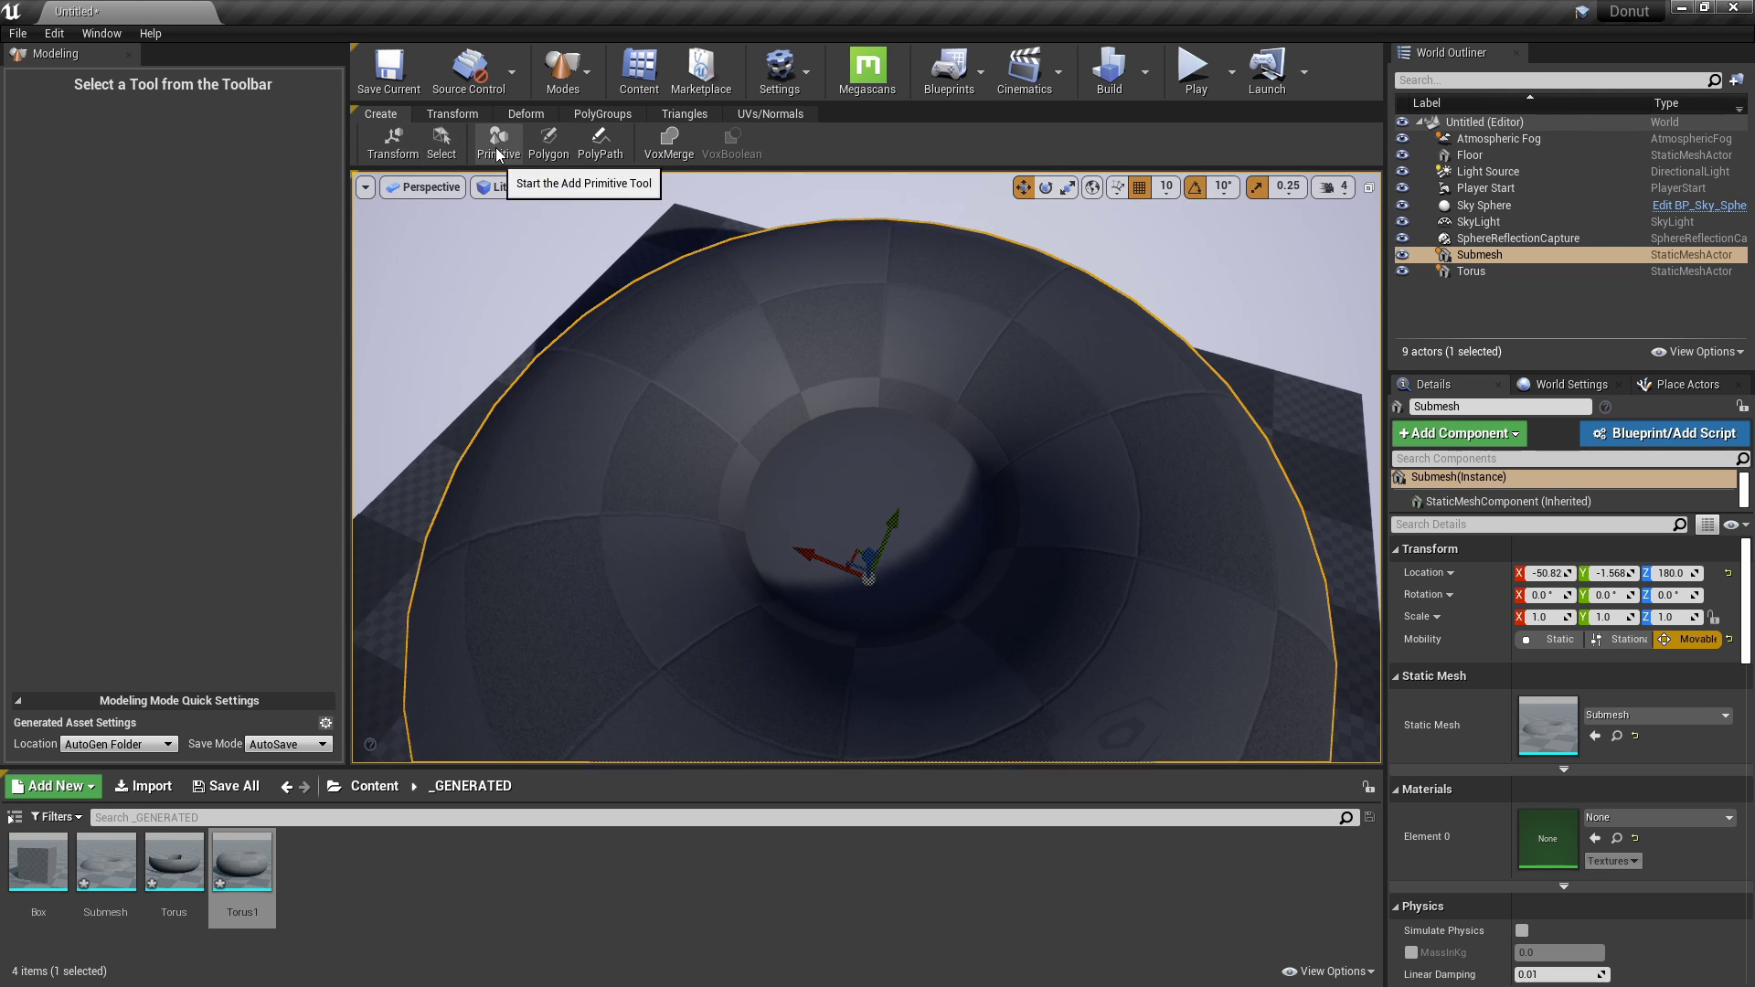
right_drag(759, 439, 814, 207)
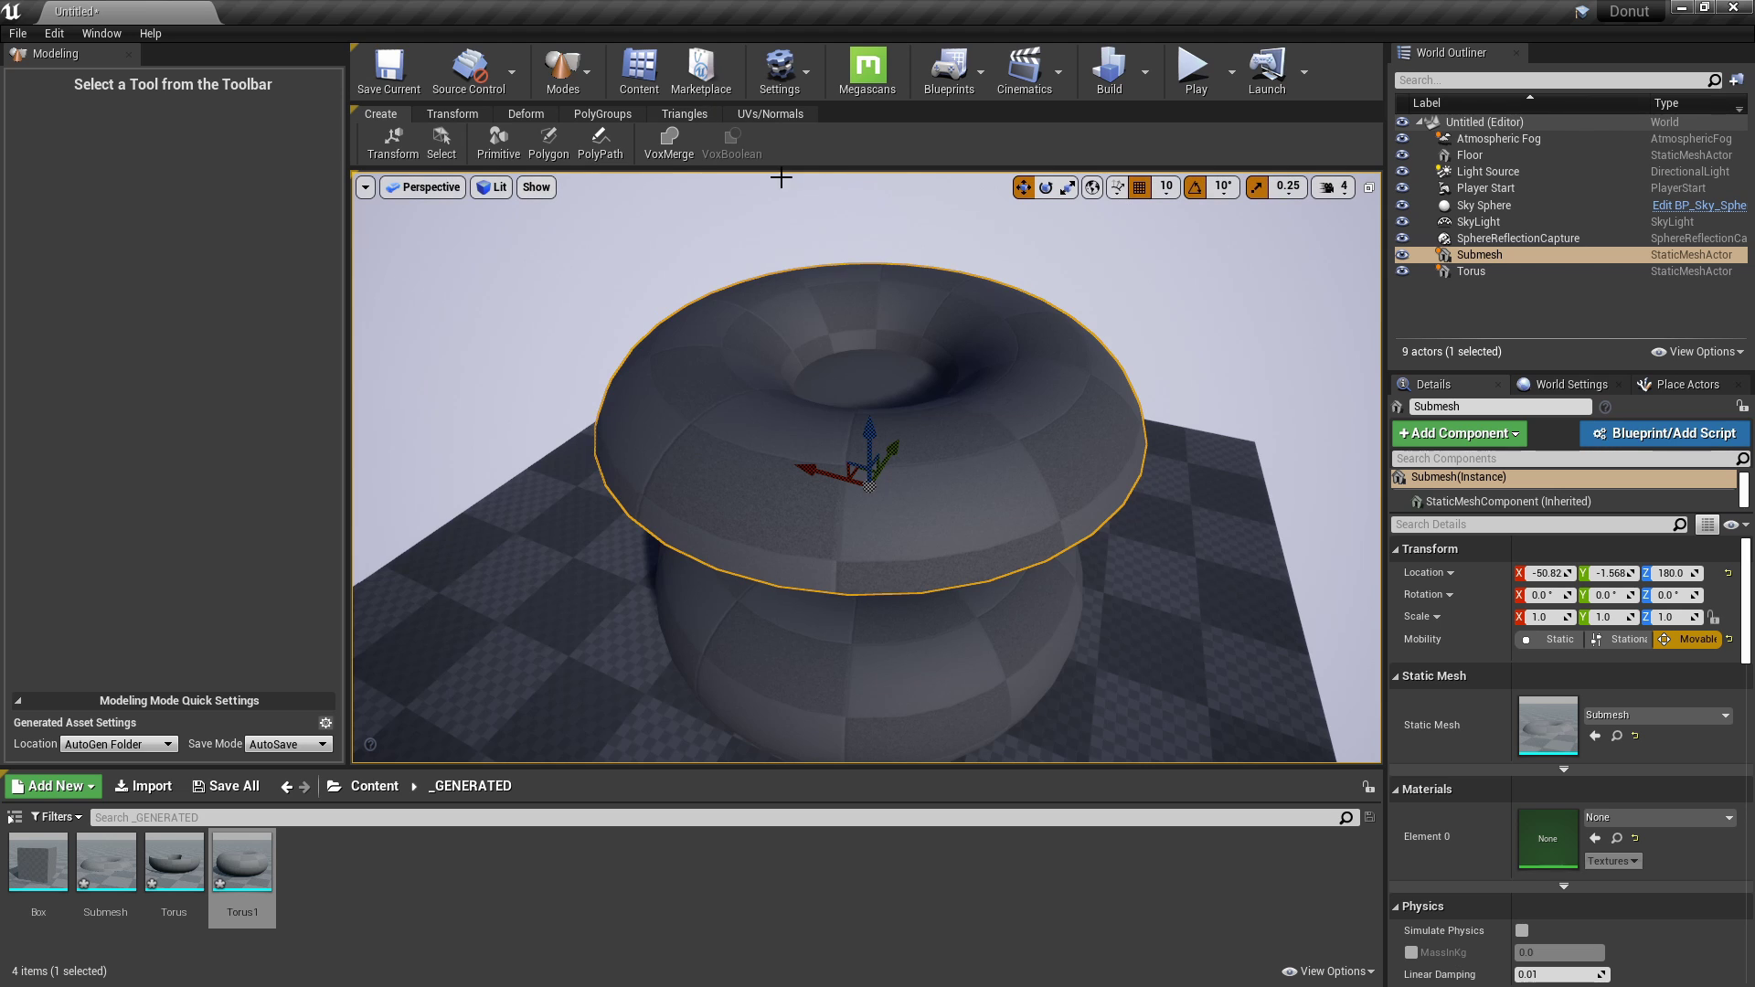
right_drag(893, 394, 883, 515)
Start a circular cut-through PolyCut on the Submesh over its centre hole, with 32 subdivisions.
click(527, 113)
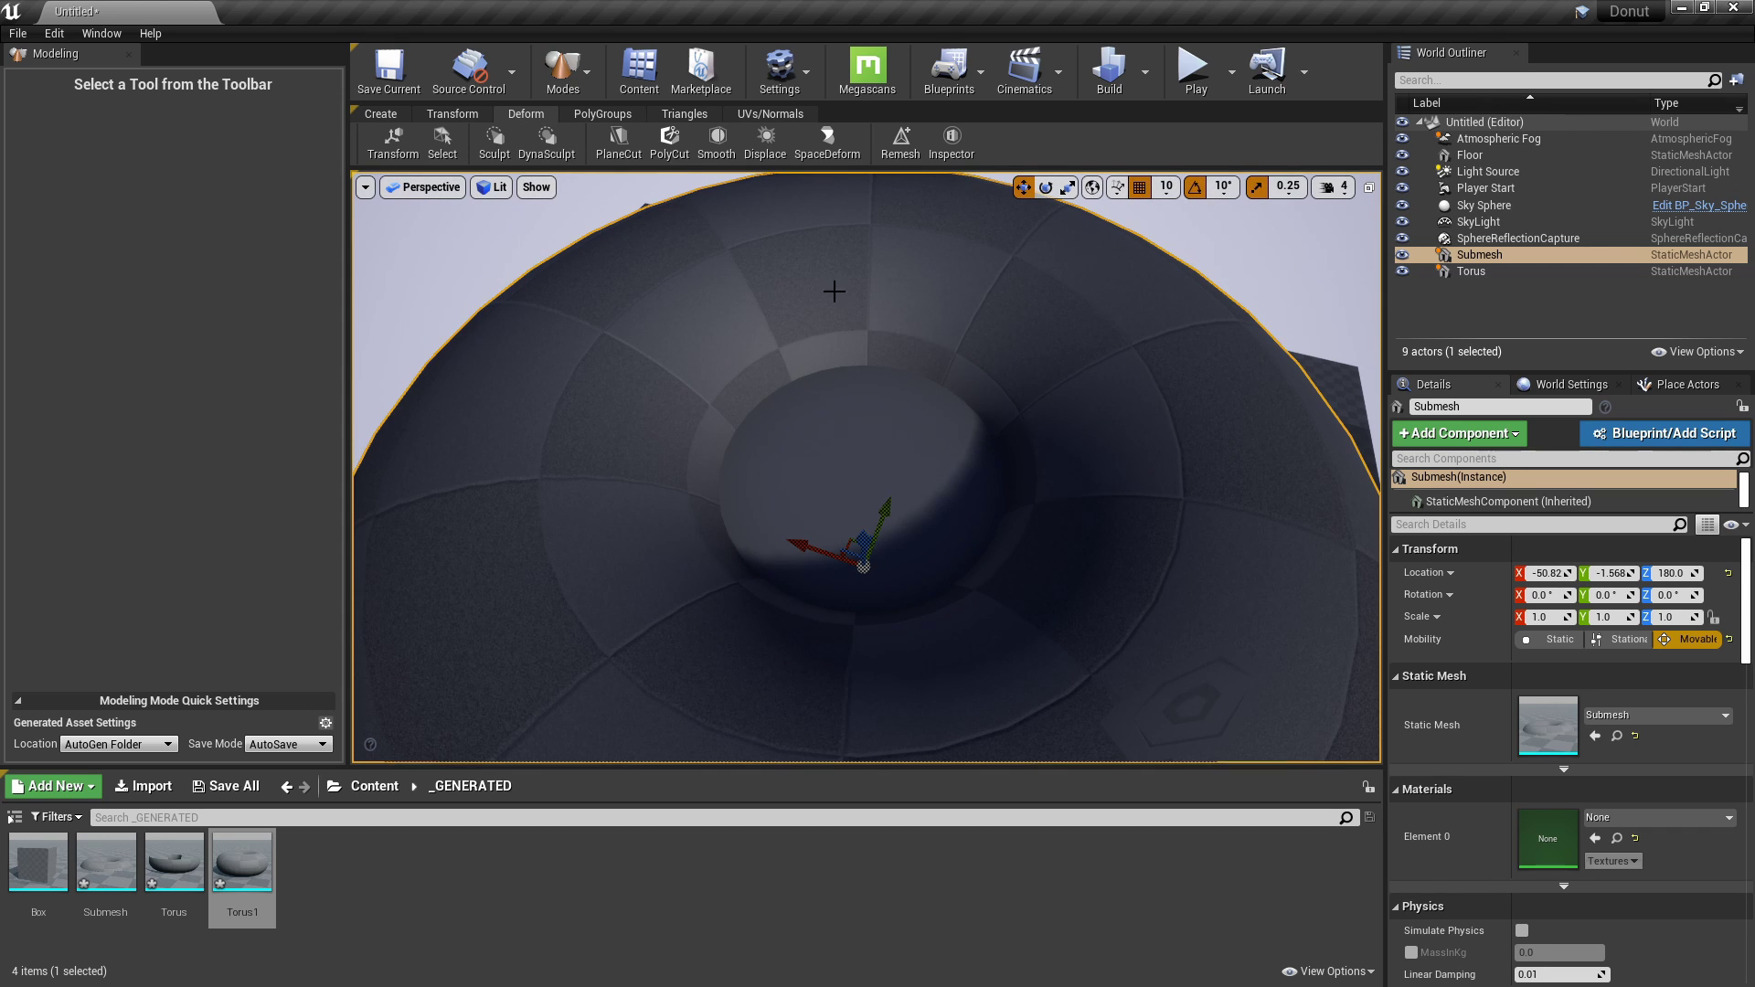
click(672, 152)
mouse_move(914, 322)
right_down()
mouse_move(915, 283)
mouse_move(915, 374)
mouse_move(914, 274)
mouse_move(914, 347)
mouse_move(895, 329)
right_up()
key(w)
key(s)
key(s)
key(w)
key(w)
key(s)
key(w)
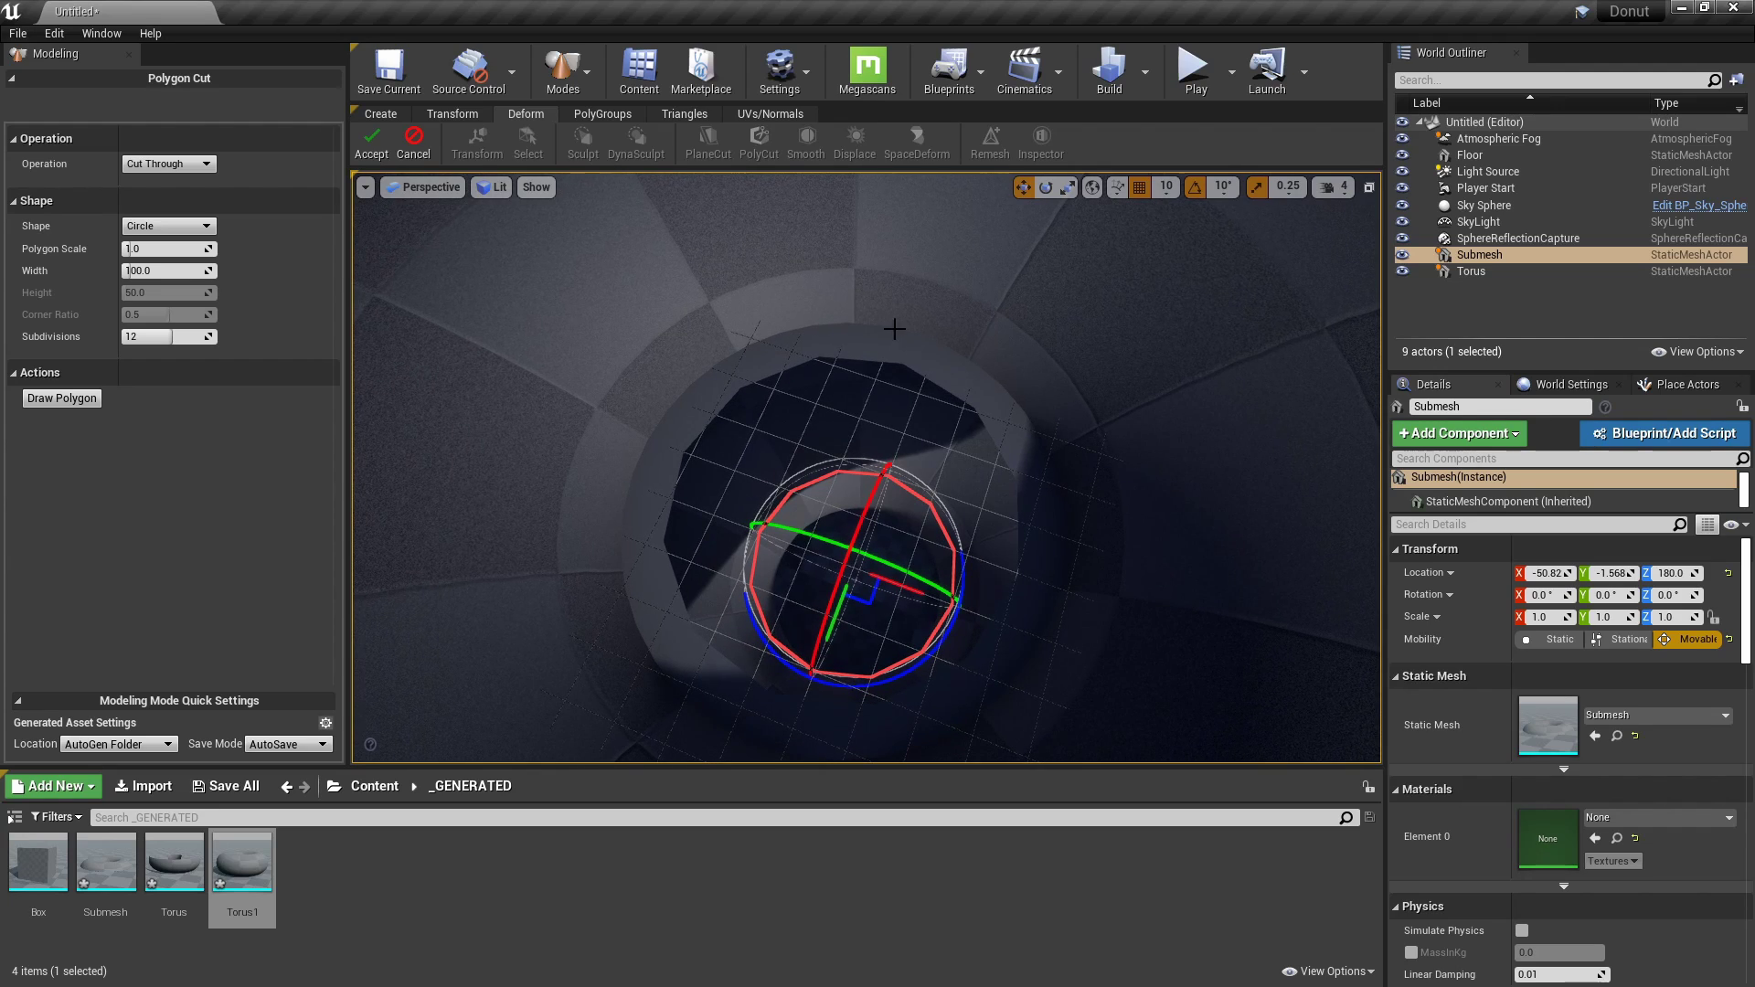
click(197, 342)
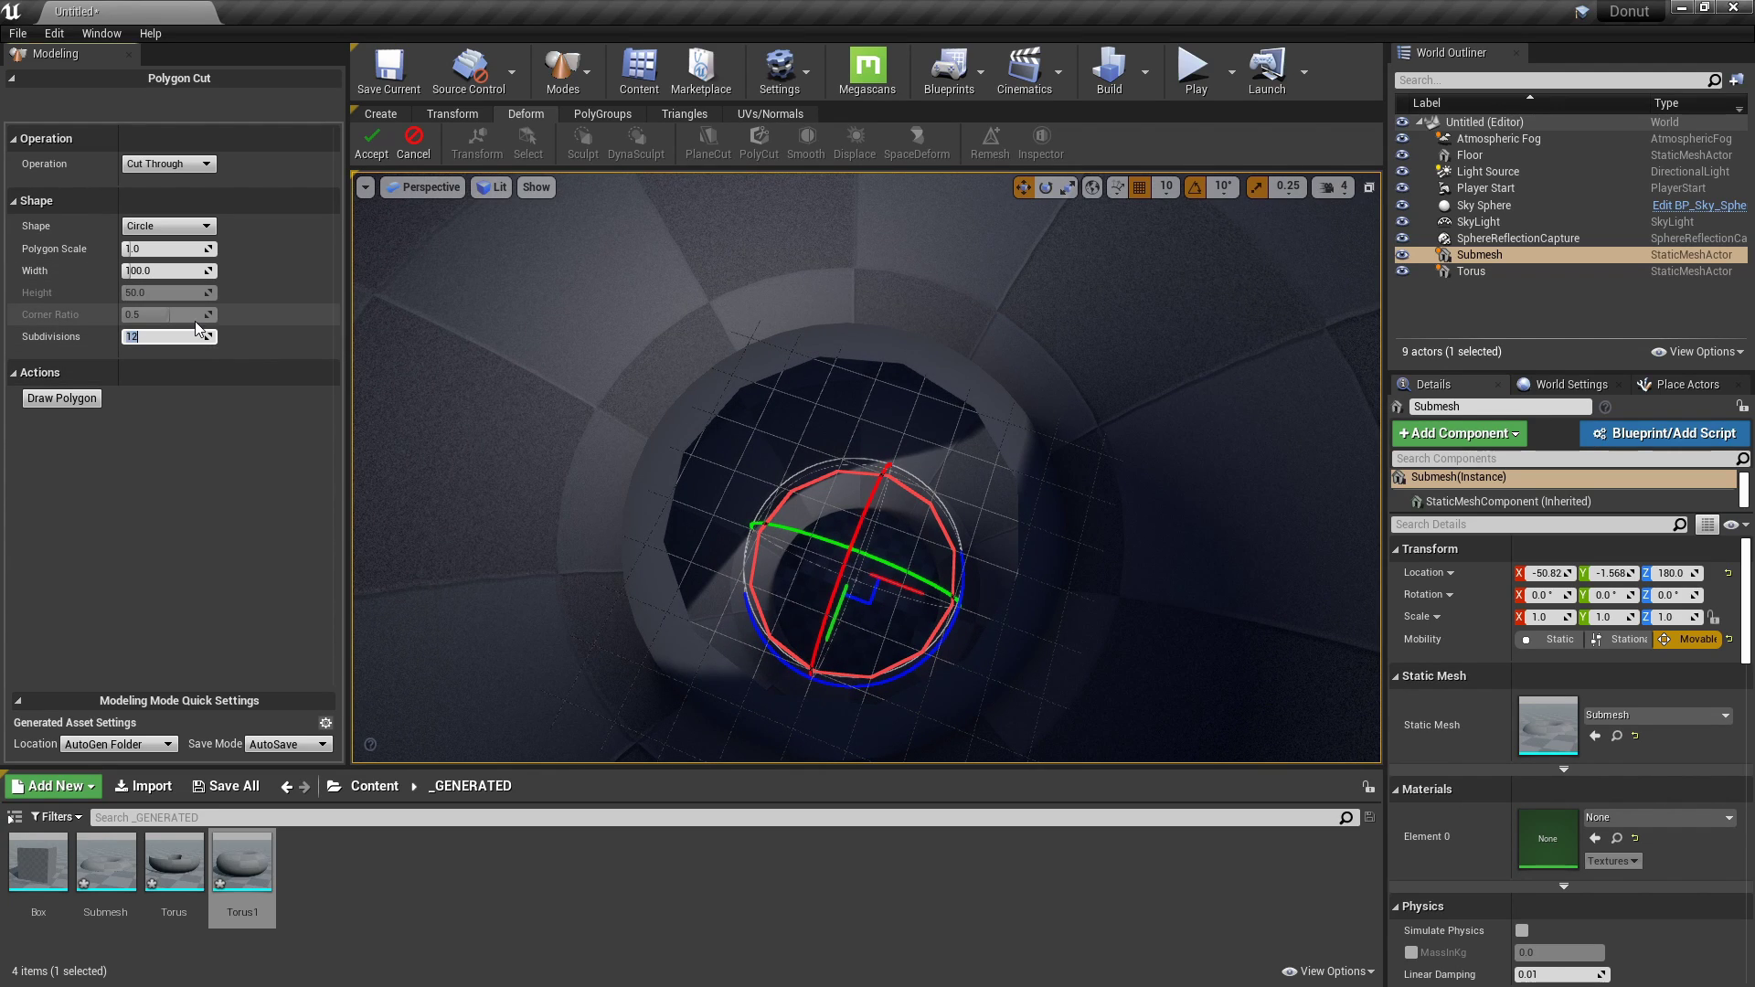
text(32)
key(Return)
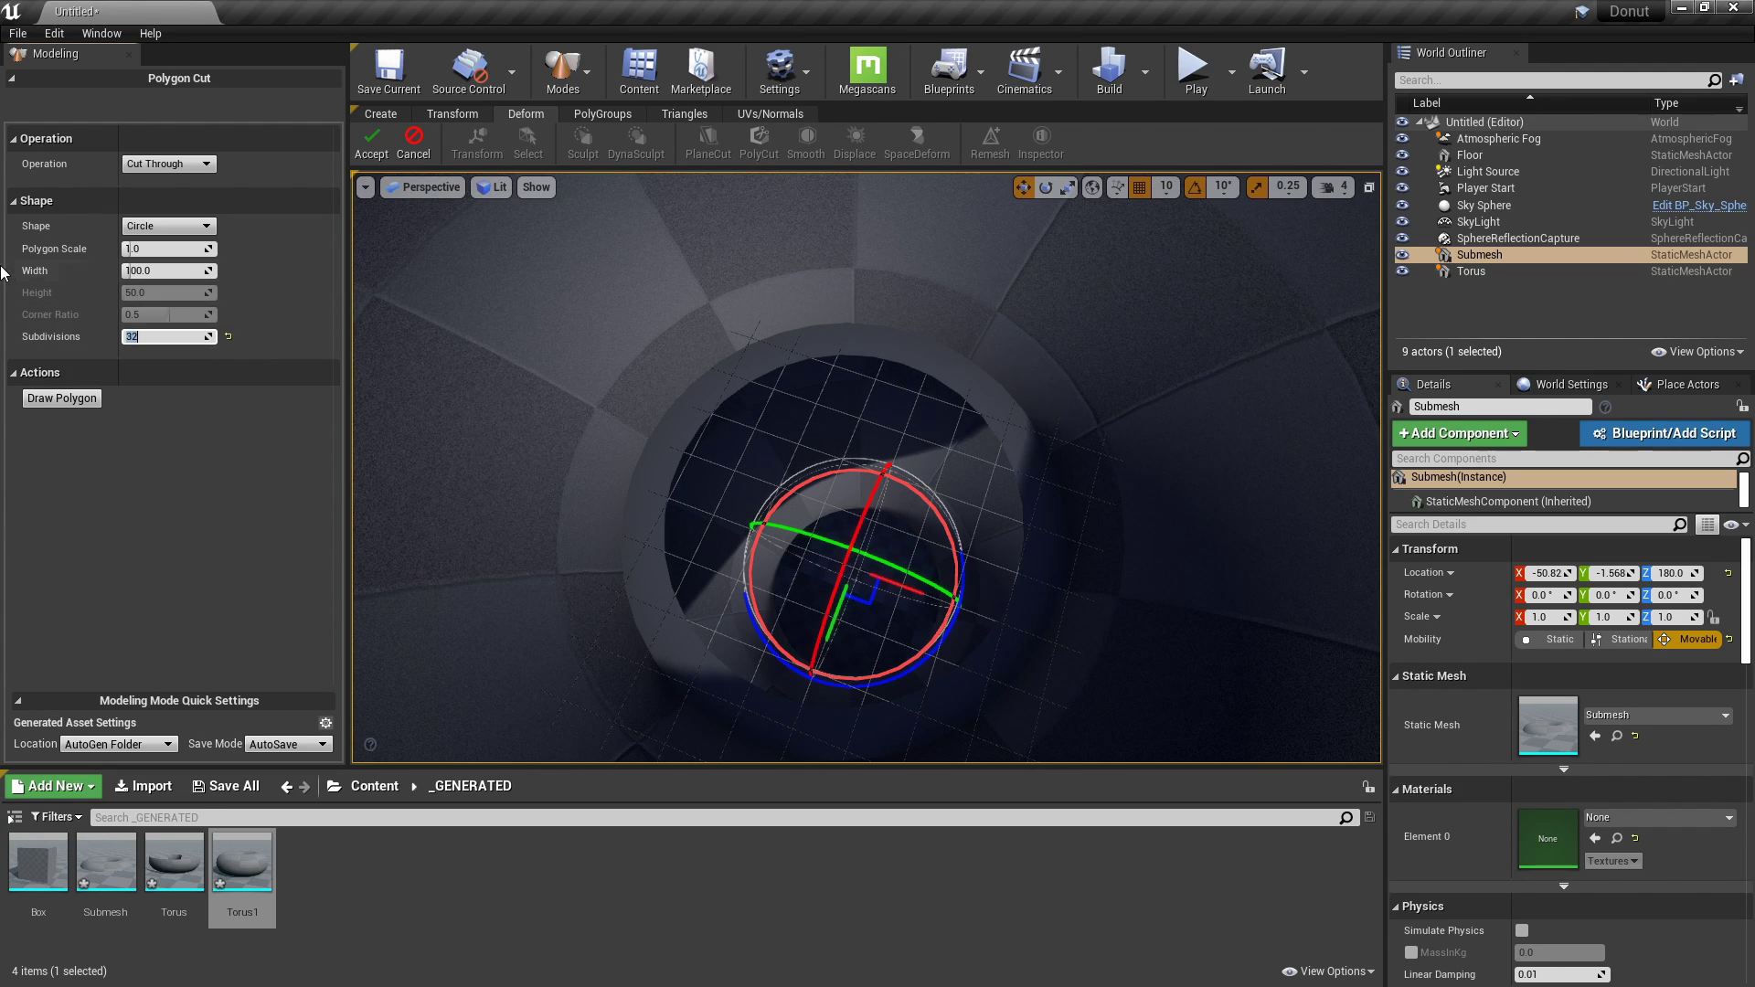
Enlarge the cutting circle to a polygon scale of about 1.29 and accept the cut through the Submesh's centre.
drag(128, 249, 129, 249)
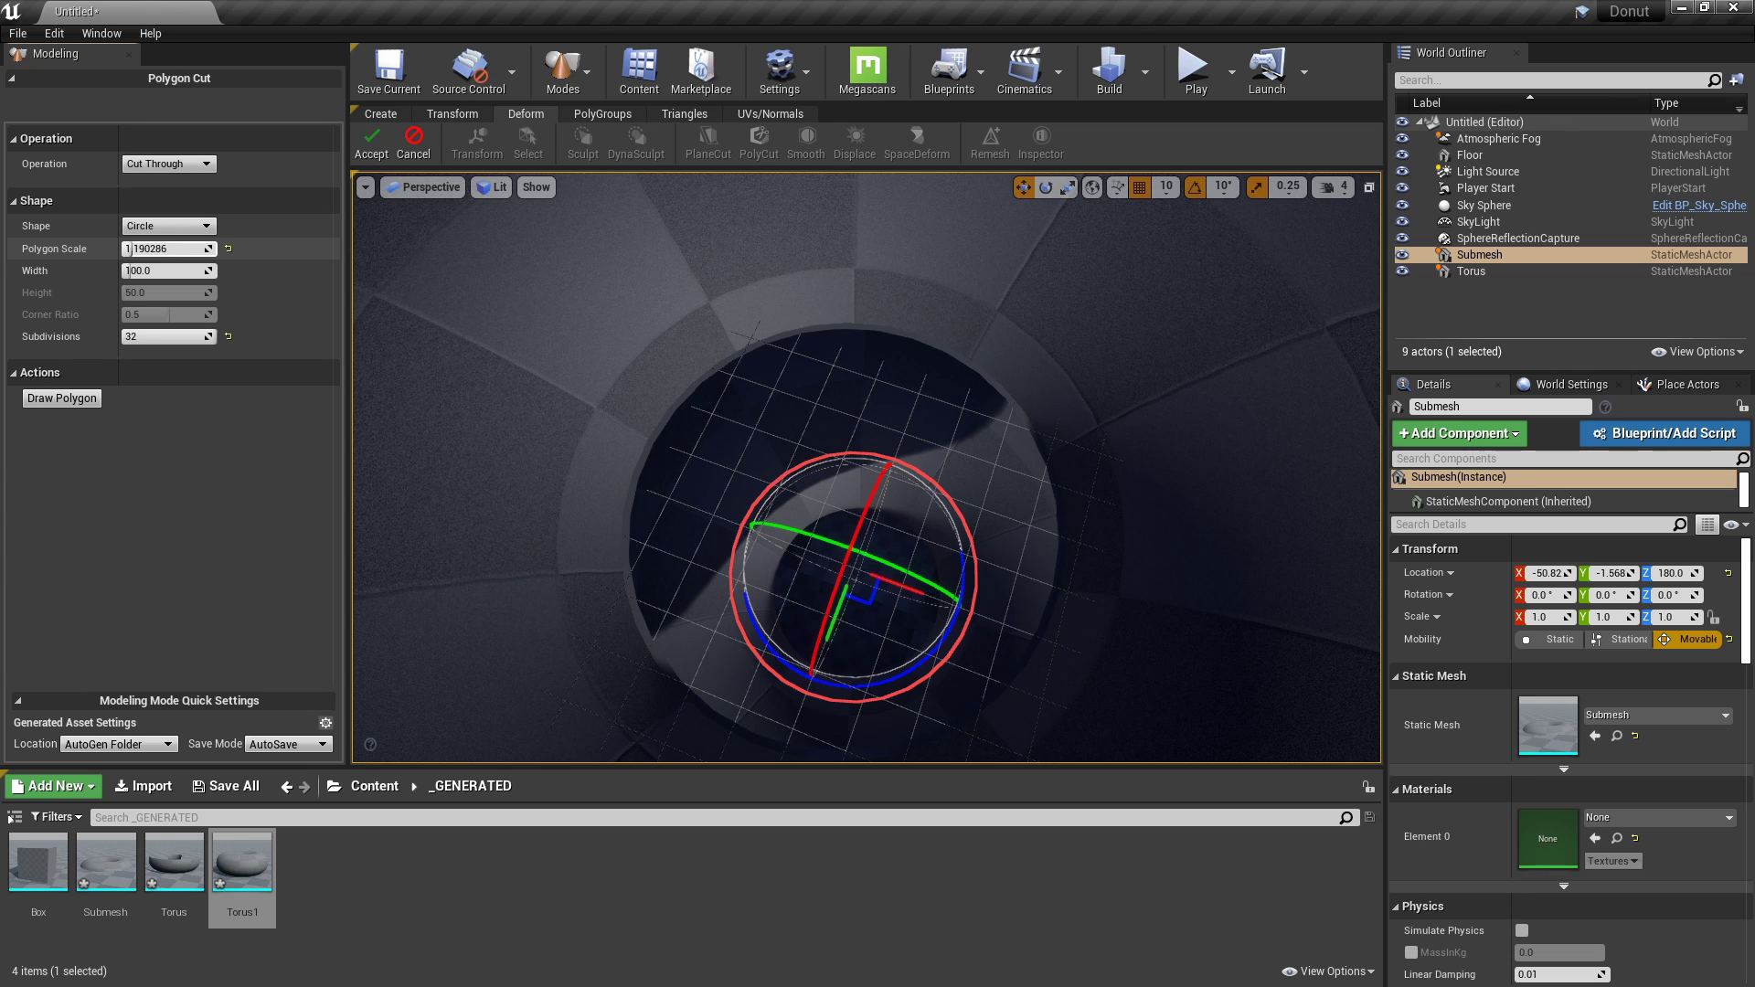
drag(128, 249, 129, 249)
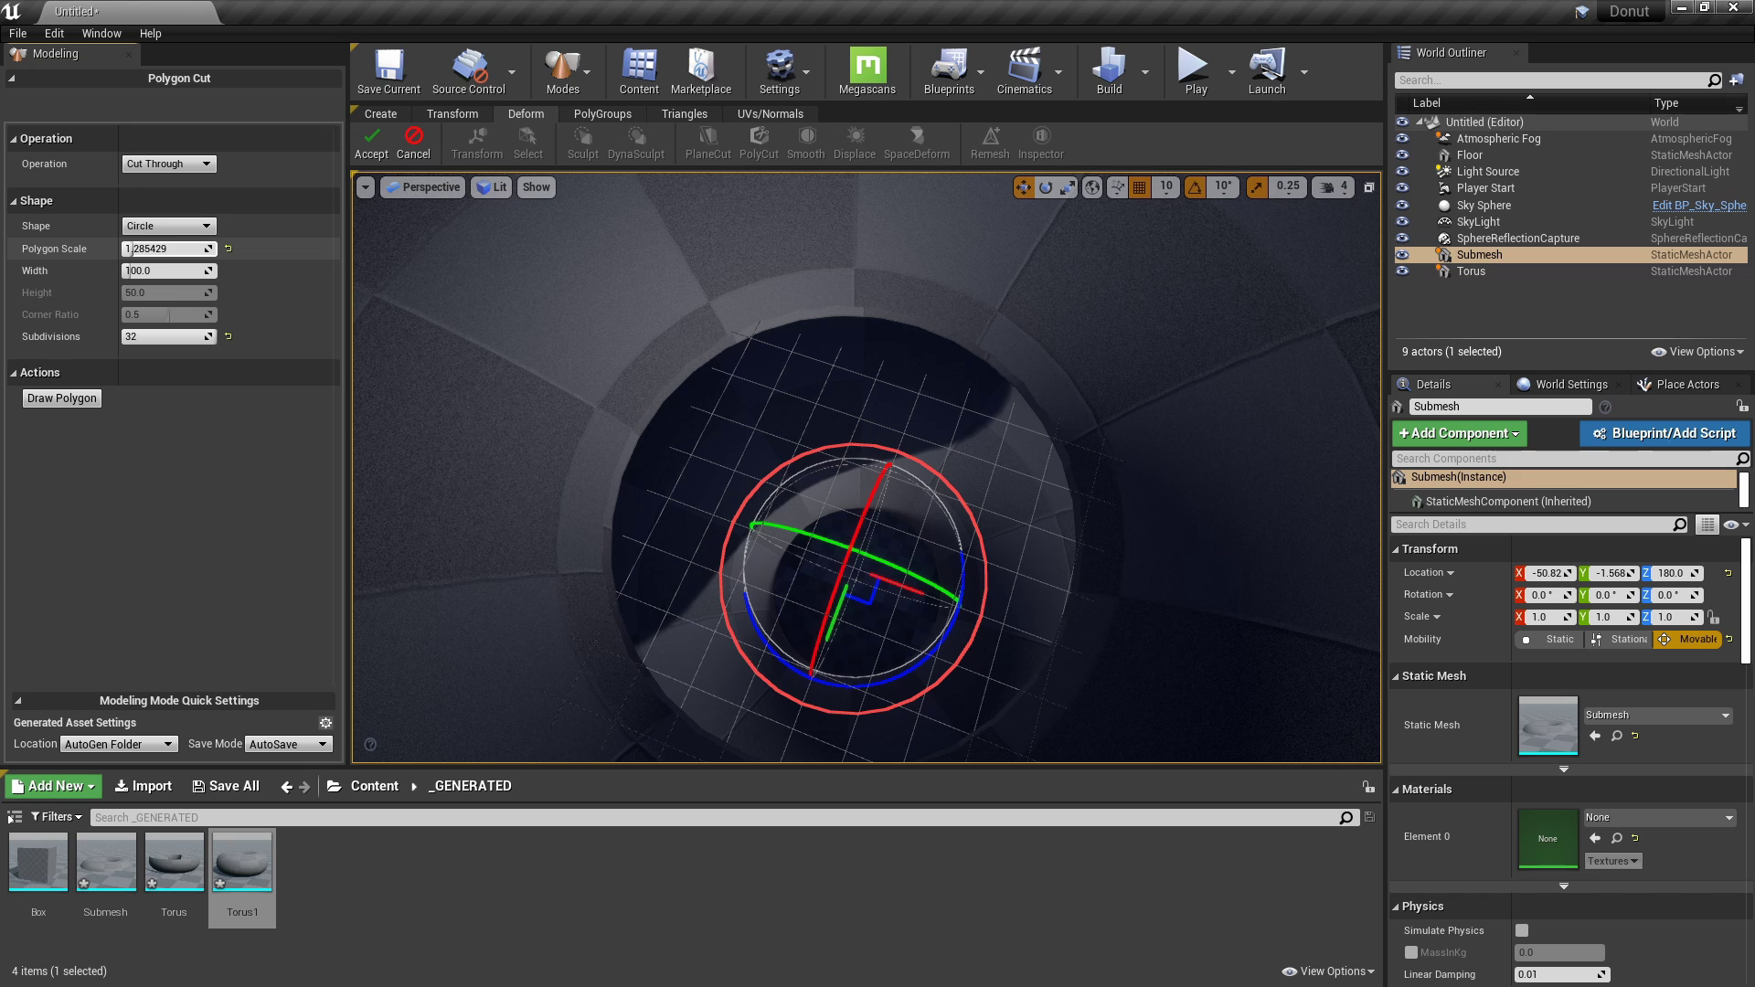
mouse_move(1036, 441)
right_down()
mouse_move(1029, 347)
mouse_move(1033, 466)
mouse_move(1032, 402)
mouse_move(1032, 443)
mouse_move(1001, 450)
mouse_move(1033, 443)
mouse_move(1033, 461)
right_up()
click(375, 147)
right_drag(898, 542, 898, 542)
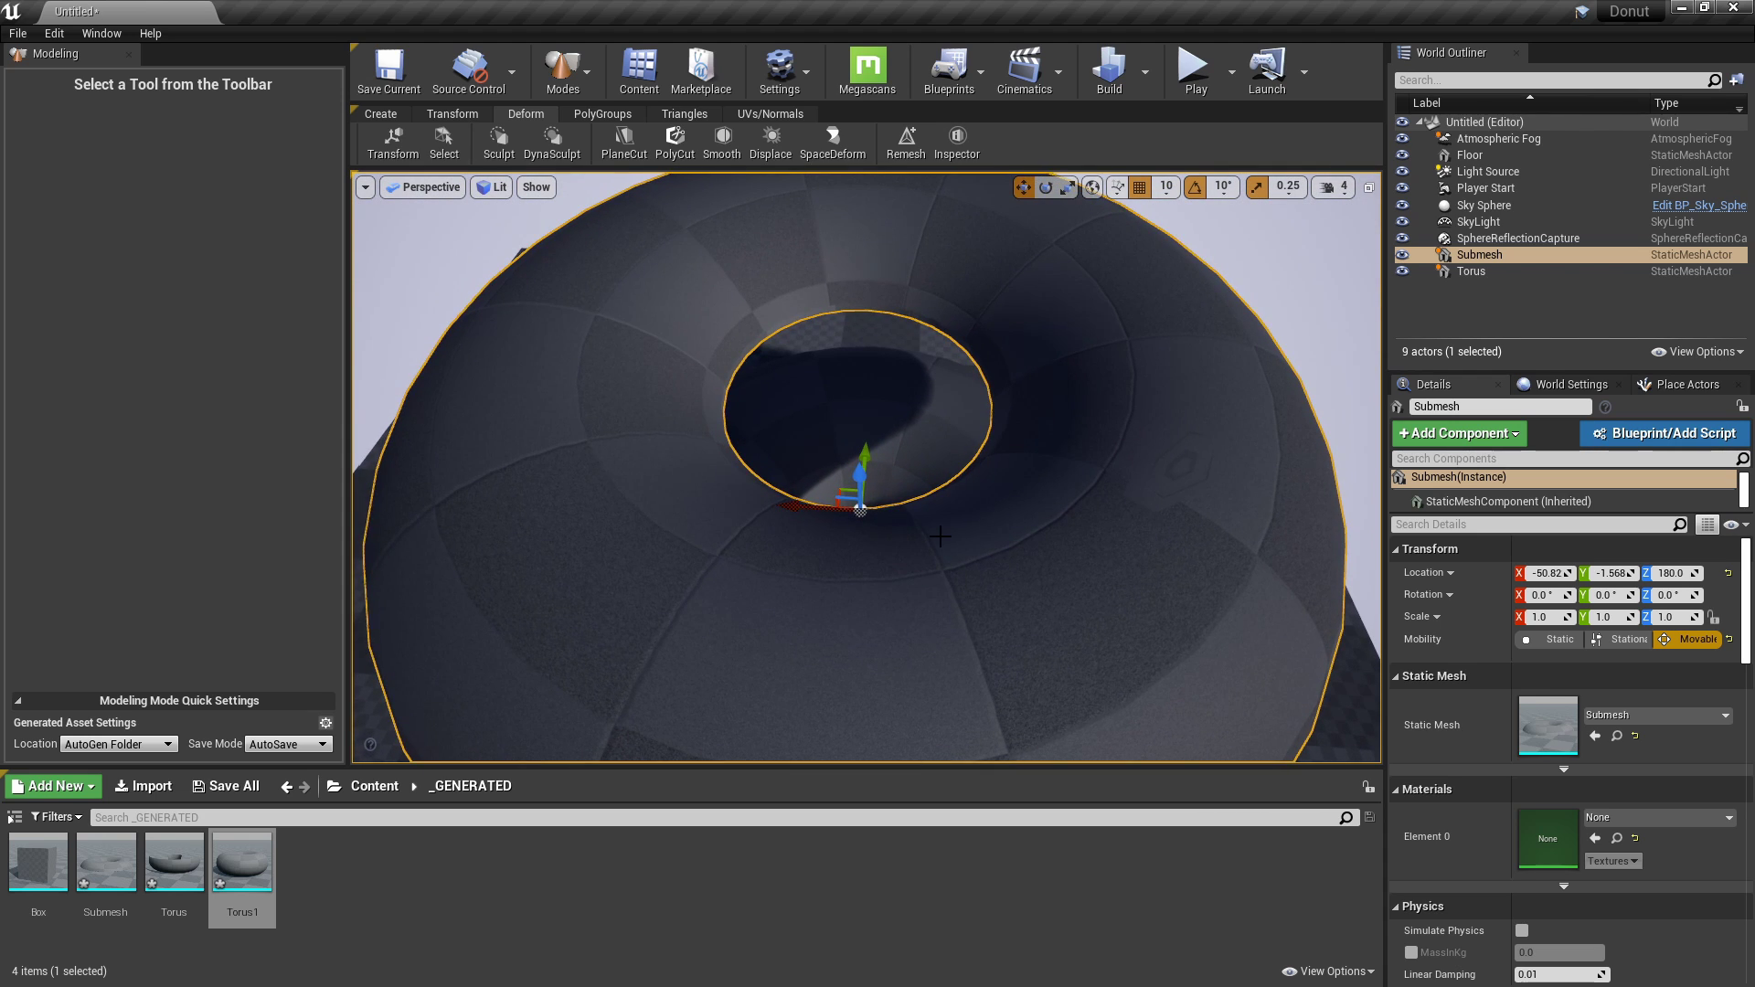
Return to Select mode and save all content, replacing the existing Map level.
click(562, 69)
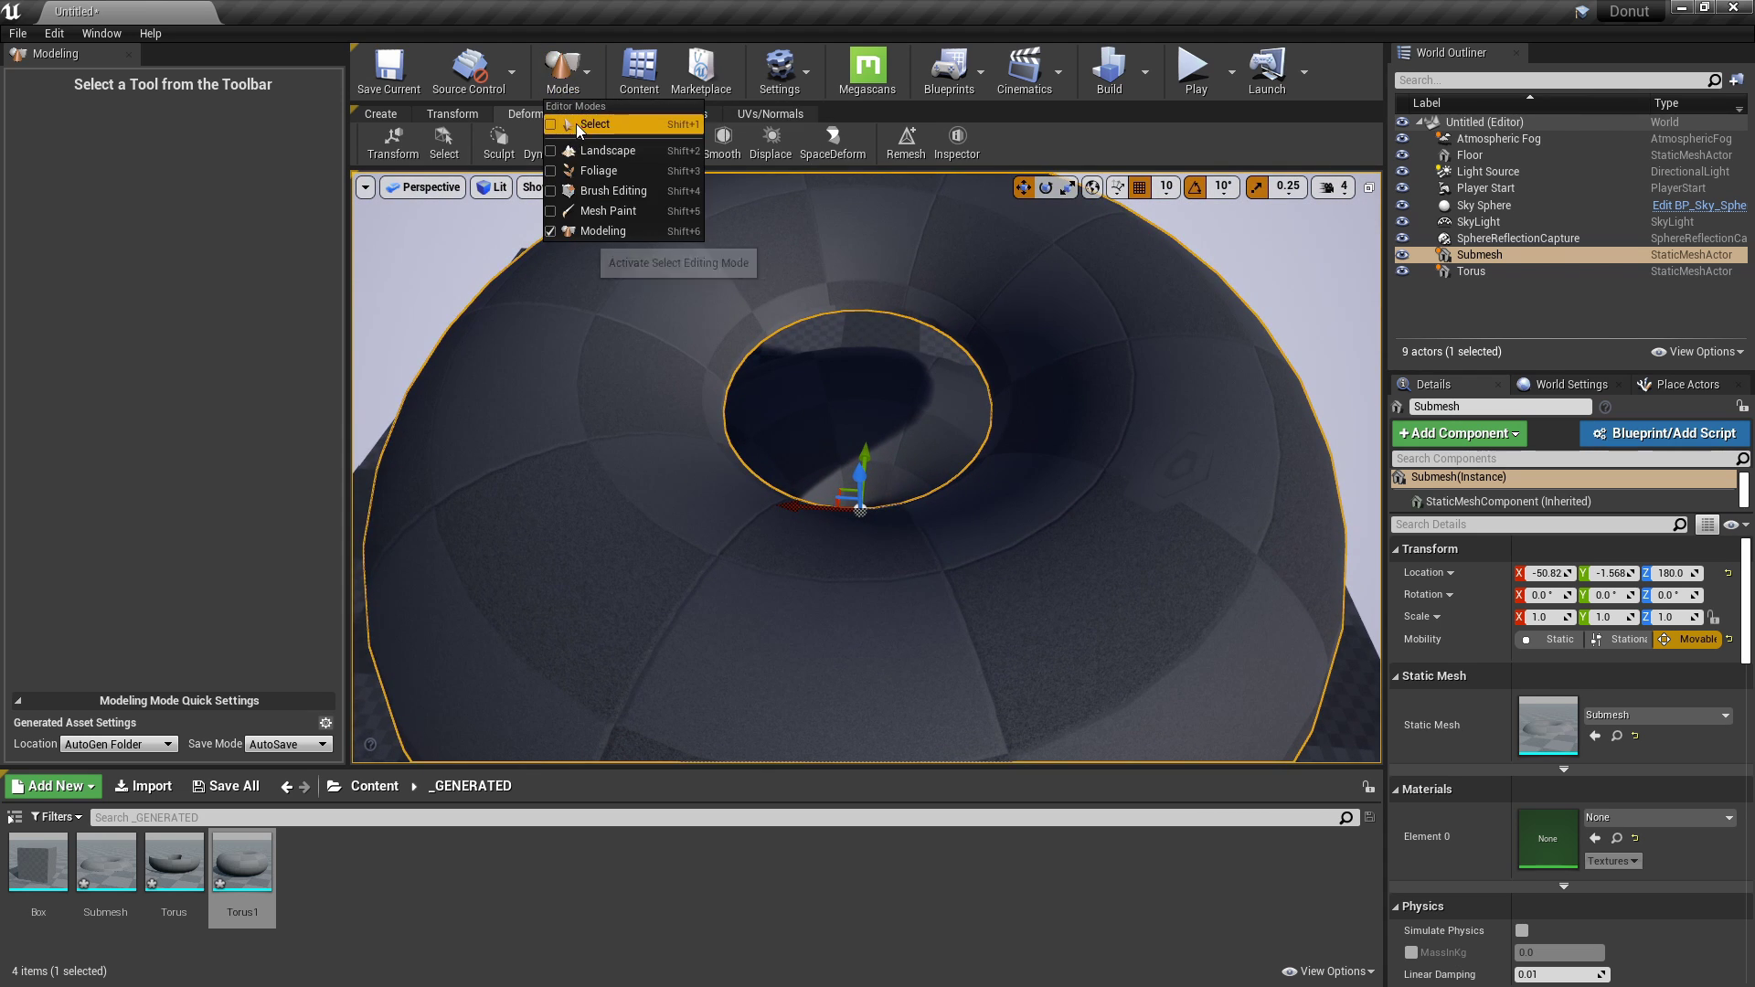
click(589, 122)
click(231, 786)
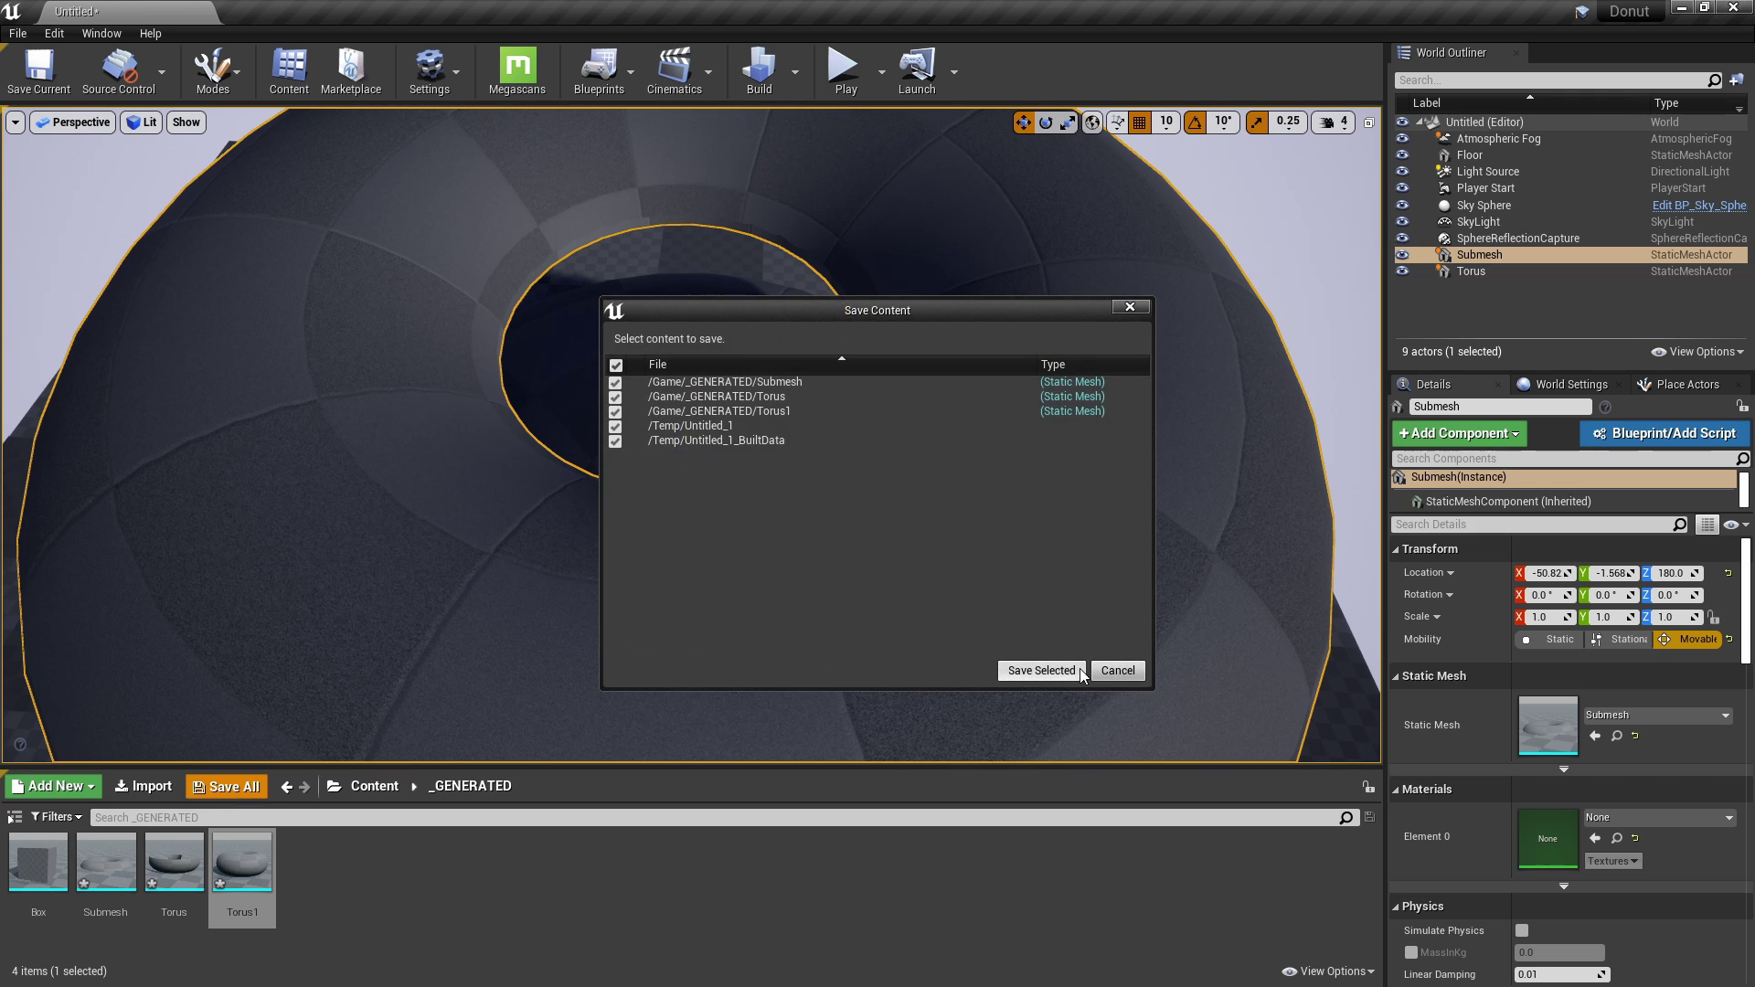
click(1042, 670)
double_click(704, 267)
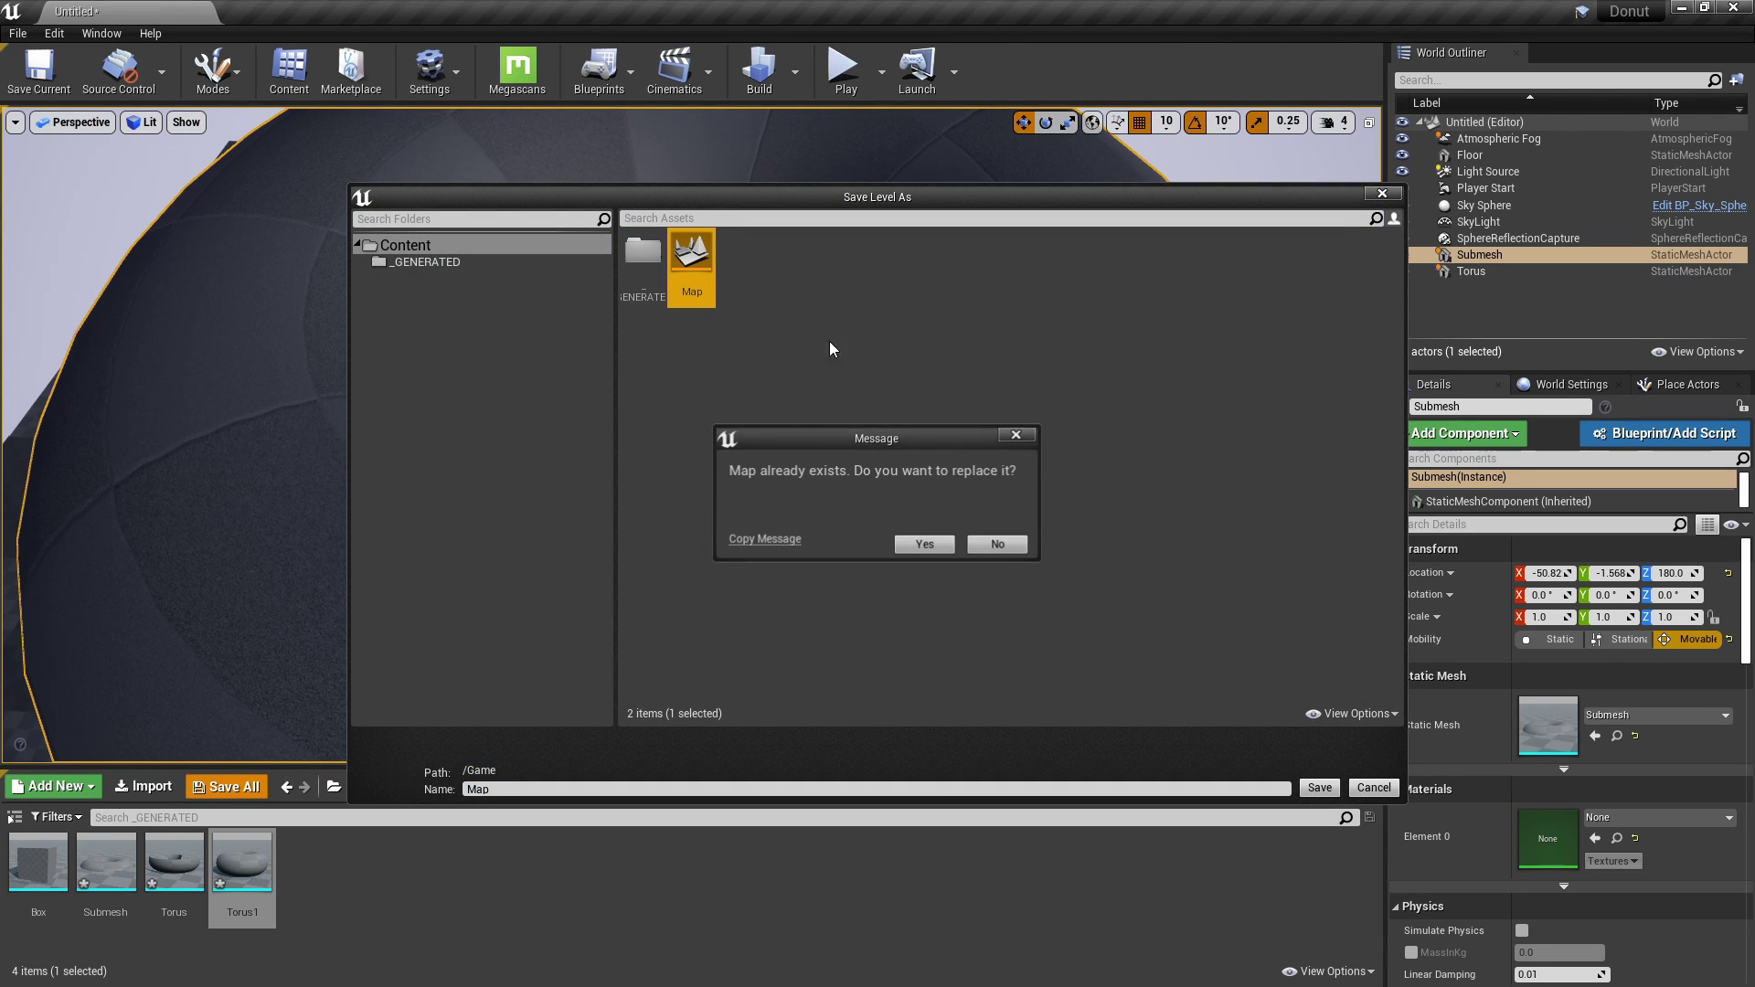
click(920, 545)
key(f)
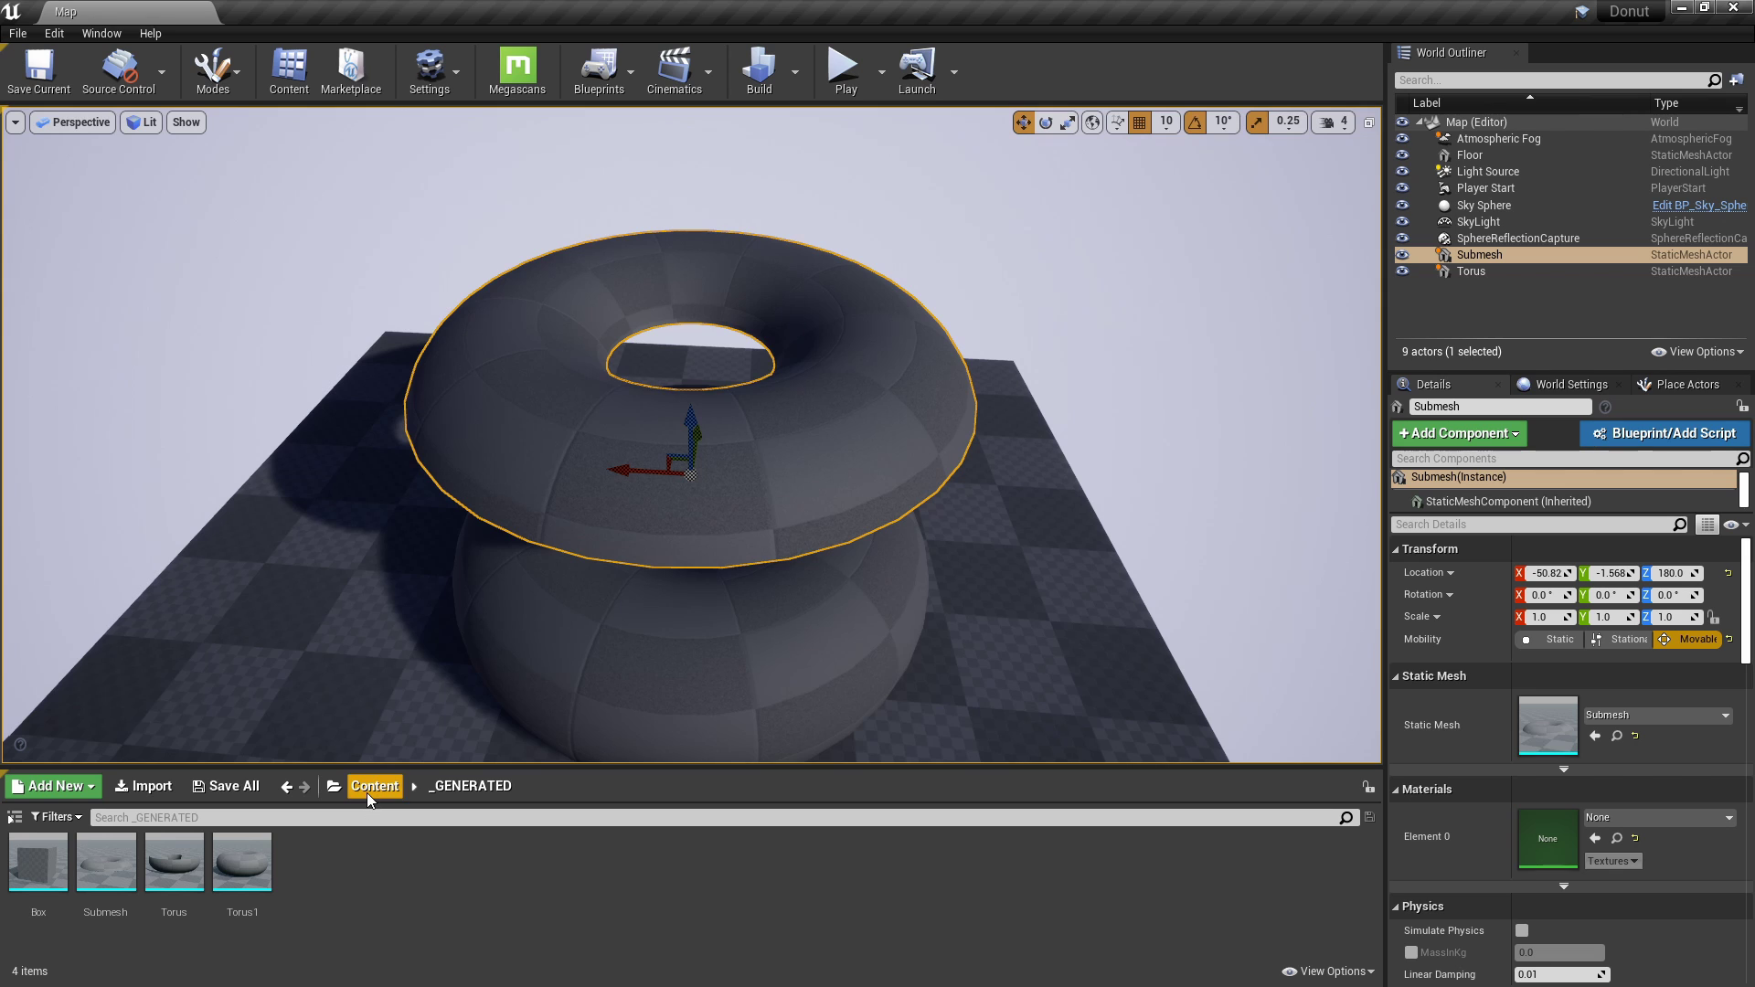
Create a new material named M_Frosting in the Content folder.
click(374, 786)
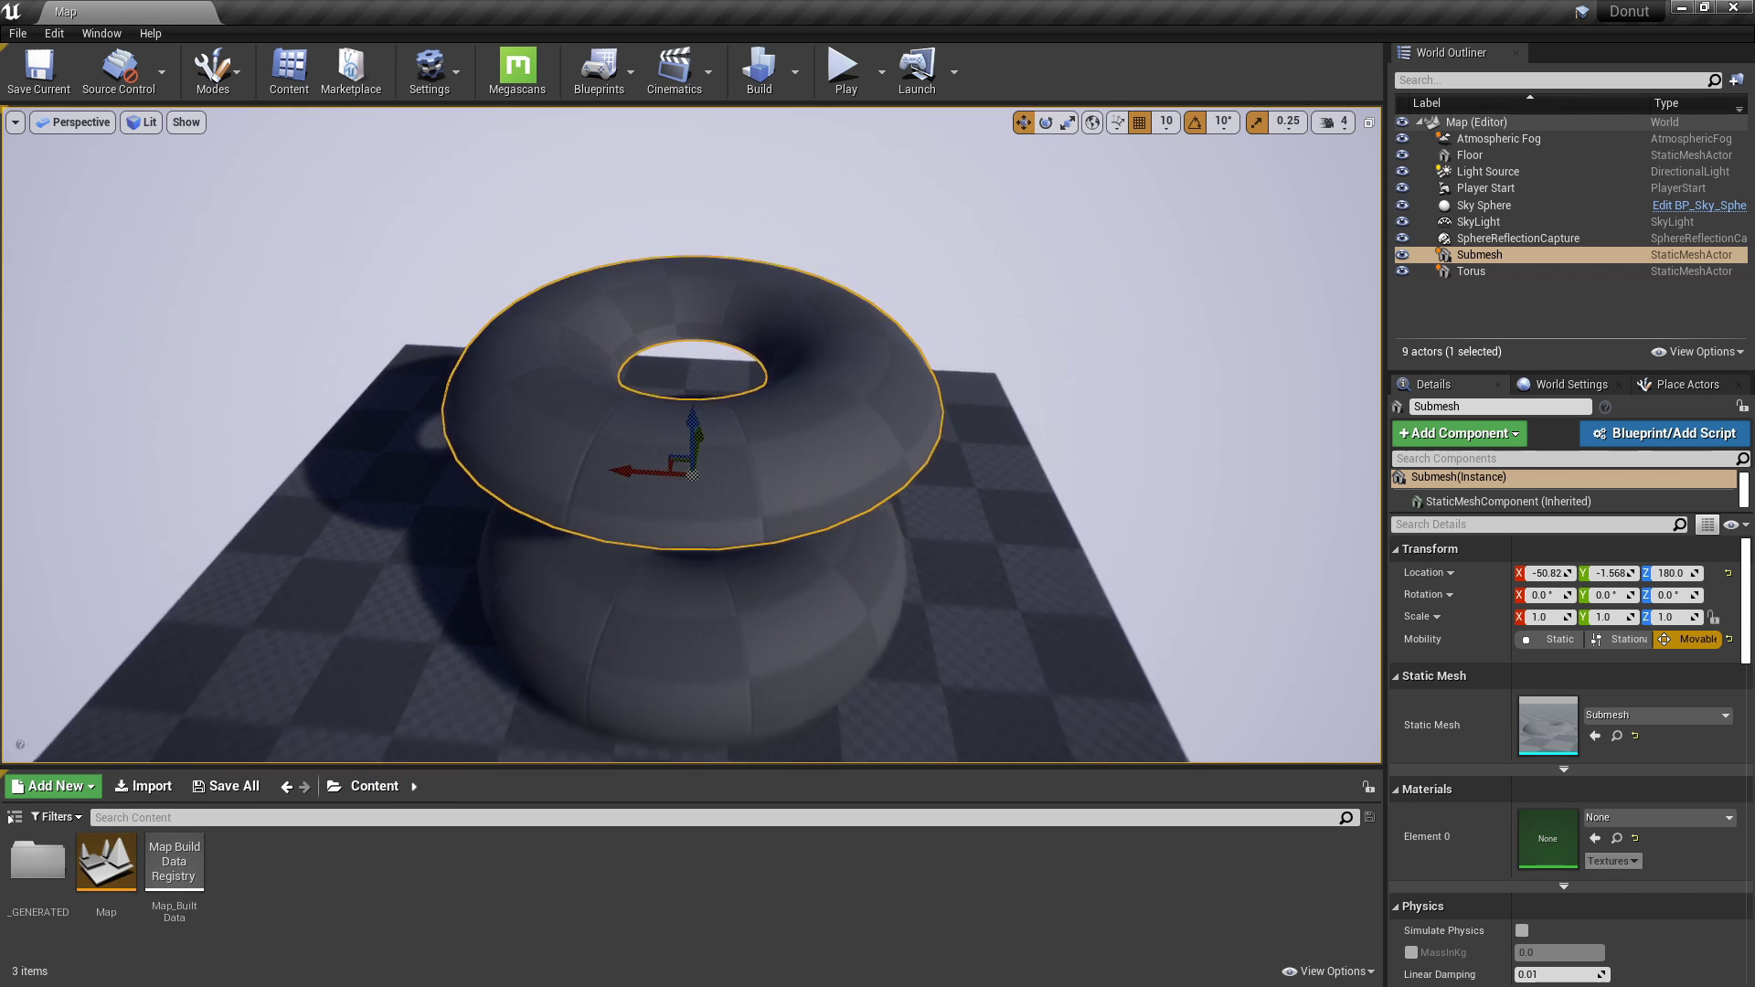
drag(811, 538, 811, 572)
right_drag(811, 538, 811, 526)
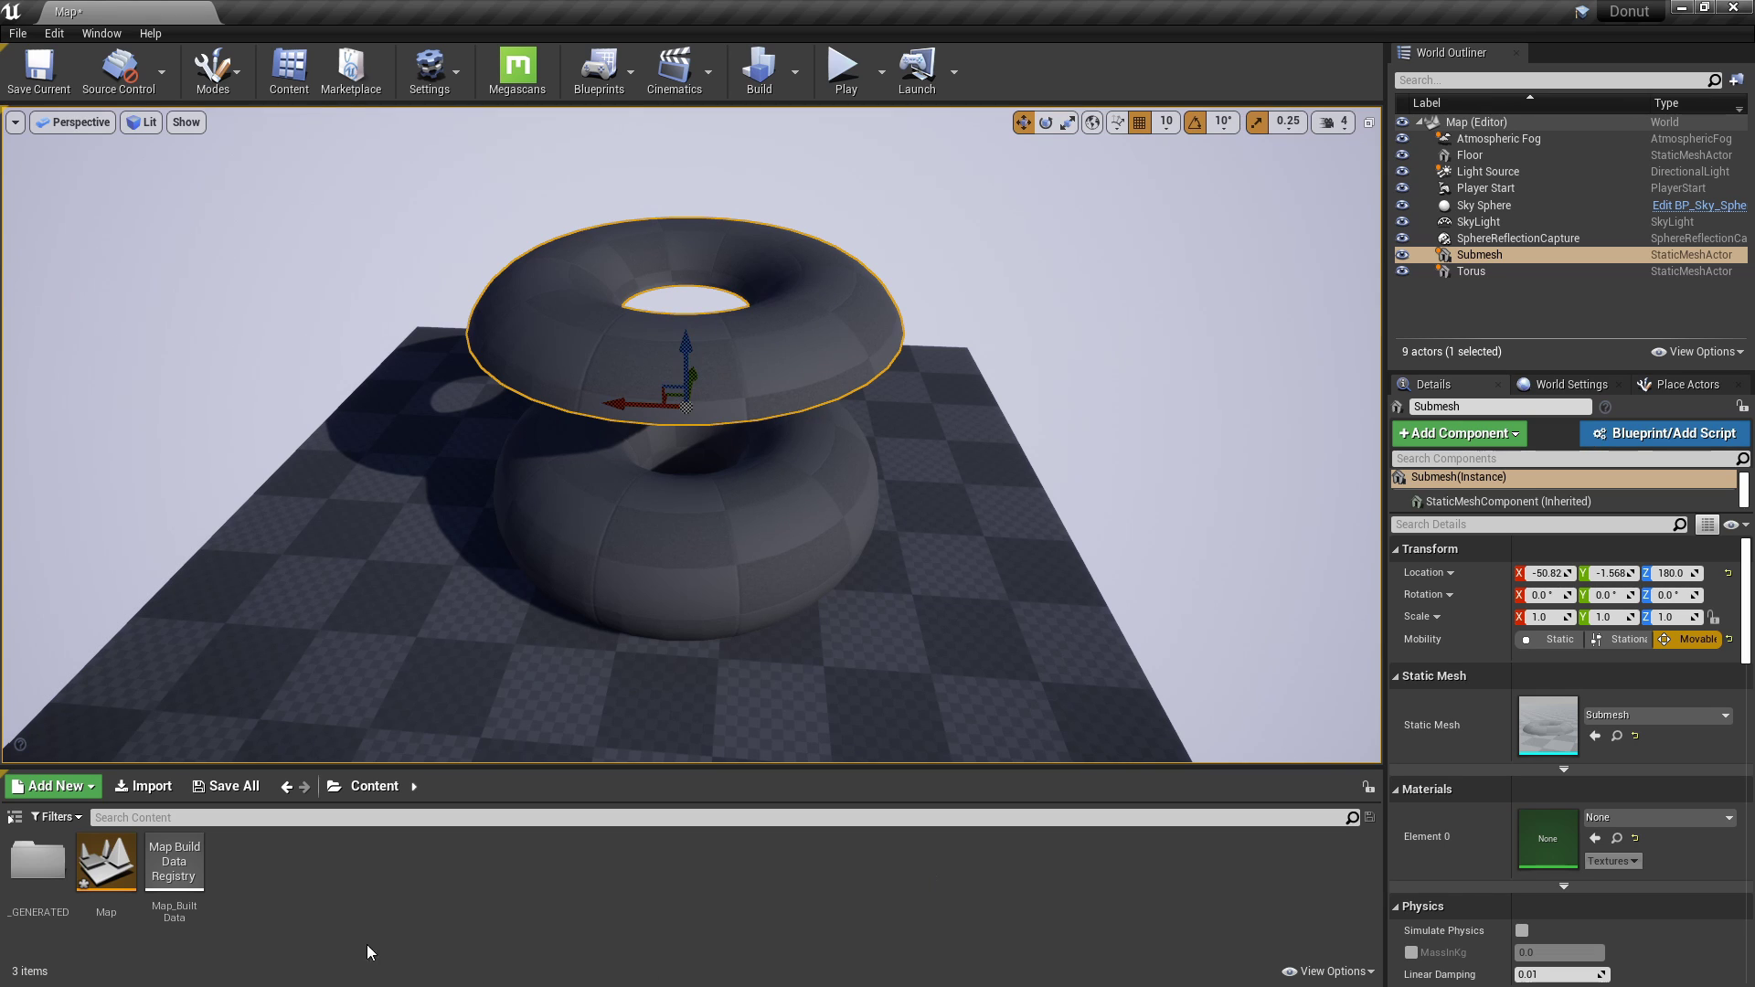
right_click(326, 891)
click(386, 539)
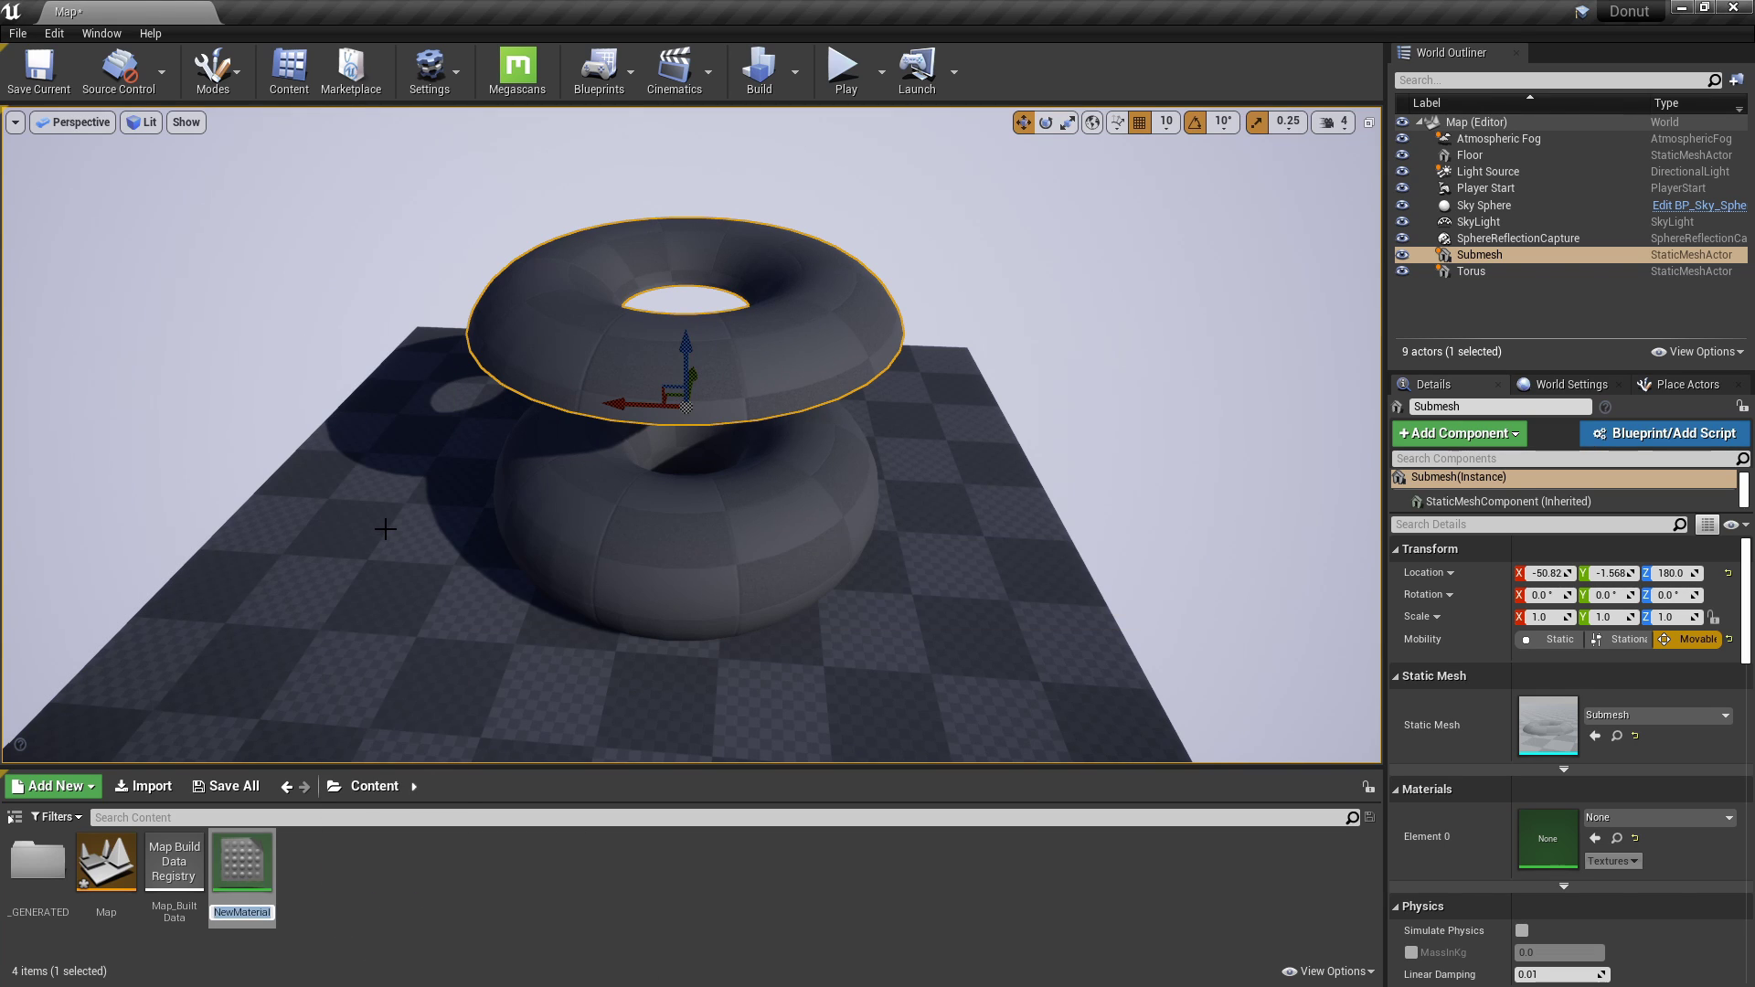
text(M_Frosting)
key(Return)
Open M_Frosting for editing, docked beside the Map level, and add a Constant node to its graph.
double_click(225, 876)
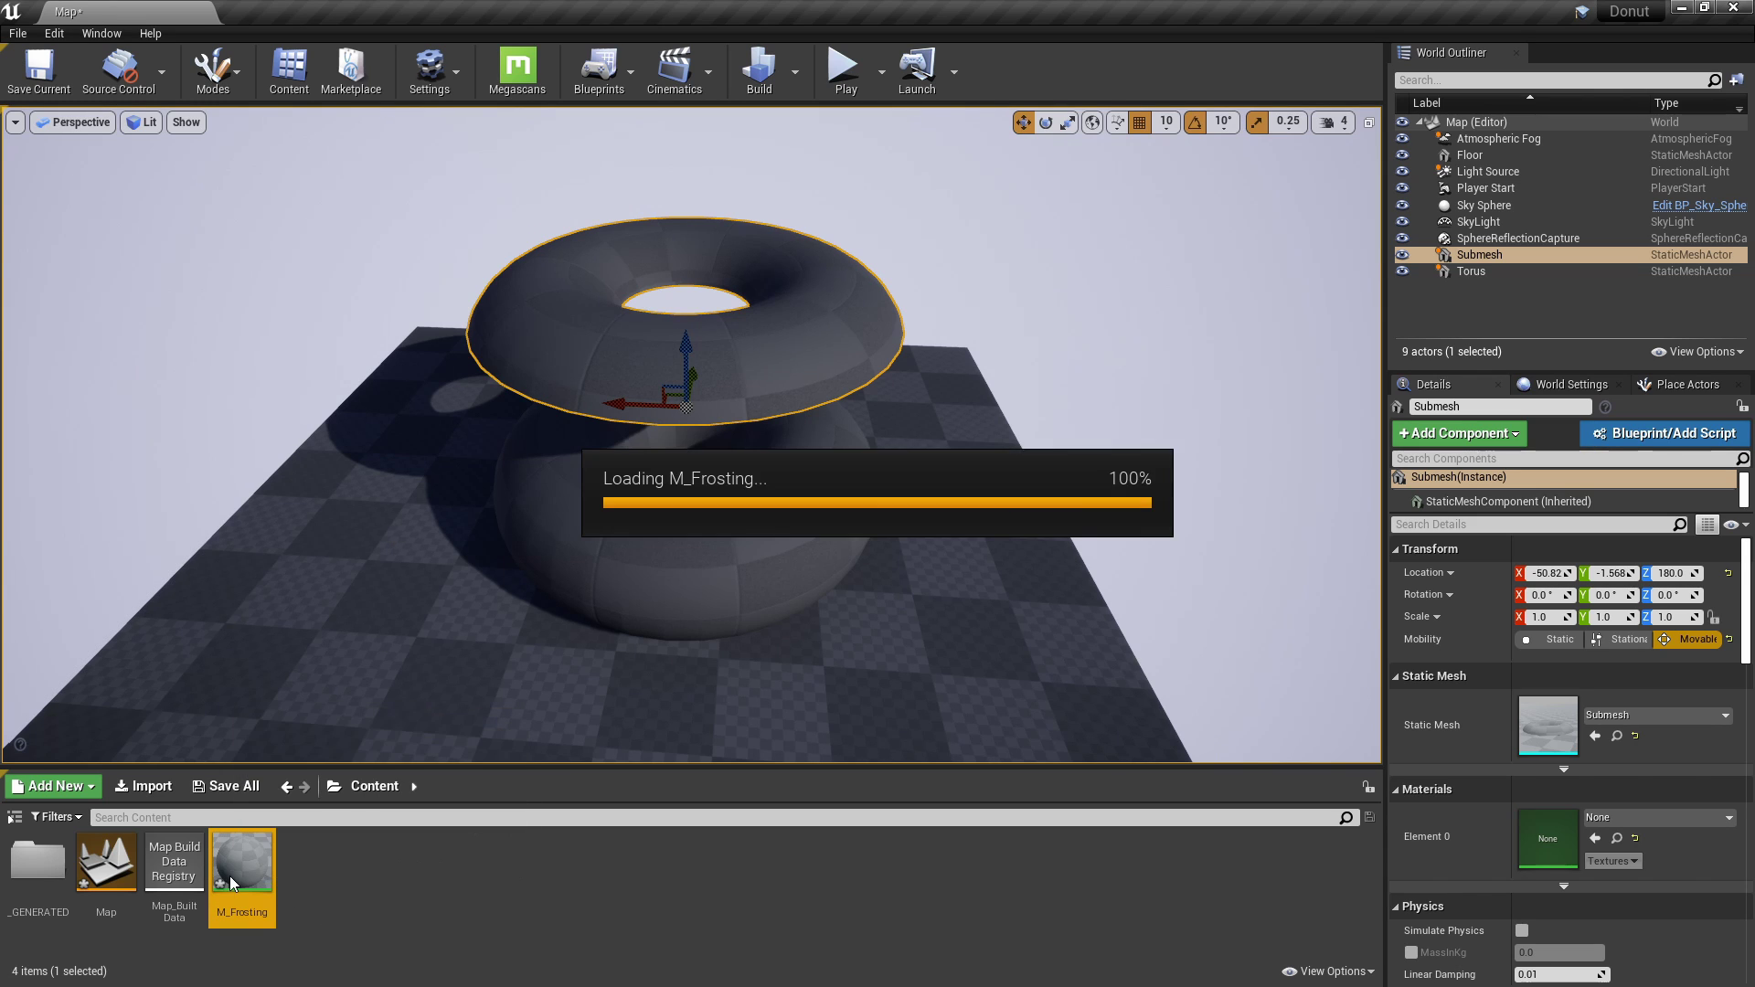
drag(307, 151, 419, 3)
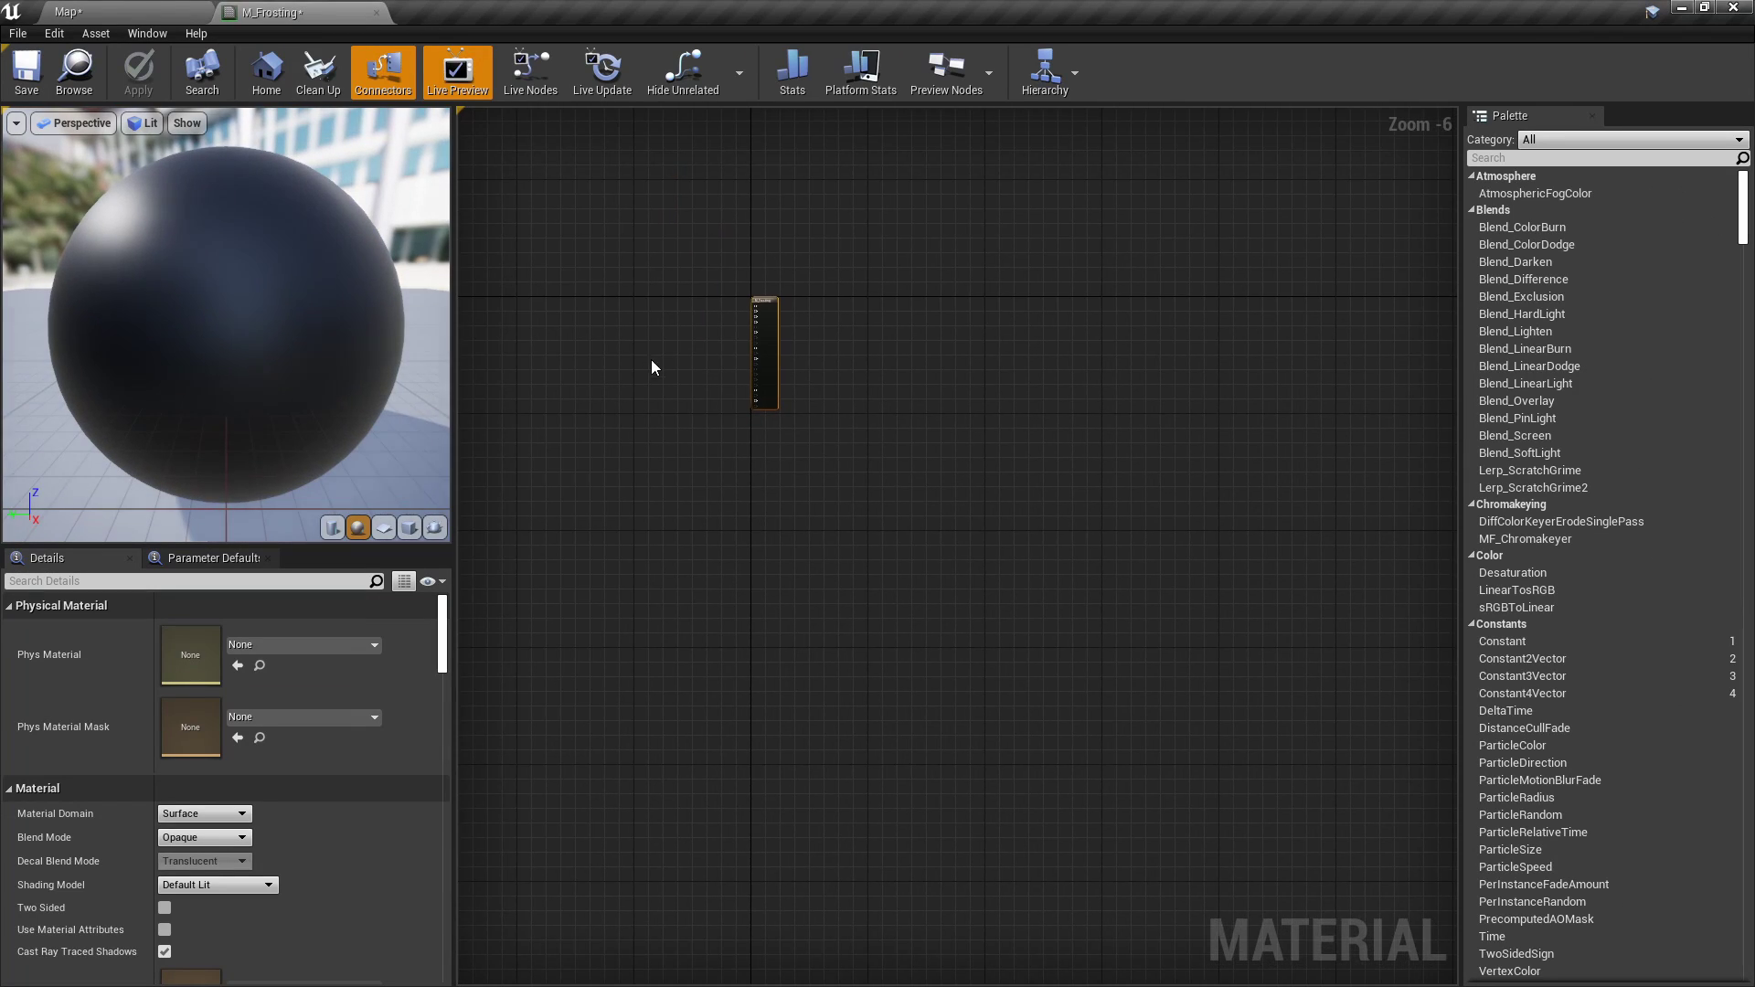
click(728, 490)
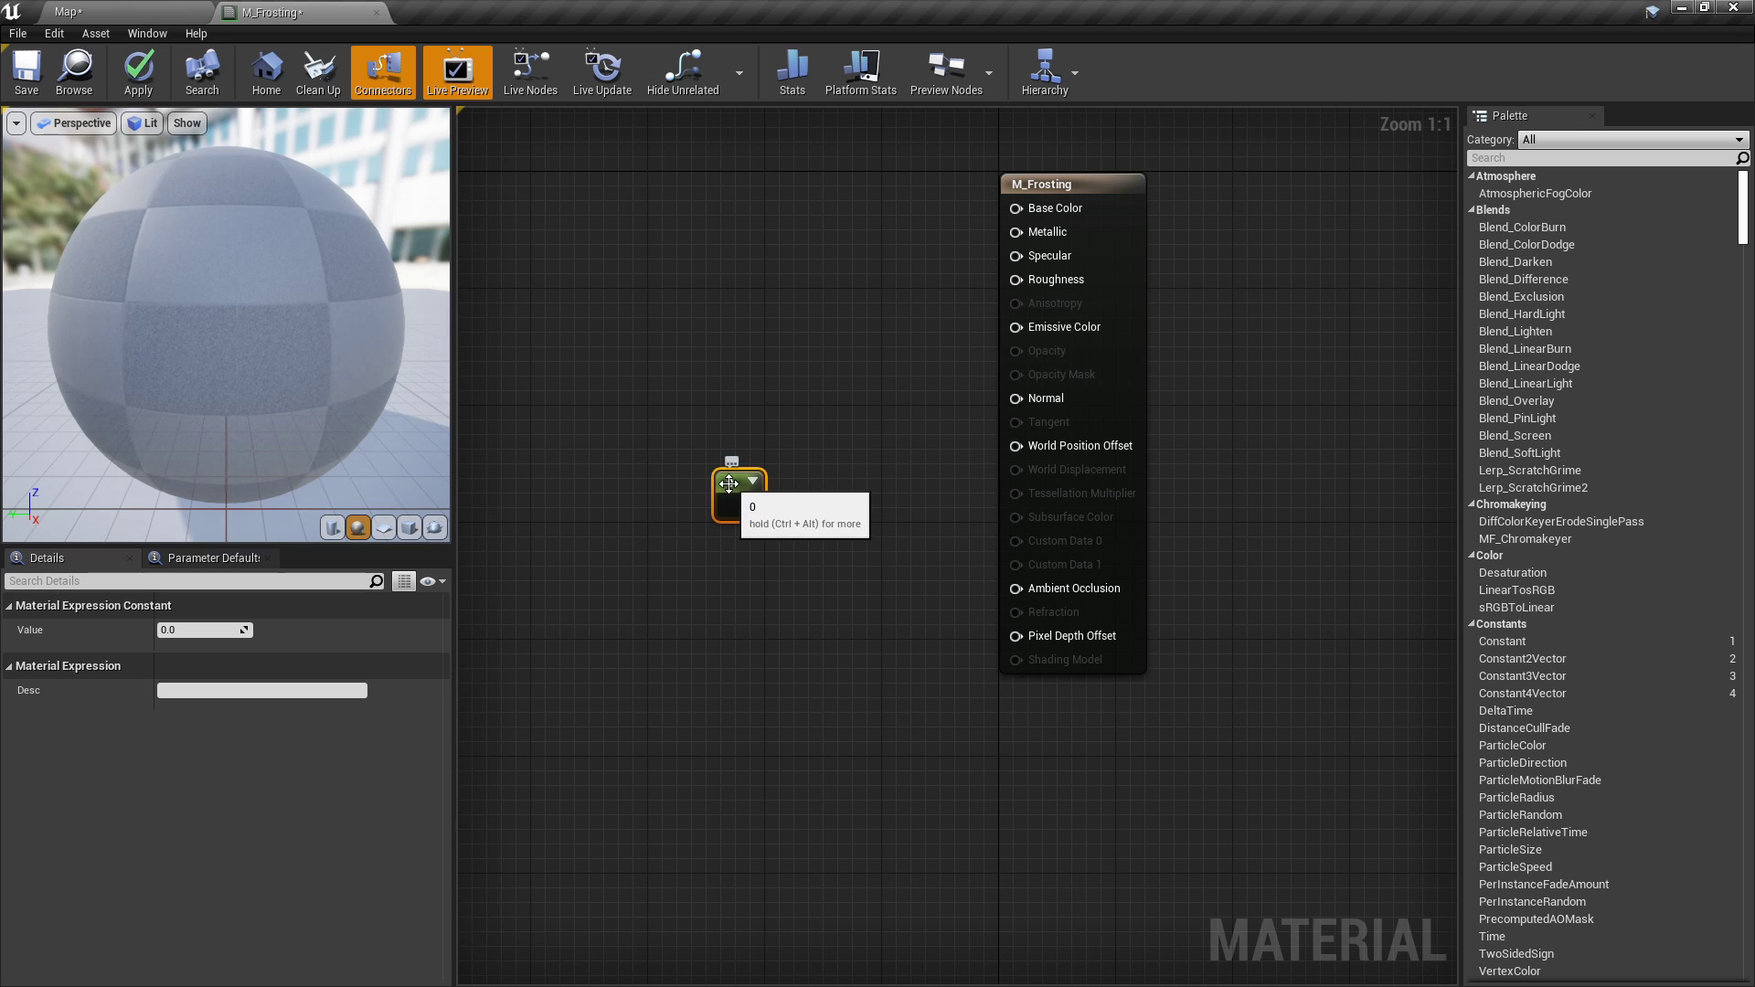
drag(727, 490, 763, 455)
right_drag(773, 449, 702, 526)
Add a Constant3Vector node above the Constant and set its colour to pink, about 0.891, 0.424, 0.793.
click(670, 259)
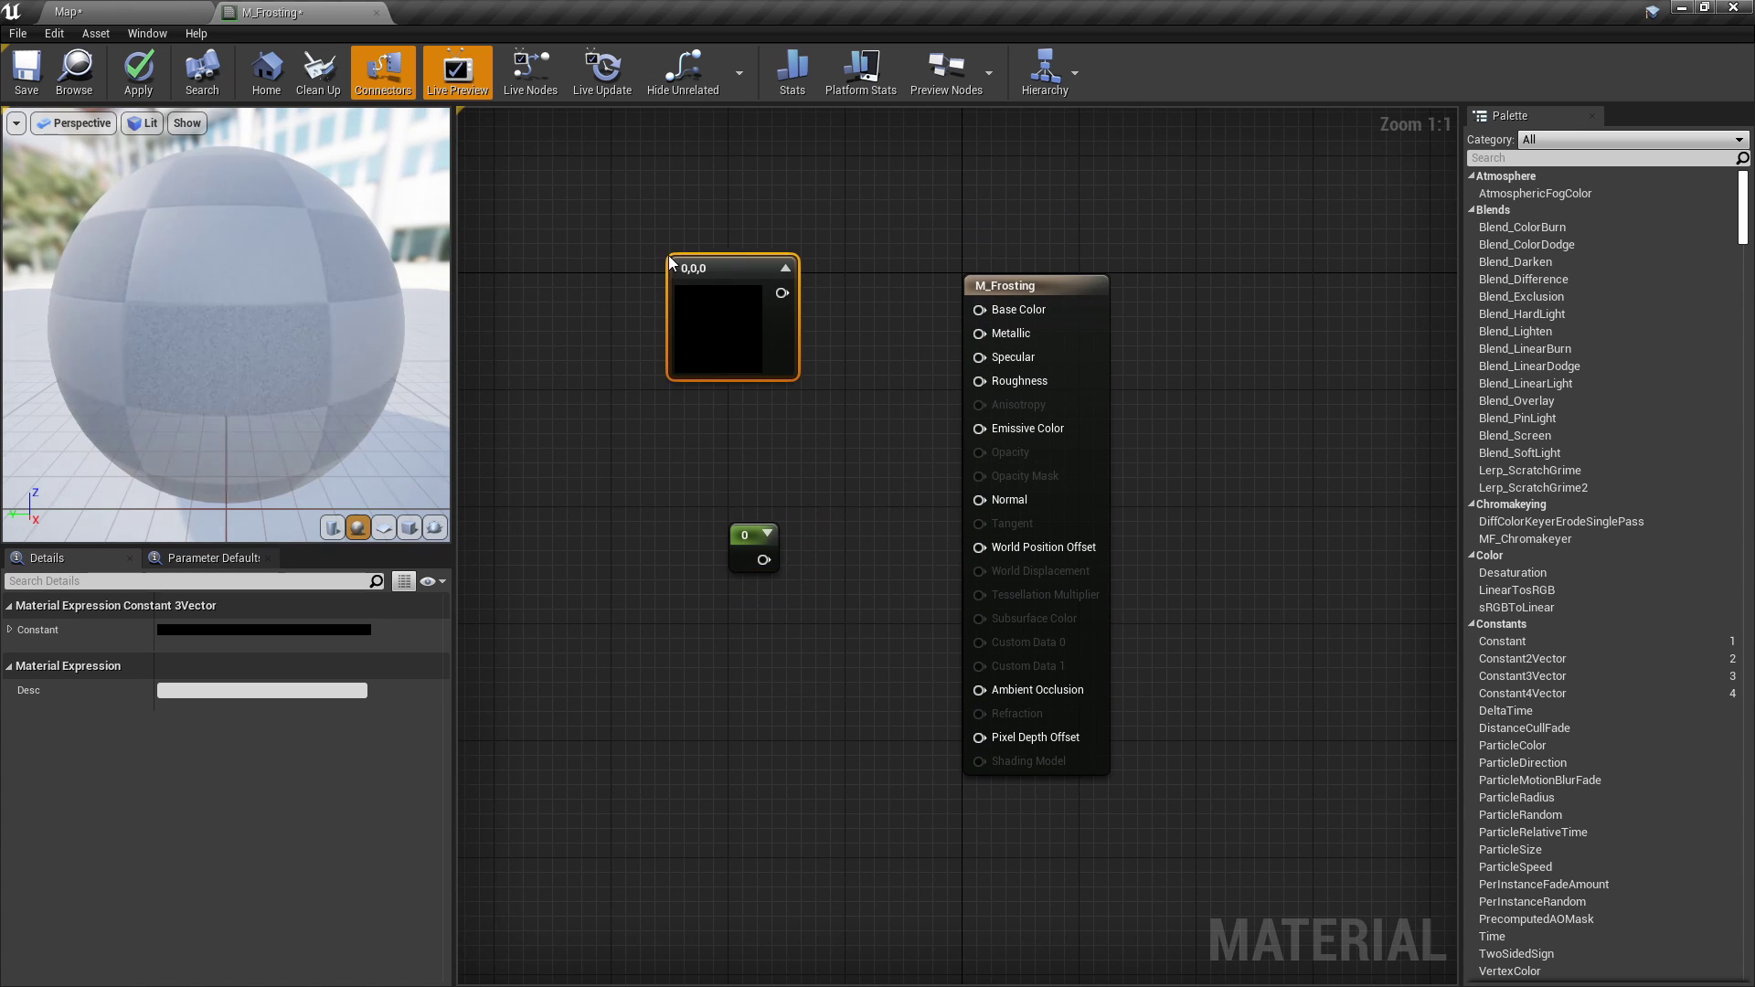
drag(731, 345, 748, 371)
double_click(789, 389)
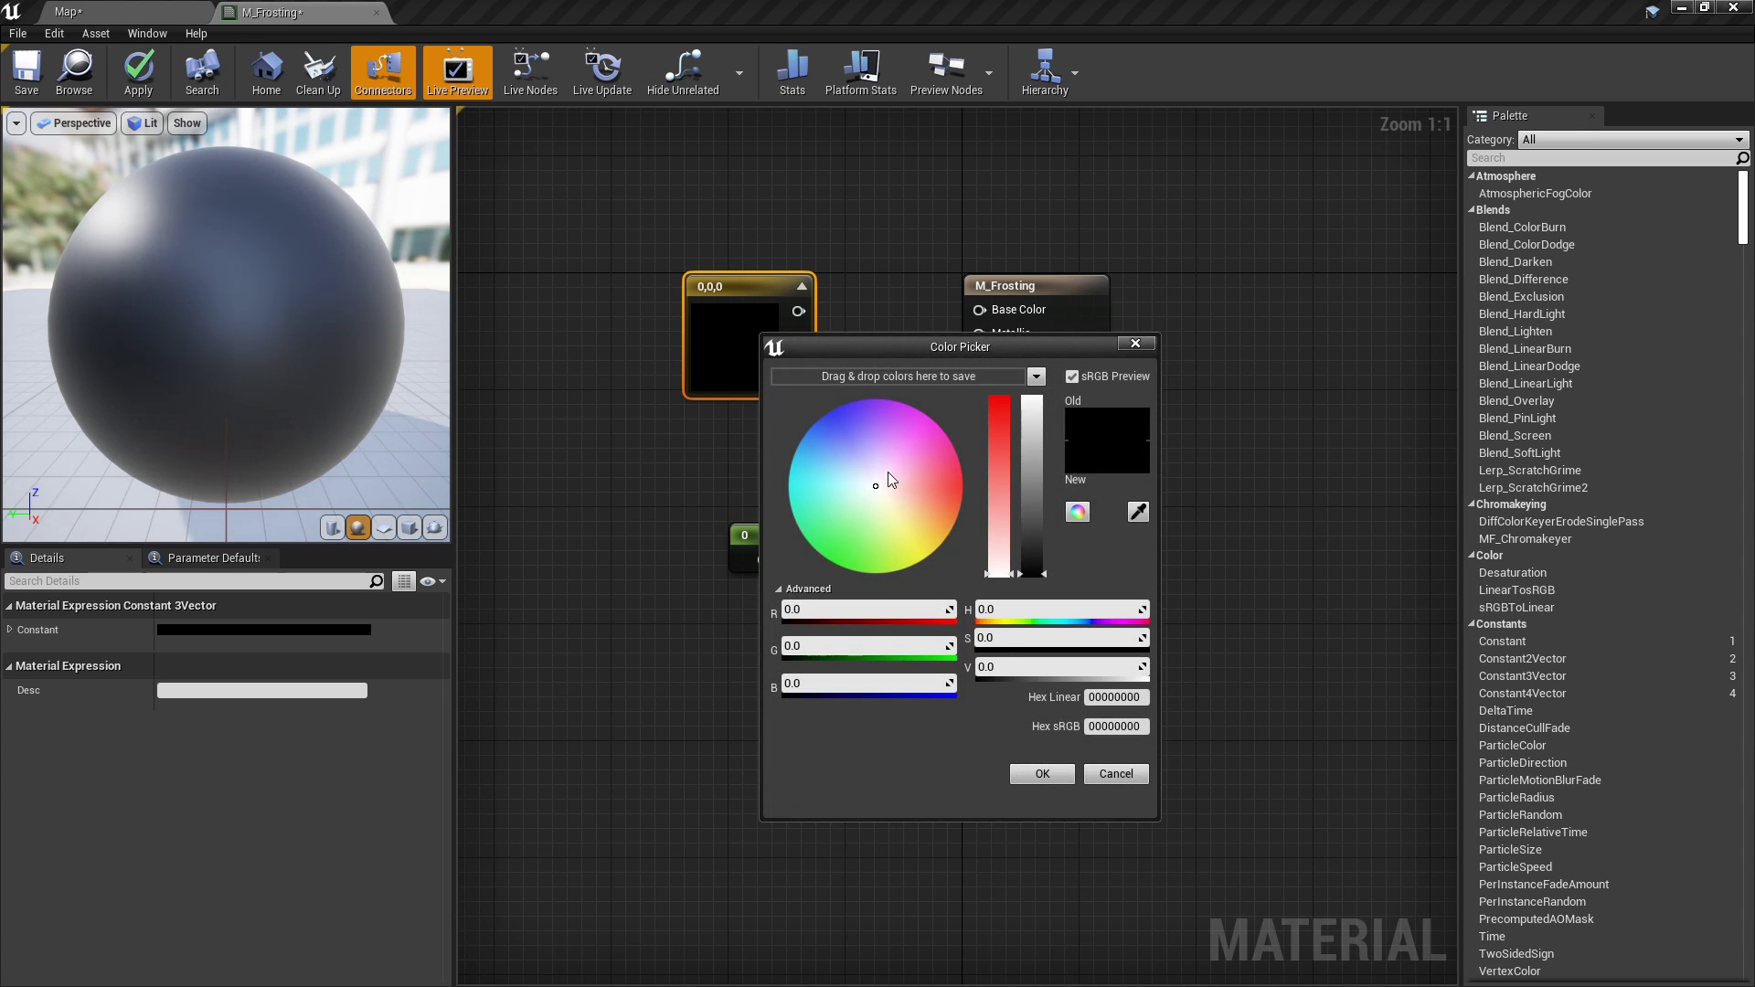
click(905, 454)
drag(1024, 493, 1031, 417)
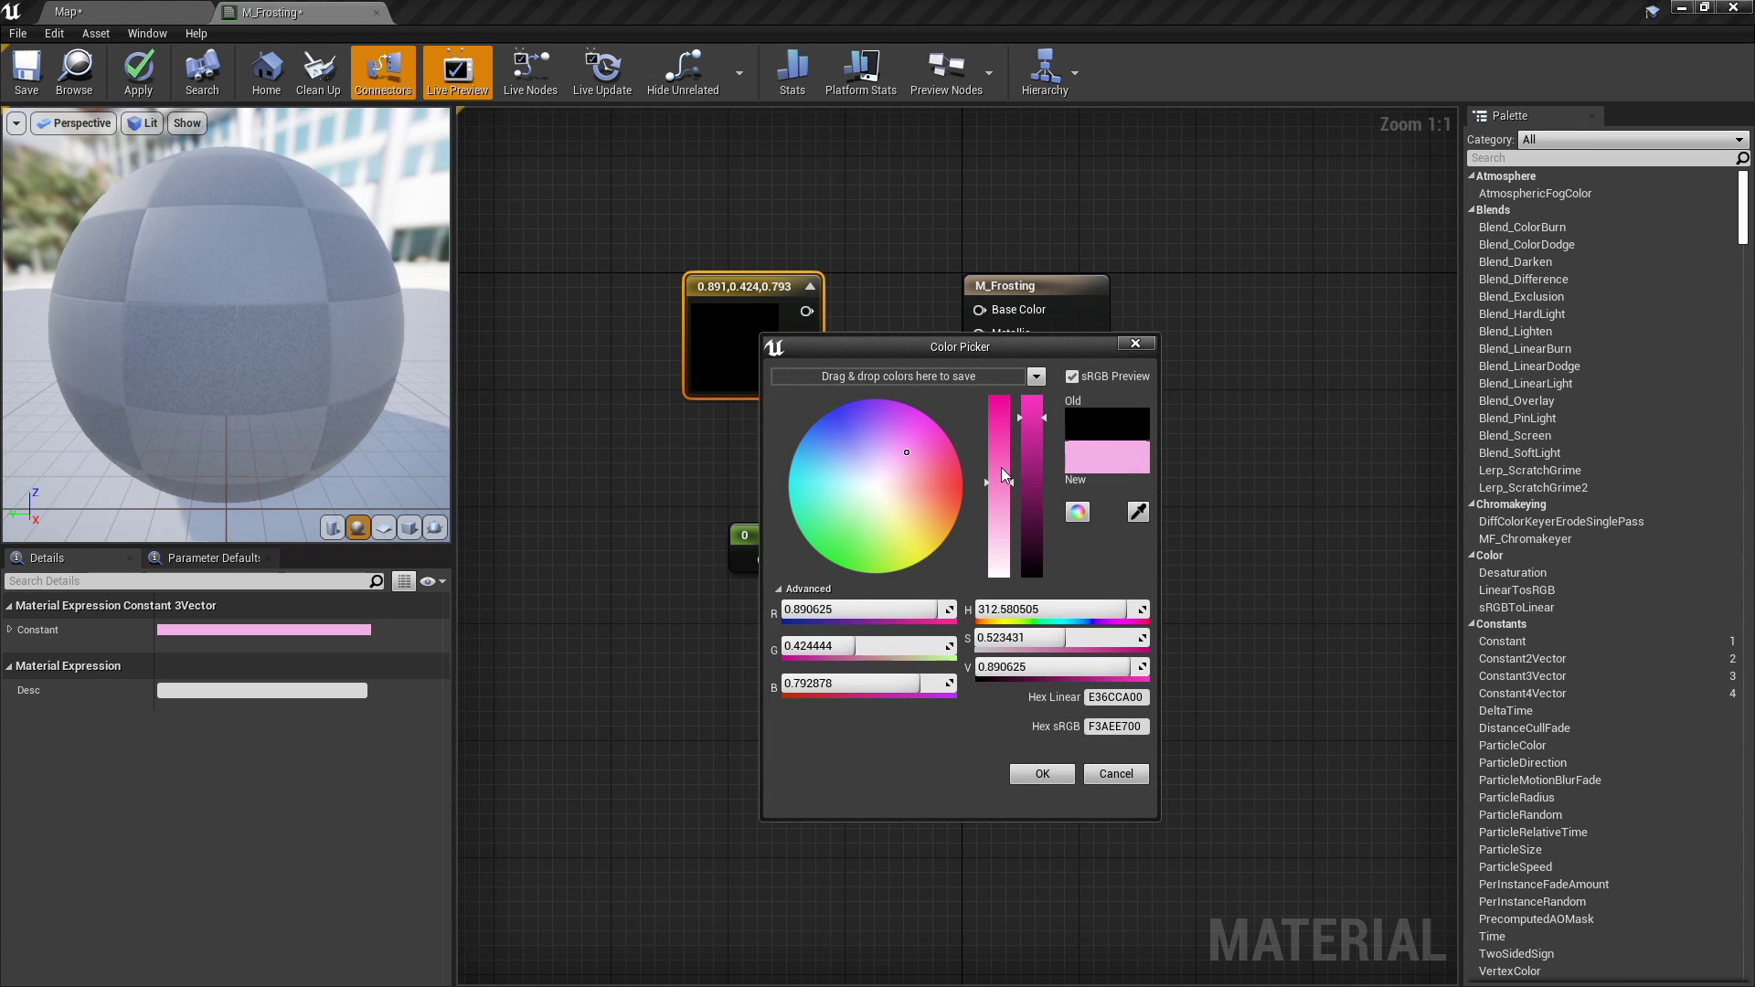
click(1042, 773)
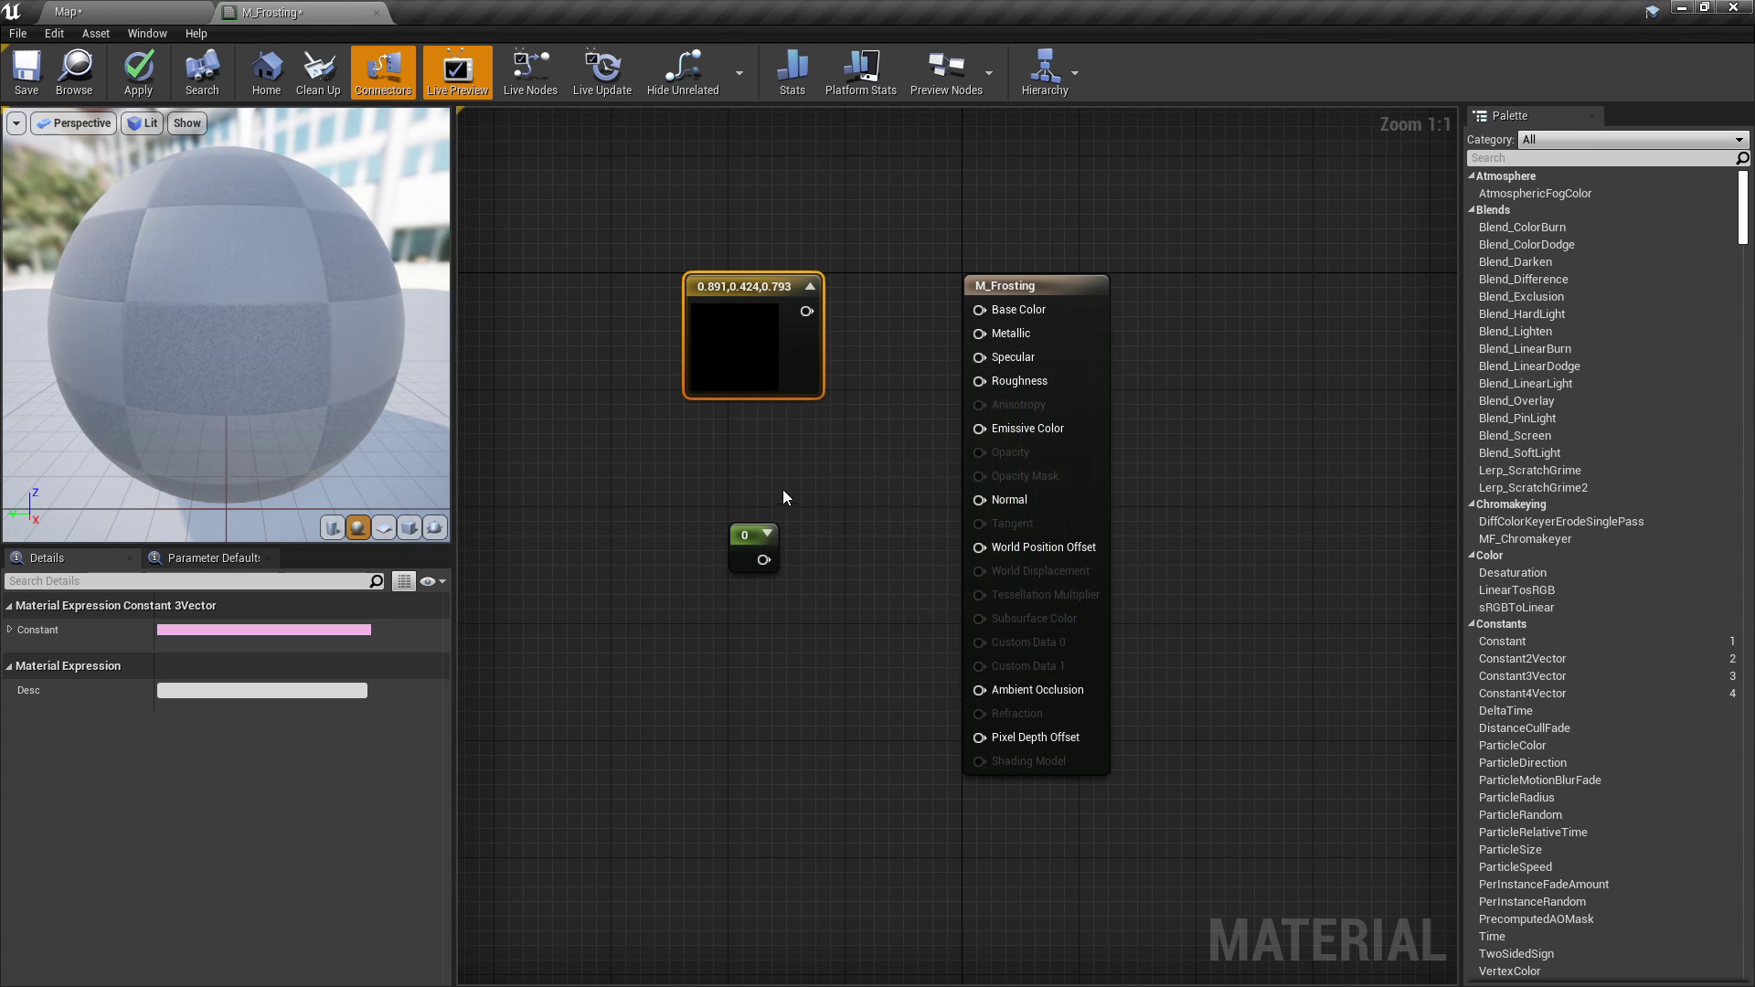
Connect the pink colour to Base Color and the Constant to Roughness, and set the Constant's value to 0.3.
right_drag(784, 498, 723, 502)
drag(744, 315, 918, 313)
drag(692, 544, 960, 388)
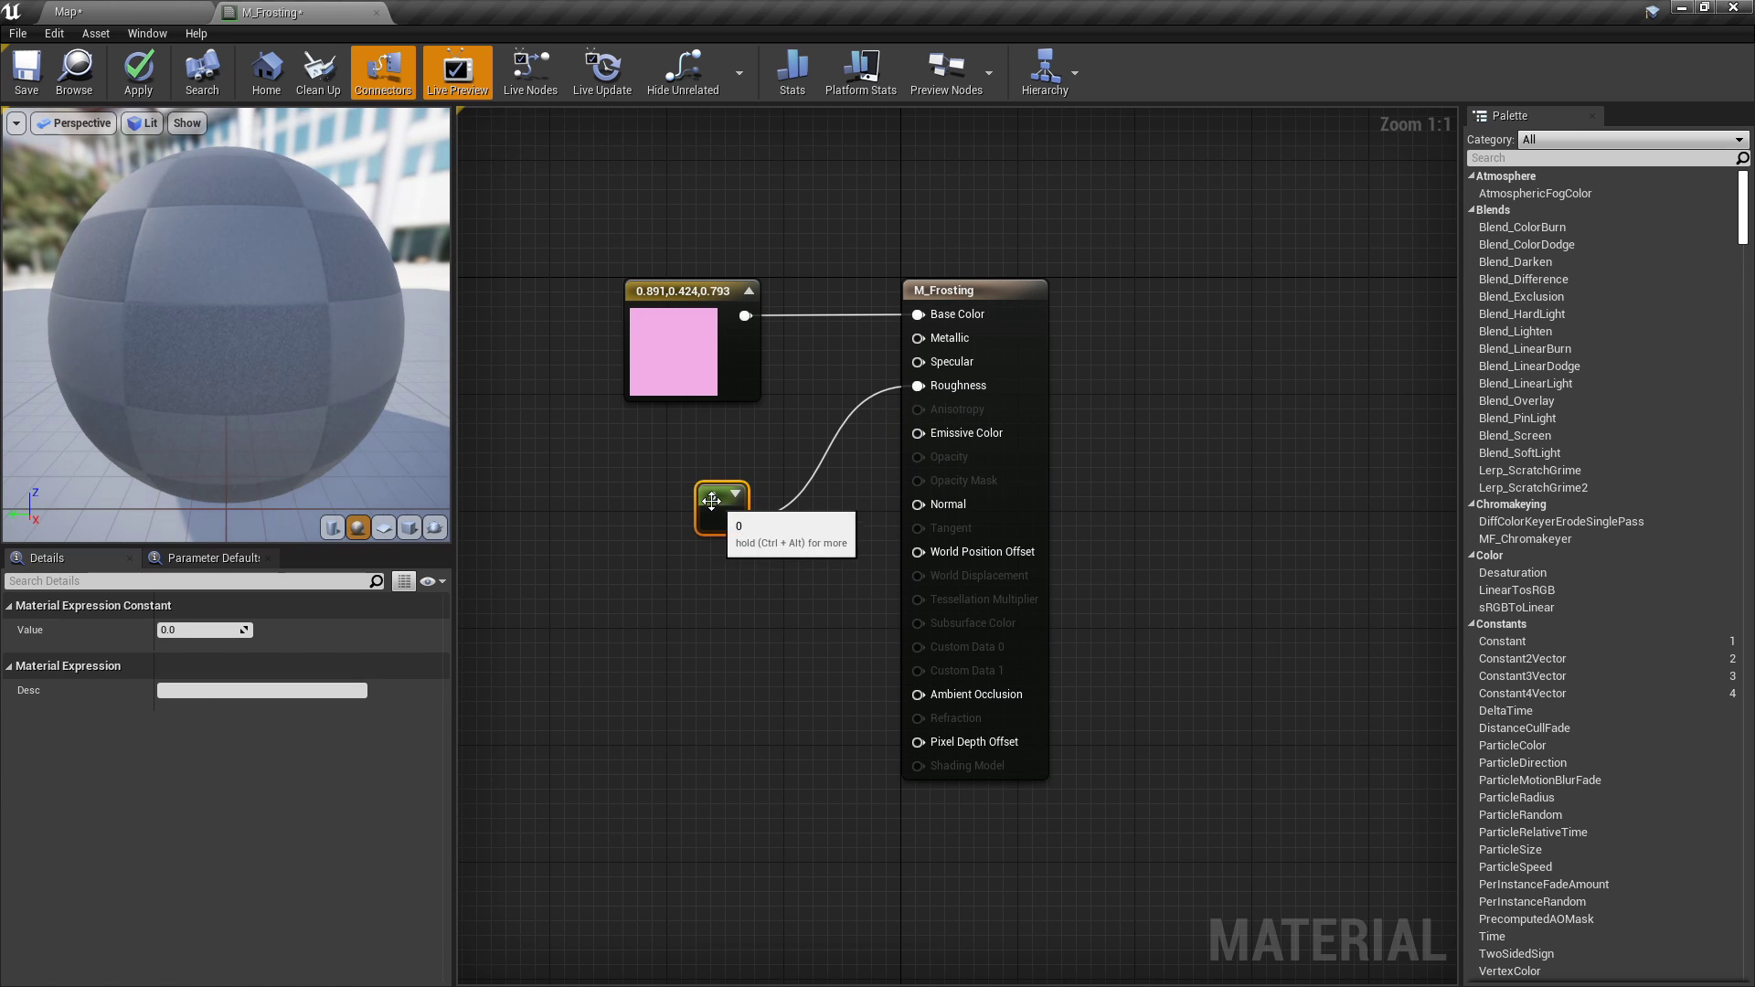
click(204, 627)
text(0)
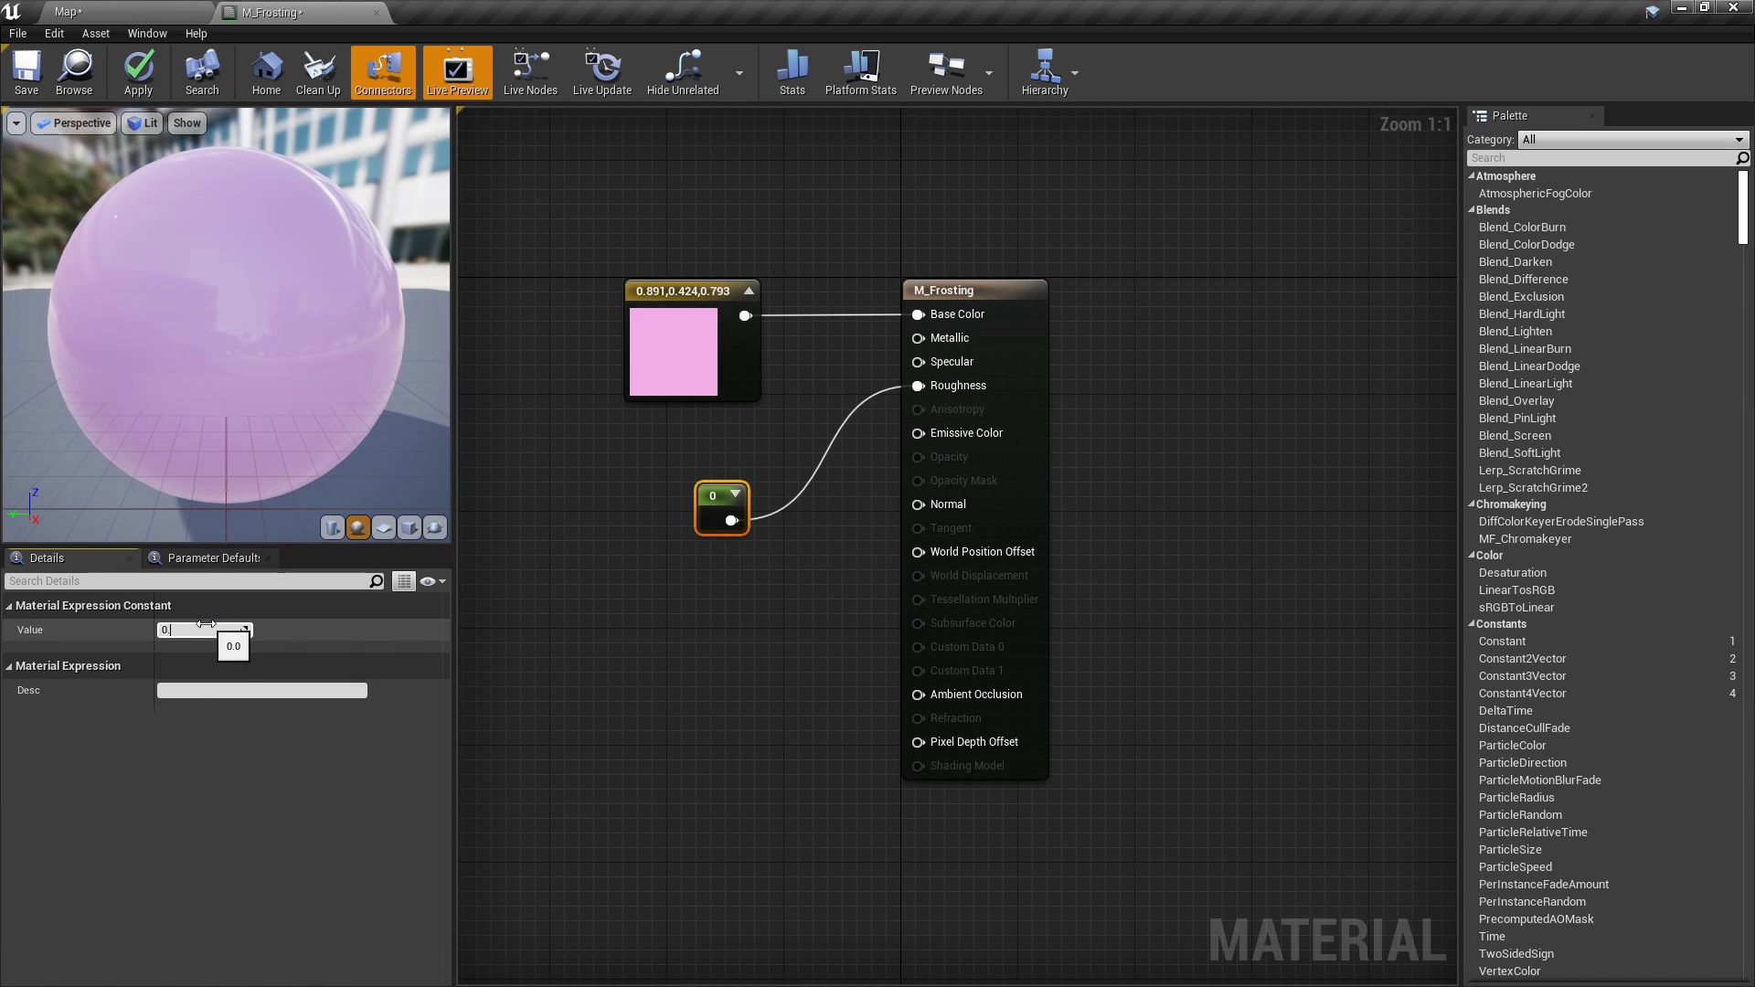
text(.3)
key(Return)
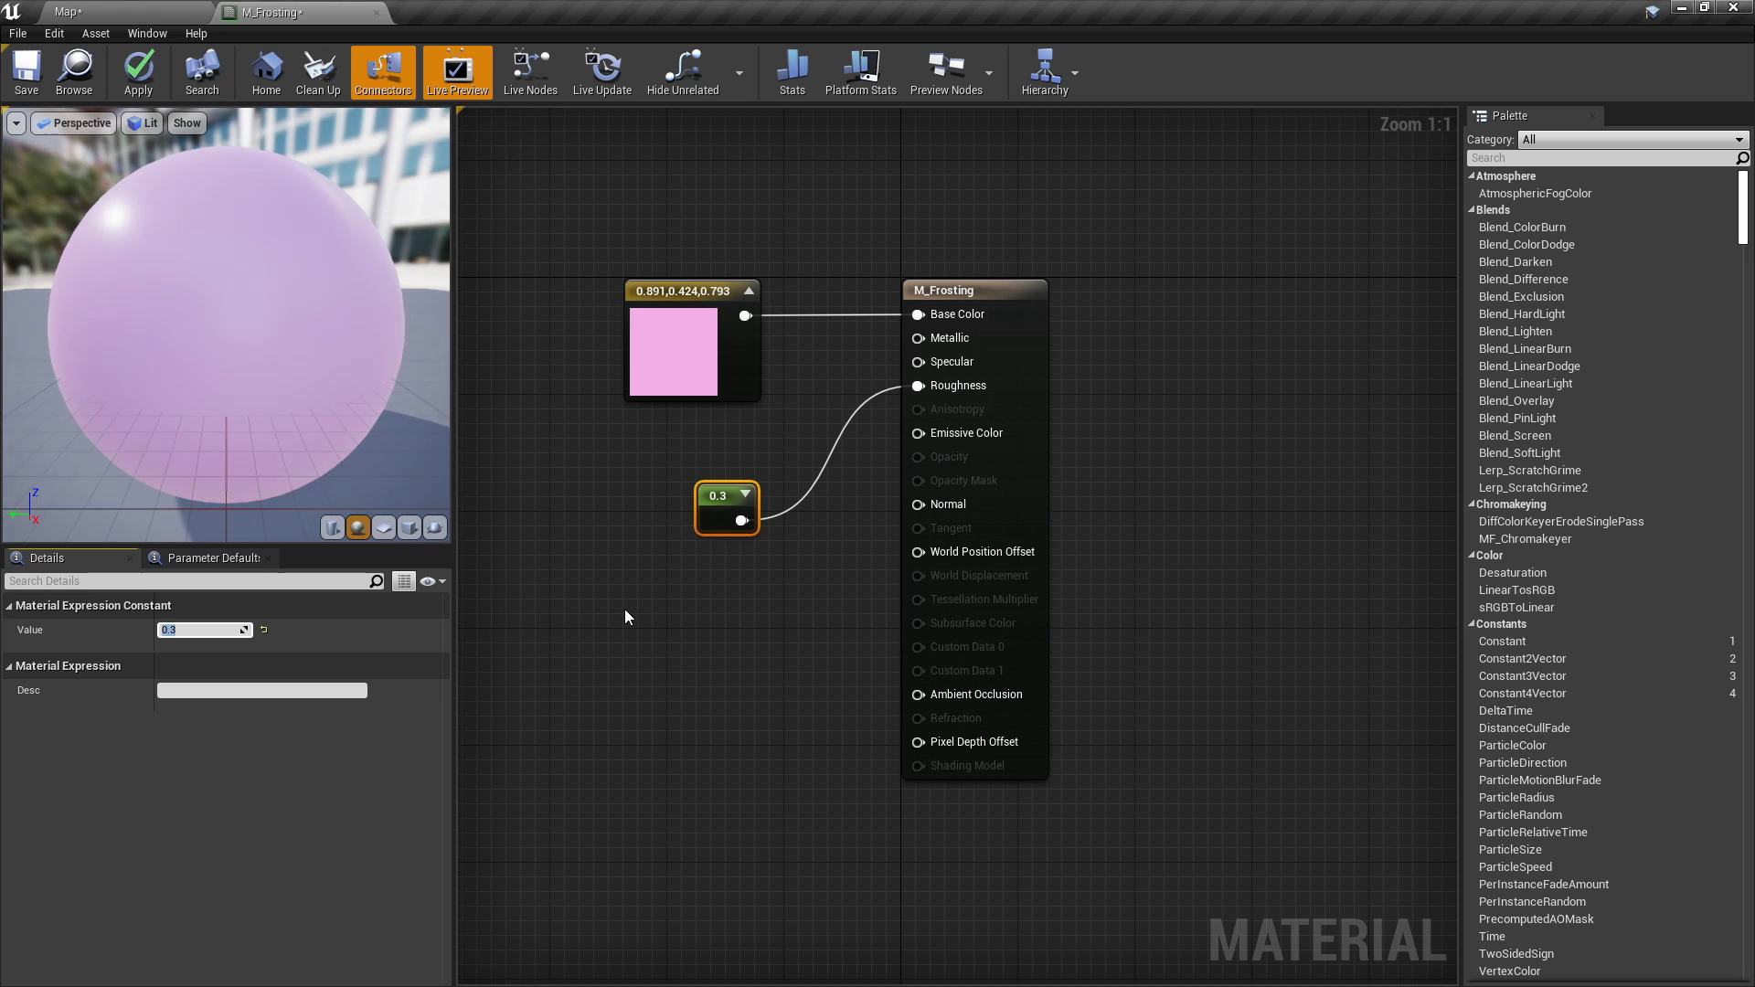
click(626, 616)
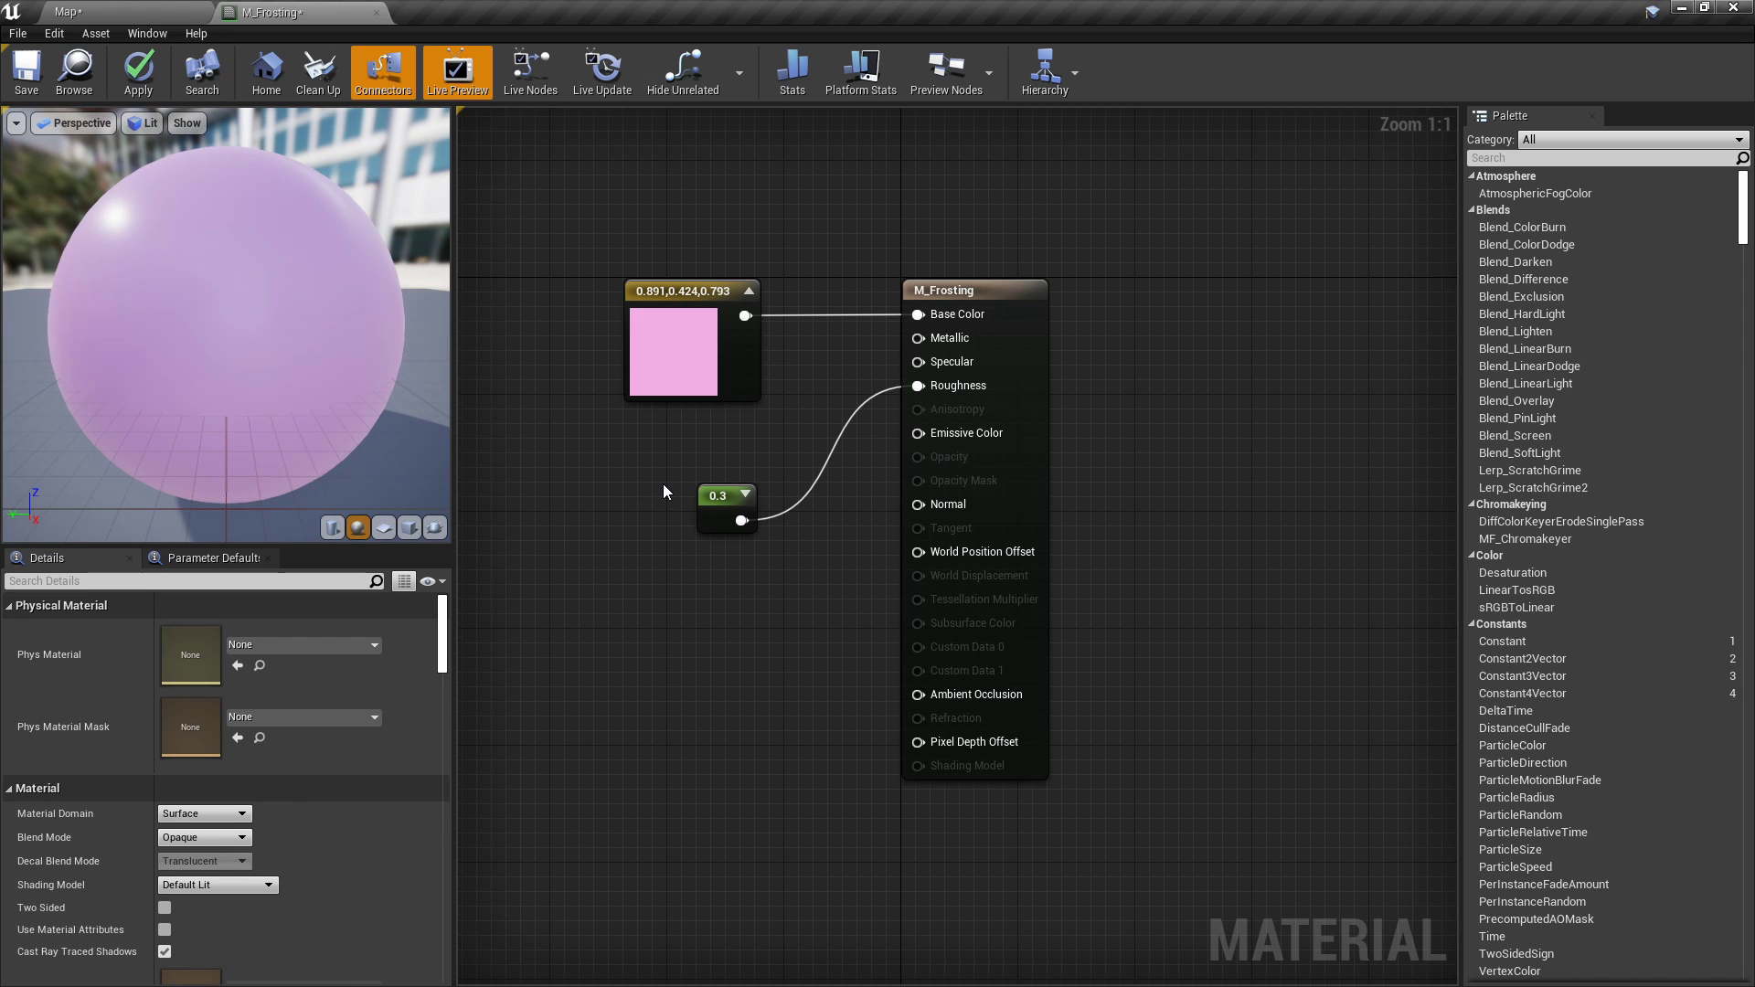
Apply the material changes and assign M_Frosting to the Submesh in the Map level.
click(138, 73)
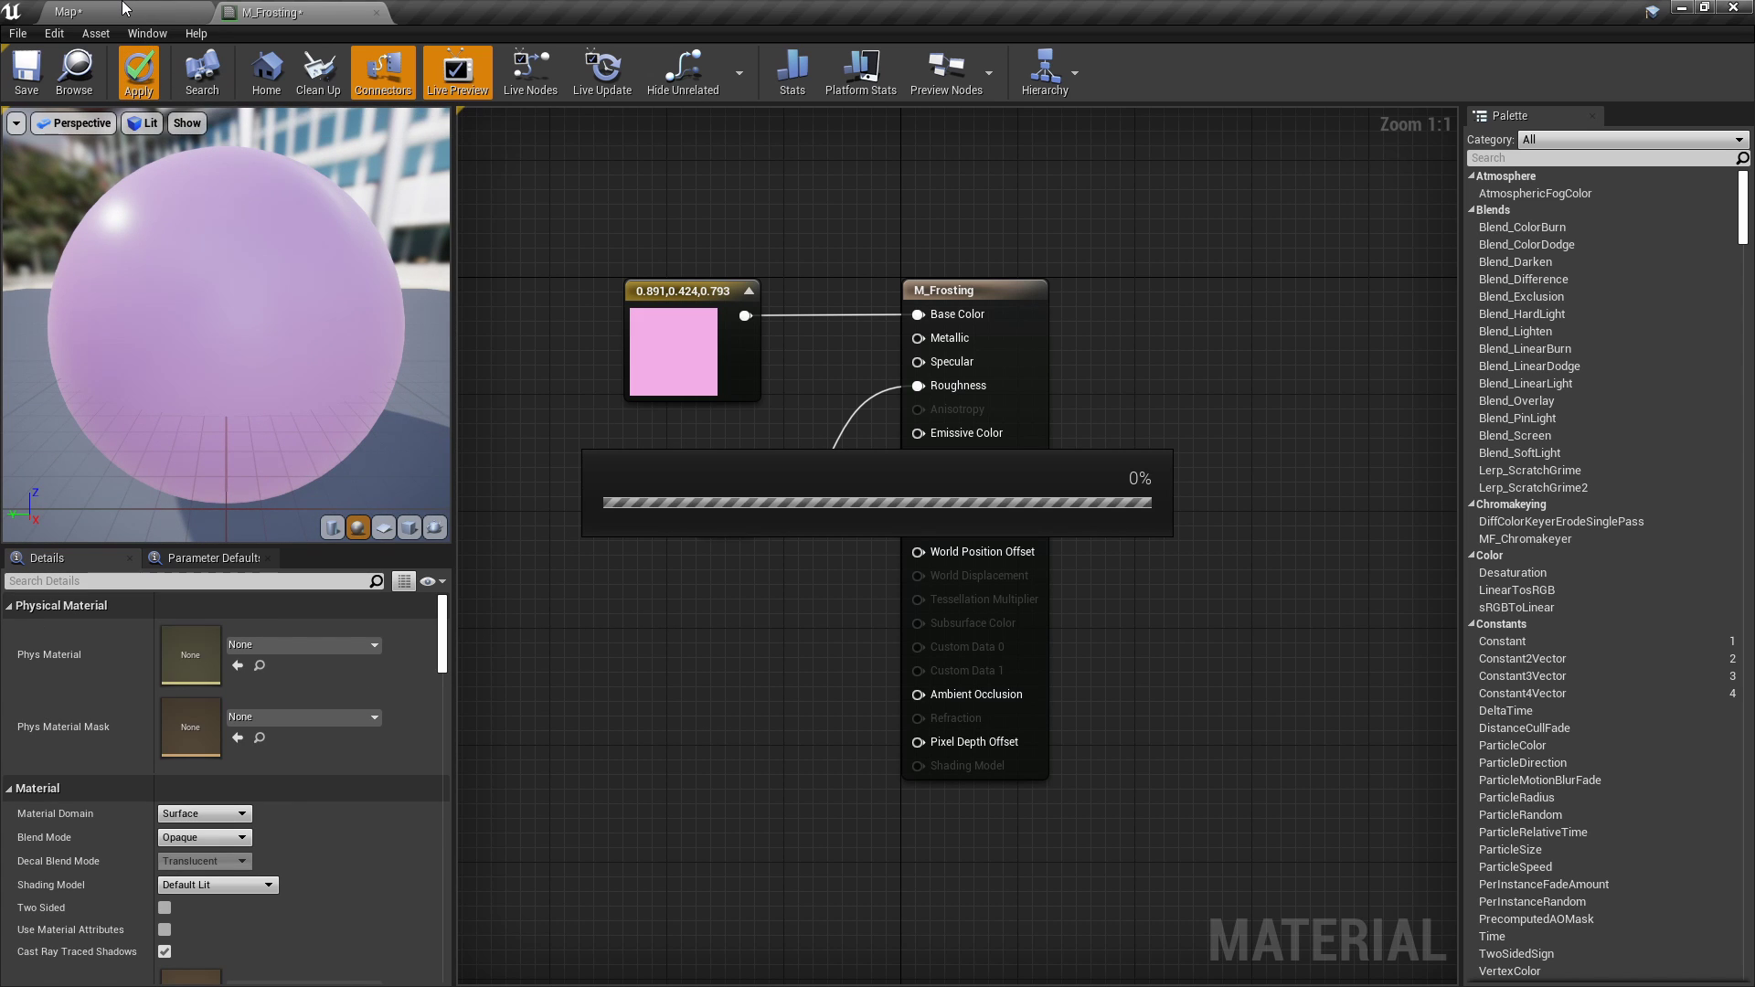
click(194, 8)
drag(243, 860, 667, 403)
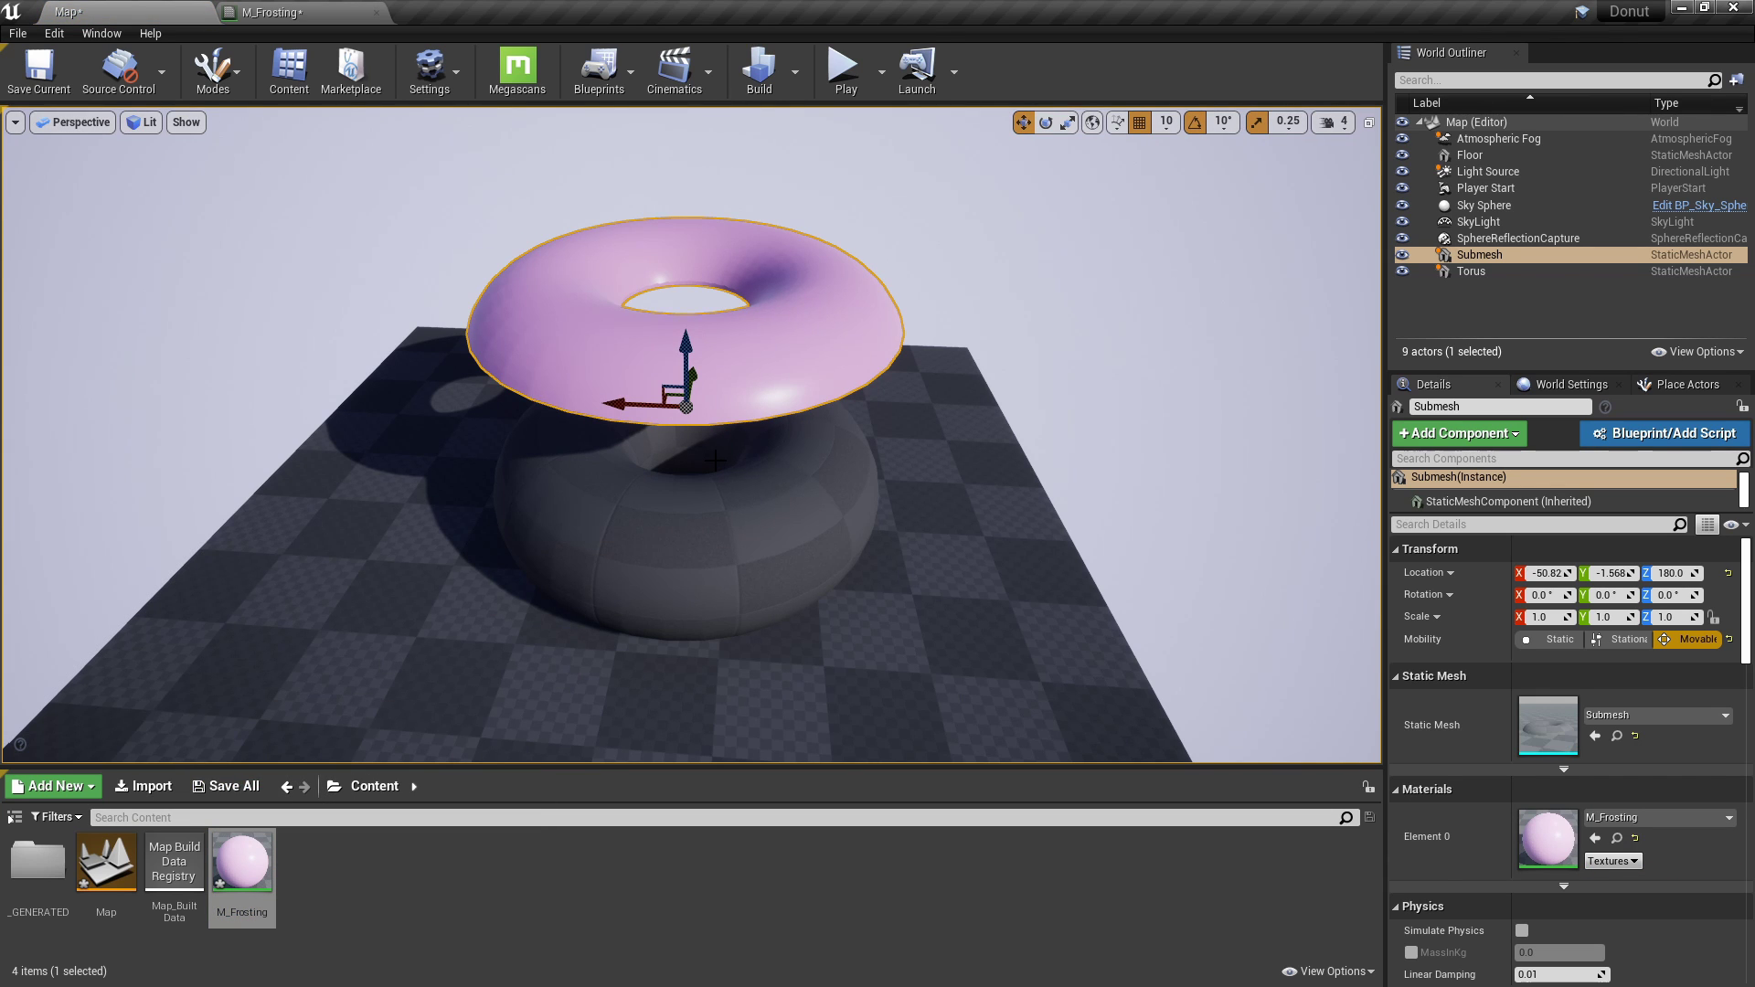
Turn off grid snapping and lower the Submesh onto the torus at a Z location of about 19.9.
scroll(715, 460, up, 5)
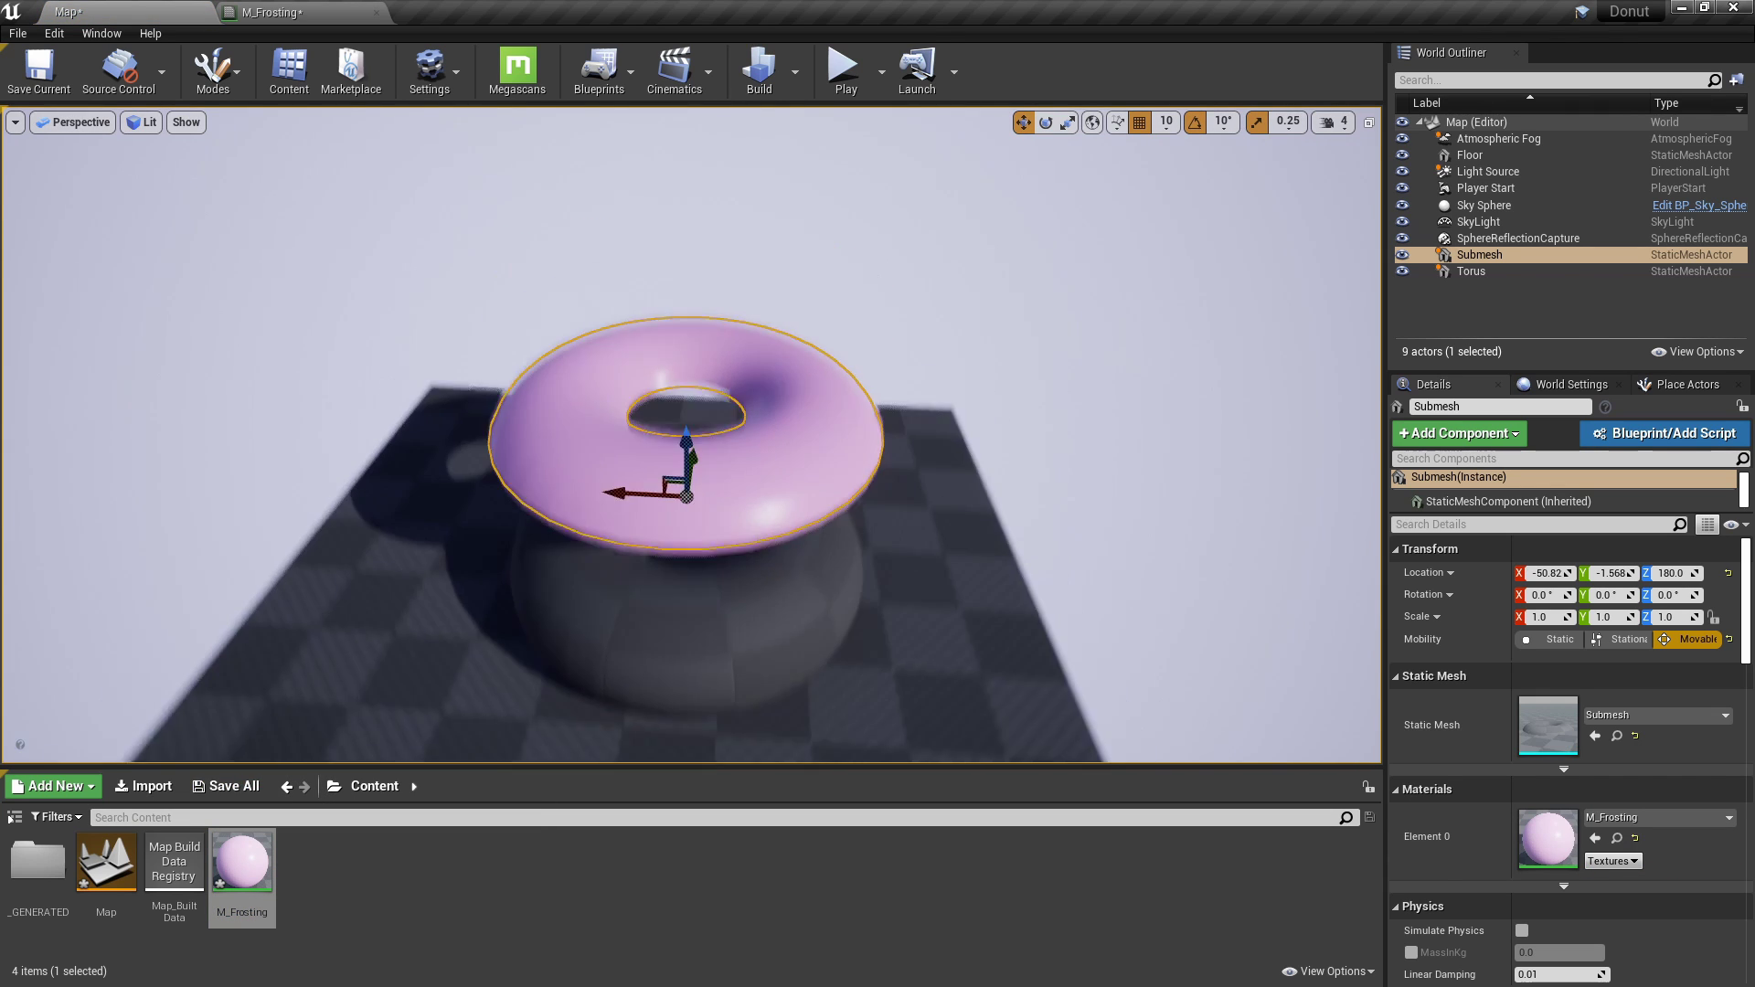
right_drag(715, 460, 739, 429)
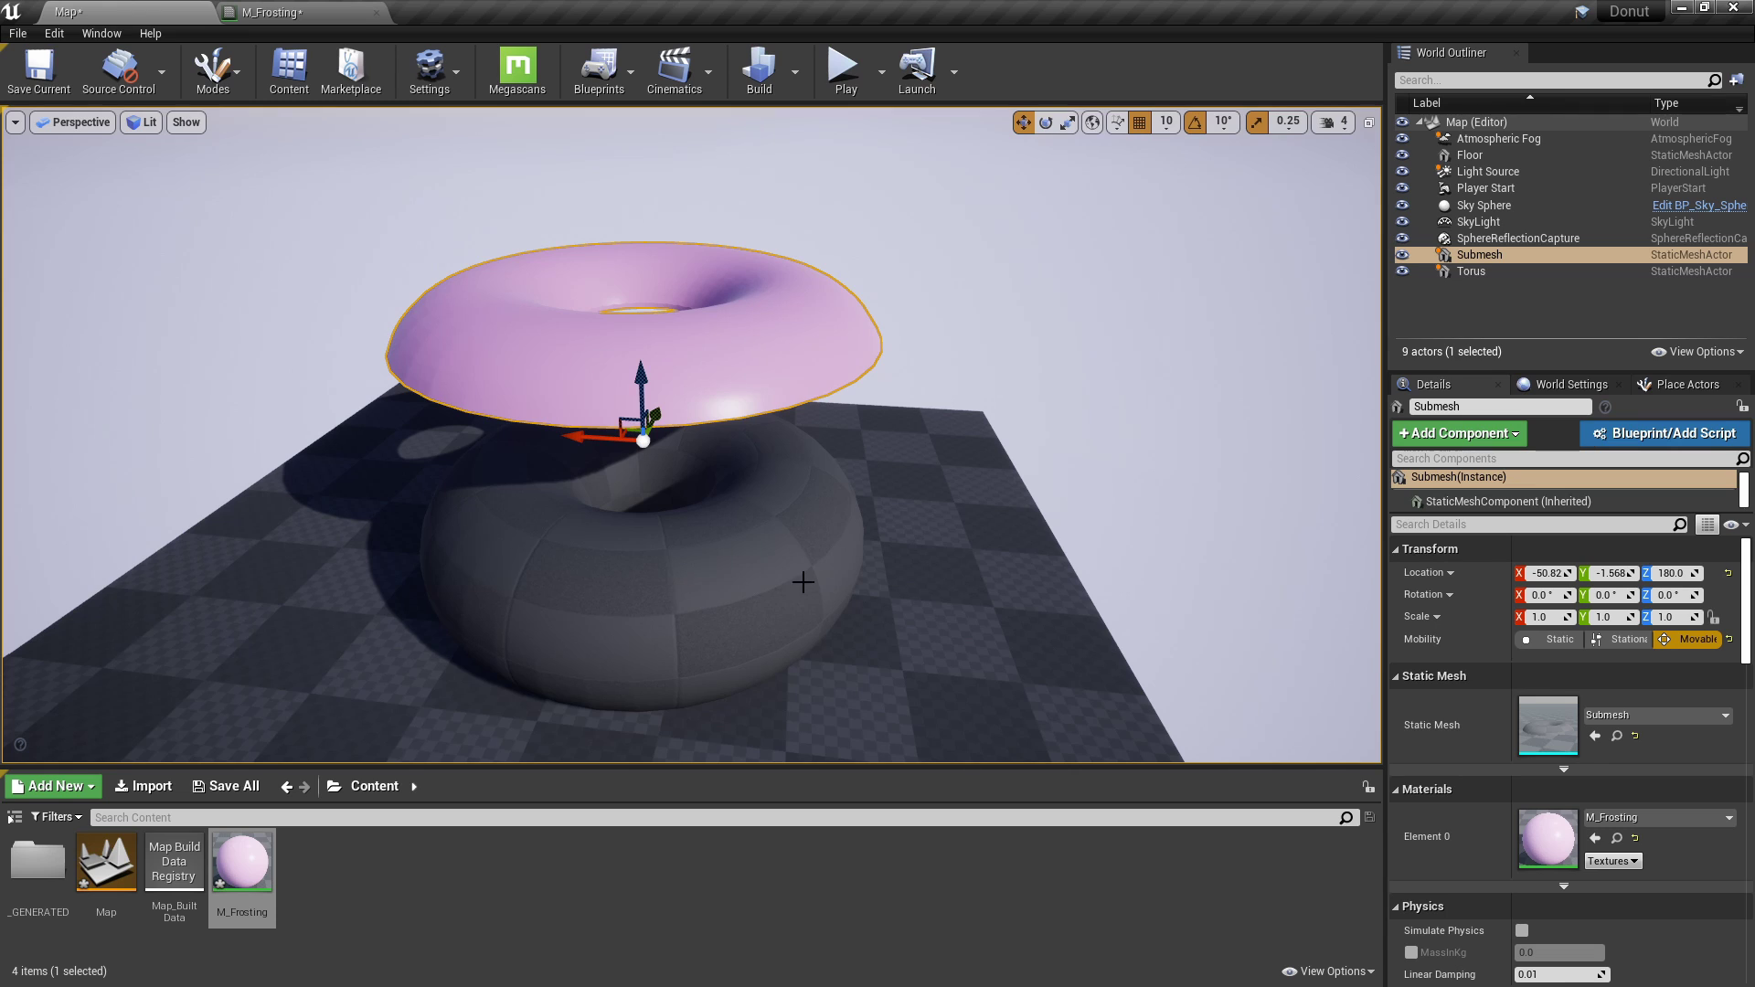
drag(631, 378, 656, 527)
click(1139, 122)
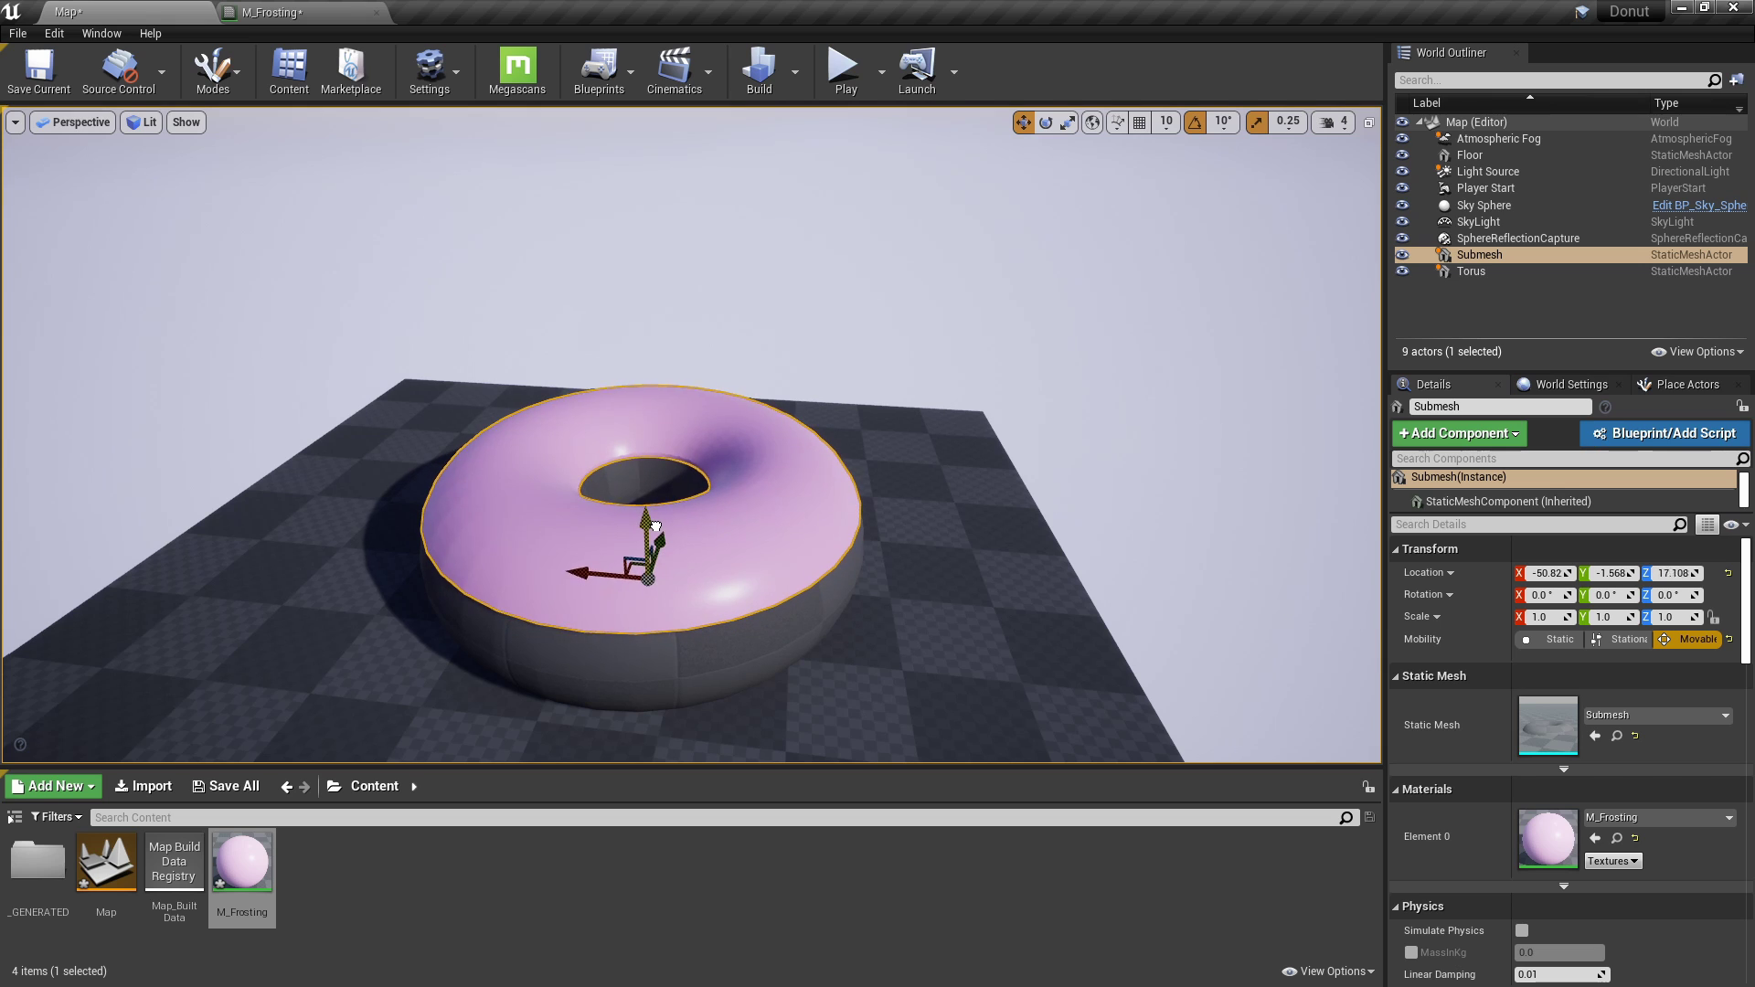
scroll(676, 512, up, 6)
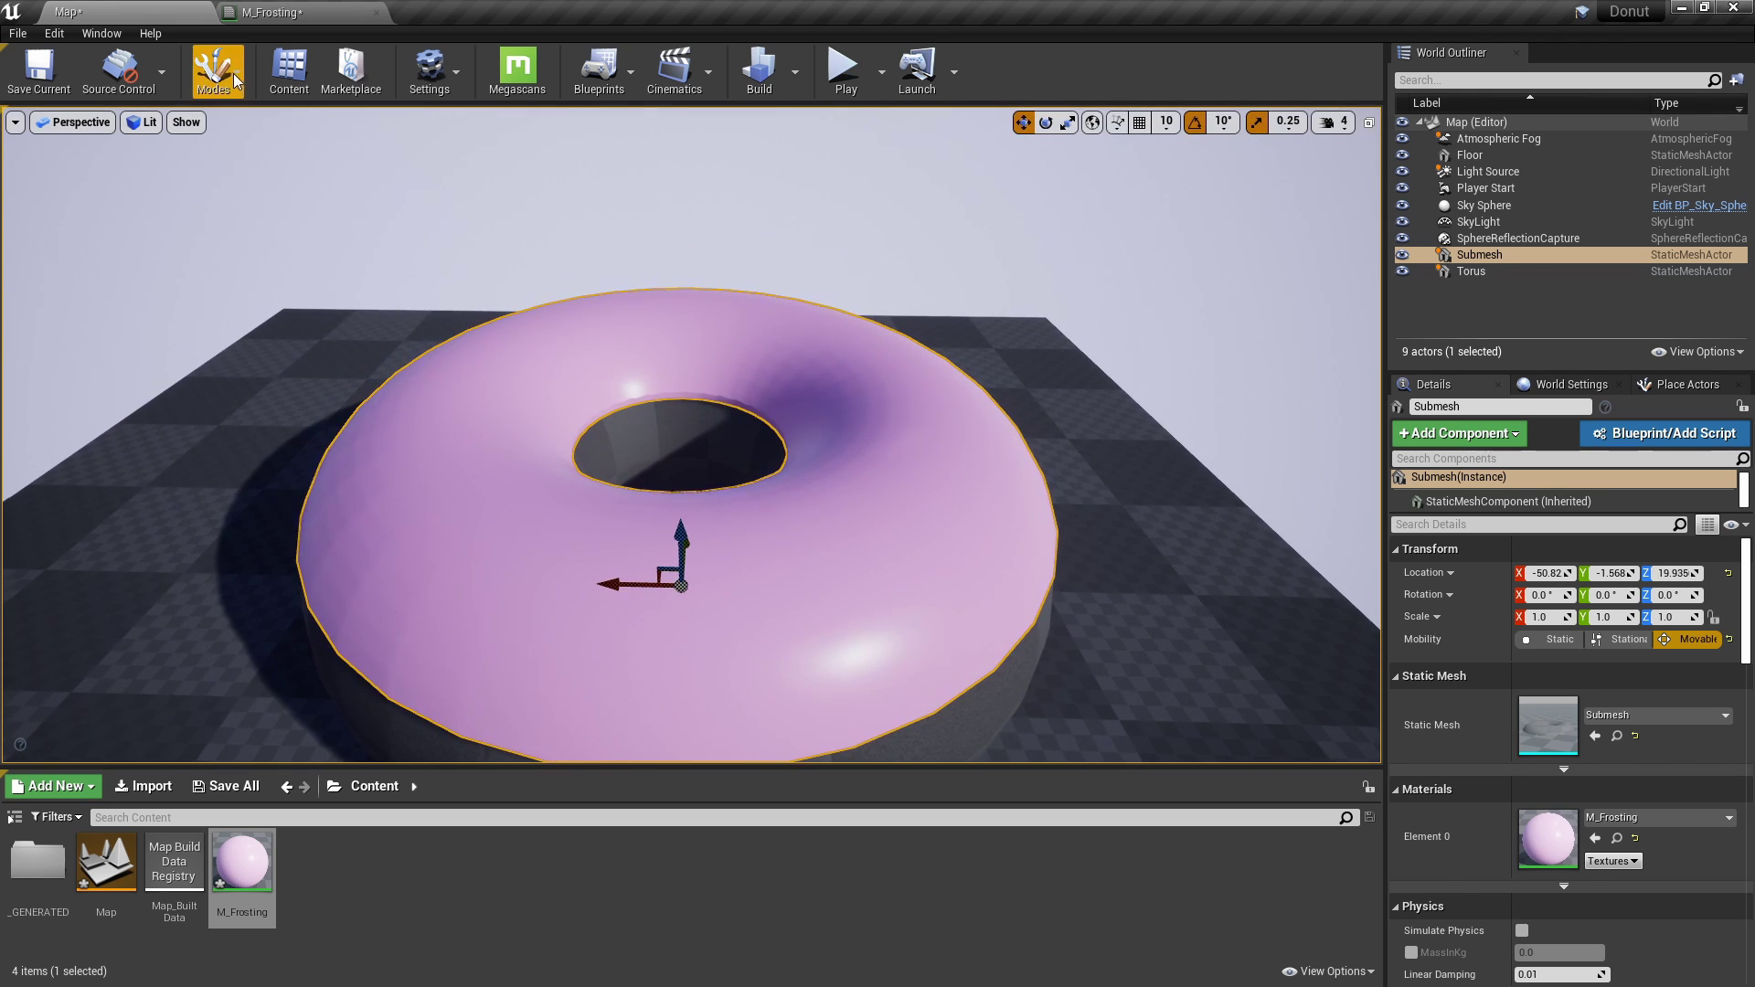
Switch to Modeling mode, start the Sculpt tool on the Submesh and set its Material Mode to Existing Material.
click(228, 70)
click(251, 233)
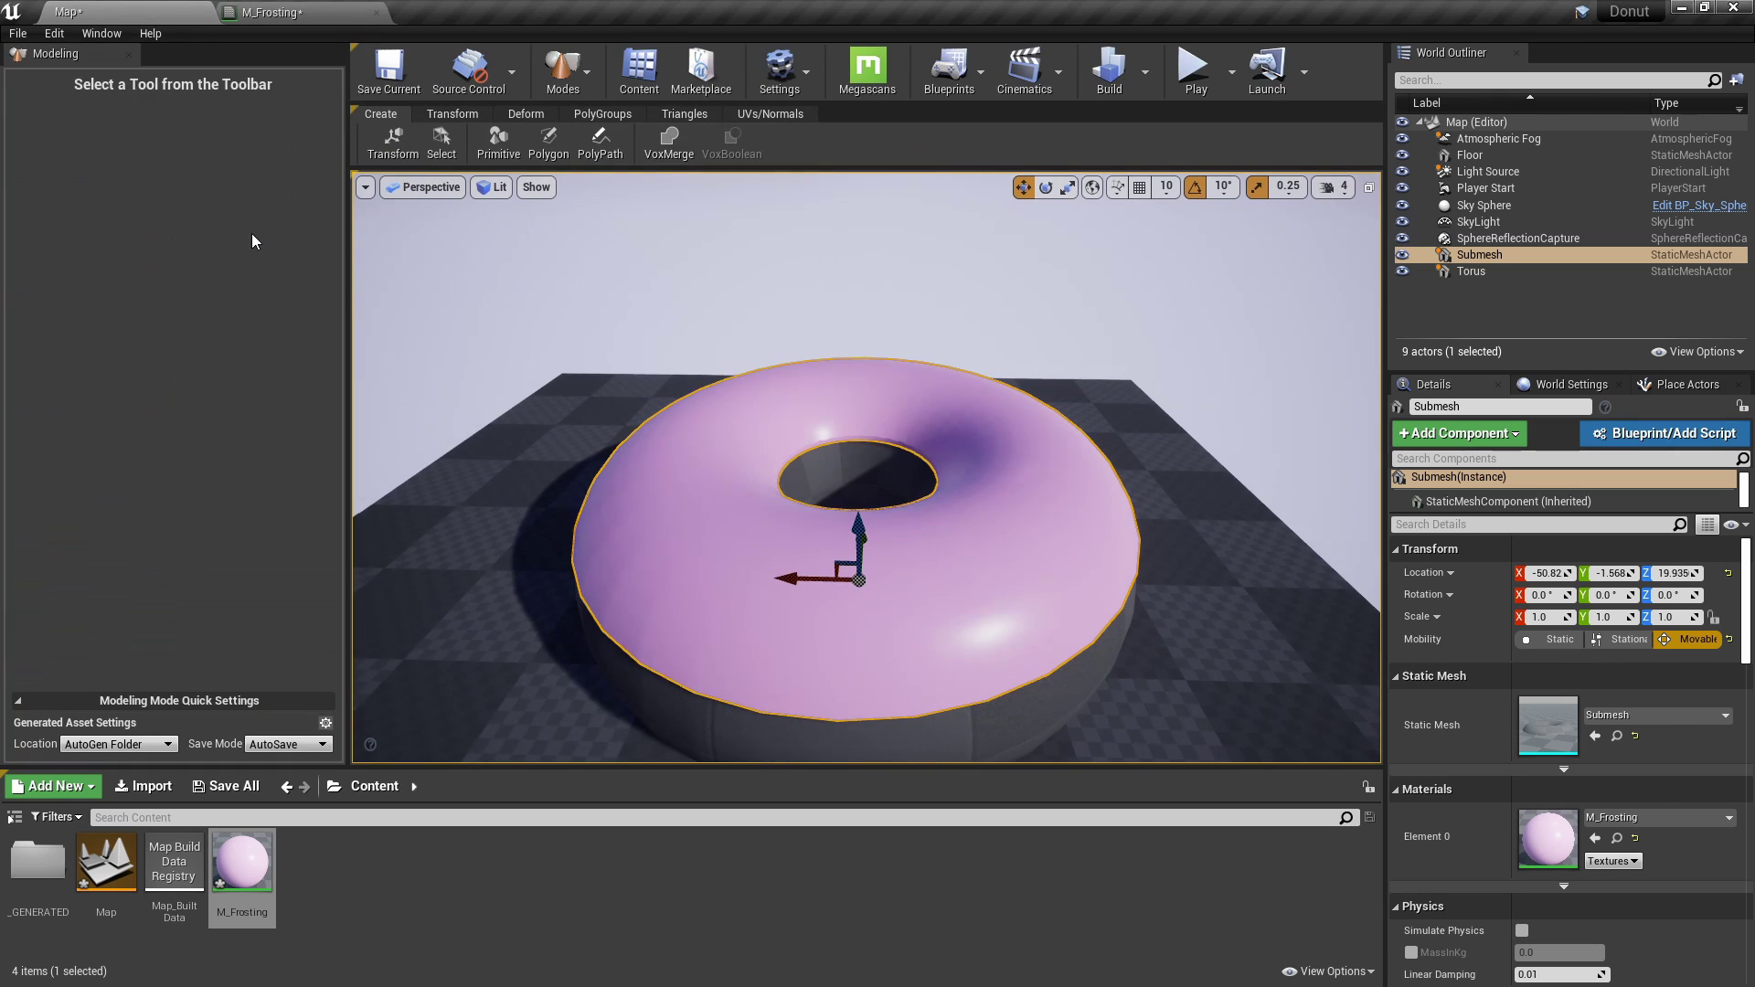
click(518, 115)
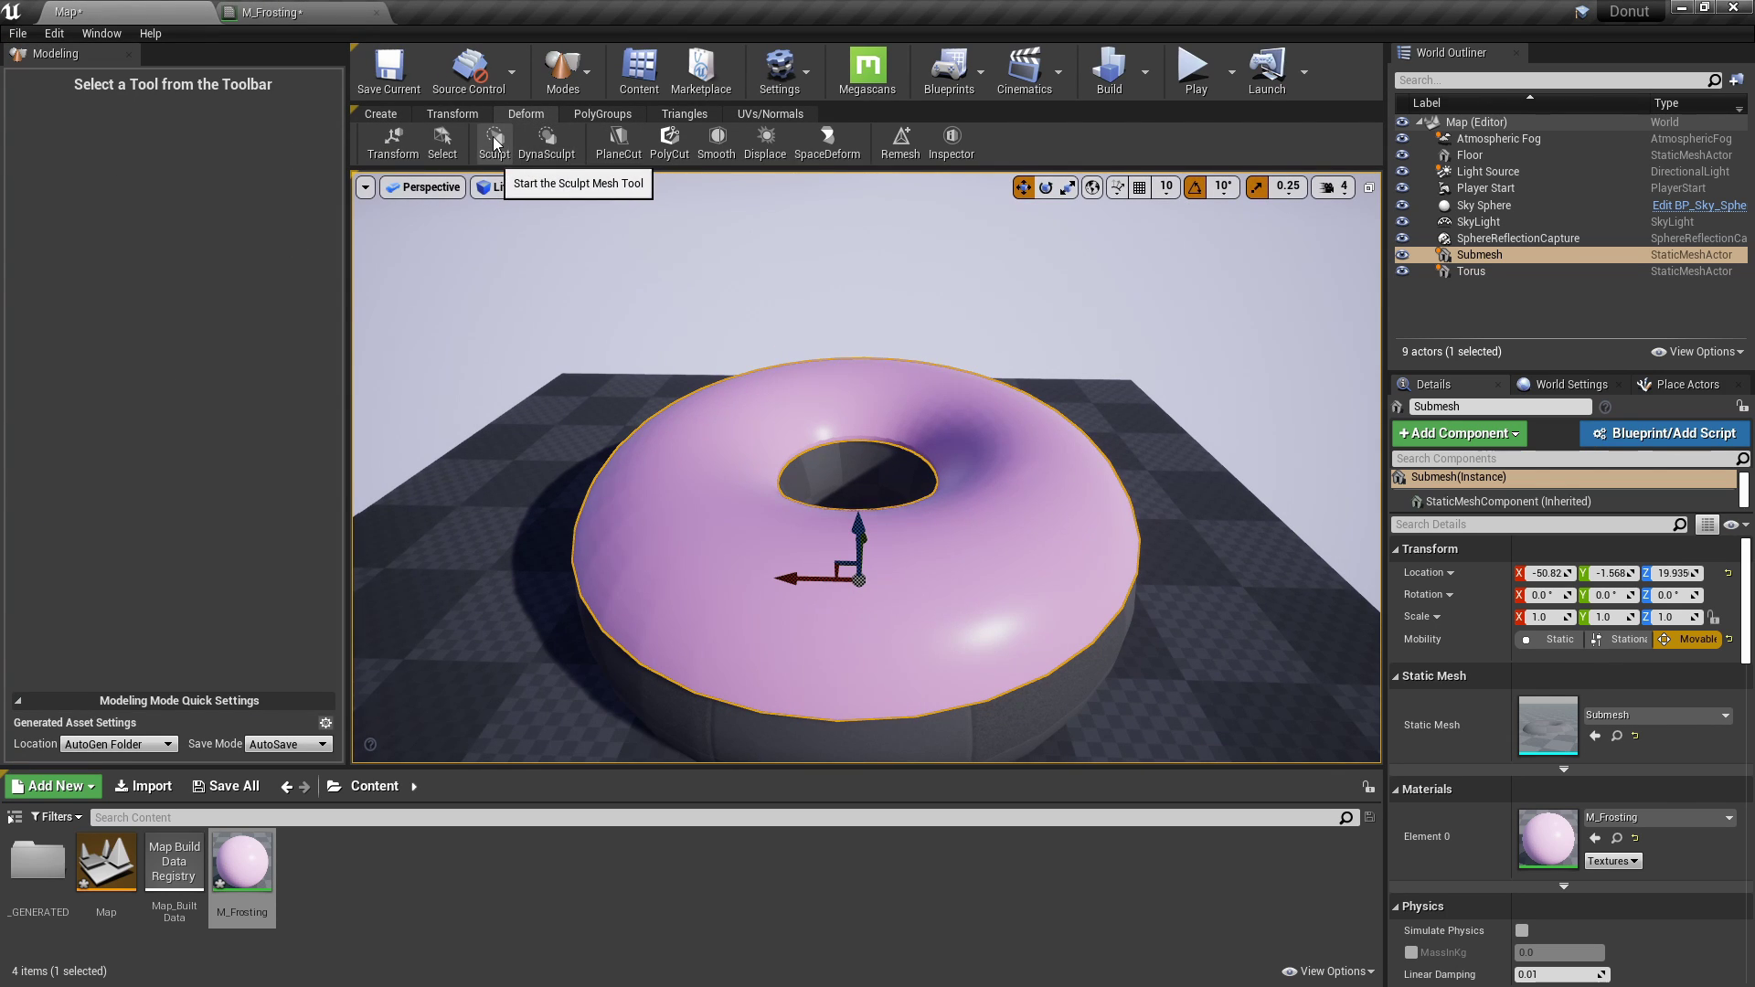
click(493, 142)
mouse_move(706, 513)
right_down()
mouse_move(663, 525)
mouse_move(738, 493)
mouse_move(677, 484)
mouse_move(681, 461)
mouse_move(674, 490)
right_up()
key(w)
key(s)
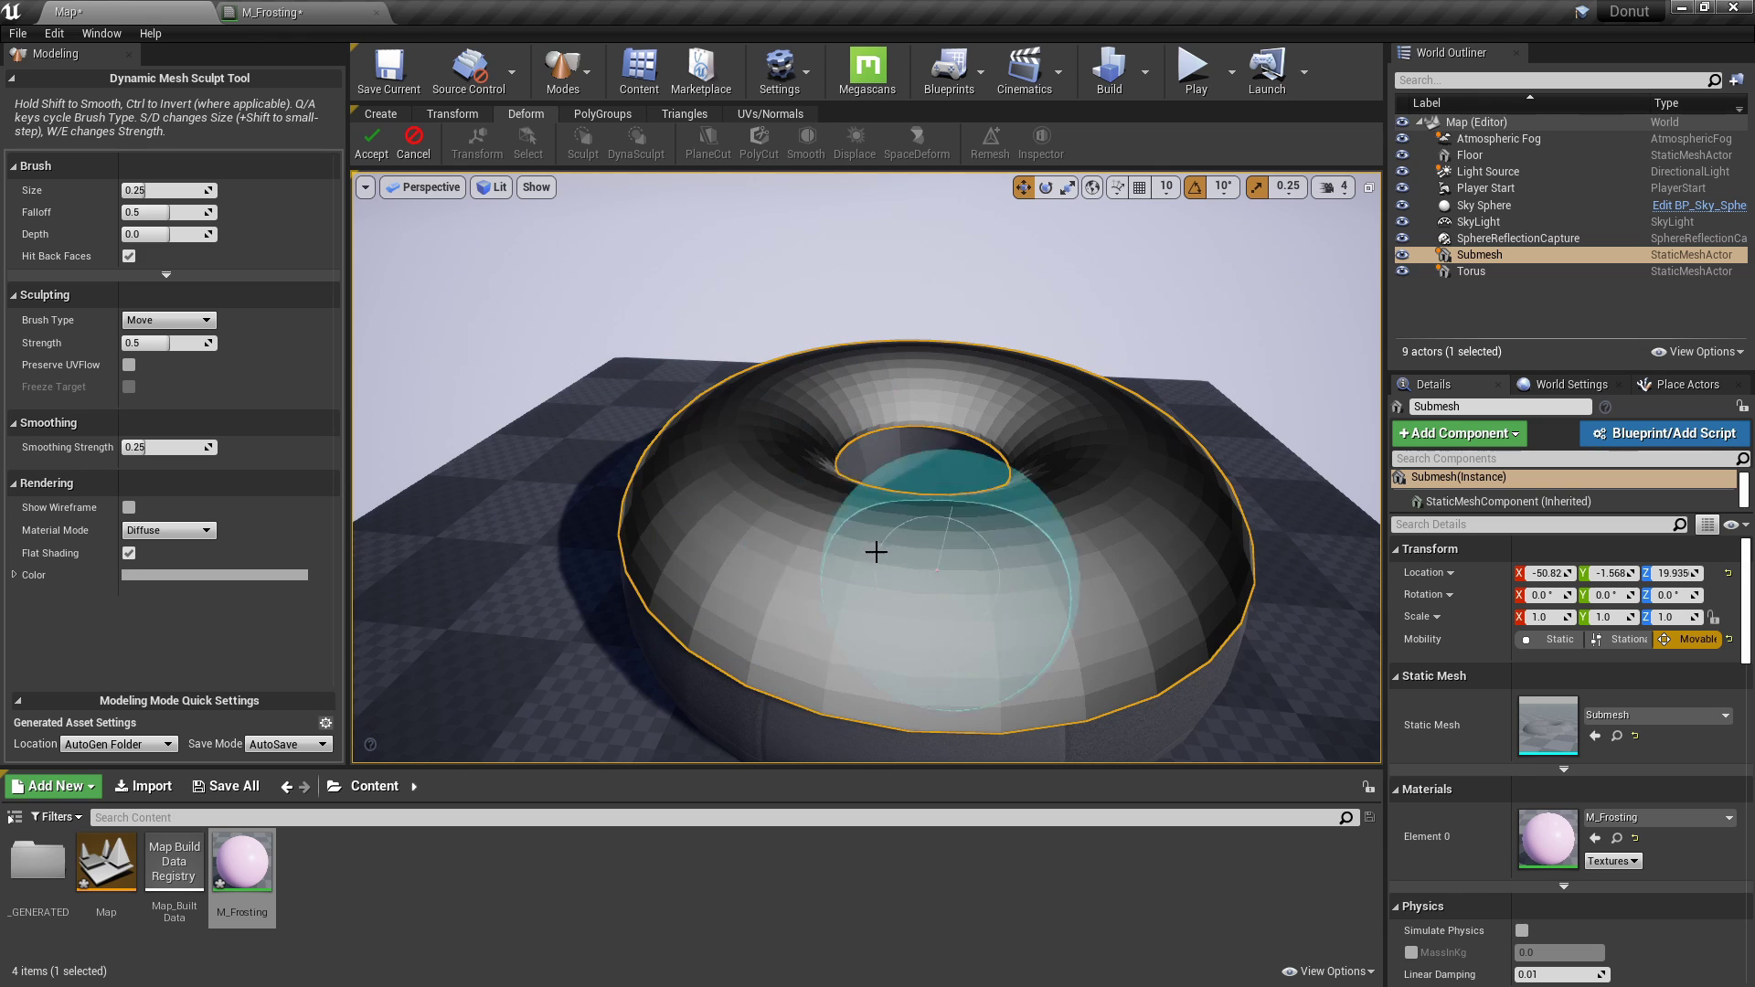
click(194, 530)
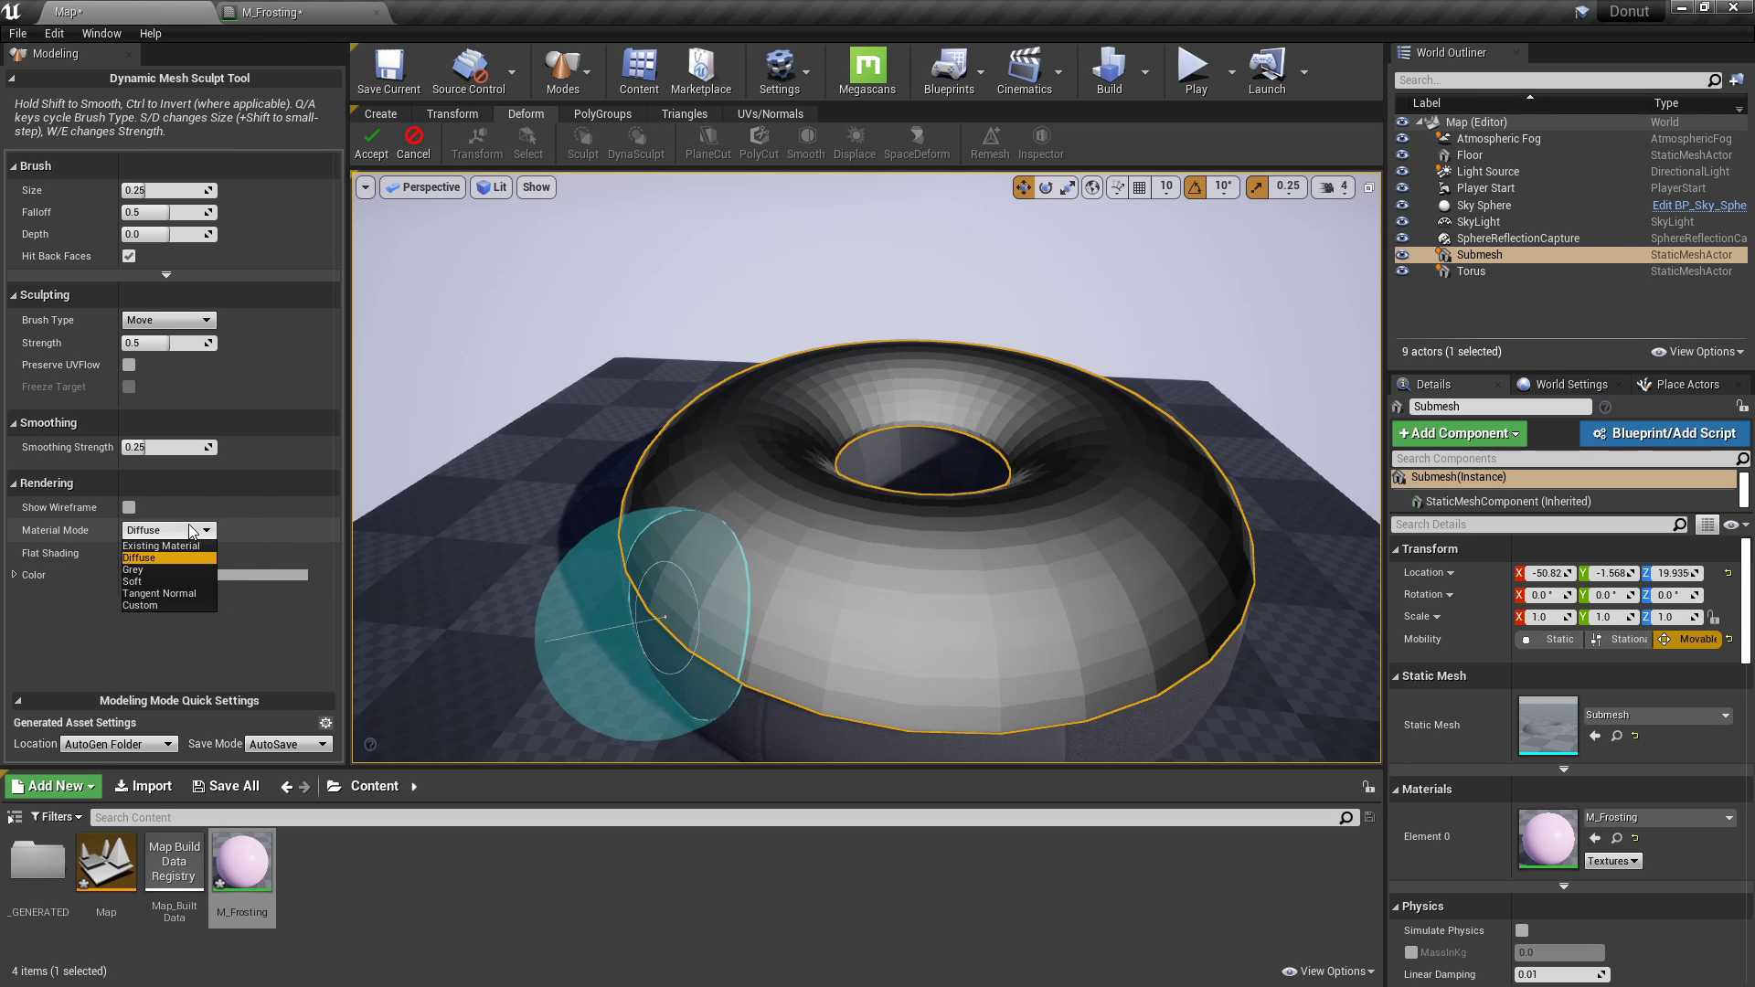
click(170, 550)
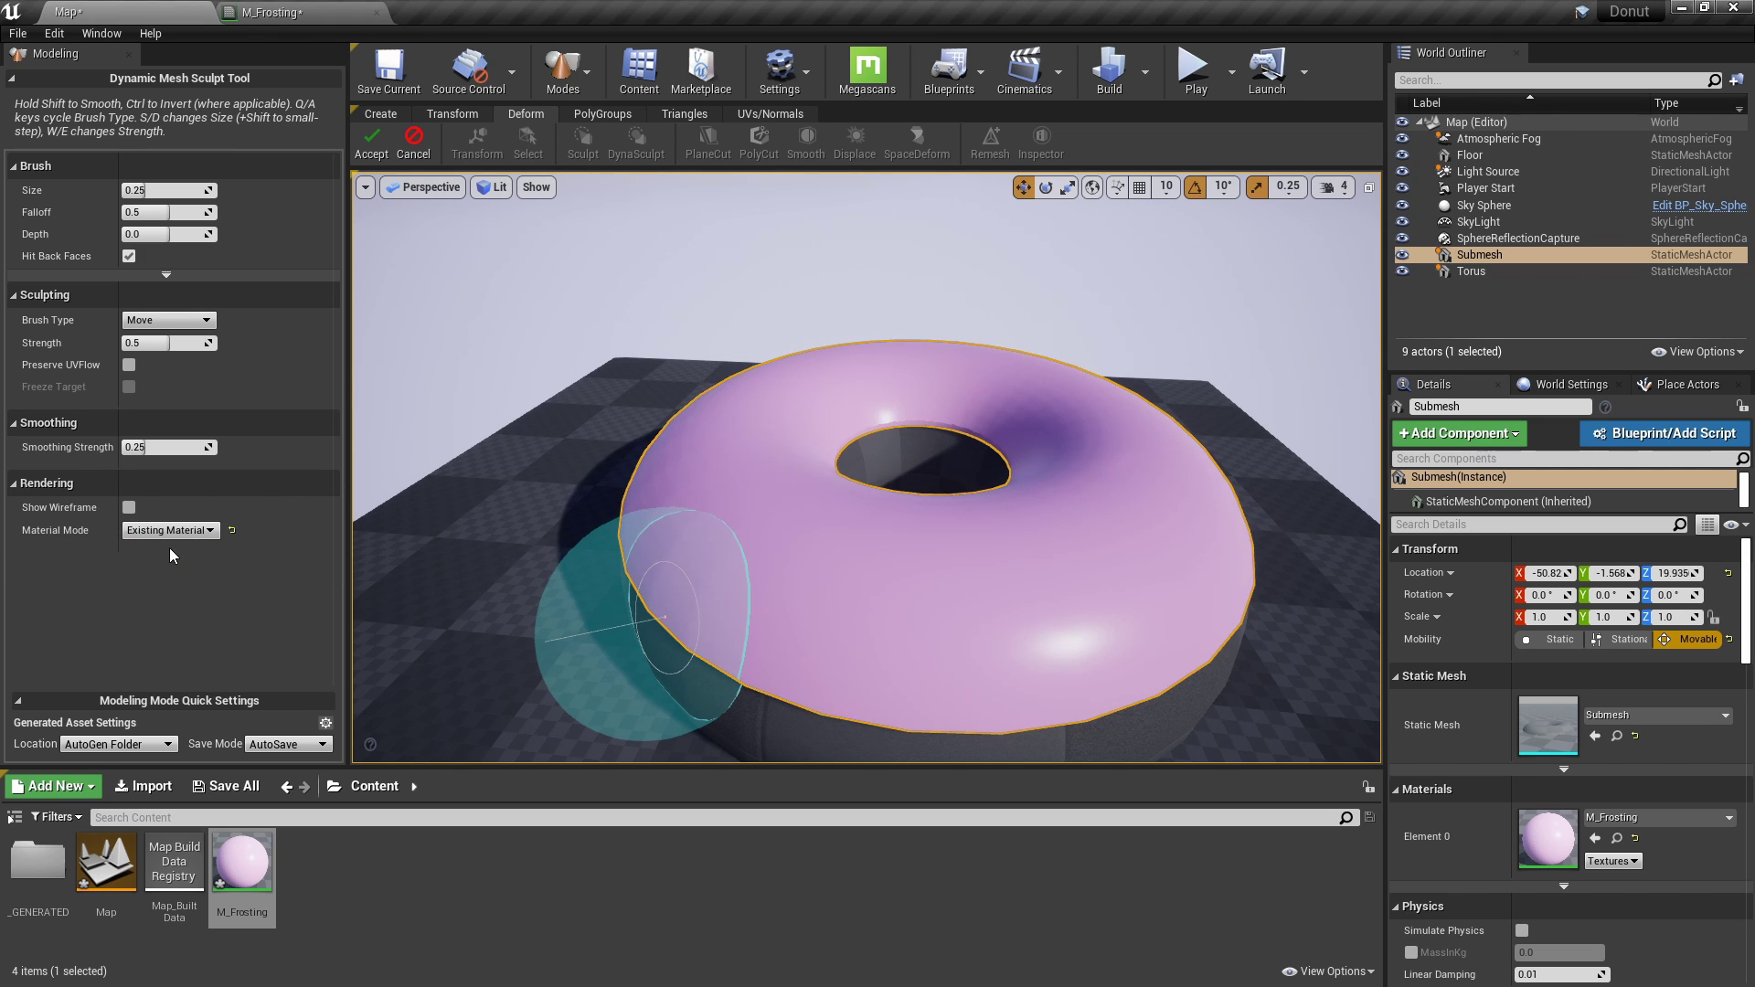
Try the Move and Sculpt (Normal) brushes on the icing, undo both strokes and close the Sculpt tool.
mouse_move(745, 490)
right_down()
mouse_move(672, 464)
mouse_move(686, 442)
mouse_move(754, 439)
mouse_move(675, 441)
right_up()
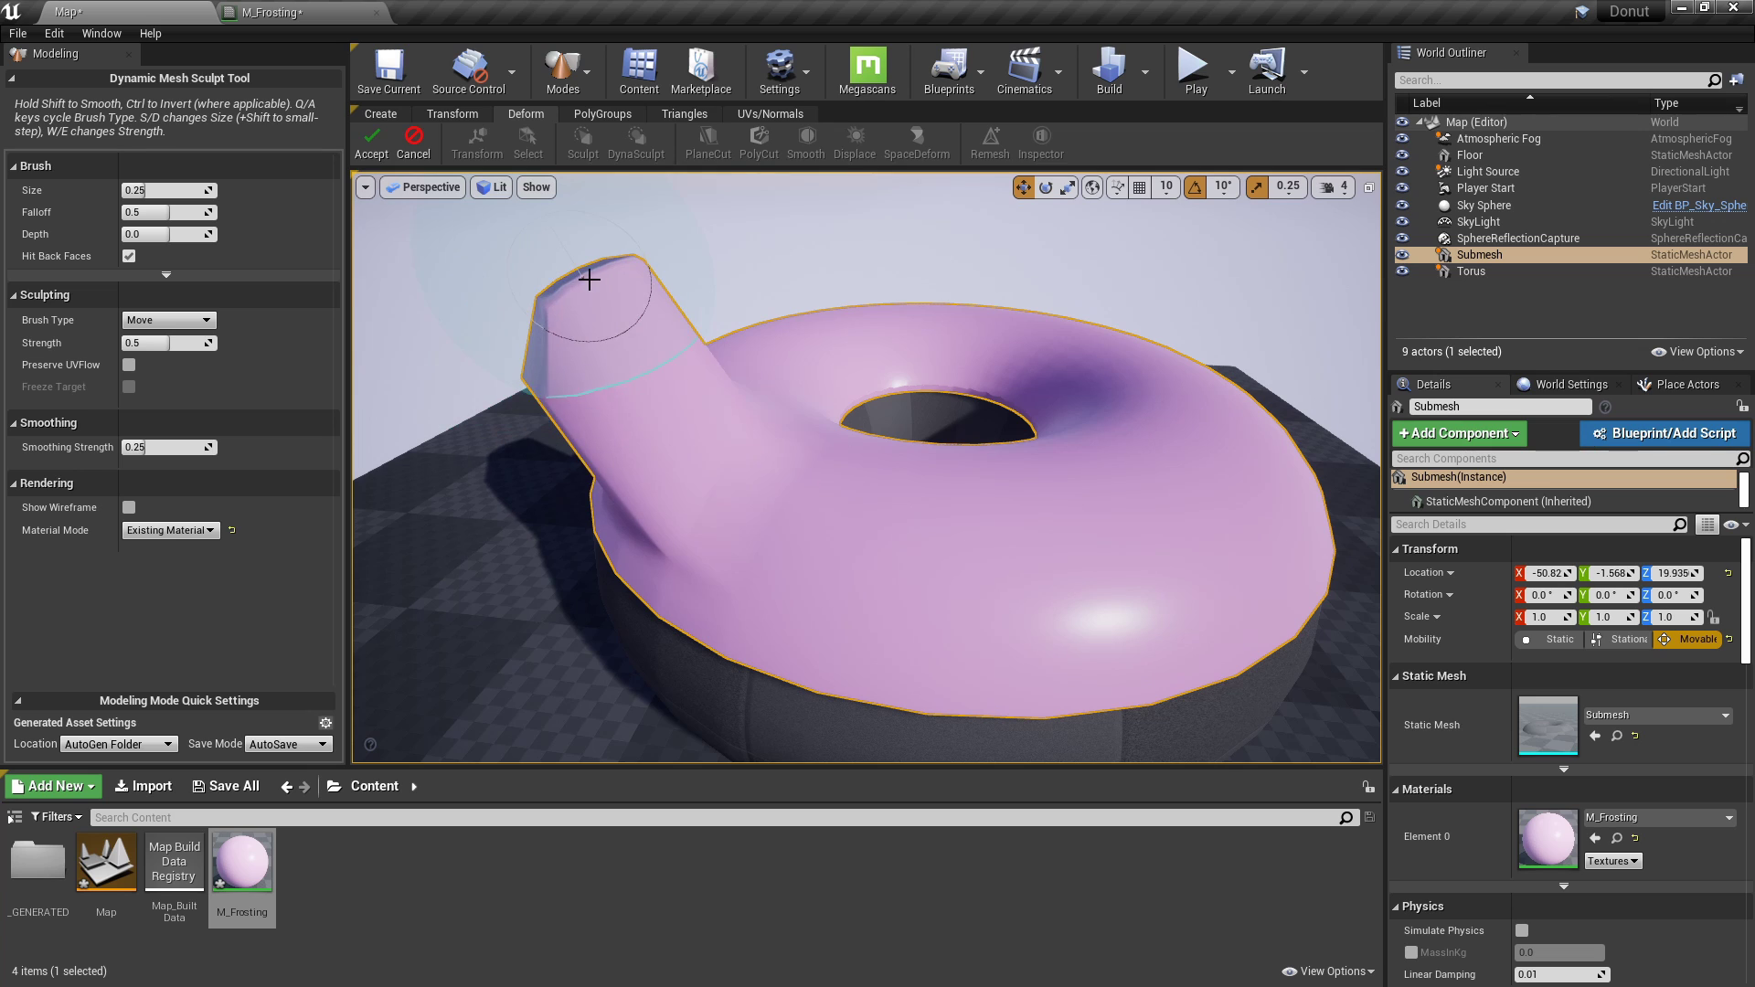
key(ctrl+z)
click(188, 321)
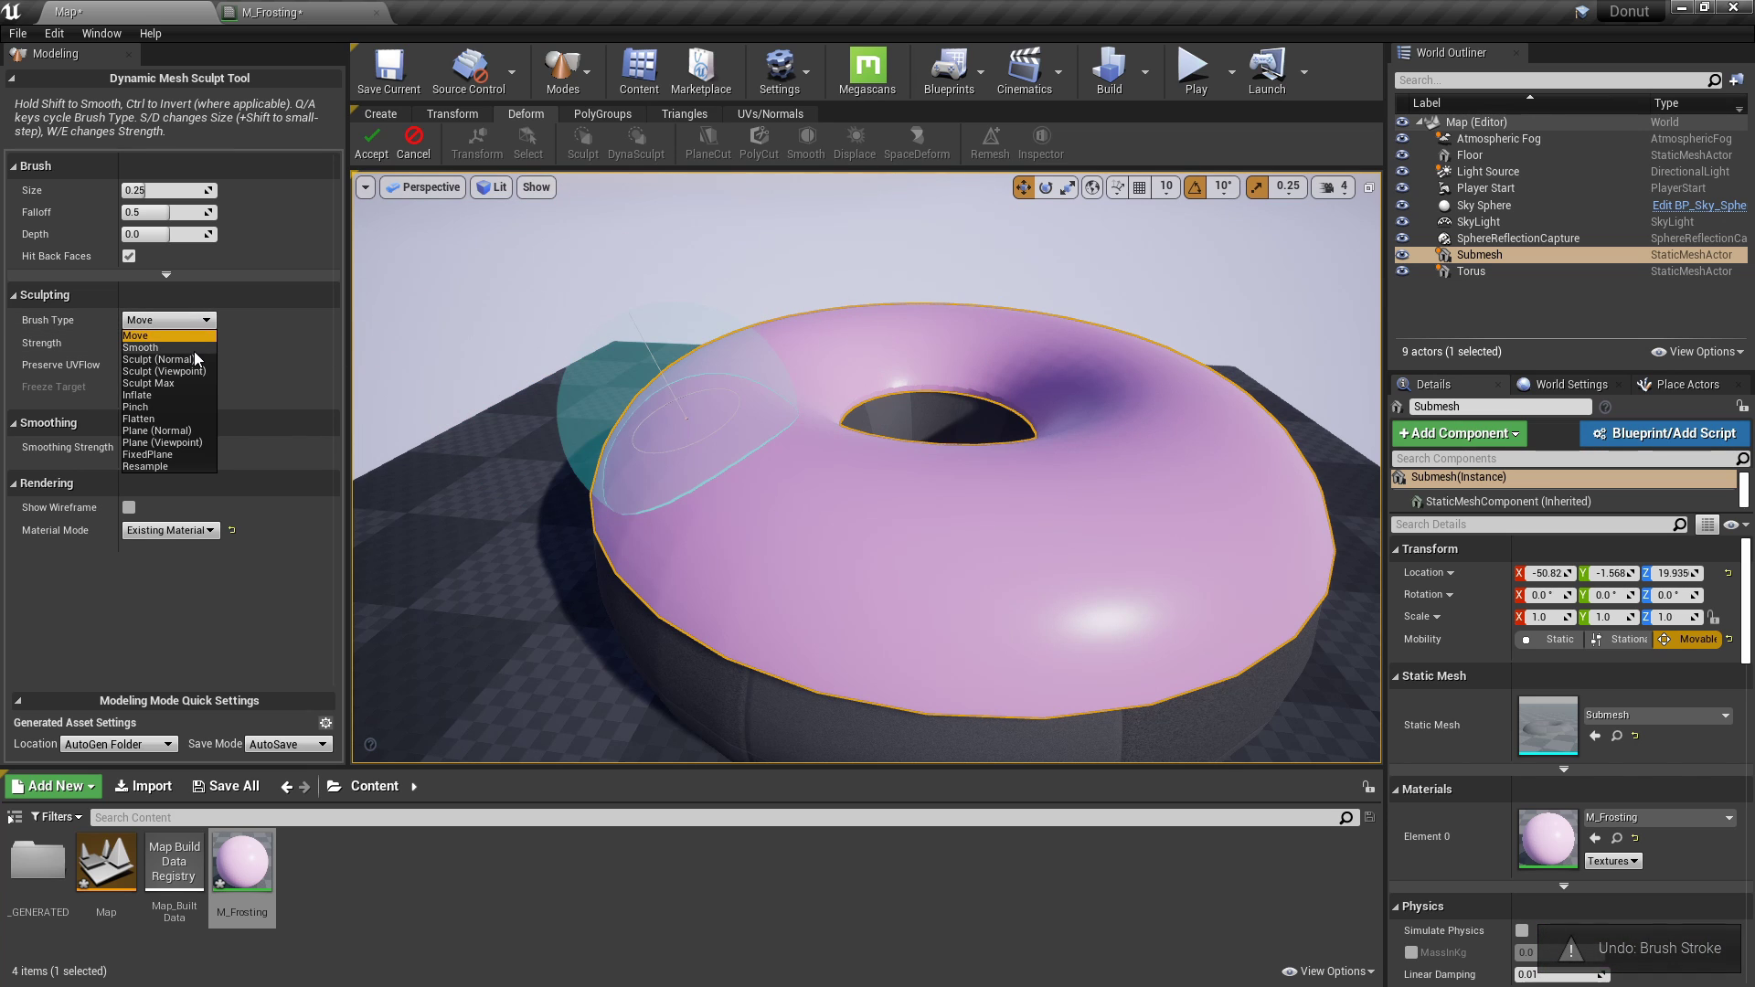
click(196, 361)
mouse_move(711, 462)
mouse_down()
mouse_move(960, 497)
mouse_move(764, 470)
mouse_move(873, 456)
mouse_move(823, 466)
mouse_up()
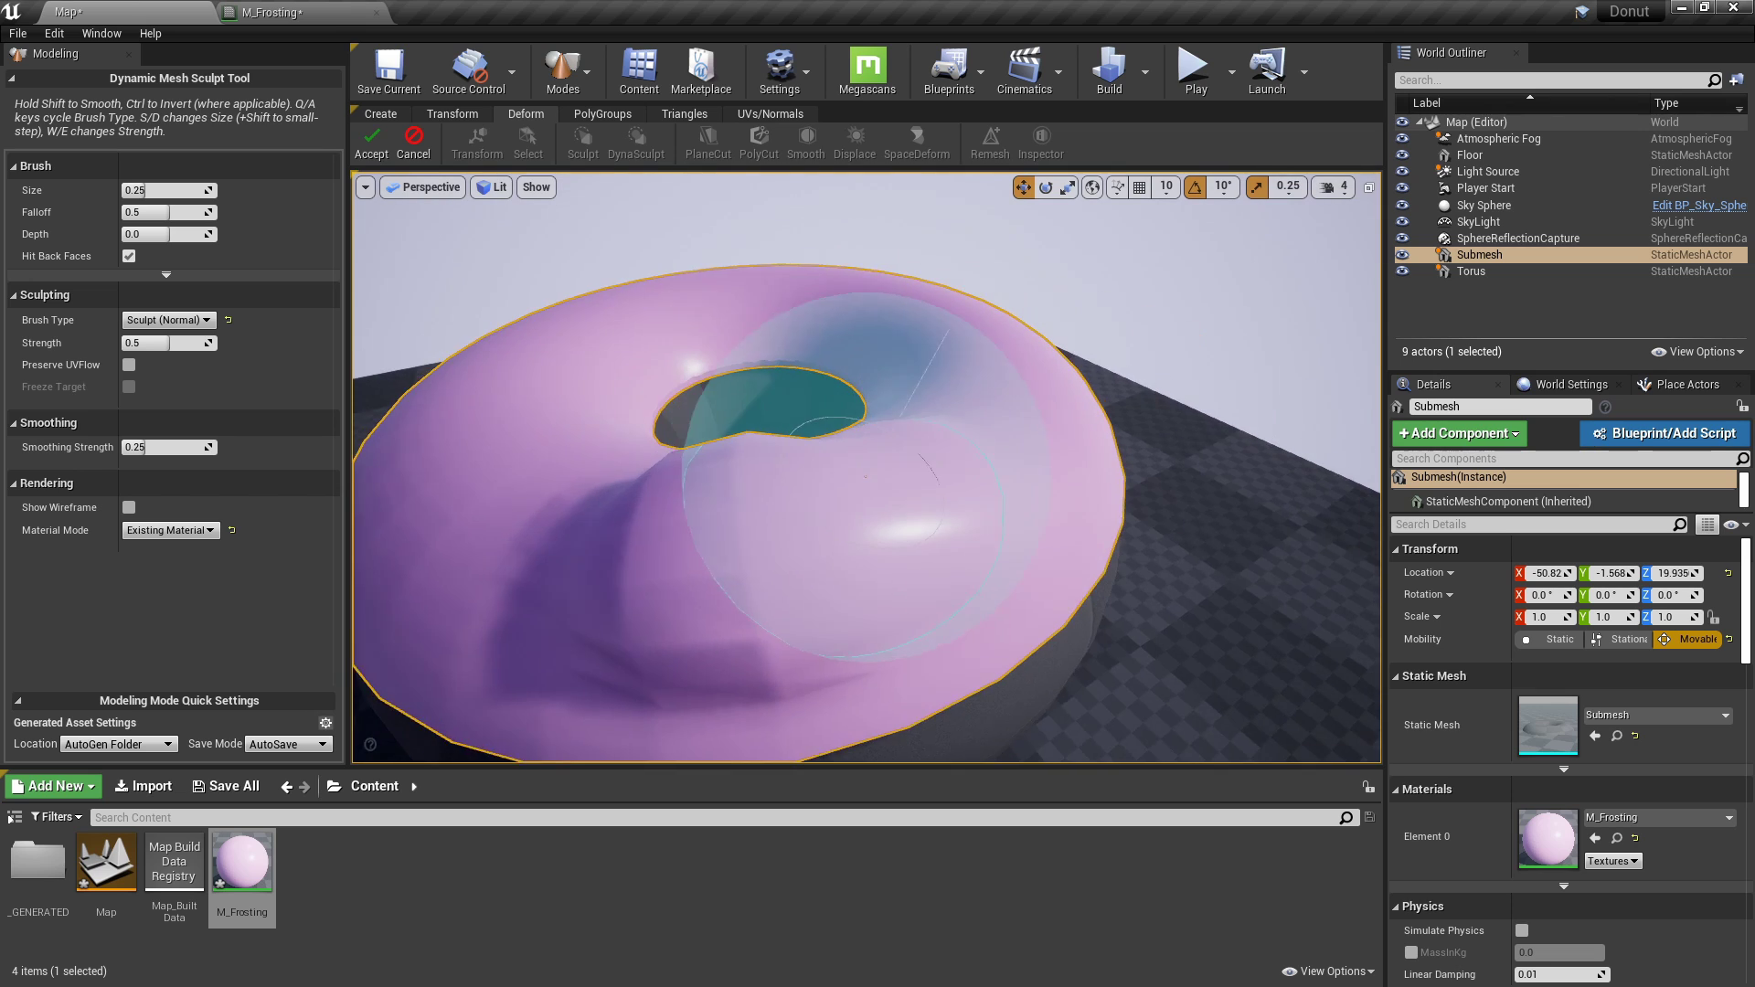
key(ctrl+z)
key(d)
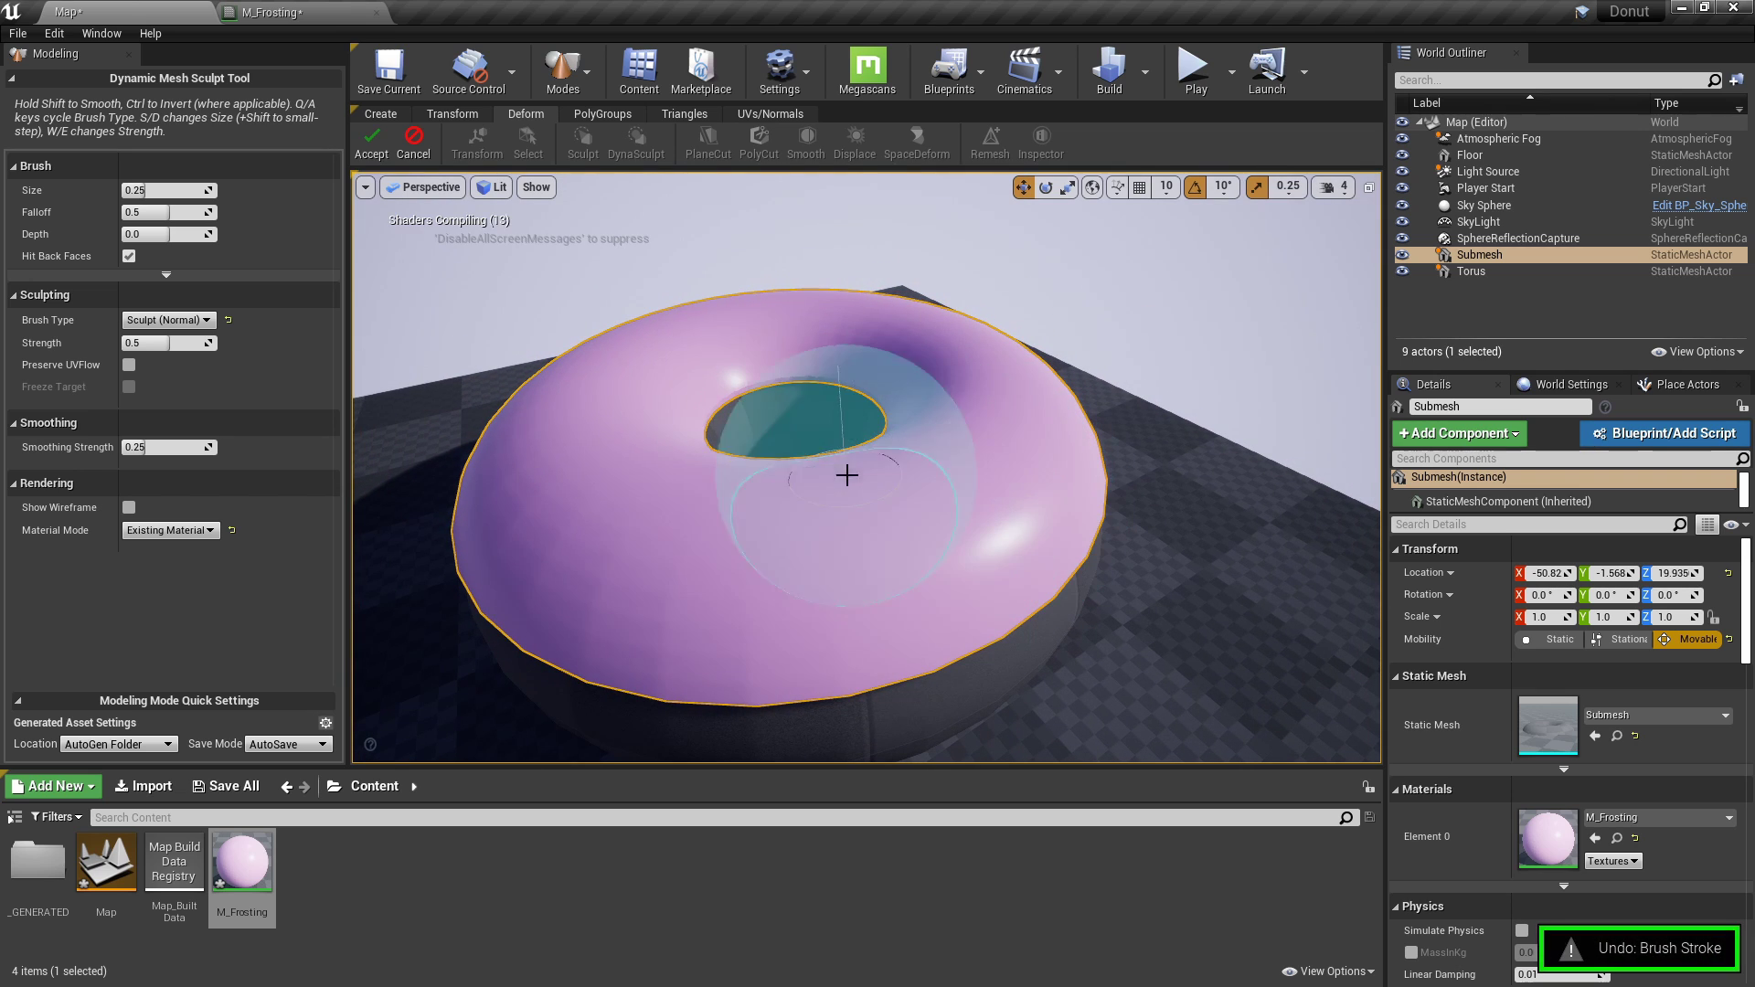
key(f)
click(202, 320)
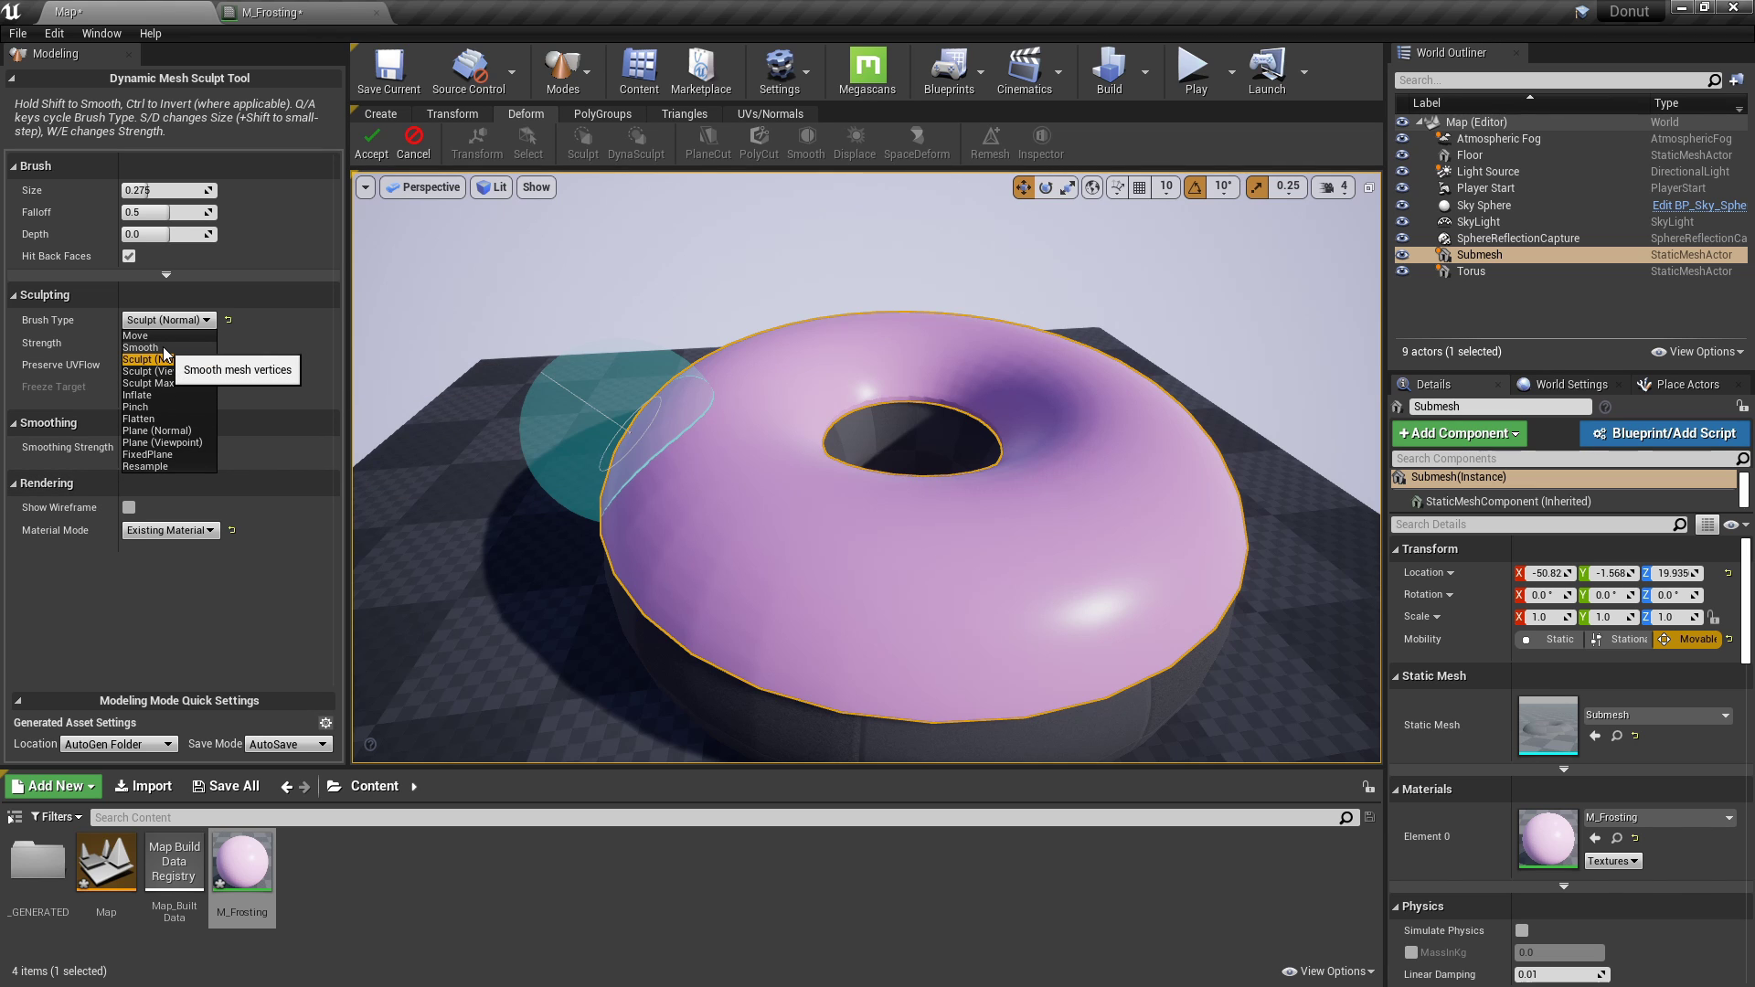
right_drag(694, 479, 692, 484)
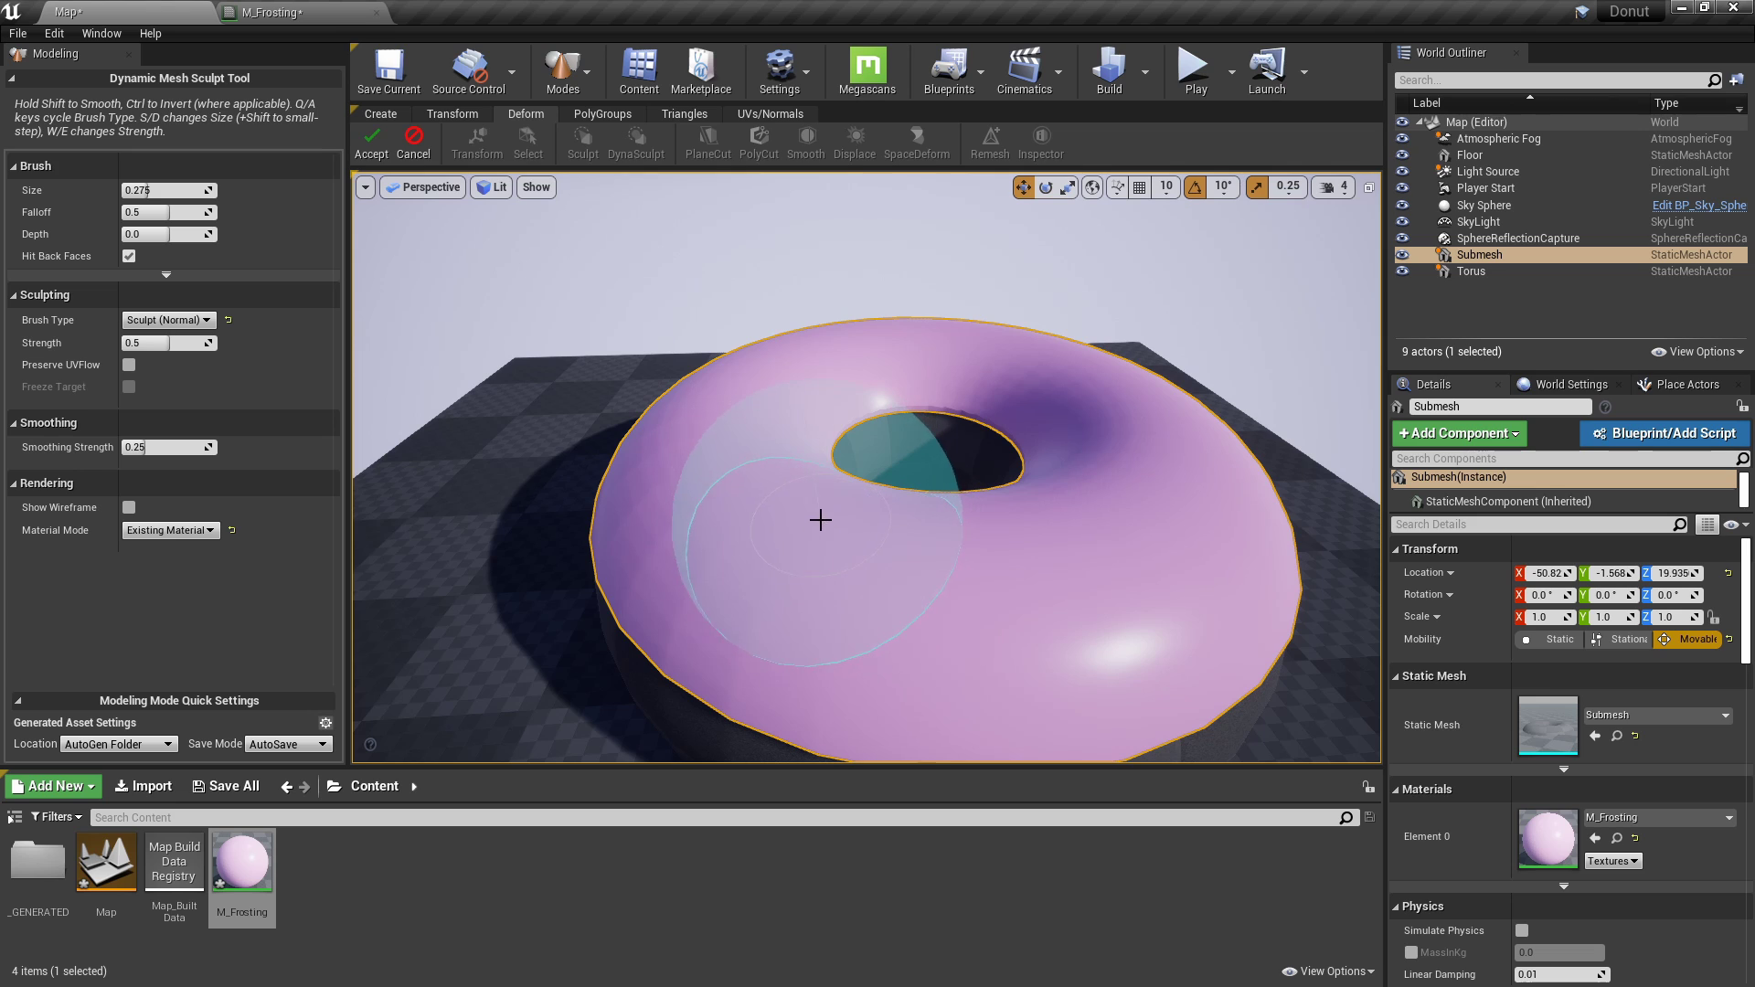
click(372, 141)
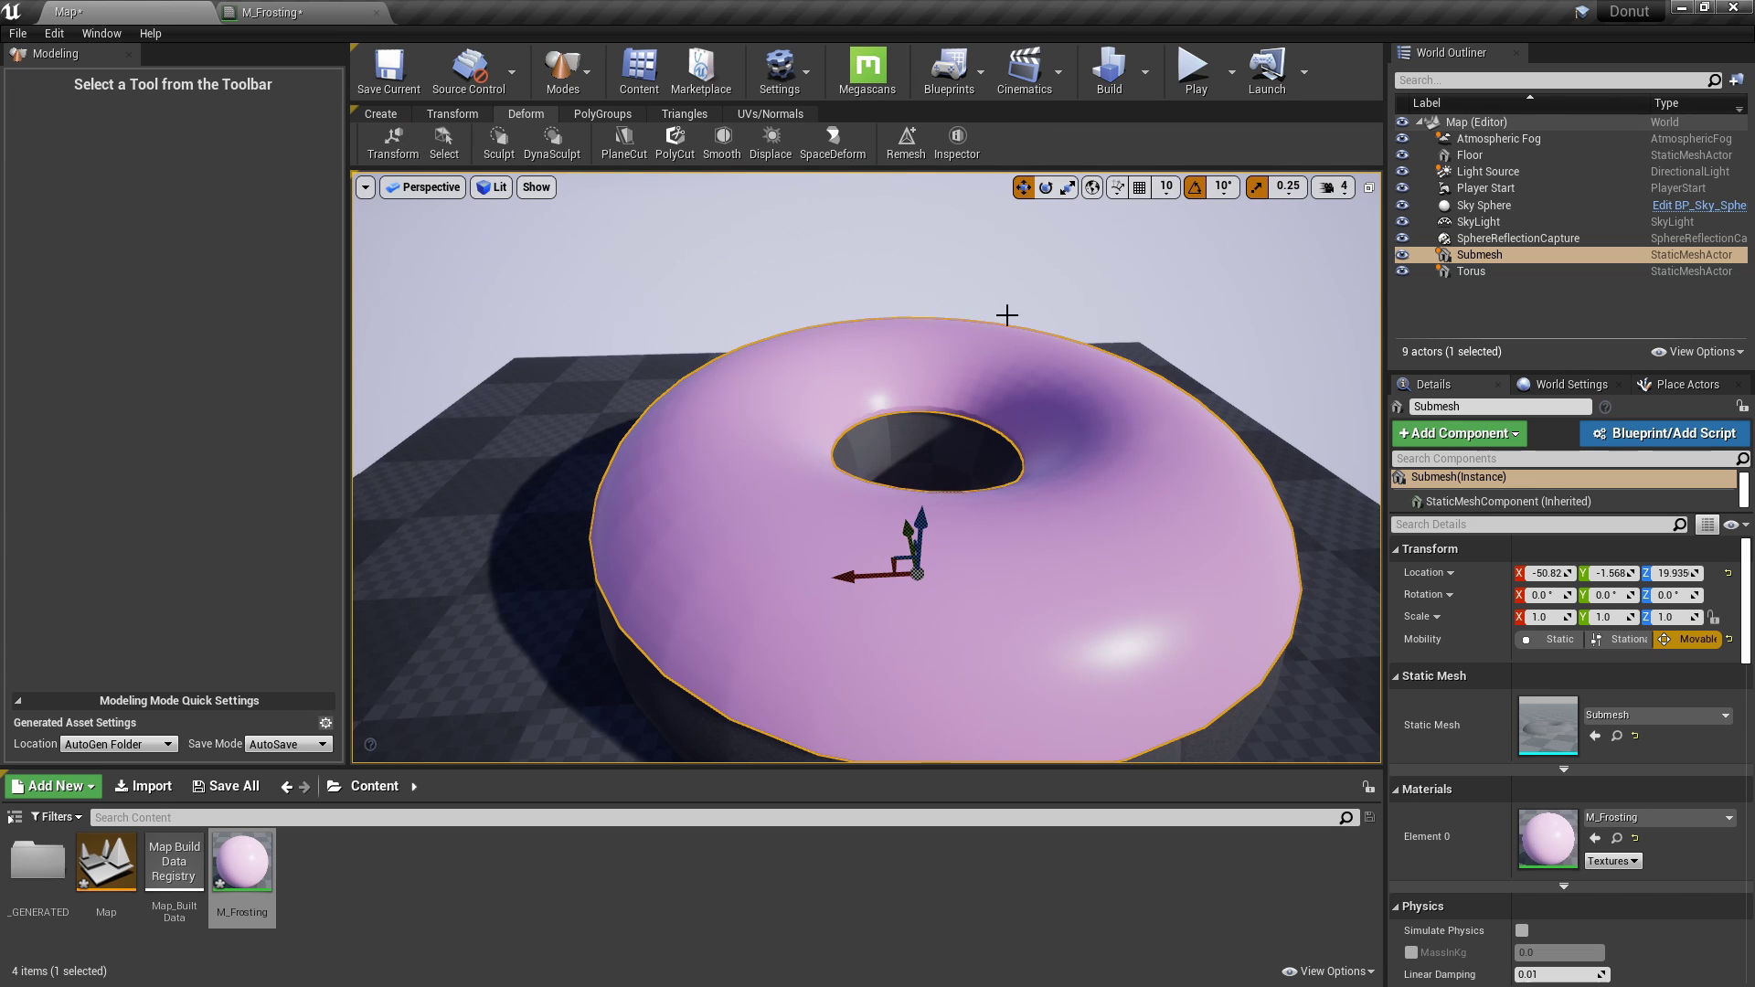
Remesh the Submesh icing with a Target Triangle Count of 9000 and accept the result.
key(w)
right_drag(820, 486, 868, 543)
key(q)
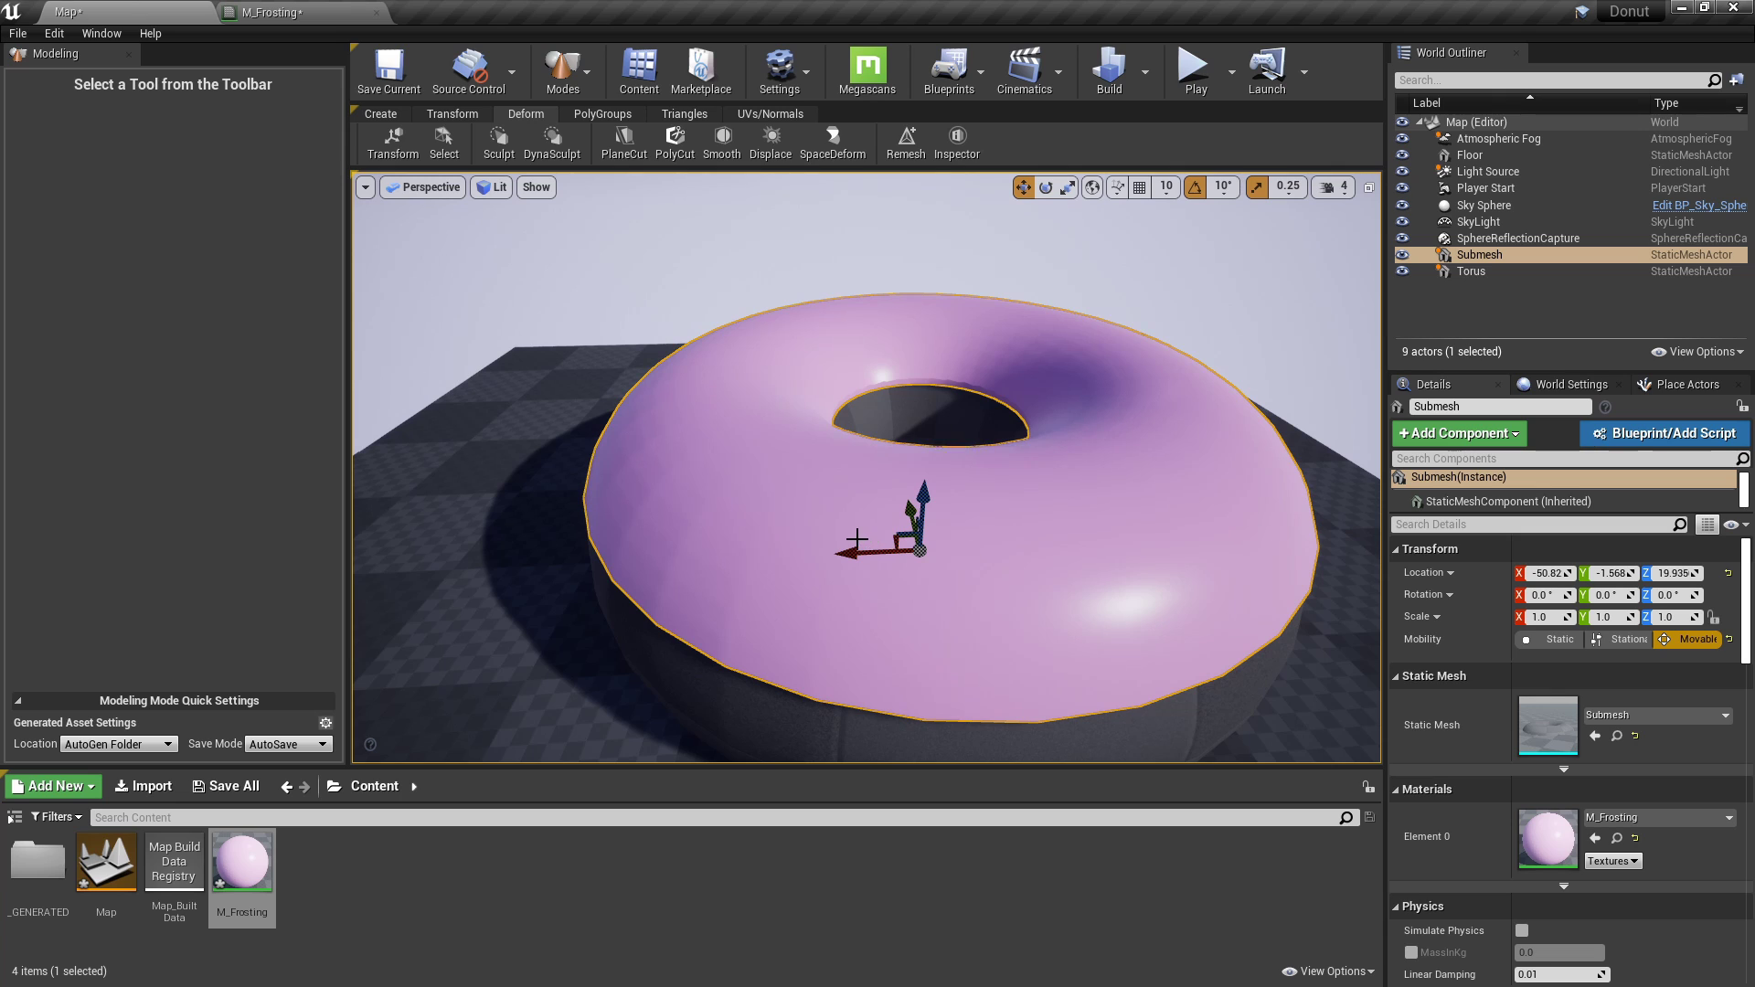
click(910, 146)
right_drag(906, 259, 908, 284)
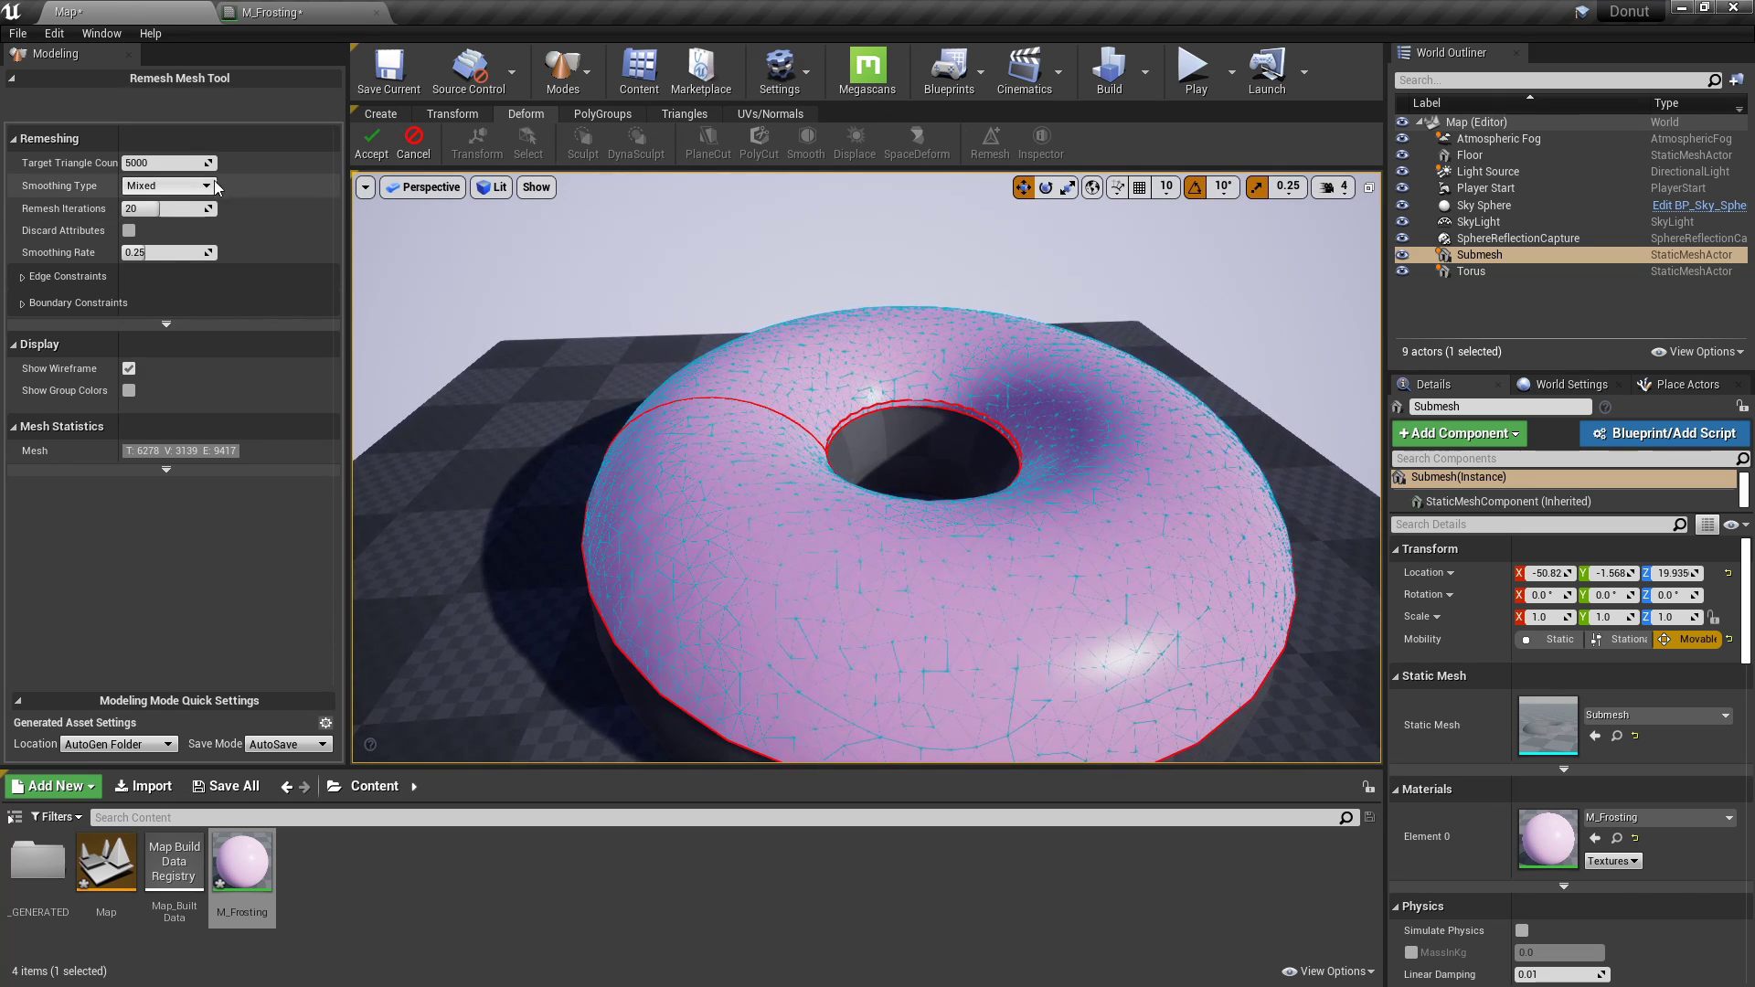
click(200, 162)
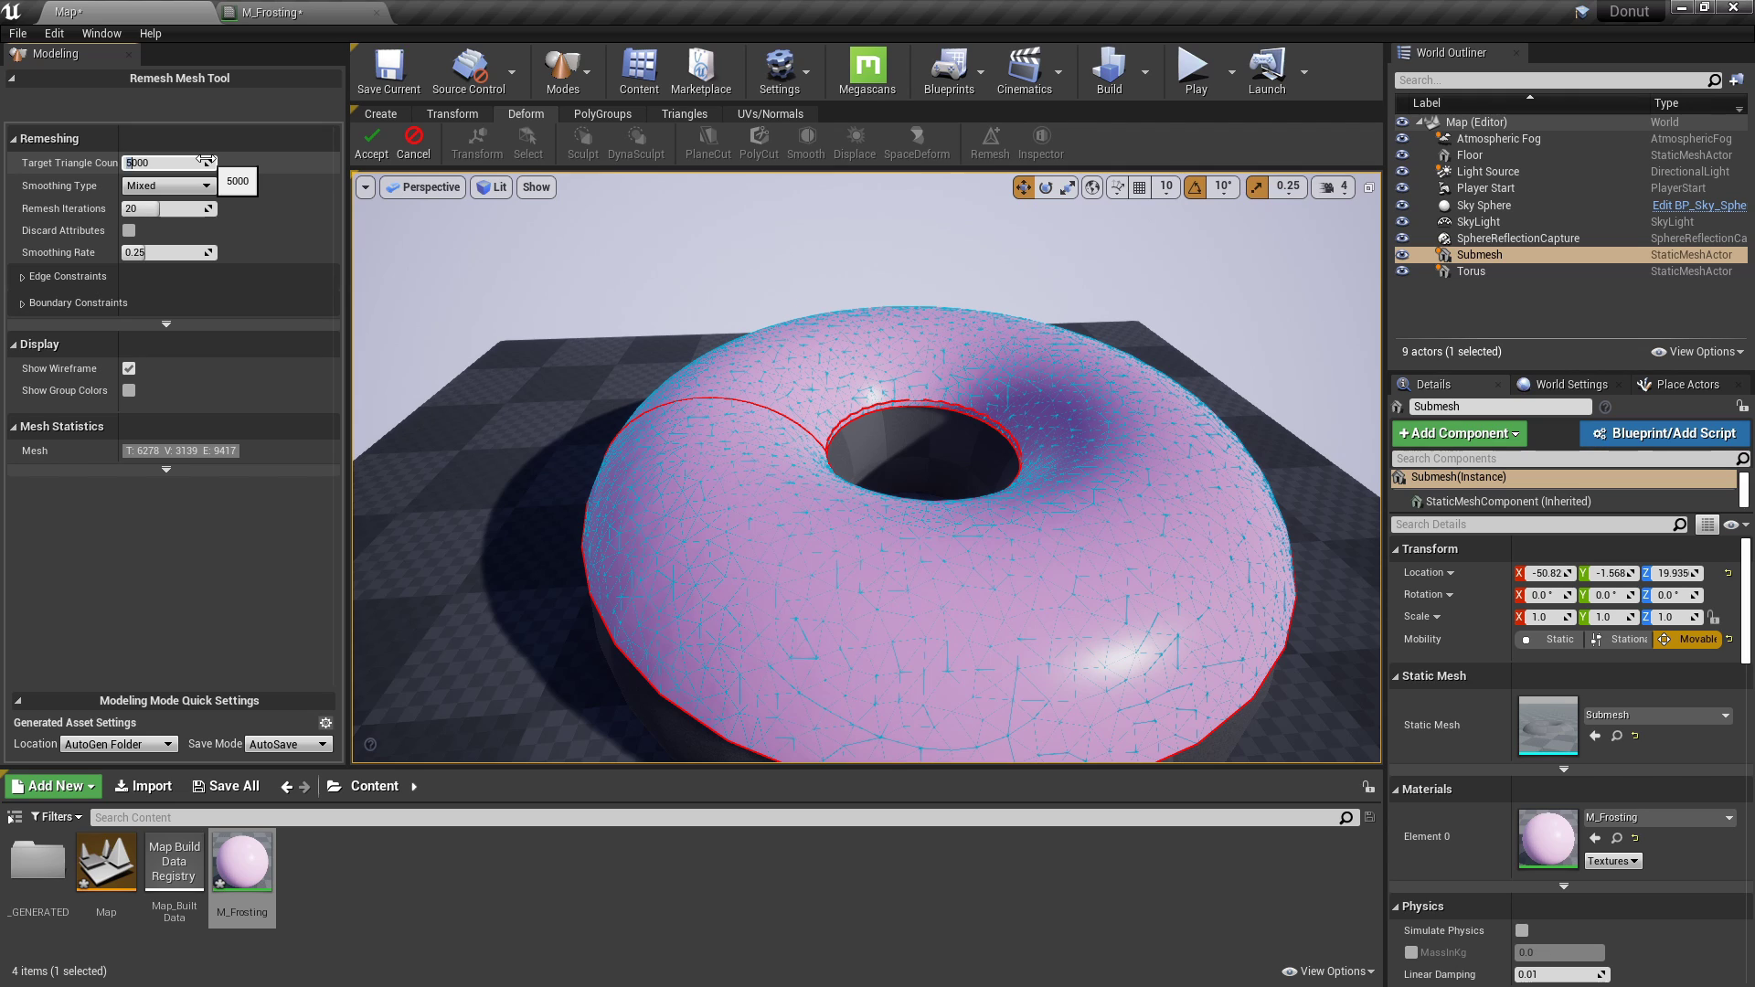
key(Return)
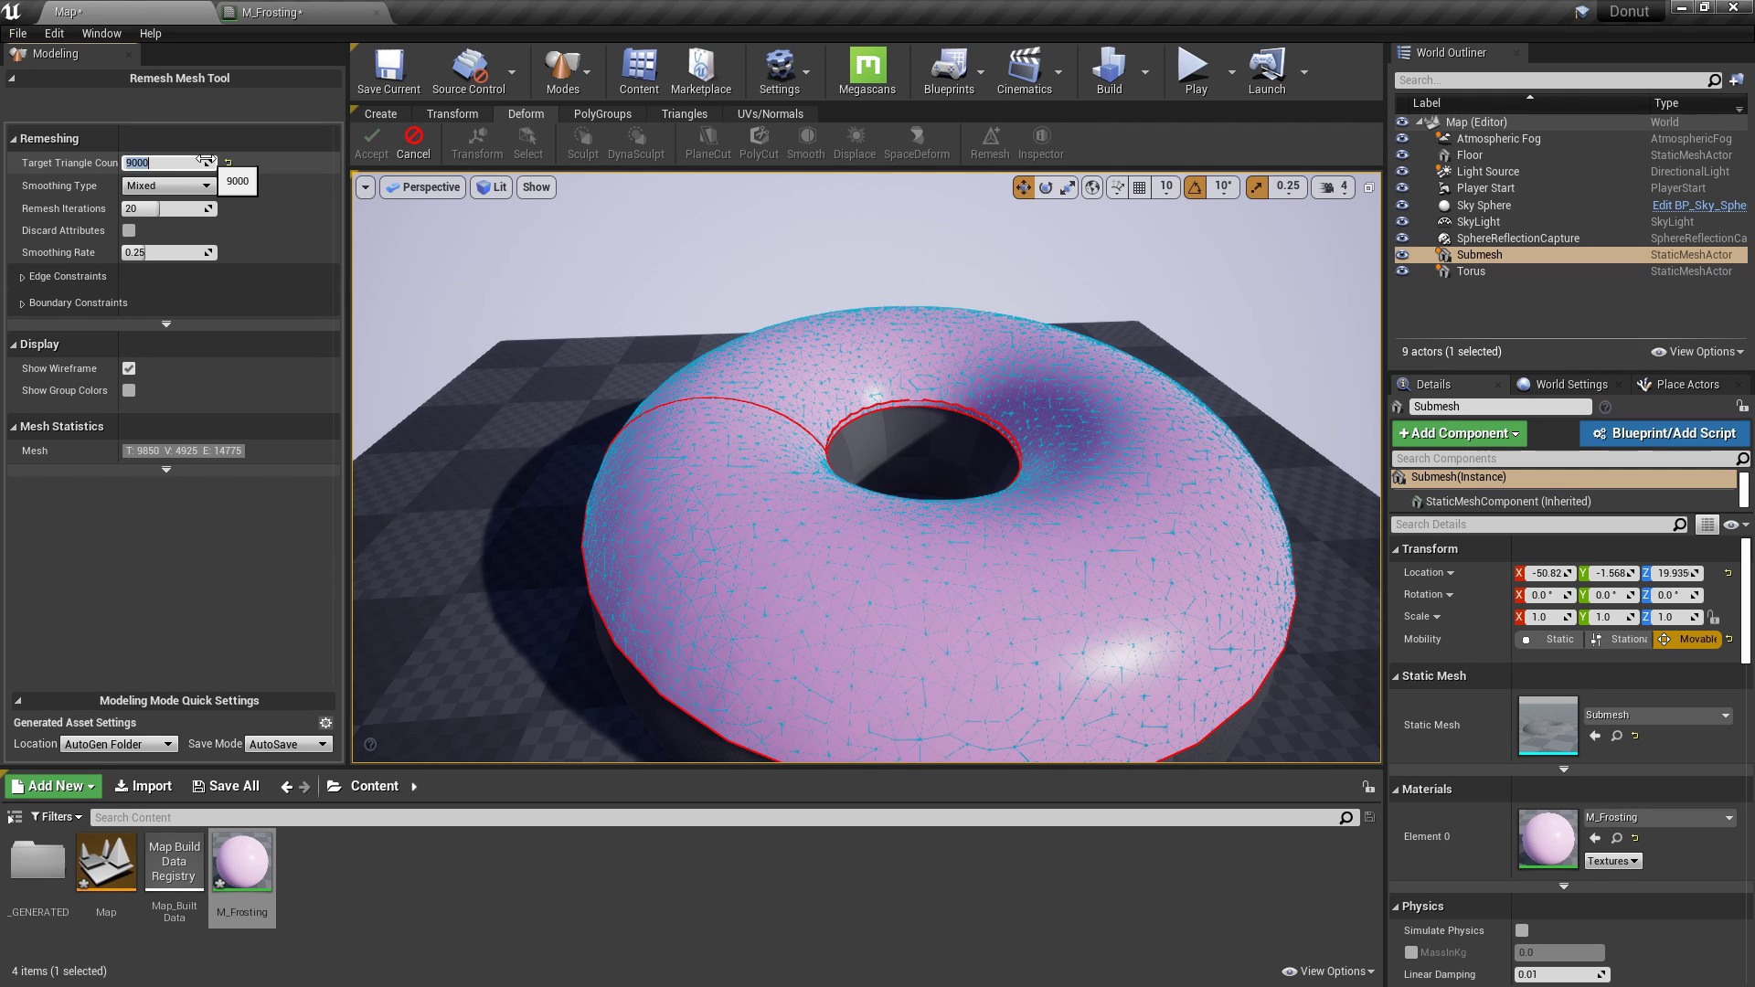
right_drag(742, 337, 763, 354)
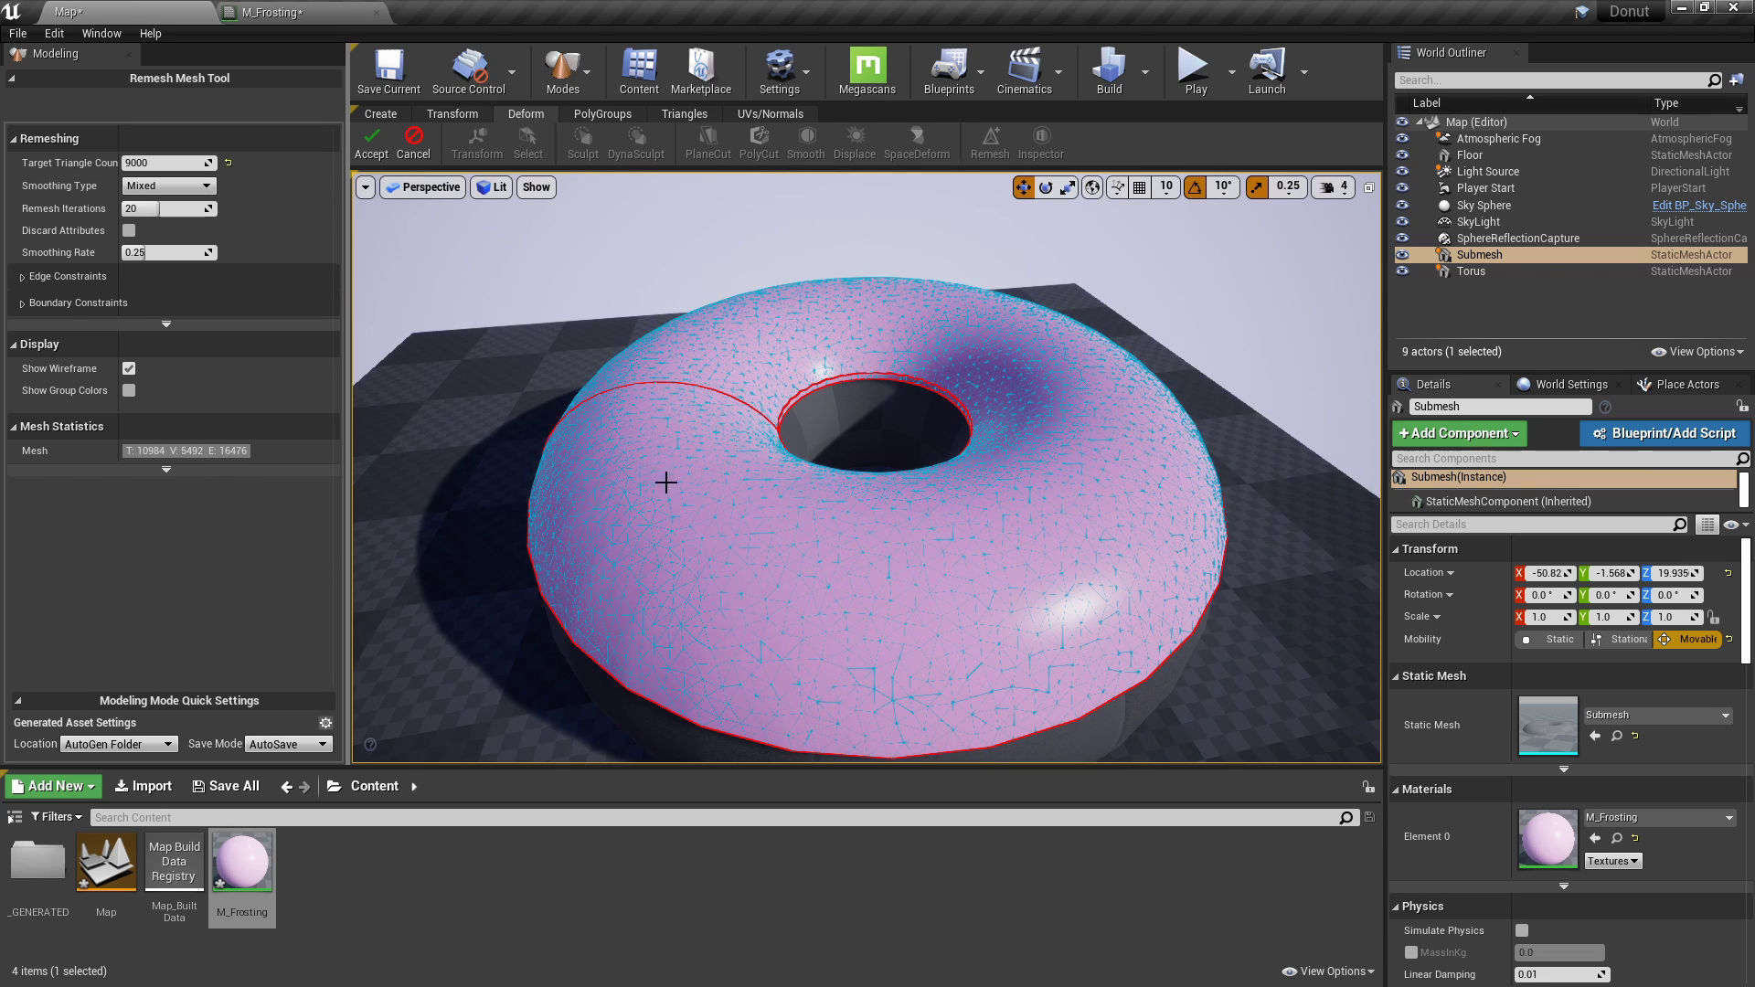
click(371, 149)
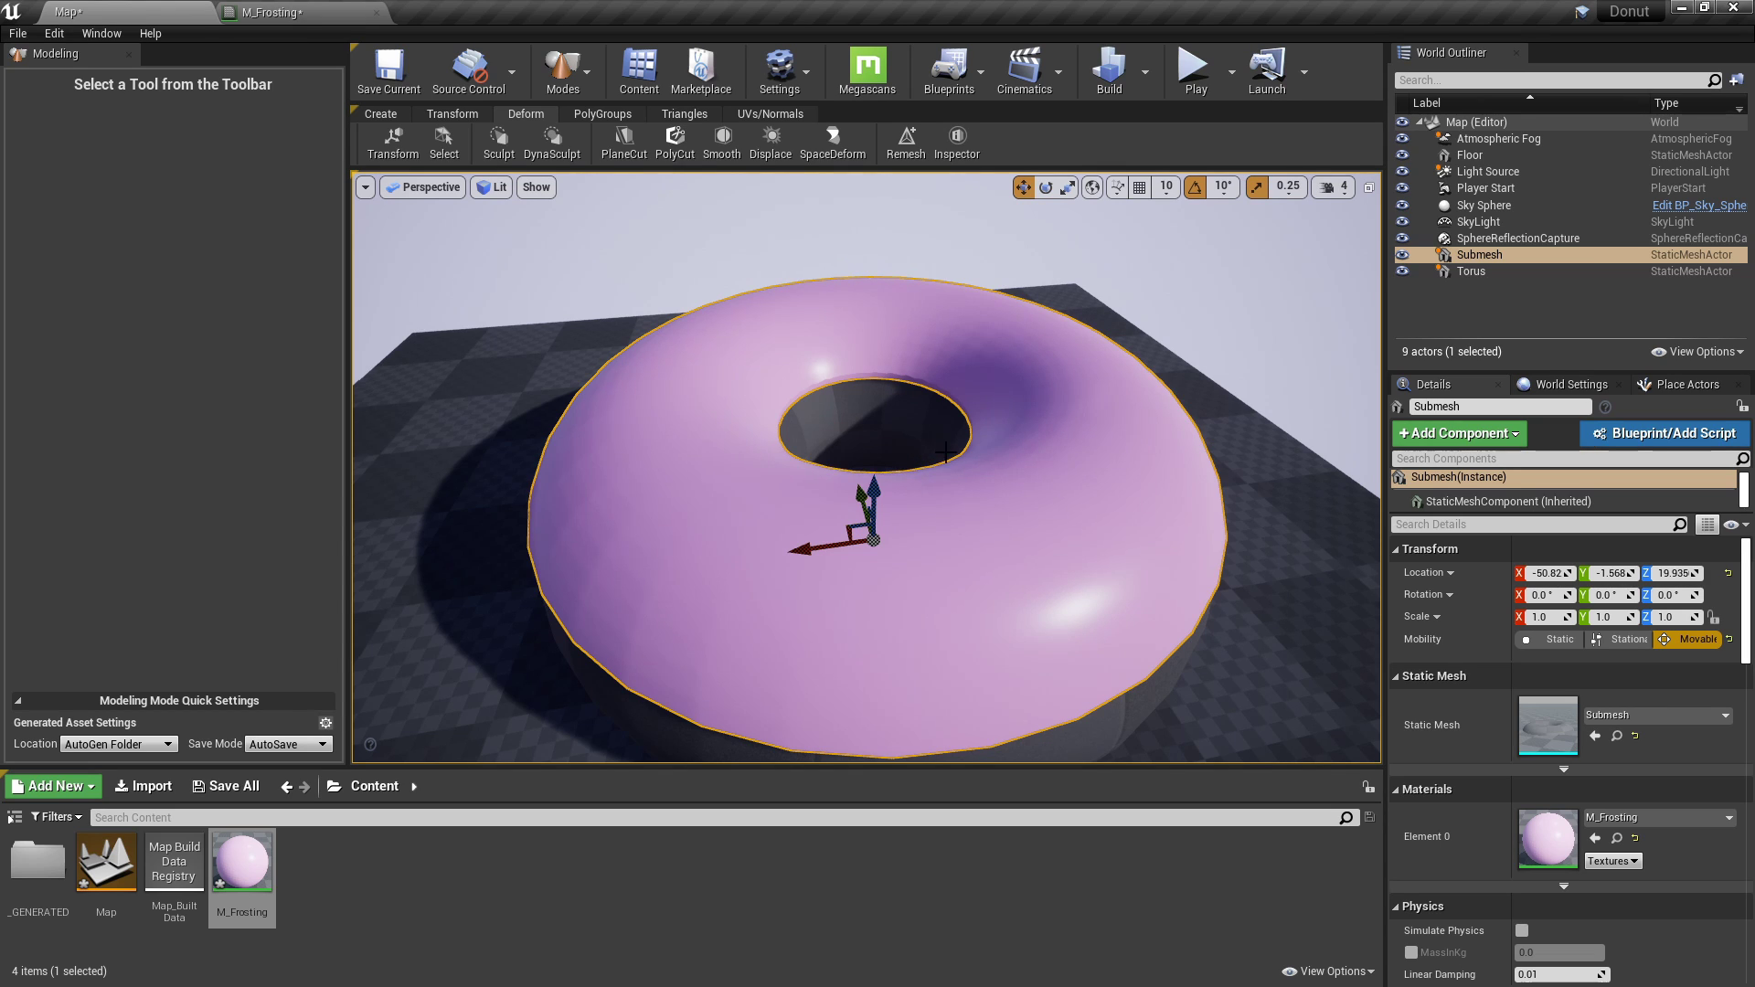
Remesh the icing again with a Target Triangle Count of 8000 and Discard Attributes enabled, comparing the hole's edge with the option off before accepting.
click(906, 143)
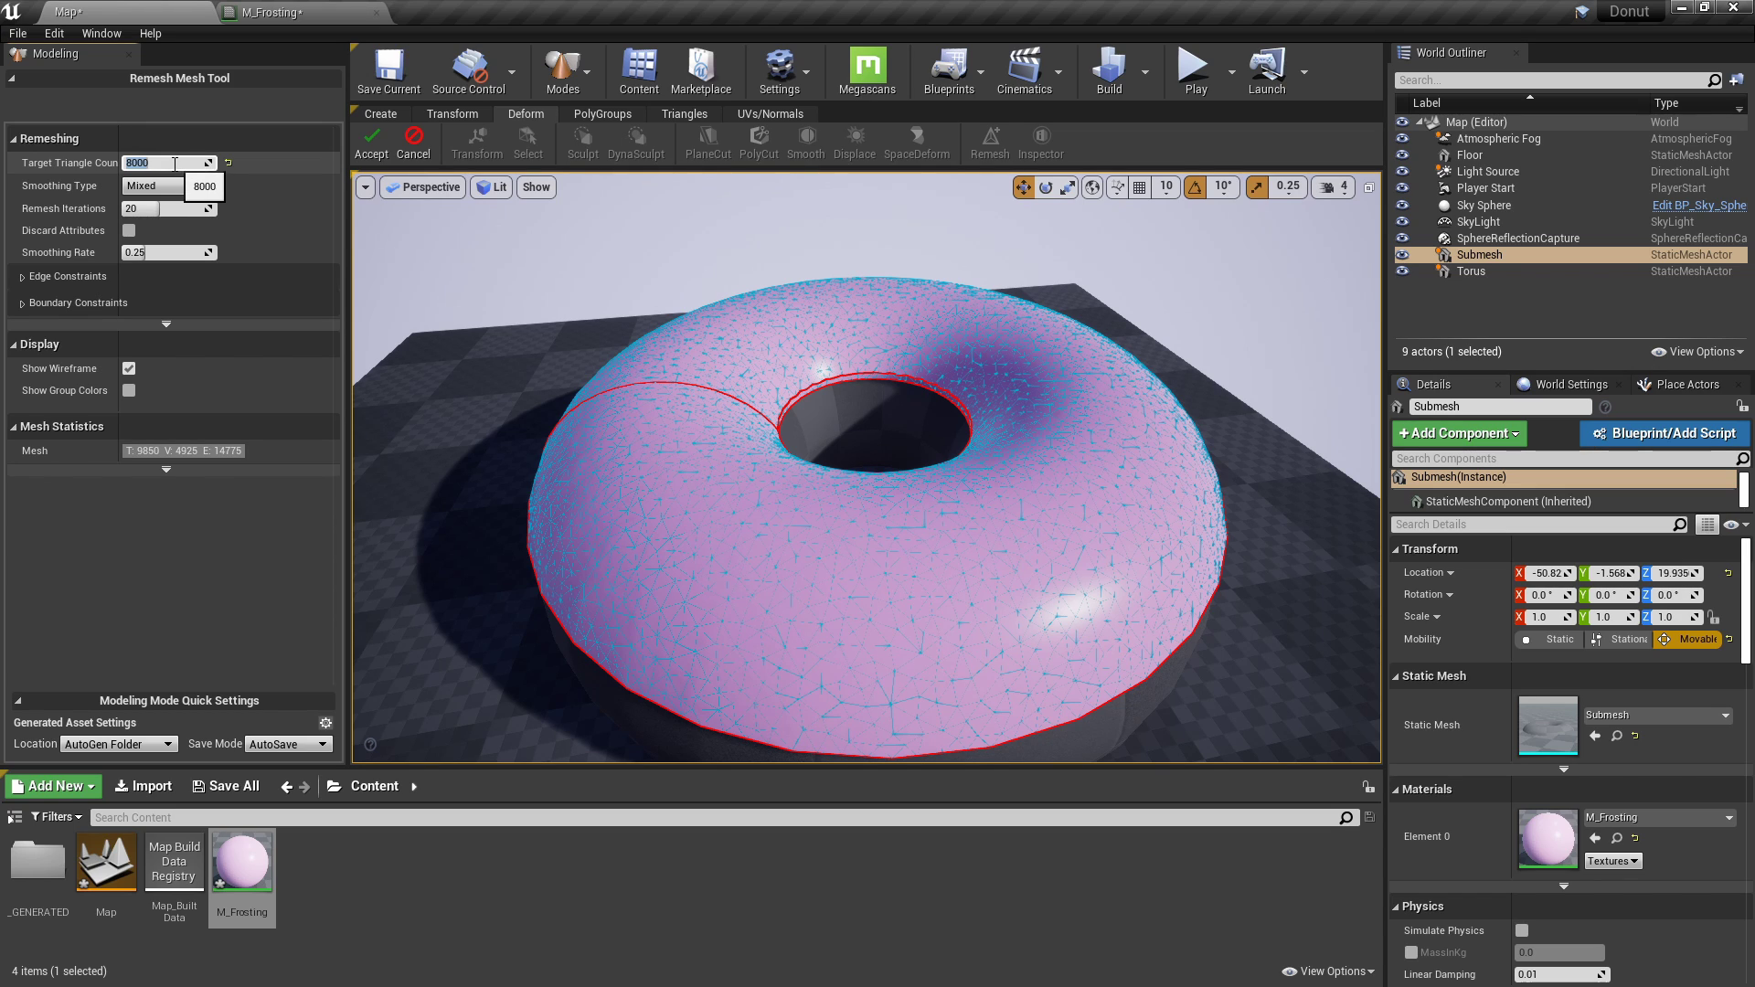
click(80, 165)
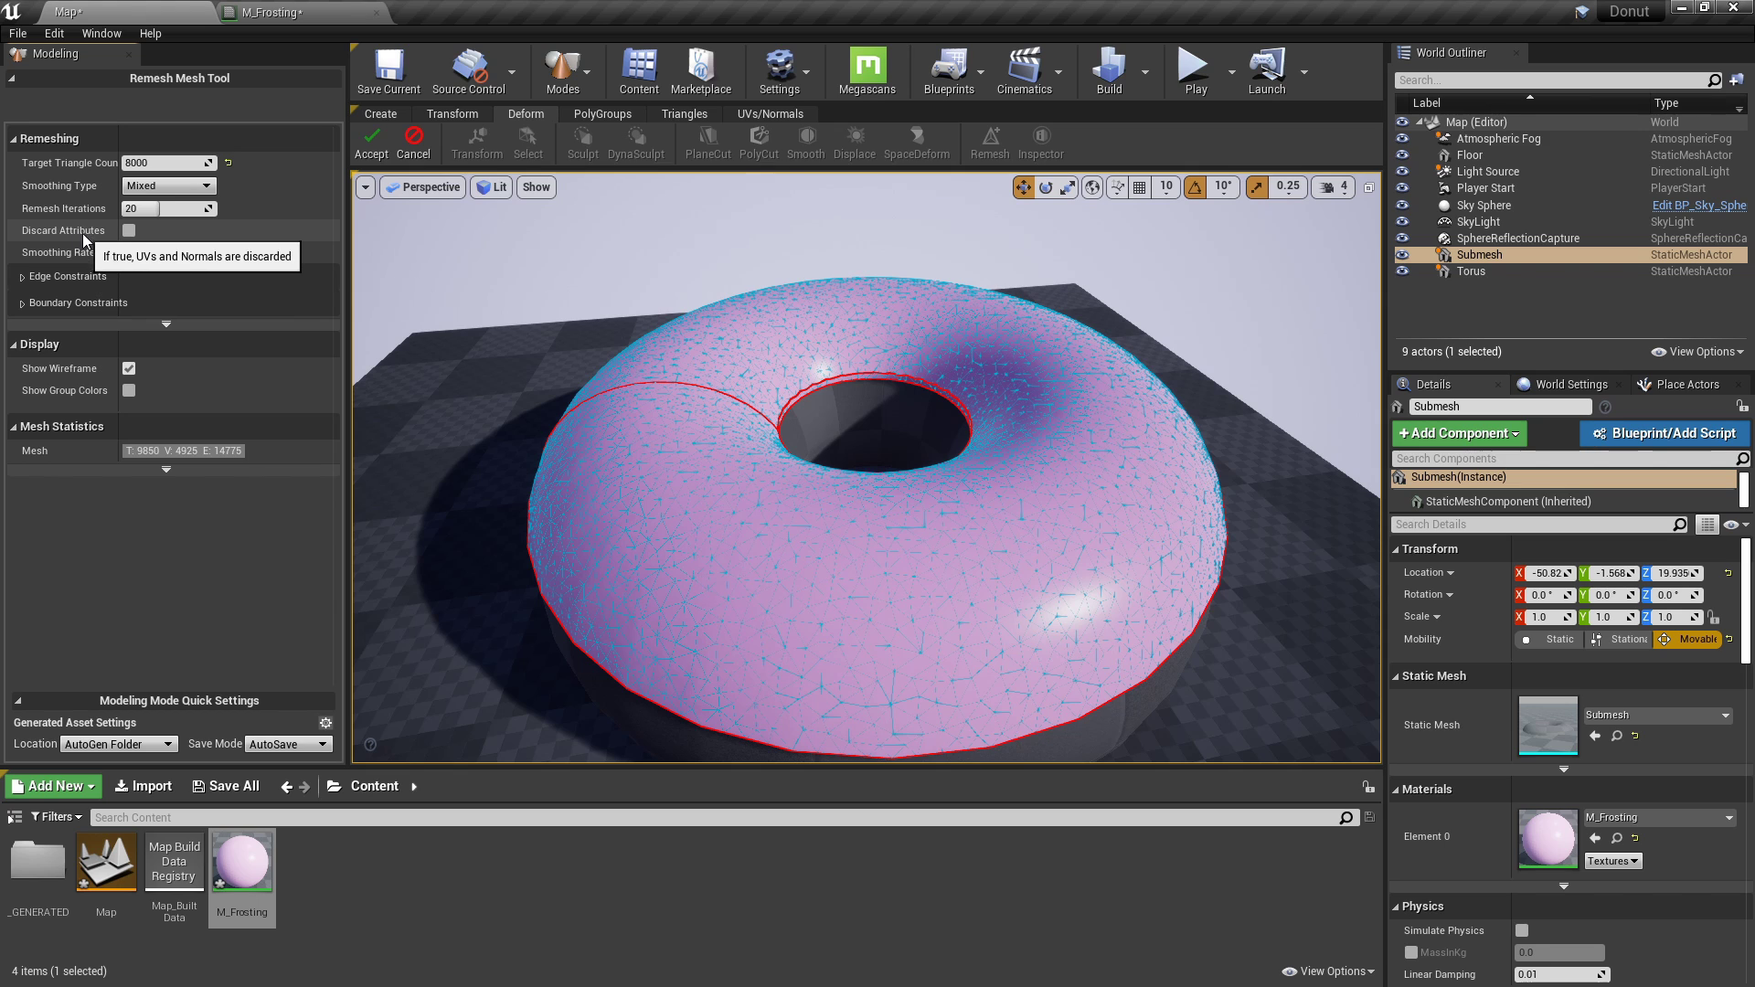
click(129, 231)
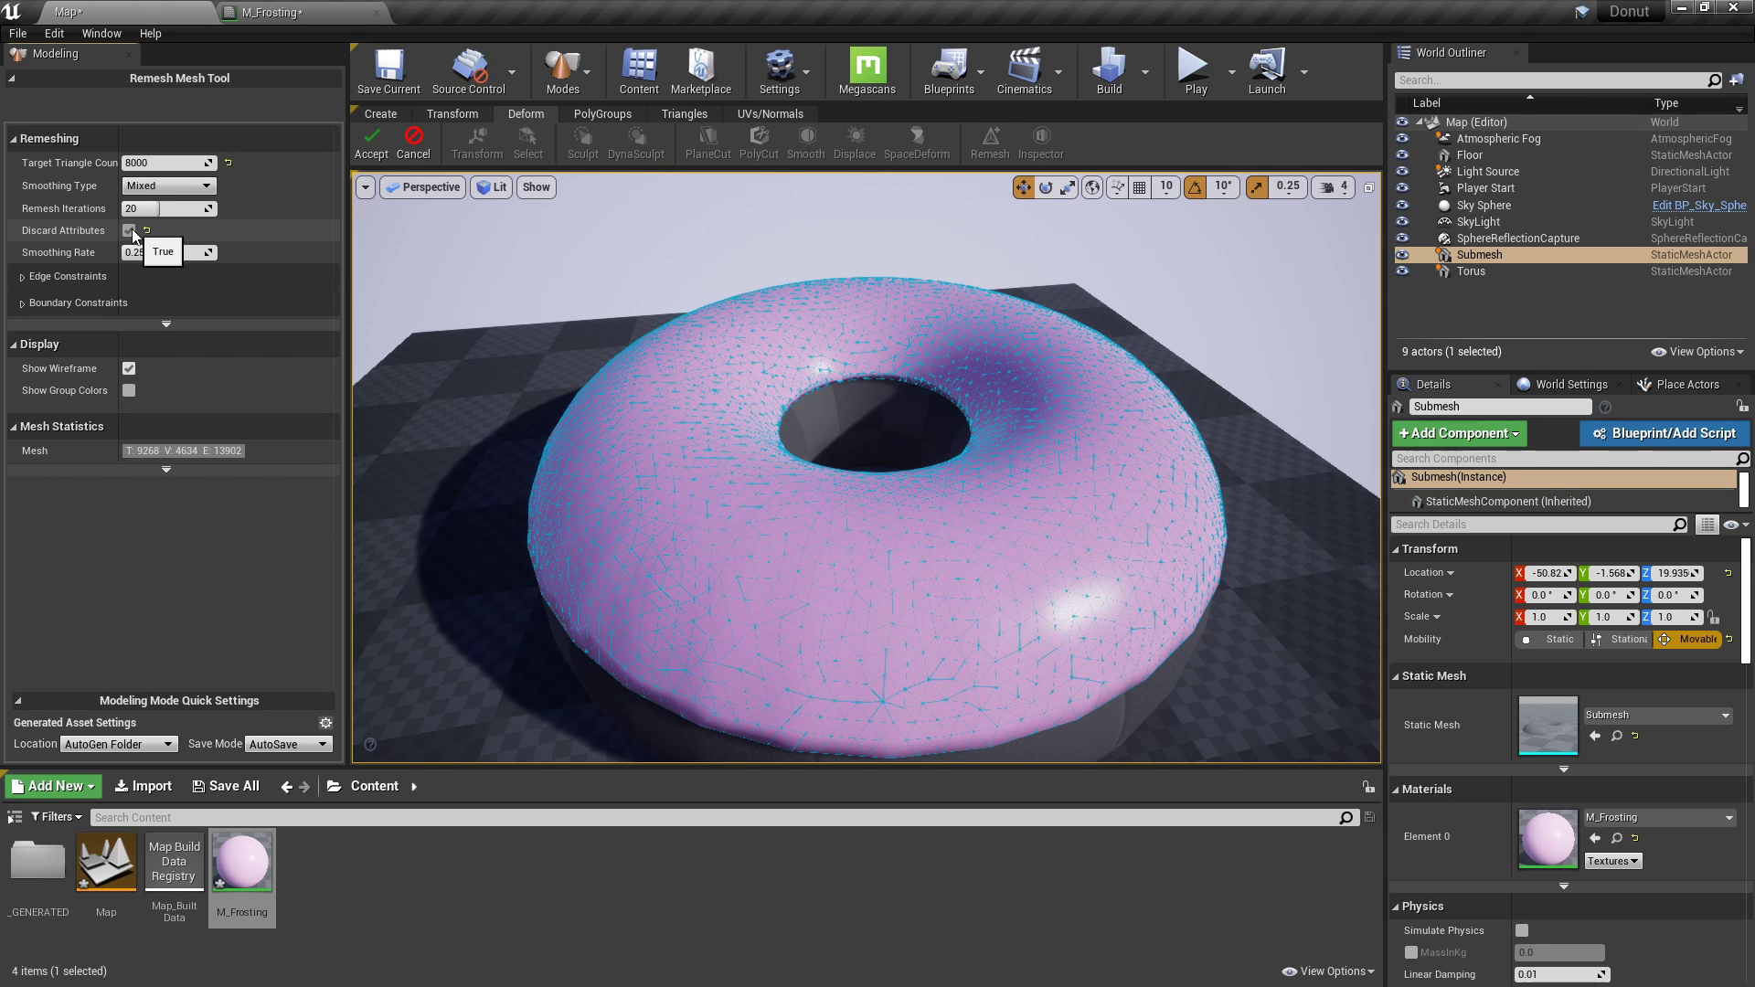
click(129, 232)
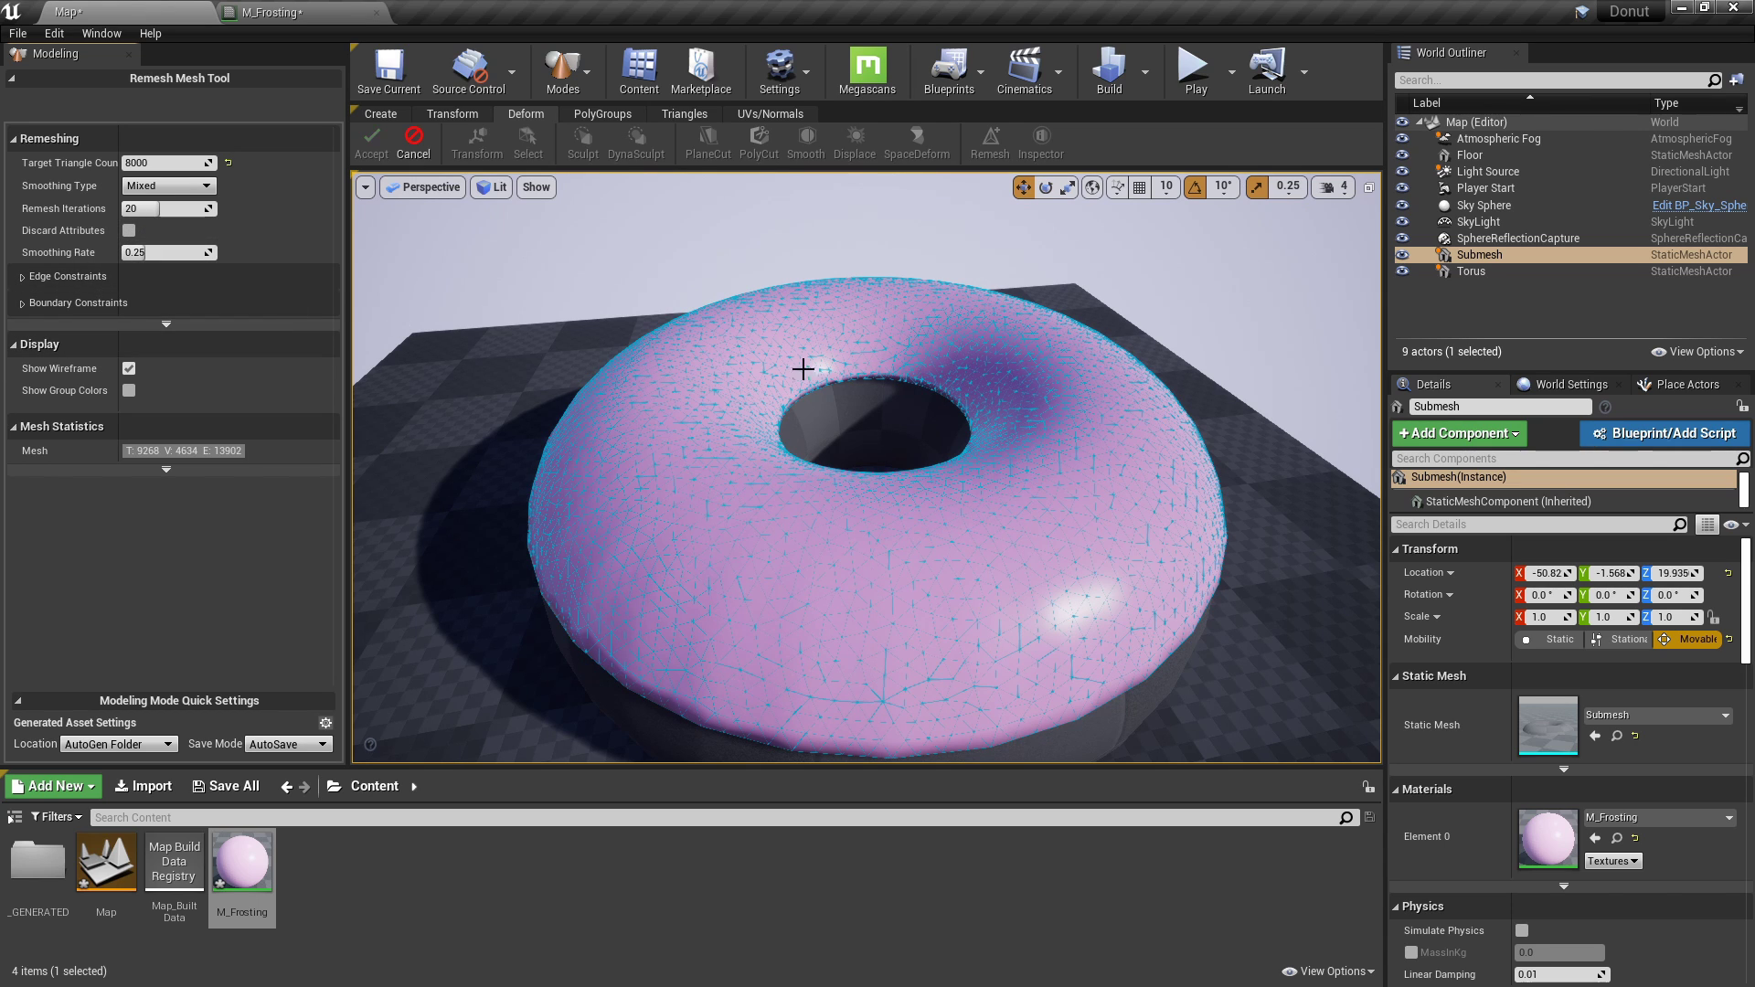
scroll(803, 373, up, 4)
scroll(804, 373, up, 8)
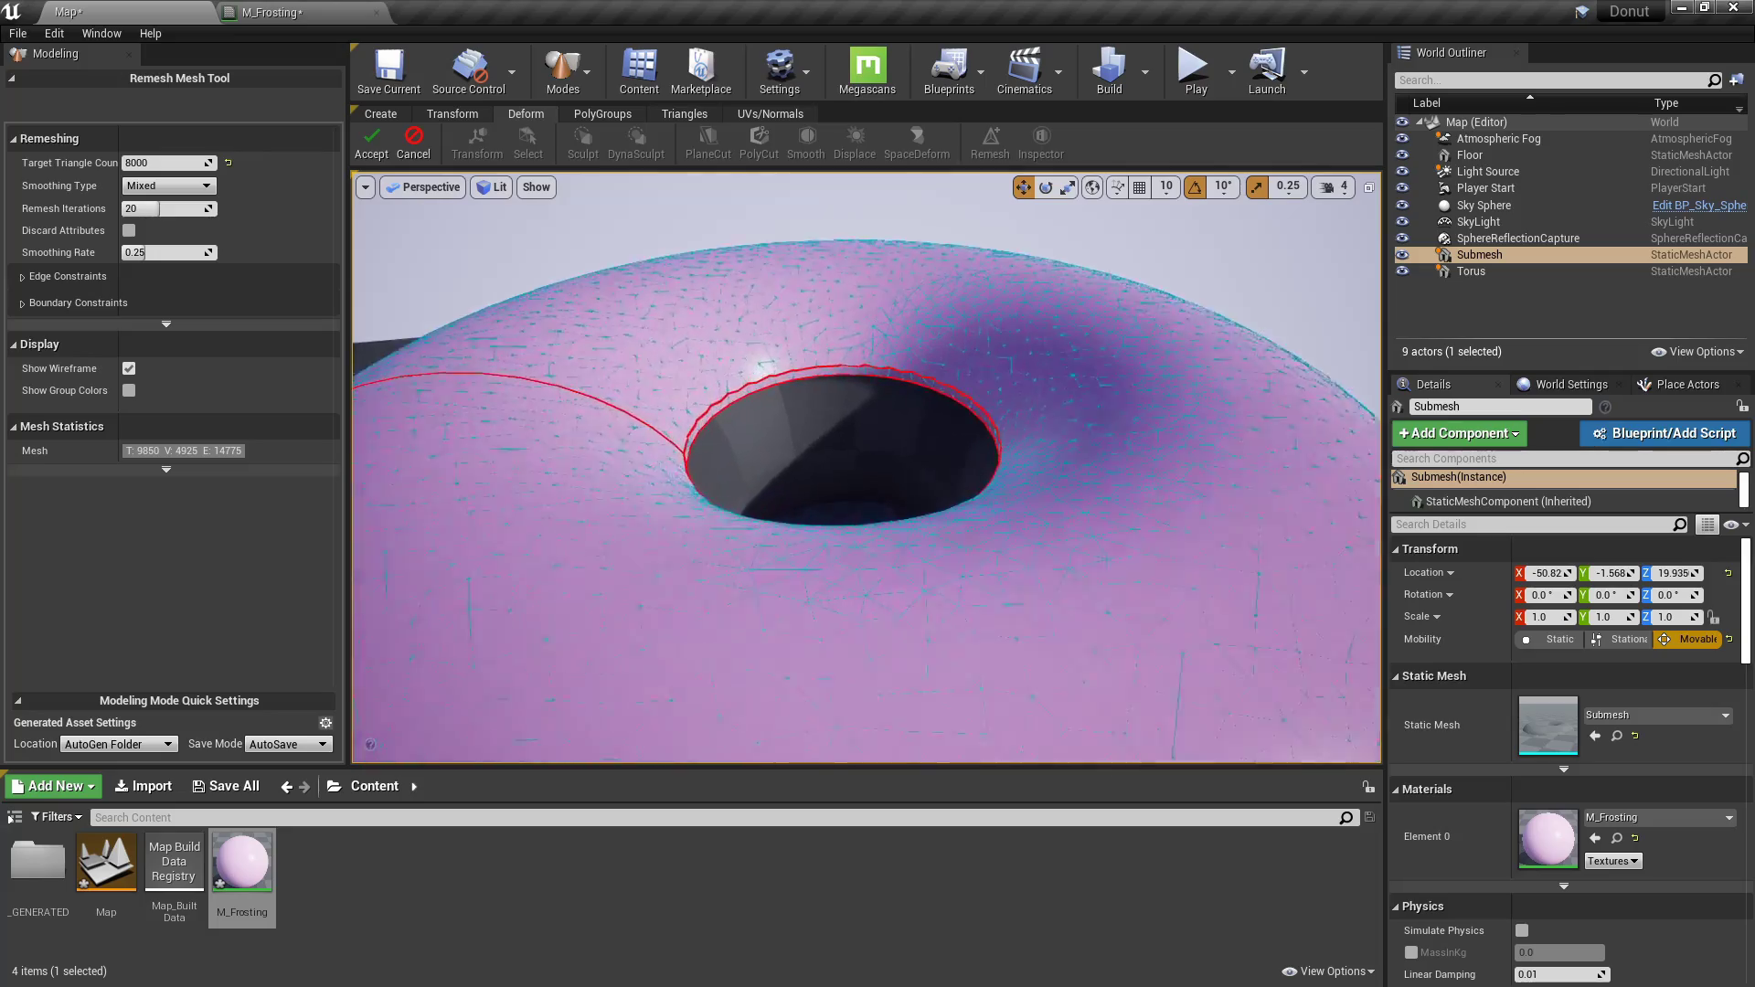
scroll(748, 351, down, 5)
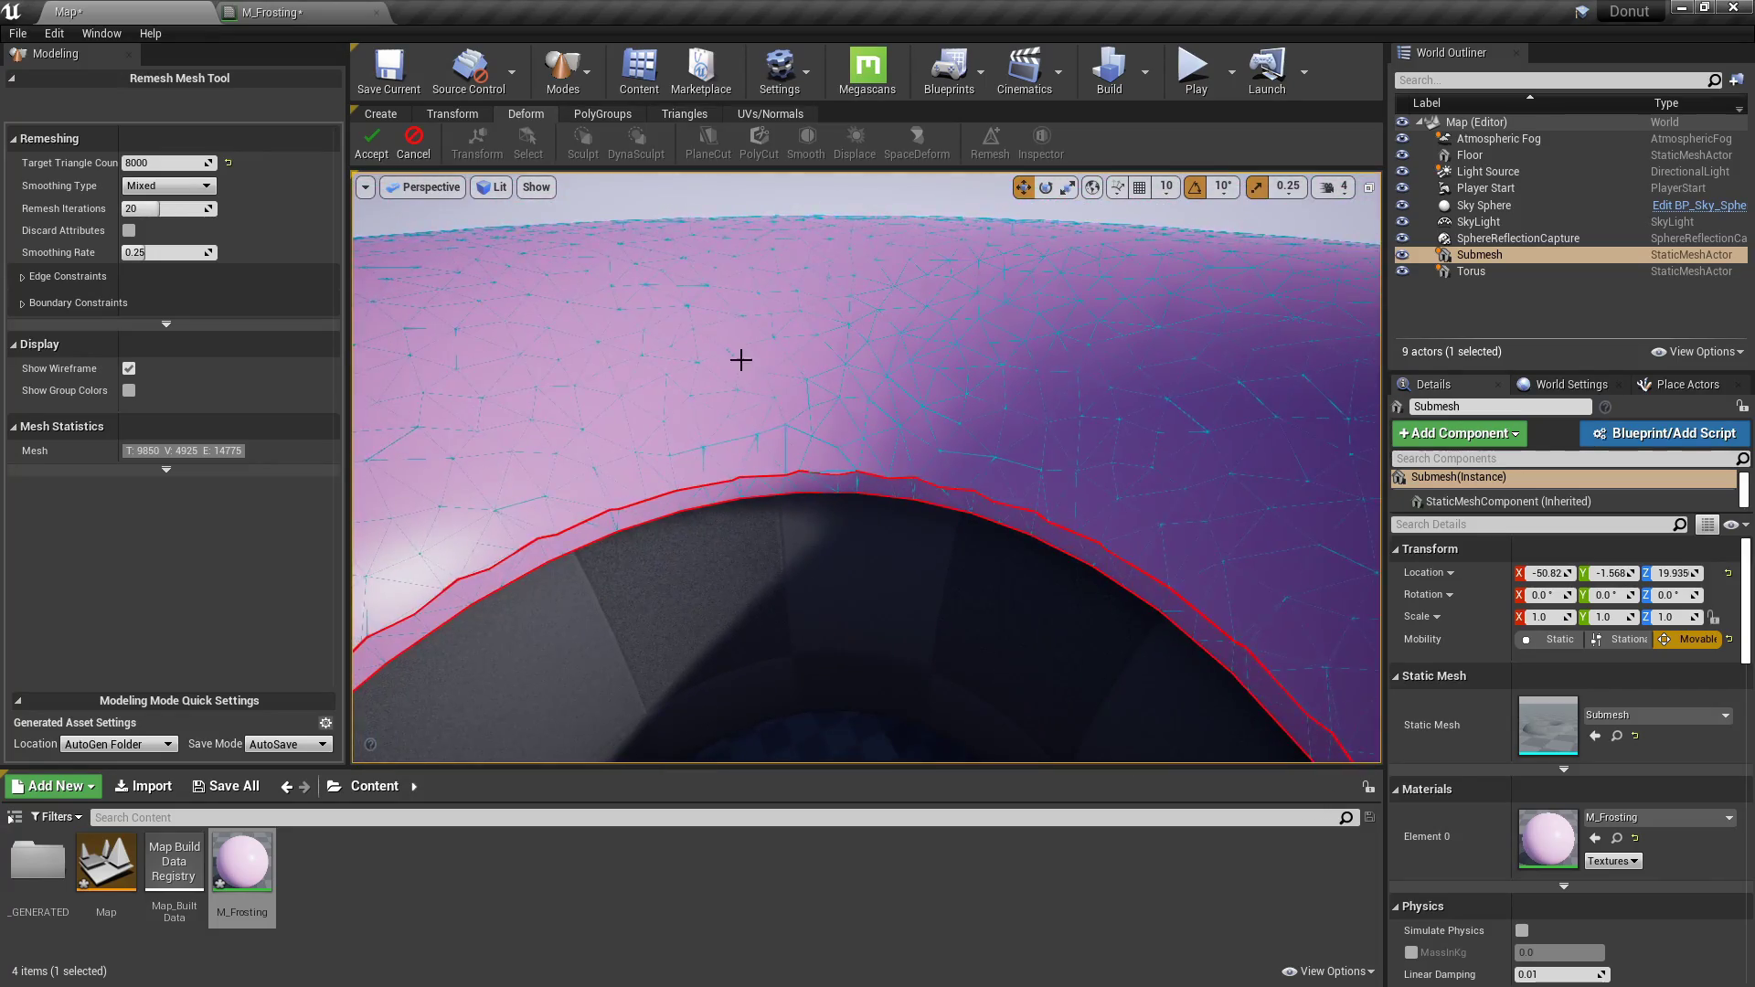
mouse_move(740, 360)
alt+mouse_down()
mouse_move(878, 393)
mouse_move(1097, 403)
alt+mouse_up()
key(s)
right_drag(823, 402, 878, 490)
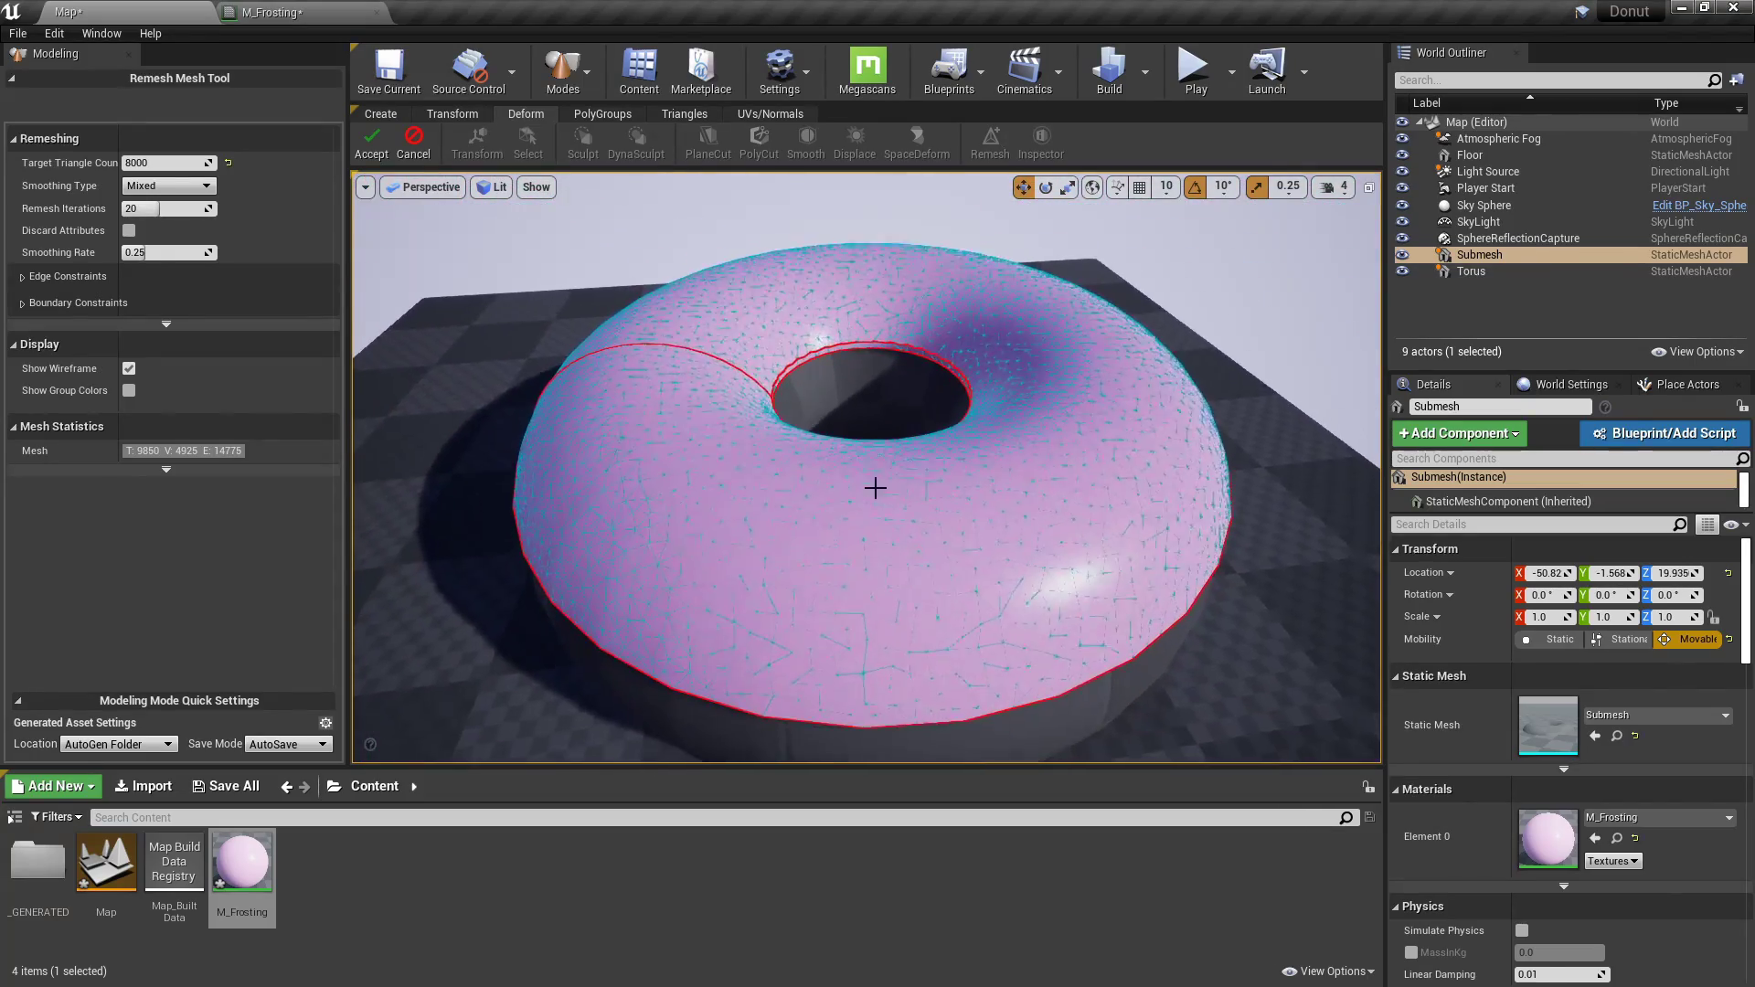
click(129, 231)
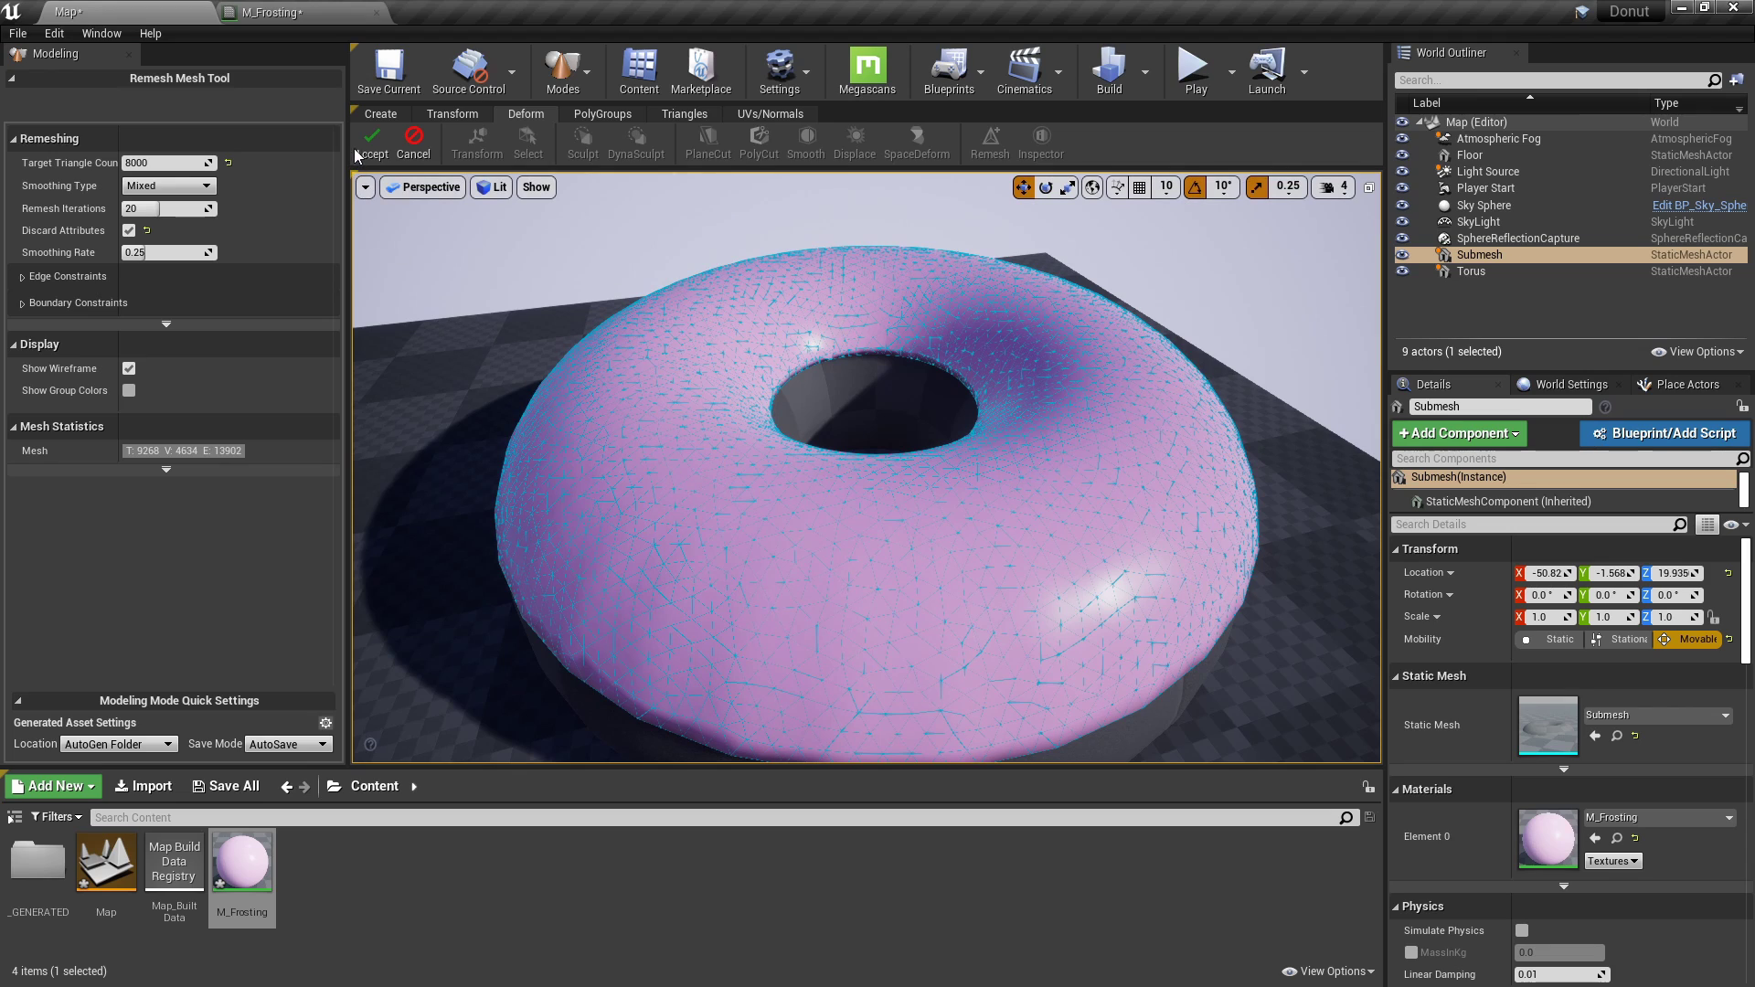
click(370, 145)
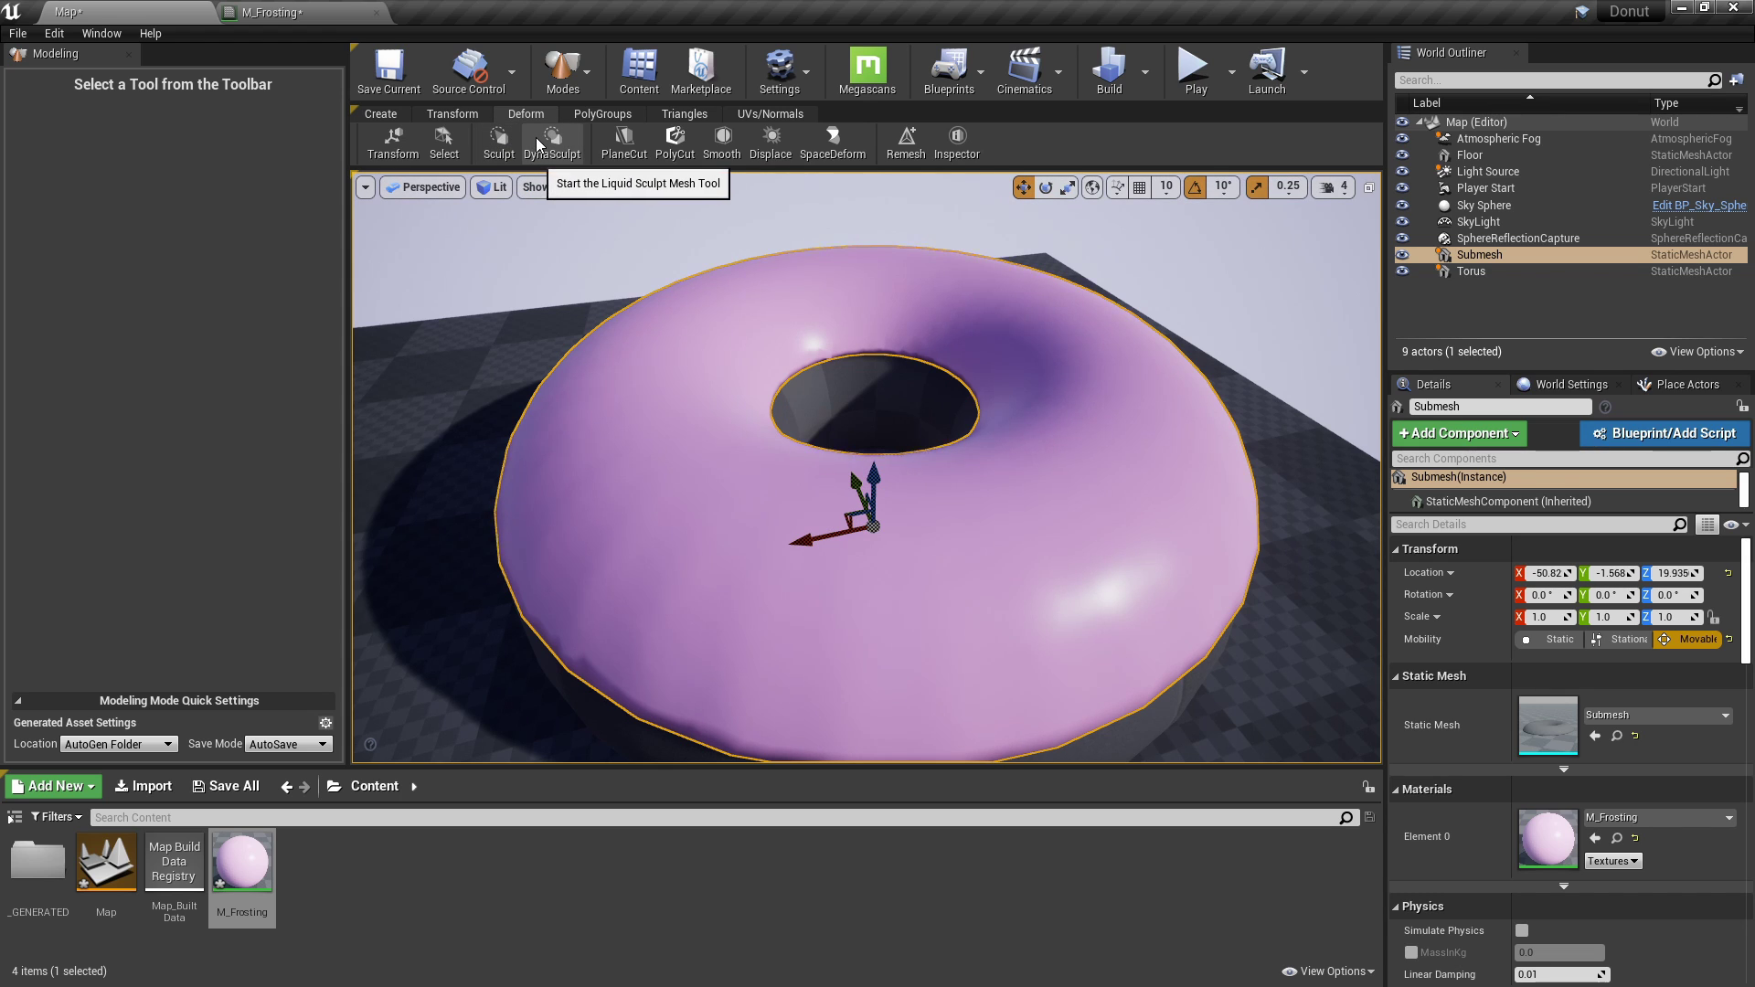
Start the DynaSculpt tool on the icing and set the brush size to about 0.094.
click(536, 139)
scroll(805, 290, down, 6)
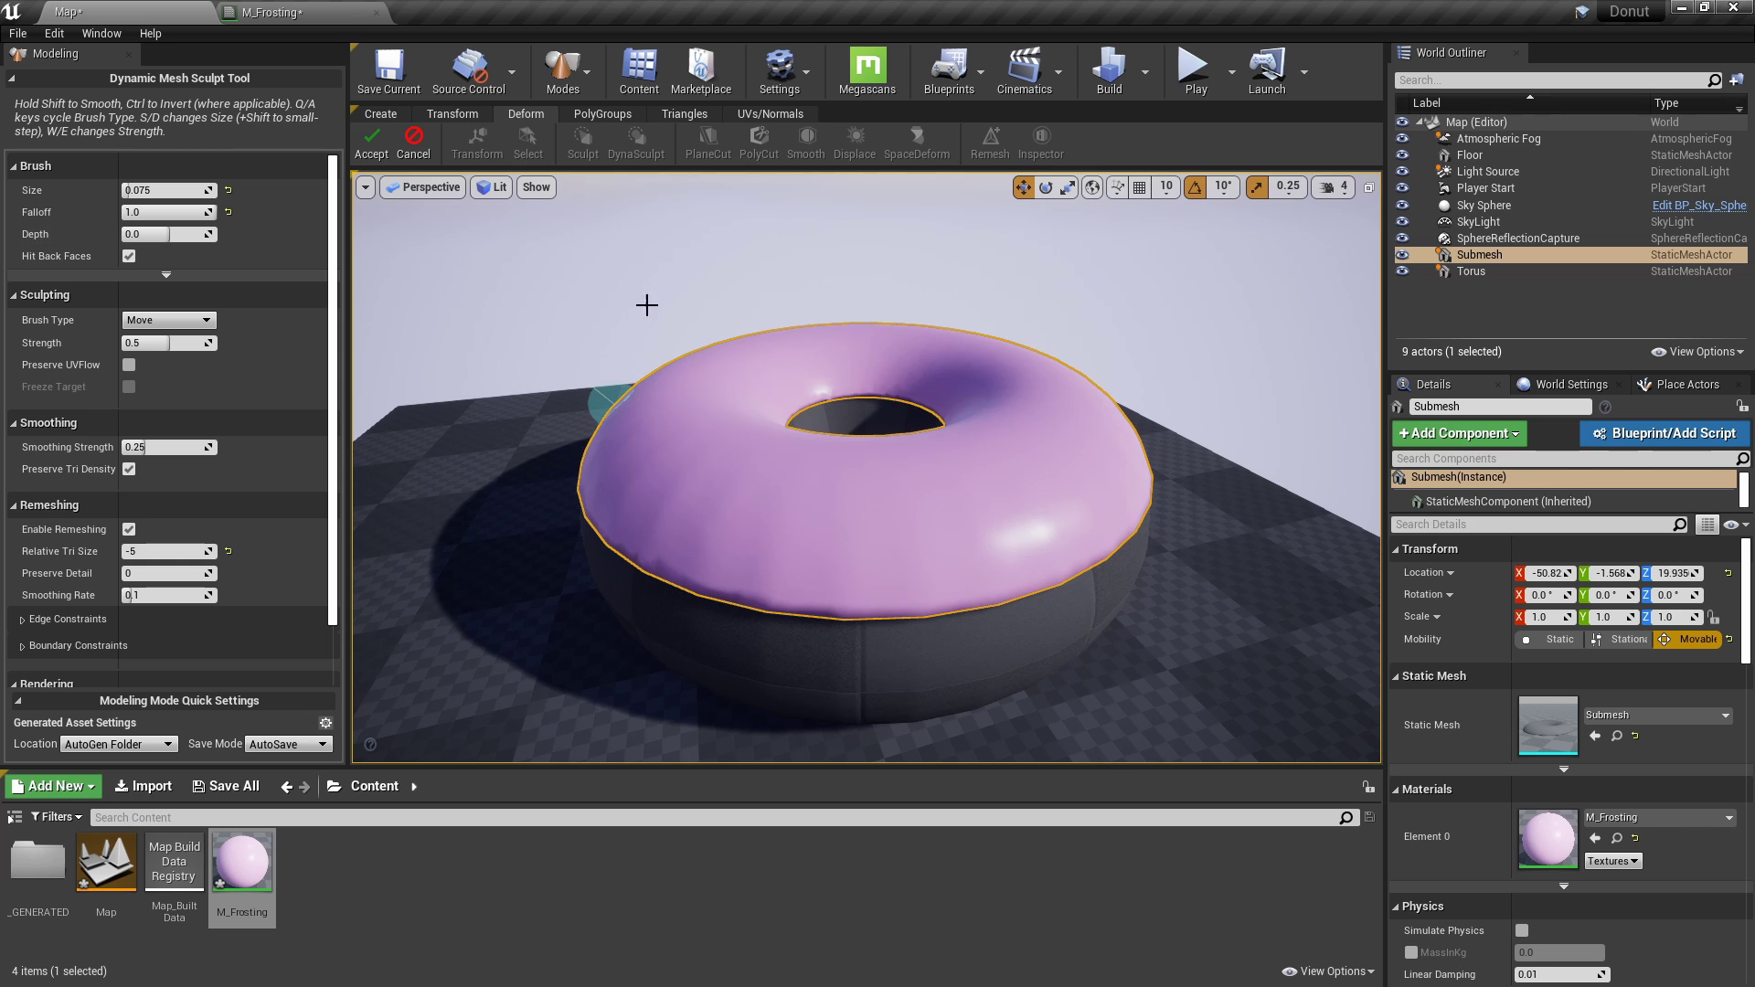
scroll(777, 467, up, 4)
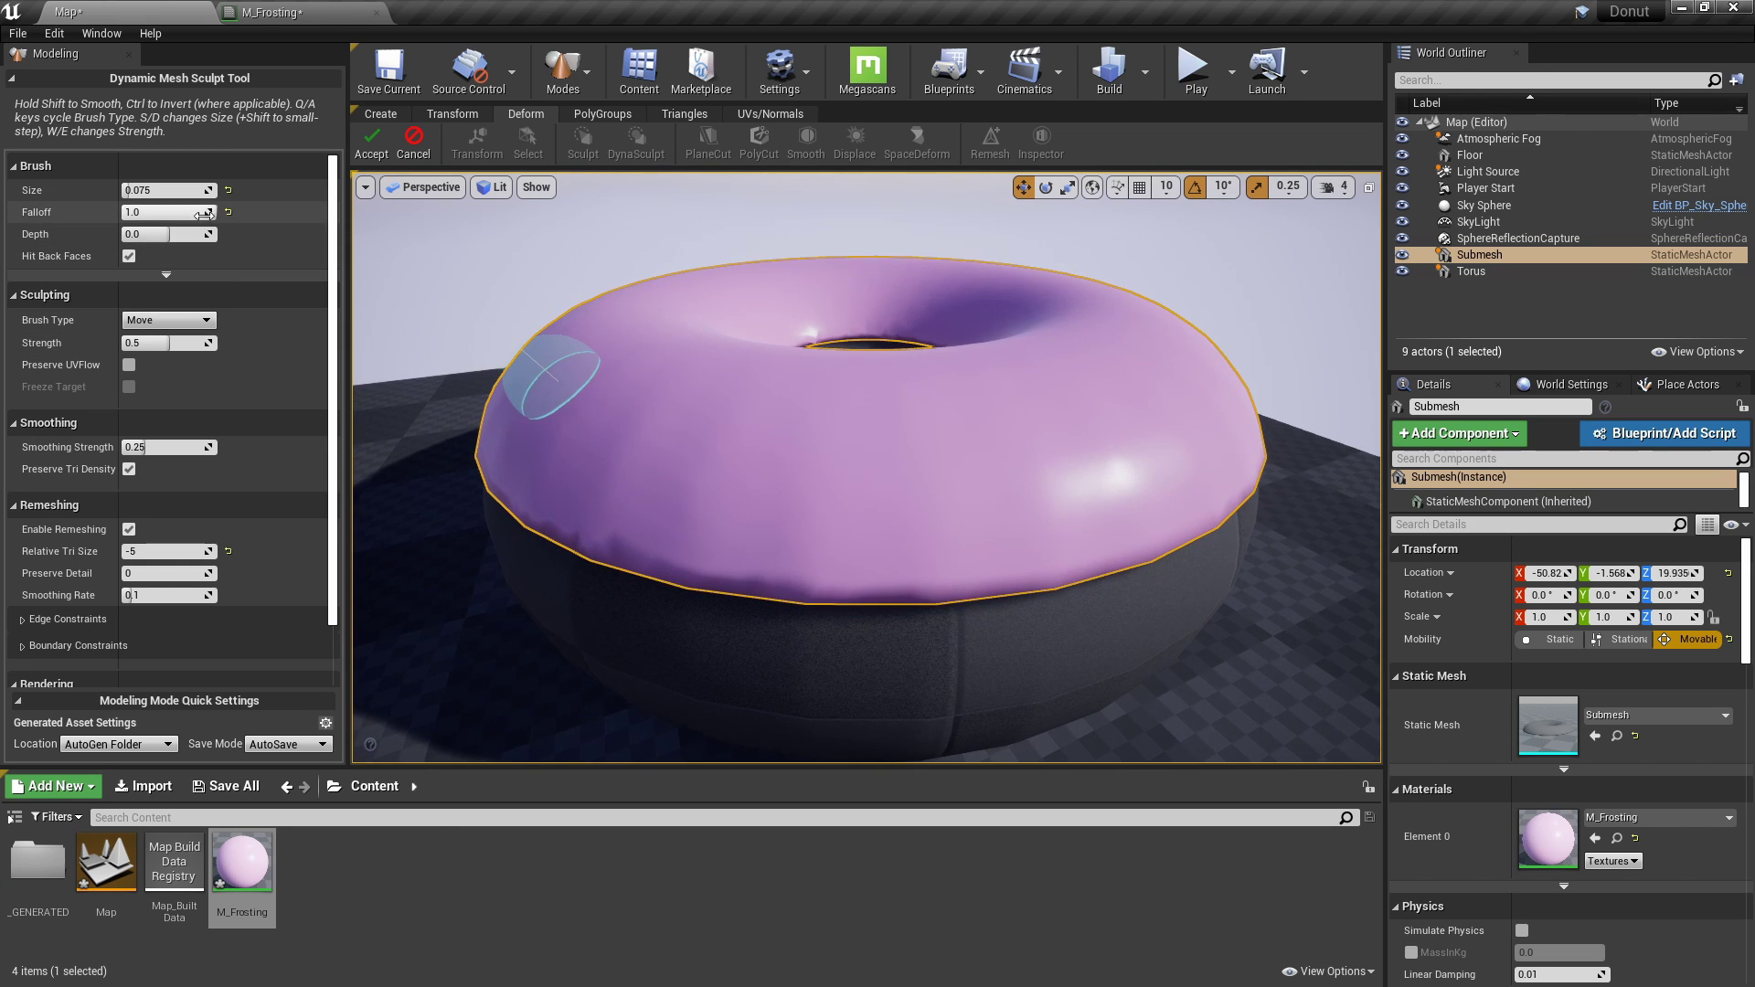
drag(146, 190, 148, 191)
mouse_move(738, 322)
right_down()
mouse_move(691, 322)
mouse_move(797, 320)
mouse_move(808, 338)
right_up()
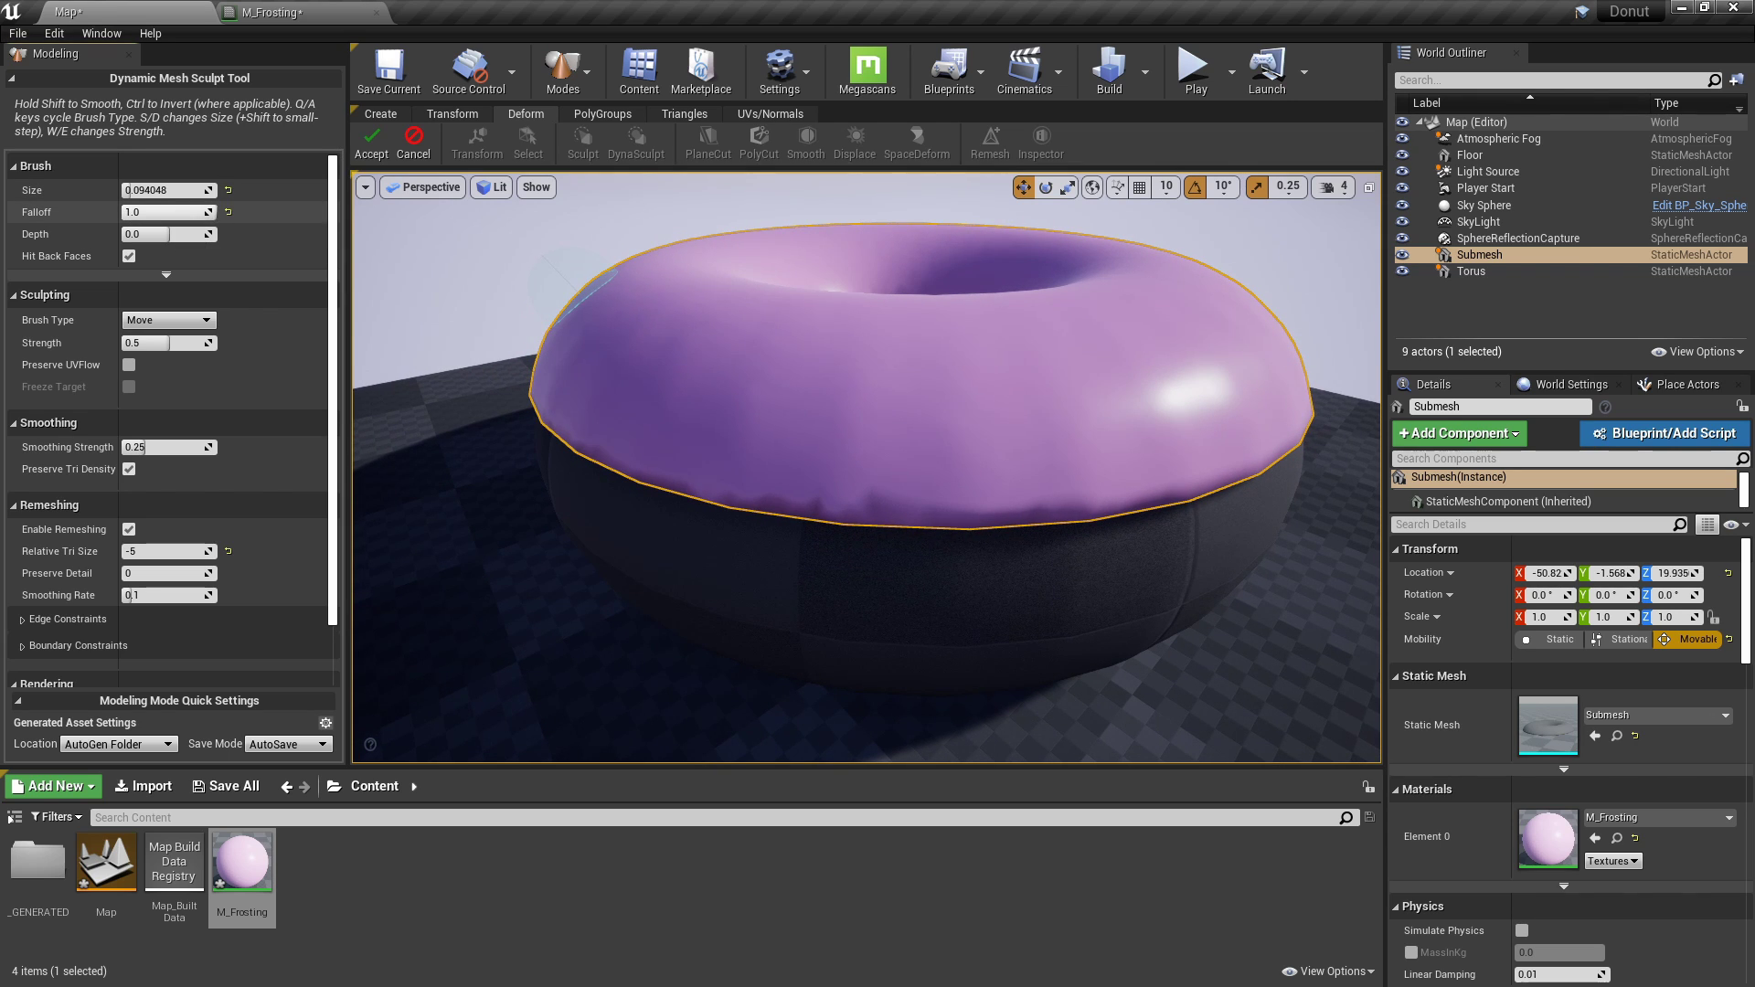
right_drag(803, 399, 568, 450)
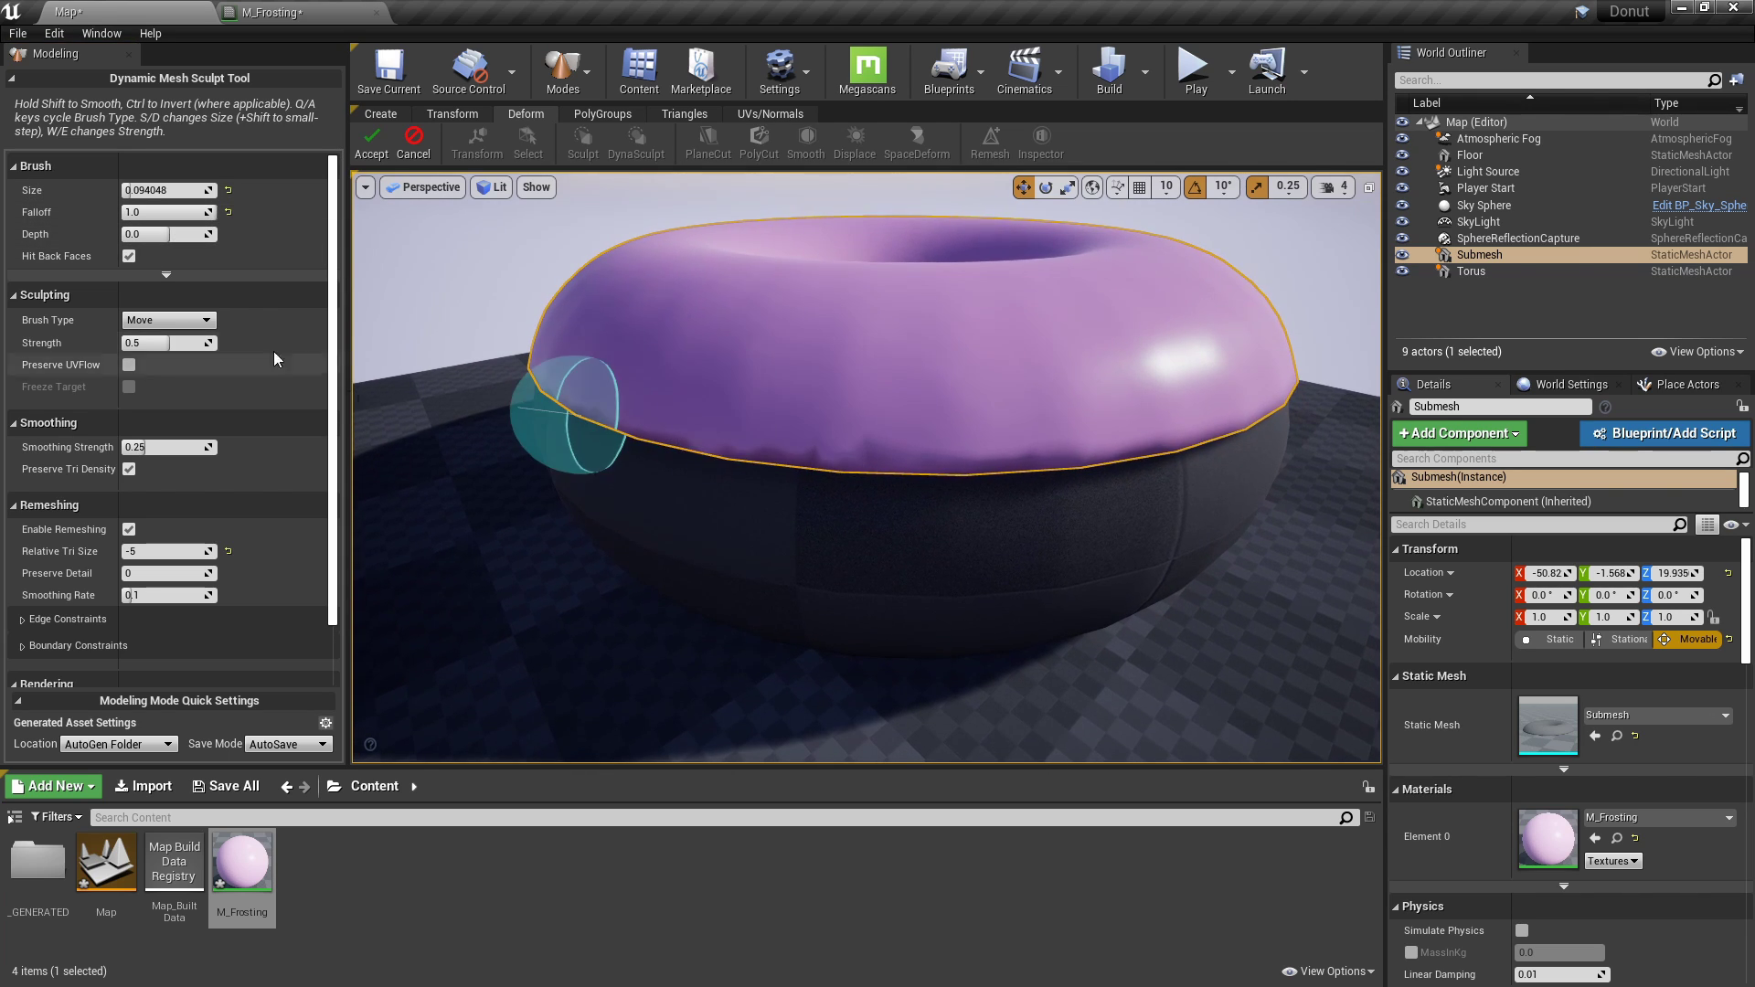
Inspect the icing's lower rim and turn on Show Wireframe for the sculpt mesh.
scroll(836, 429, up, 5)
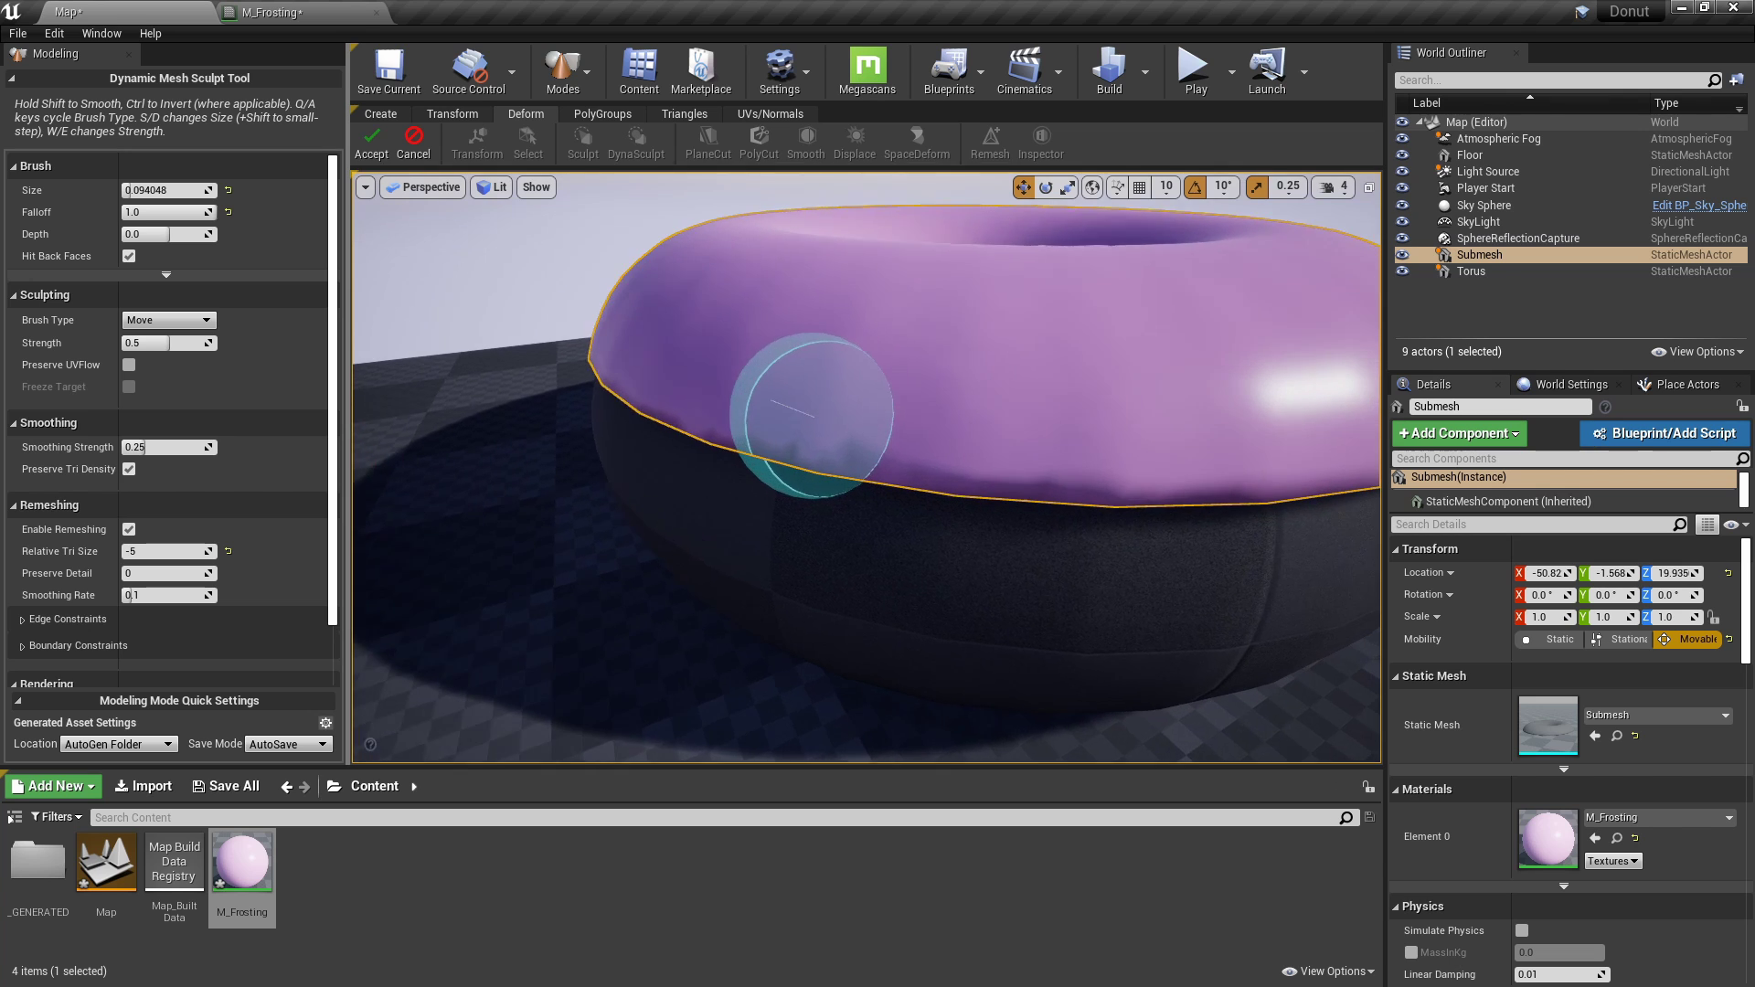
scroll(686, 503, down, 5)
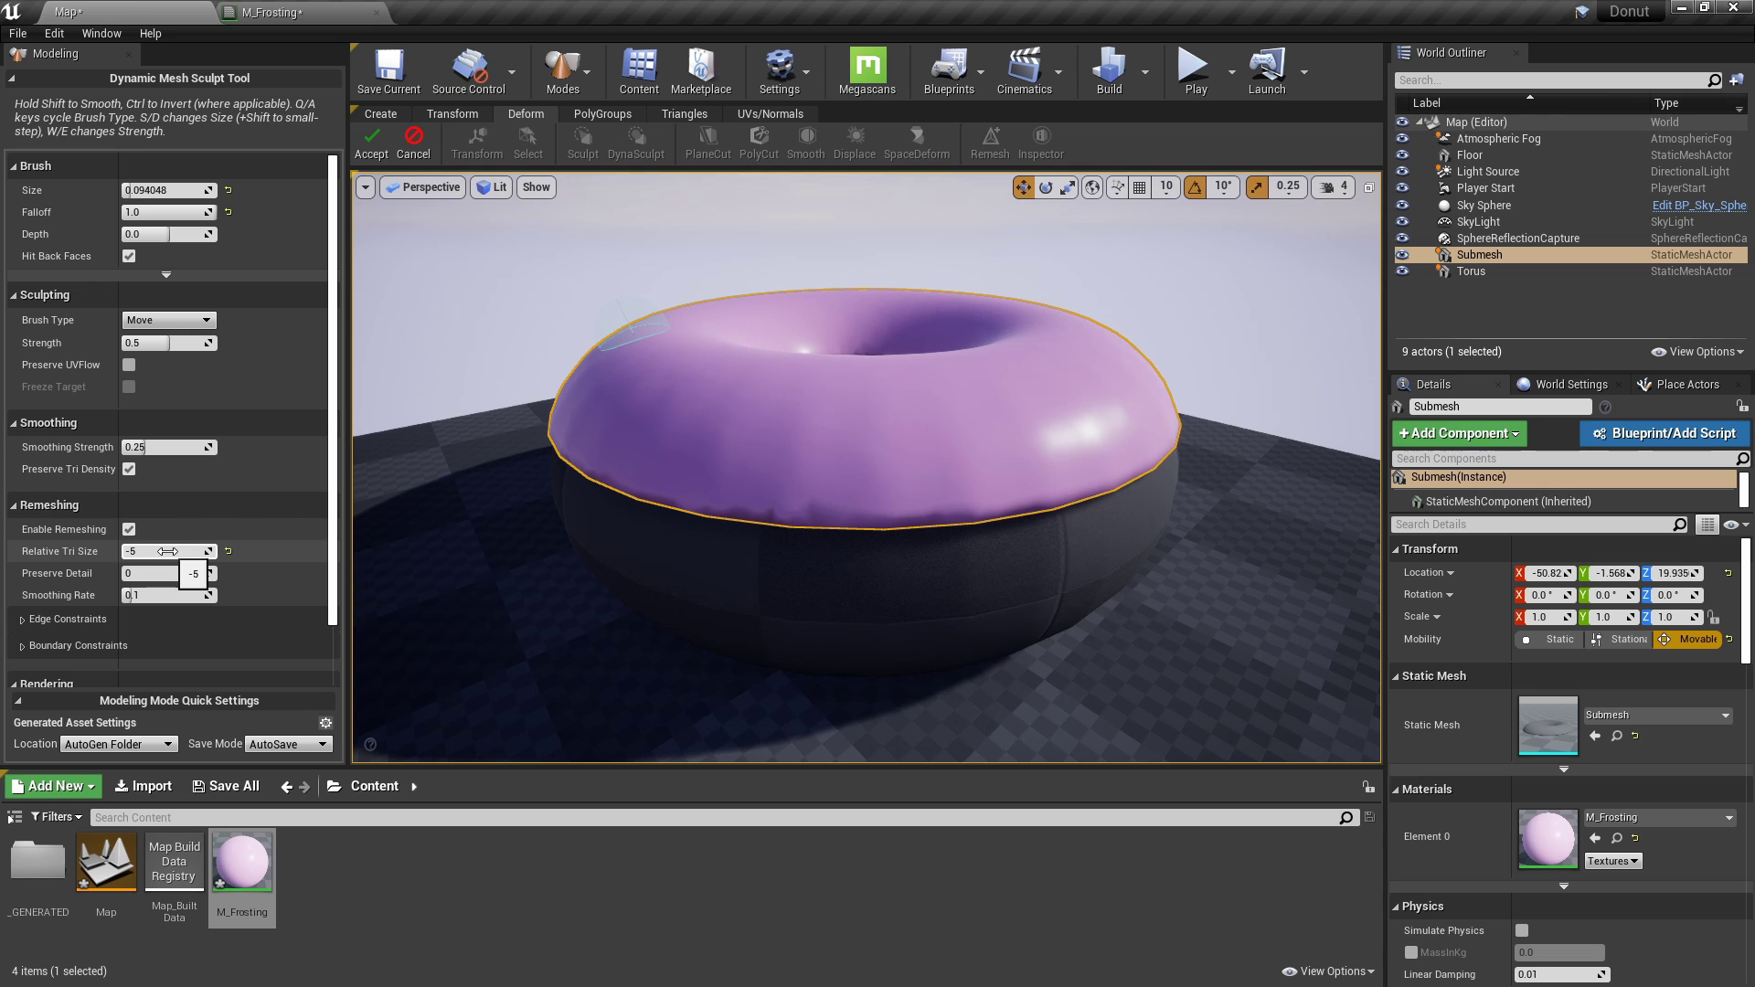
scroll(170, 546, down, 3)
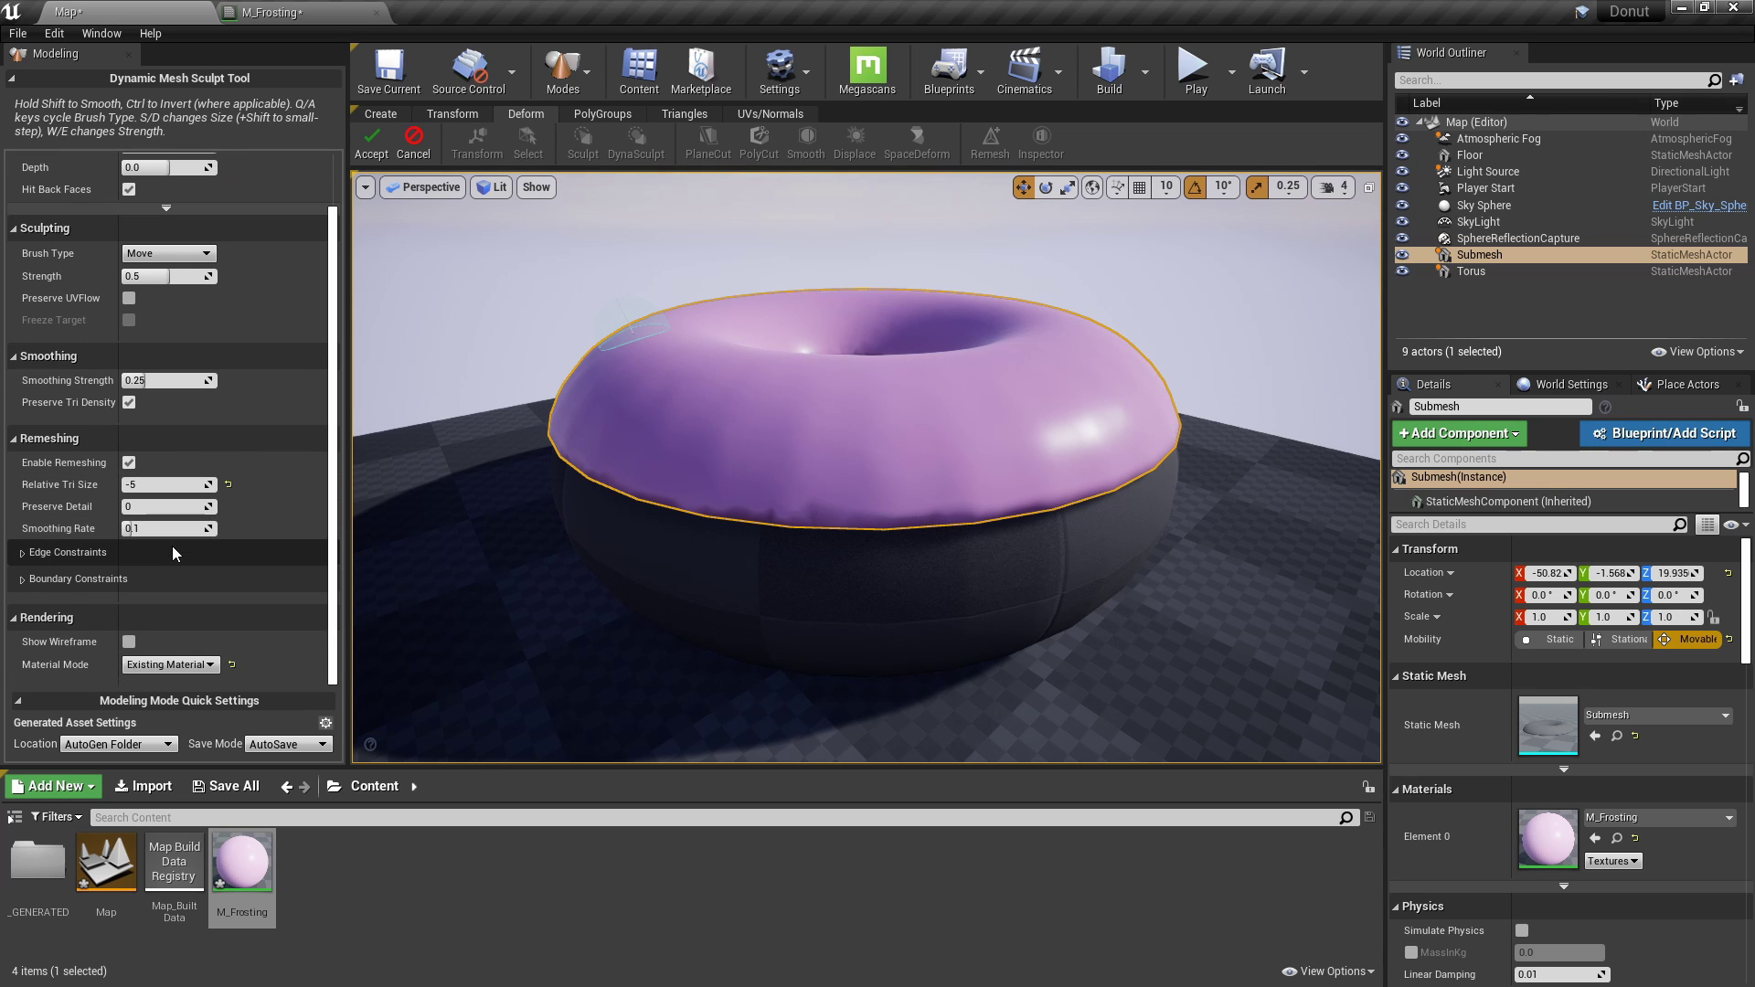
click(129, 642)
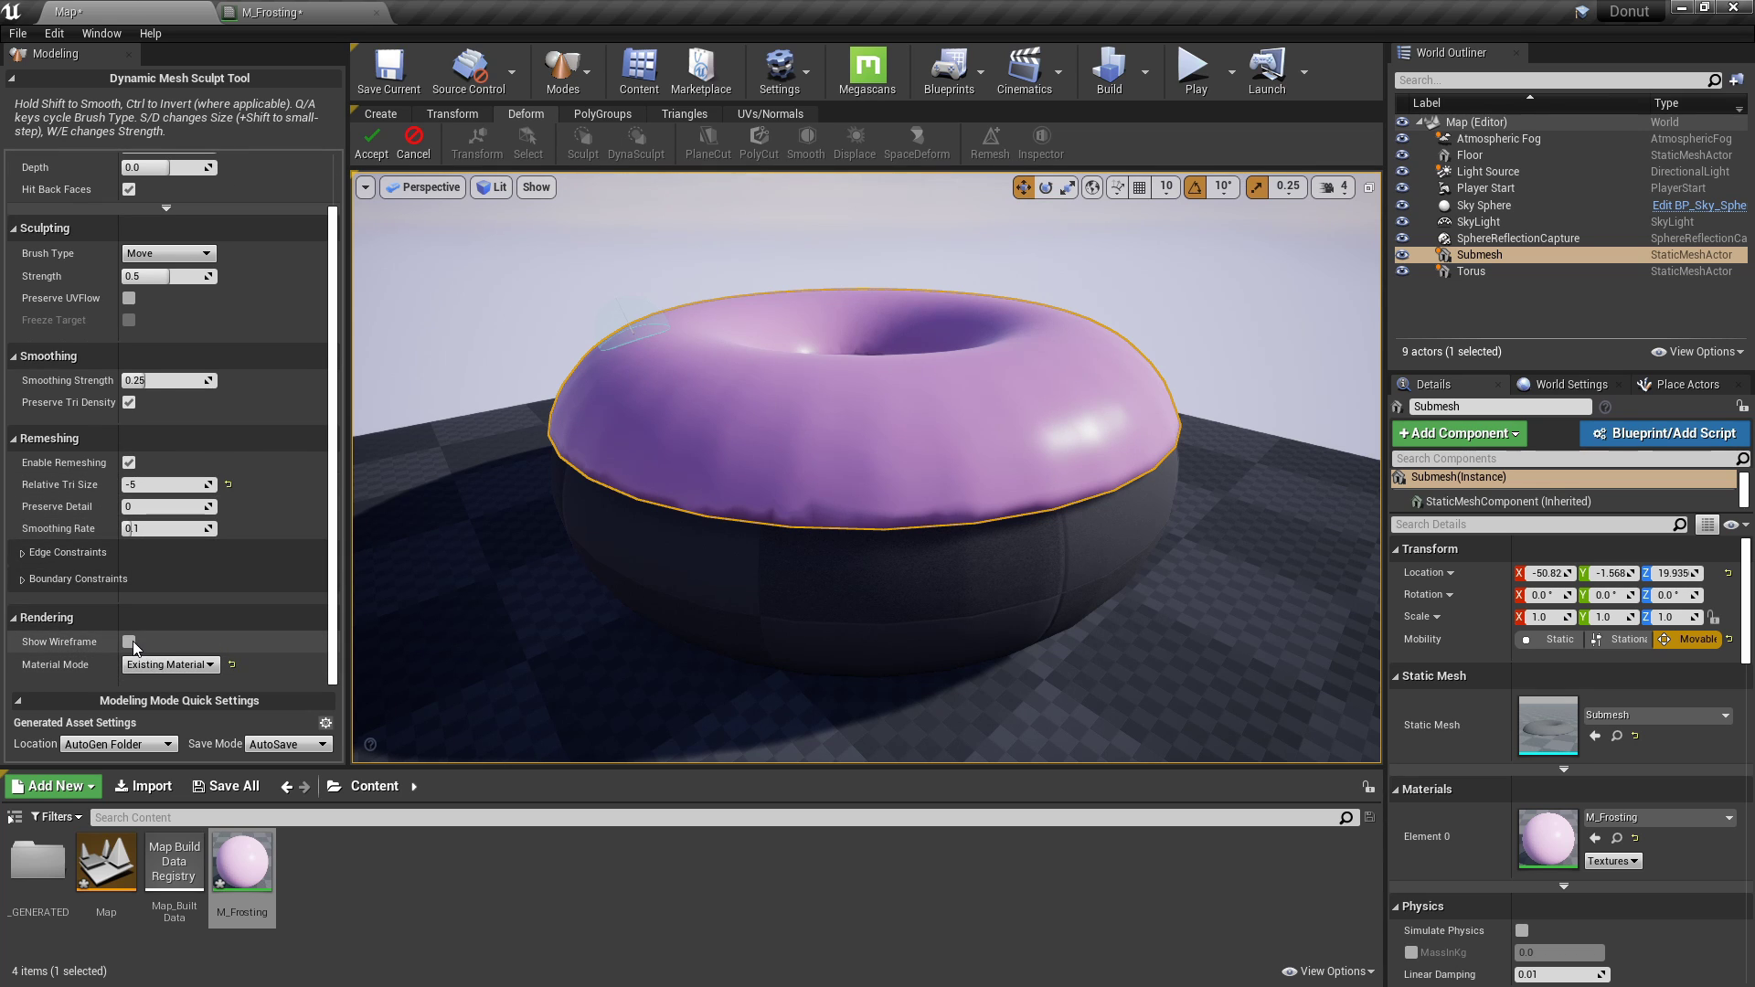
Pull a long drip down from the icing's front lower rim with the Move brush and nudge the rim beside it.
scroll(897, 474, up, 6)
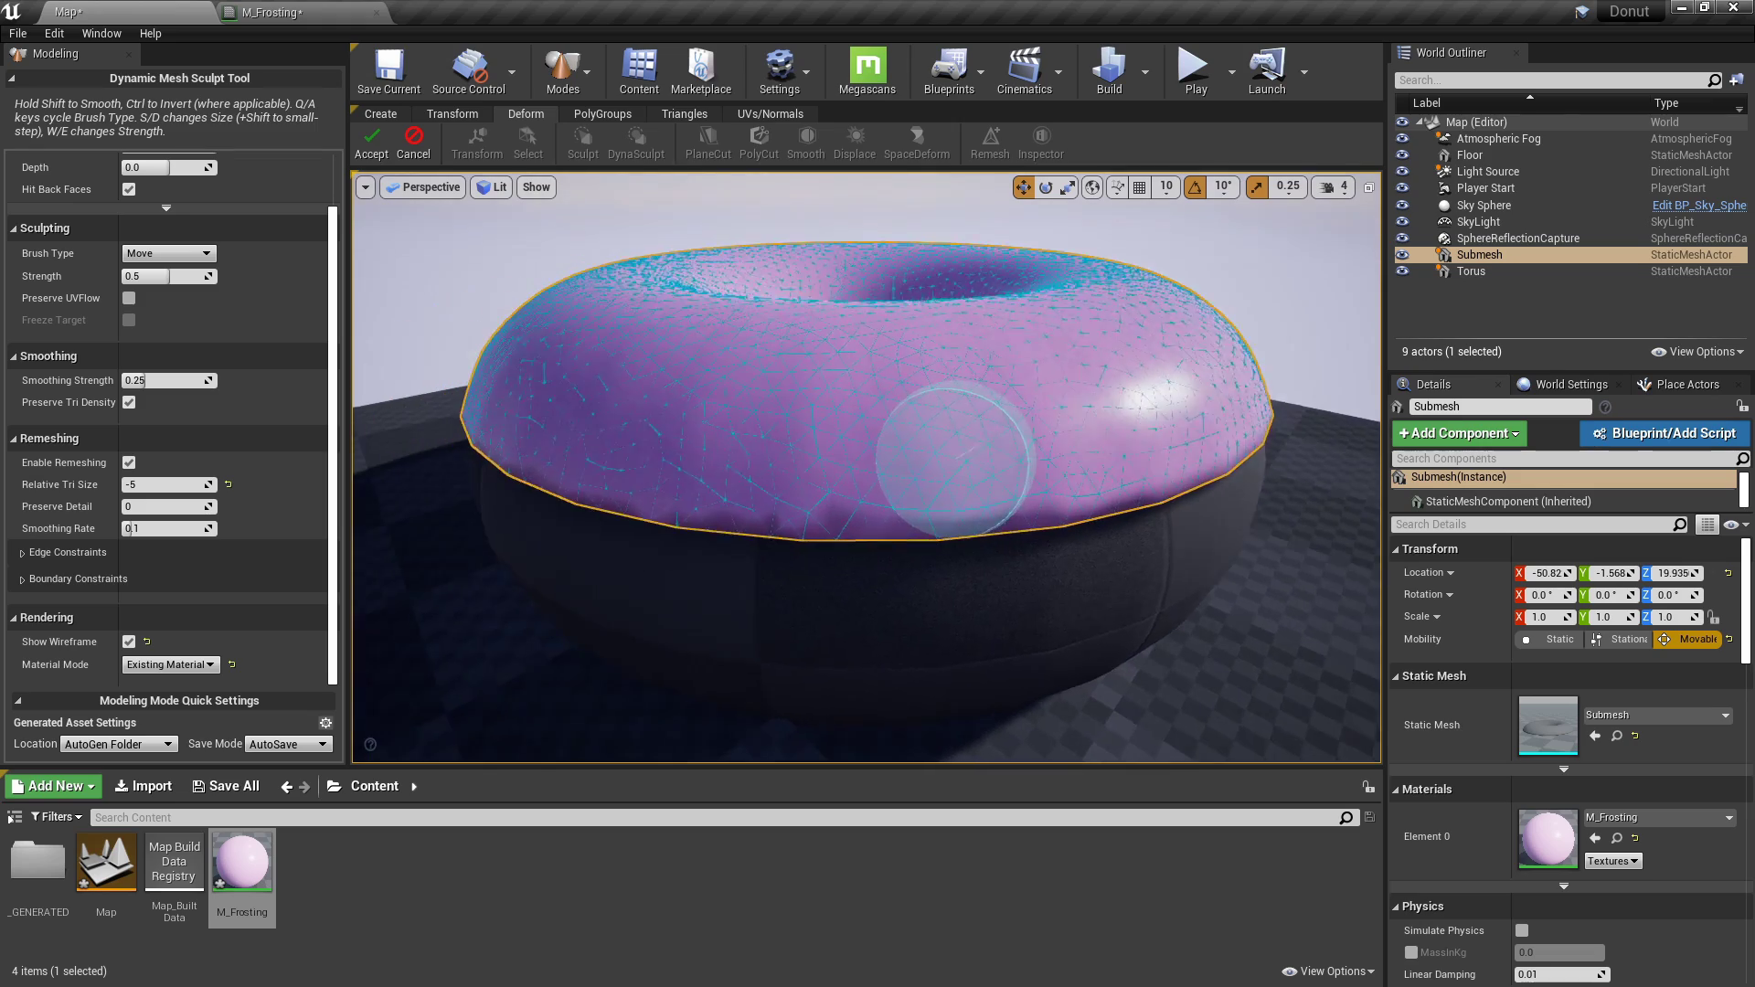
scroll(1097, 366, up, 2)
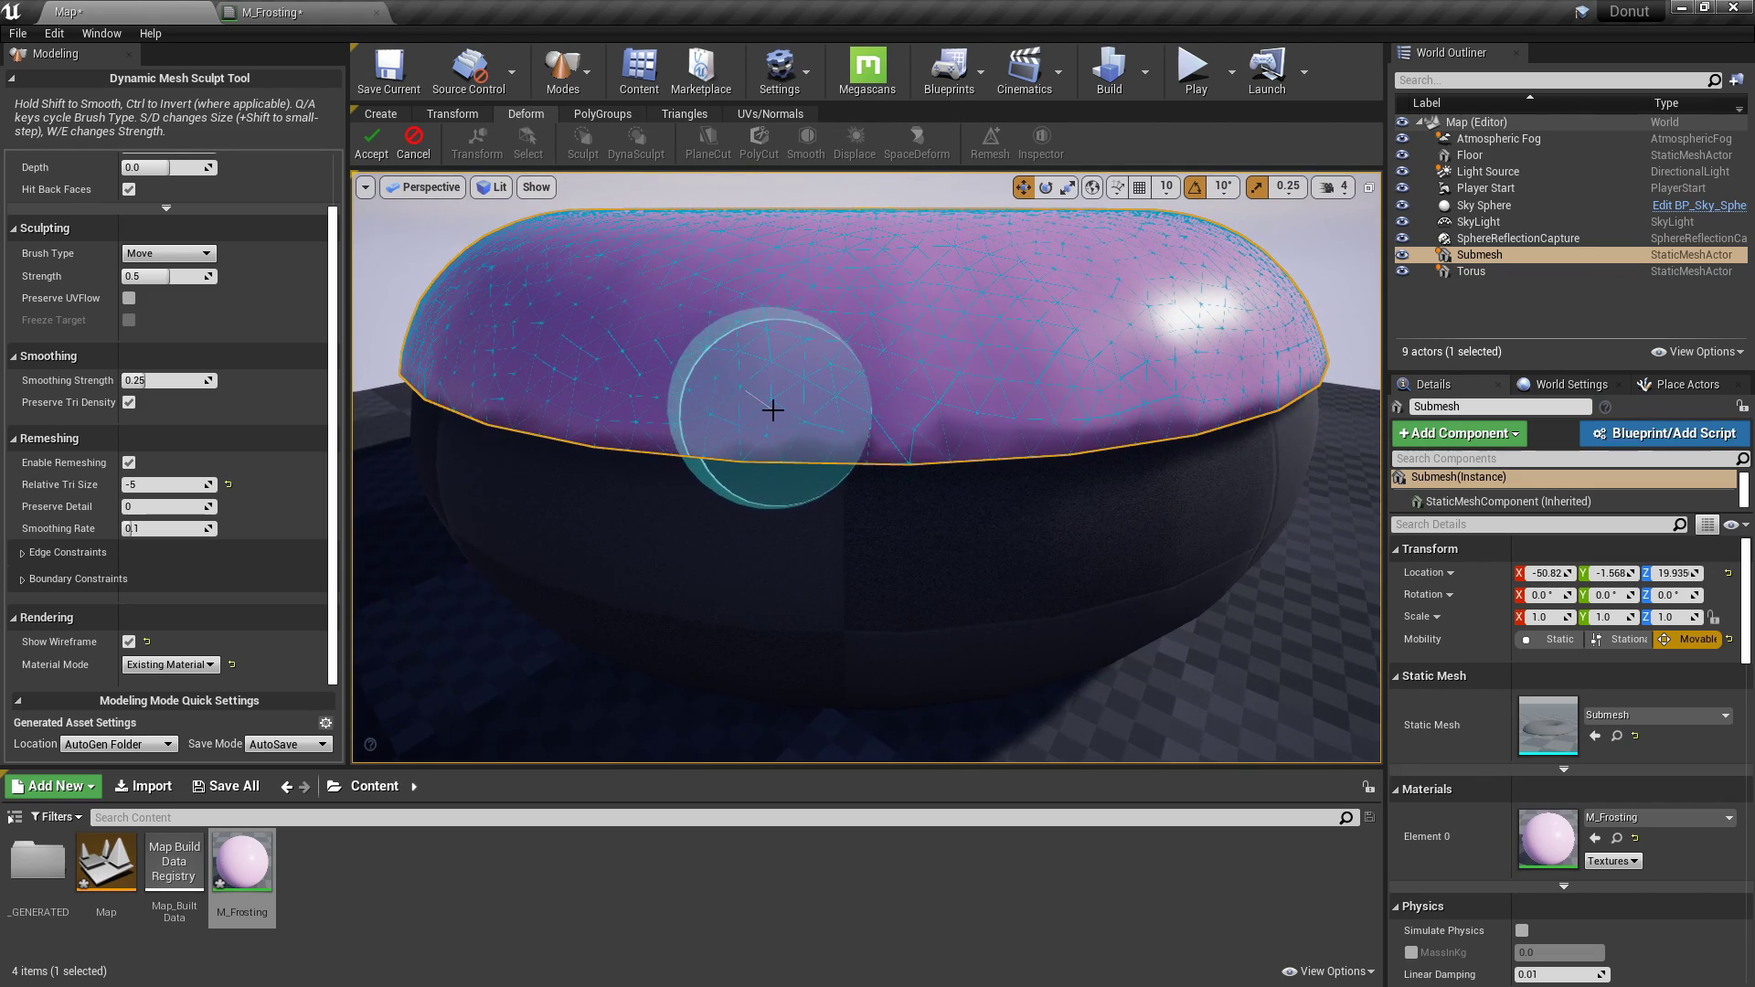
mouse_move(777, 408)
mouse_down()
mouse_move(751, 497)
mouse_move(709, 548)
mouse_up()
scroll(695, 539, up, 3)
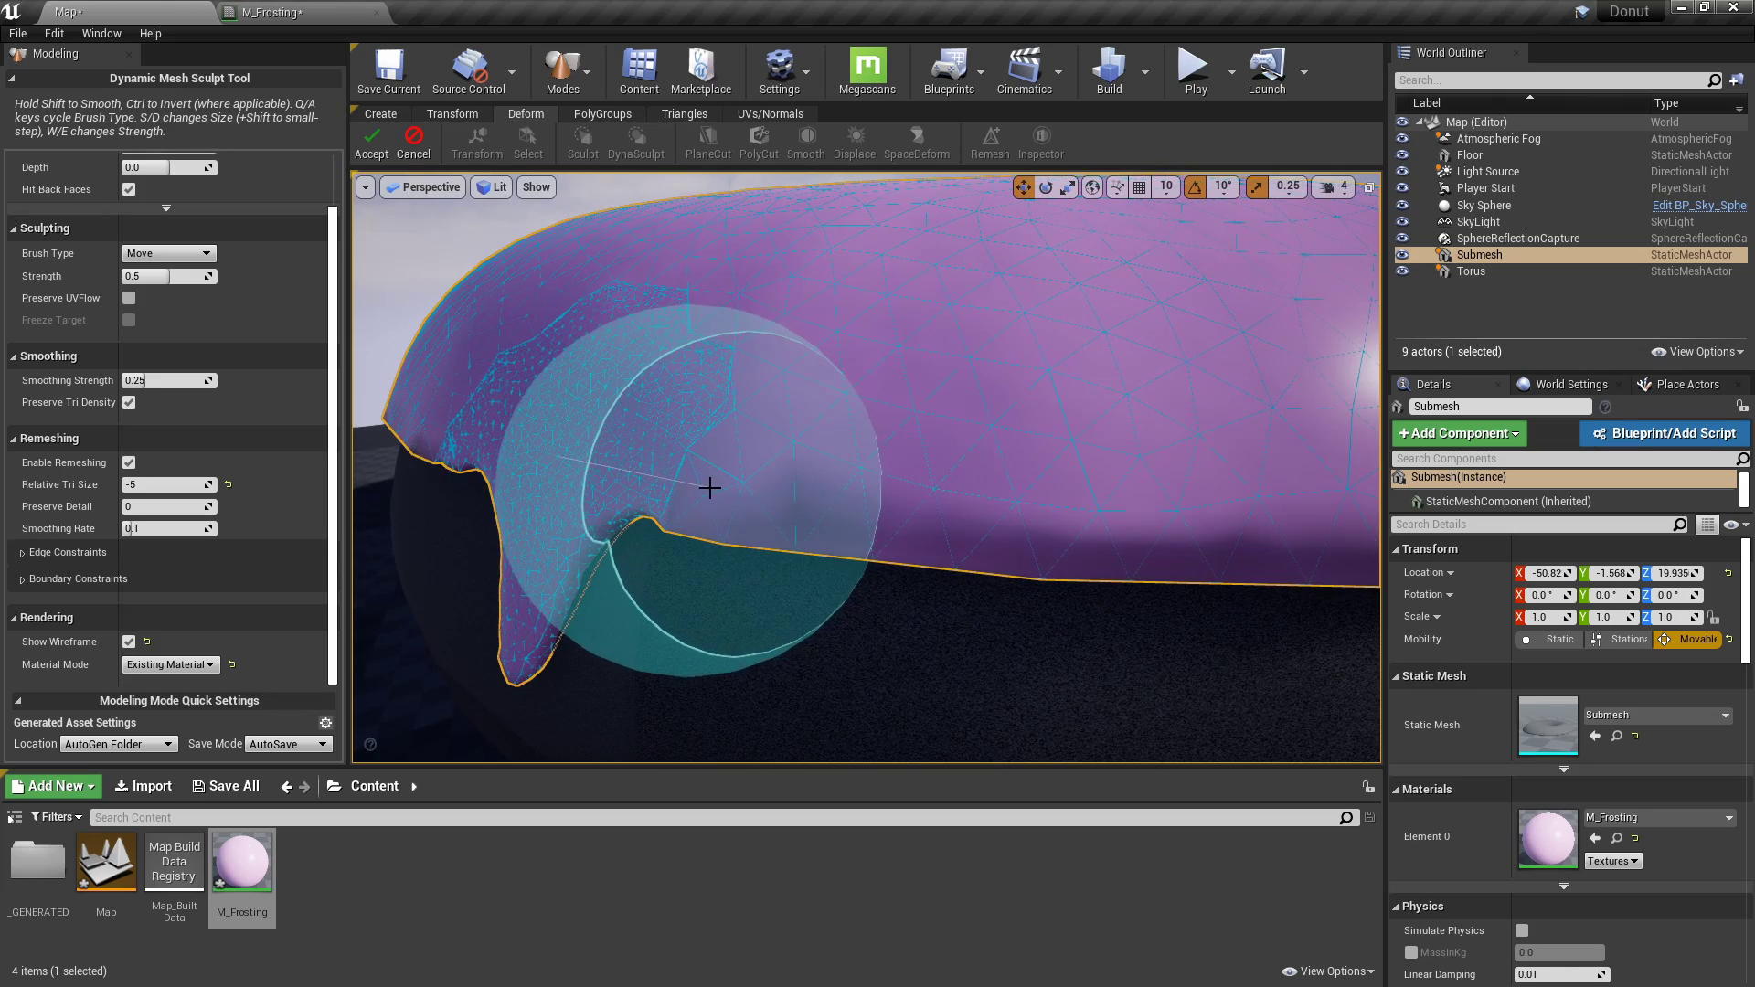
scroll(710, 486, down, 4)
drag(881, 560, 876, 599)
Pull a shorter second drip down from the front rim beside the long one and enlarge the brush.
right_drag(876, 599, 1021, 459)
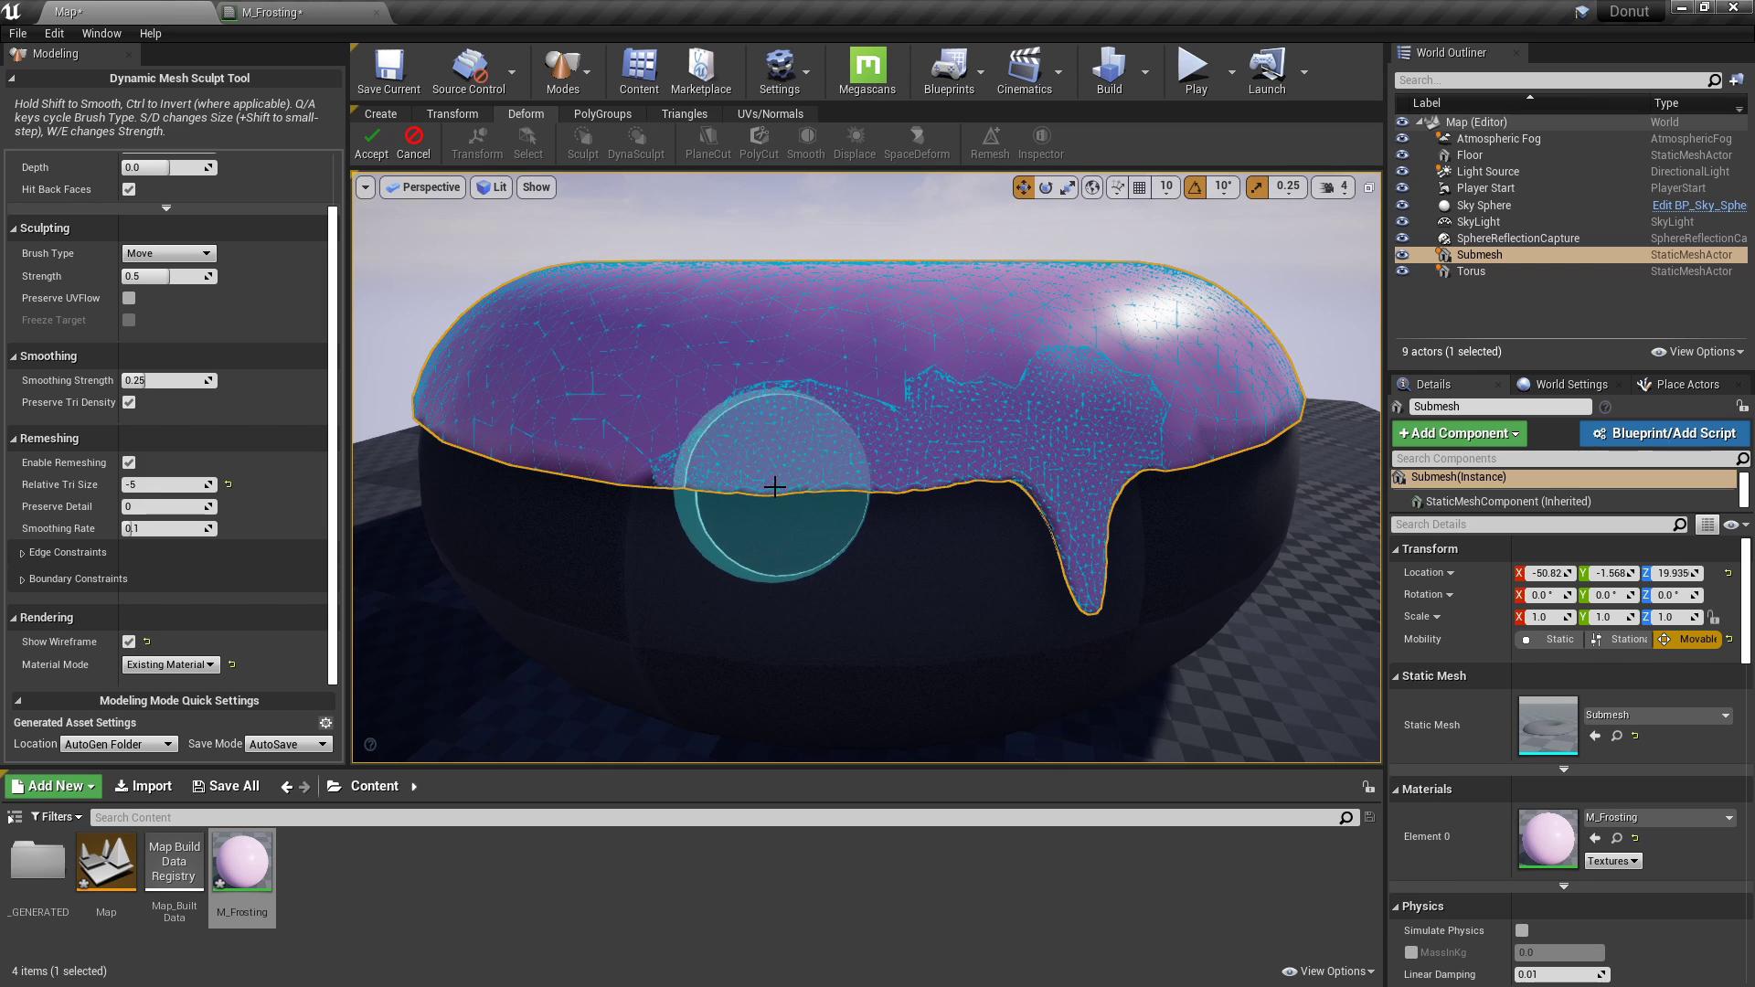
drag(769, 573, 771, 594)
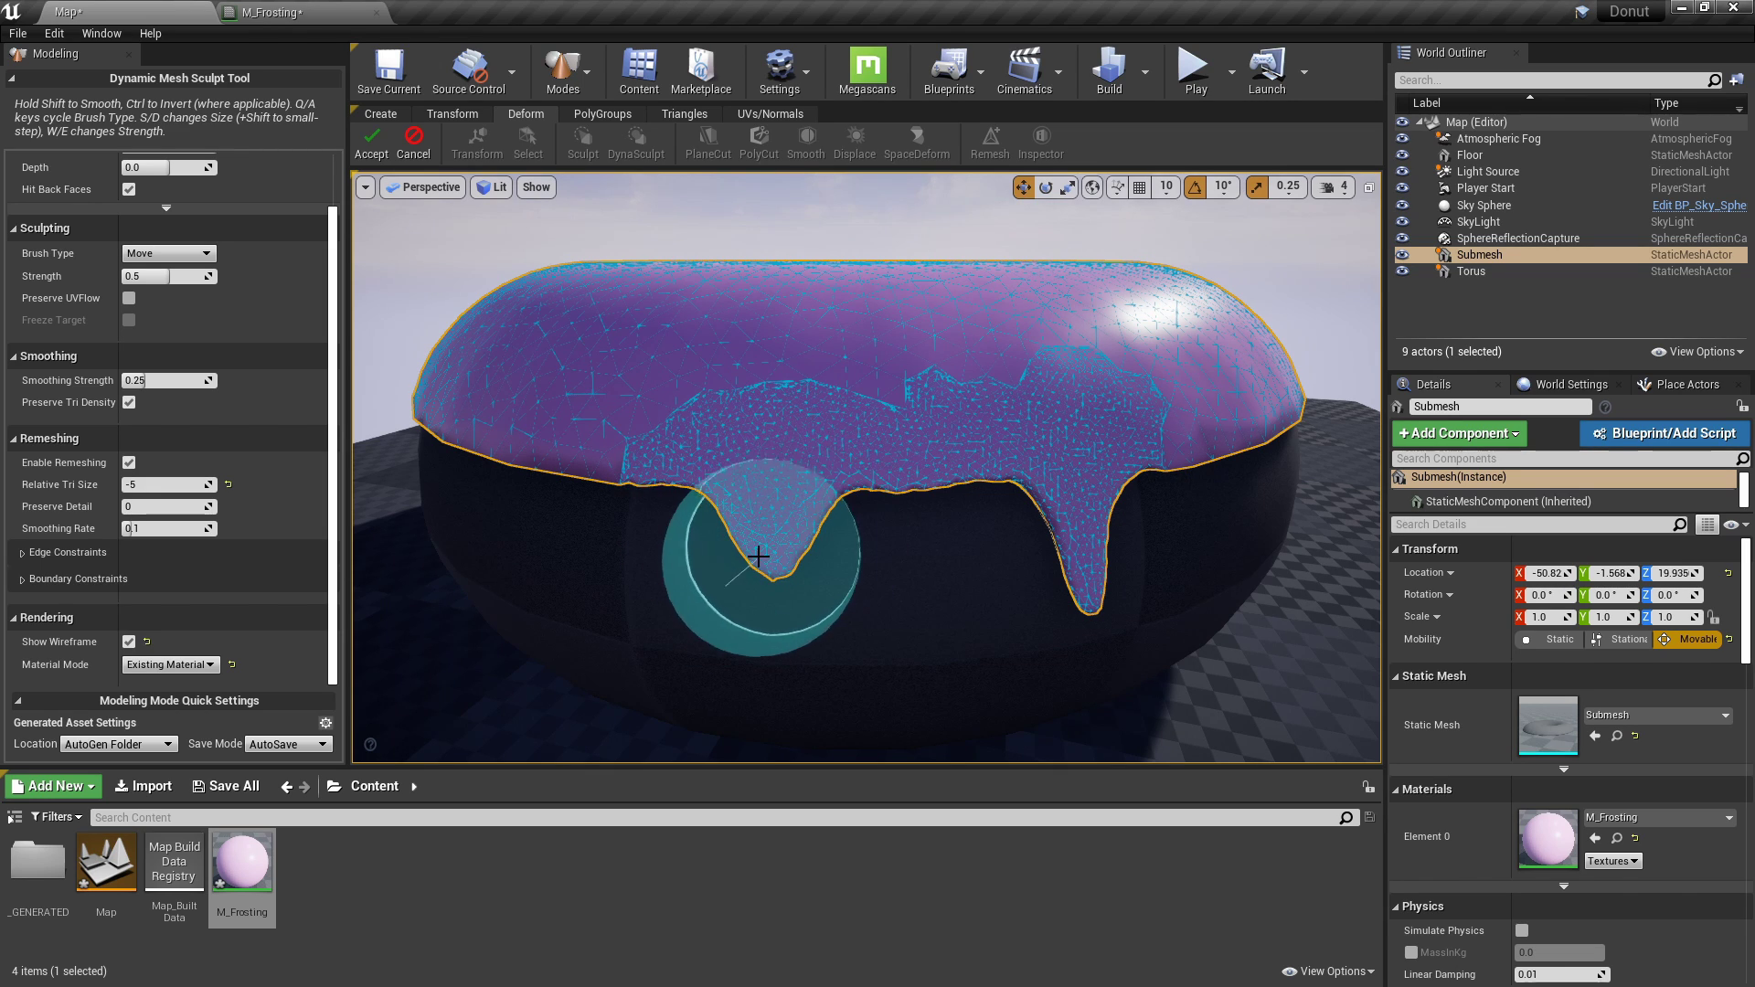
key(d)
key(d)
key(d)
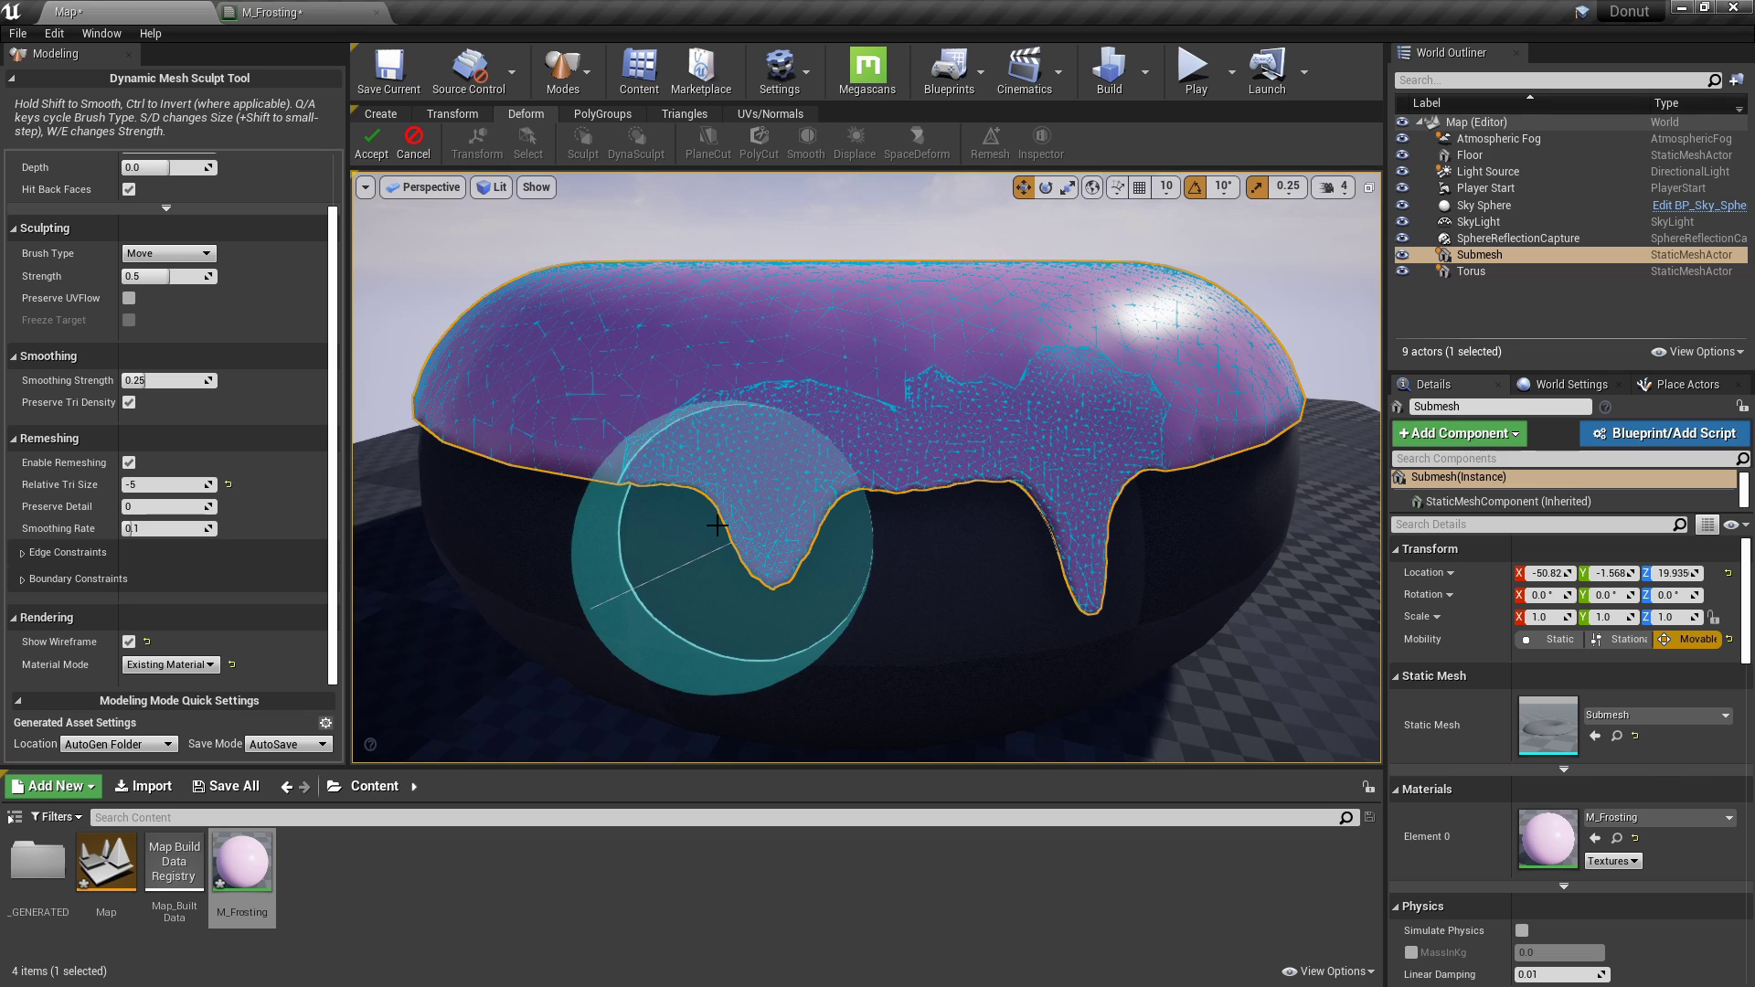
Try the Smooth brush along the icing's dripping rim, undo the stroke and return to the Move brush.
key(a)
key(a)
key(a)
mouse_move(709, 494)
right_down()
mouse_move(823, 549)
mouse_move(777, 567)
mouse_move(764, 548)
right_up()
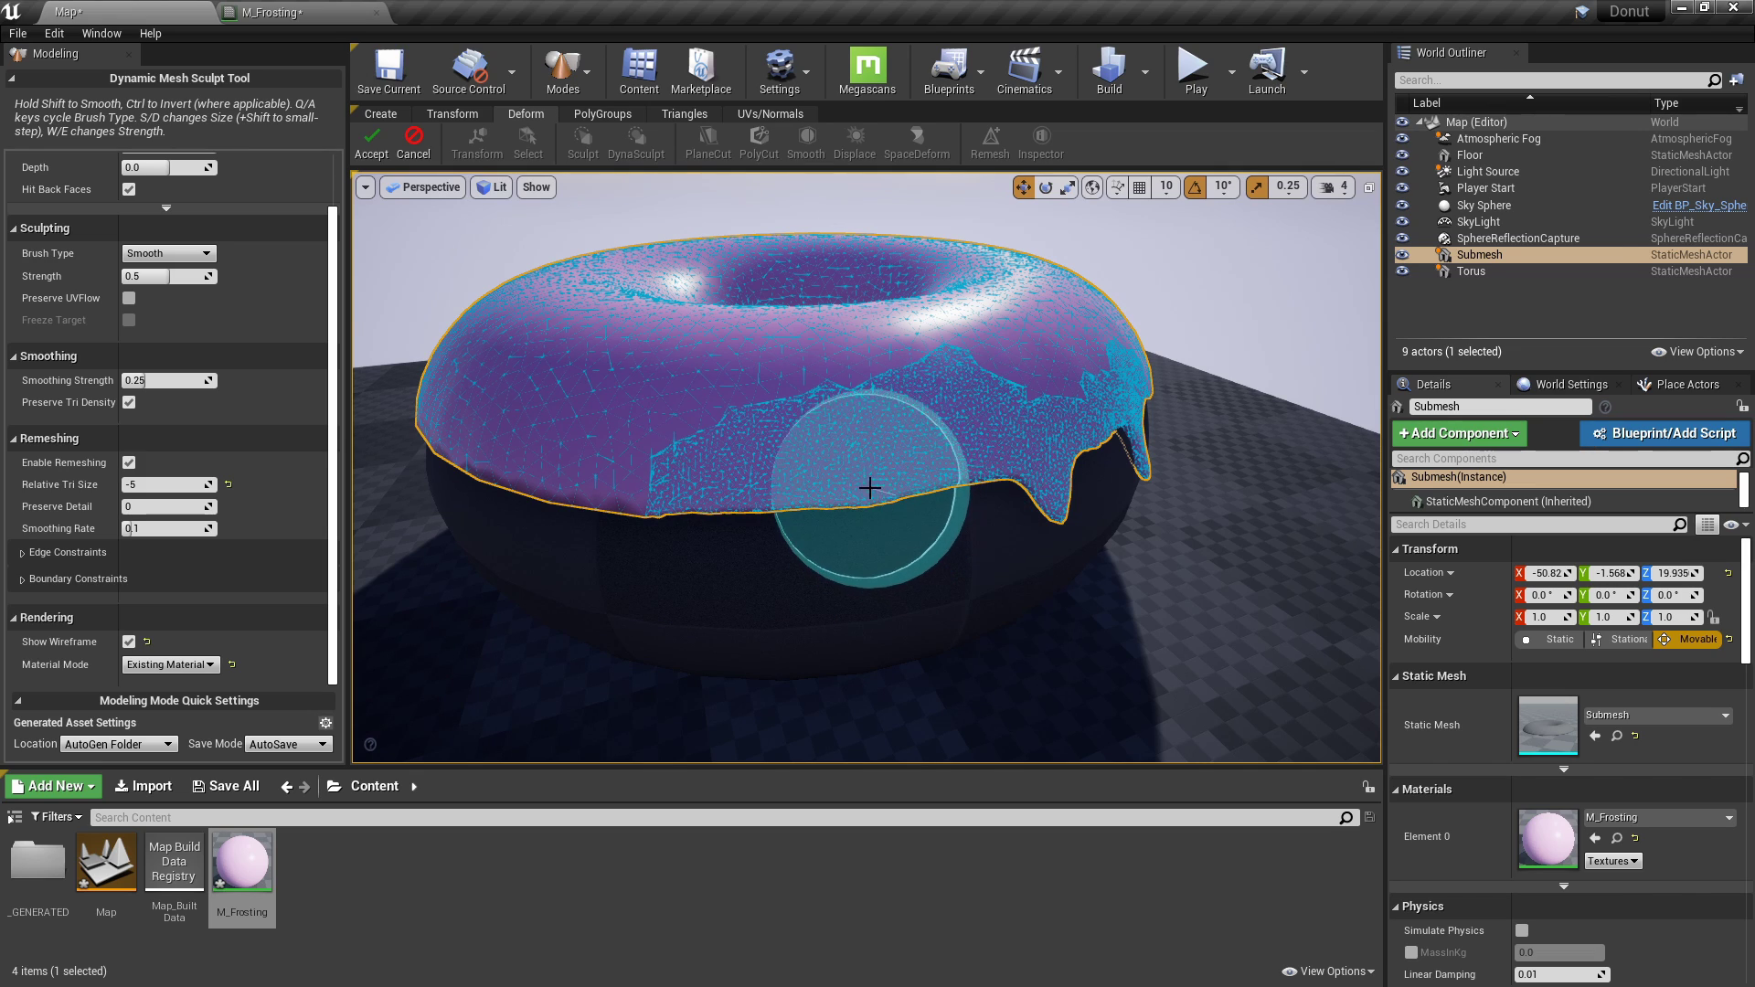
right_drag(804, 521, 786, 489)
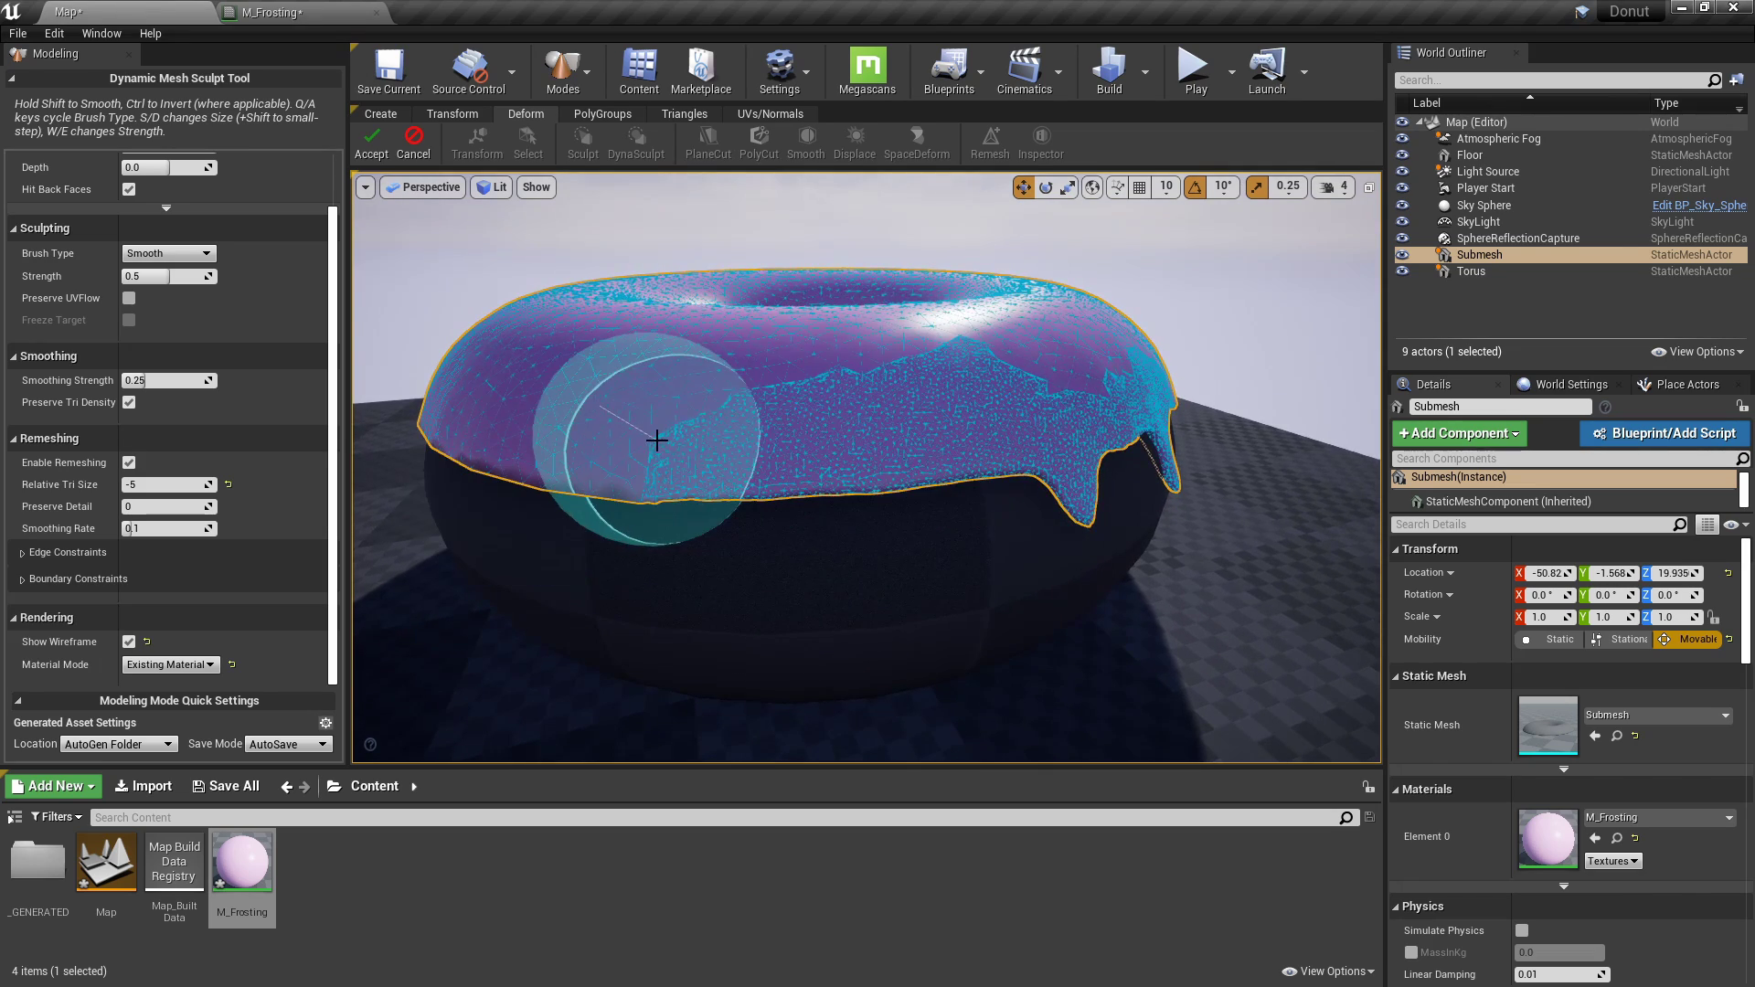
right_drag(655, 439, 631, 457)
scroll(644, 512, down, 5)
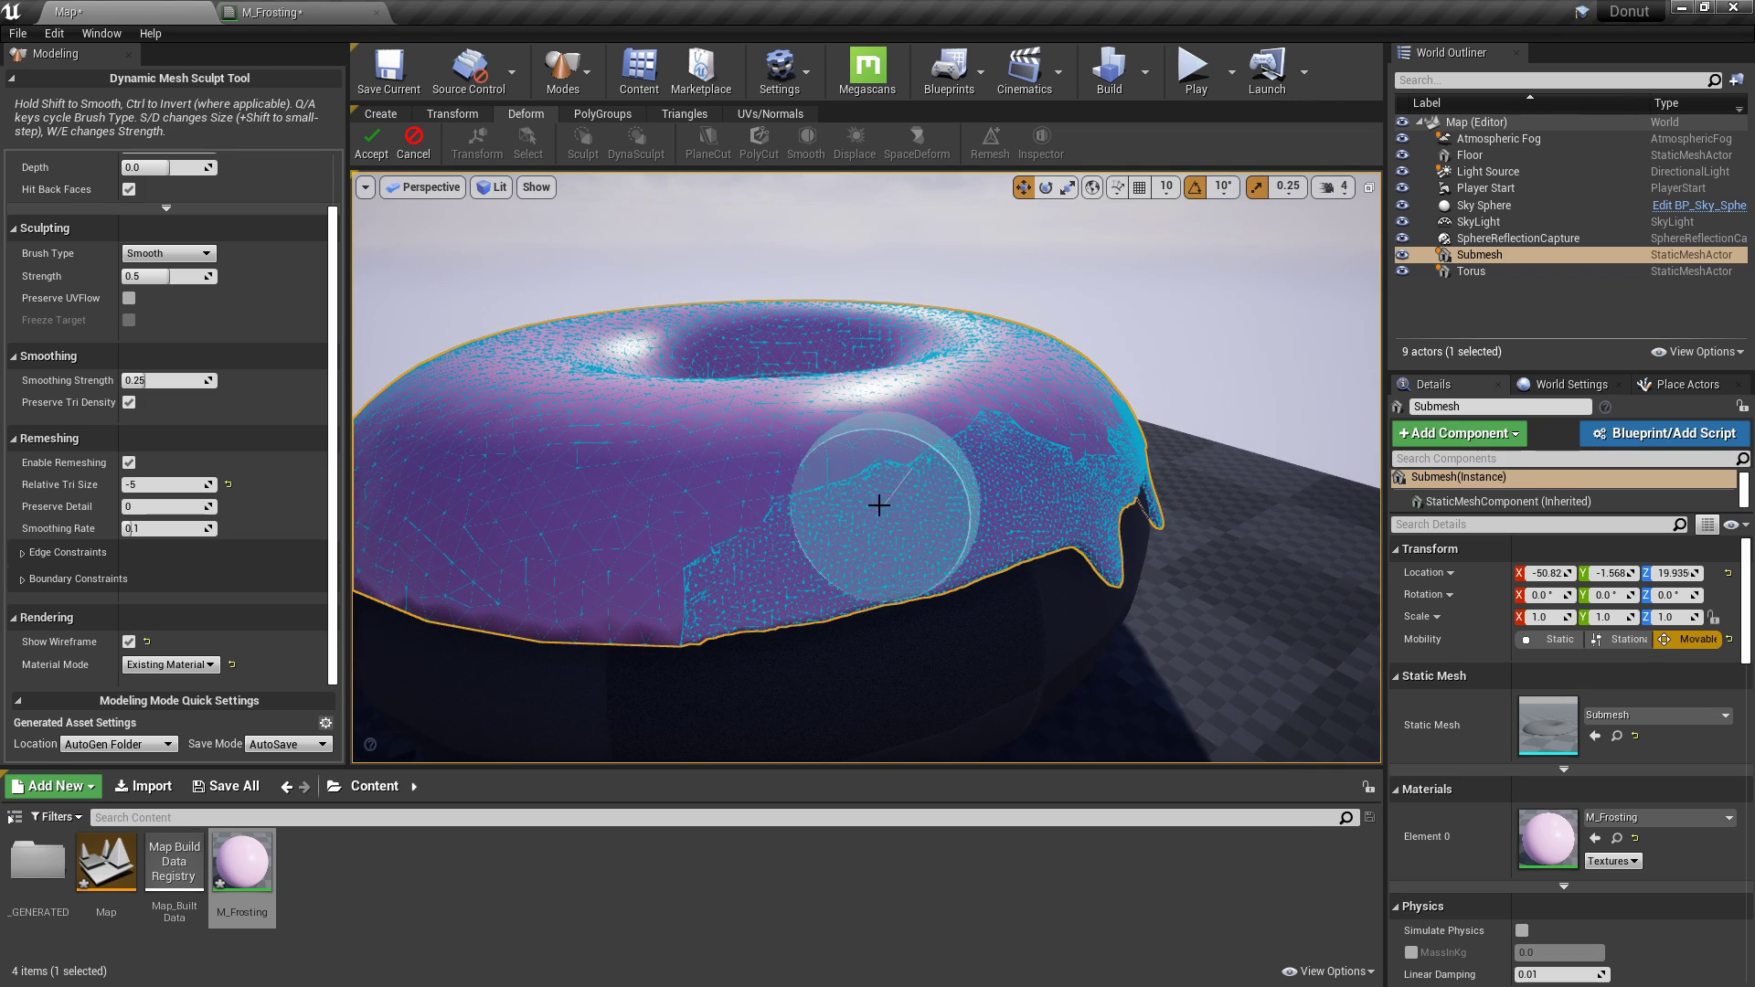
right_drag(879, 505, 929, 502)
key(ctrl+z)
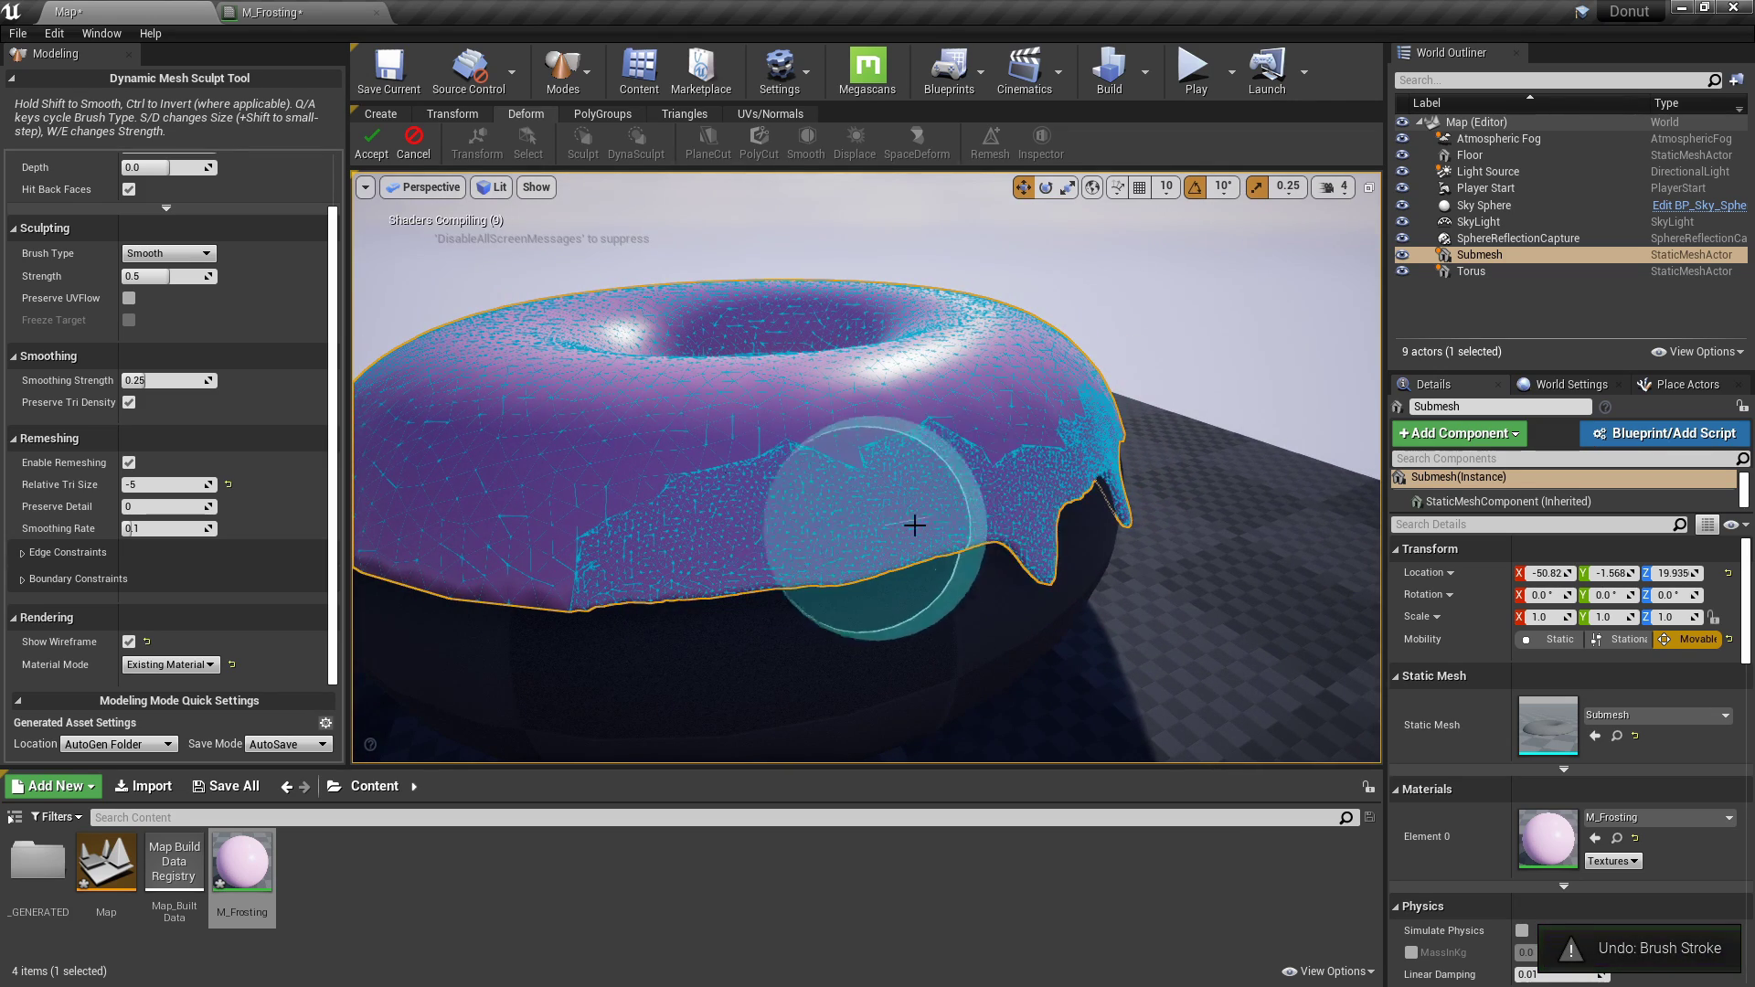
click(149, 257)
click(142, 273)
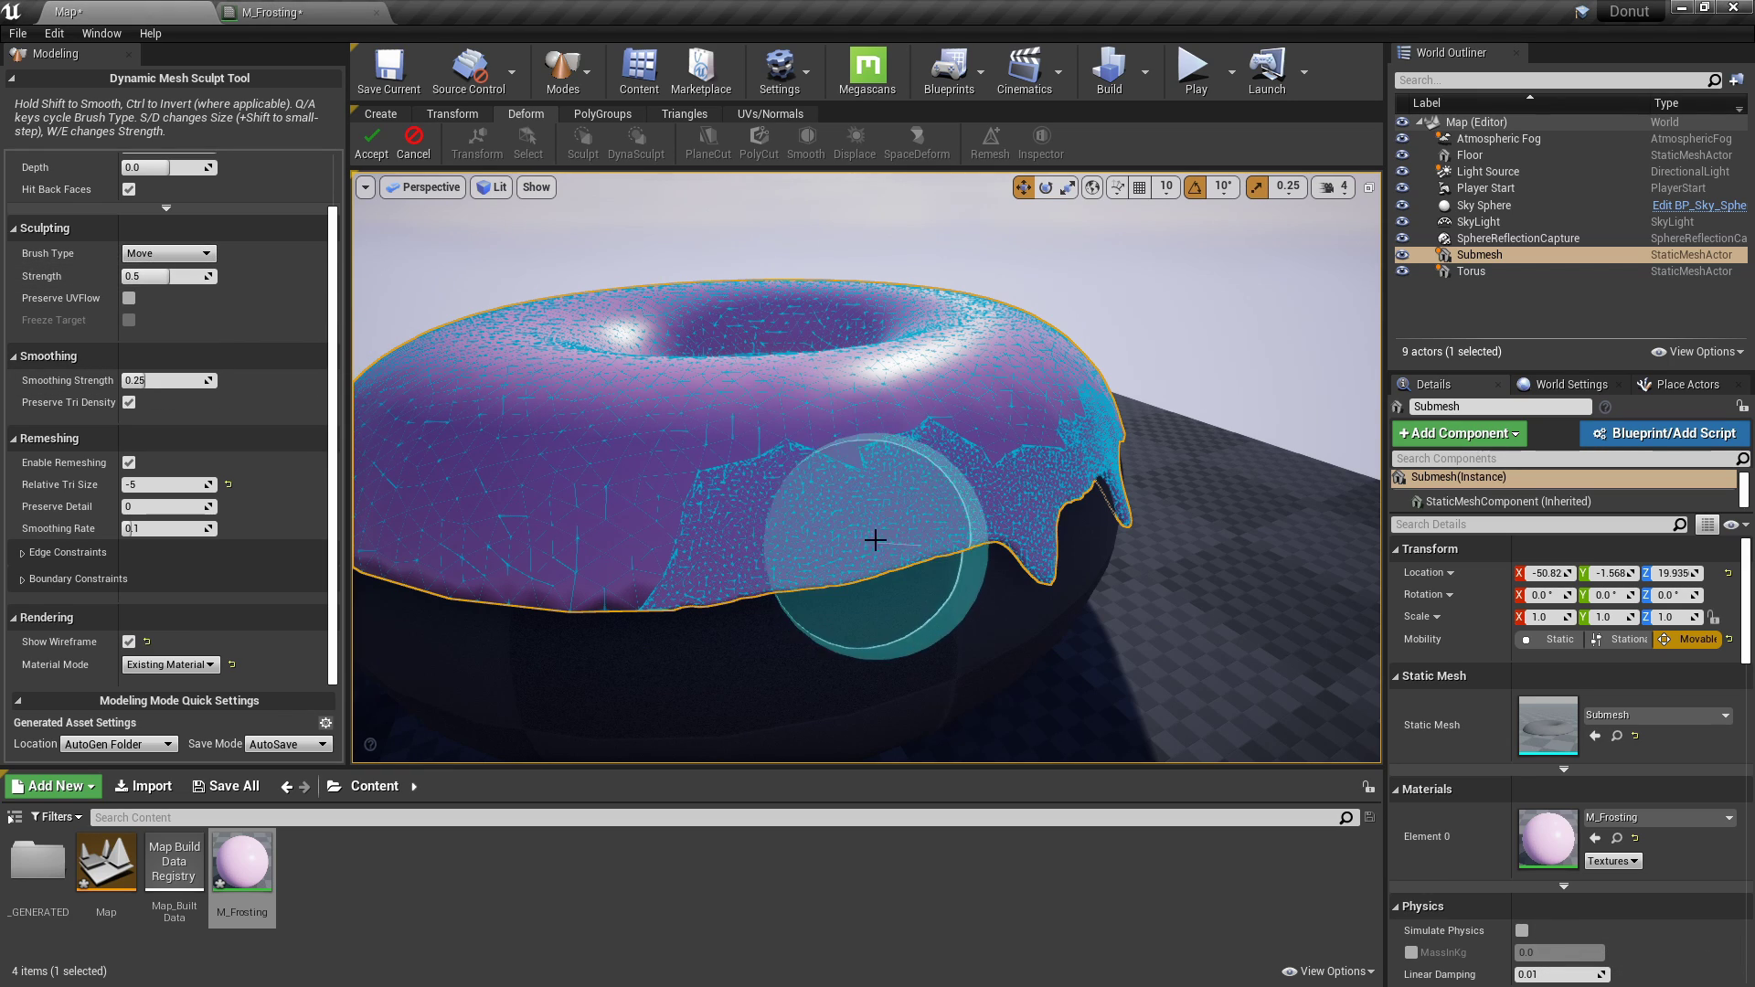
Pull a broad rounded drip and neighbouring bulges down from the next stretch of the icing's outer rim.
right_drag(875, 540, 833, 536)
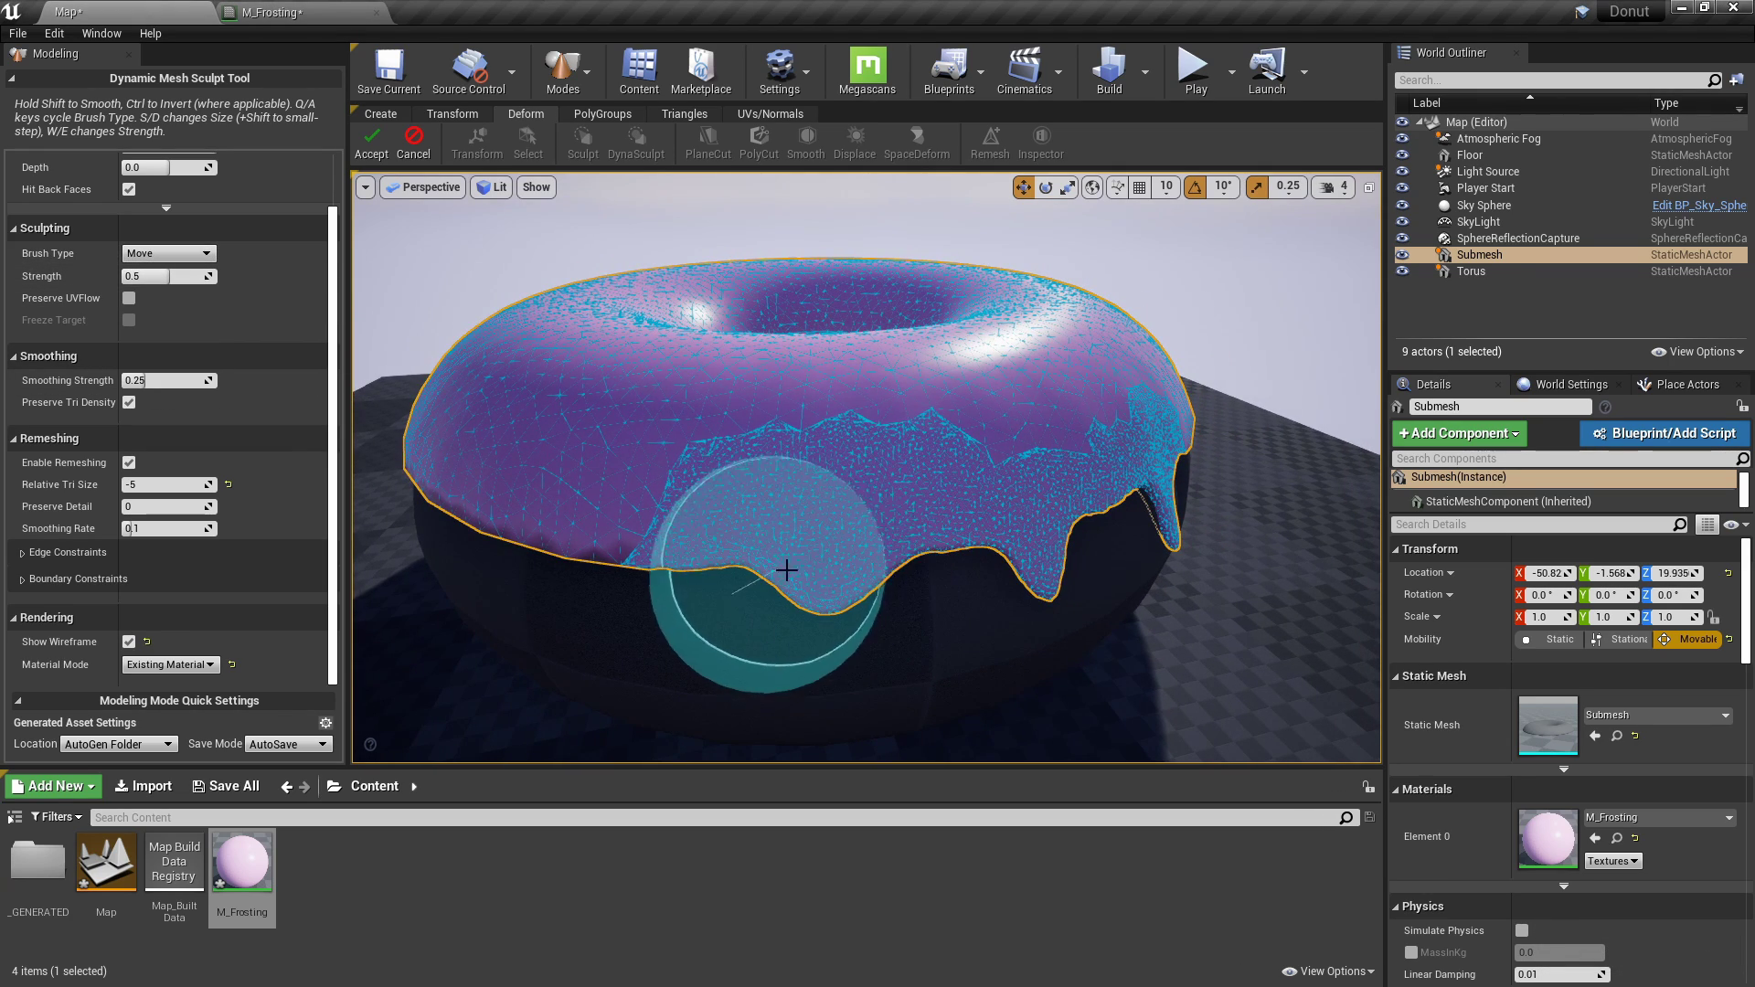
drag(809, 583, 822, 633)
right_drag(770, 619, 806, 569)
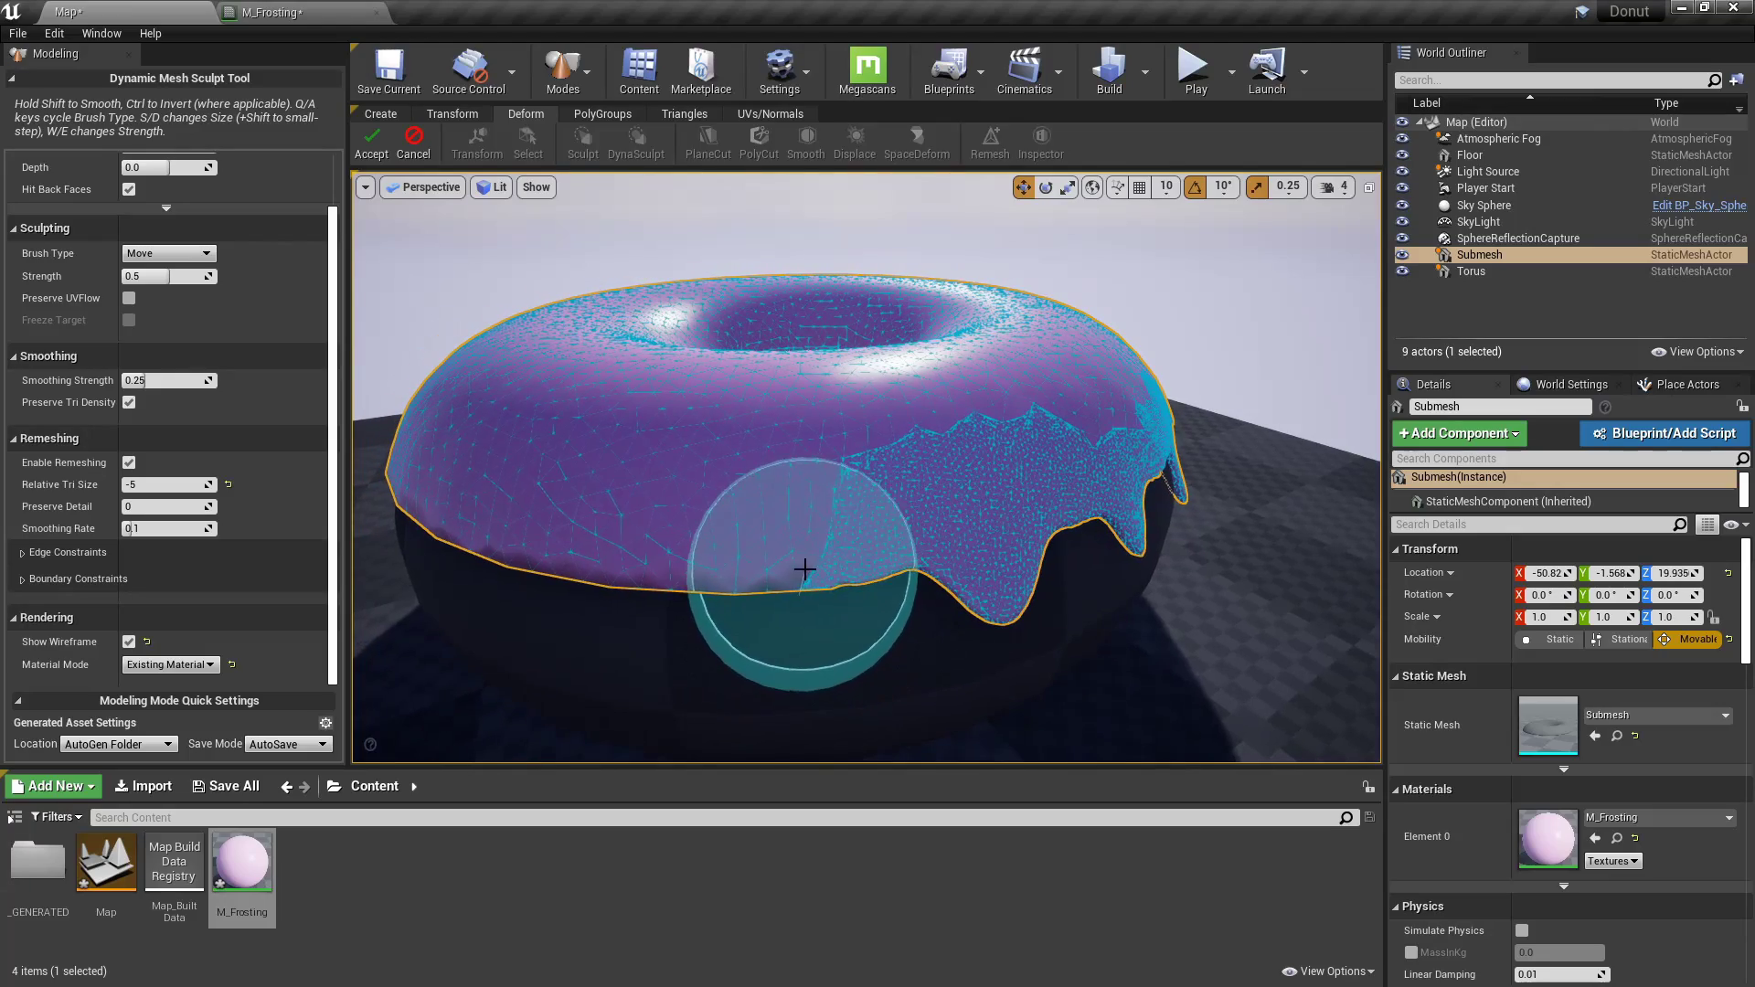
mouse_move(804, 570)
mouse_down()
mouse_move(723, 663)
mouse_move(799, 608)
mouse_move(807, 580)
mouse_move(776, 627)
mouse_move(744, 608)
mouse_up()
mouse_move(744, 608)
right_down()
mouse_move(718, 611)
mouse_move(743, 574)
right_up()
drag(885, 564, 892, 538)
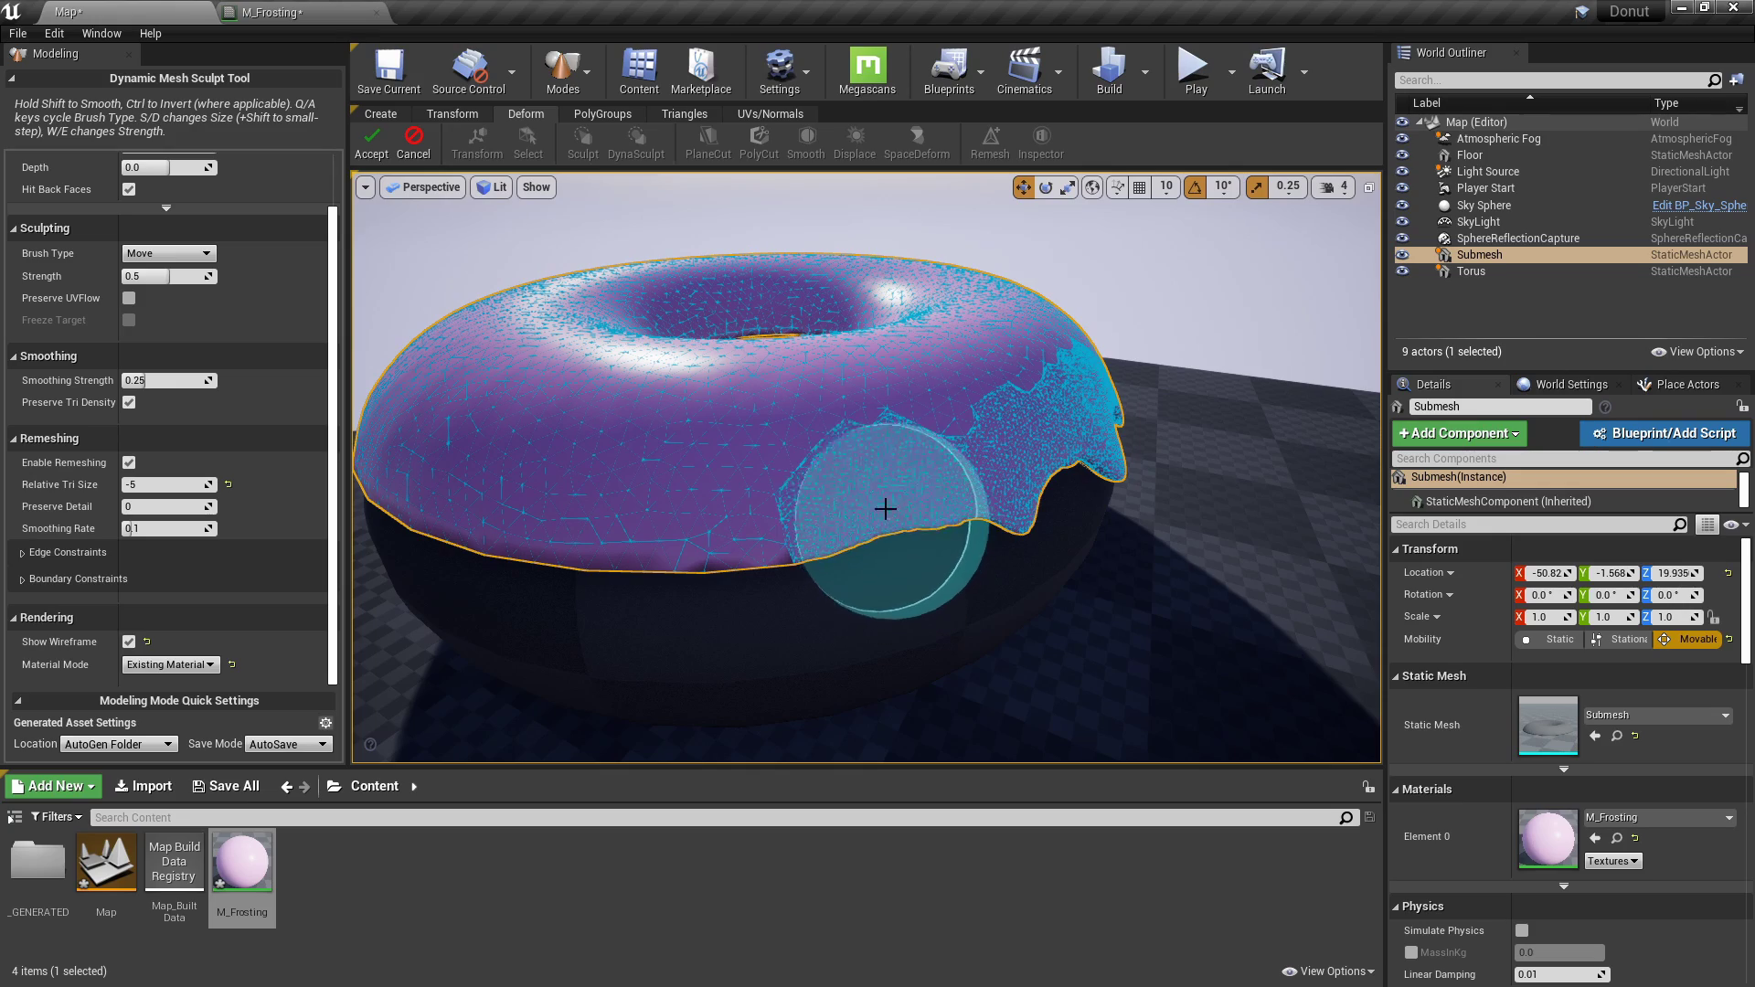
Shape the following stretch of the outer rim into shallow waves and pull out a narrow drip with a smaller brush.
mouse_move(689, 576)
right_down()
mouse_move(721, 623)
mouse_move(838, 486)
mouse_move(929, 580)
mouse_move(795, 502)
mouse_move(904, 505)
mouse_move(811, 549)
mouse_move(933, 540)
mouse_move(909, 561)
mouse_move(871, 517)
mouse_move(952, 588)
mouse_move(1299, 594)
mouse_move(850, 497)
mouse_move(925, 497)
right_up()
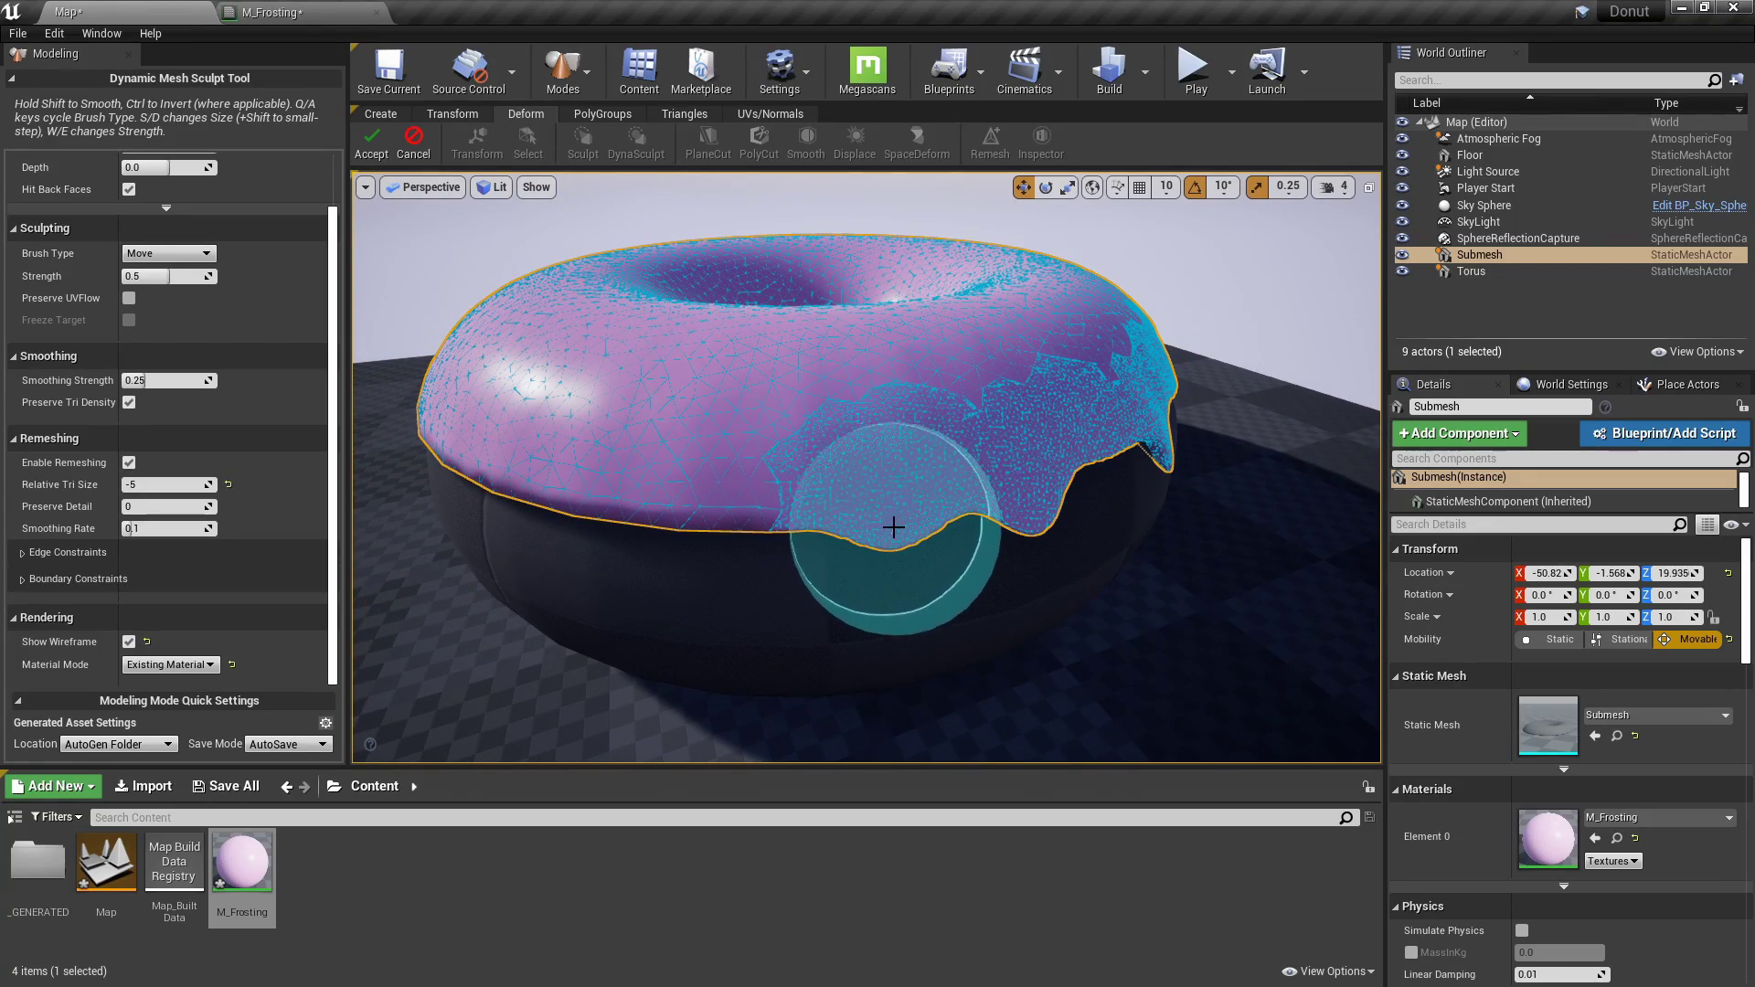
mouse_move(879, 514)
mouse_down()
mouse_move(695, 539)
mouse_move(689, 509)
mouse_move(717, 518)
mouse_move(704, 510)
mouse_up()
mouse_move(704, 510)
right_down()
mouse_move(941, 588)
mouse_move(909, 439)
right_up()
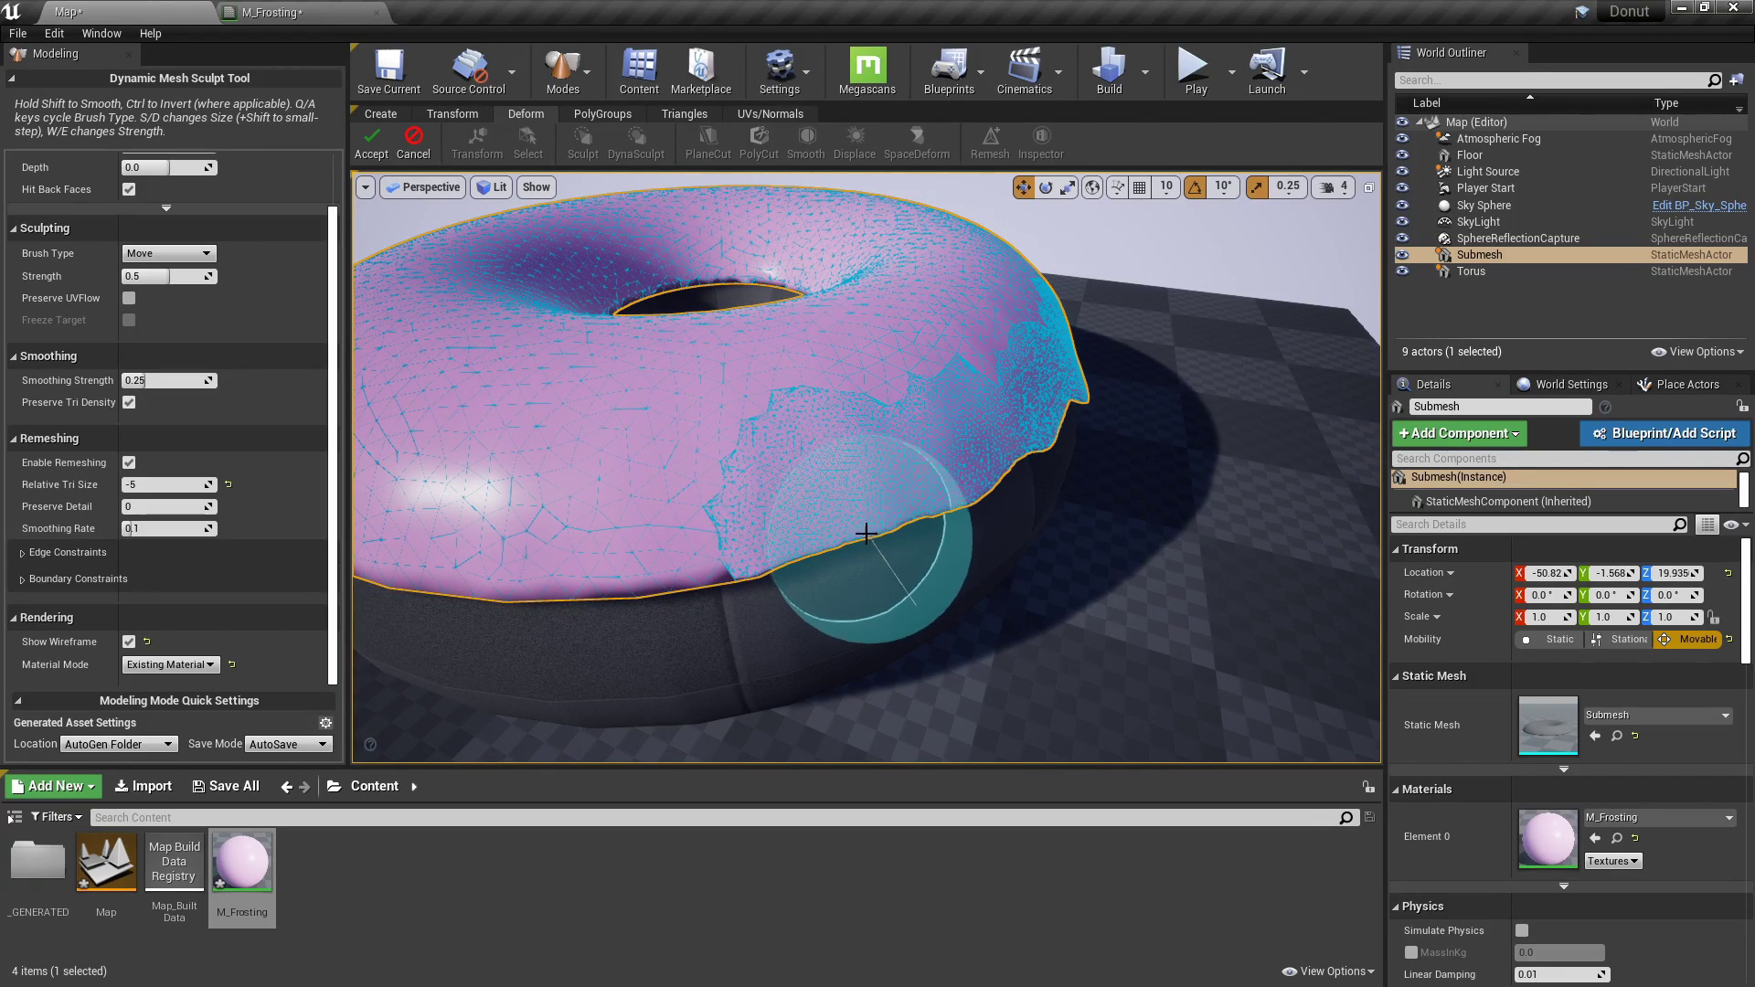
mouse_move(826, 570)
right_down()
mouse_move(868, 585)
mouse_move(919, 489)
mouse_move(895, 480)
right_up()
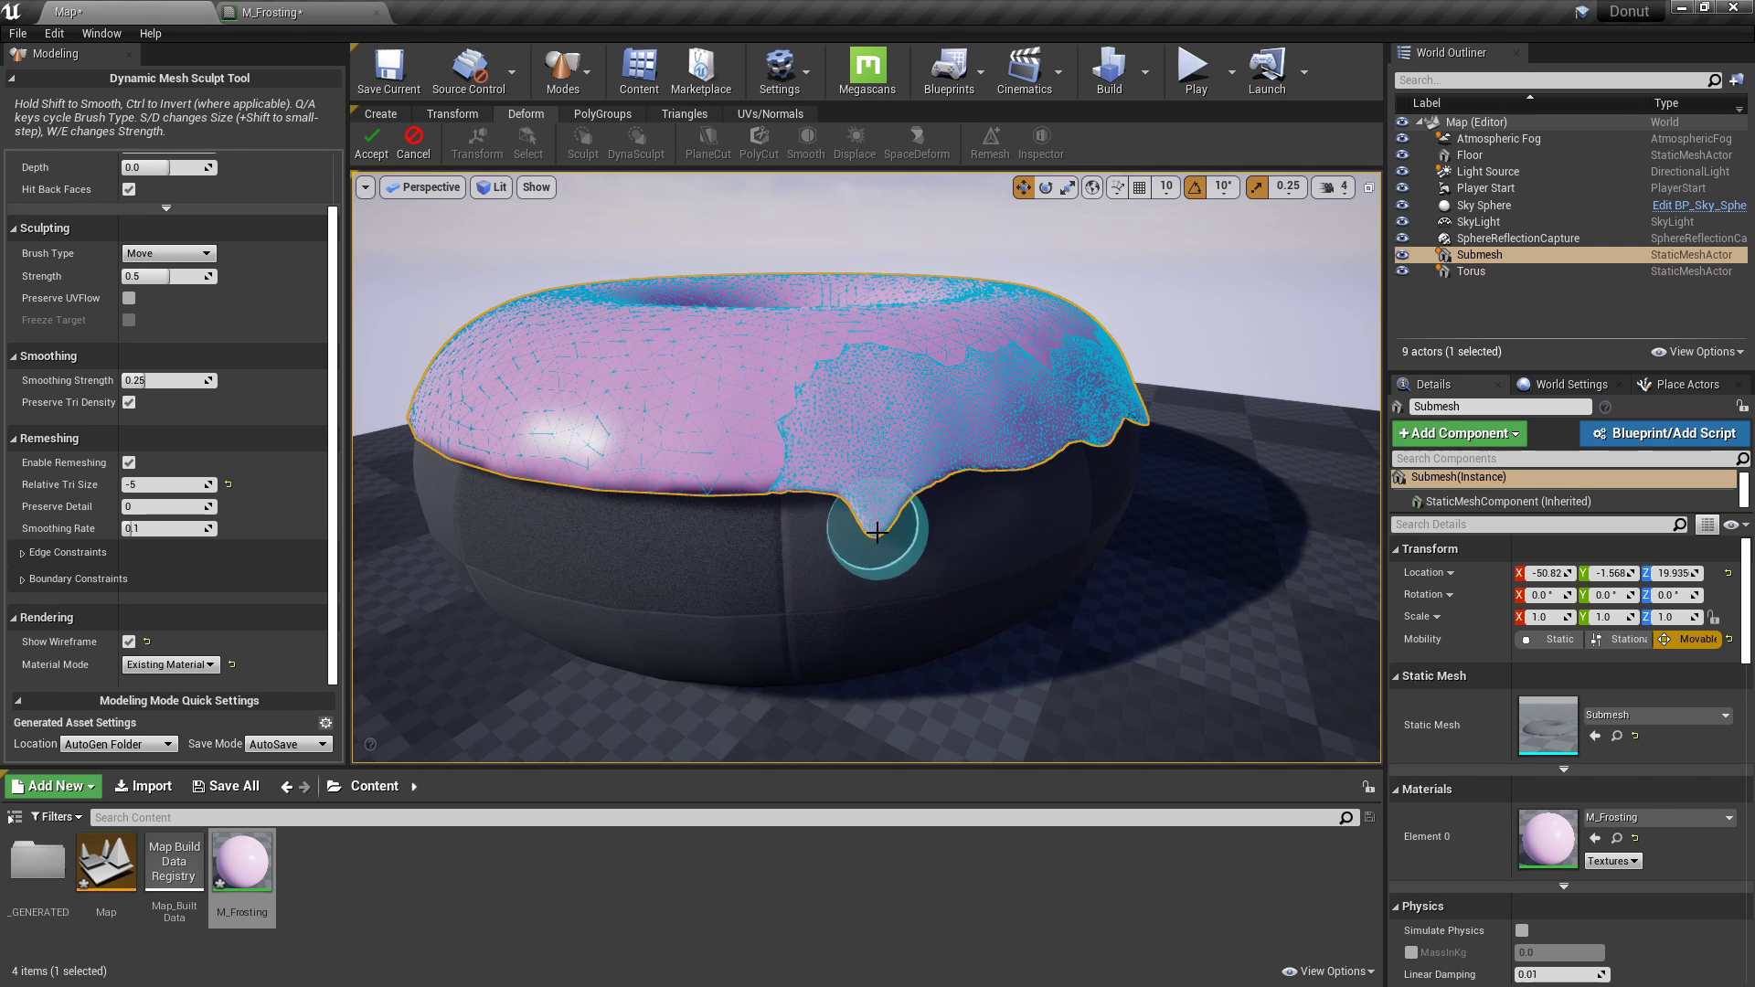
mouse_move(887, 558)
alt+mouse_down()
mouse_move(911, 541)
mouse_move(1129, 536)
alt+mouse_up()
Continue pulling drips of varied width from the remaining straight part of the icing's outer rim.
key(f)
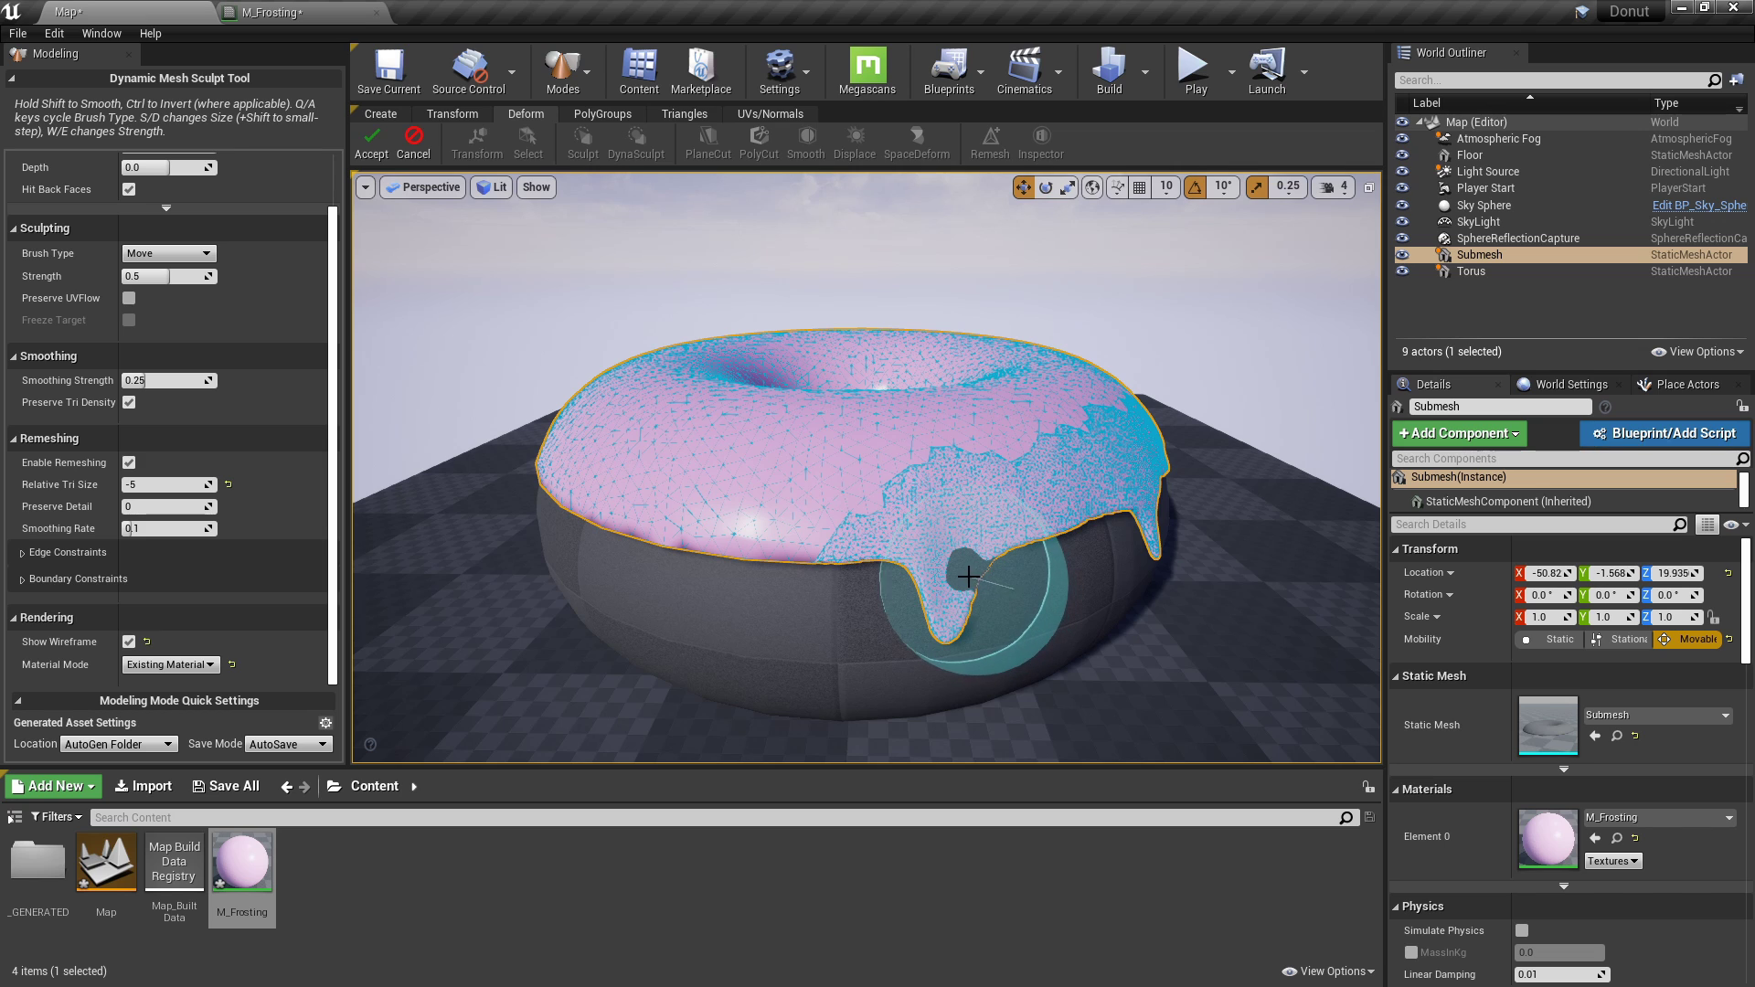
key(a)
right_drag(900, 553, 1001, 553)
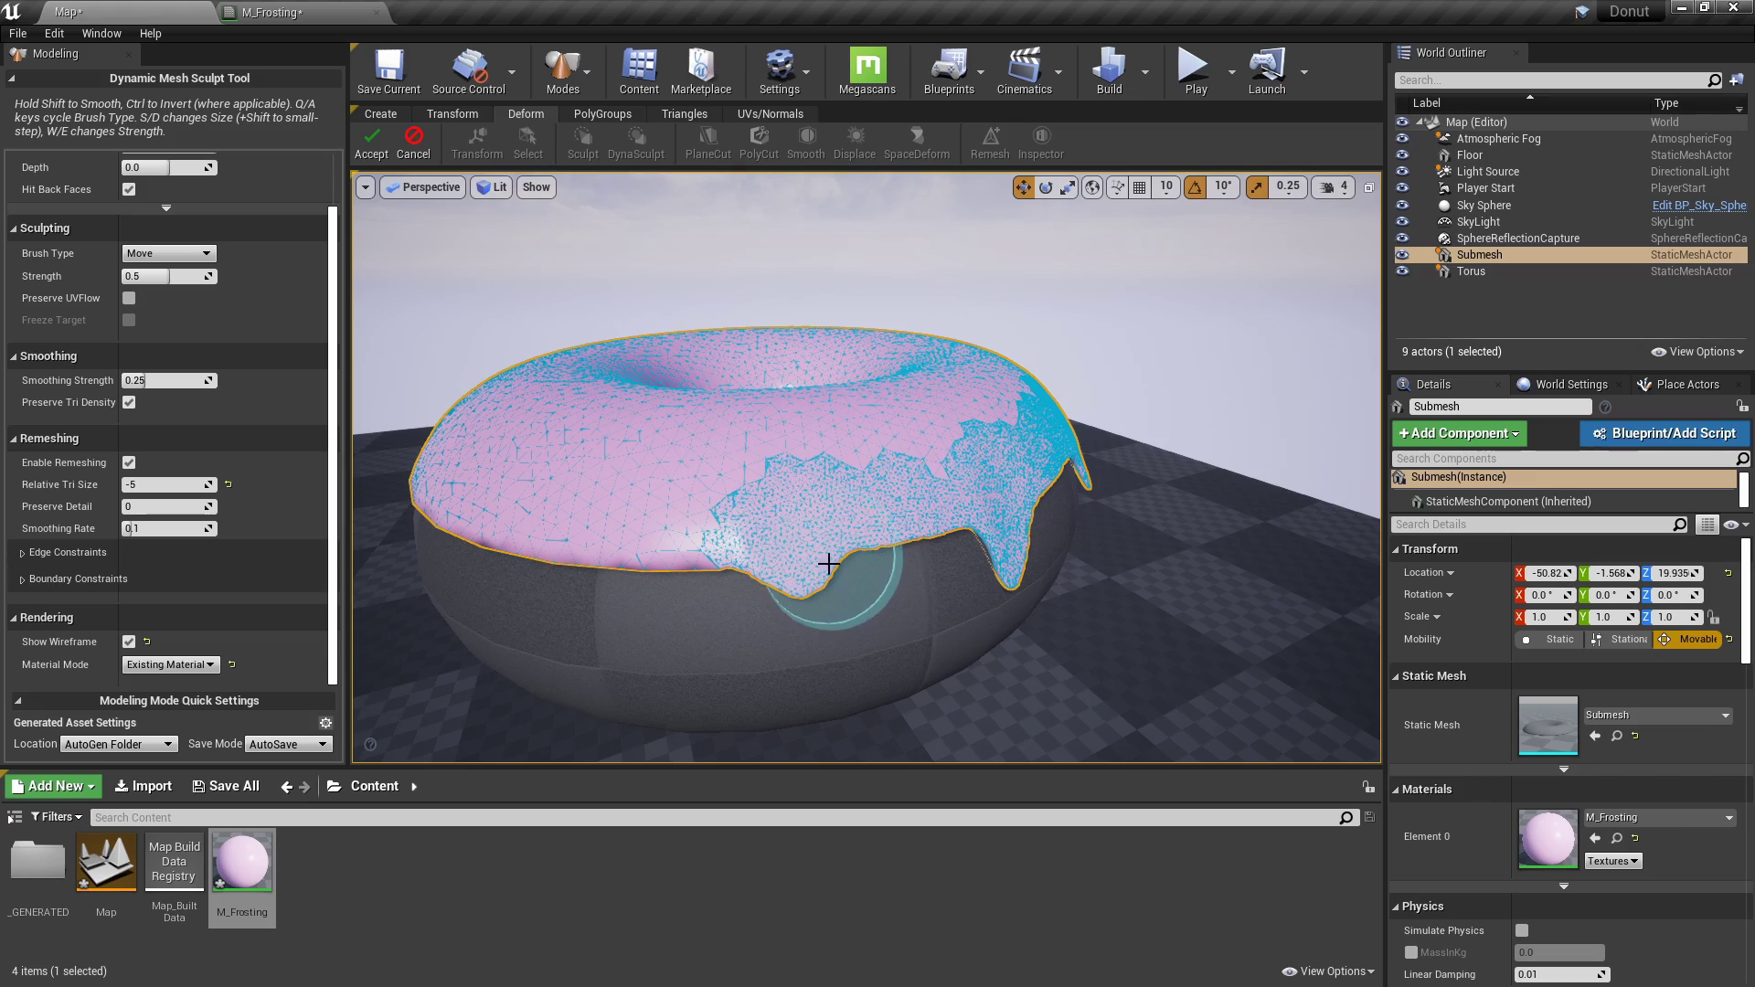
right_drag(828, 564, 744, 521)
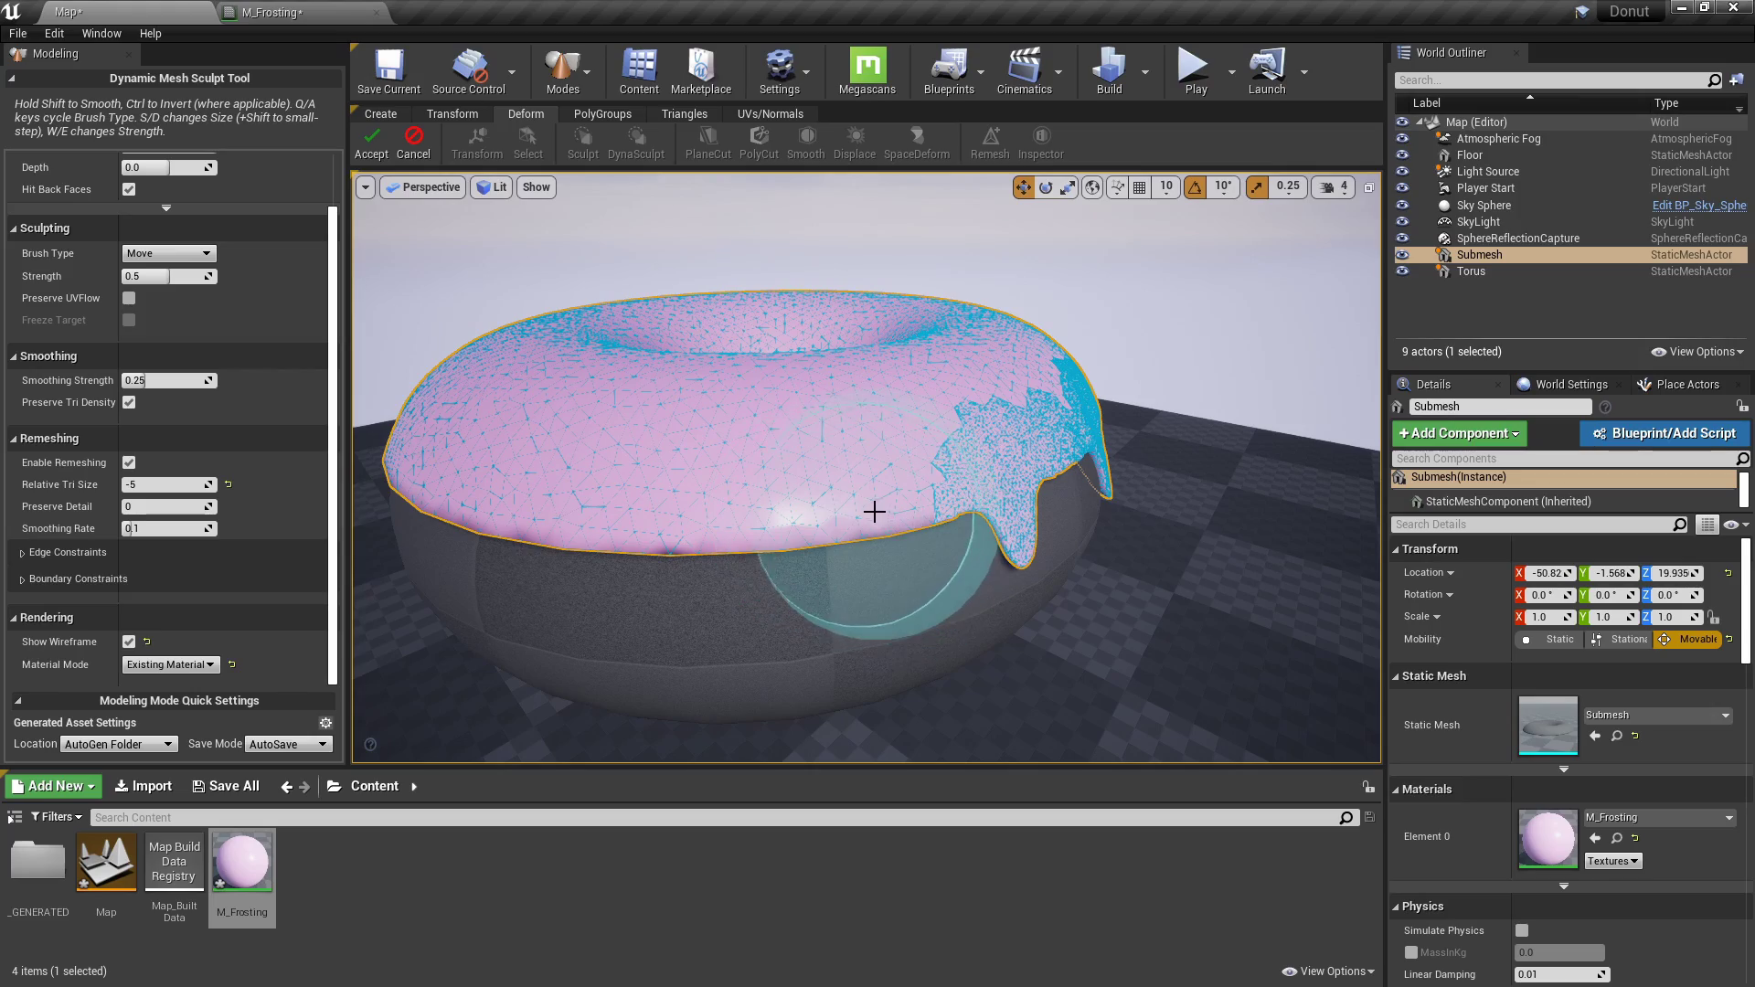
right_drag(746, 572, 880, 554)
Set the brush type to Move and start pulling the edge of the icing's centre hole into drips.
mouse_move(656, 561)
right_down()
mouse_move(825, 557)
mouse_move(694, 552)
mouse_move(774, 581)
mouse_move(1176, 510)
mouse_move(841, 433)
mouse_move(859, 404)
mouse_move(842, 386)
right_up()
click(169, 254)
click(146, 273)
key(a)
key(a)
key(a)
click(197, 253)
click(147, 272)
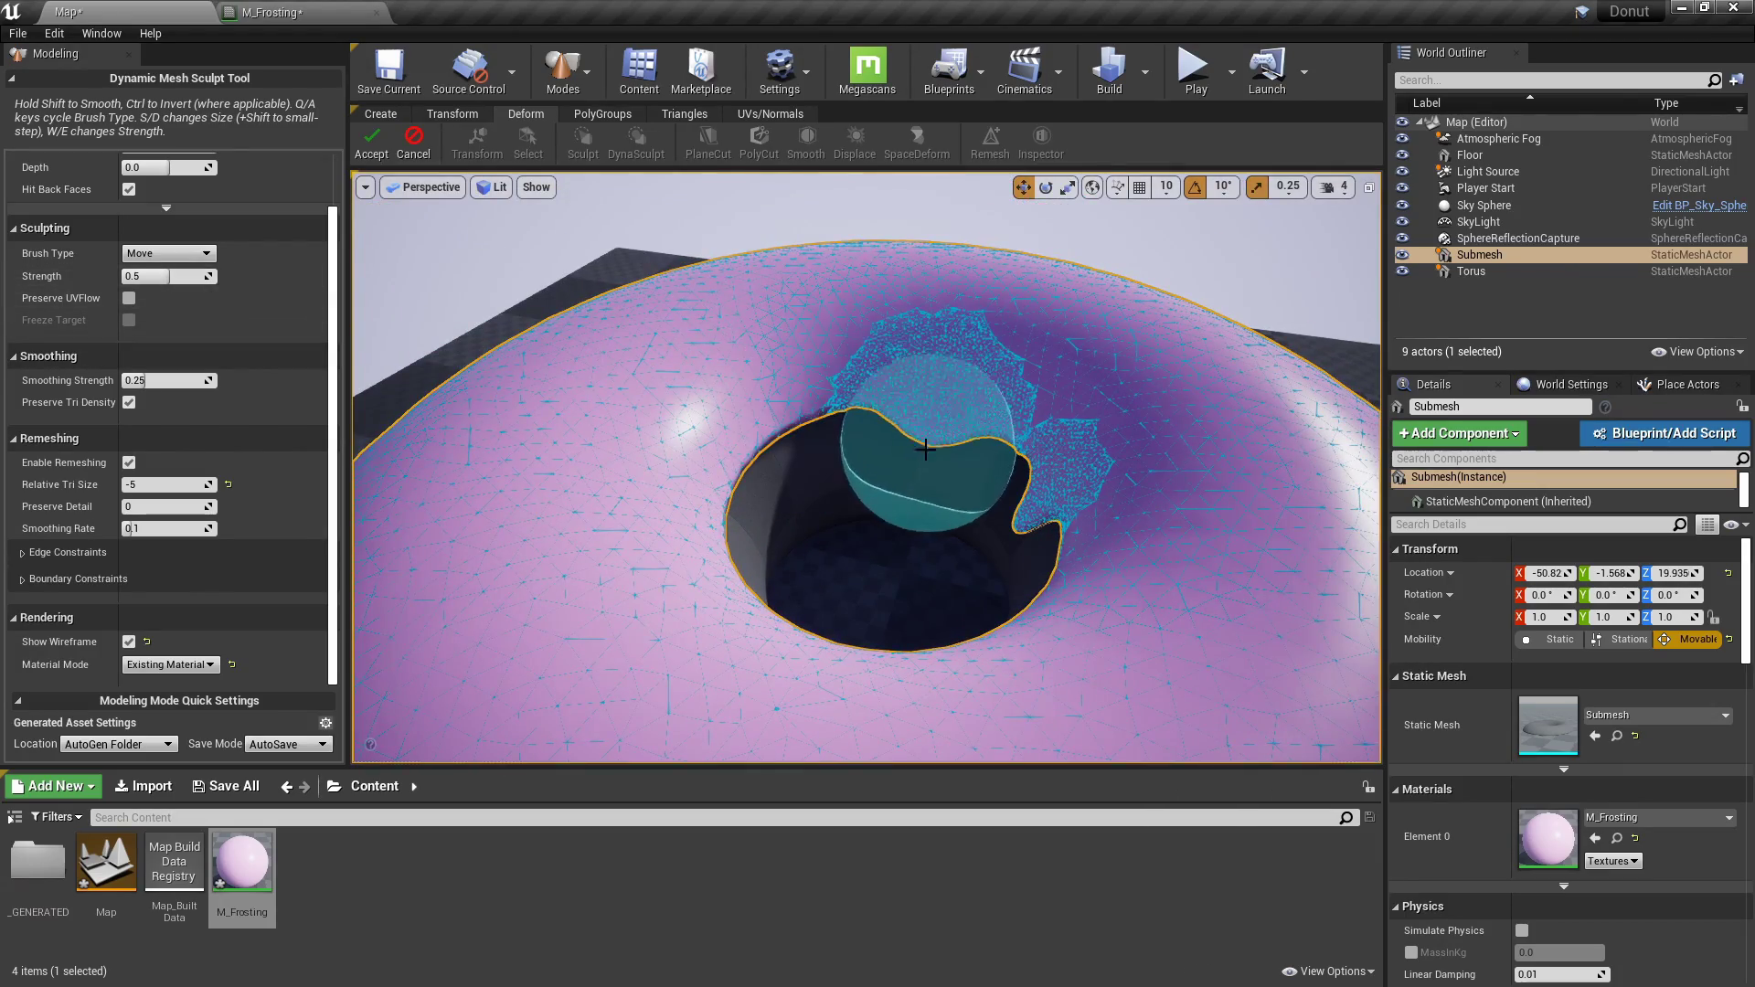
Pull further drips inward around the edge of the centre hole to give it a wavy outline.
right_drag(925, 449, 905, 365)
drag(905, 365, 902, 403)
right_drag(902, 403, 807, 384)
drag(808, 384, 837, 453)
right_drag(957, 384, 1042, 402)
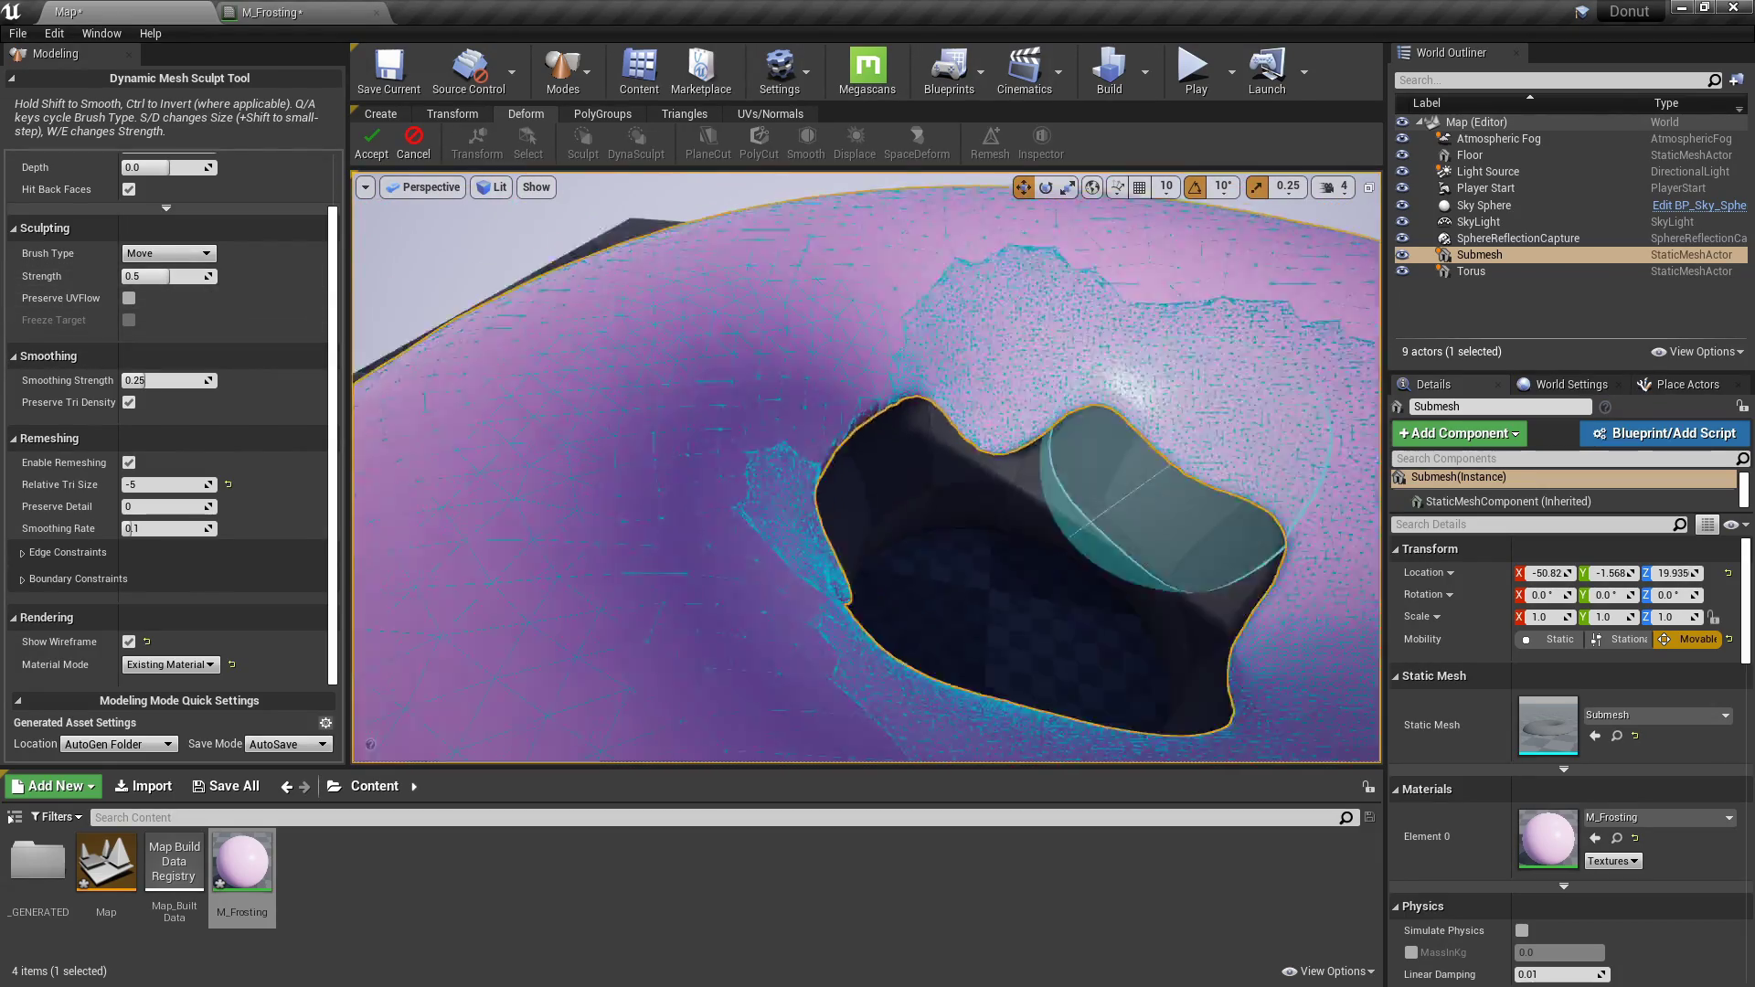
right_drag(1174, 462, 724, 438)
Smooth the entire icing surface with the Smooth brush and accept the DynaSculpt result.
click(165, 255)
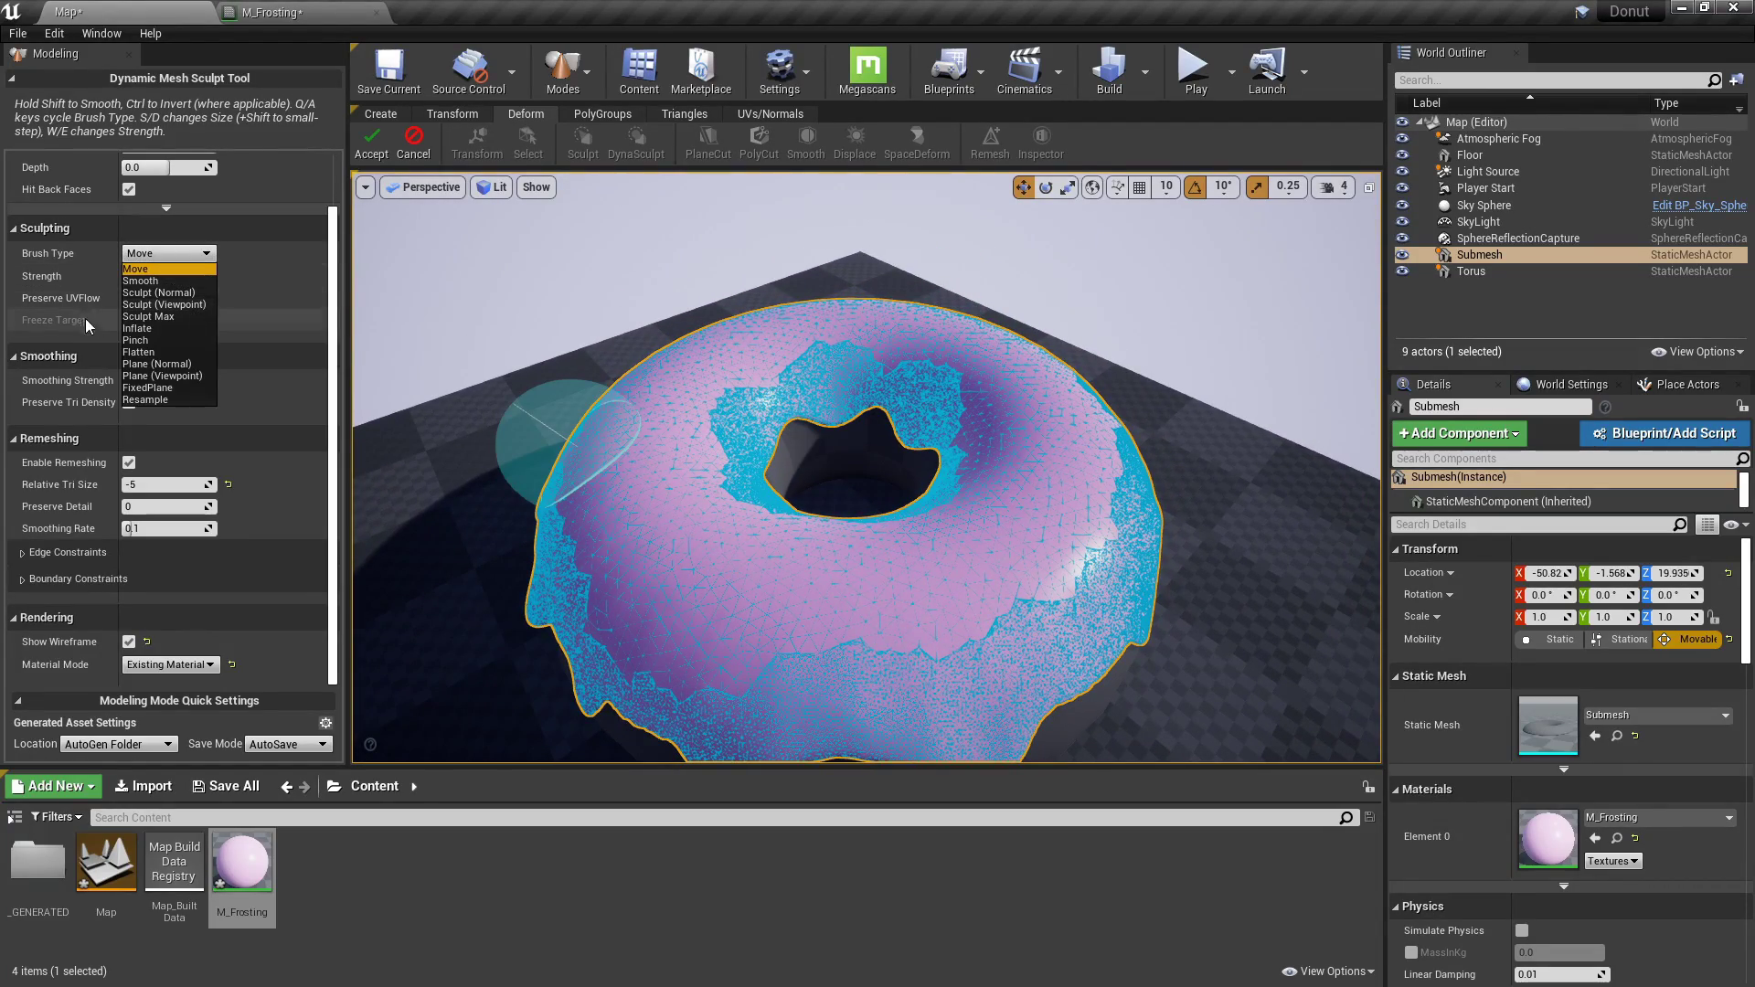
click(147, 281)
mouse_move(681, 578)
right_down()
mouse_move(809, 631)
mouse_move(971, 570)
mouse_move(984, 592)
mouse_move(969, 589)
right_up()
drag(855, 578, 886, 615)
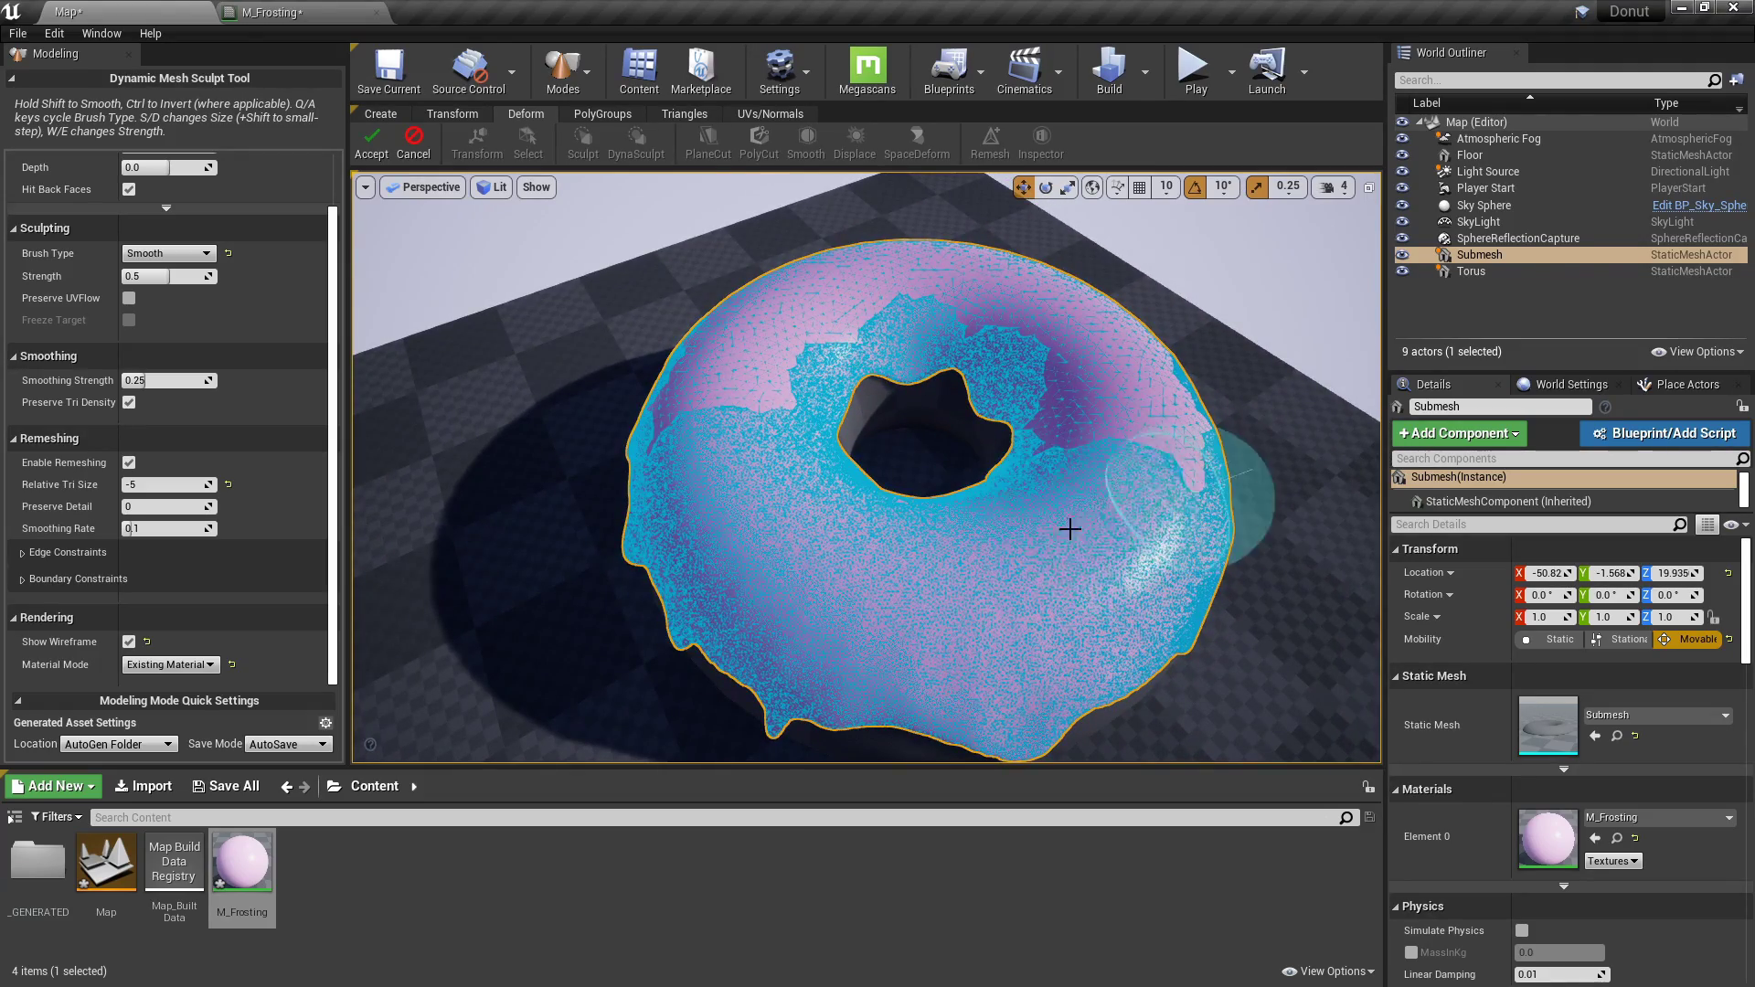
right_drag(1015, 516, 705, 558)
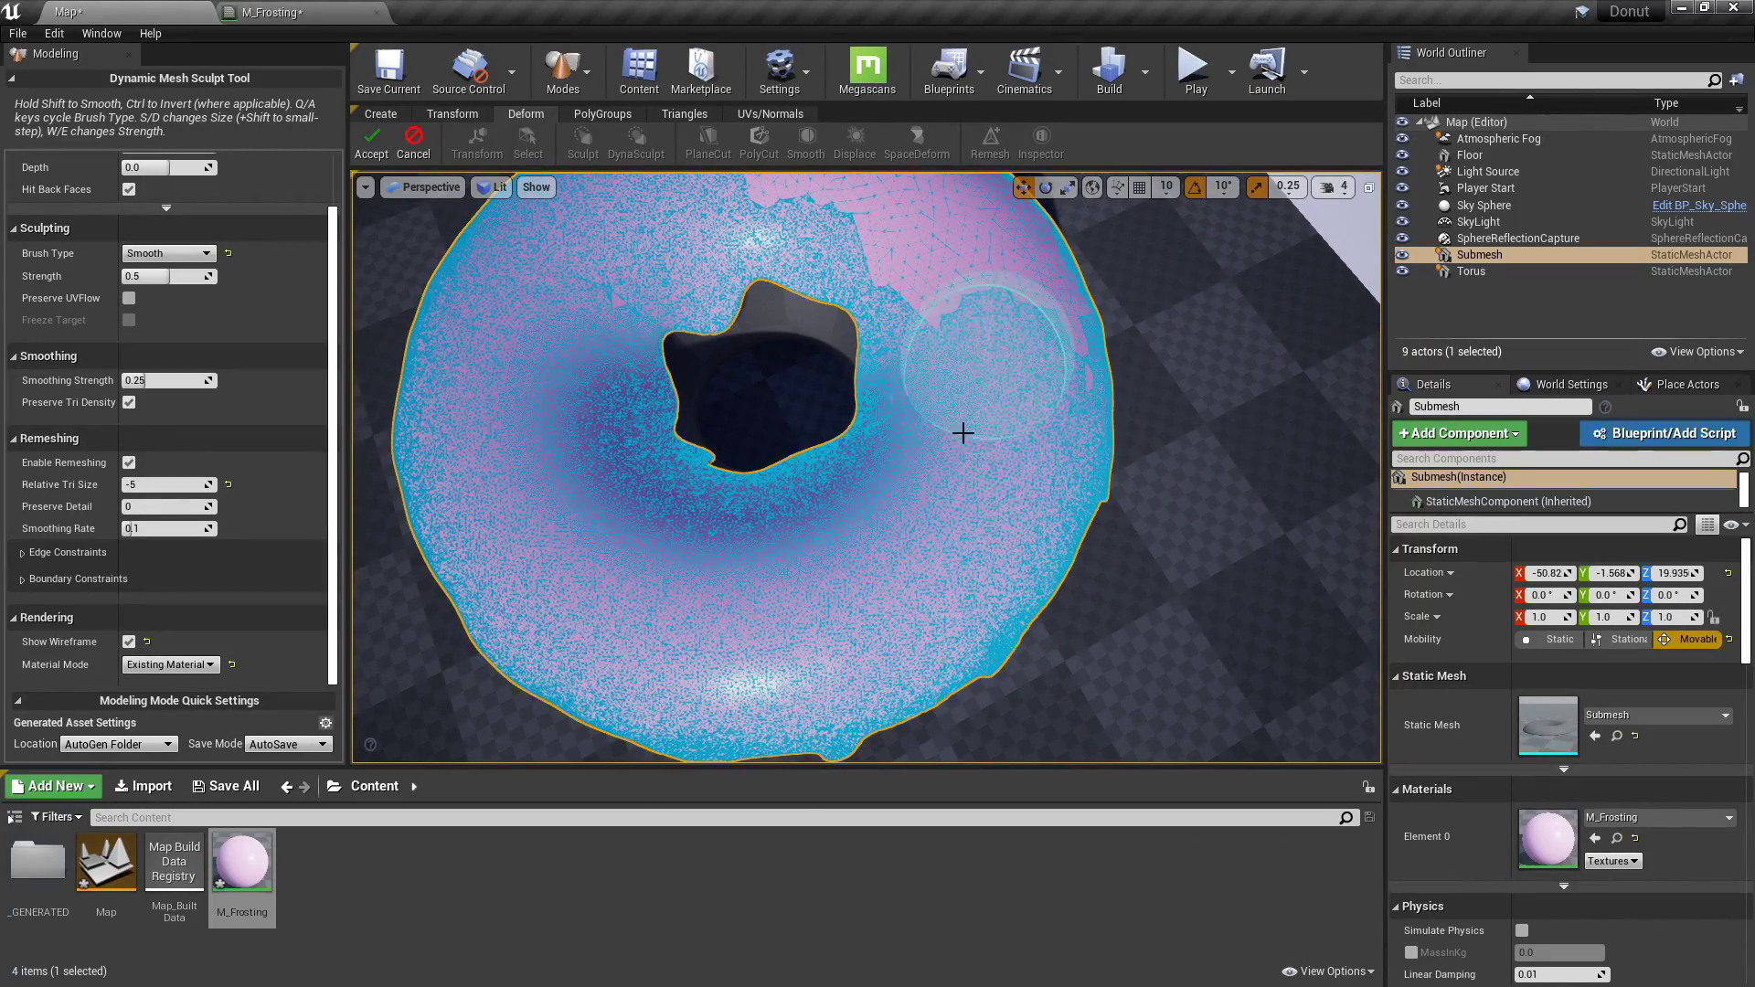
right_drag(964, 432, 600, 513)
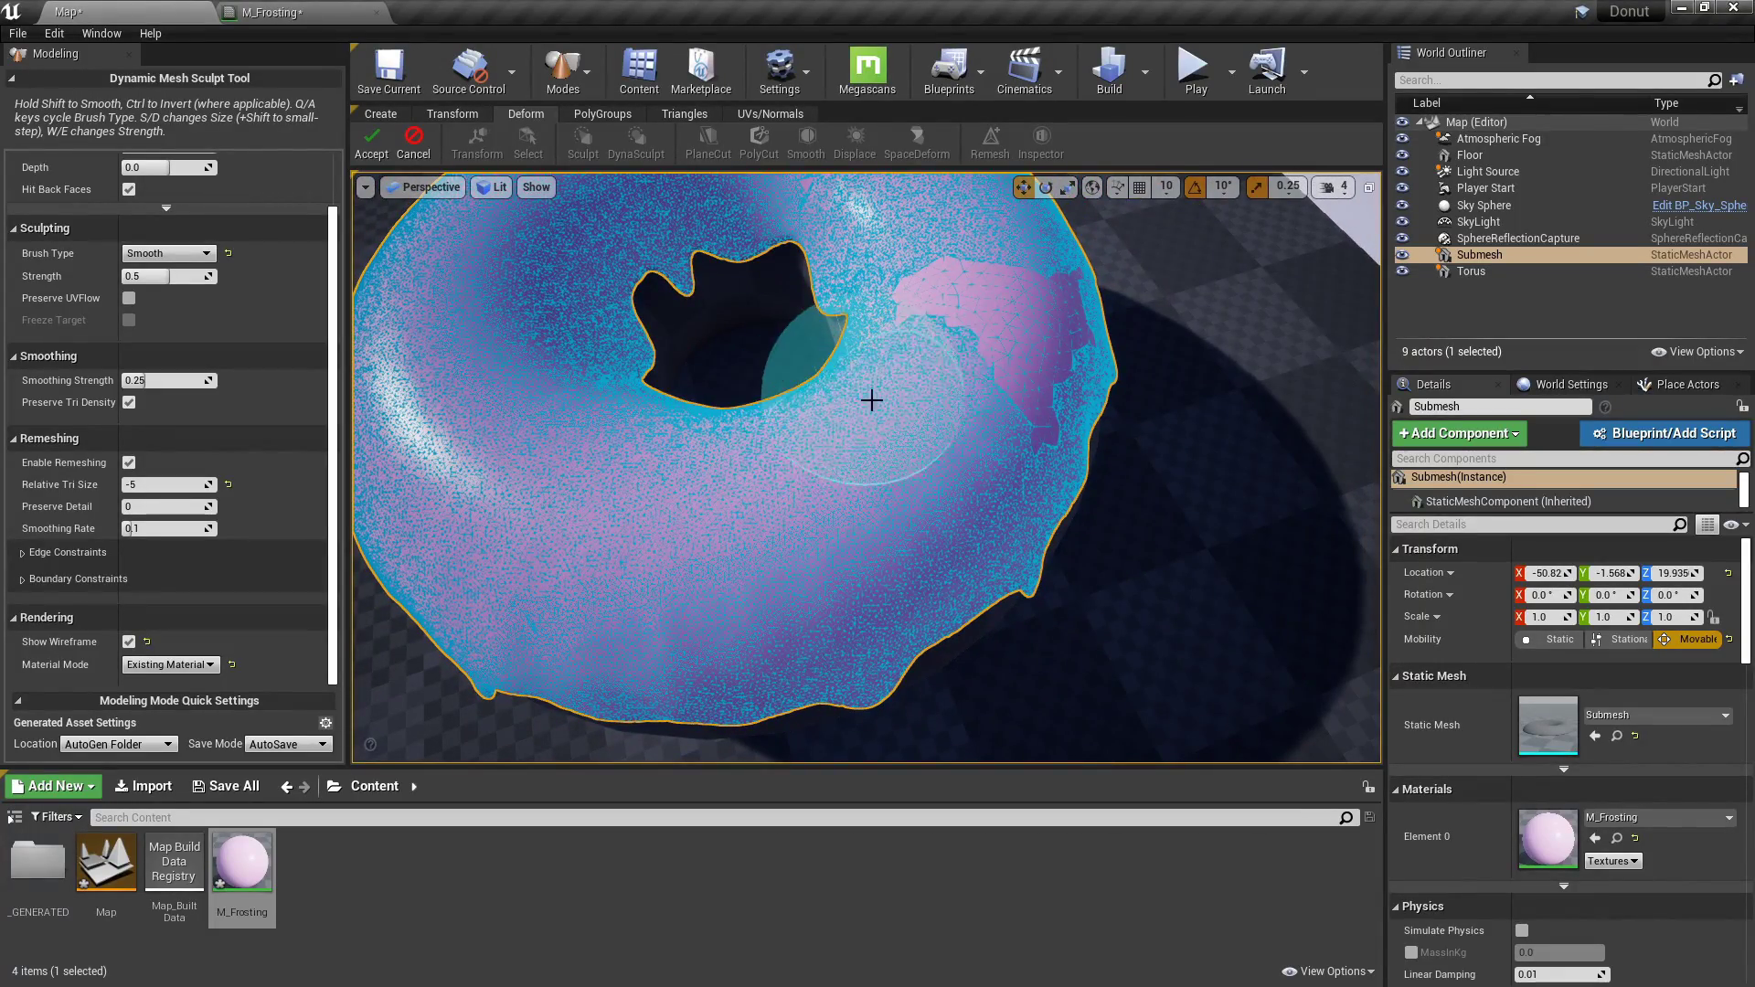
mouse_move(872, 400)
mouse_down()
mouse_move(963, 310)
mouse_move(1019, 345)
mouse_move(943, 448)
mouse_up()
right_drag(934, 468, 905, 443)
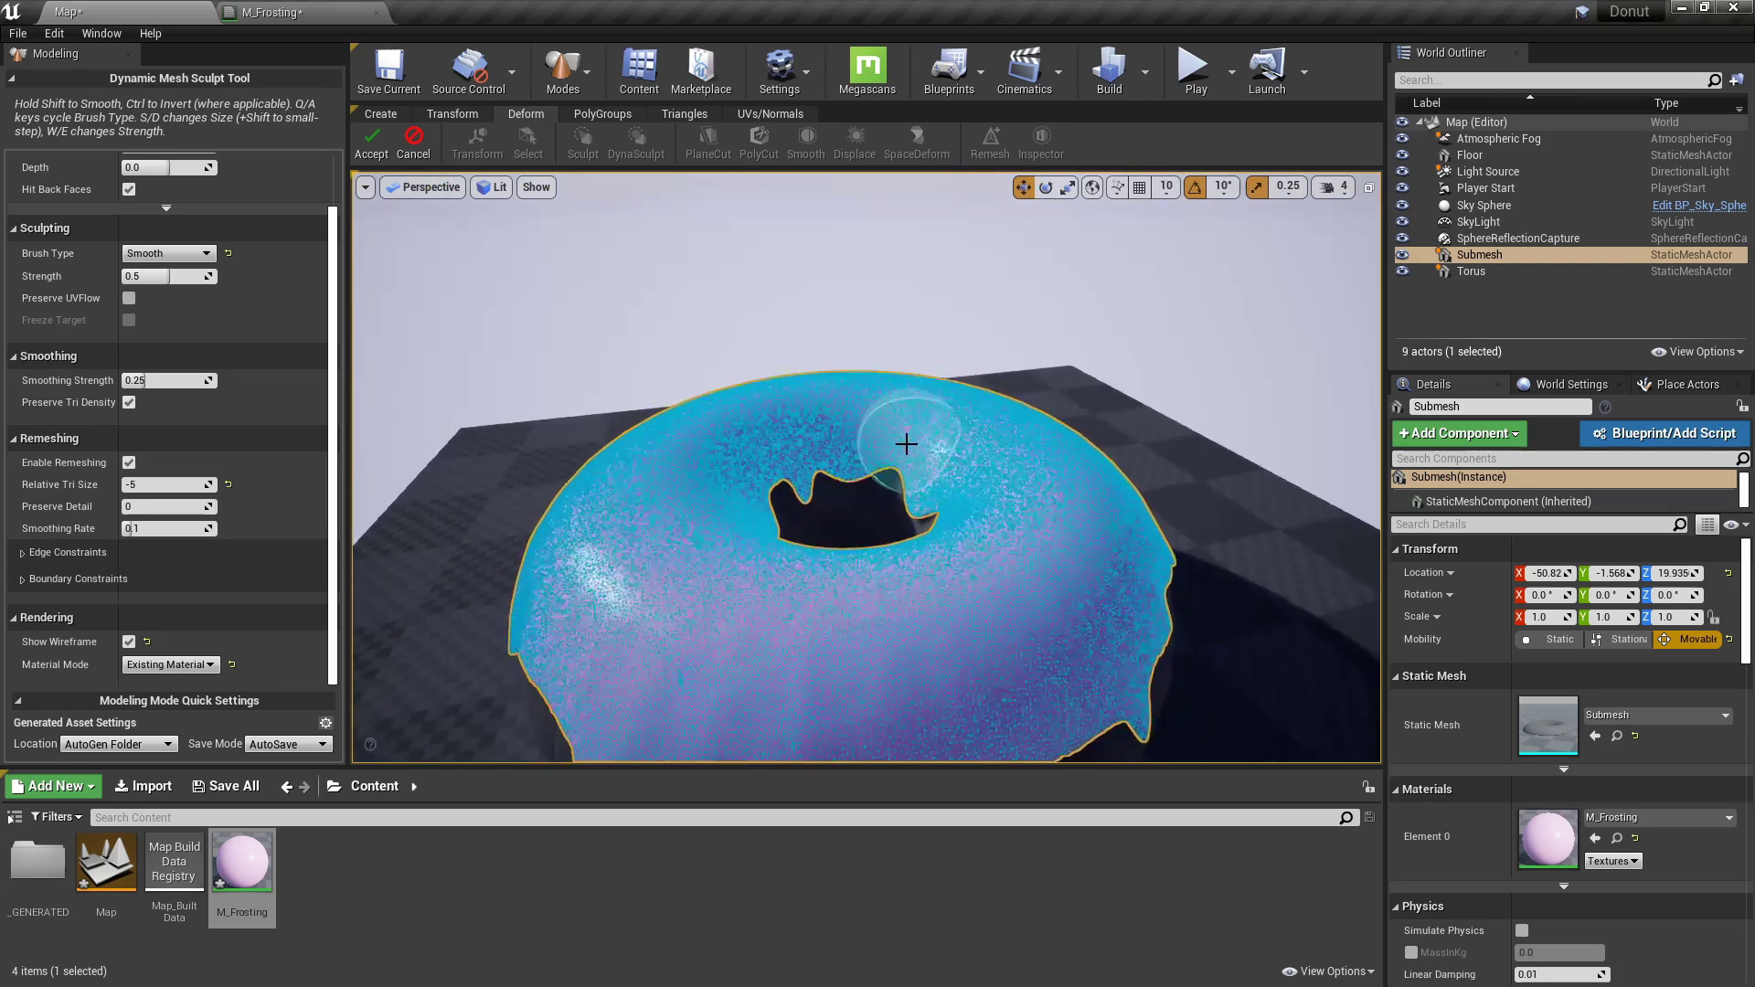
click(372, 152)
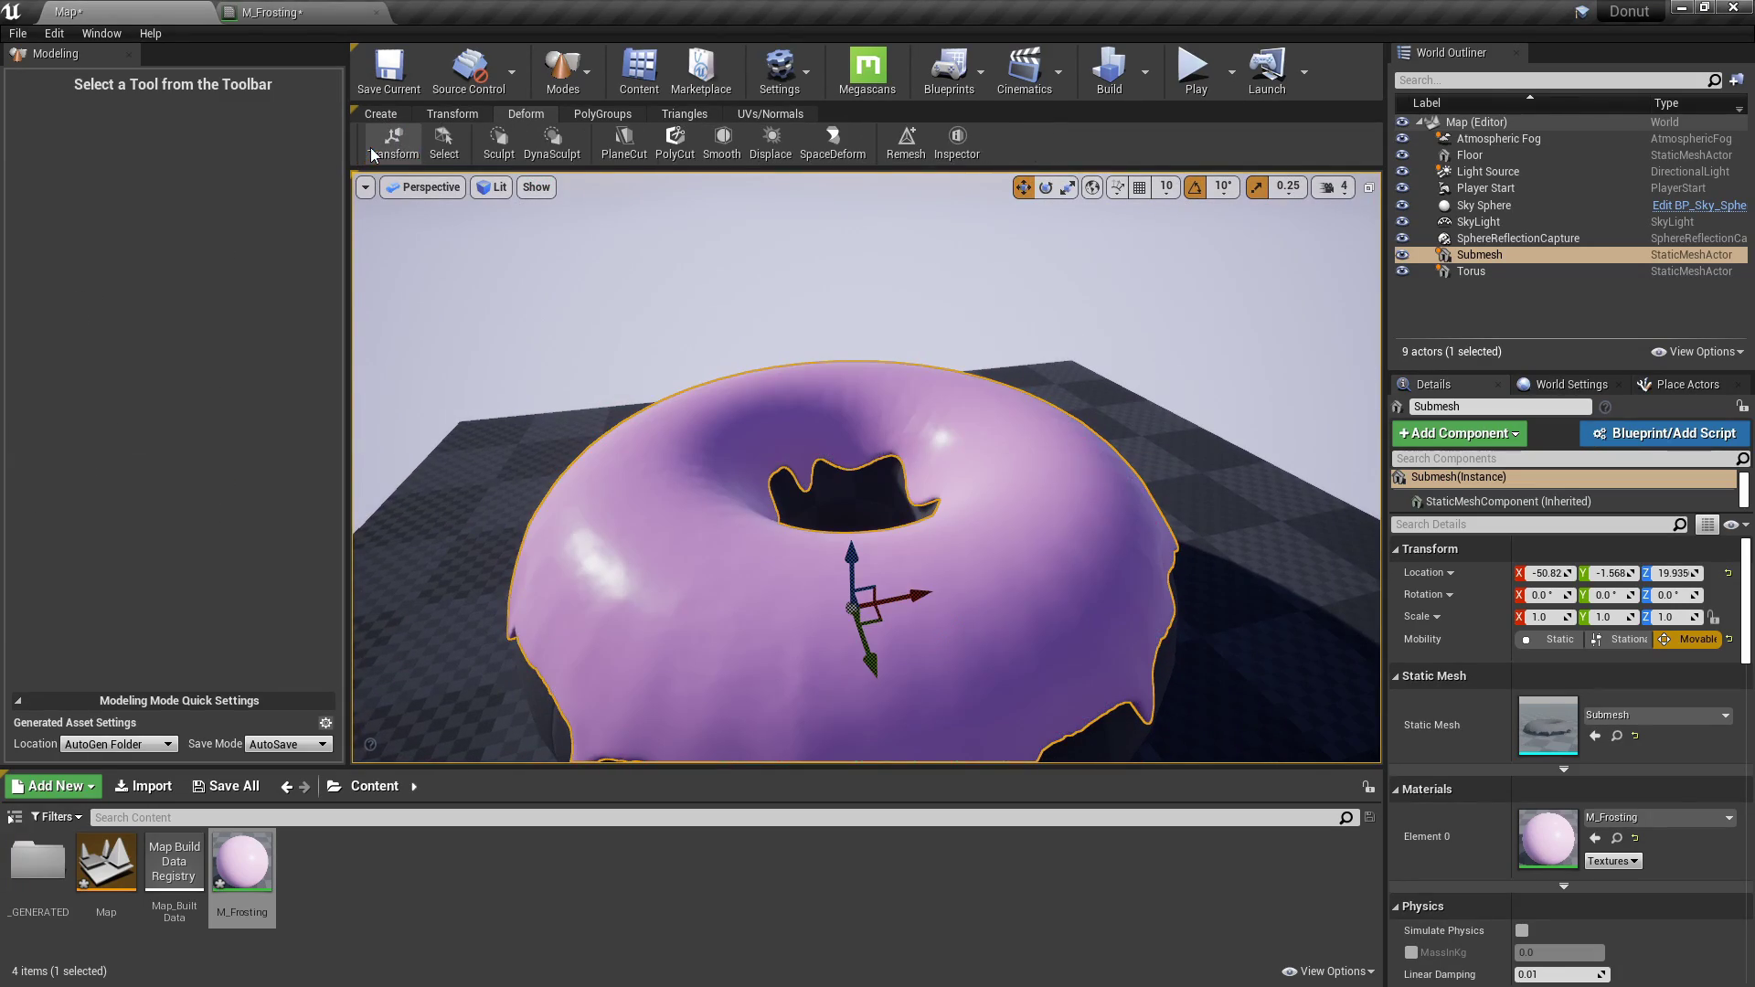
Apply the Smooth tool to the icing with Fast Smoothing, Smooth Speed 1.0 and raised Smooth Iterations, accepting the result.
right_drag(752, 376, 784, 274)
click(721, 141)
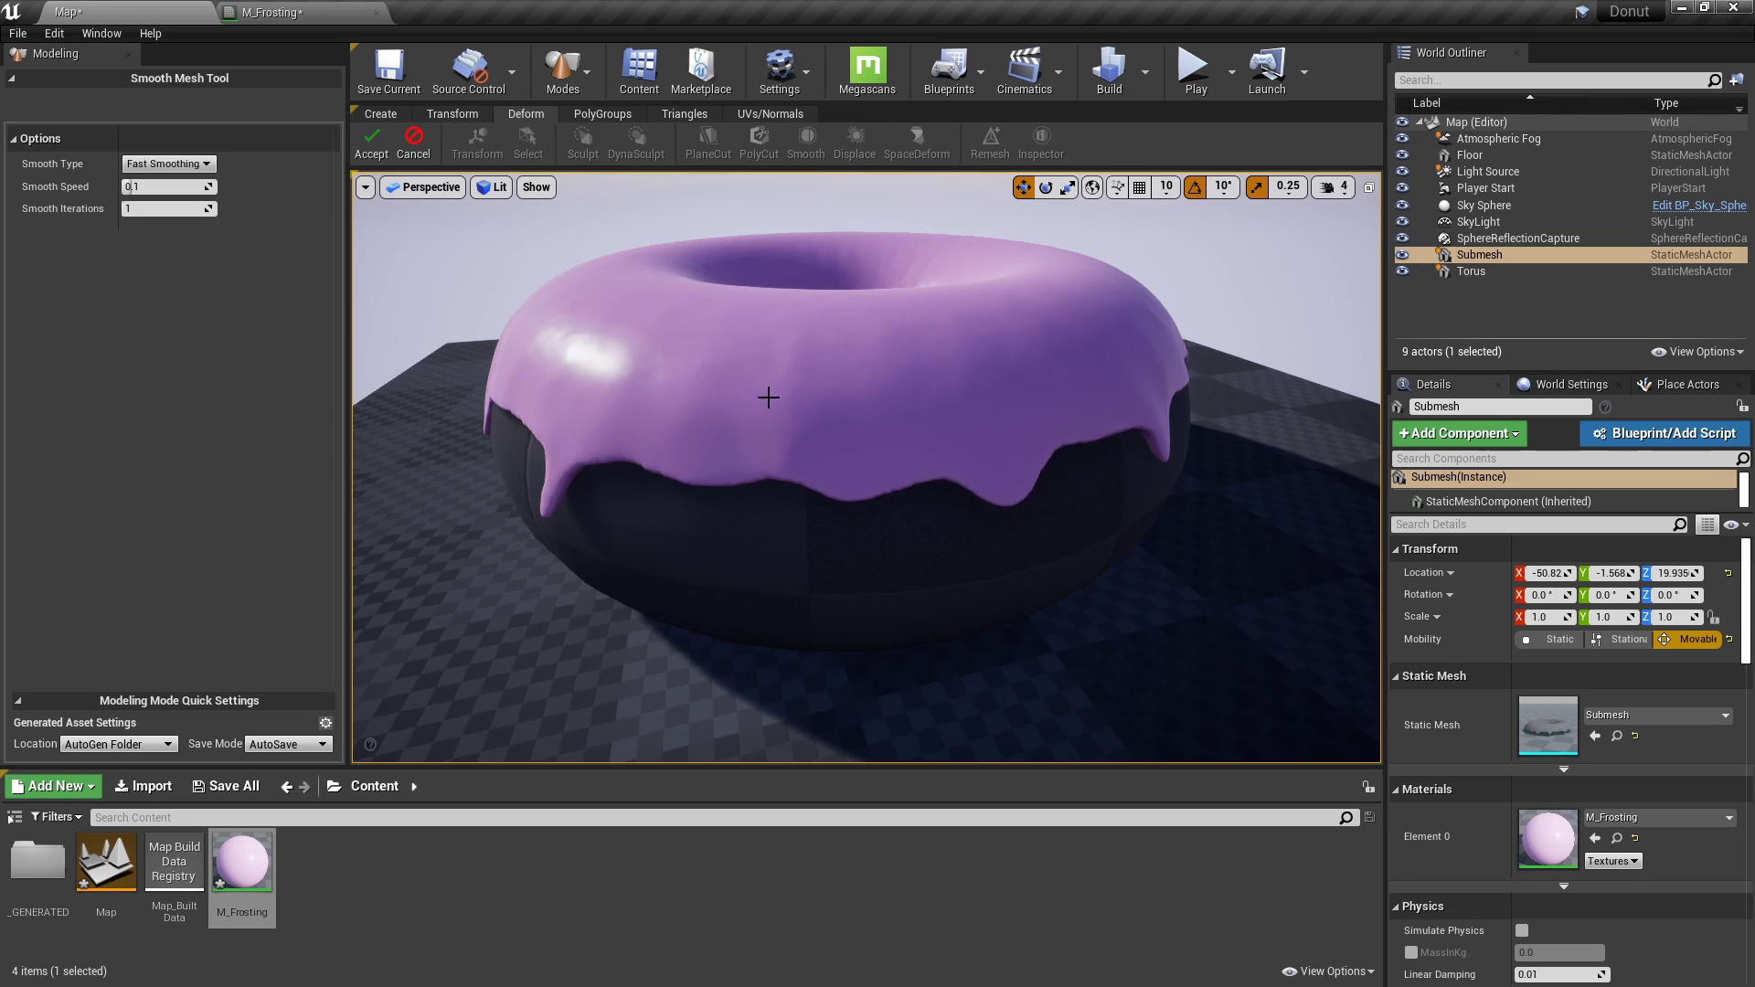
right_drag(866, 467, 905, 467)
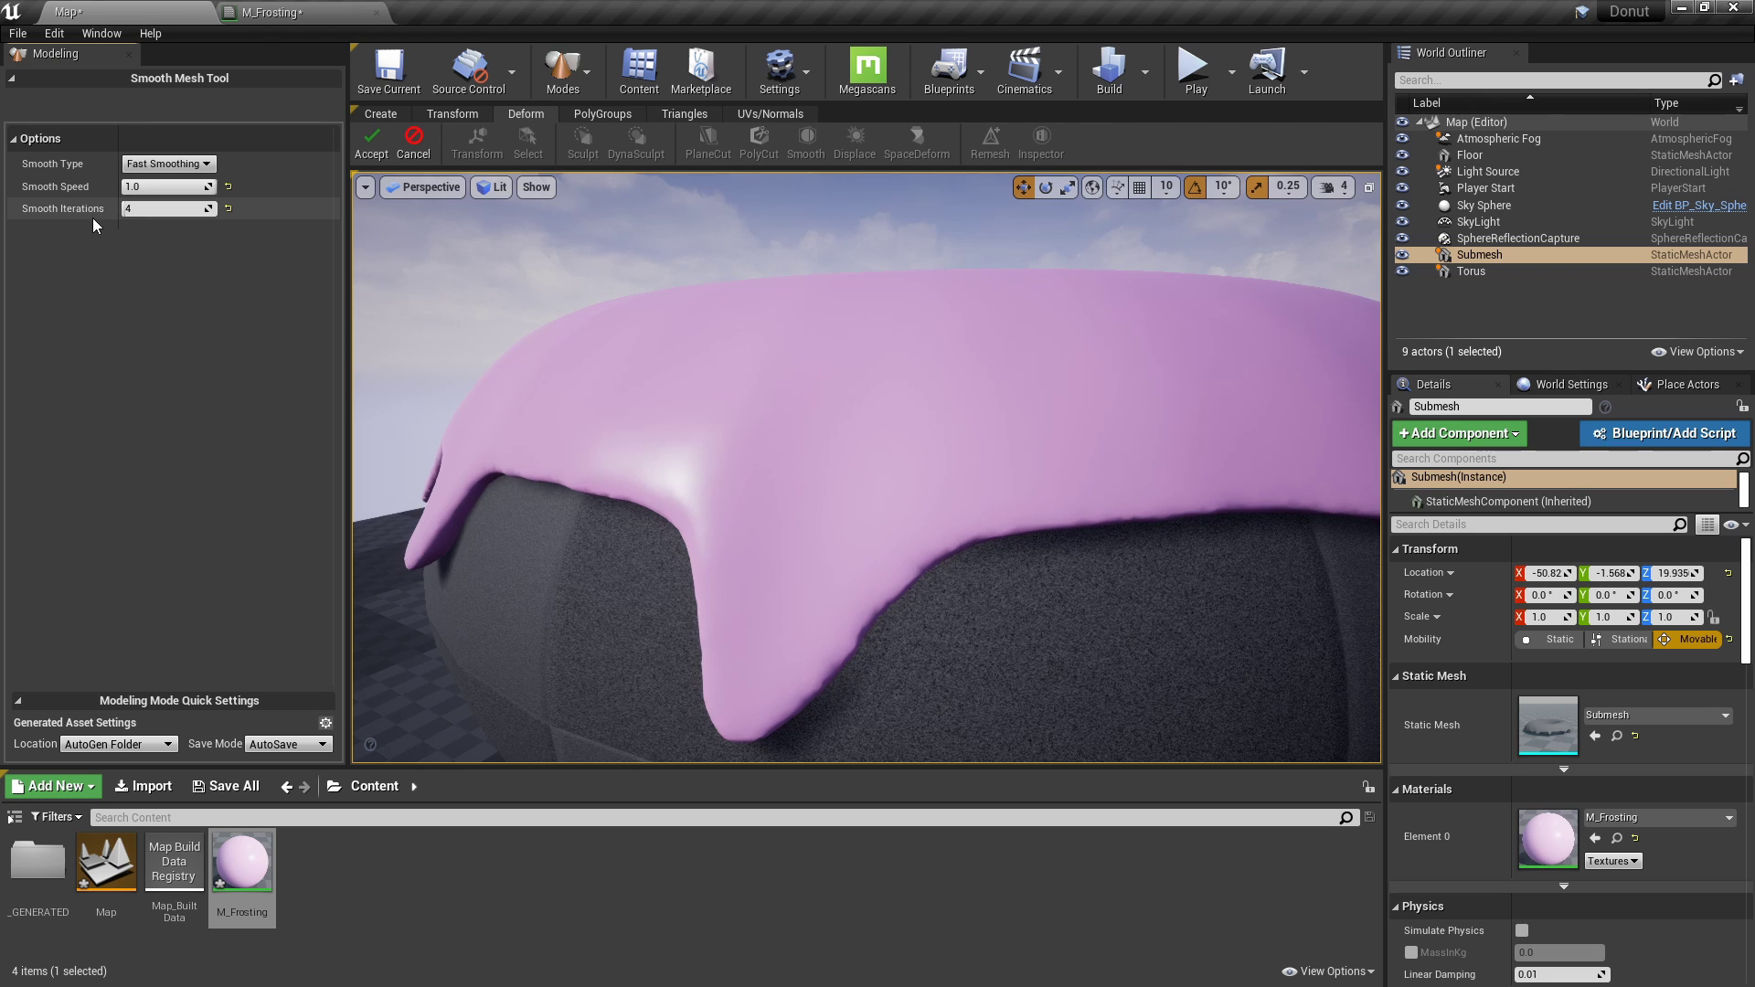
mouse_move(146, 212)
mouse_down()
mouse_move(166, 212)
mouse_move(126, 208)
mouse_move(151, 208)
mouse_up()
right_drag(687, 385, 864, 437)
right_drag(517, 320, 517, 359)
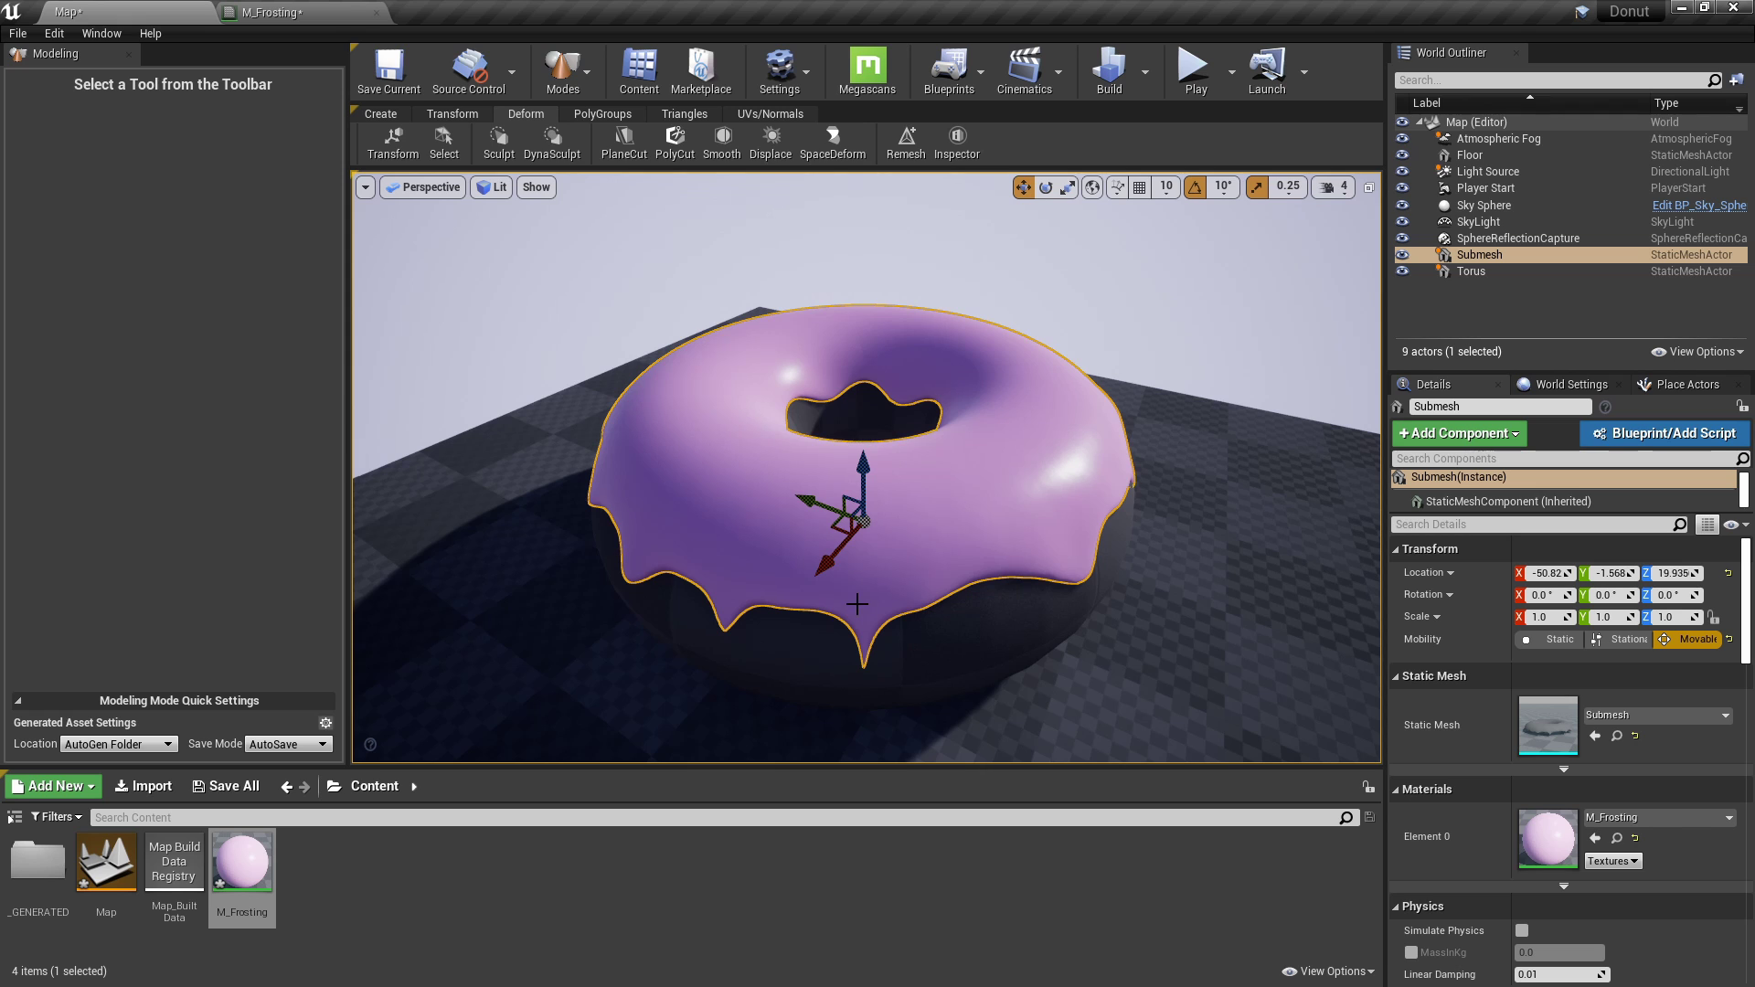
mouse_move(858, 605)
right_down()
mouse_move(857, 640)
mouse_move(855, 622)
right_up()
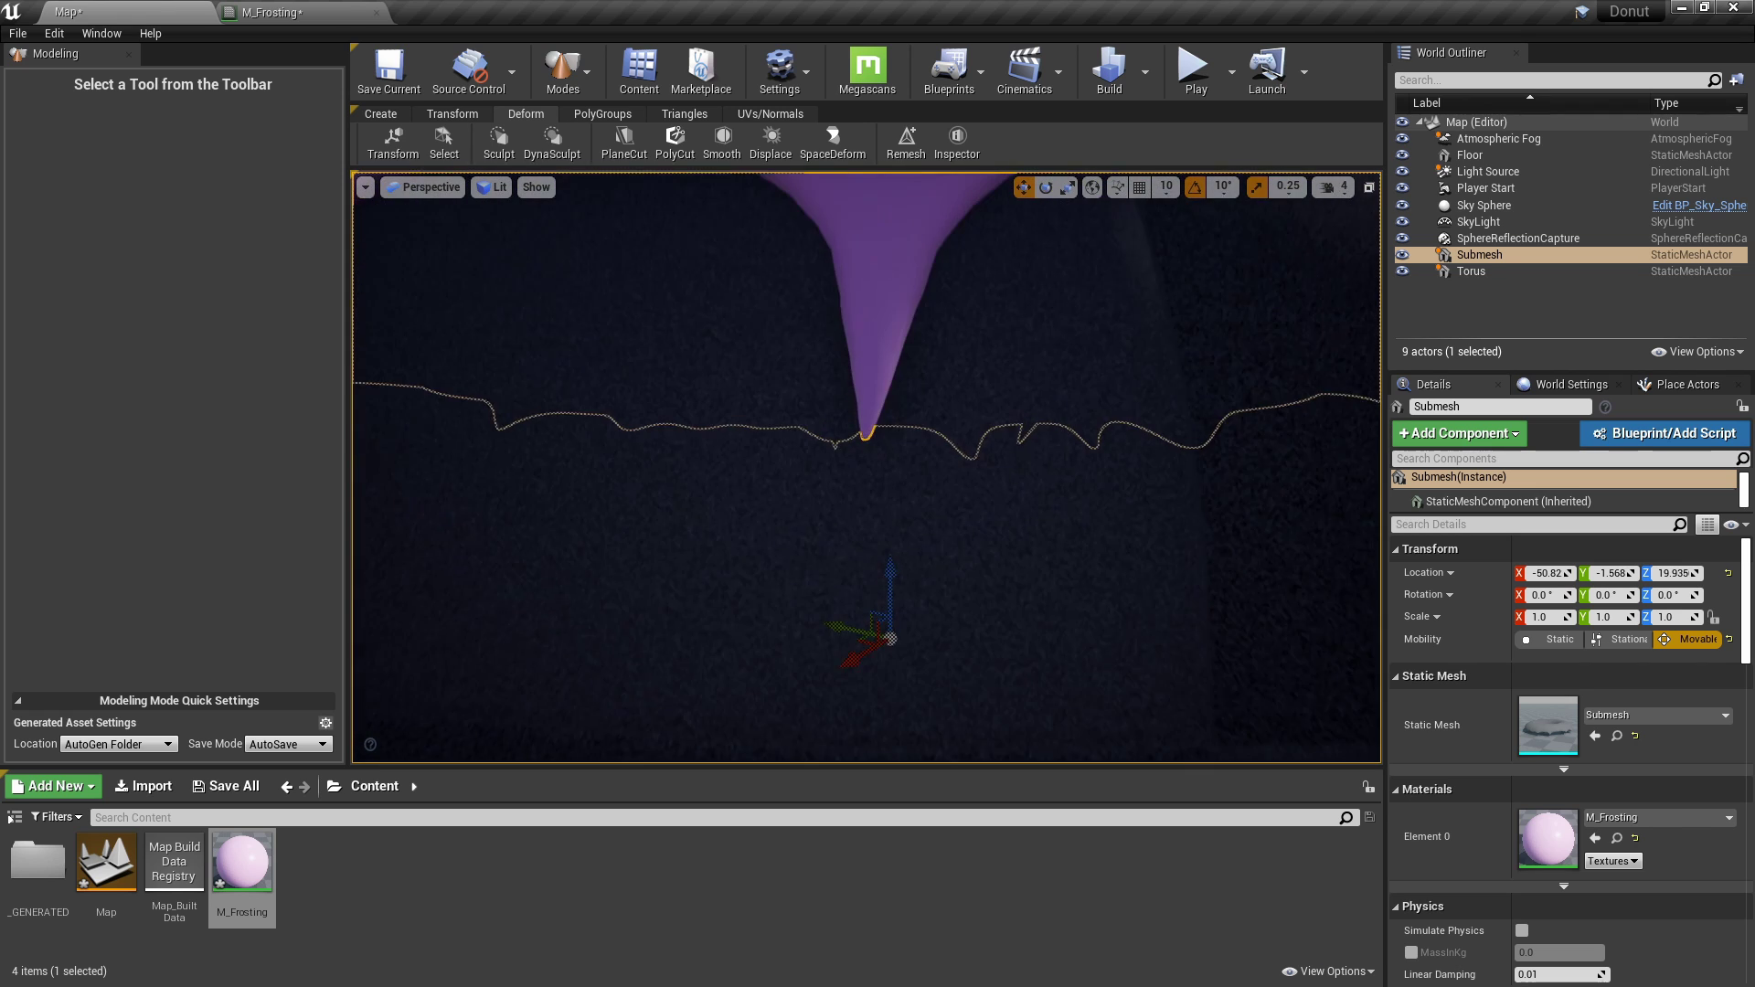
key(f)
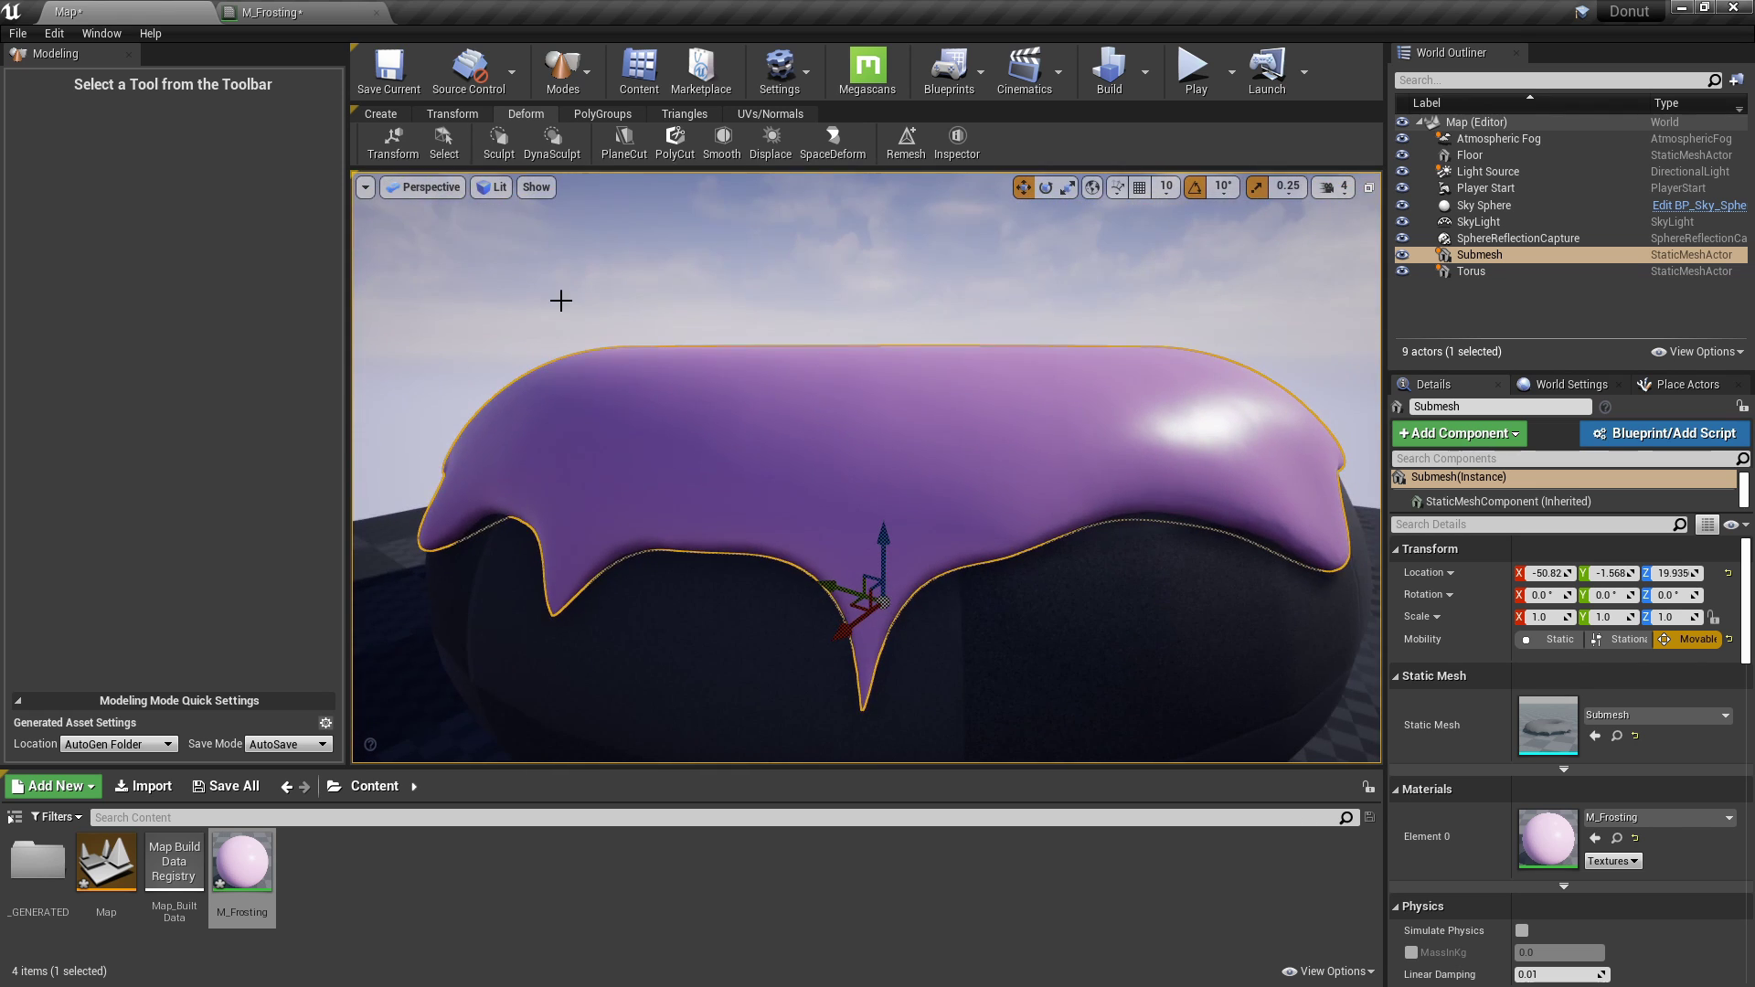
click(501, 145)
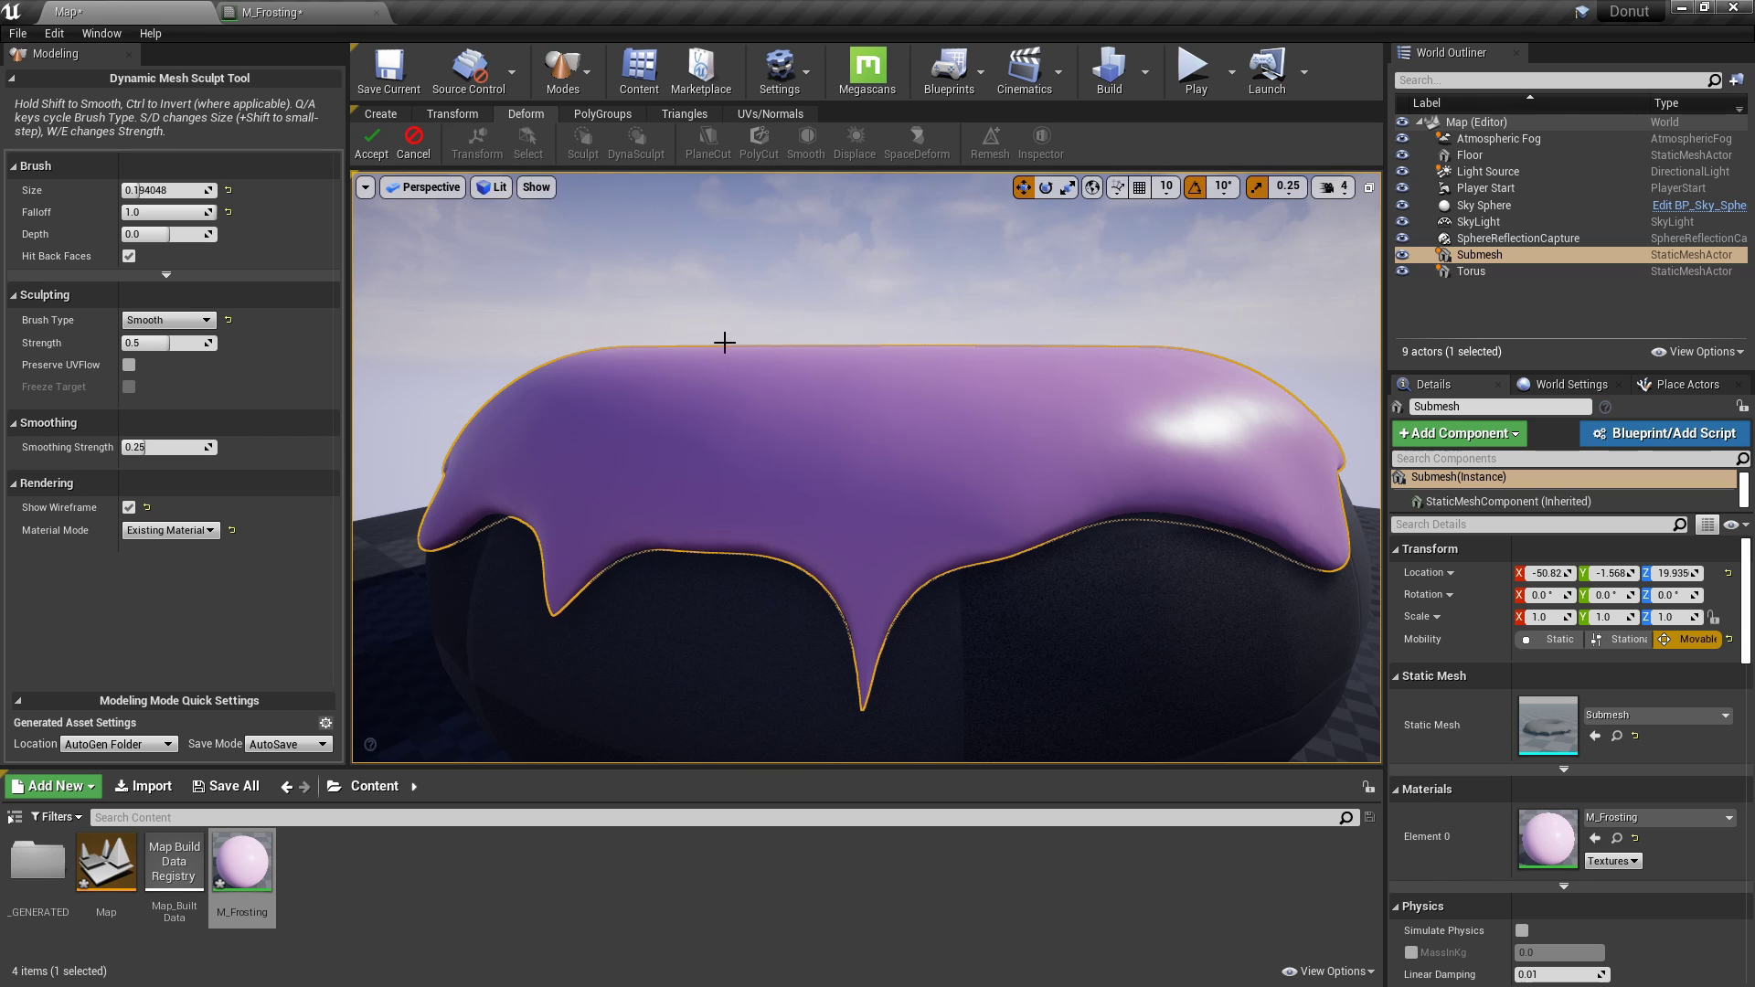
click(181, 326)
click(181, 327)
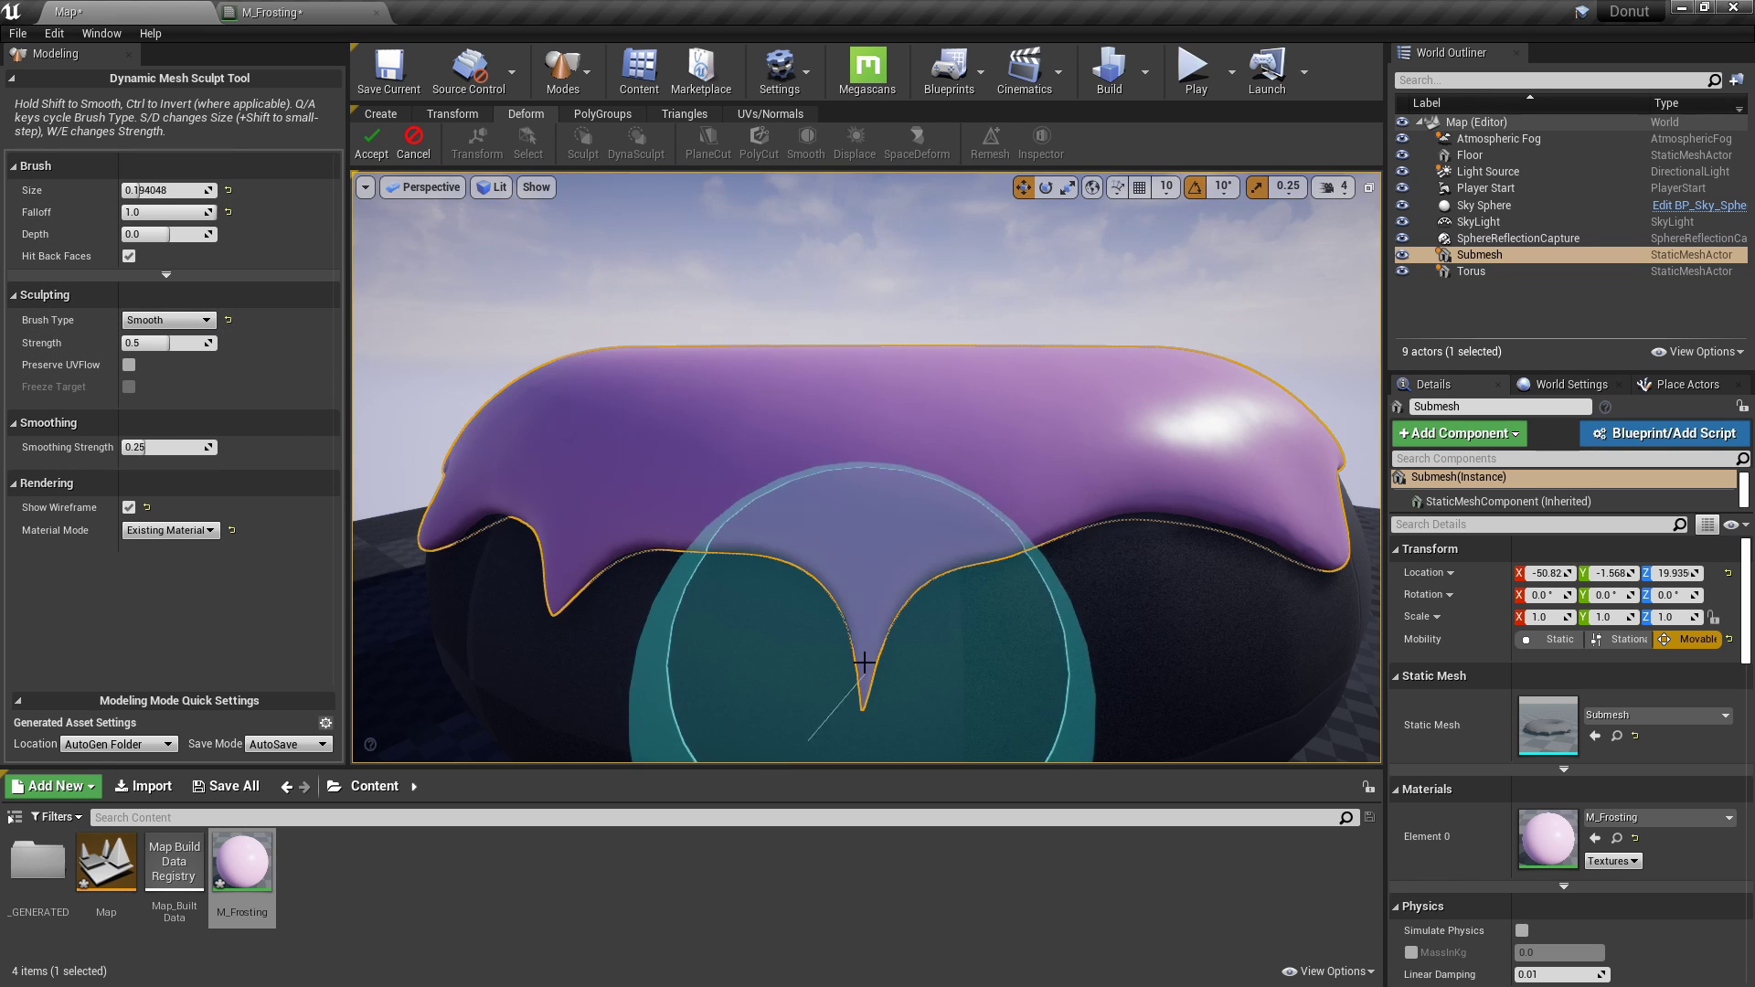
alt+drag(861, 638, 868, 559)
key(s)
key(s)
key(s)
key(s)
key(s)
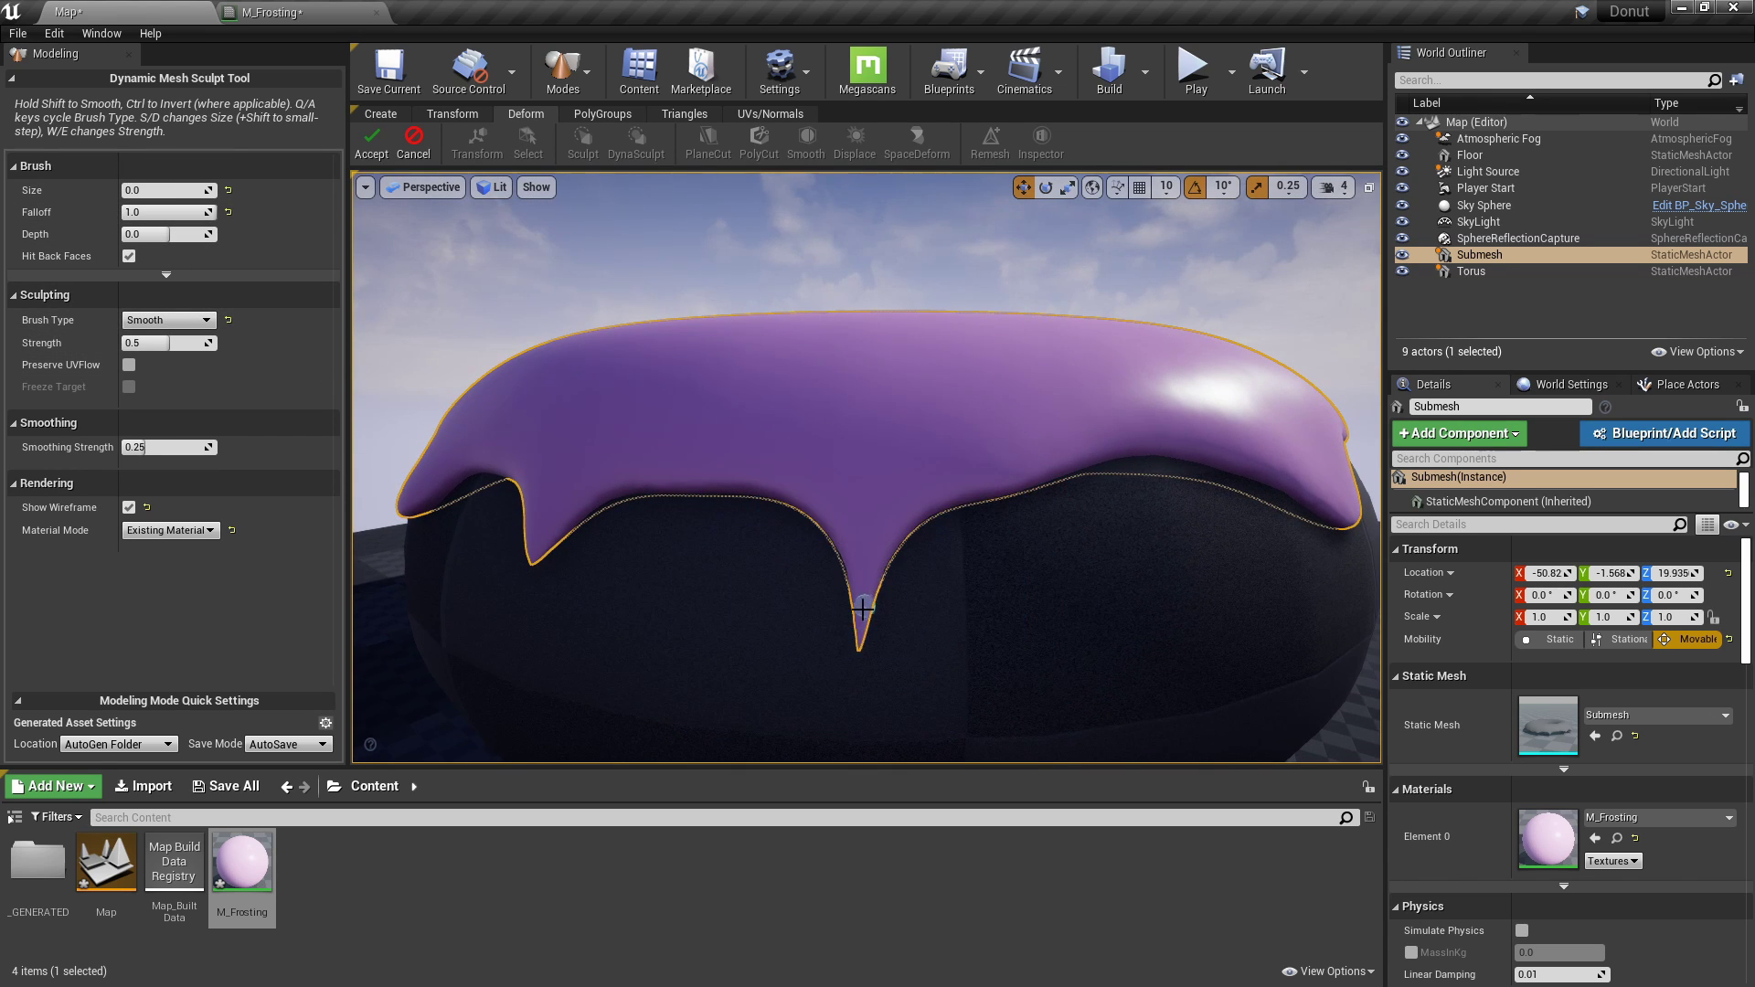
mouse_move(859, 637)
alt+mouse_down()
mouse_move(864, 585)
mouse_move(896, 559)
alt+mouse_up()
scroll(850, 635, up, 3)
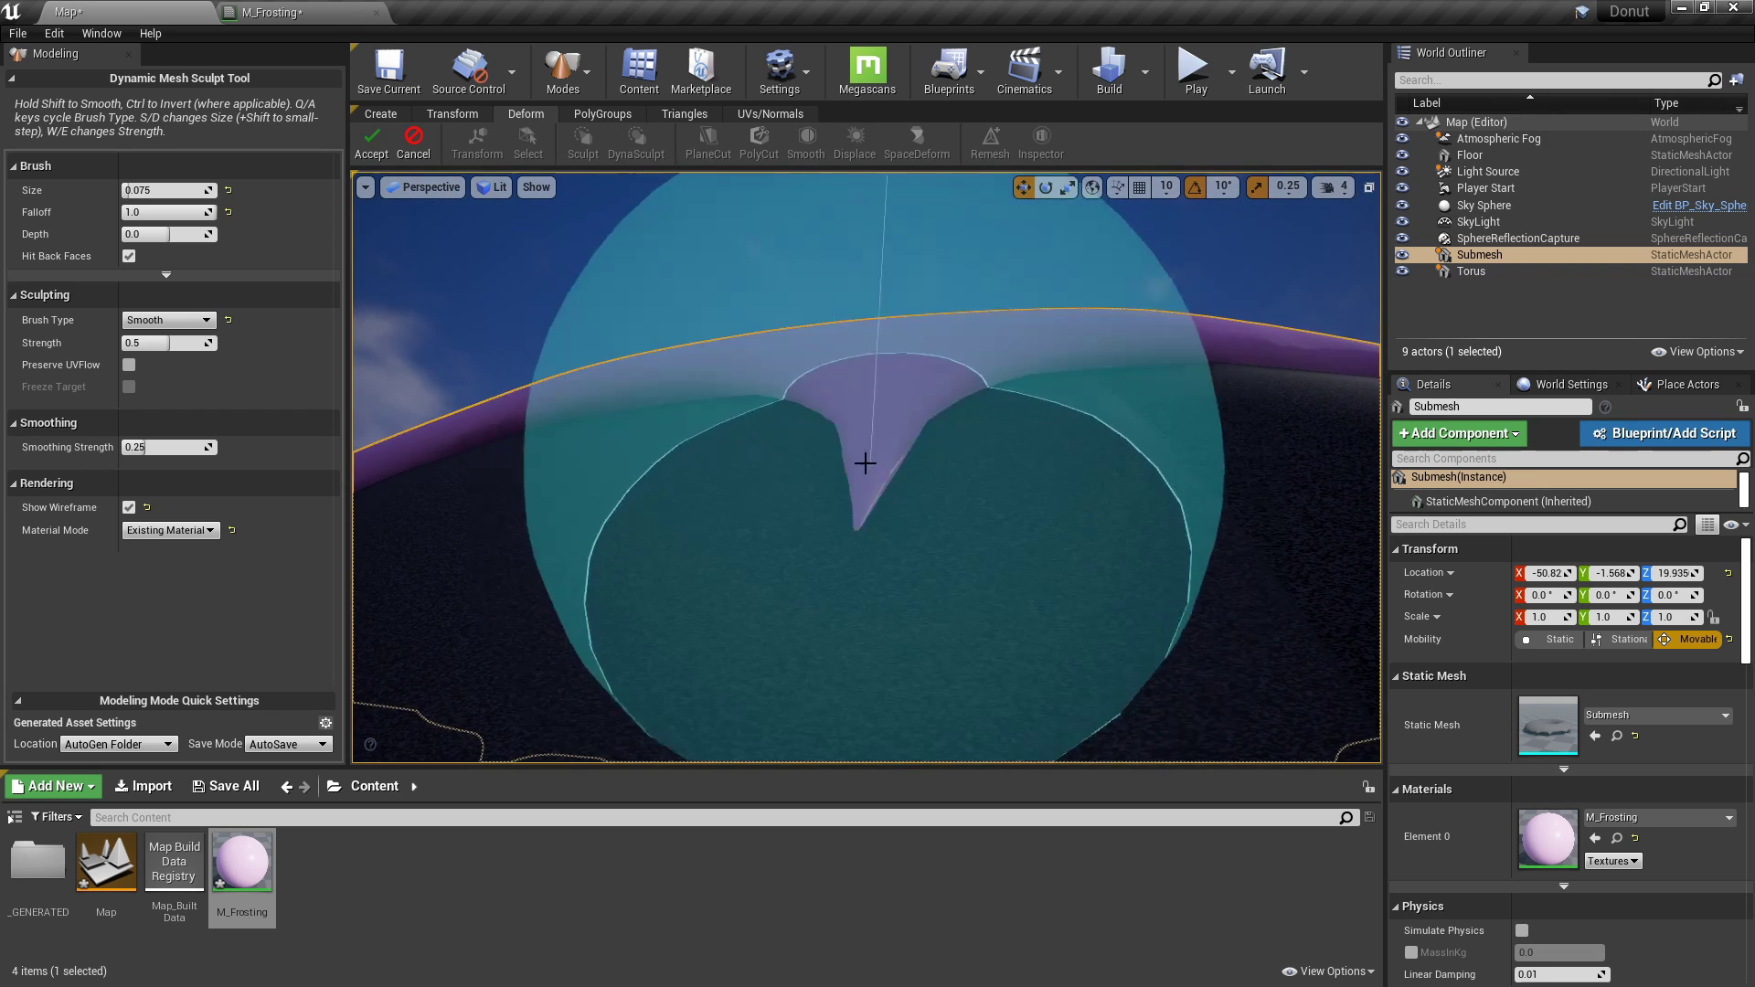
scroll(896, 442, down, 3)
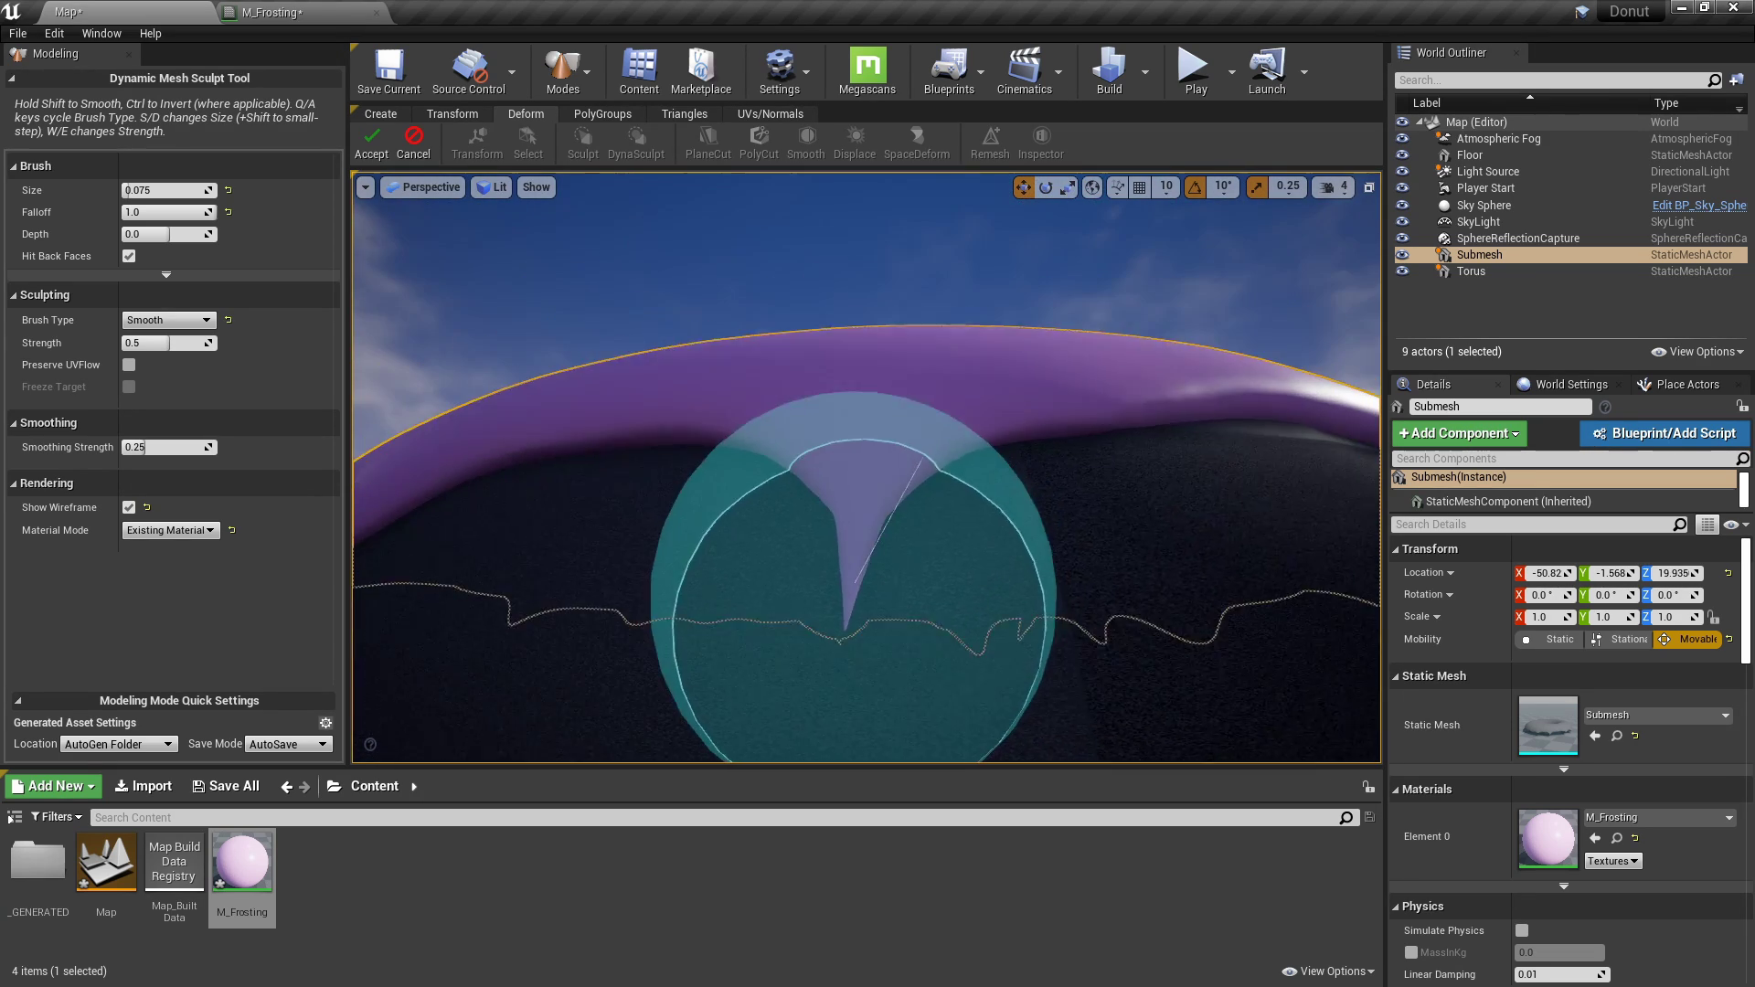
alt+drag(804, 478, 791, 482)
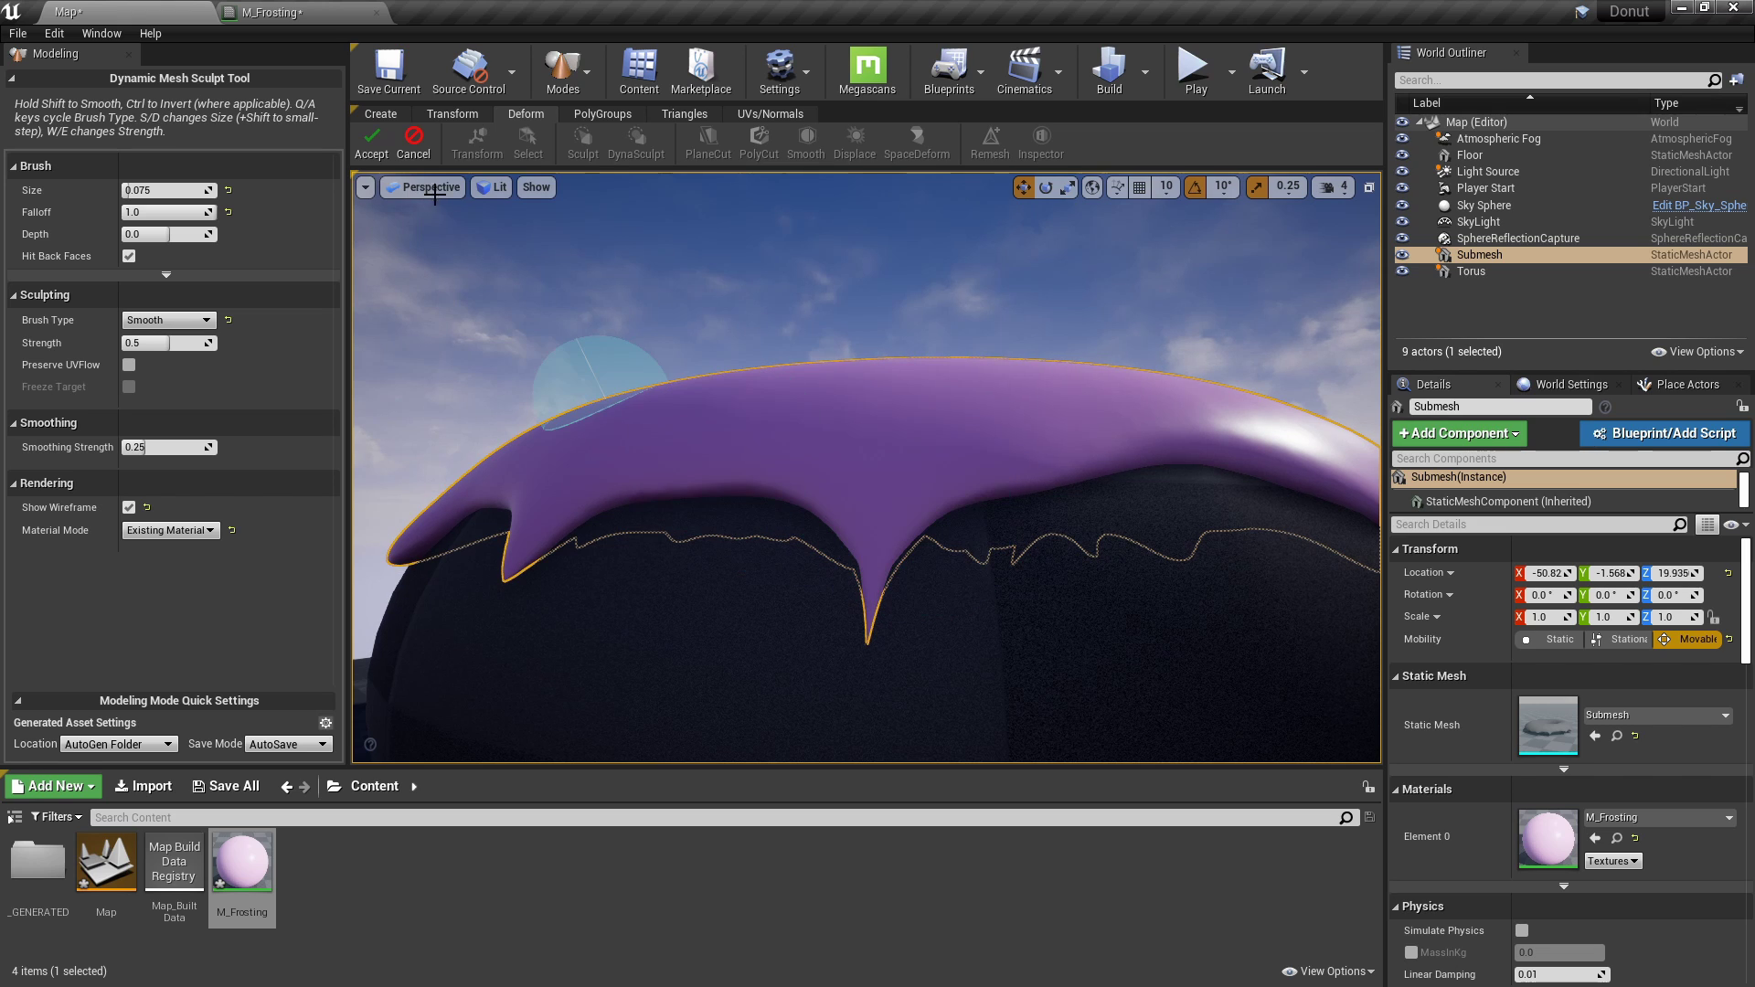
click(414, 148)
Reshape the sharp tip of the icing's front drip into a blunter end using DynaSculpt's Move brush at size 0.025.
alt+drag(692, 281, 751, 269)
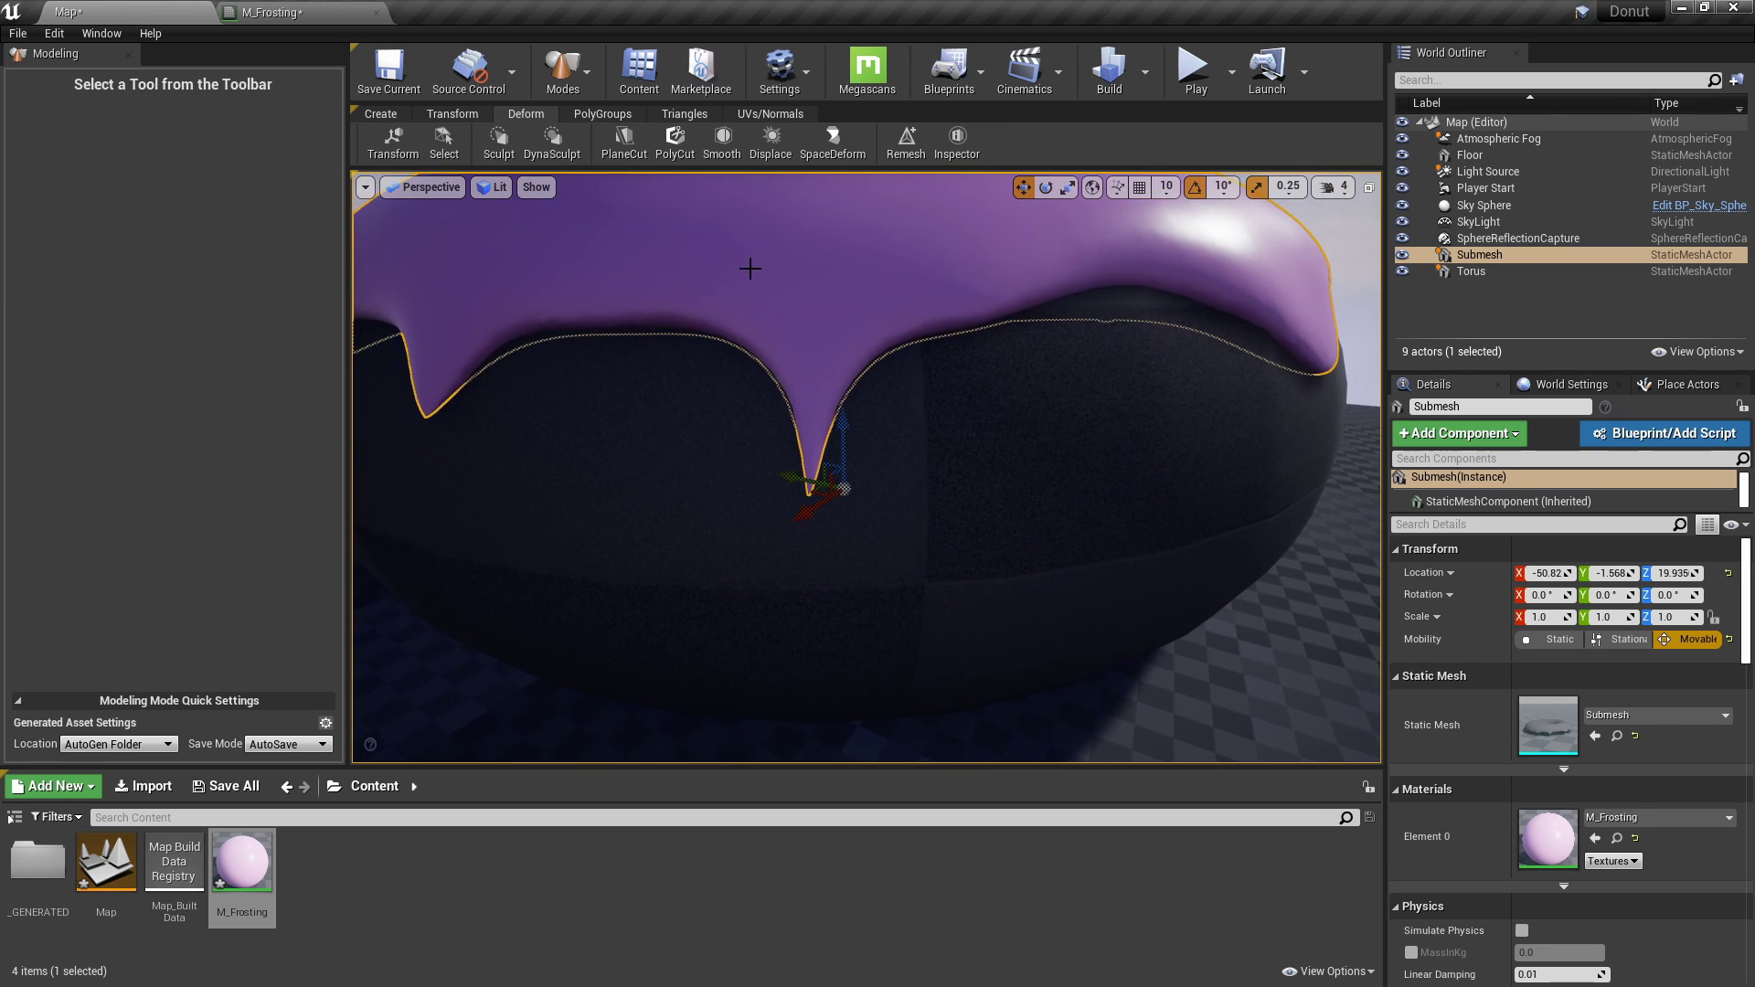
click(553, 140)
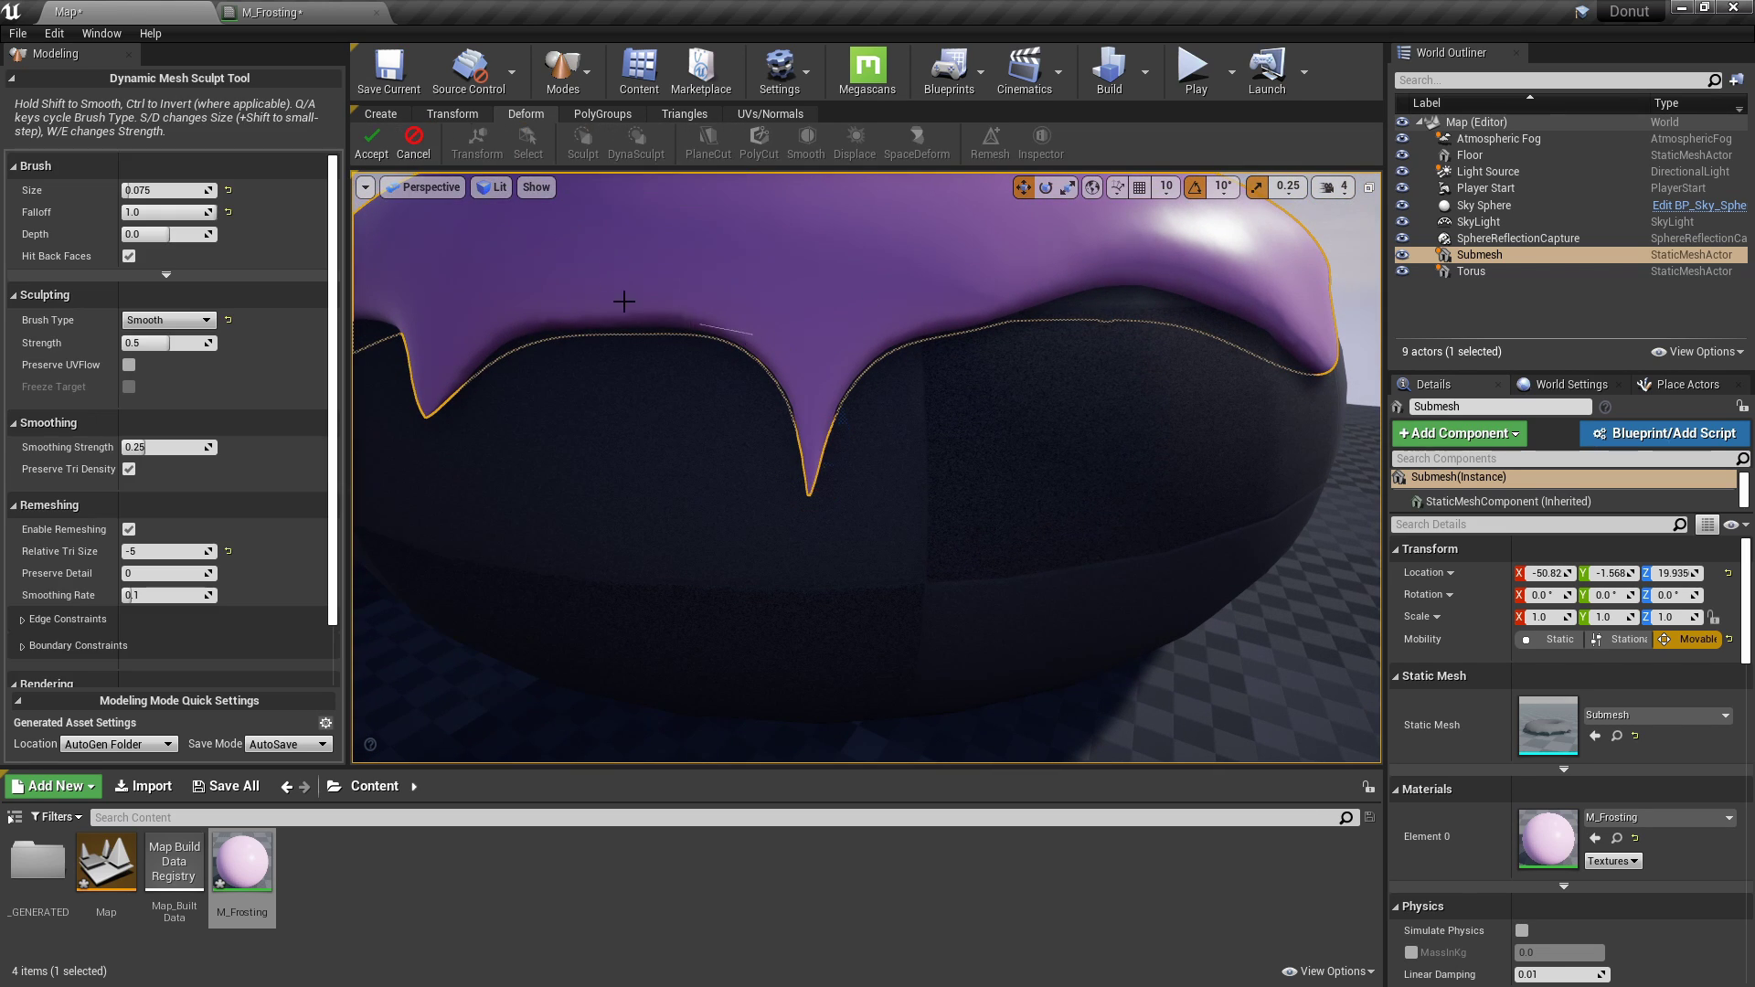
click(170, 322)
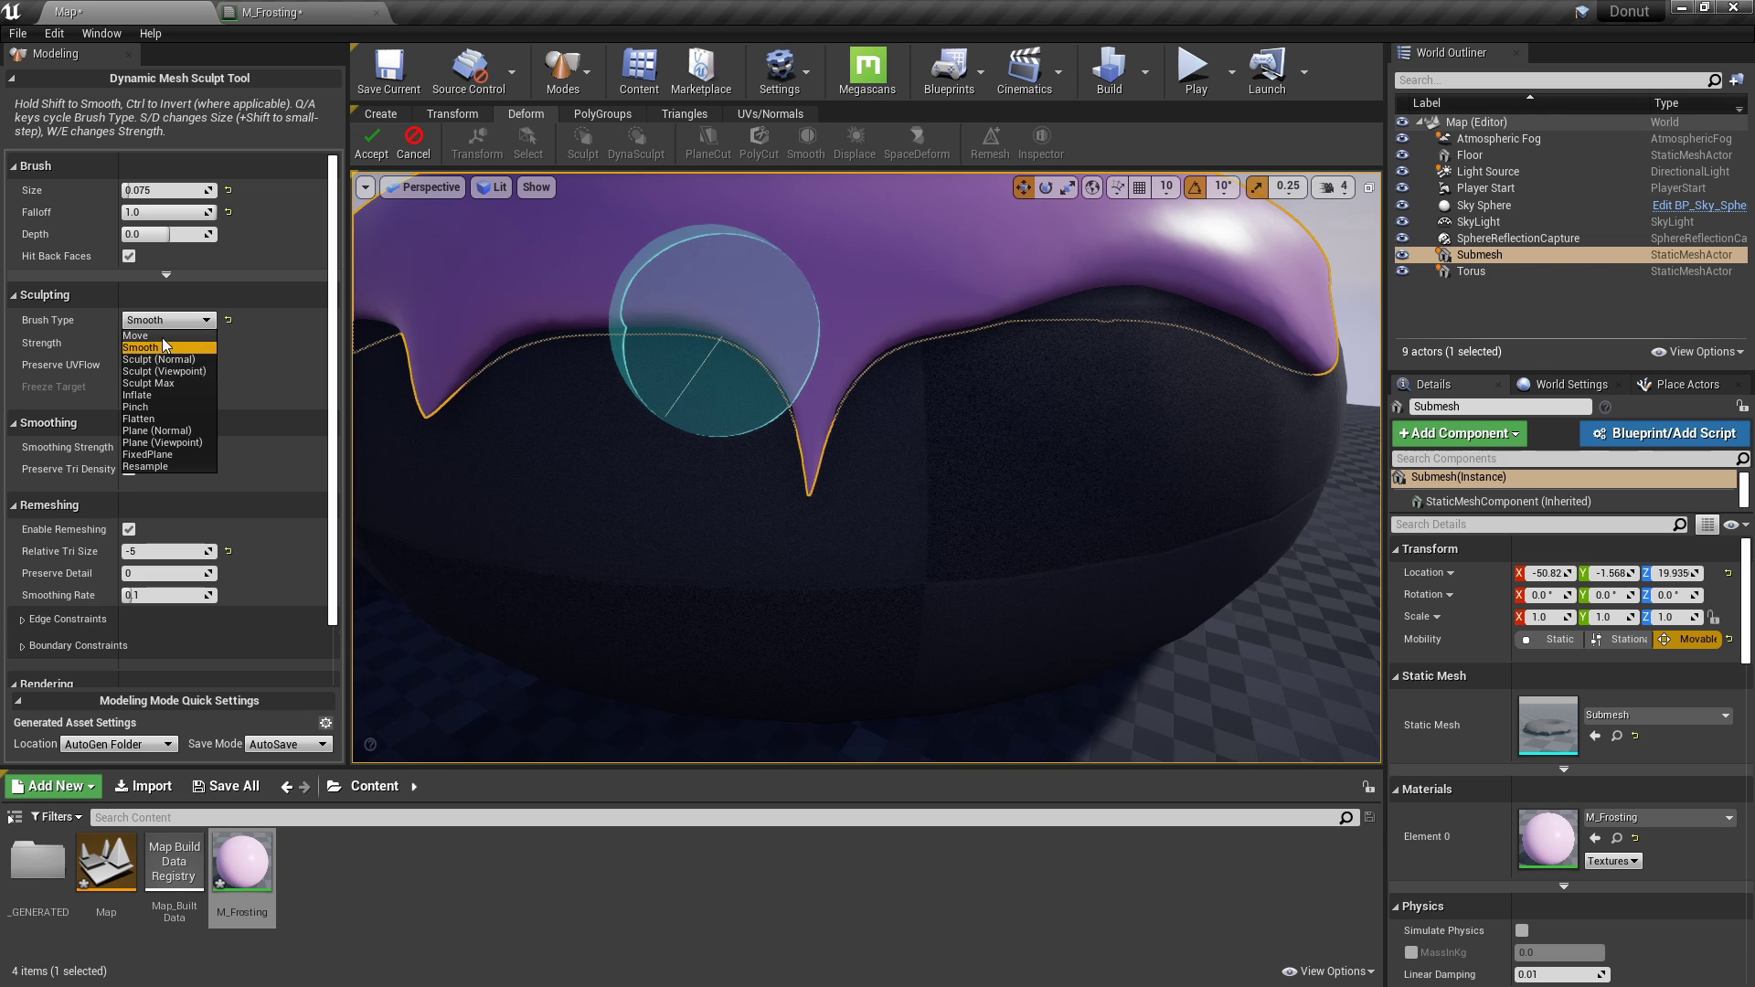
click(135, 335)
scroll(781, 320, up, 5)
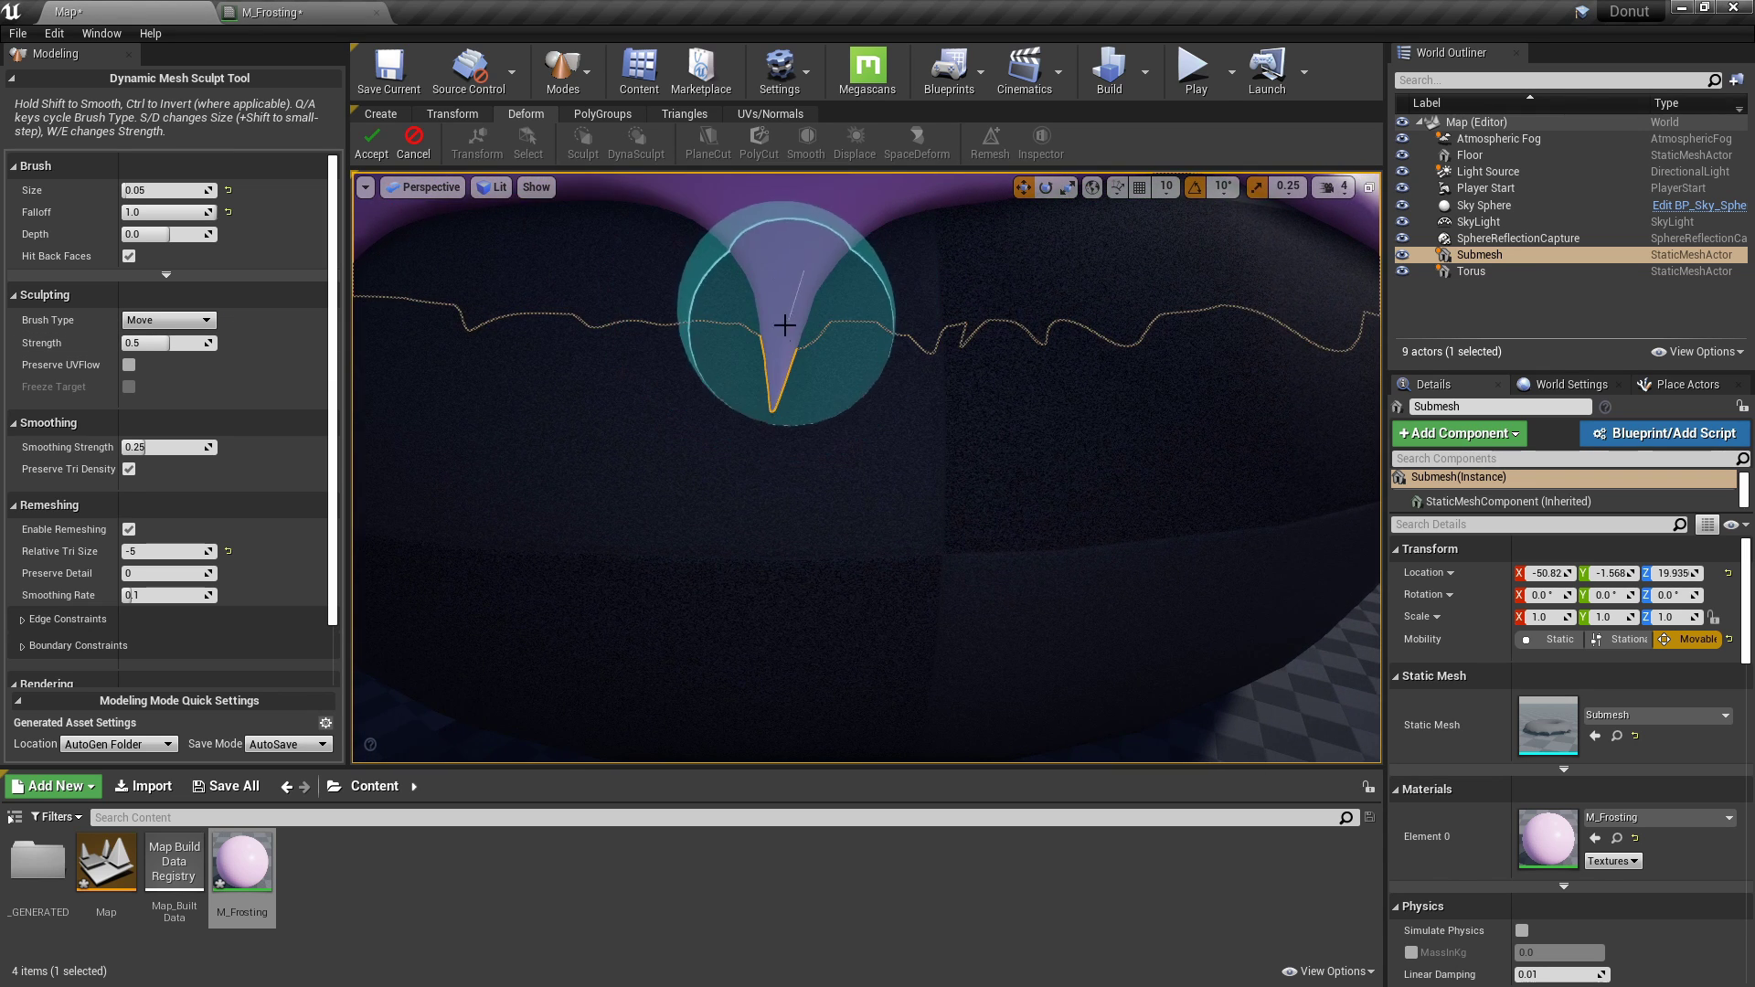
key(s)
key(s)
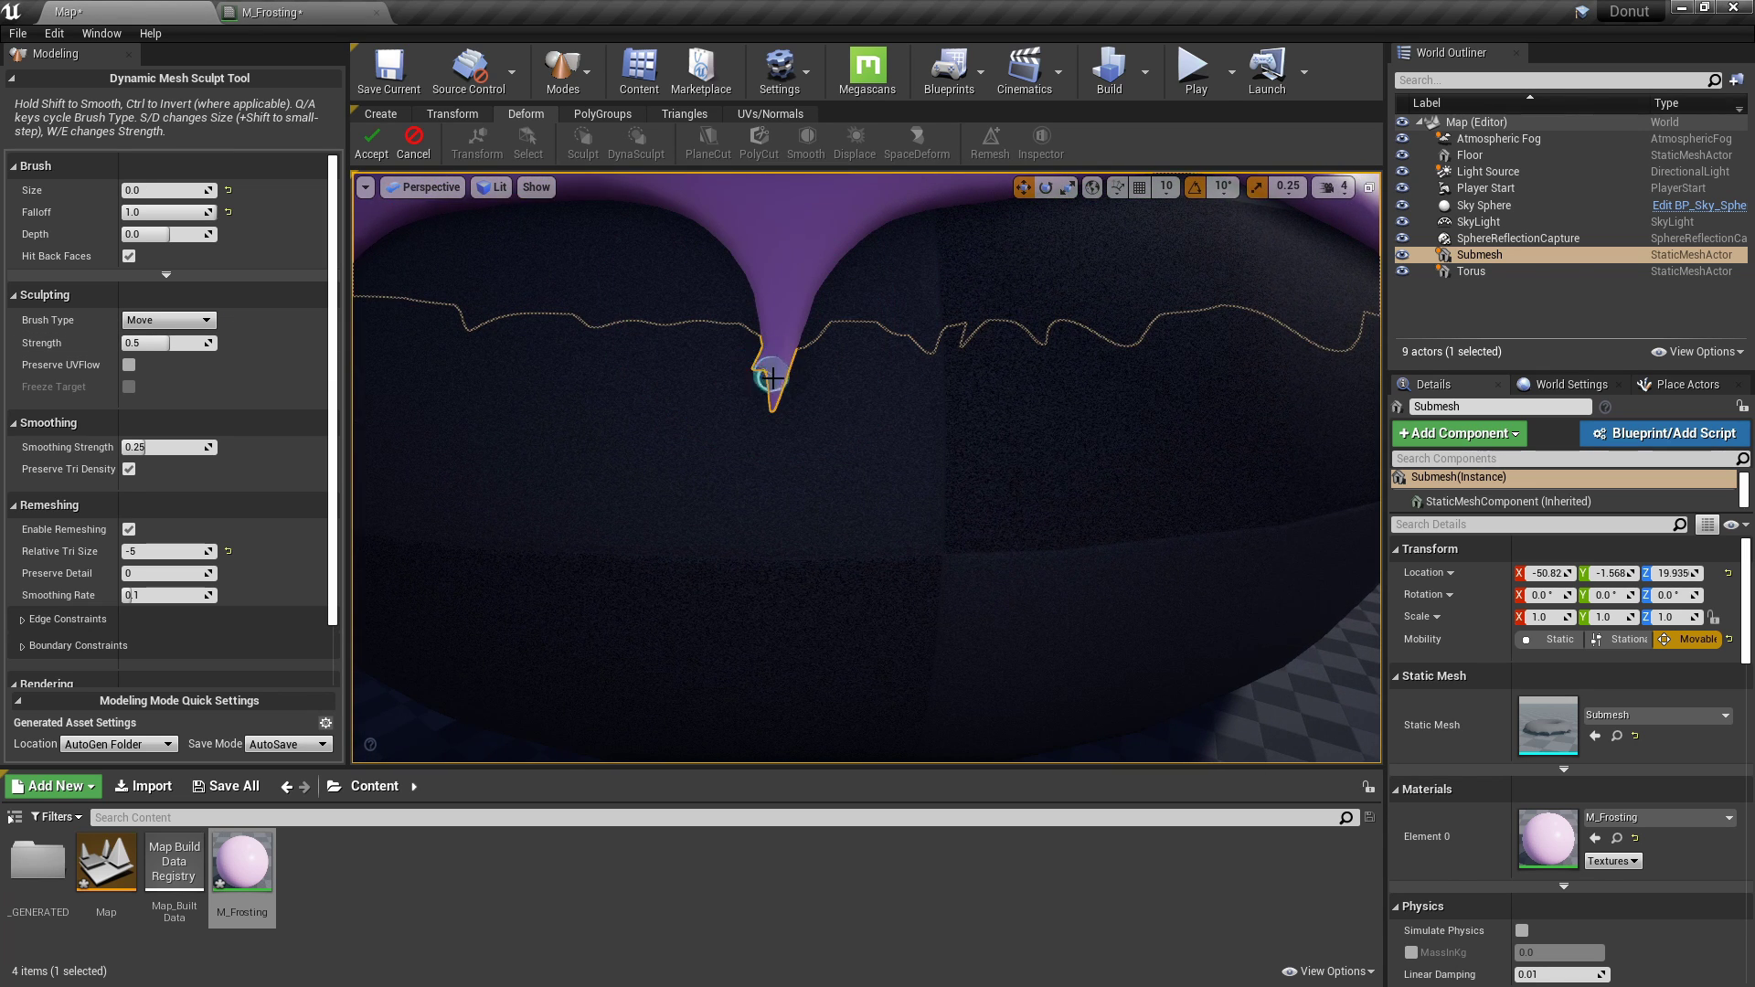
key(ctrl+z)
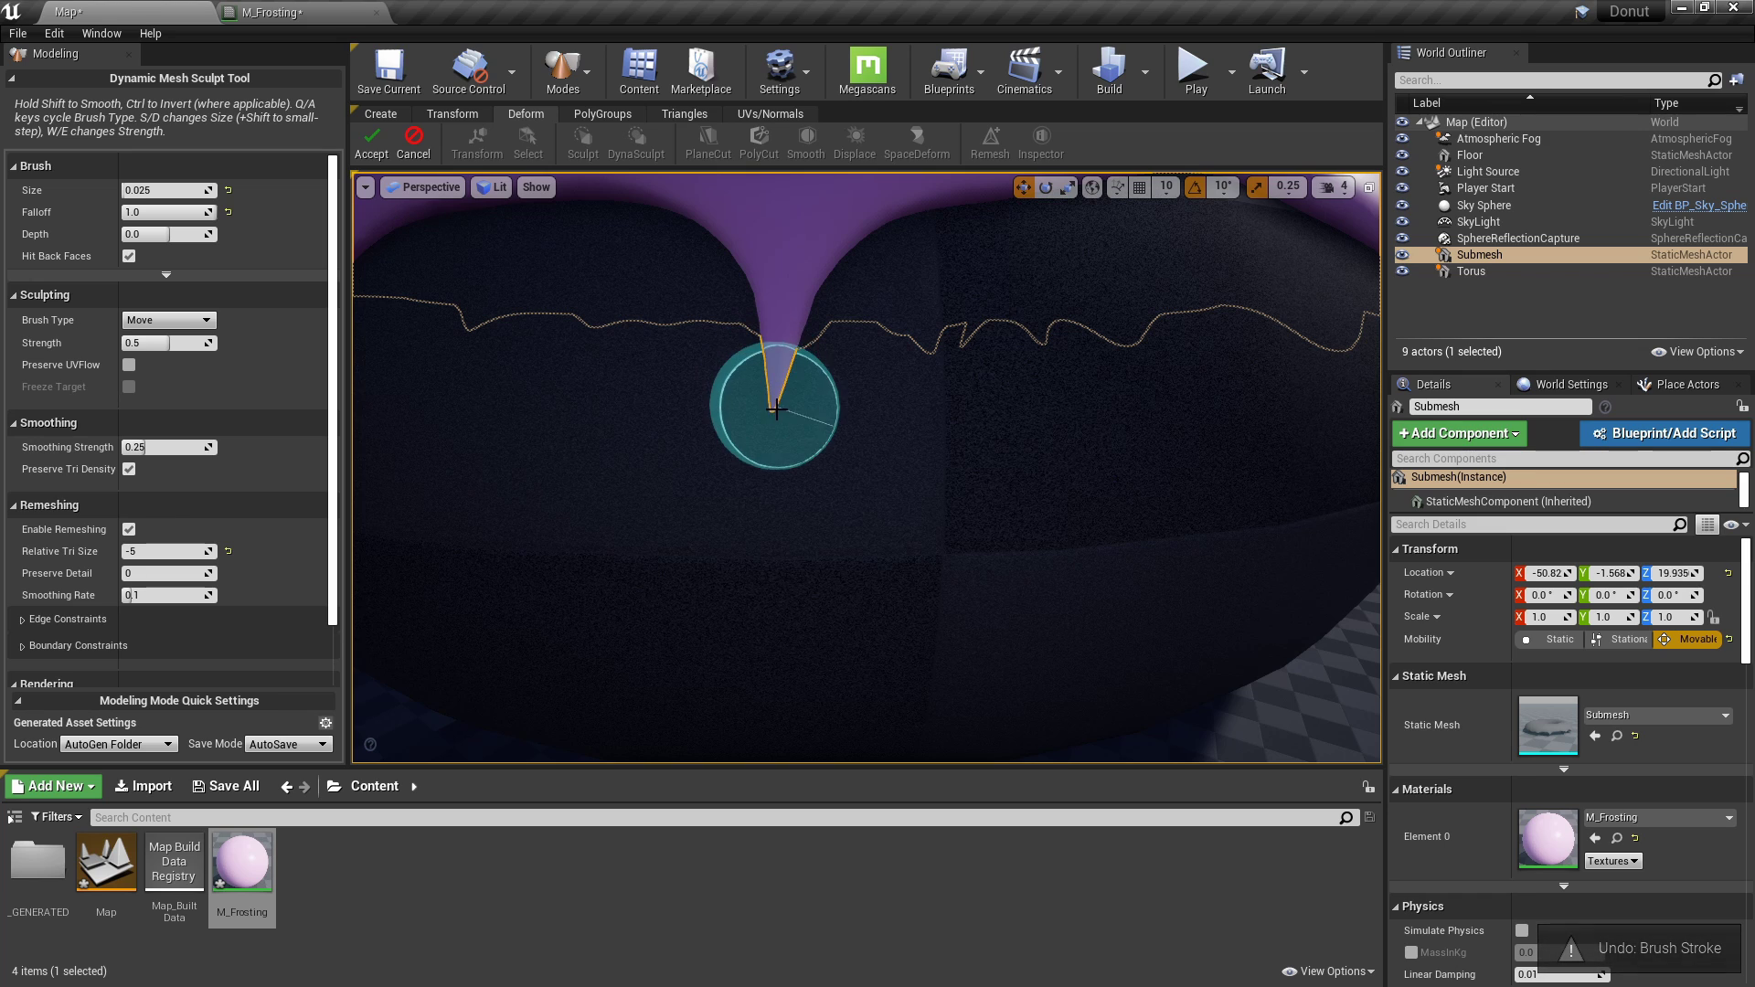
scroll(676, 331, up, 3)
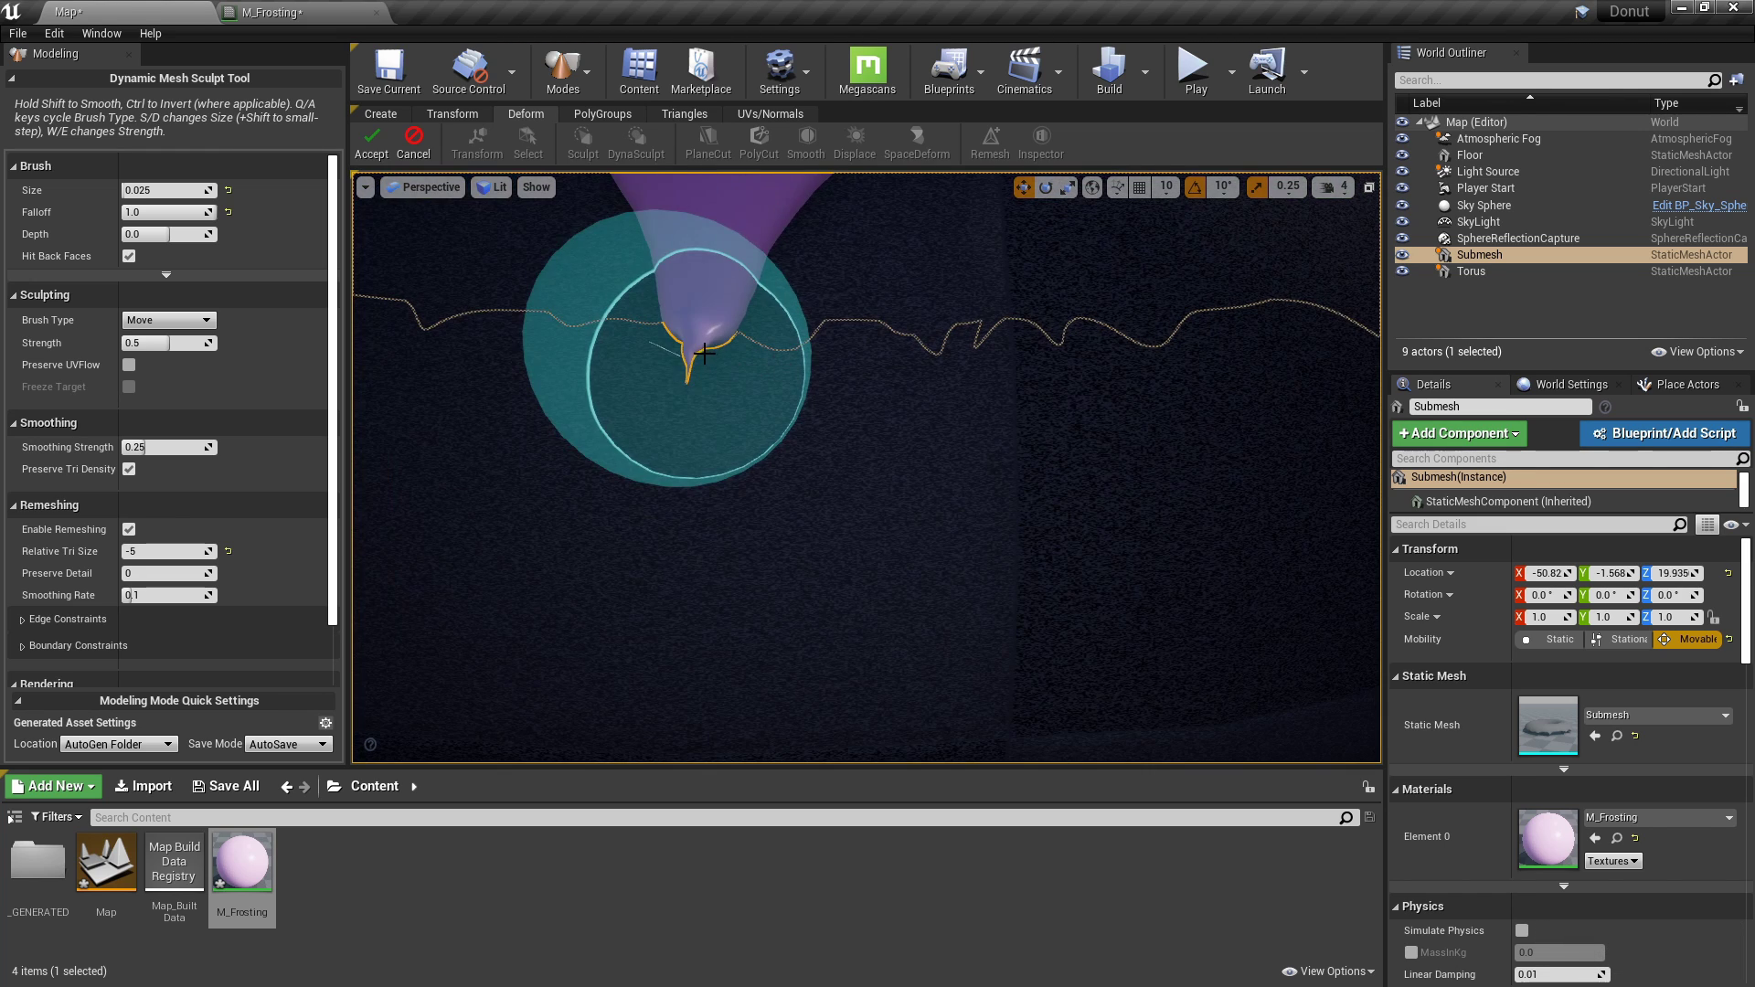
mouse_move(681, 325)
mouse_down()
mouse_move(624, 362)
mouse_move(711, 320)
mouse_move(736, 333)
mouse_move(674, 340)
mouse_up()
scroll(695, 394, down, 4)
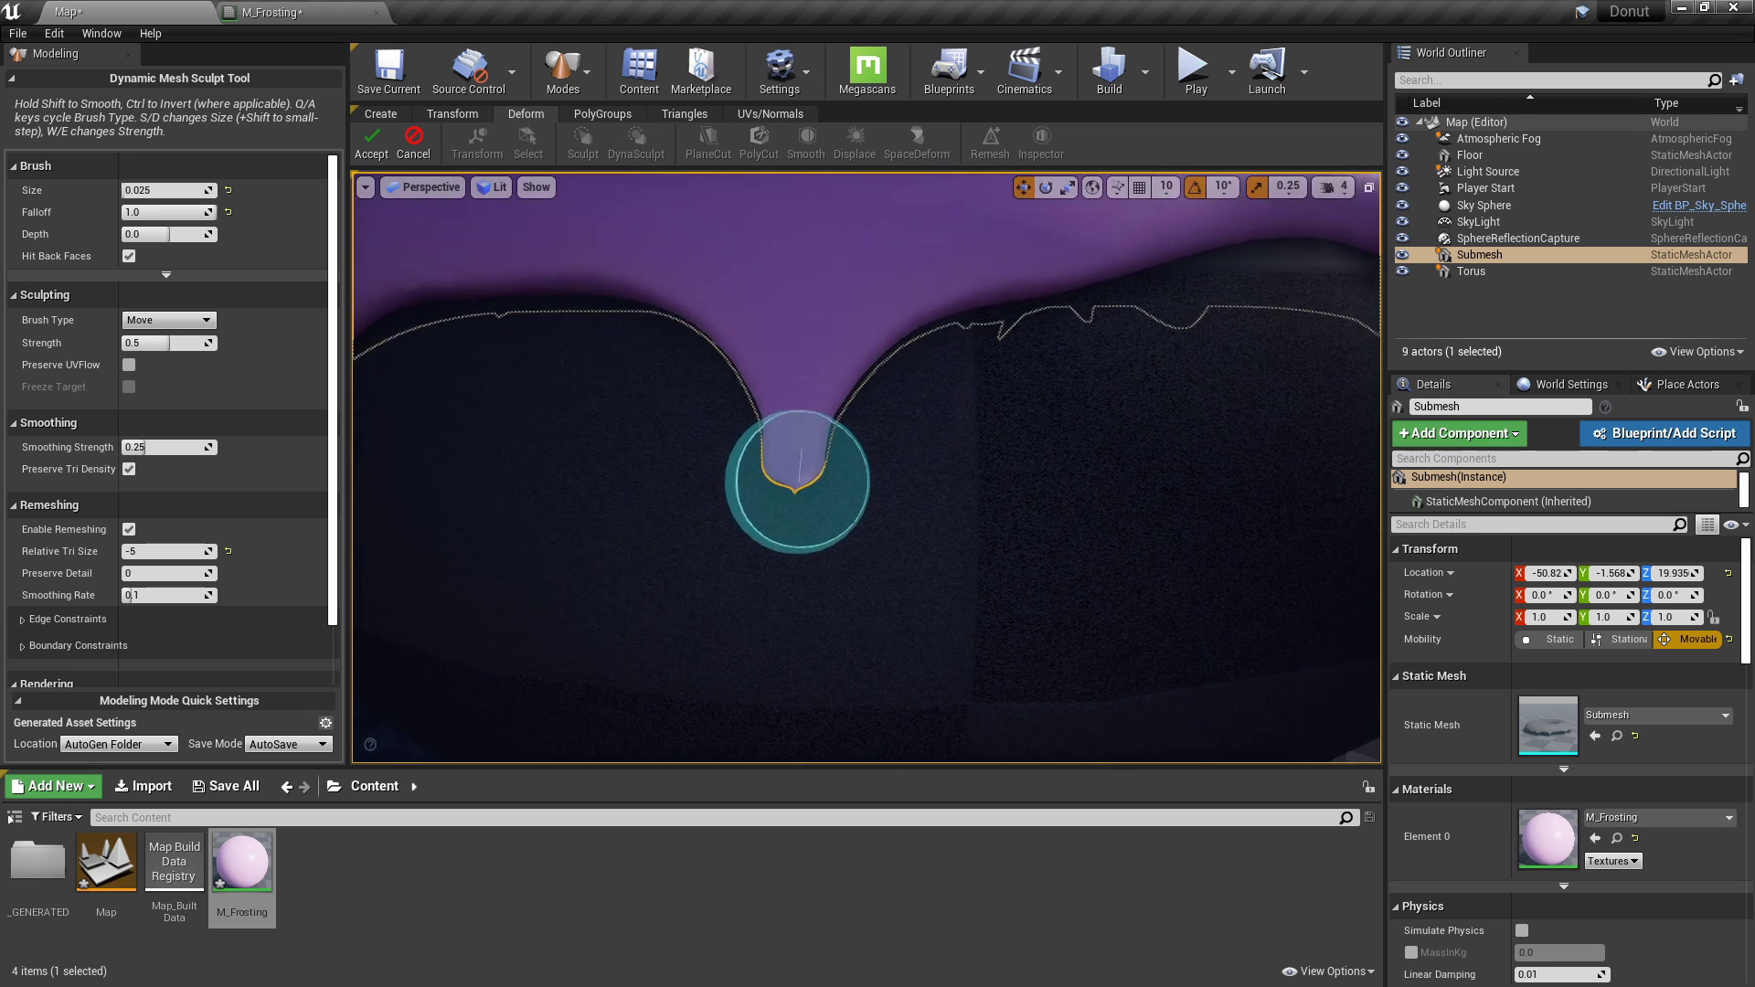
Round off the front drip's tip with the Smooth brush and accept the DynaSculpt result.
click(180, 320)
click(169, 352)
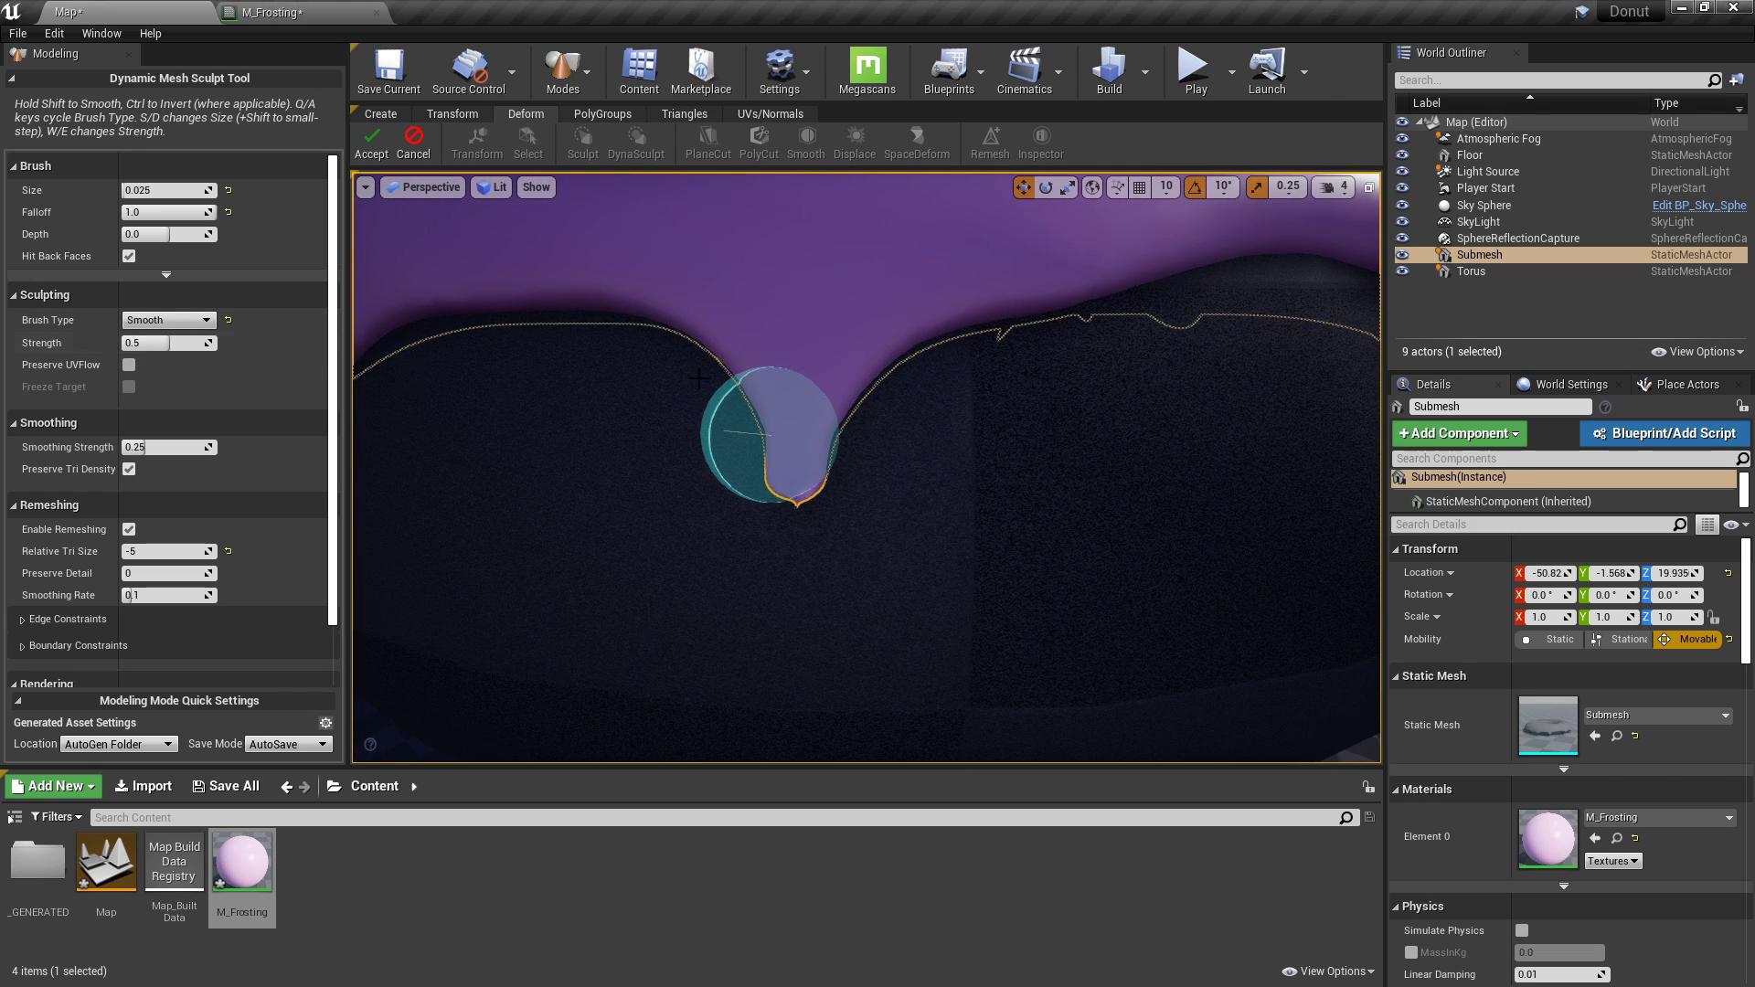
scroll(813, 519, up, 2)
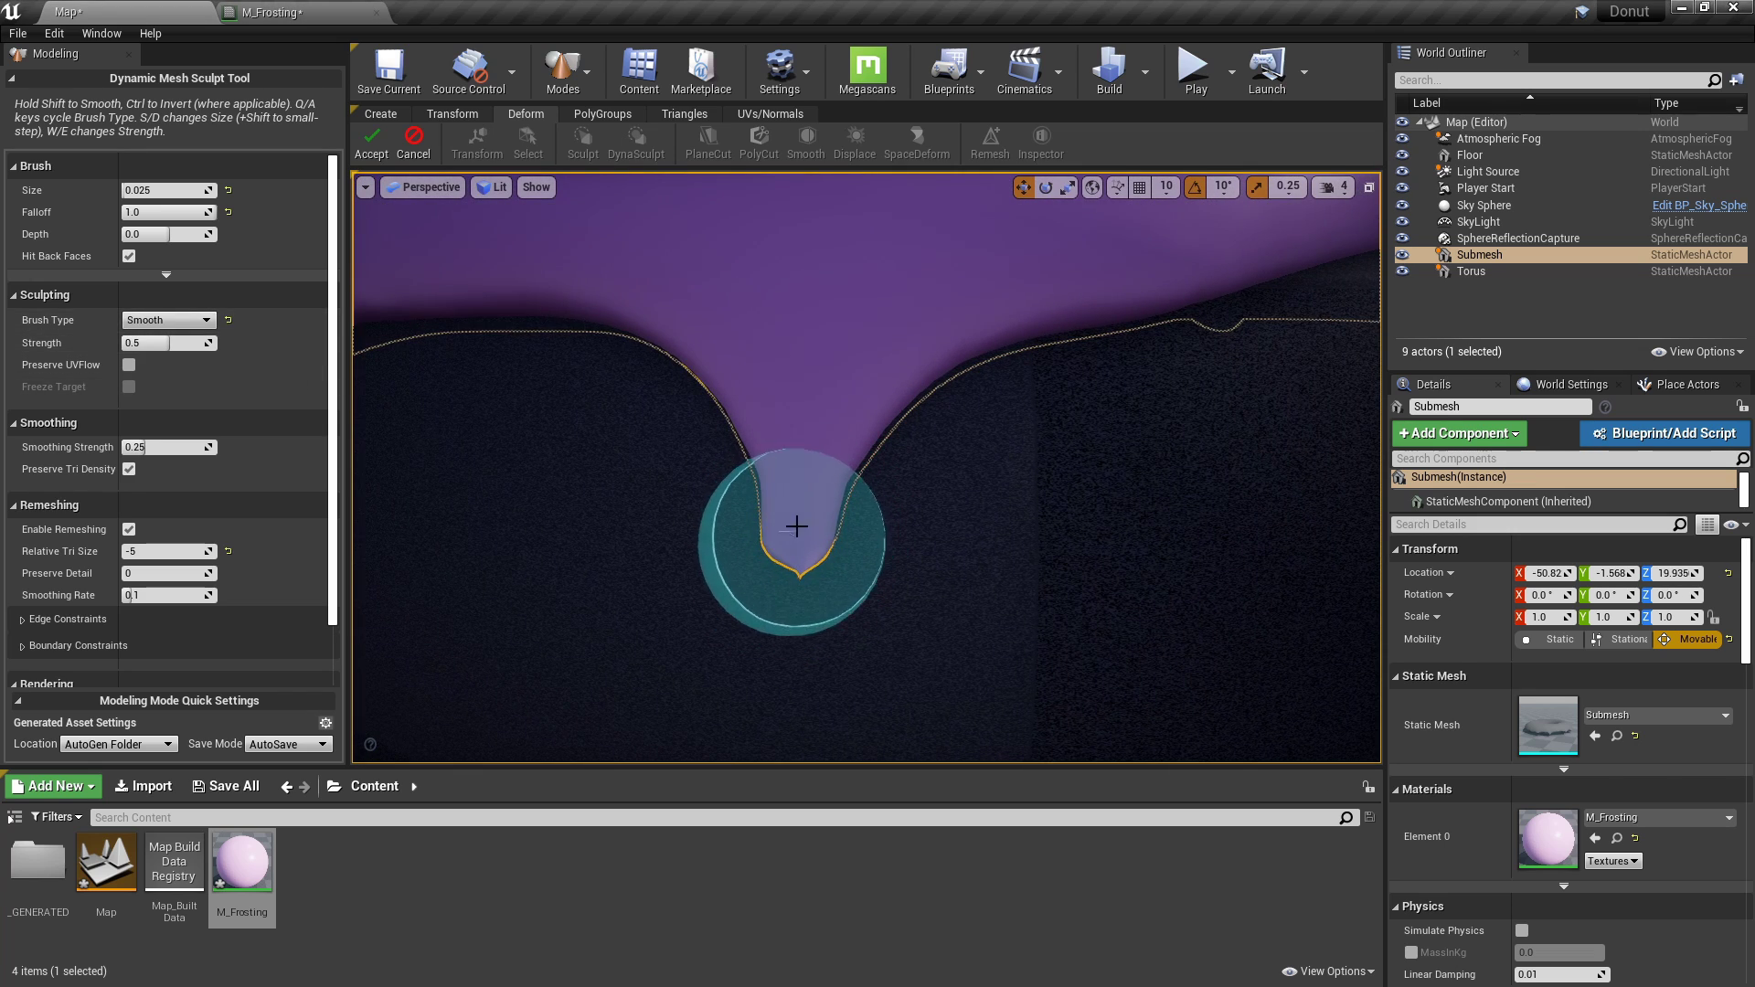
mouse_move(797, 527)
mouse_down()
mouse_move(792, 509)
mouse_move(802, 547)
mouse_up()
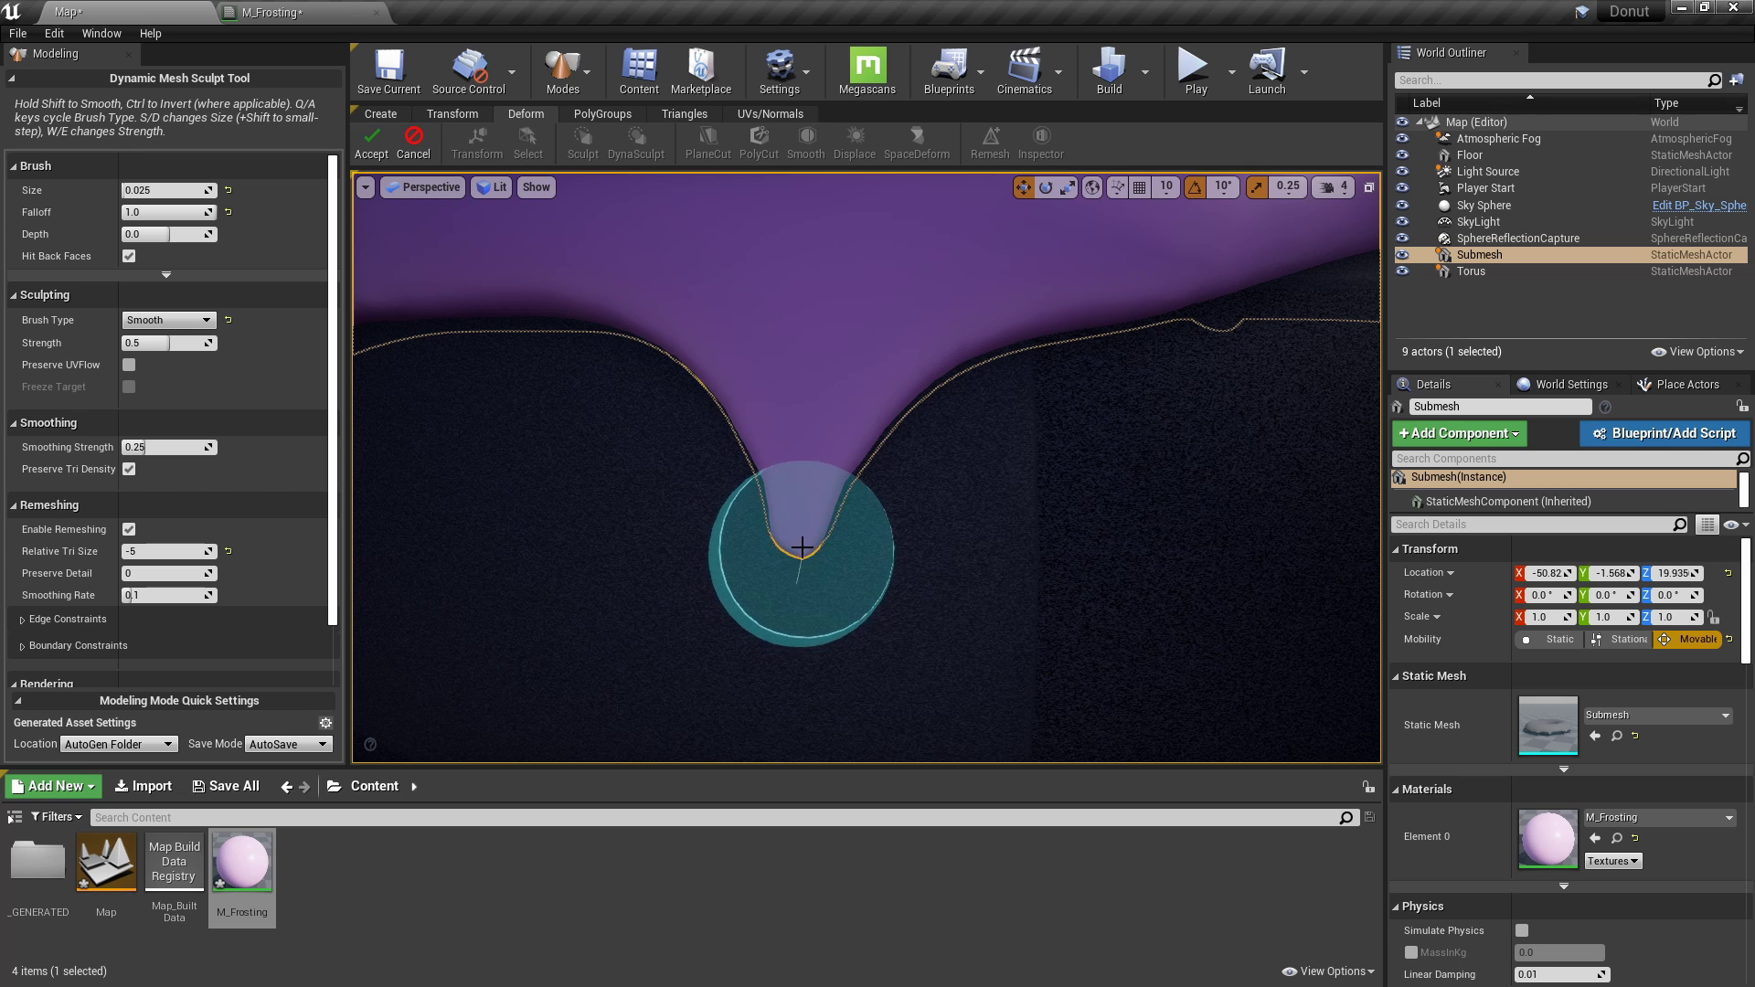
alt+drag(803, 484, 713, 505)
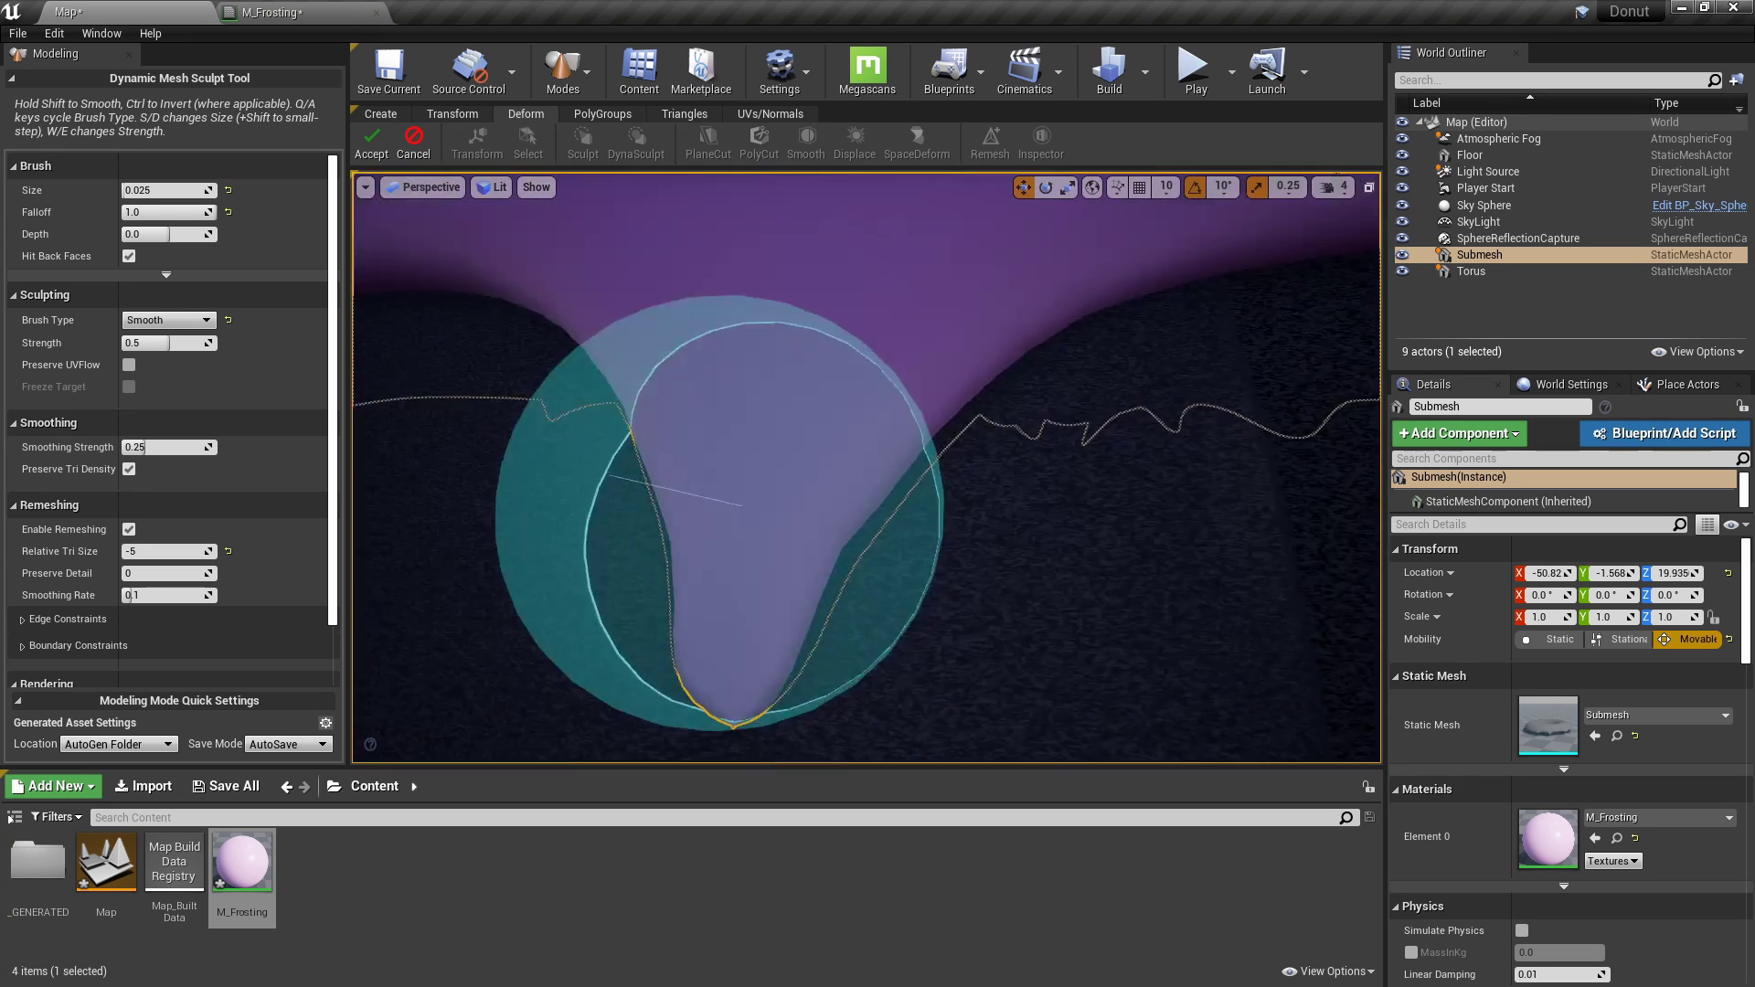
scroll(805, 512, down, 8)
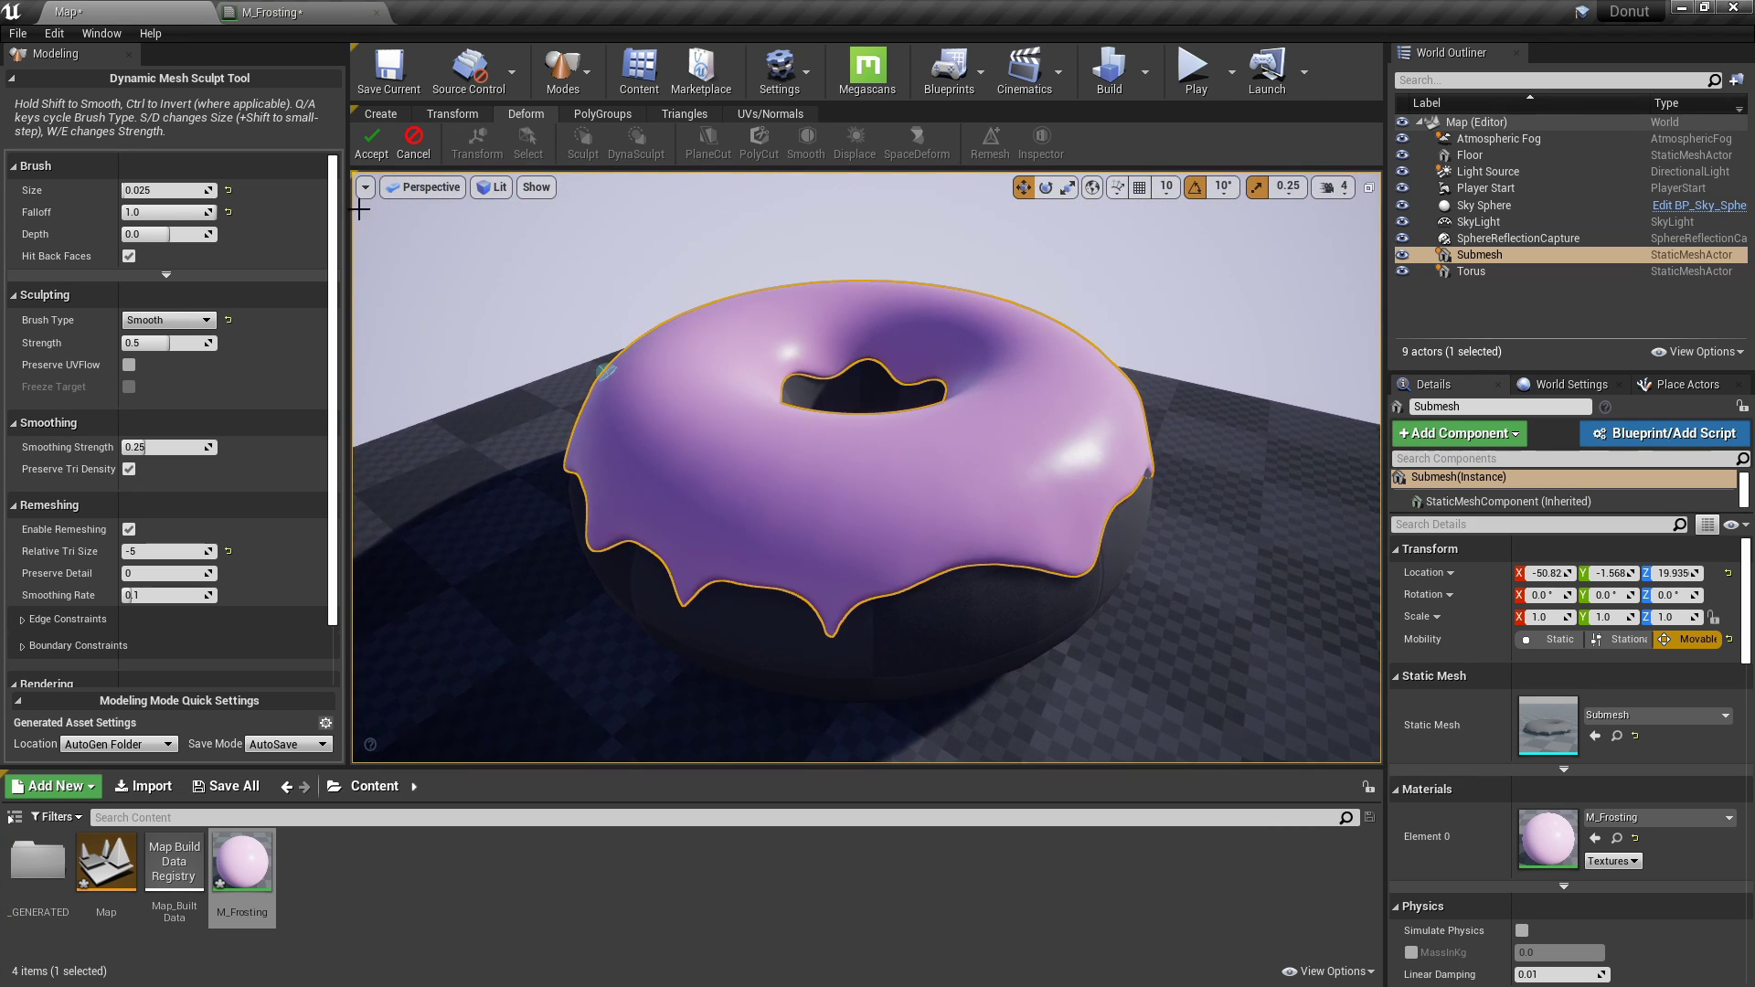
click(369, 159)
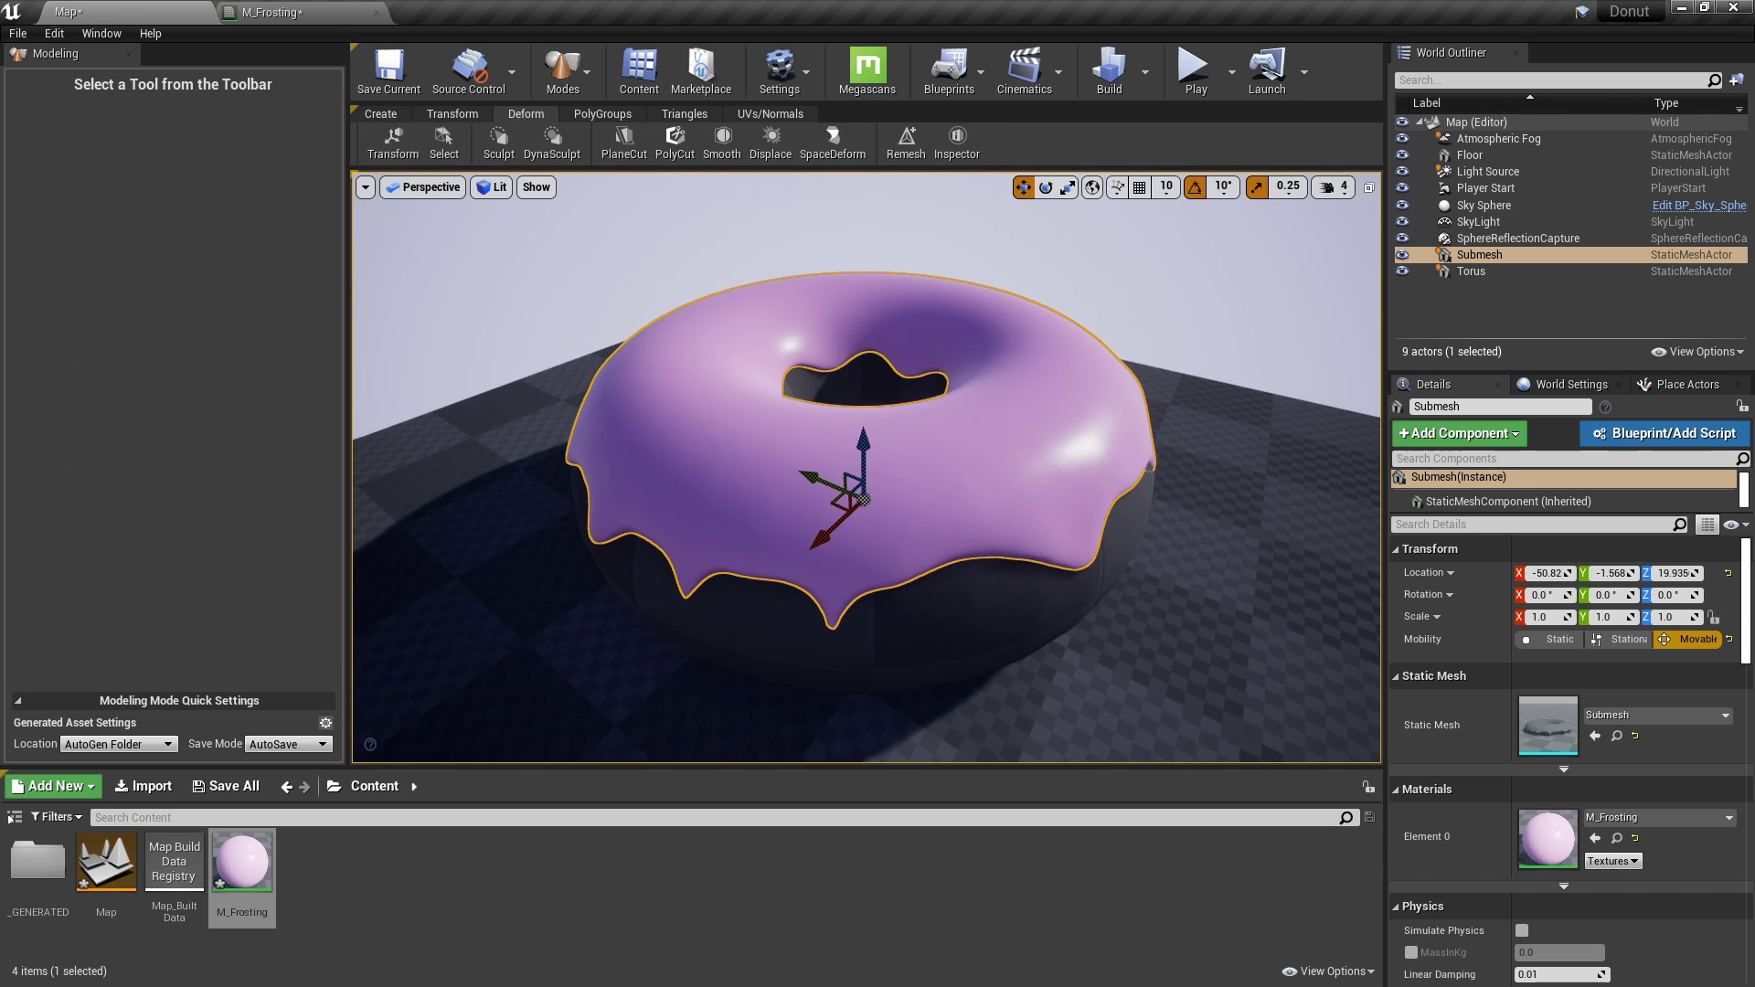
Examine the icing's mesh density in the Brush Wireframe view mode and return to Lit.
right_drag(772, 396, 761, 390)
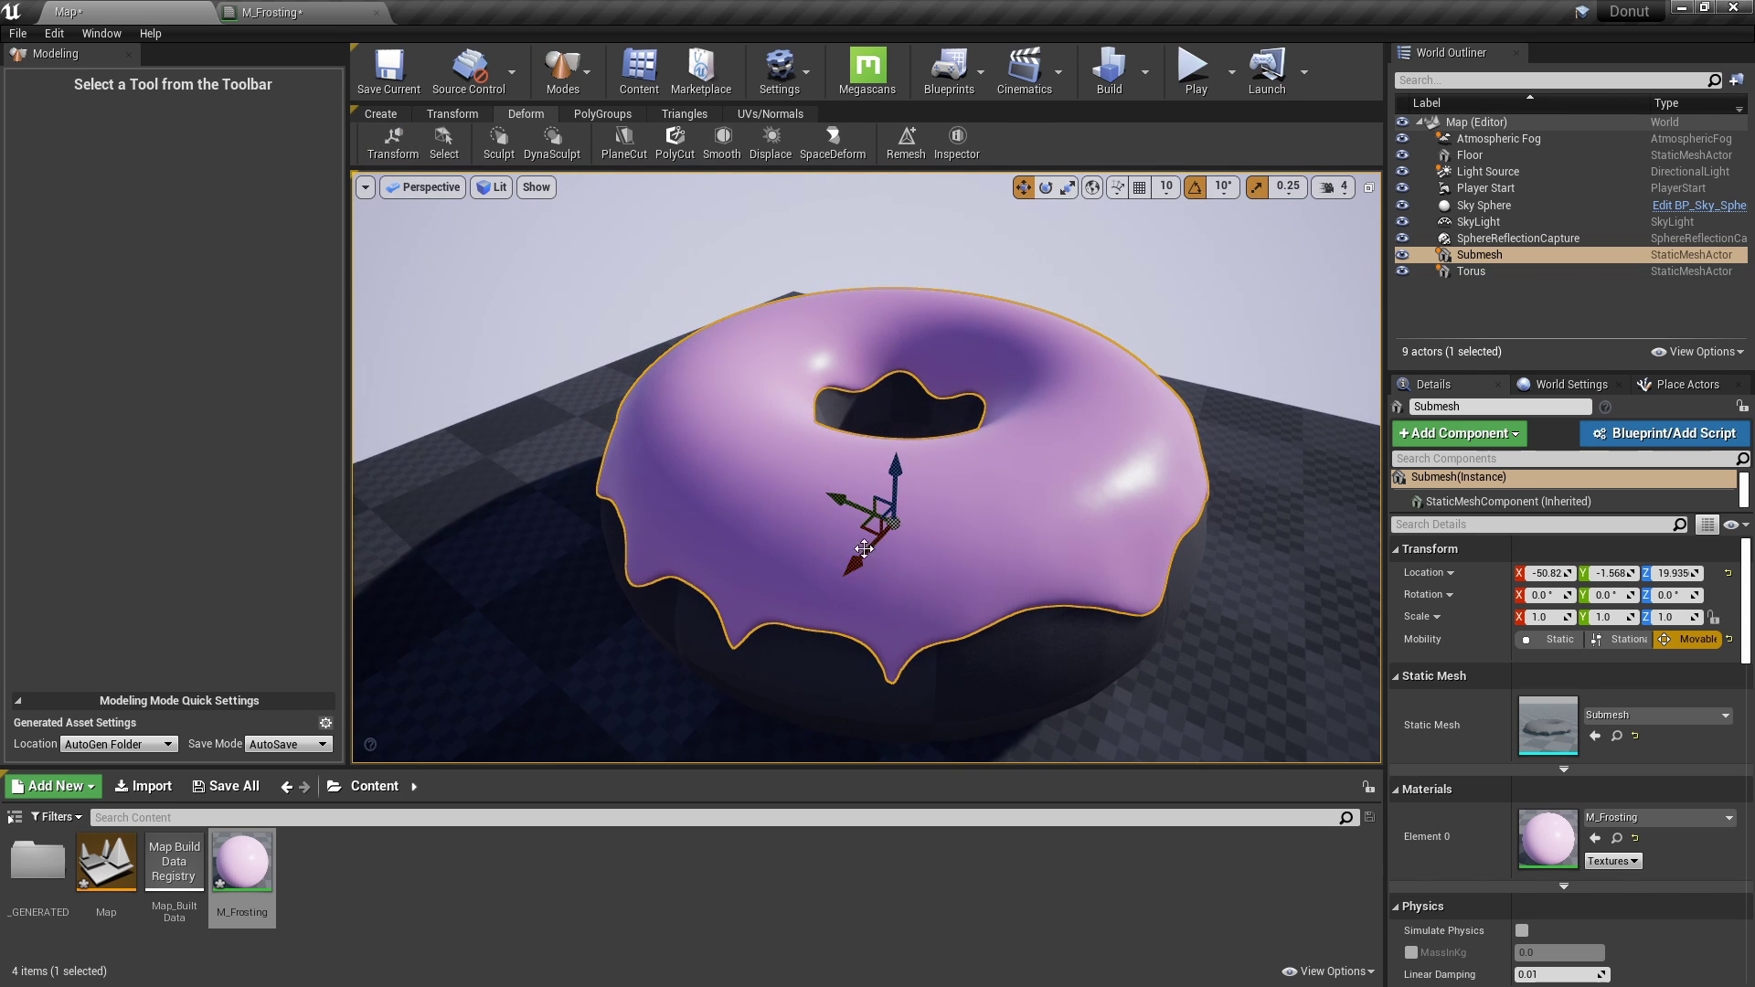
right_drag(1128, 368, 1119, 389)
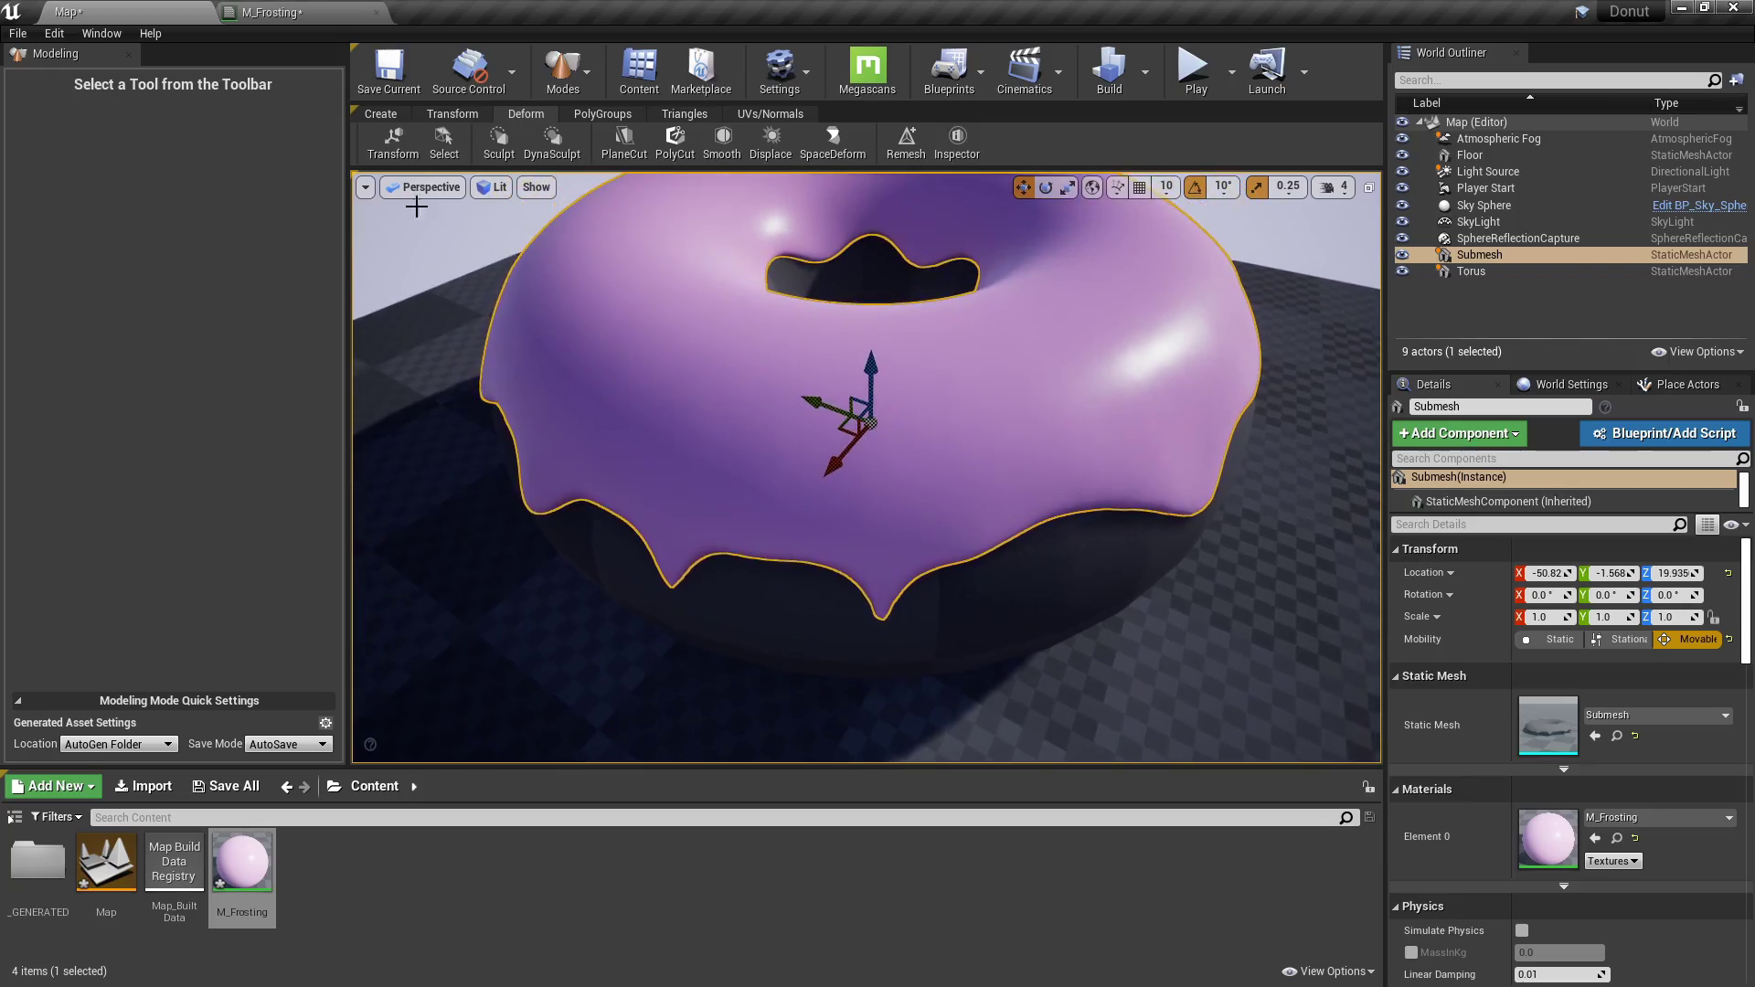
click(482, 189)
click(549, 266)
right_drag(537, 267, 538, 267)
click(534, 186)
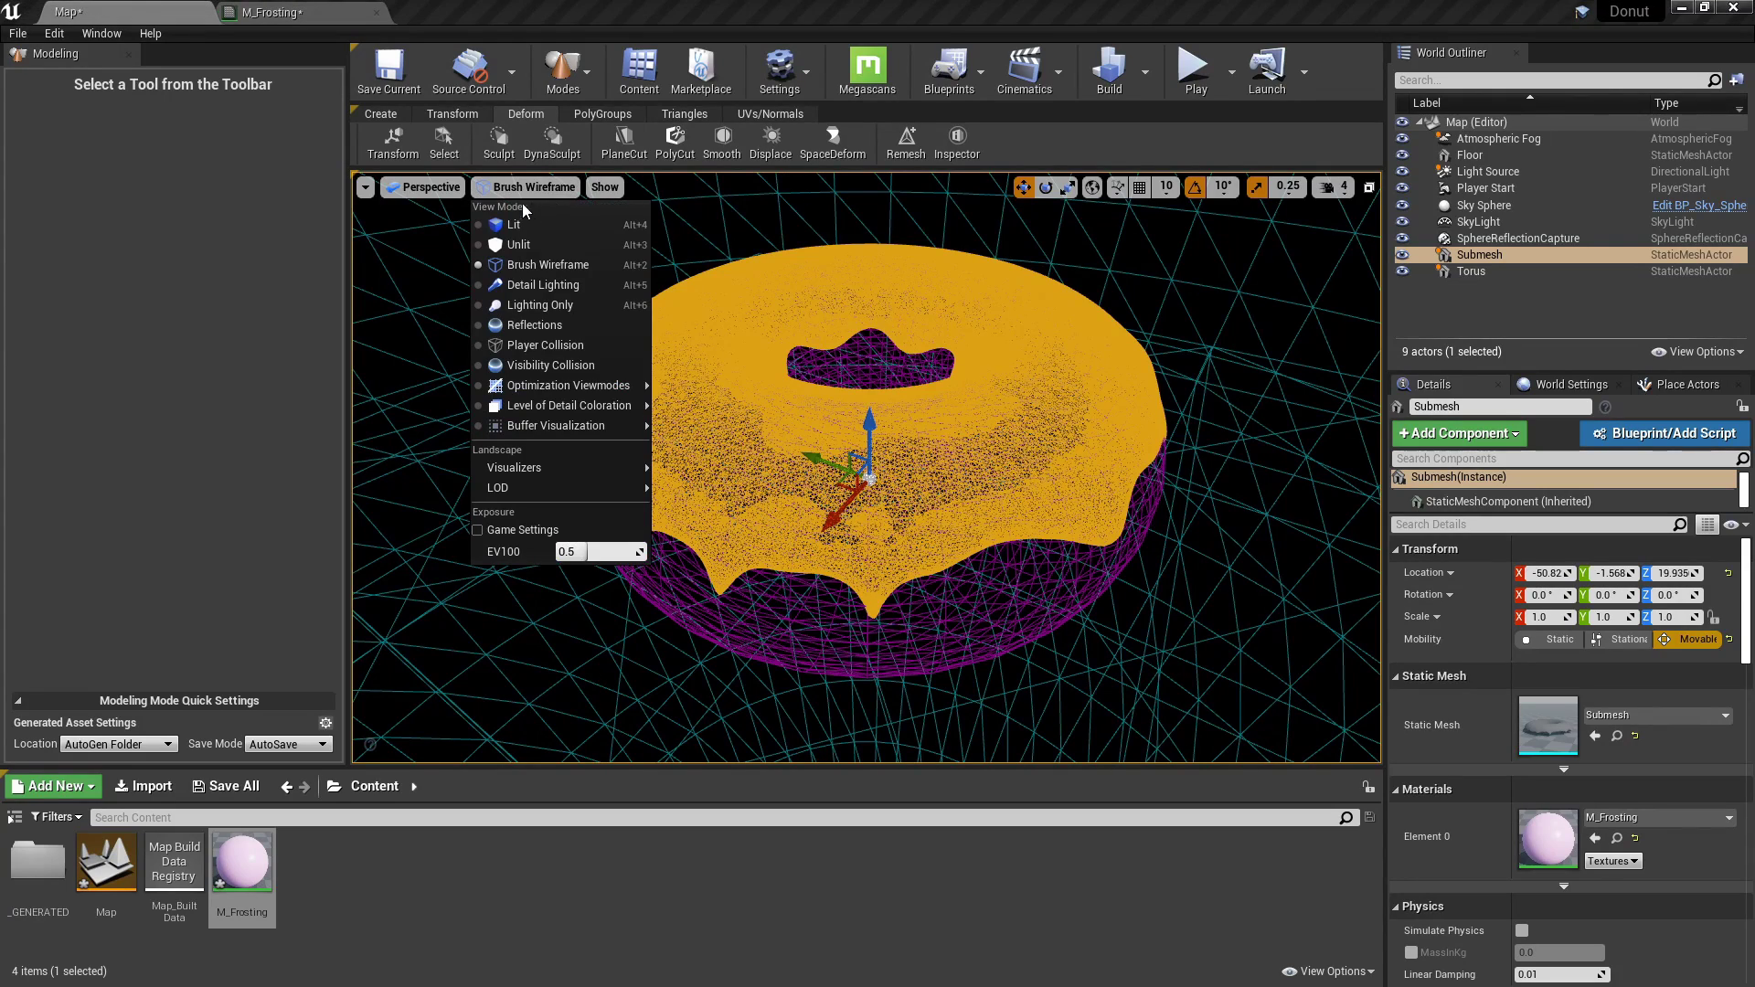
click(514, 218)
right_drag(717, 305, 717, 305)
Simplify the icing mesh with the QEM simplifier at a Target Percentage of 10 and accept the result.
click(677, 114)
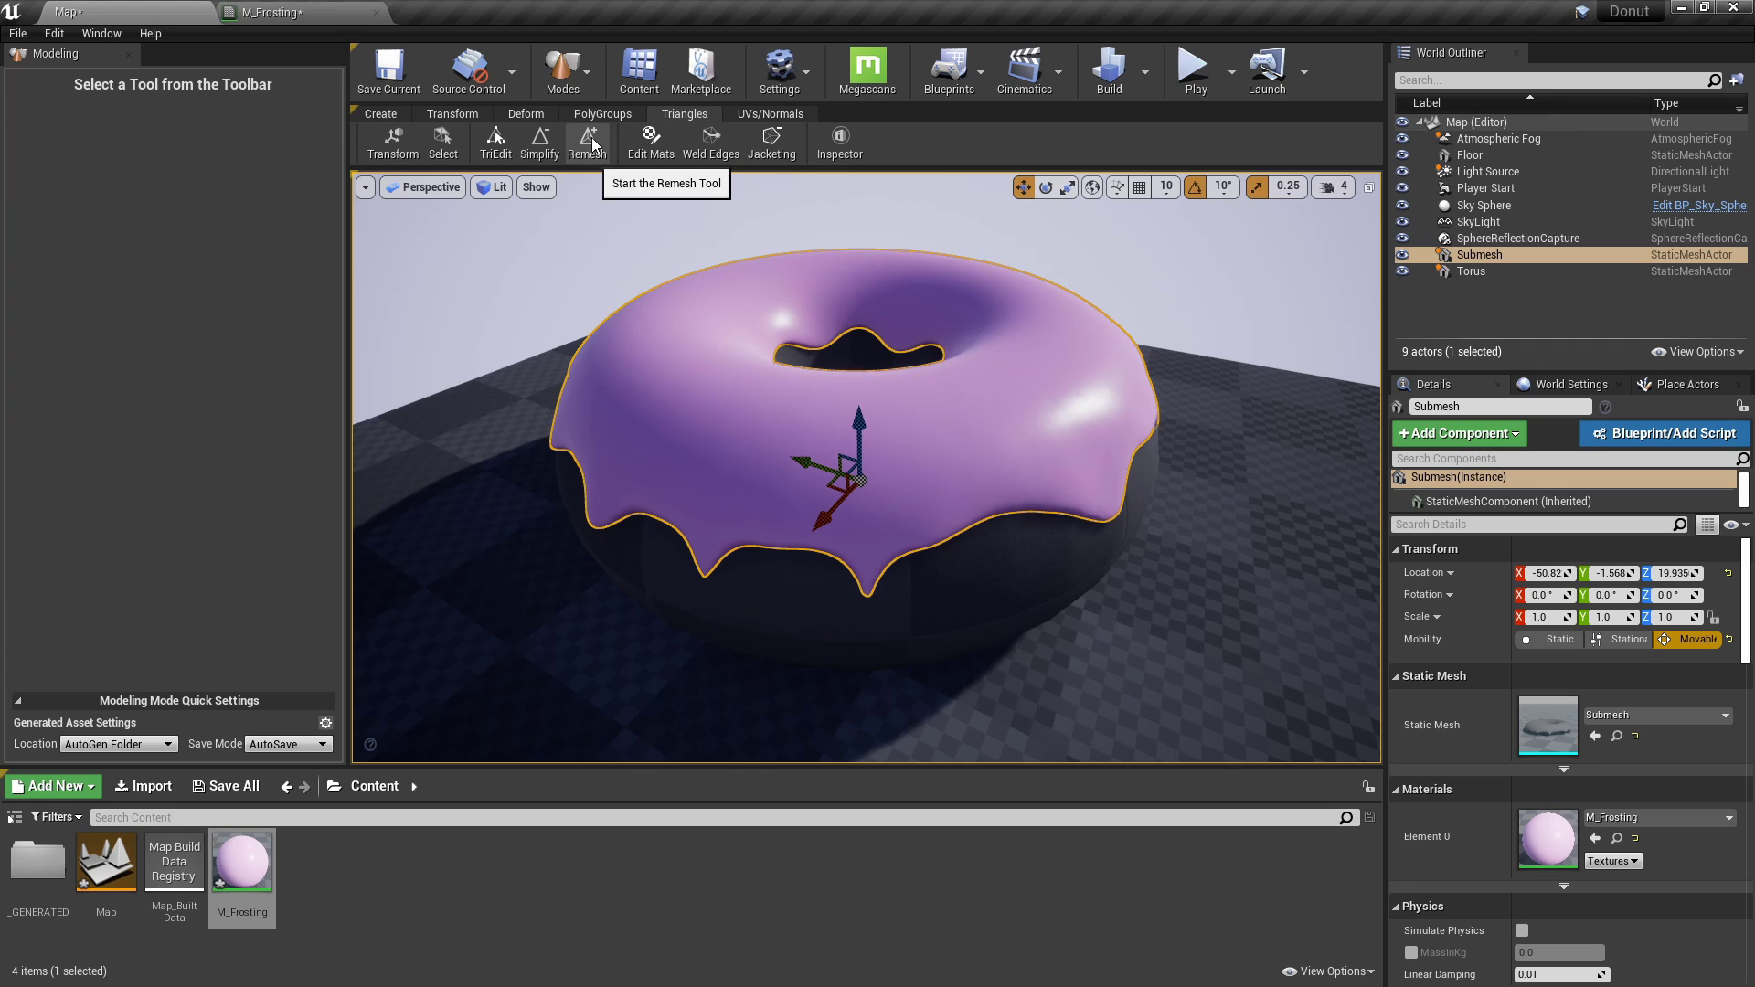
click(540, 139)
right_drag(732, 366, 784, 390)
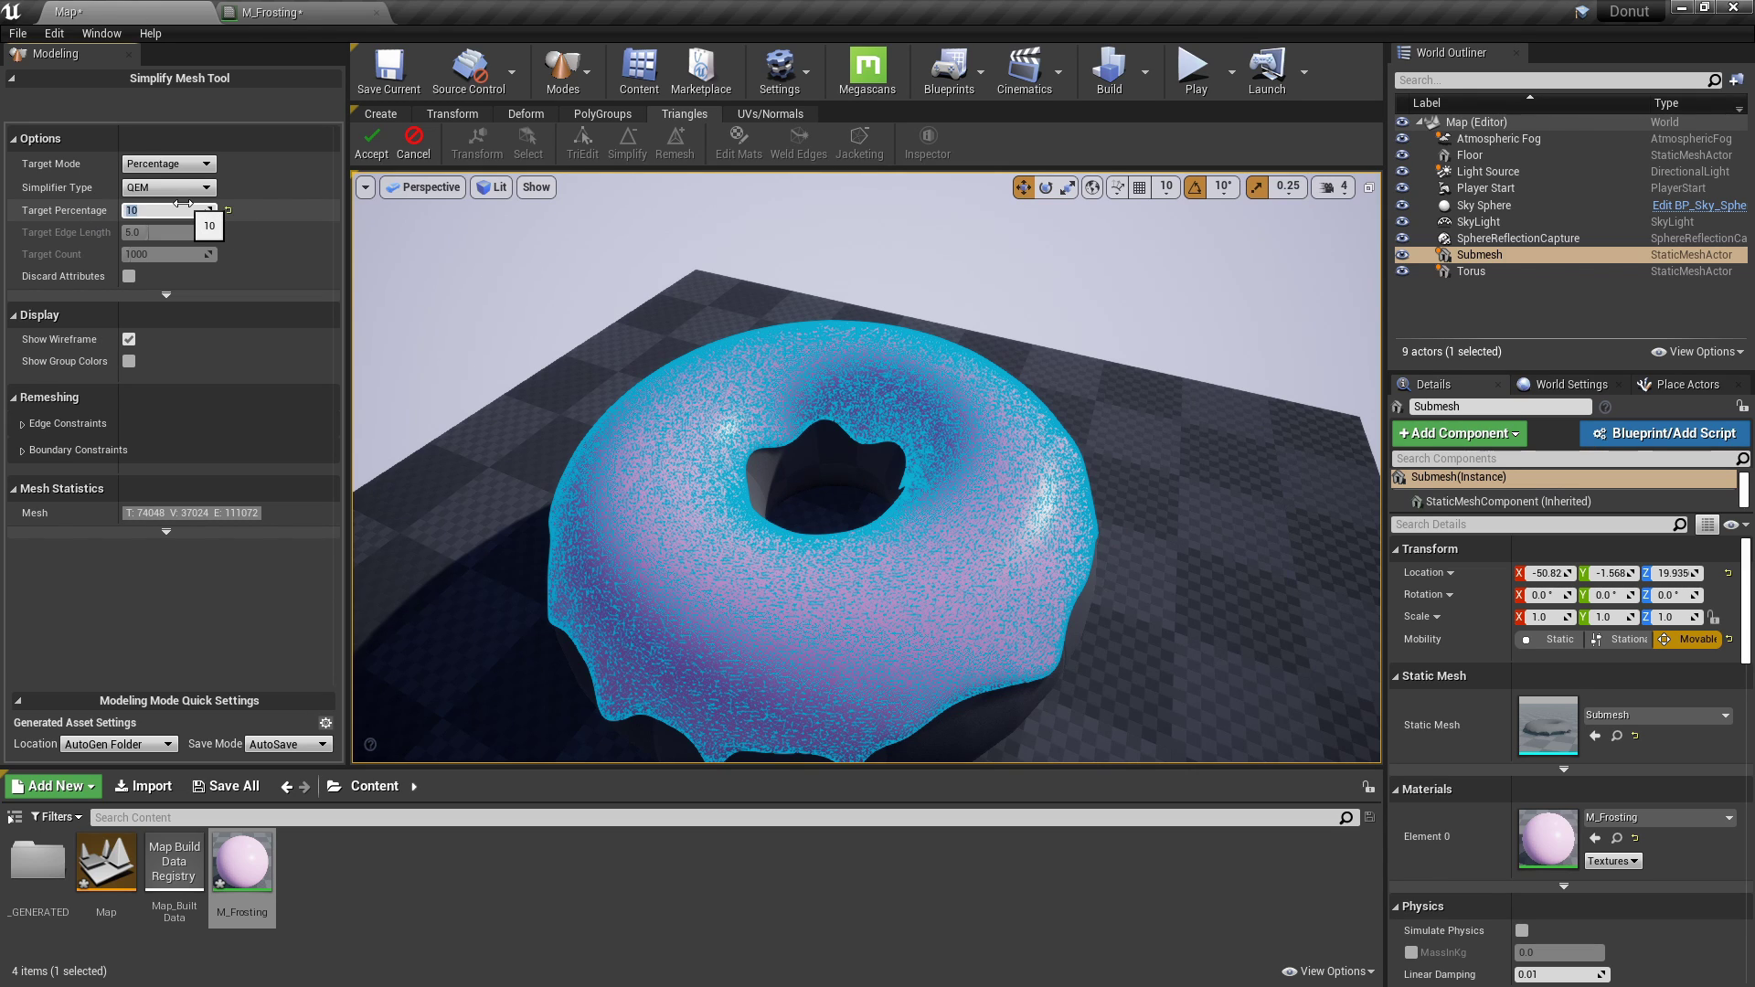
right_drag(956, 431, 956, 431)
right_drag(886, 487, 886, 486)
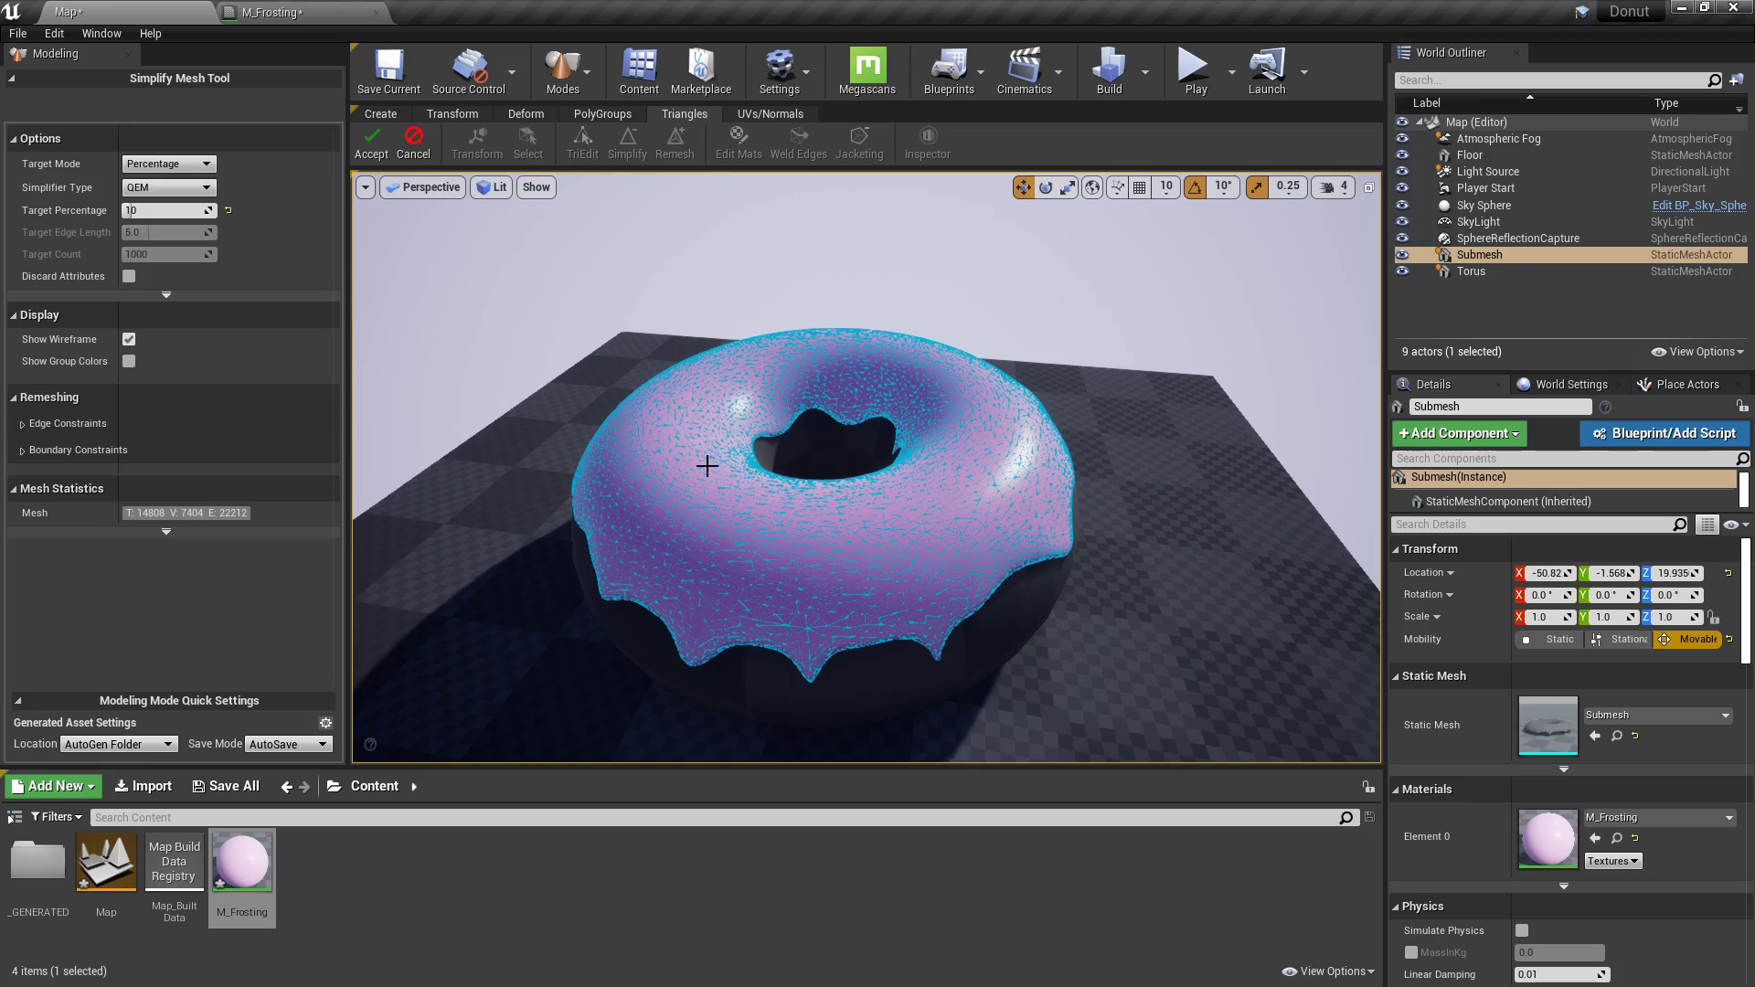
right_drag(707, 467, 706, 467)
right_drag(795, 595, 795, 595)
right_drag(506, 411, 507, 410)
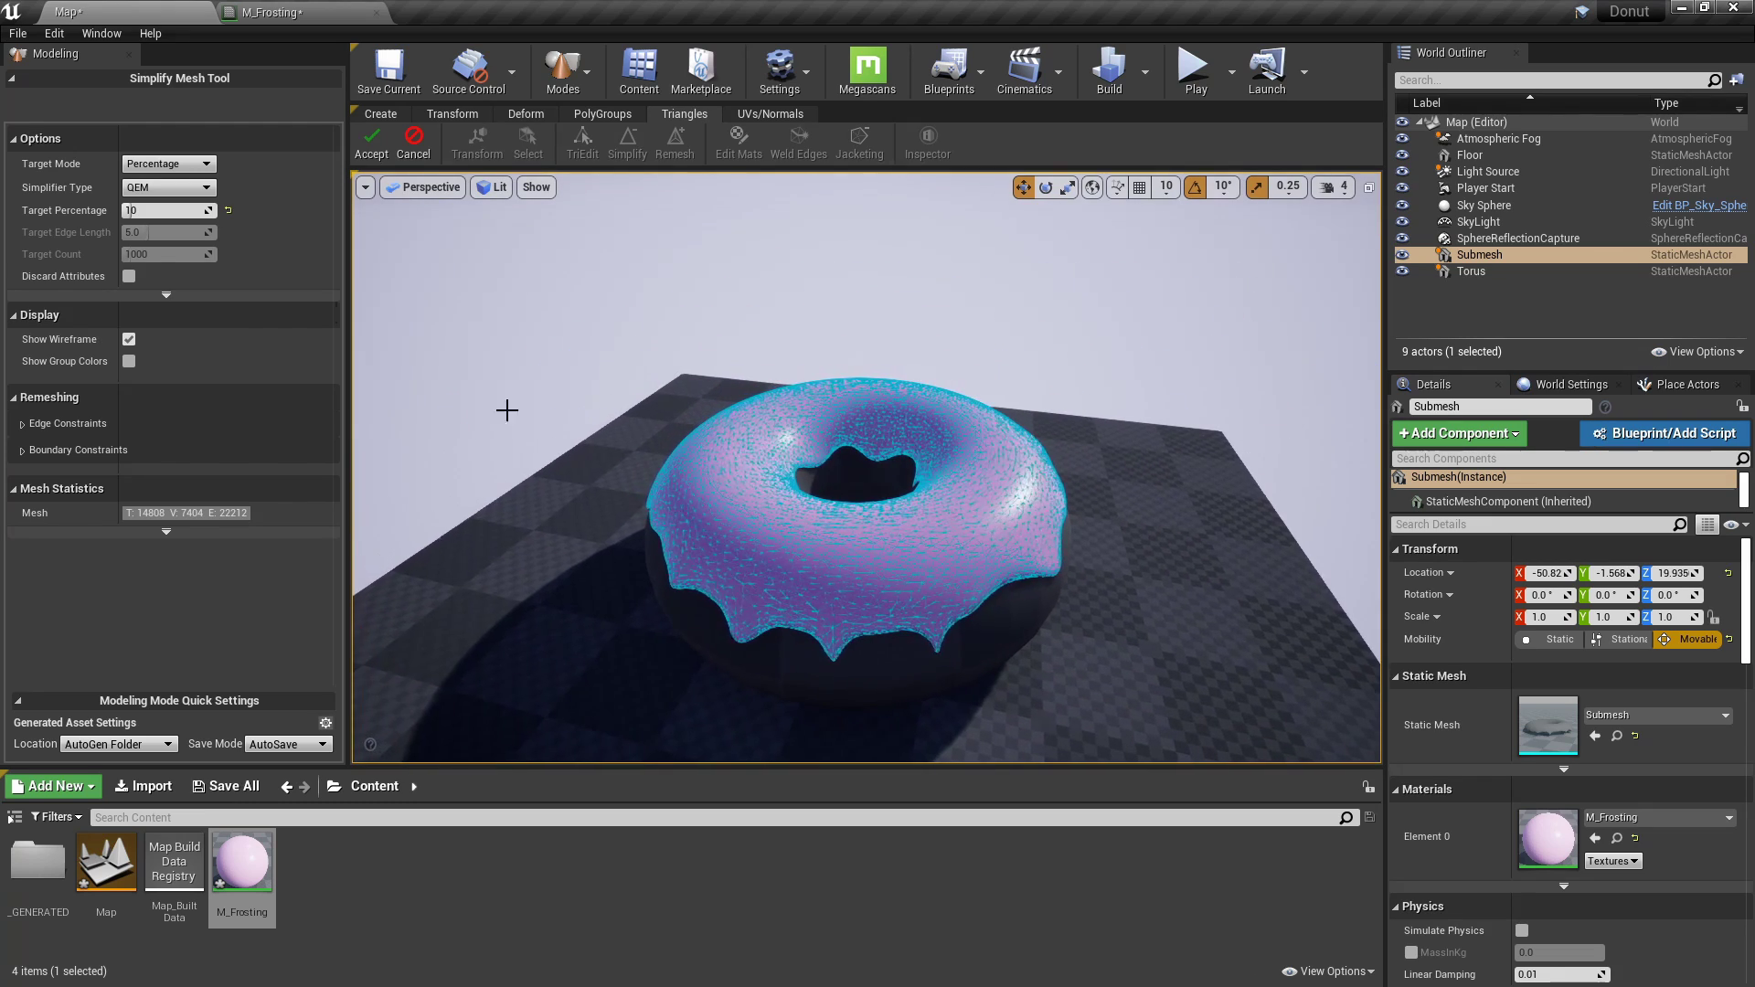
click(366, 147)
Reset the icing mesh's Element 0 material to None, removing M_Frosting.
scroll(811, 365, up, 5)
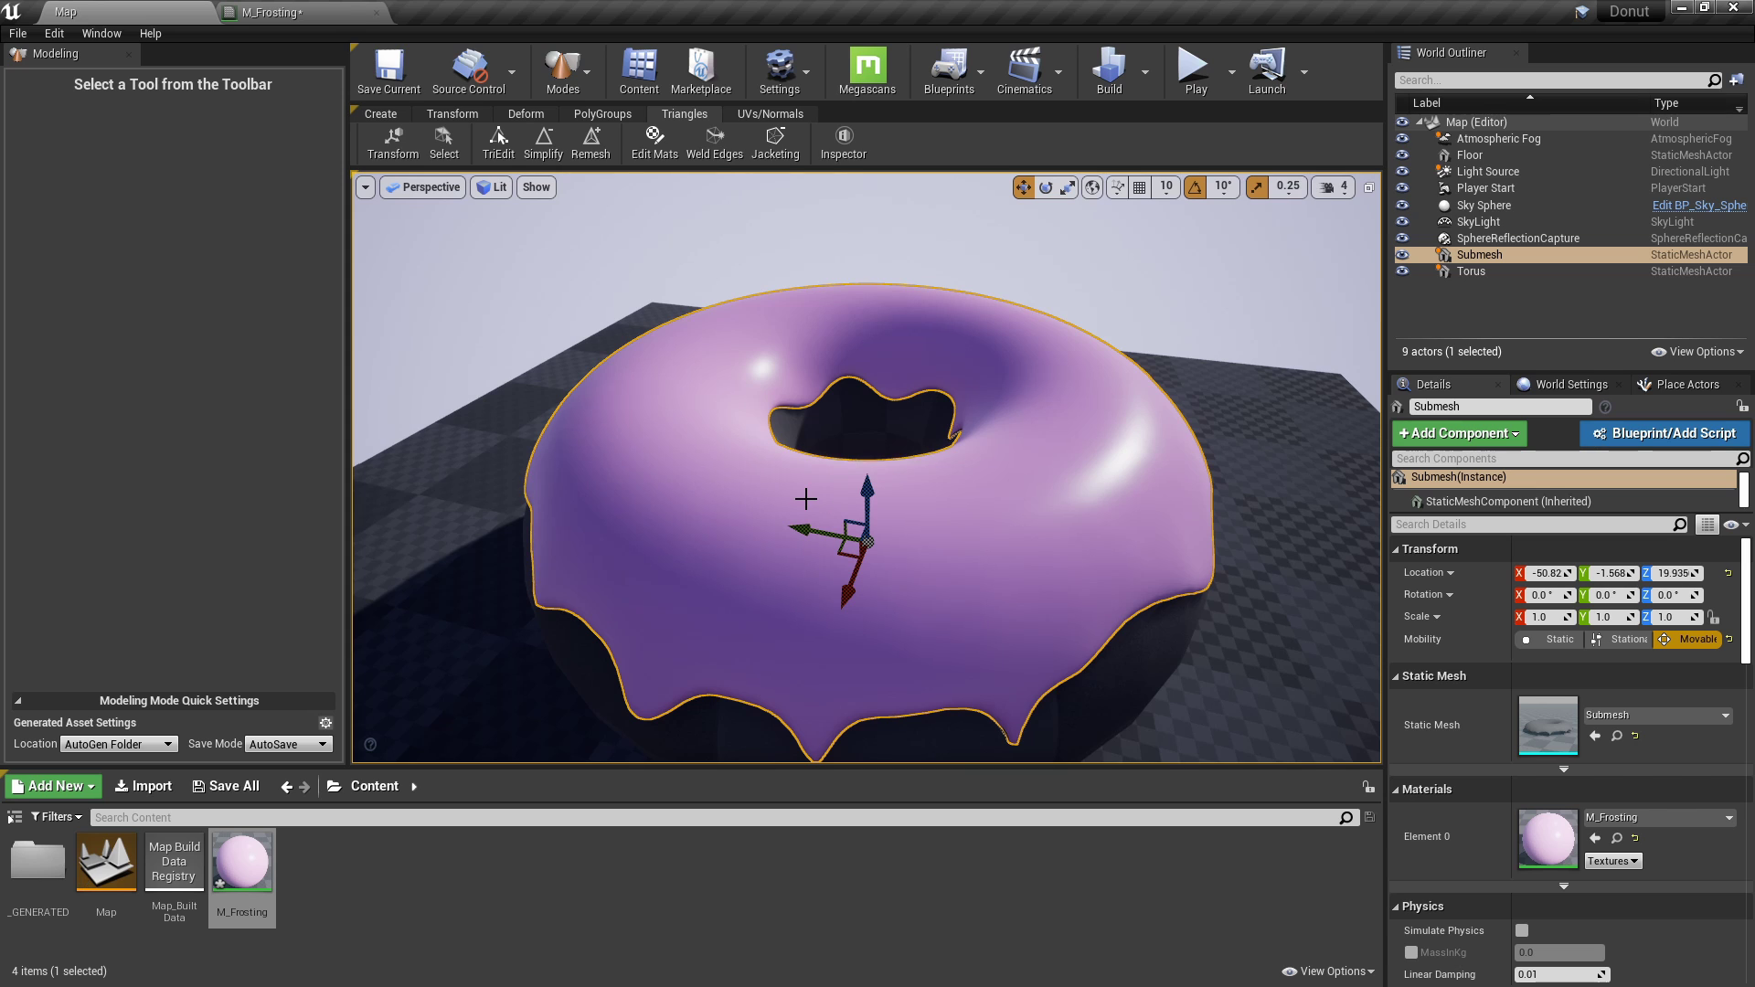
right_drag(811, 498, 844, 507)
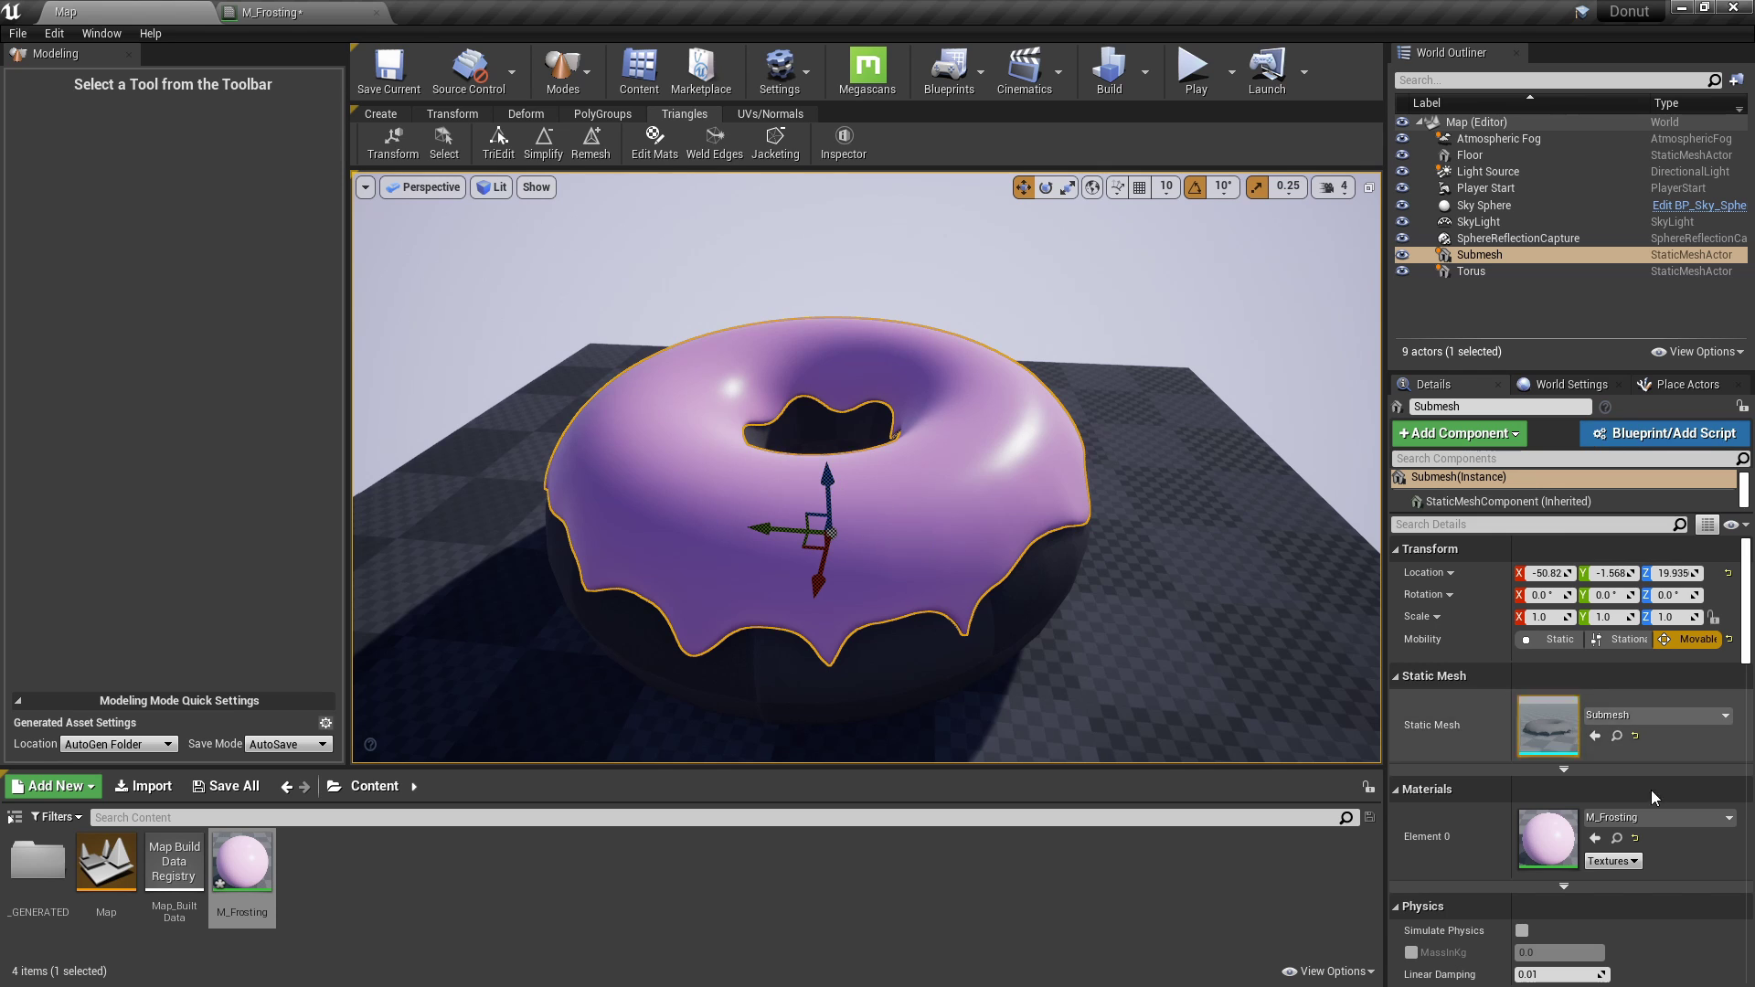
click(1636, 839)
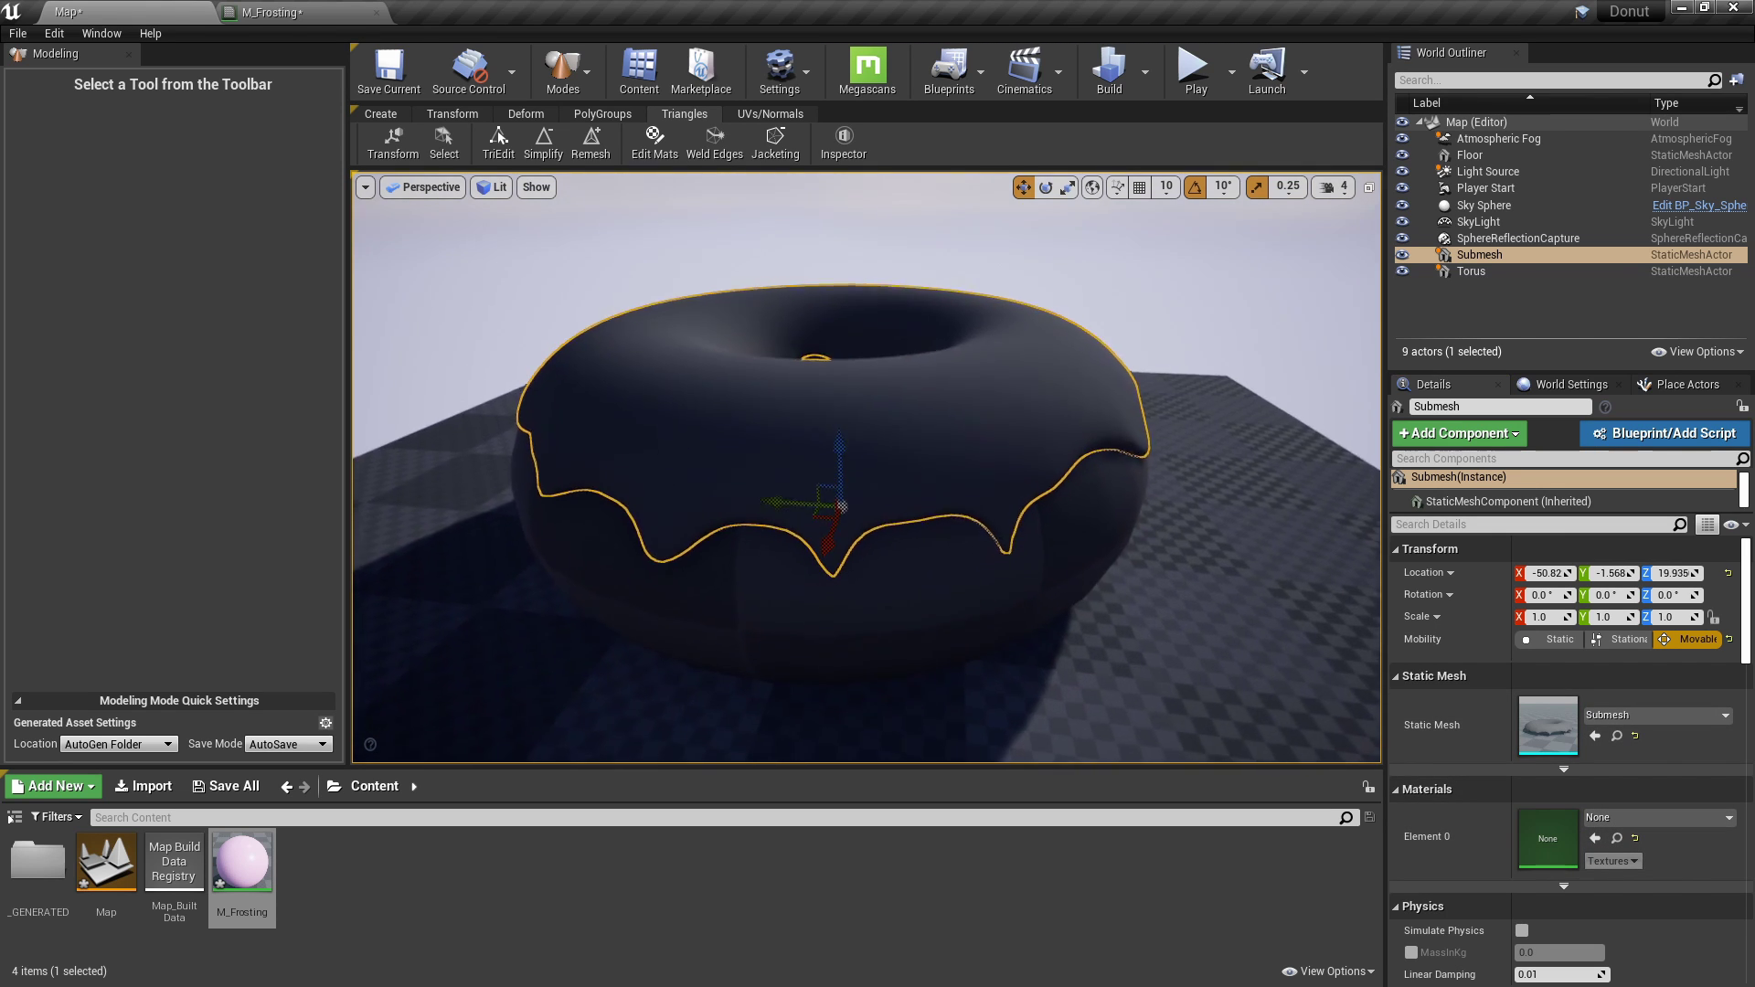
right_drag(901, 494, 929, 566)
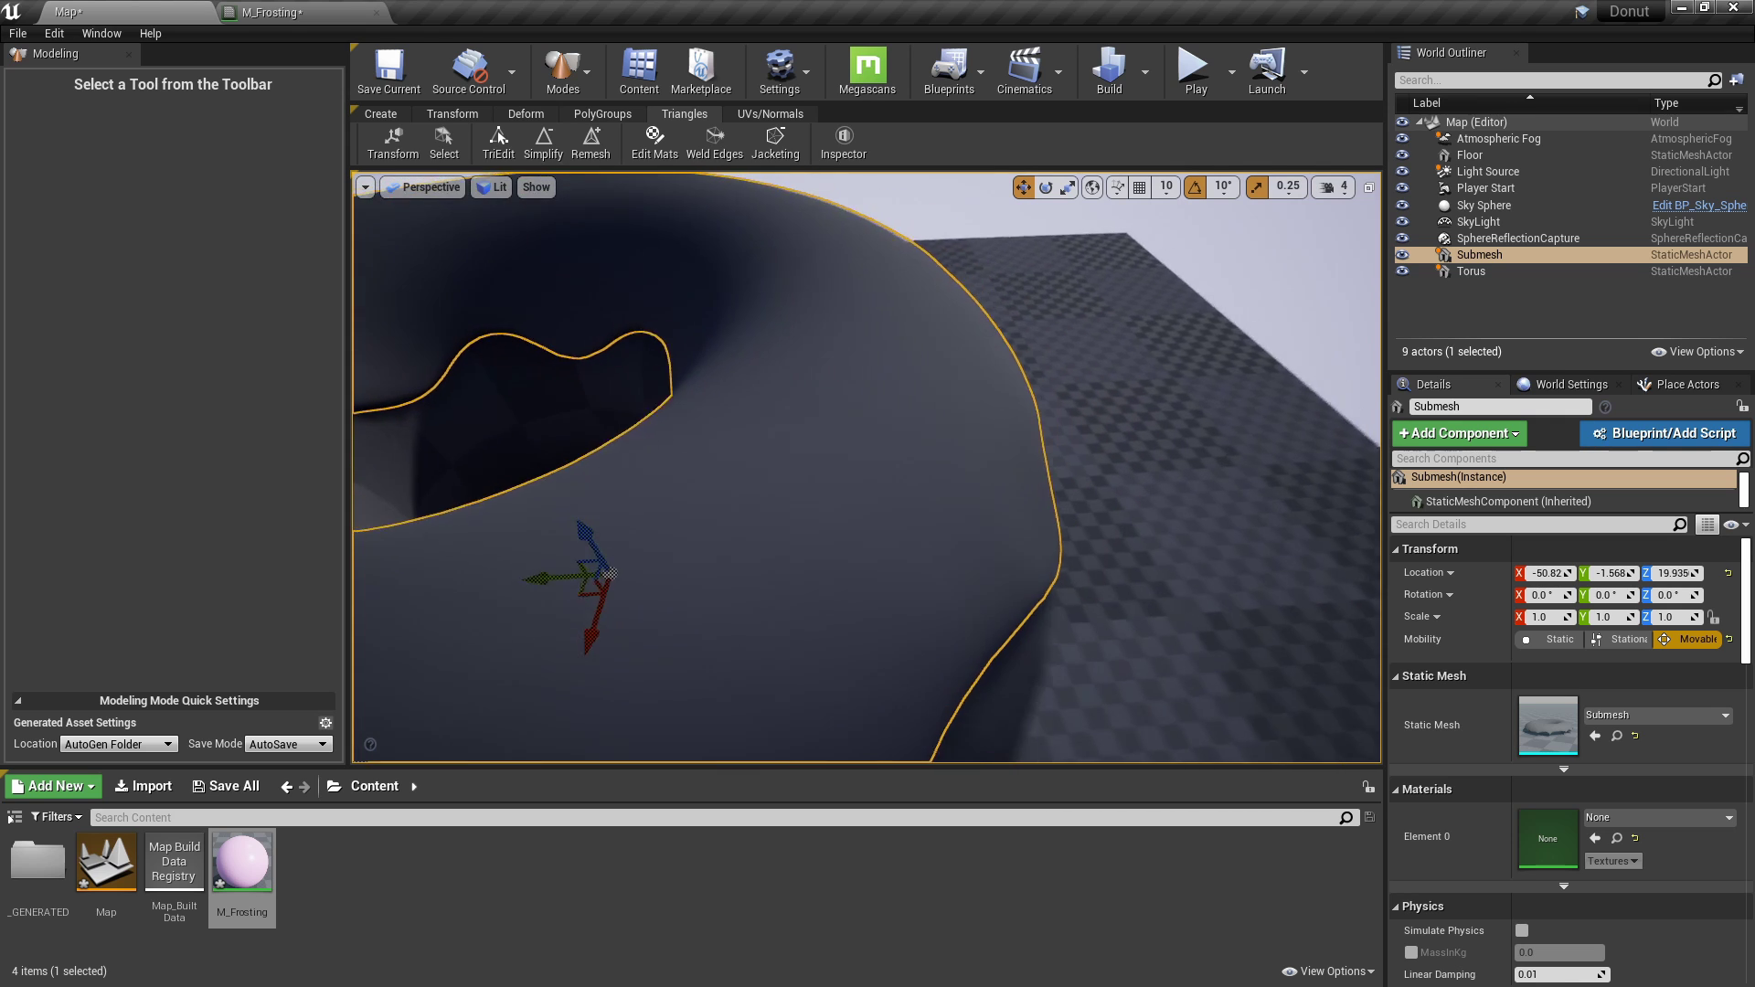
key(f)
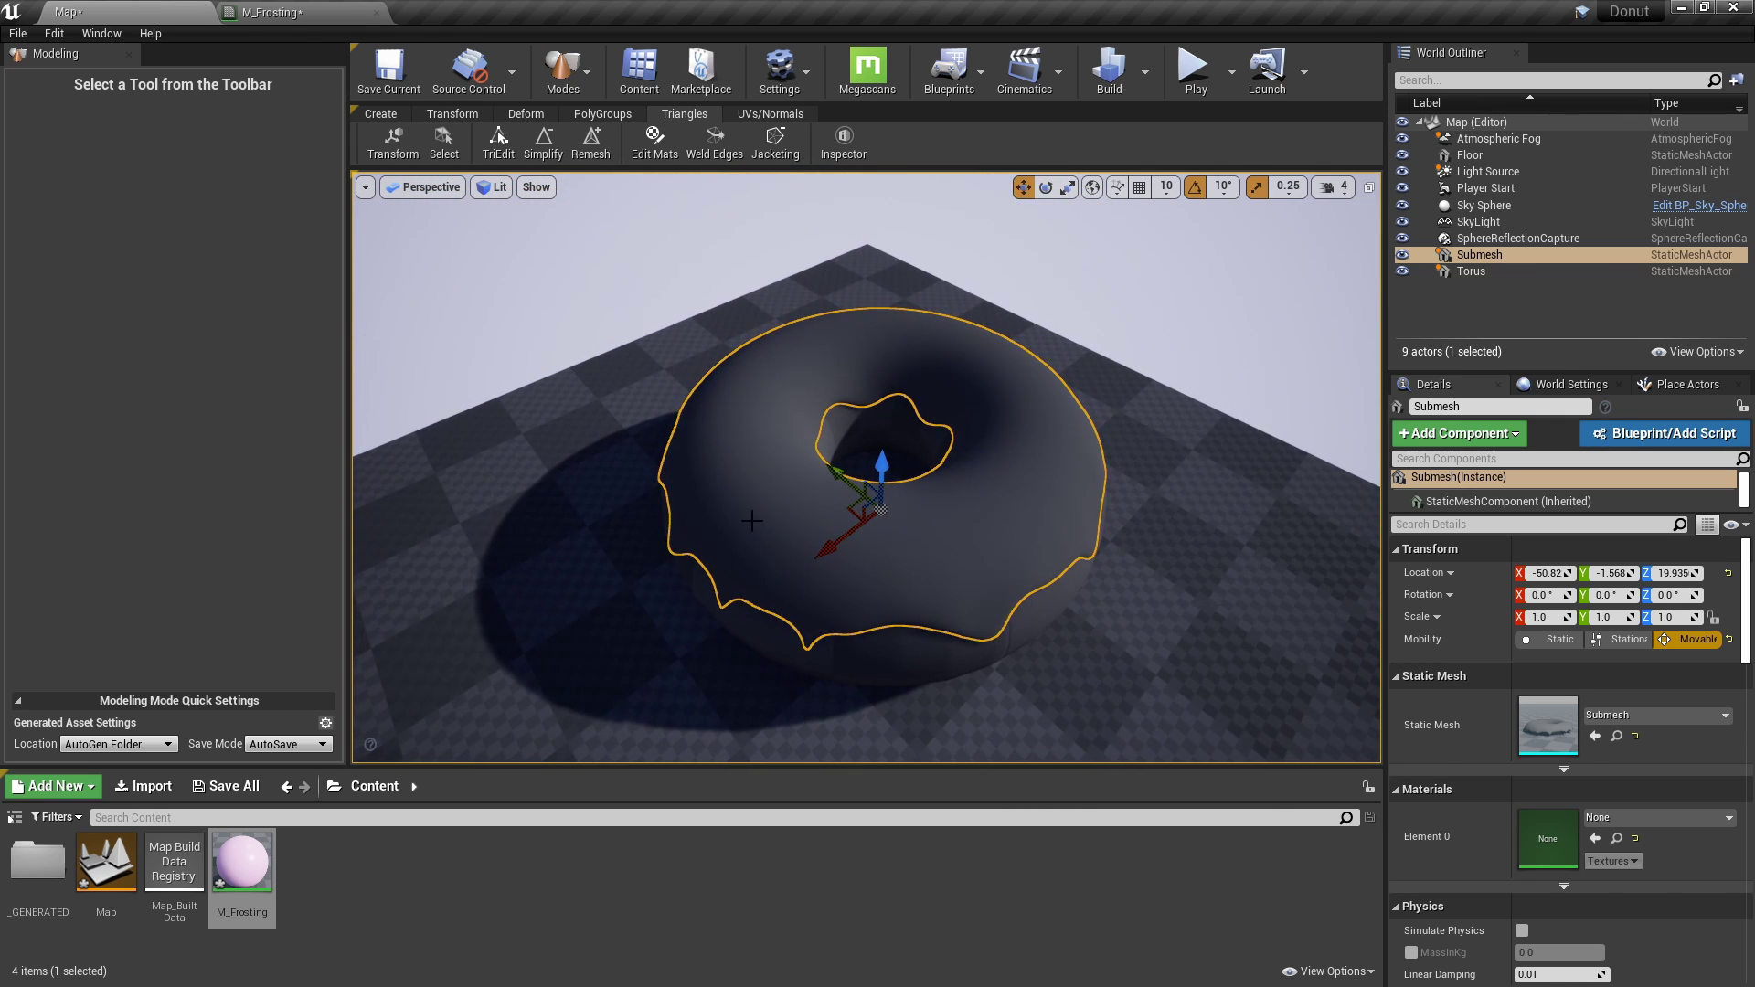
right_drag(792, 527, 1116, 534)
key(f)
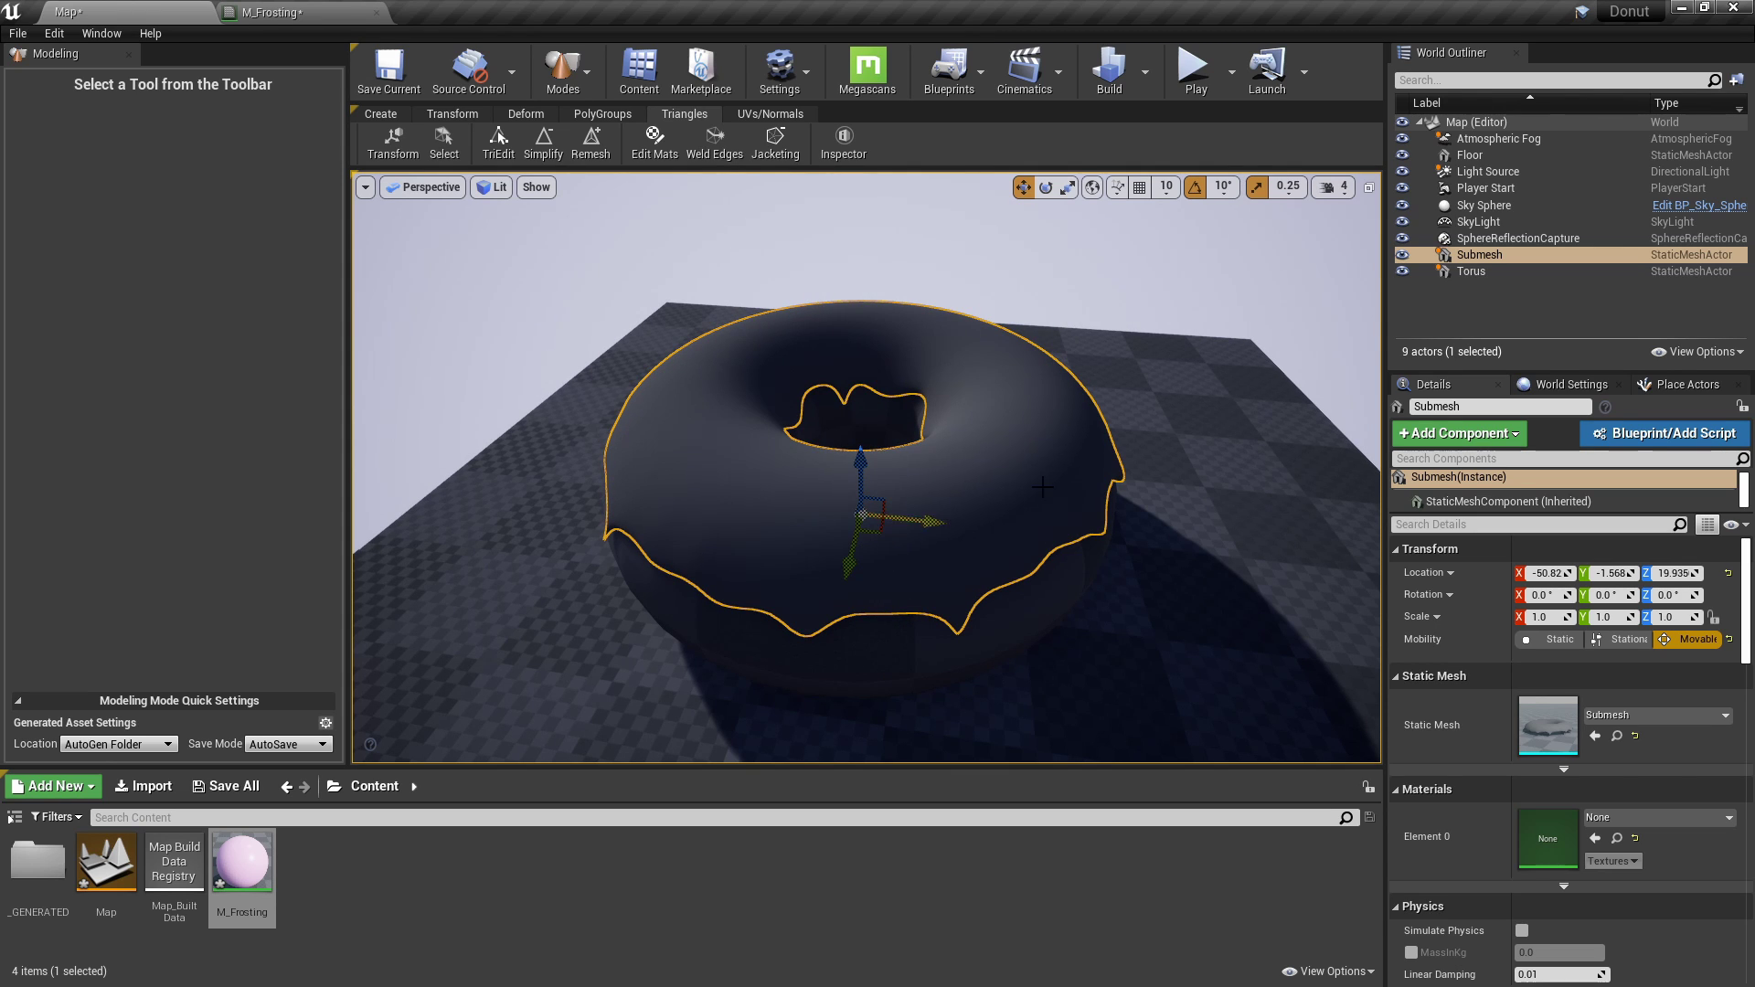
Automatically unwrap the icing mesh's UVs with AutoUnwrap at the default settings and accept the result.
right_drag(1289, 590, 1221, 585)
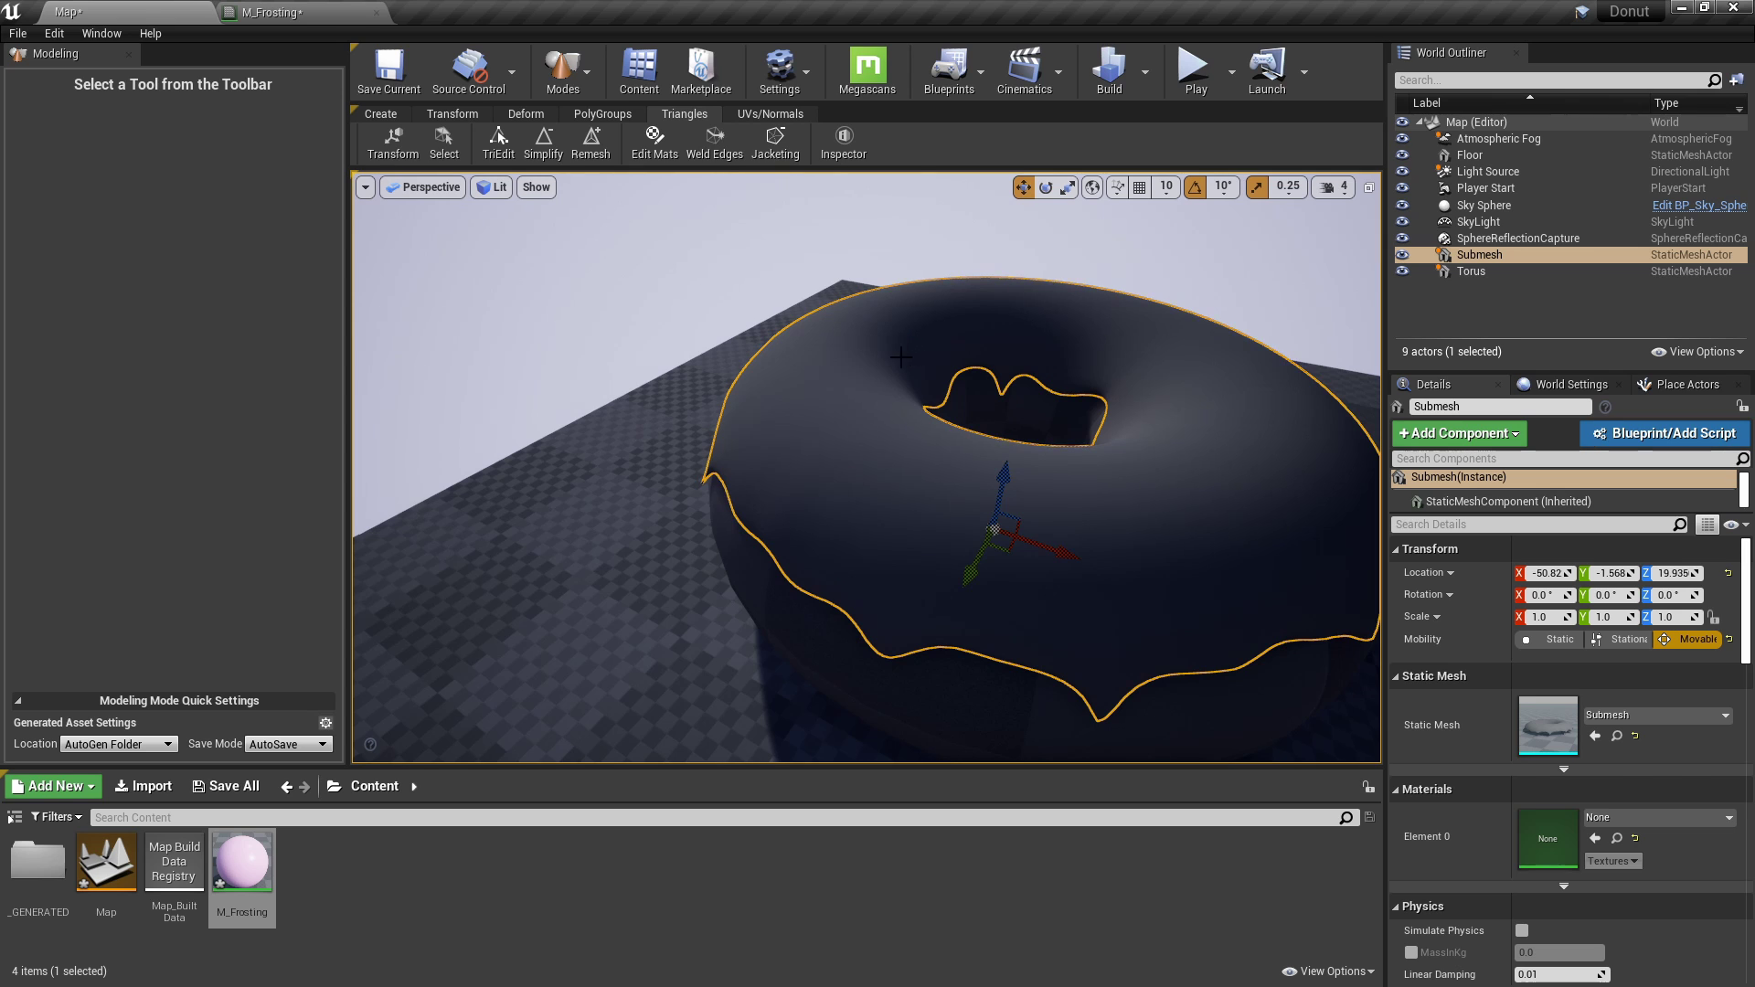
right_drag(901, 358, 966, 522)
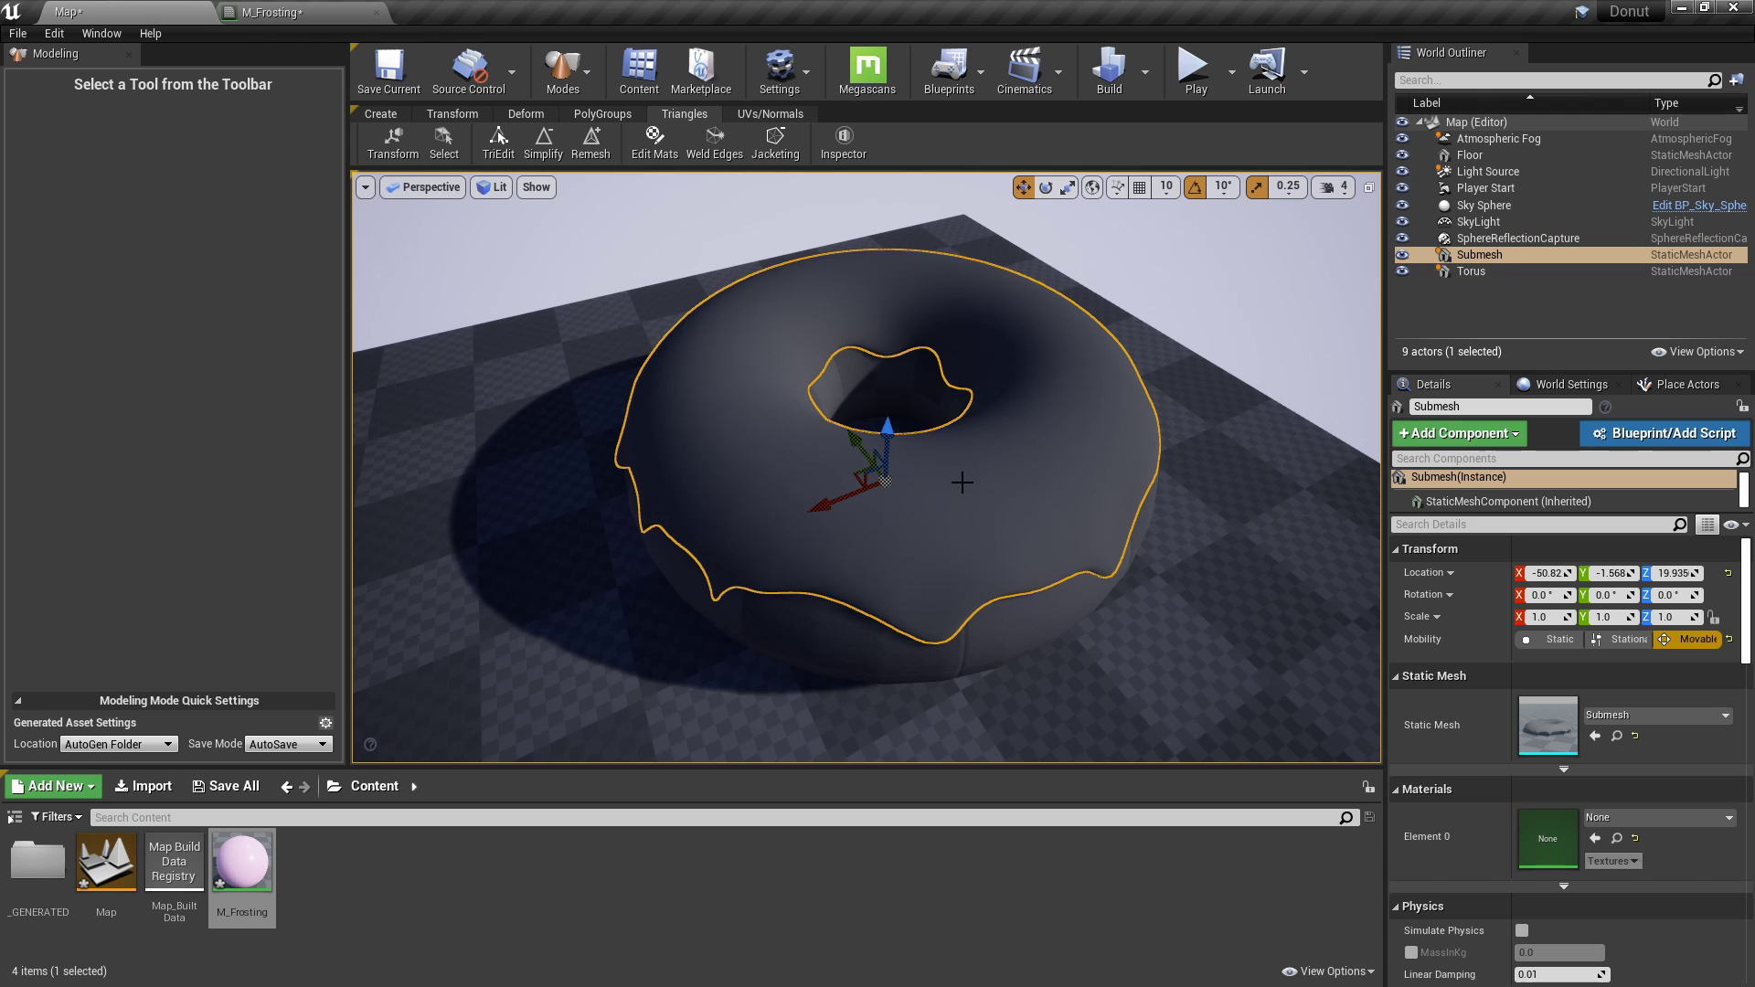
scroll(962, 482, up, 3)
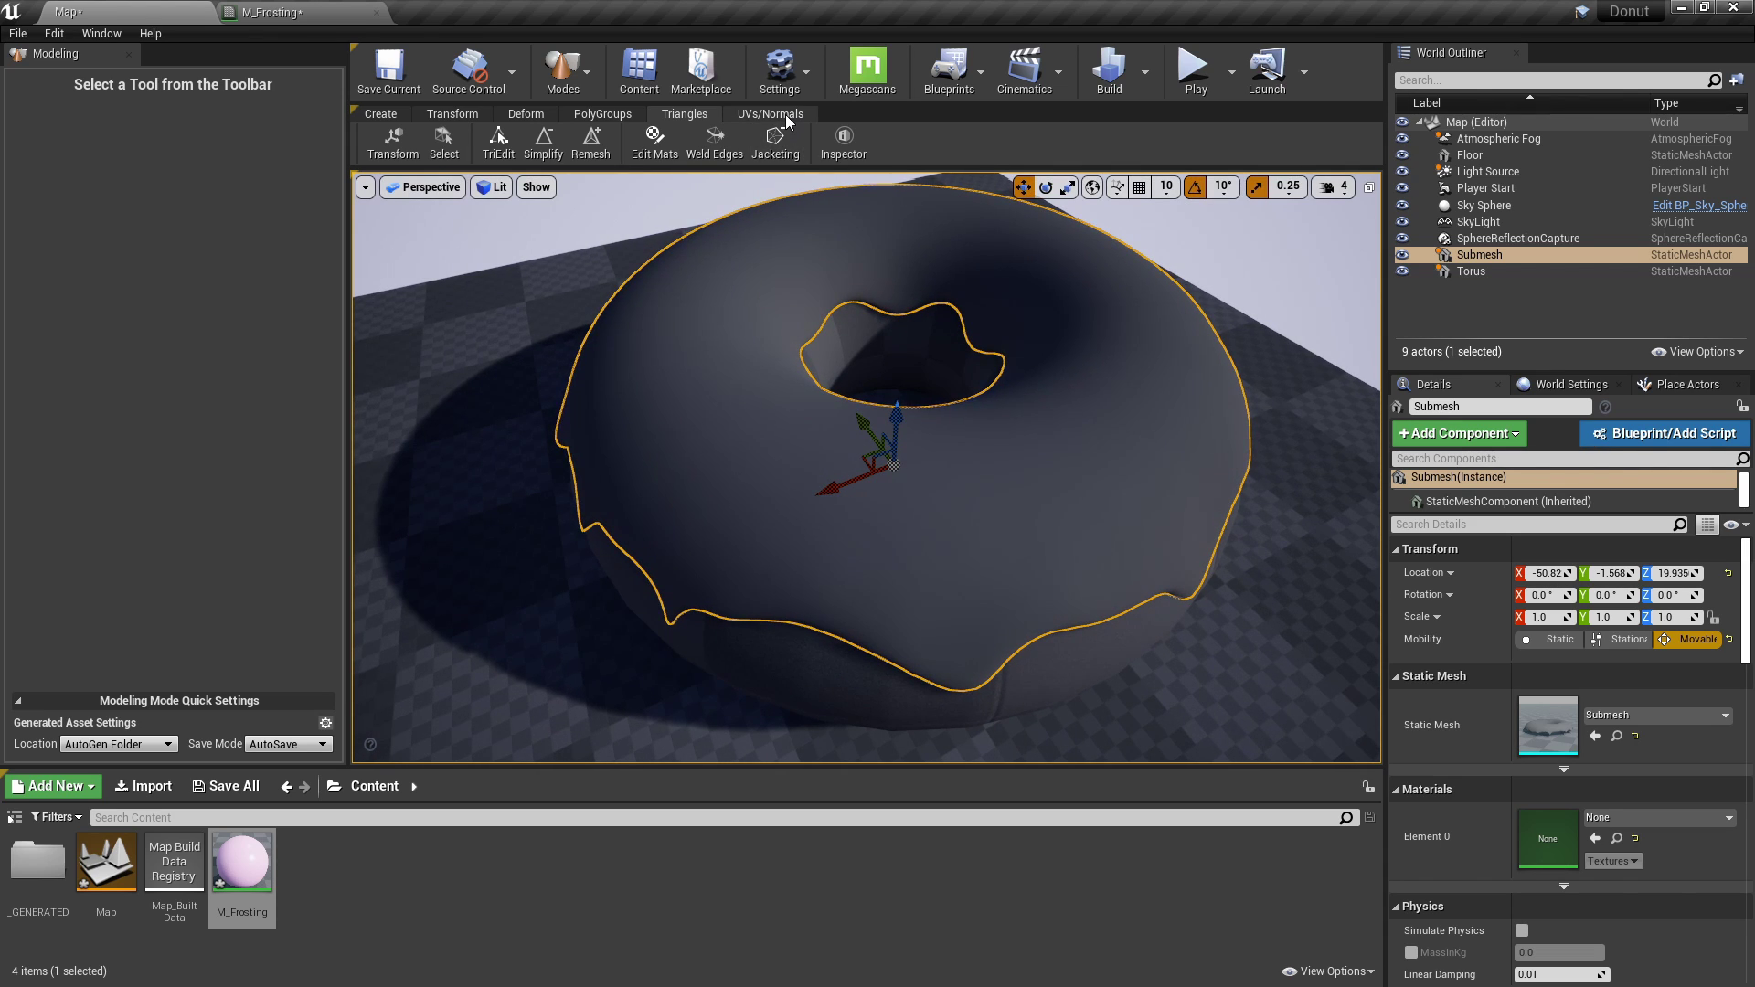
click(786, 114)
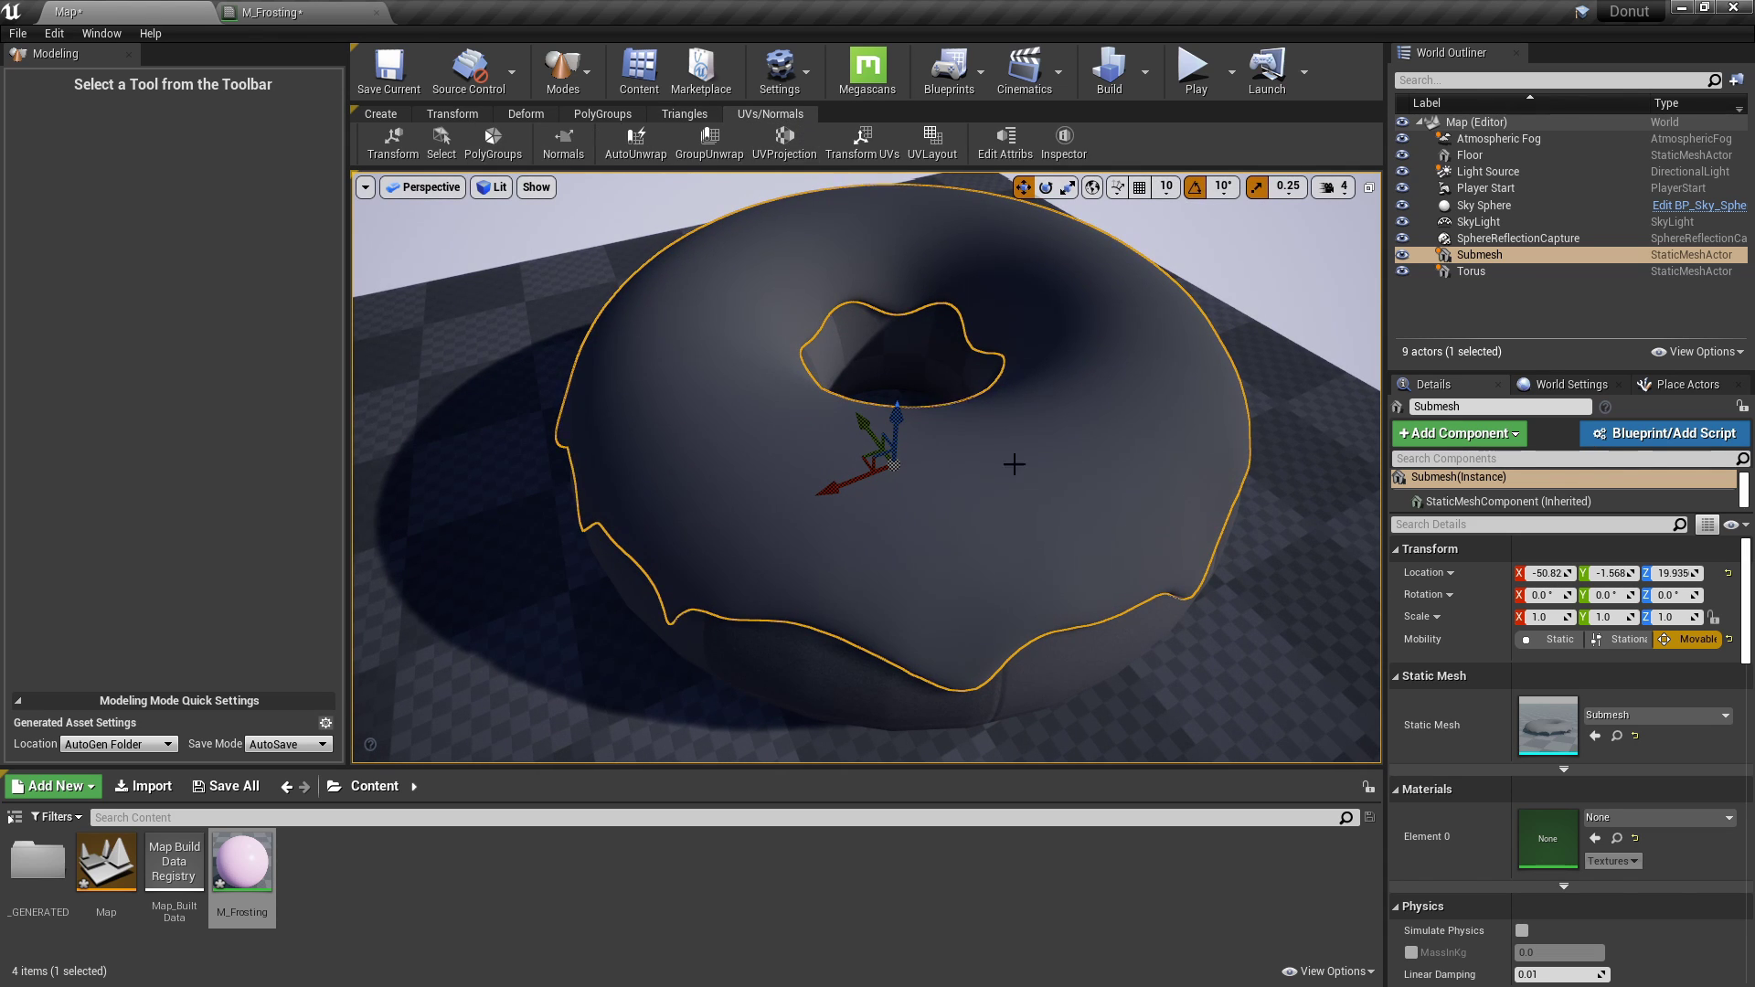
click(652, 155)
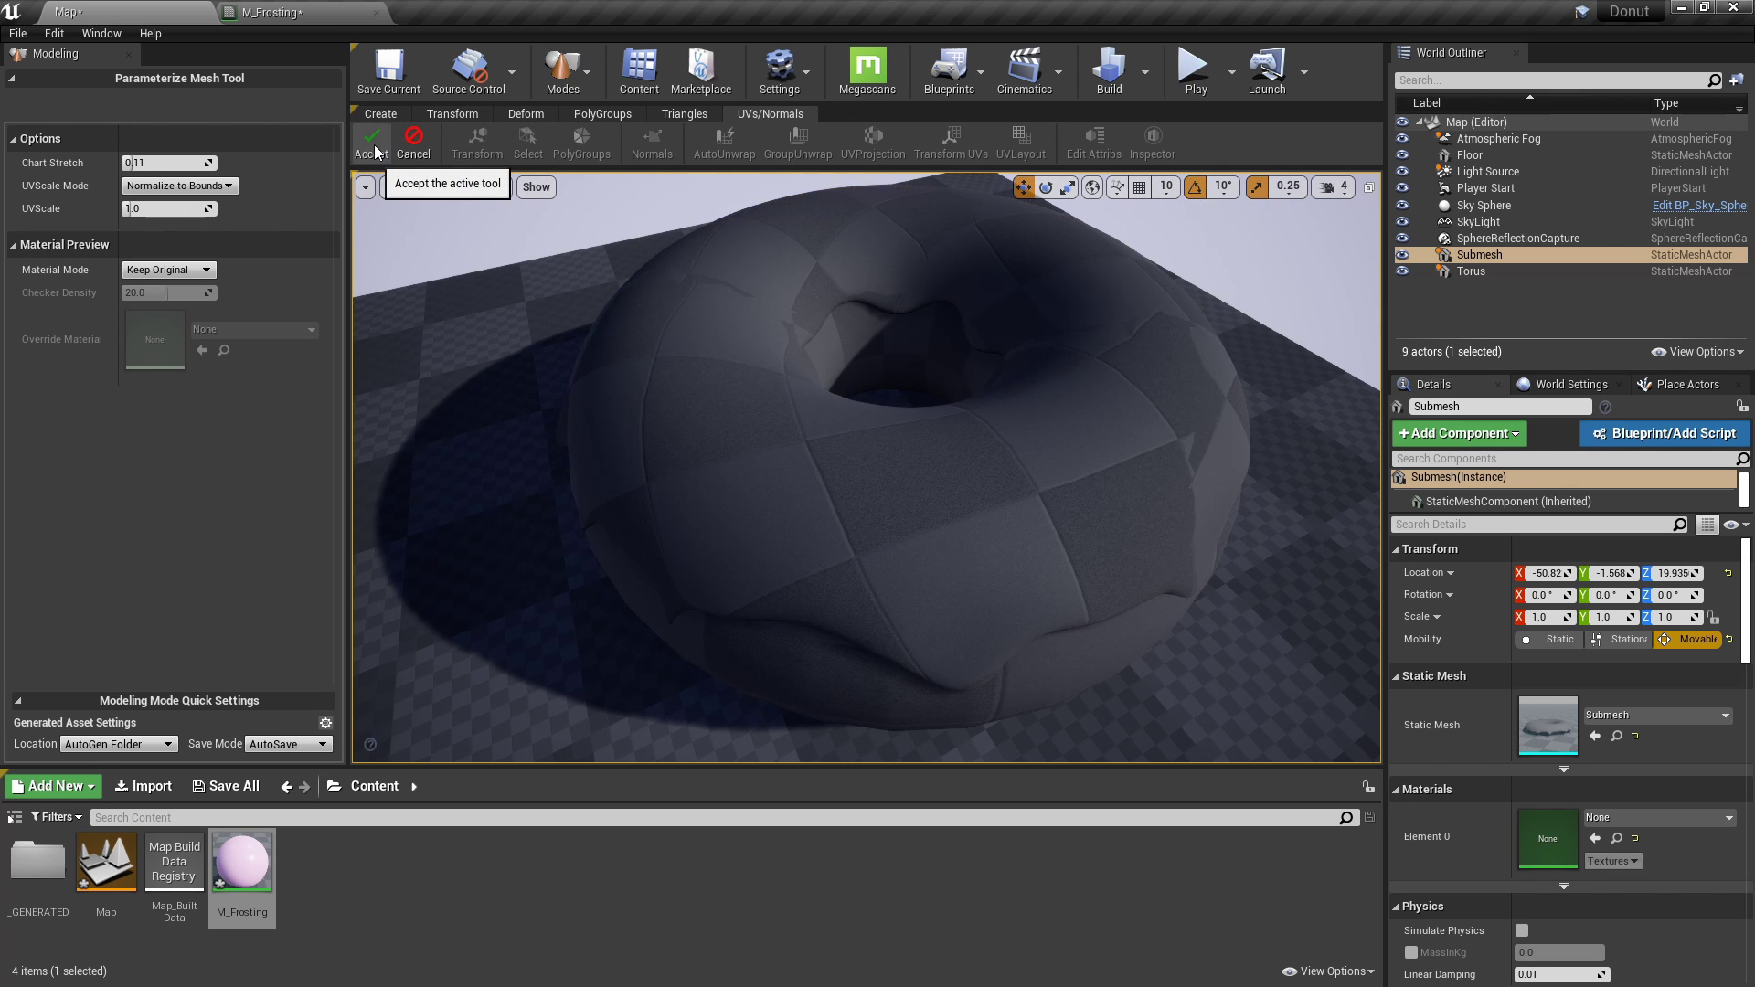
click(372, 145)
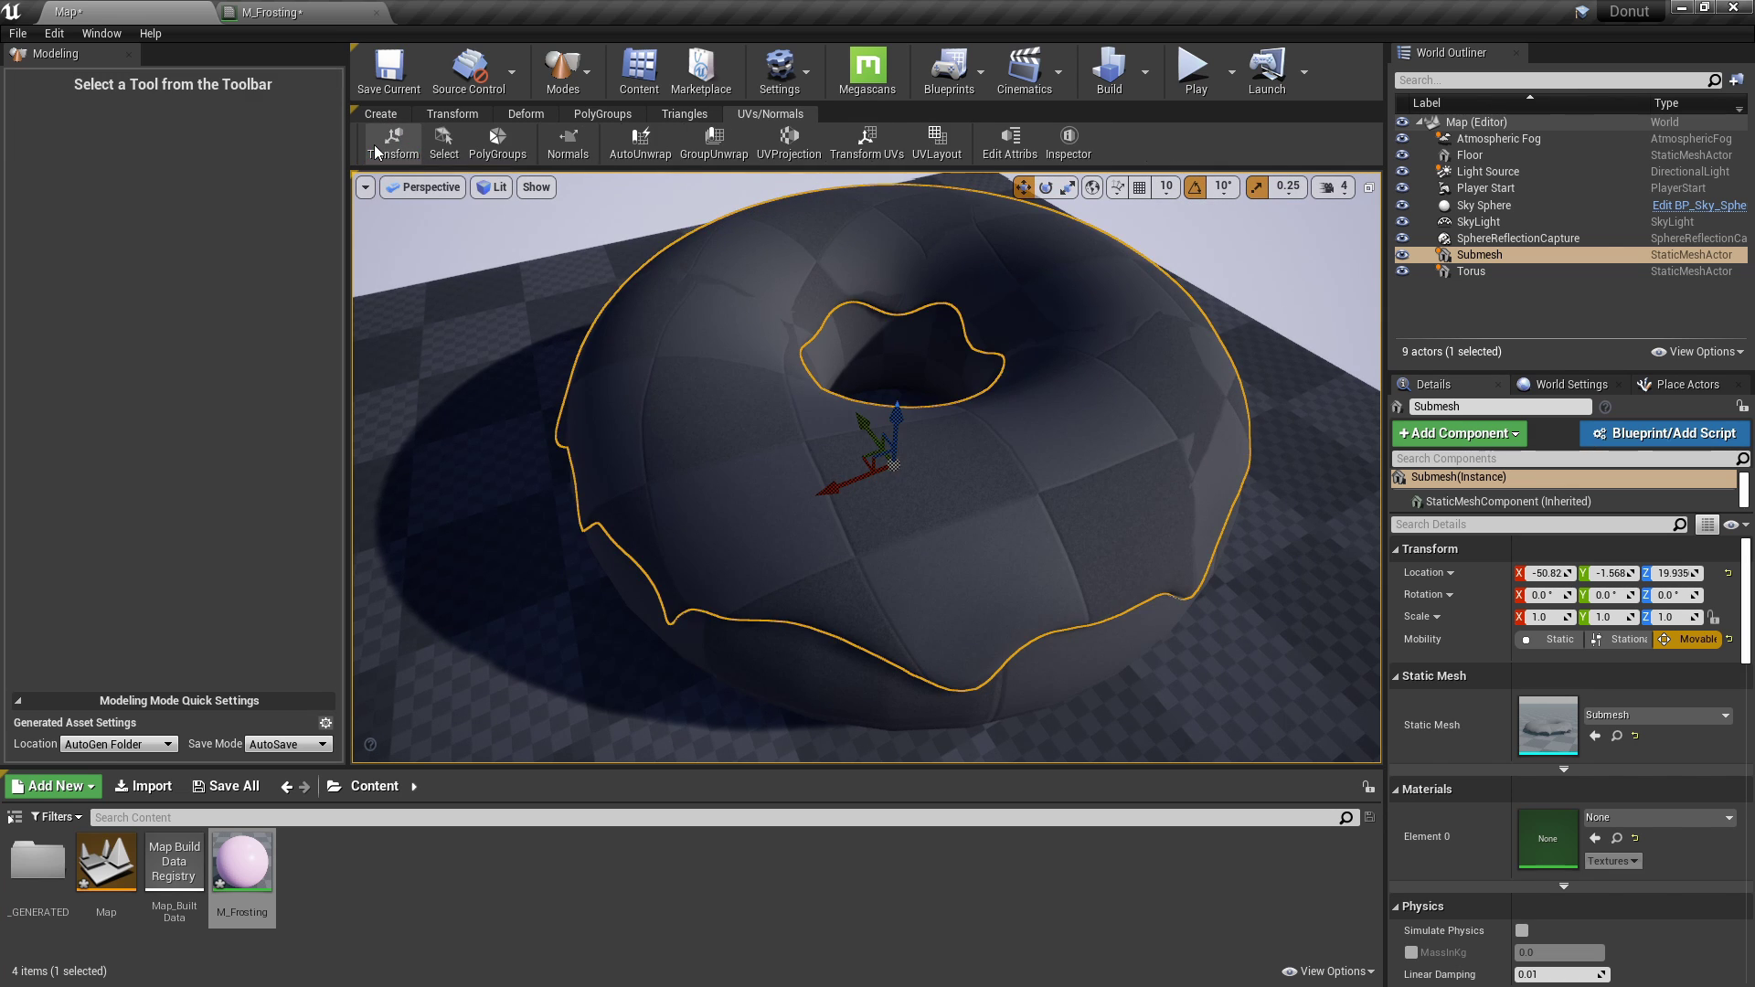
Assign the M_Frosting material to the icing mesh again.
right_drag(800, 423, 987, 620)
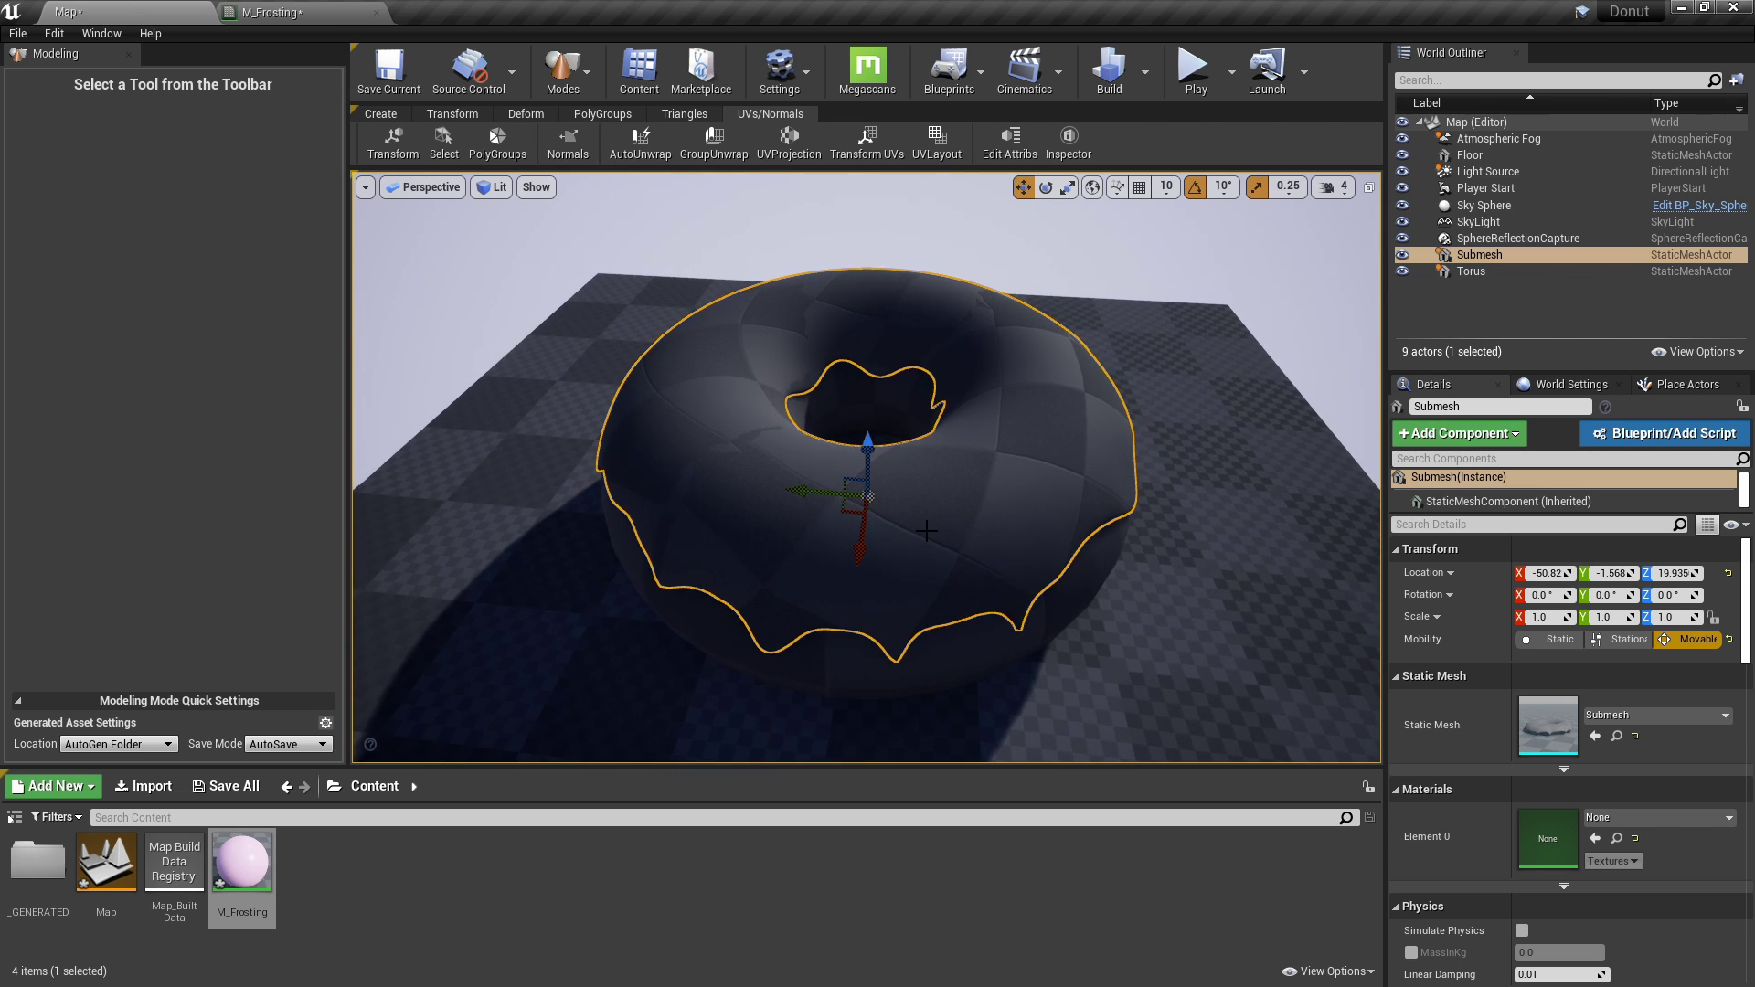
right_drag(1004, 492, 855, 558)
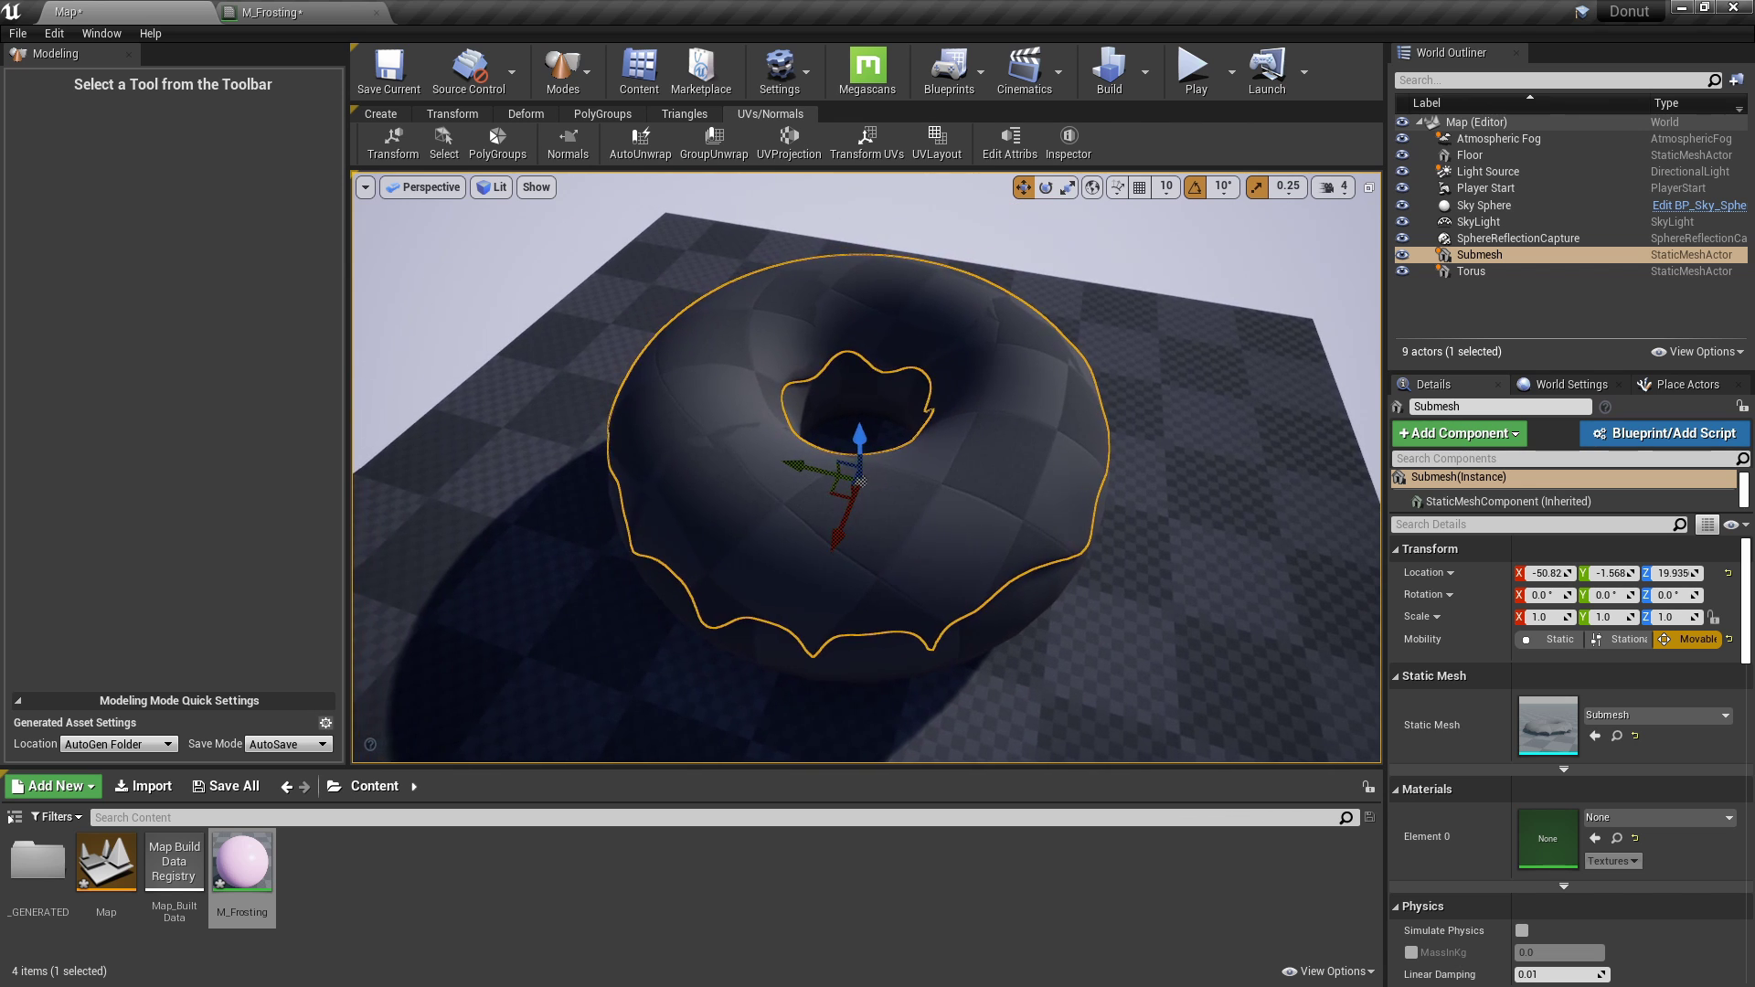
drag(243, 863, 959, 620)
right_drag(958, 620, 958, 613)
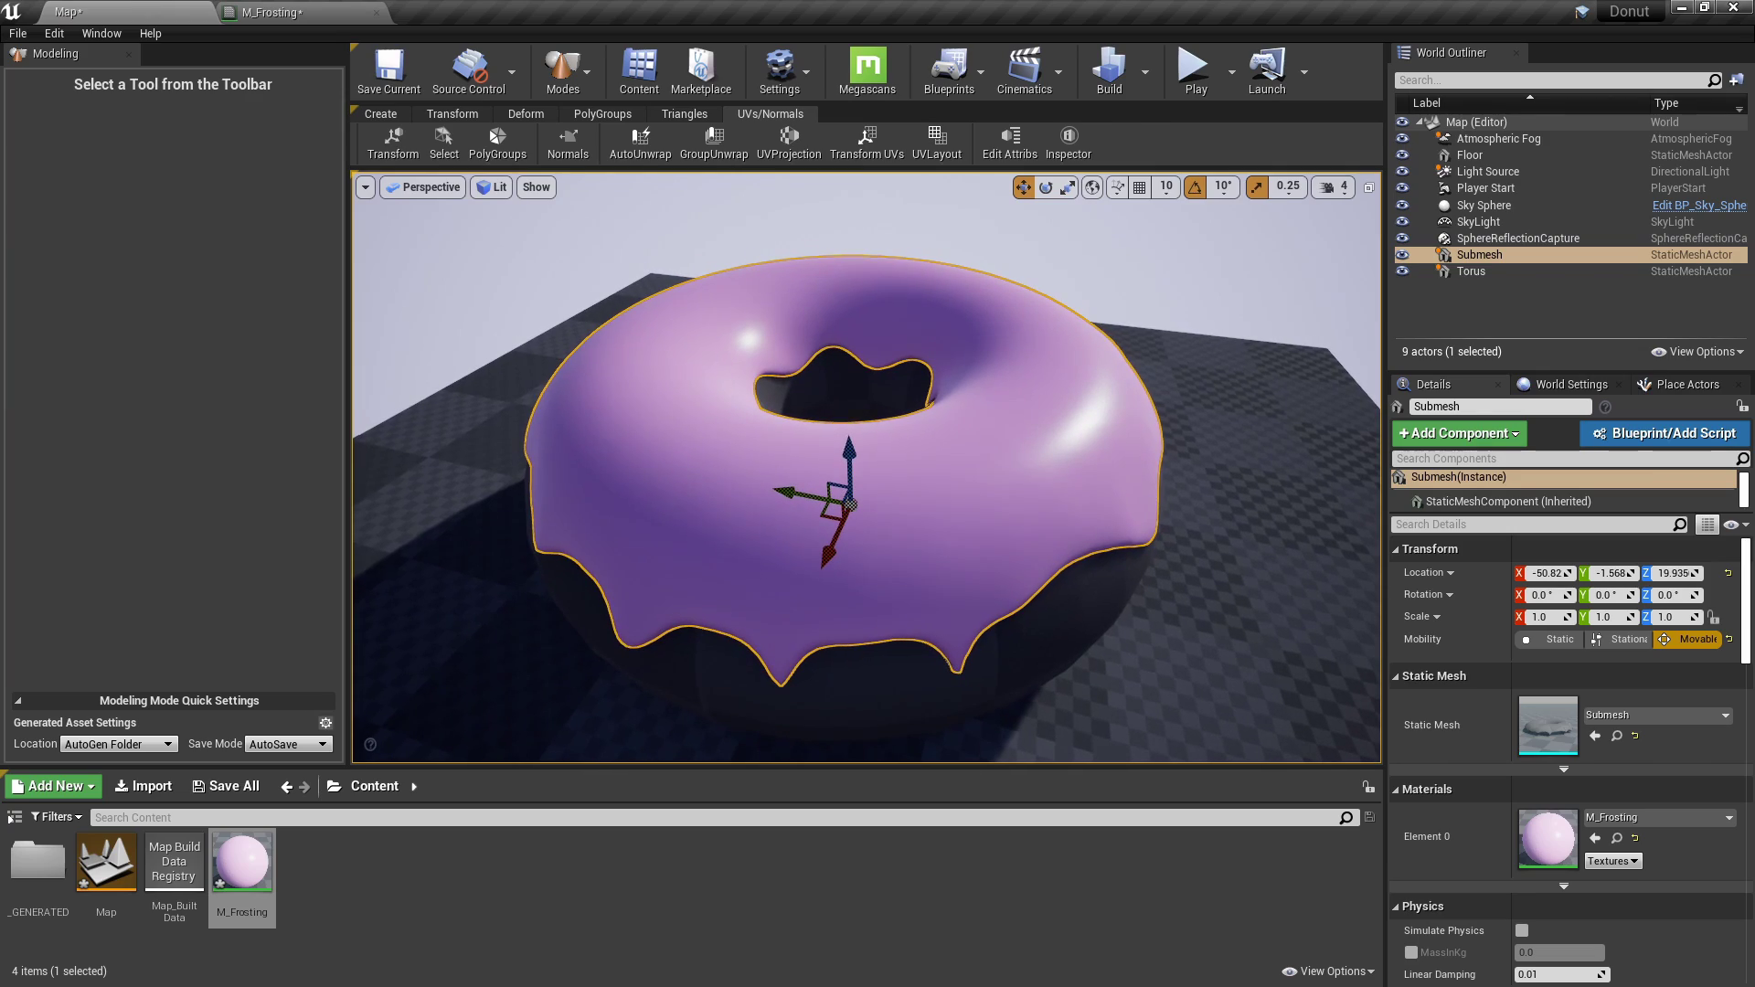
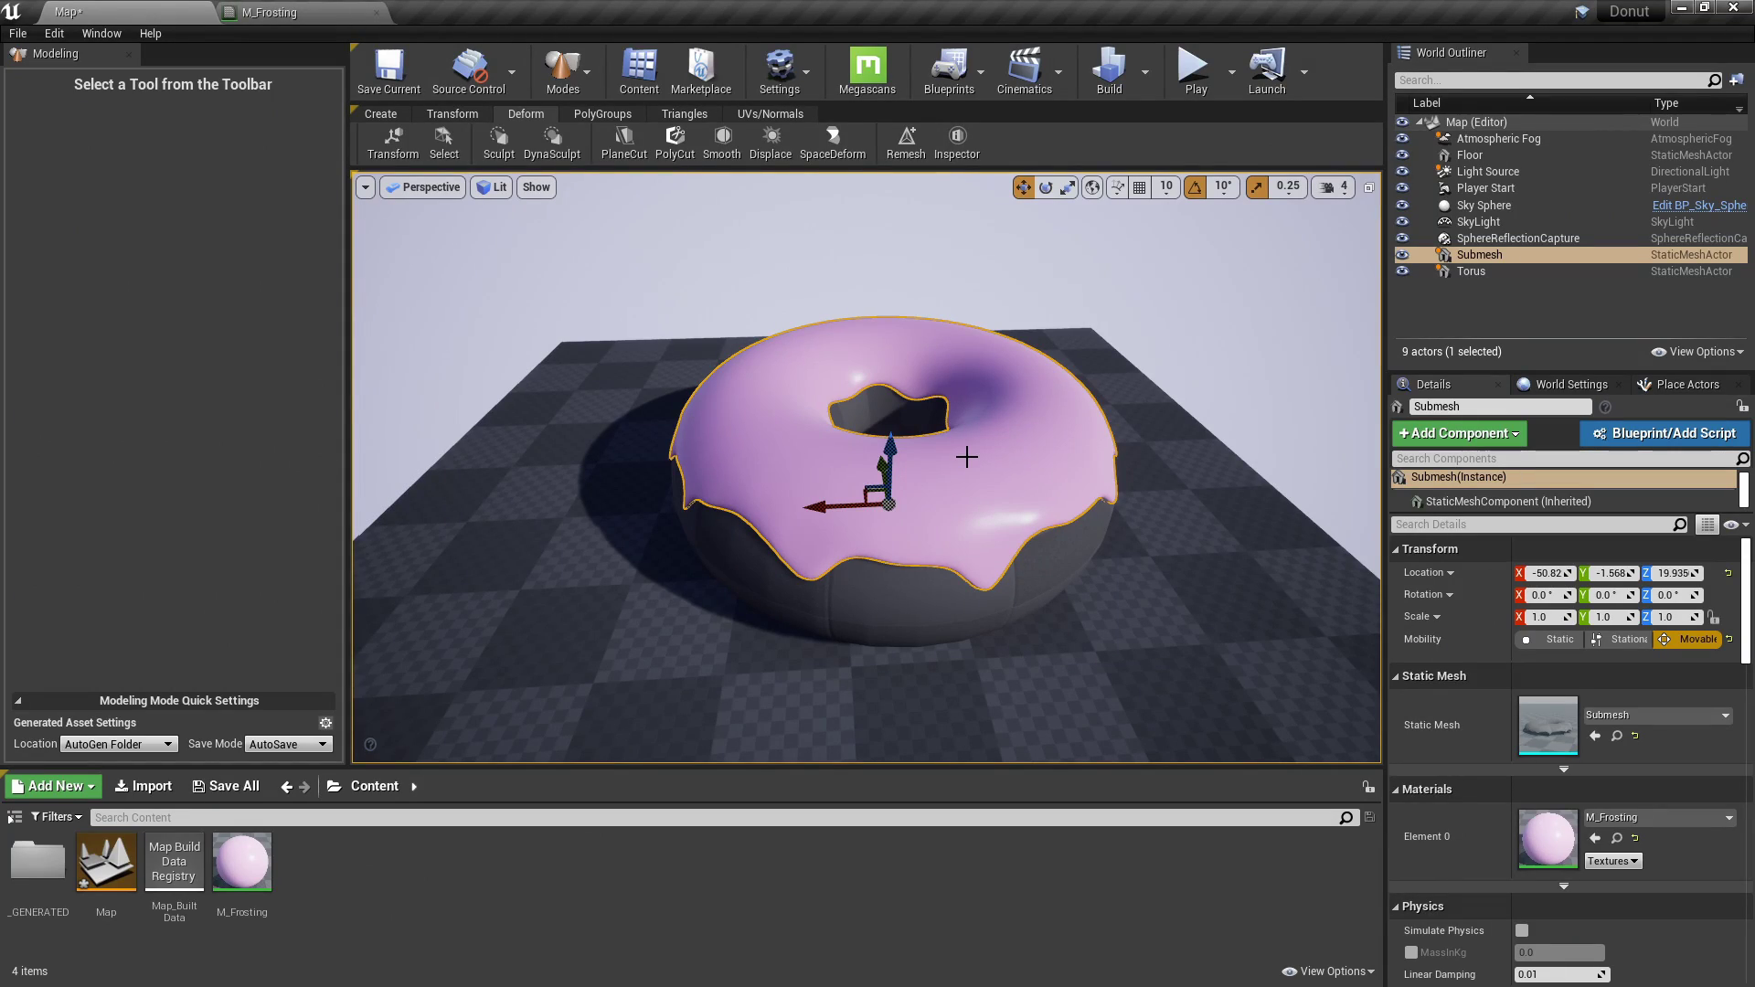
Start the Sculpt tool on the torus dough body and choose the Sculpt (Normal) brush type.
click(865, 599)
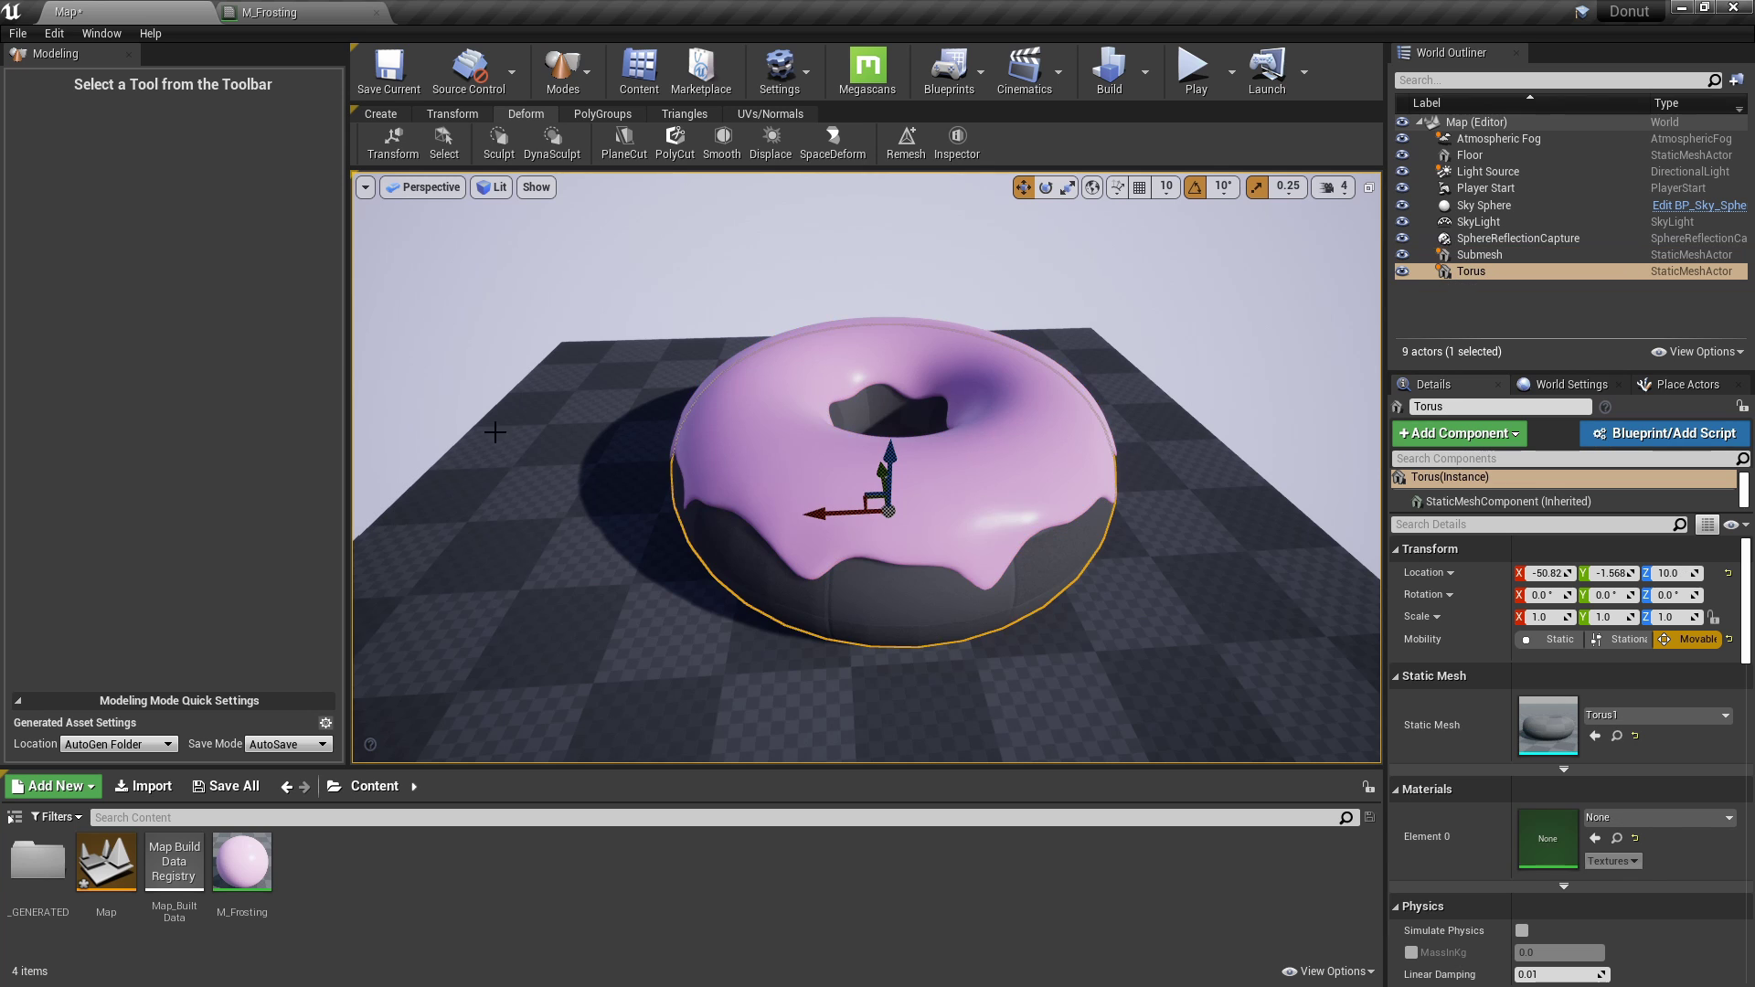
click(499, 145)
mouse_move(777, 575)
right_down()
mouse_move(755, 457)
mouse_move(942, 462)
mouse_move(960, 425)
right_up()
key(q)
key(a)
key(s)
key(w)
right_drag(798, 391, 713, 371)
key(s)
right_drag(885, 421, 822, 359)
key(w)
key(s)
key(a)
click(201, 320)
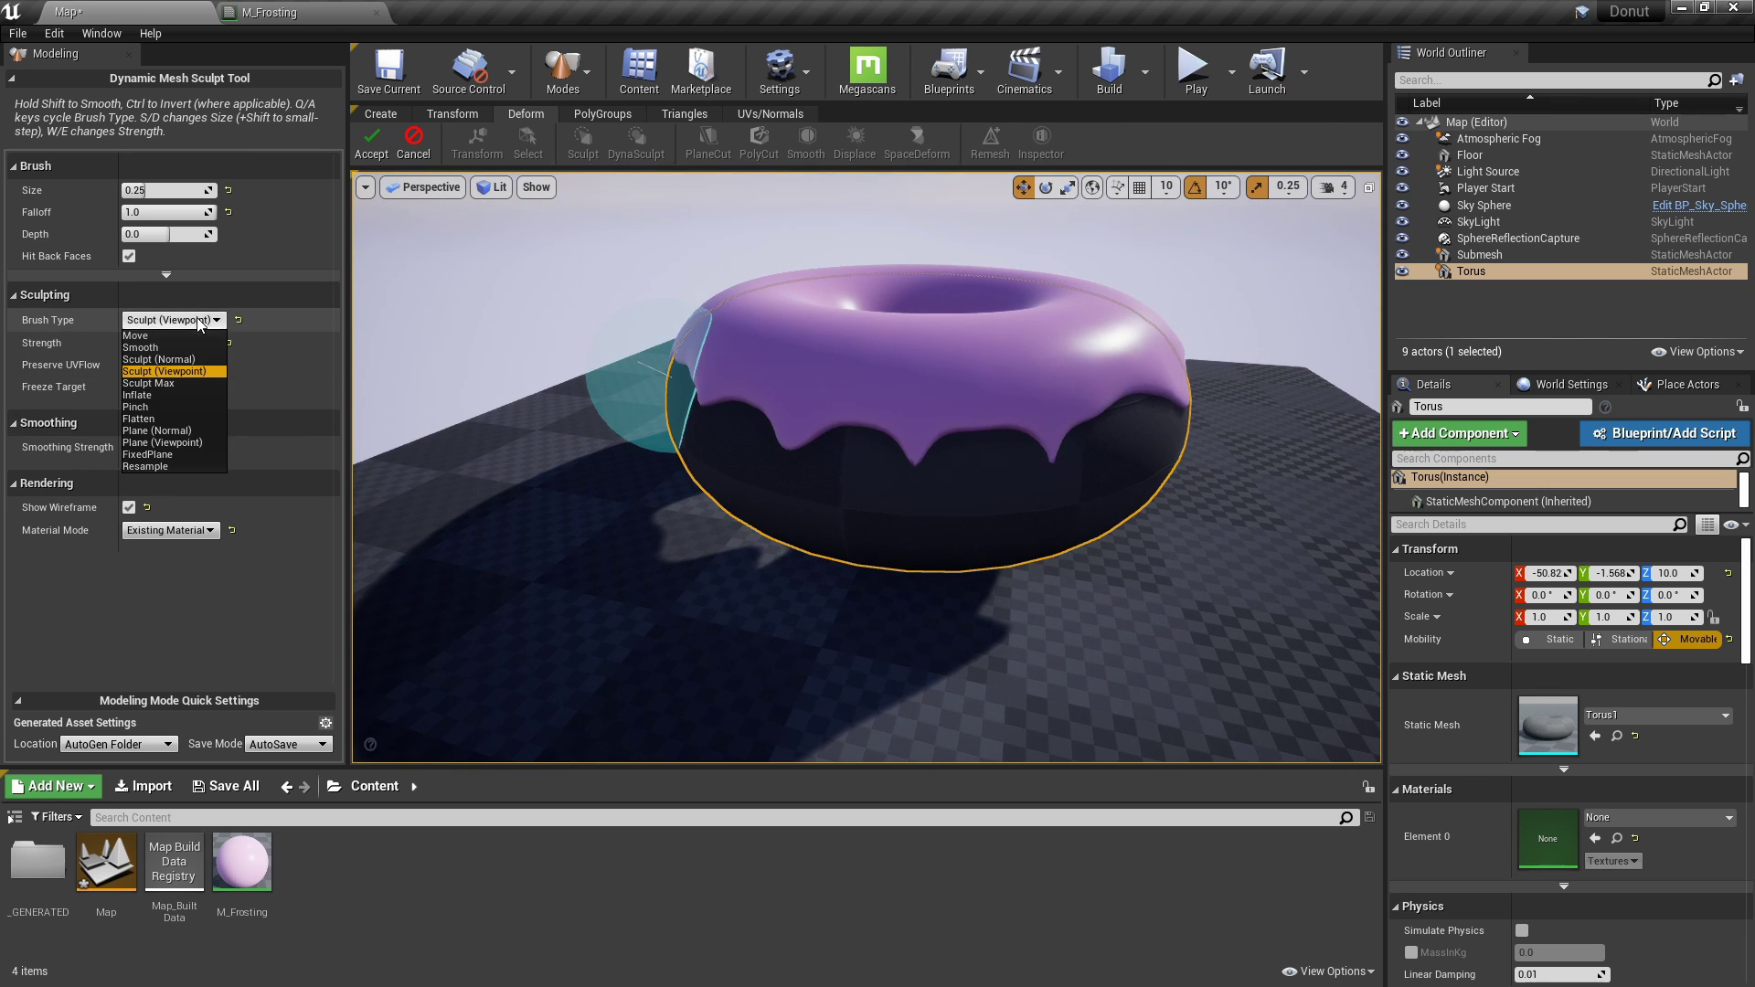
click(170, 359)
right_drag(646, 392, 735, 419)
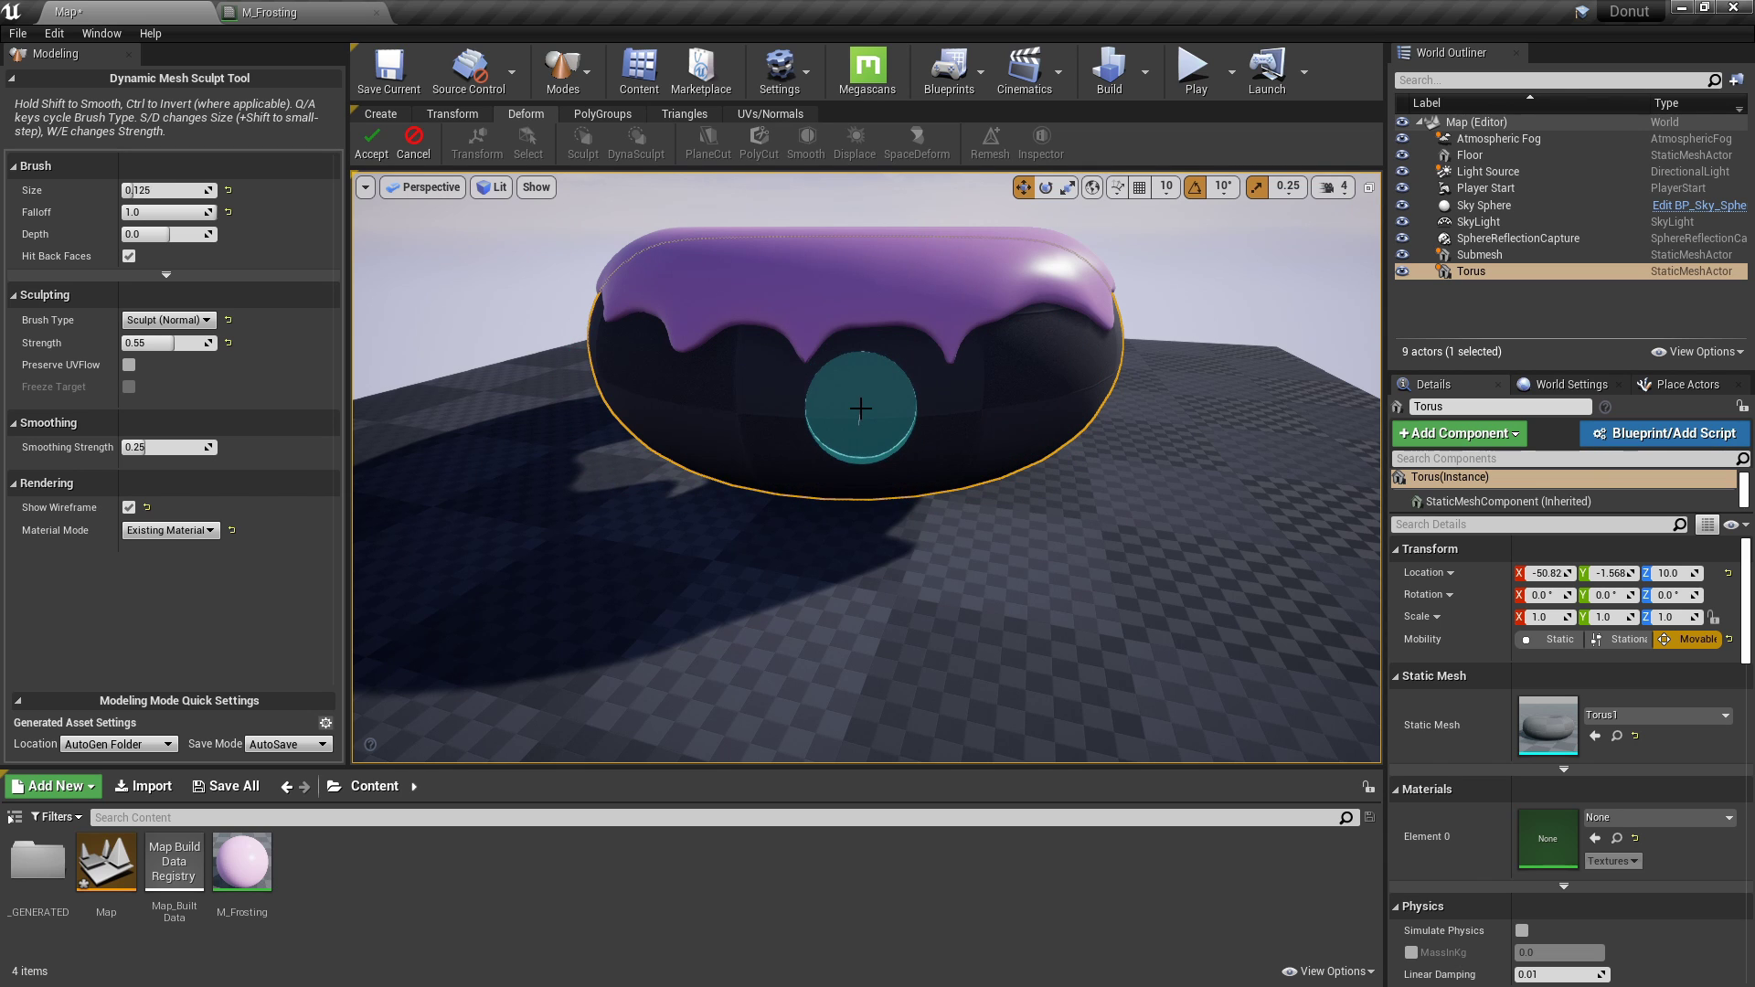
Examine the dough body's sides from all around under the sculpt brush and accept the Sculpt tool.
mouse_move(860, 409)
right_down()
mouse_move(843, 393)
mouse_move(726, 395)
mouse_move(799, 368)
mouse_move(826, 379)
right_up()
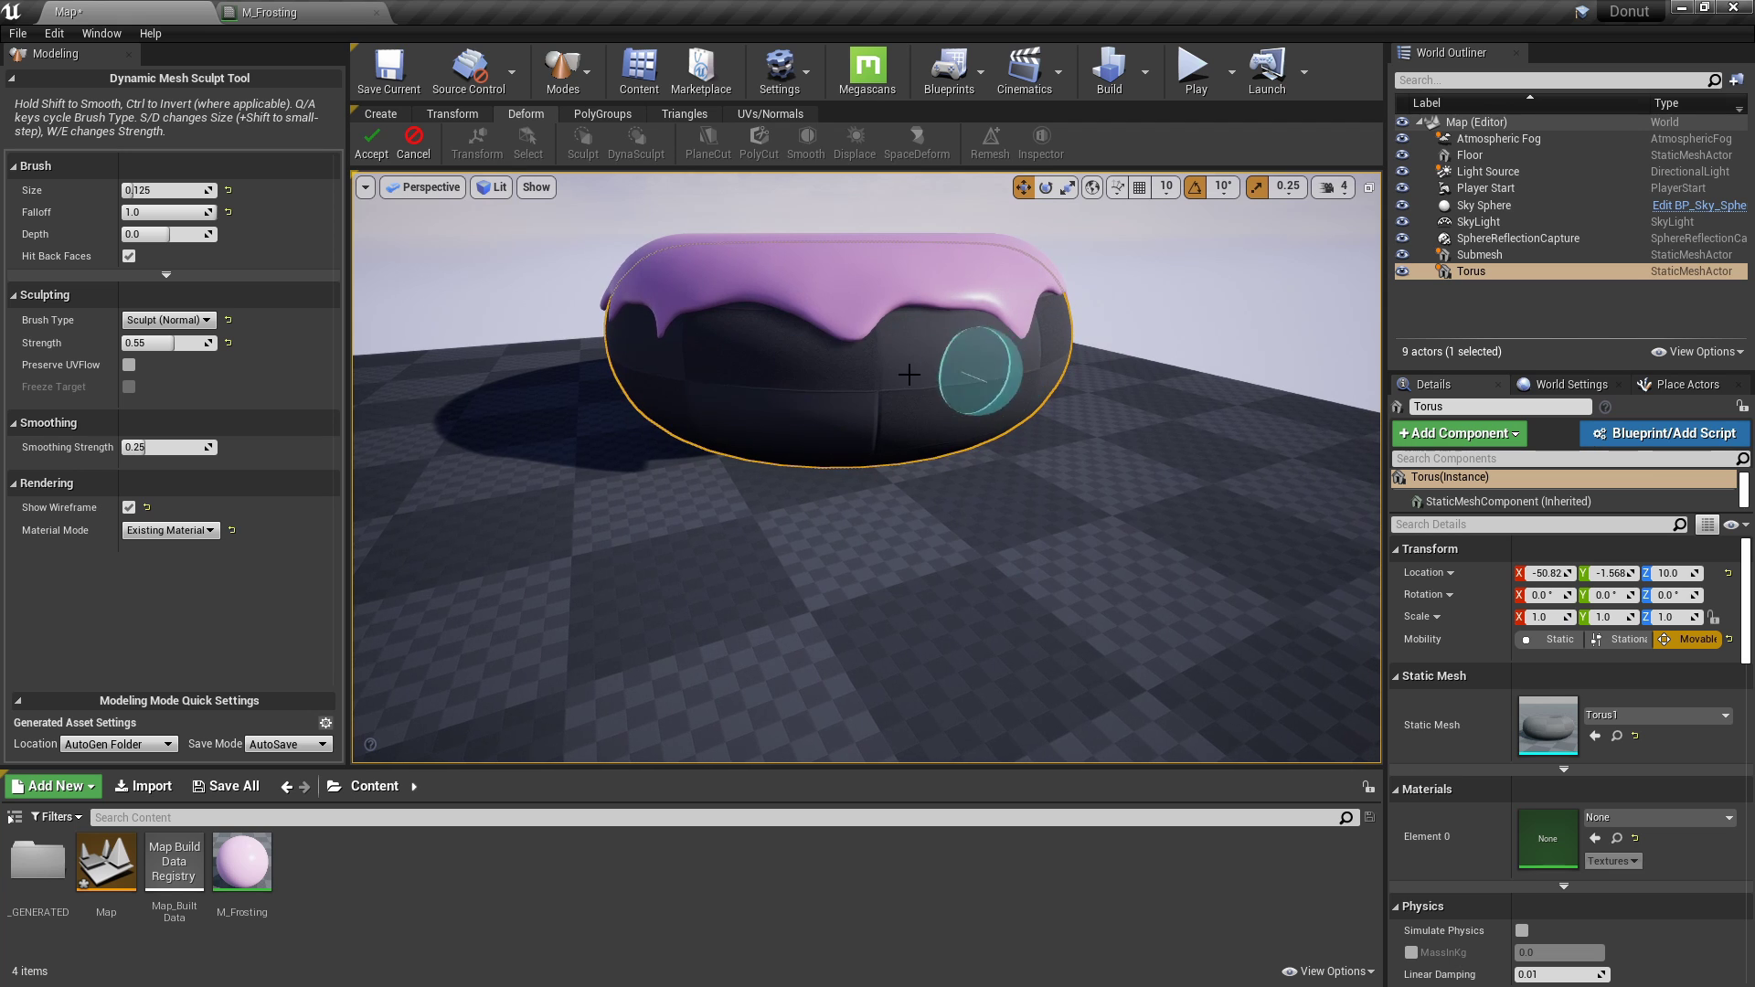
mouse_move(1011, 375)
right_down()
mouse_move(893, 364)
mouse_move(901, 330)
mouse_move(952, 337)
right_up()
right_drag(1134, 361, 787, 391)
key(d)
key(d)
mouse_move(1184, 375)
right_down()
mouse_move(650, 372)
mouse_move(777, 352)
mouse_move(1086, 449)
mouse_move(1006, 488)
right_up()
key(d)
key(d)
key(d)
key(d)
key(a)
right_drag(938, 369, 951, 302)
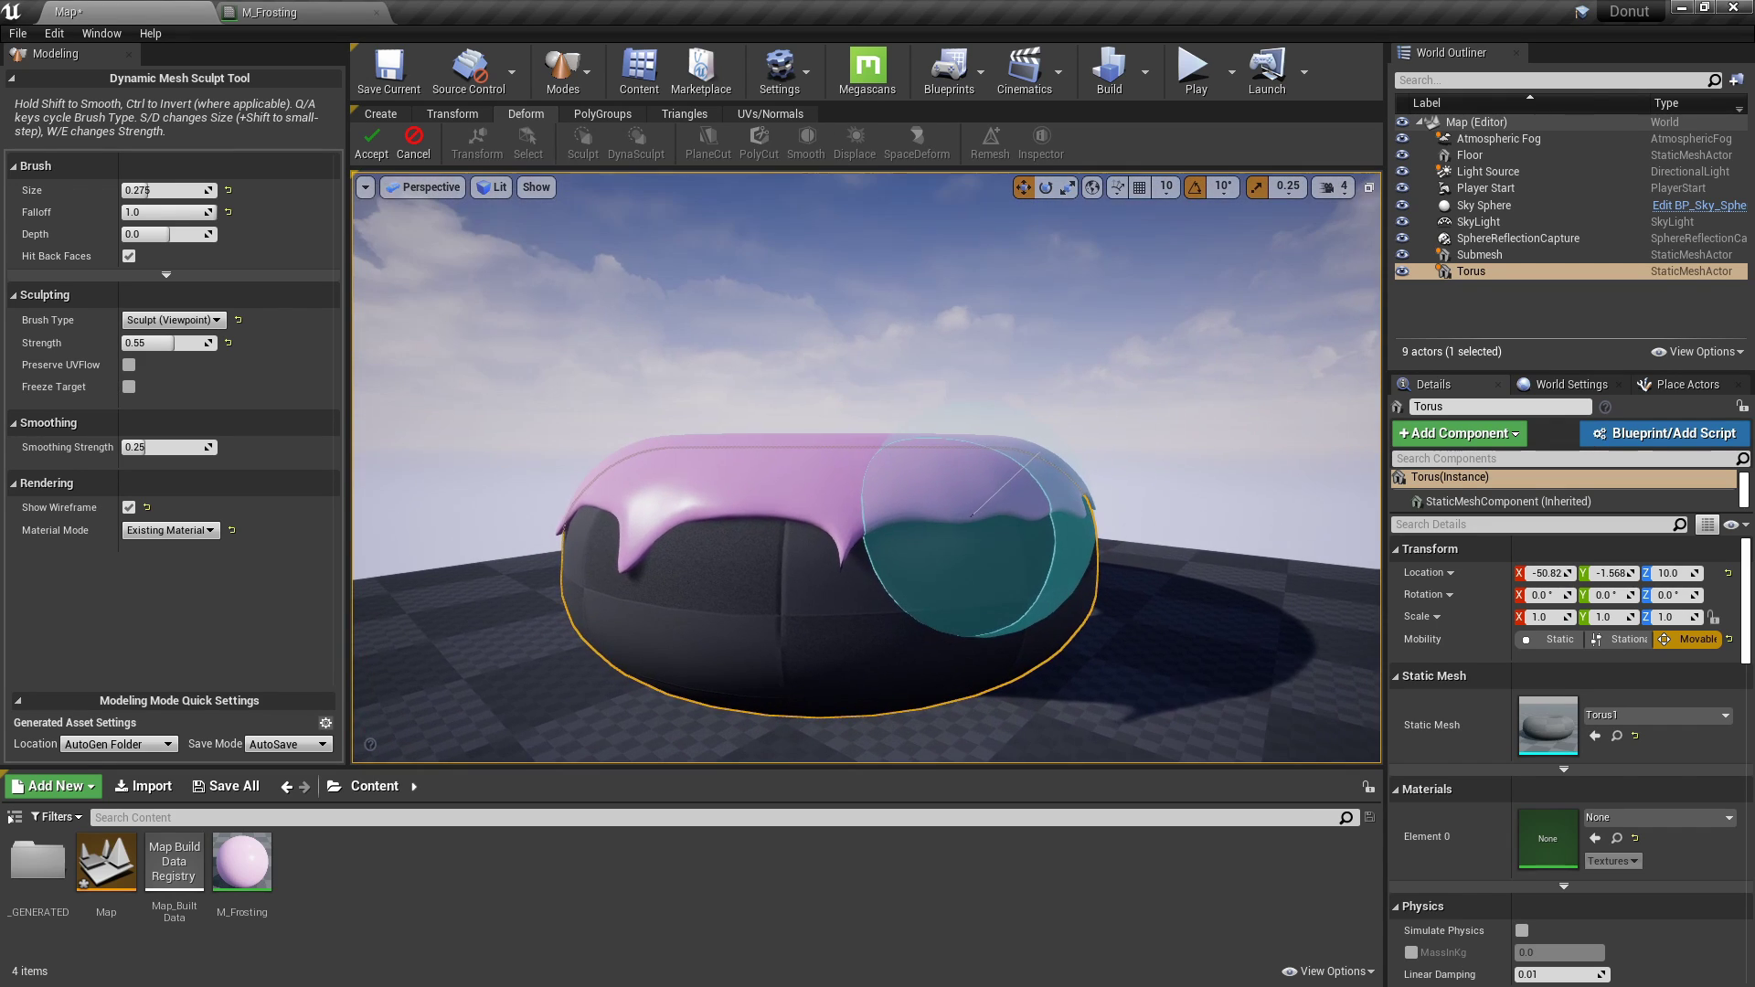
mouse_move(974, 533)
right_down()
mouse_move(979, 439)
mouse_move(1081, 442)
right_up()
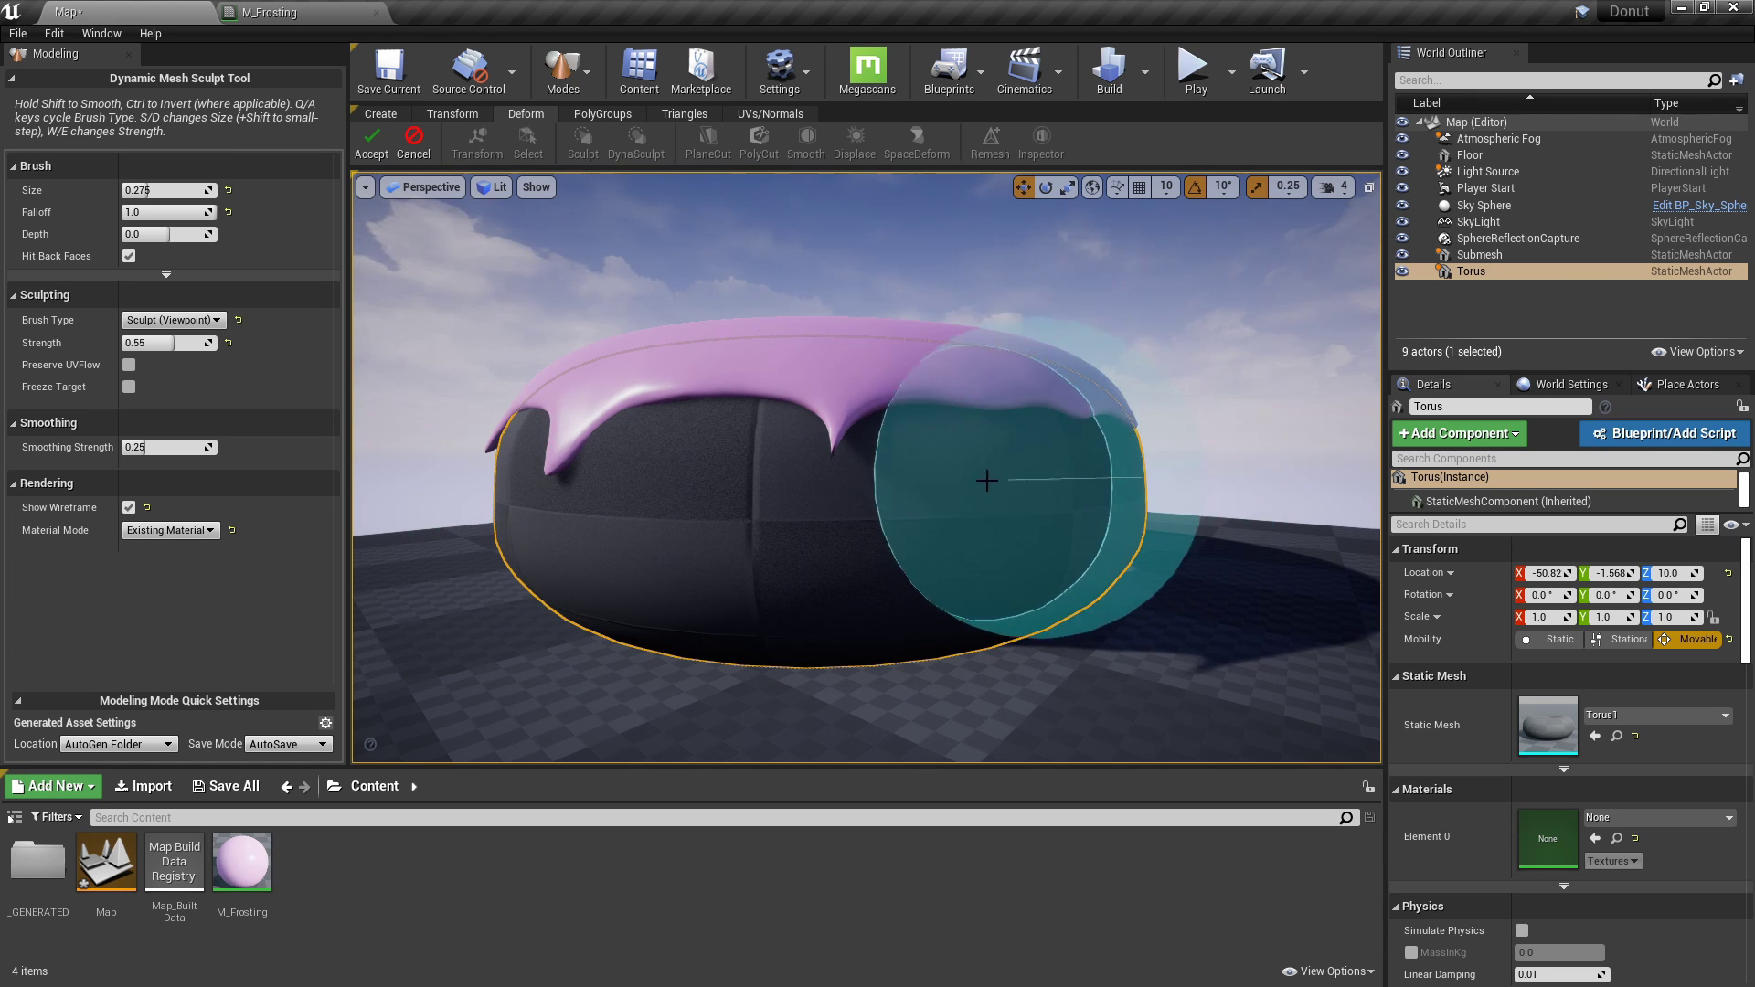
mouse_move(987, 480)
right_down()
mouse_move(947, 485)
mouse_move(992, 479)
mouse_move(958, 444)
mouse_move(956, 475)
right_up()
key(s)
key(e)
click(371, 143)
Shorten the icing's long pointed drip by pushing its tip upward with the DynaSculpt Move brush.
right_drag(704, 356, 704, 340)
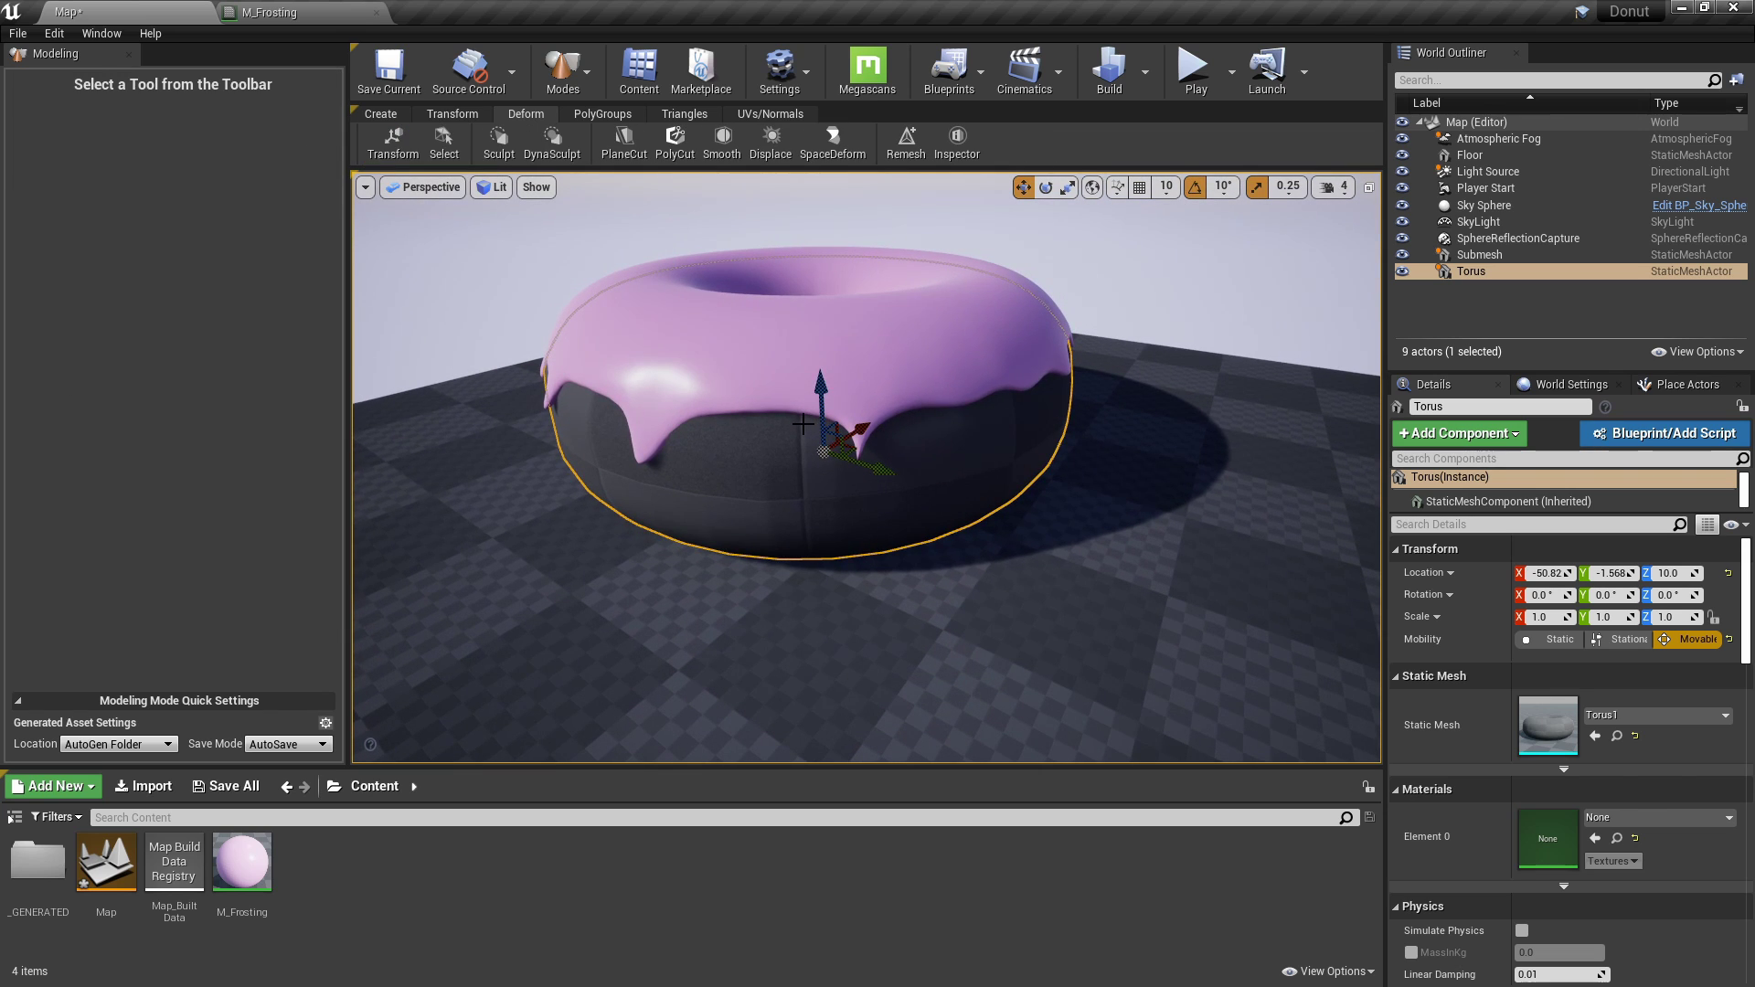
key(w)
right_drag(704, 340, 741, 299)
alt+drag(742, 299, 878, 460)
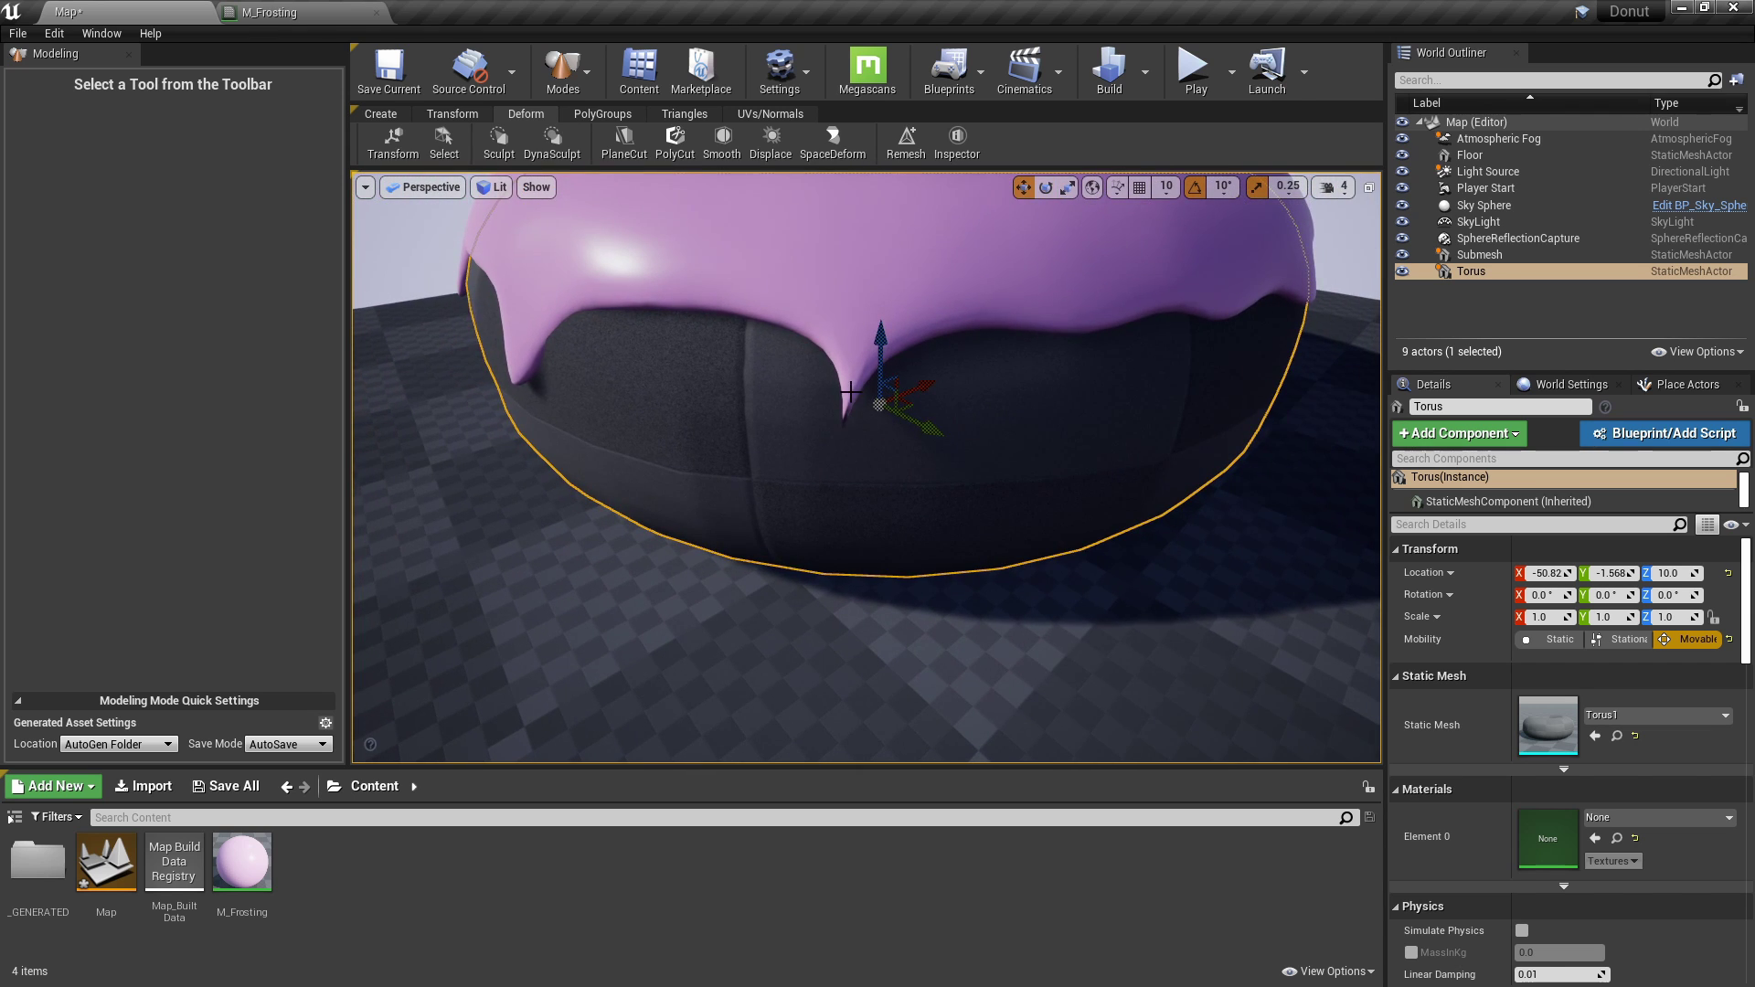
alt+drag(878, 460, 764, 327)
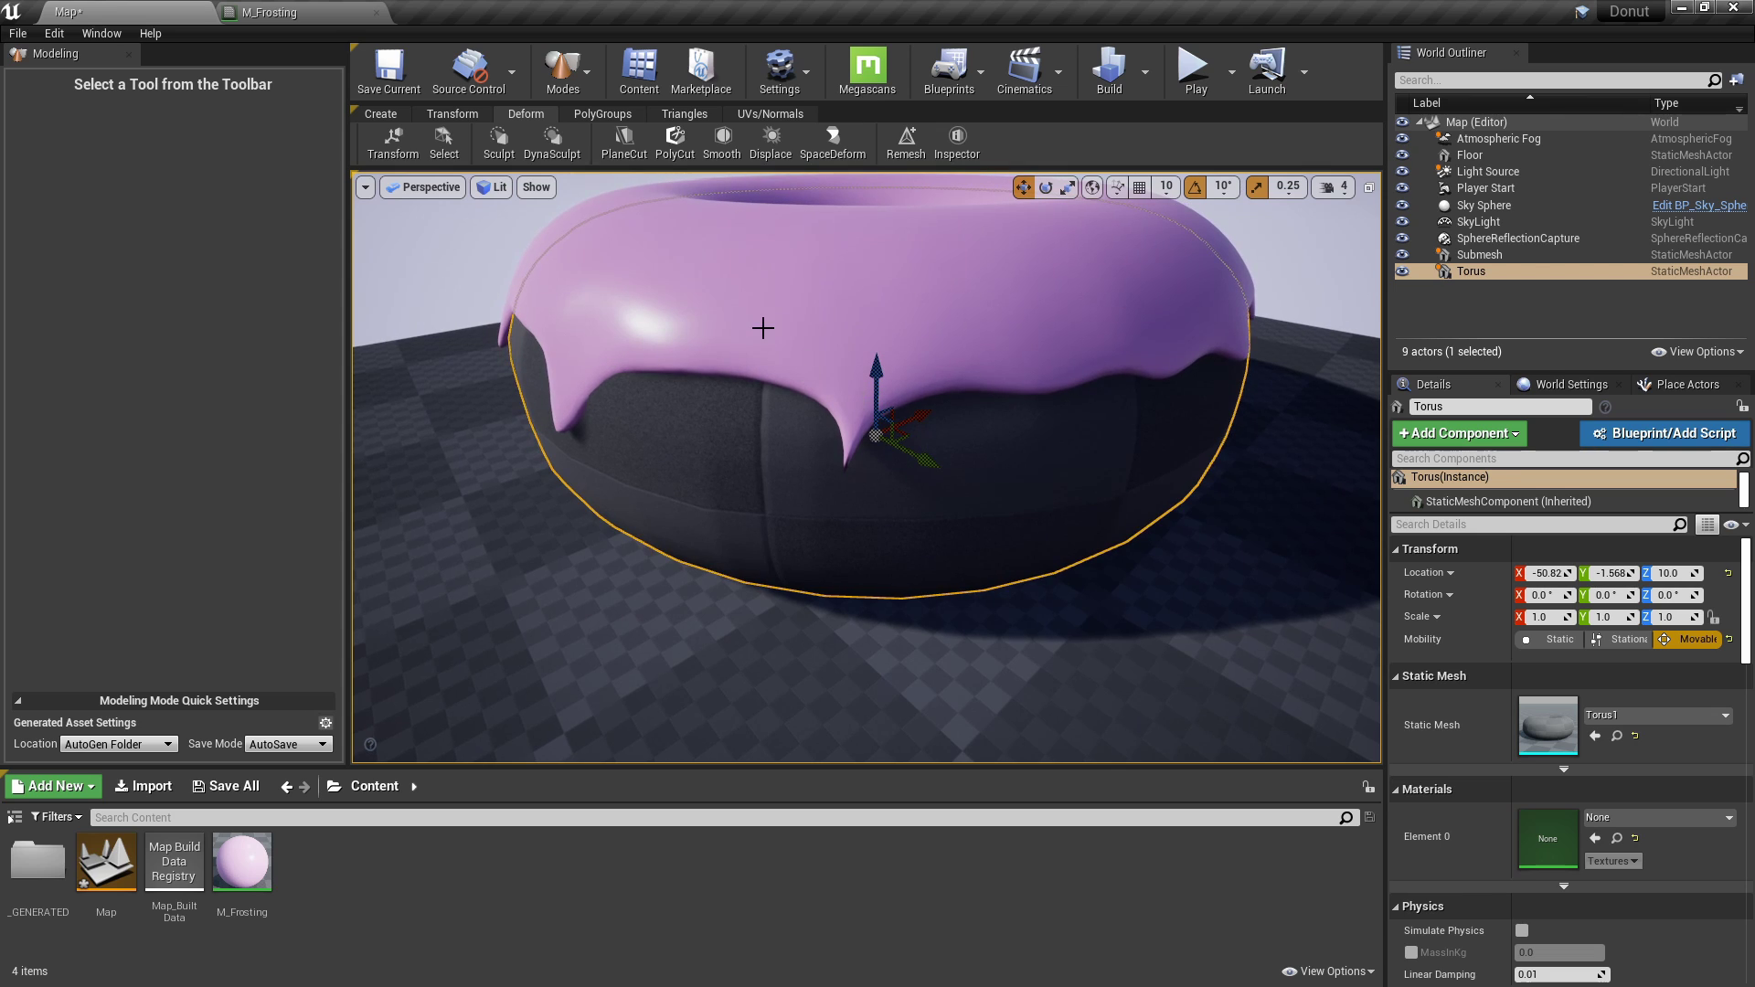
click(764, 327)
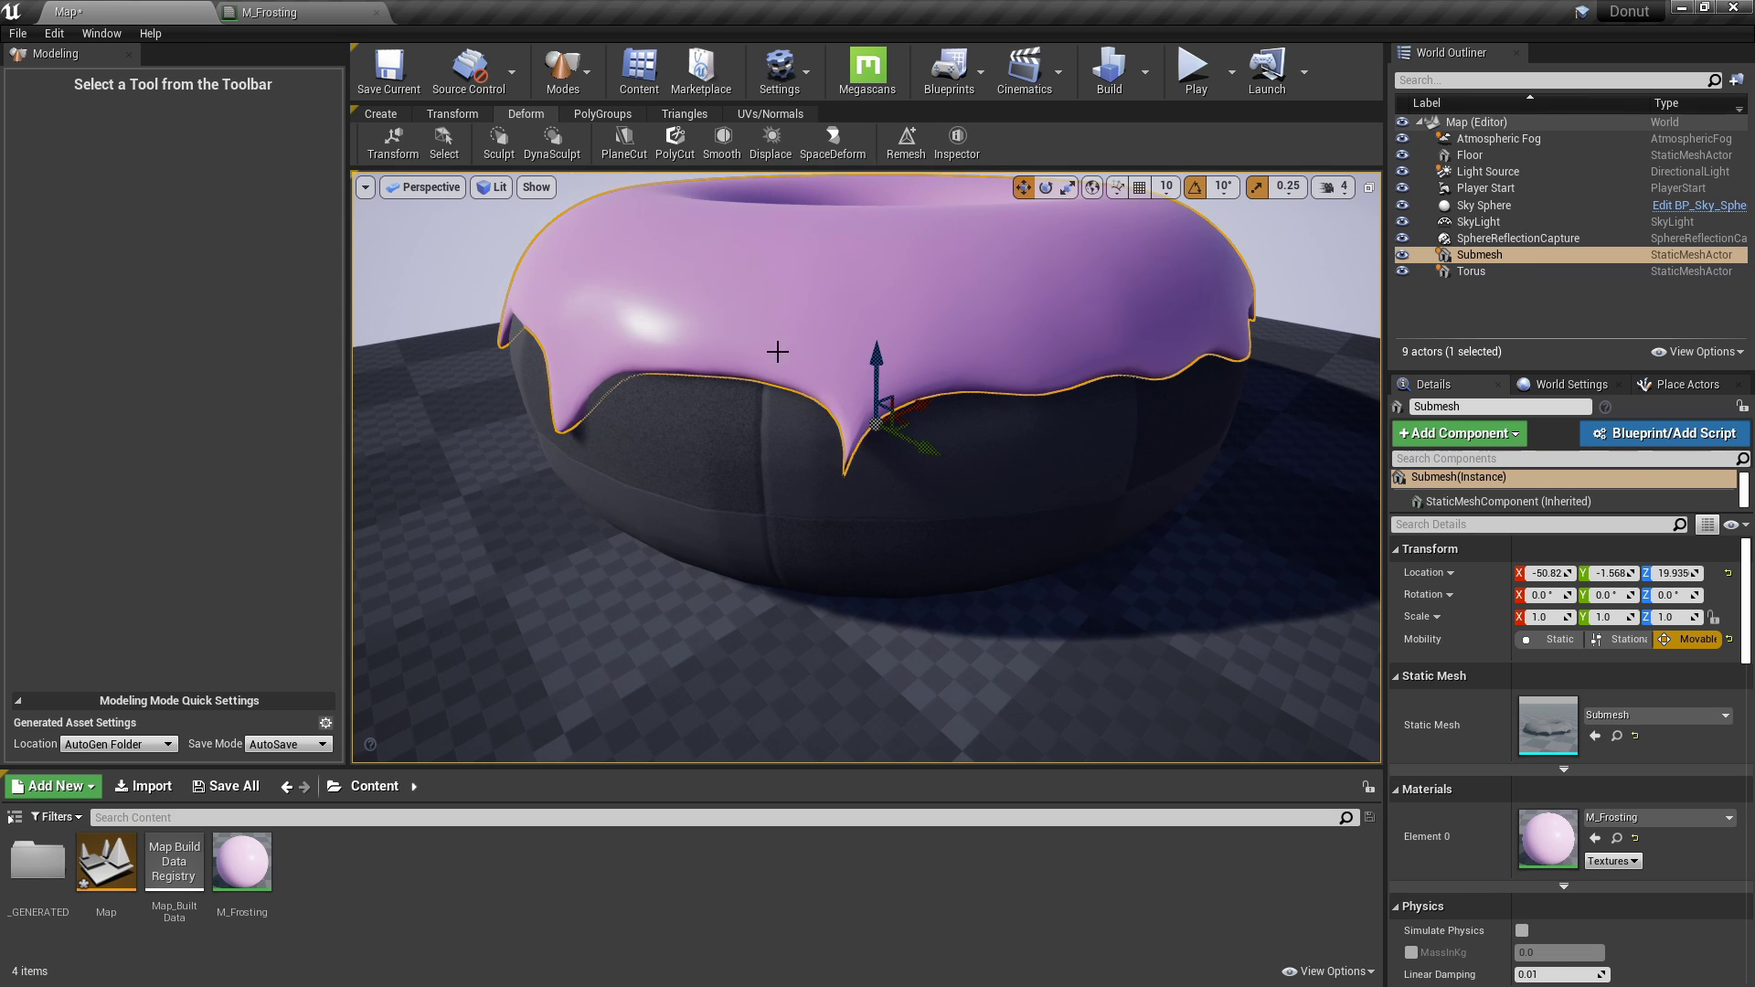
click(553, 142)
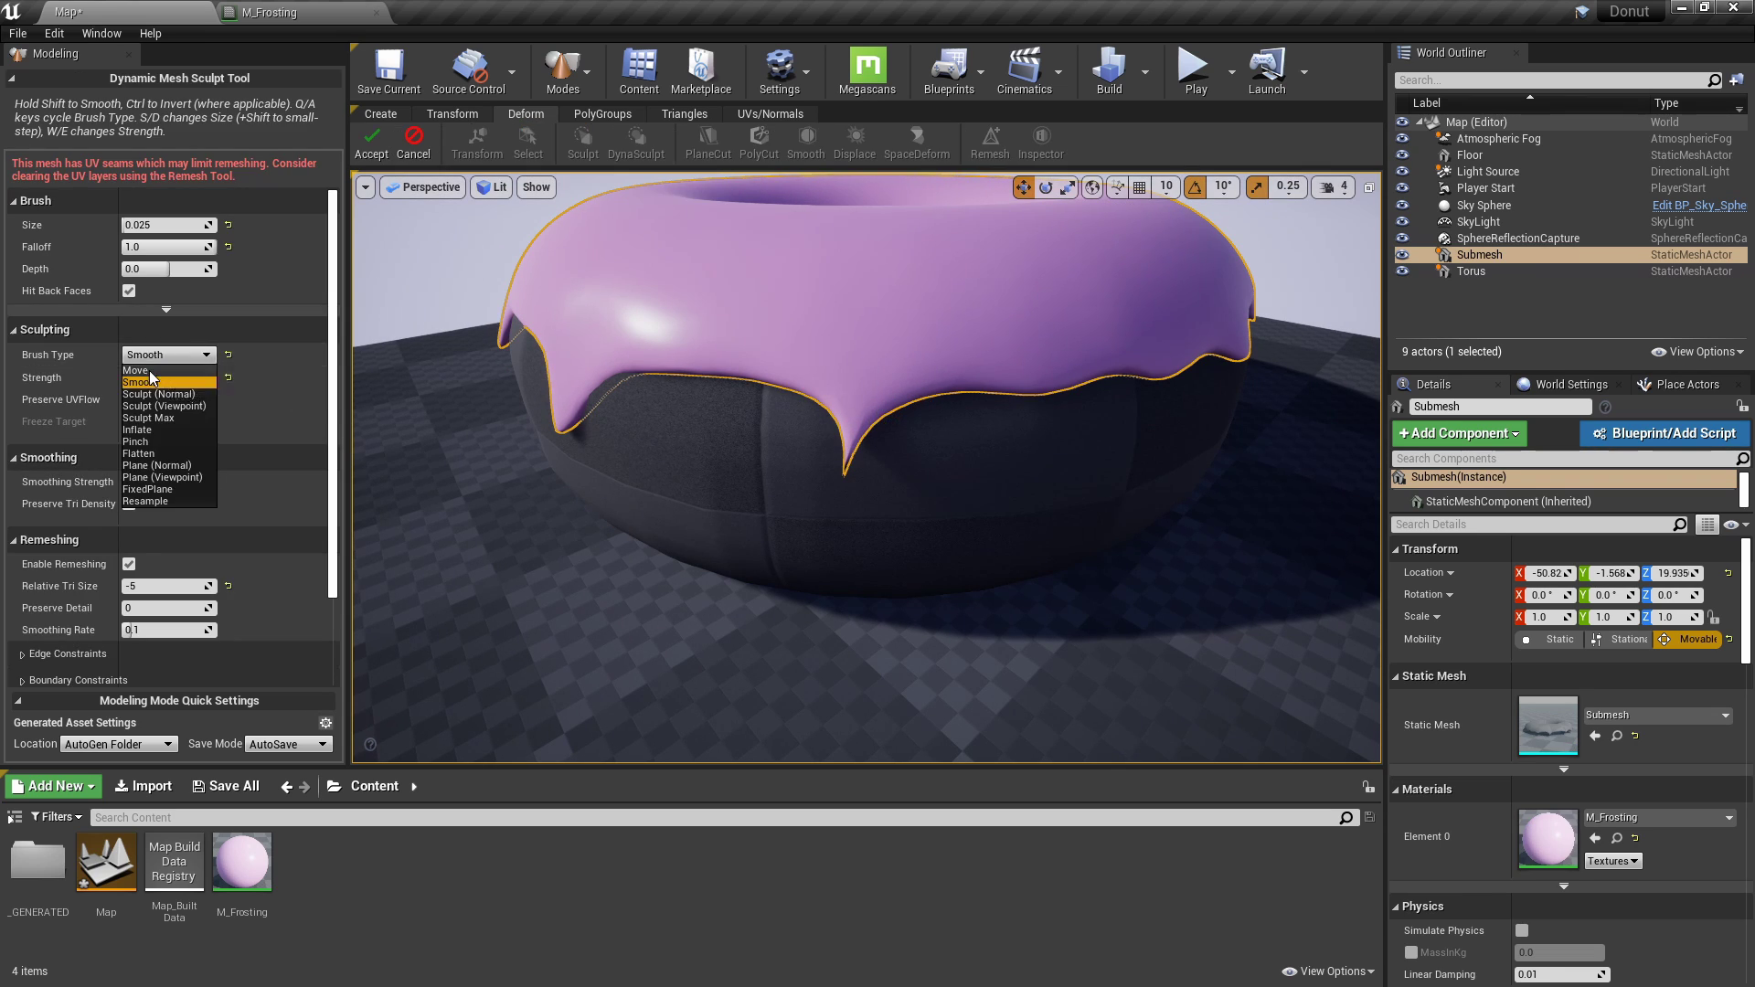
scroll(854, 439, up, 5)
mouse_move(836, 477)
mouse_down()
mouse_move(835, 403)
mouse_move(851, 417)
mouse_up()
key(s)
key(s)
right_drag(851, 417, 863, 417)
drag(803, 401, 776, 351)
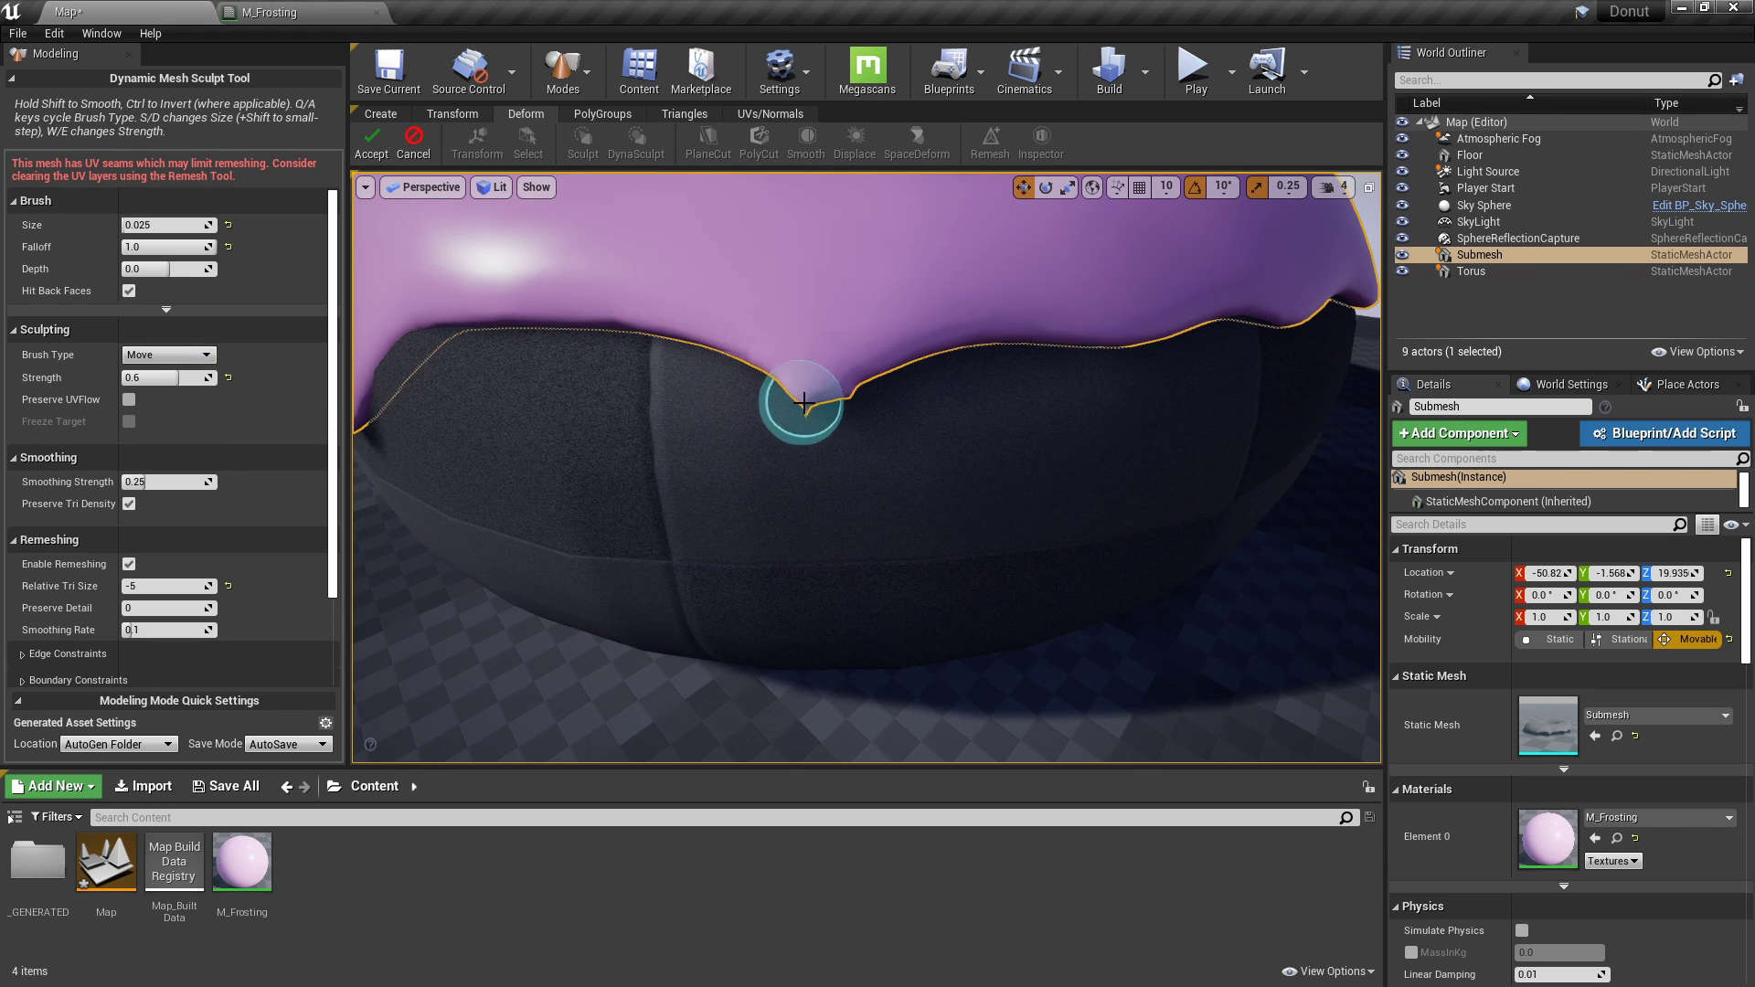
Try to clean up the shortened drip's spiked tip with the Smooth brush, undo the stroke and accept the DynaSculpt result.
scroll(819, 403, down, 2)
scroll(815, 384, up, 6)
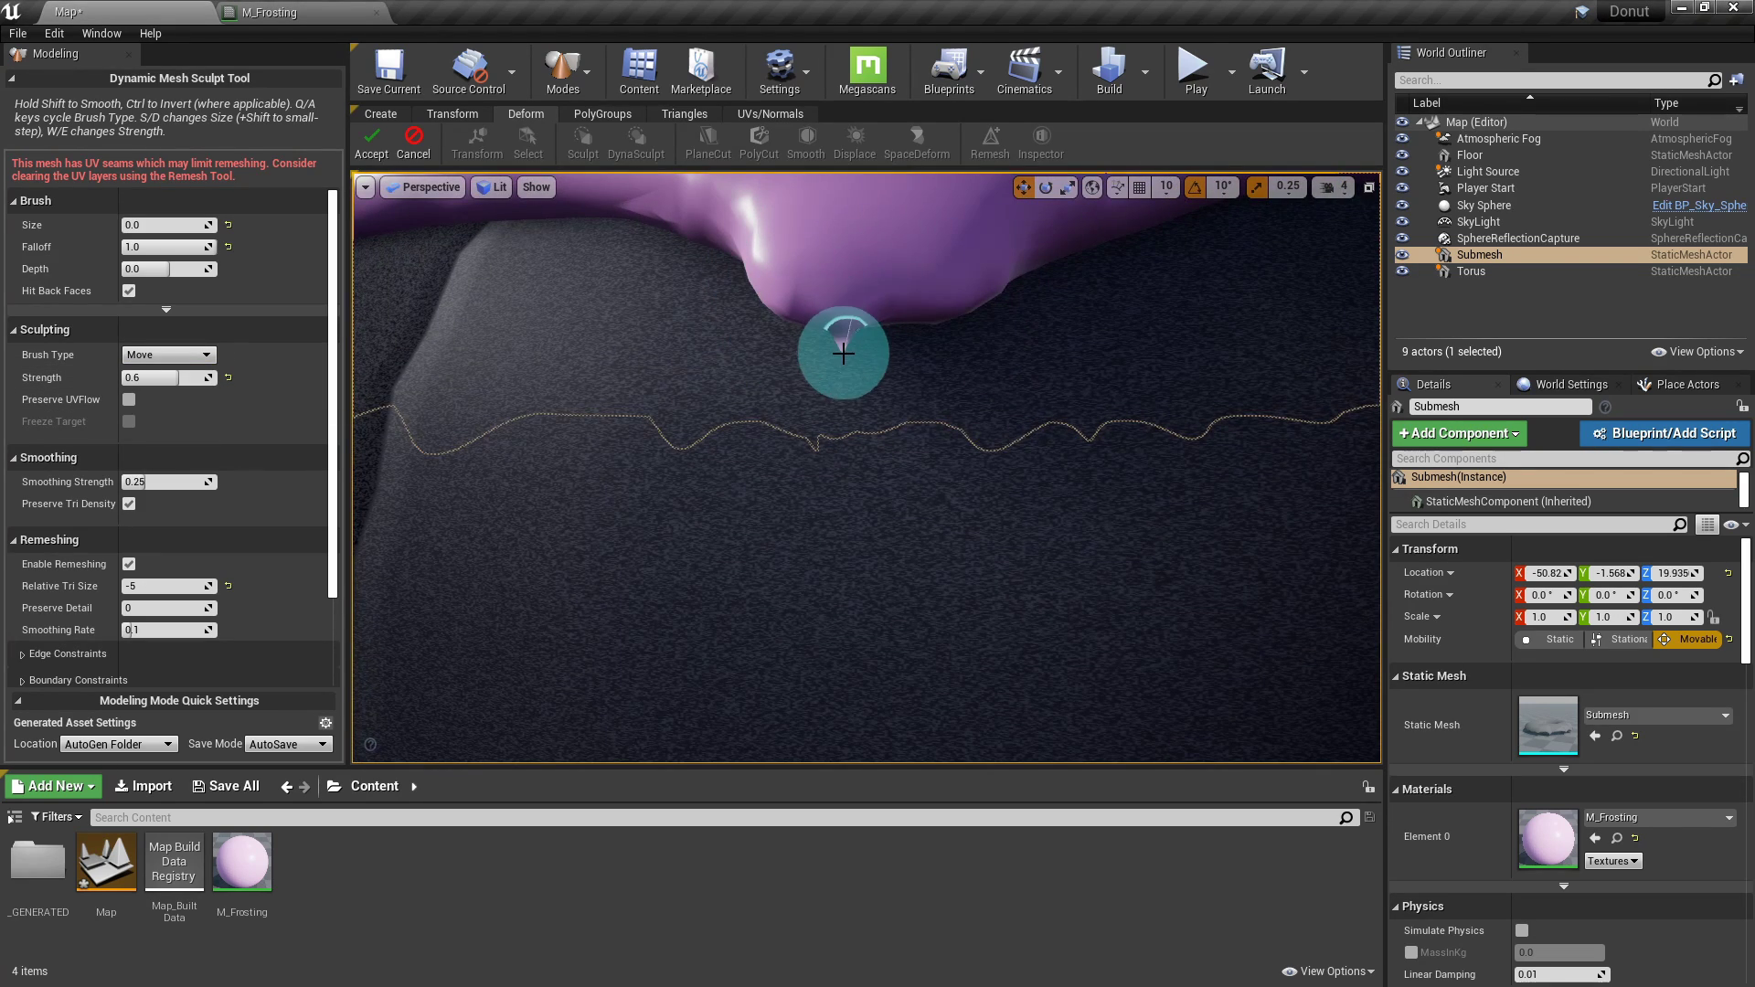
key(ctrl+z)
click(168, 355)
click(168, 380)
drag(846, 320, 841, 306)
key(ctrl+z)
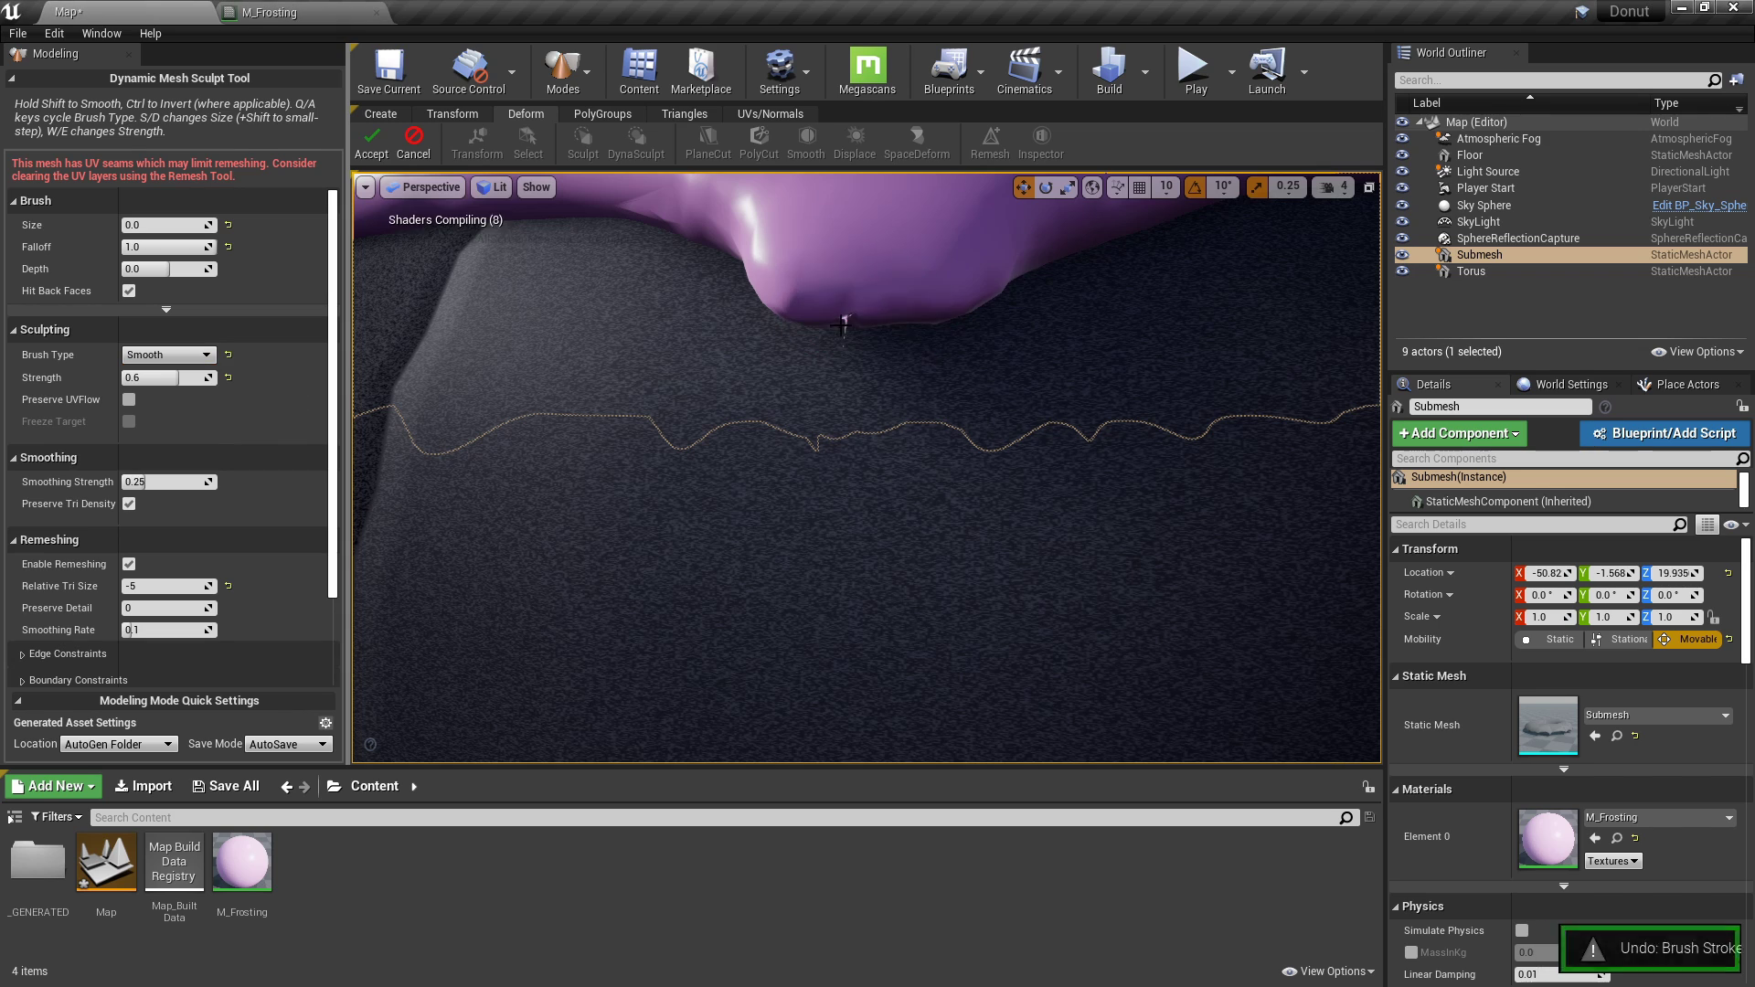
scroll(845, 320, down, 8)
click(371, 144)
scroll(794, 463, down, 3)
Select the torus dough body and create a new material named M_Bread in the Content folder.
click(794, 463)
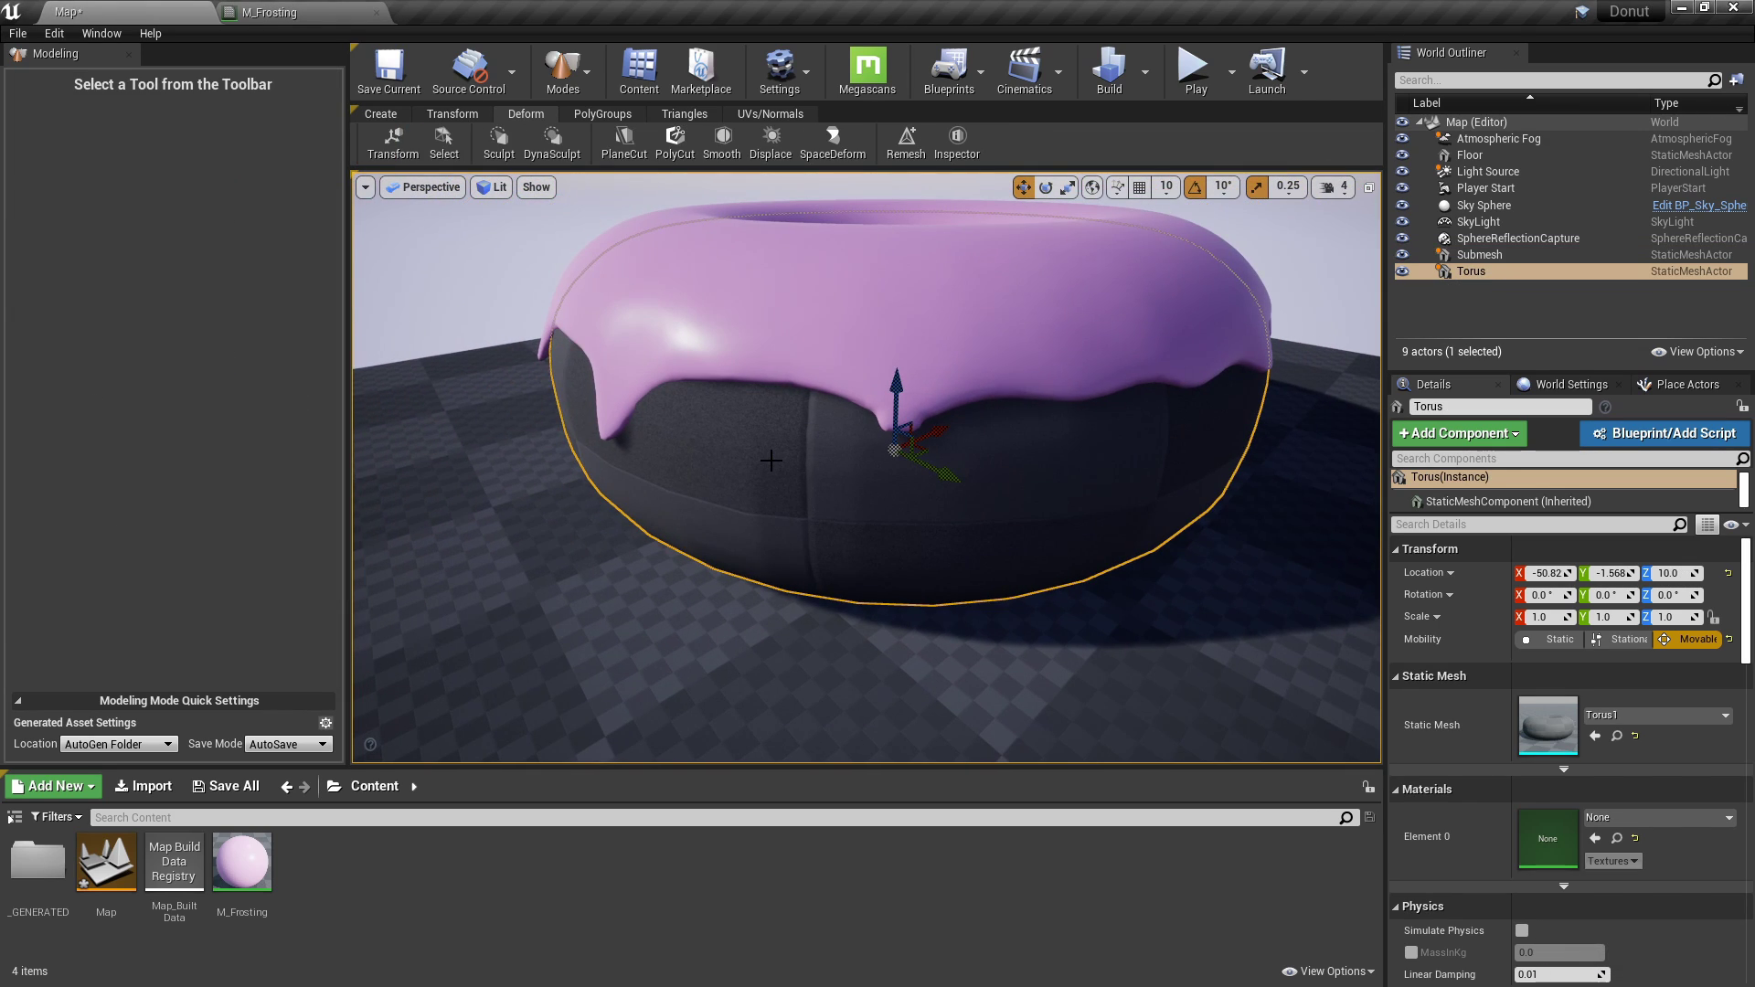
right_click(399, 890)
click(453, 526)
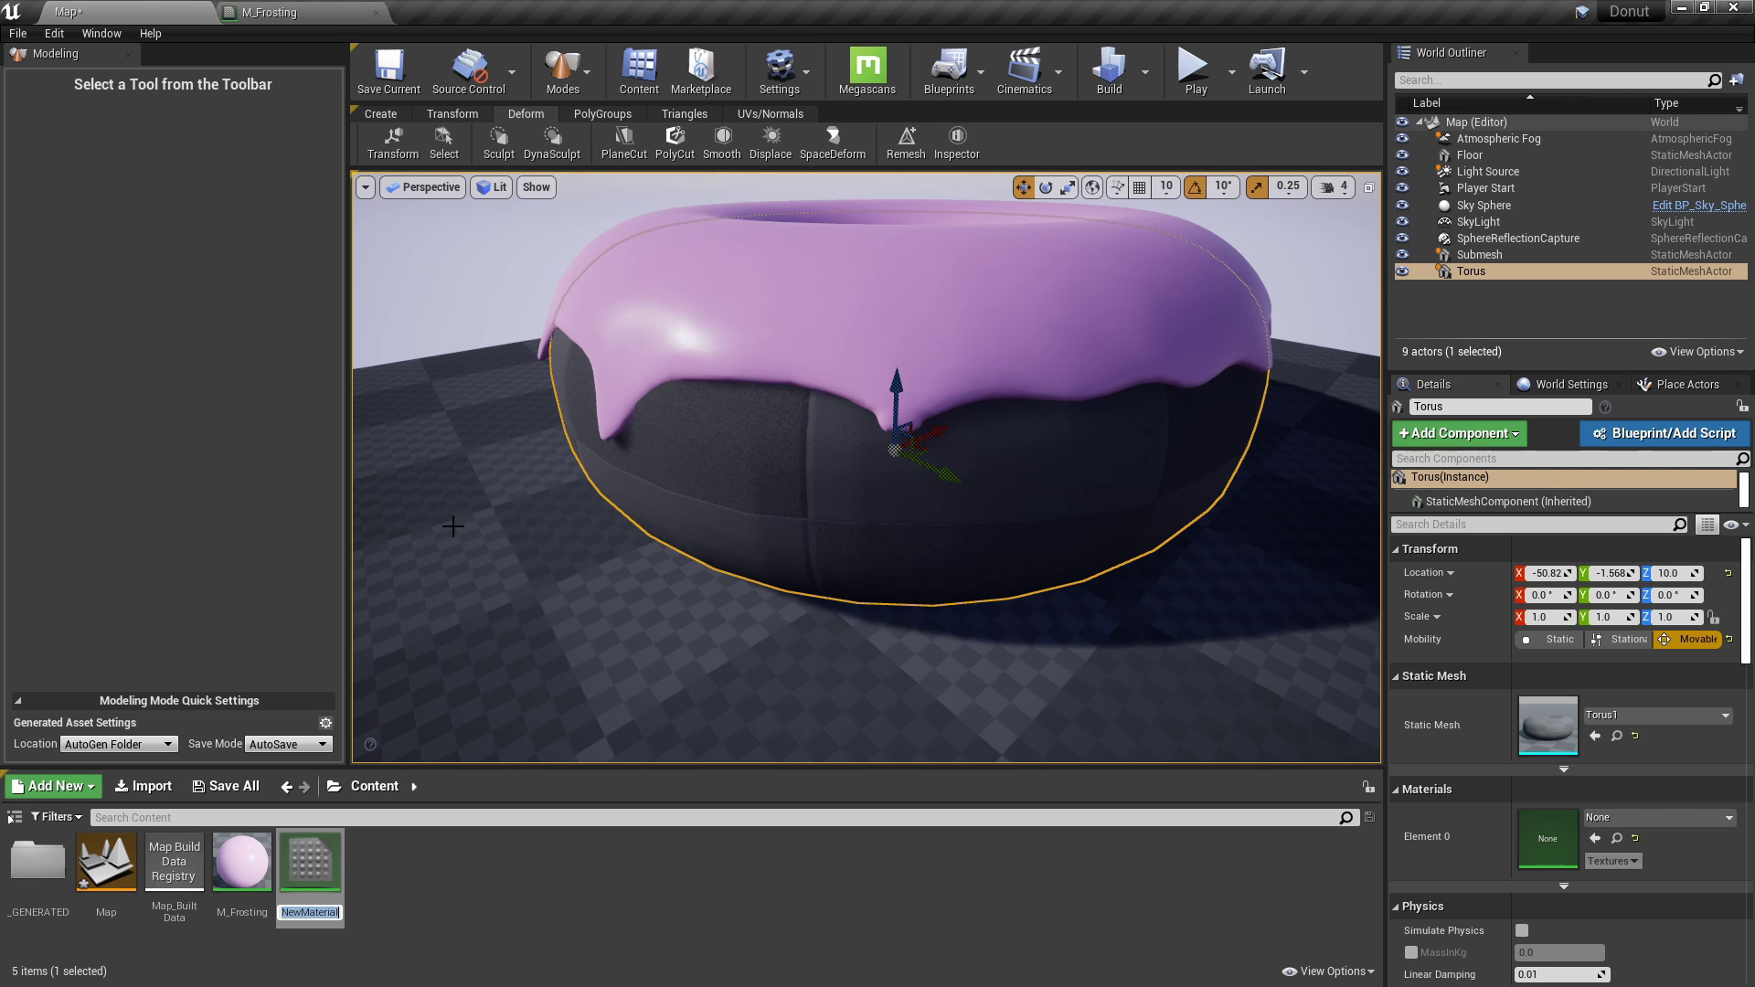
text(M_Bread)
key(Return)
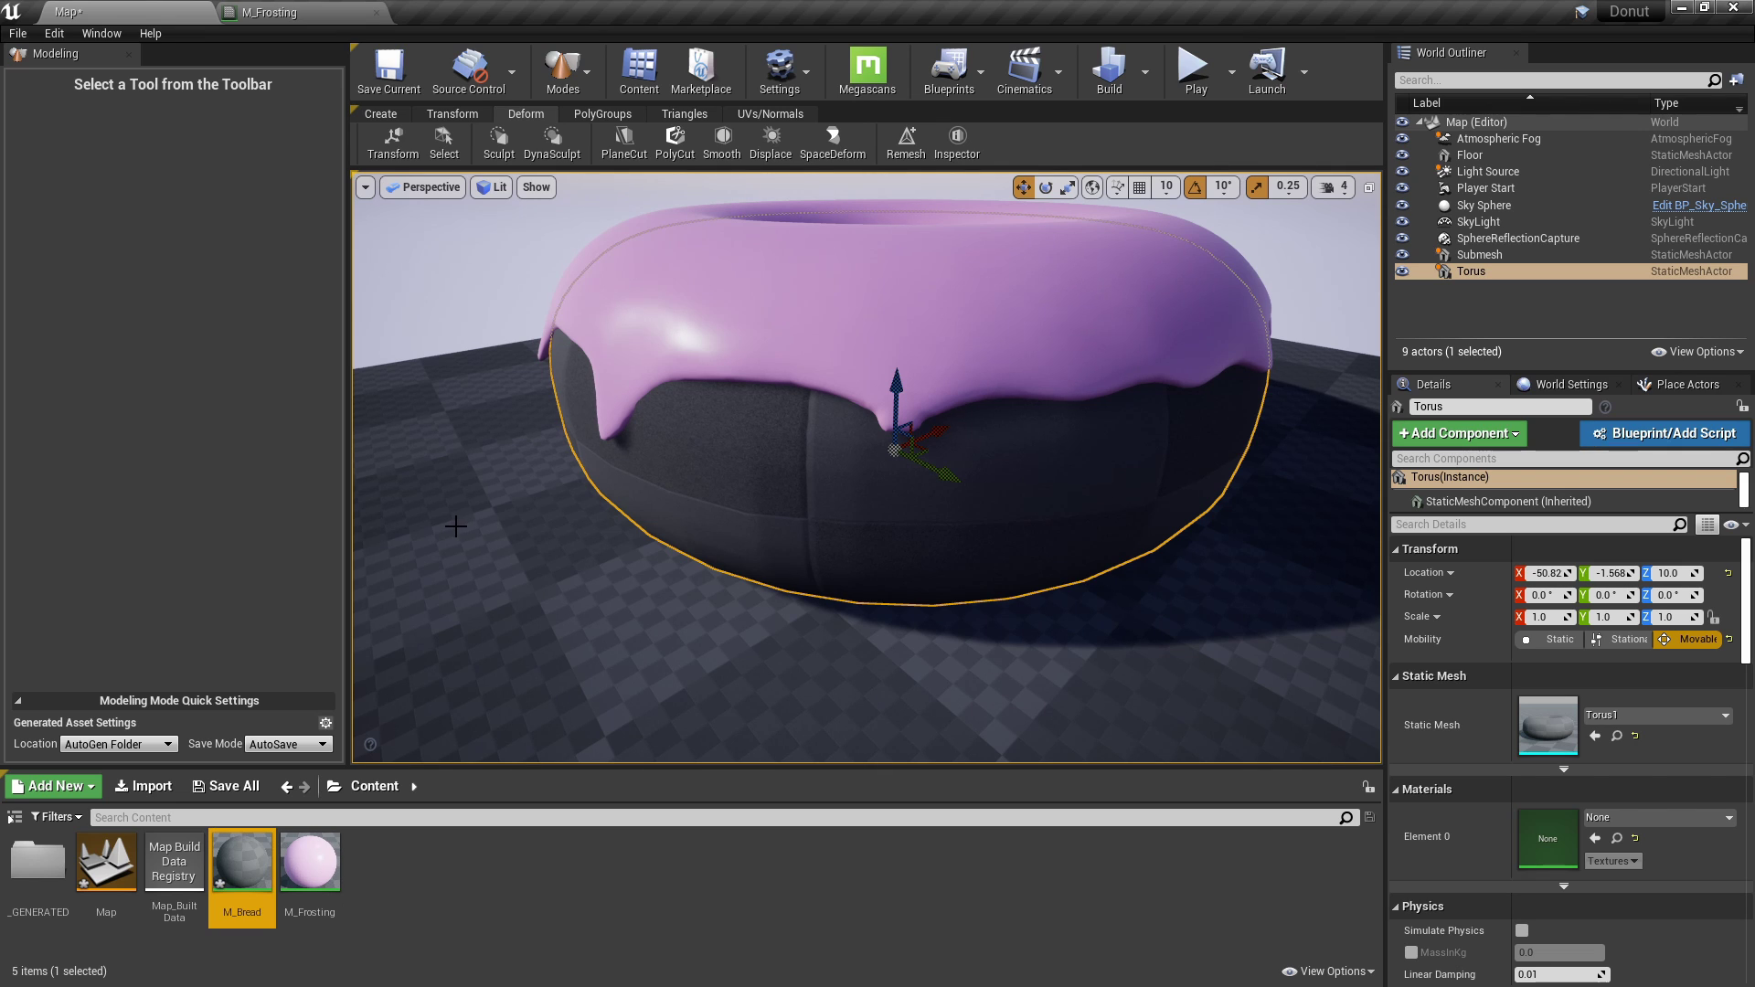
Open M_Bread and feed its Roughness input from a Constant node with the value 0.6.
double_click(243, 860)
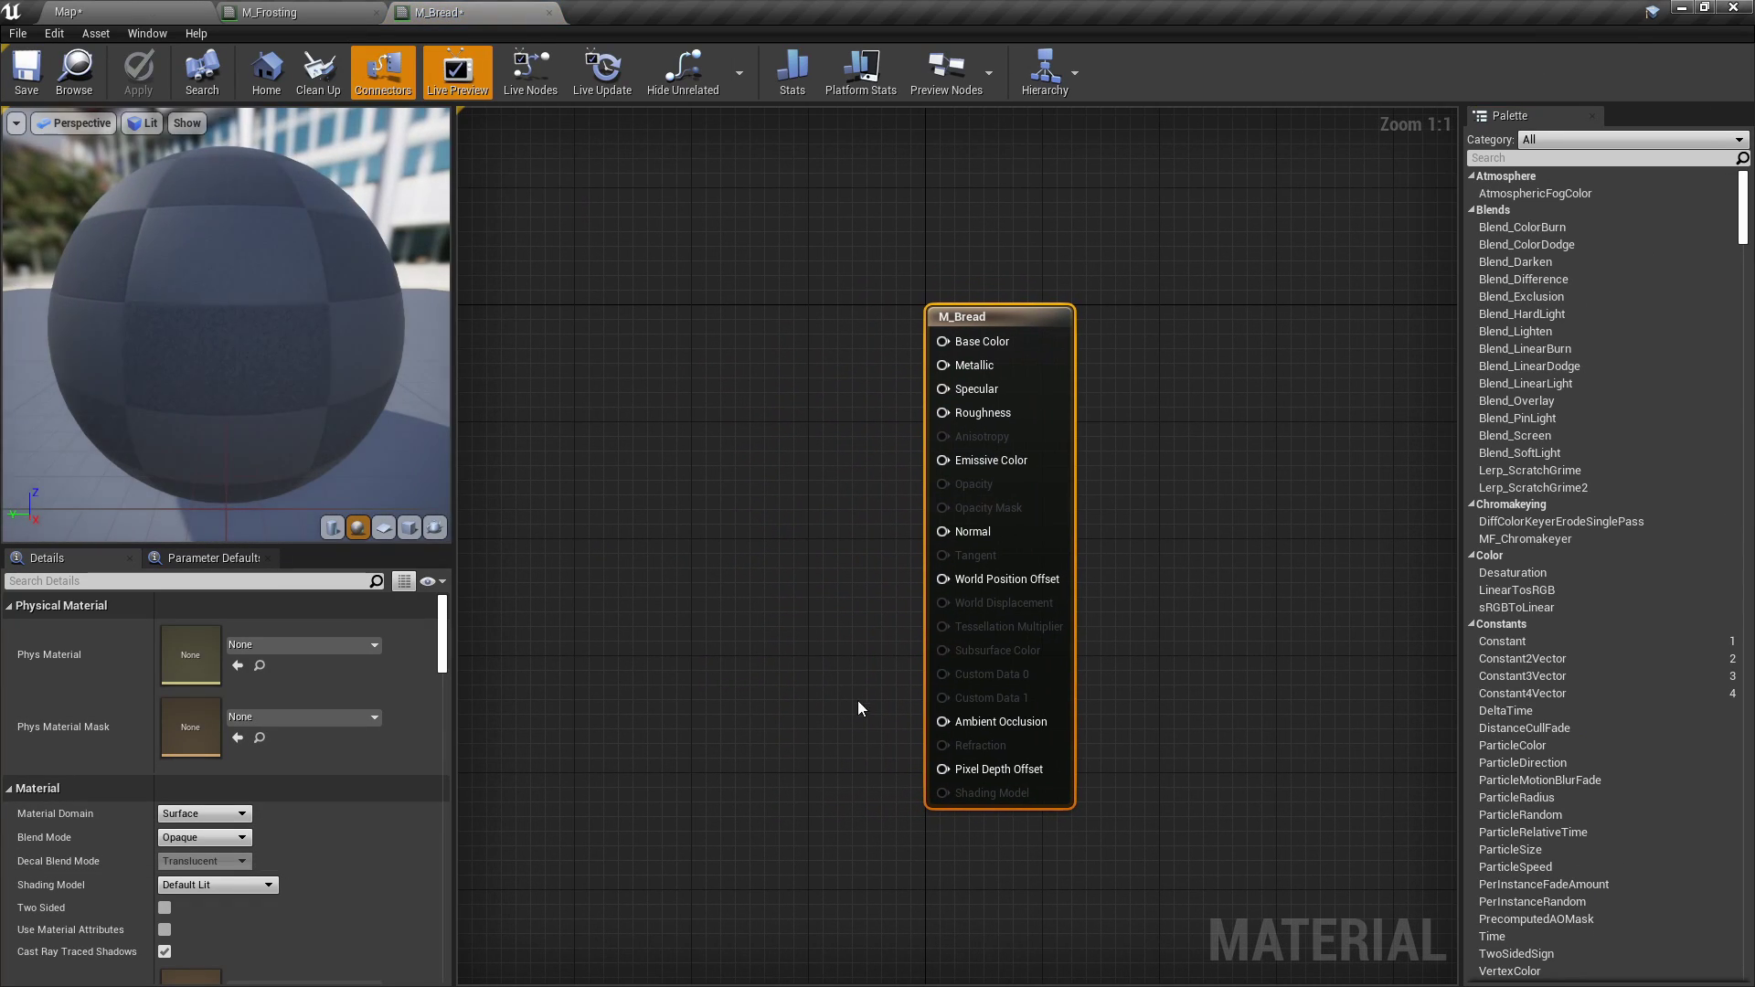
click(709, 581)
drag(738, 582, 943, 413)
text(0.6)
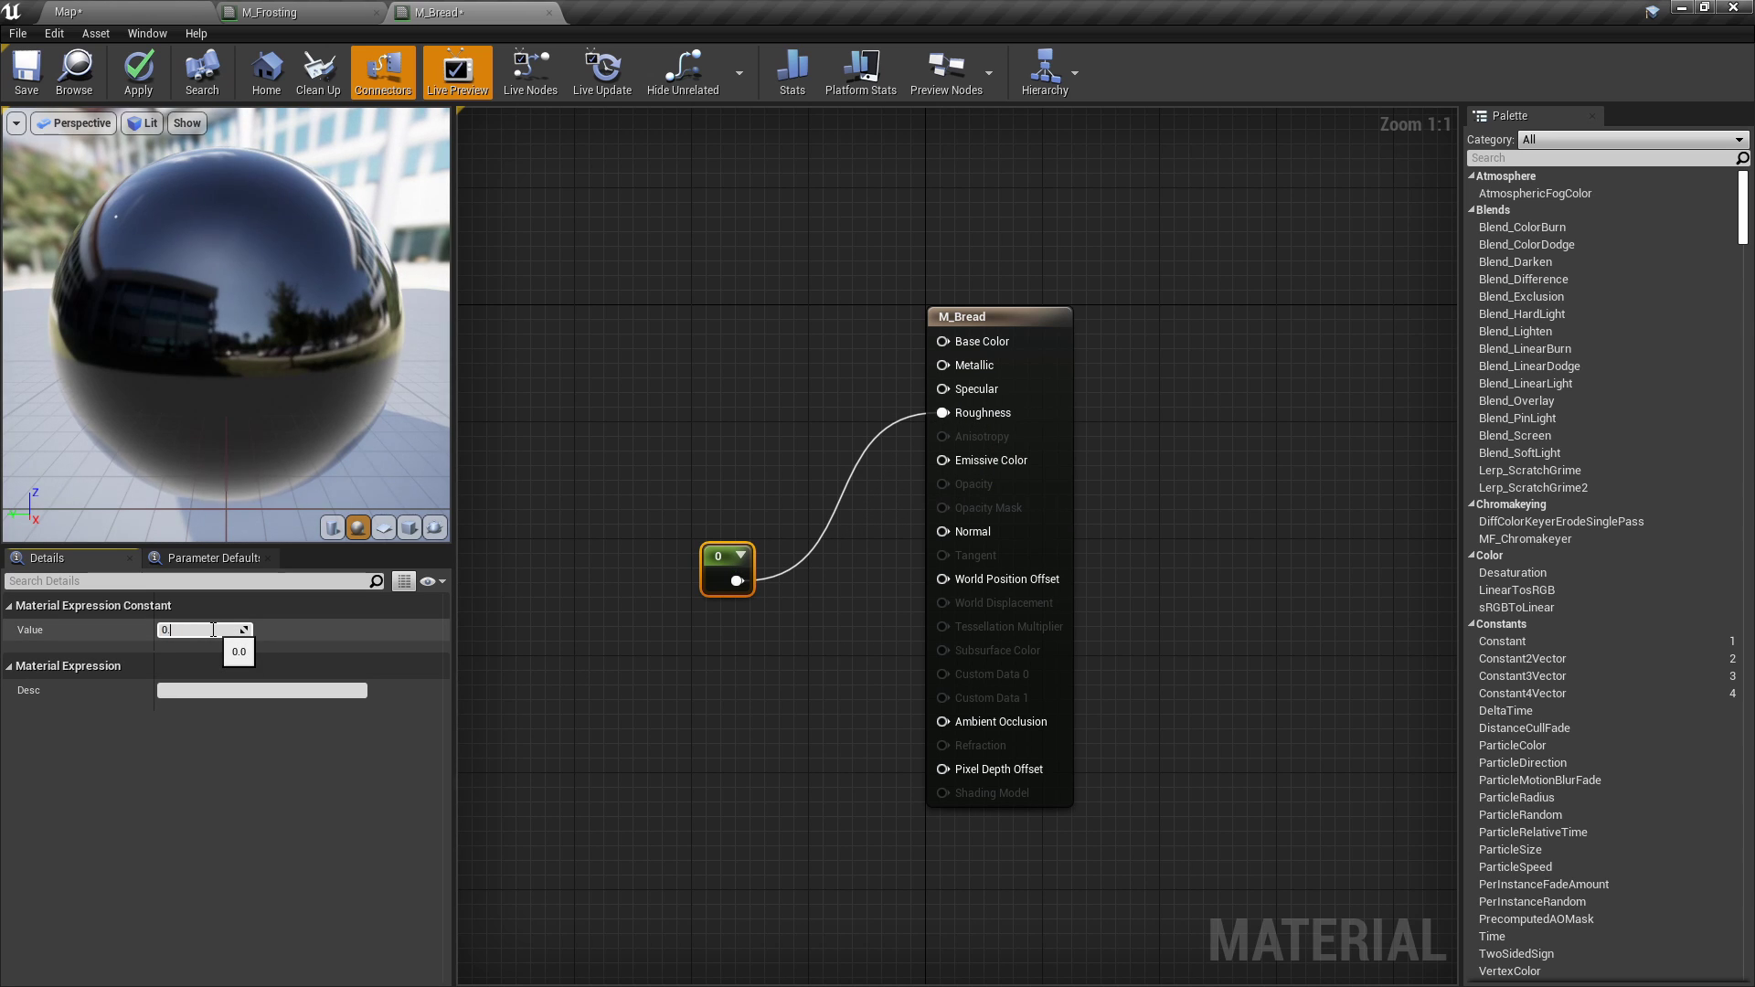
key(Return)
Add a Constant3Vector node and set its colour to a light bread brown of 0.802, 0.555, 0.269.
click(632, 426)
right_drag(633, 426, 632, 446)
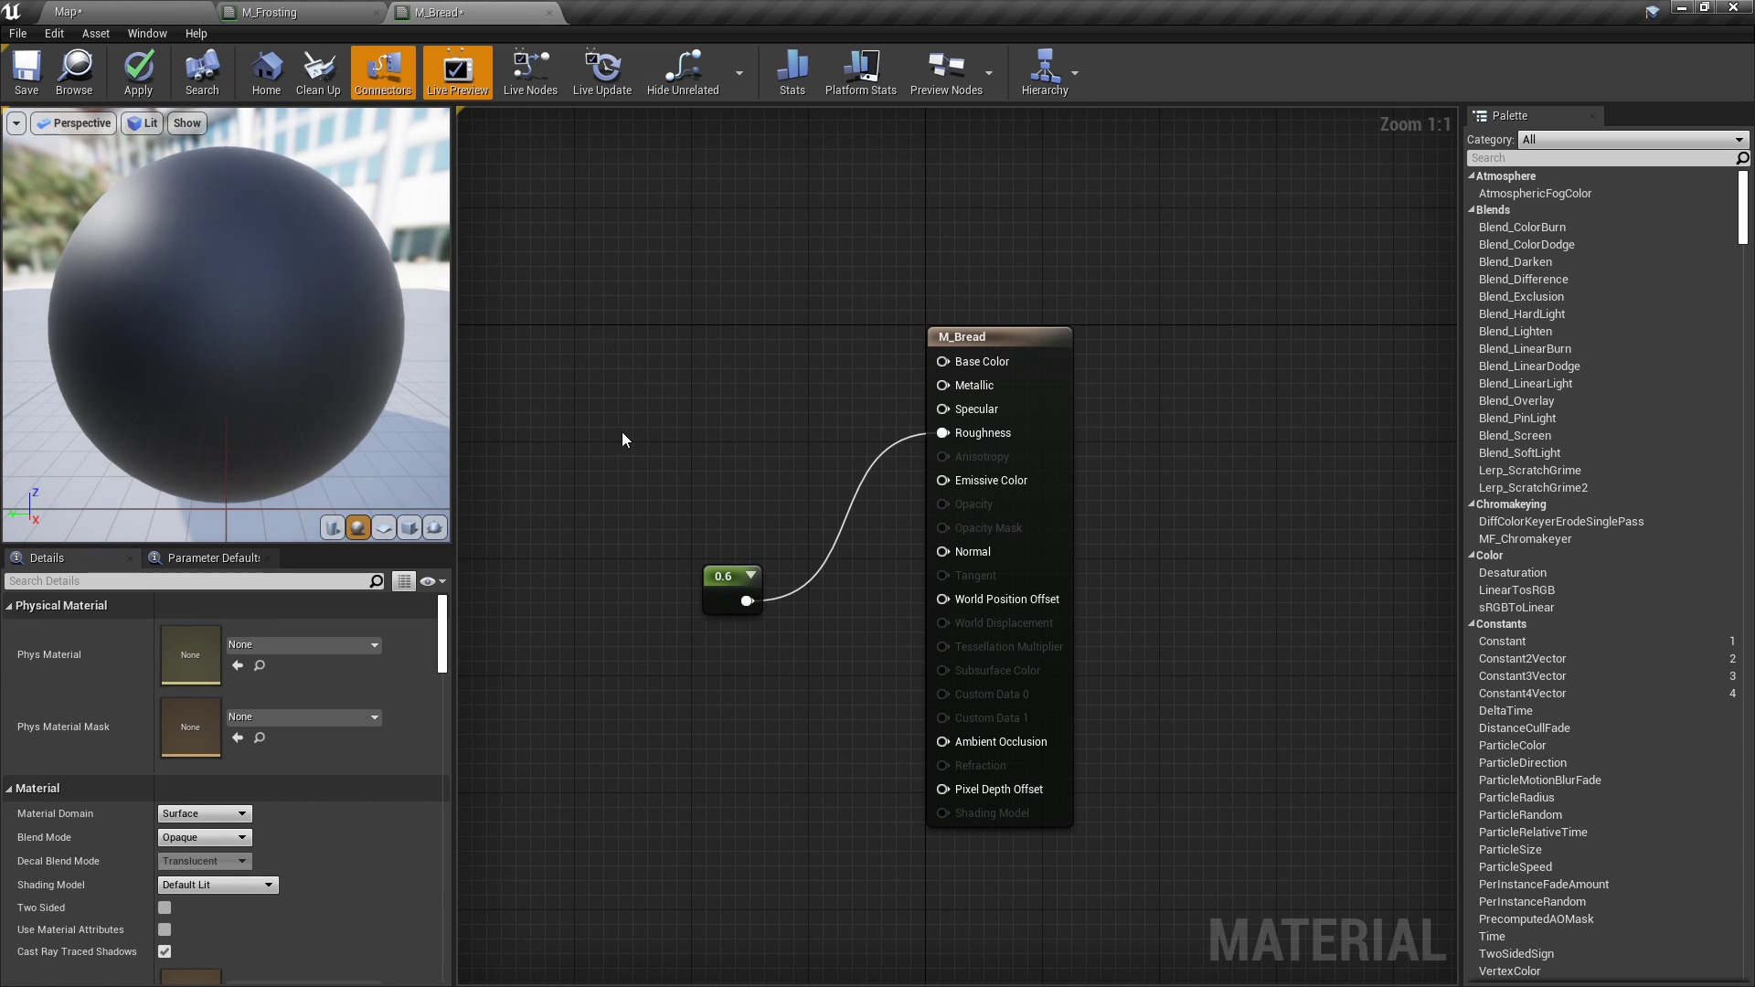
click(615, 280)
double_click(671, 350)
click(828, 530)
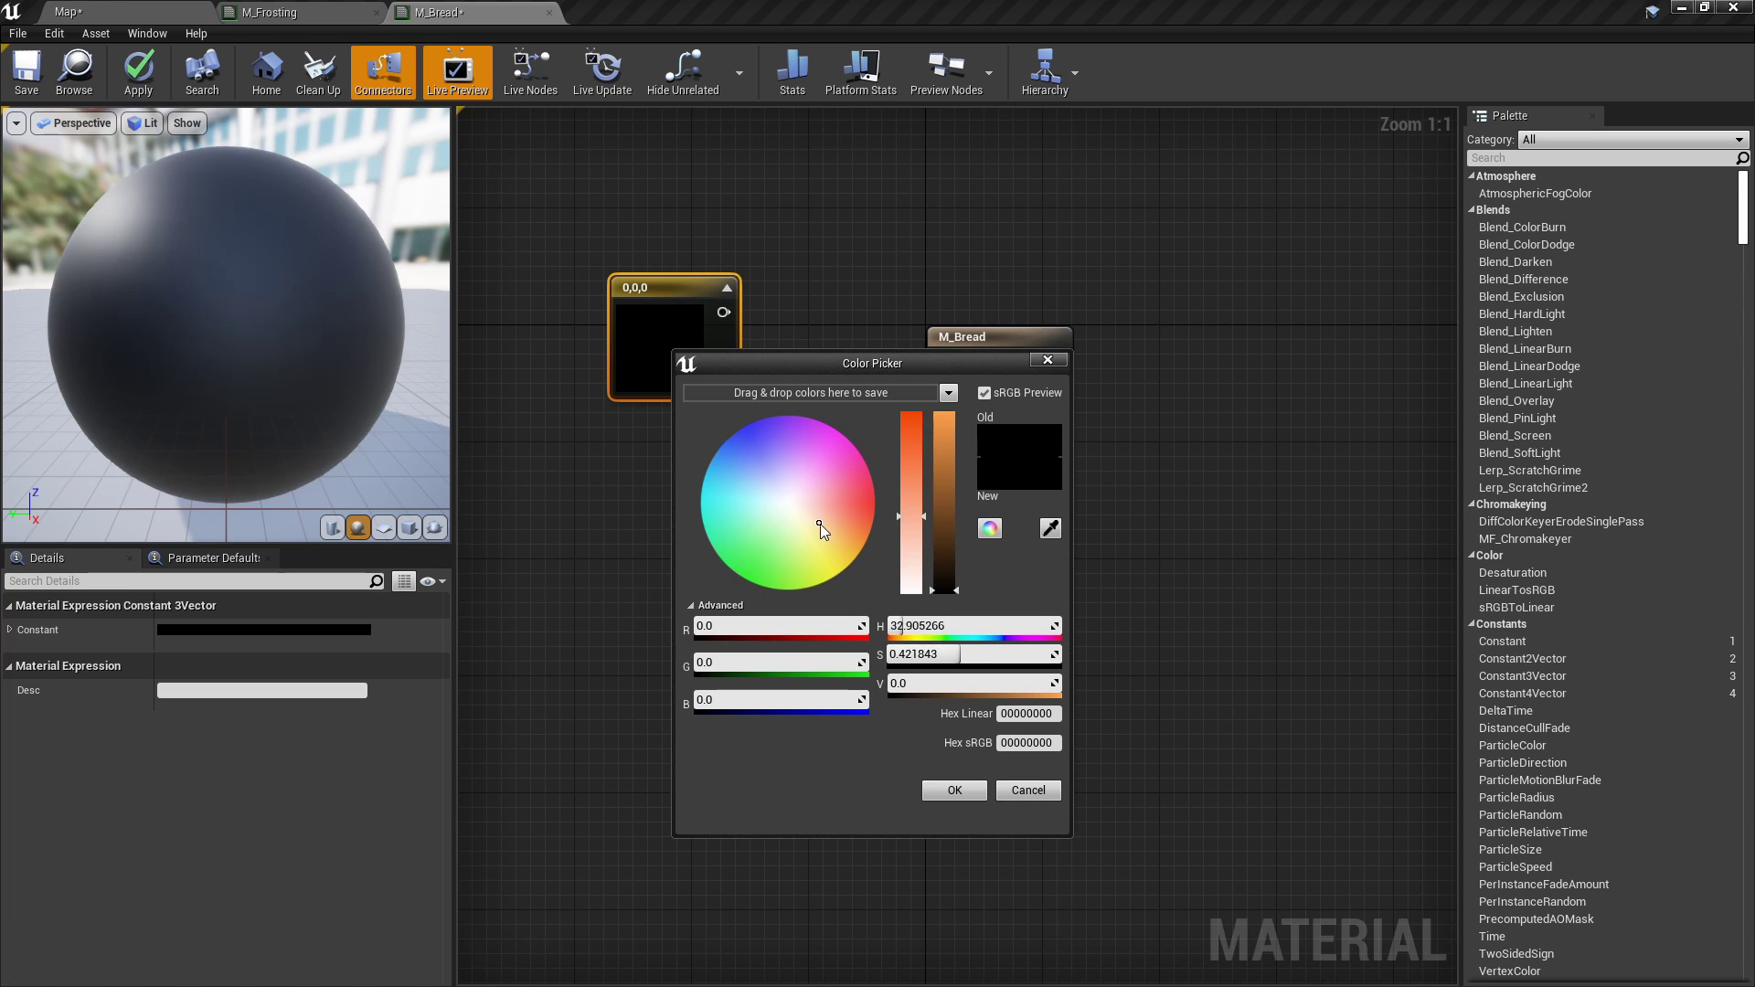
drag(934, 517, 946, 449)
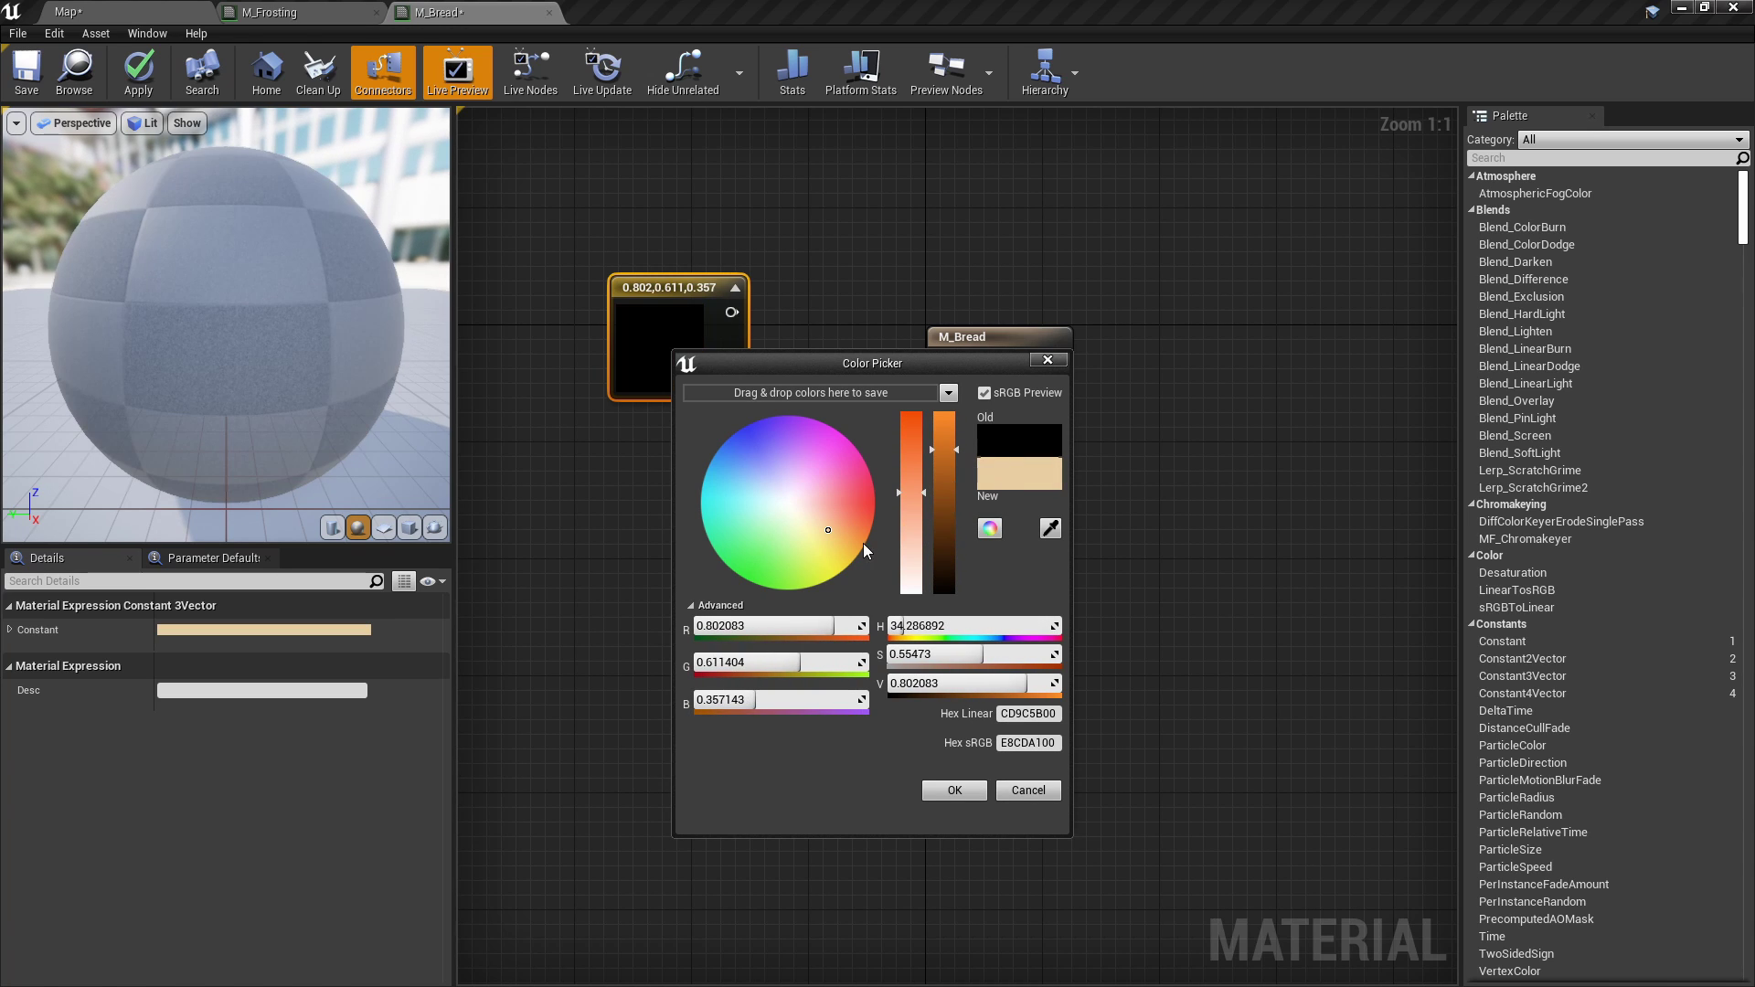
click(837, 534)
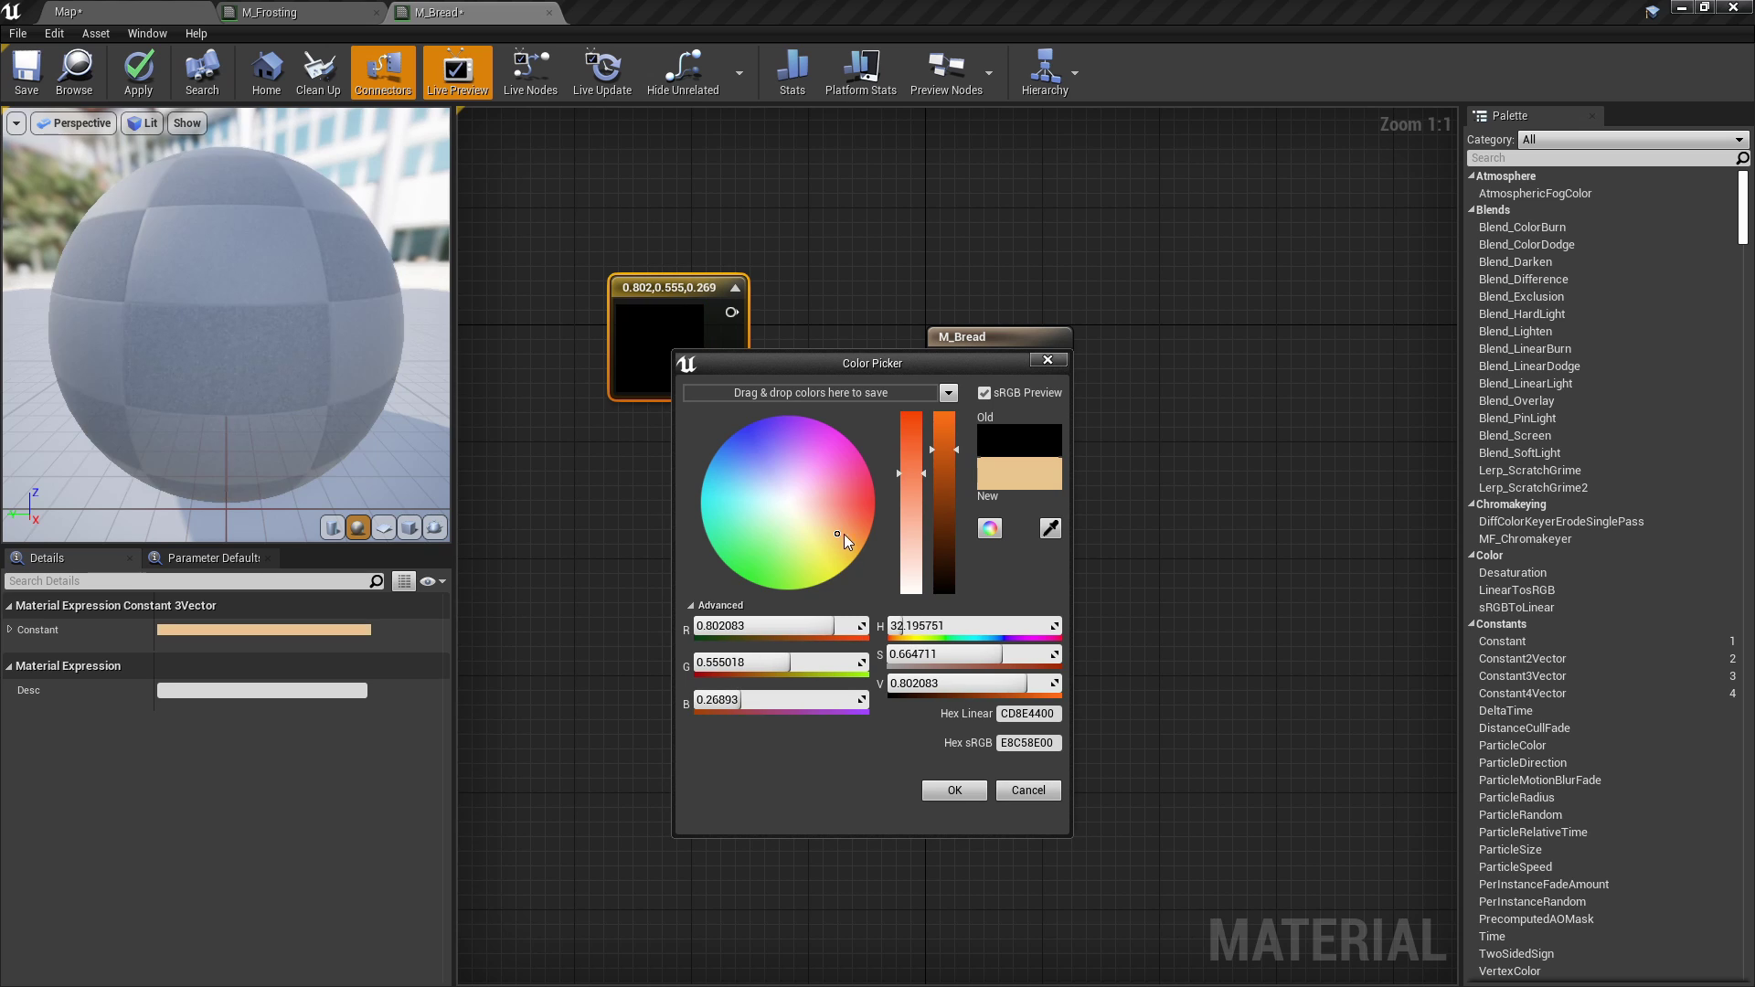
click(954, 790)
Connect the brown colour node to M_Bread's Base Color input.
drag(745, 319, 834, 418)
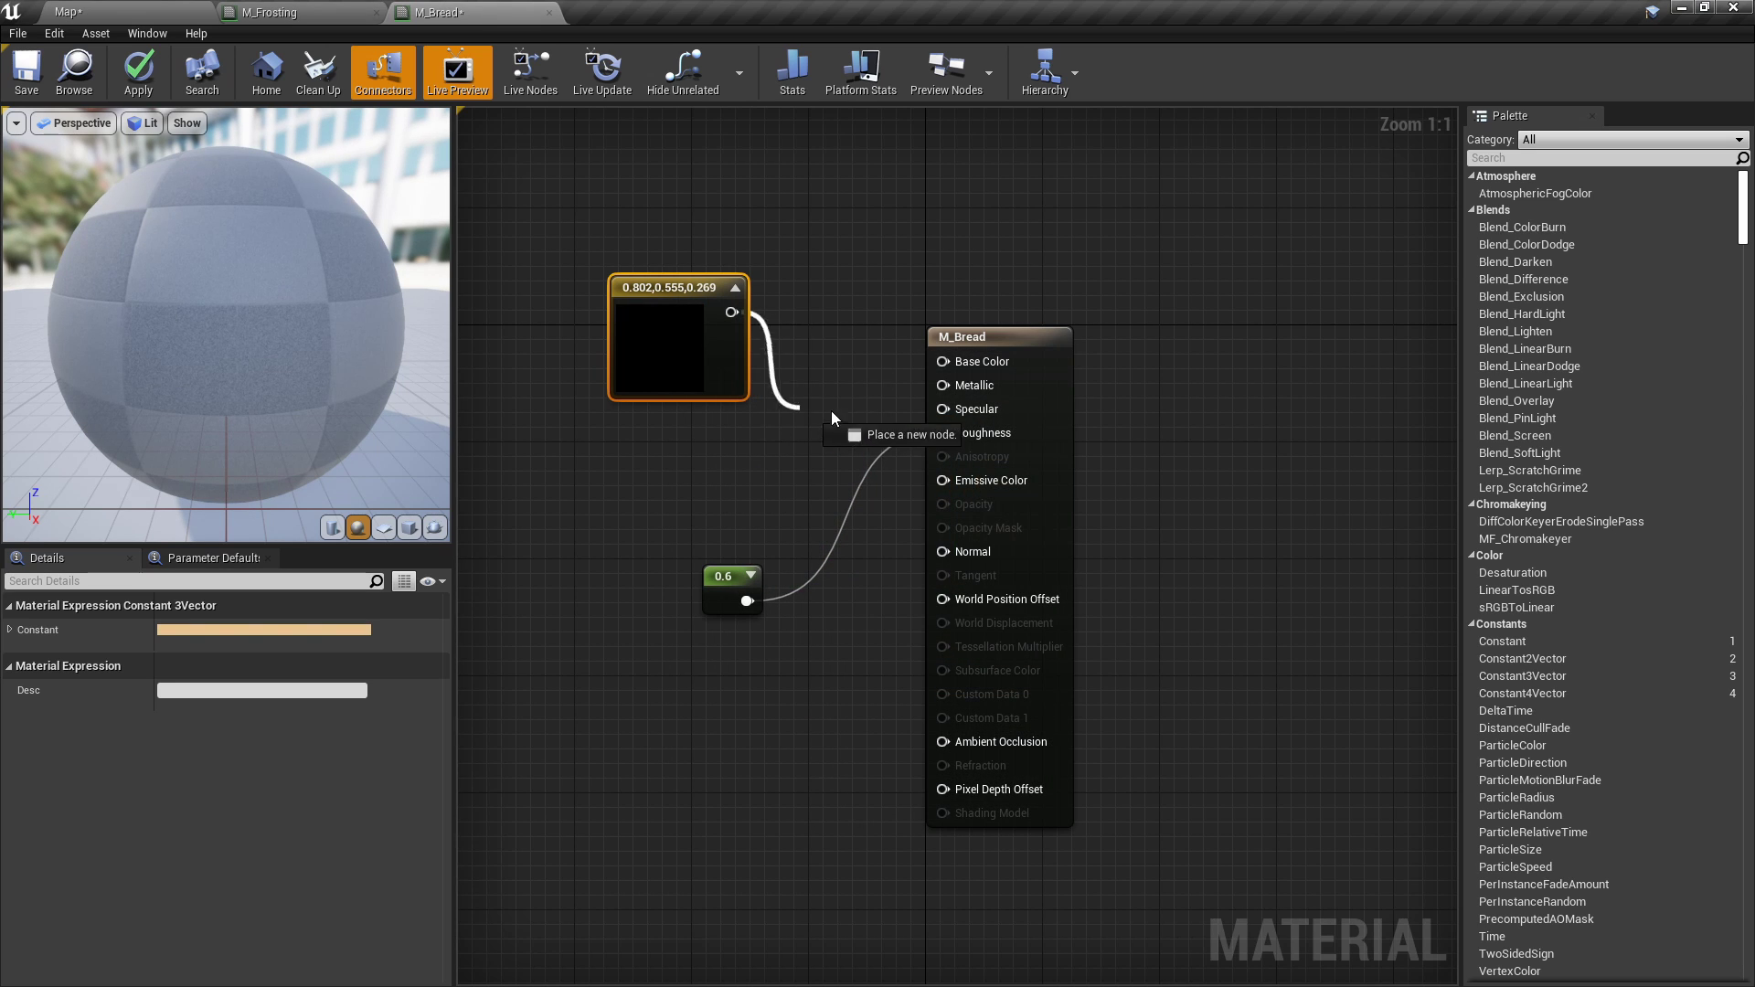
drag(974, 373, 974, 373)
click(725, 450)
right_drag(725, 450, 776, 472)
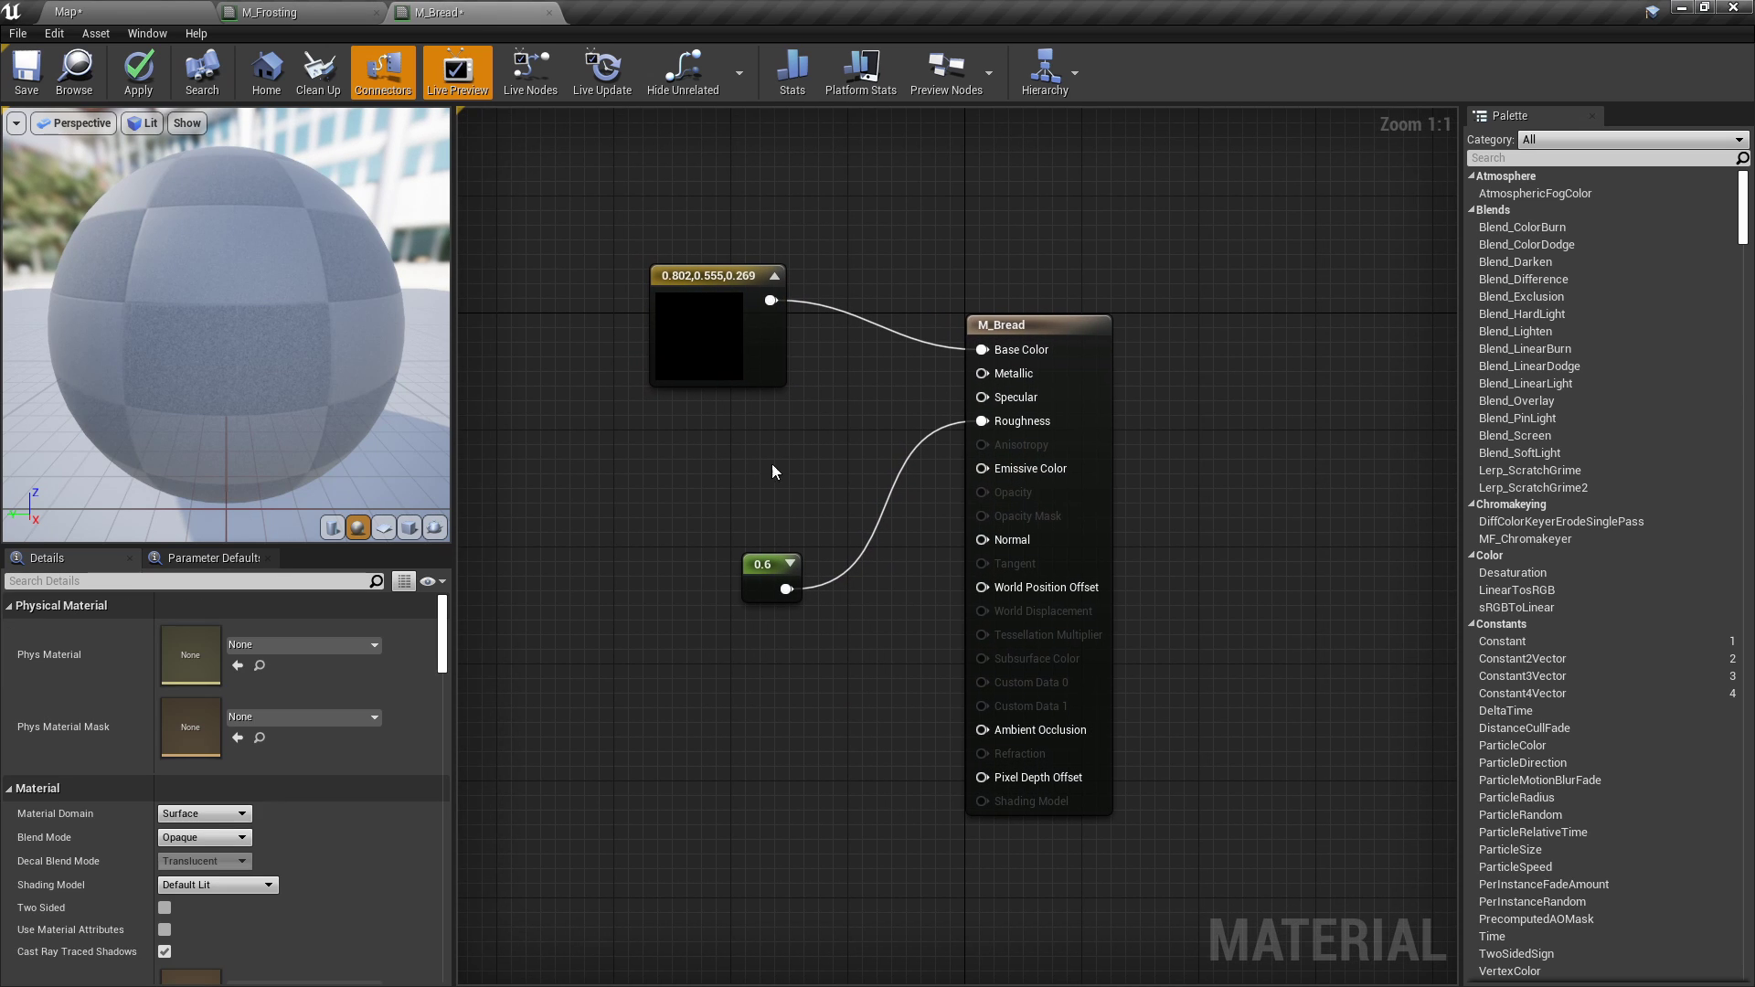
Assign M_Bread to the torus dough body in the level and apply the material's changes.
click(67, 12)
drag(242, 859, 739, 514)
click(437, 12)
click(138, 74)
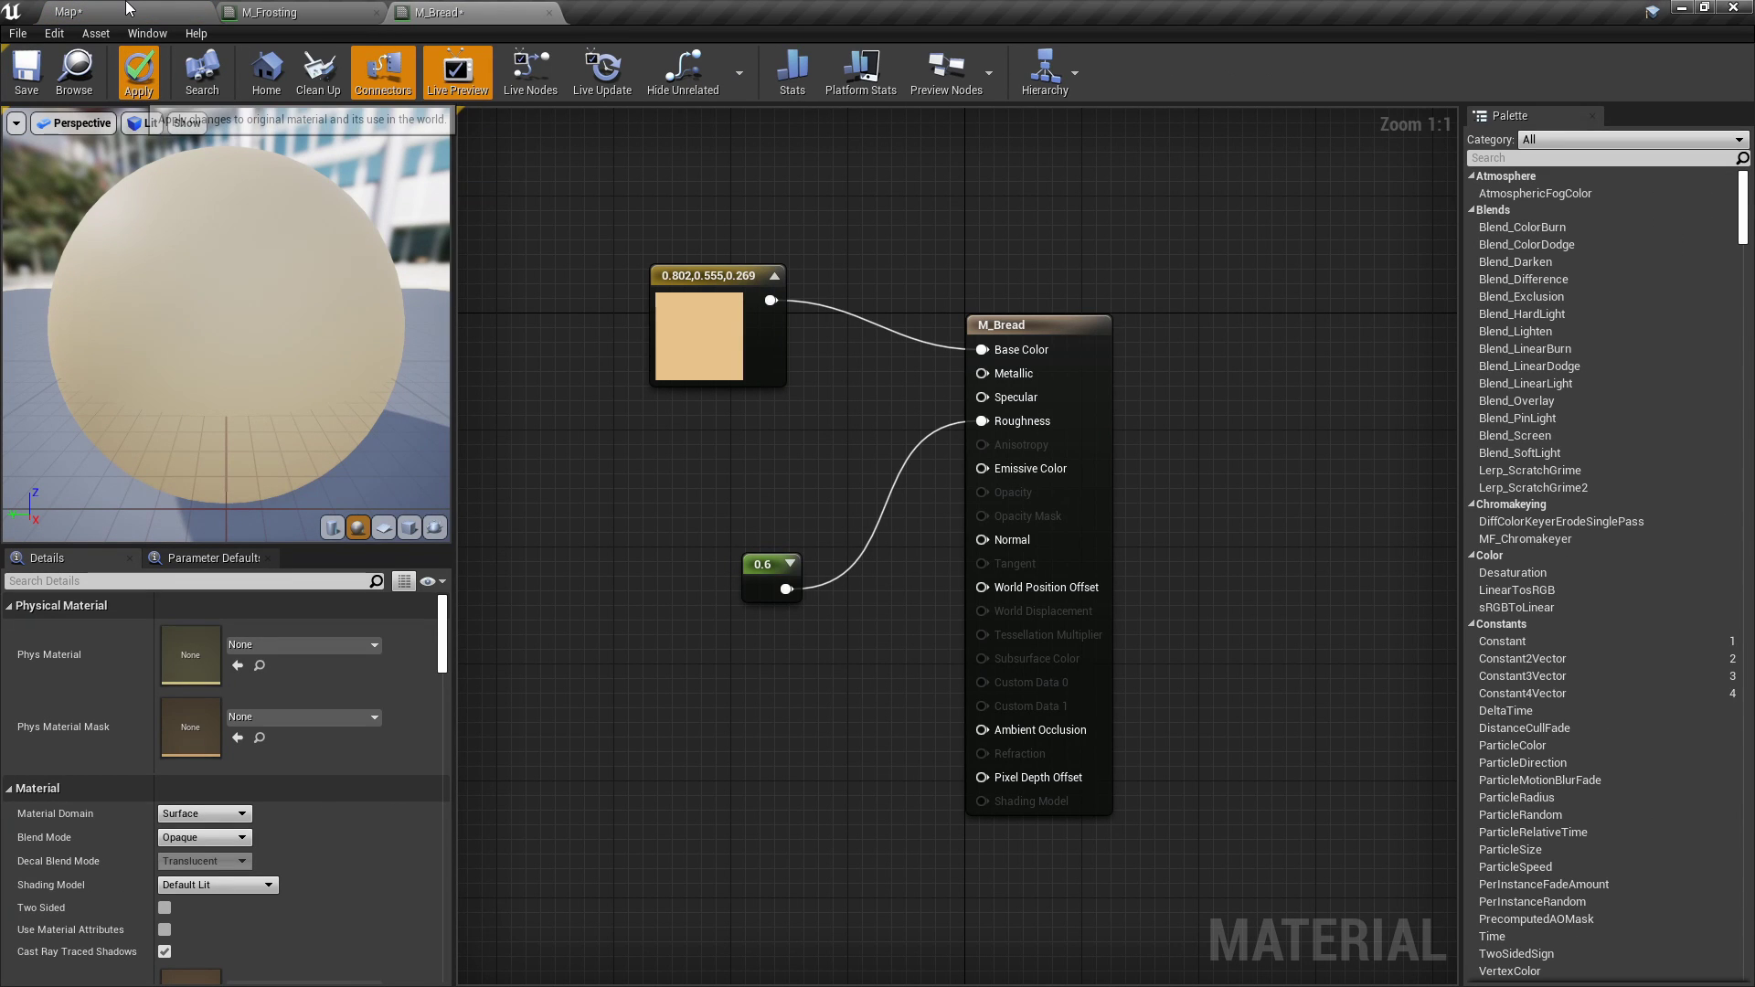
click(126, 9)
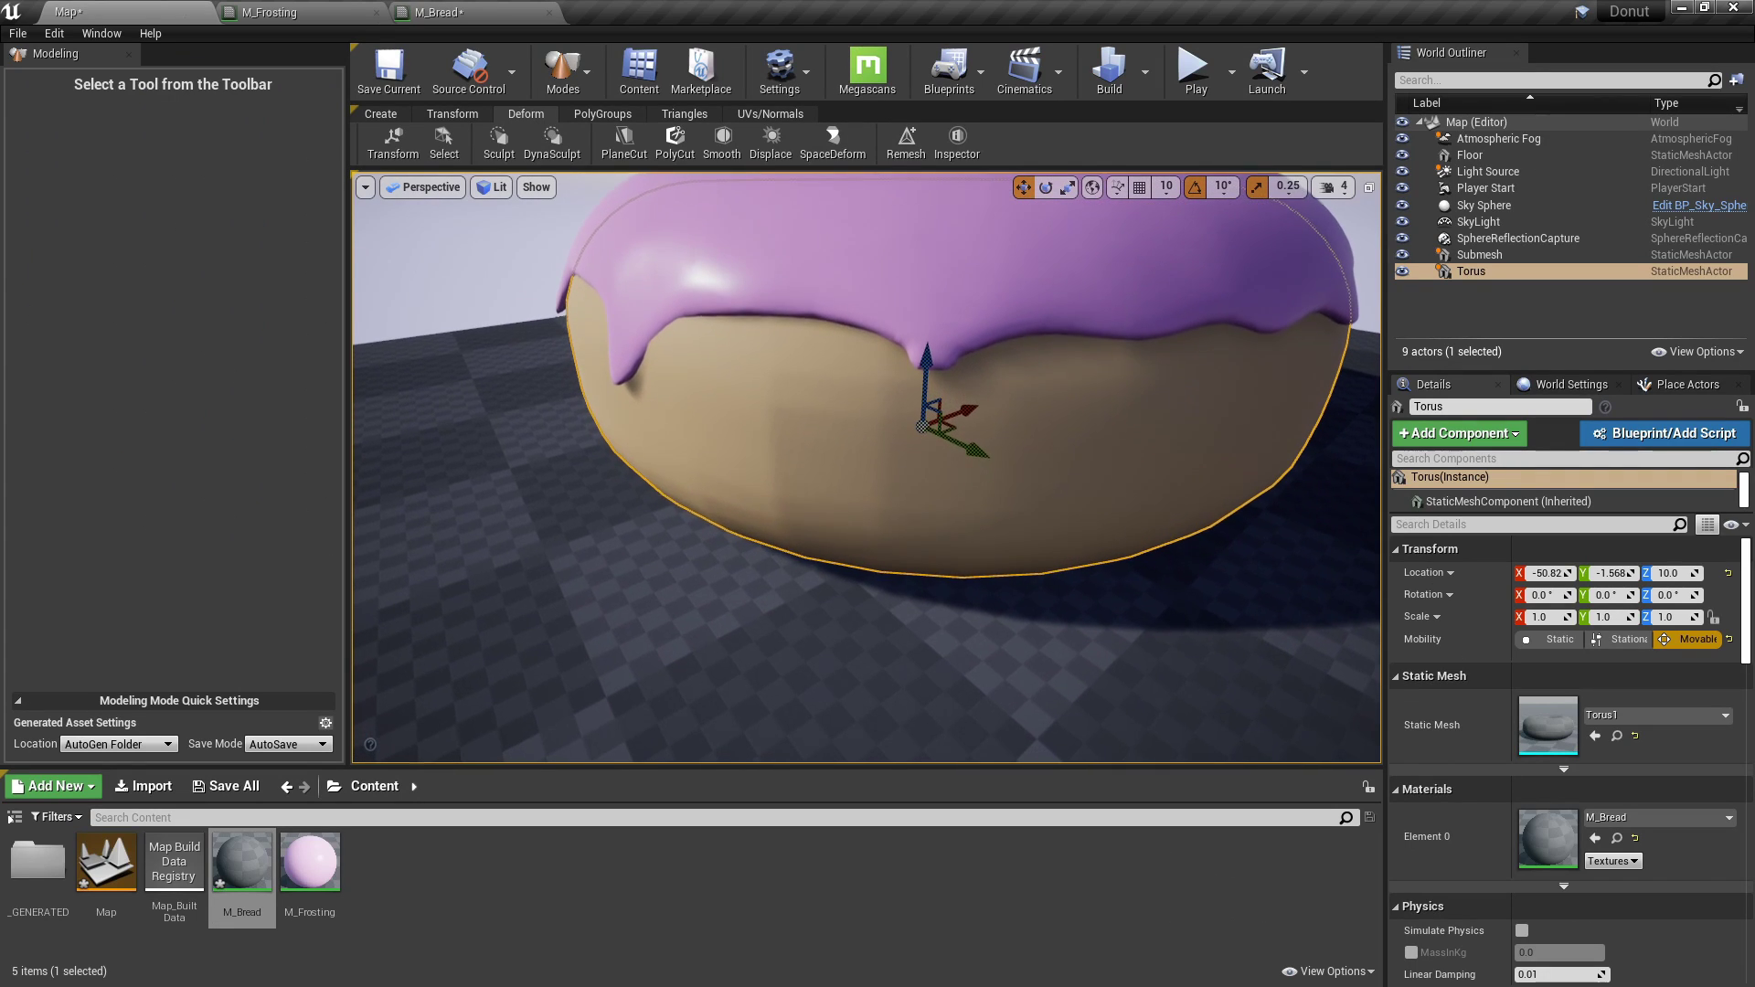
right_drag(867, 467, 769, 486)
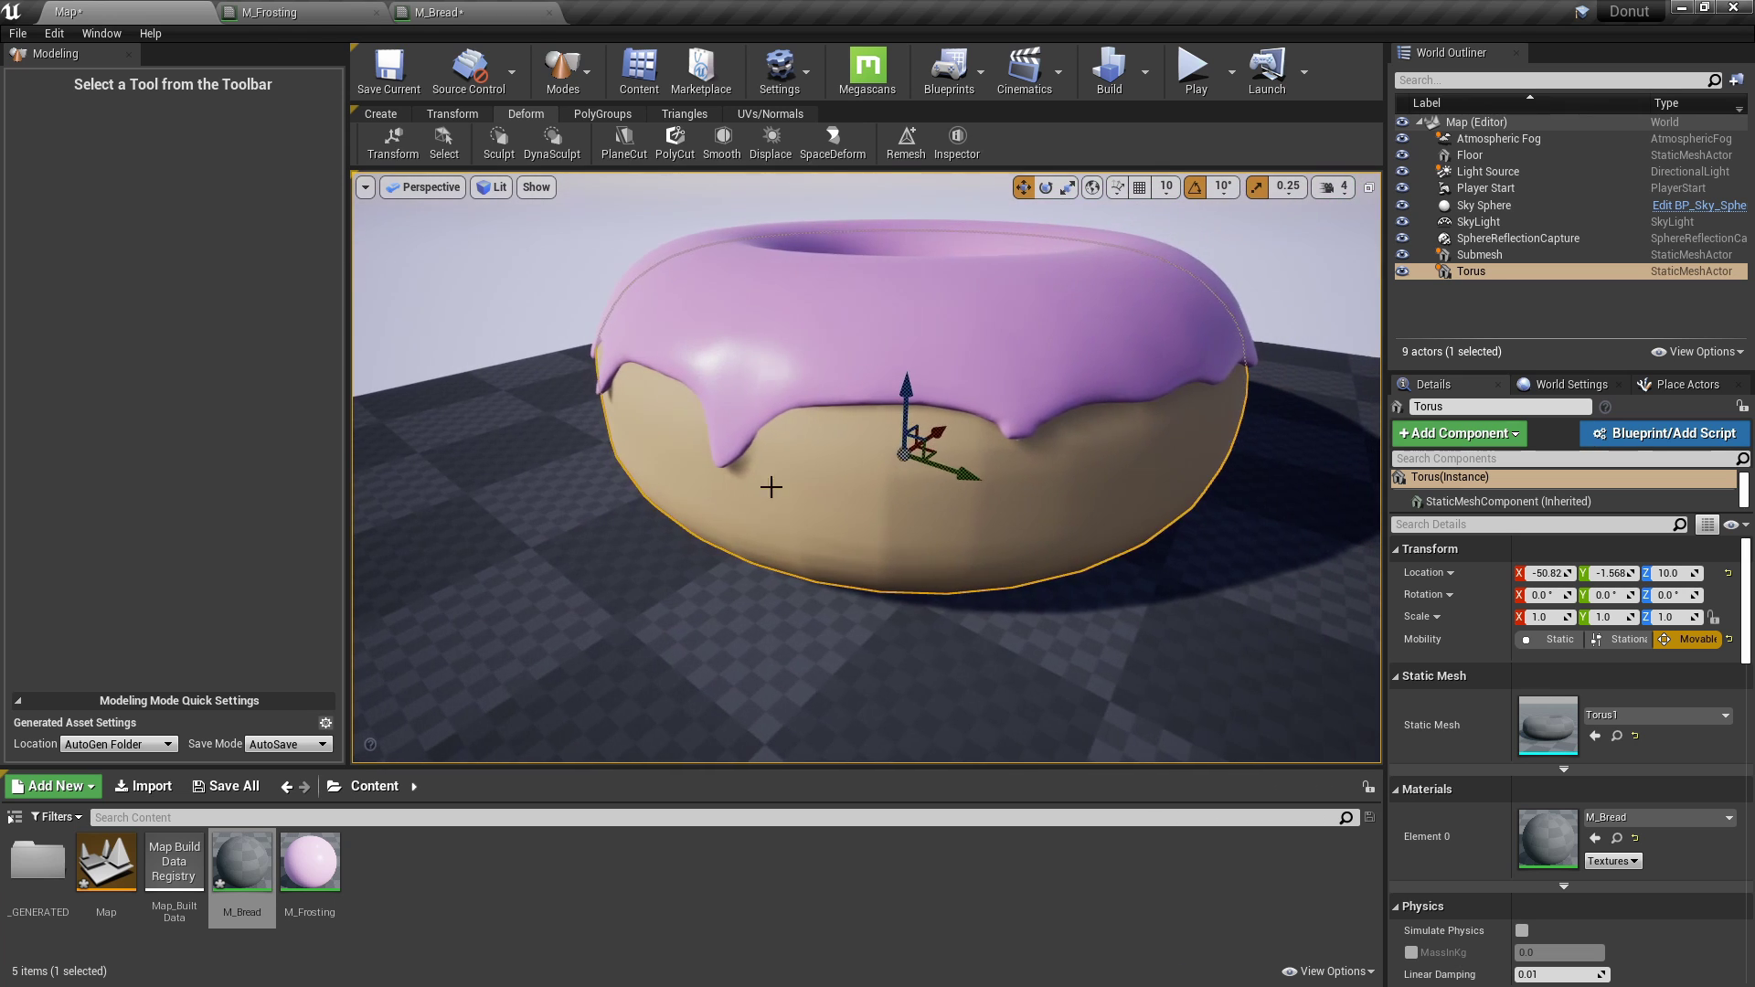
click(503, 9)
right_click(639, 436)
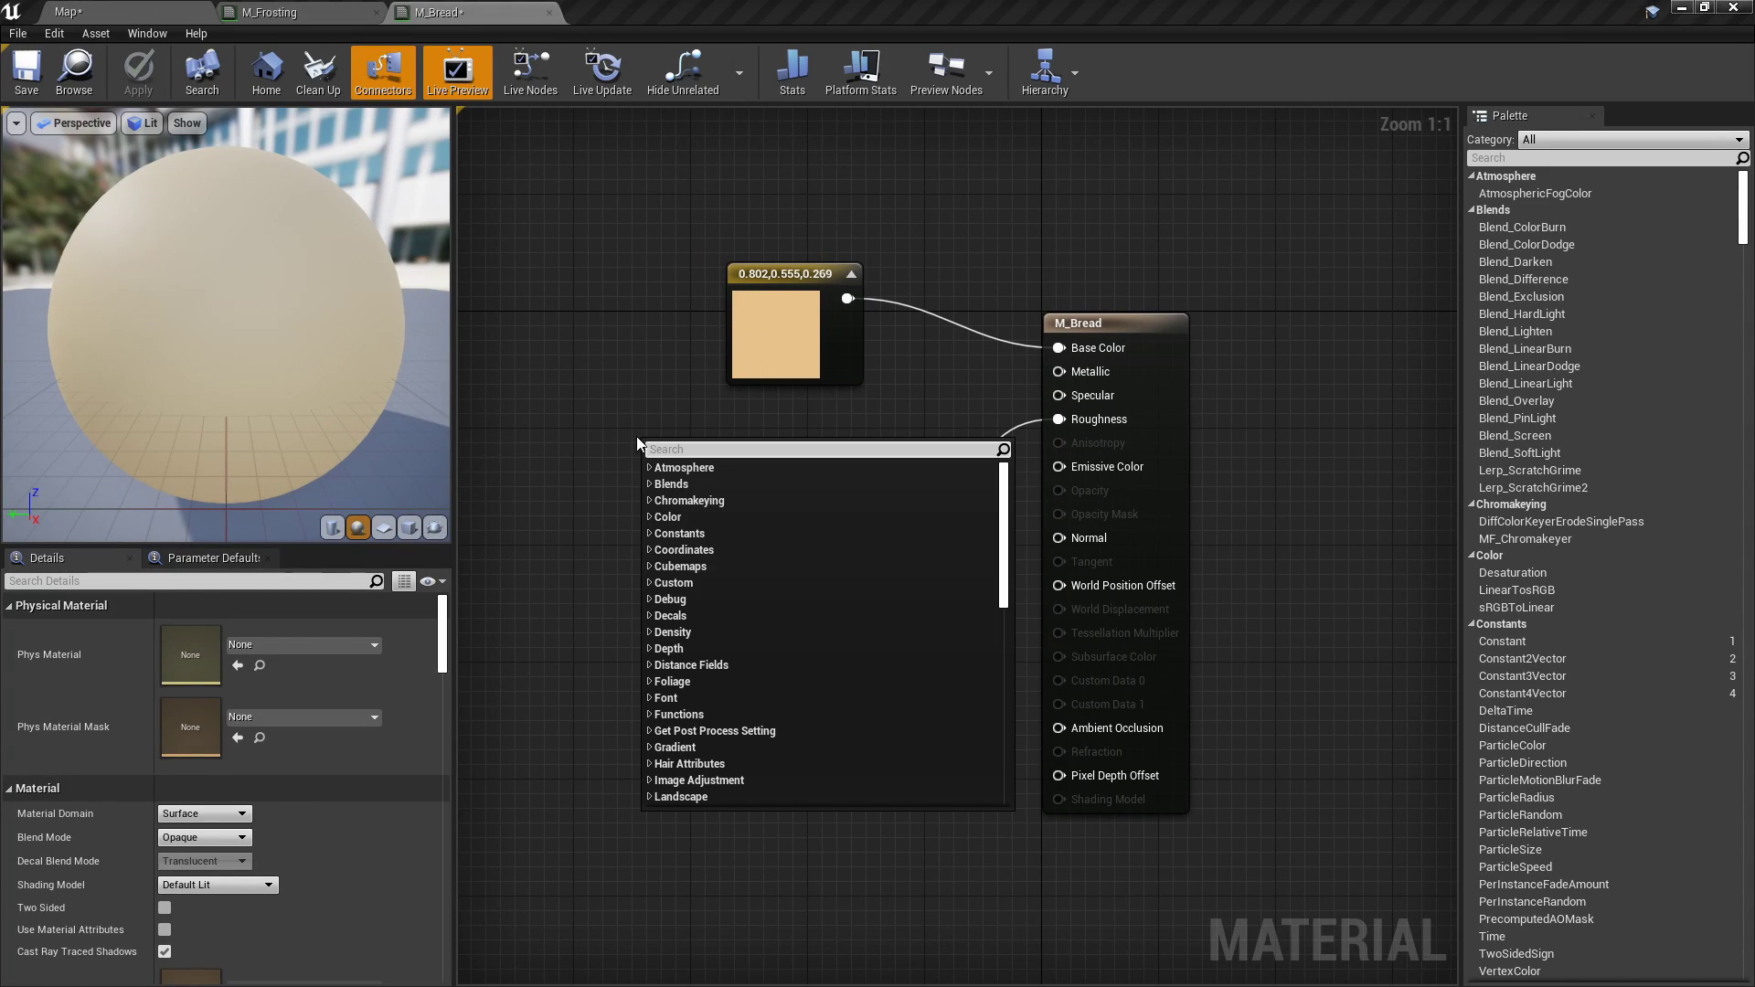
key(Escape)
click(162, 8)
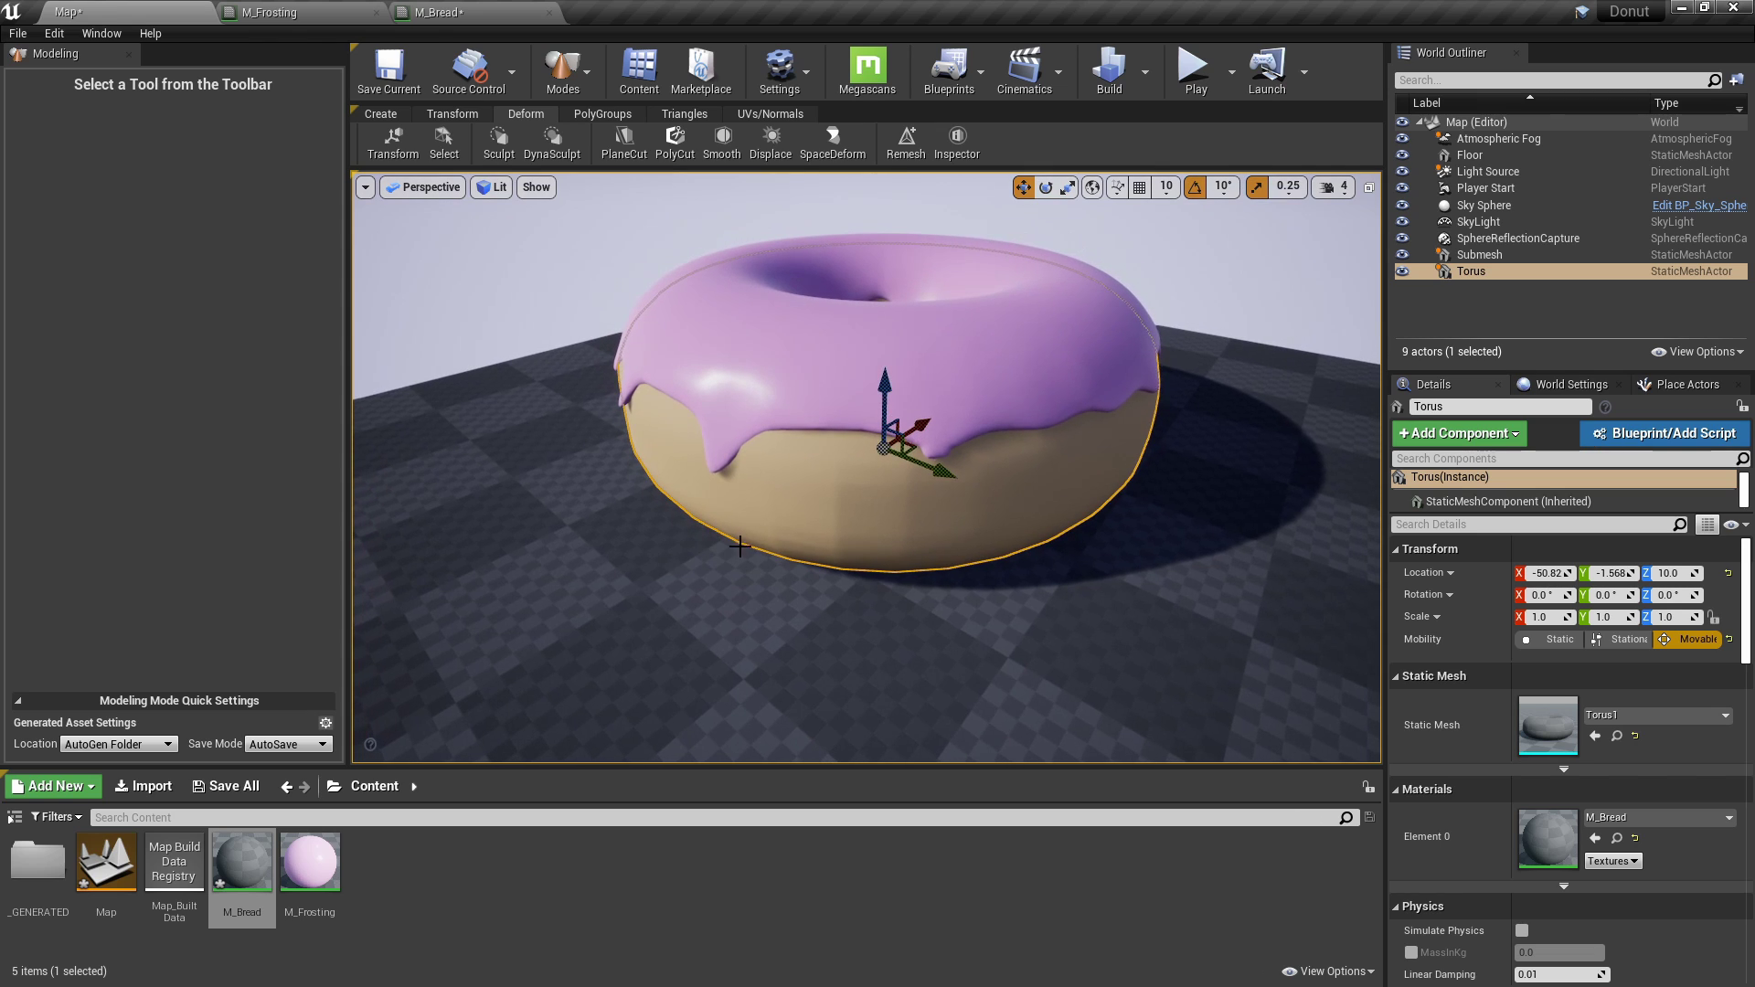
Add a Vertex Color node to the M_Bread graph and place it below the brown colour node.
click(469, 9)
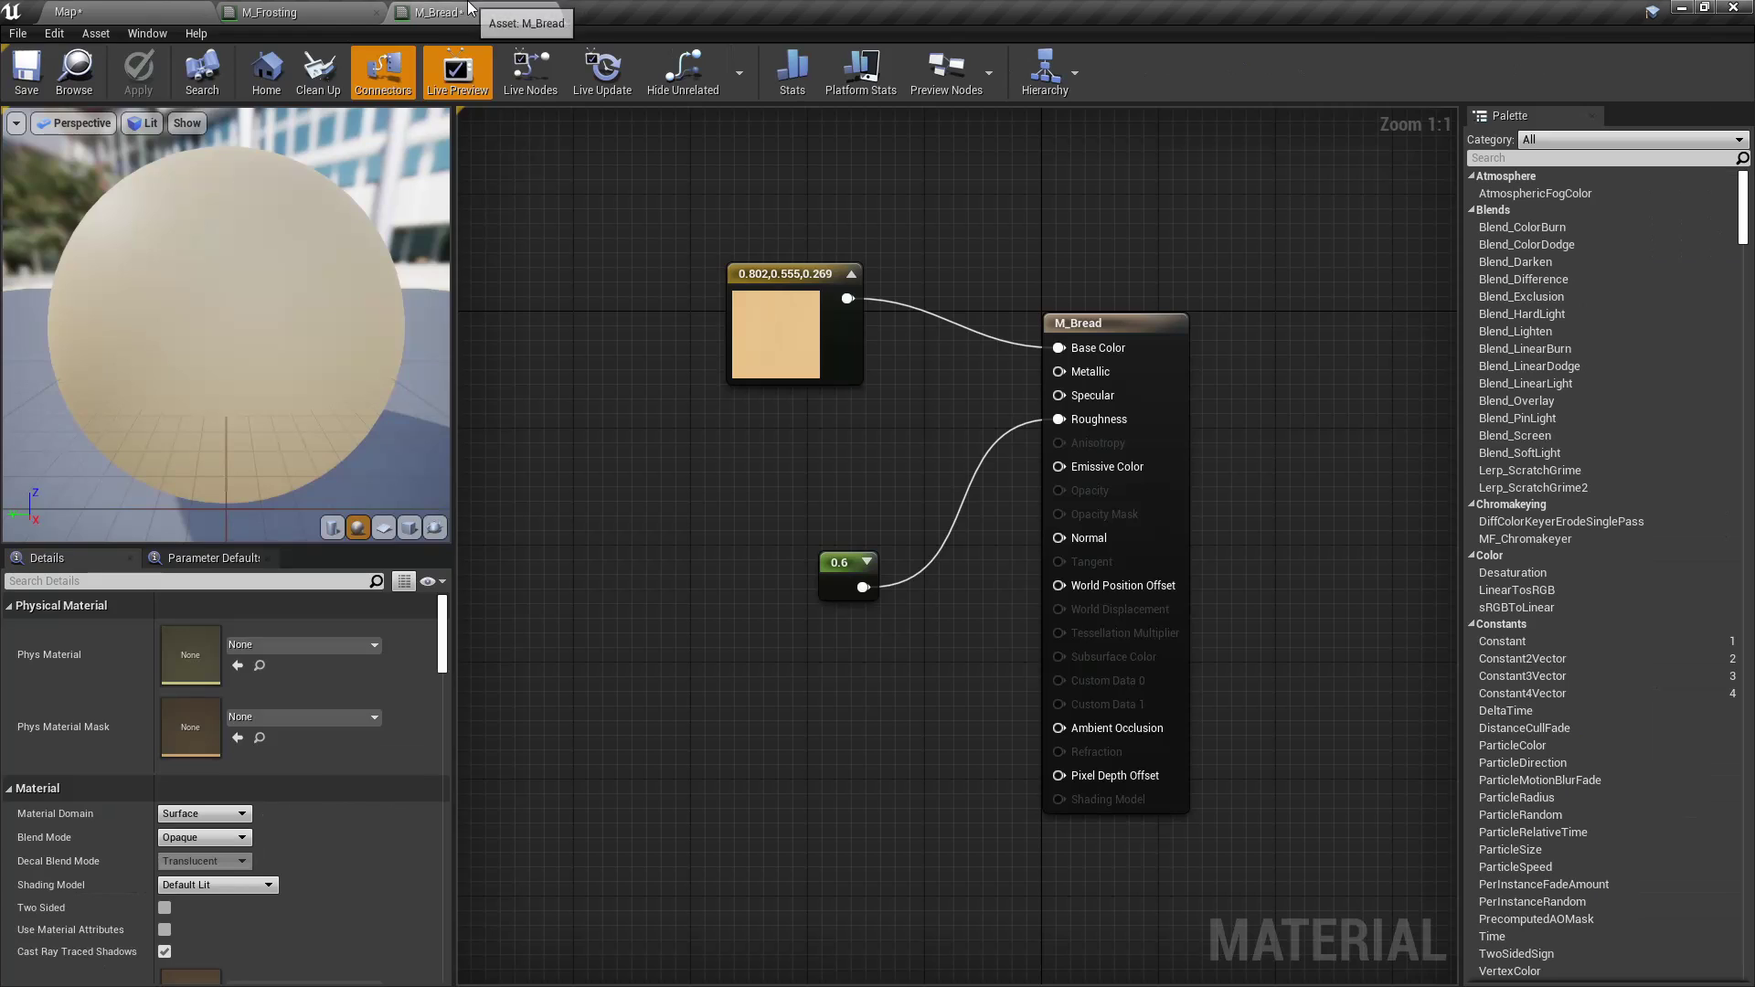
right_click(585, 448)
text(vertex)
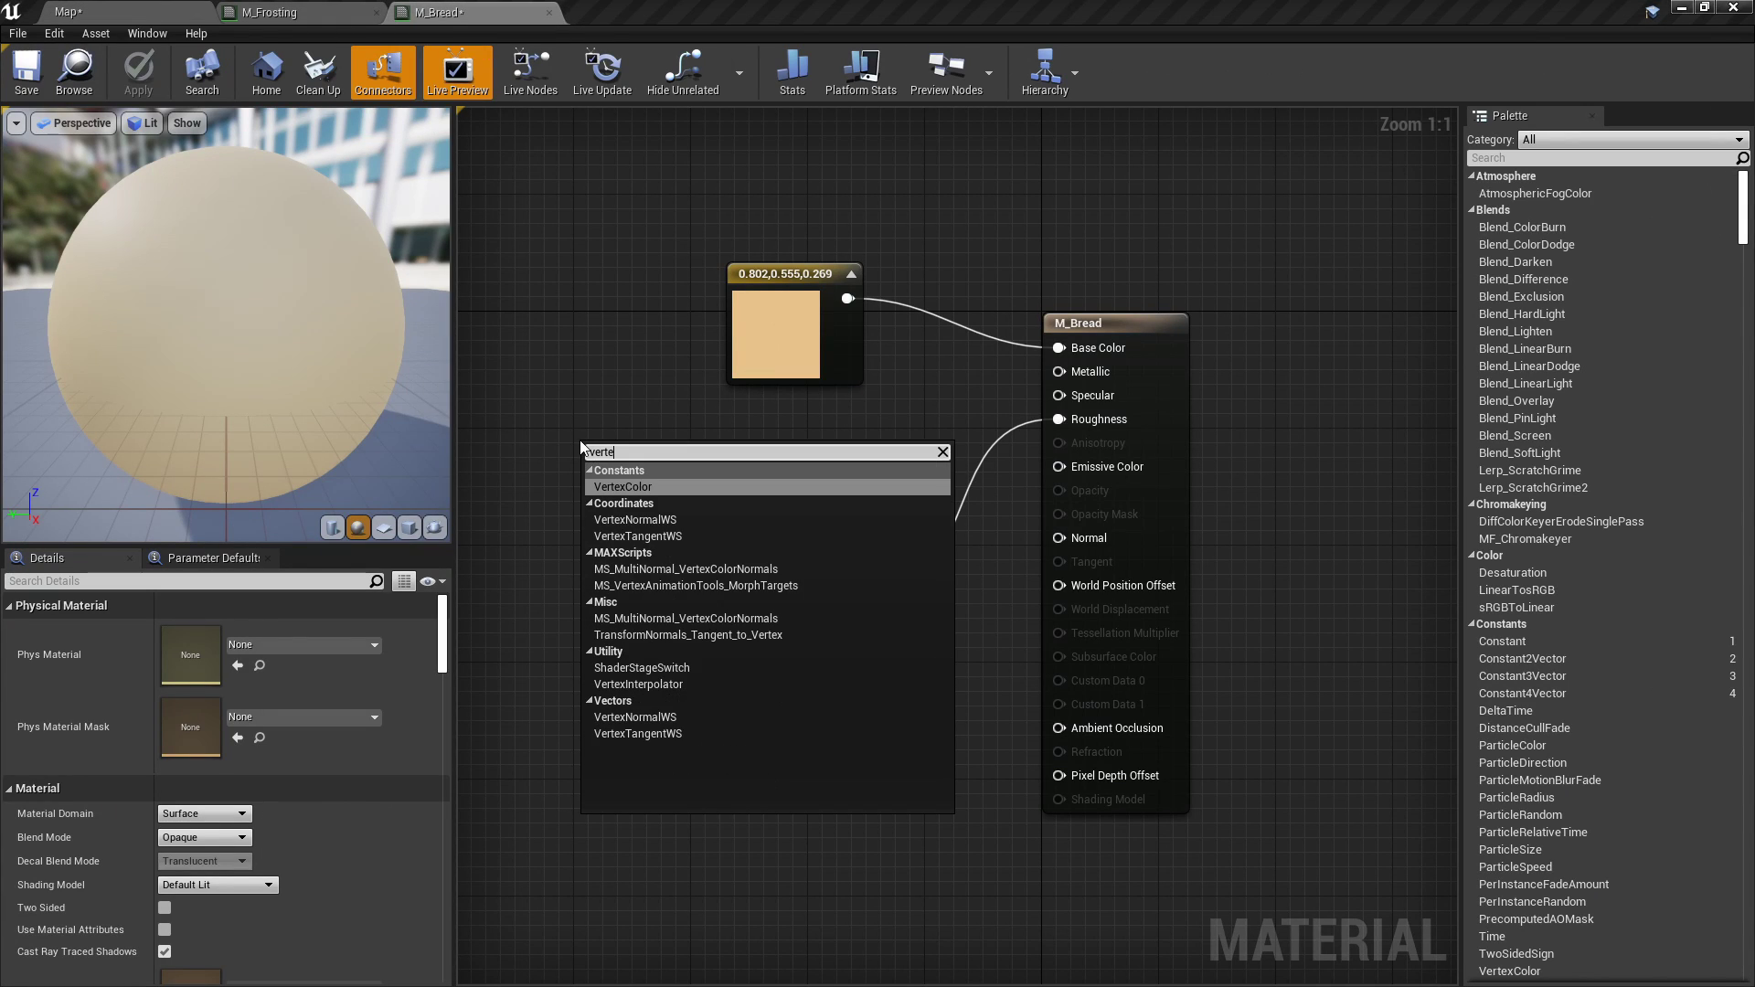
key(Return)
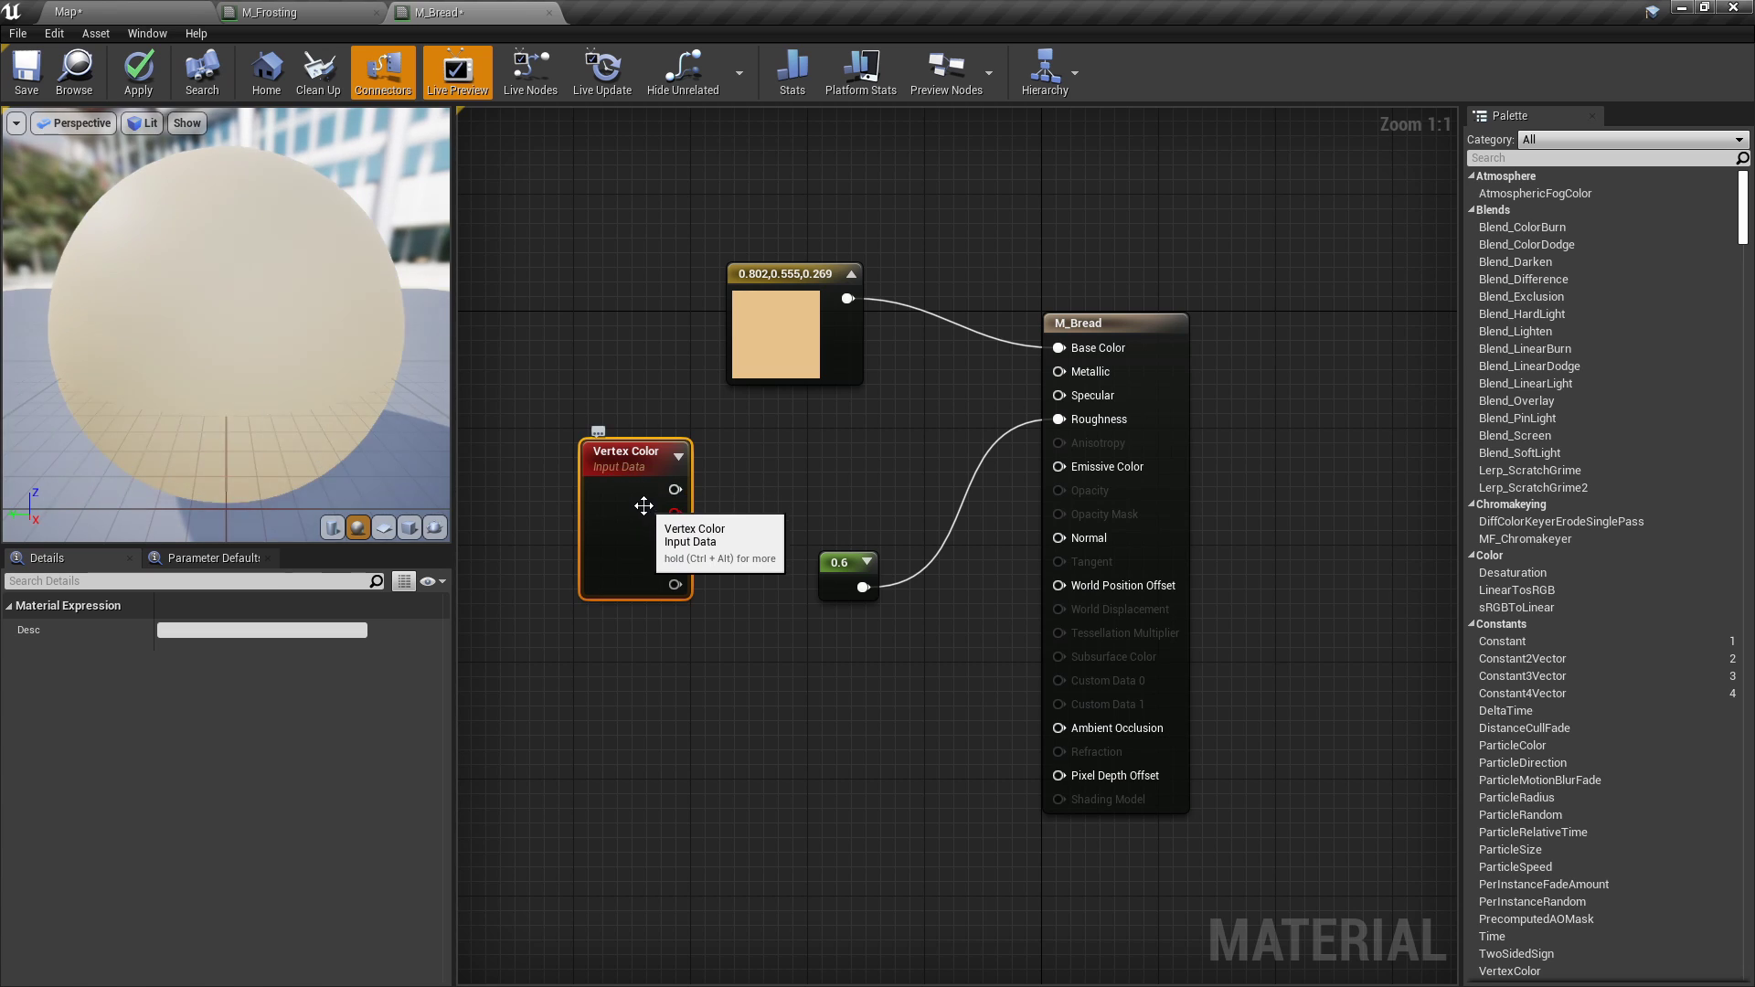
drag(638, 514, 587, 490)
click(712, 475)
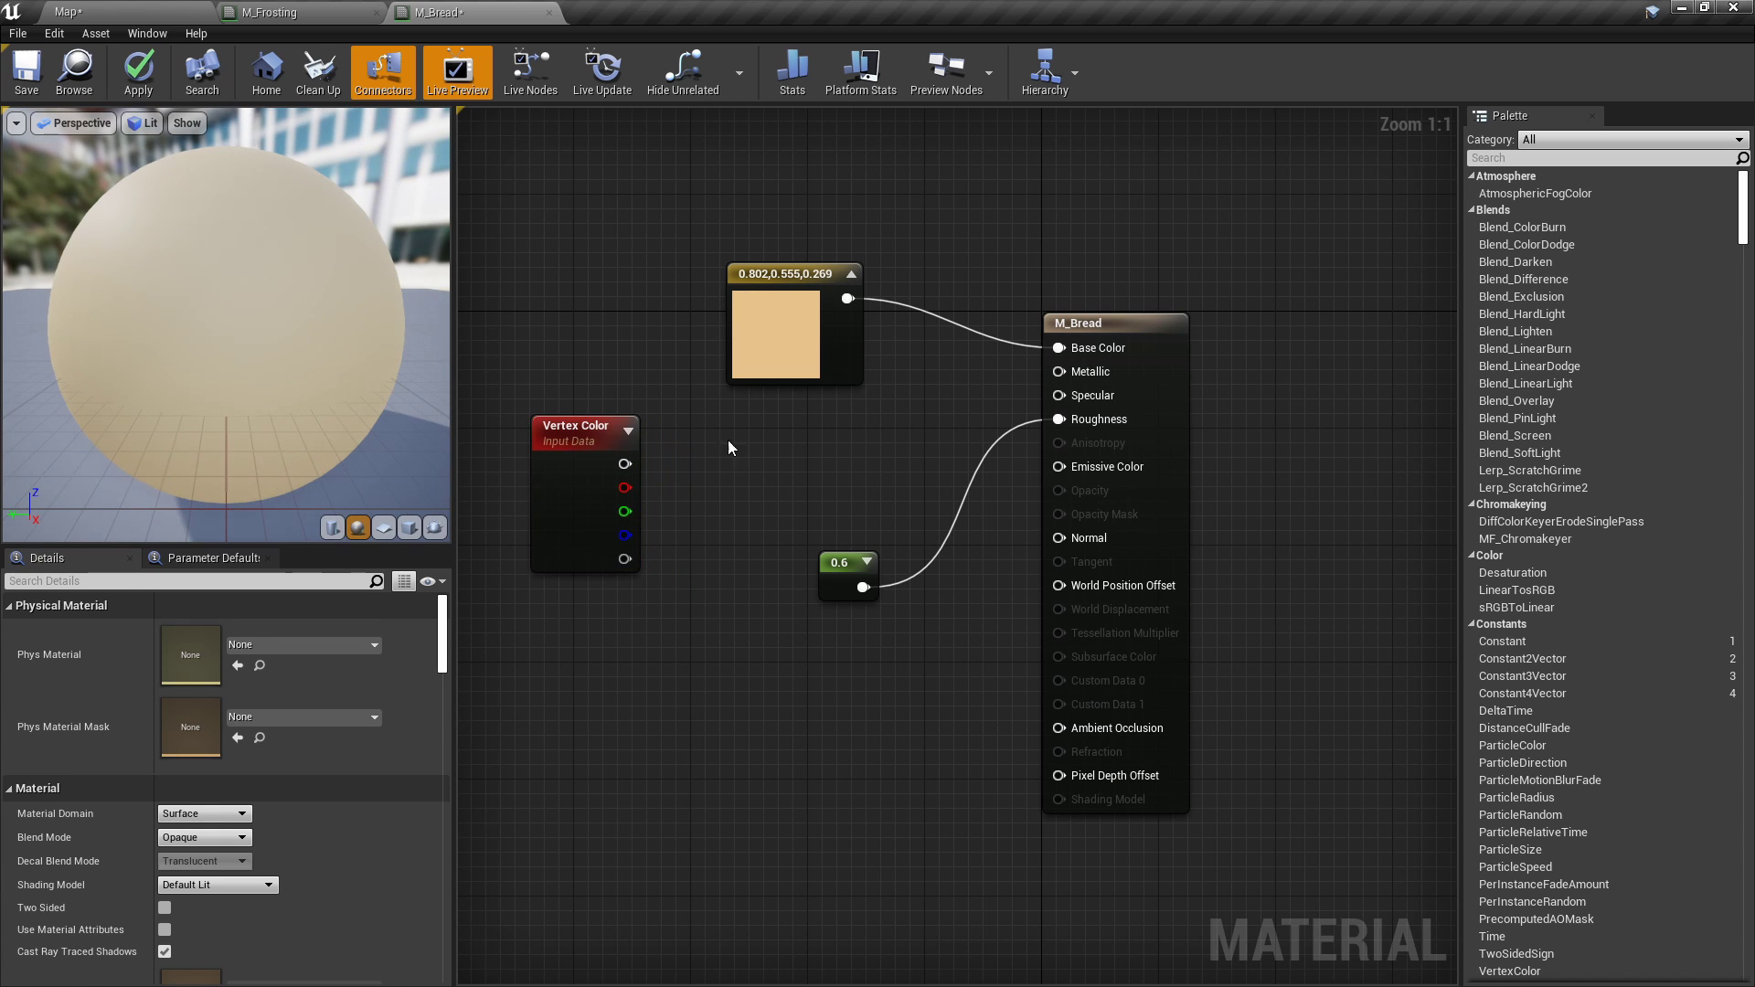
Add a Lerp node beside the Vertex Color node and connect the vertex colour's red output to its Alpha input.
key(l)
click(814, 443)
right_drag(718, 456, 776, 473)
drag(843, 361, 750, 266)
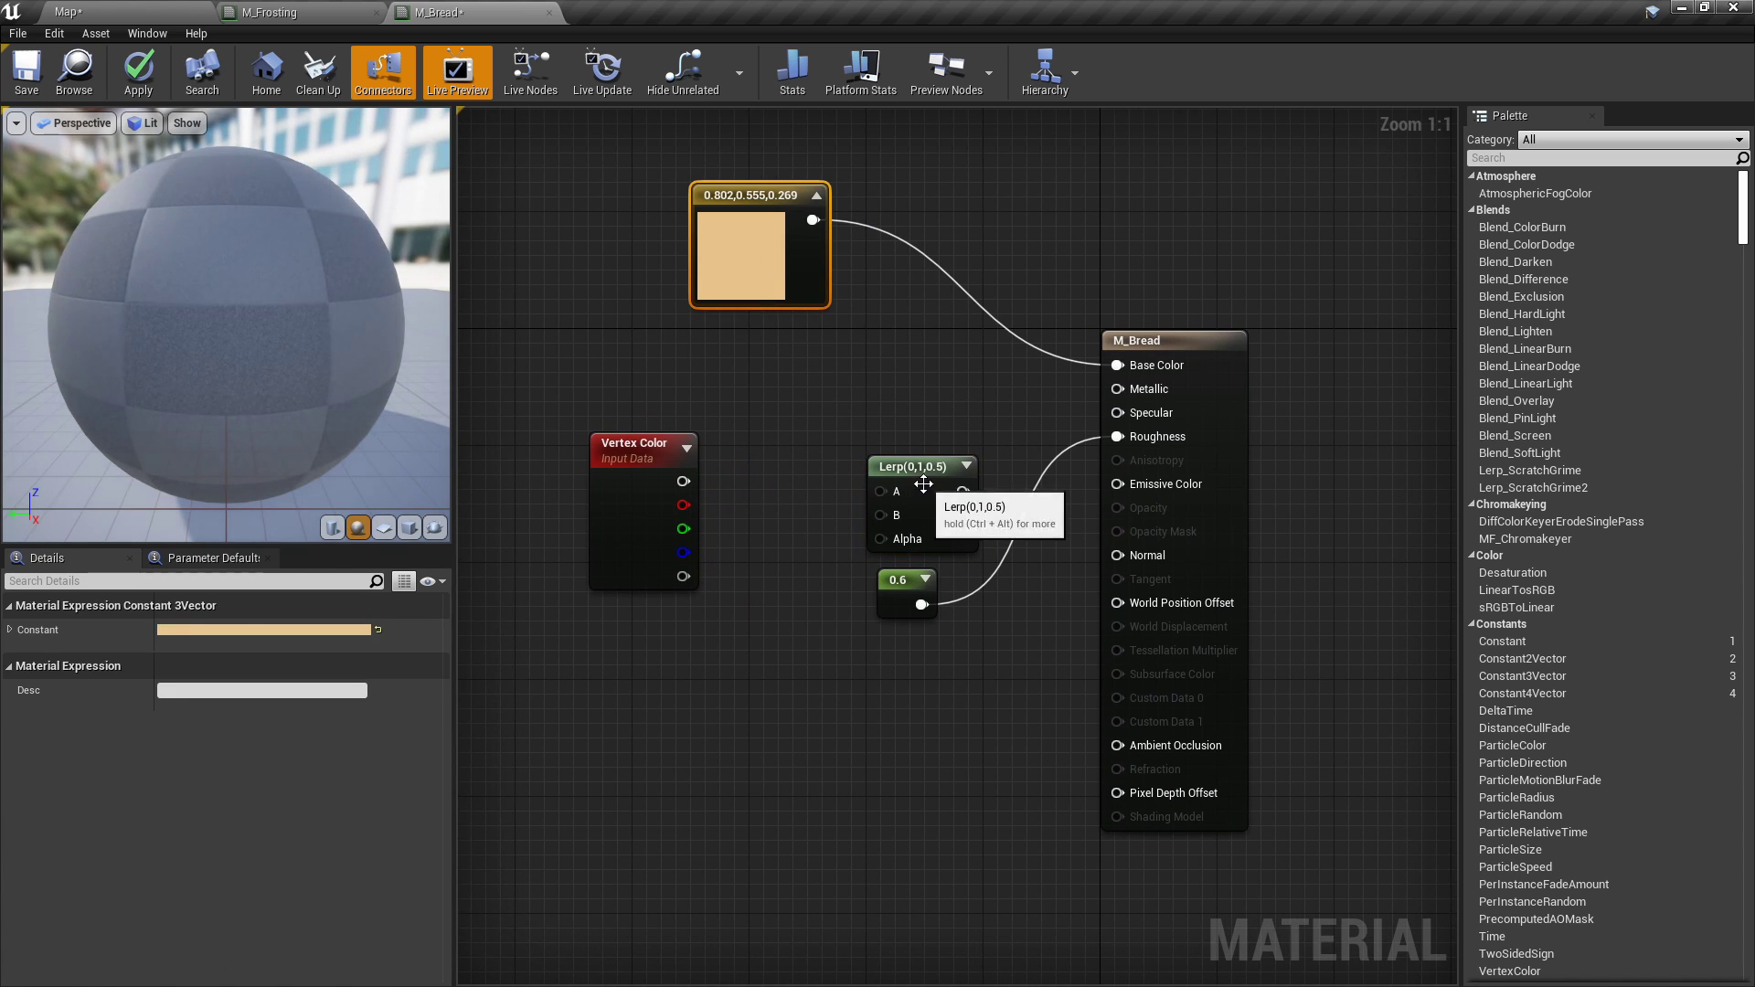
drag(922, 481, 862, 371)
drag(683, 505, 835, 432)
drag(856, 407, 753, 413)
Duplicate the brown colour node, place the copy directly below the original and move Vertex Color beneath both.
click(813, 320)
click(741, 262)
key(ctrl+w)
drag(750, 261, 720, 232)
drag(759, 403, 718, 388)
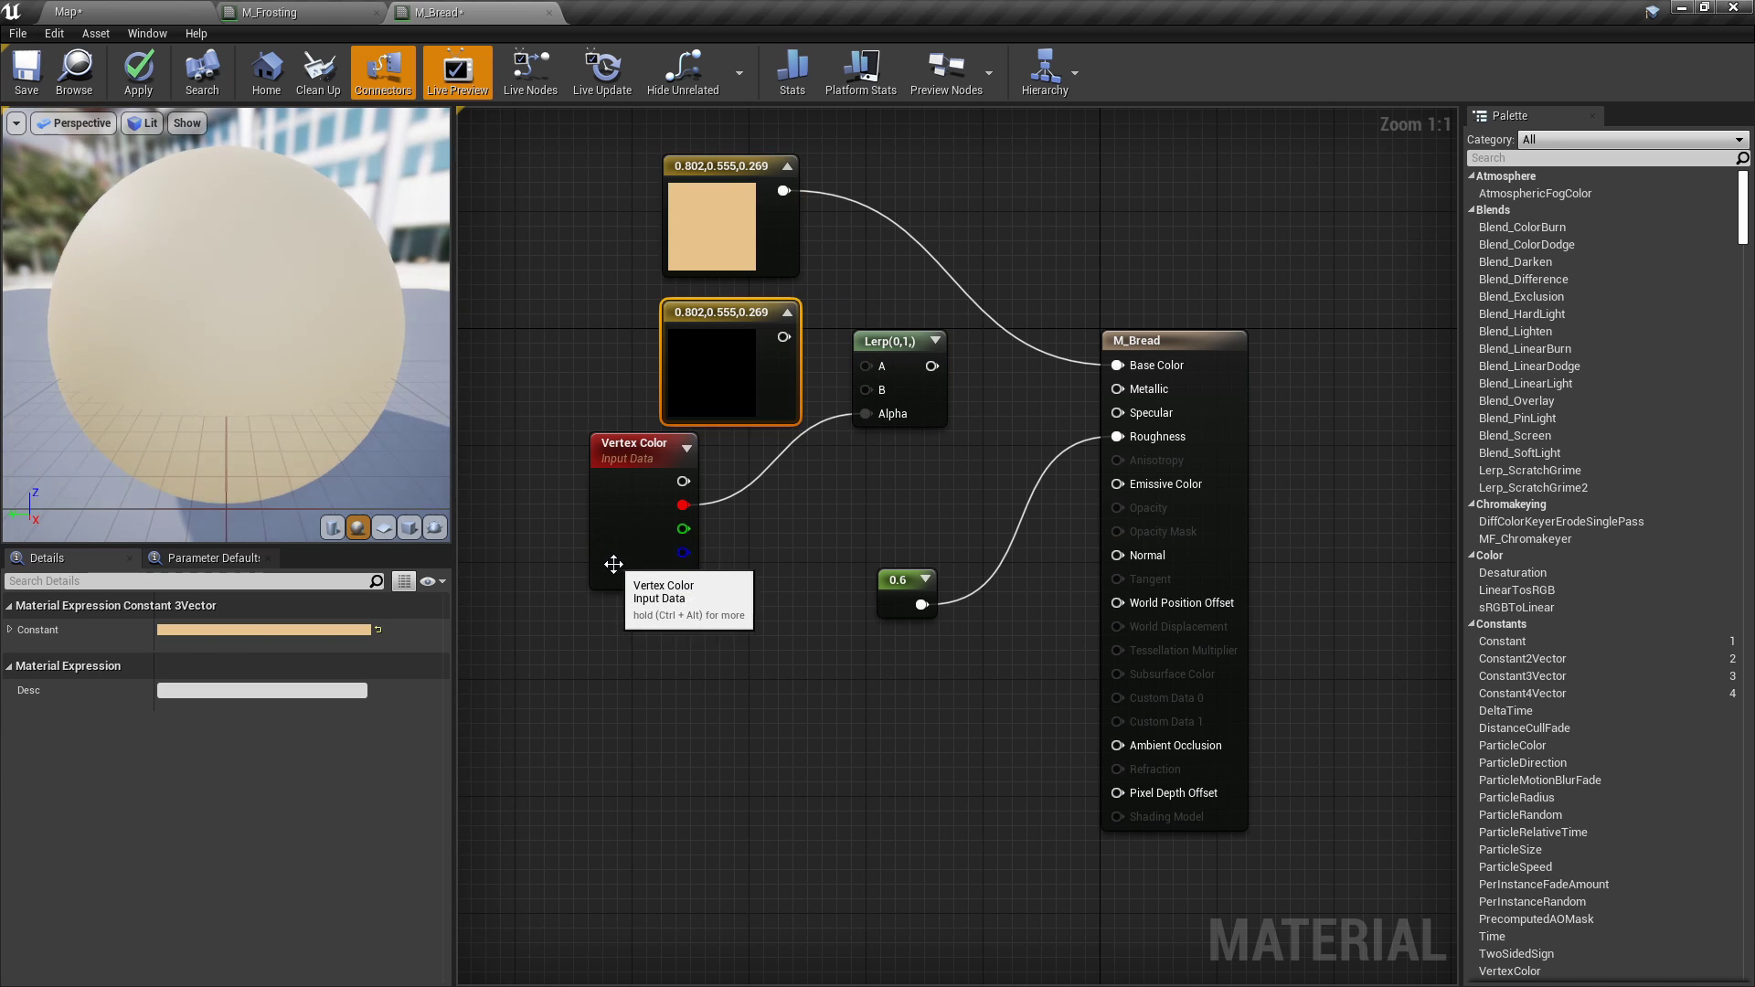
drag(631, 448, 612, 492)
Set the original colour node to a darker brown of 0.714, 0.474, 0.197 and the duplicate to a paler 0.802, 0.656, 0.514.
double_click(723, 210)
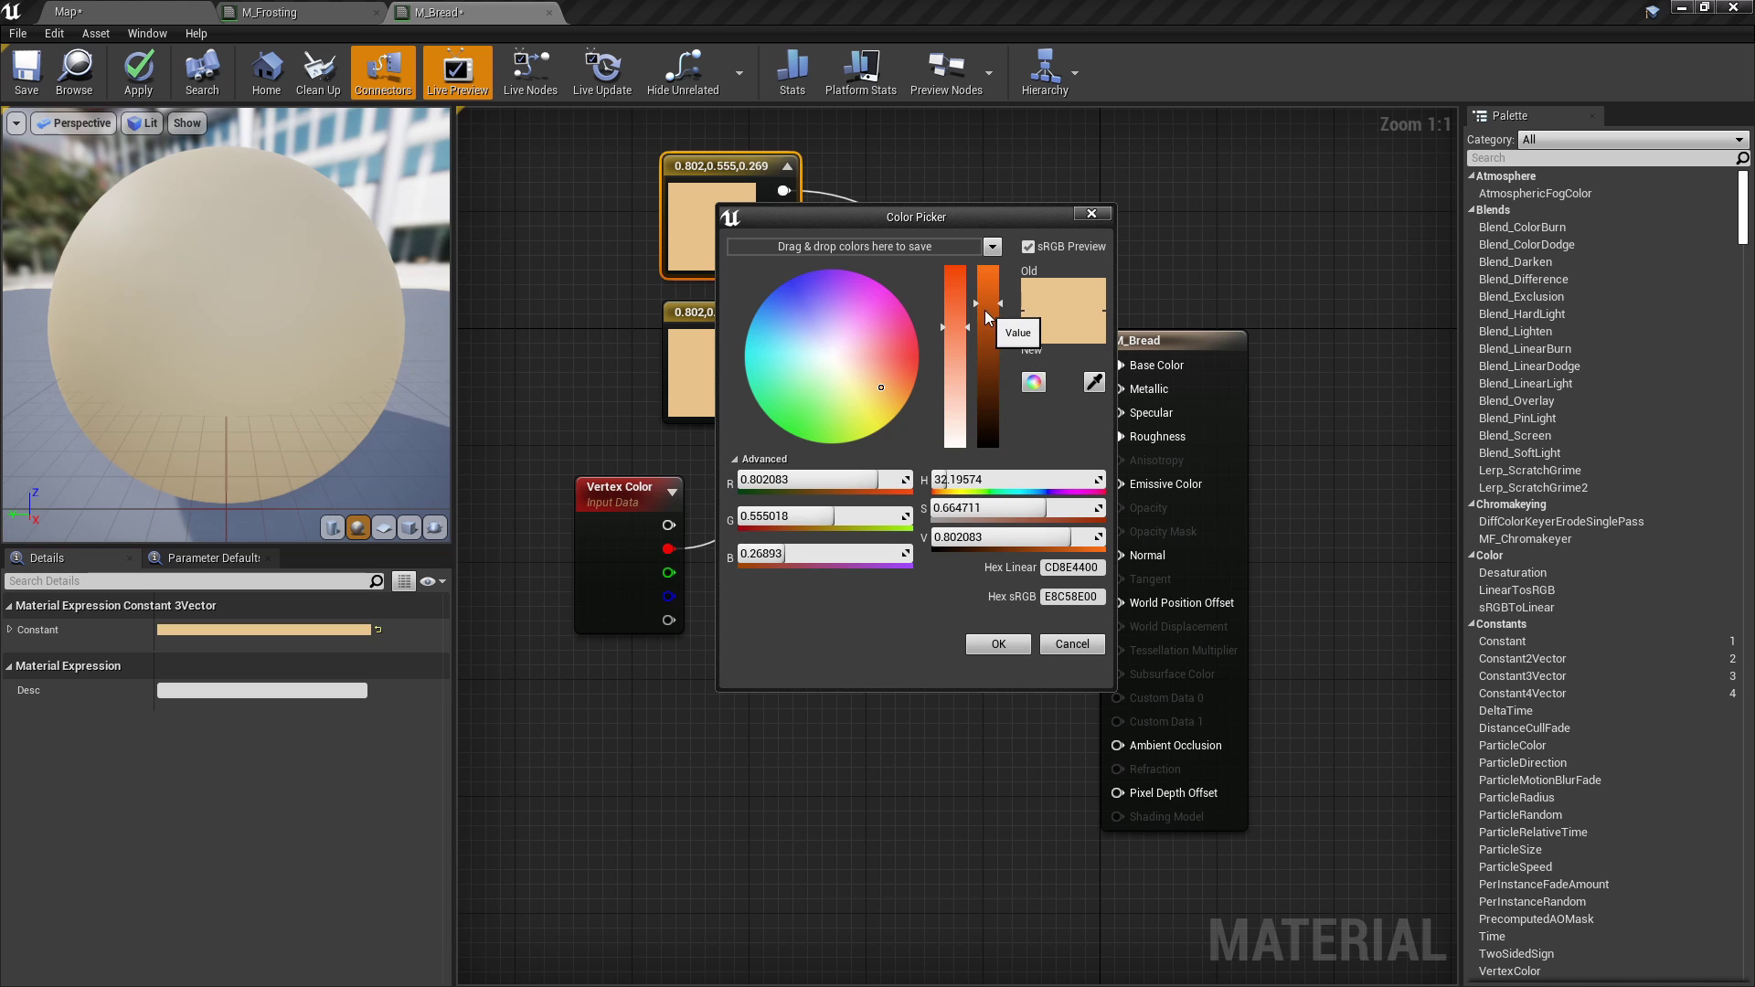
drag(986, 311, 985, 319)
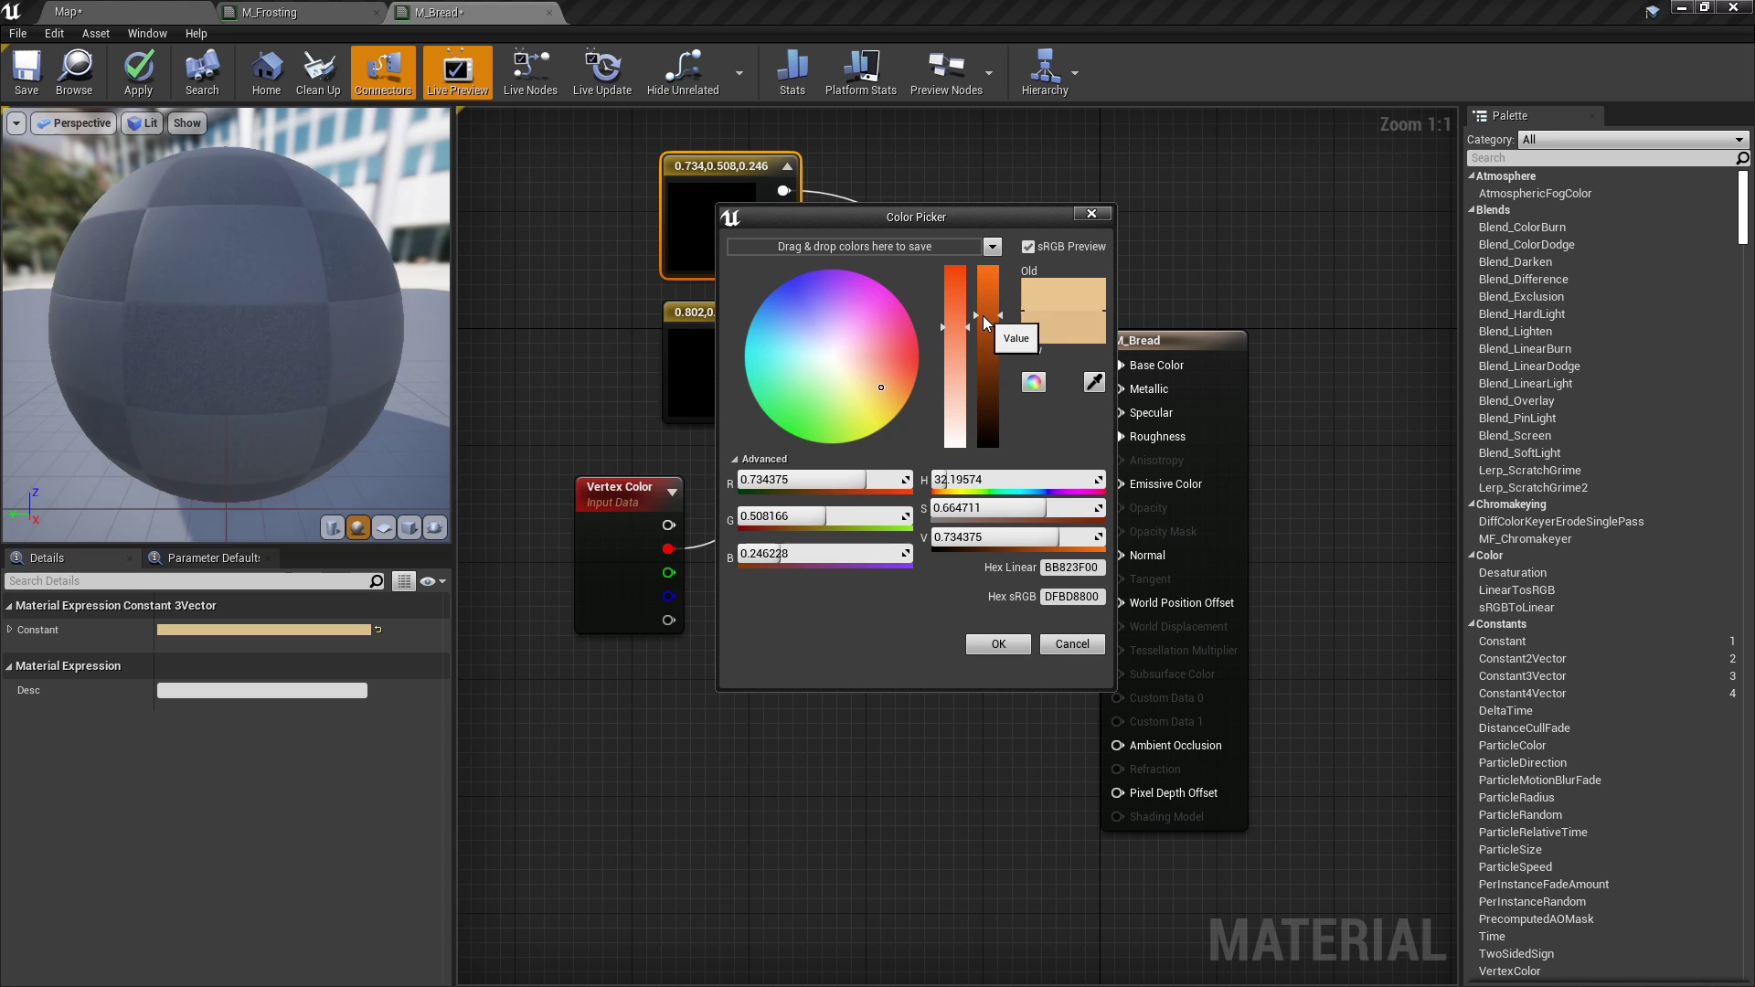
click(1000, 644)
double_click(765, 409)
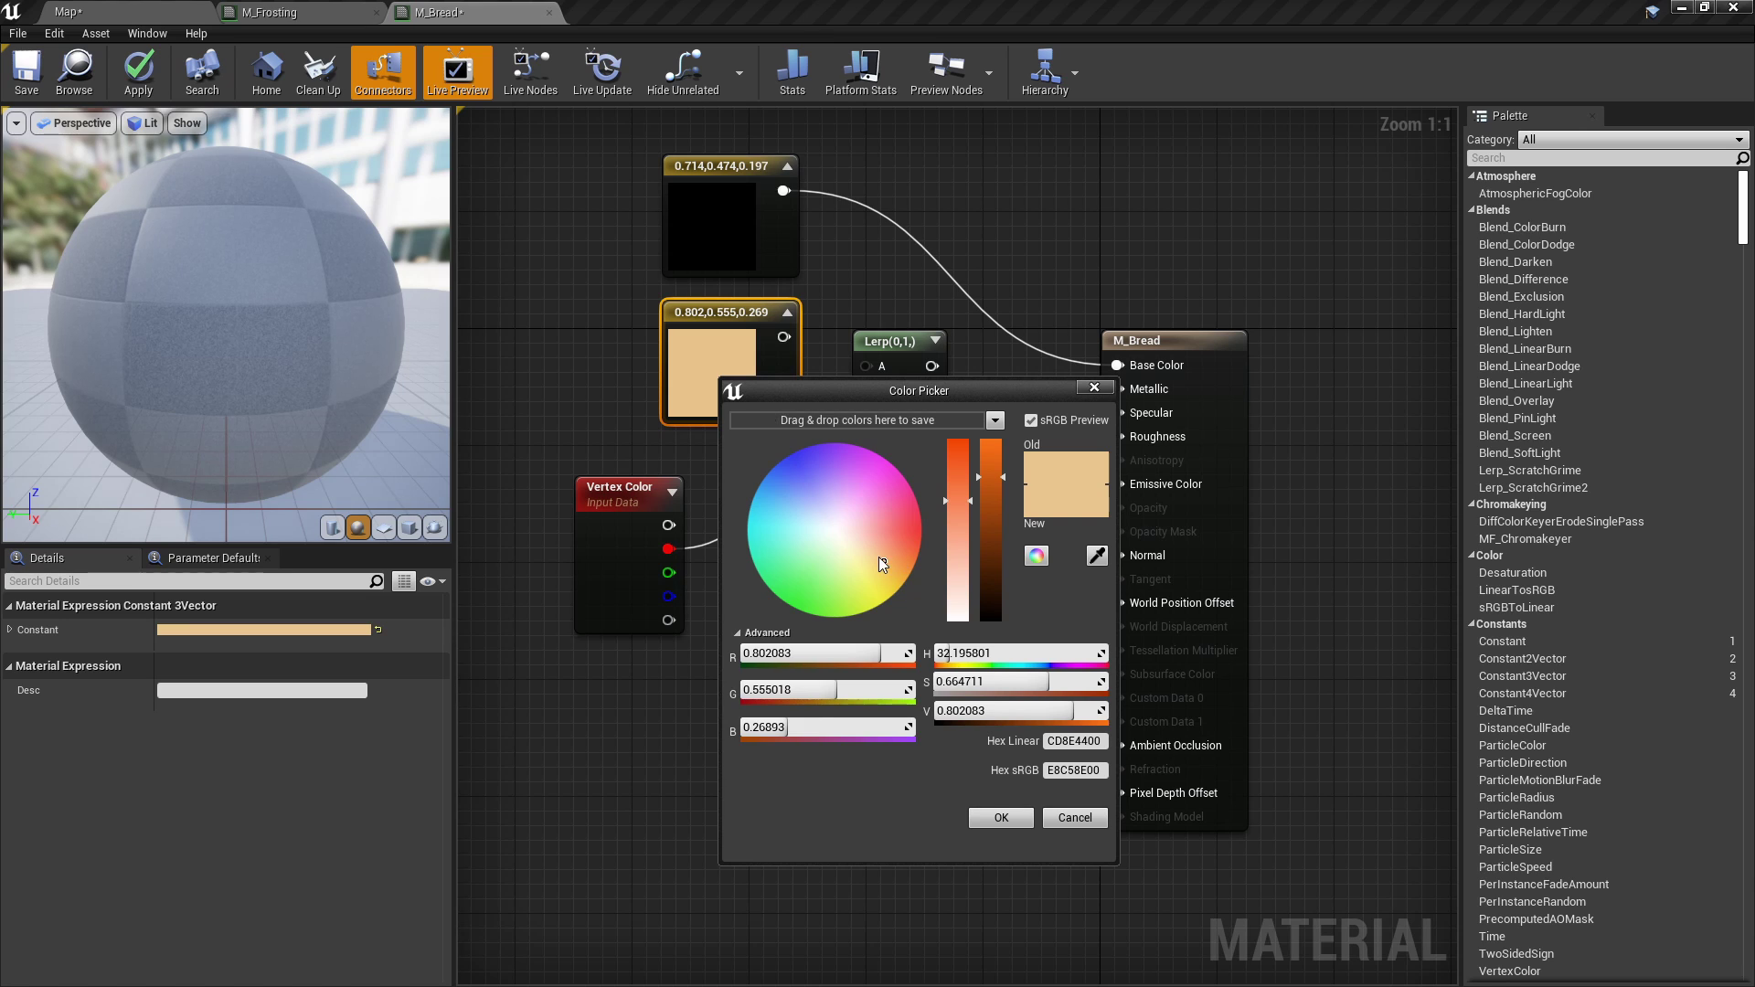
drag(880, 557, 863, 546)
click(1004, 816)
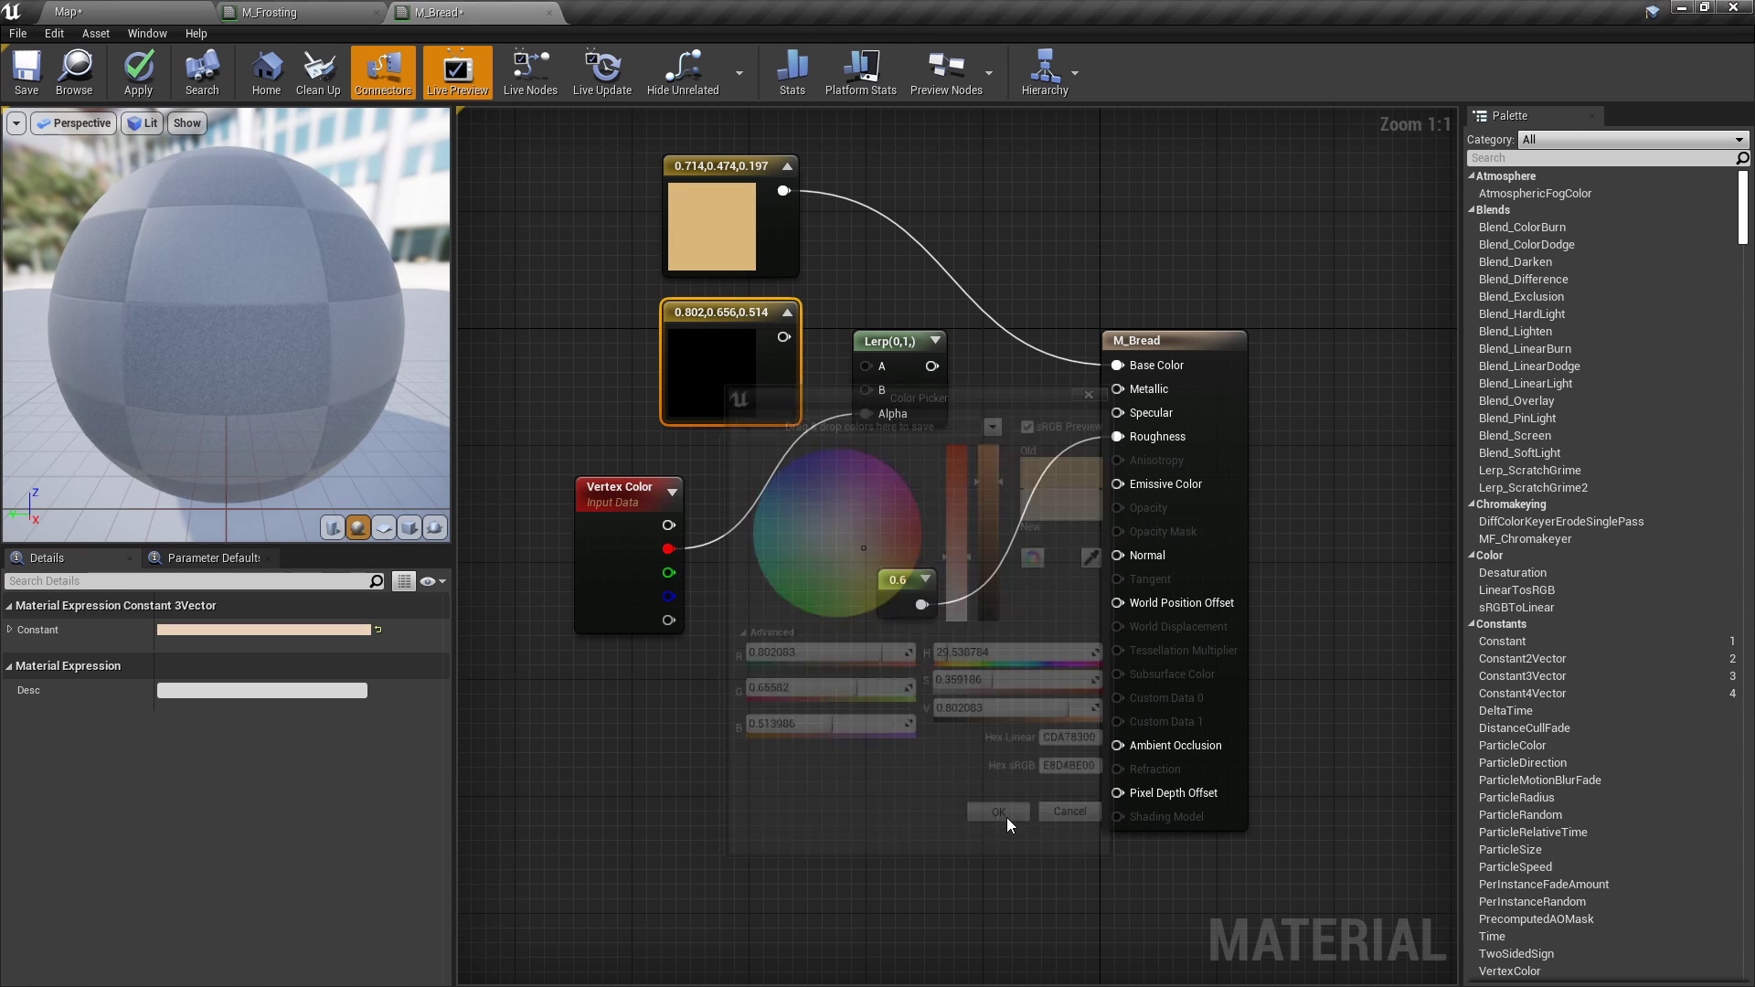
Connect the darker brown to Lerp input B, the paler colour to input A, and the Lerp output to Base Color.
right_drag(784, 561, 788, 600)
click(788, 600)
drag(775, 272, 869, 430)
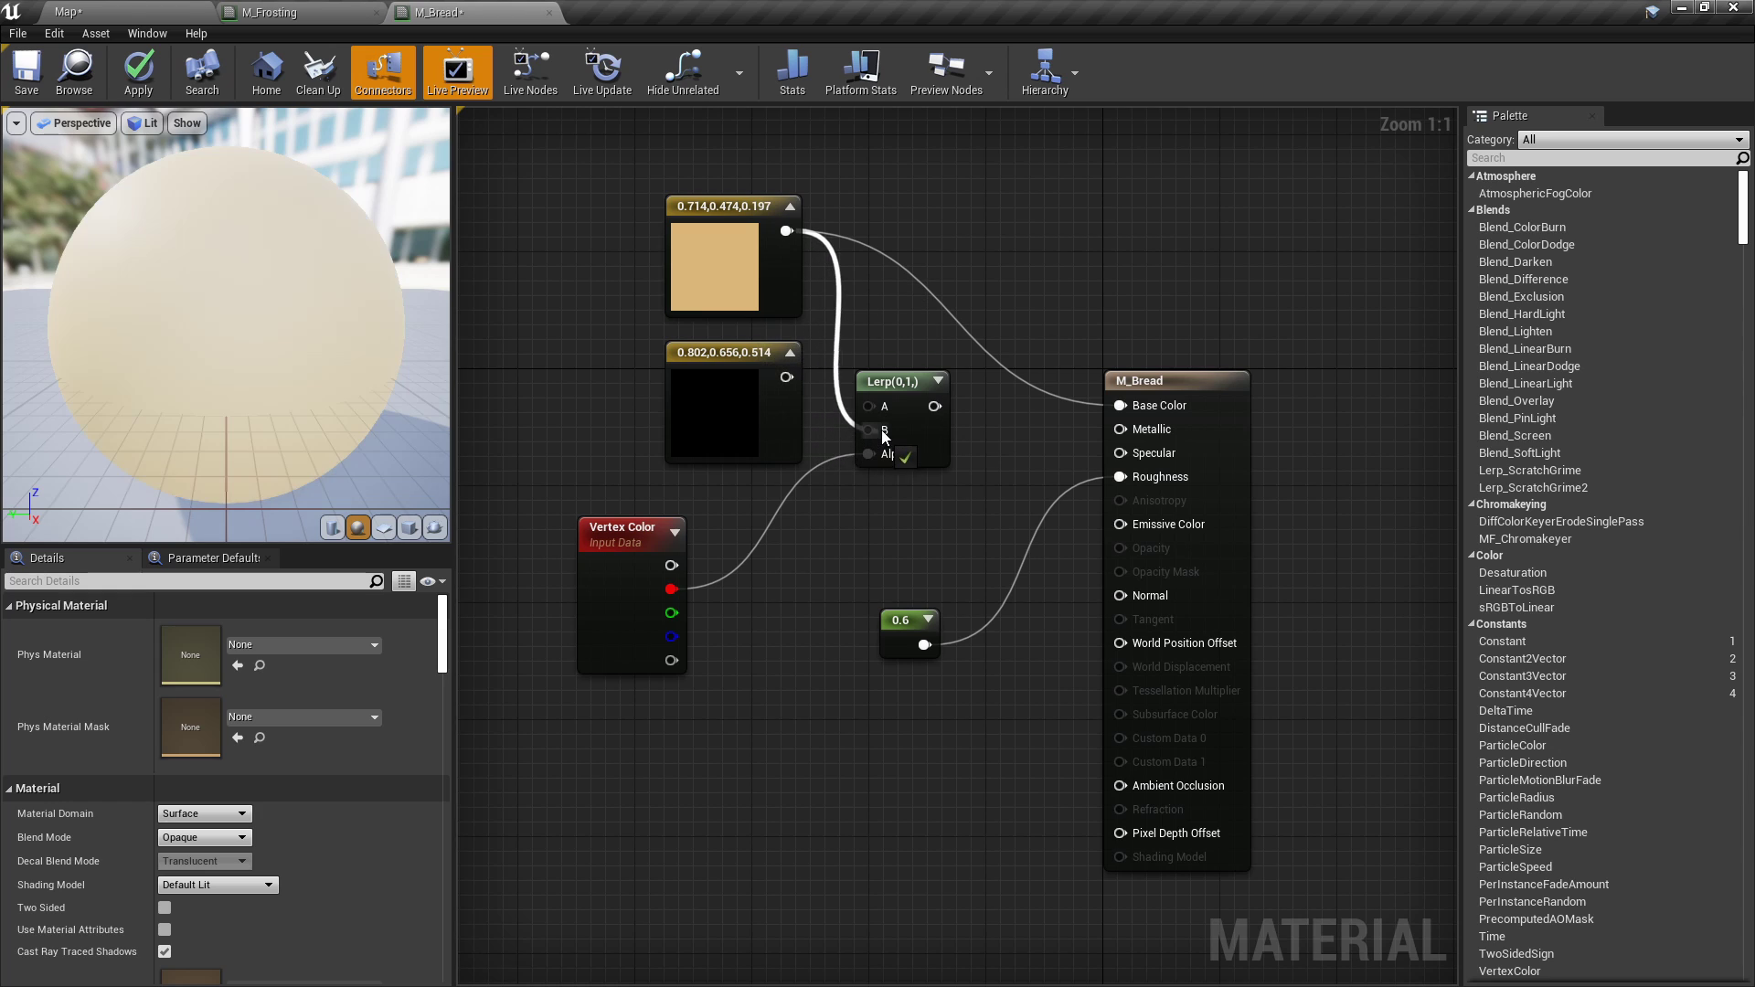
drag(784, 378, 868, 406)
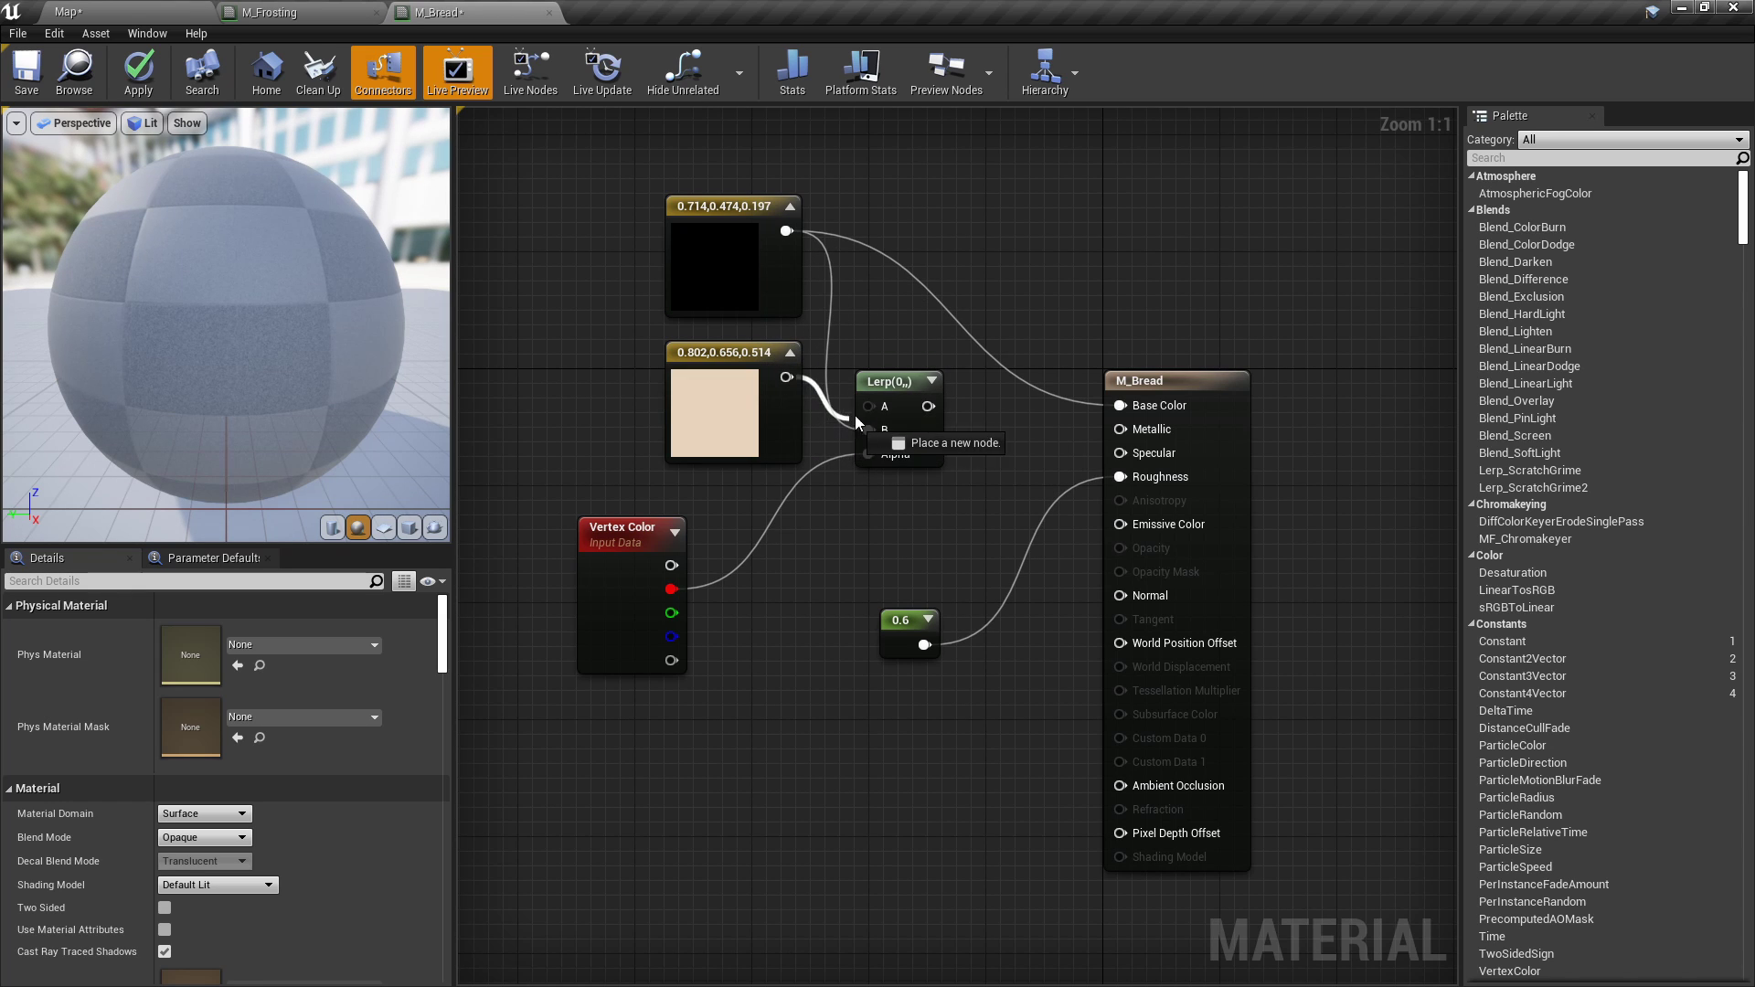
right_drag(927, 406, 860, 413)
drag(859, 414, 1052, 412)
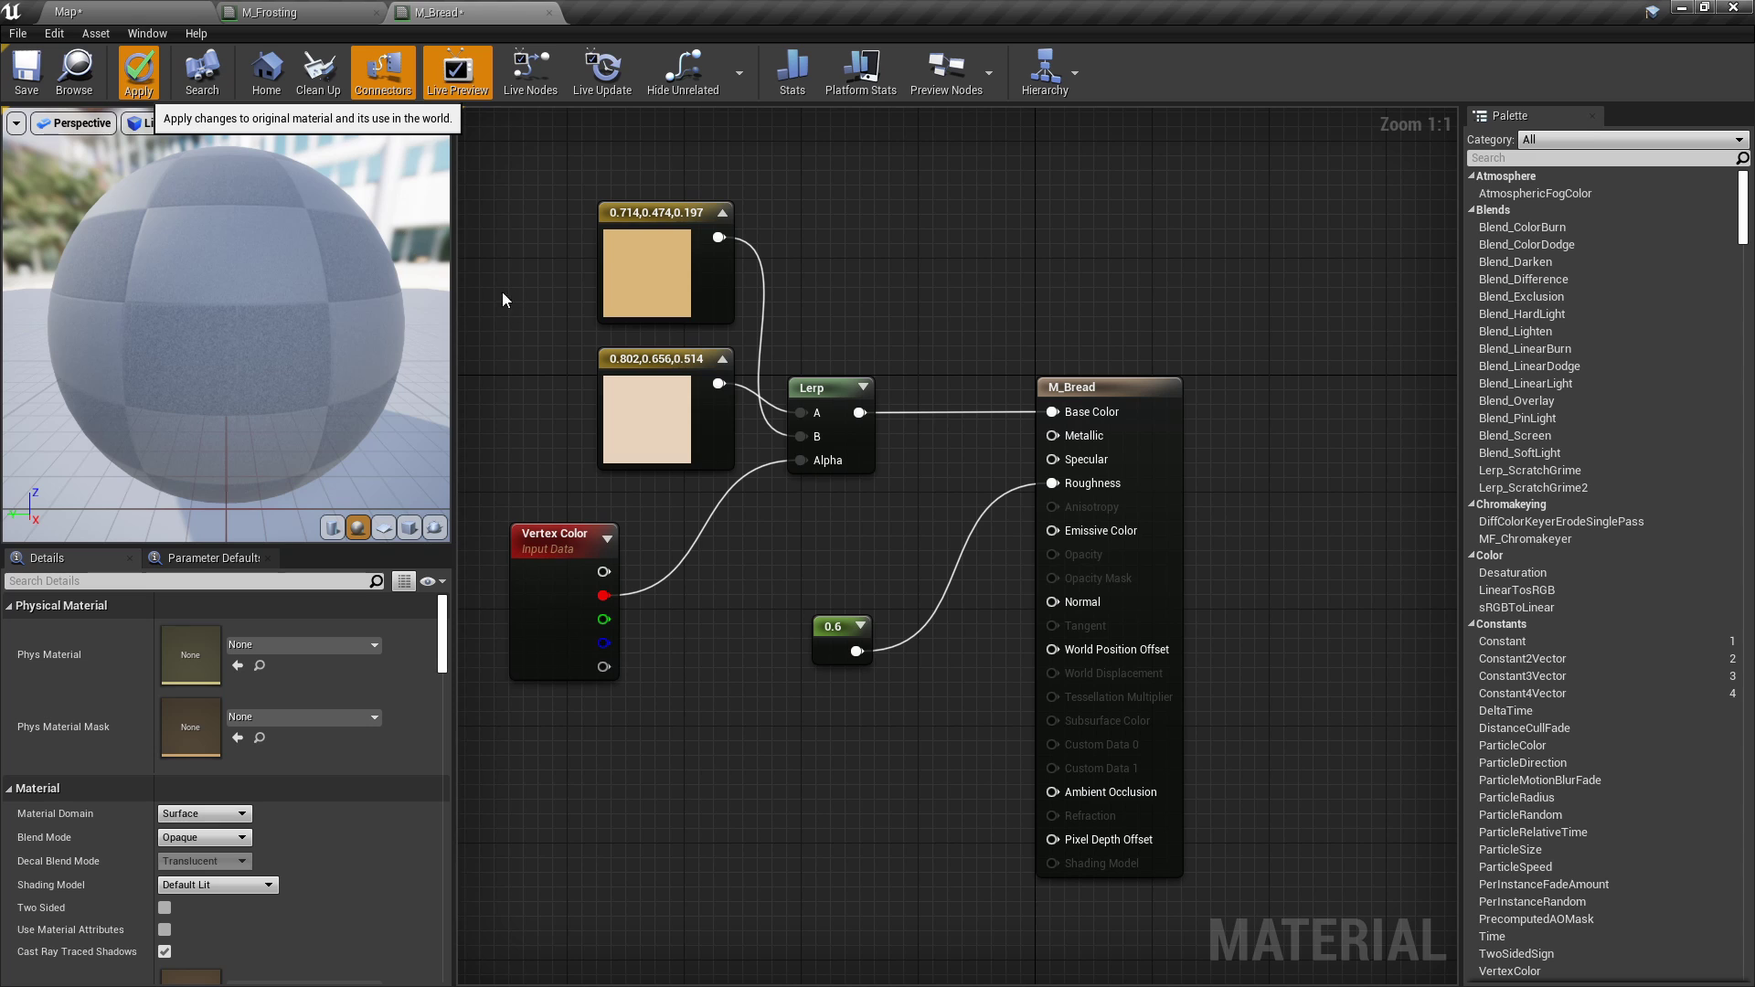
Switch the level editor to Mesh Paint mode and set up vertex colour painting on the Red channel only.
click(156, 11)
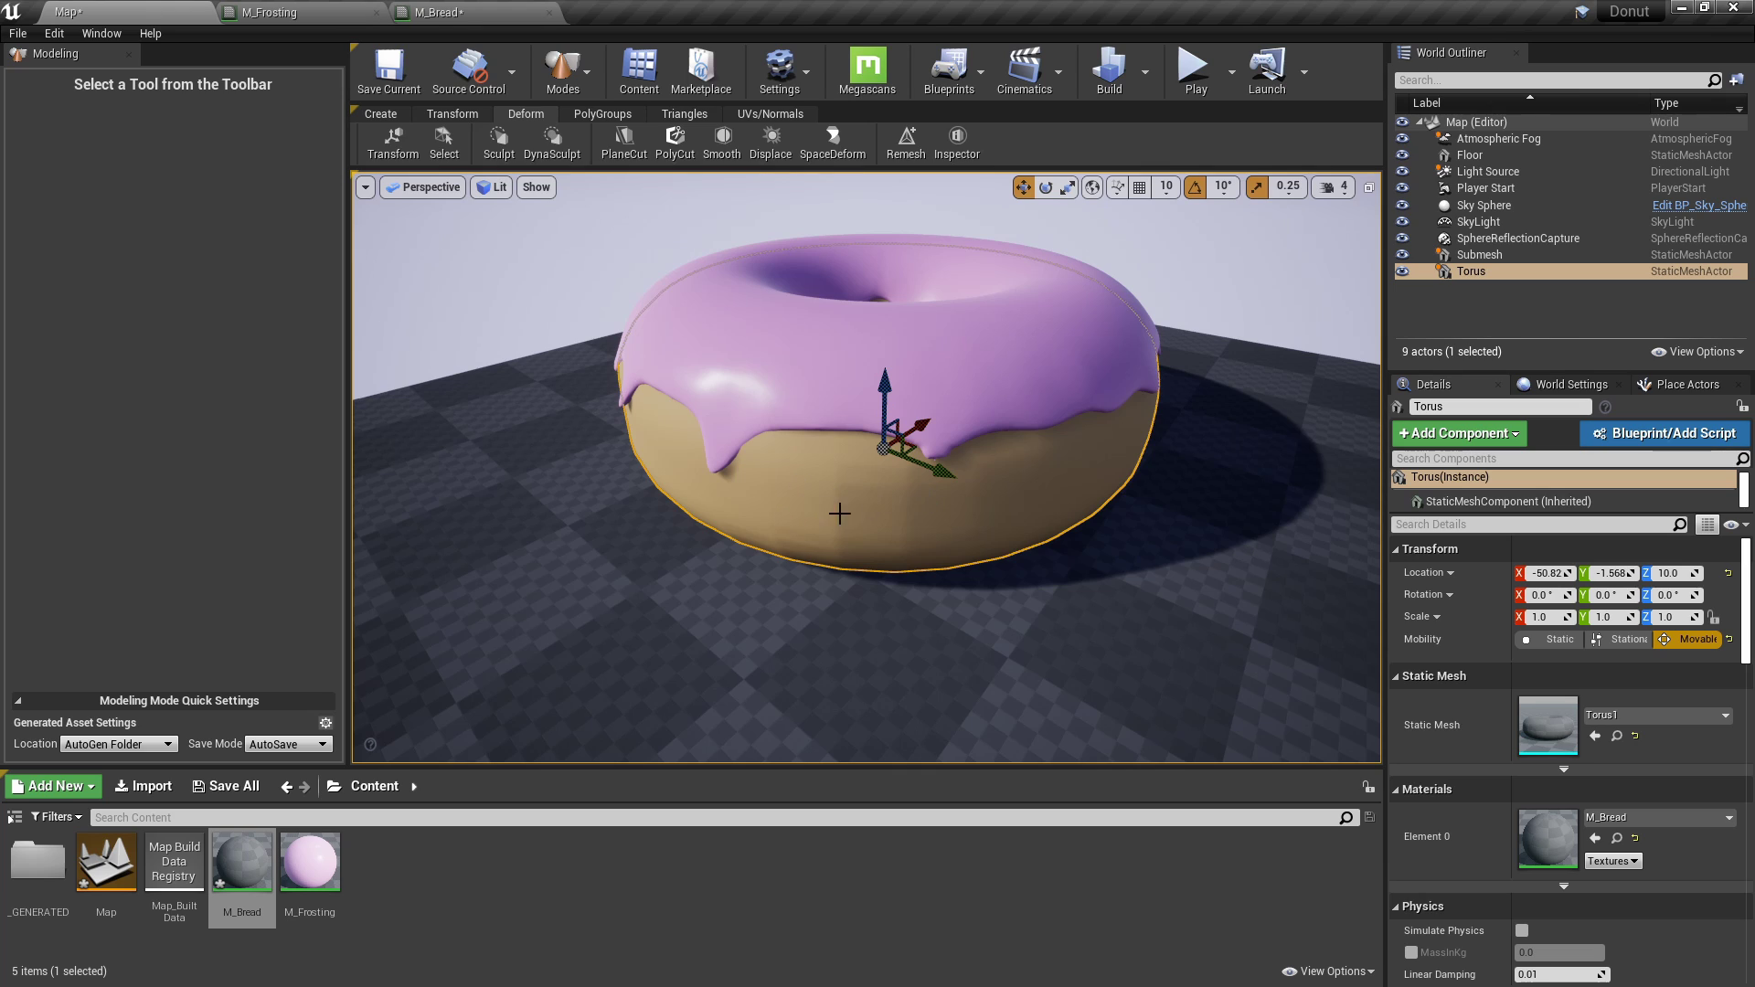
click(567, 71)
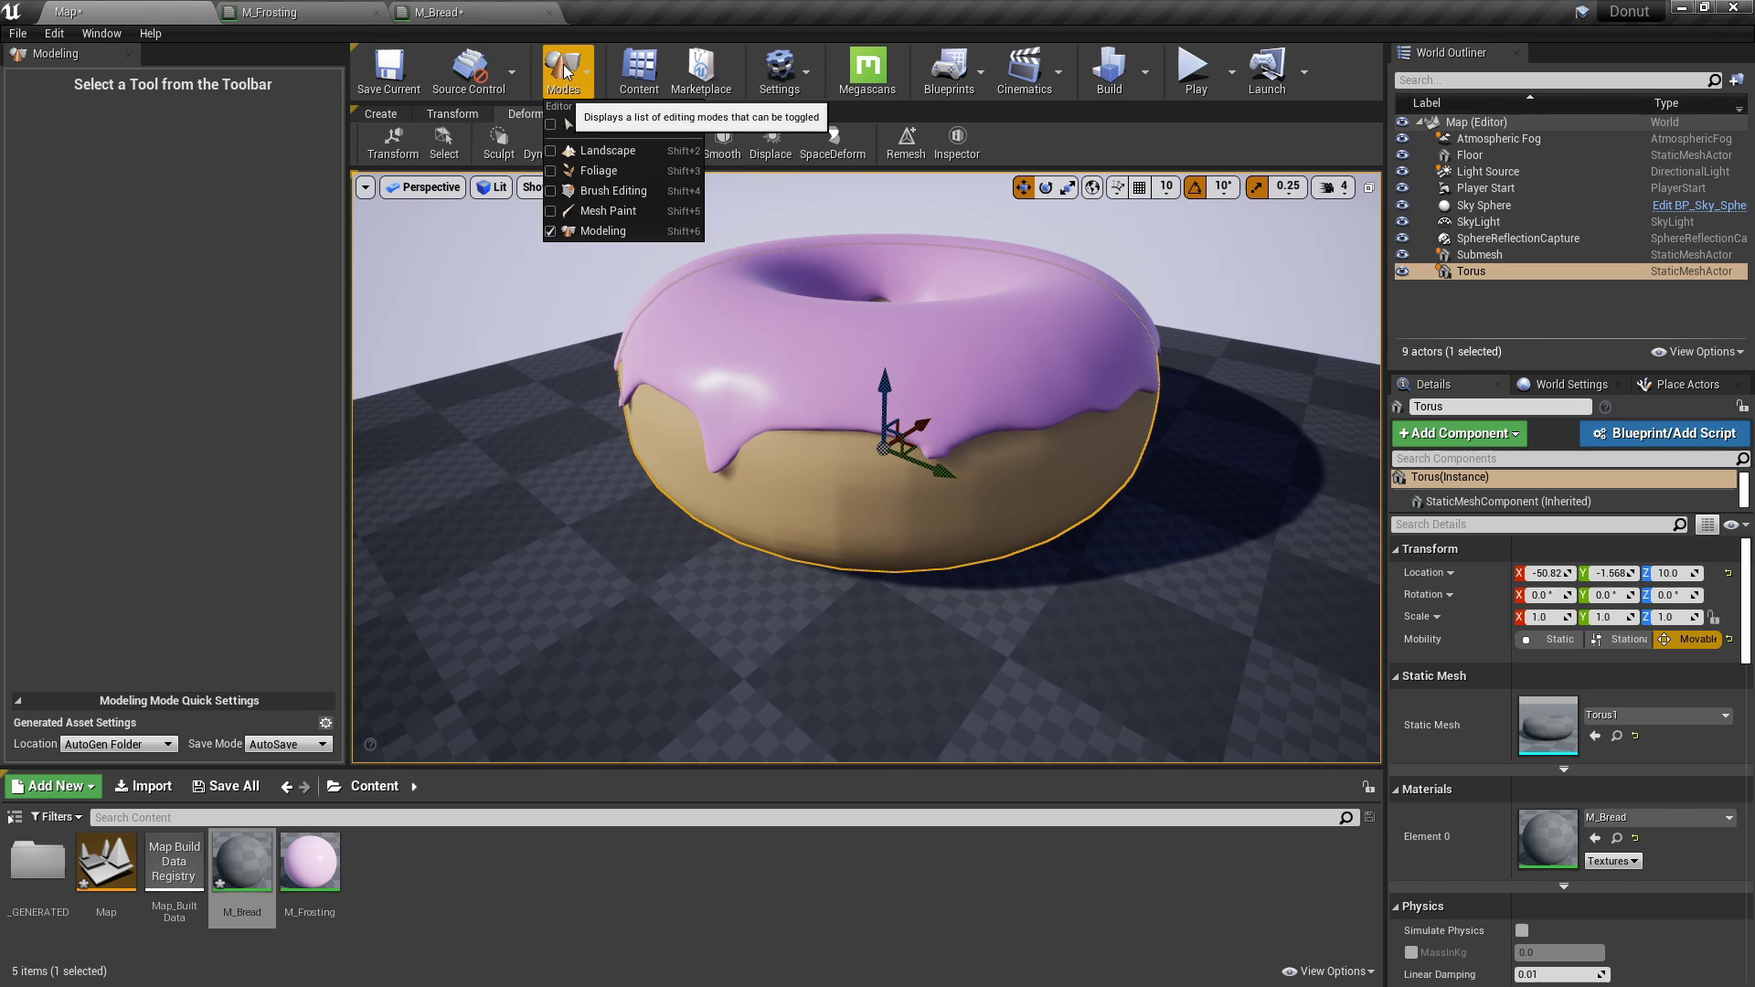
click(627, 211)
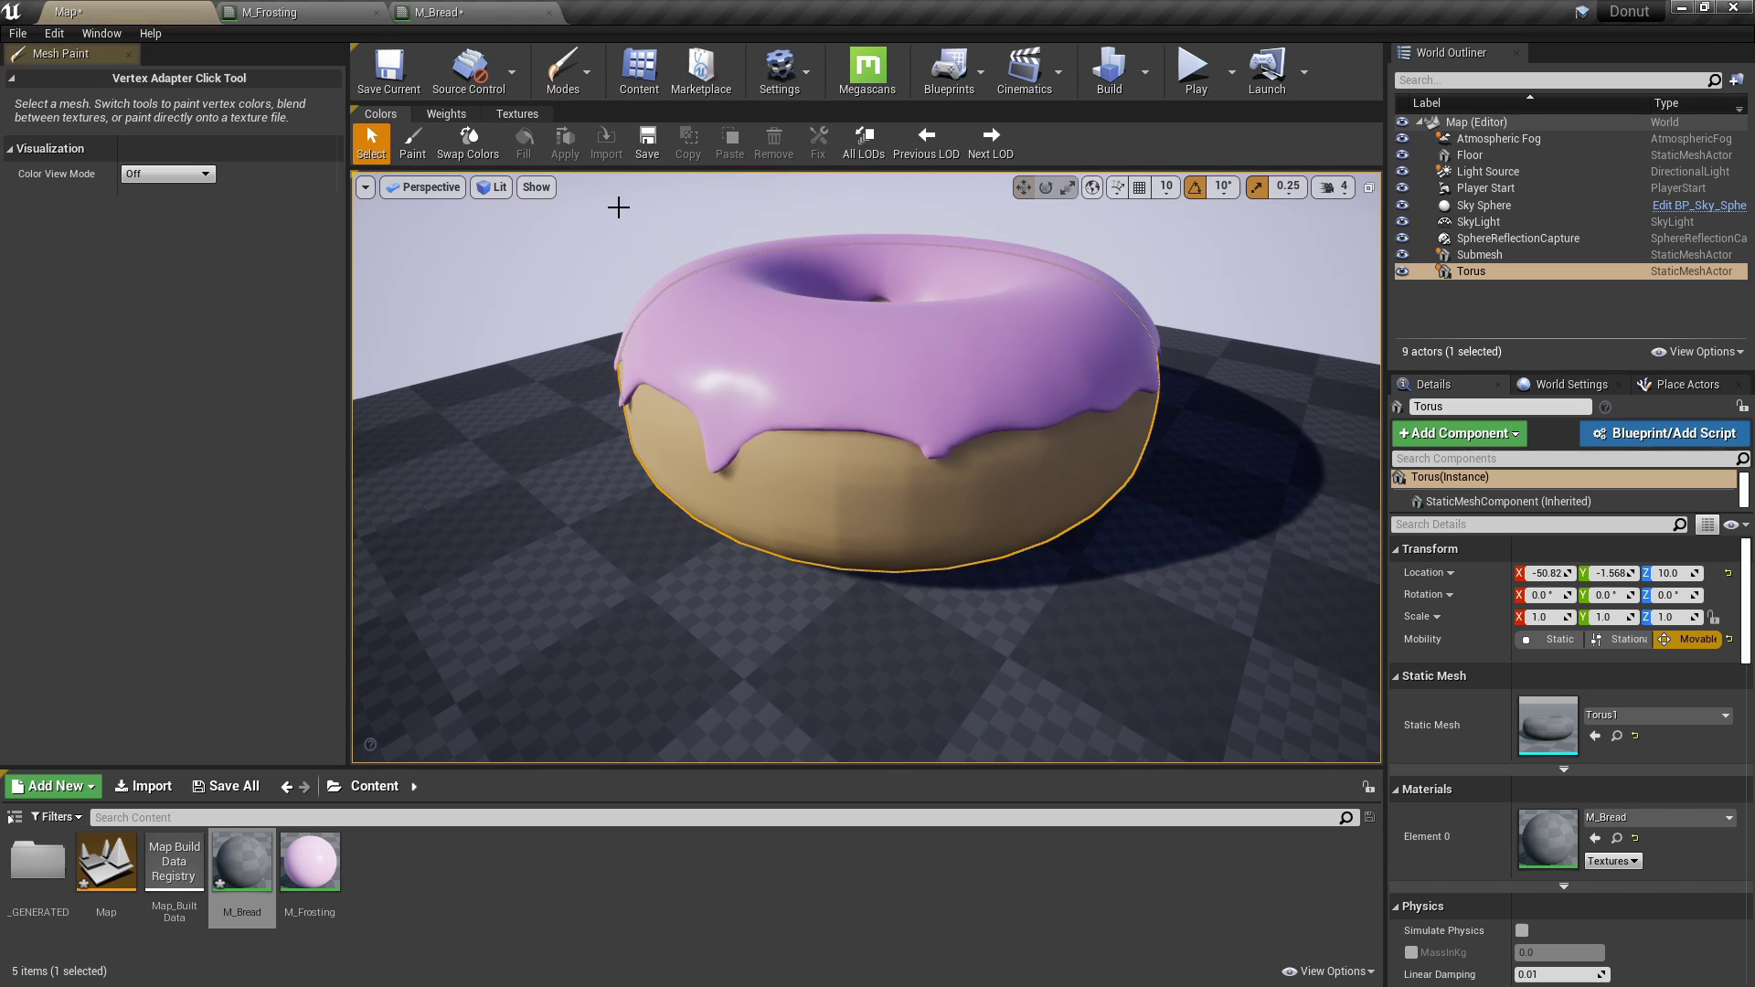
click(412, 146)
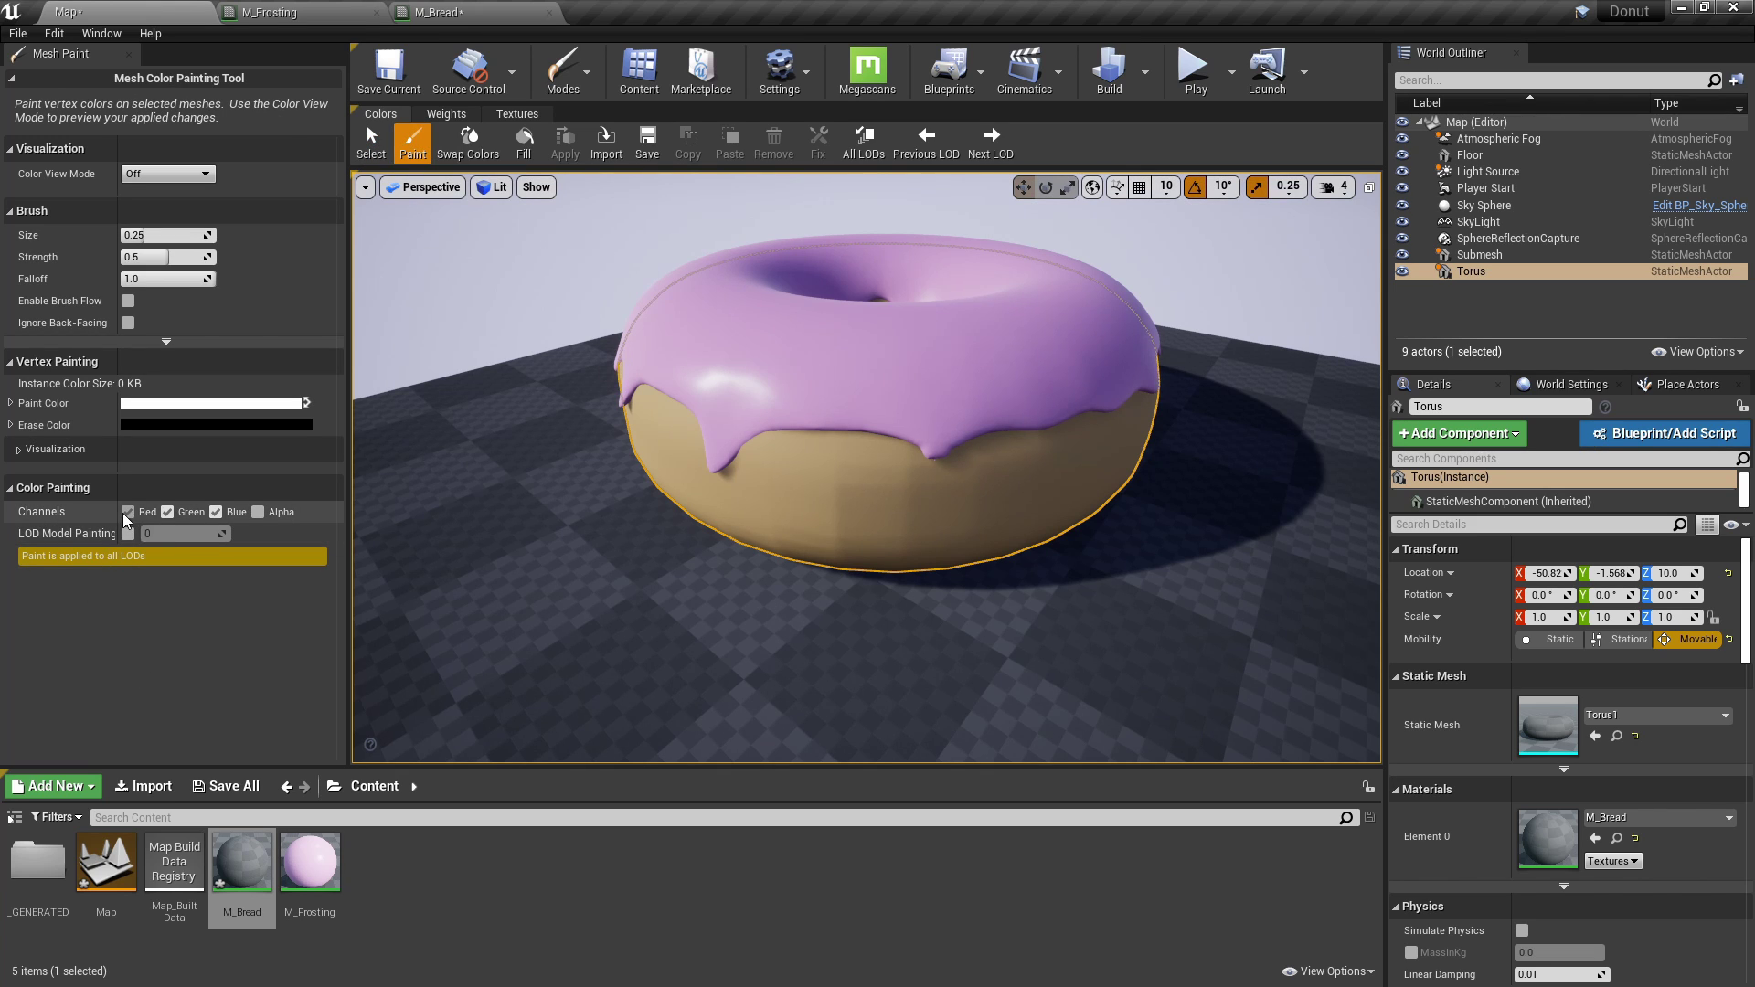
click(167, 512)
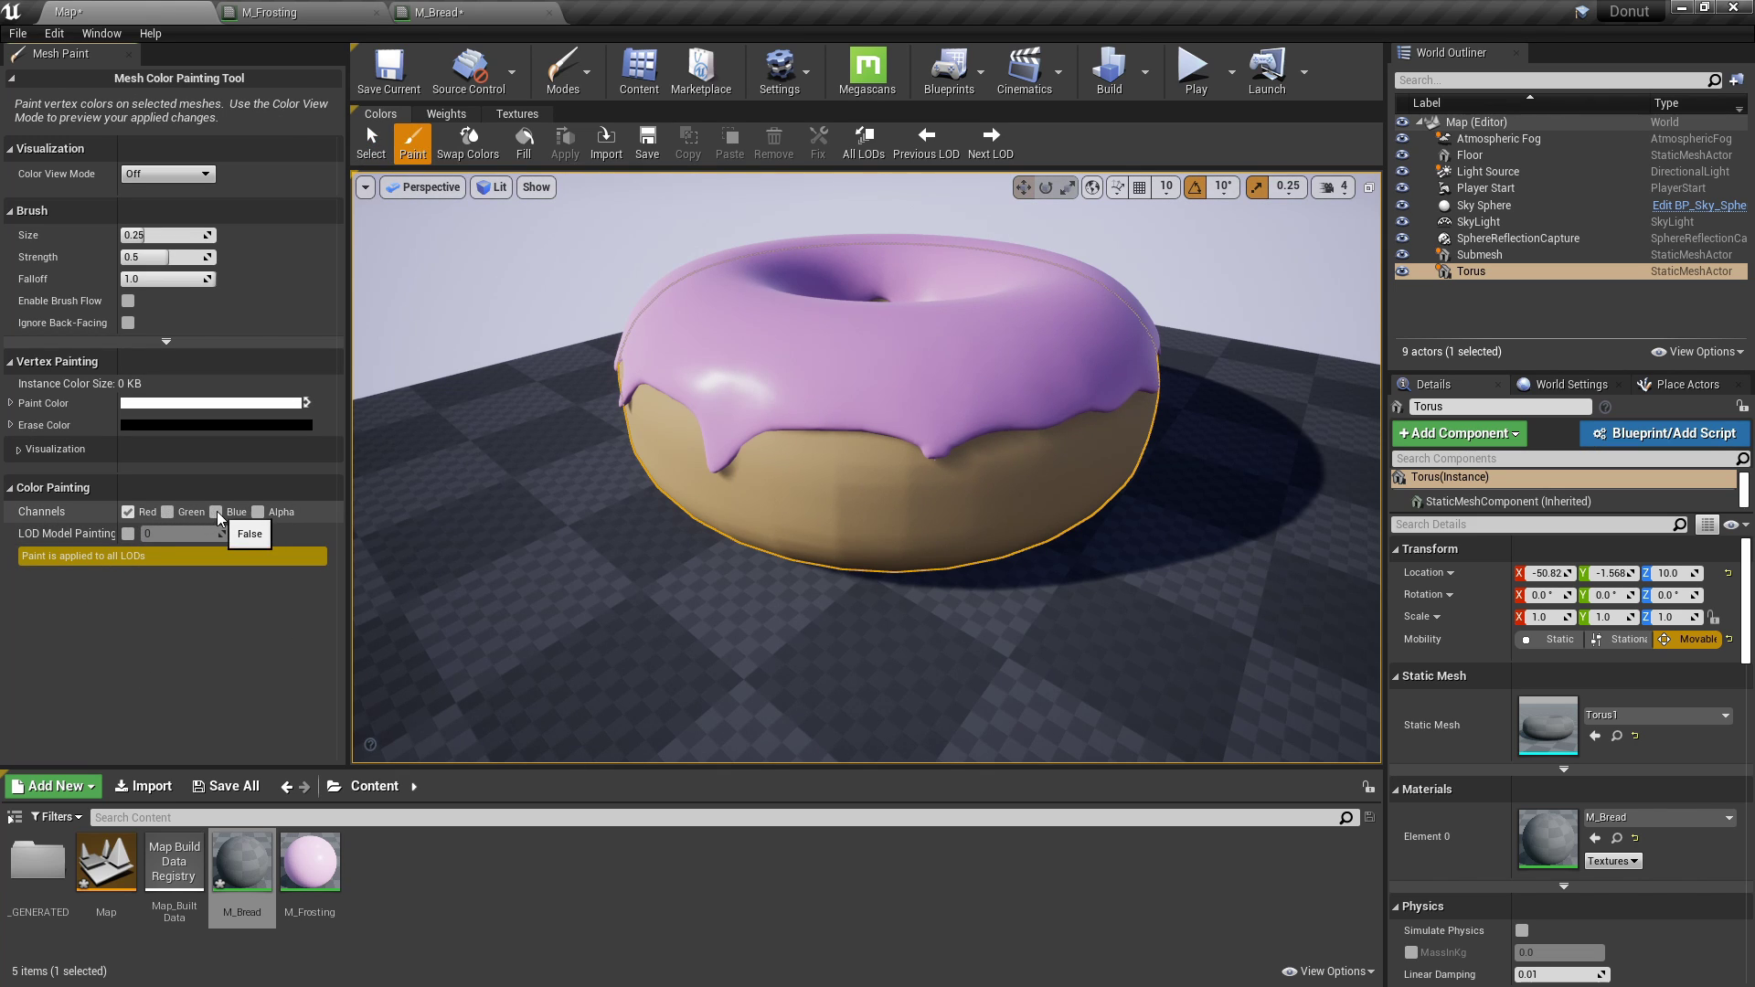
Paint a pale band all around the dough's side below the icing, and return to Select mode.
scroll(804, 489, up, 5)
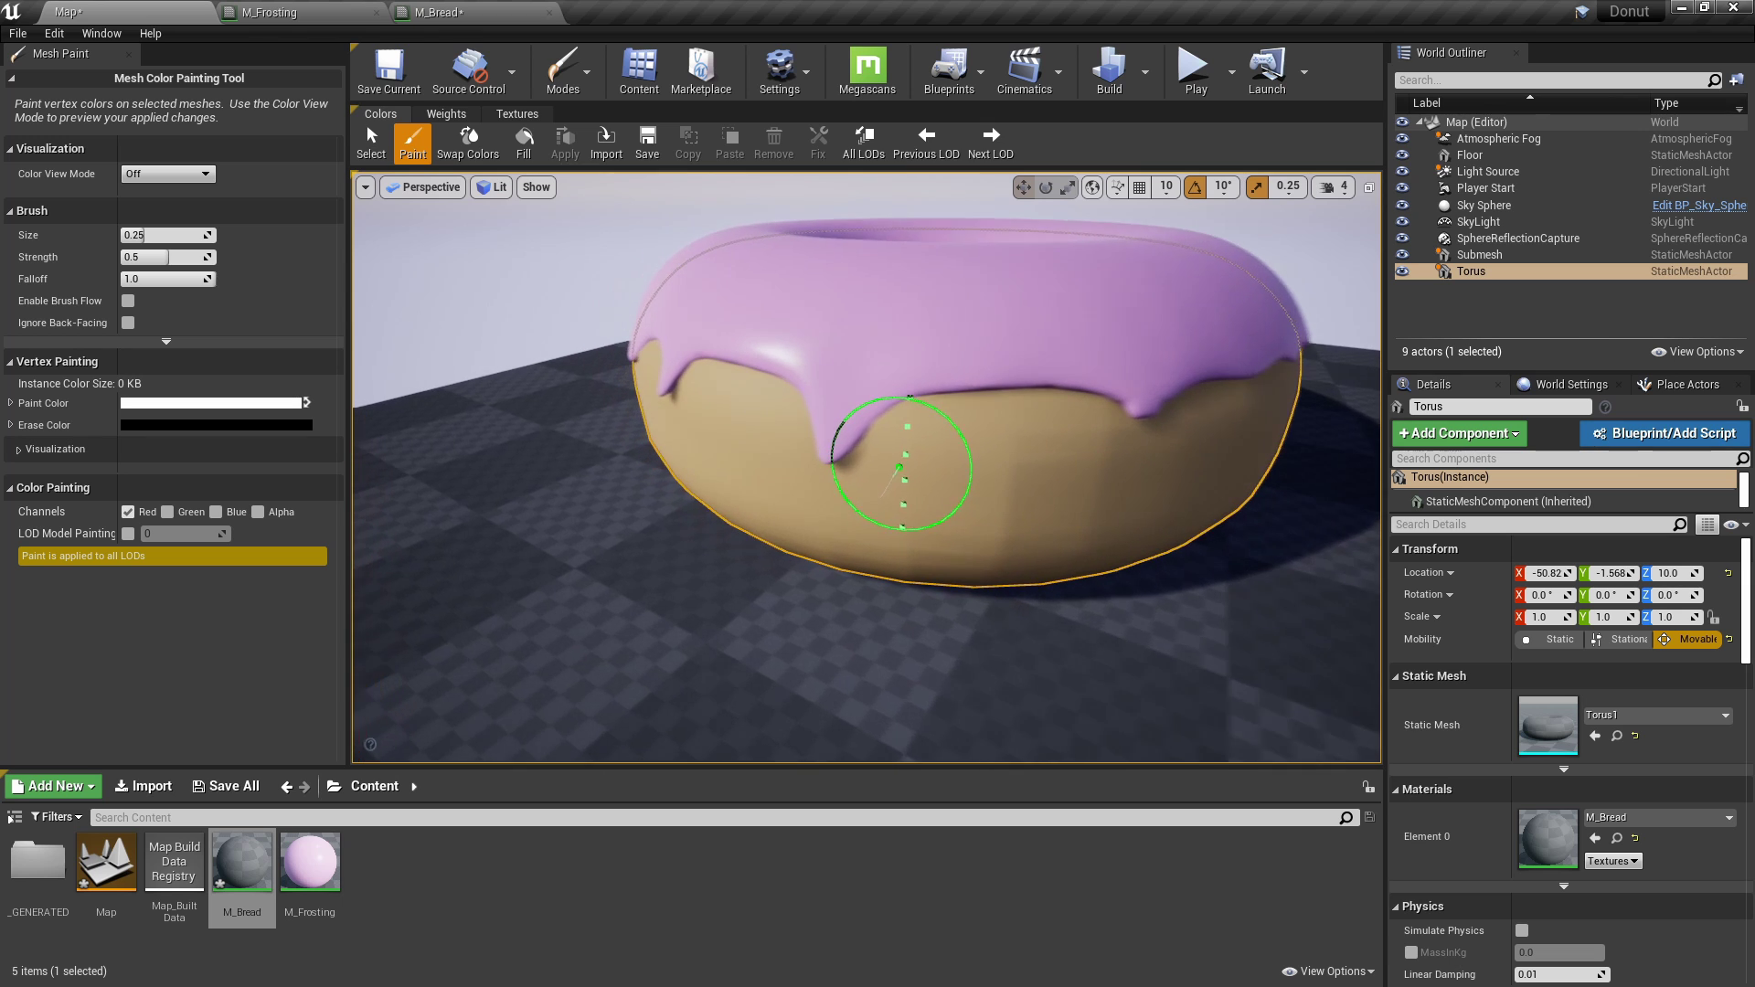
right_drag(900, 468, 835, 474)
drag(850, 464, 1015, 502)
mouse_move(1015, 502)
right_down()
mouse_move(917, 525)
mouse_move(1017, 492)
right_up()
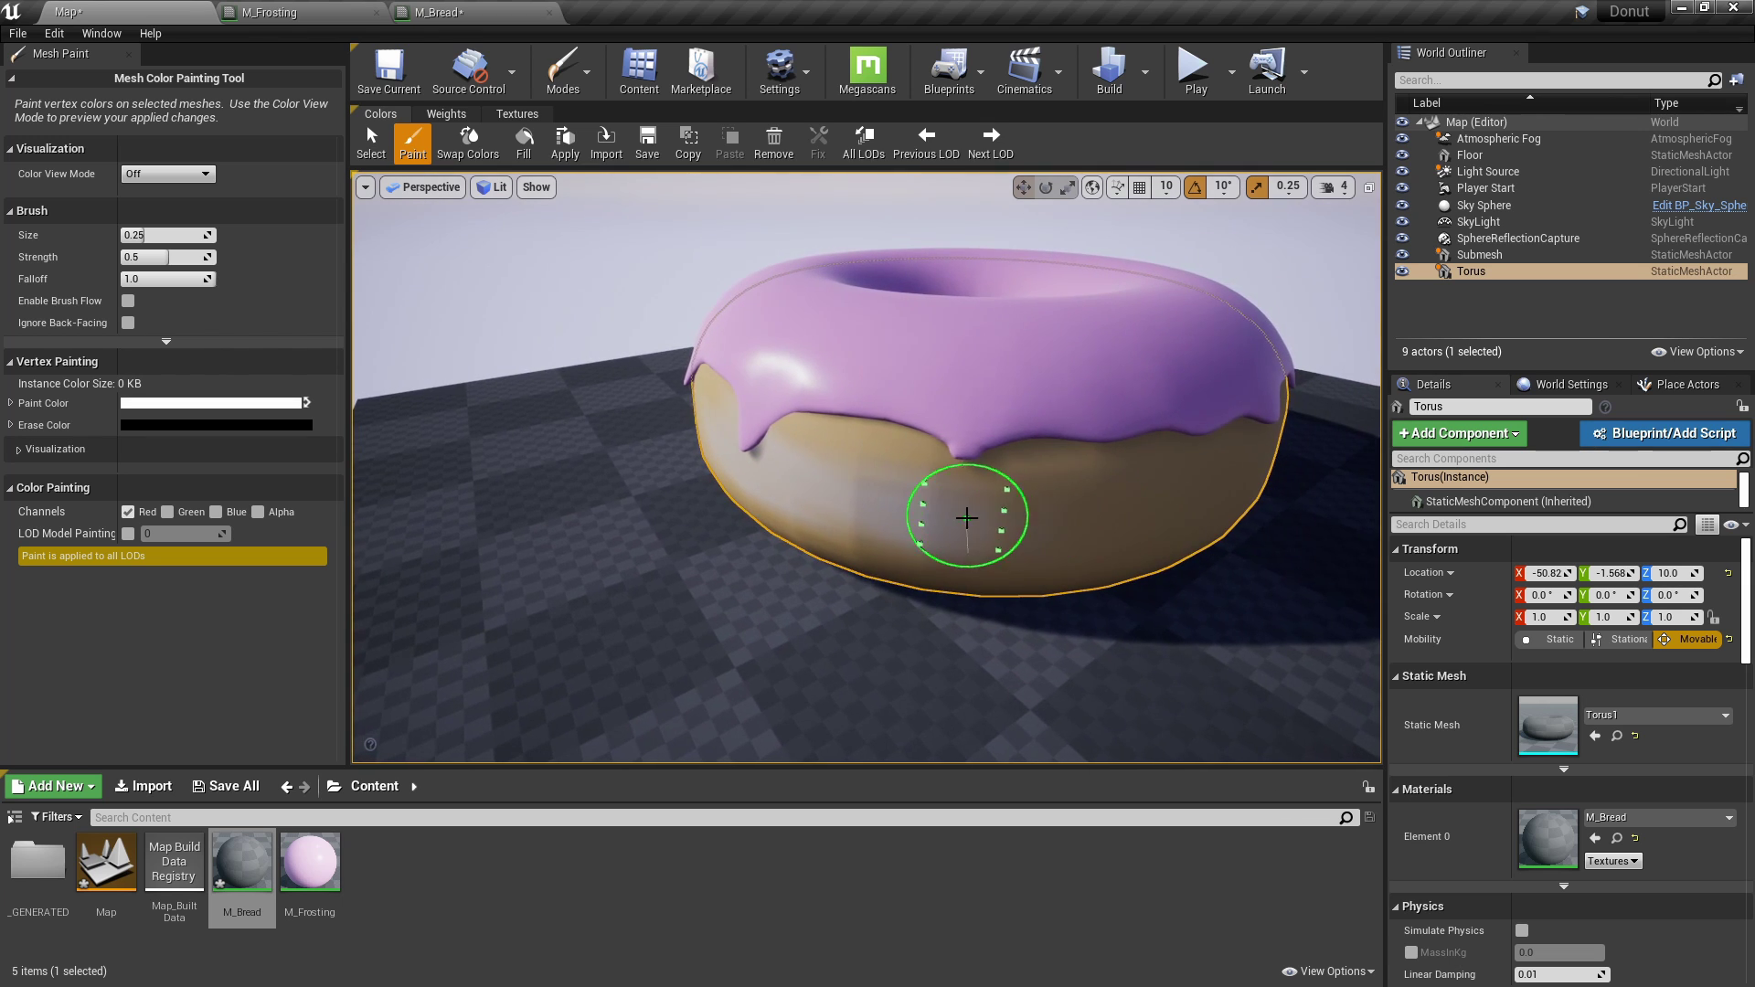
mouse_move(1136, 502)
right_down()
mouse_move(803, 517)
mouse_move(777, 475)
right_up()
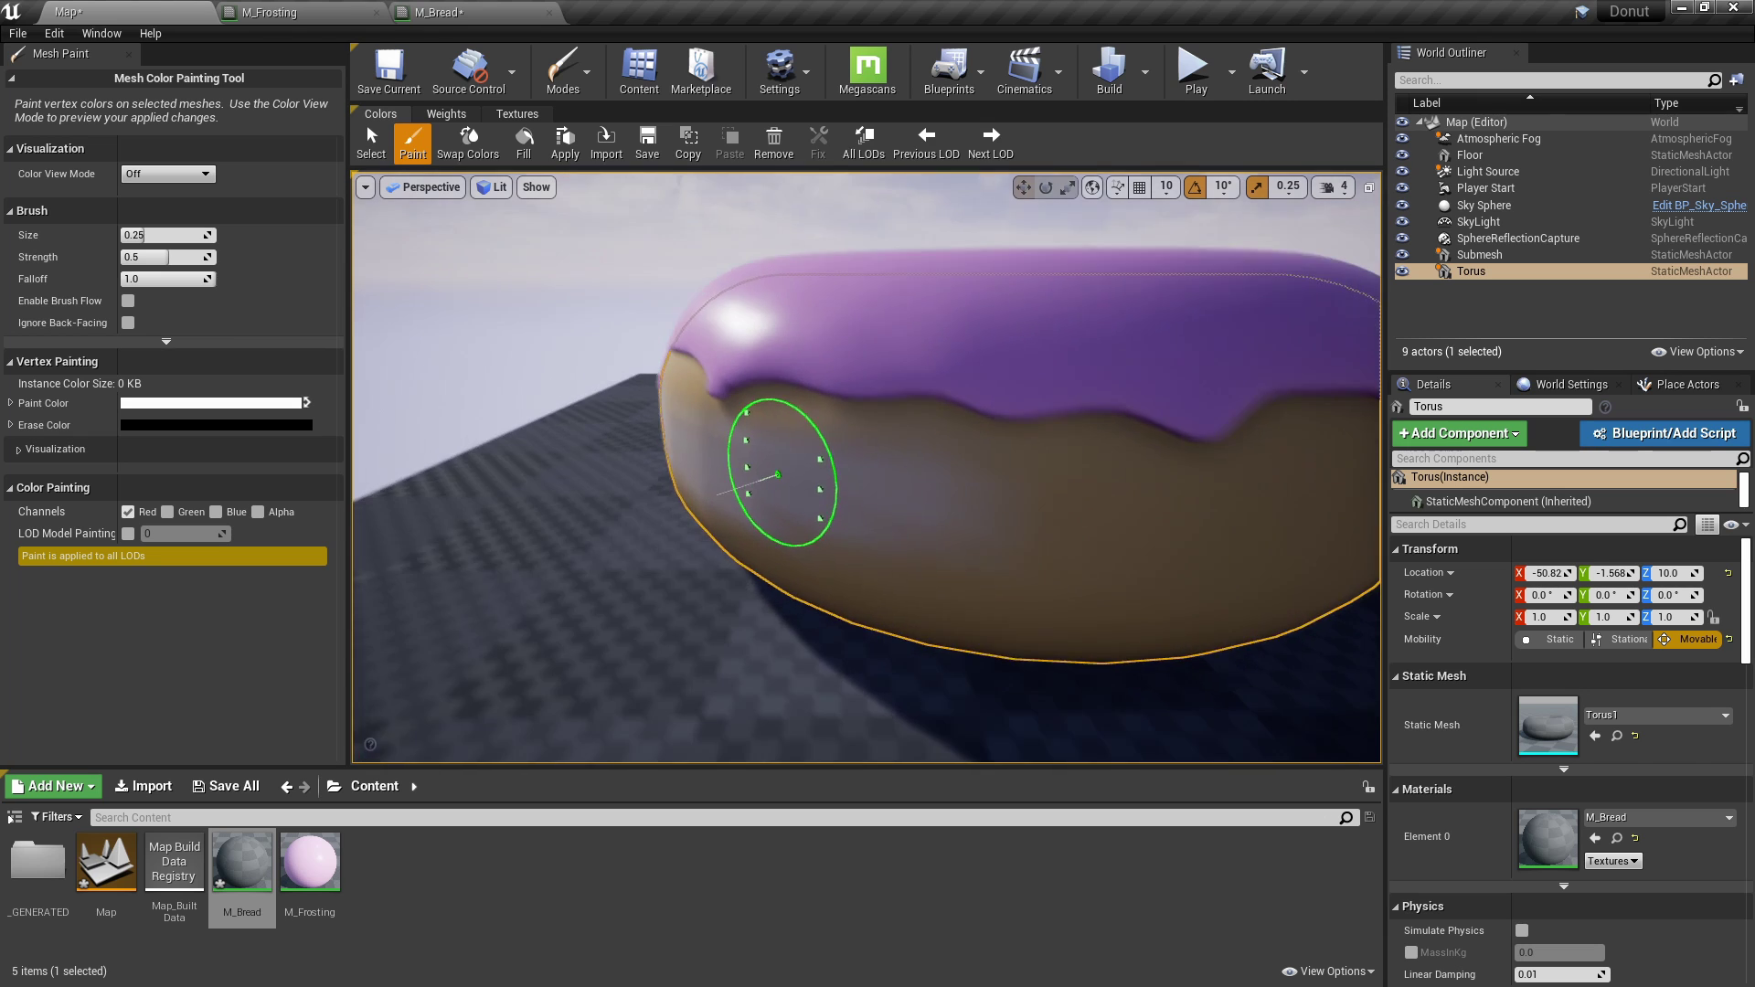
mouse_move(1051, 430)
right_down()
mouse_move(1058, 454)
mouse_move(804, 462)
right_up()
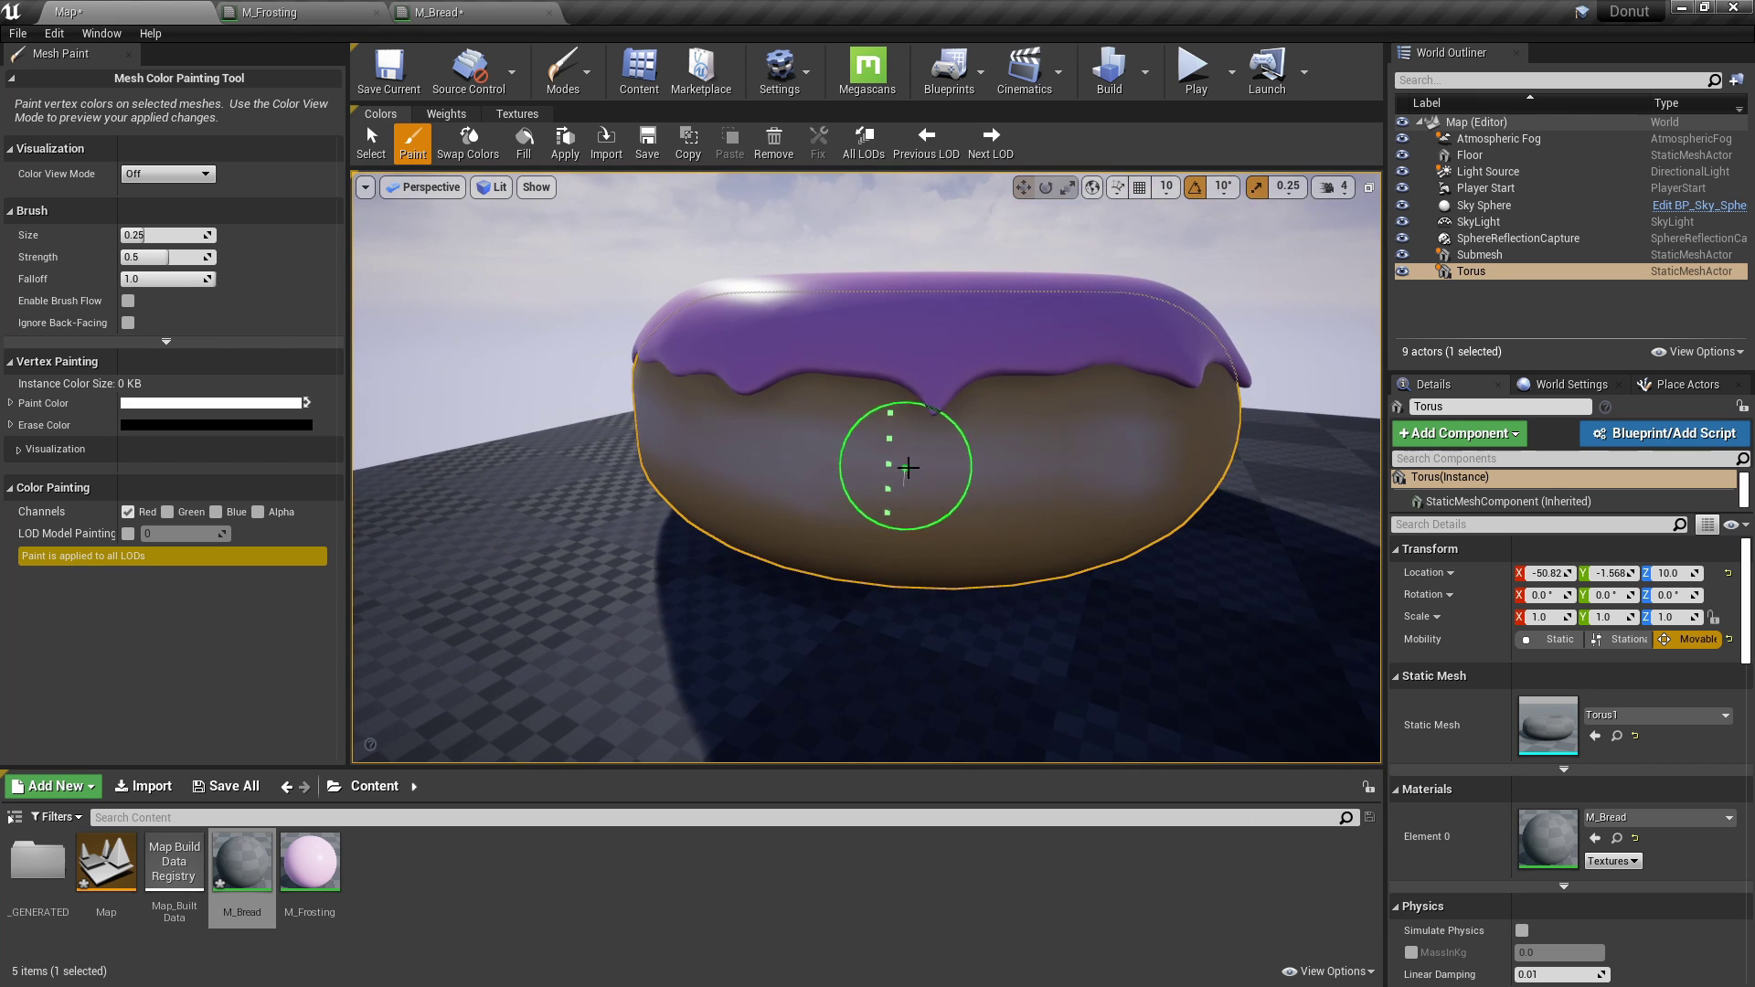
mouse_move(1066, 458)
right_down()
mouse_move(859, 490)
mouse_move(952, 458)
mouse_move(924, 462)
mouse_move(1047, 490)
mouse_move(1061, 557)
mouse_move(971, 511)
right_up()
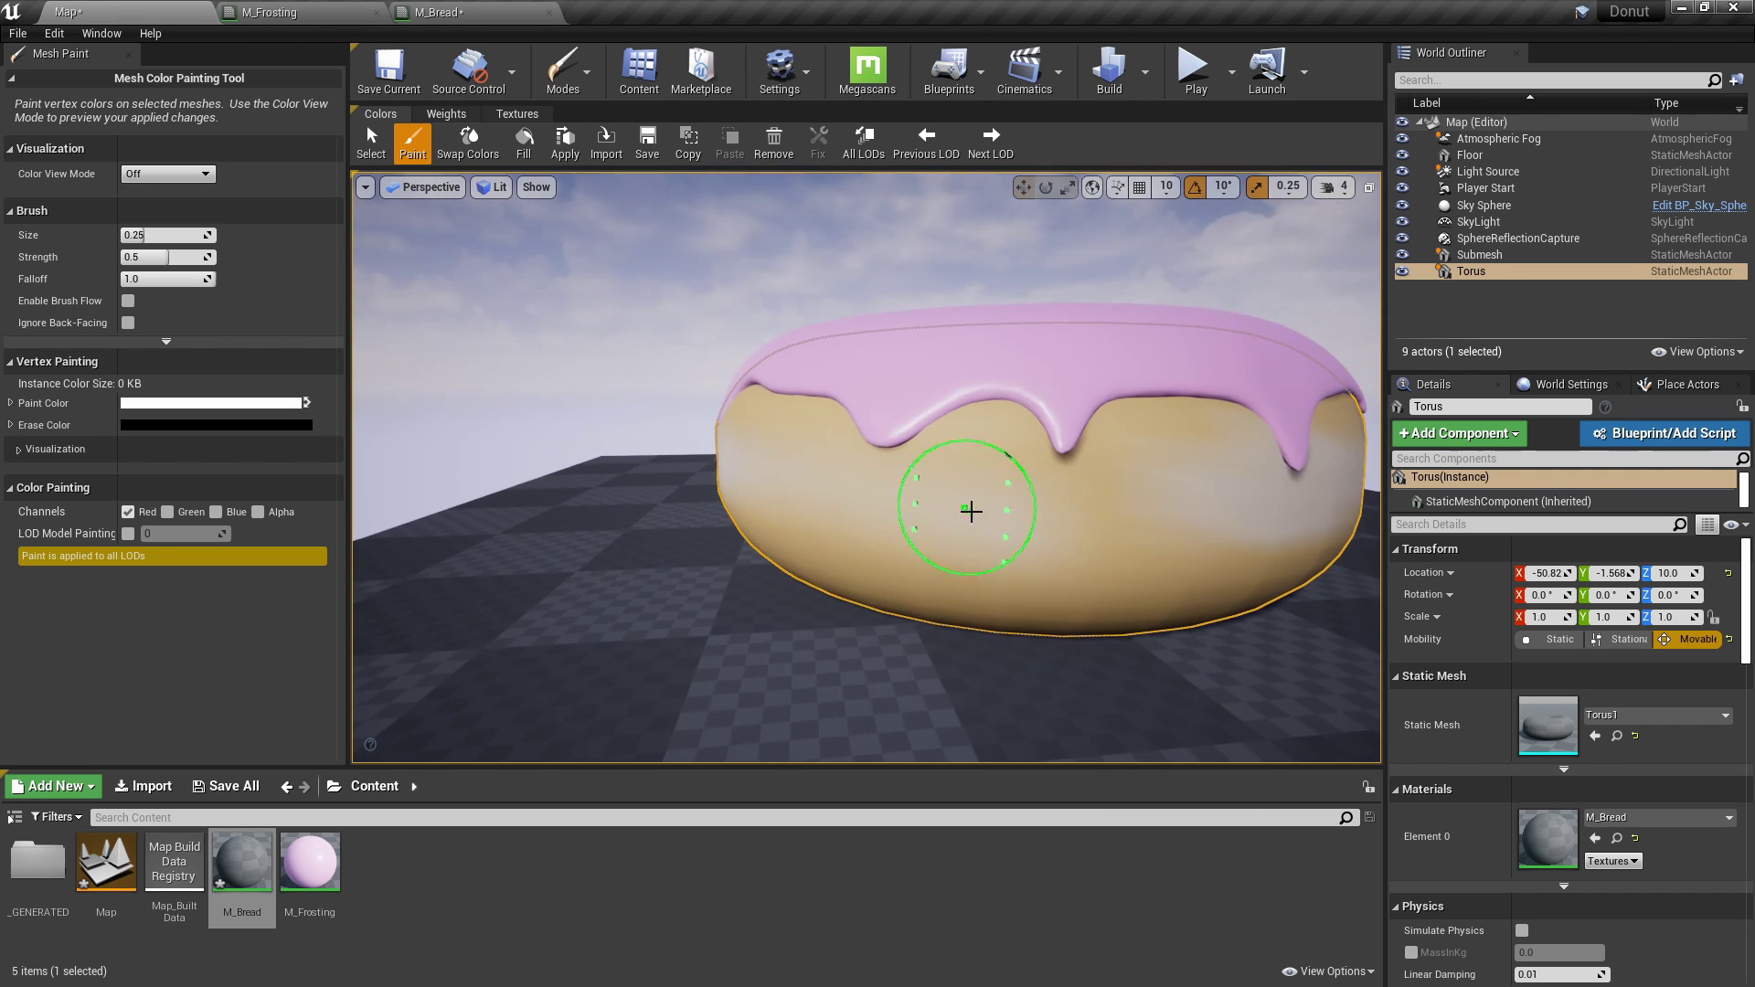
scroll(971, 512, down, 5)
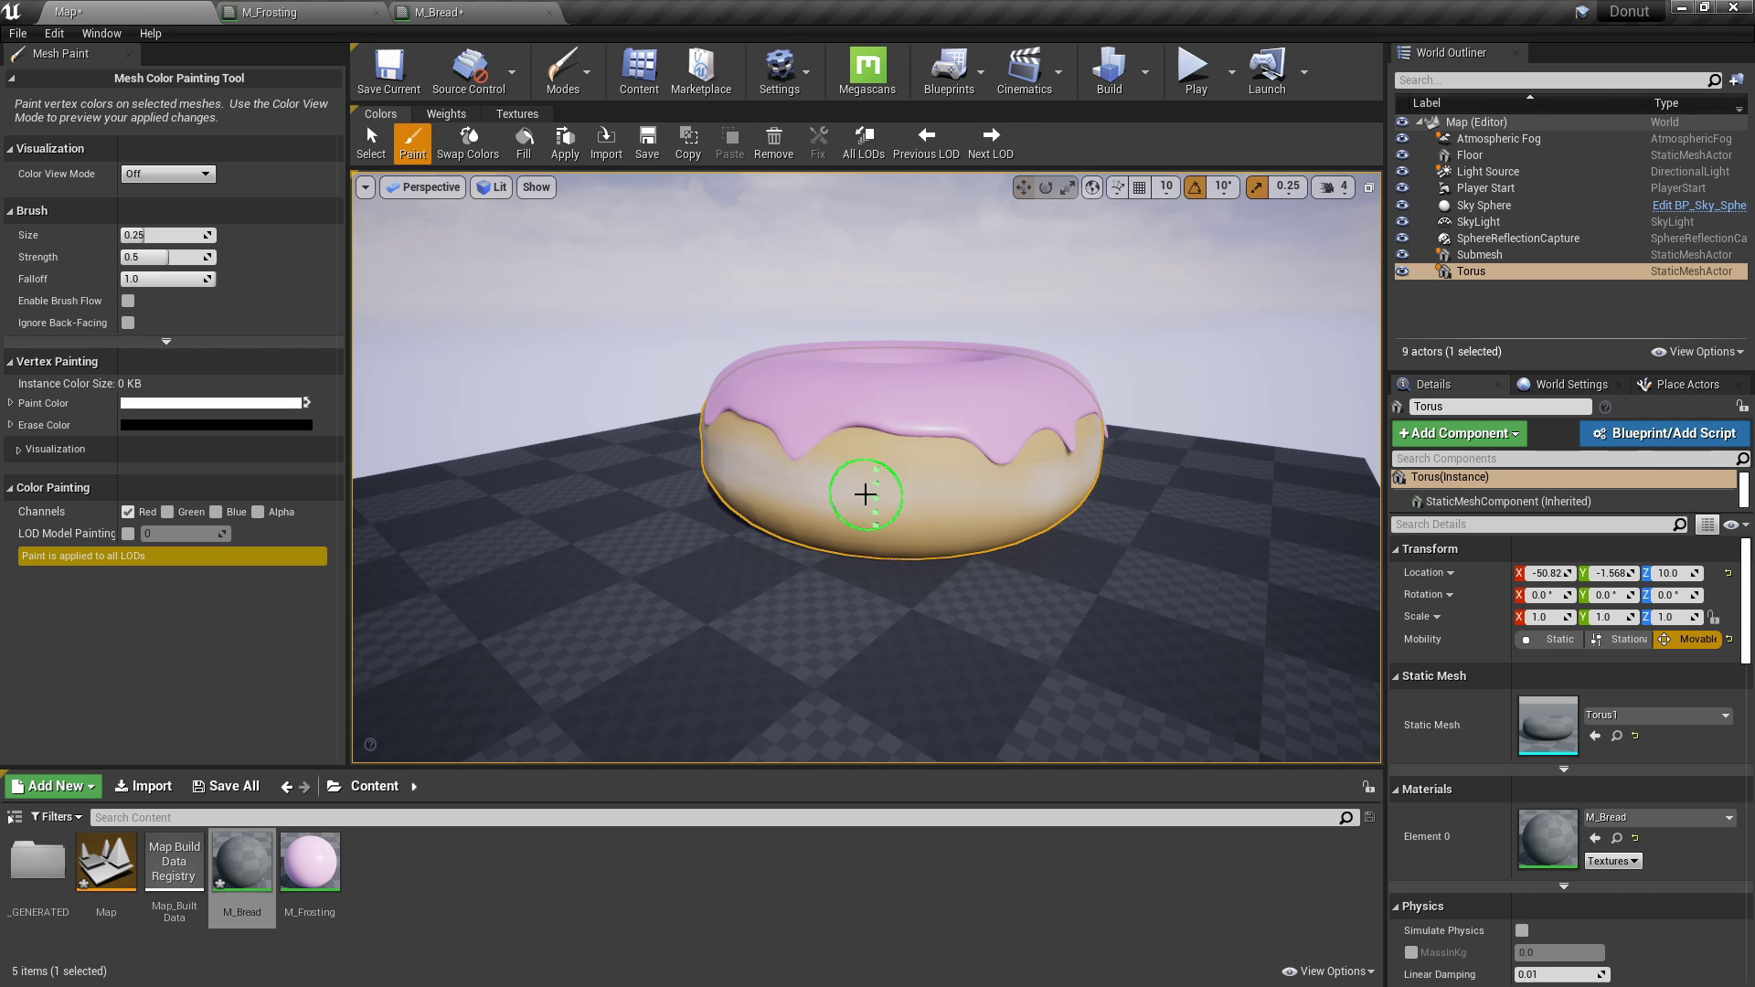
key(shift+1)
mouse_move(731, 471)
right_down()
mouse_move(690, 517)
mouse_move(713, 512)
right_up()
right_drag(495, 487, 495, 487)
key(w)
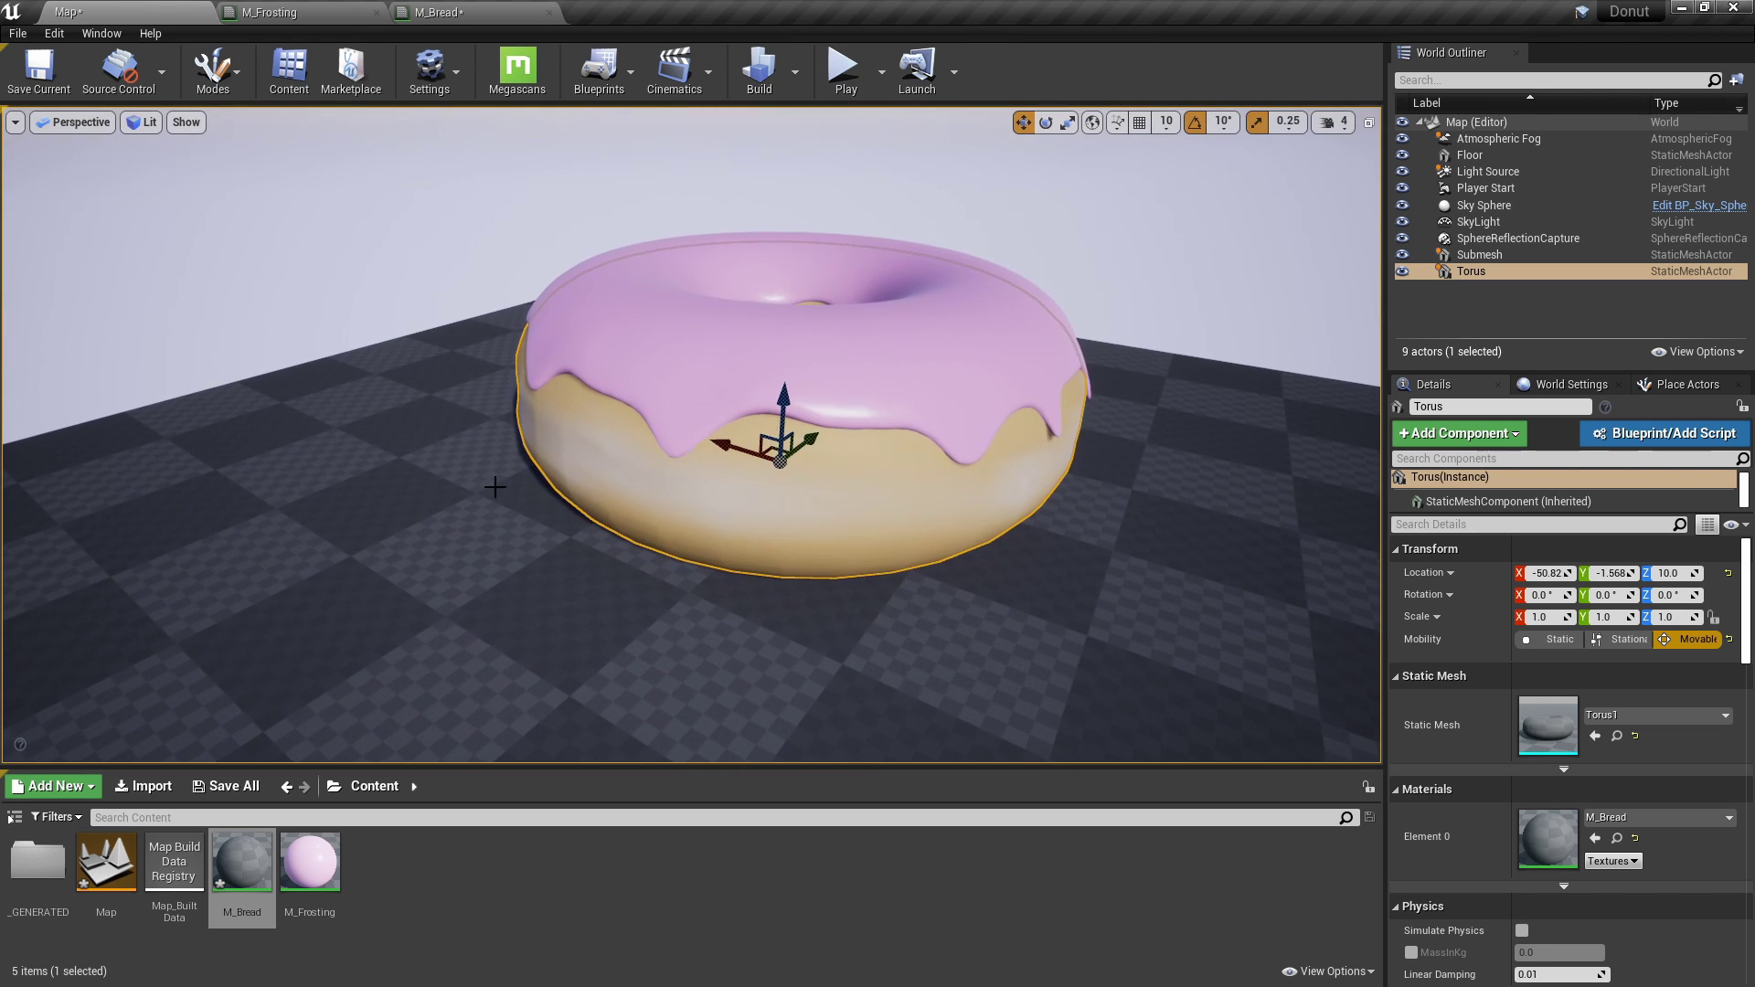
Change M_Bread's paler colour node to 0.901, 0.641, 0.39, apply the material and return to the level.
double_click(221, 880)
double_click(600, 425)
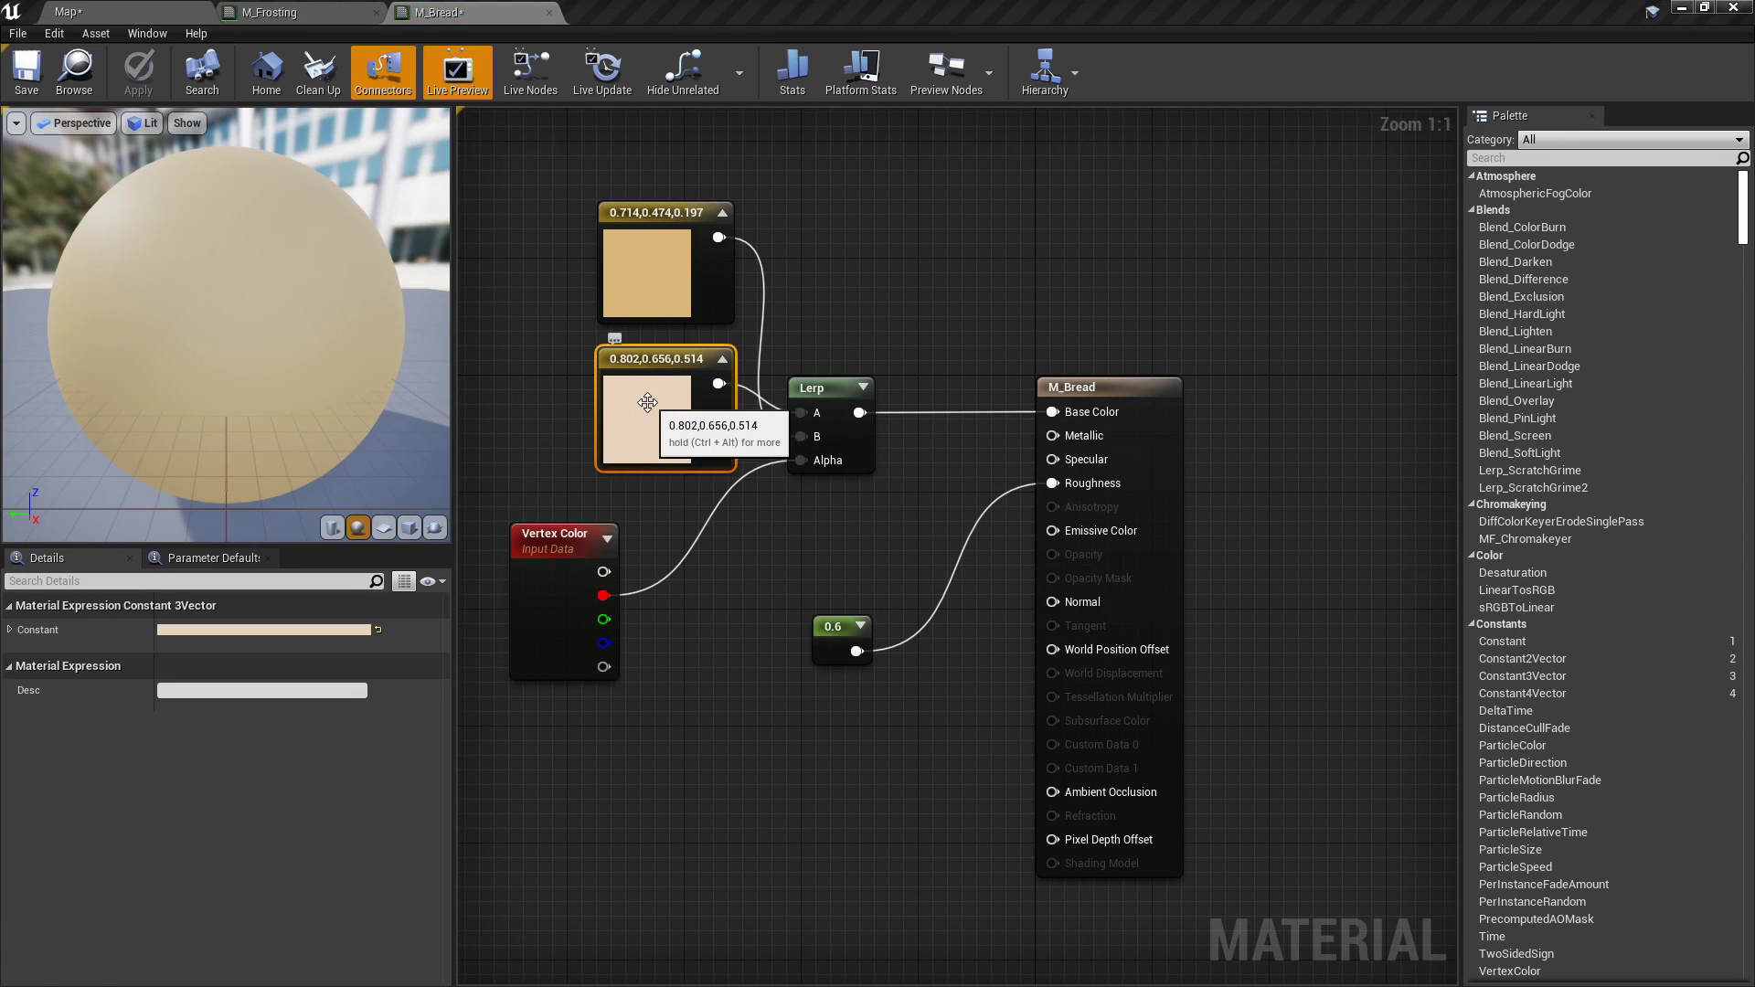
mouse_move(932, 508)
mouse_down()
mouse_move(934, 481)
mouse_move(929, 532)
mouse_move(894, 543)
mouse_move(930, 486)
mouse_up()
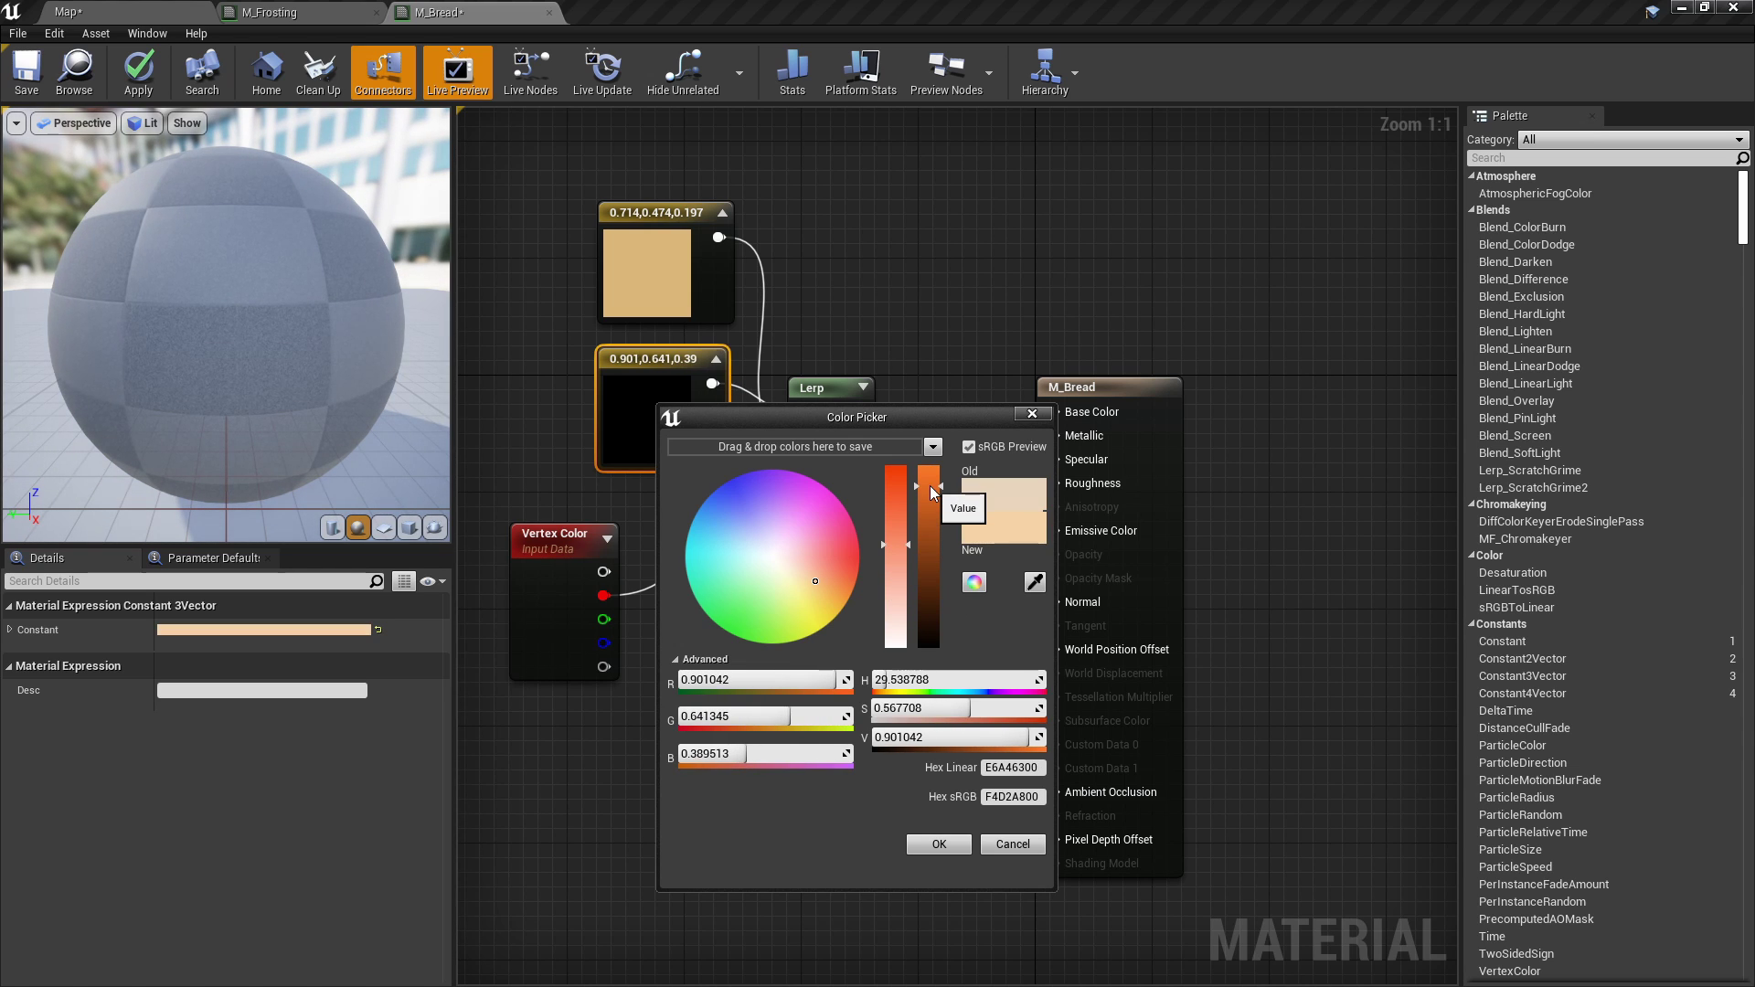
click(939, 842)
right_drag(905, 721, 923, 721)
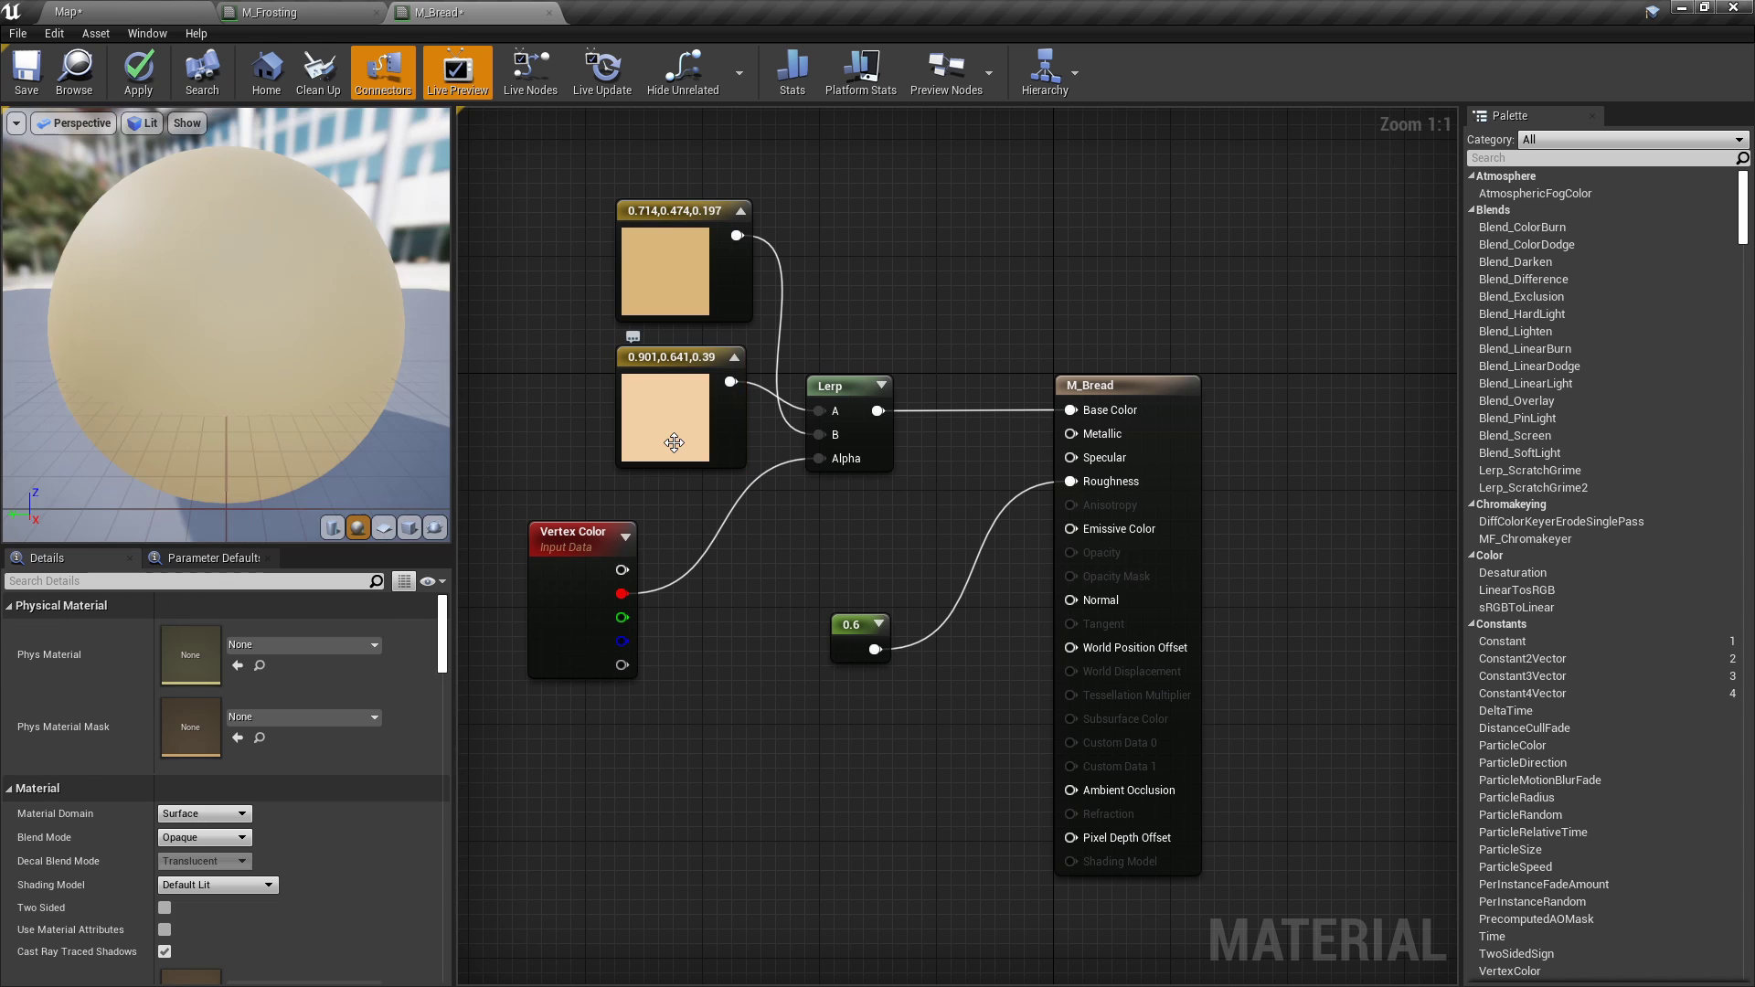
click(138, 73)
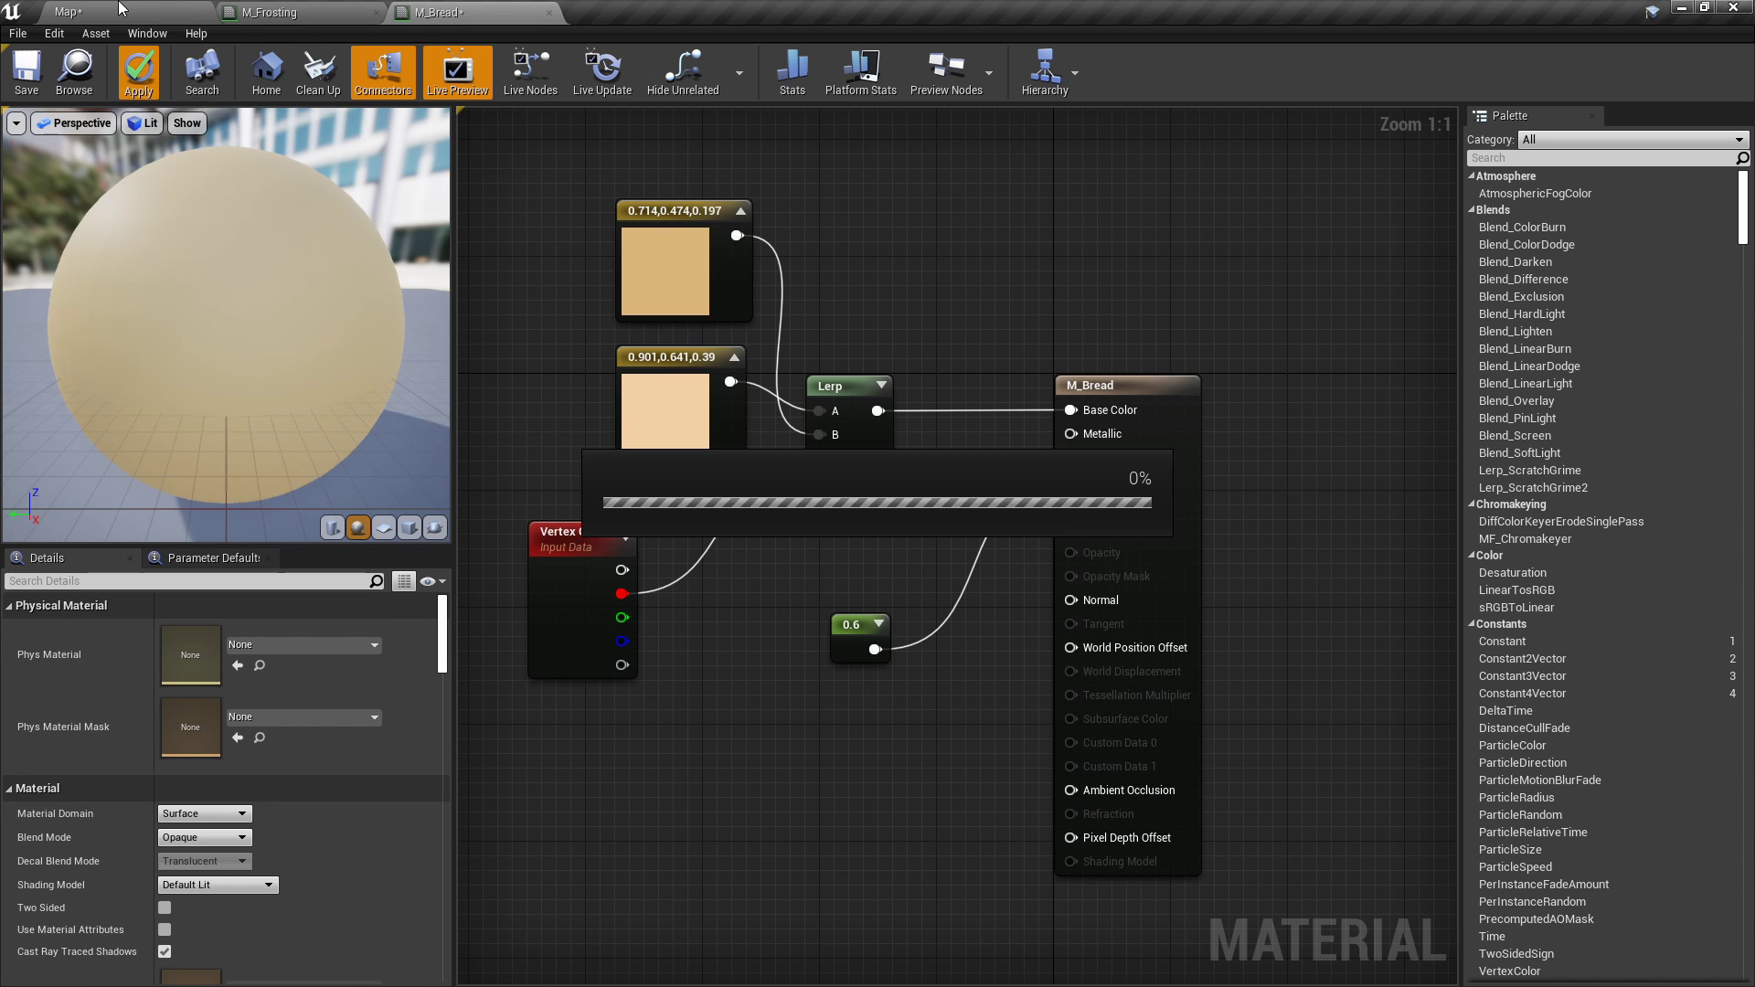
click(119, 11)
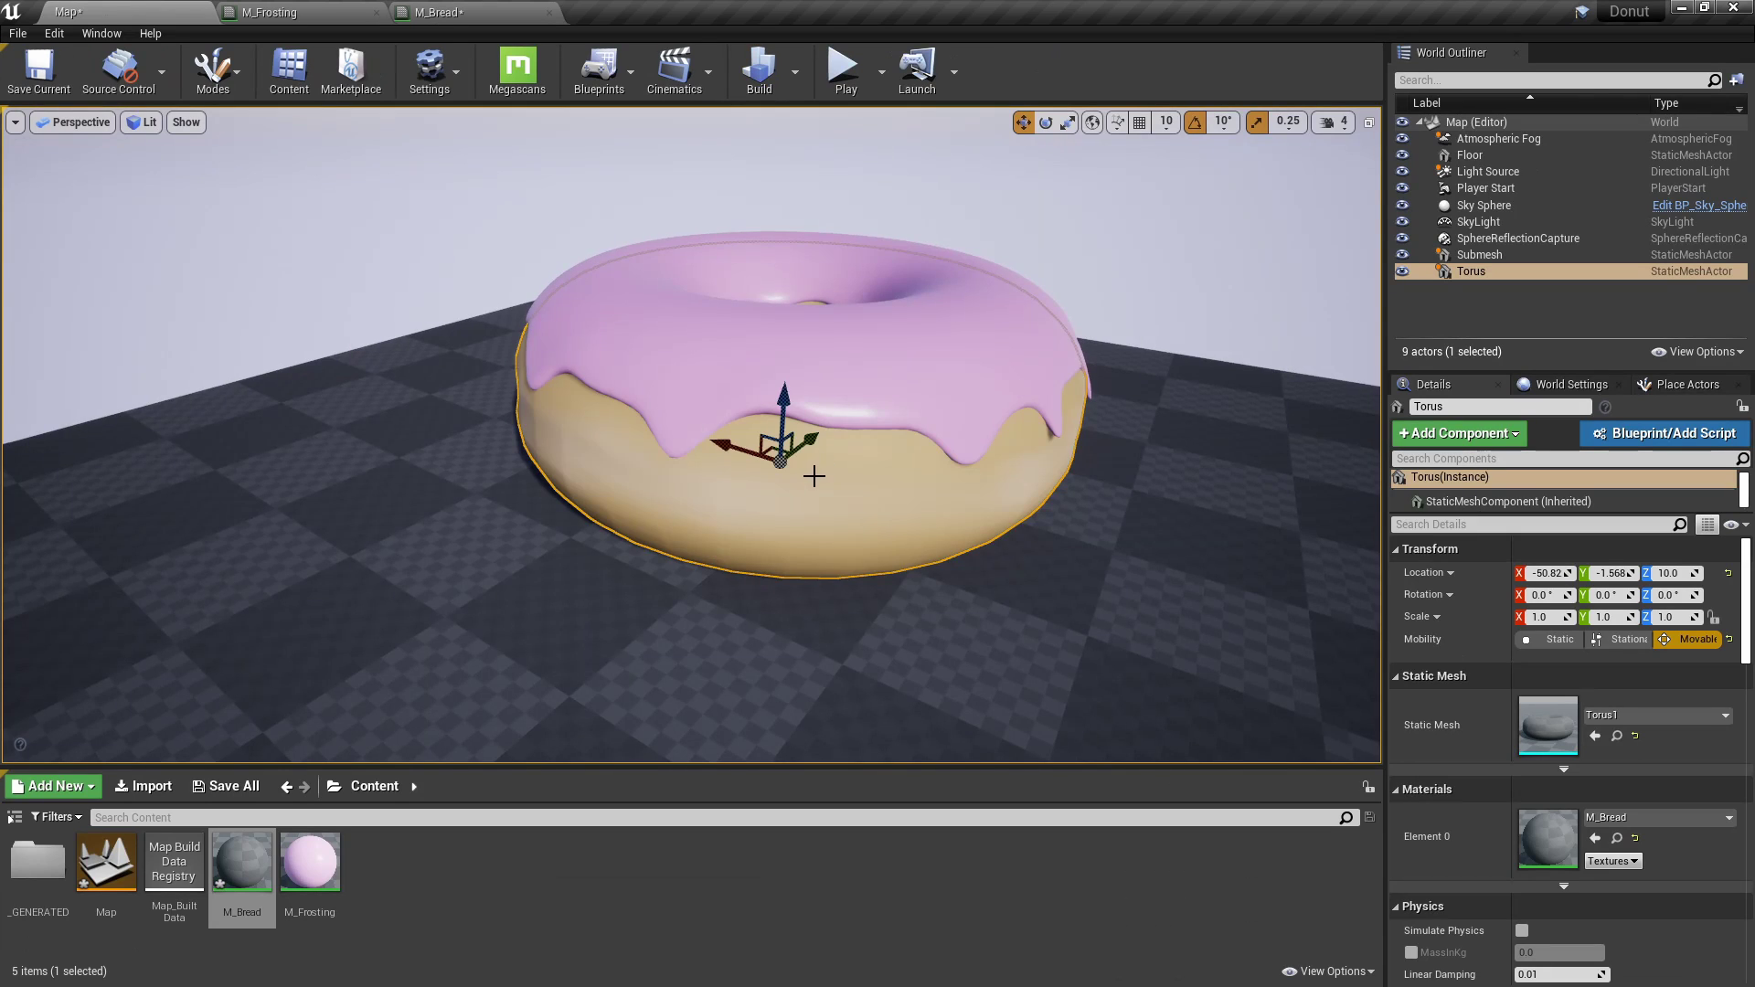
right_drag(691, 435, 558, 424)
right_drag(772, 467, 698, 538)
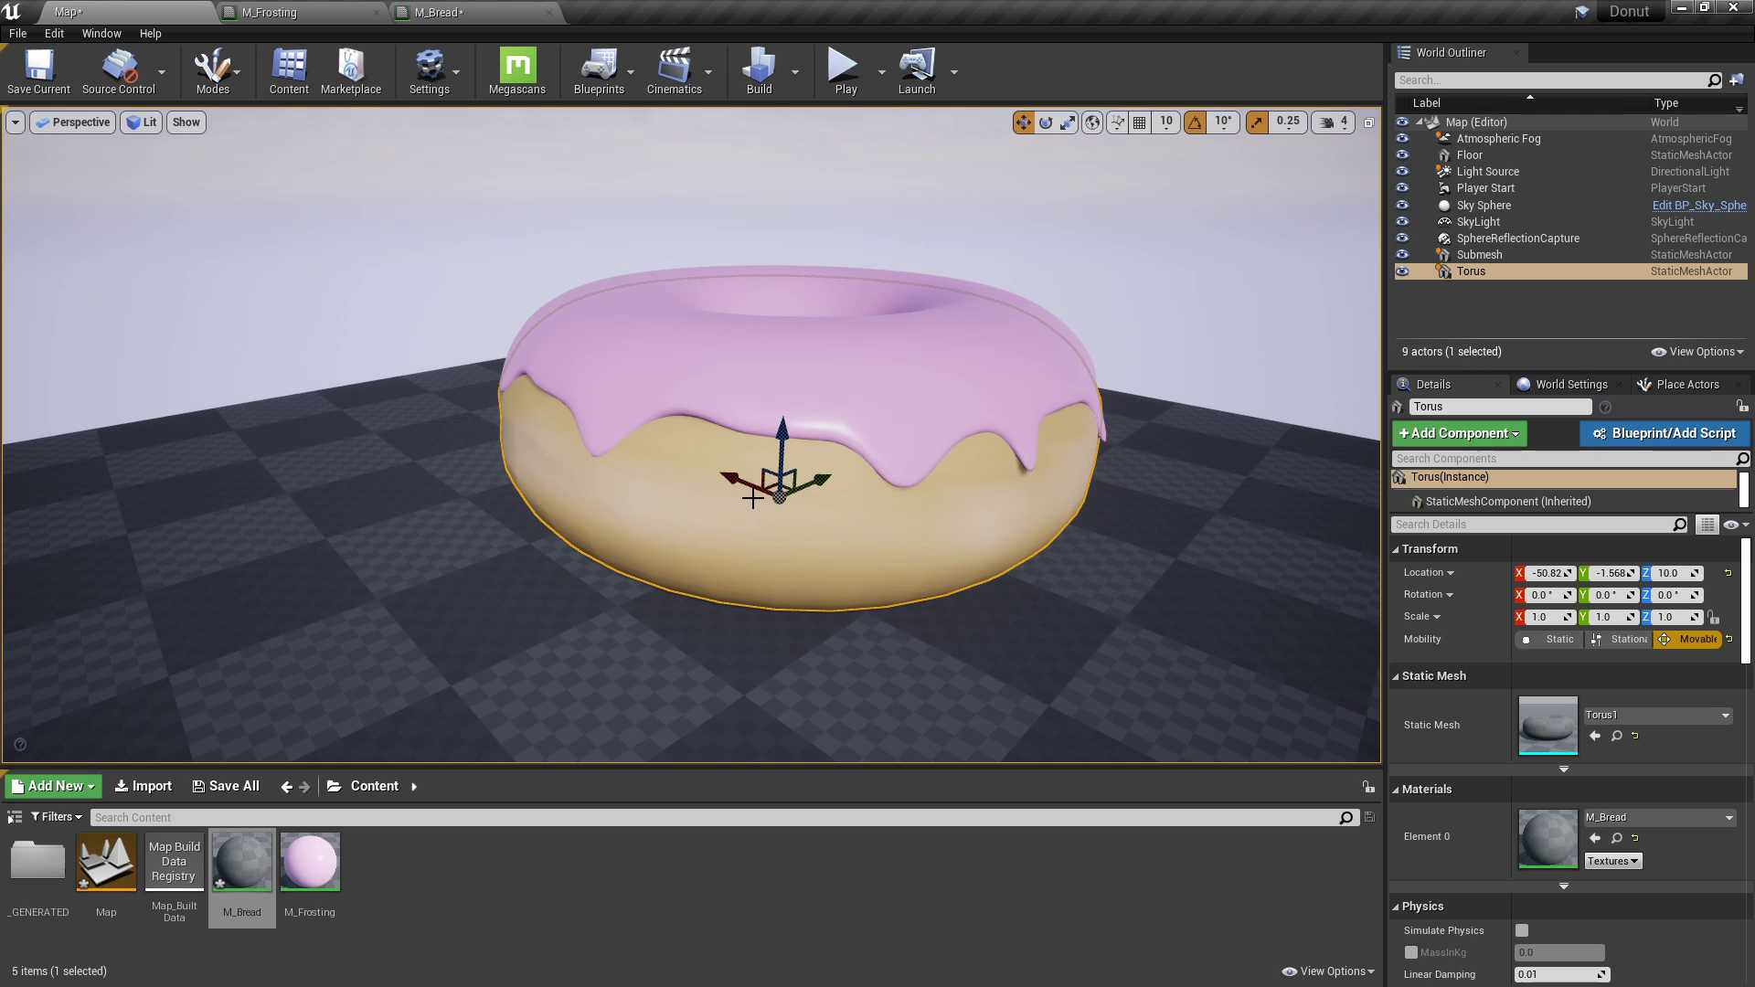
right_drag(726, 483, 713, 534)
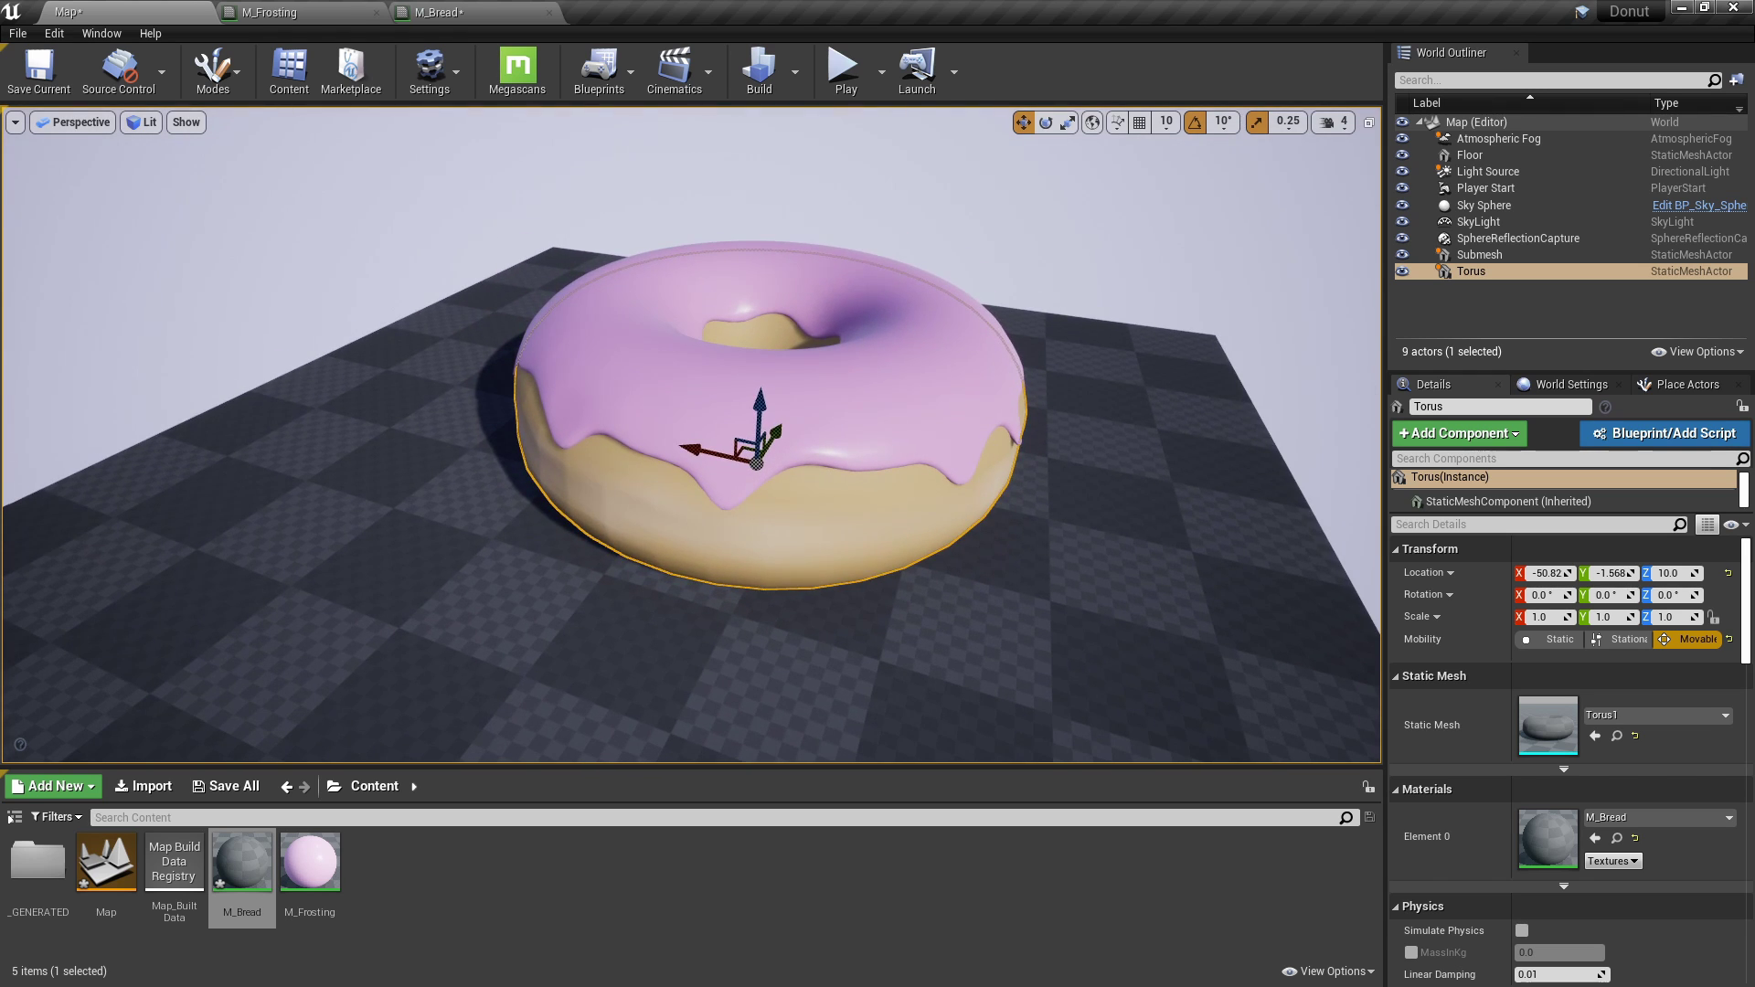
right_drag(732, 475, 732, 487)
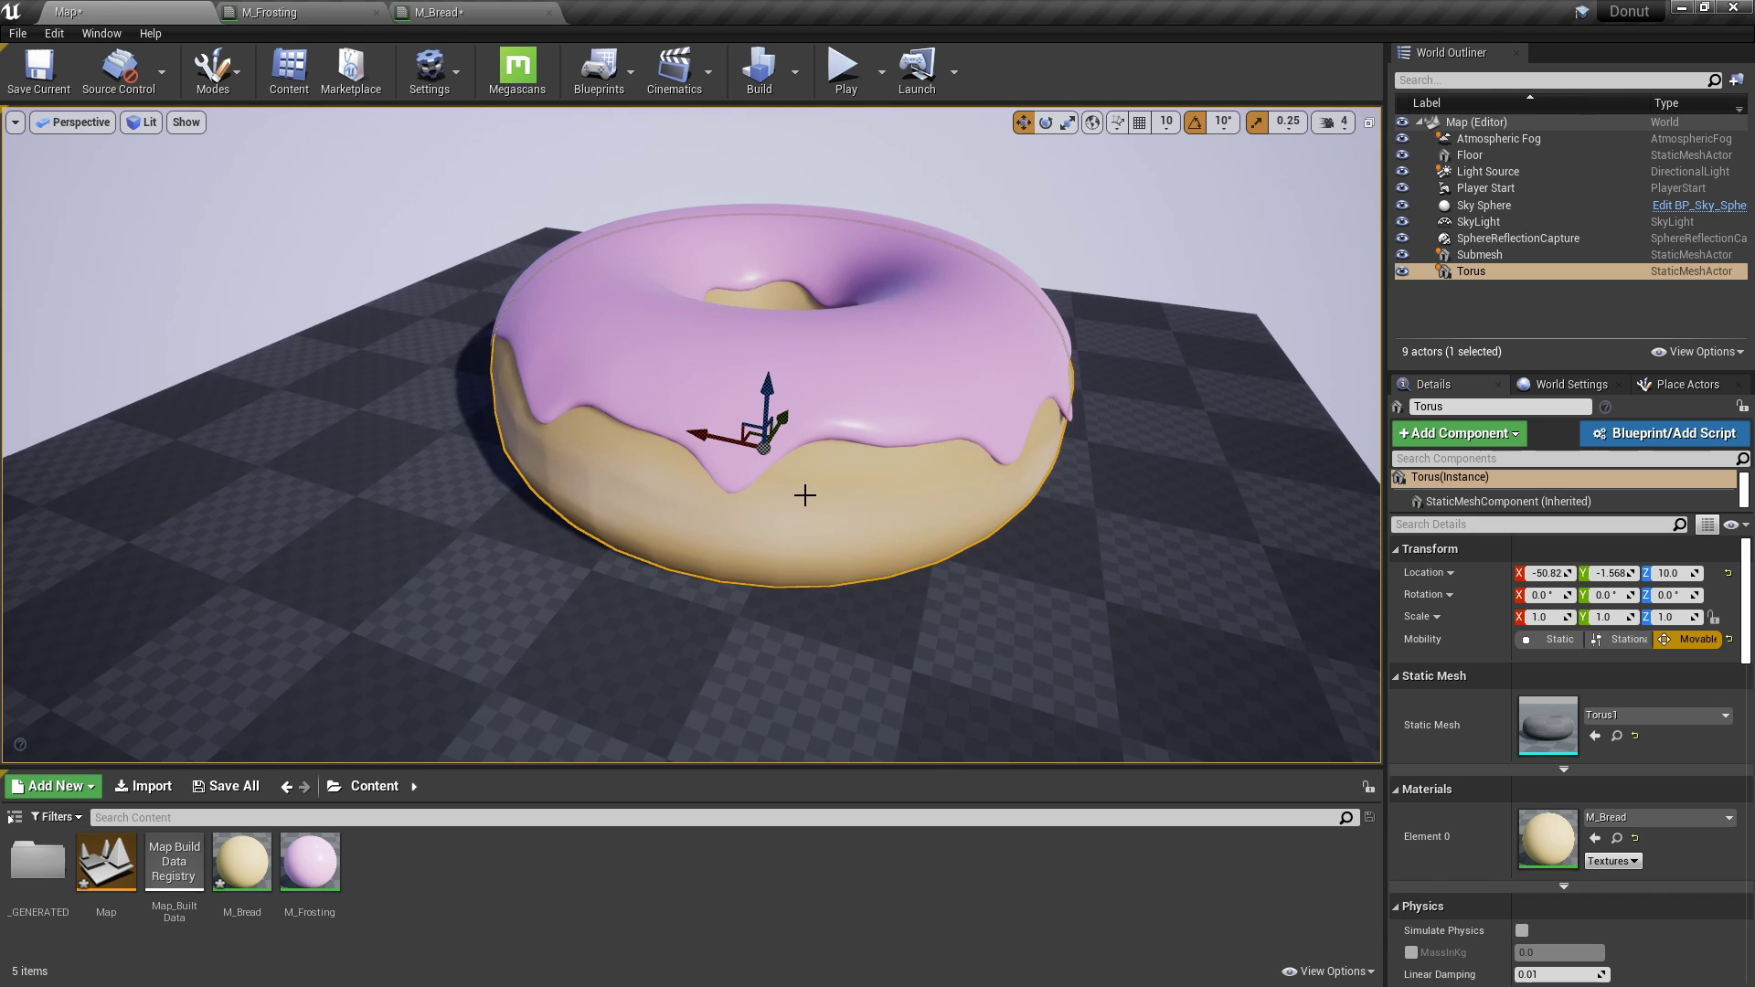
Show the sources tree and engine content in the Content Browser, and search Engine Content for "noise".
click(14, 816)
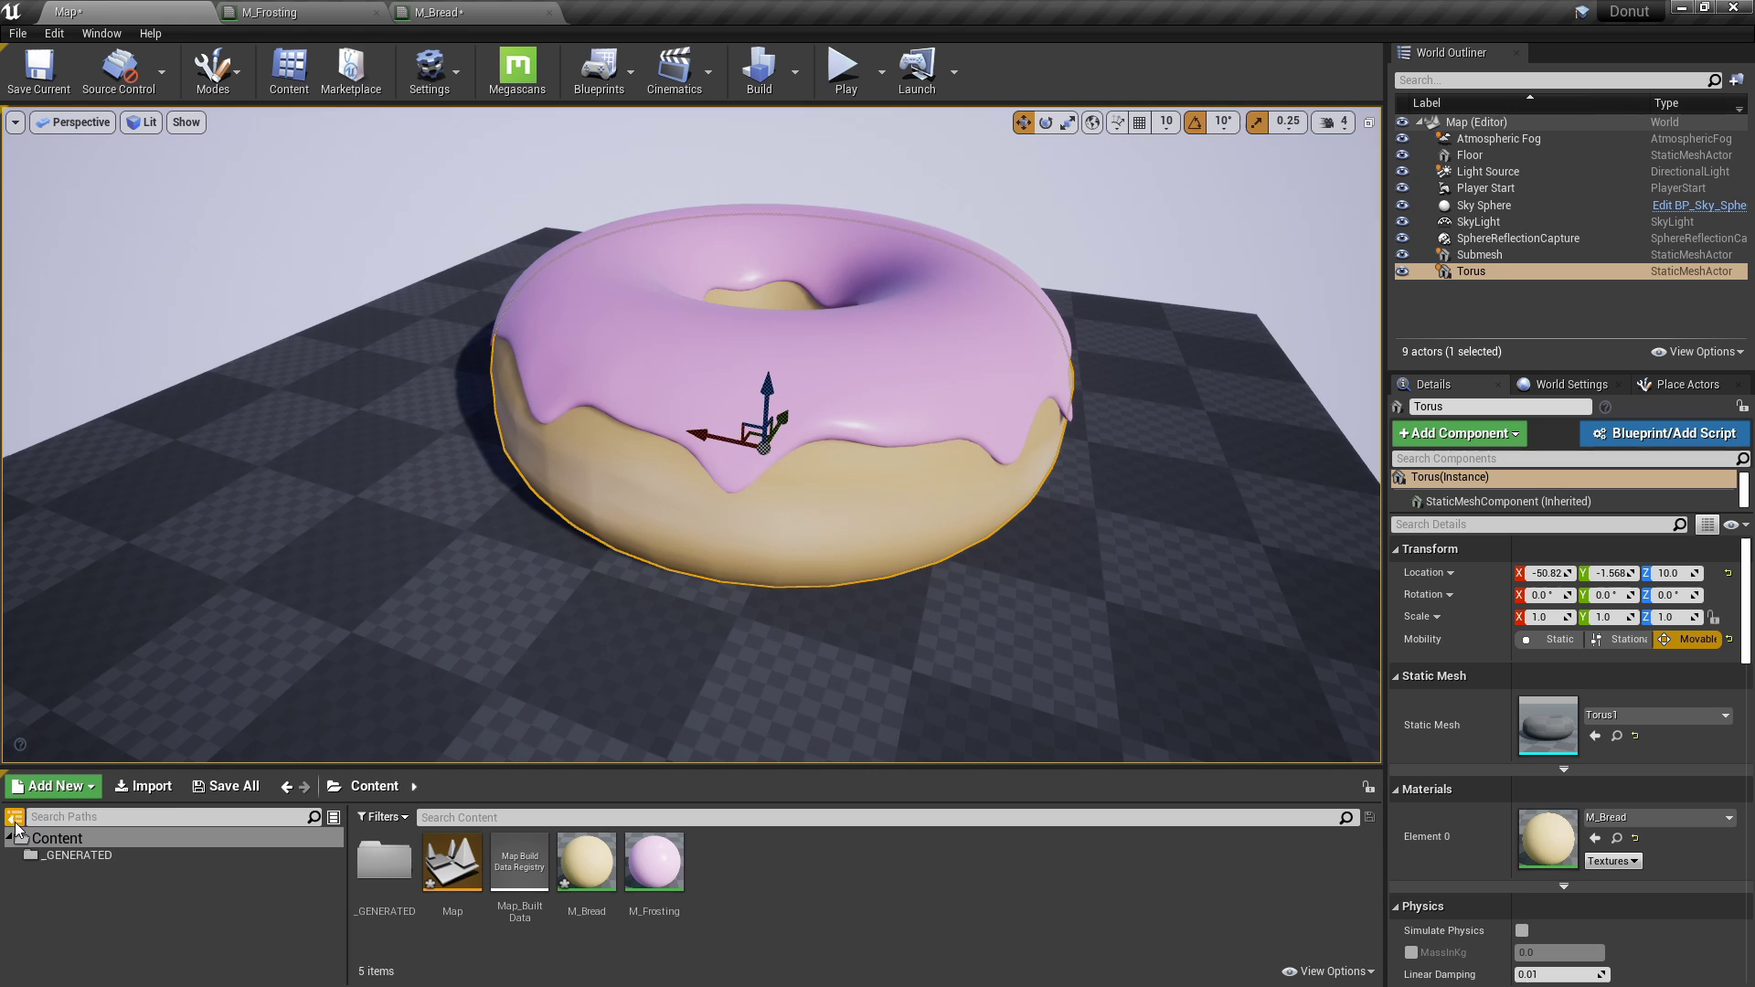
click(1322, 973)
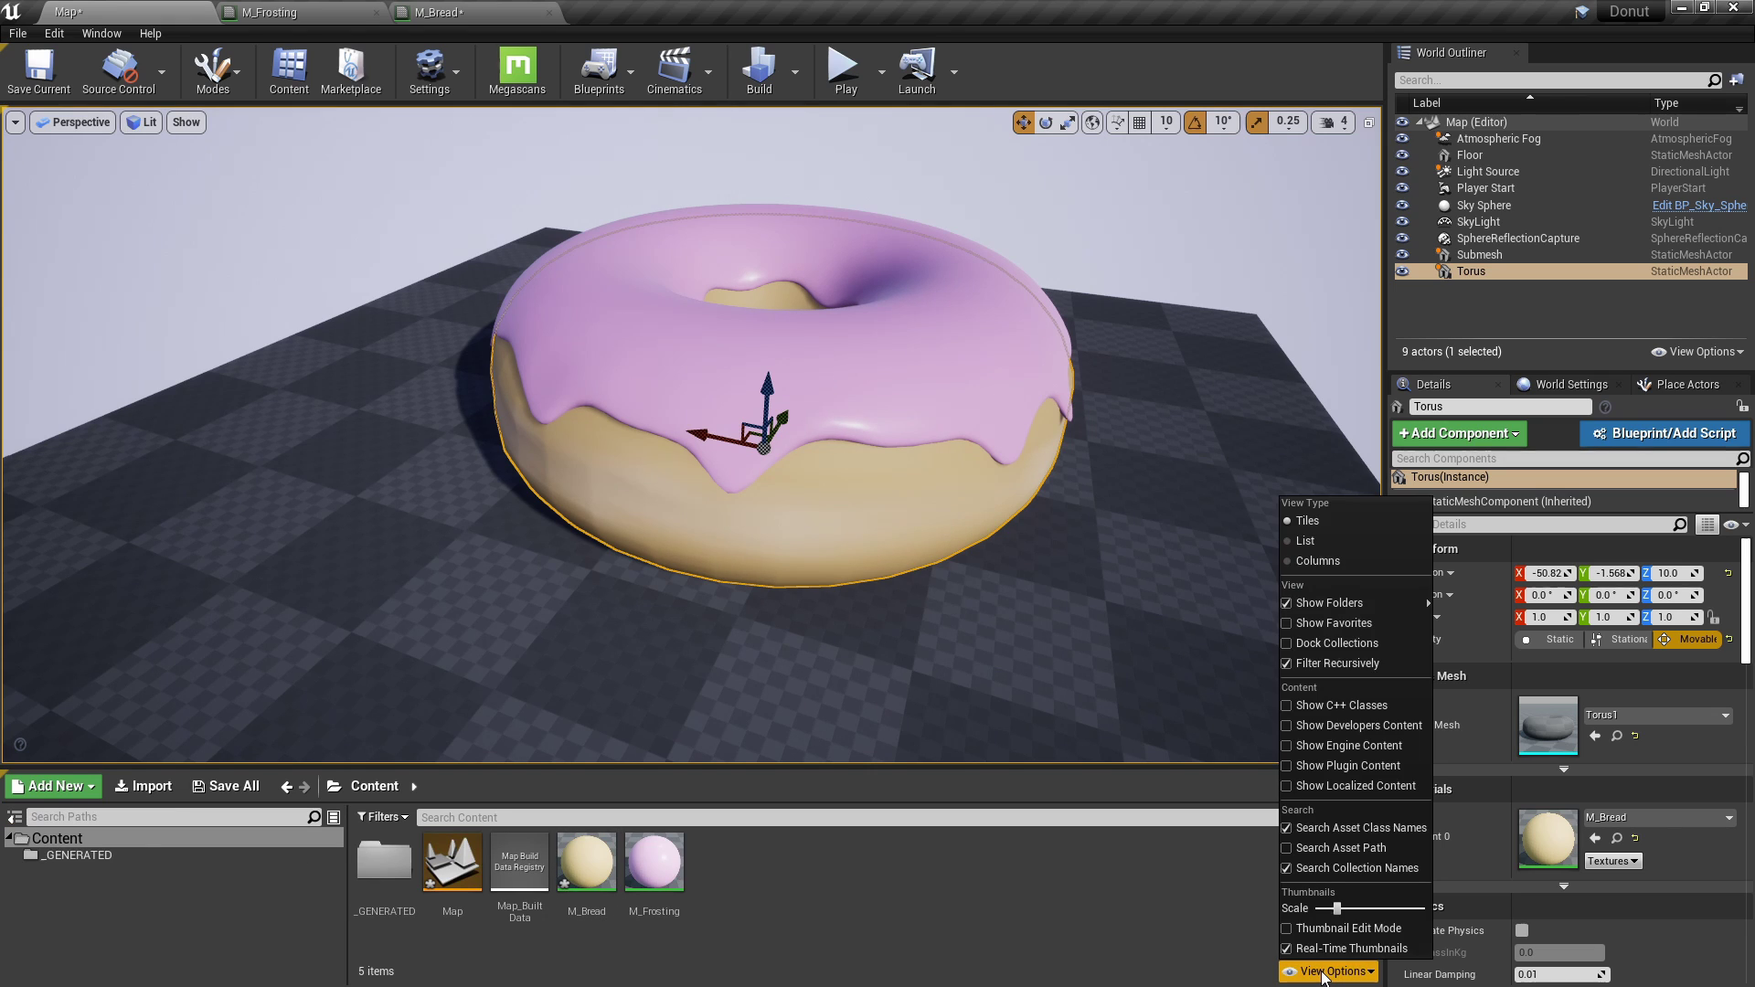
click(1338, 745)
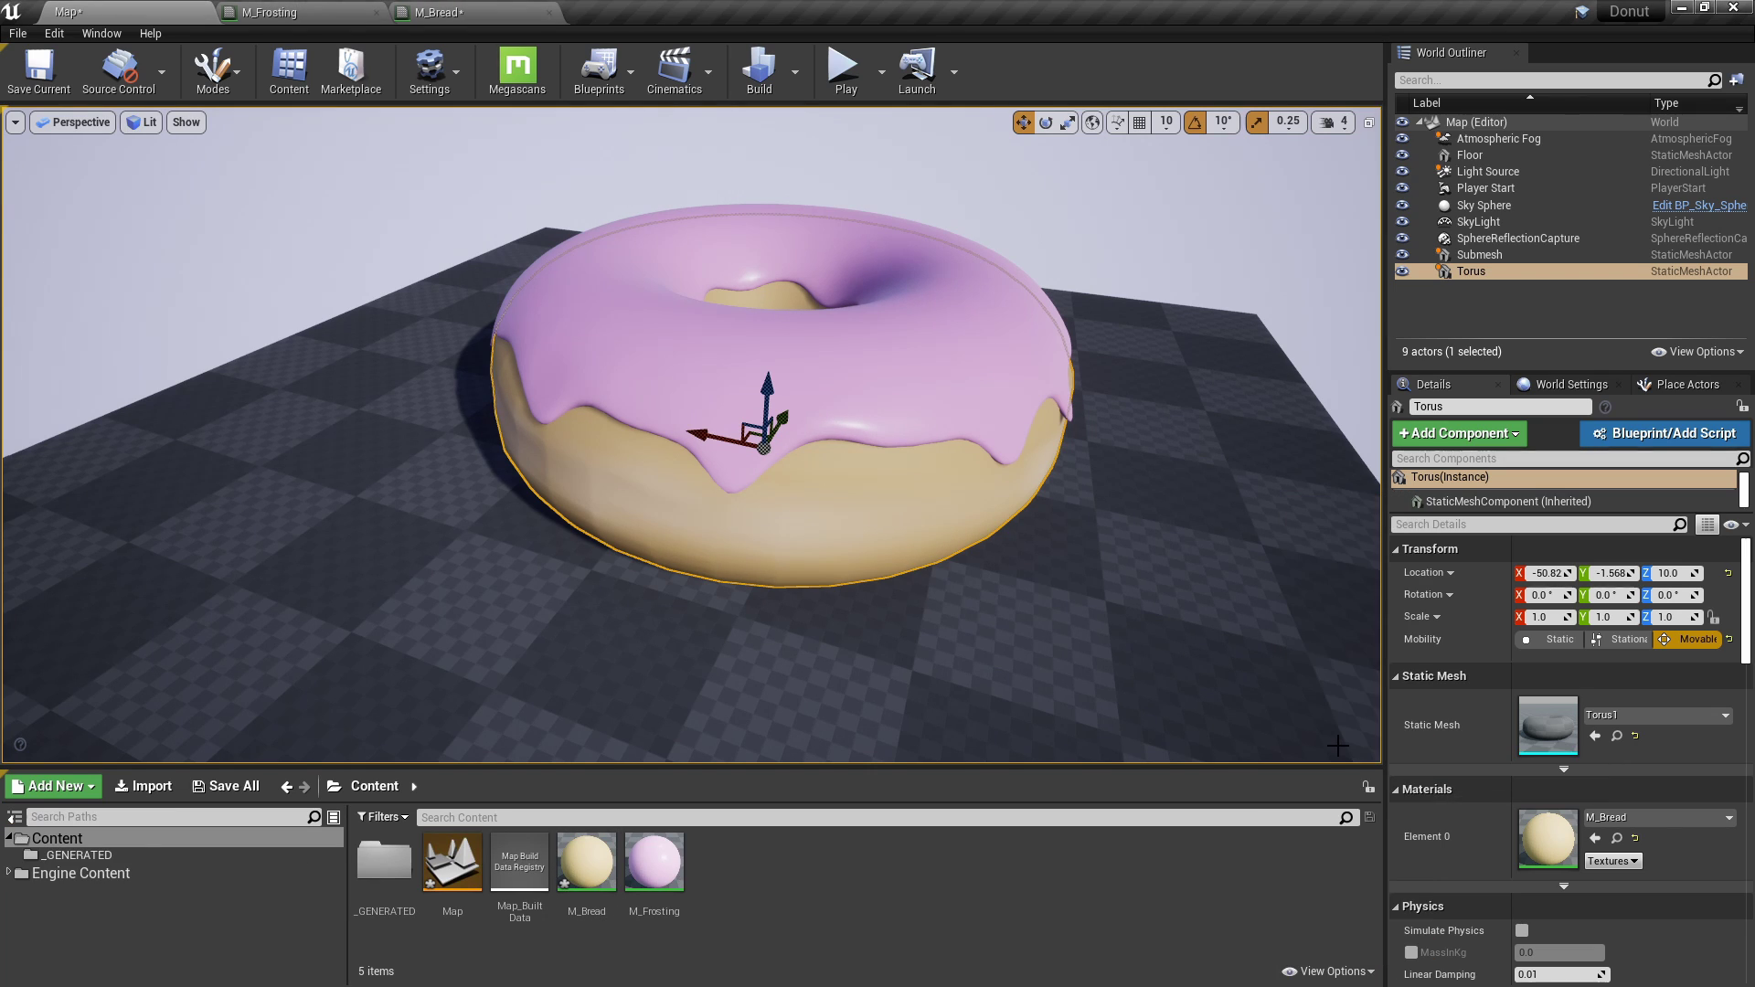
click(87, 873)
click(532, 819)
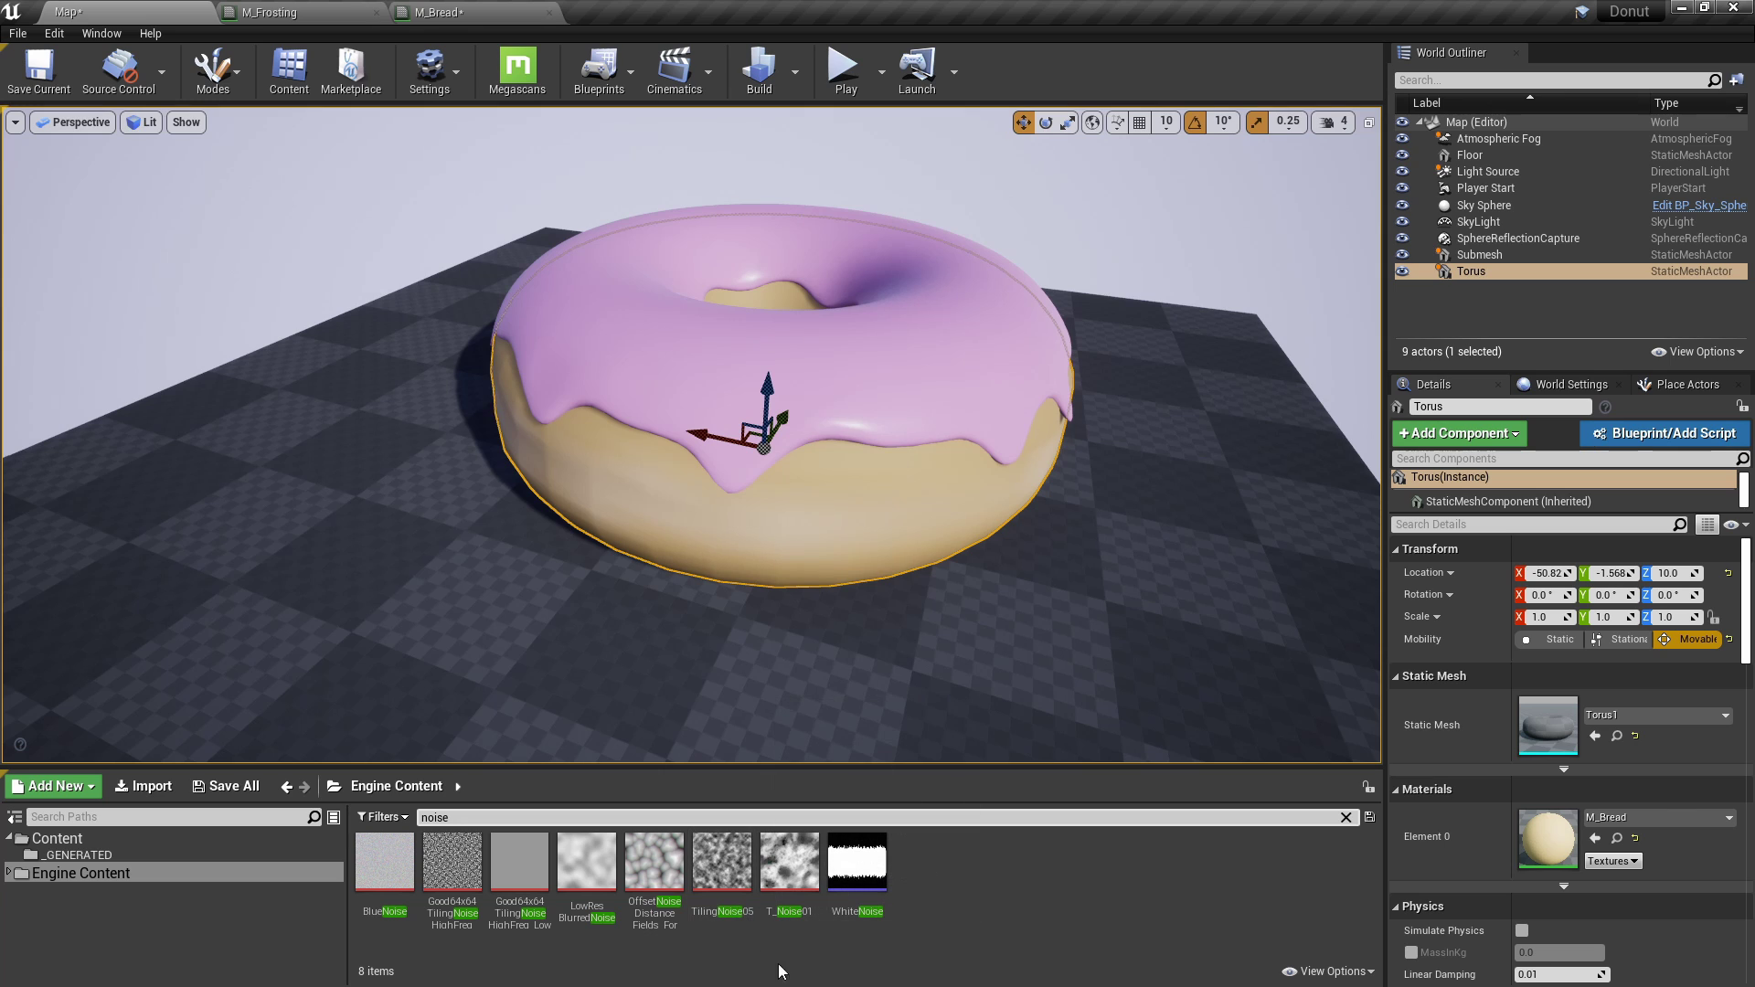
Add the TilingNoise05 texture to the M_Bread graph as a Texture Sample and place it below the Vertex Color node.
drag(725, 891, 624, 757)
right_drag(689, 875, 870, 565)
drag(903, 611, 784, 652)
right_drag(620, 578, 745, 655)
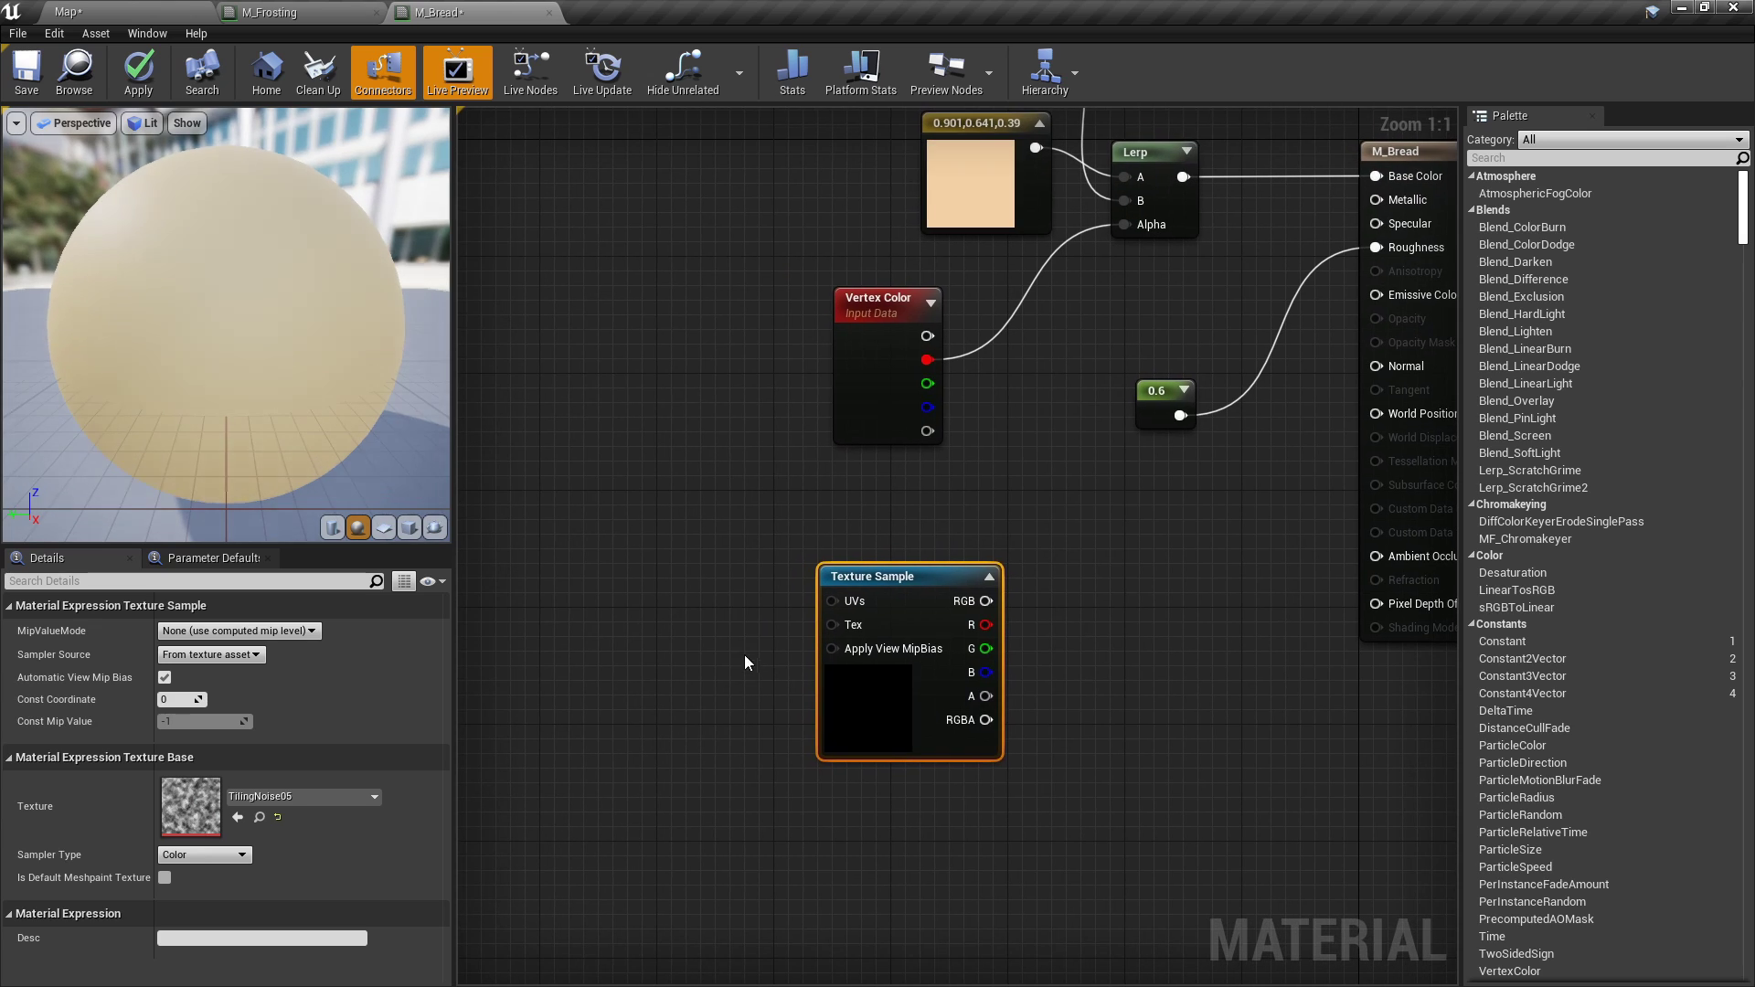
drag(932, 753, 798, 721)
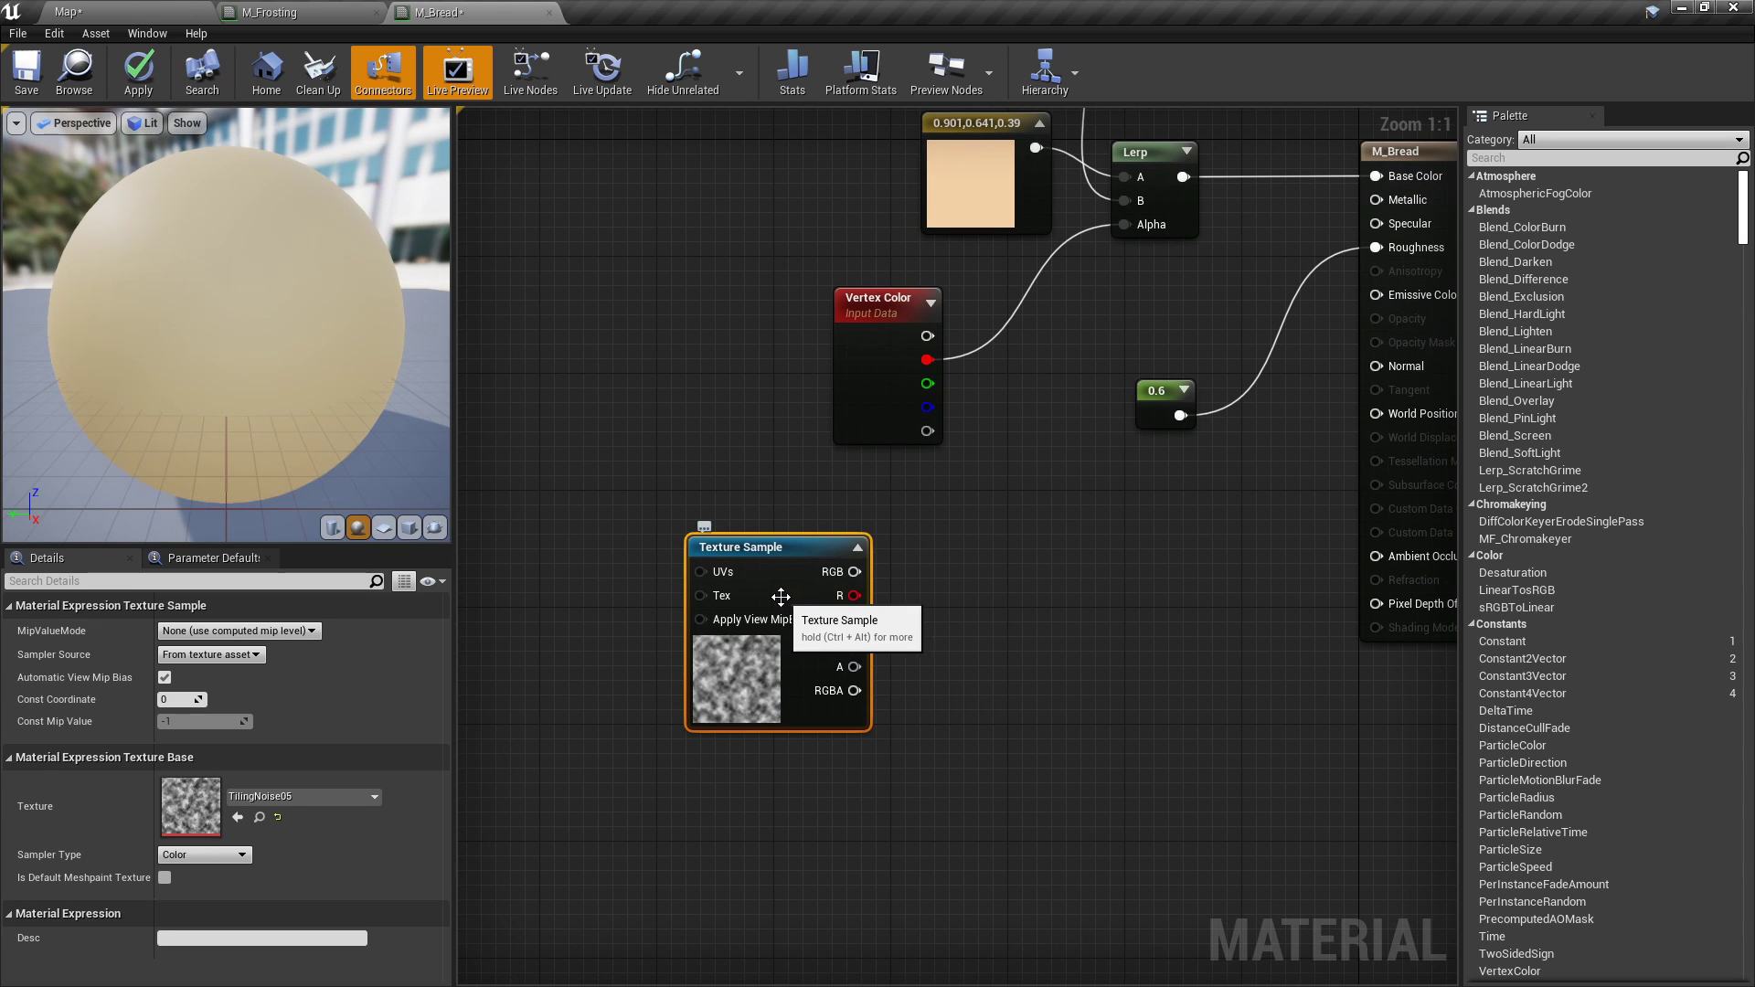
Add a Texture Coordinate node beside the noise Texture Sample's UVs input.
right_drag(783, 588, 887, 554)
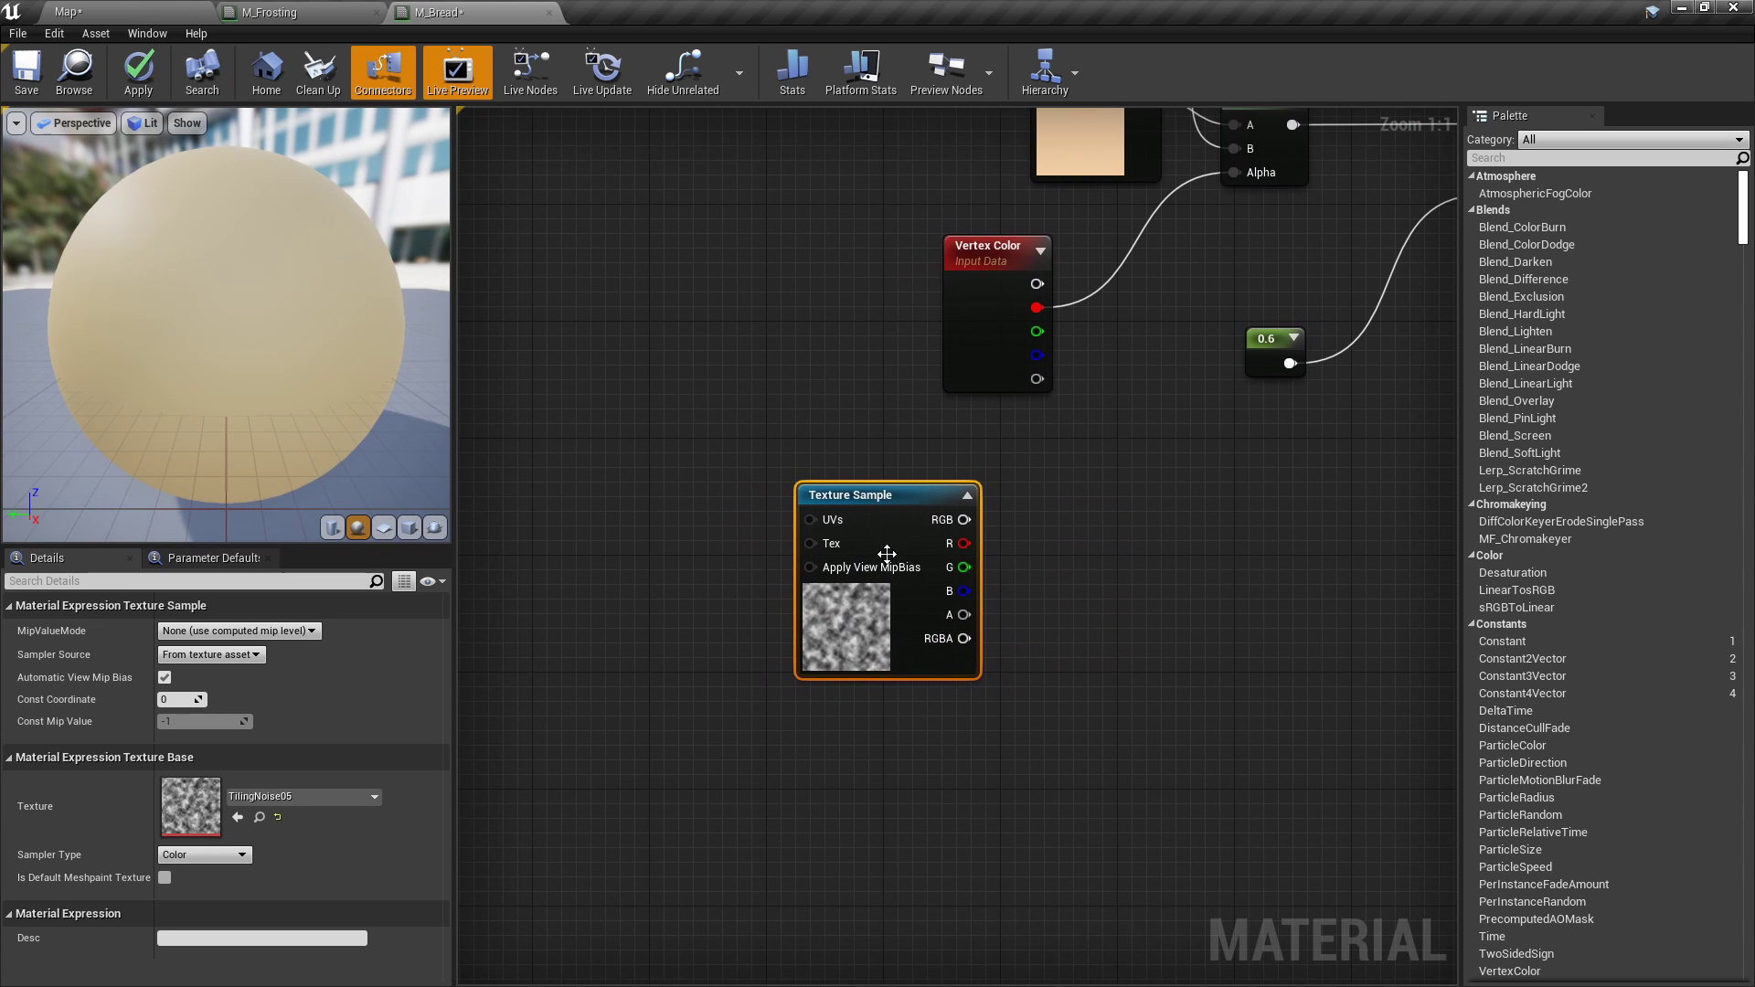
right_click(546, 514)
text(txture)
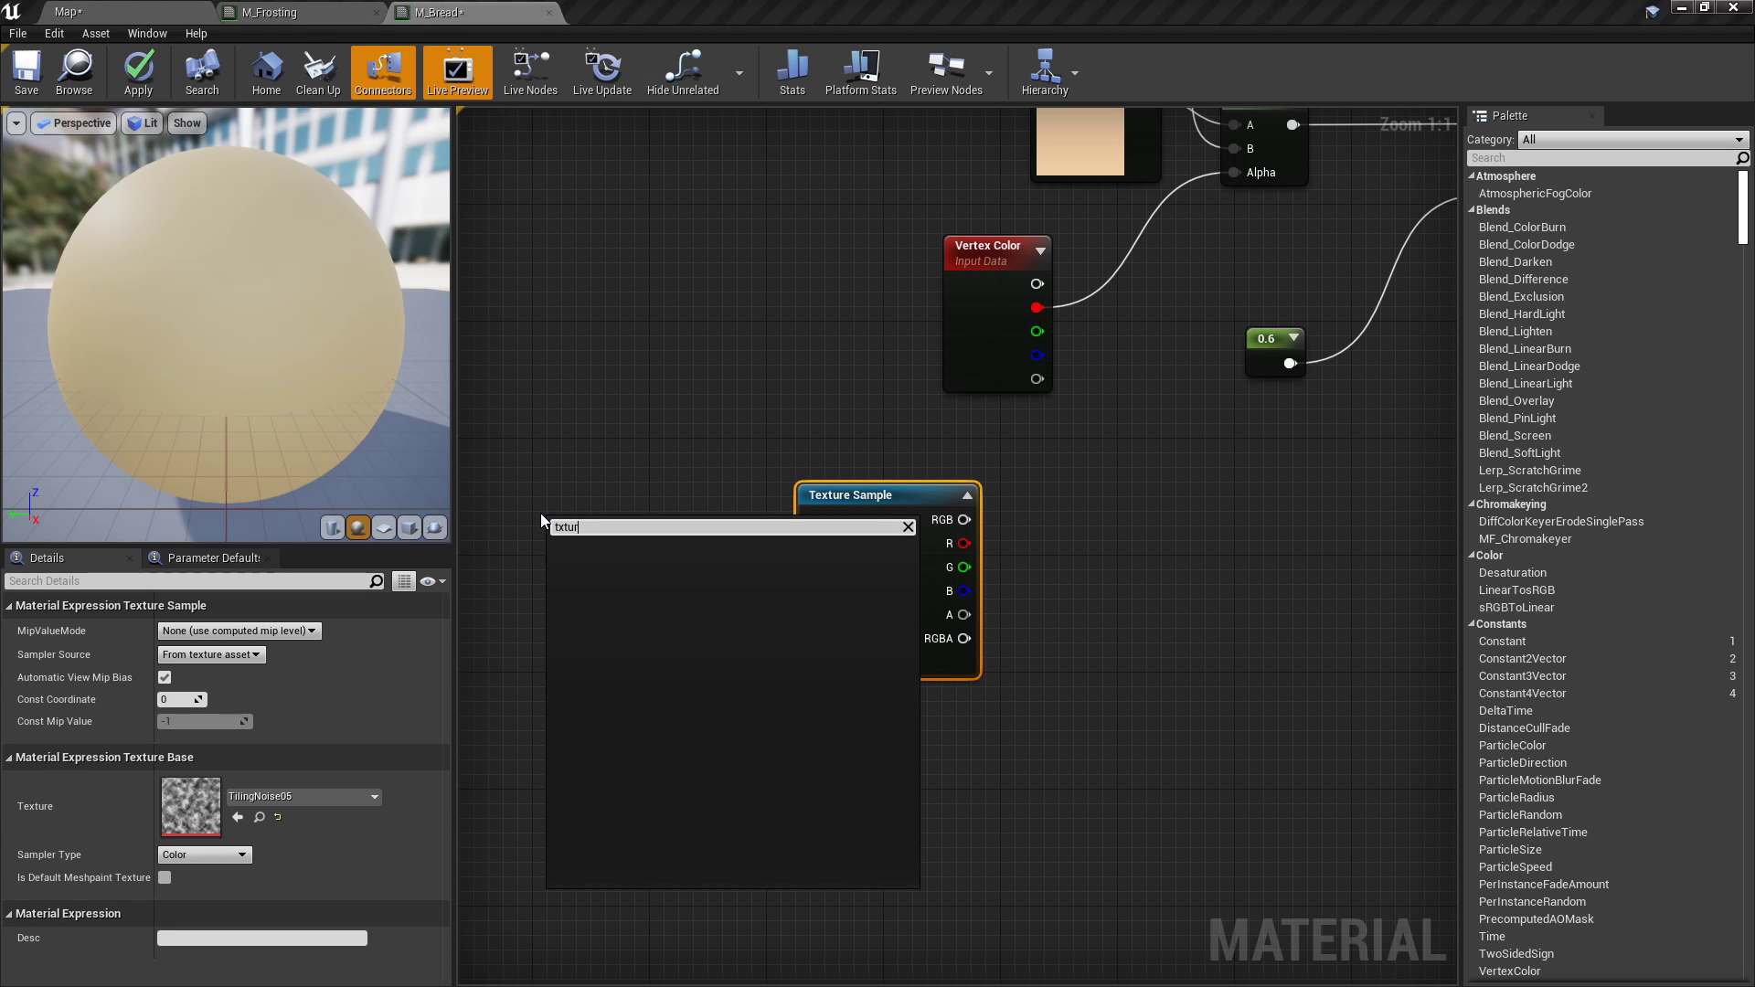
key(BackSpace)
key(BackSpace)
key(BackSpace)
key(BackSpace)
text(ext)
key(Return)
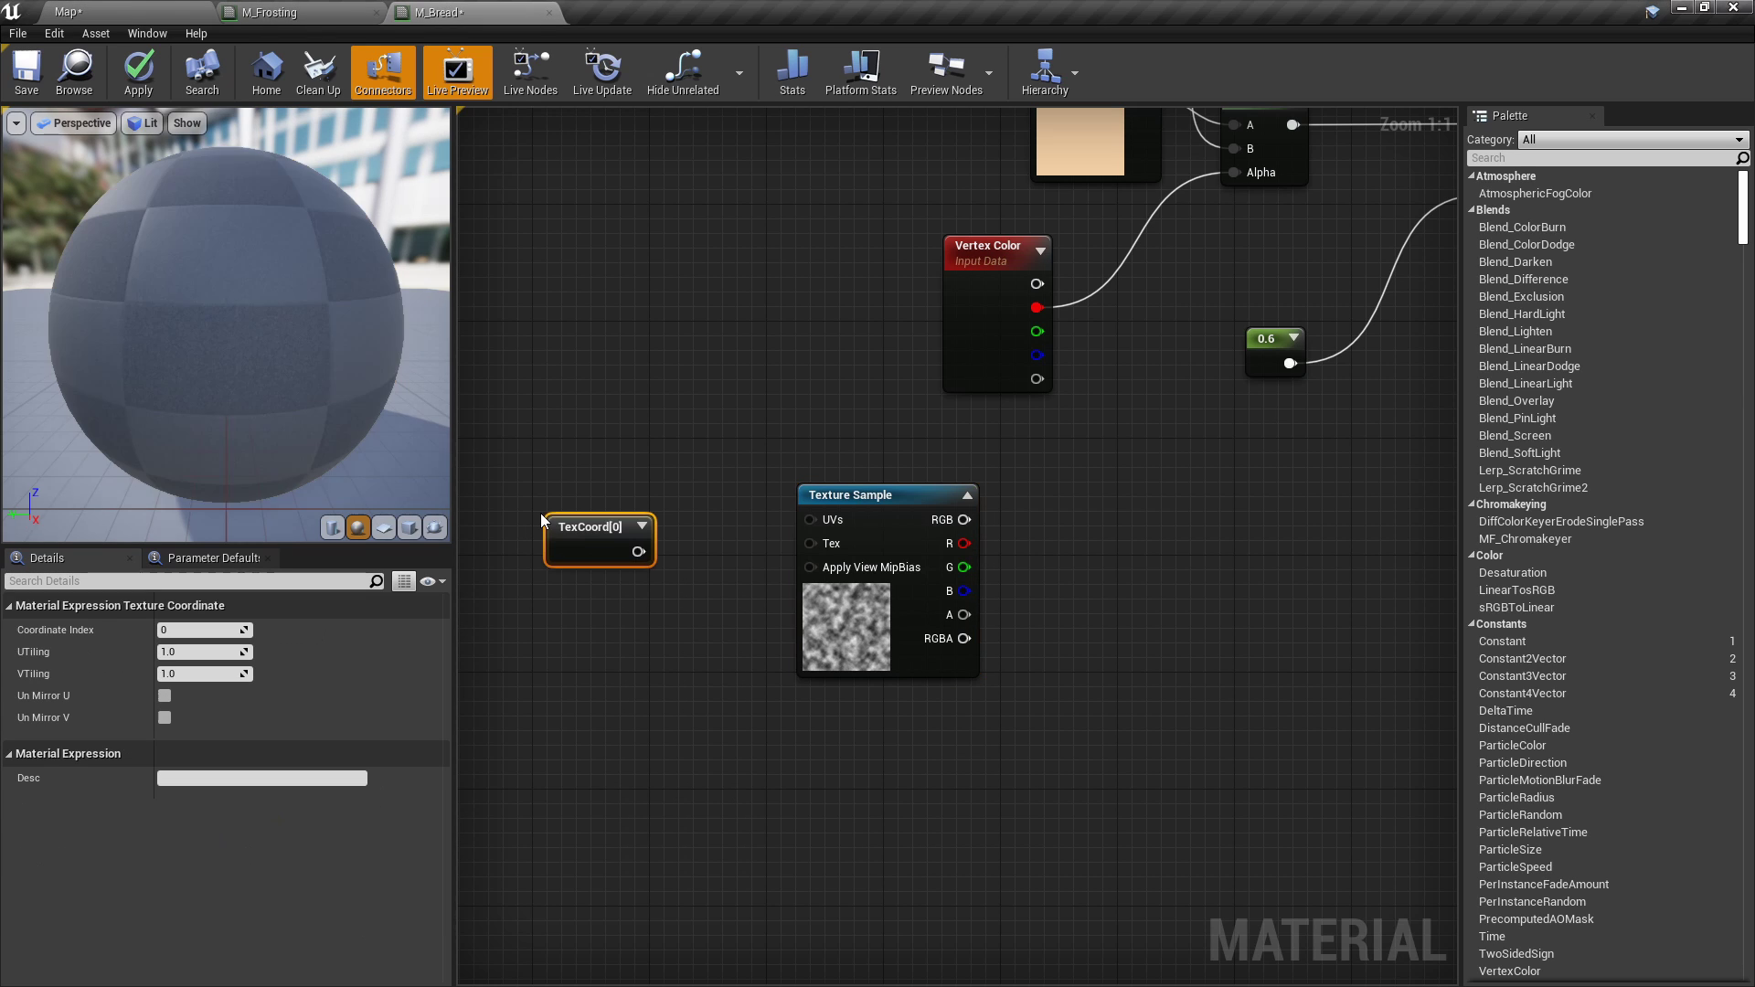
Feed the TexCoord output into input A of a new Multiply node, and add a scalar parameter named Size below.
click(661, 519)
drag(626, 544, 734, 552)
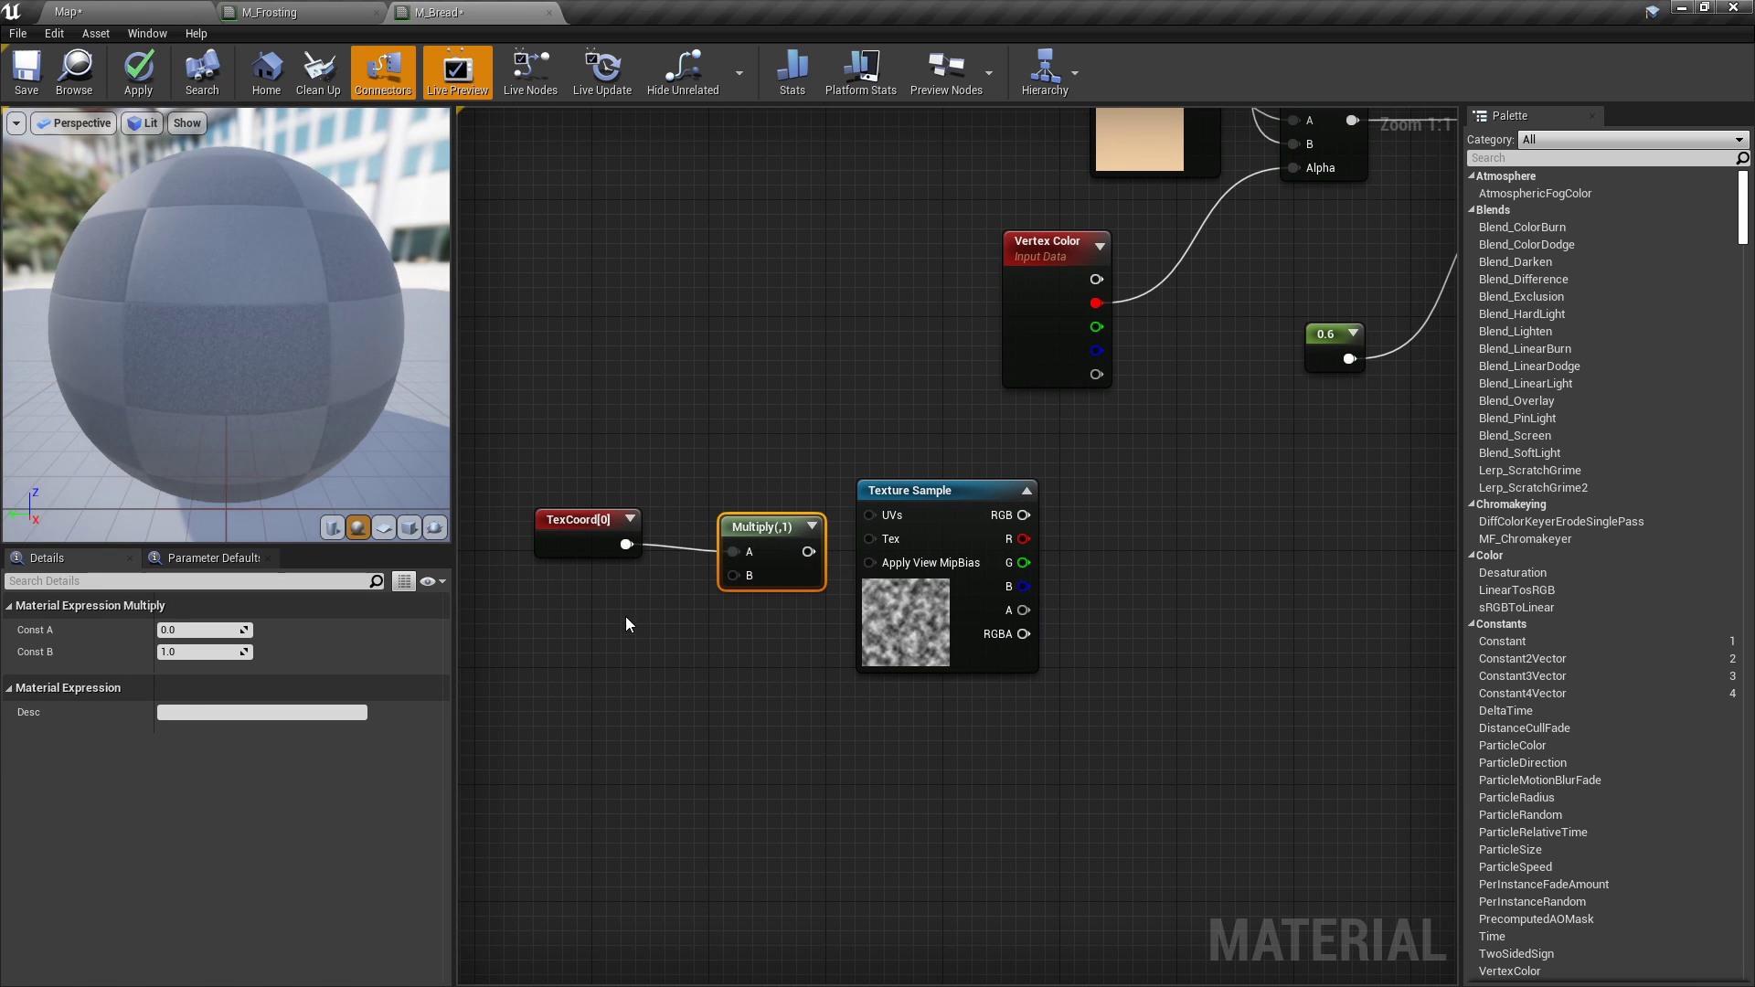
click(625, 616)
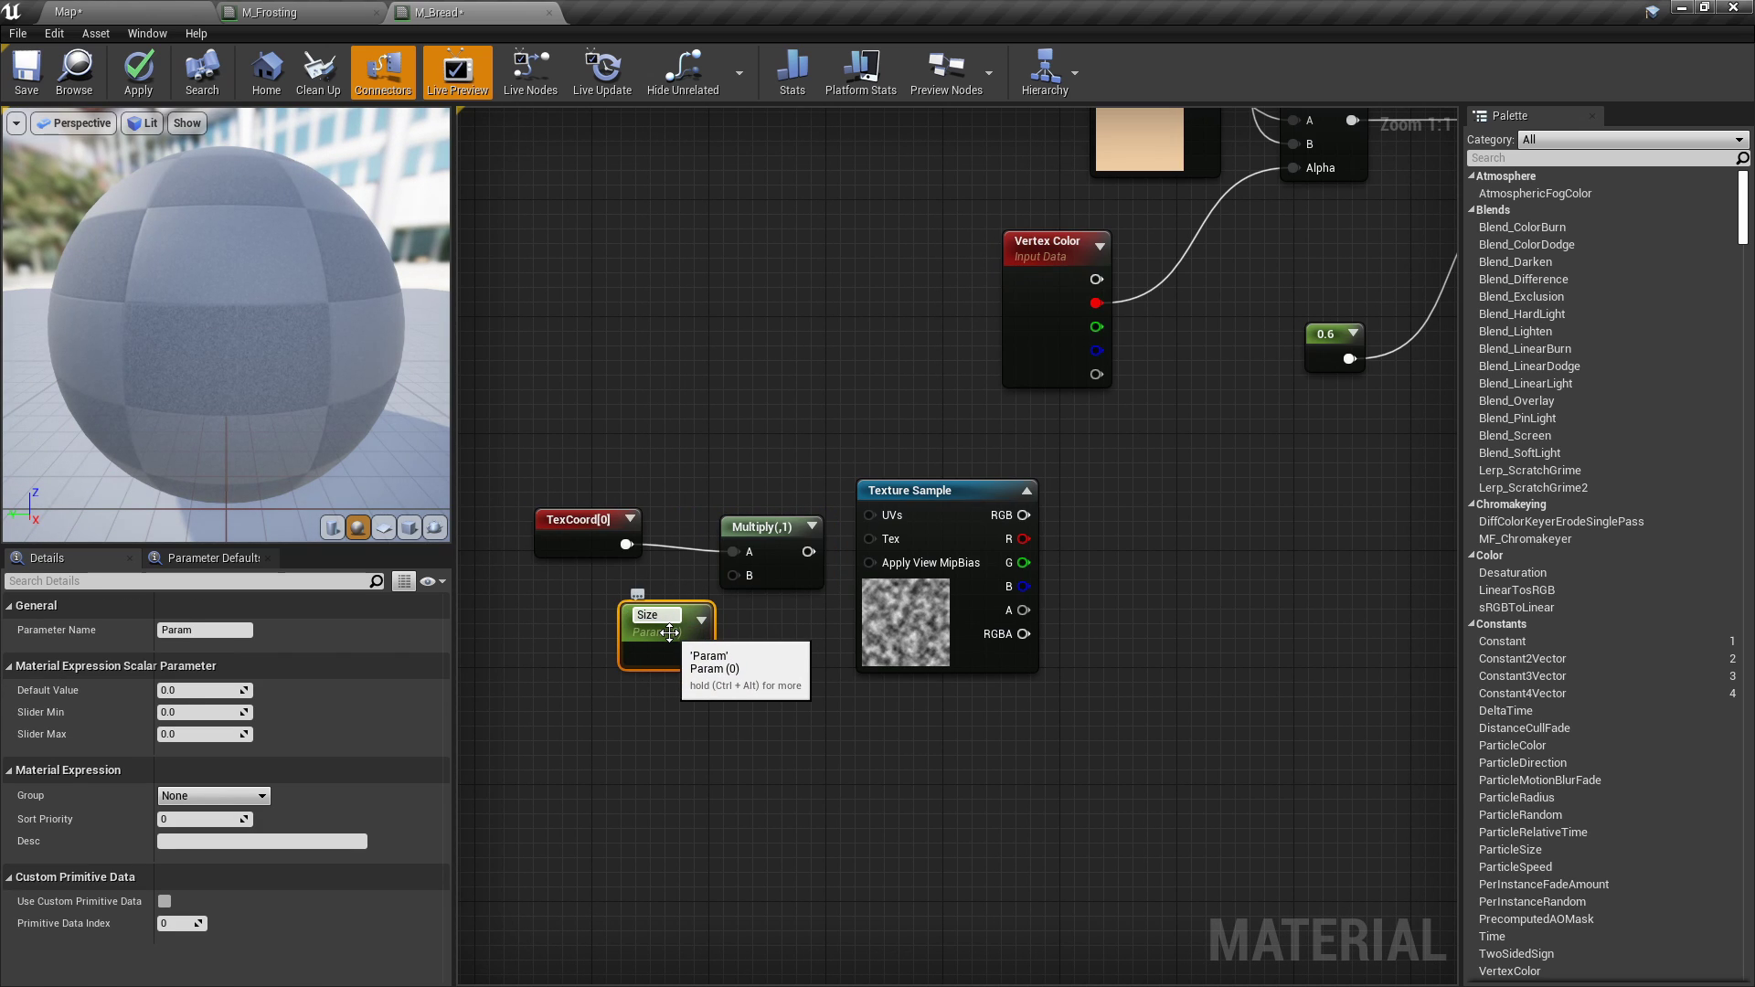
Set the Size parameter's default value to 1 and connect it to the Multiply node's B input.
click(216, 692)
text(1)
key(Return)
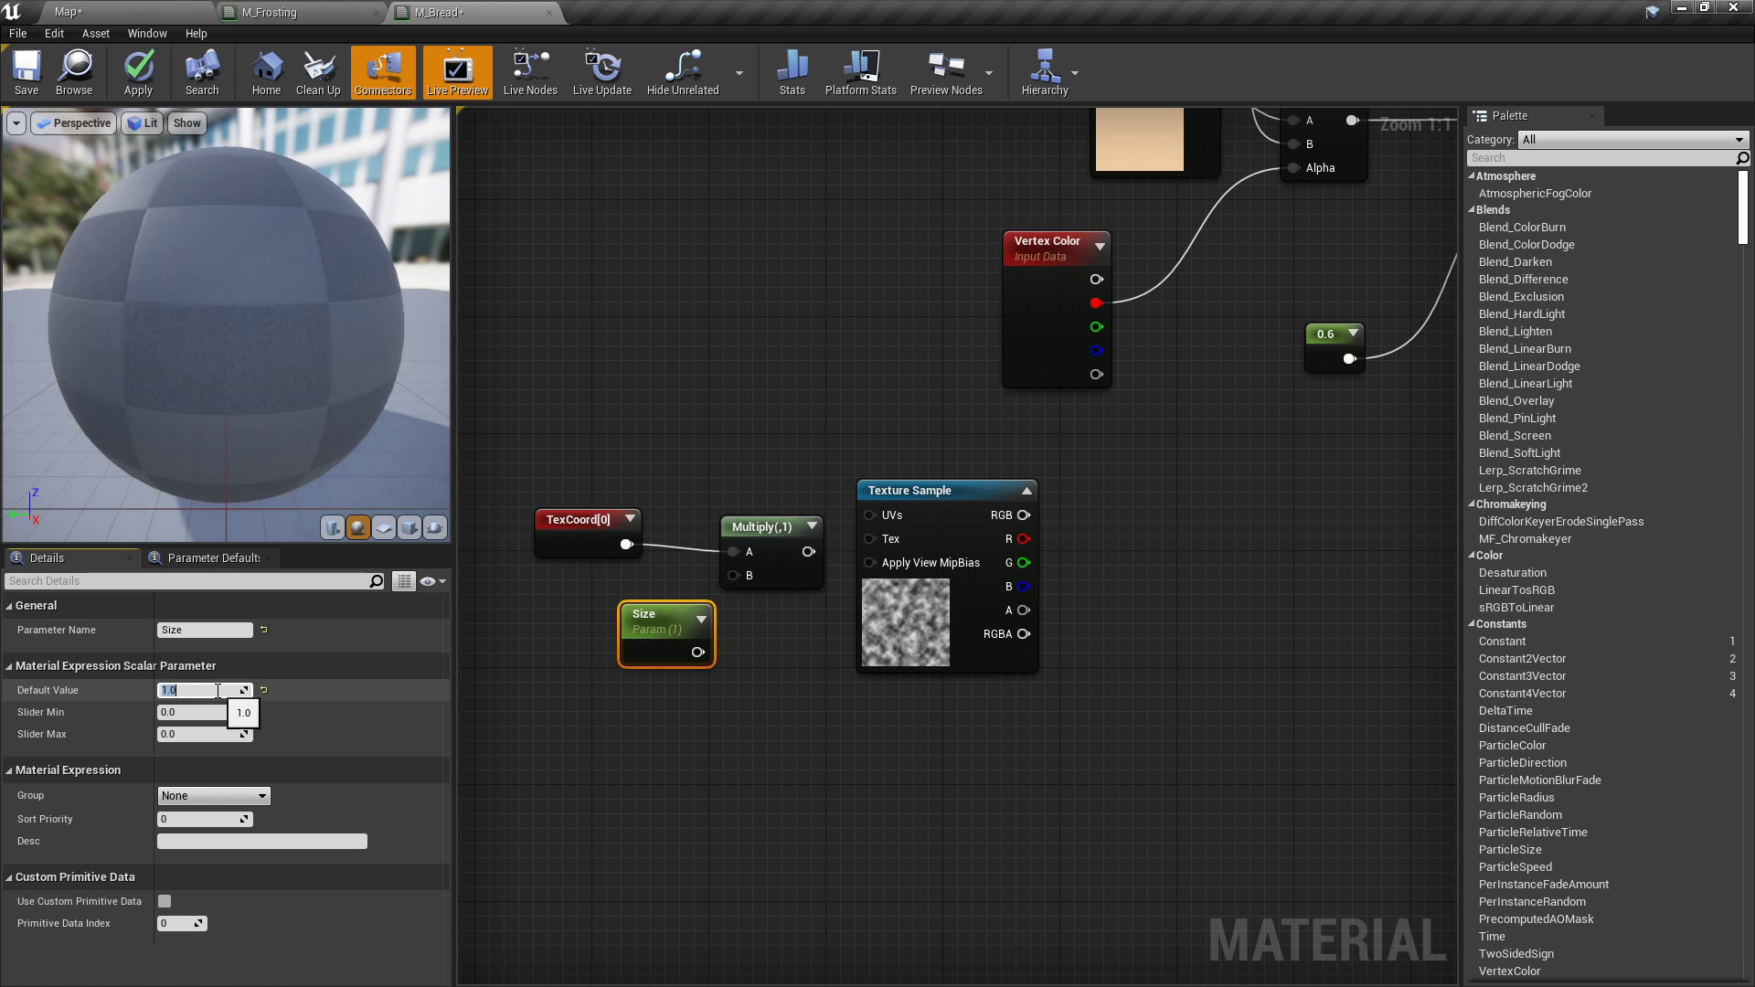
click(799, 689)
drag(697, 652, 734, 576)
right_drag(733, 576, 591, 600)
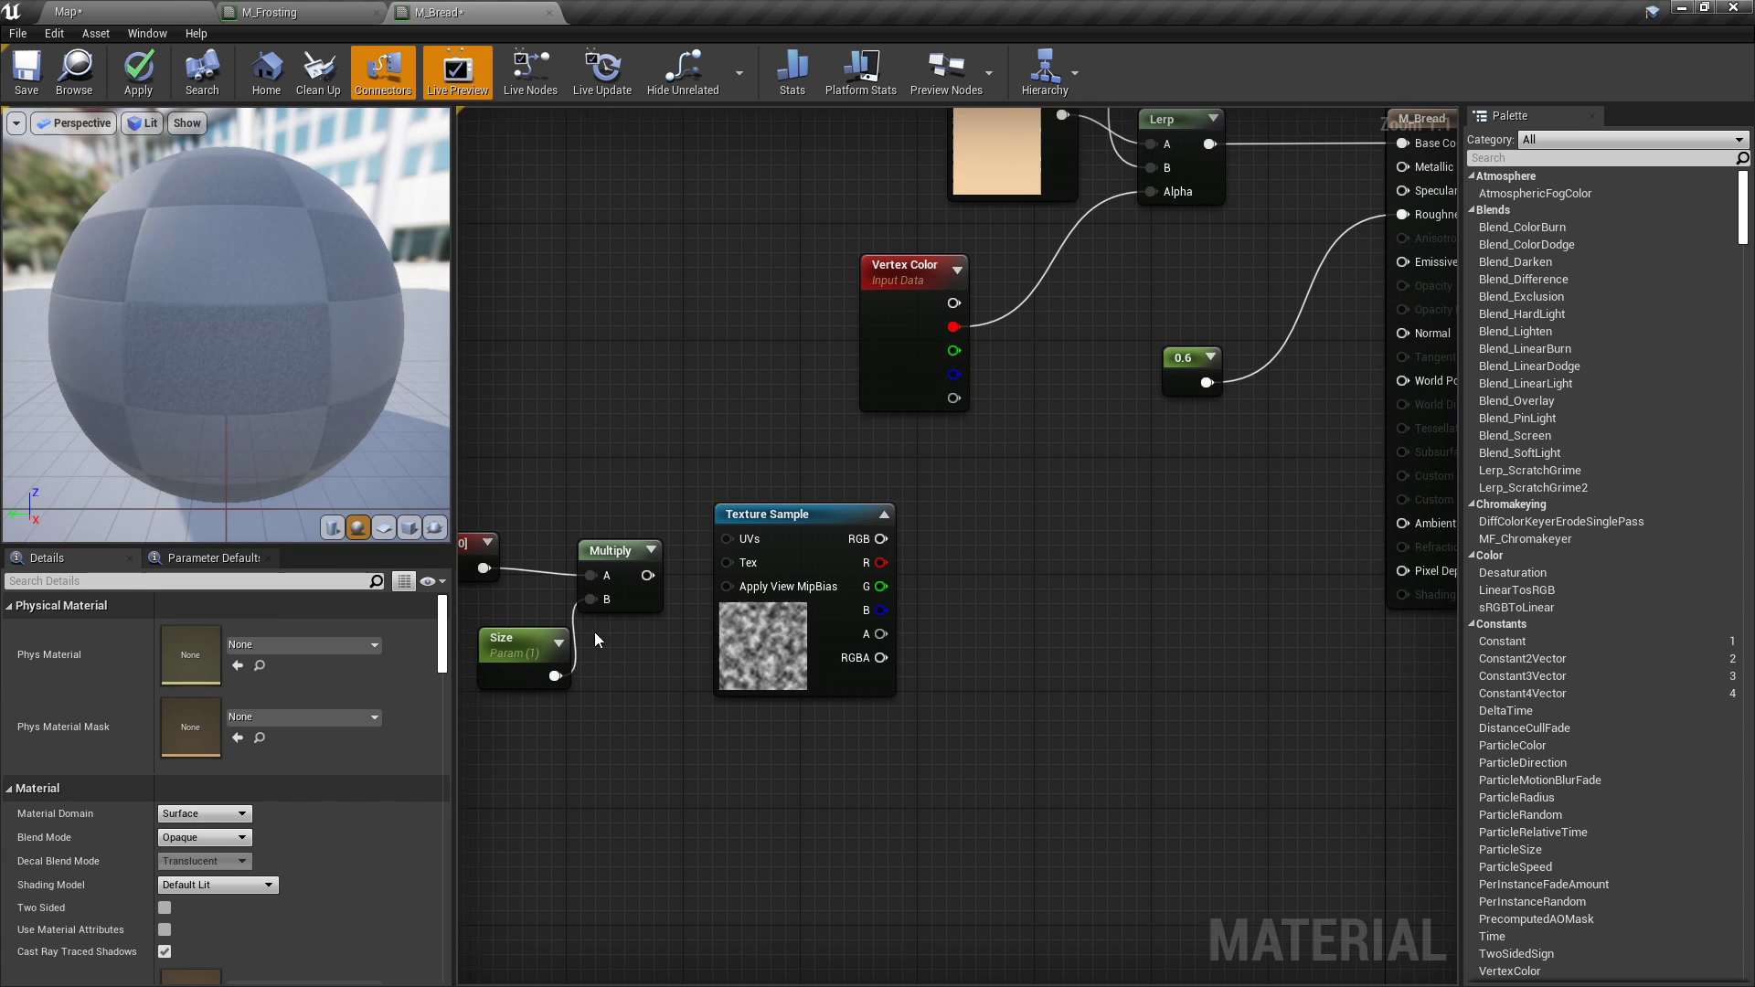
Connect the Multiply output to the Texture Sample's UVs and shift these texture nodes slightly away from the material result node.
drag(647, 575, 748, 540)
right_drag(750, 596, 821, 566)
scroll(821, 566, down, 2)
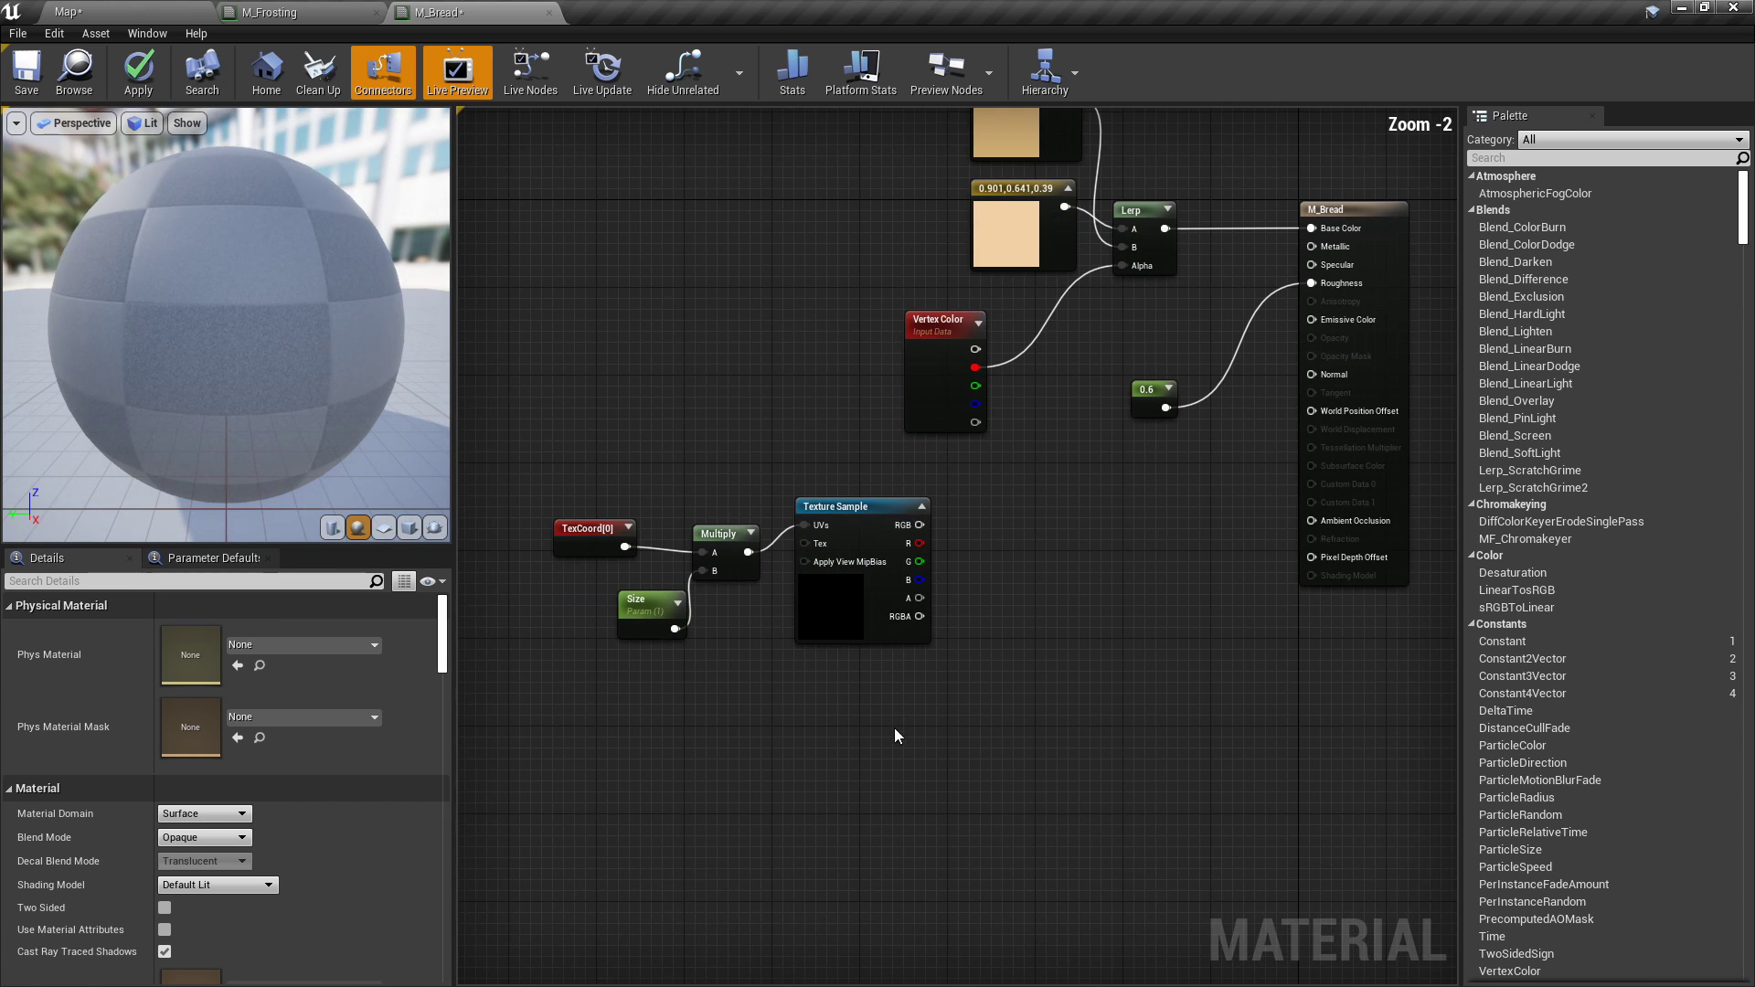
drag(887, 726, 583, 510)
drag(599, 539, 554, 542)
click(776, 681)
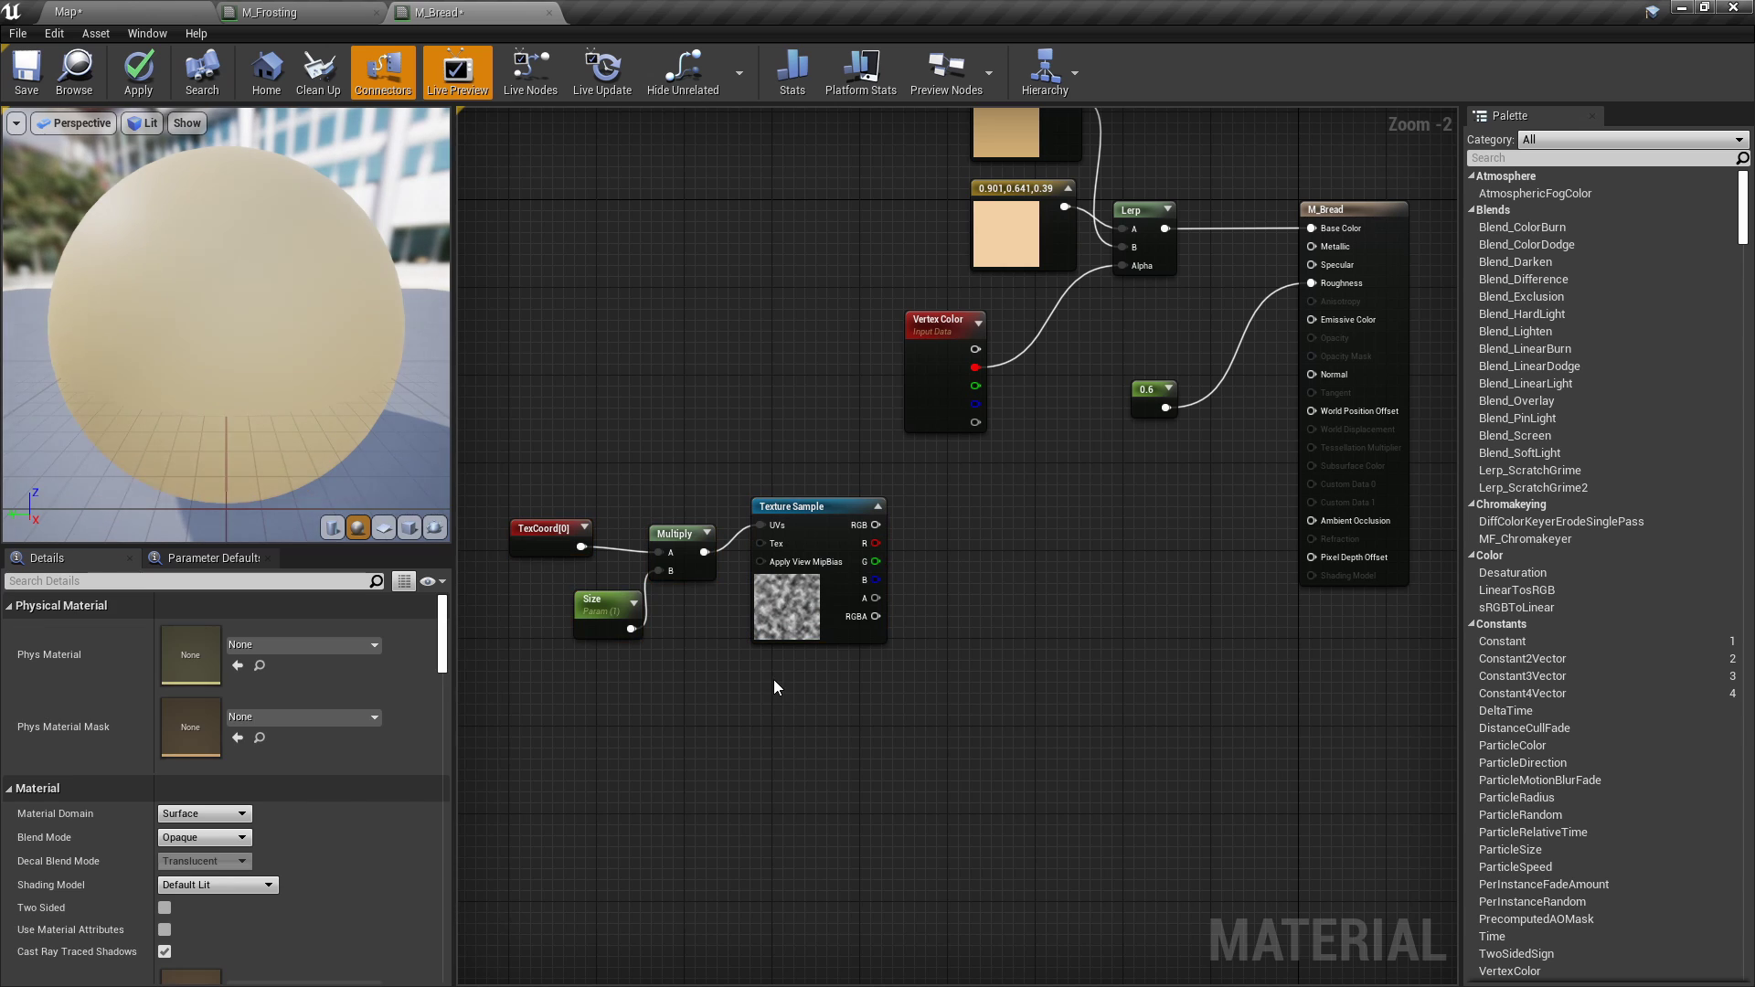
Add a second Multiply node beside the Texture Sample and a scalar parameter named Displacement Strength beneath it.
click(965, 567)
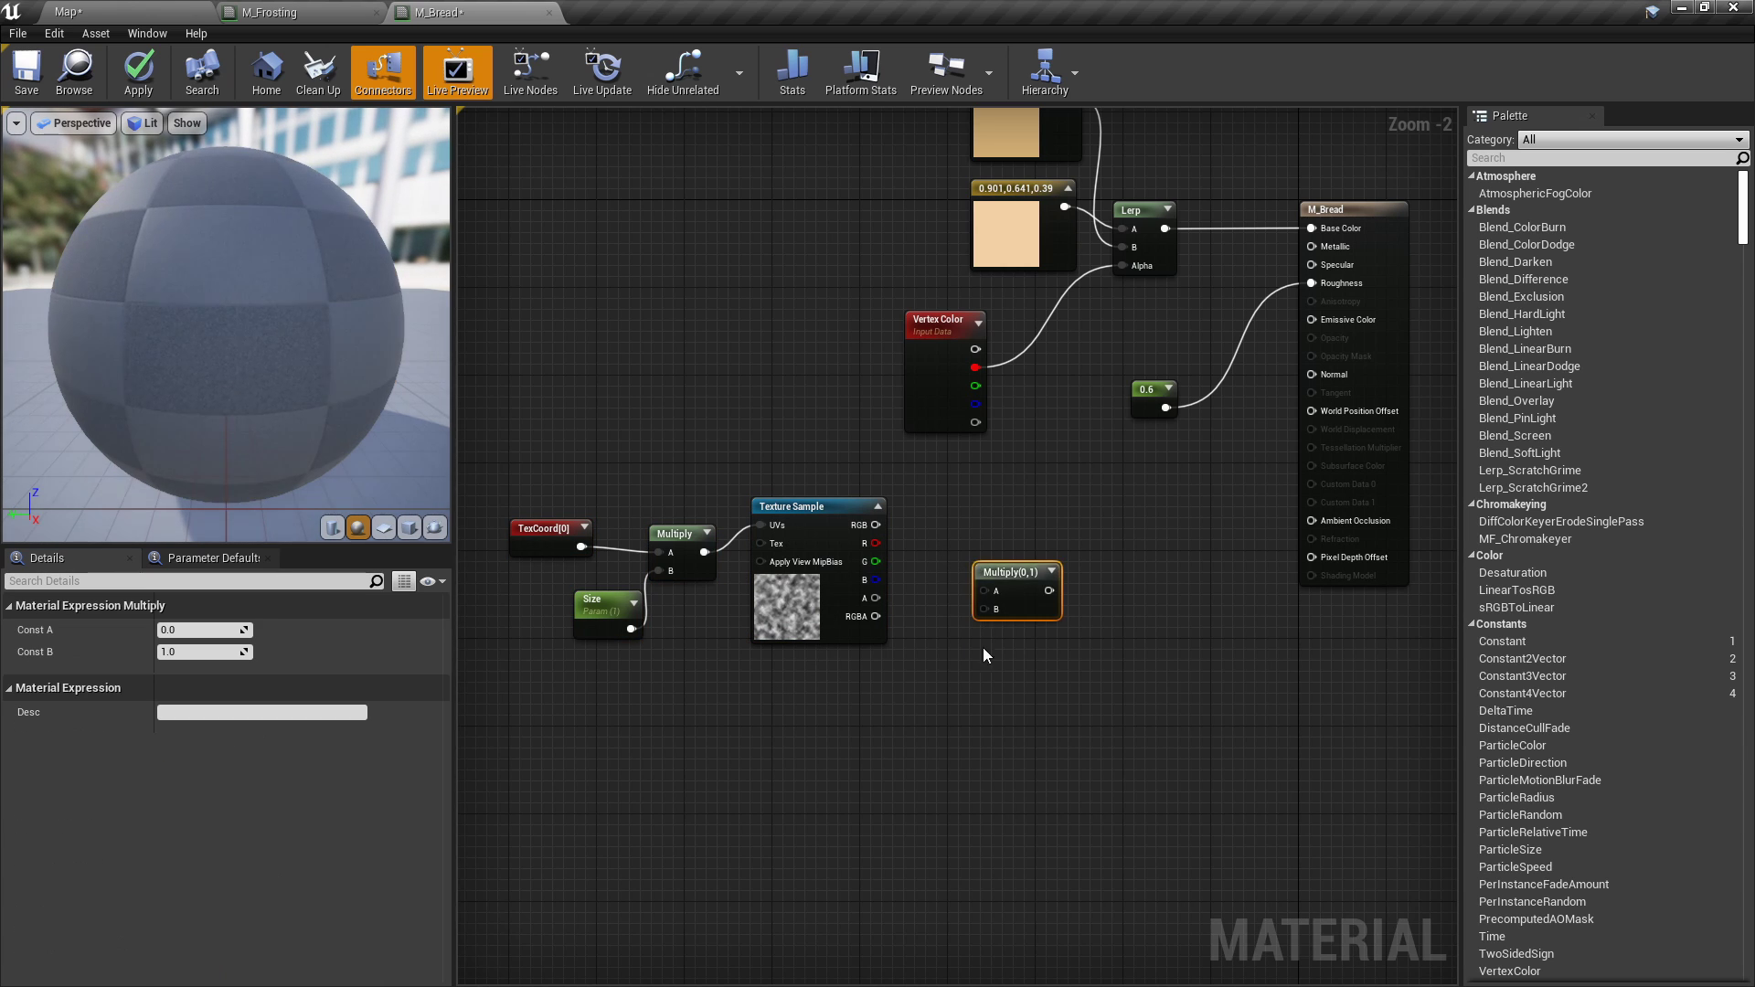
scroll(960, 636, up, 2)
click(912, 655)
text(sssss)
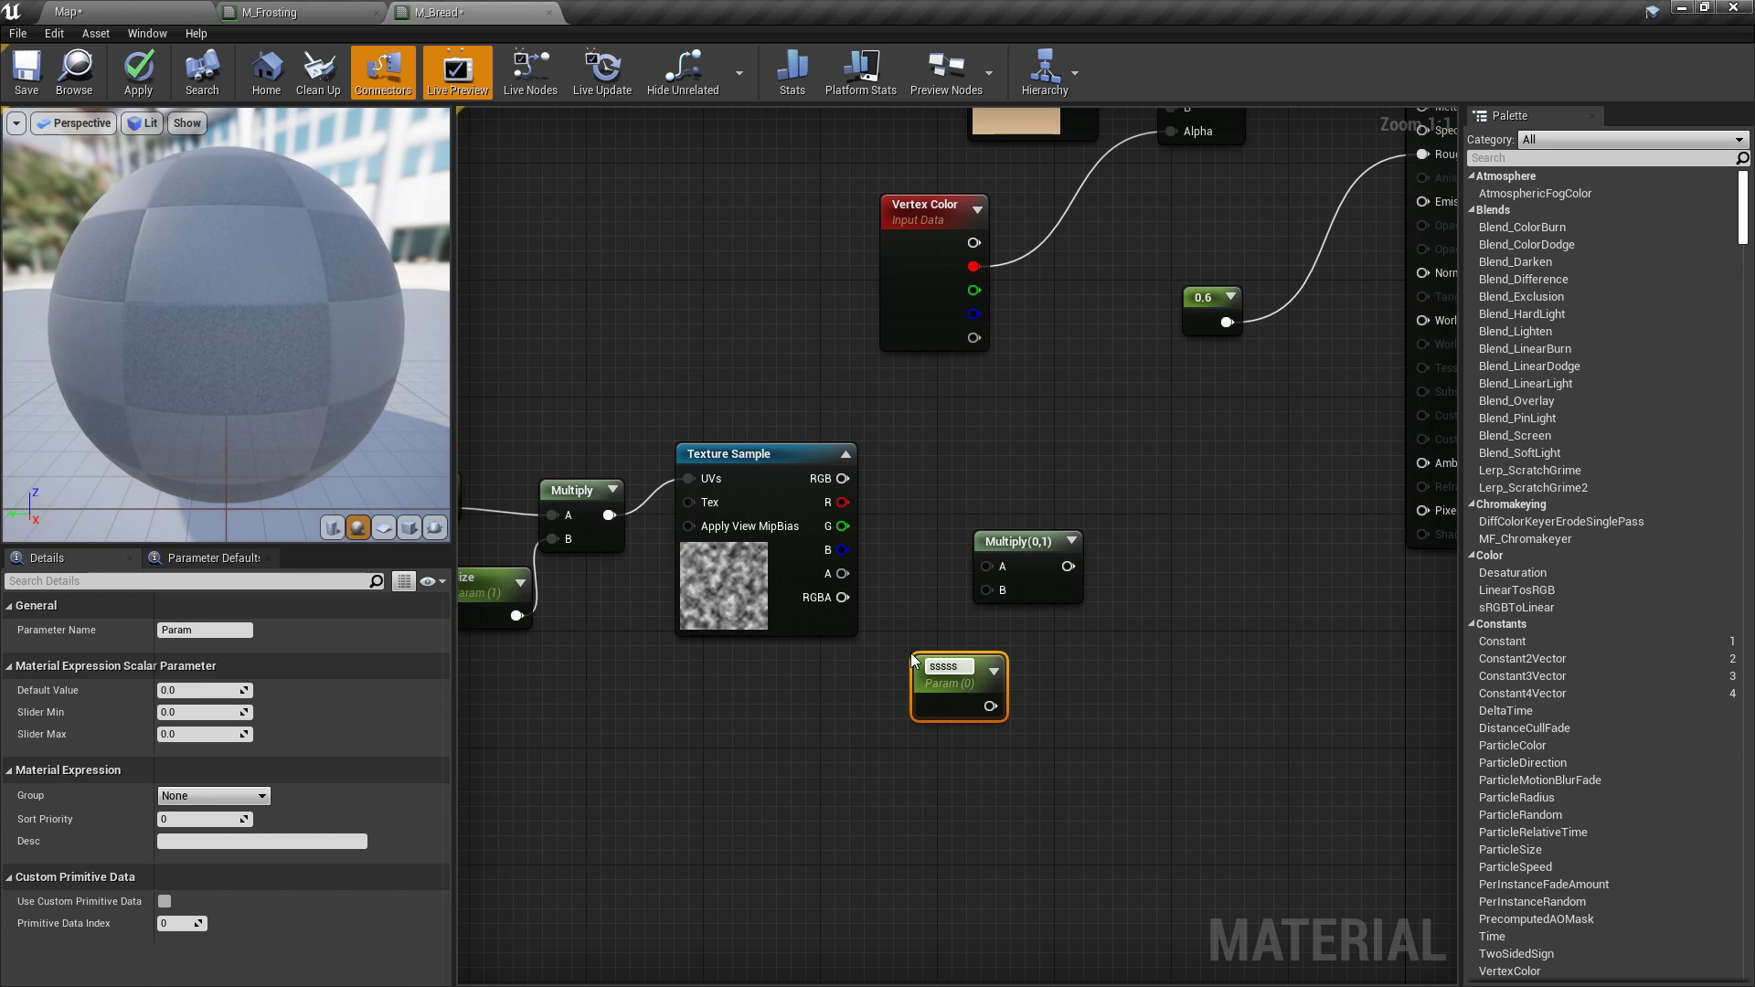
key(BackSpace)
key(BackSpace)
key(BackSpace)
key(BackSpace)
key(BackSpace)
text(Displacement Strength)
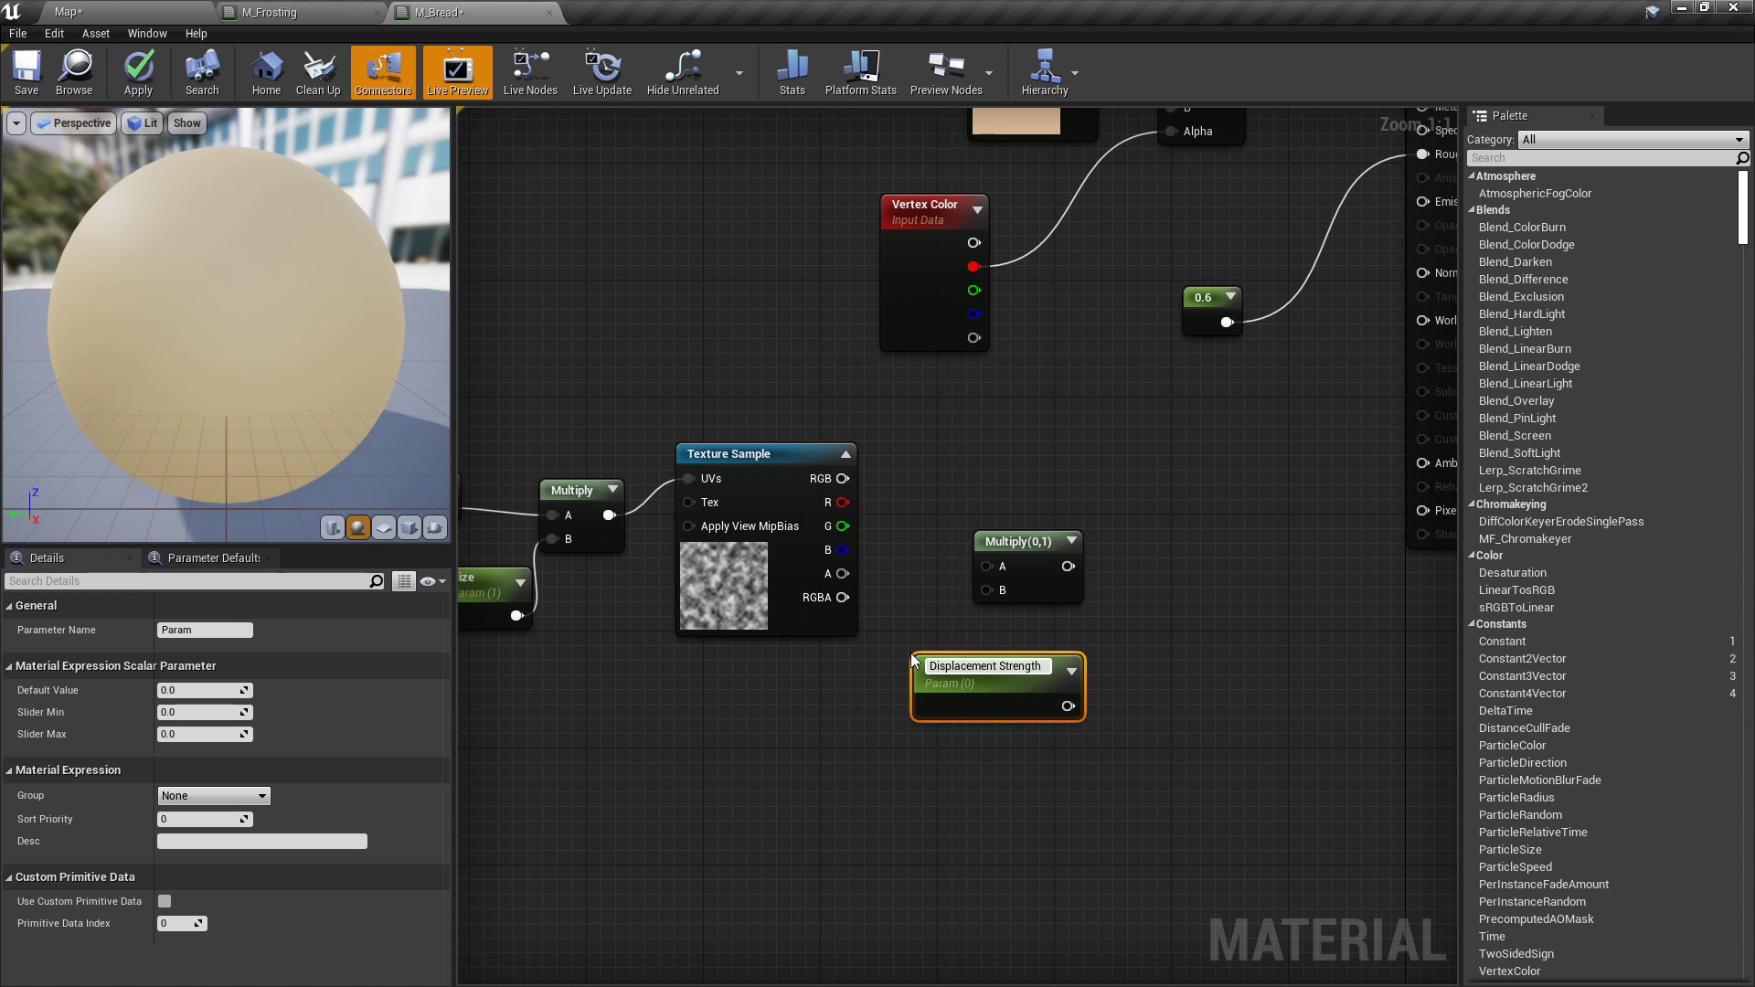
key(Return)
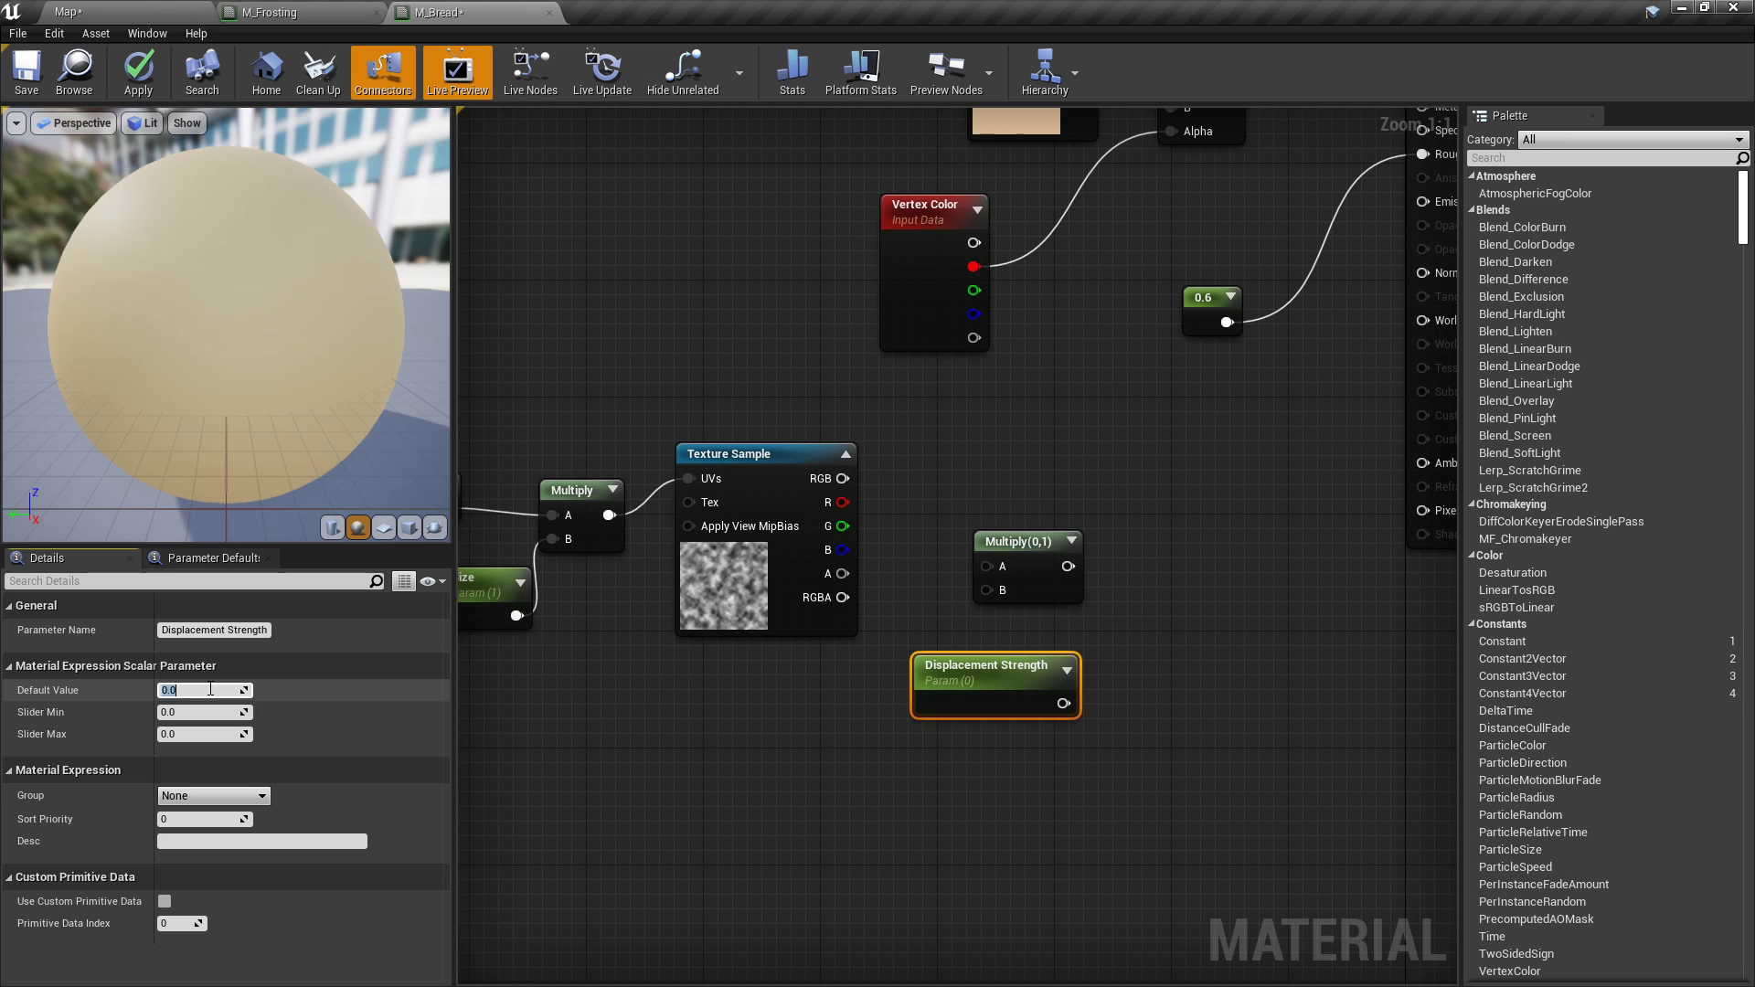
Set the Displacement Strength default value to 1 and move the parameter slightly away from the new Multiply node.
text(1)
key(Return)
click(731, 736)
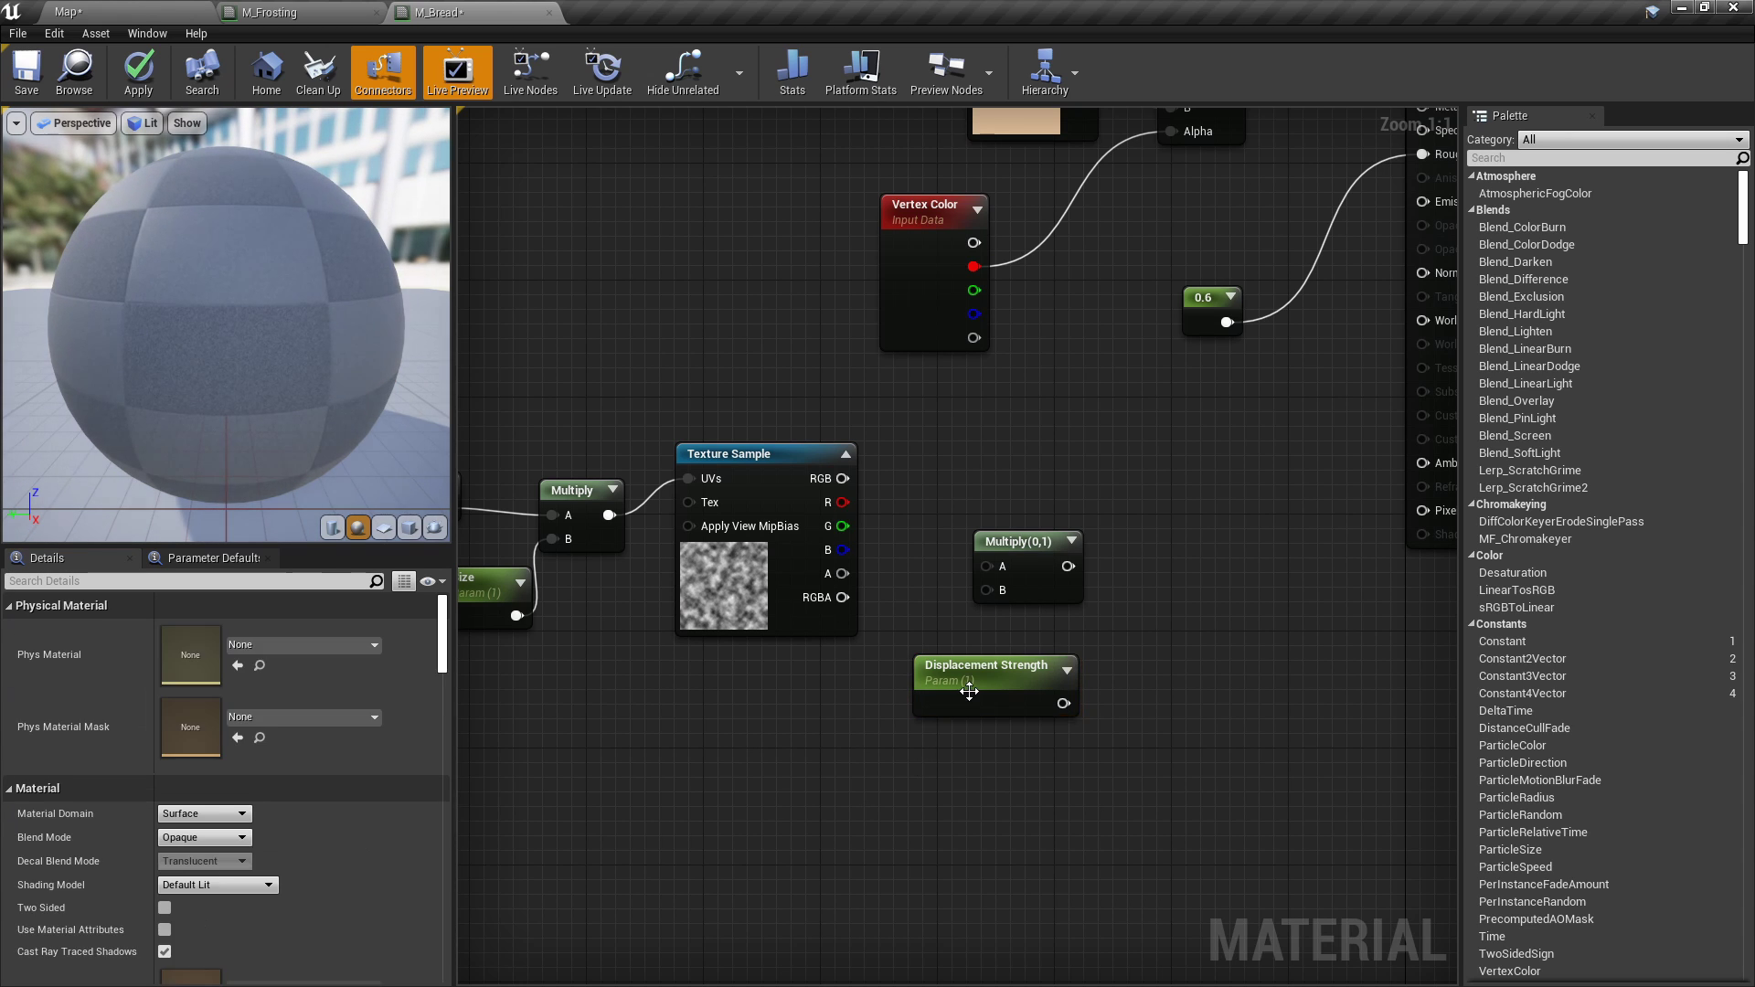
drag(968, 692, 921, 715)
Connect the Texture Sample's R output to the A input of the second Multiply node.
drag(842, 478, 986, 566)
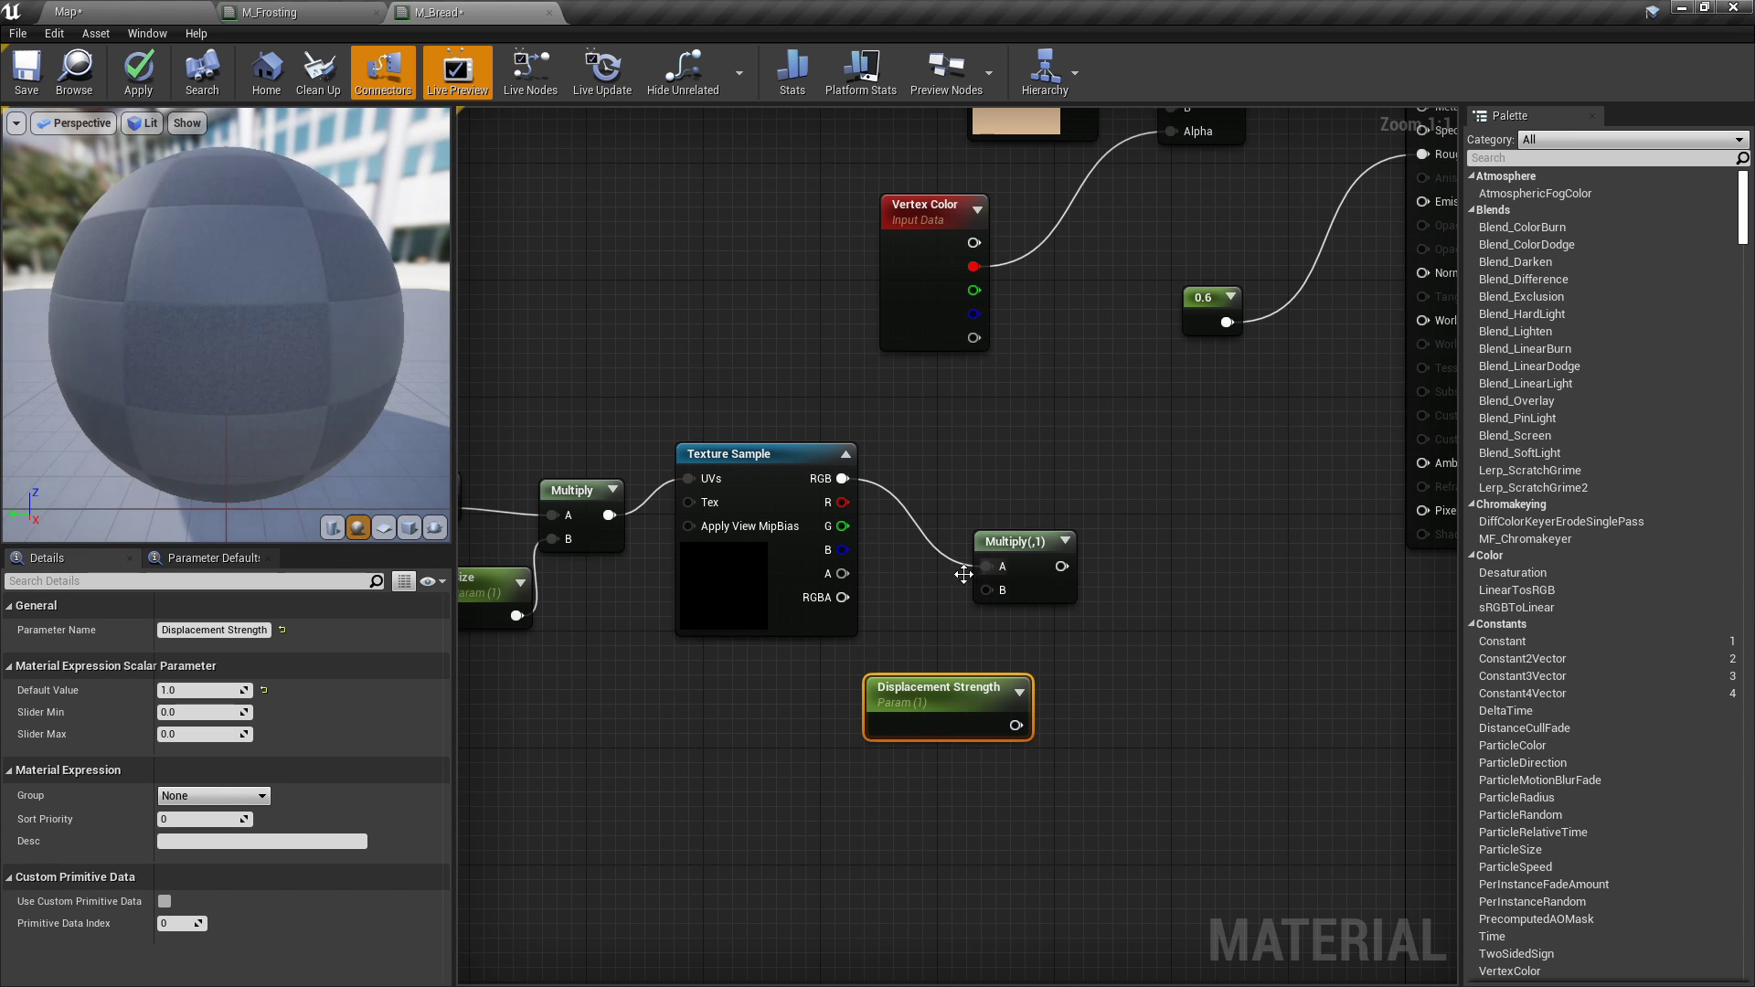
click(896, 628)
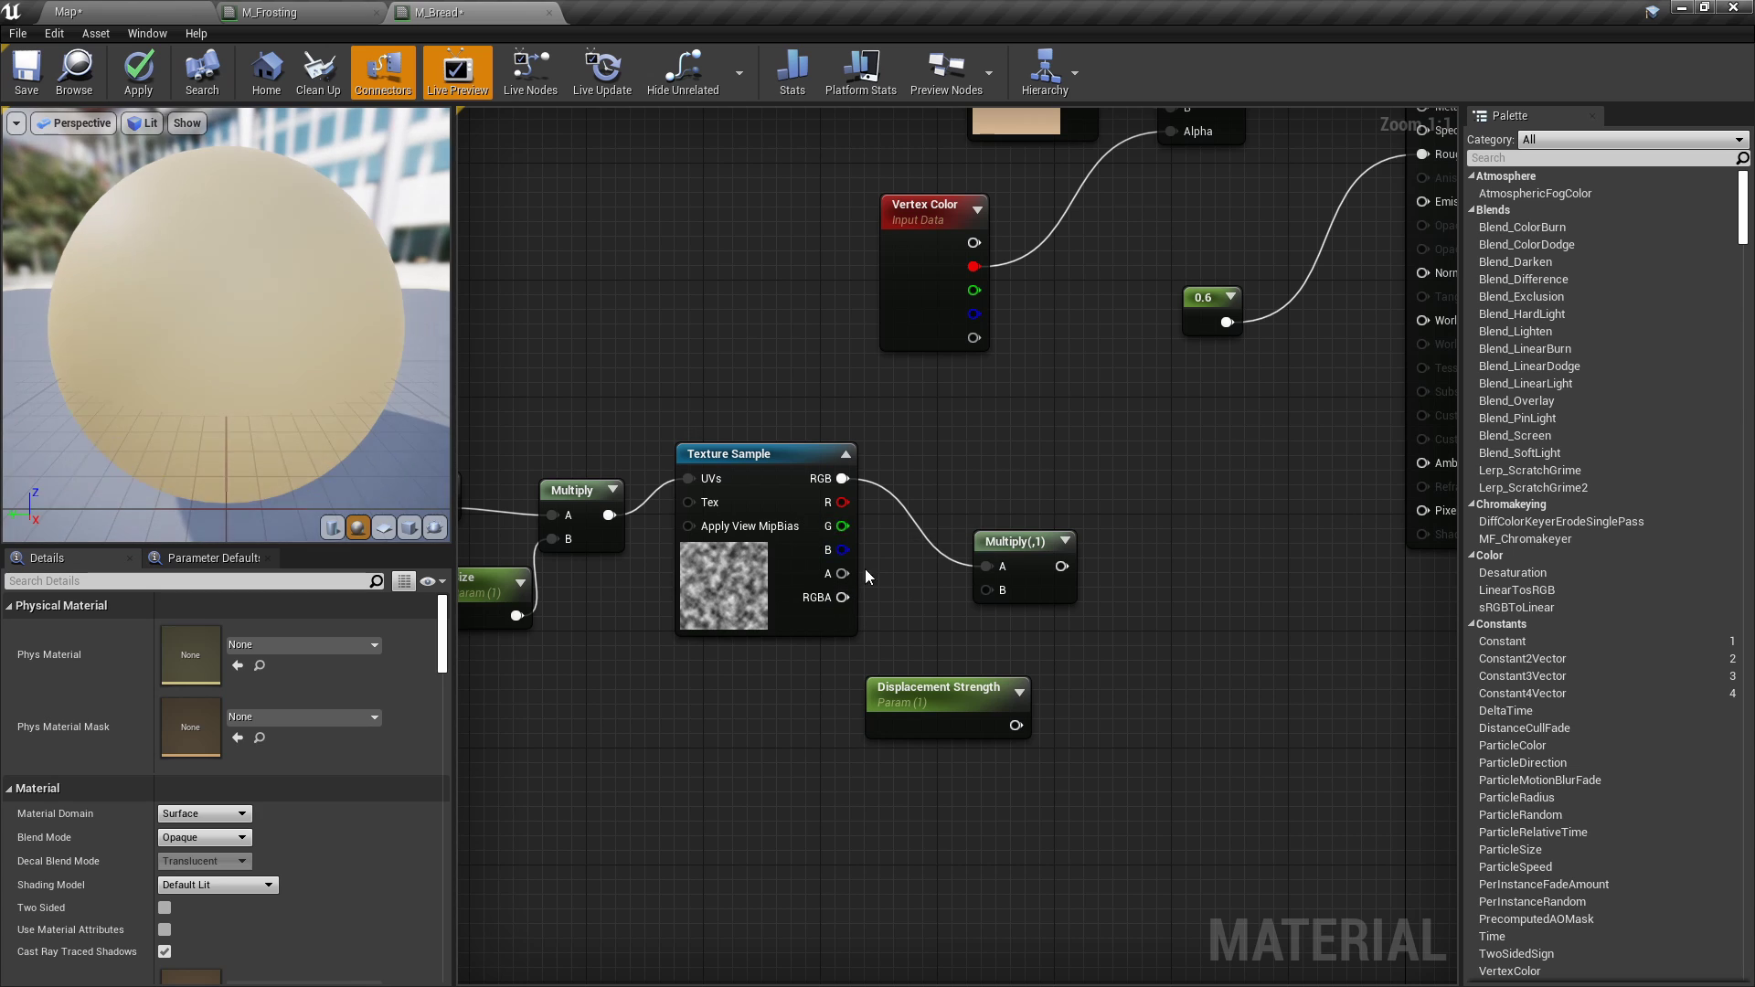
drag(841, 503, 987, 566)
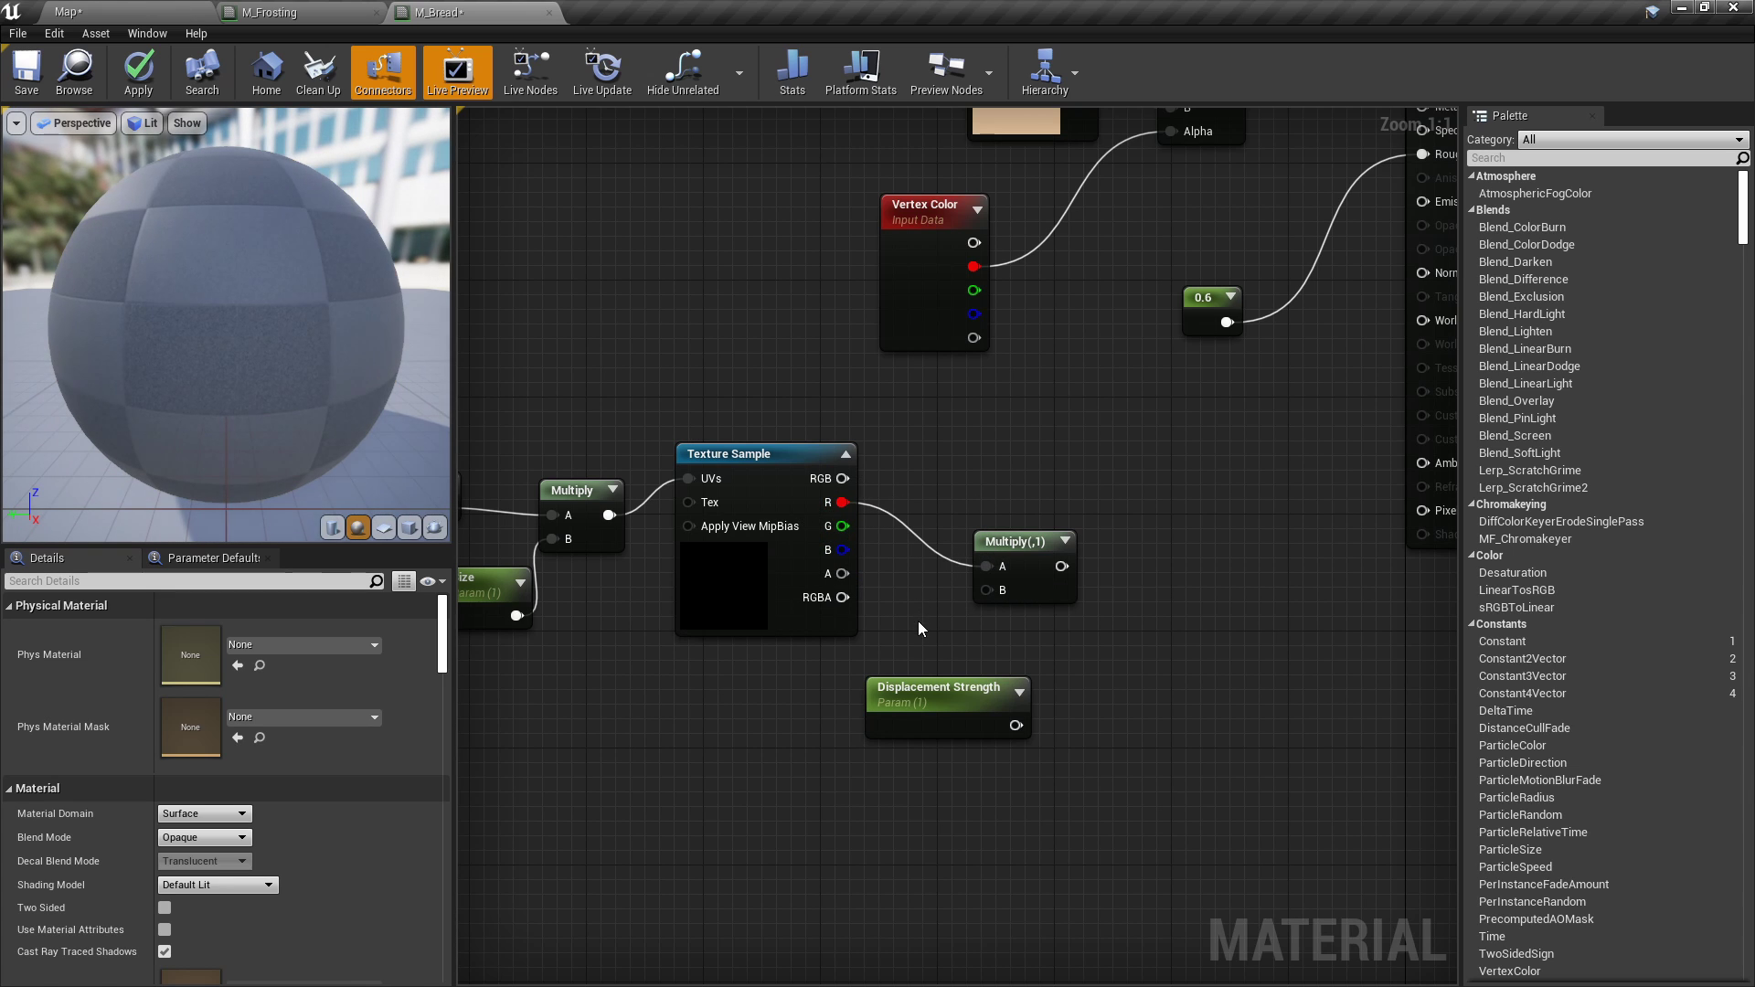
Reposition the Displacement Strength parameter below the Texture Sample and connect it to the second Multiply node's B input.
right_drag(918, 622, 931, 580)
drag(933, 658, 846, 681)
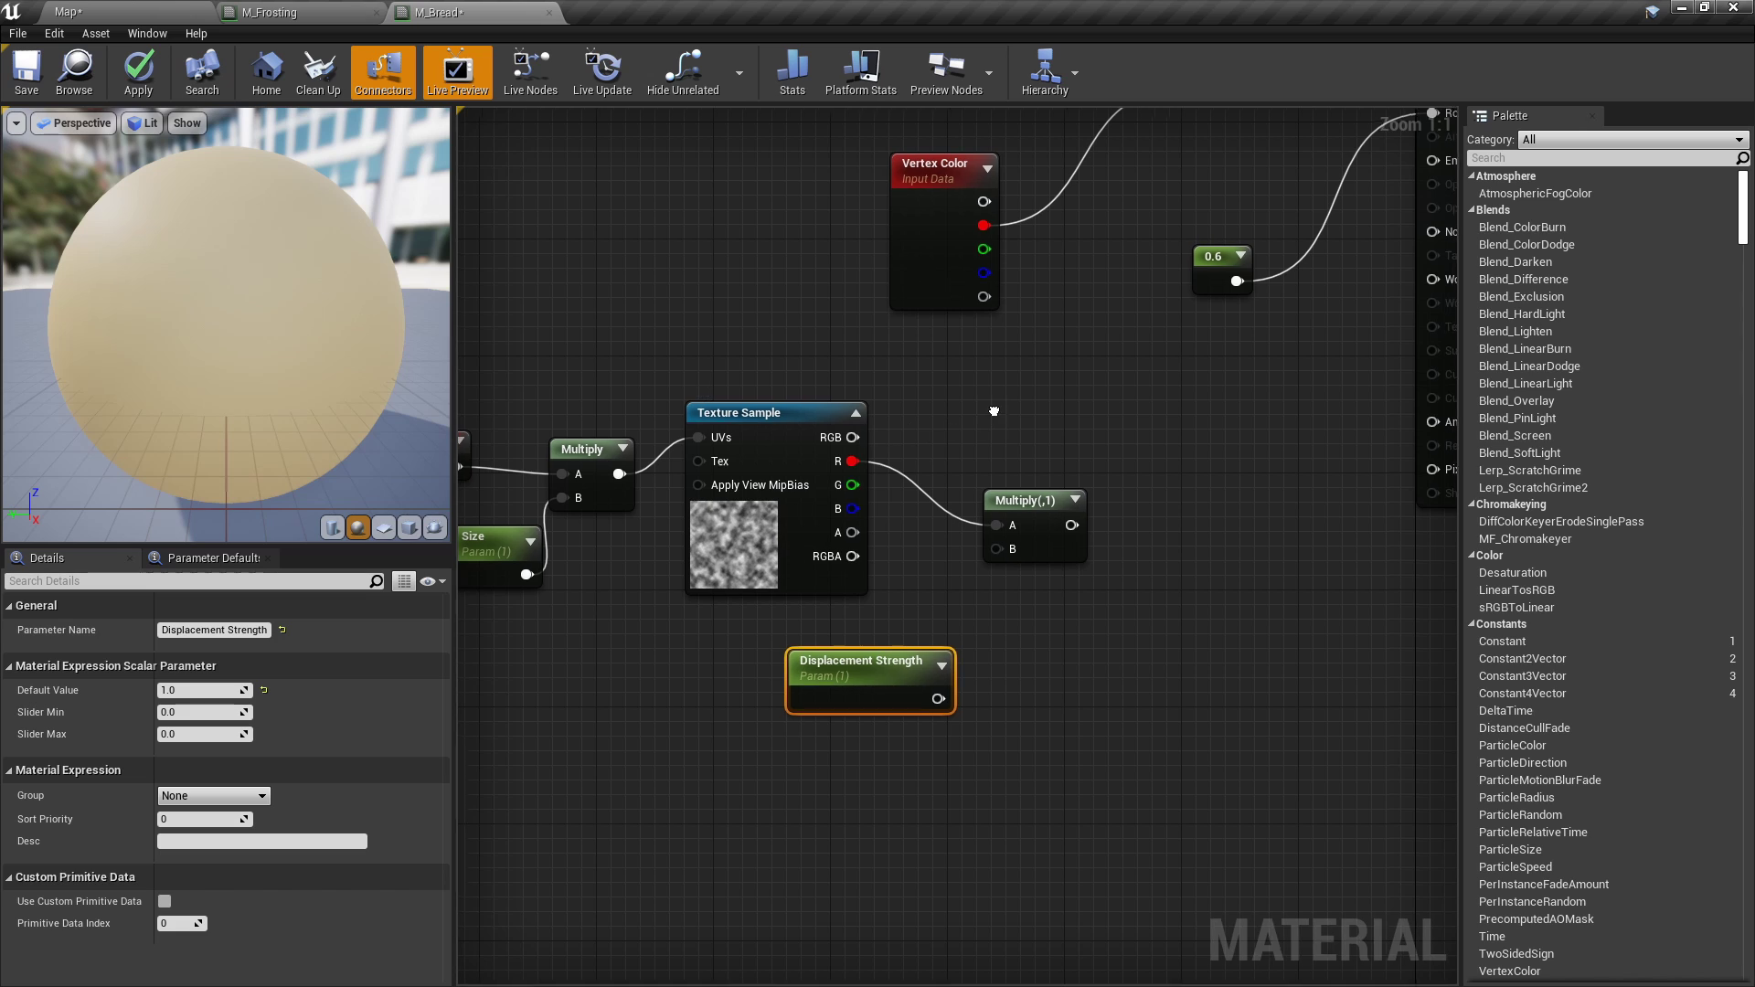
right_drag(997, 417, 825, 500)
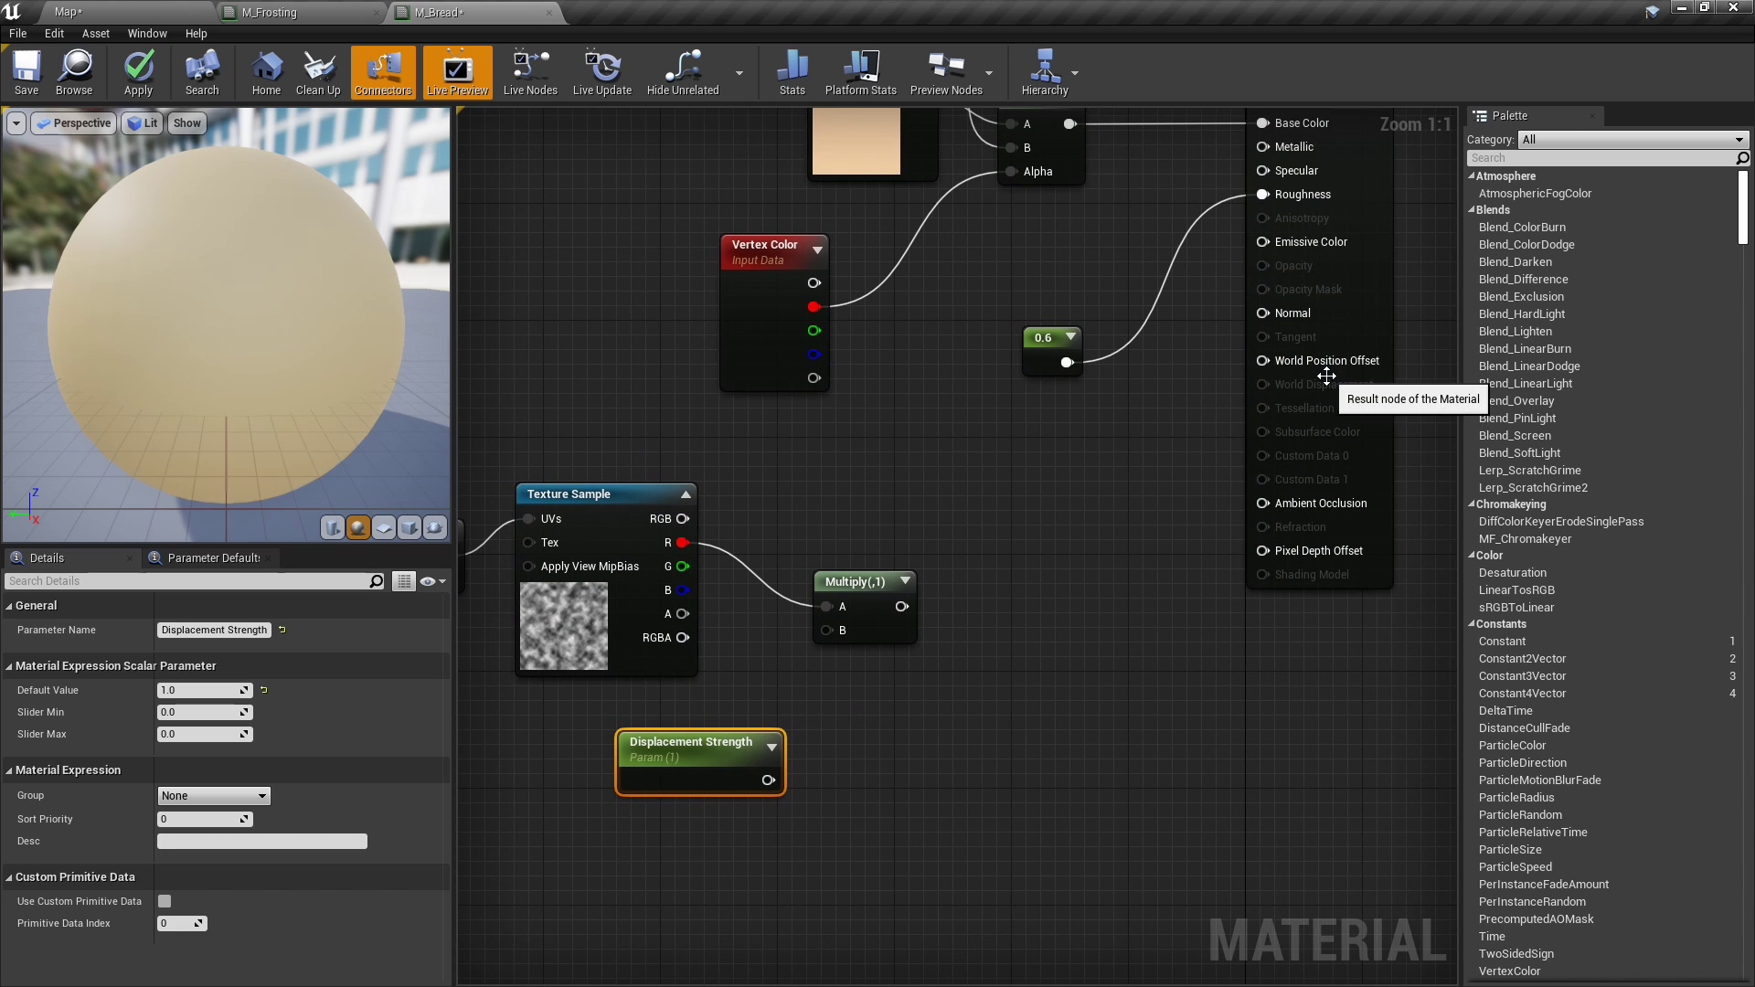
right_drag(740, 585, 909, 513)
click(909, 514)
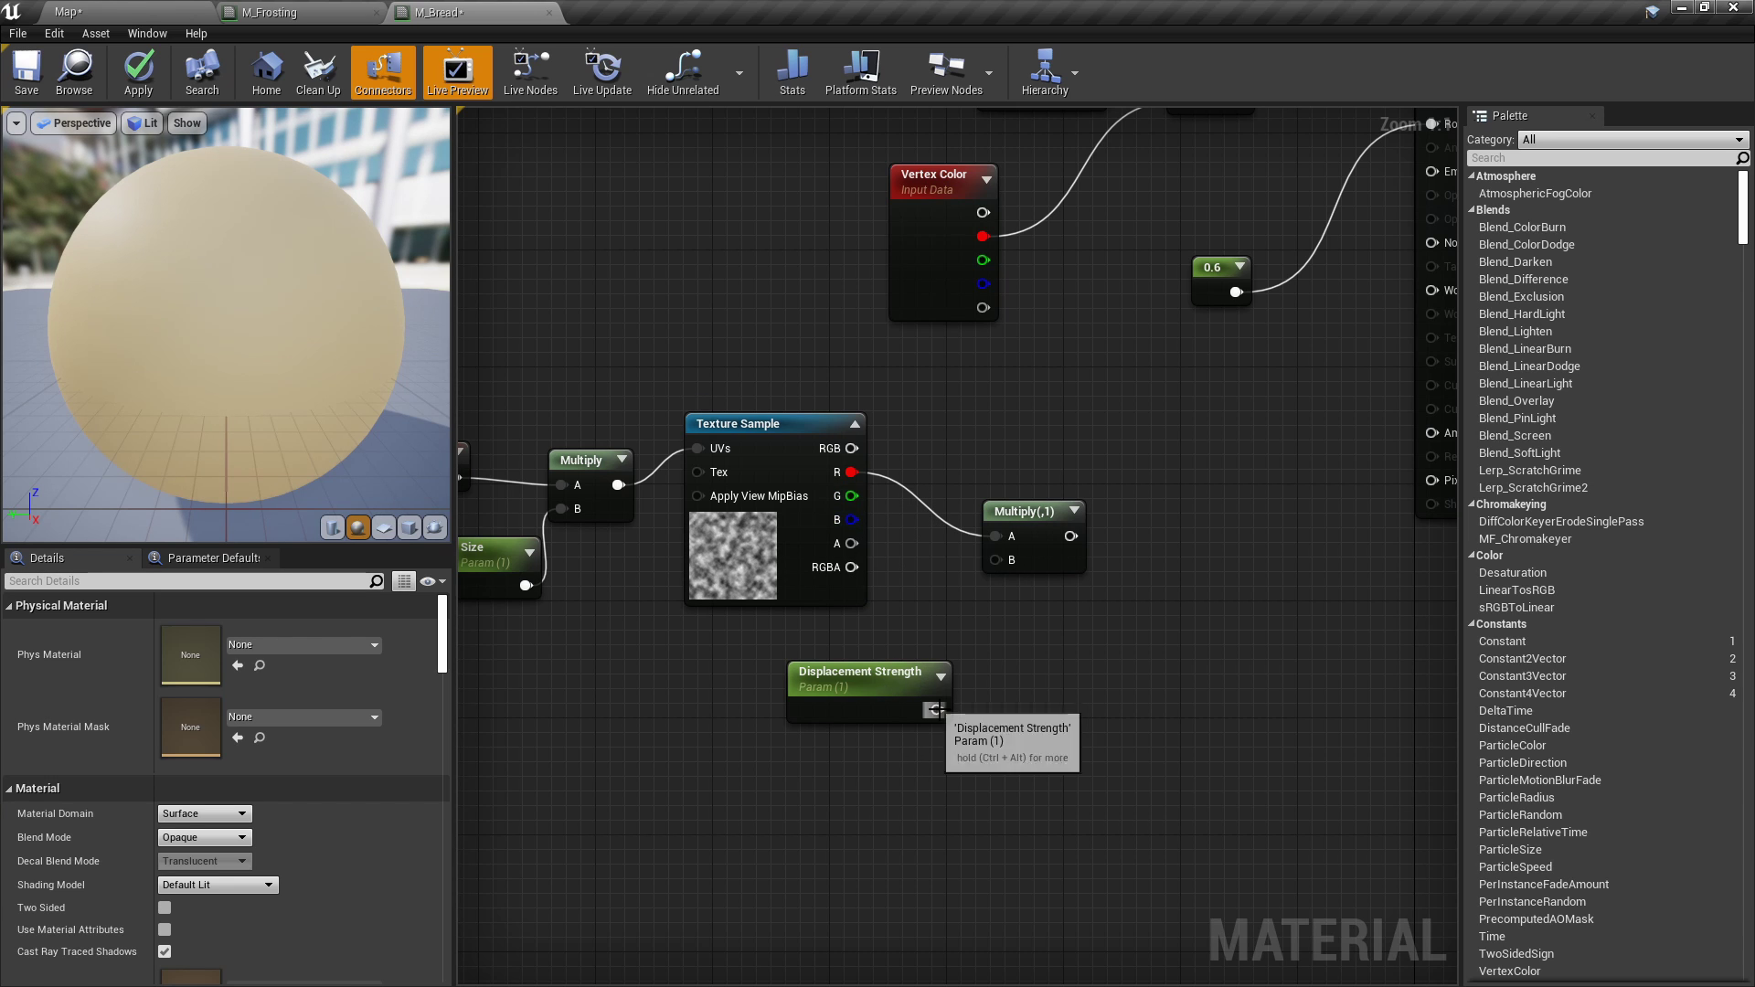
drag(937, 710, 995, 560)
Move the whole texture and displacement node group further from the M_Bread result node.
scroll(1396, 493, down, 2)
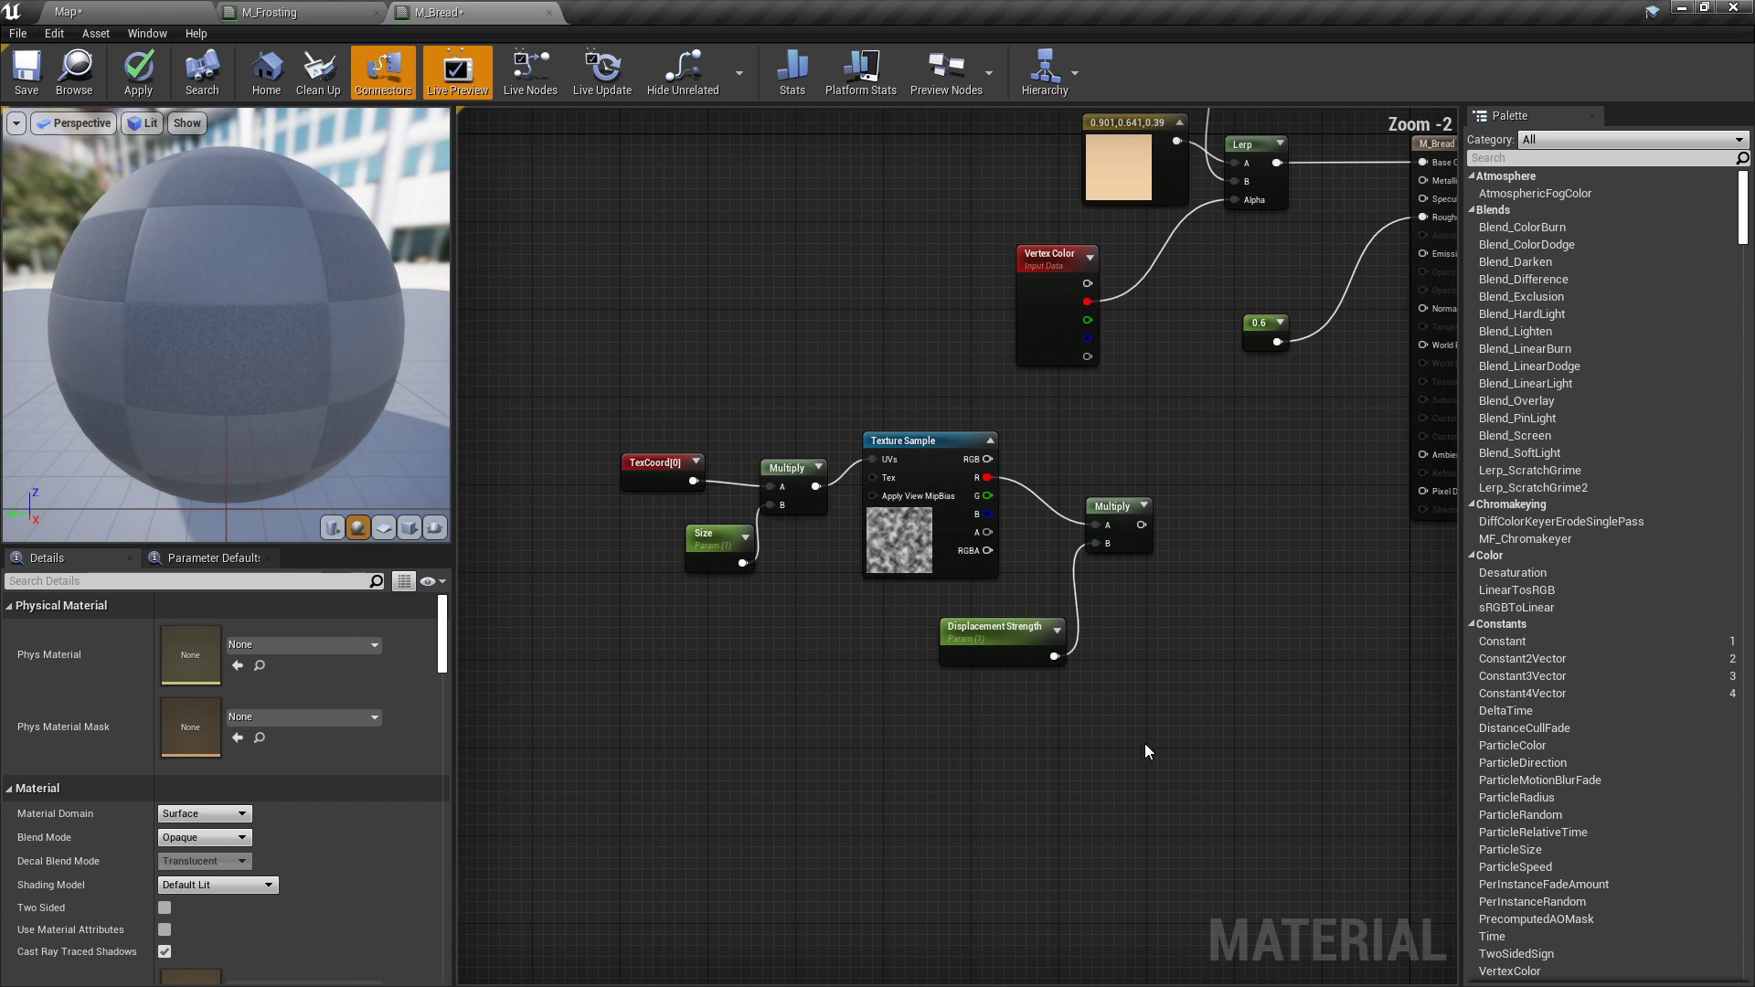
drag(1152, 741, 618, 425)
drag(905, 548, 740, 618)
Add a Power node after the second Multiply node and connect the Multiply output to its Base input.
right_drag(1028, 609, 951, 555)
right_click(951, 555)
text(power)
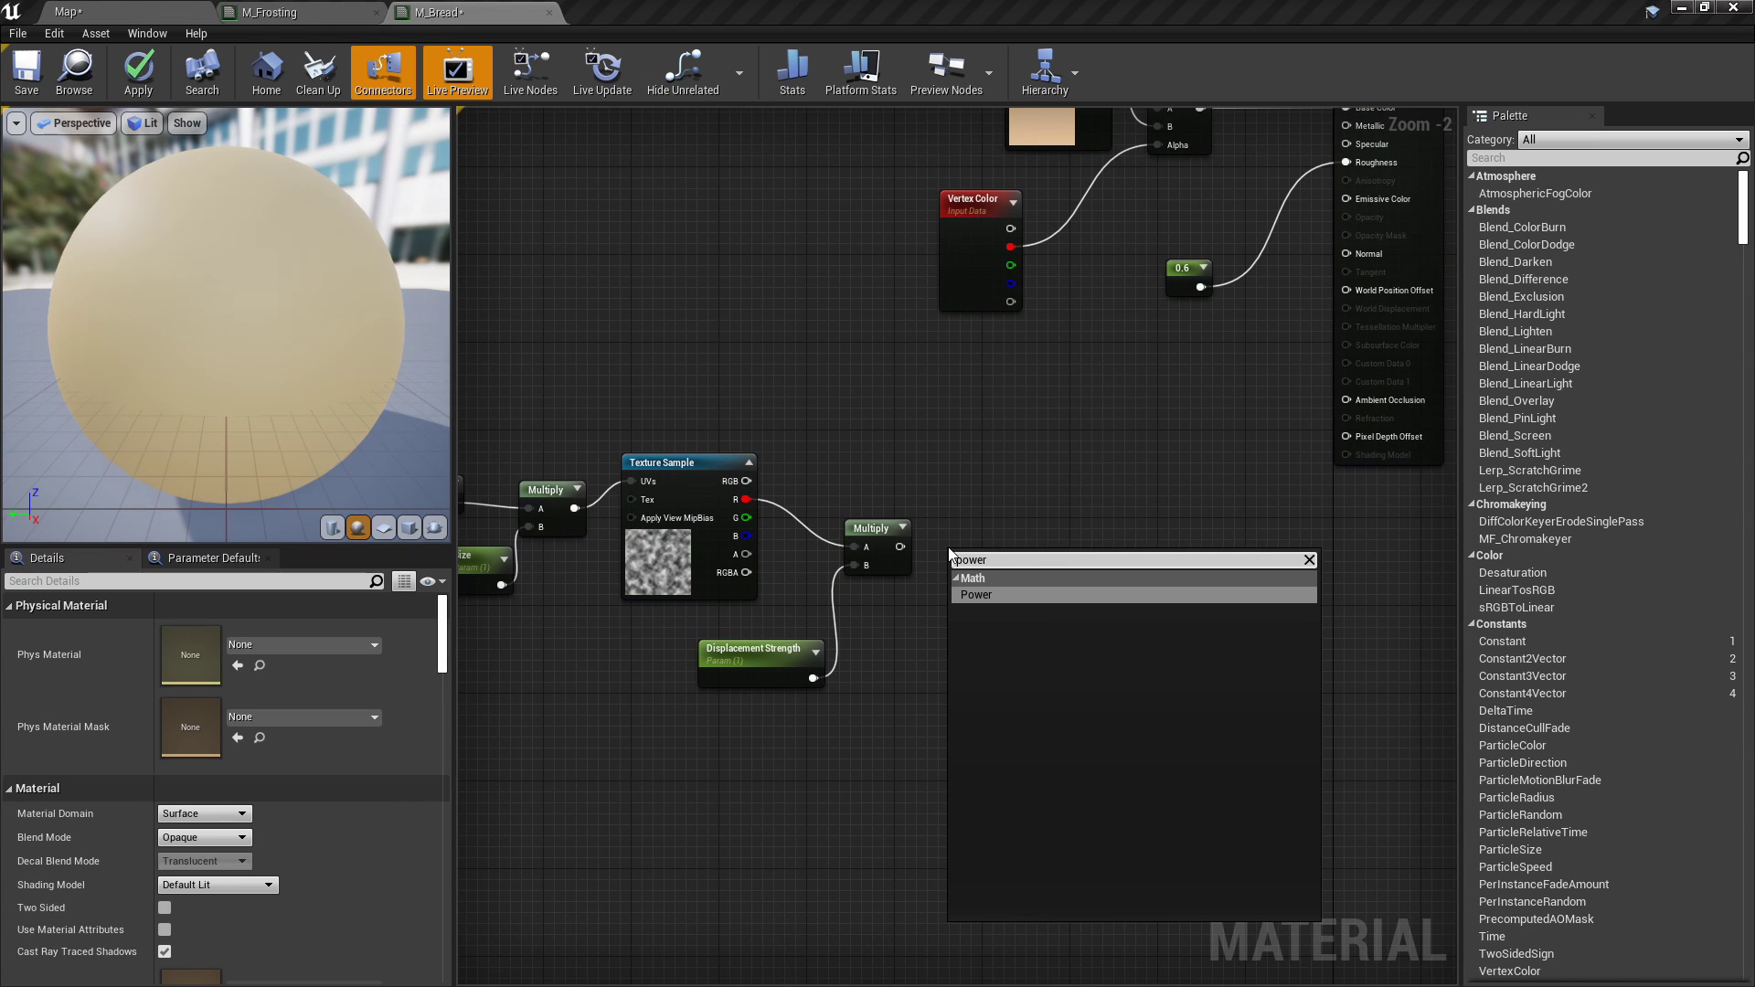
key(Return)
drag(986, 561, 864, 546)
Add a scalar parameter named Displacement Power and place it below the Power node.
scroll(1023, 529, up, 2)
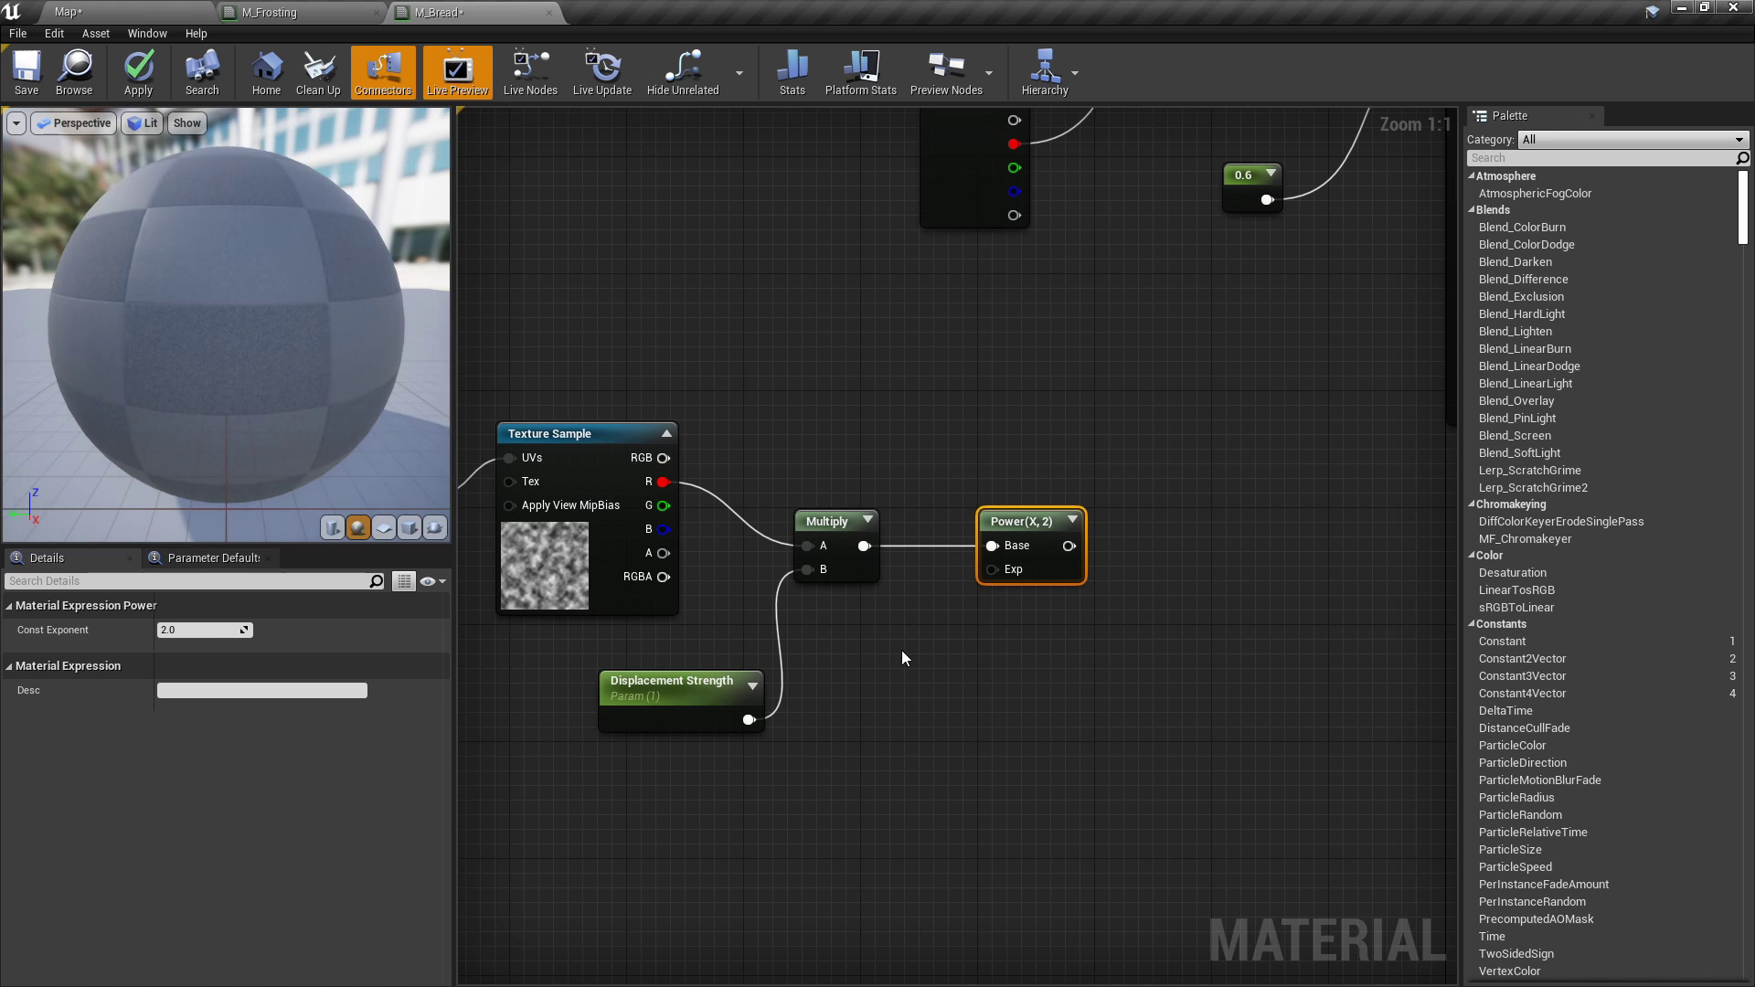
click(902, 650)
click(909, 659)
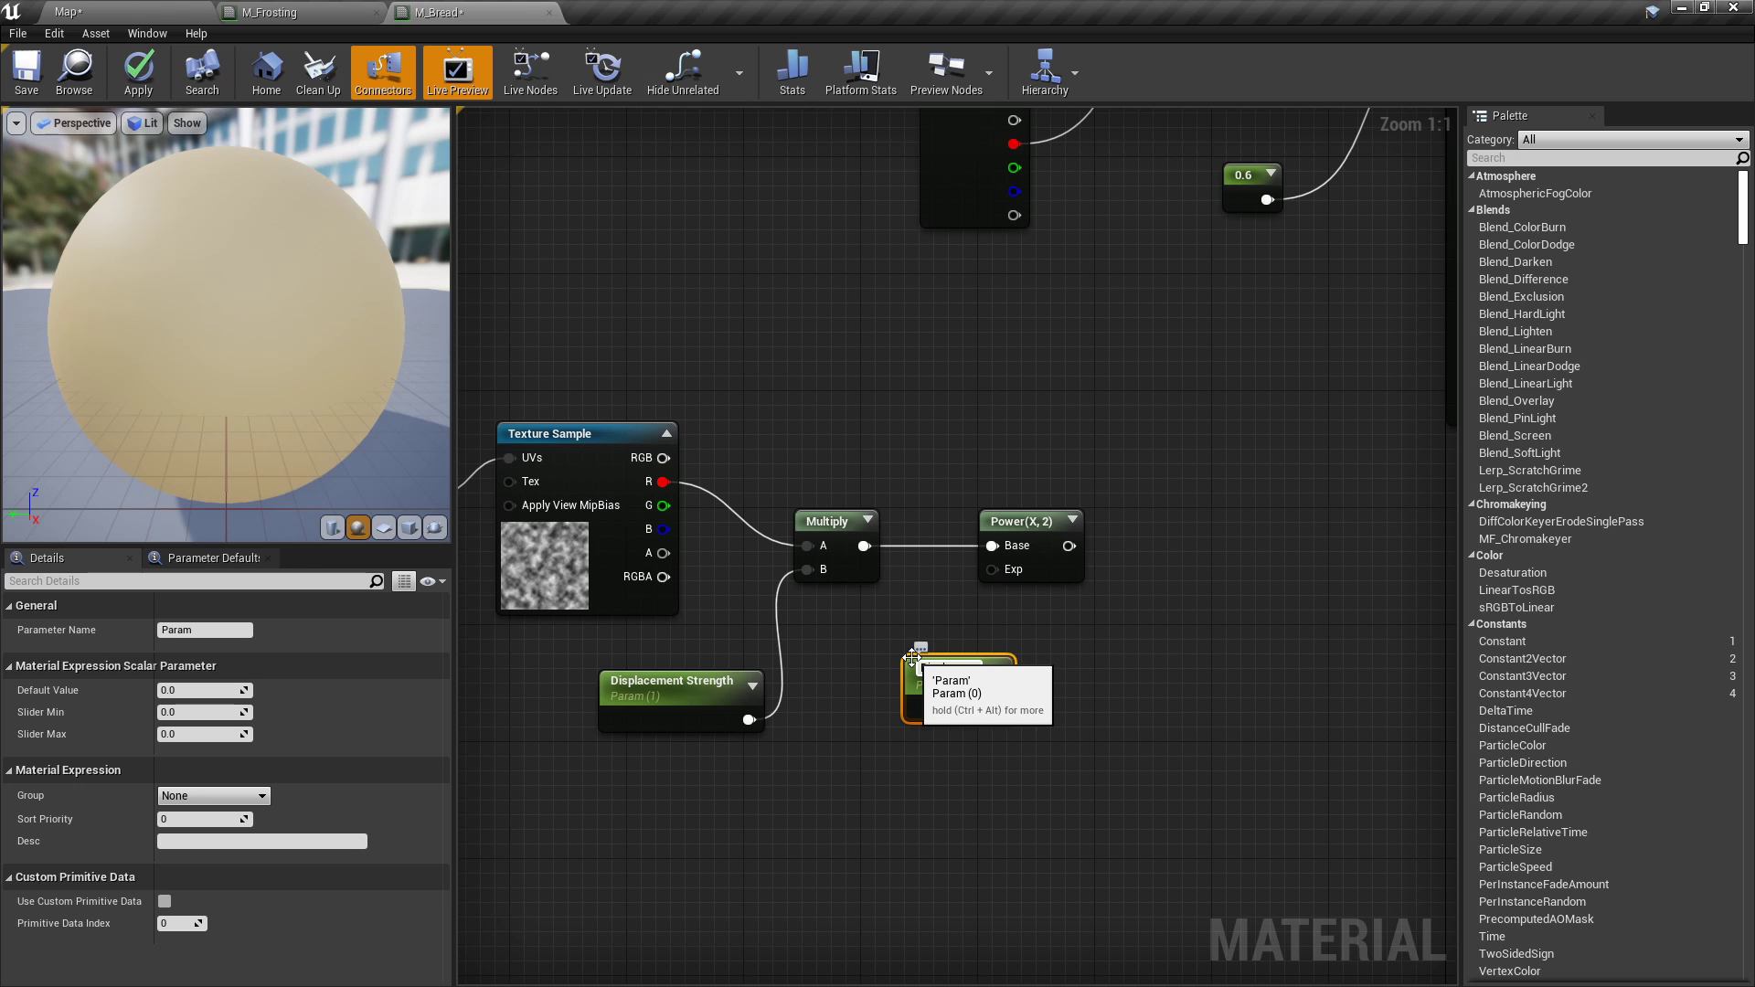
key(Return)
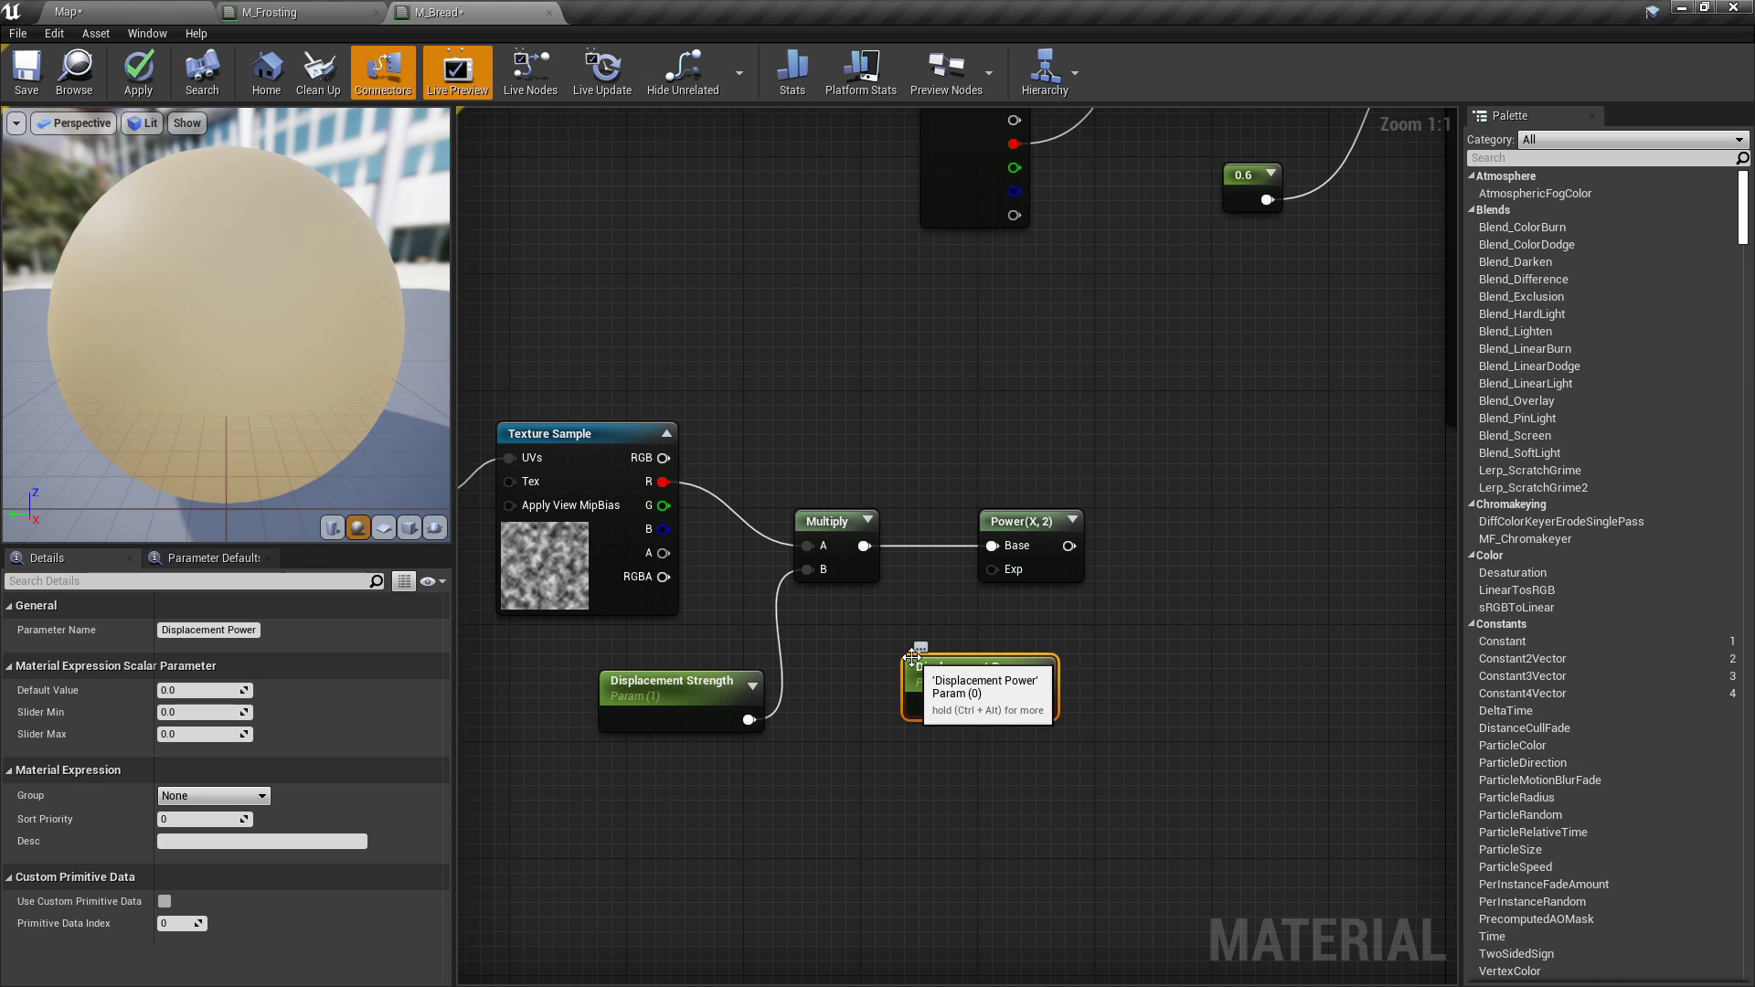
drag(915, 660, 900, 673)
Connect Displacement Power to the Power node's Exp input and set its default value to 1.
drag(1028, 720, 995, 569)
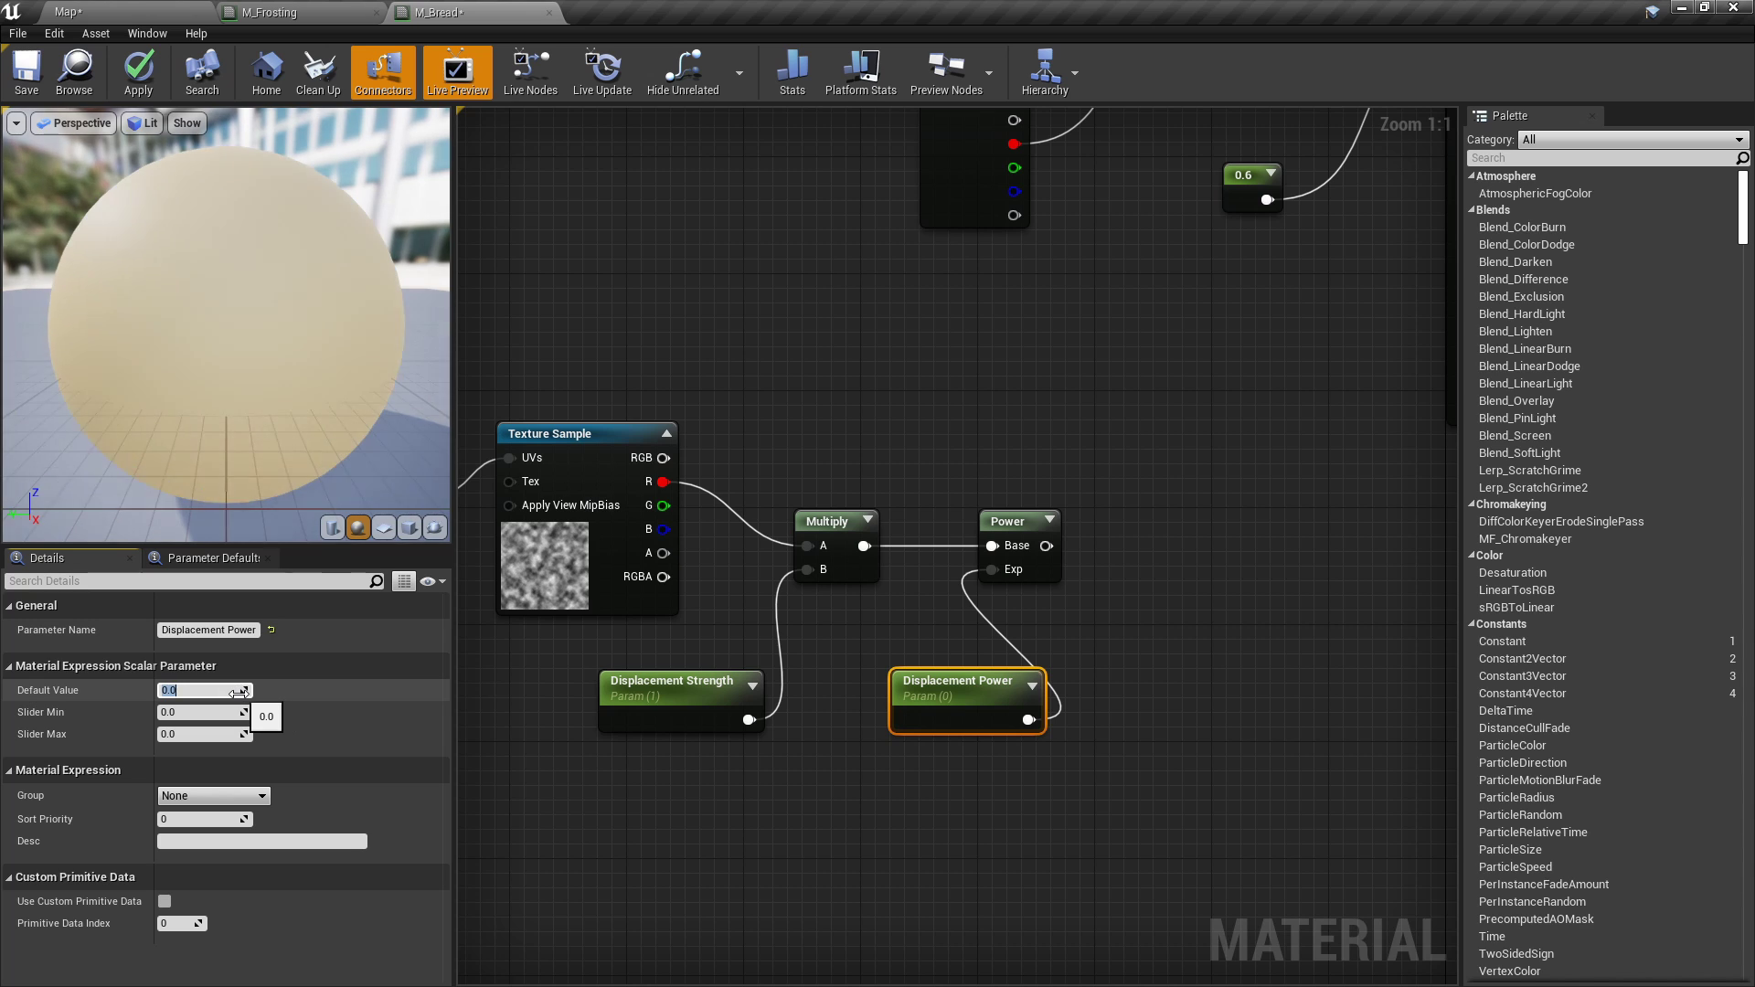
text(1)
key(Return)
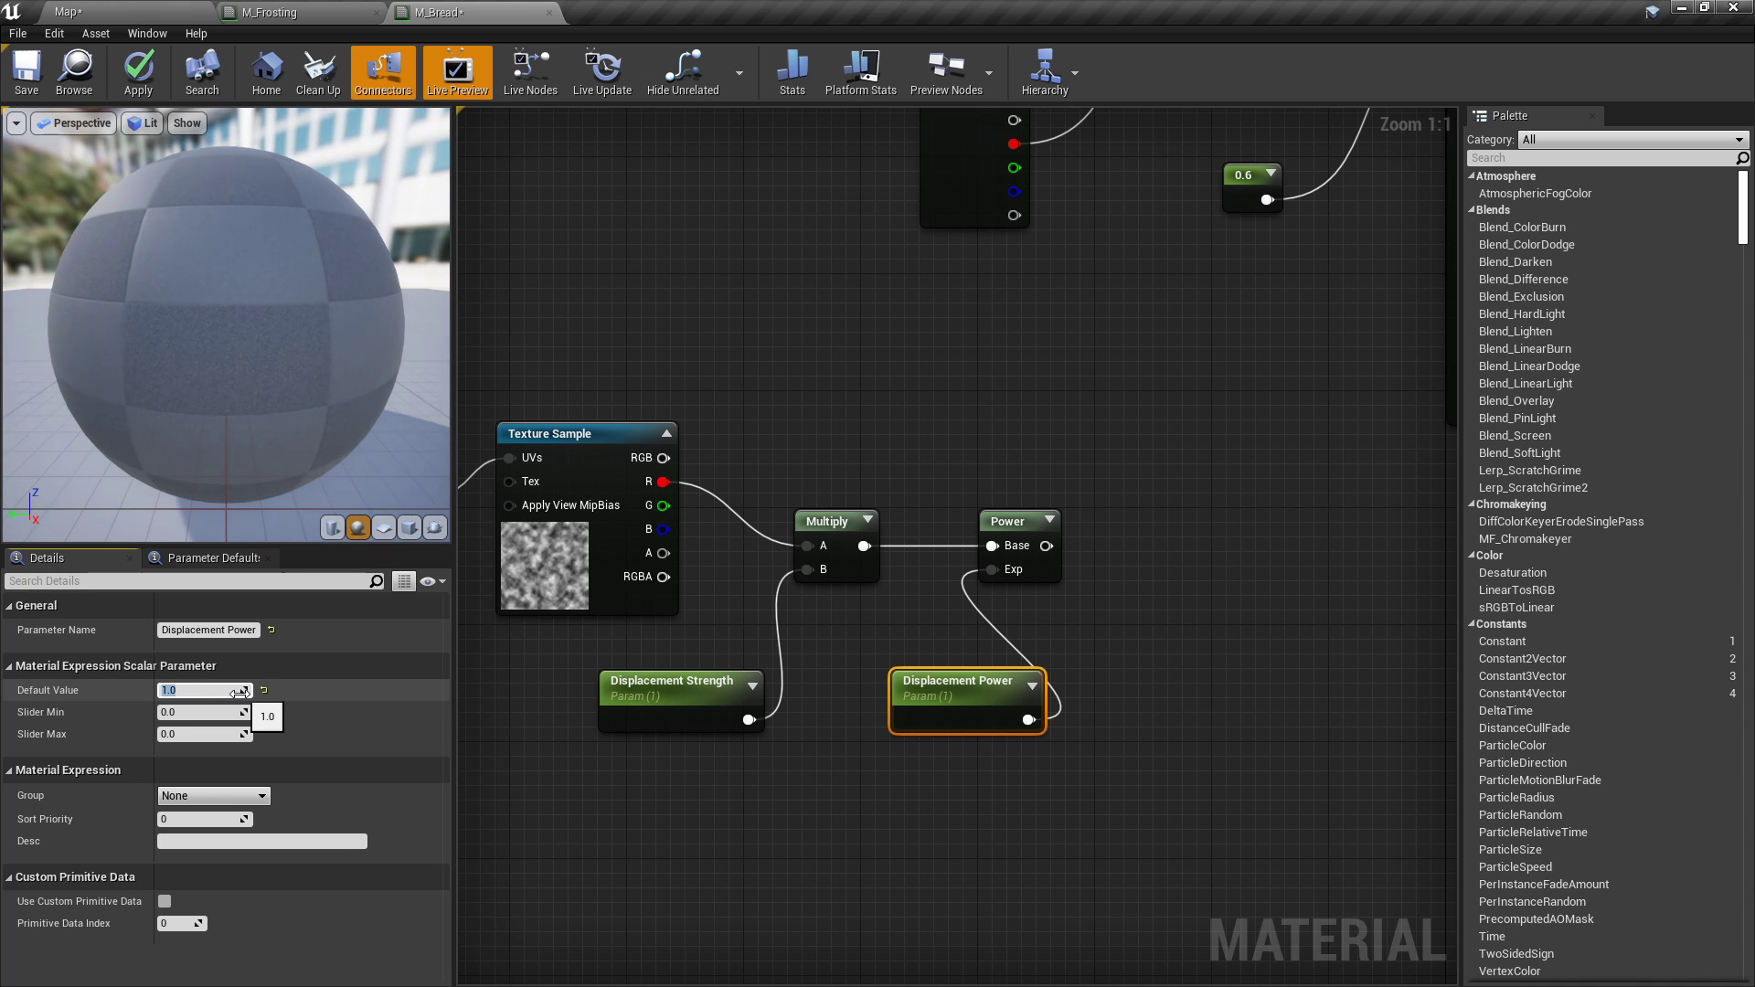
click(1095, 563)
Add a VertexNormalWS node above the Power node.
right_drag(1095, 562, 990, 609)
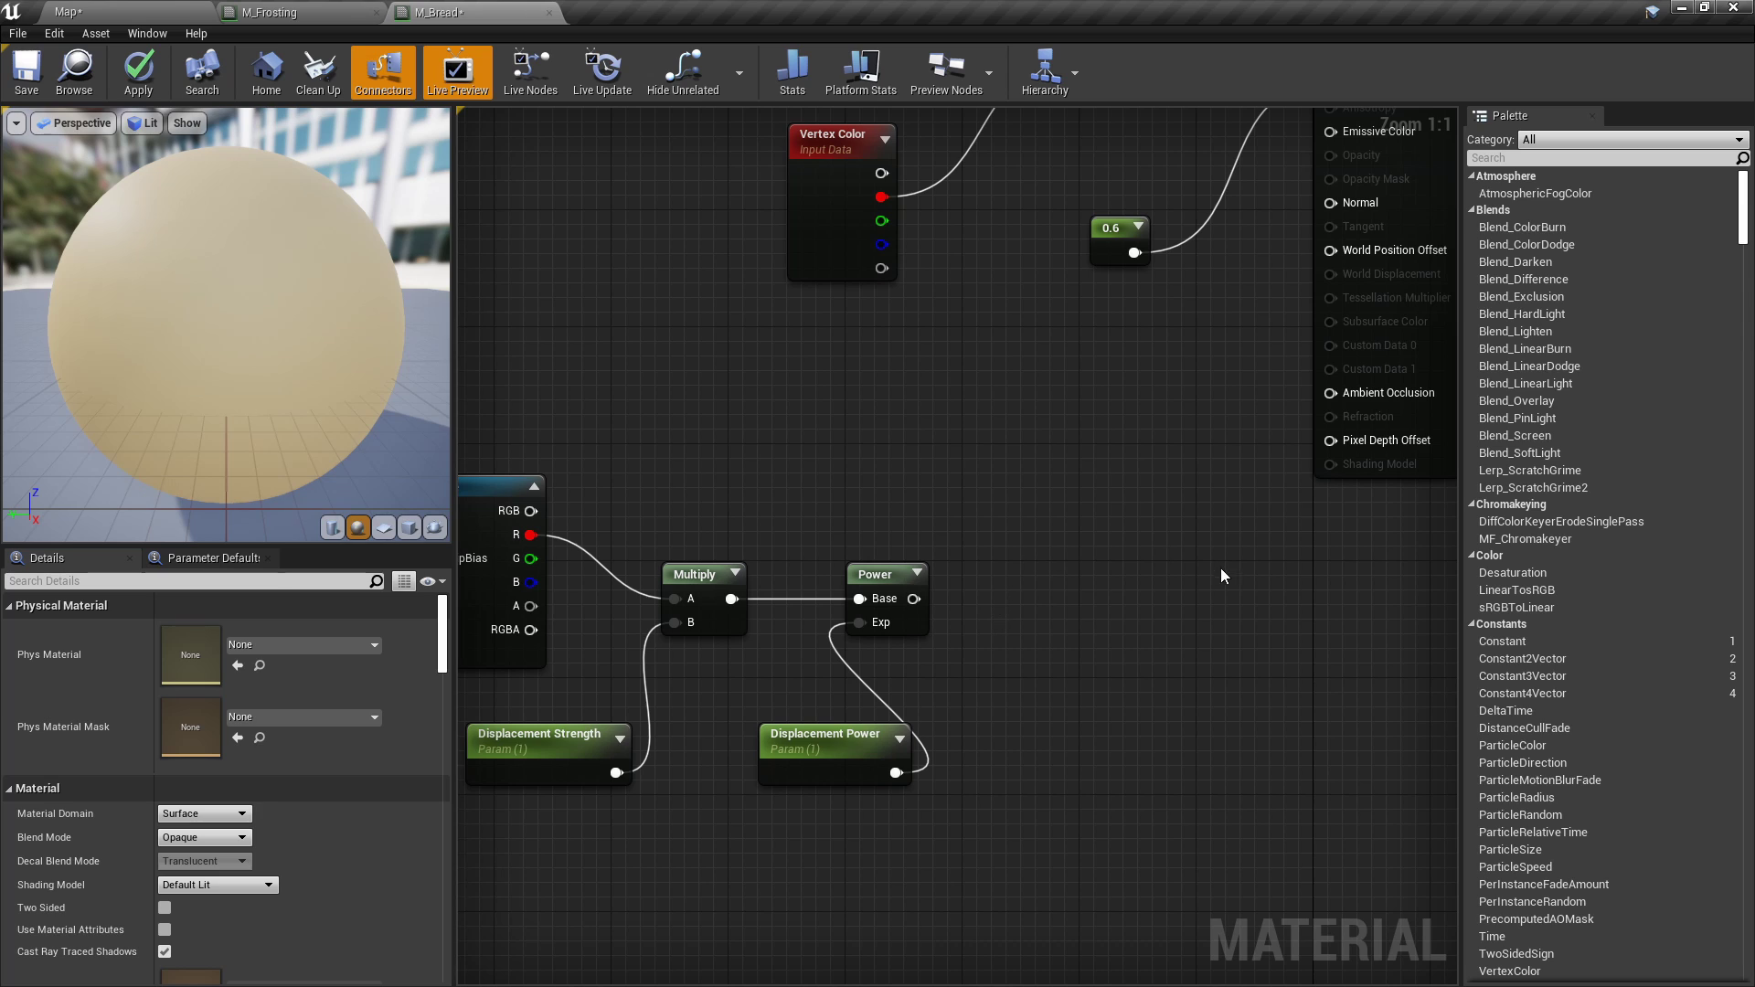
right_drag(1071, 559, 1097, 558)
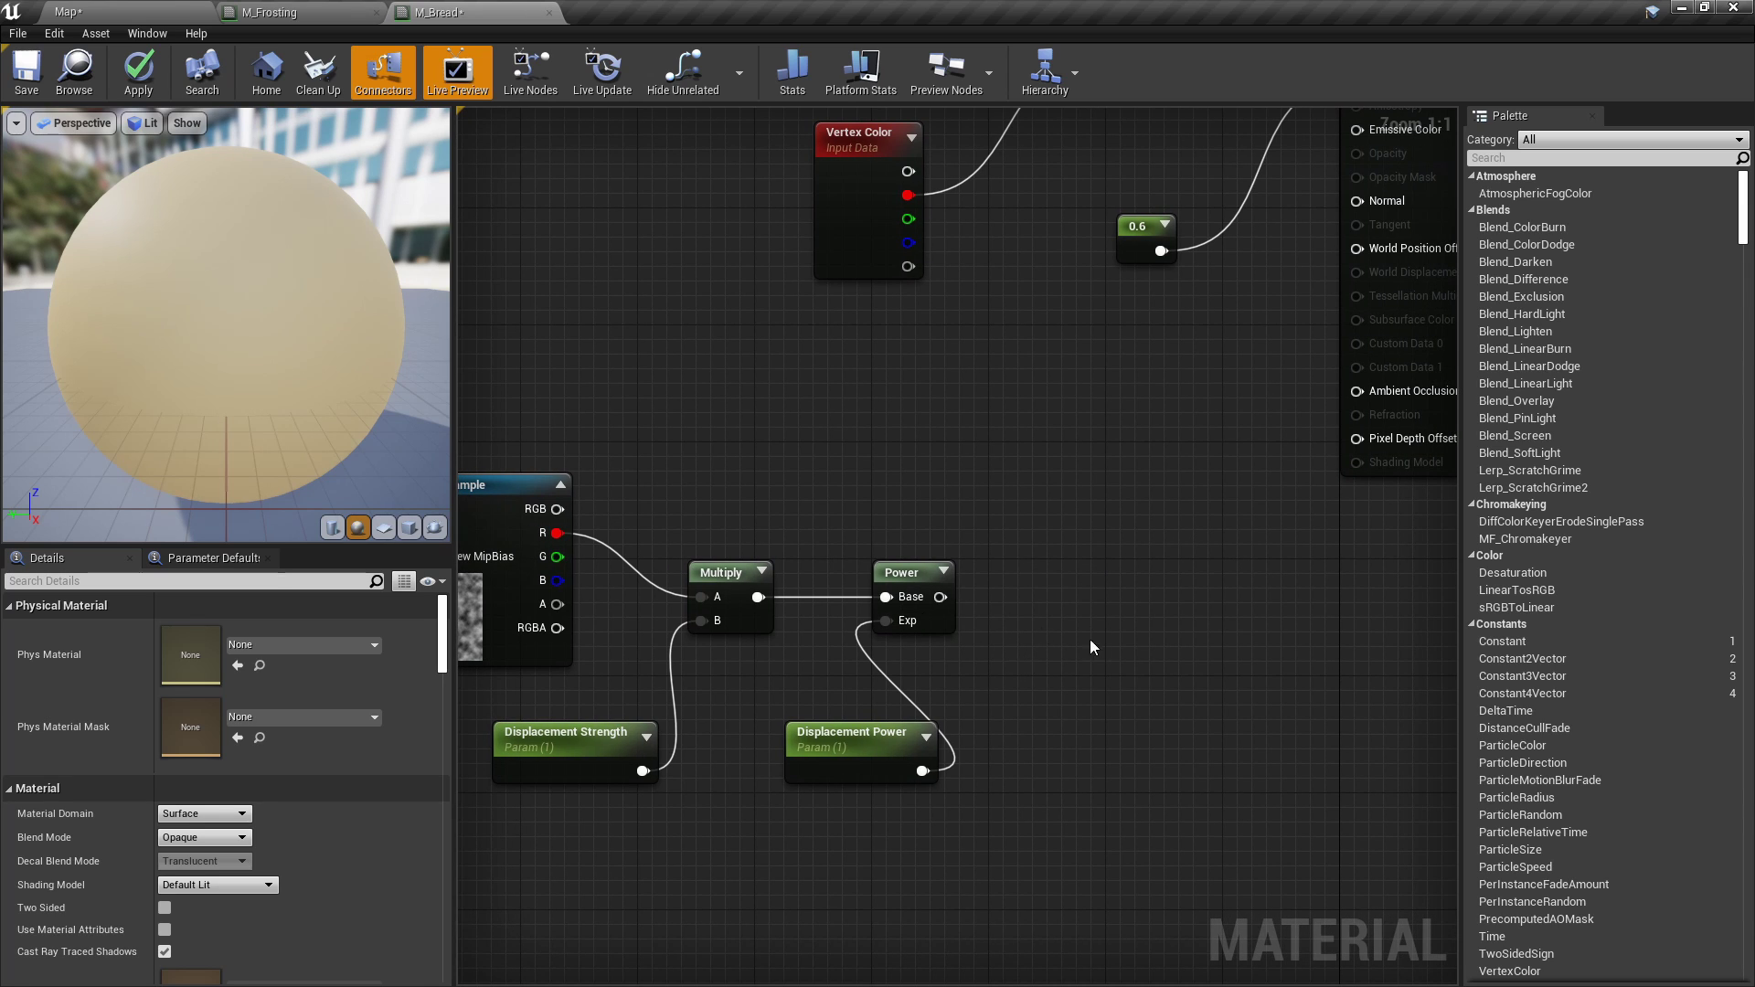
right_click(958, 479)
text(vertex)
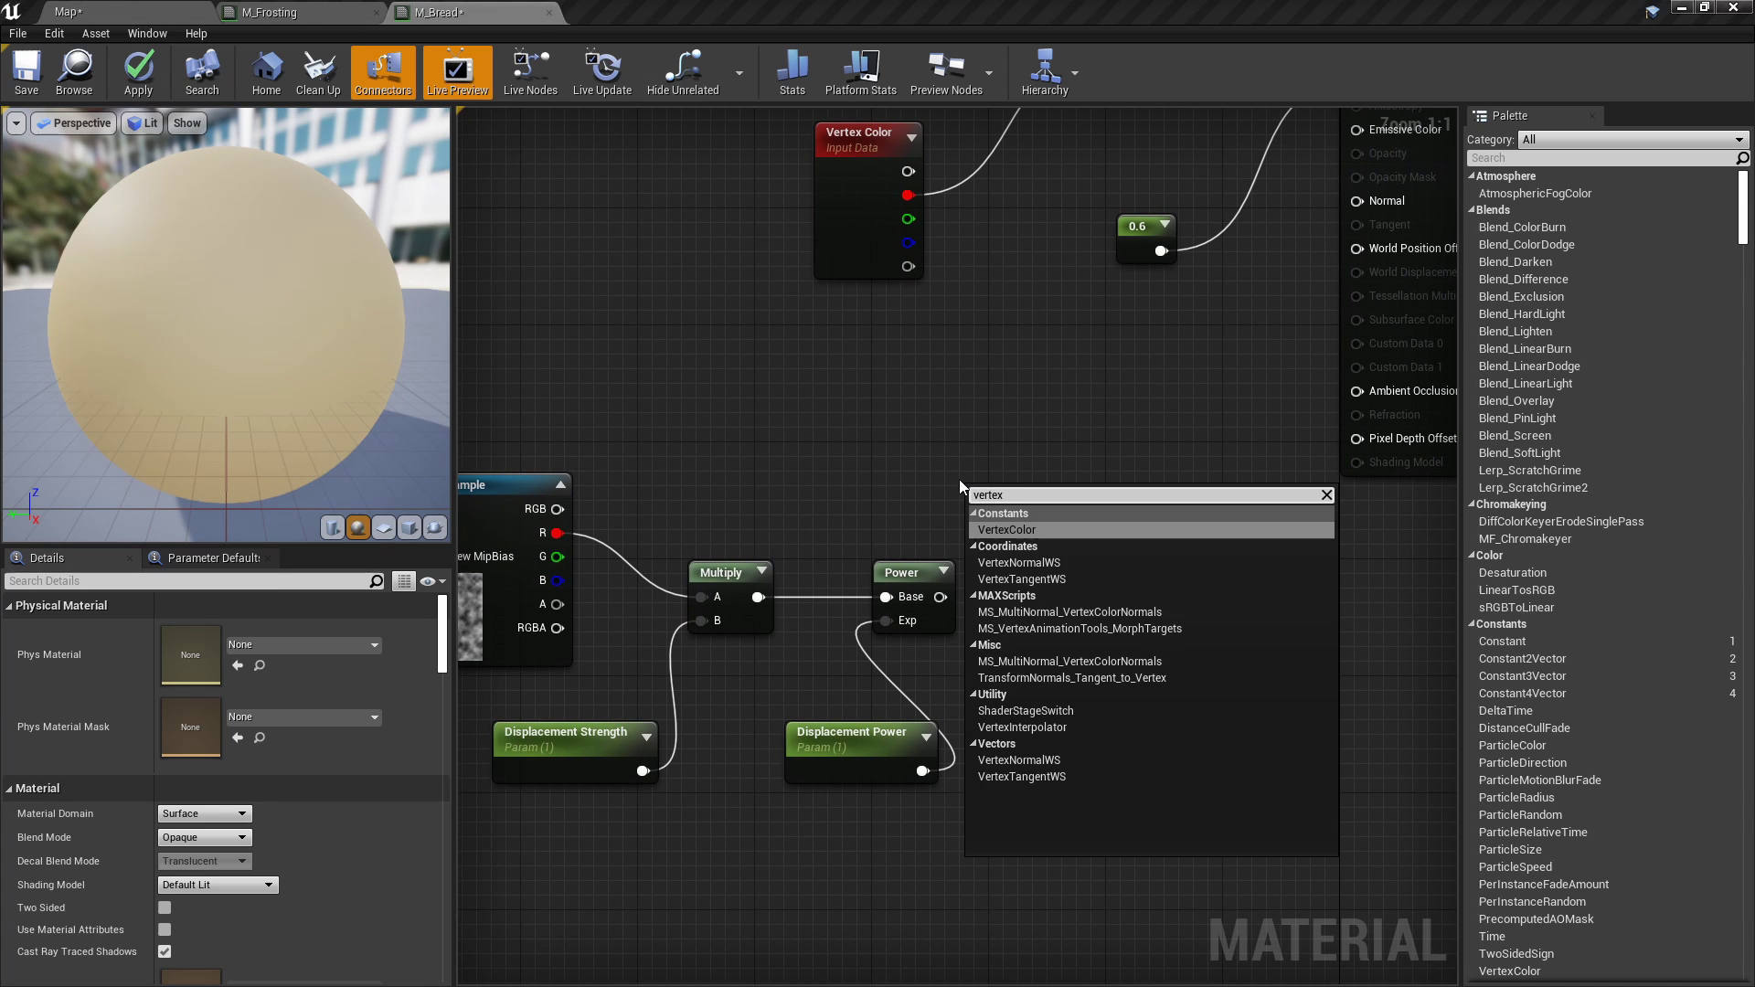
key(Down)
key(Down)
key(Up)
key(Return)
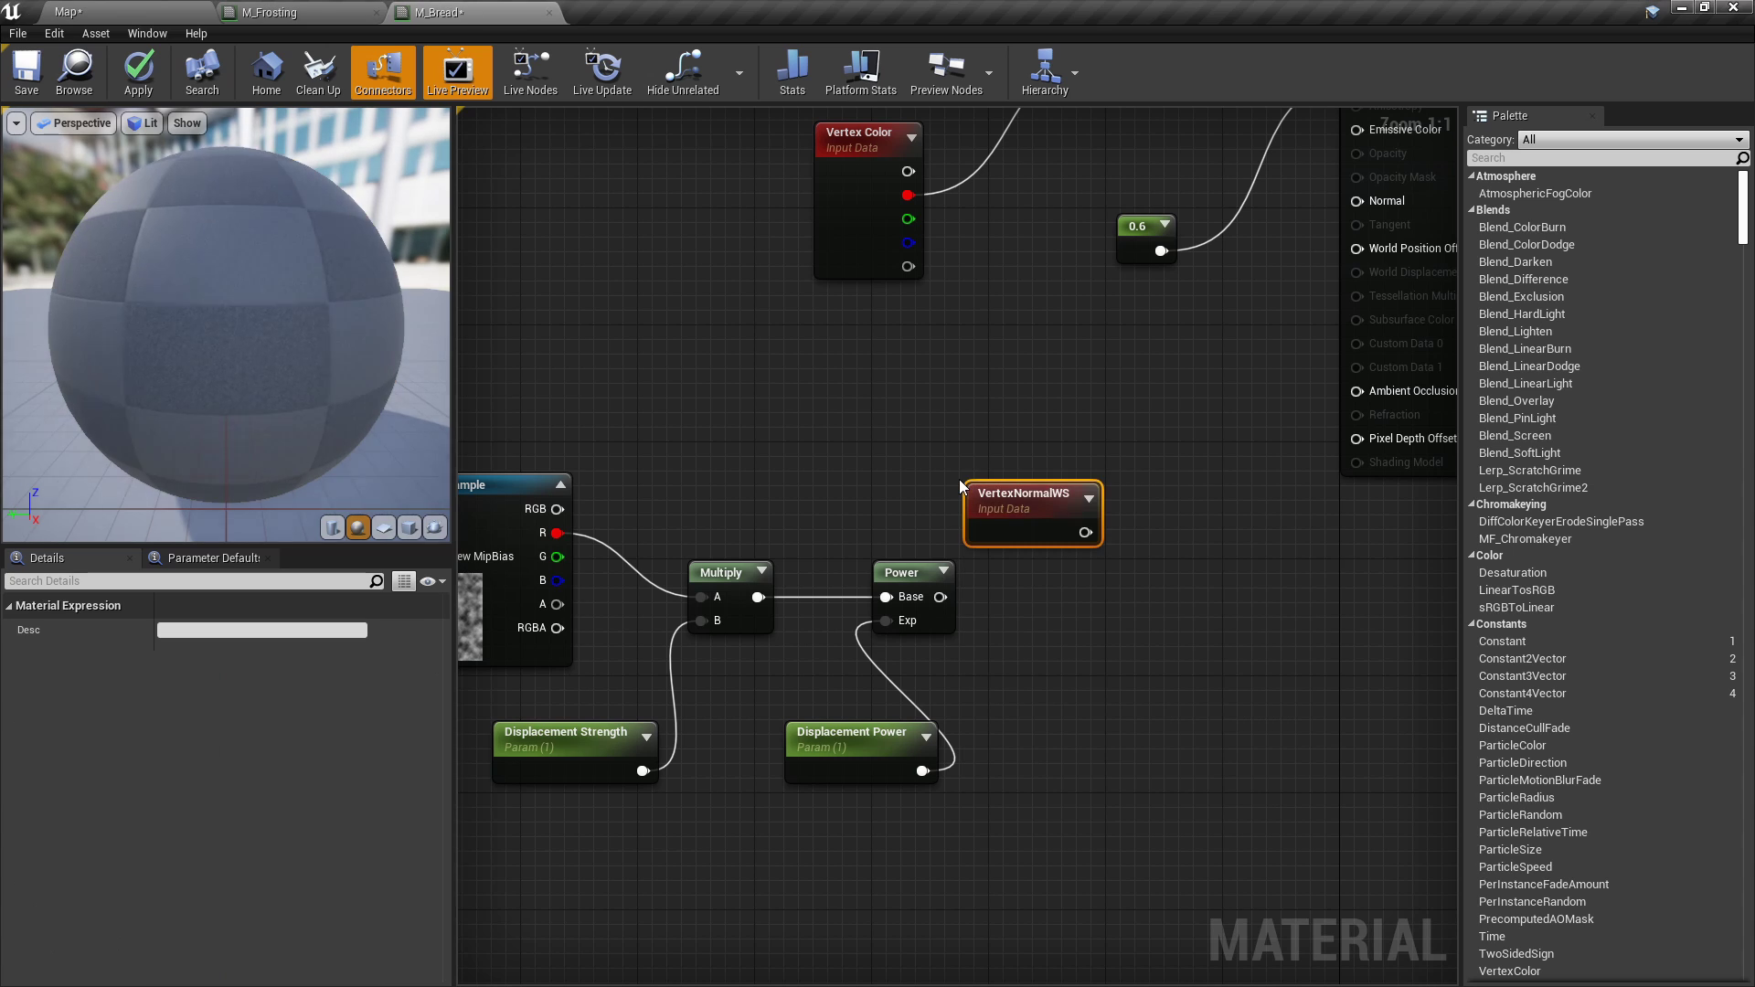
Add a Multiply node with VertexNormalWS in A and Power in B, and connect it to World Displacement.
click(1138, 606)
drag(940, 597, 1146, 657)
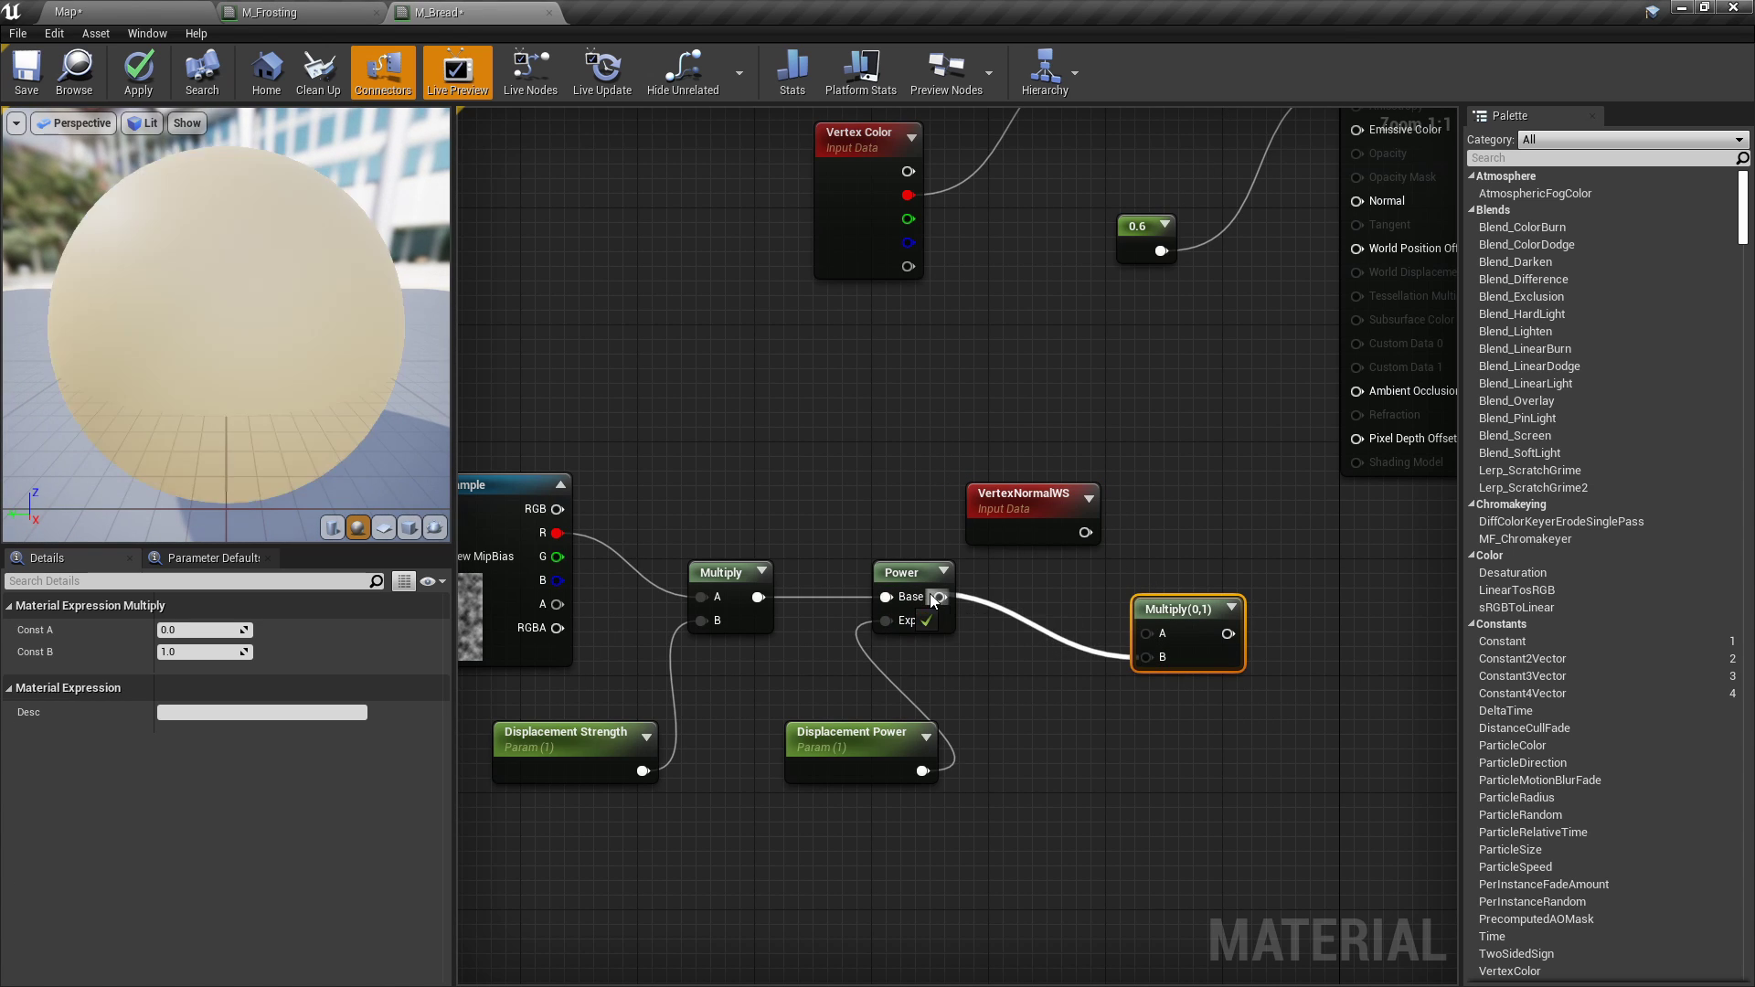
drag(1085, 532, 1149, 636)
right_drag(1195, 714, 962, 743)
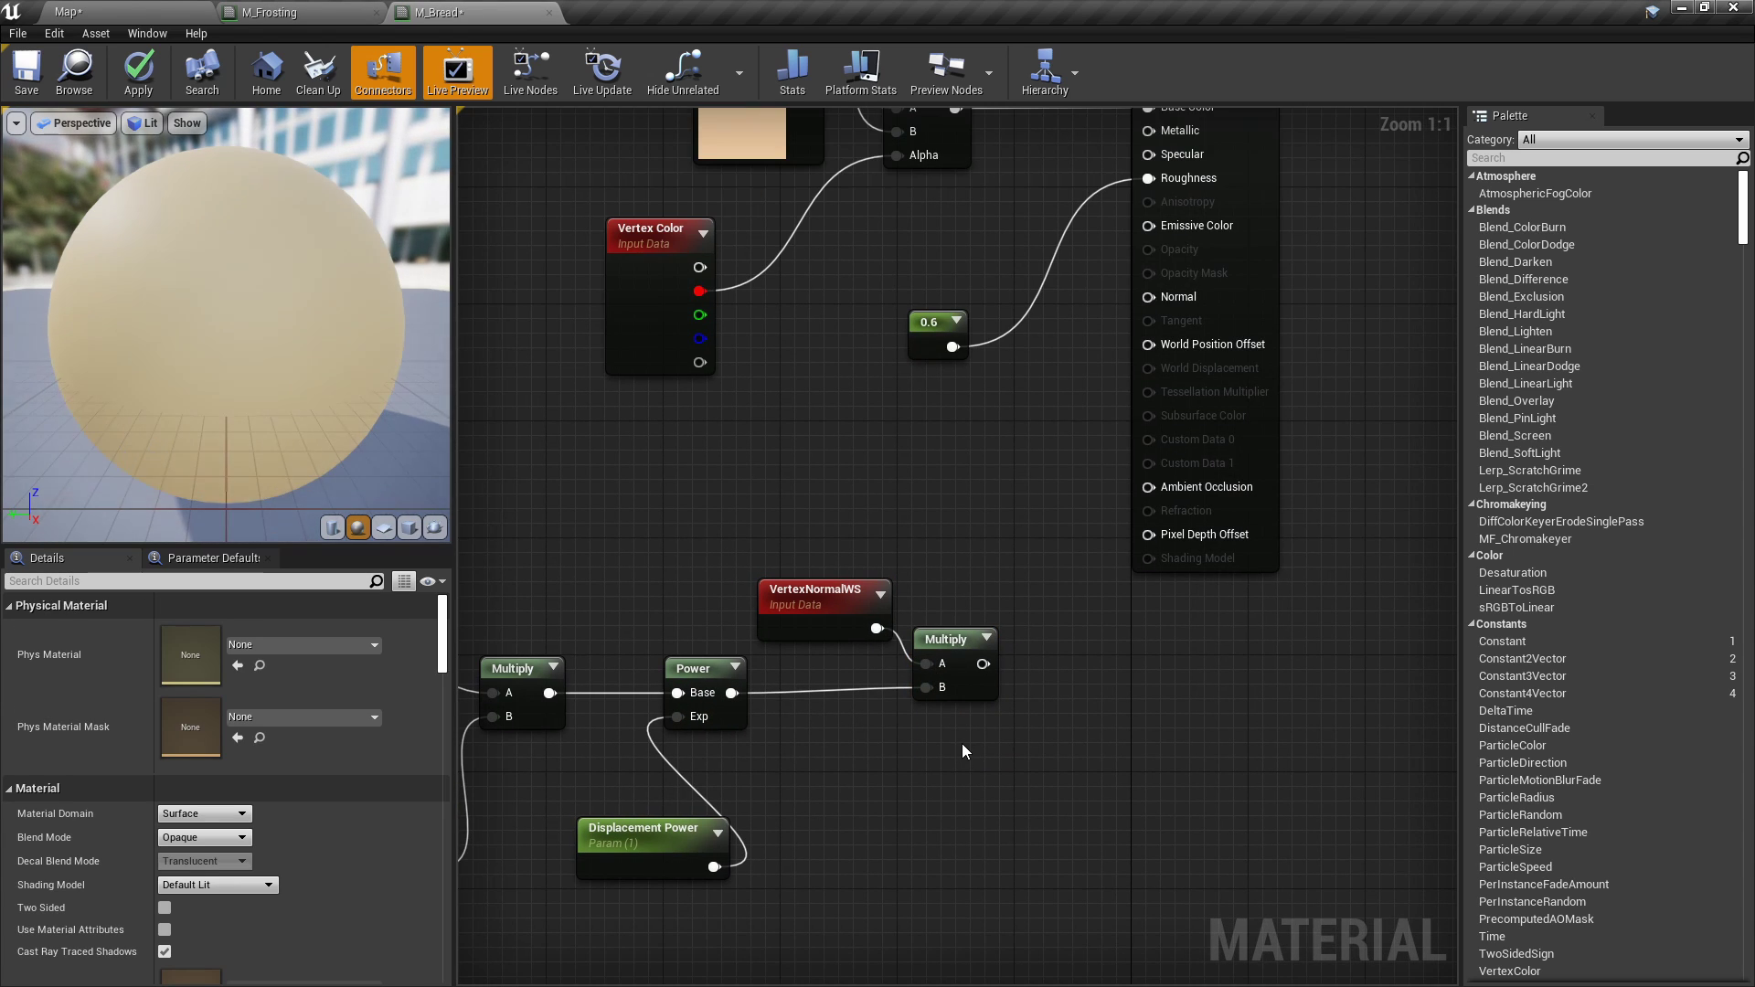
drag(983, 664, 1162, 369)
Set the material's D3D11 Tessellation Mode to Flat Tessellation and enable Crack Free Displacement.
scroll(131, 808, down, 15)
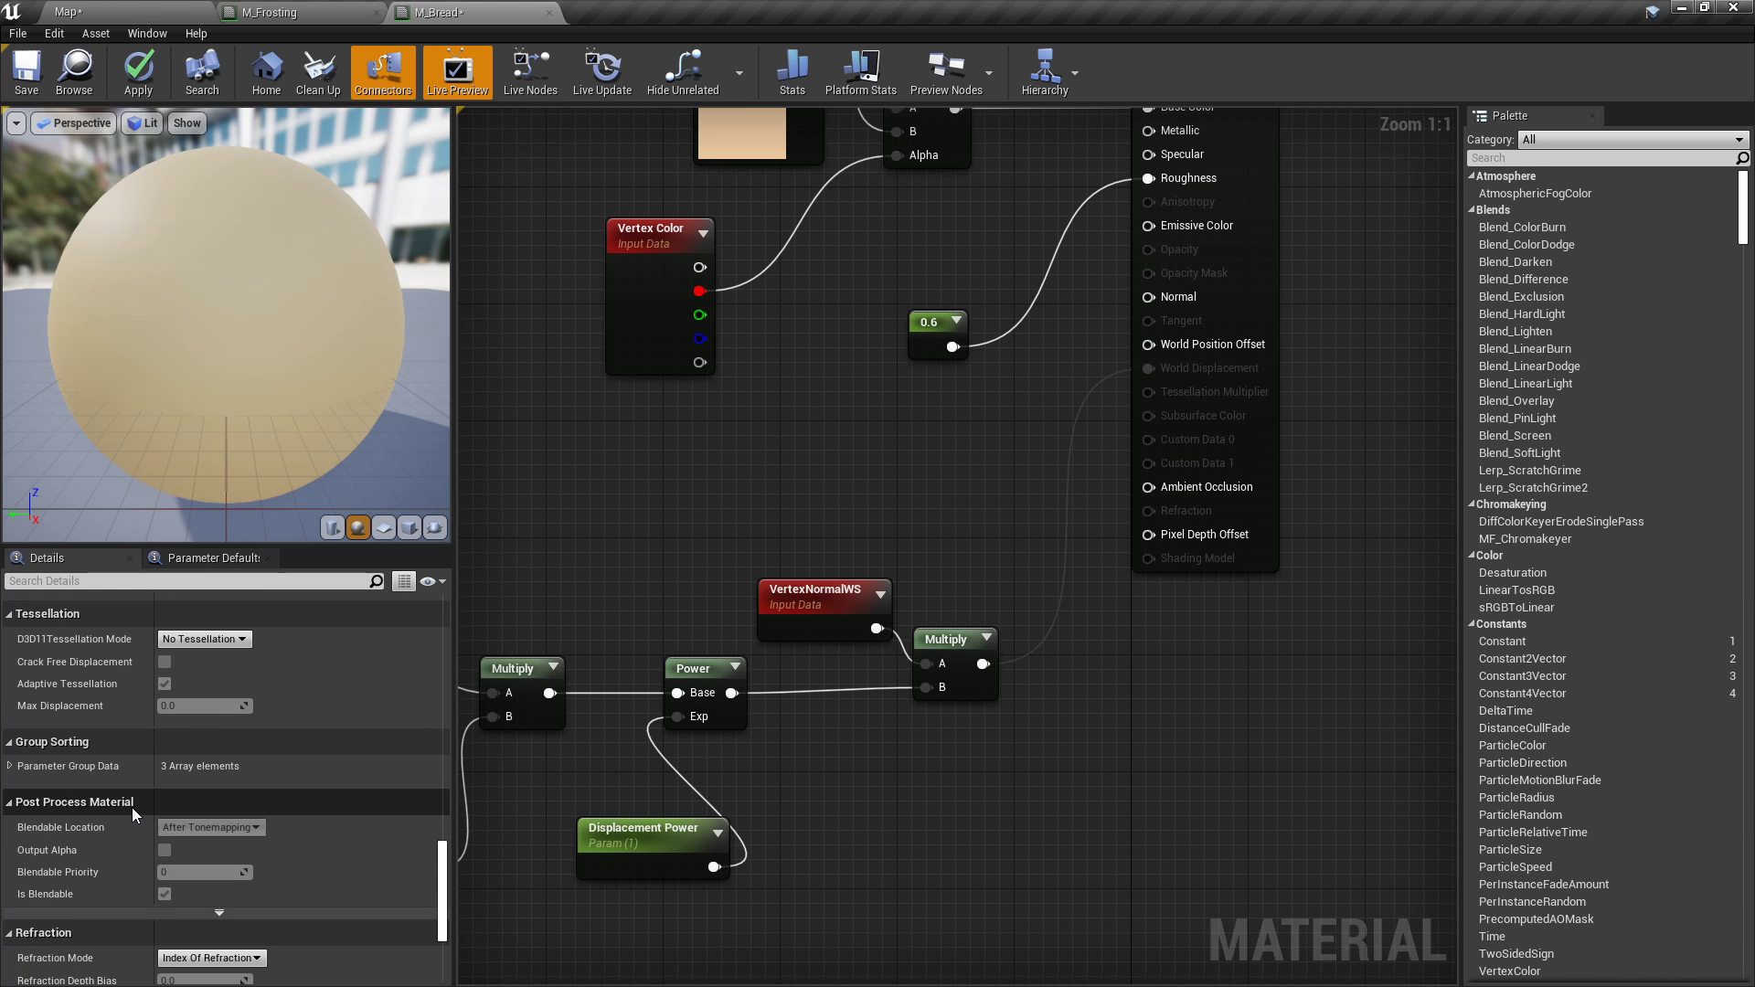
scroll(132, 808, up, 2)
click(205, 698)
click(203, 726)
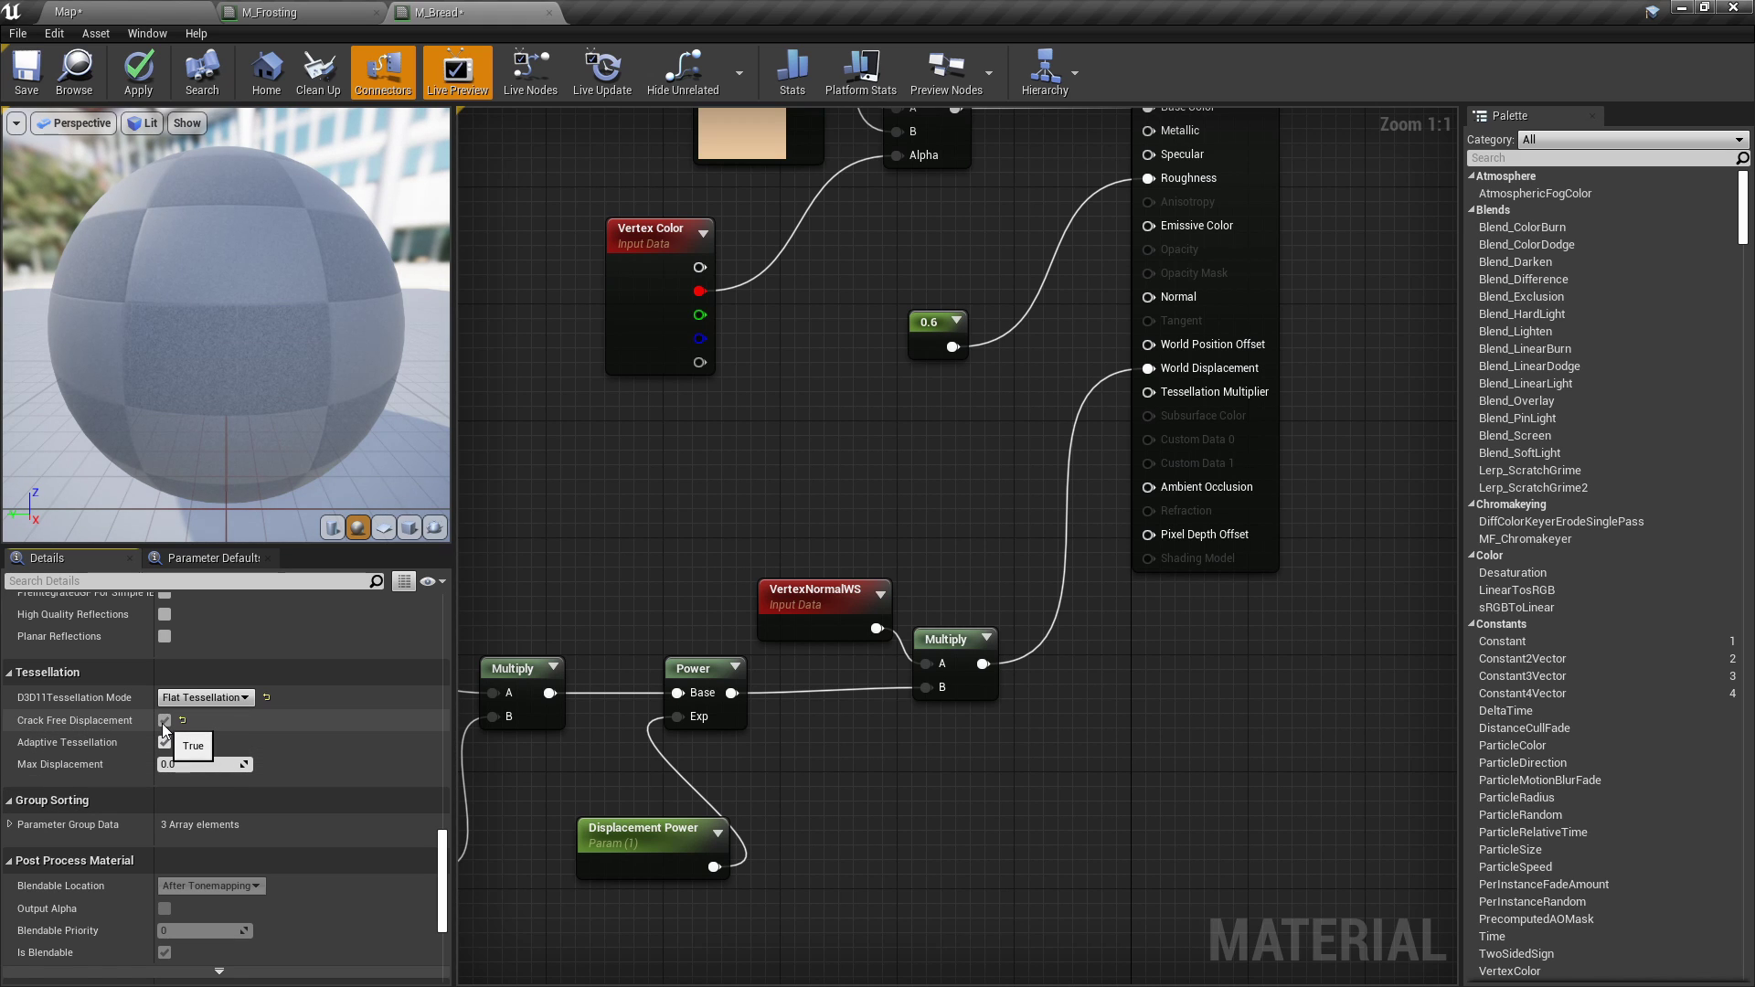
Move the M_Bread result node further from its inputs and add a constant with value 3 below it.
right_drag(1191, 596, 1123, 670)
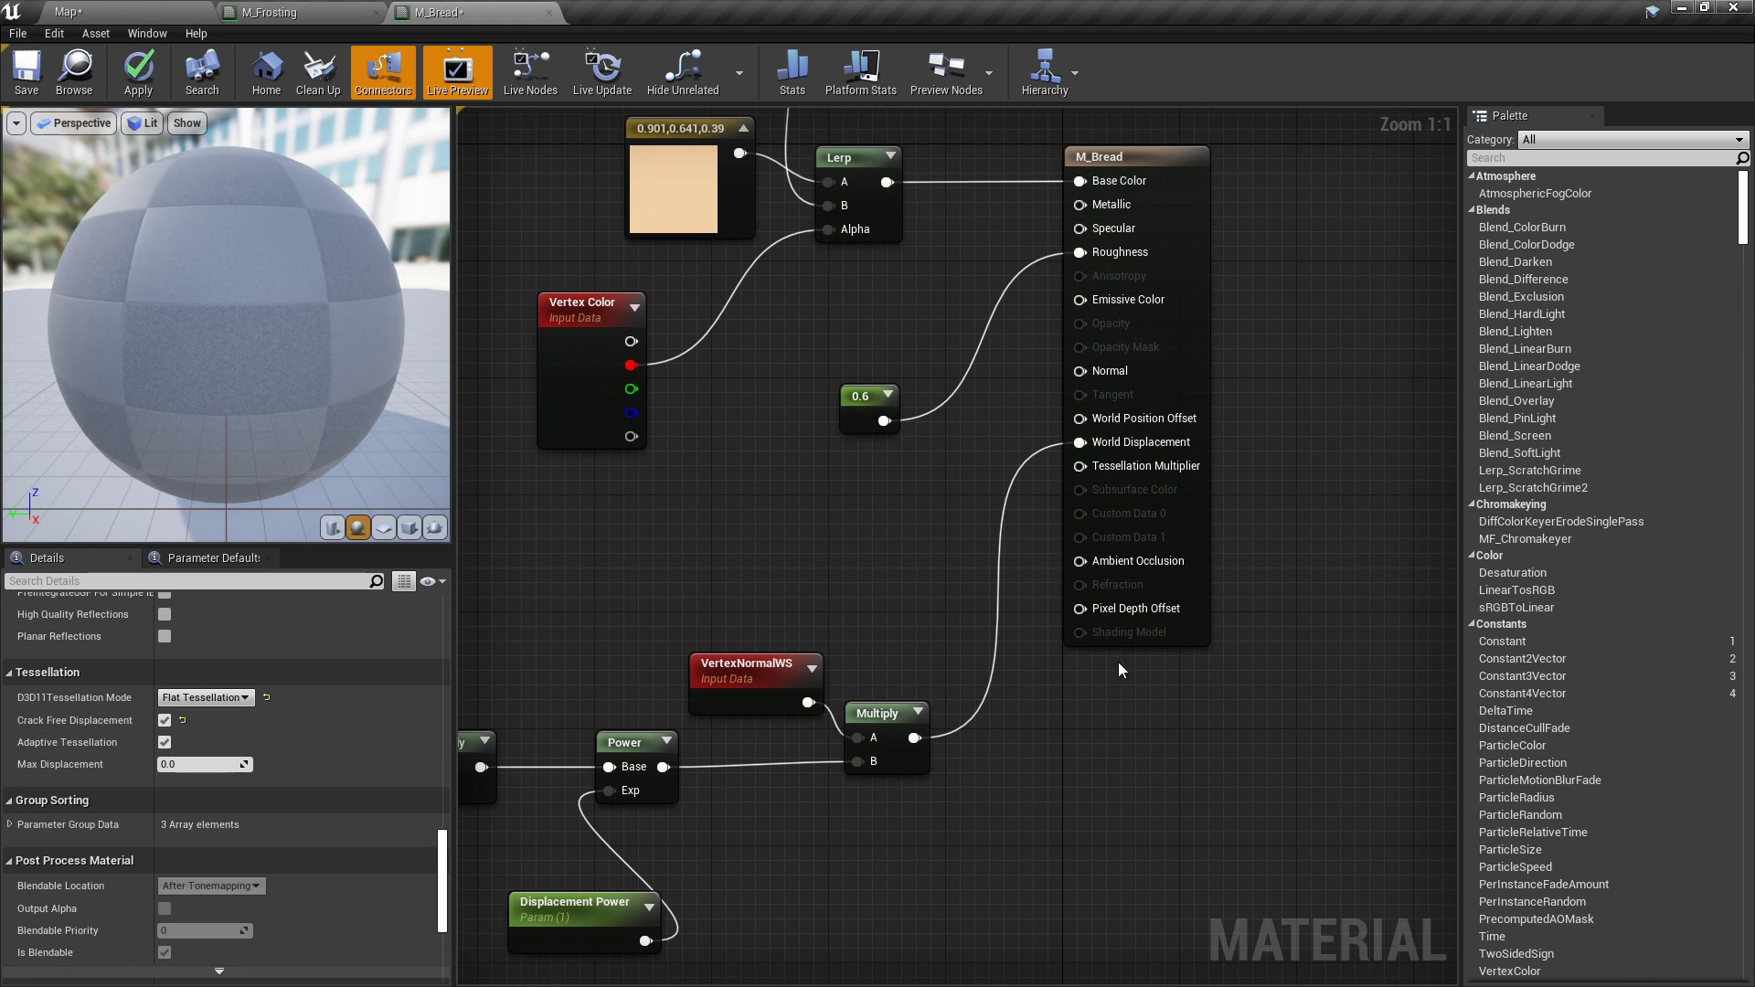
drag(1181, 536, 1255, 535)
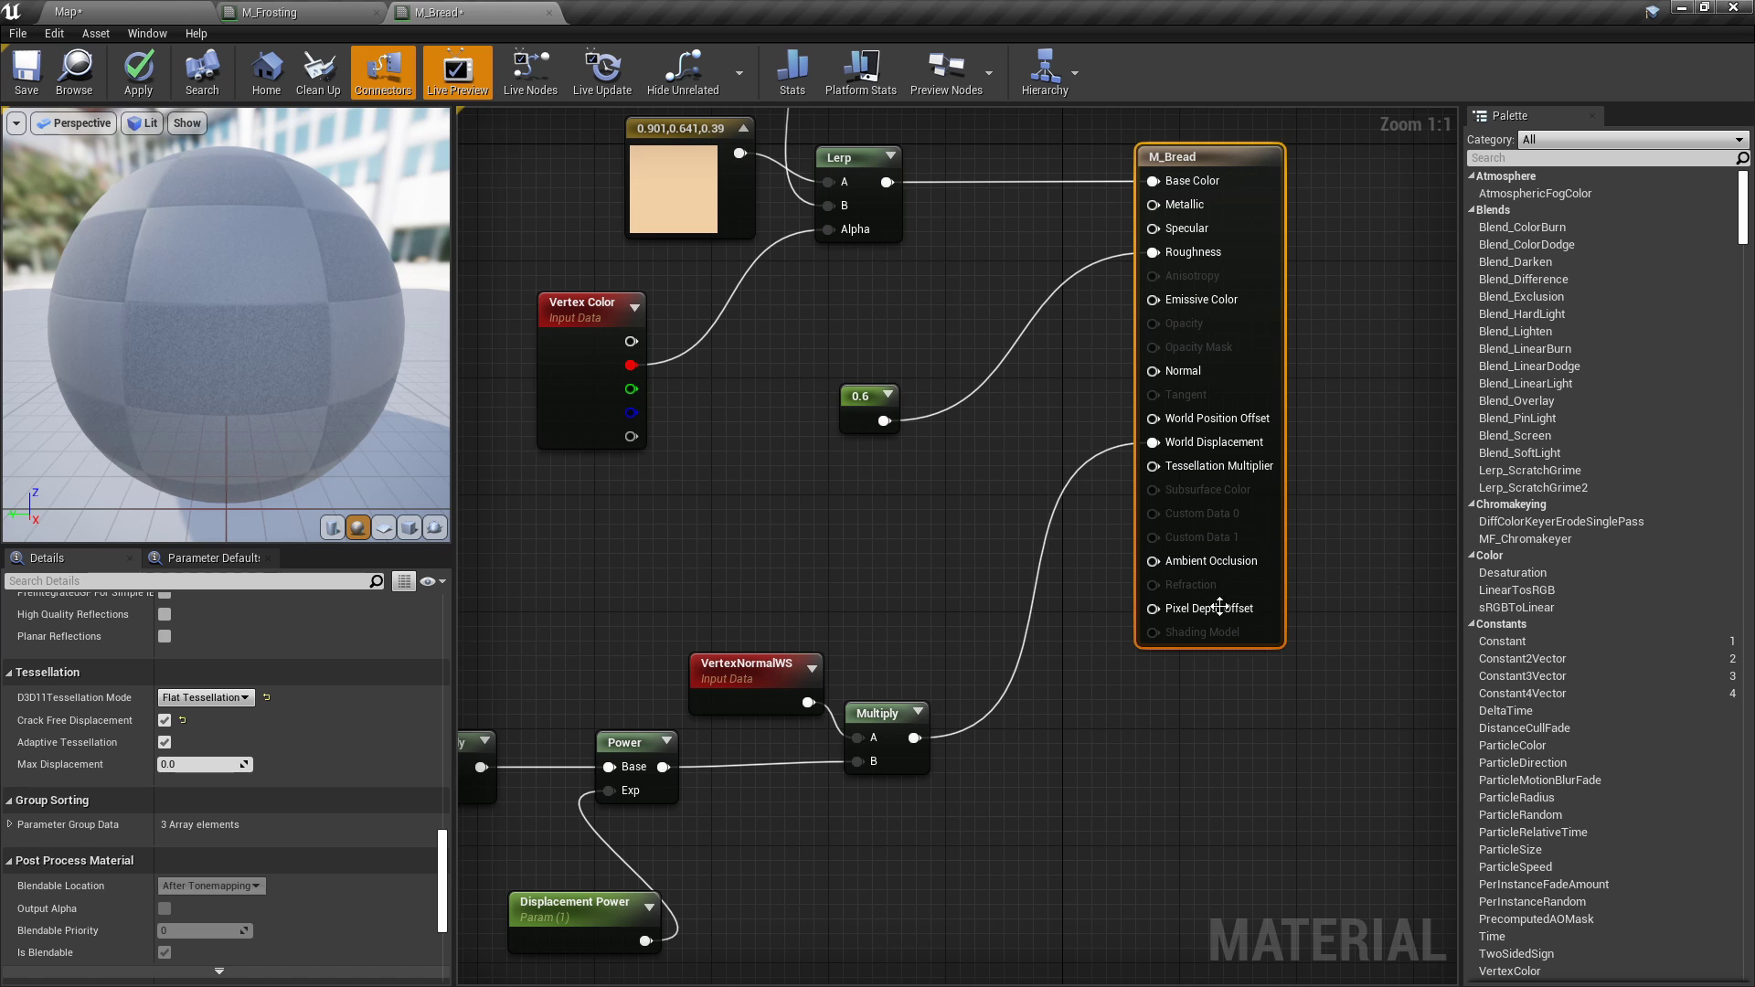
right_click(1204, 702)
click(1158, 711)
key(1)
click(1093, 675)
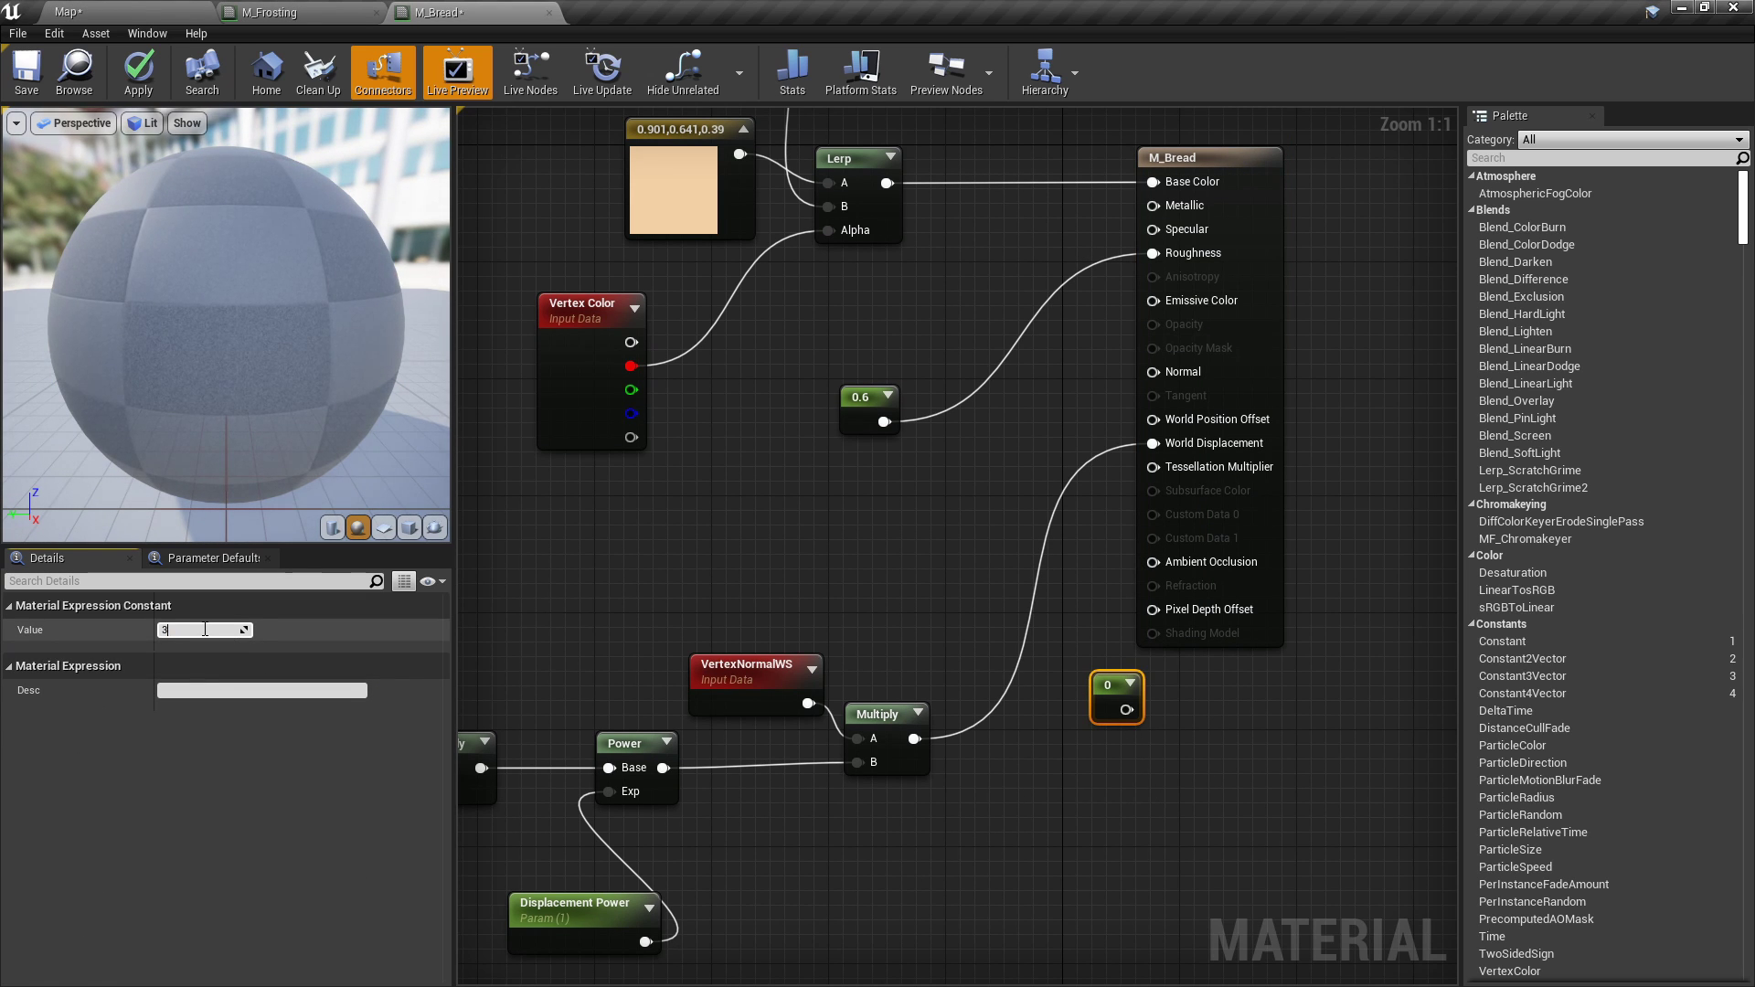
click(1088, 766)
Connect the constant 3 to the Tessellation Multiplier input of M_Bread.
right_drag(1107, 766, 1035, 793)
drag(1055, 735, 1109, 501)
right_drag(987, 751, 1097, 710)
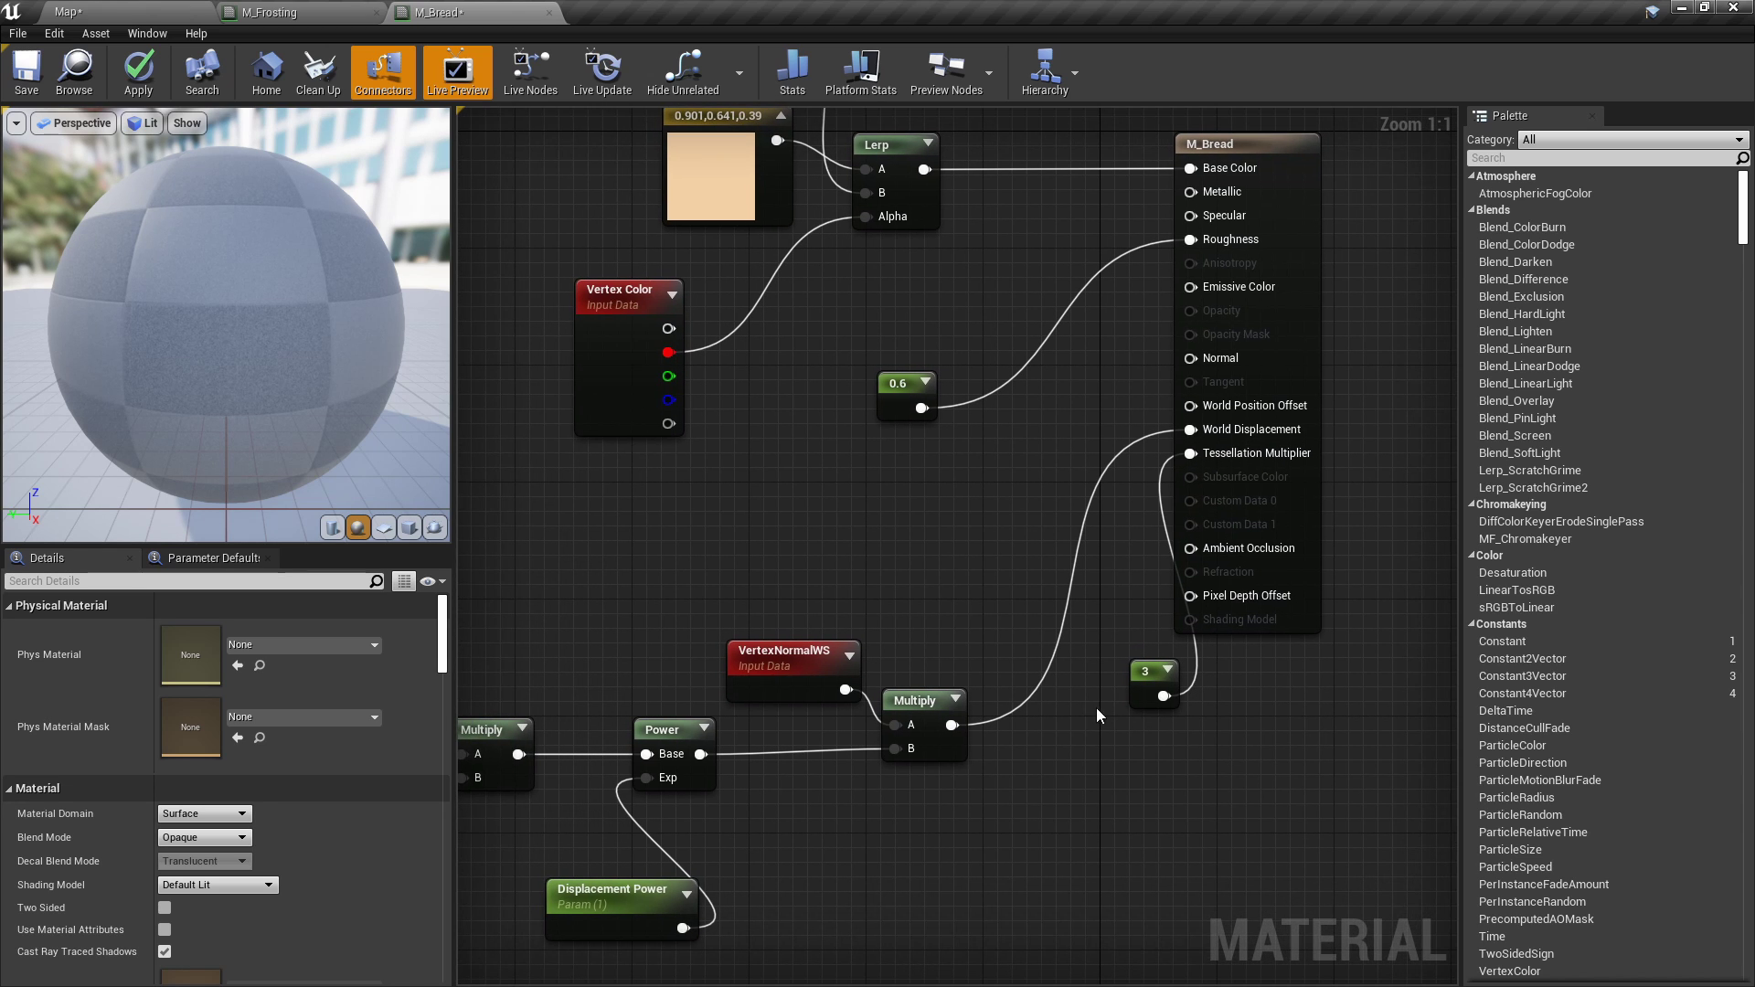
scroll(1010, 640, down, 2)
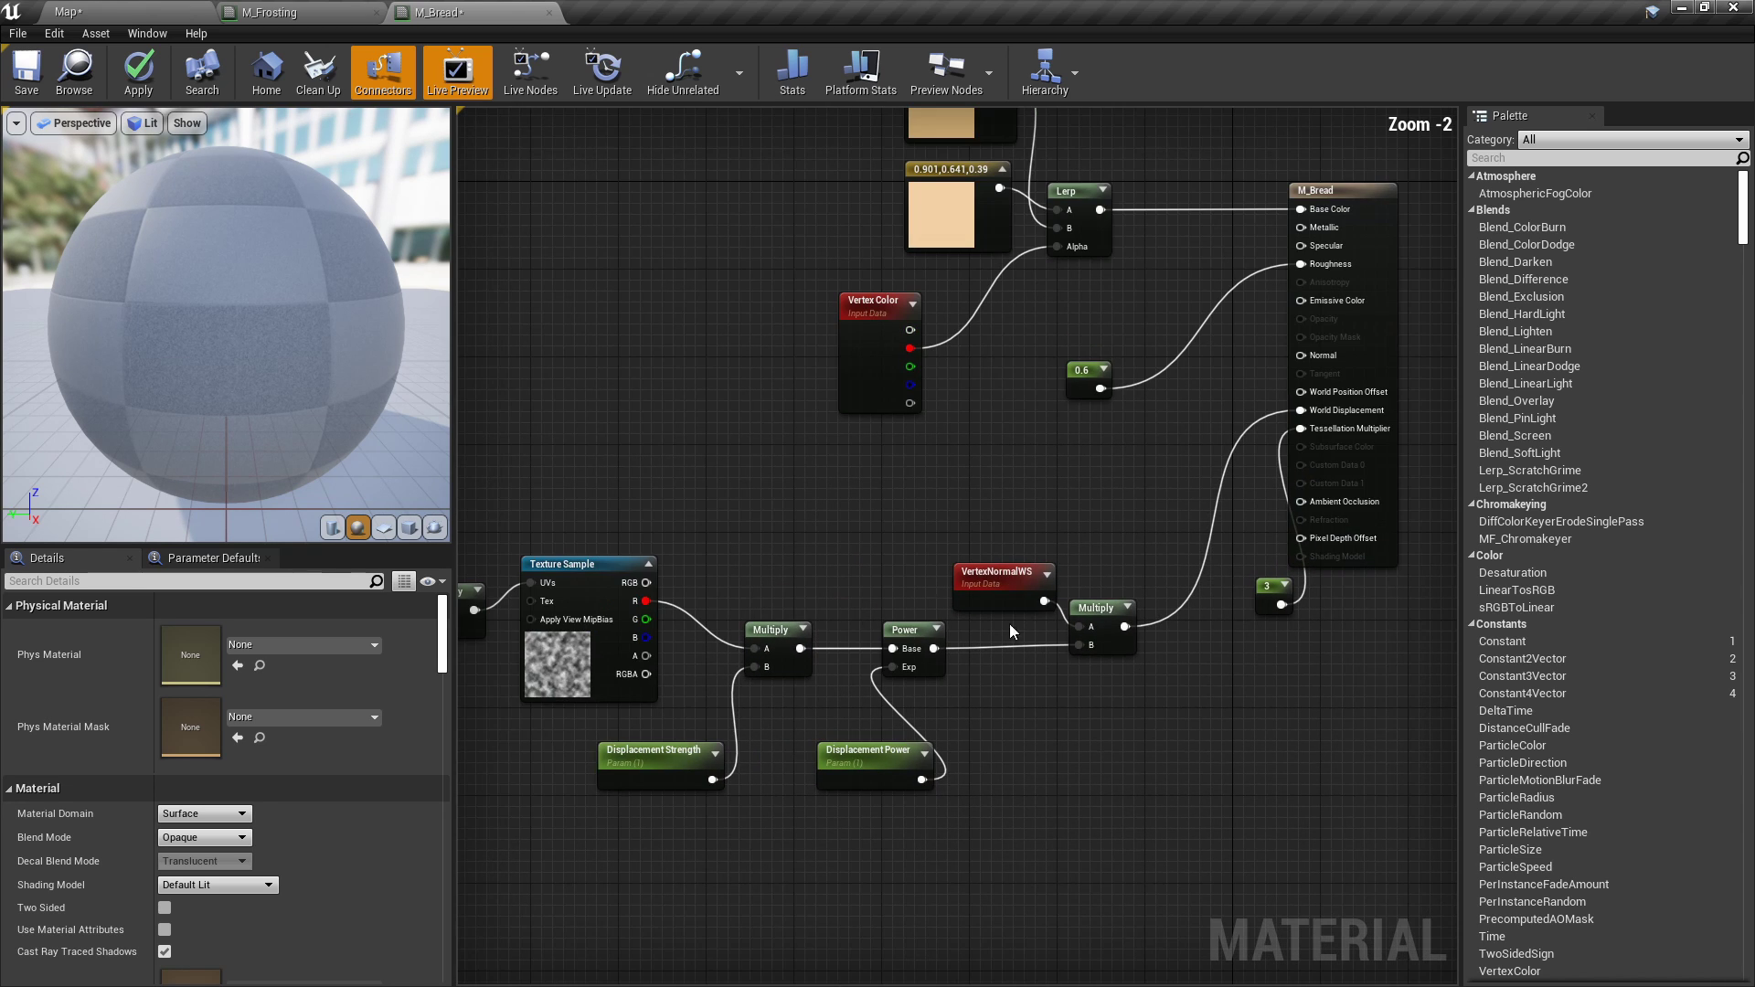
Apply the M_Bread changes and show all assets of the level's Content folder without the noise search filter.
click(139, 75)
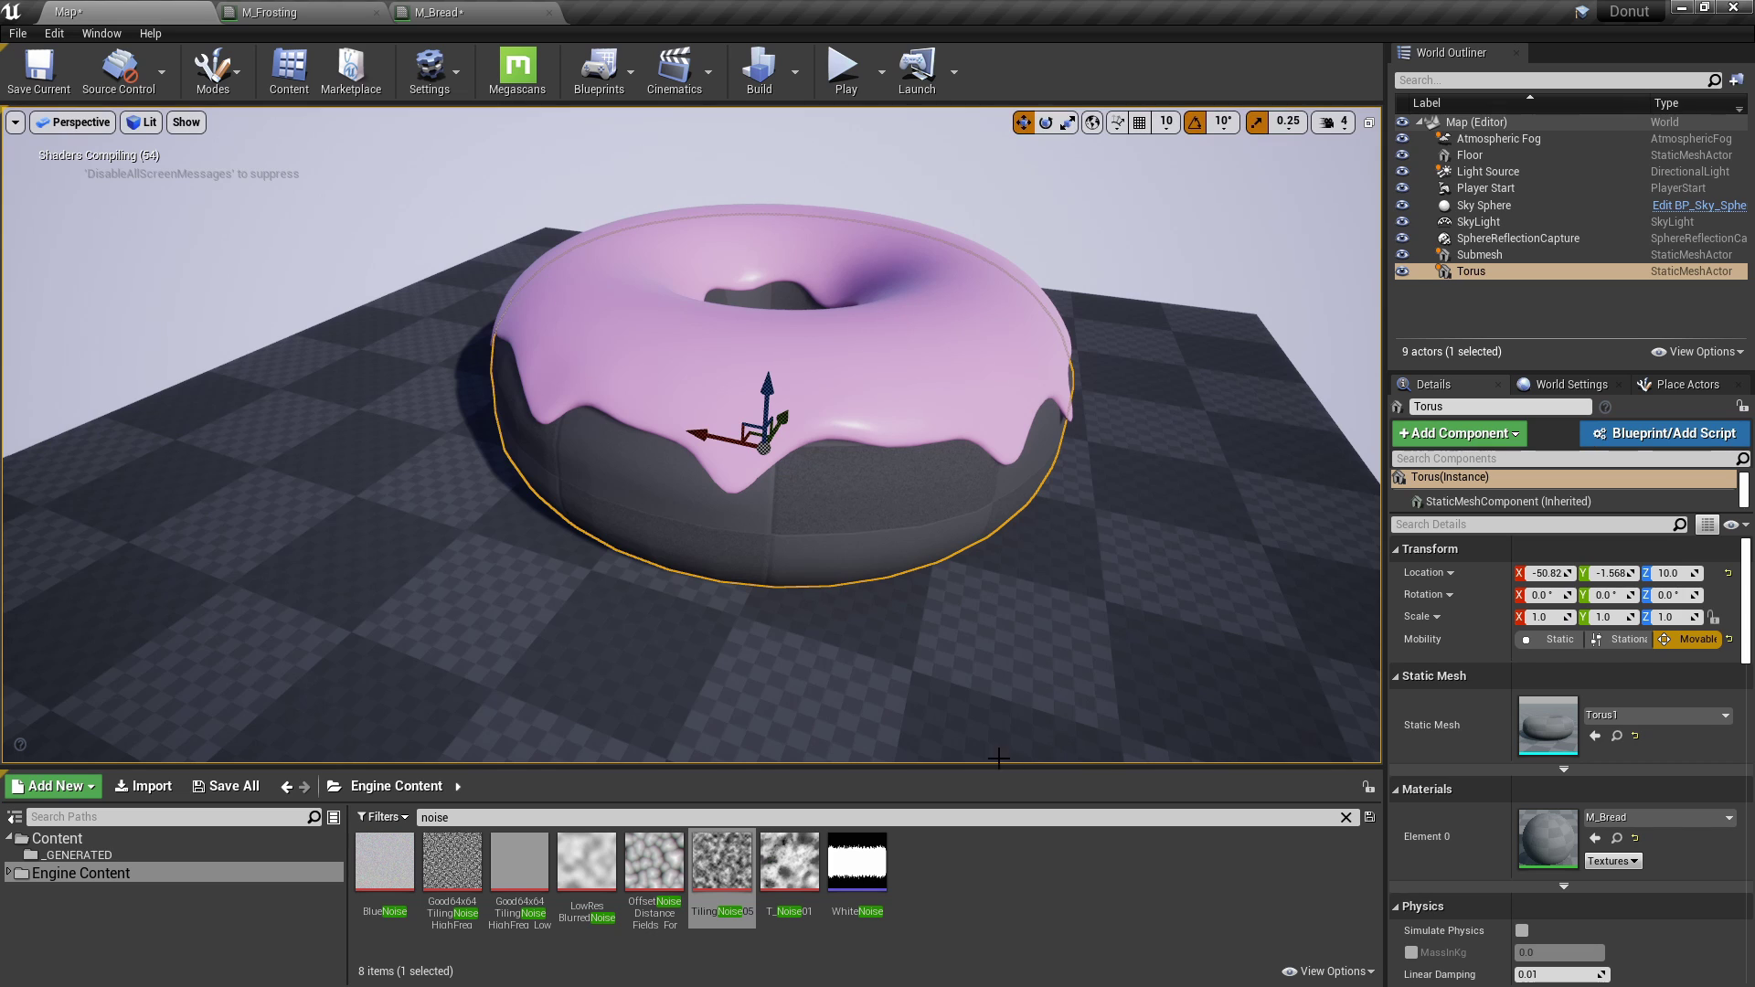
click(57, 839)
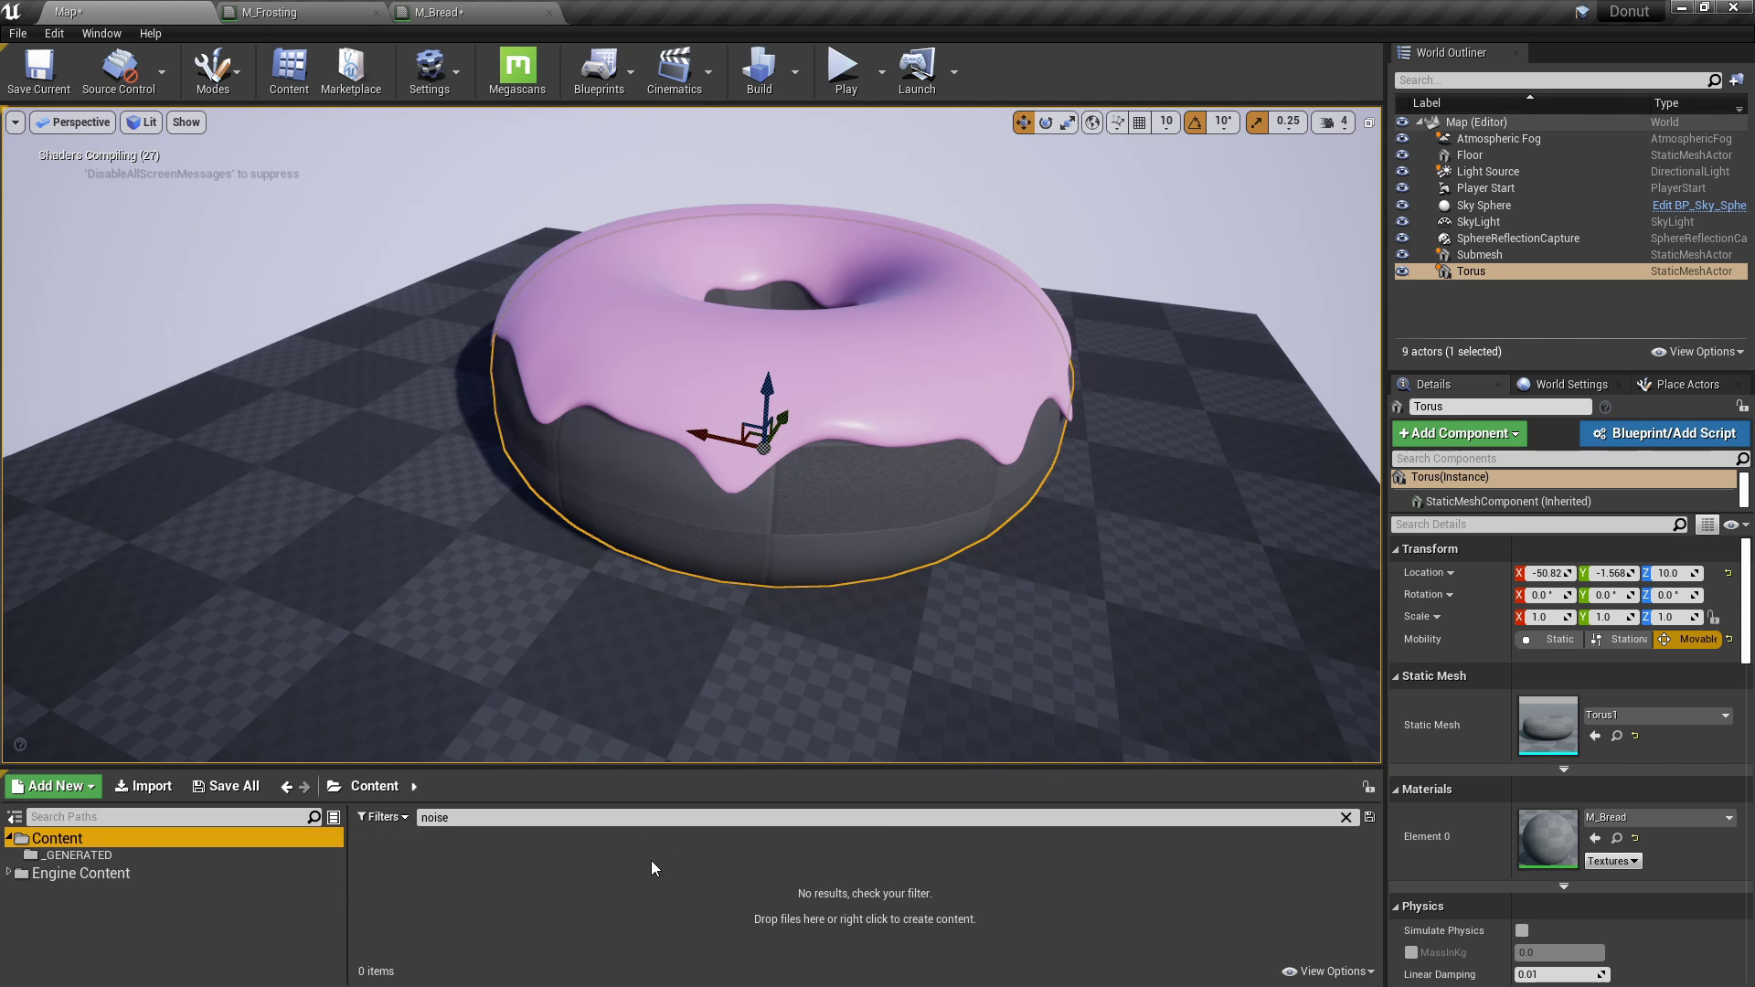
click(1346, 817)
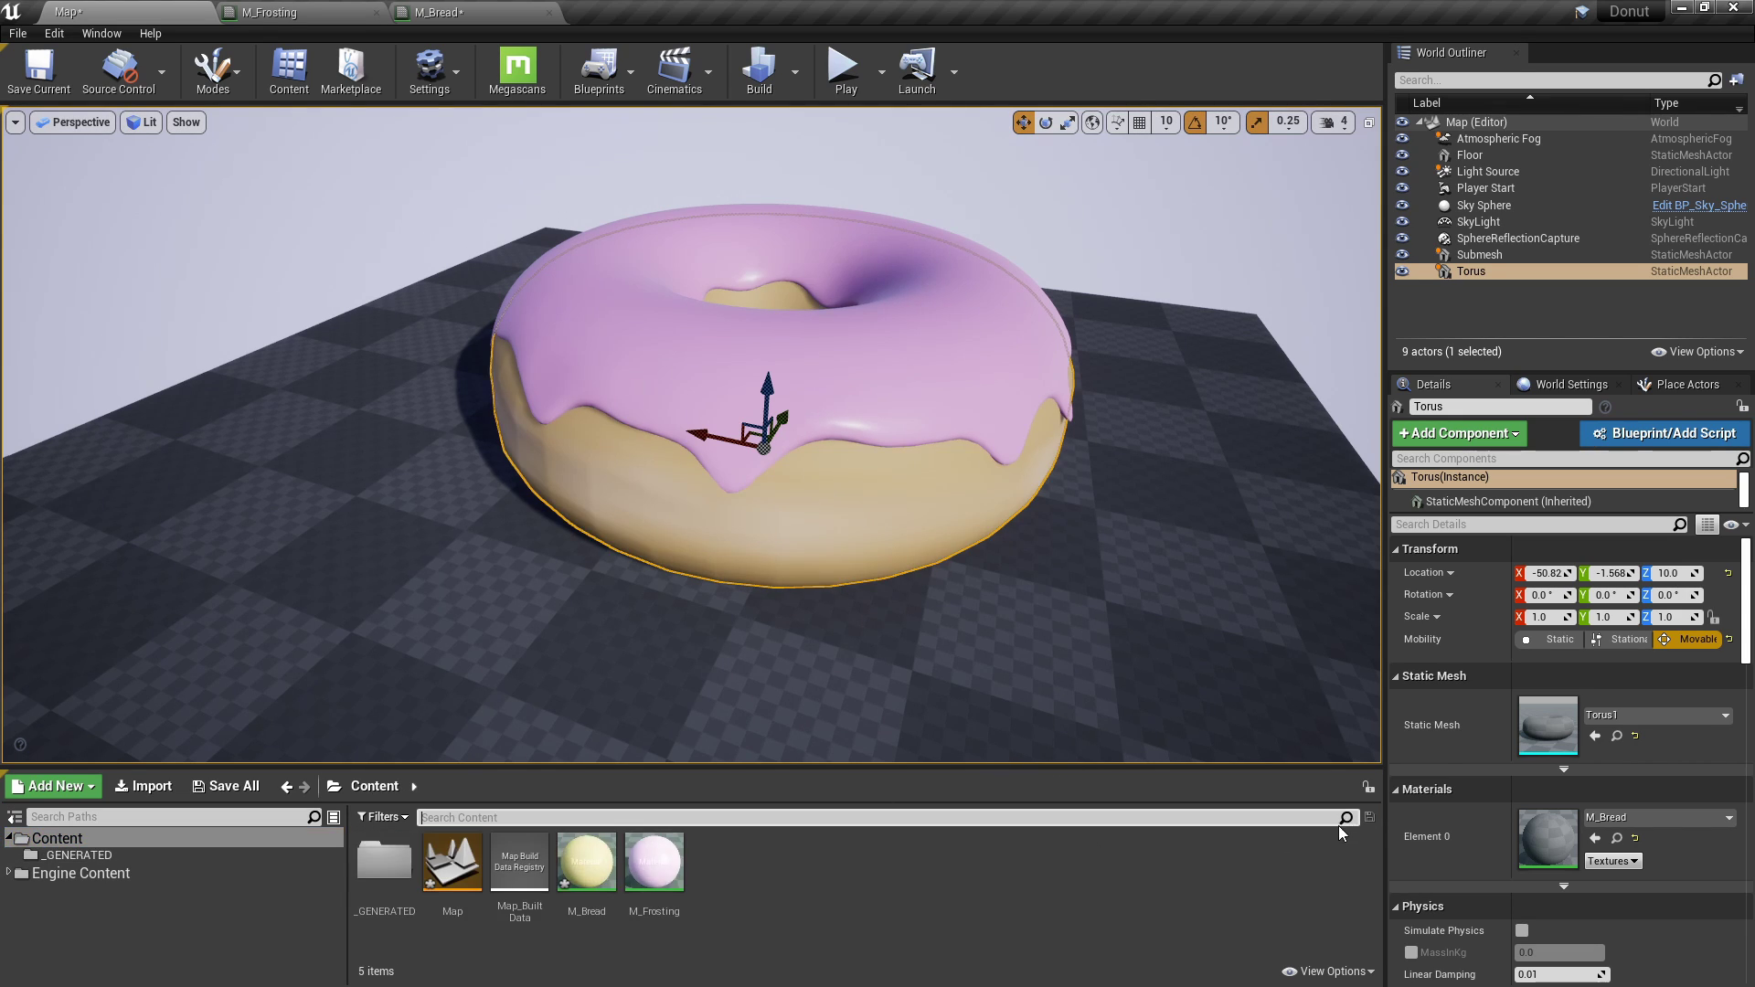
Create a material instance named M_Bread_Inst from M_Bread and assign it to the torus.
right_click(589, 889)
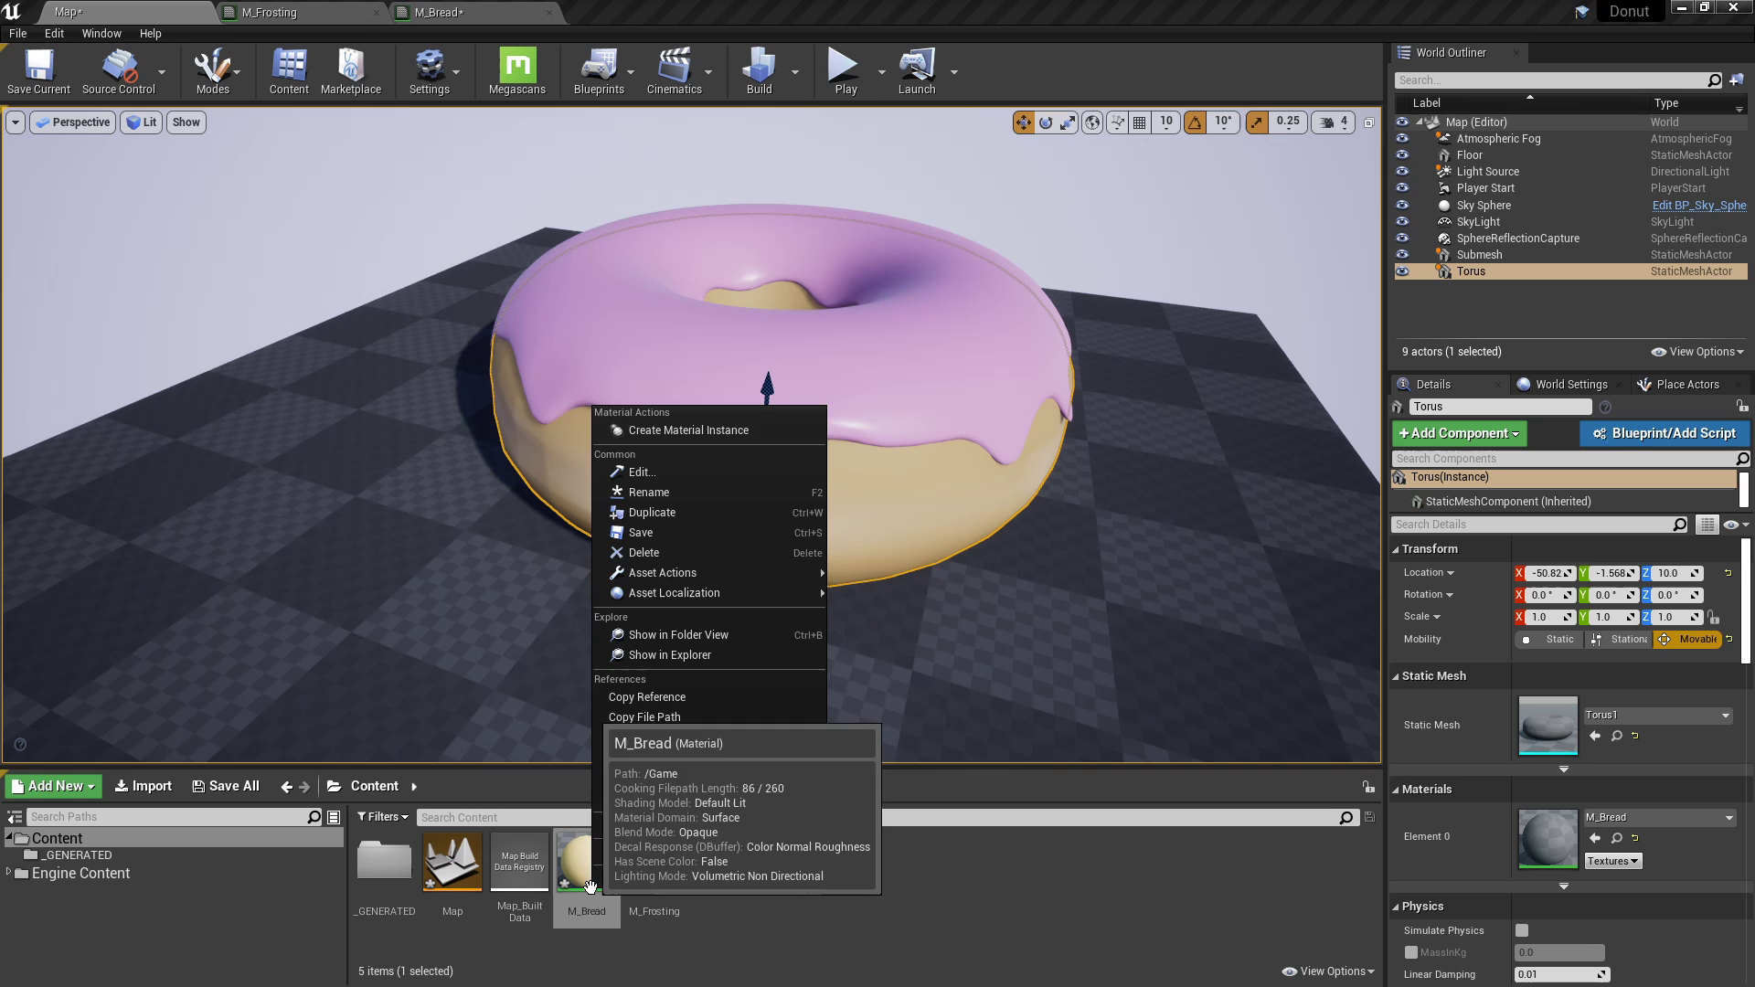
click(659, 423)
drag(655, 864, 772, 497)
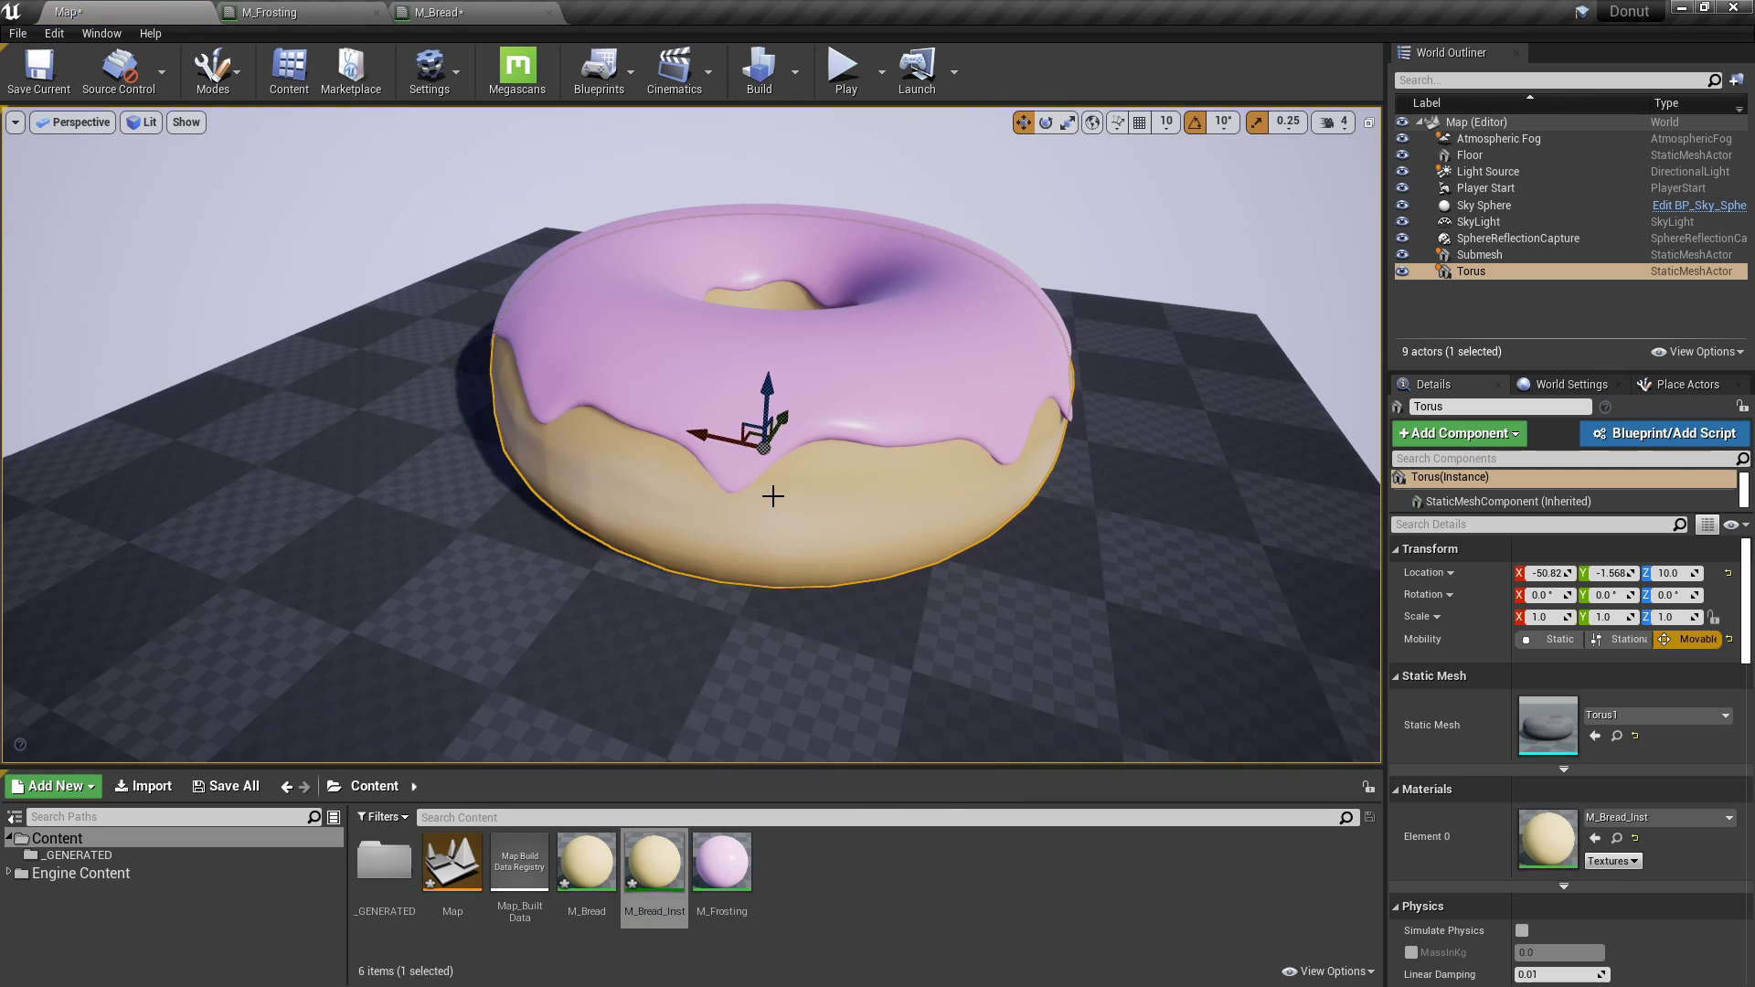
Open M_Bread_Inst in its own floating window and place it beside the donut in the Map level.
double_click(655, 864)
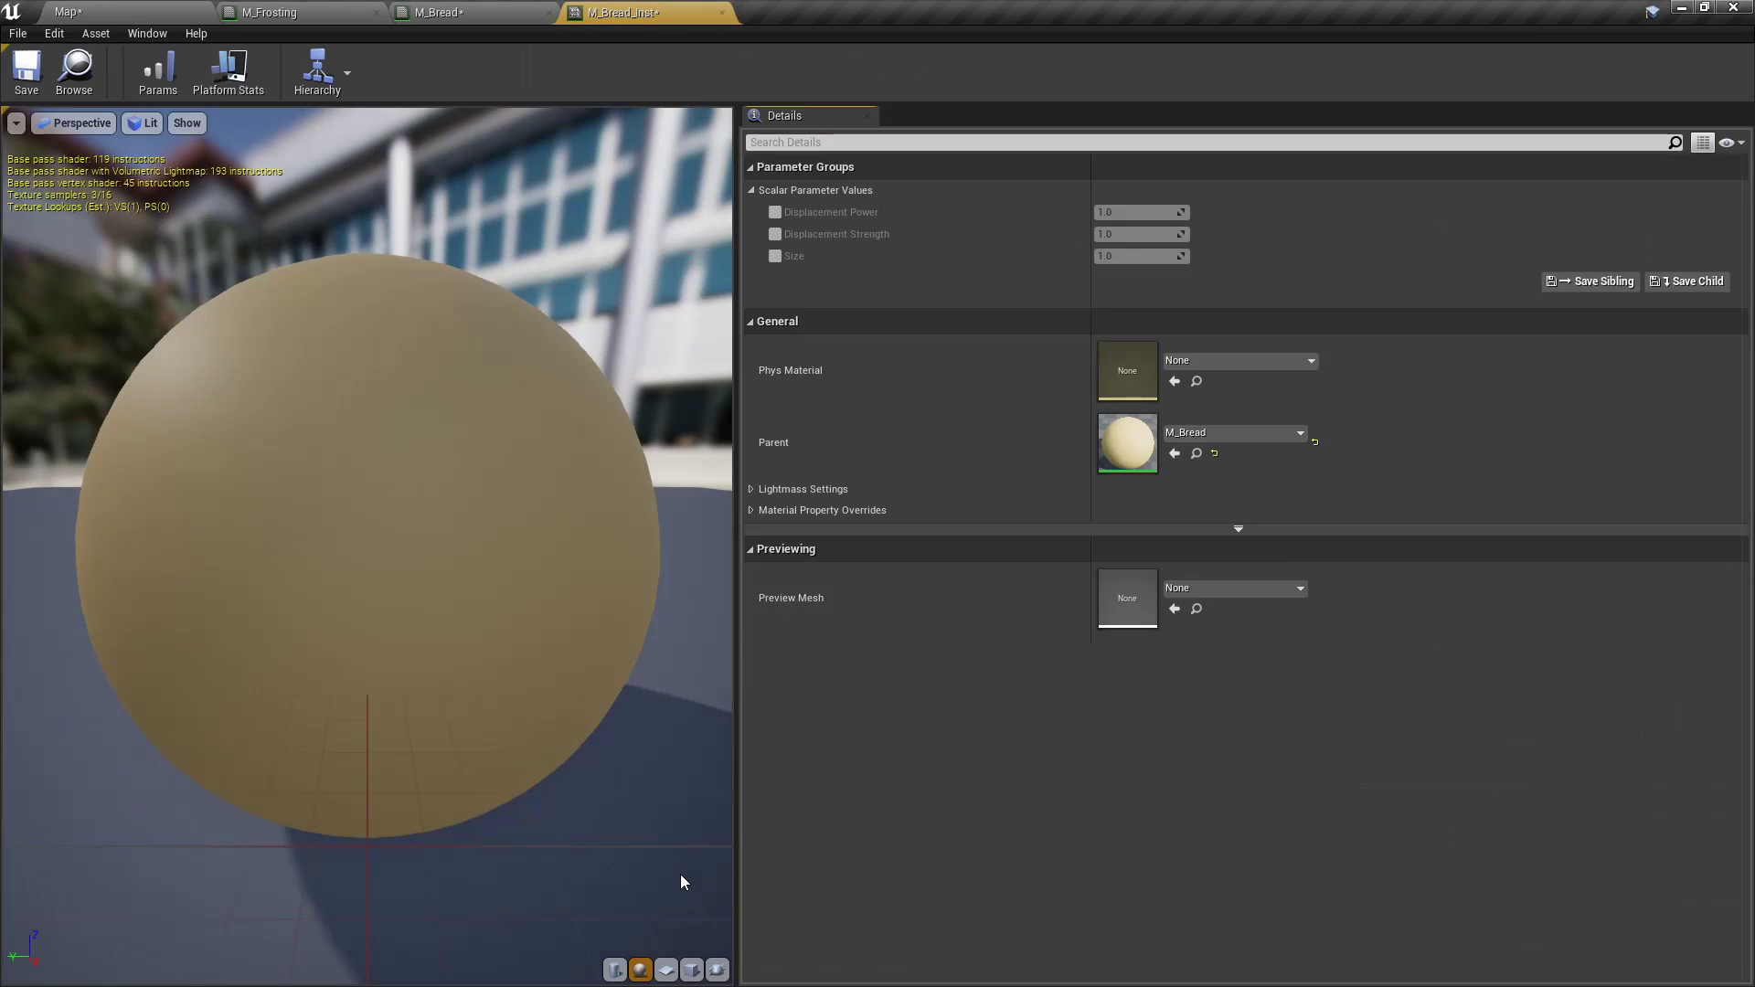
drag(718, 7, 595, 247)
click(82, 11)
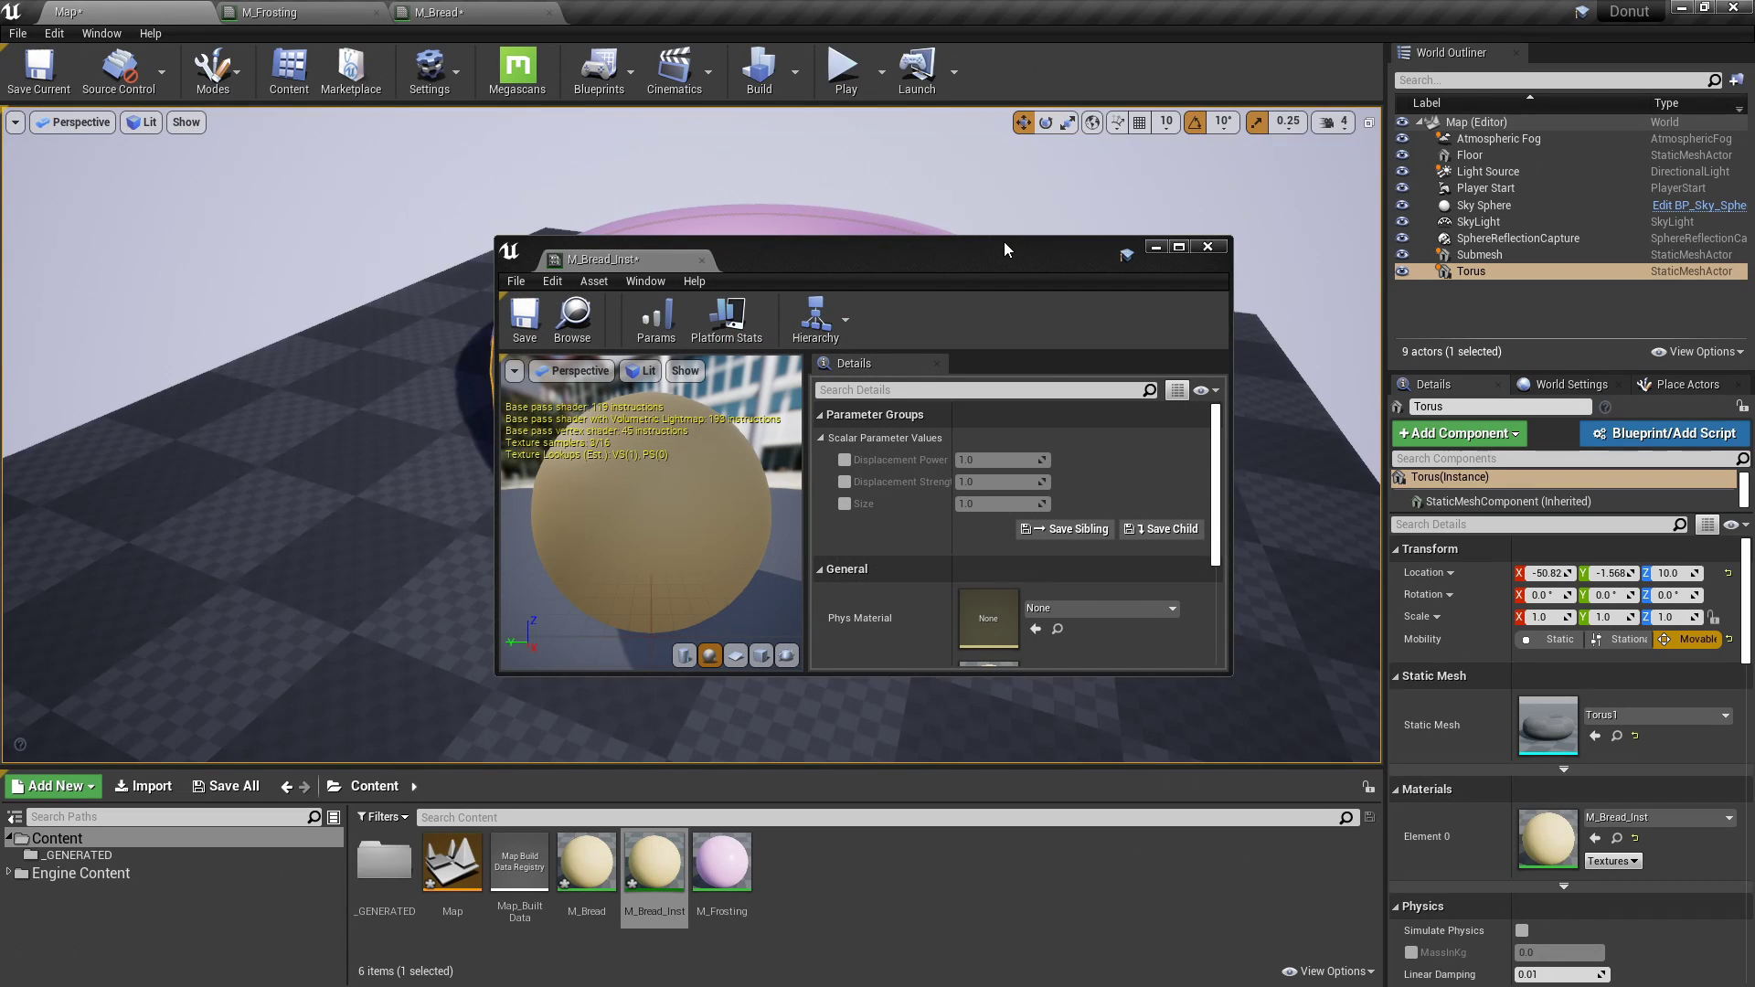
drag(1002, 245, 242, 303)
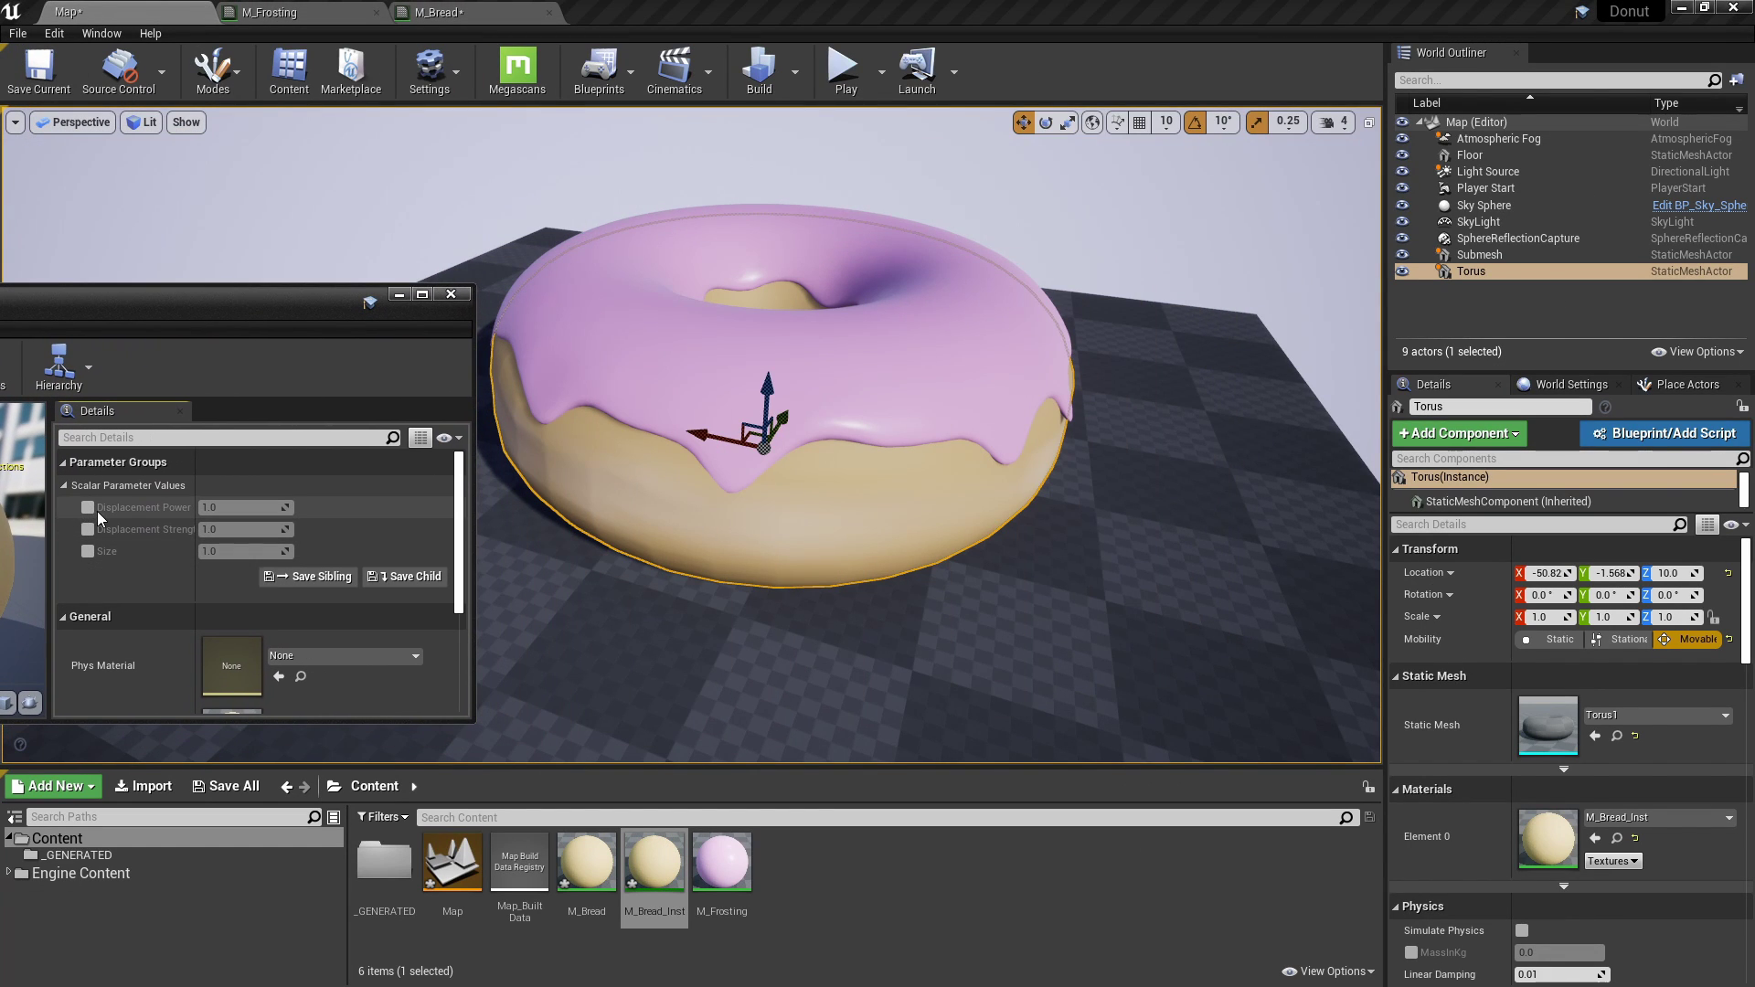
Enable the Displacement Power, Displacement Strength and Size overrides in M_Bread_Inst.
click(87, 529)
click(87, 508)
click(86, 552)
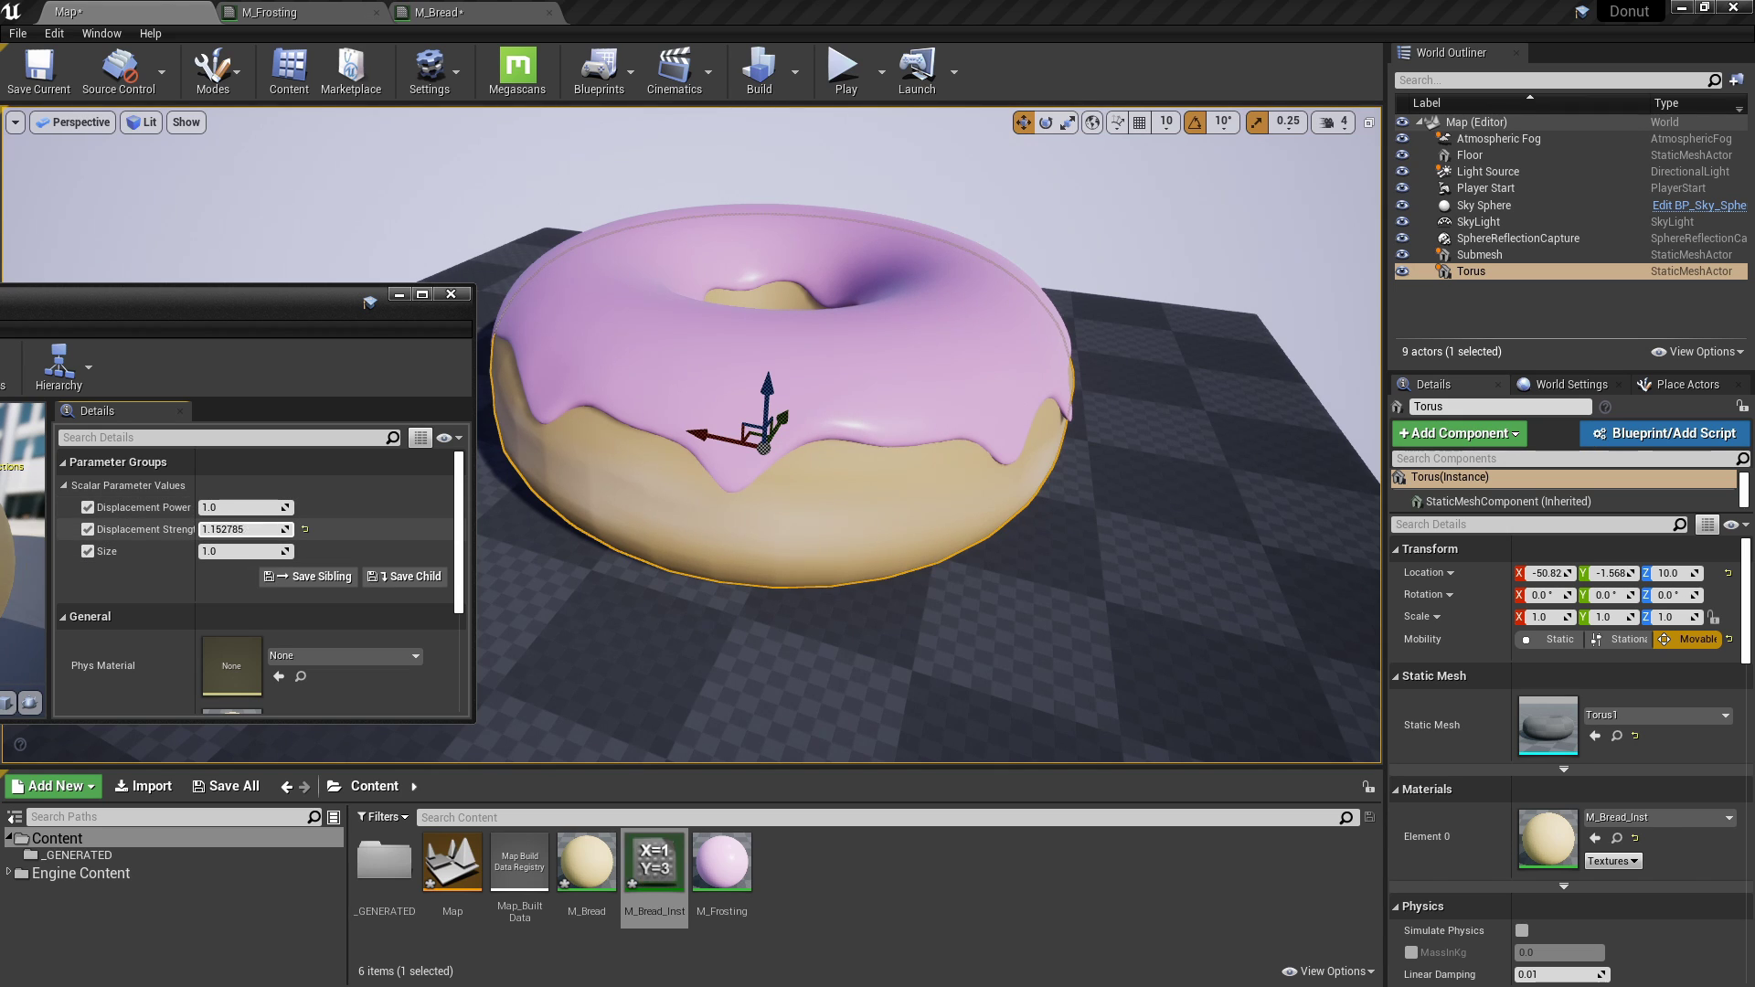
Set the instance's Displacement Strength to about 6.07 and Displacement Power to about 1.4, checking the bread up close.
drag(242, 530, 334, 529)
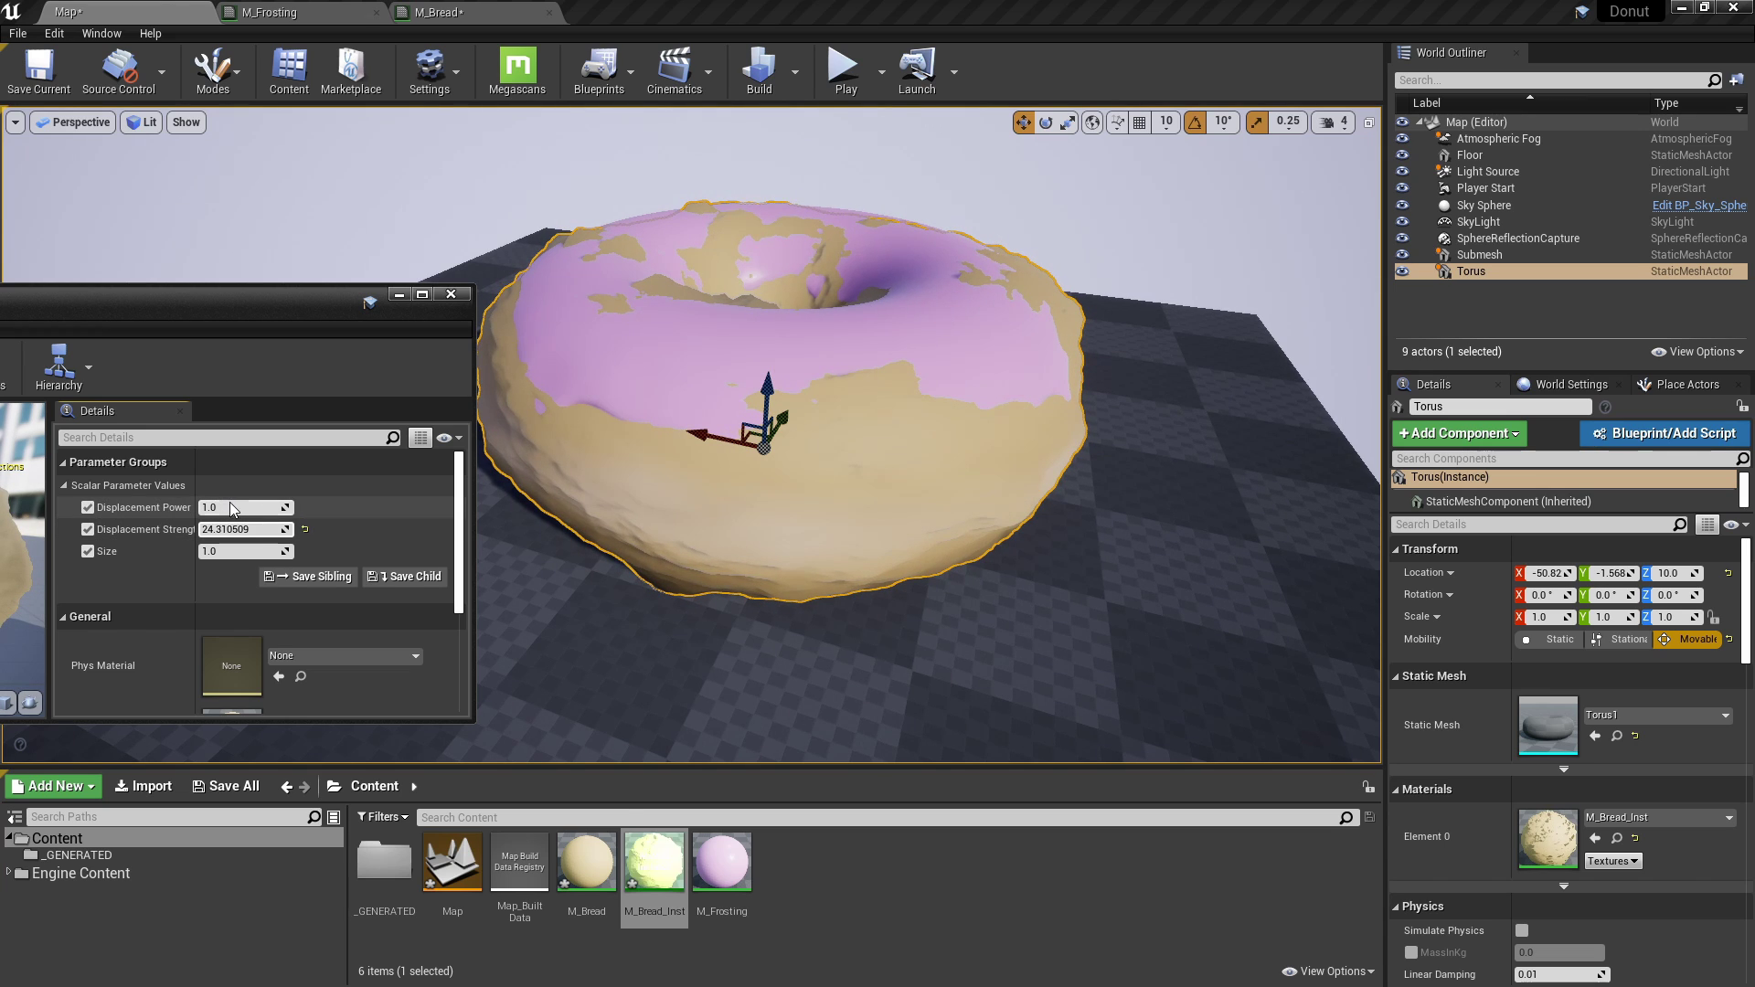
drag(243, 508, 220, 508)
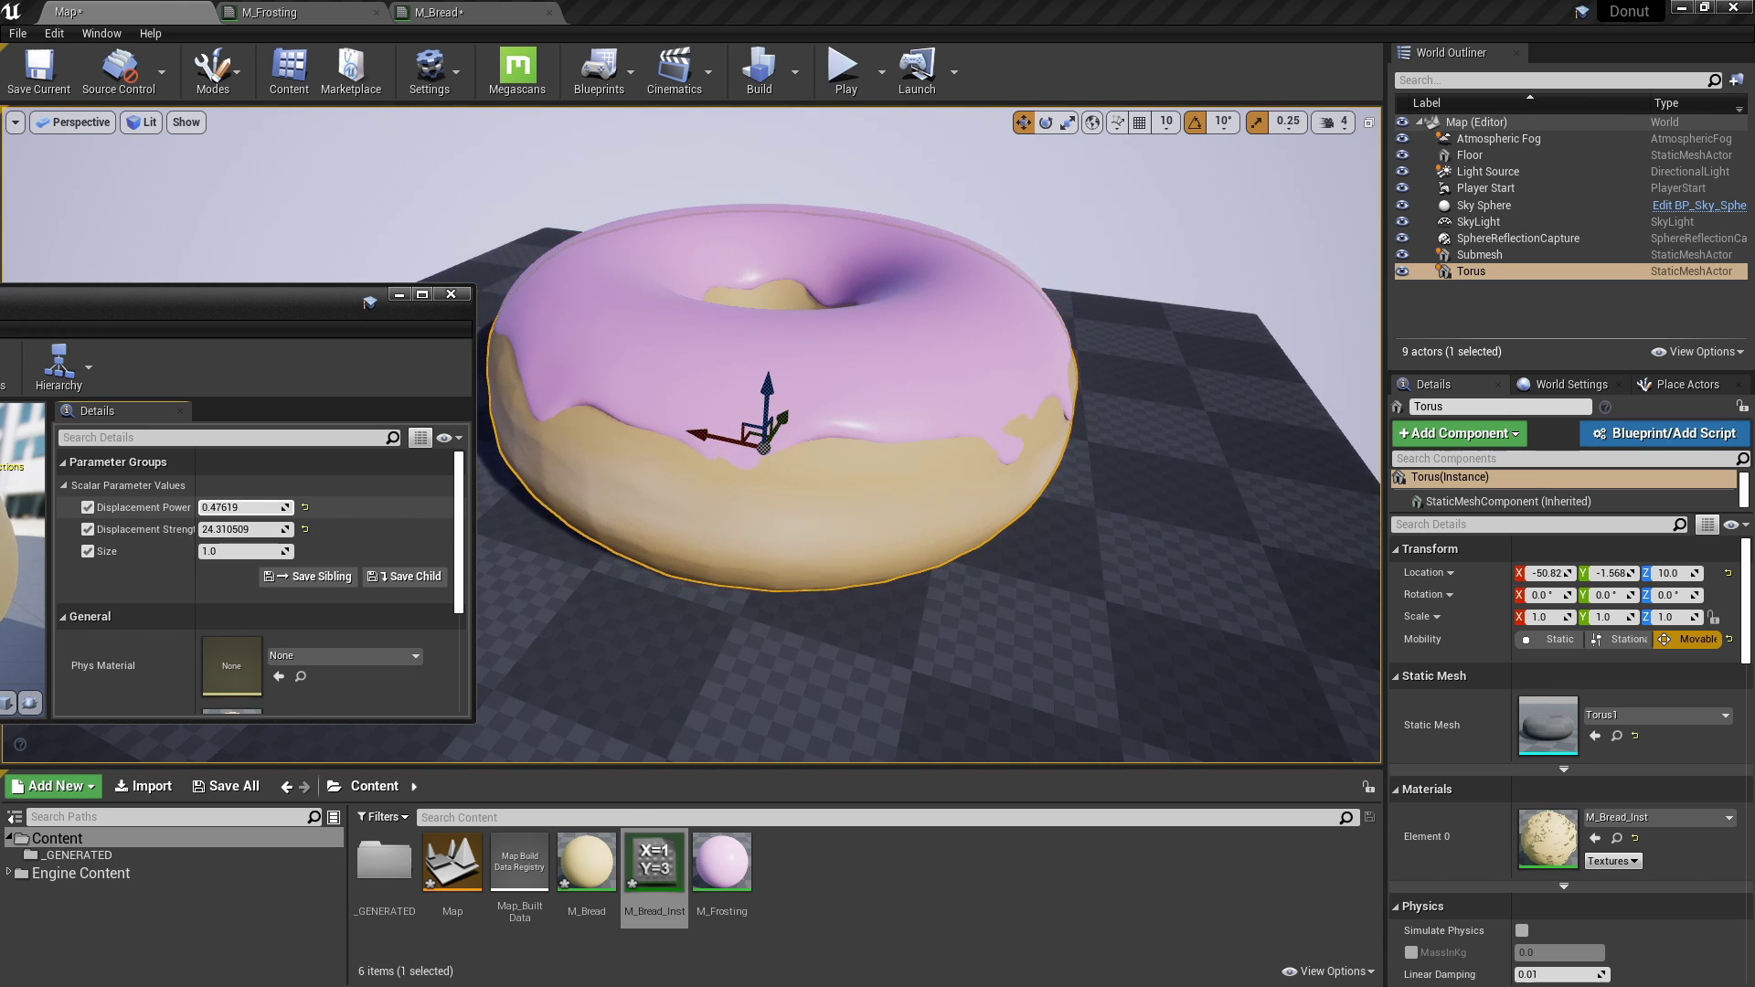
right_drag(962, 436, 958, 331)
key(q)
key(w)
key(s)
mouse_move(239, 529)
mouse_down()
mouse_move(206, 529)
mouse_move(228, 529)
mouse_move(209, 508)
mouse_move(234, 509)
mouse_move(218, 508)
mouse_move(233, 530)
mouse_move(252, 509)
mouse_move(238, 529)
mouse_up()
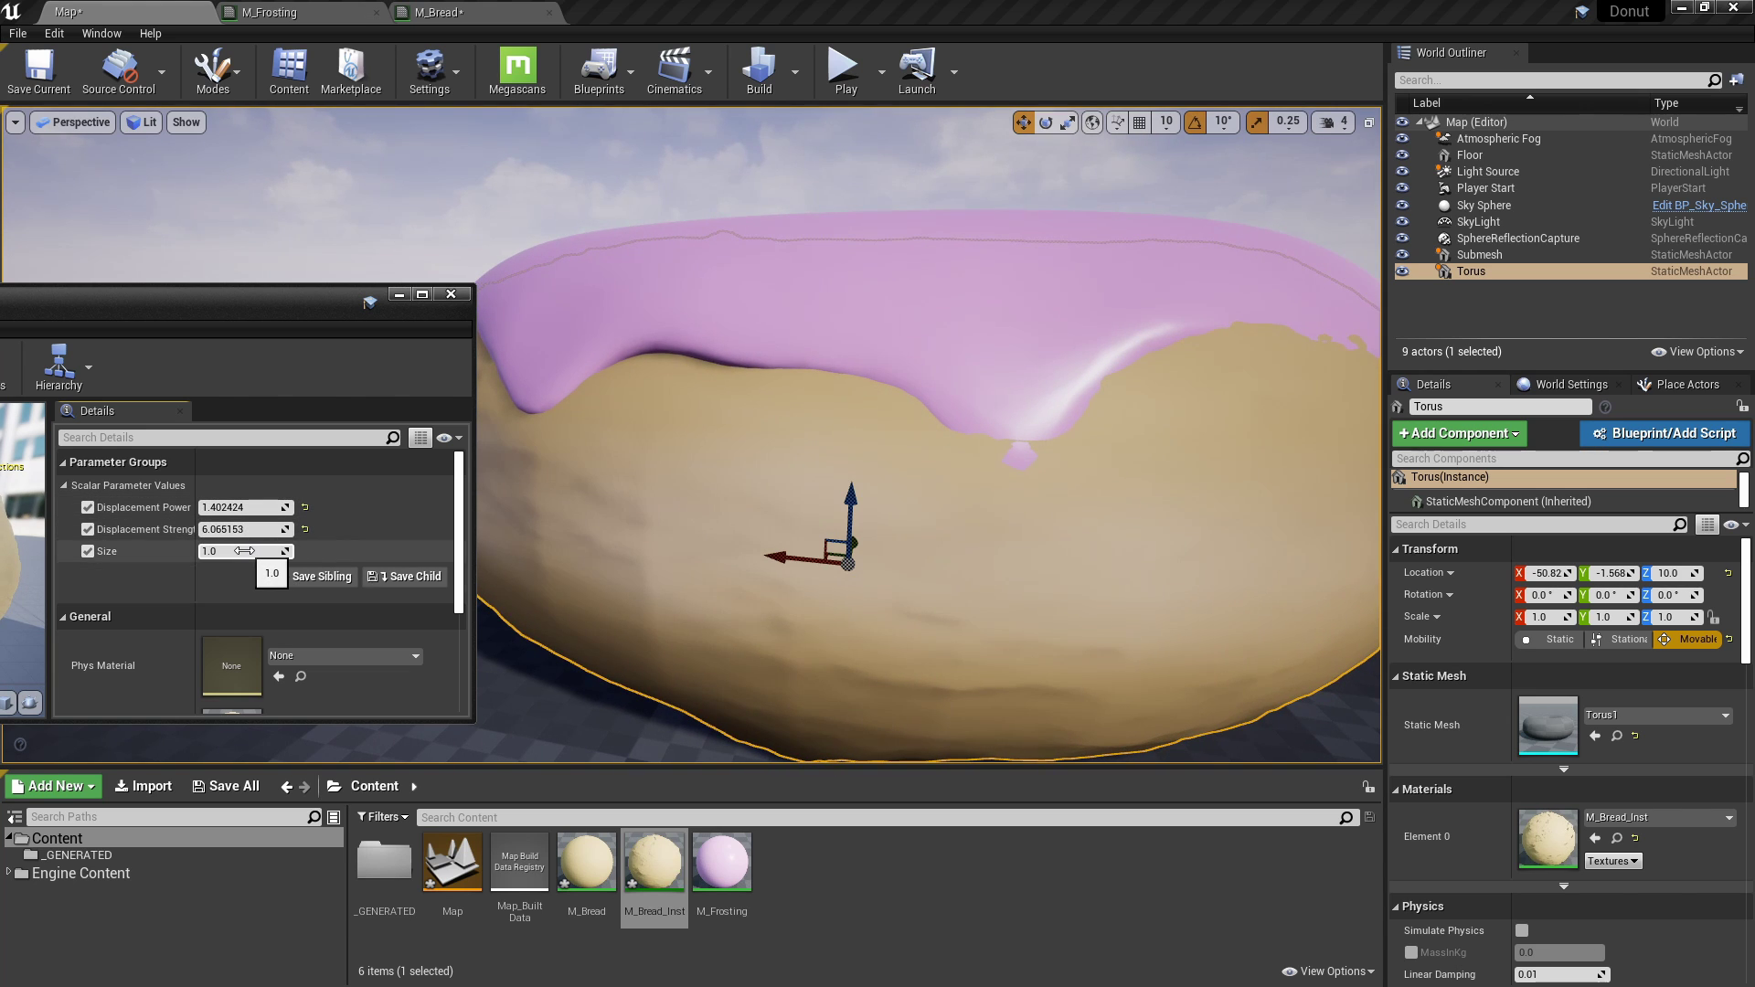
Set the instance's Size to about 4.01 and Displacement Power to about 0.65, checking the bread surface.
drag(246, 550, 279, 550)
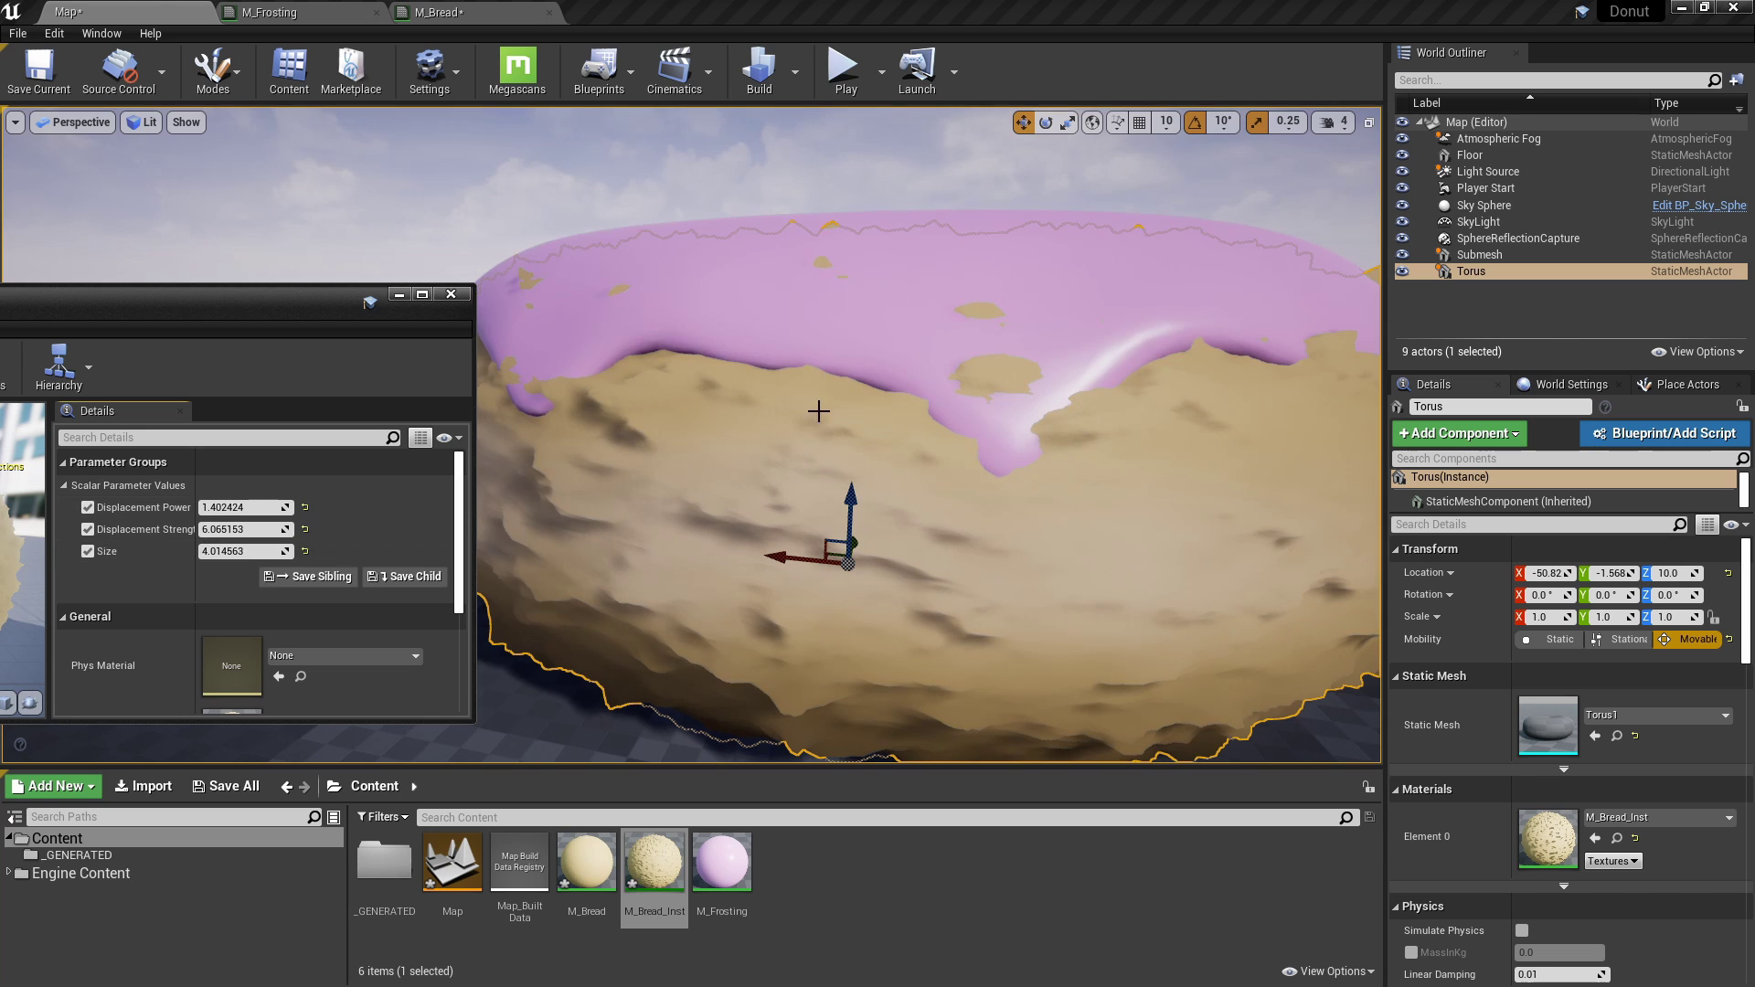
key(s)
right_drag(819, 412, 819, 389)
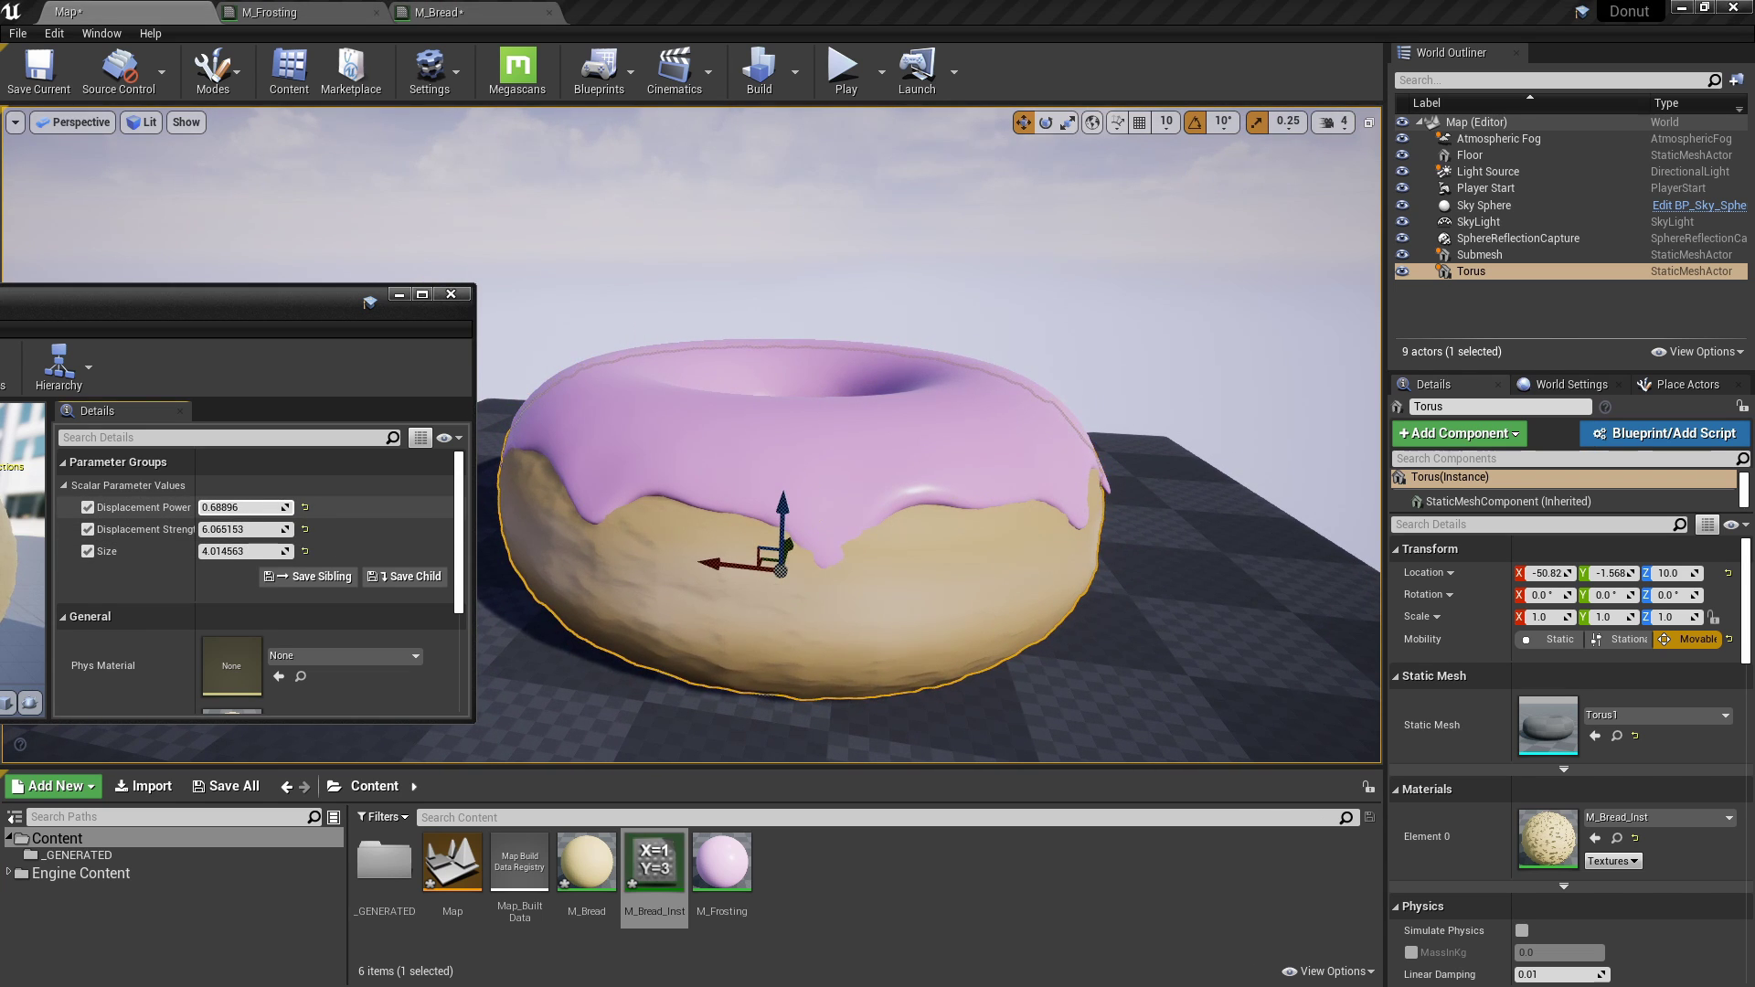
key(w)
right_drag(693, 497, 627, 464)
key(d)
key(w)
key(s)
key(d)
key(s)
key(q)
key(e)
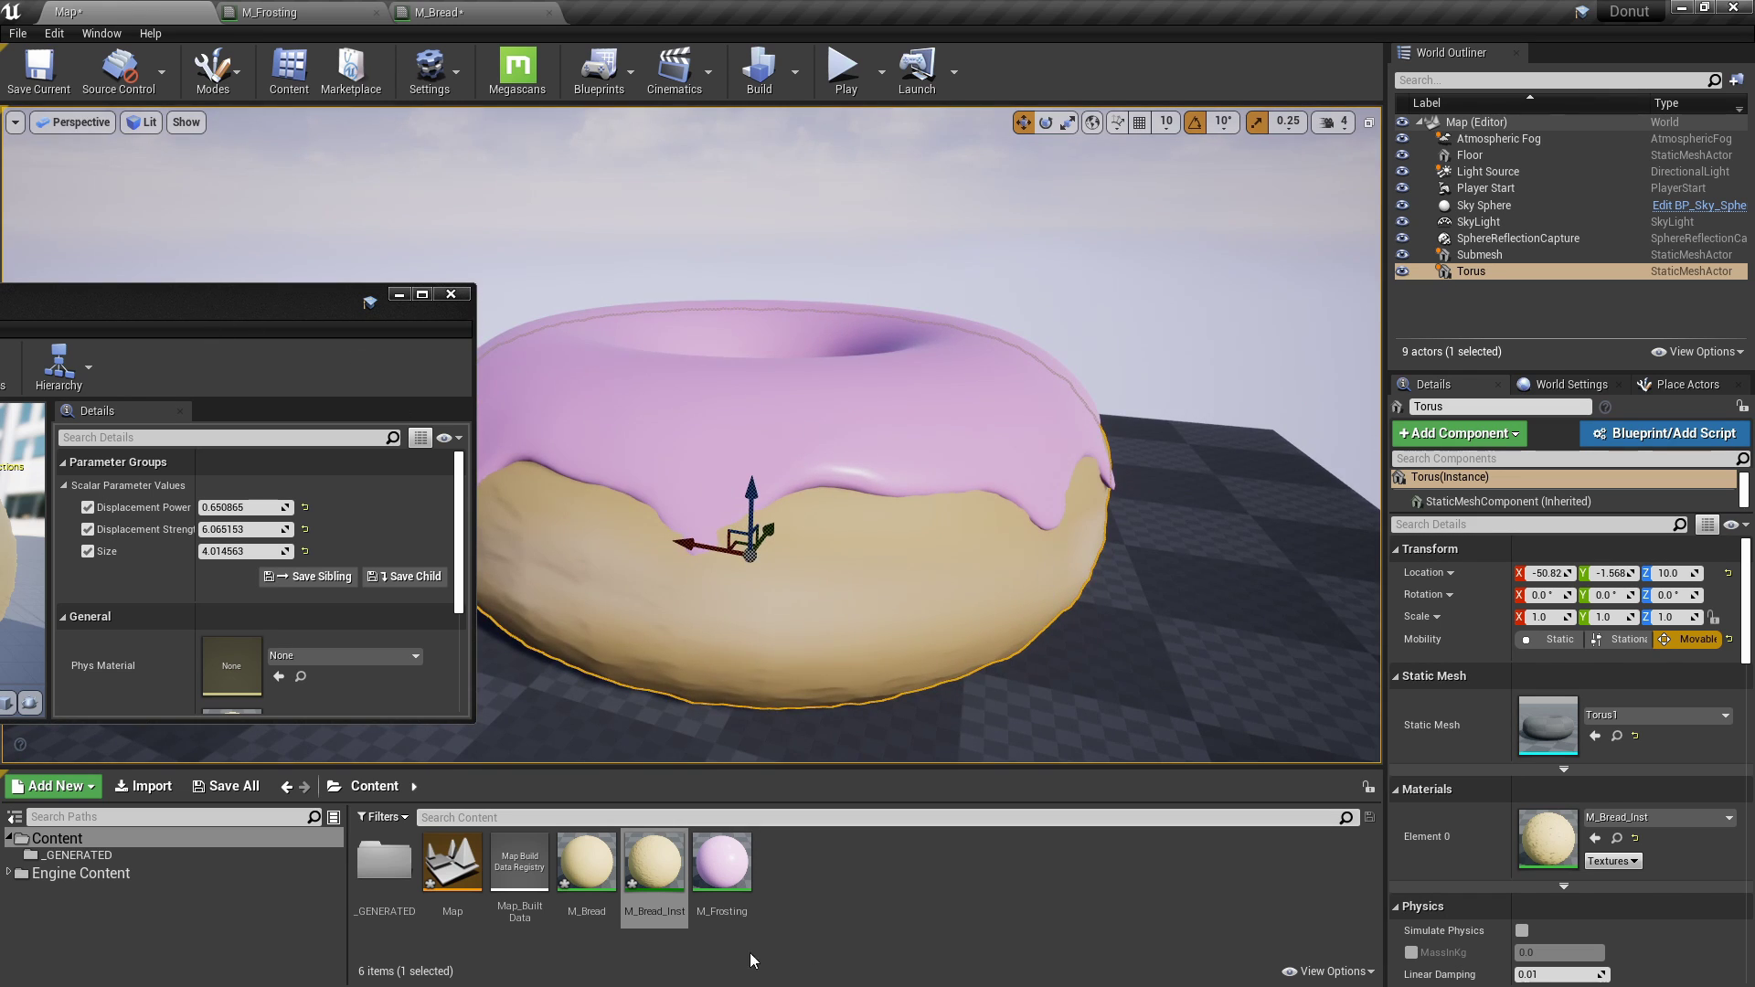
Add a Multiply node in M_Bread with Vertex Color green in A and the VertexNormalWS Multiply result in B.
double_click(586, 864)
scroll(873, 480, up, 4)
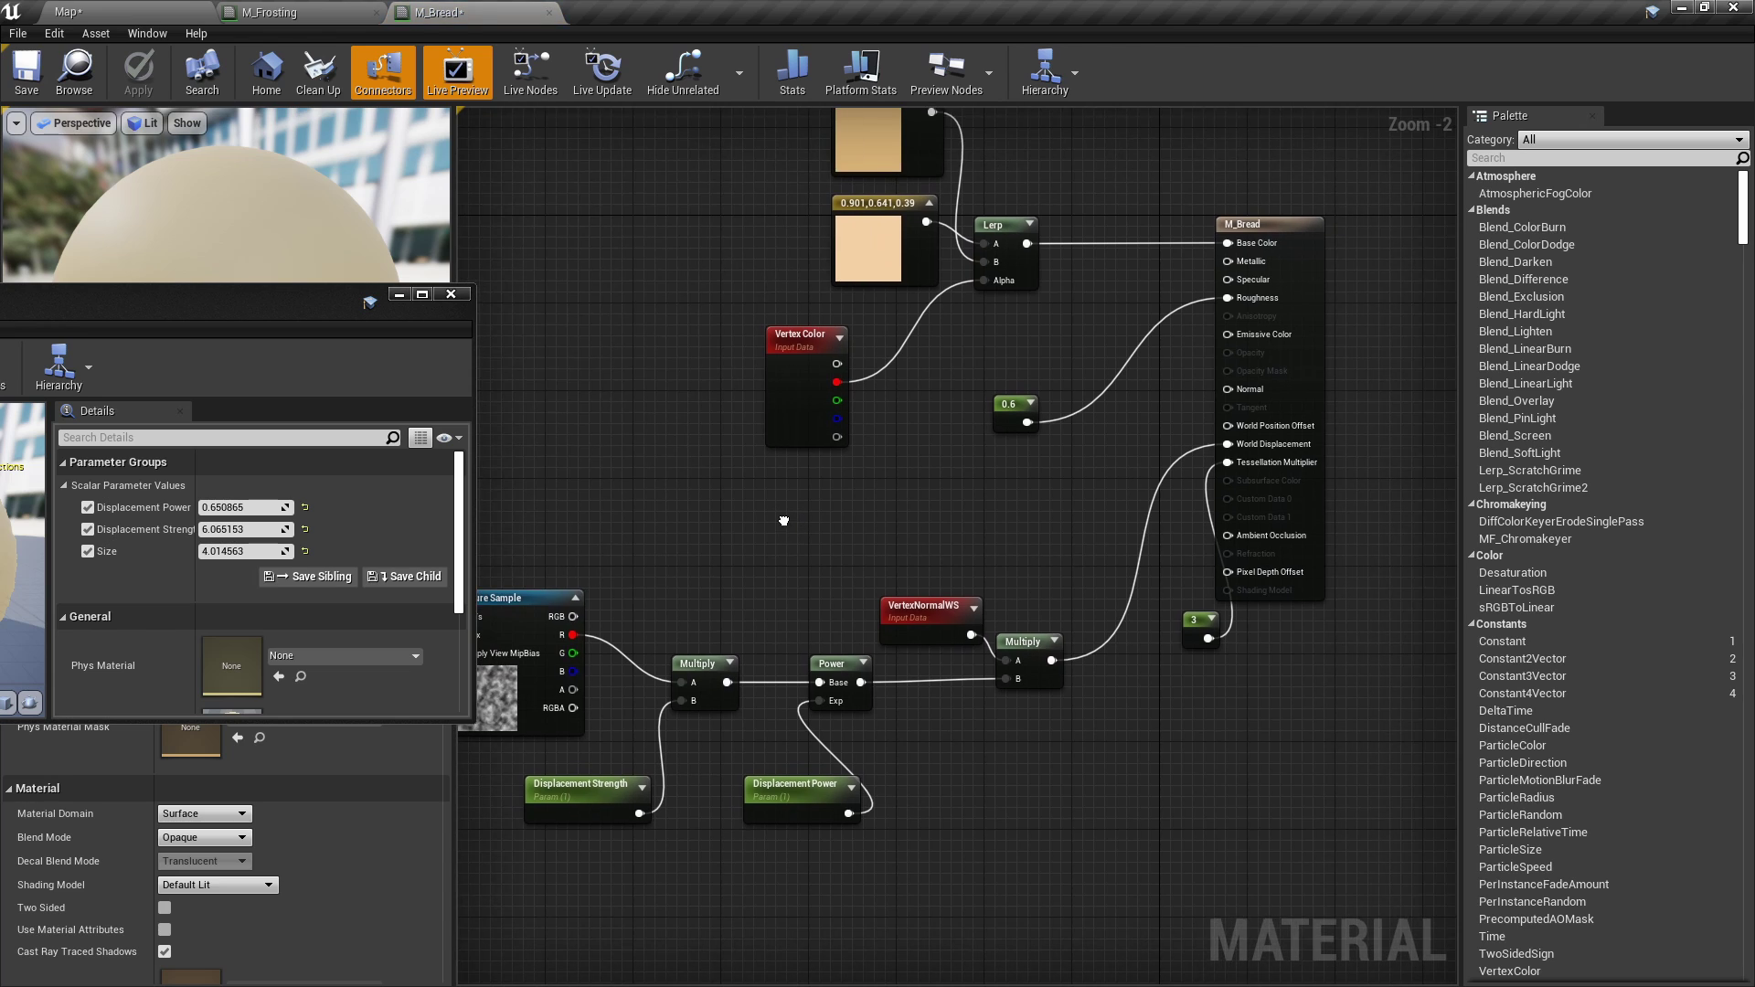
click(1092, 537)
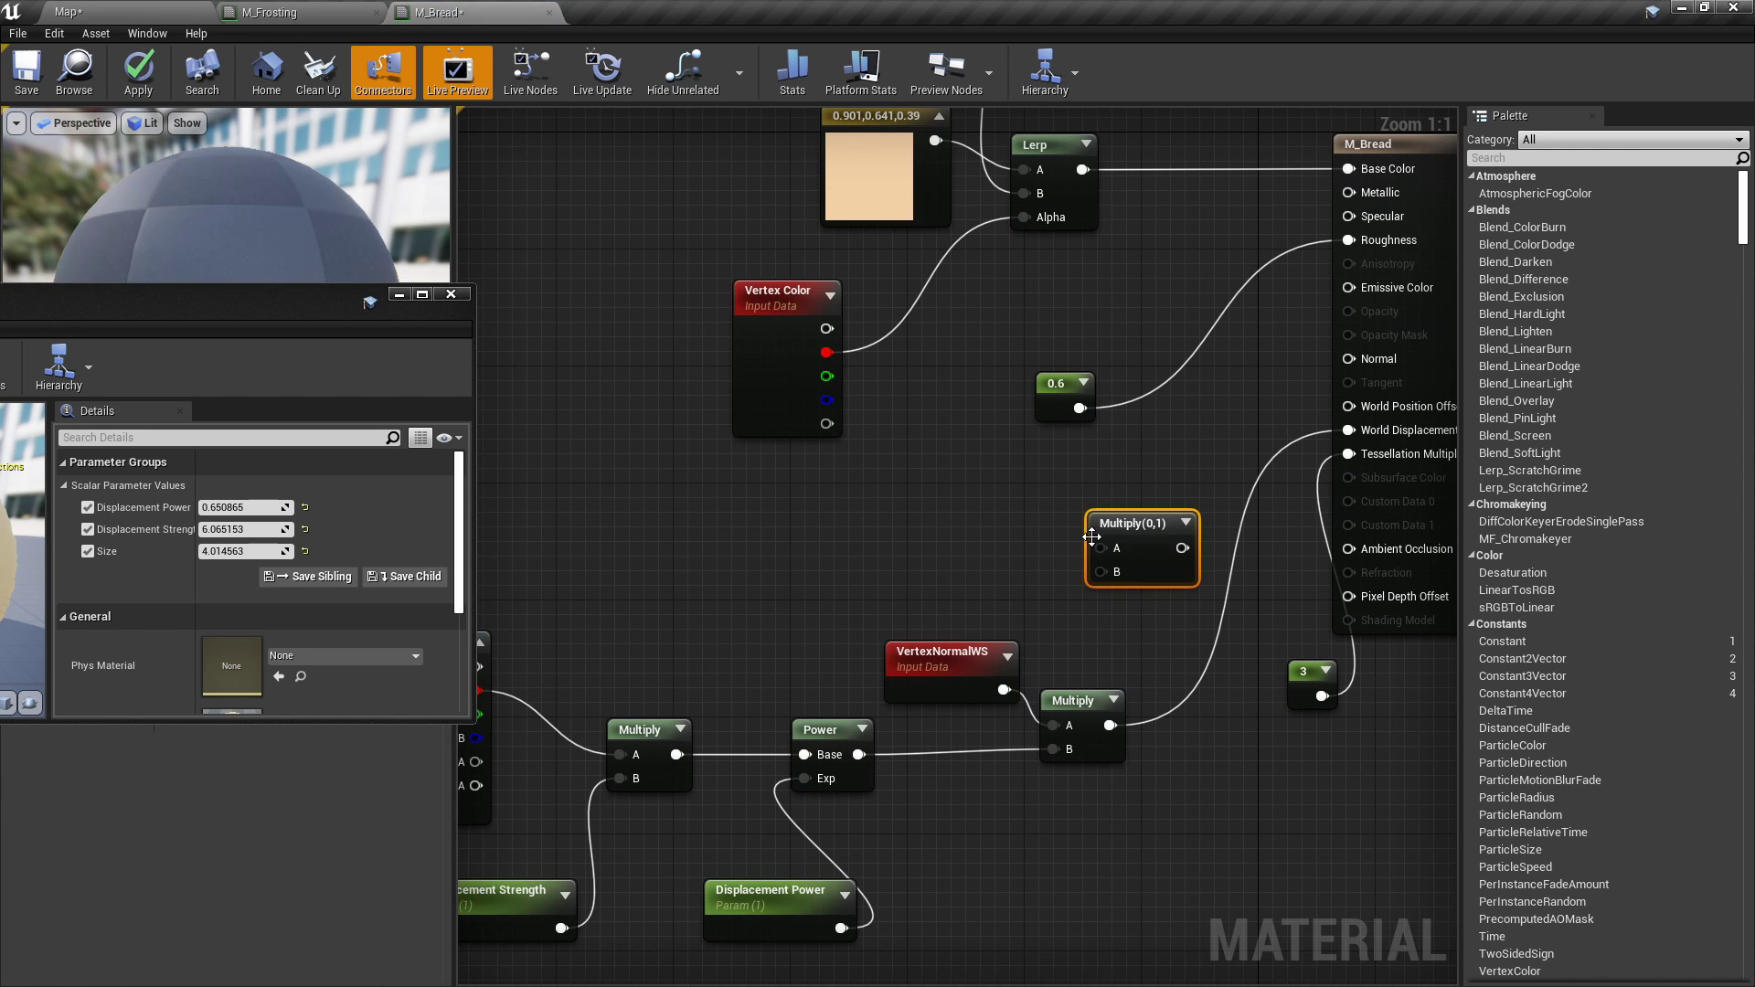
drag(827, 376, 1102, 548)
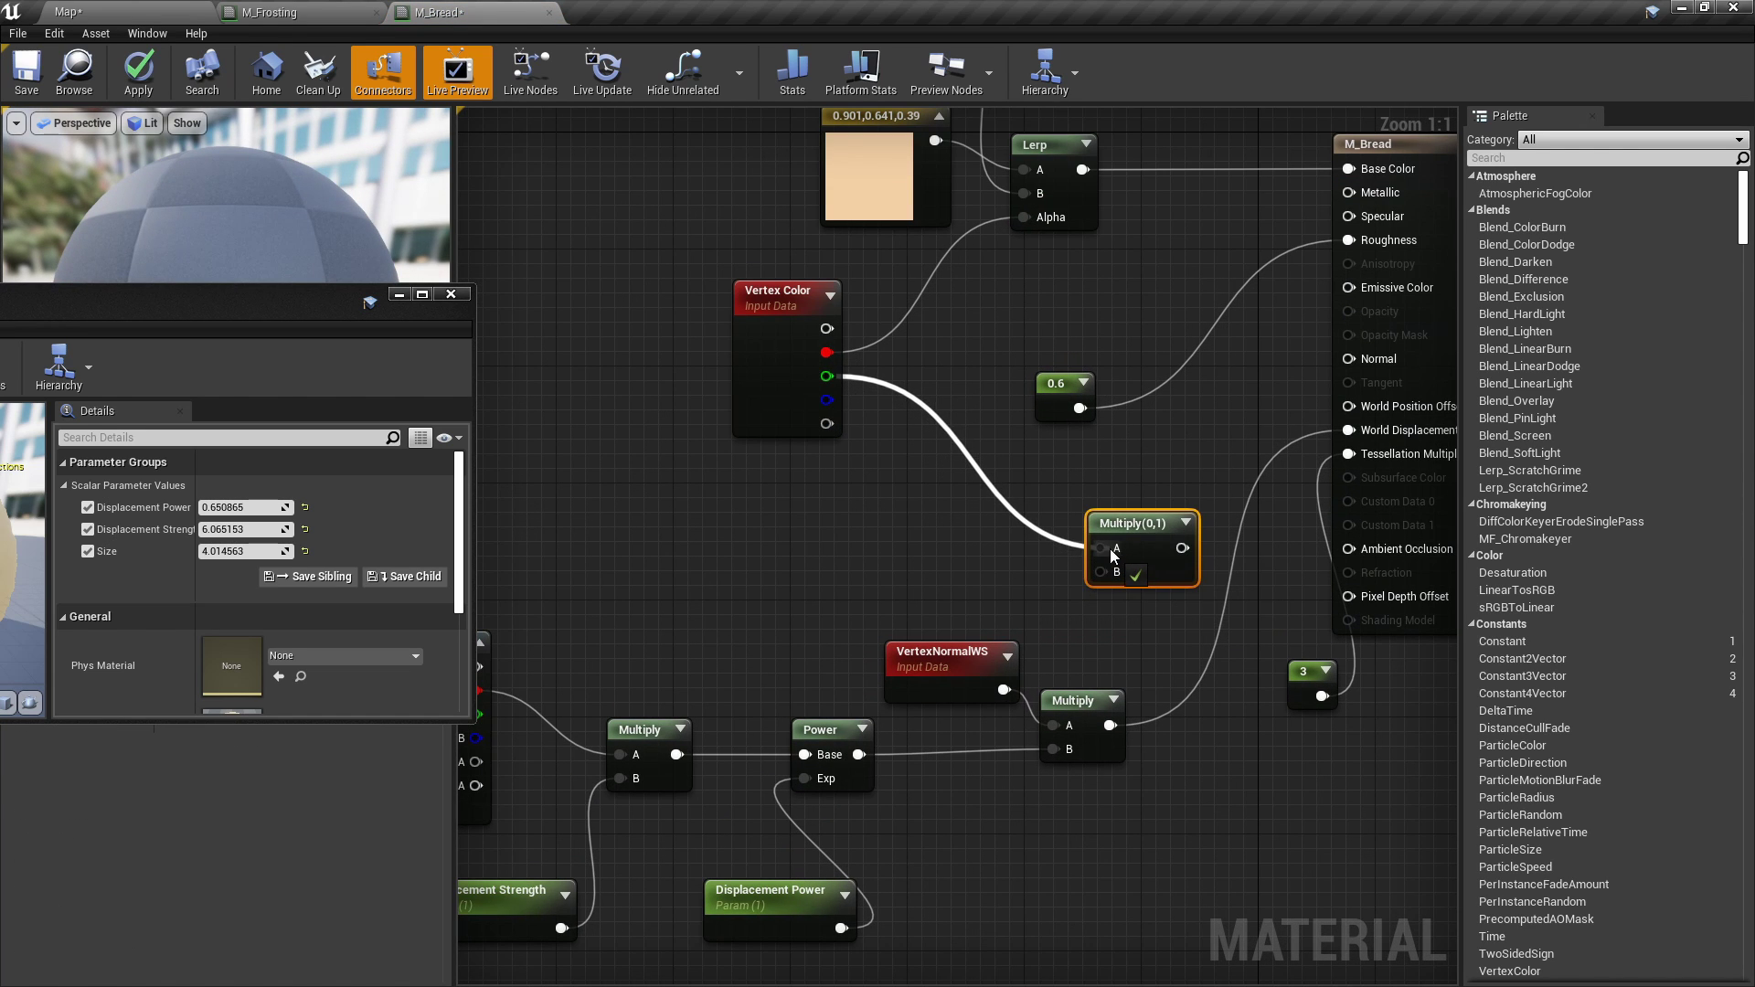
click(1002, 557)
right_drag(1049, 600, 810, 591)
drag(867, 715, 862, 561)
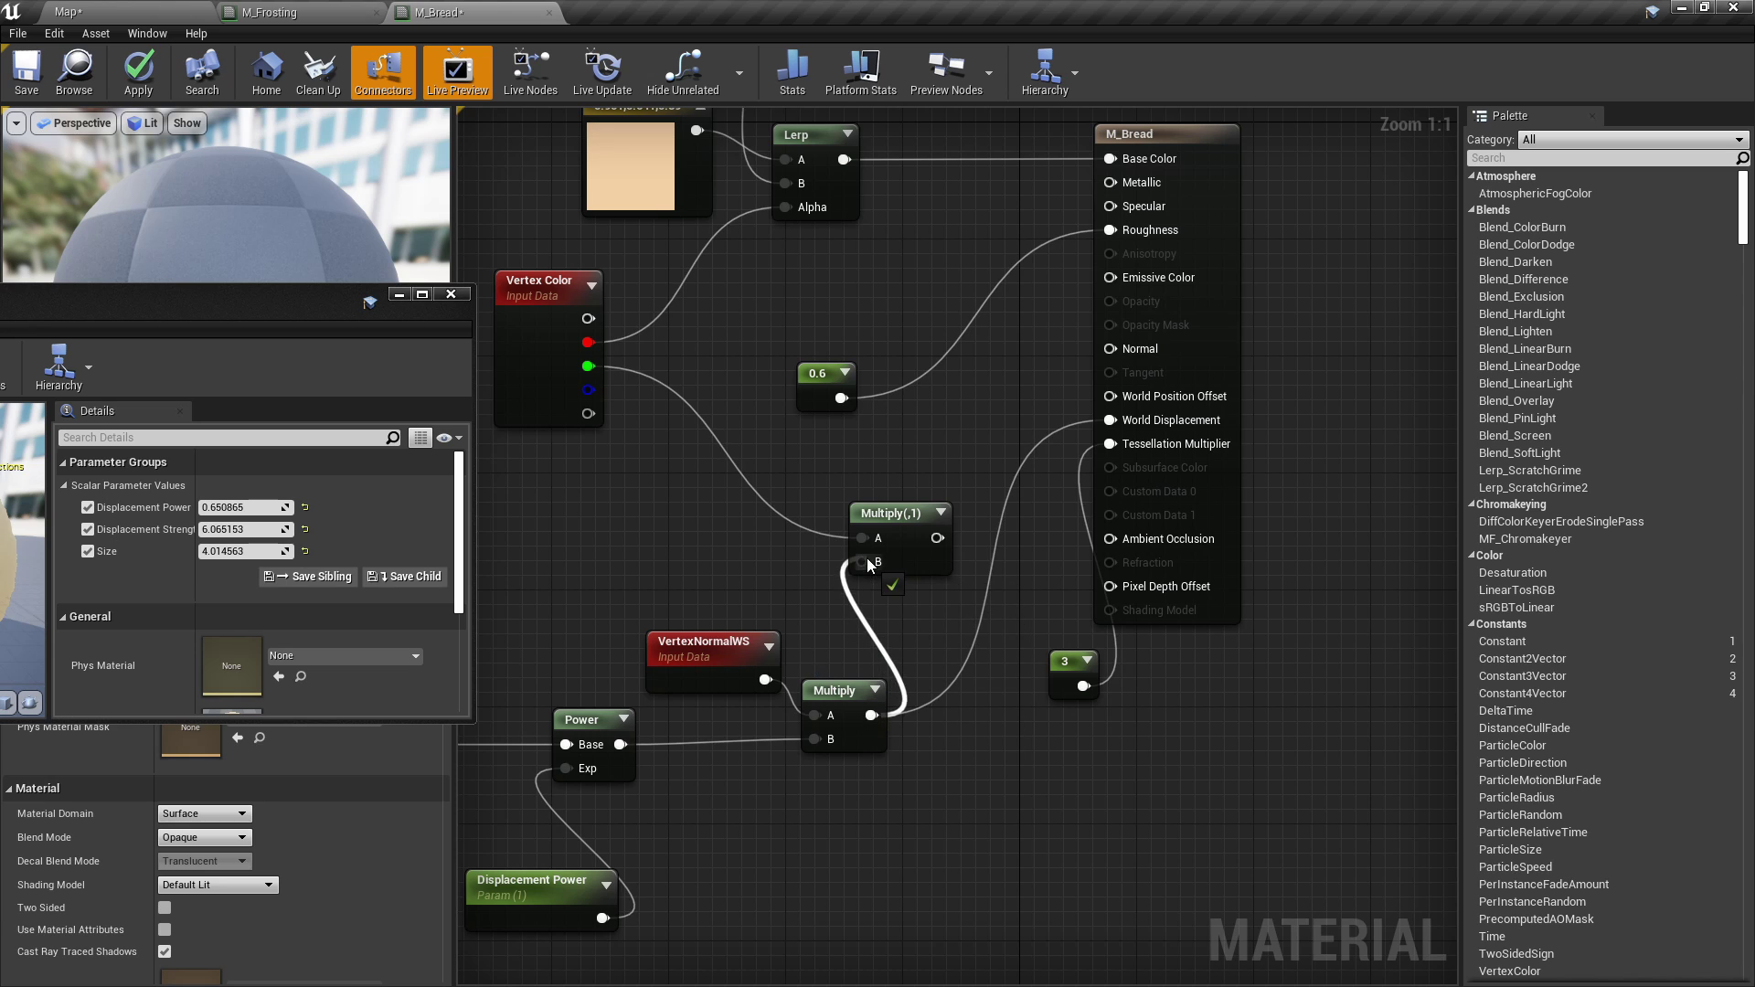
Connect the new Multiply node to World Displacement, reposition it and apply the M_Bread changes.
right_drag(862, 561, 686, 665)
drag(743, 640, 975, 526)
right_drag(974, 527, 1248, 445)
drag(1006, 544, 1076, 545)
right_drag(894, 577, 966, 528)
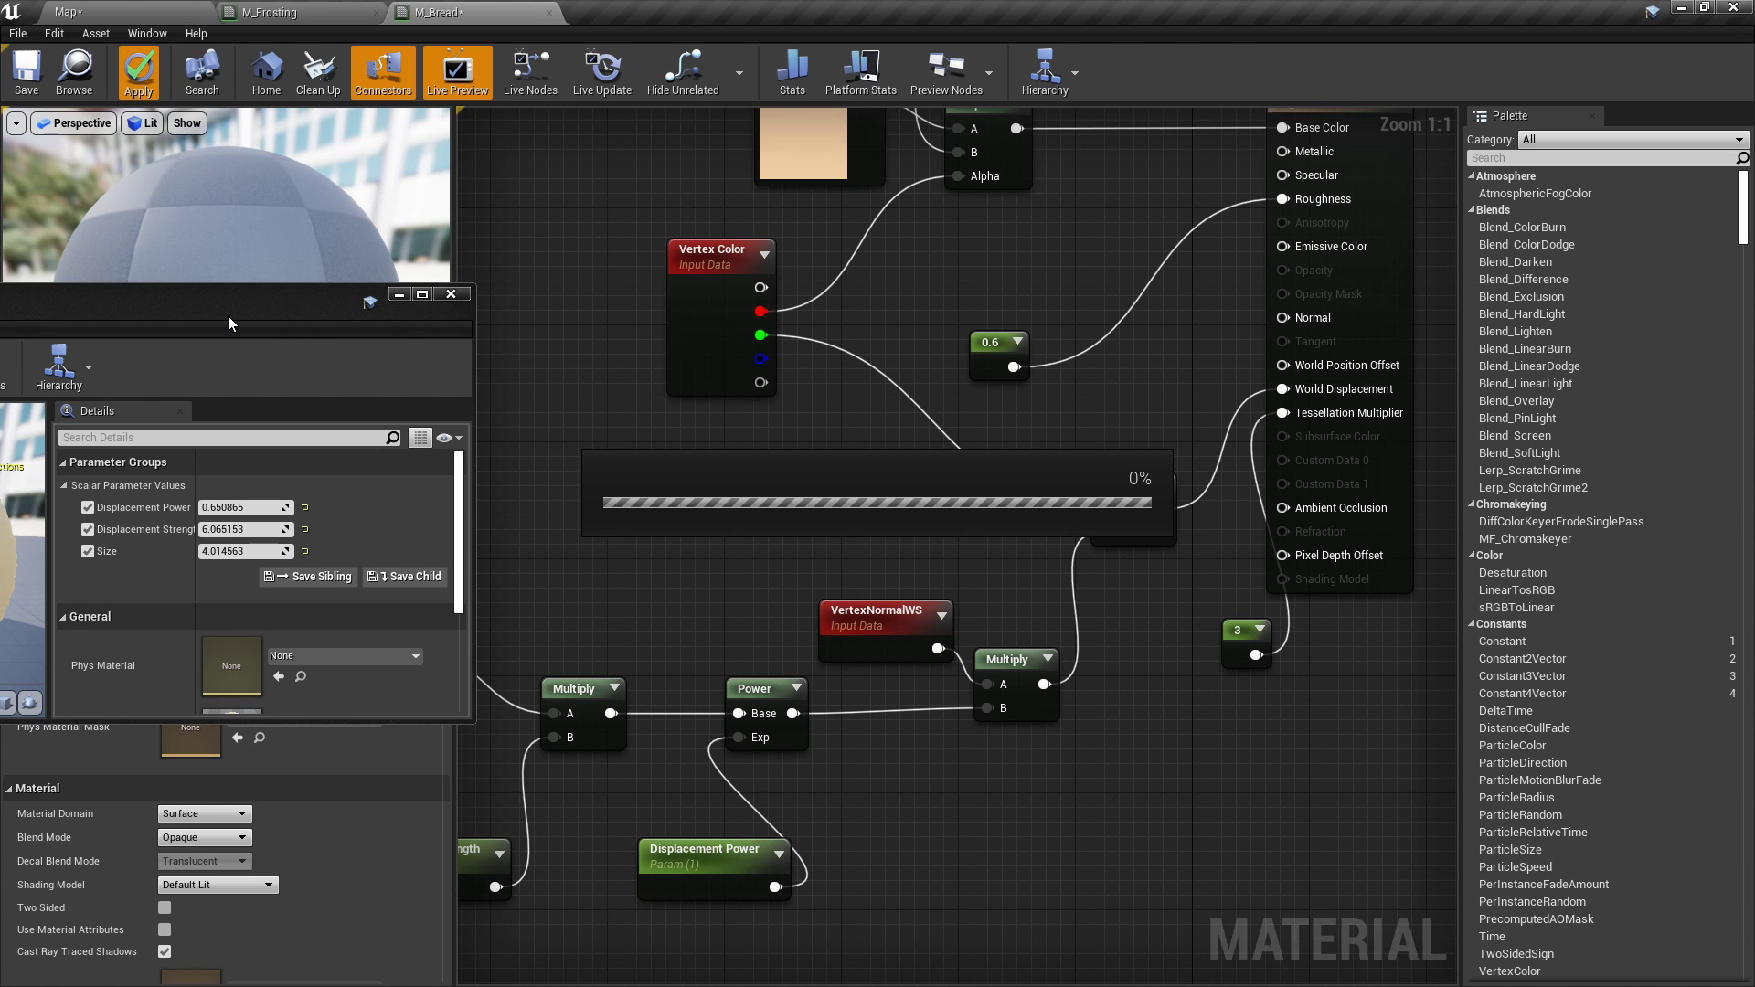
Return to the Map level and switch to Mesh Paint mode with the instance window out of the way.
click(82, 13)
click(214, 69)
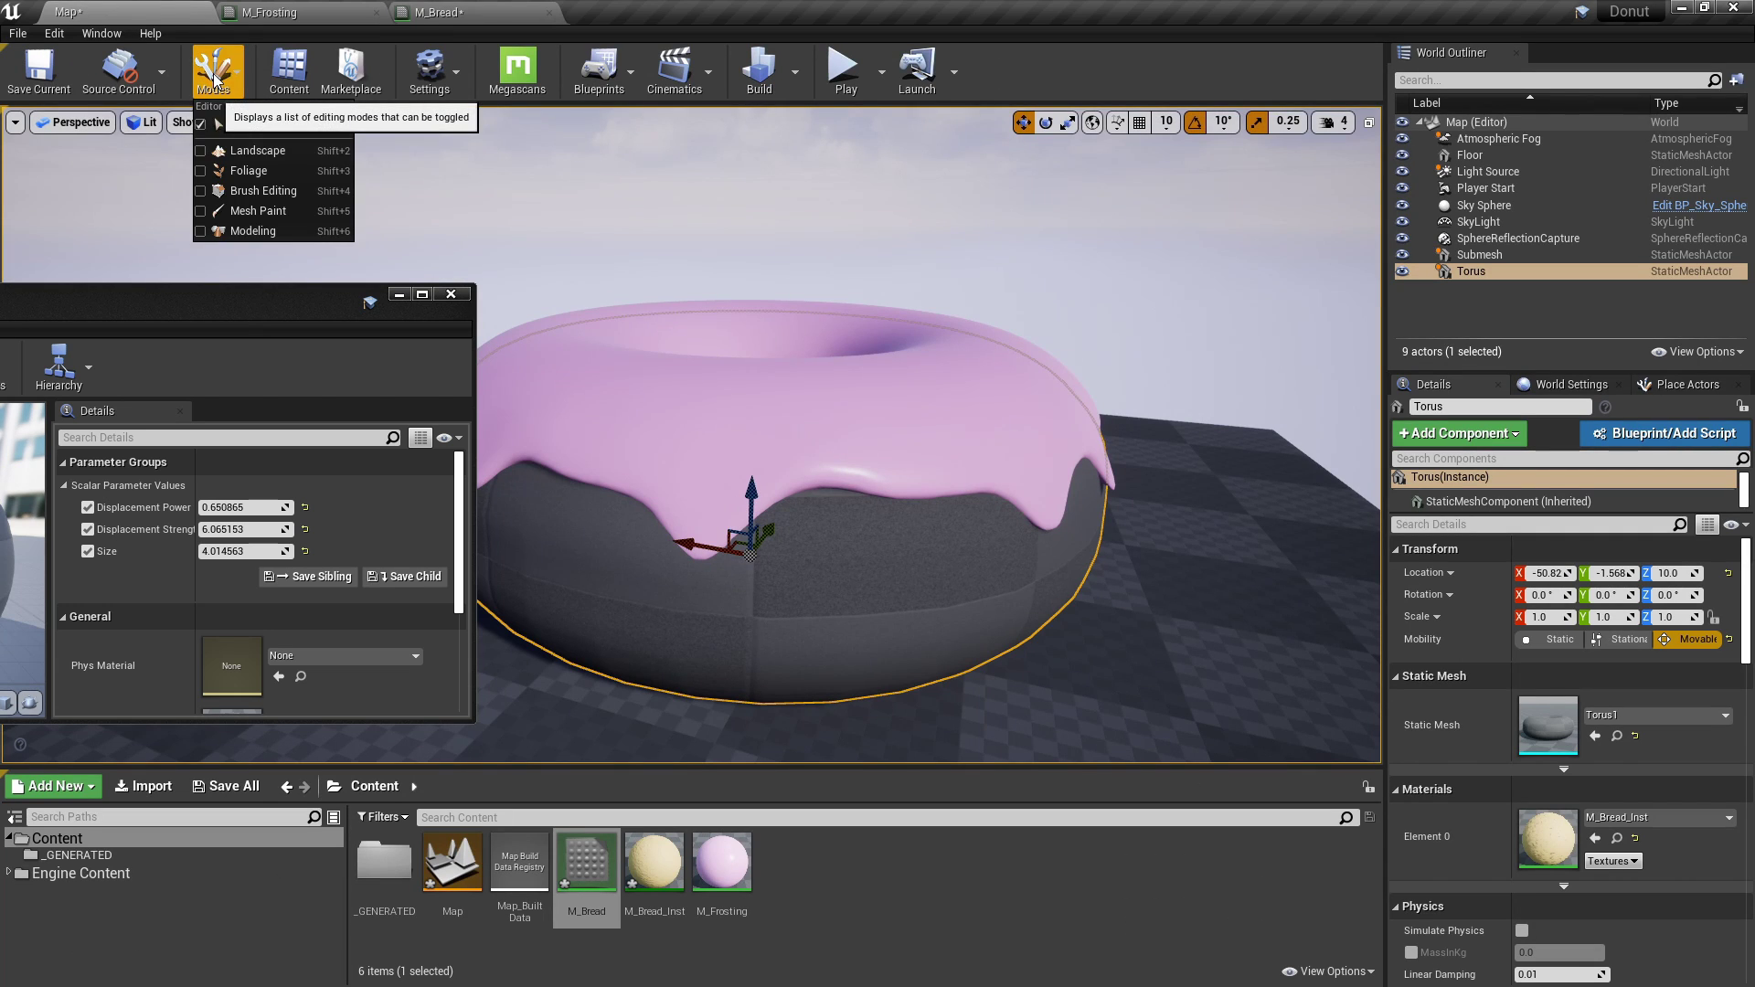
click(254, 210)
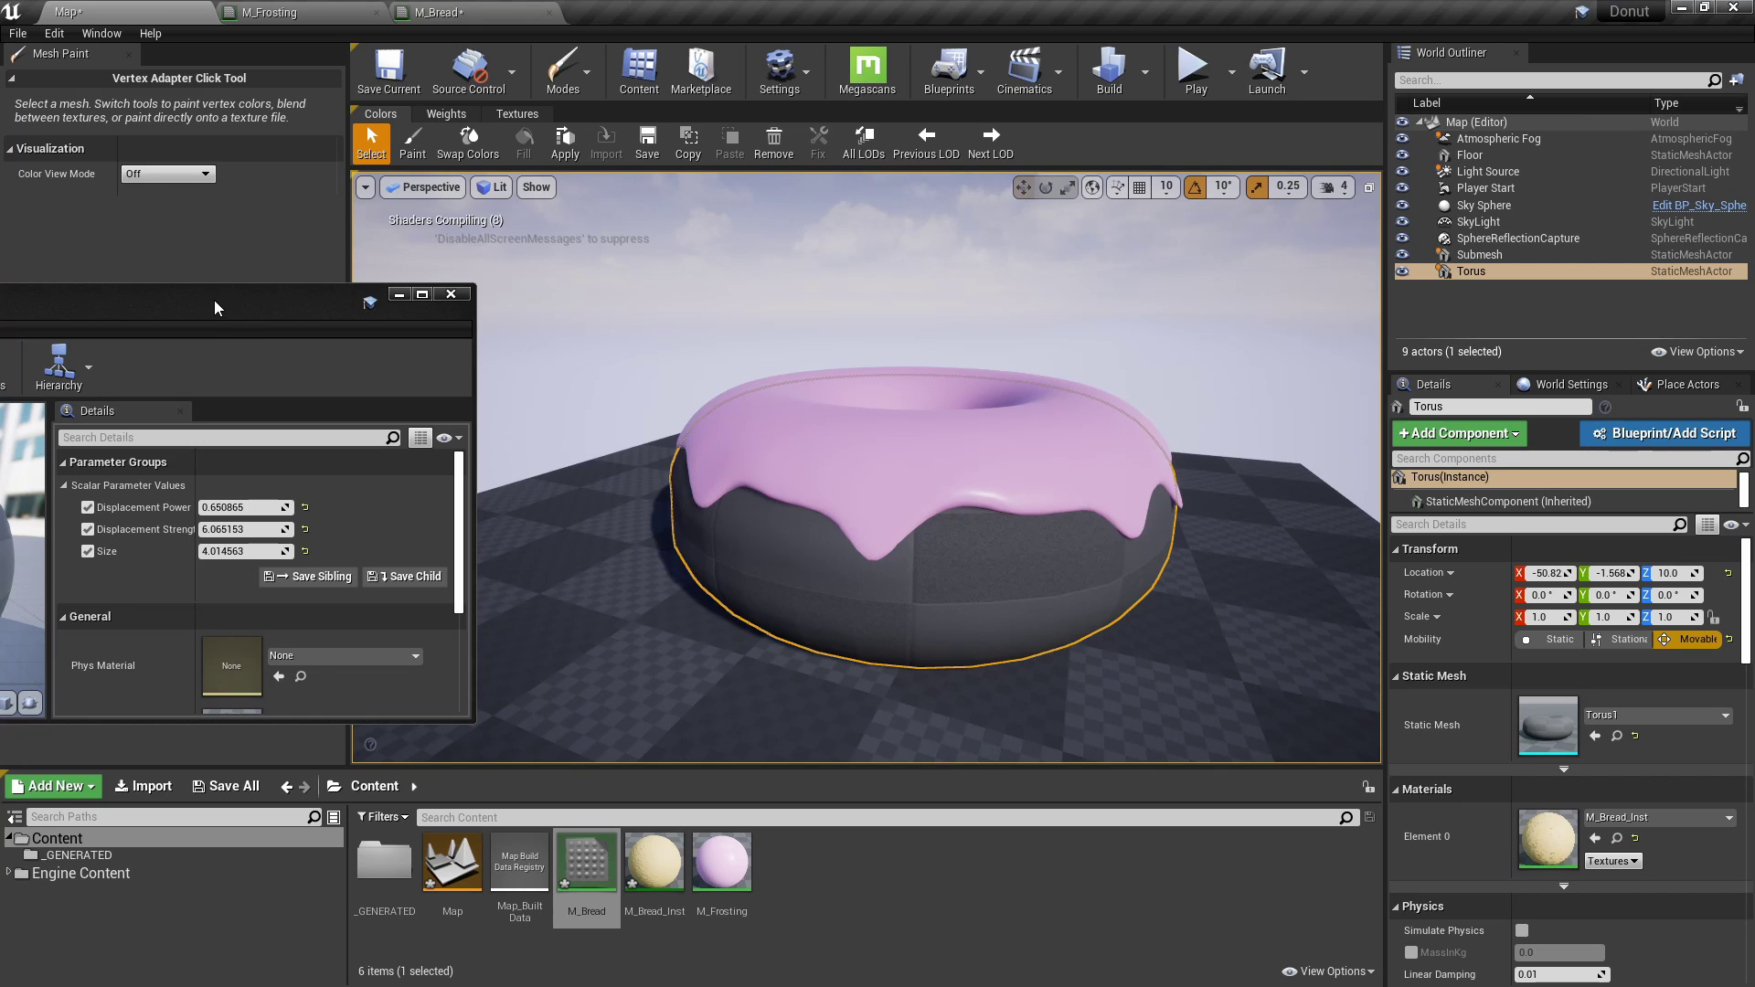
click(1226, 353)
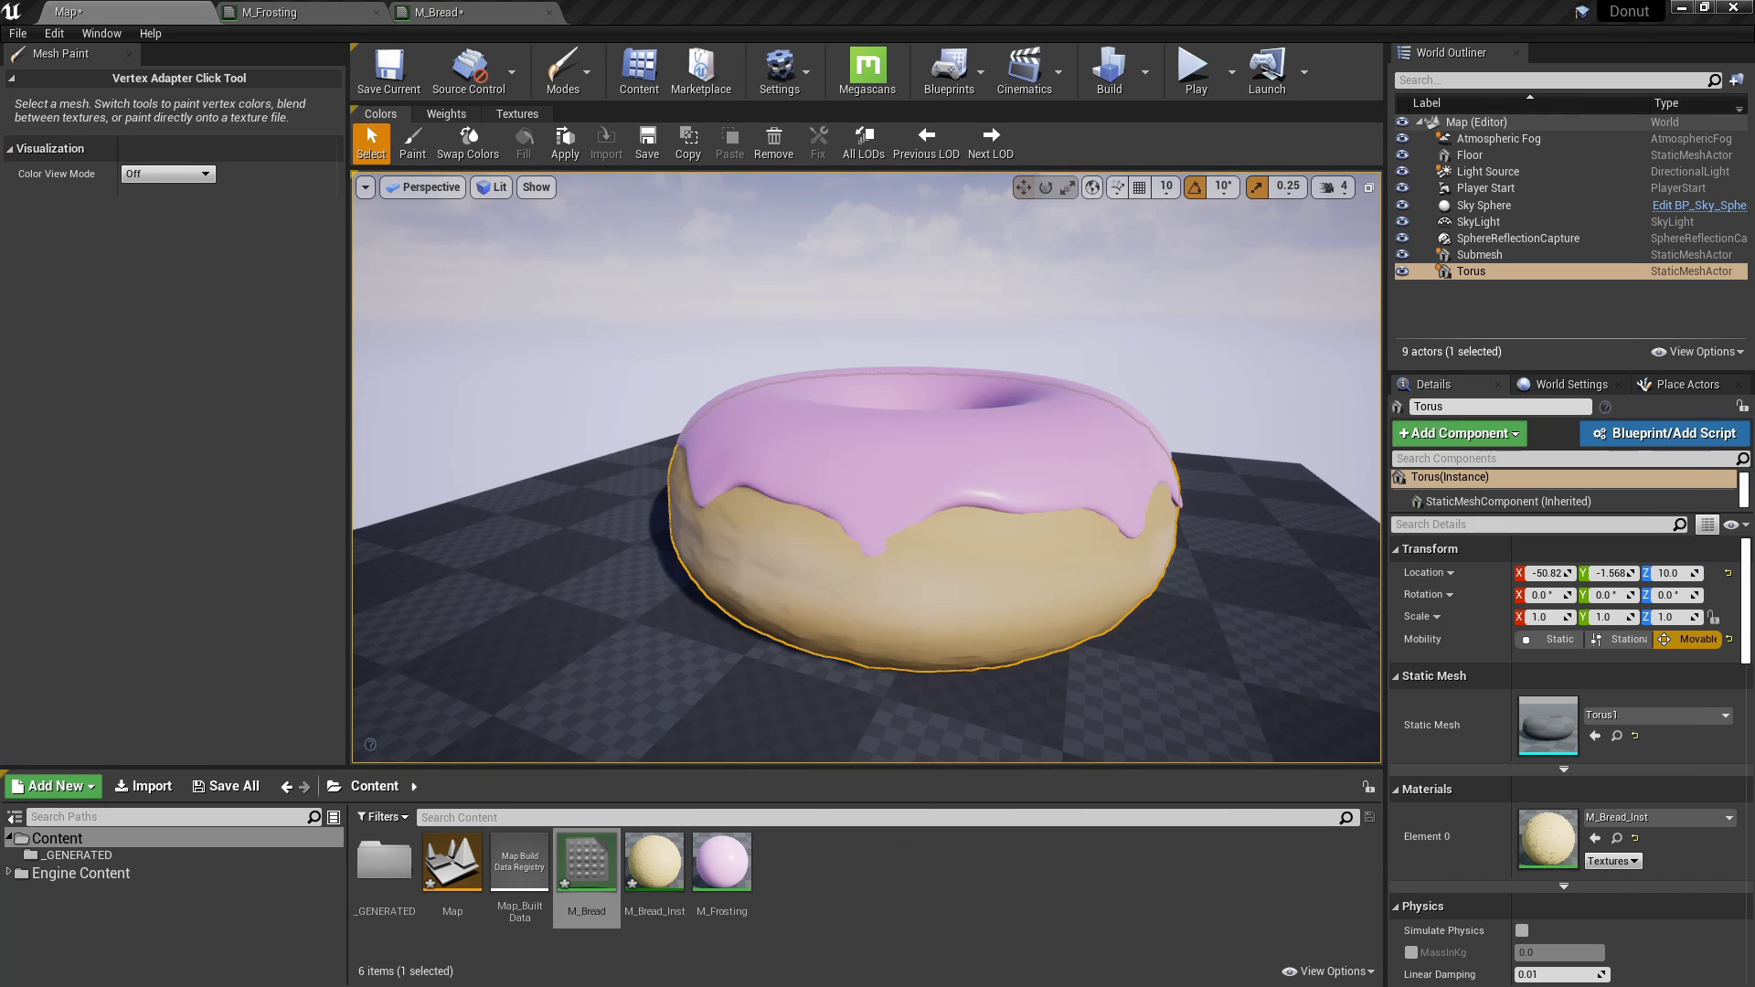
Activate the vertex color Paint tool and restrict color painting to the Green channel.
click(413, 145)
click(127, 512)
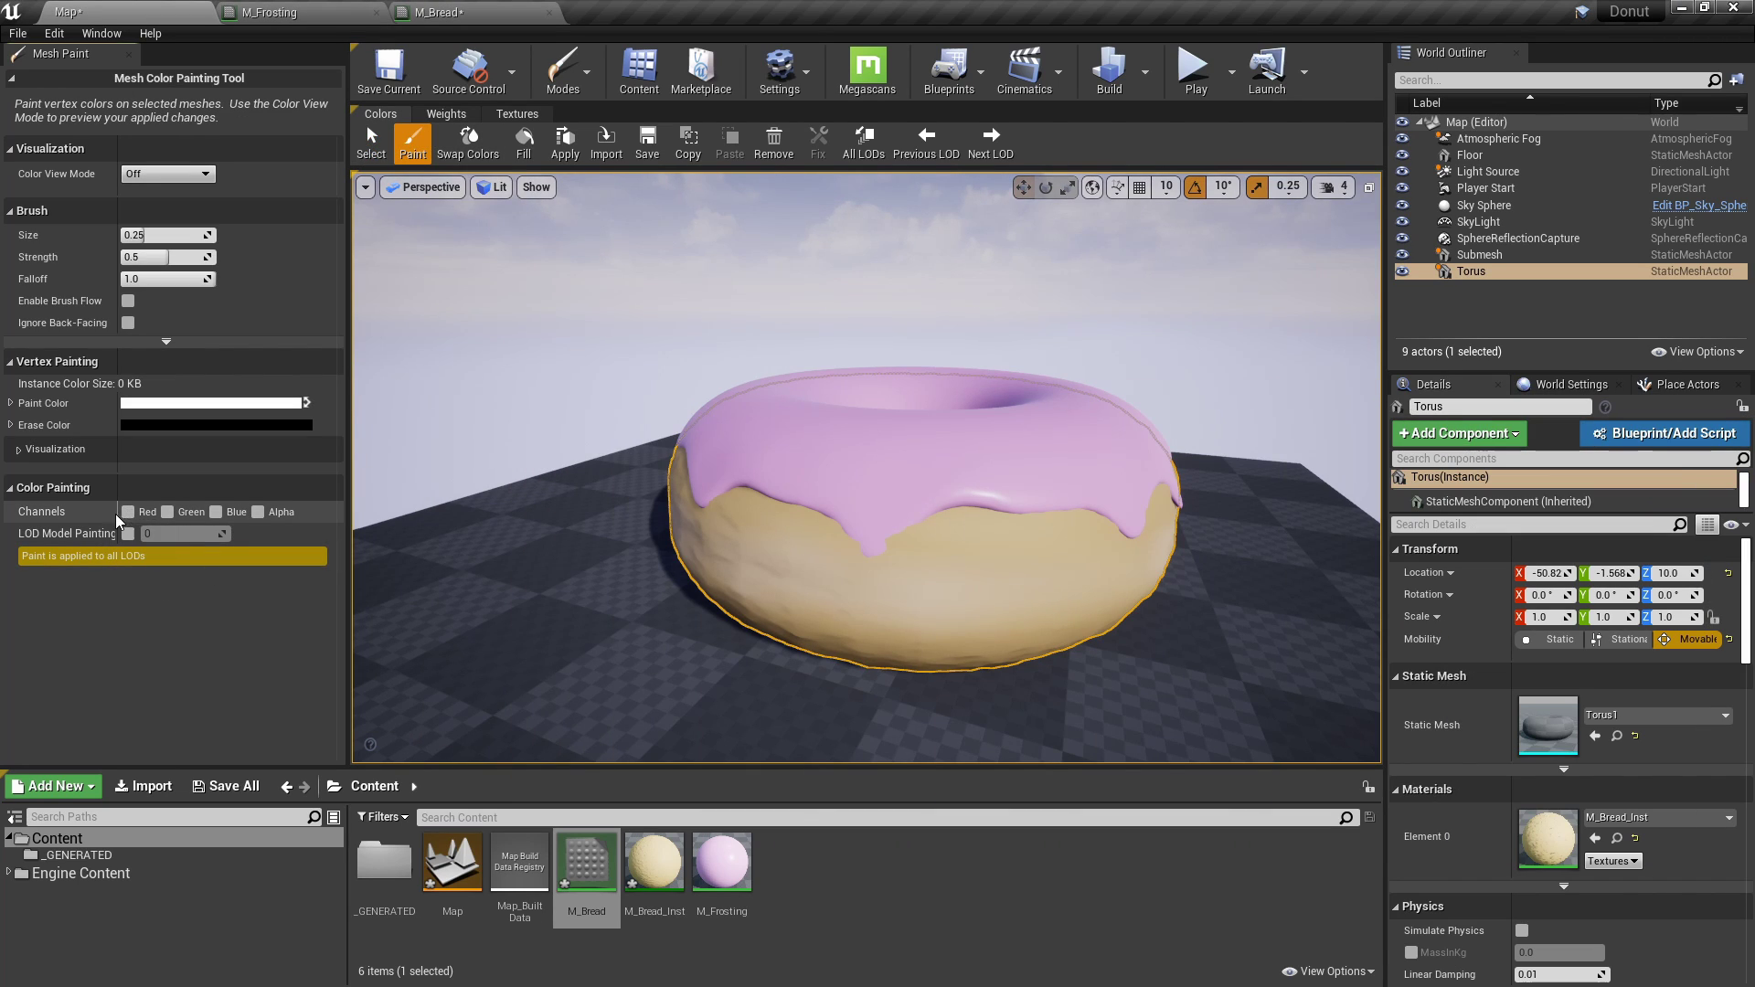
click(167, 512)
Brush the green vertex color channel of the bread along the frosting's lower edge, all the way around the donut.
scroll(915, 528, up, 5)
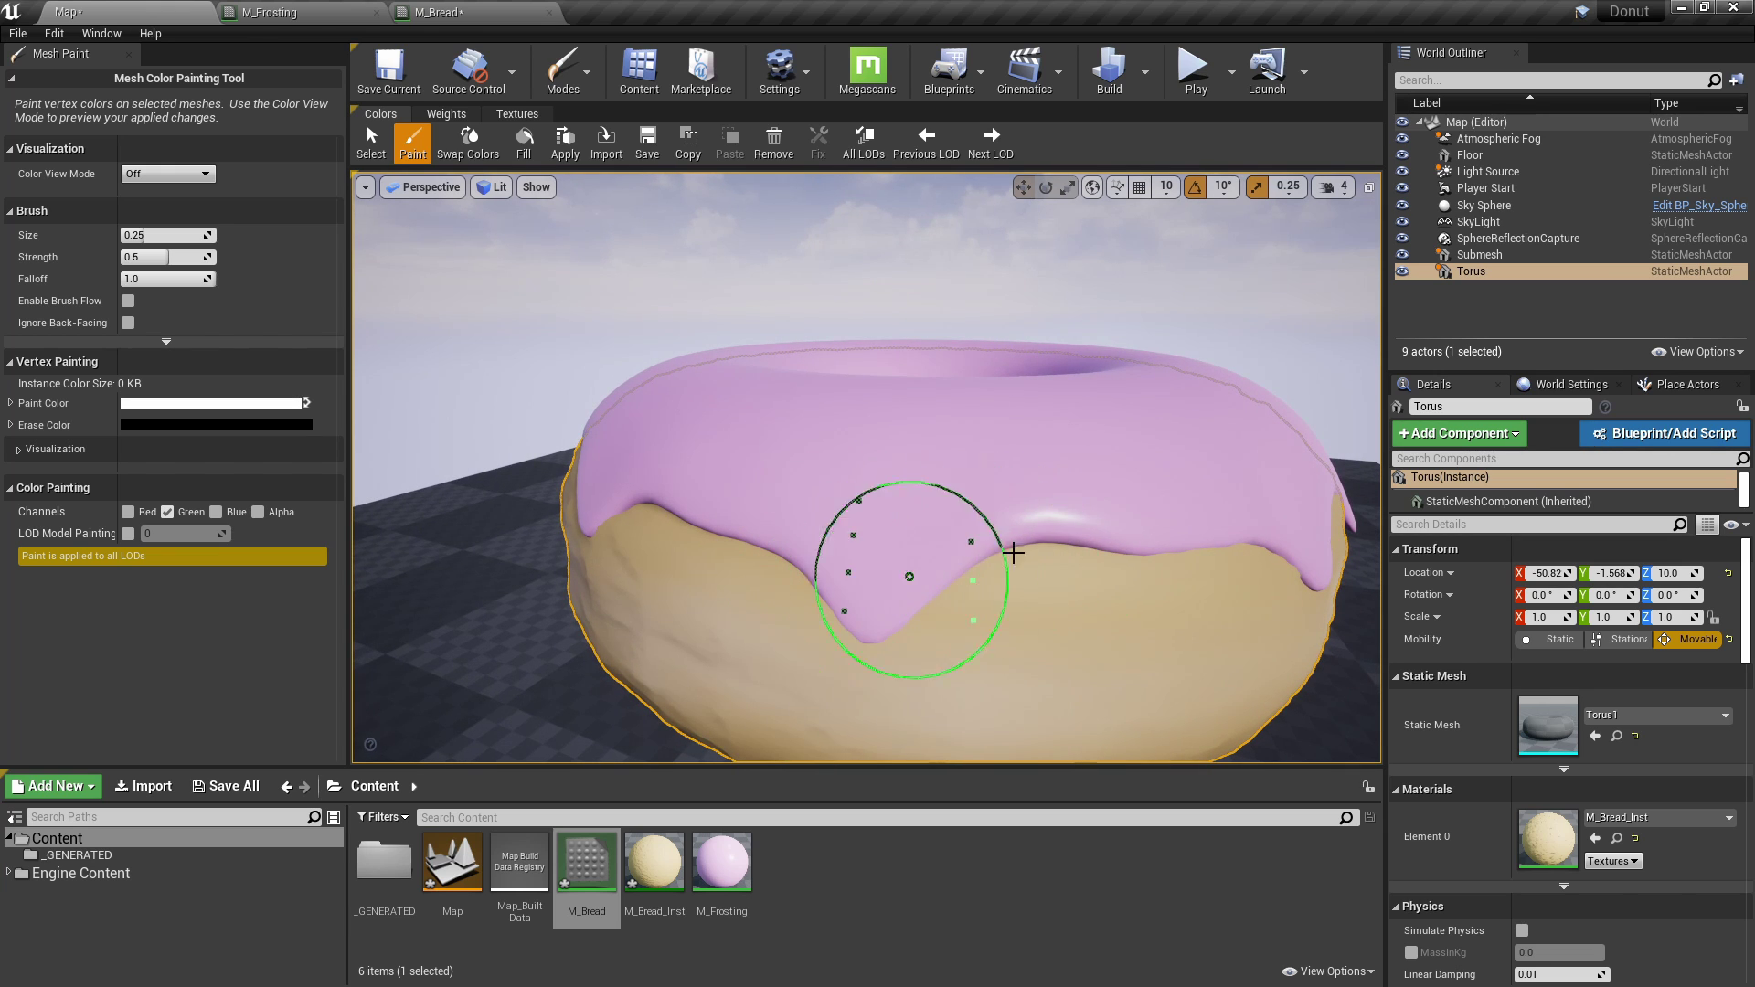
mouse_move(956, 559)
middle_down()
mouse_move(850, 519)
mouse_move(790, 537)
middle_up()
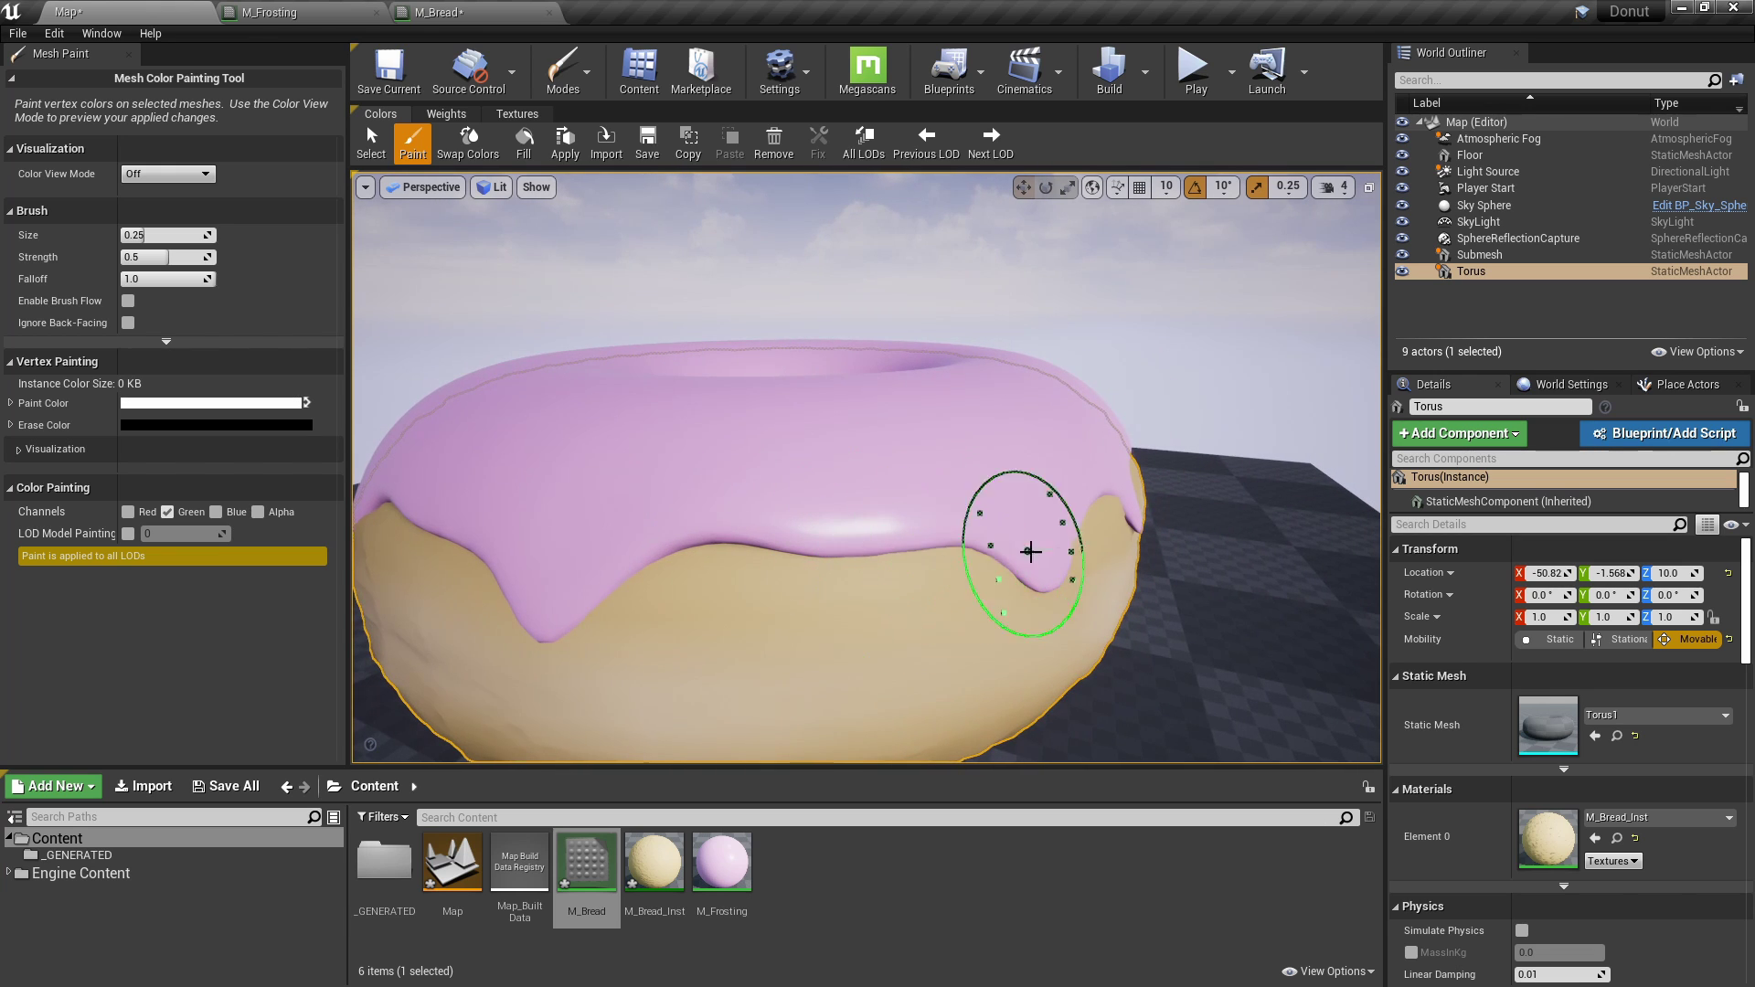
scroll(869, 510, down, 5)
mouse_move(941, 536)
right_down()
mouse_move(901, 482)
mouse_move(960, 510)
mouse_move(834, 531)
mouse_move(915, 515)
right_up()
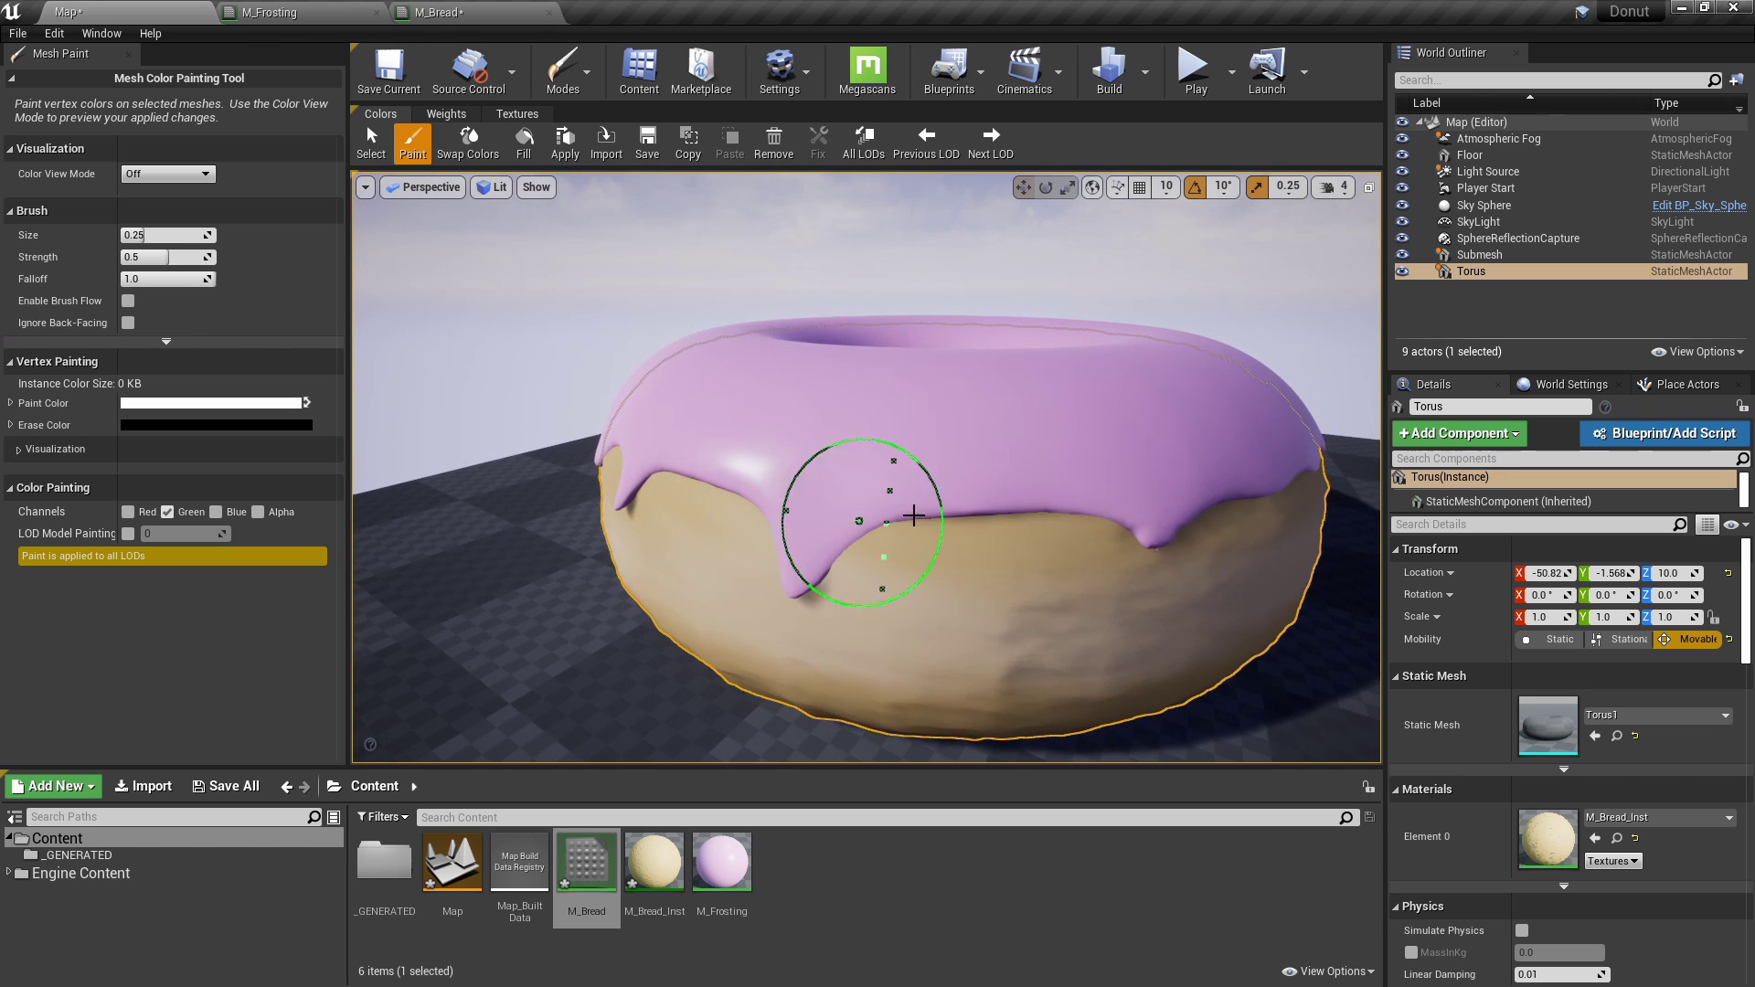
mouse_move(1127, 543)
right_down()
mouse_move(1058, 450)
mouse_move(713, 502)
right_up()
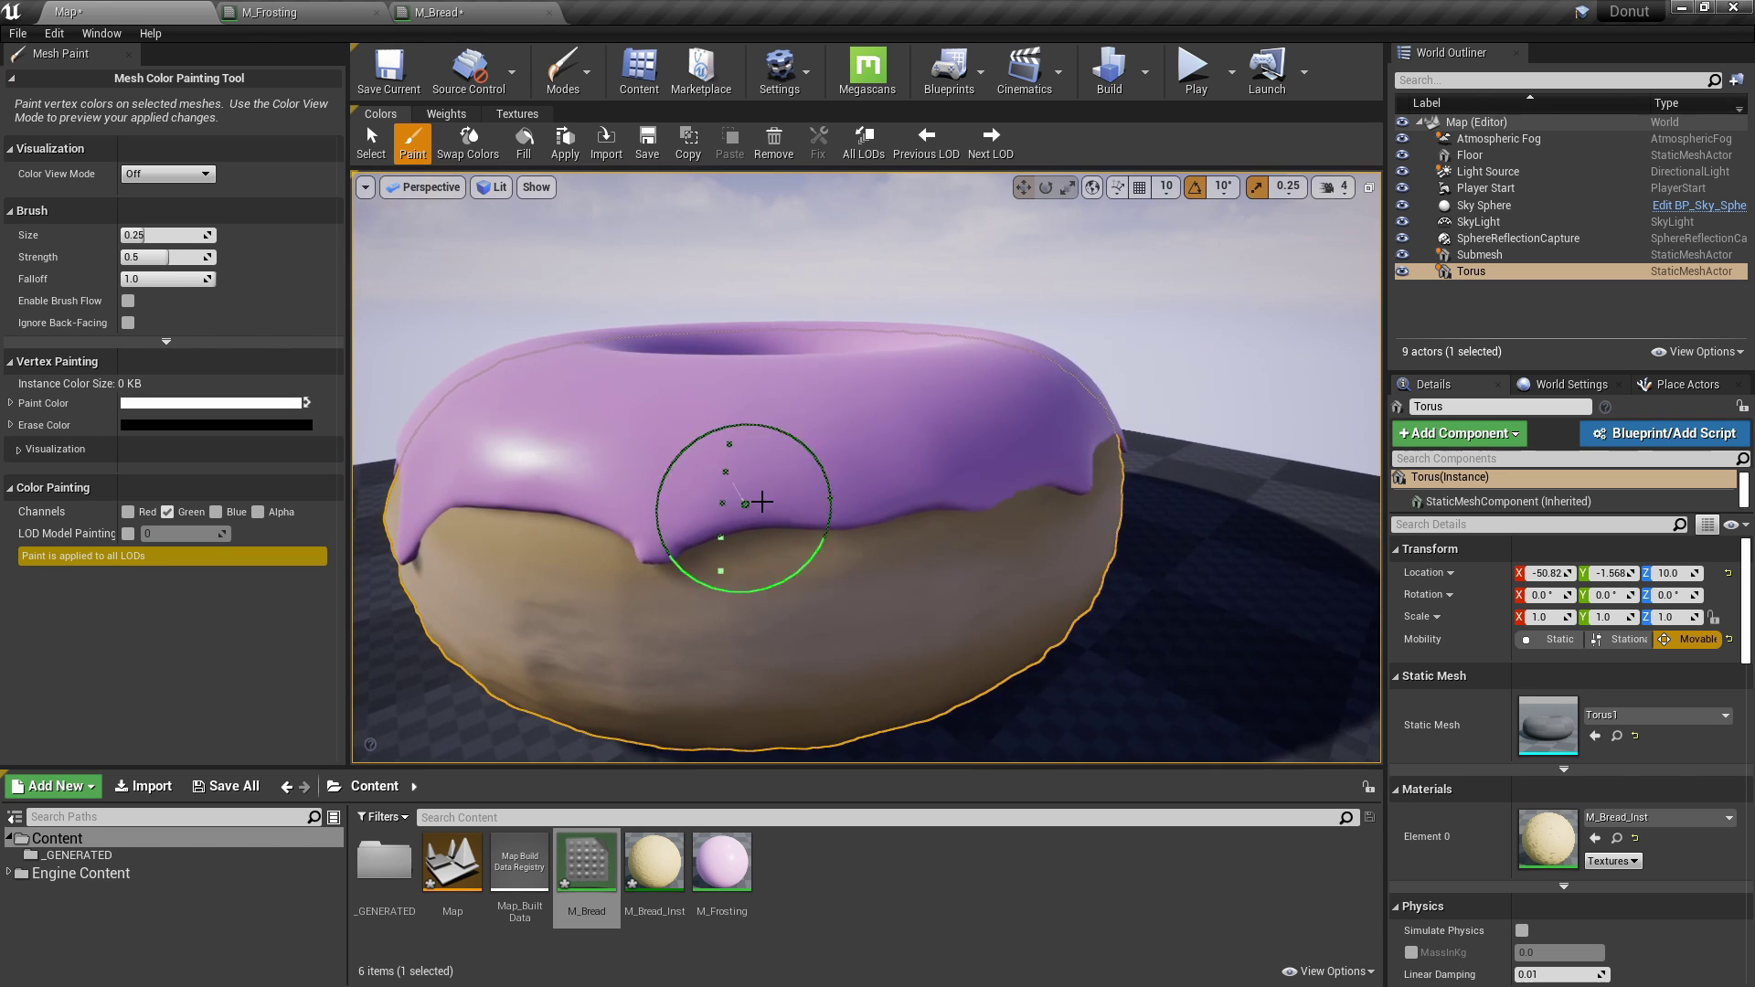
right_drag(929, 502, 994, 478)
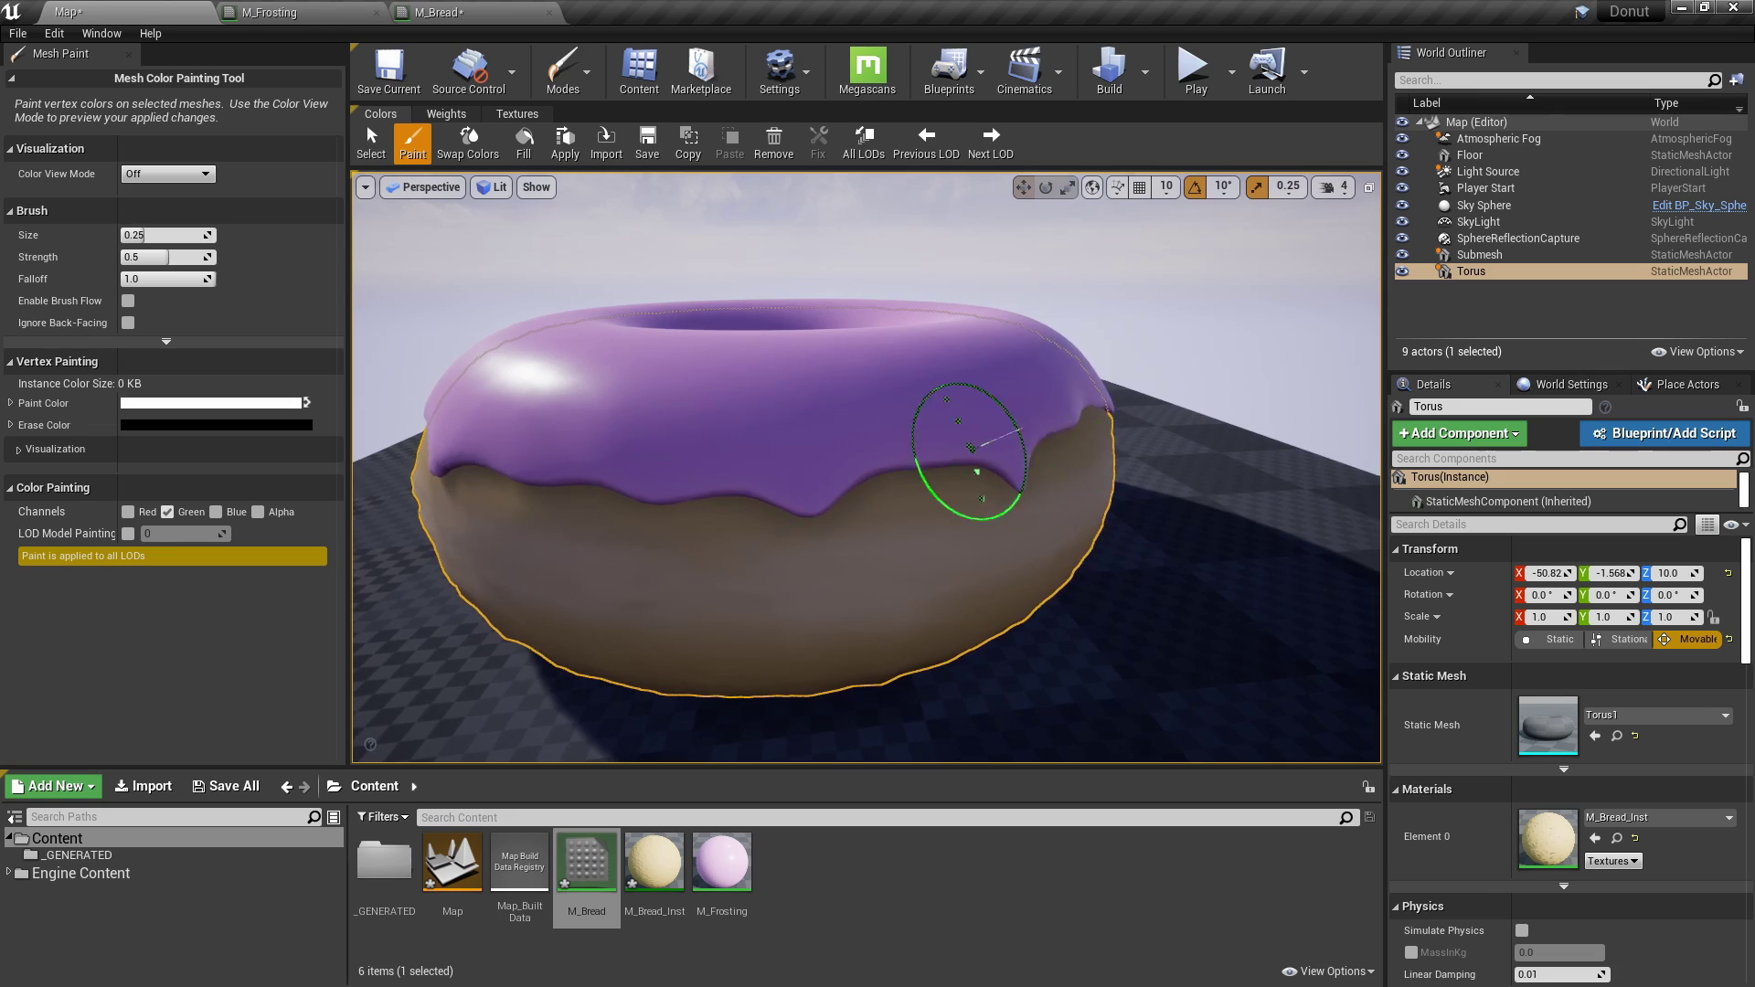
scroll(960, 451, up, 5)
right_drag(1383, 455, 894, 419)
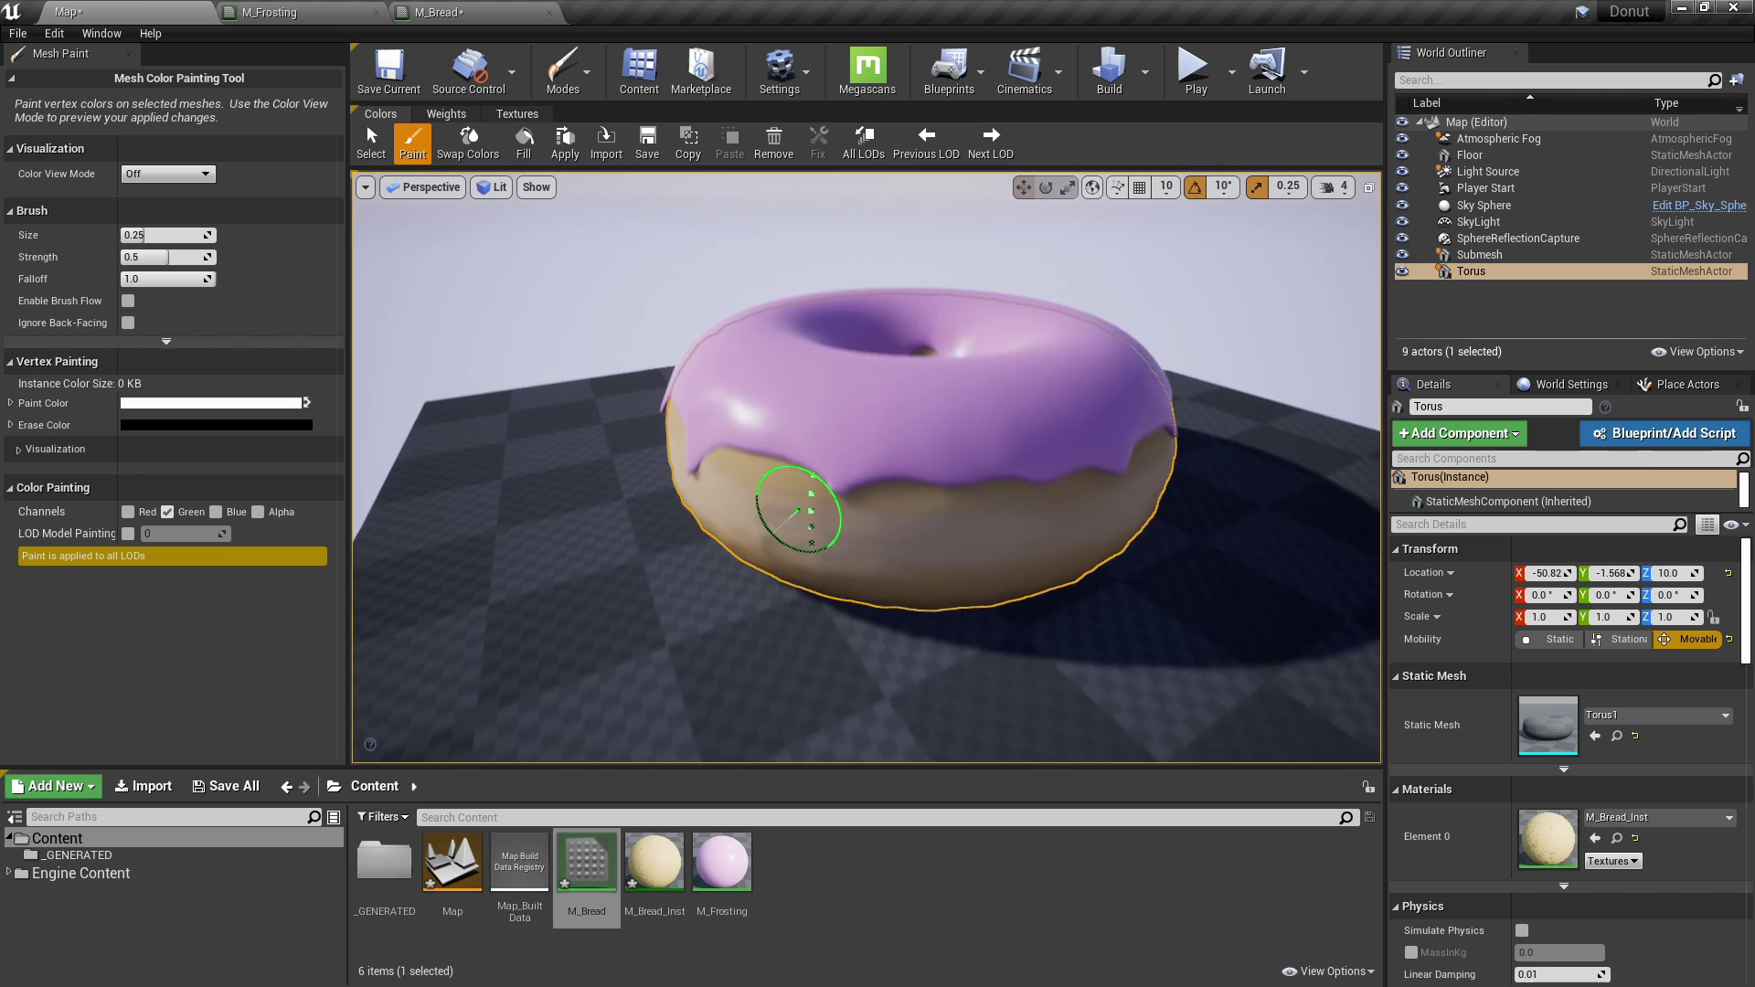
Return to Select mode and save the Submesh and Torus1 meshes, M_Bread and M_Bread_Inst.
key(shift+1)
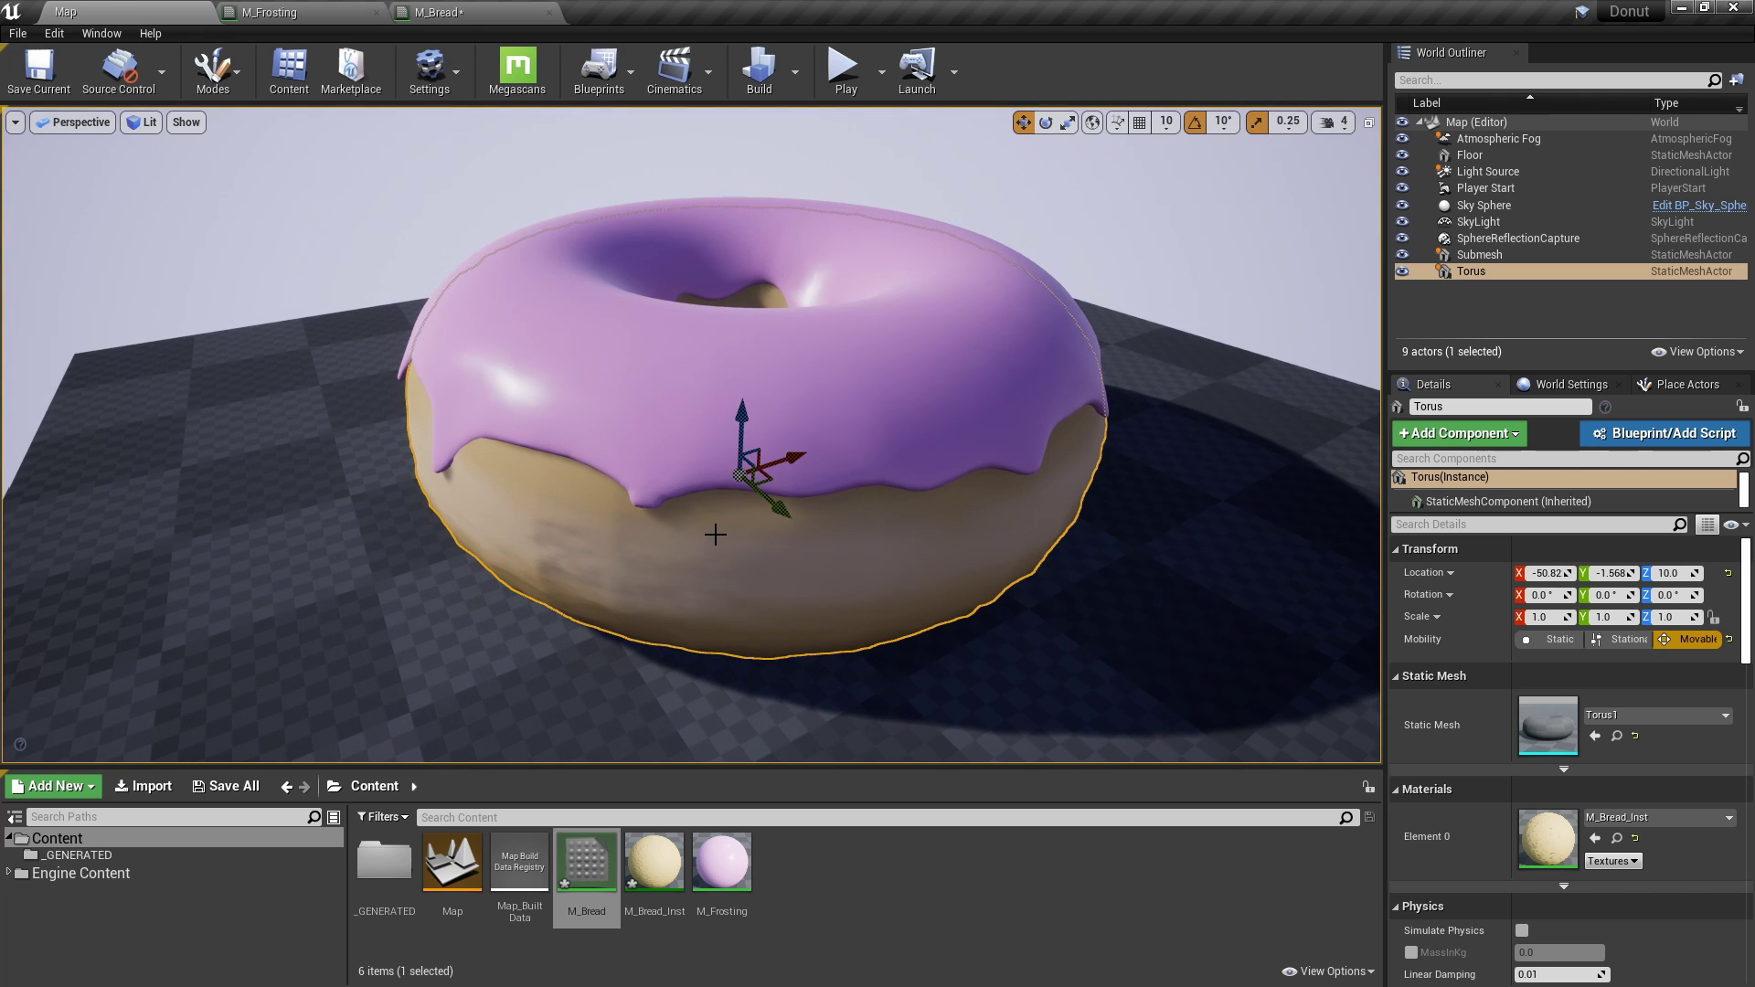
click(226, 787)
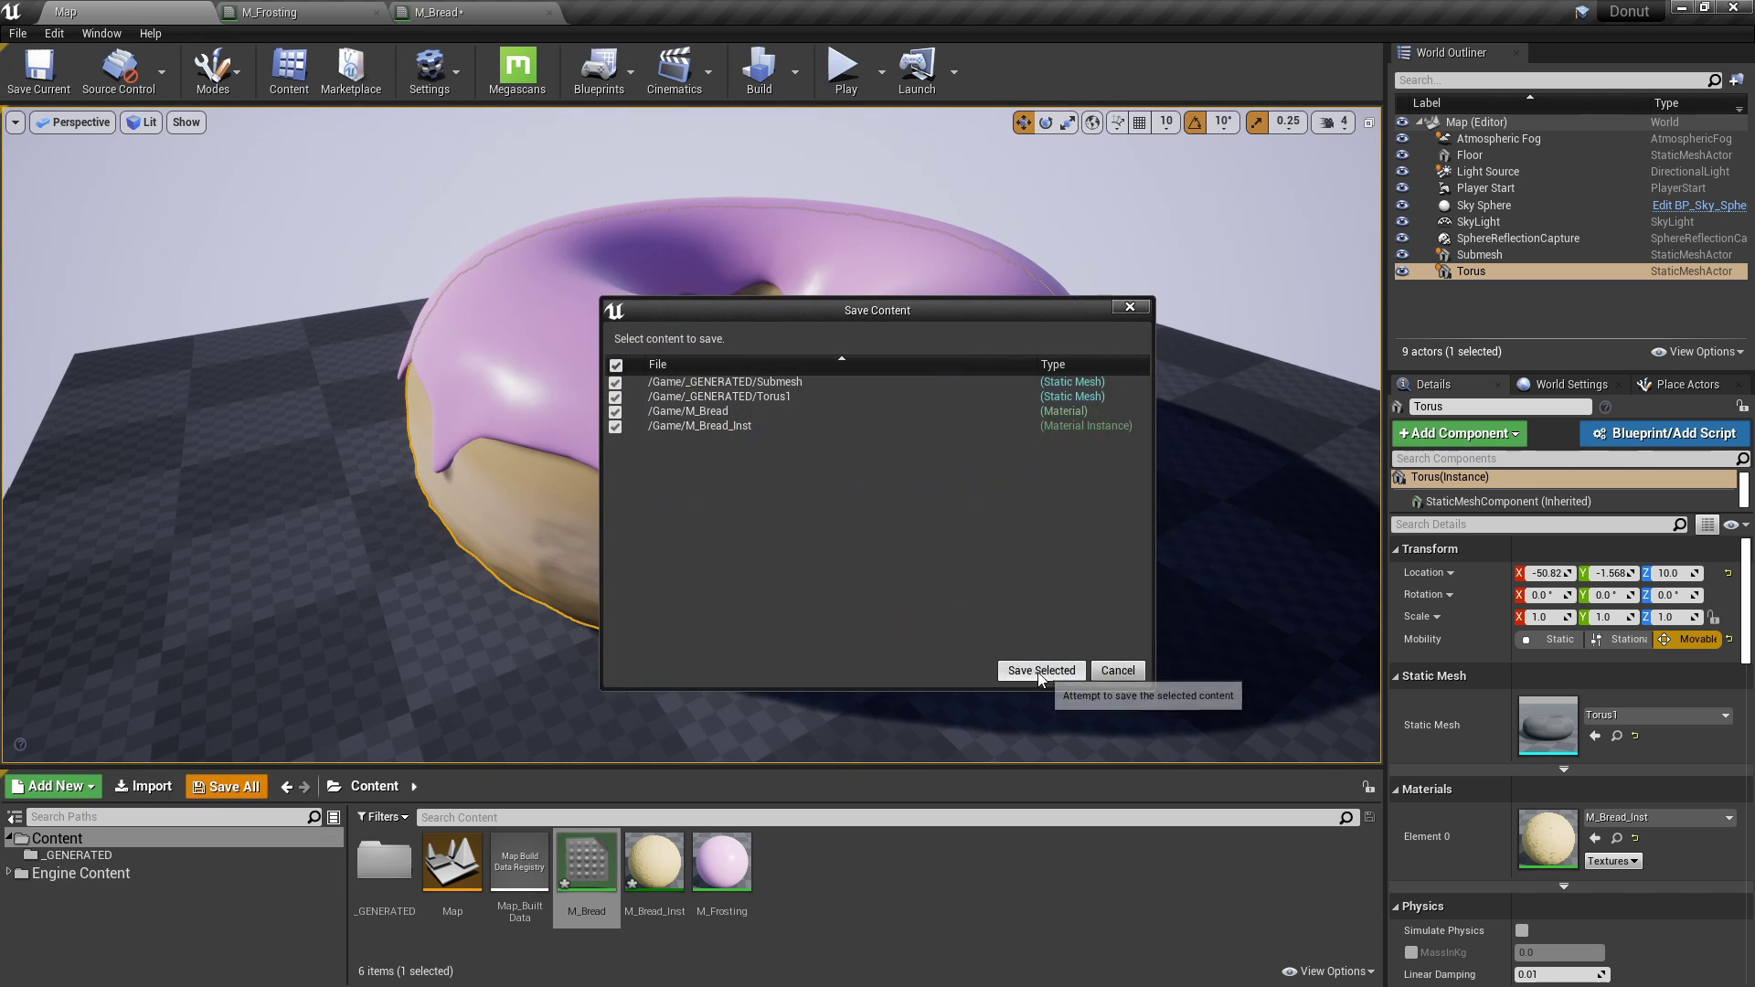
Examine the finished donut's frosting and bread from several sides and distances.
mouse_move(838, 556)
right_down()
mouse_move(896, 547)
mouse_move(860, 557)
mouse_move(846, 540)
right_up()
alt+drag(846, 540, 567, 507)
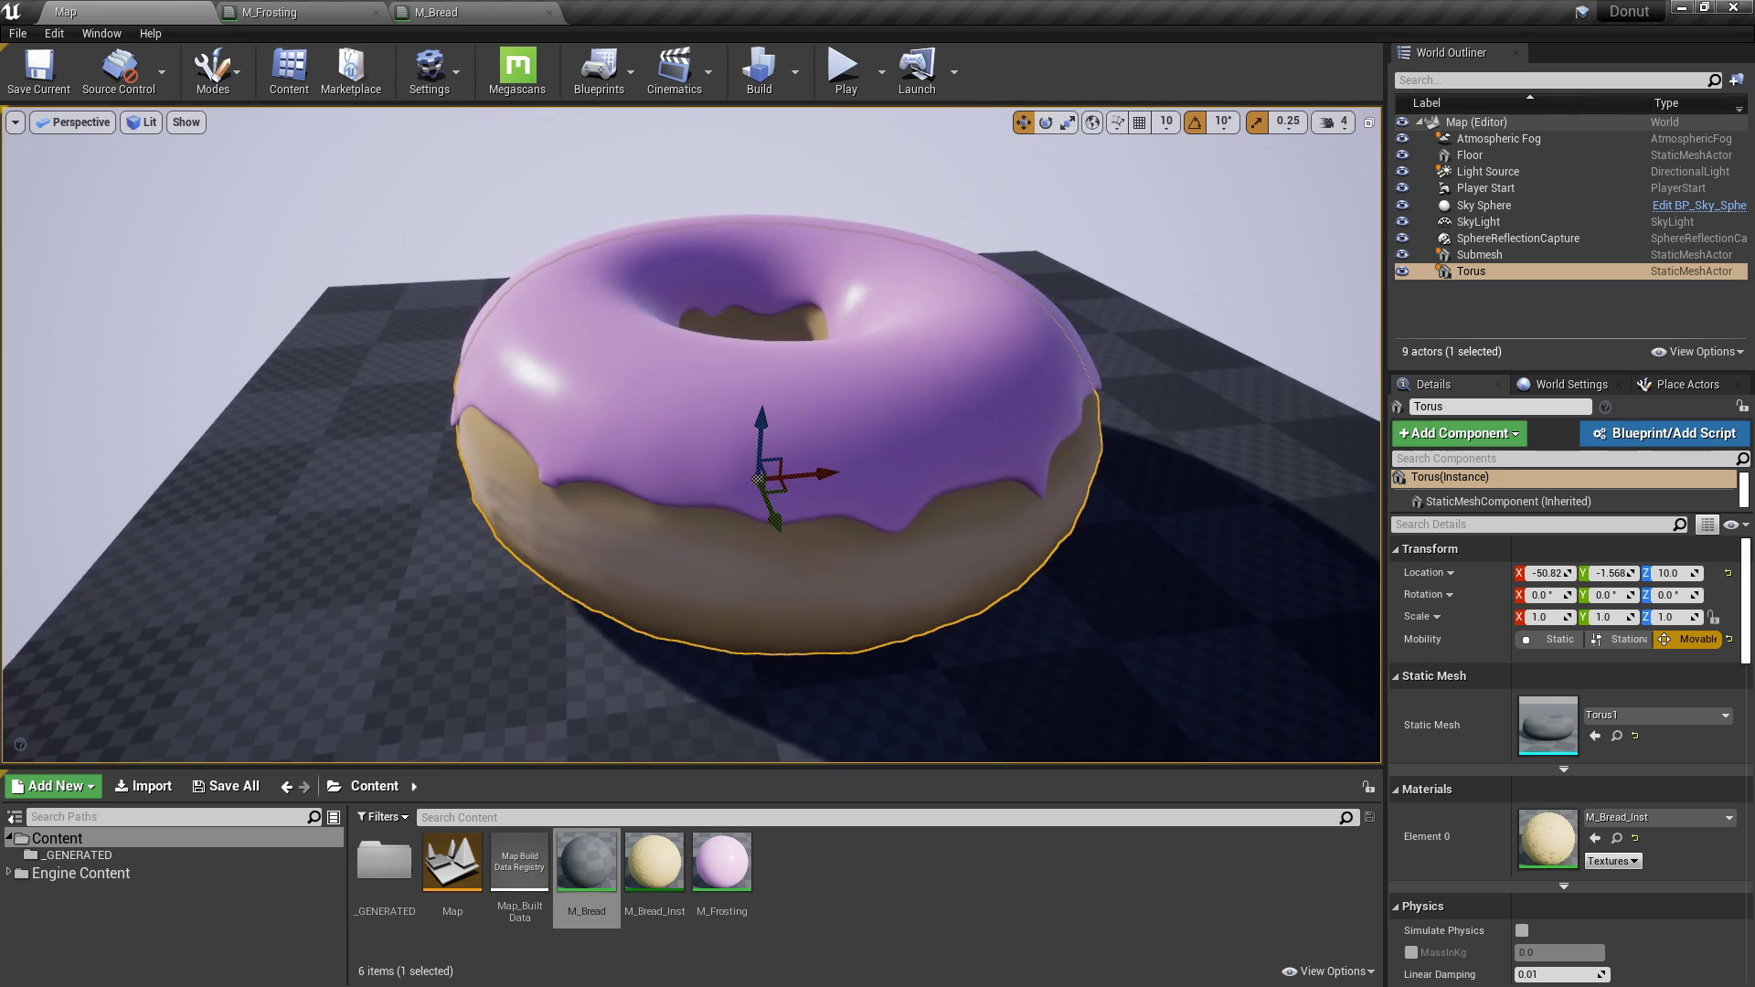
alt+drag(1058, 489, 1000, 451)
alt+right_drag(461, 474, 384, 512)
alt+drag(461, 474, 605, 437)
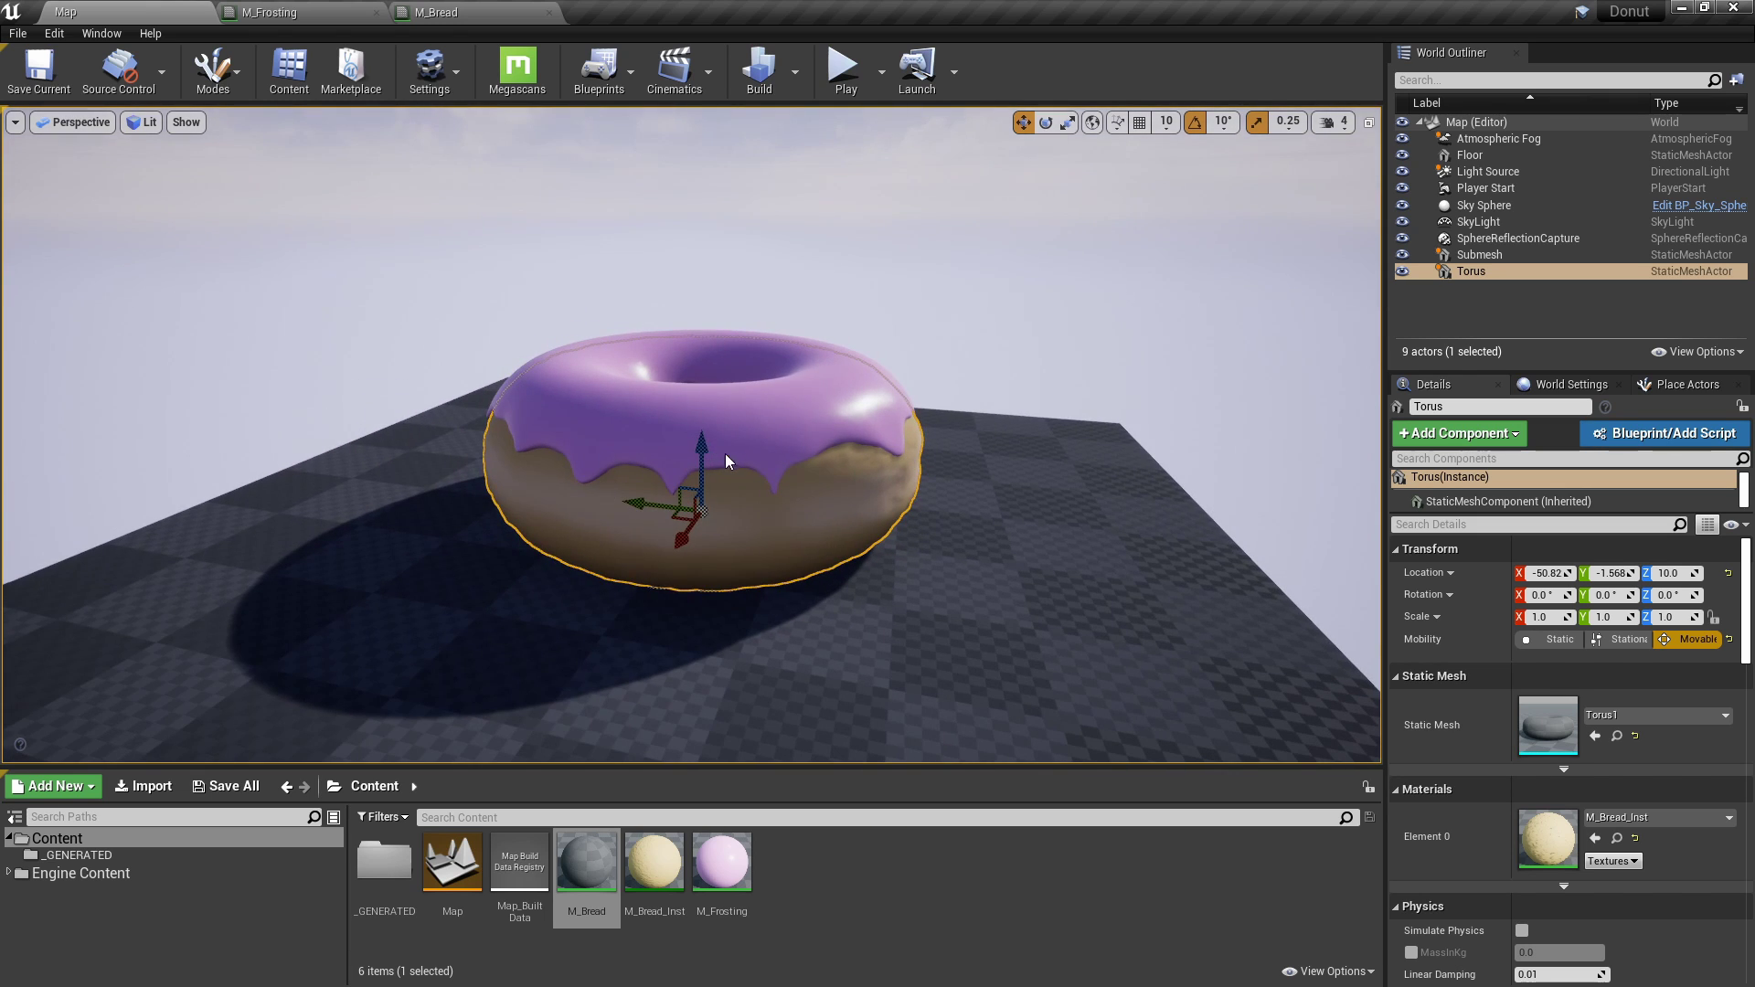
alt+drag(757, 440, 672, 425)
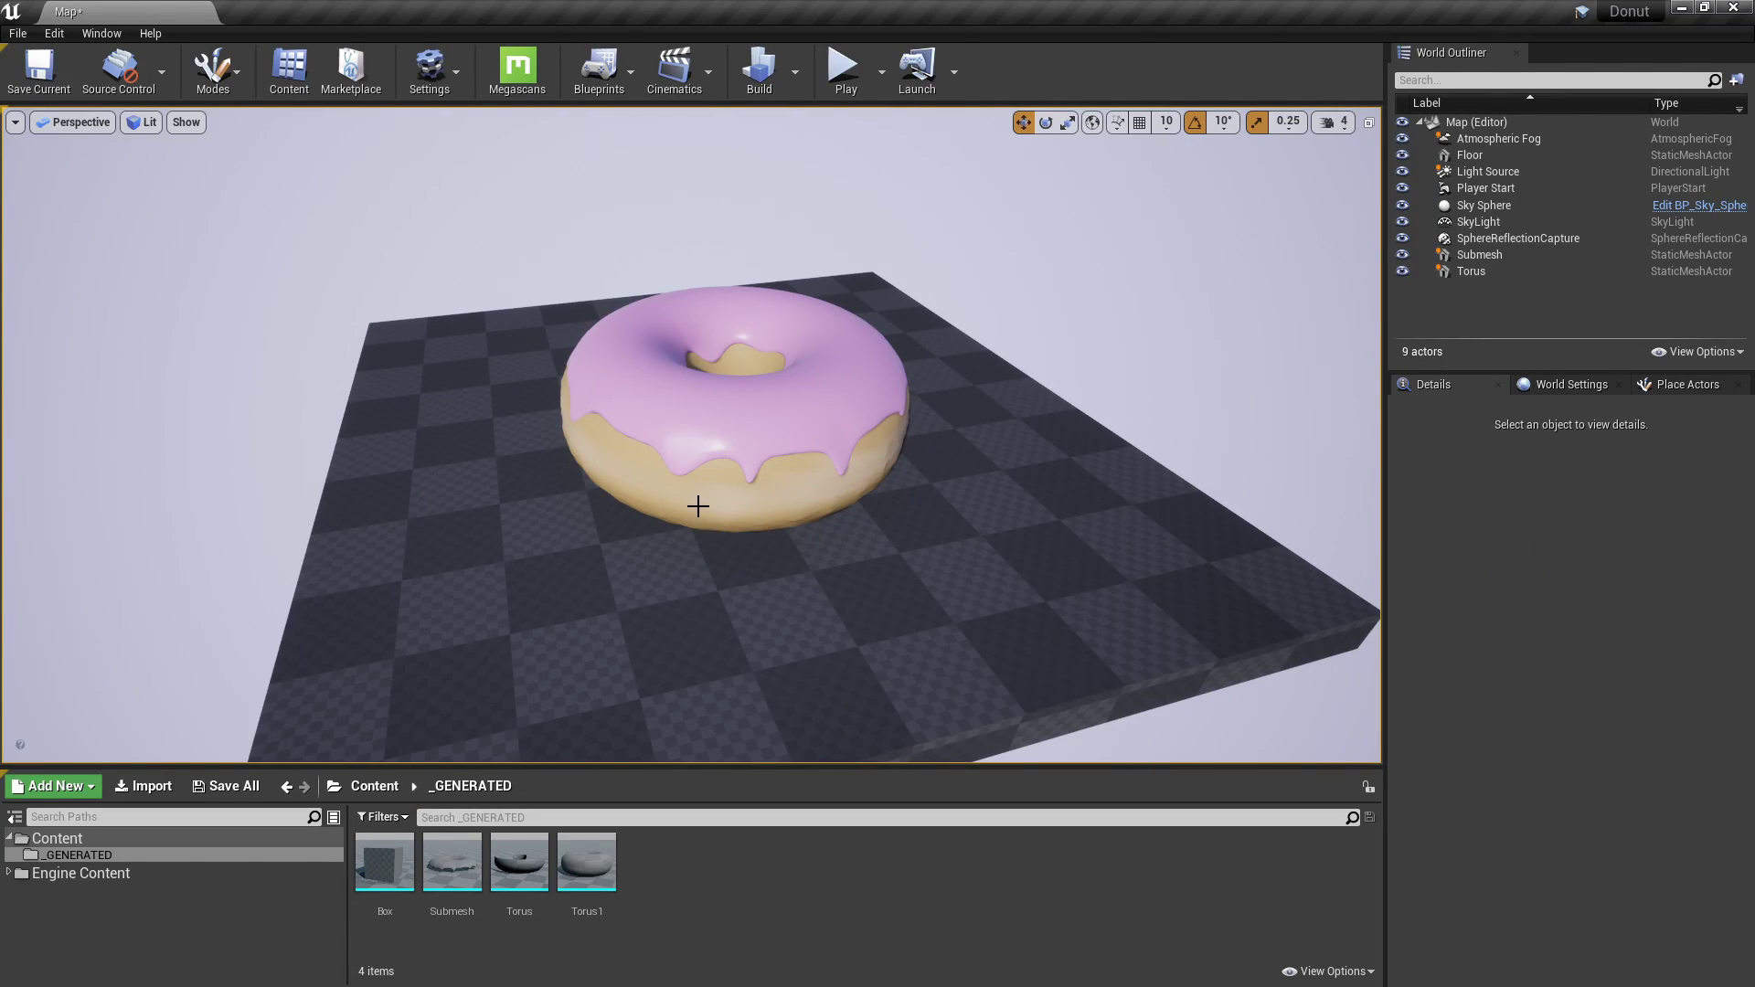
Enter Modeling mode and start a new primitive with the shape type Sphere Type 1.
right_drag(680, 478, 652, 469)
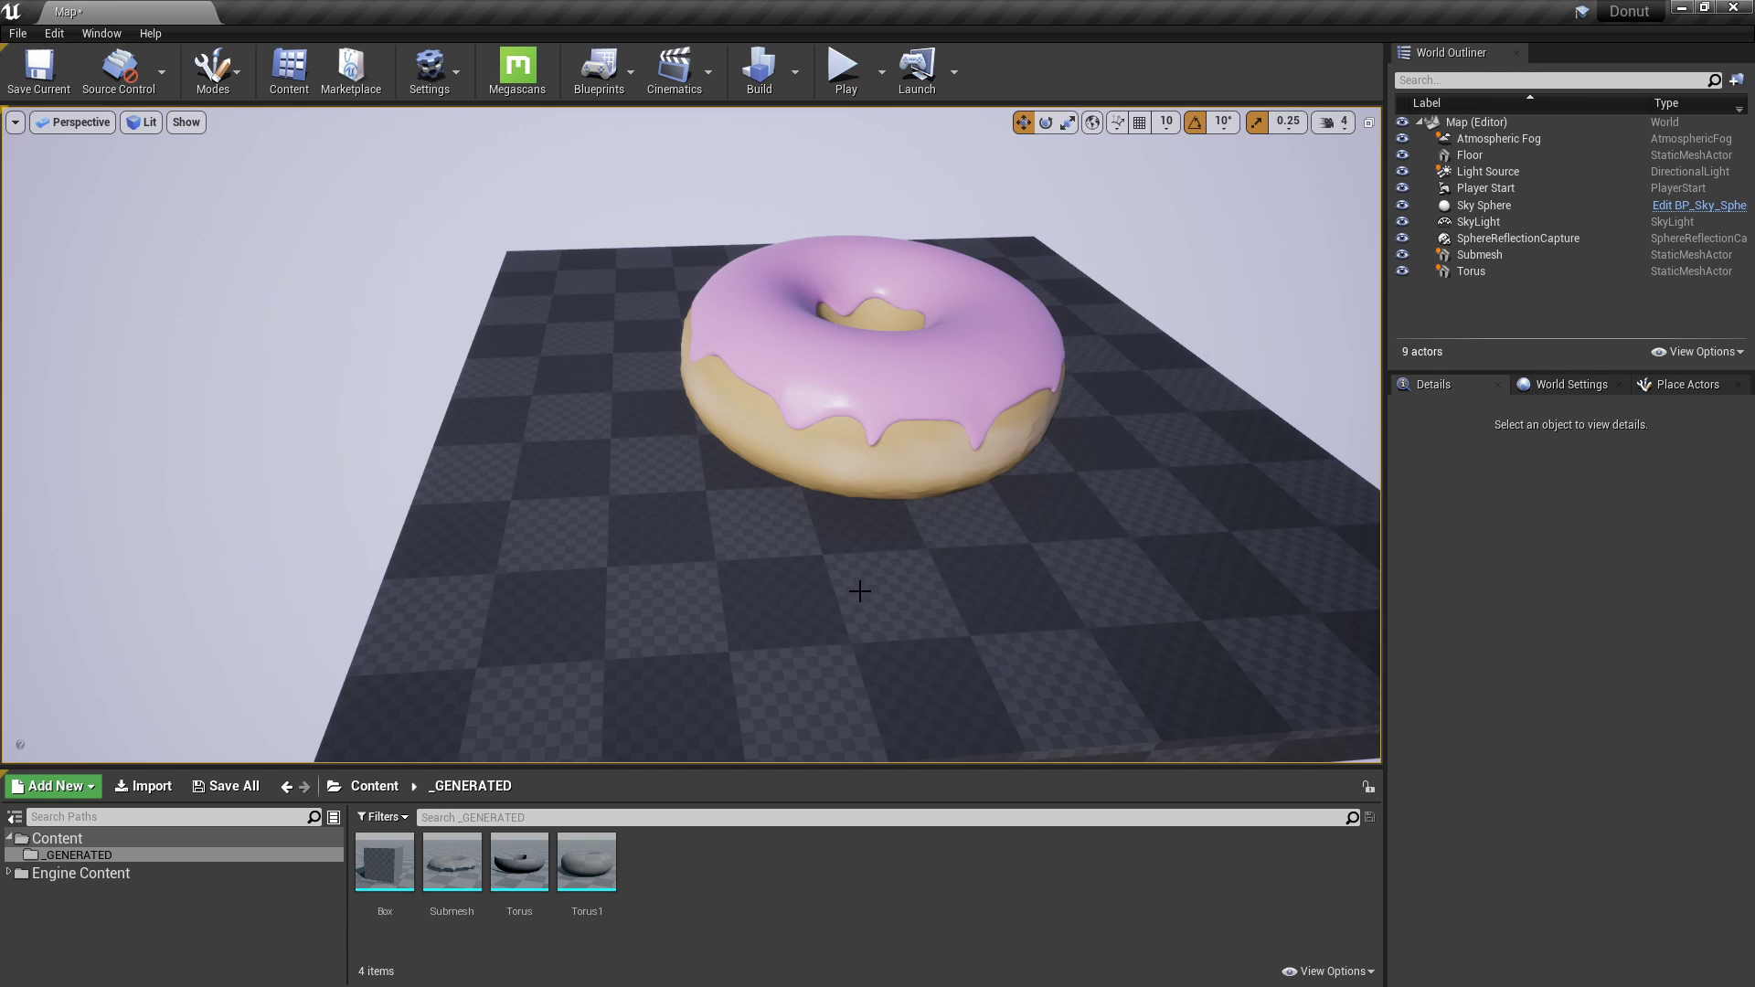
click(210, 89)
click(245, 229)
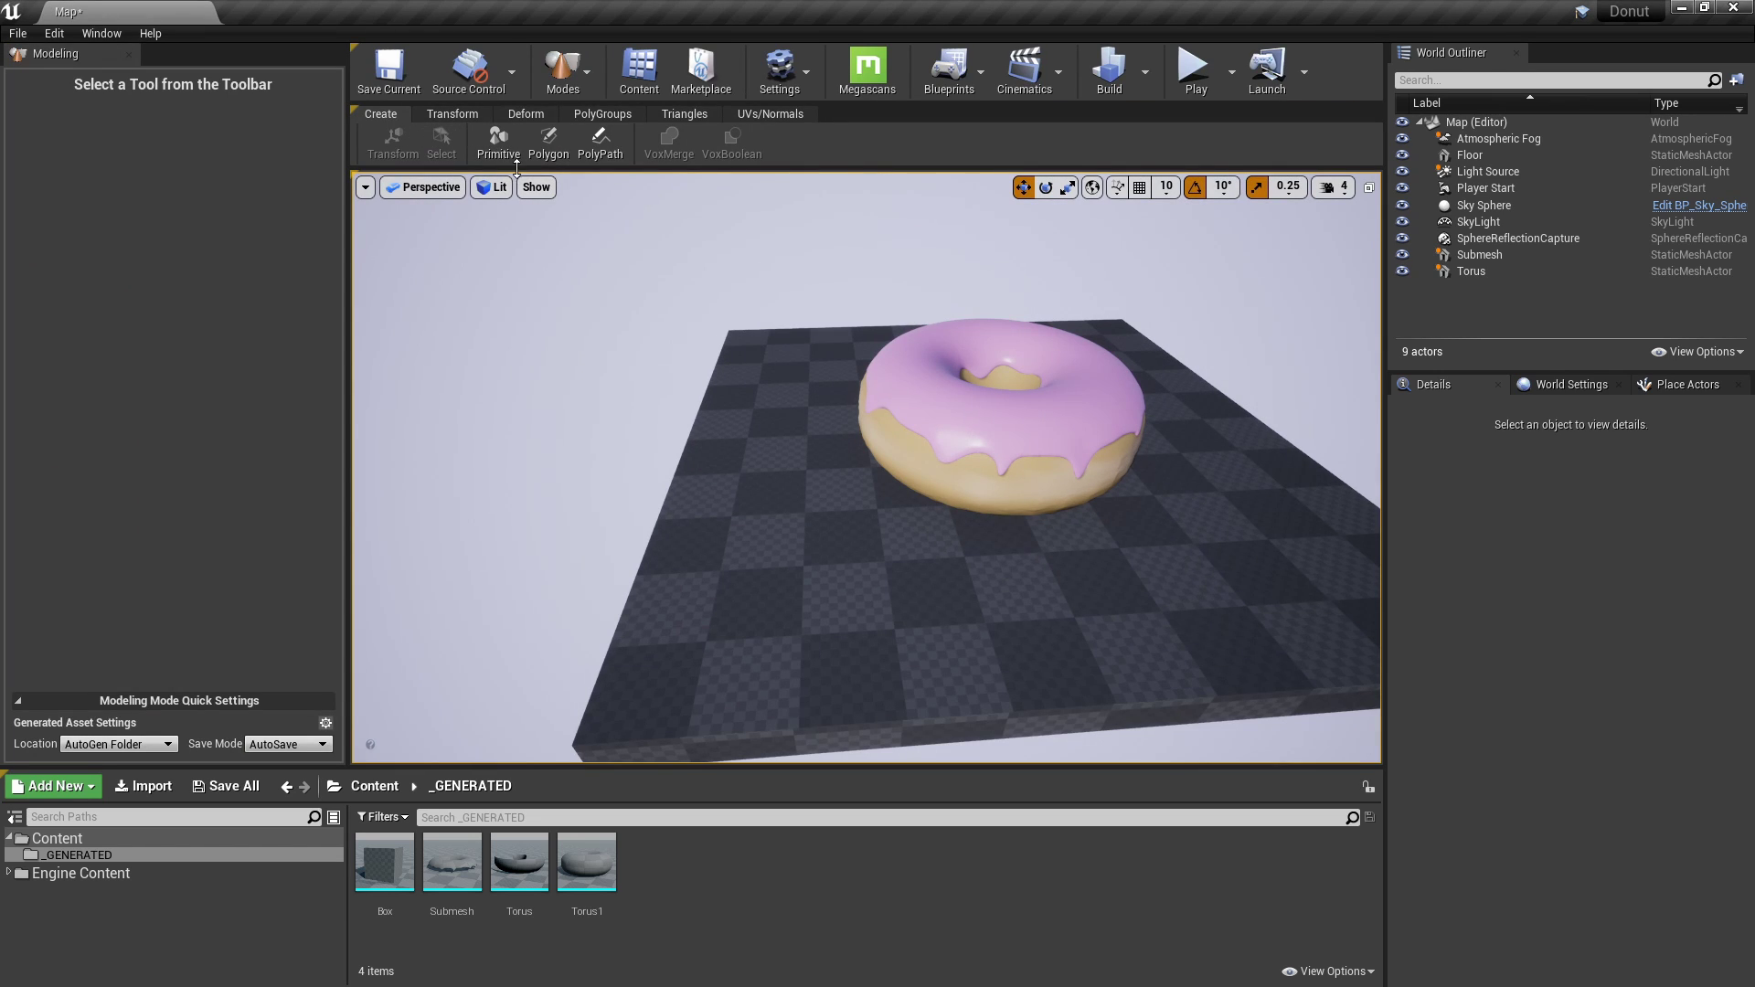
click(500, 148)
scroll(868, 457, up, 5)
click(169, 265)
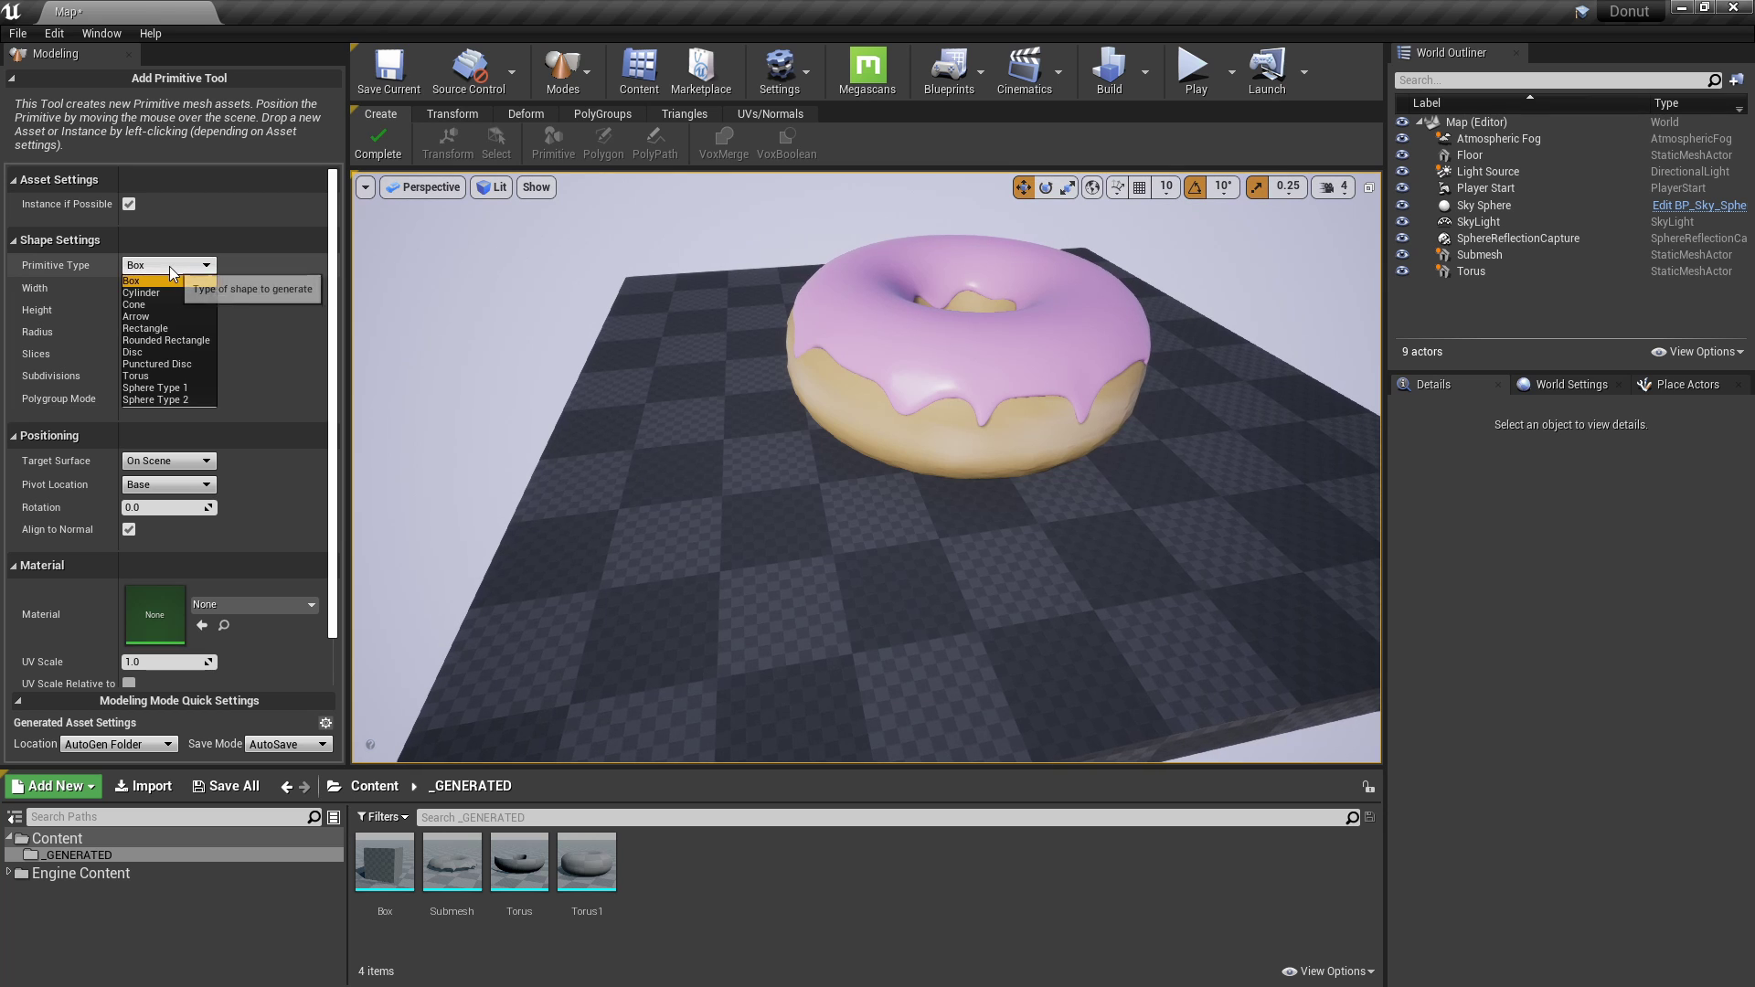
click(157, 390)
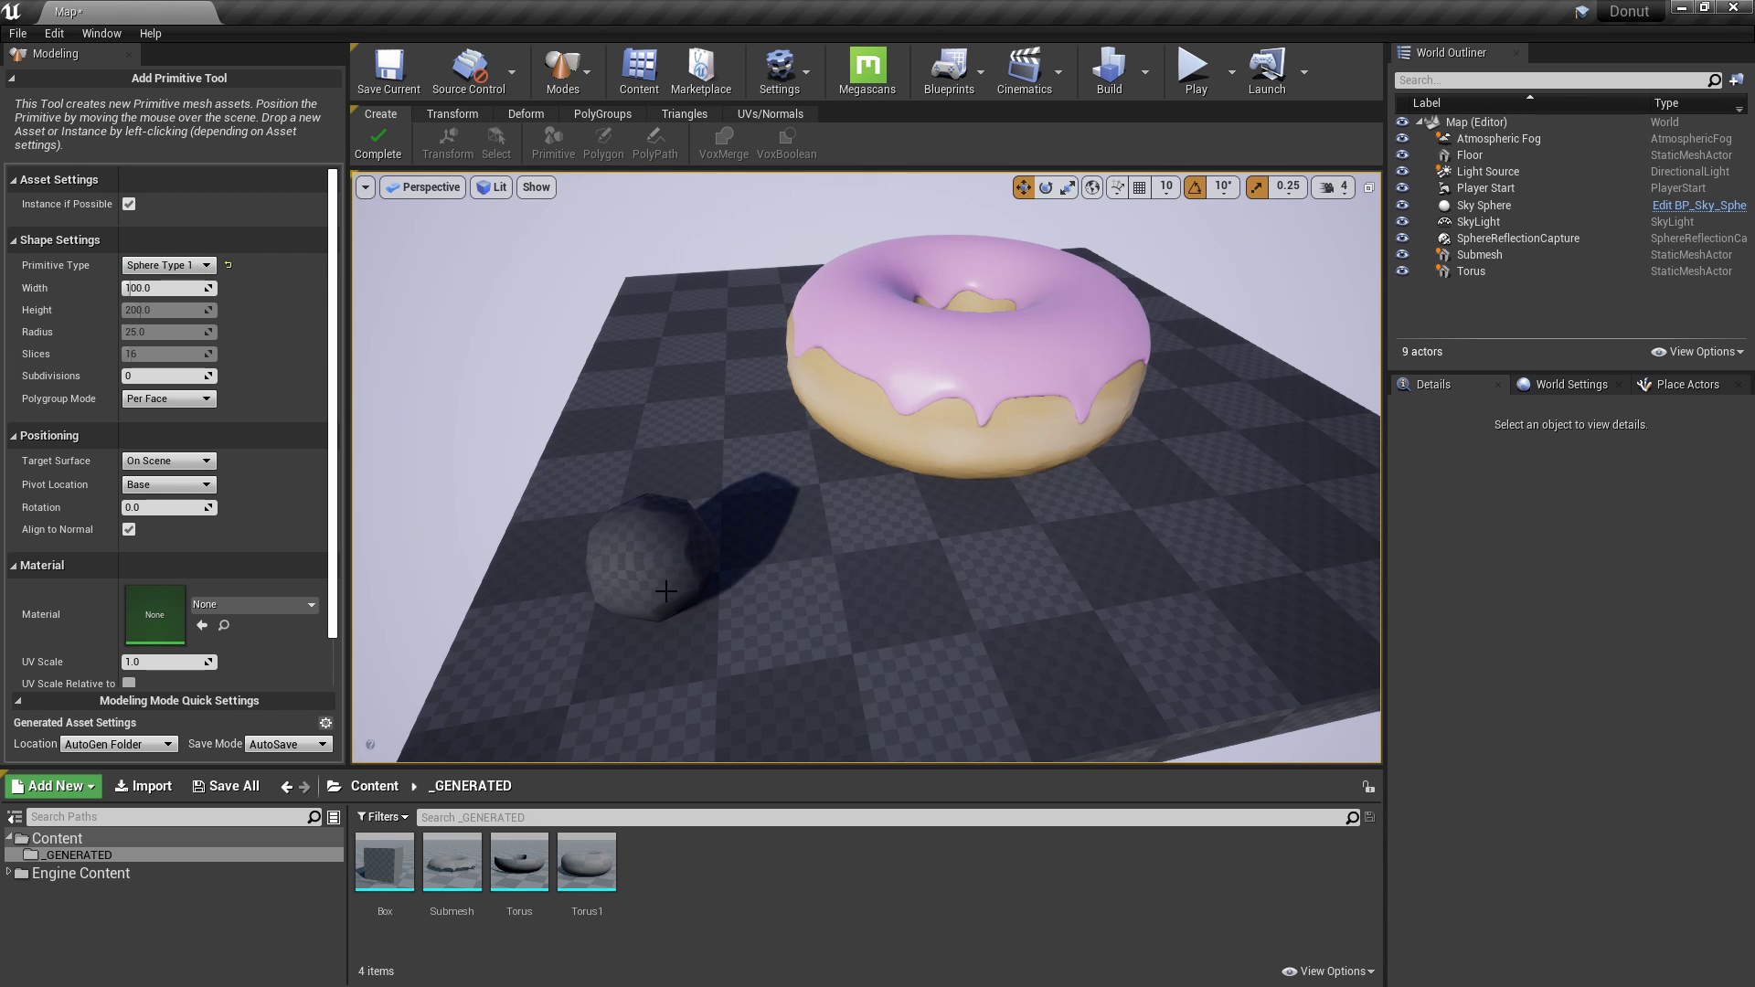
Set the sphere's subdivisions to 1, place it on the floor beside the donut and complete the primitive.
scroll(658, 585, up, 5)
right_drag(867, 466, 690, 403)
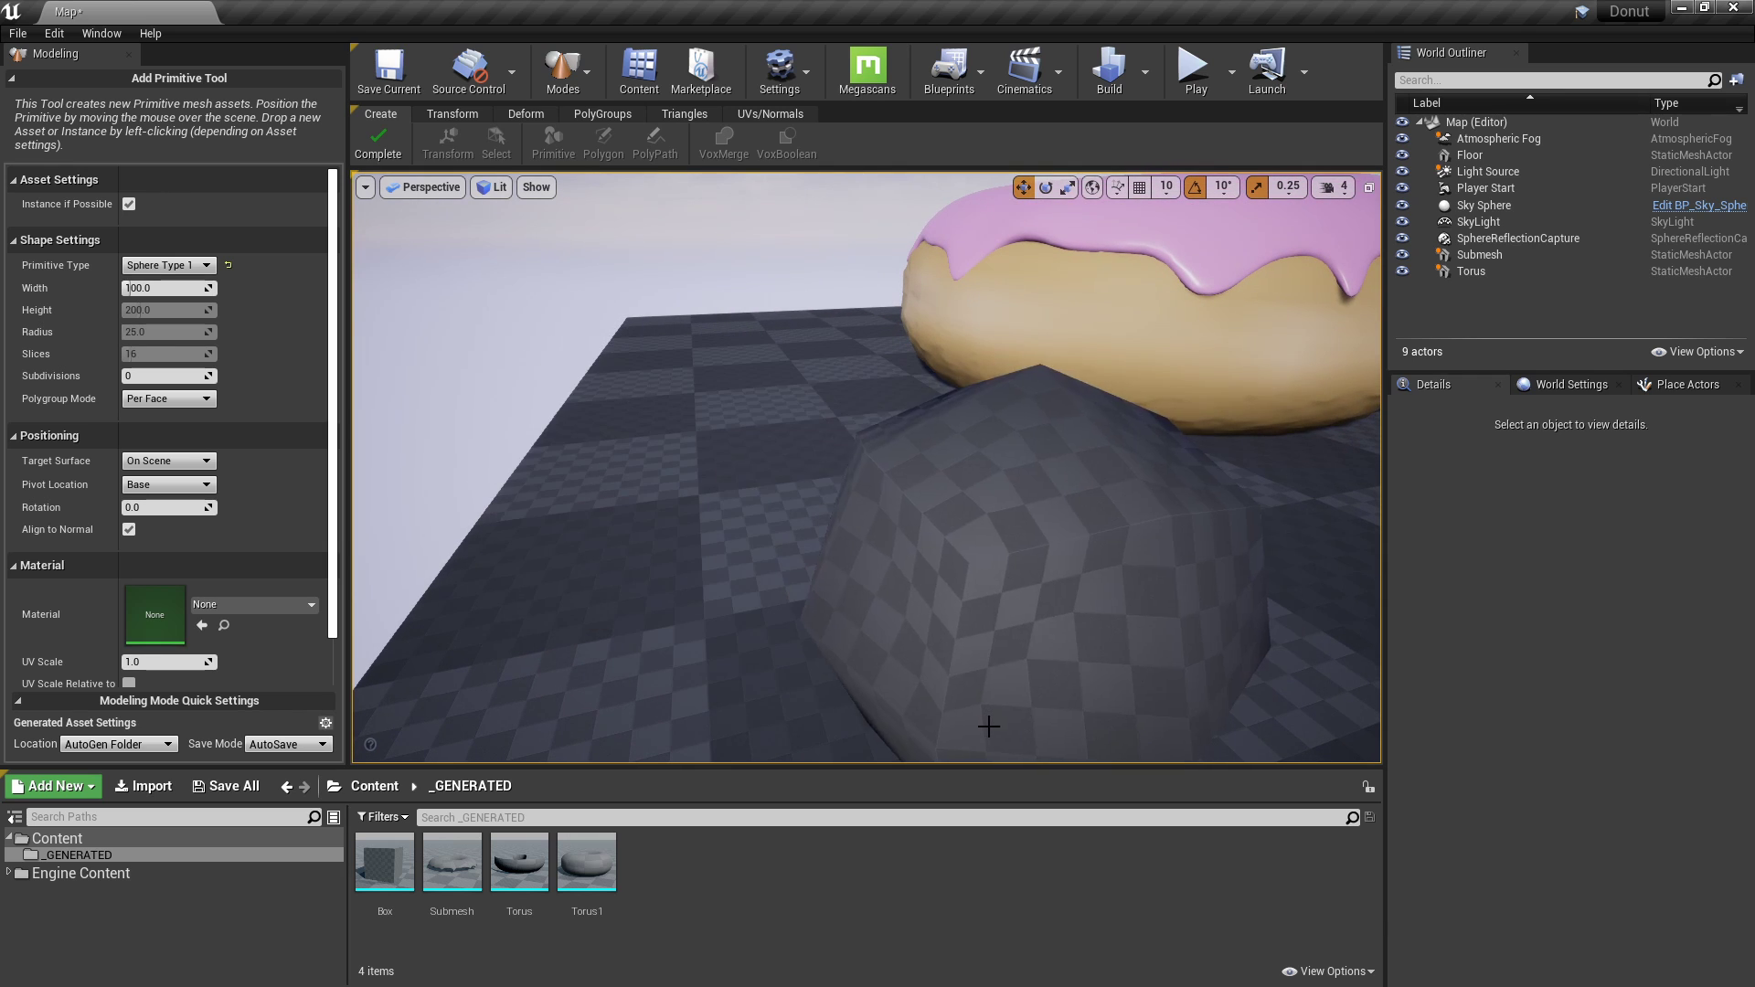
click(162, 369)
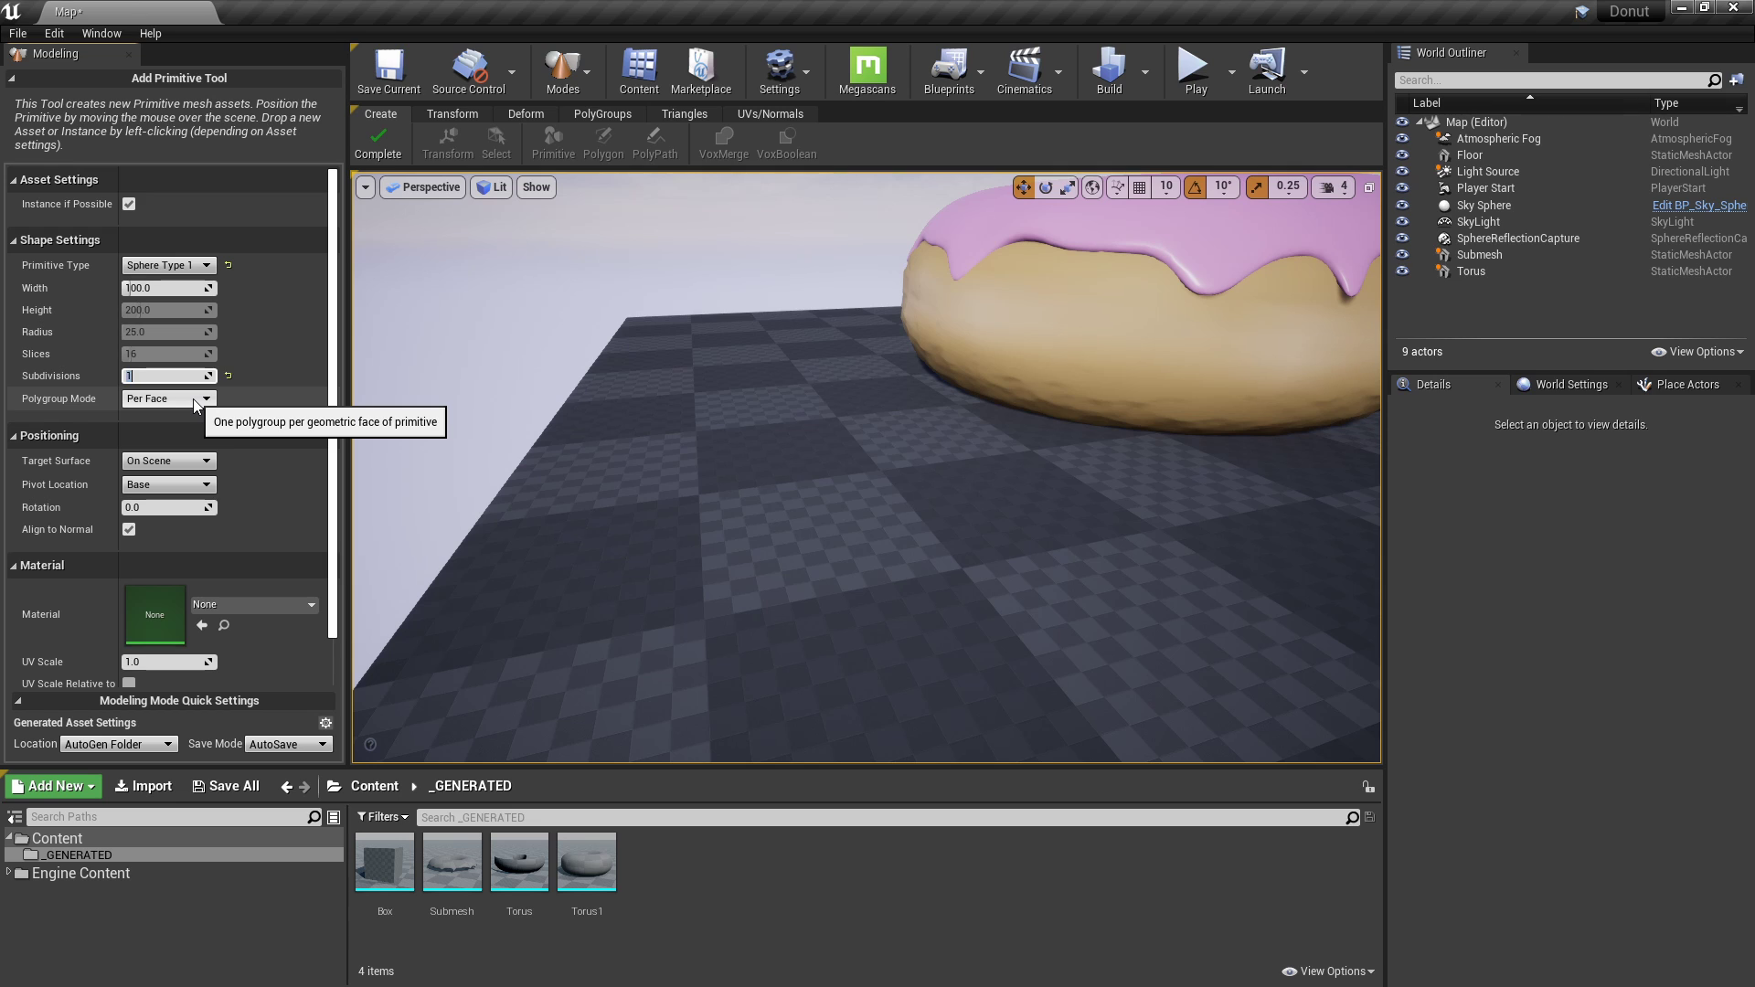
click(837, 542)
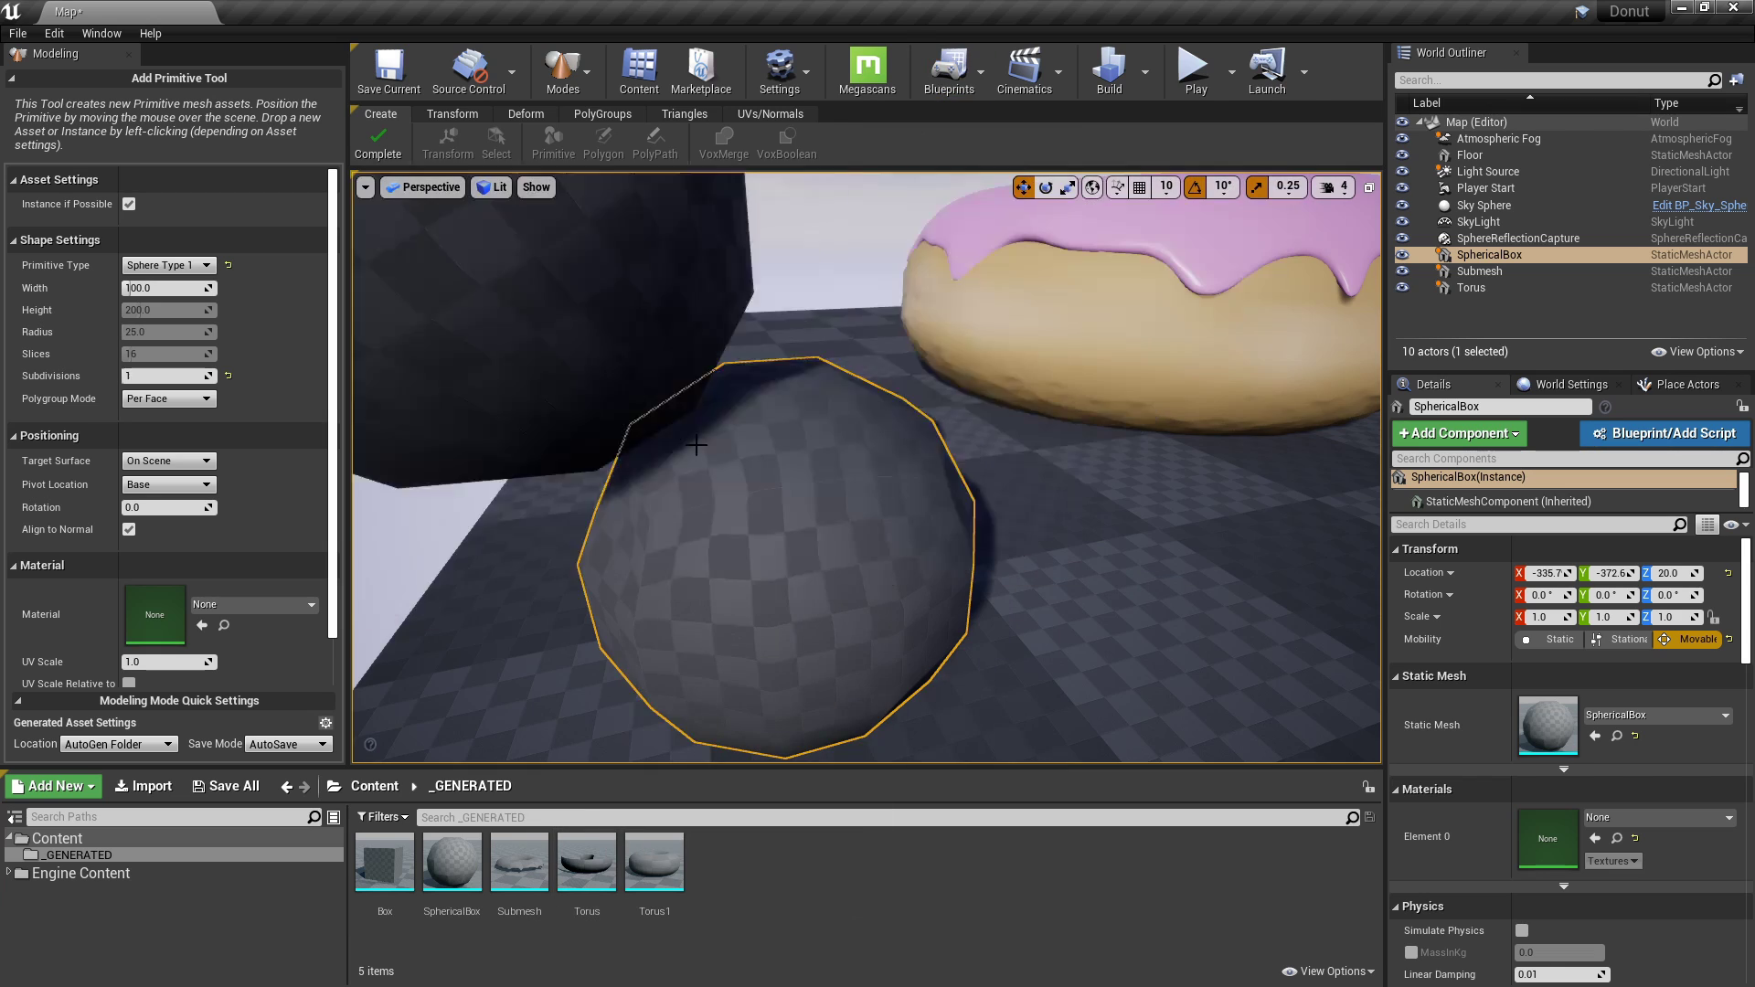
click(375, 147)
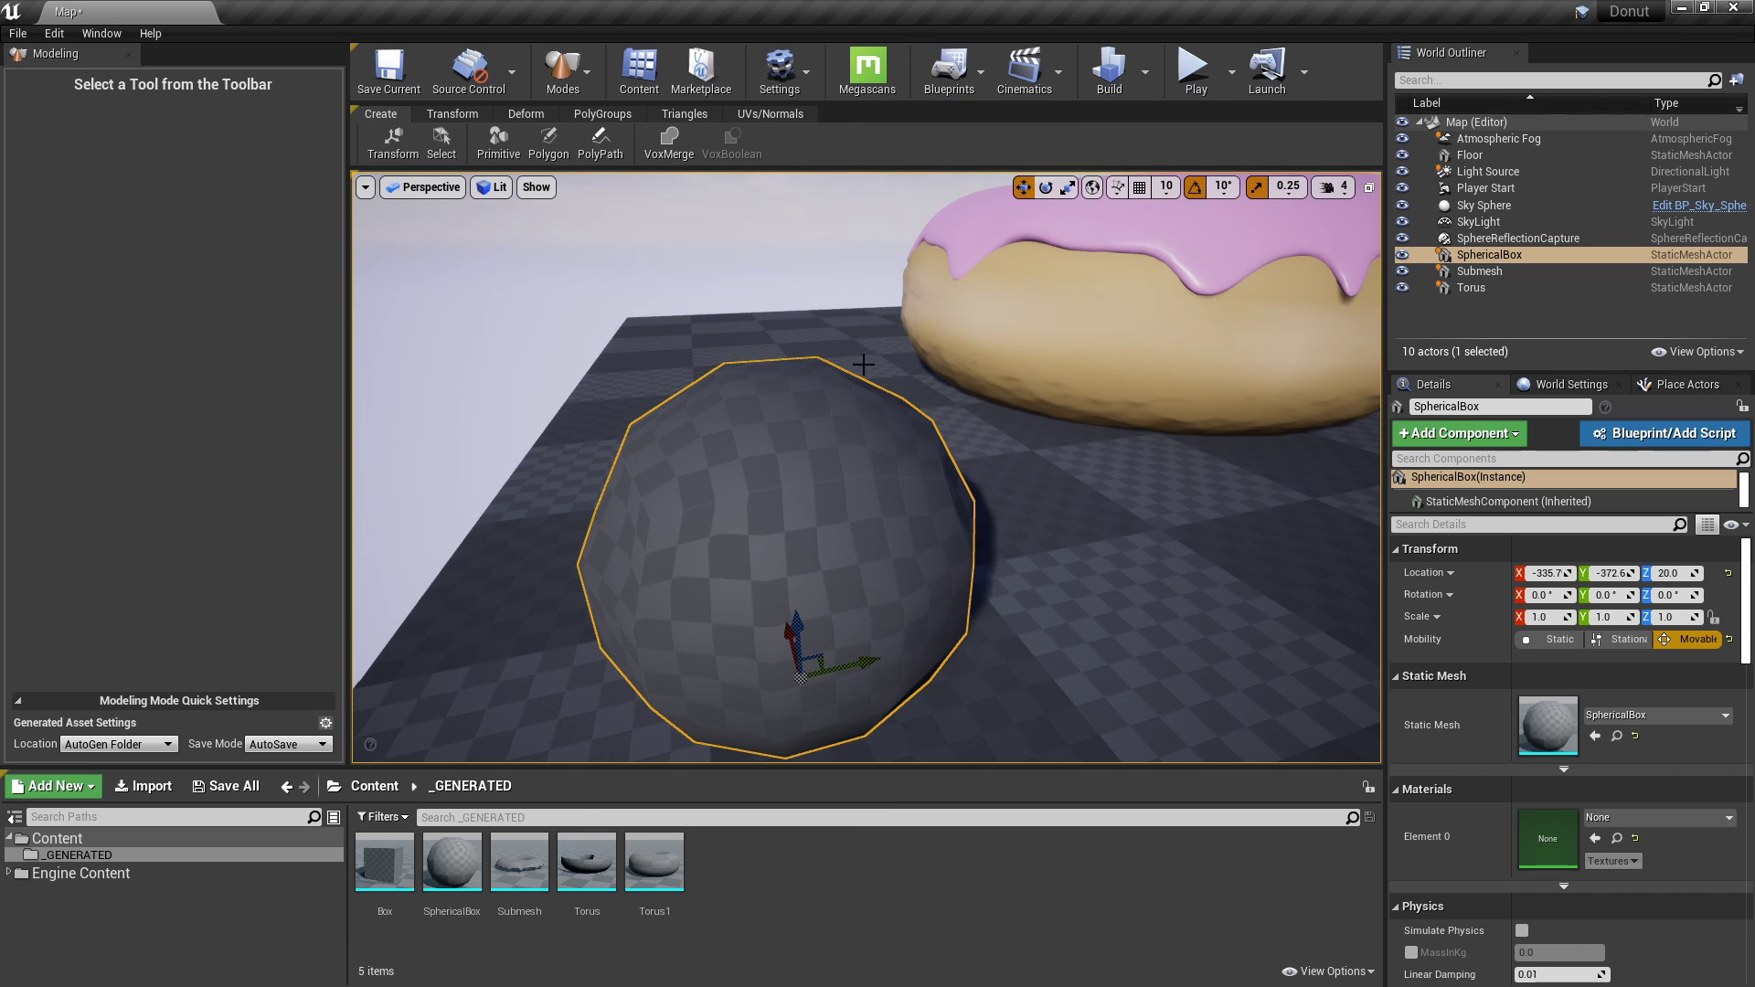
Start the SpaceDeform tool on the sphere with the Flare operation and rotate the deformation axis to horizontal.
click(520, 117)
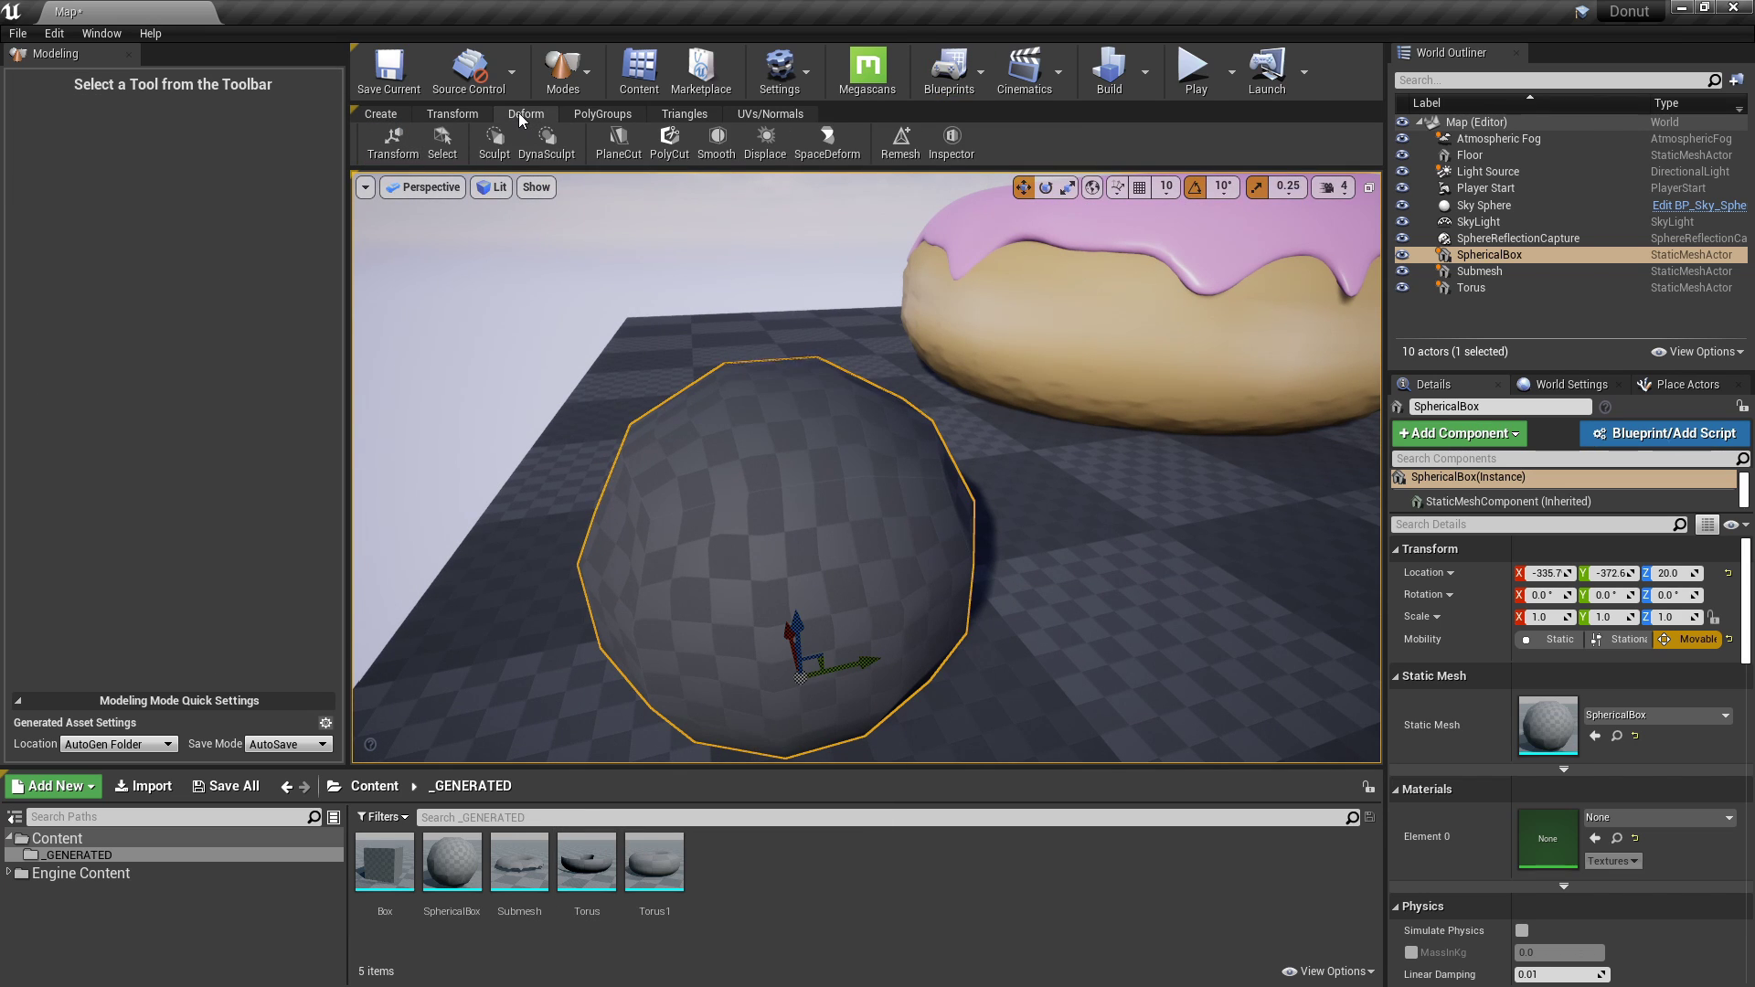
click(823, 144)
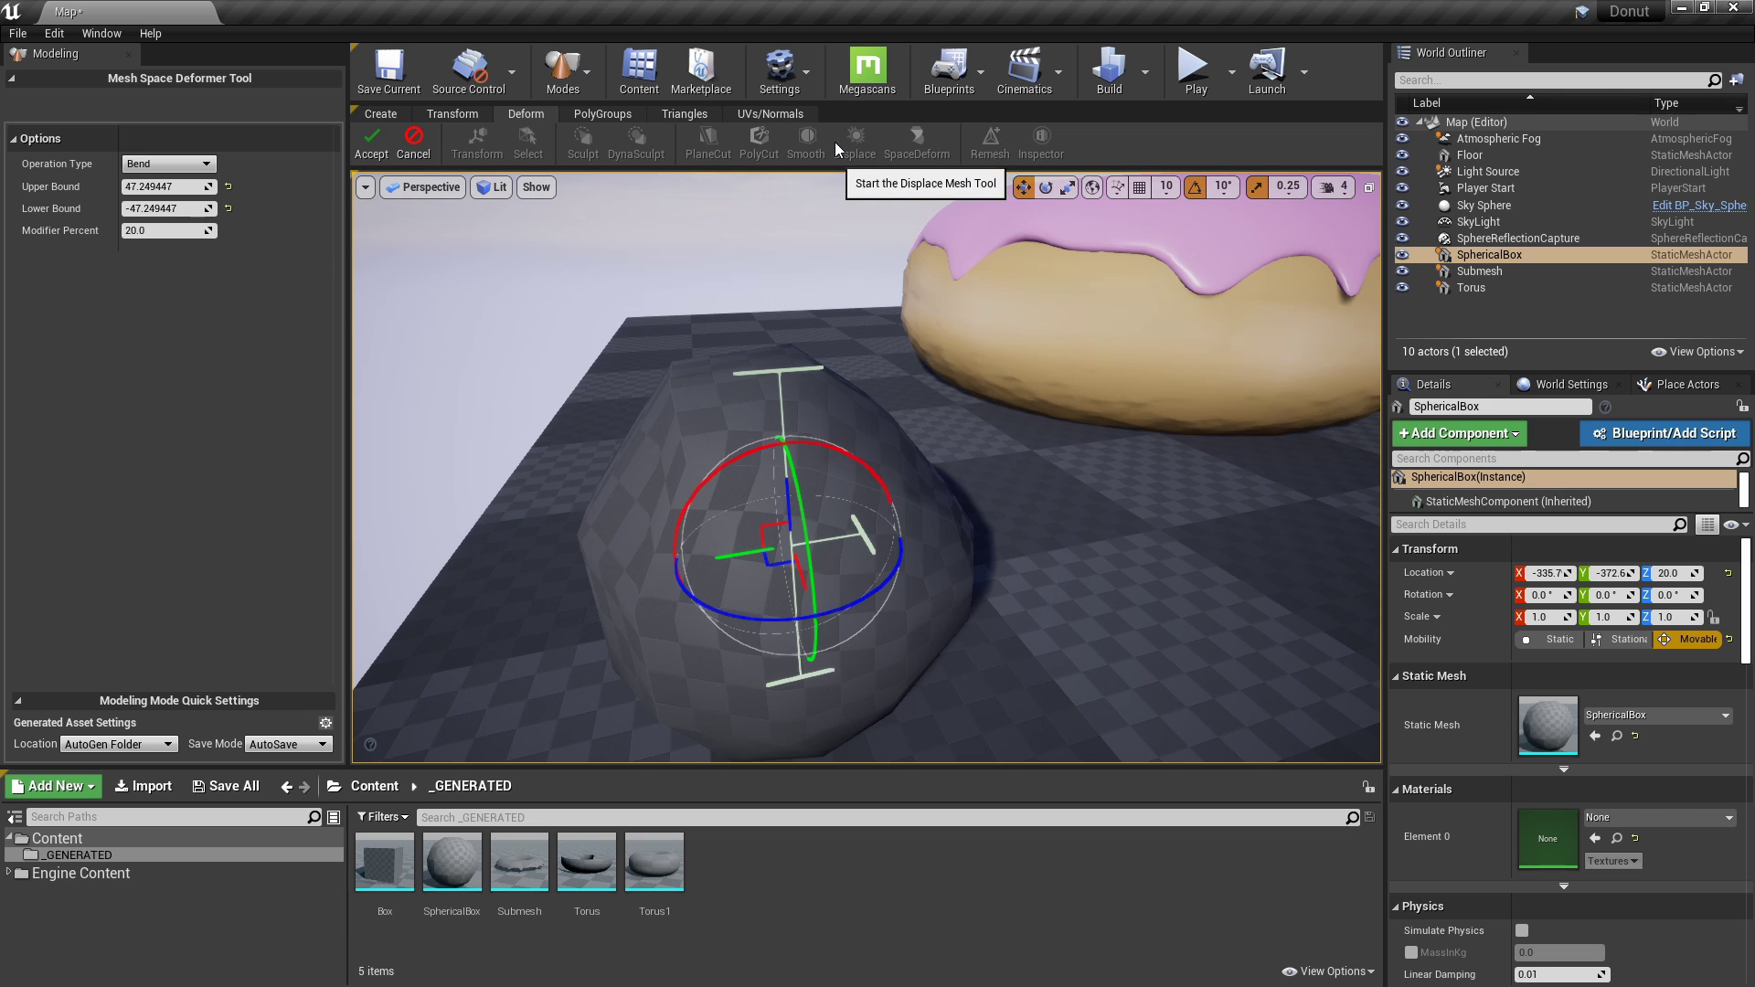
click(200, 166)
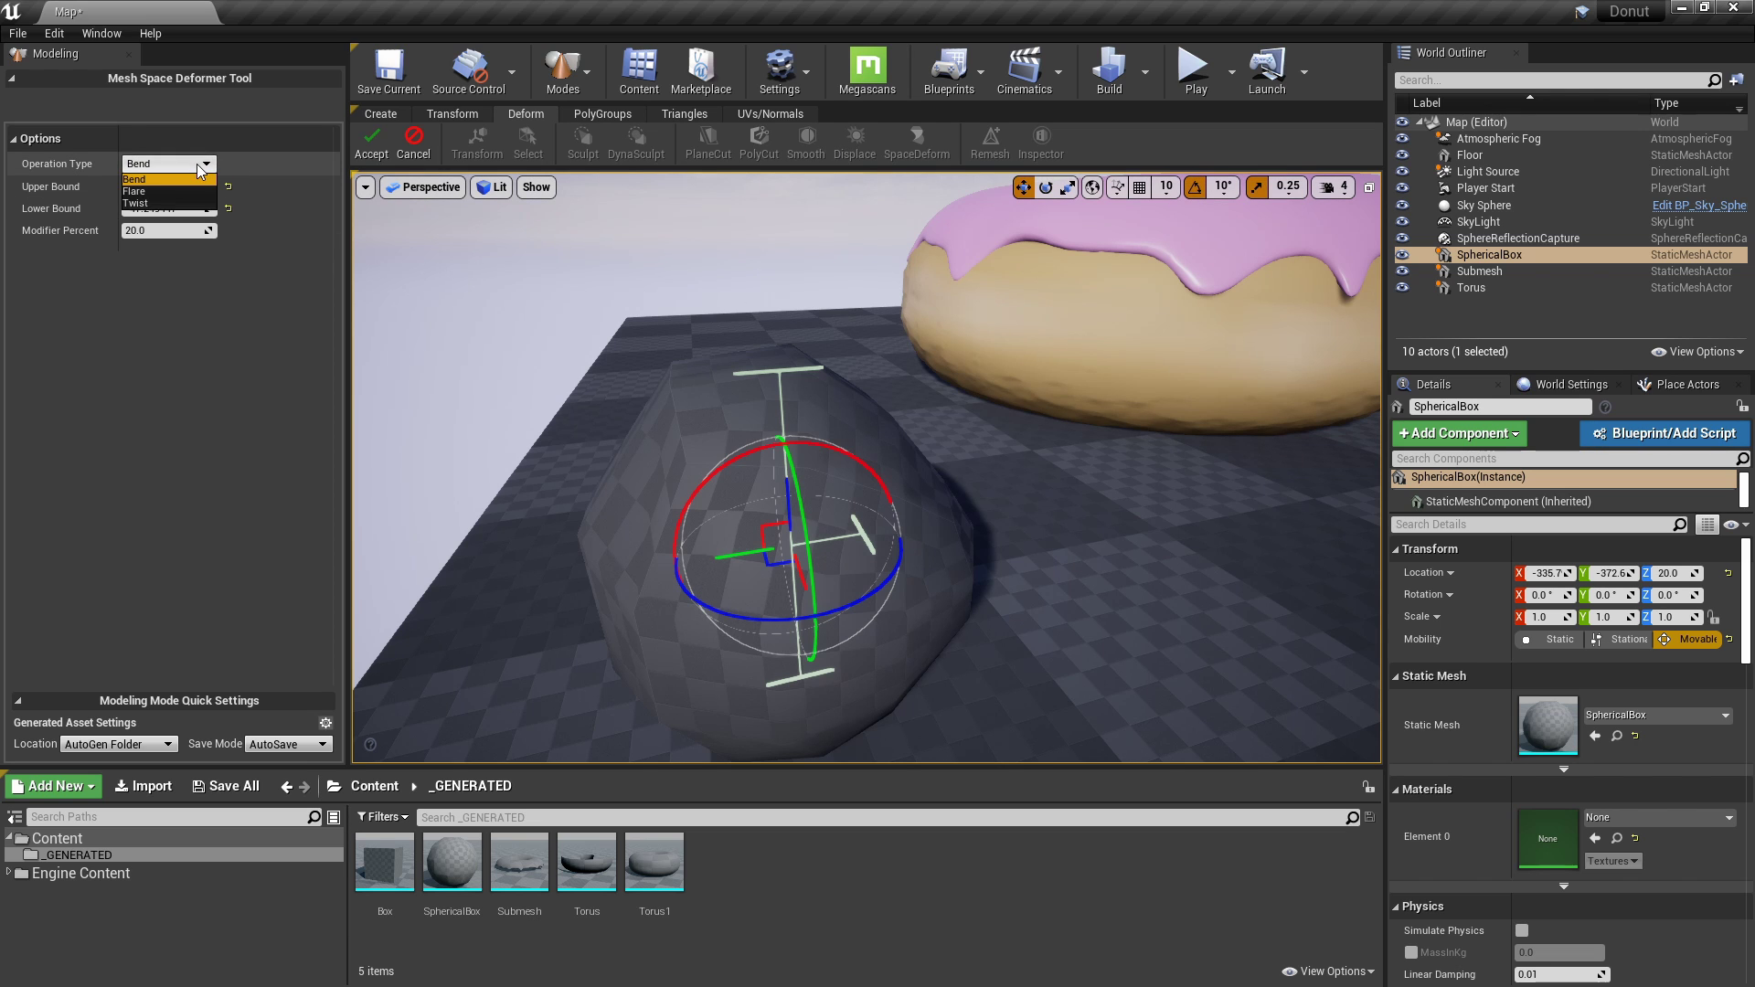
click(139, 191)
mouse_move(641, 393)
right_down()
mouse_move(631, 366)
mouse_move(626, 466)
mouse_move(617, 416)
right_up()
key(s)
mouse_move(732, 421)
right_down()
mouse_move(768, 423)
mouse_move(744, 427)
right_up()
key(w)
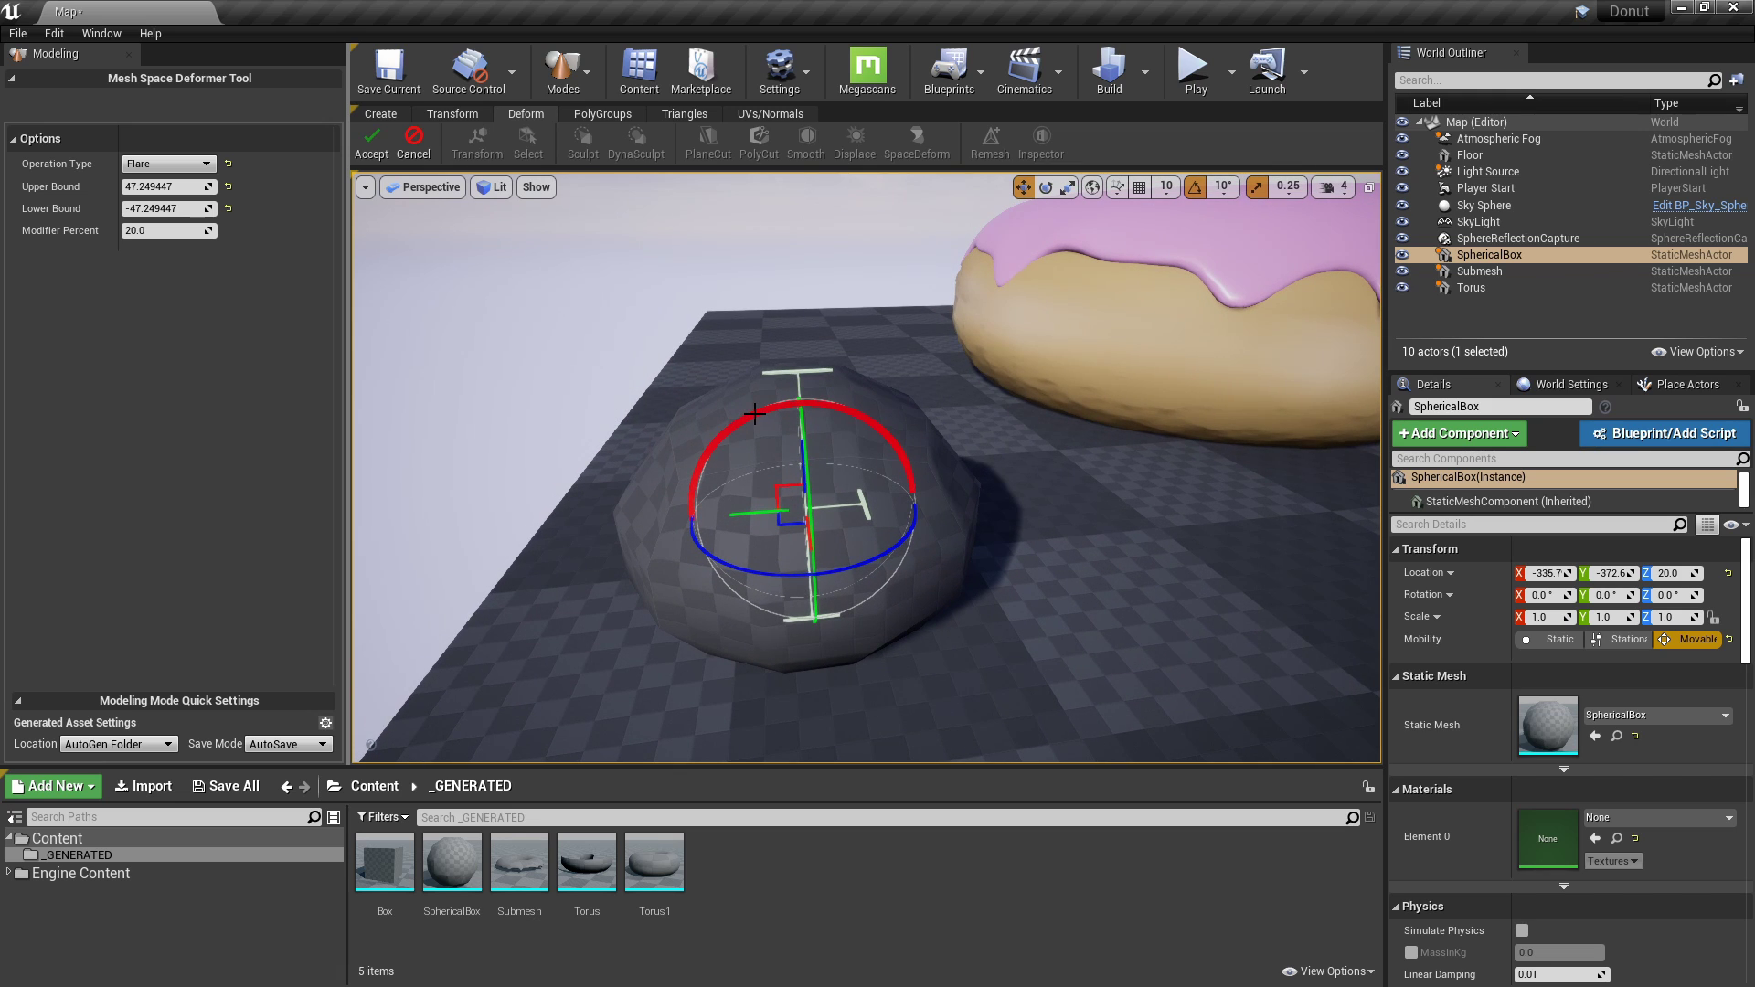
drag(748, 413, 908, 471)
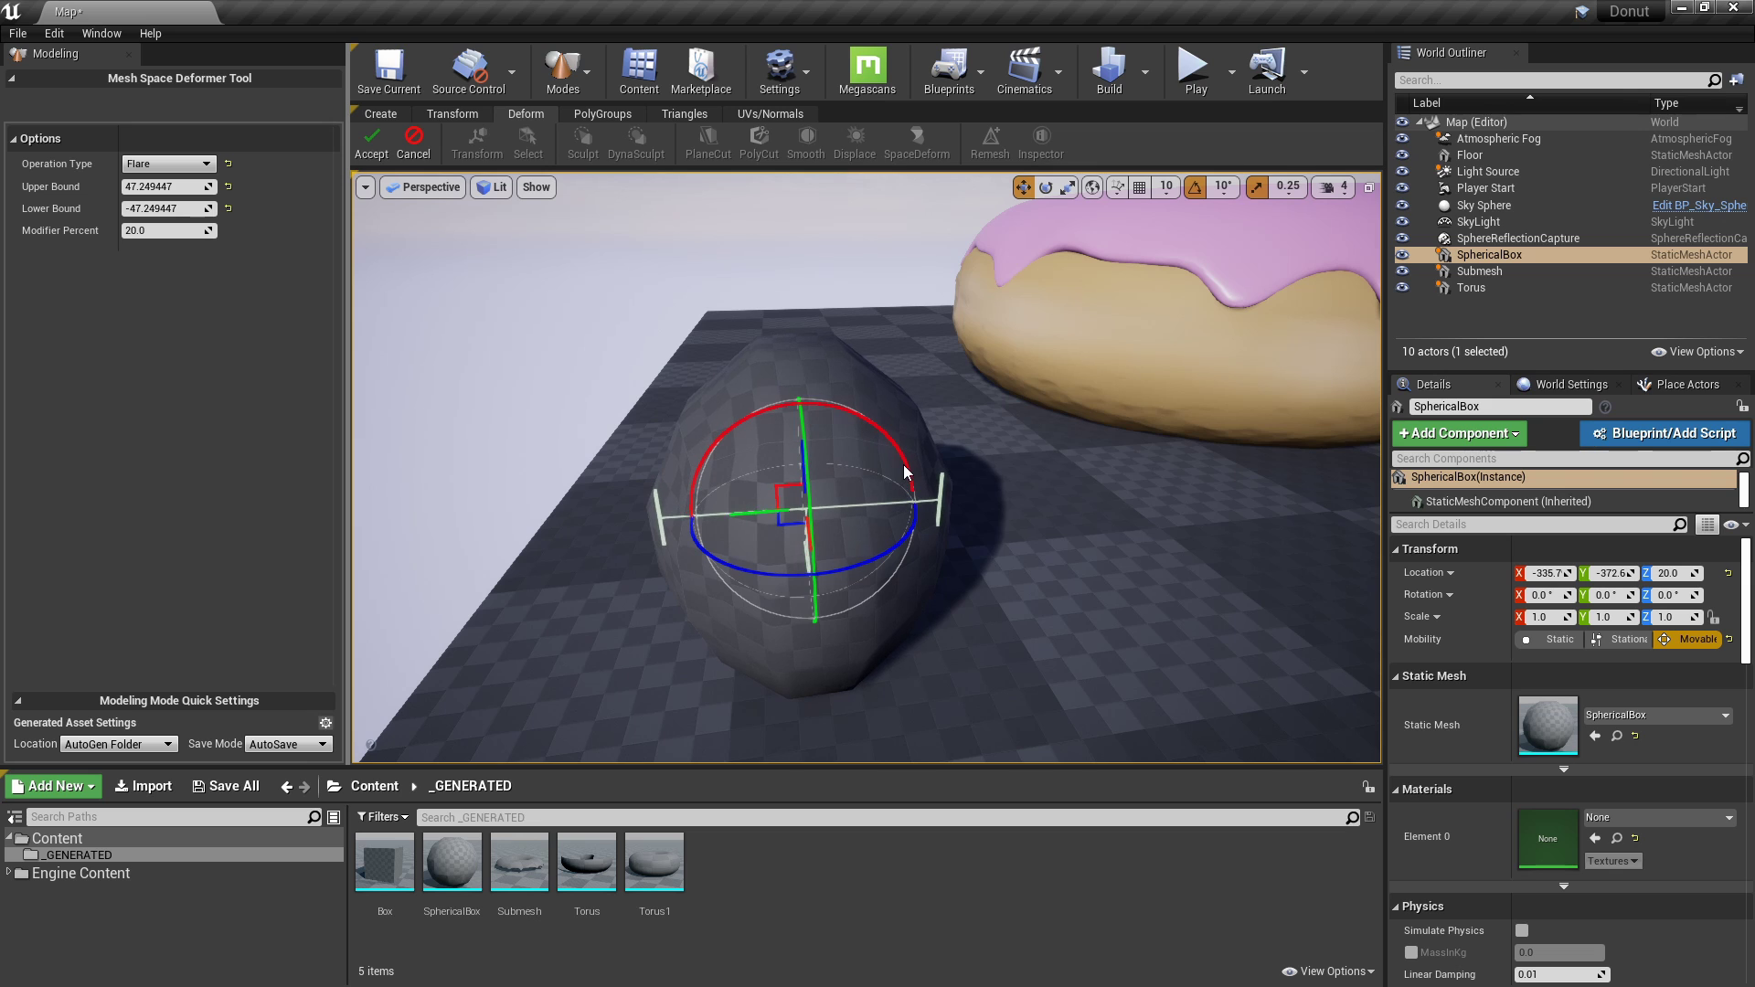
Squeeze the sphere into a thin elongated shape with bounds of about 161 and -109 and a modifier of about -76 percent.
right_drag(947, 457, 1019, 533)
key(w)
key(s)
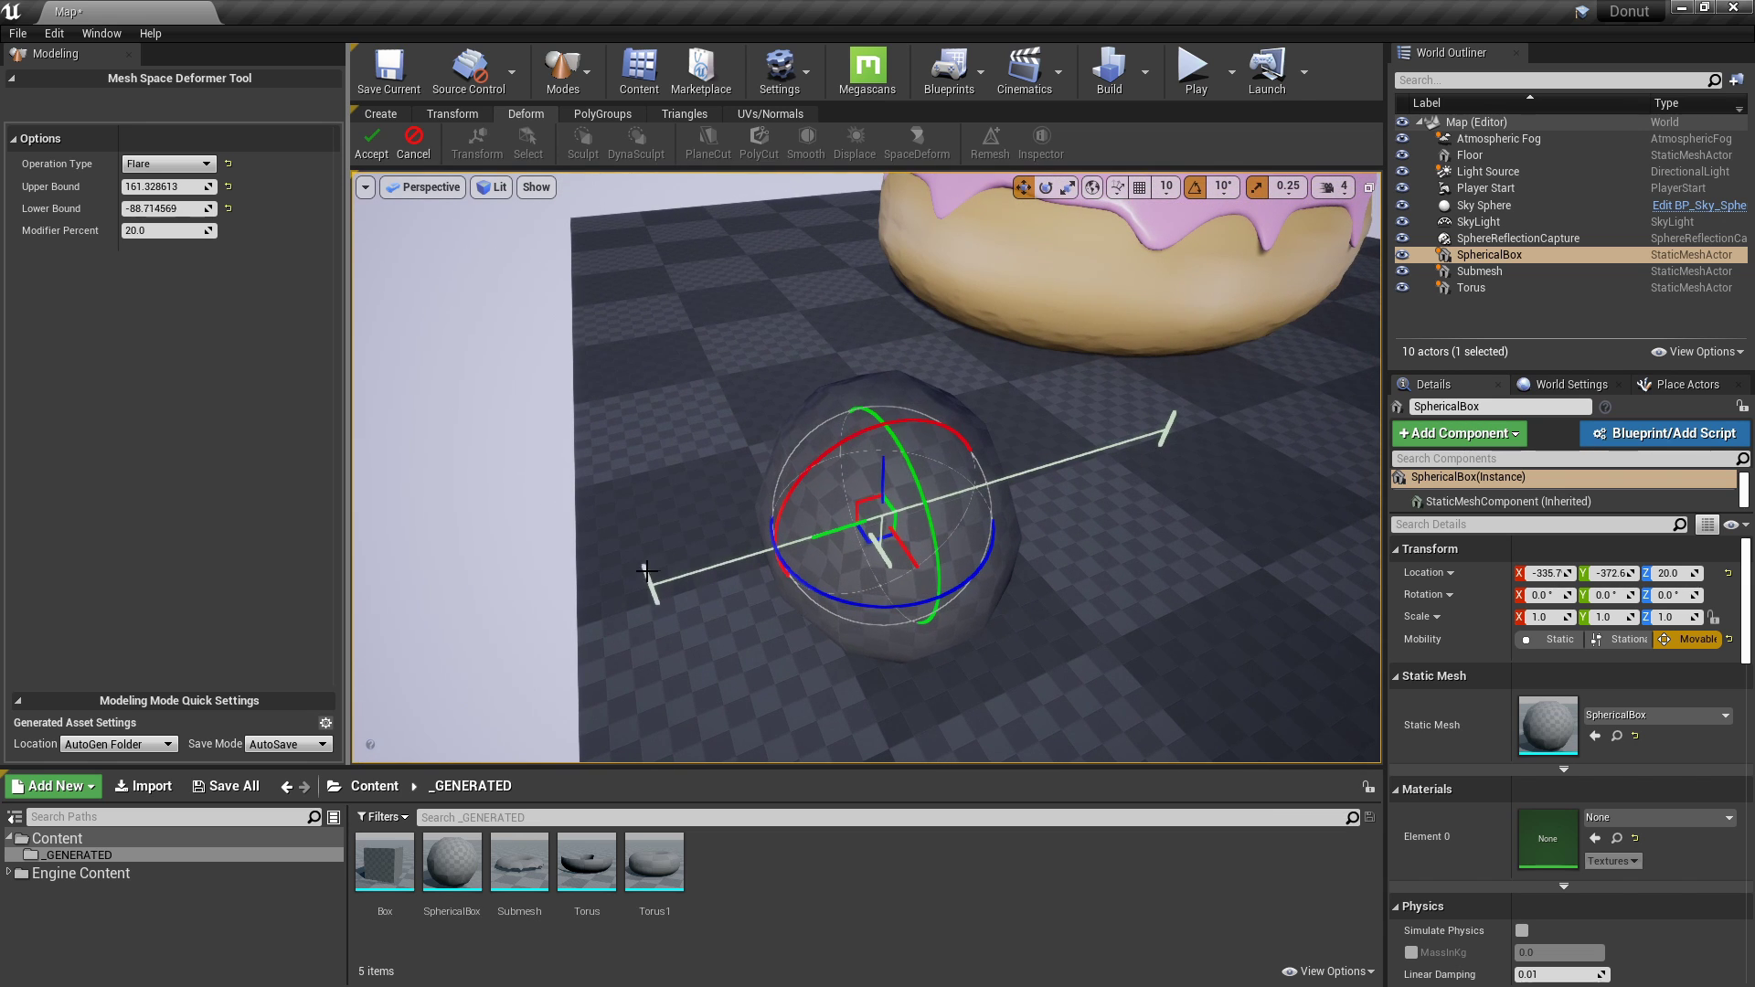
key(d)
right_drag(900, 581, 819, 562)
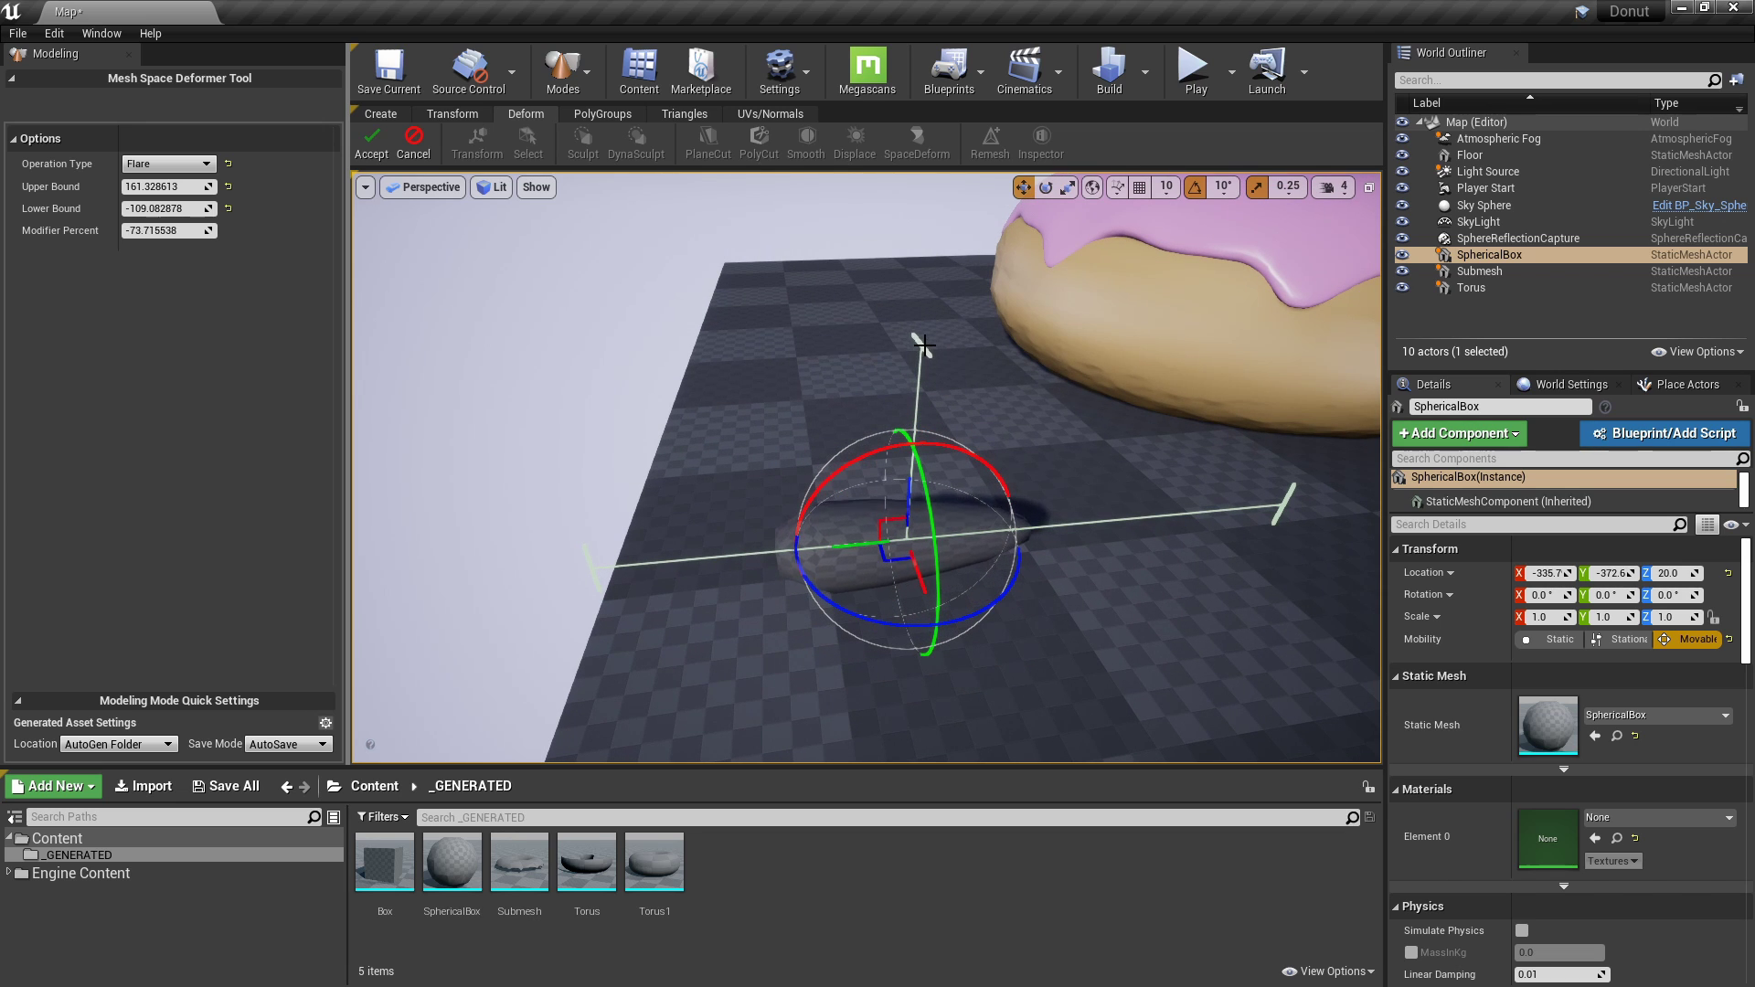
drag(924, 345, 924, 347)
key(d)
key(q)
right_drag(924, 348, 869, 307)
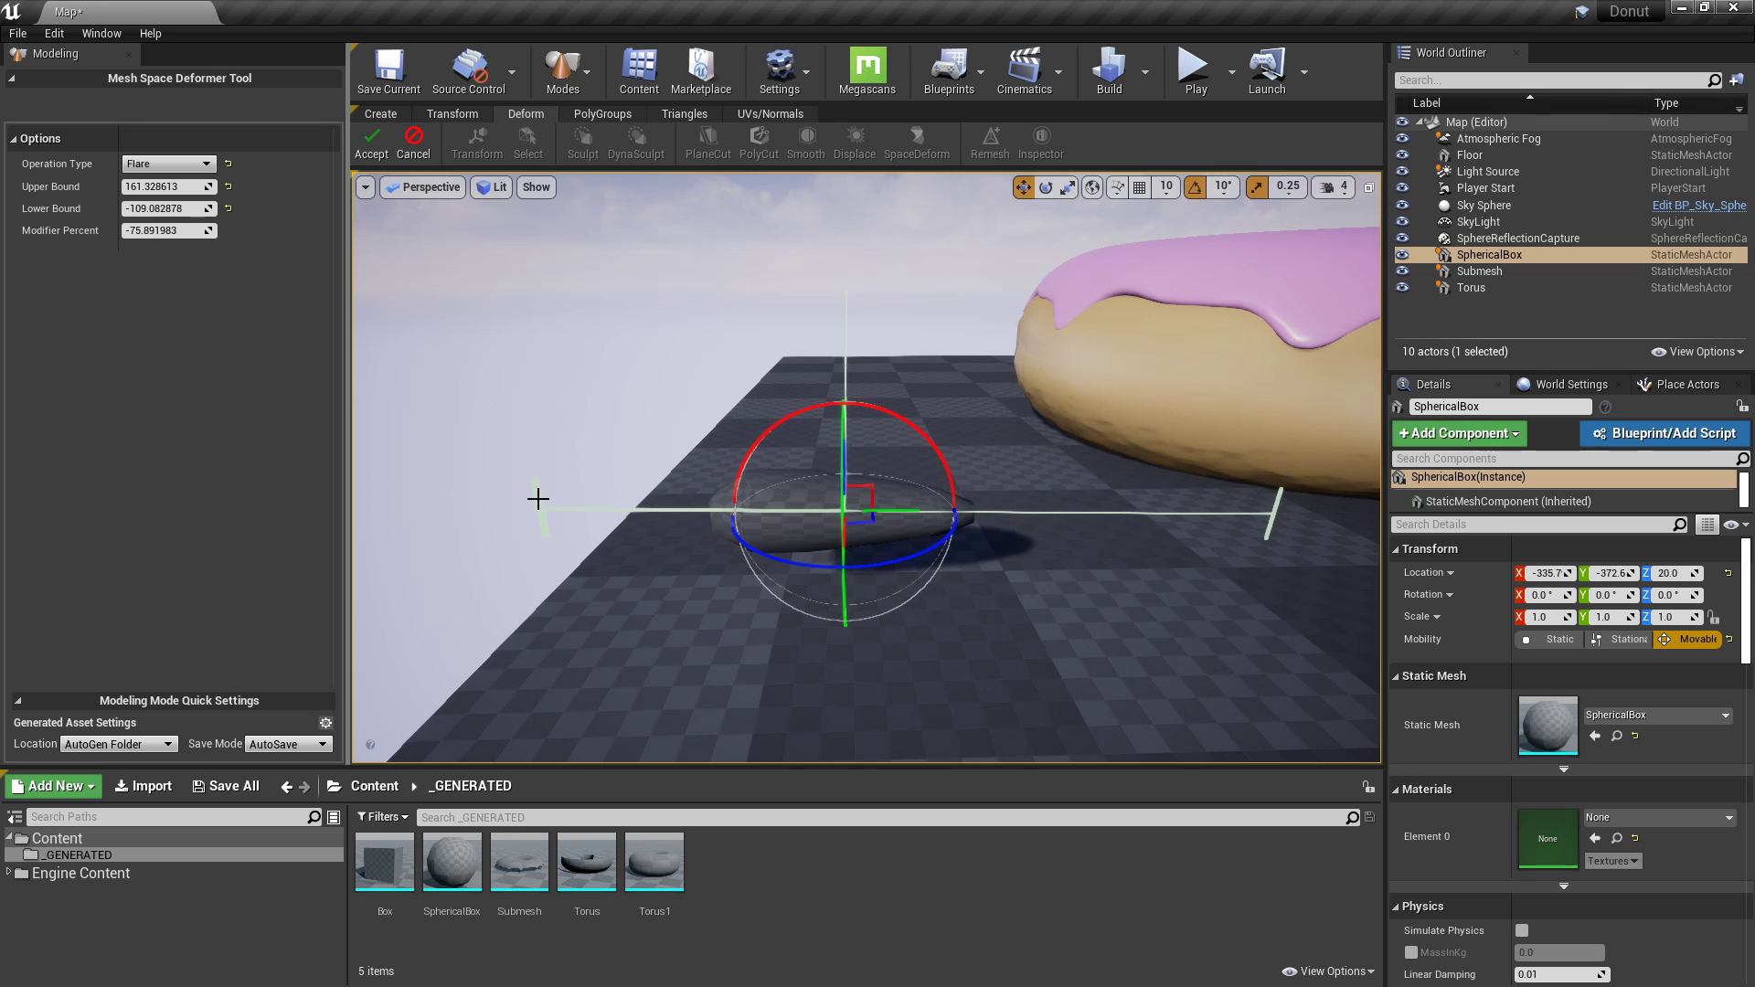
Extend the flare's lower bound to about -162 and accept the deformation.
key(a)
right_drag(626, 505, 1117, 552)
key(a)
key(s)
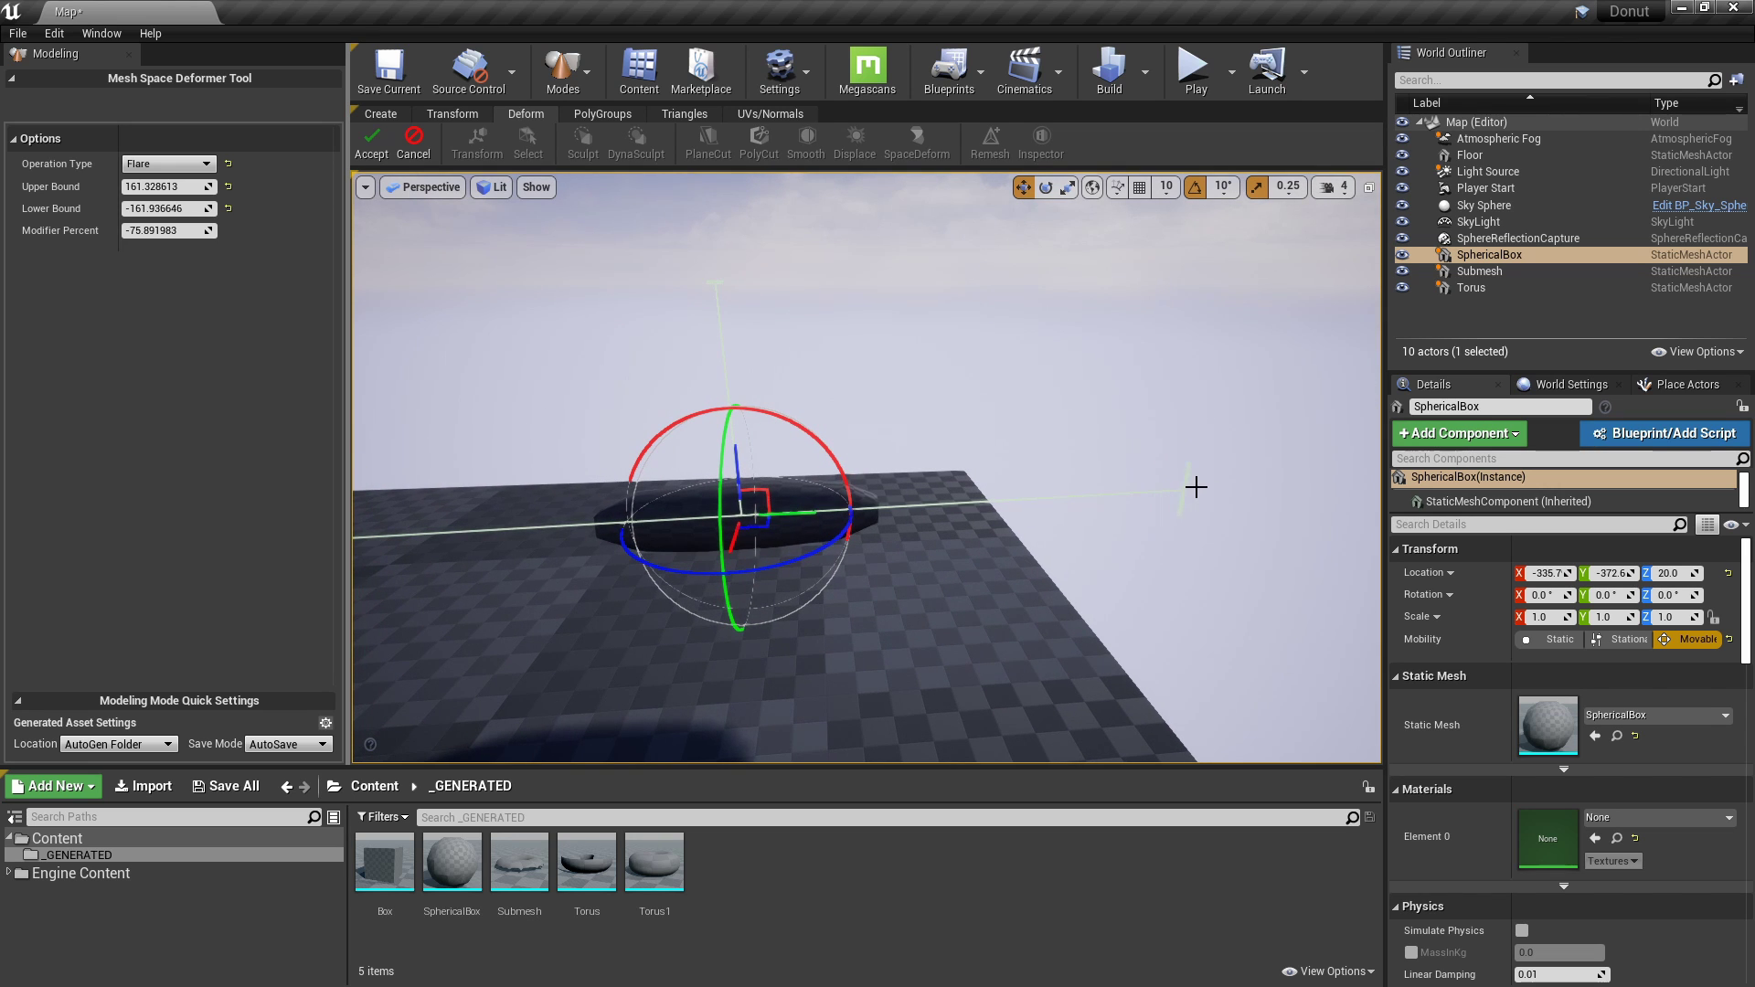
key(d)
right_drag(1196, 486, 995, 468)
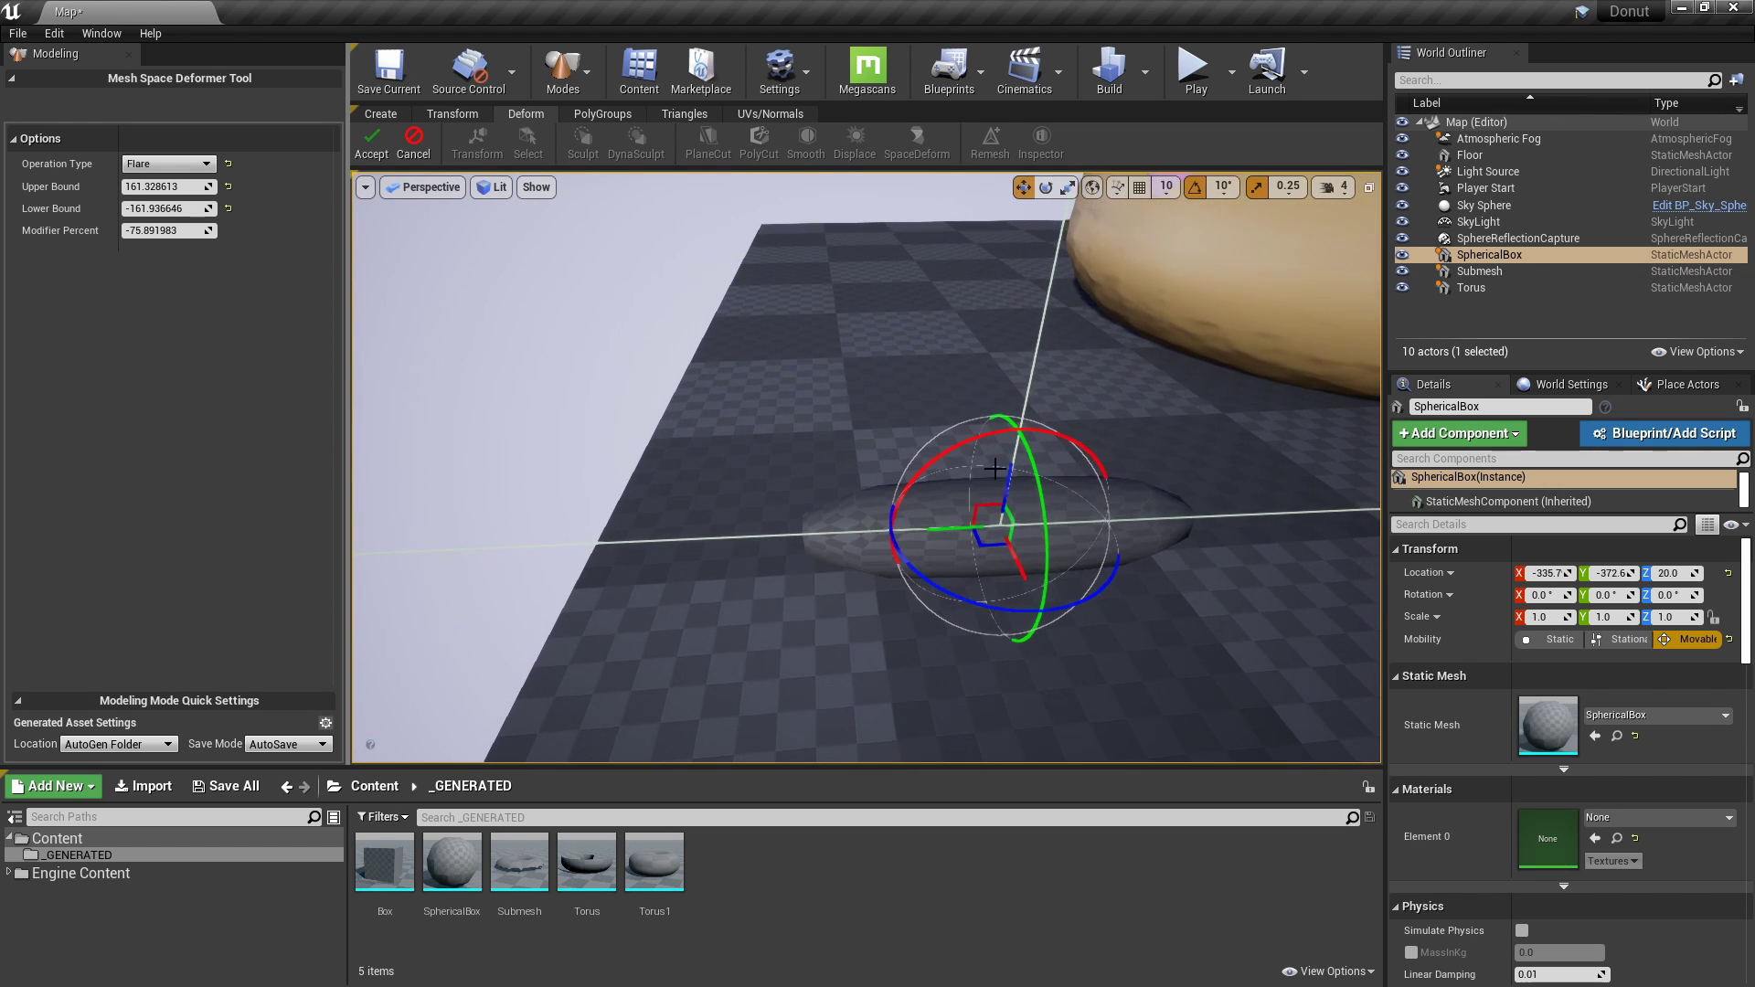
click(370, 143)
key(f)
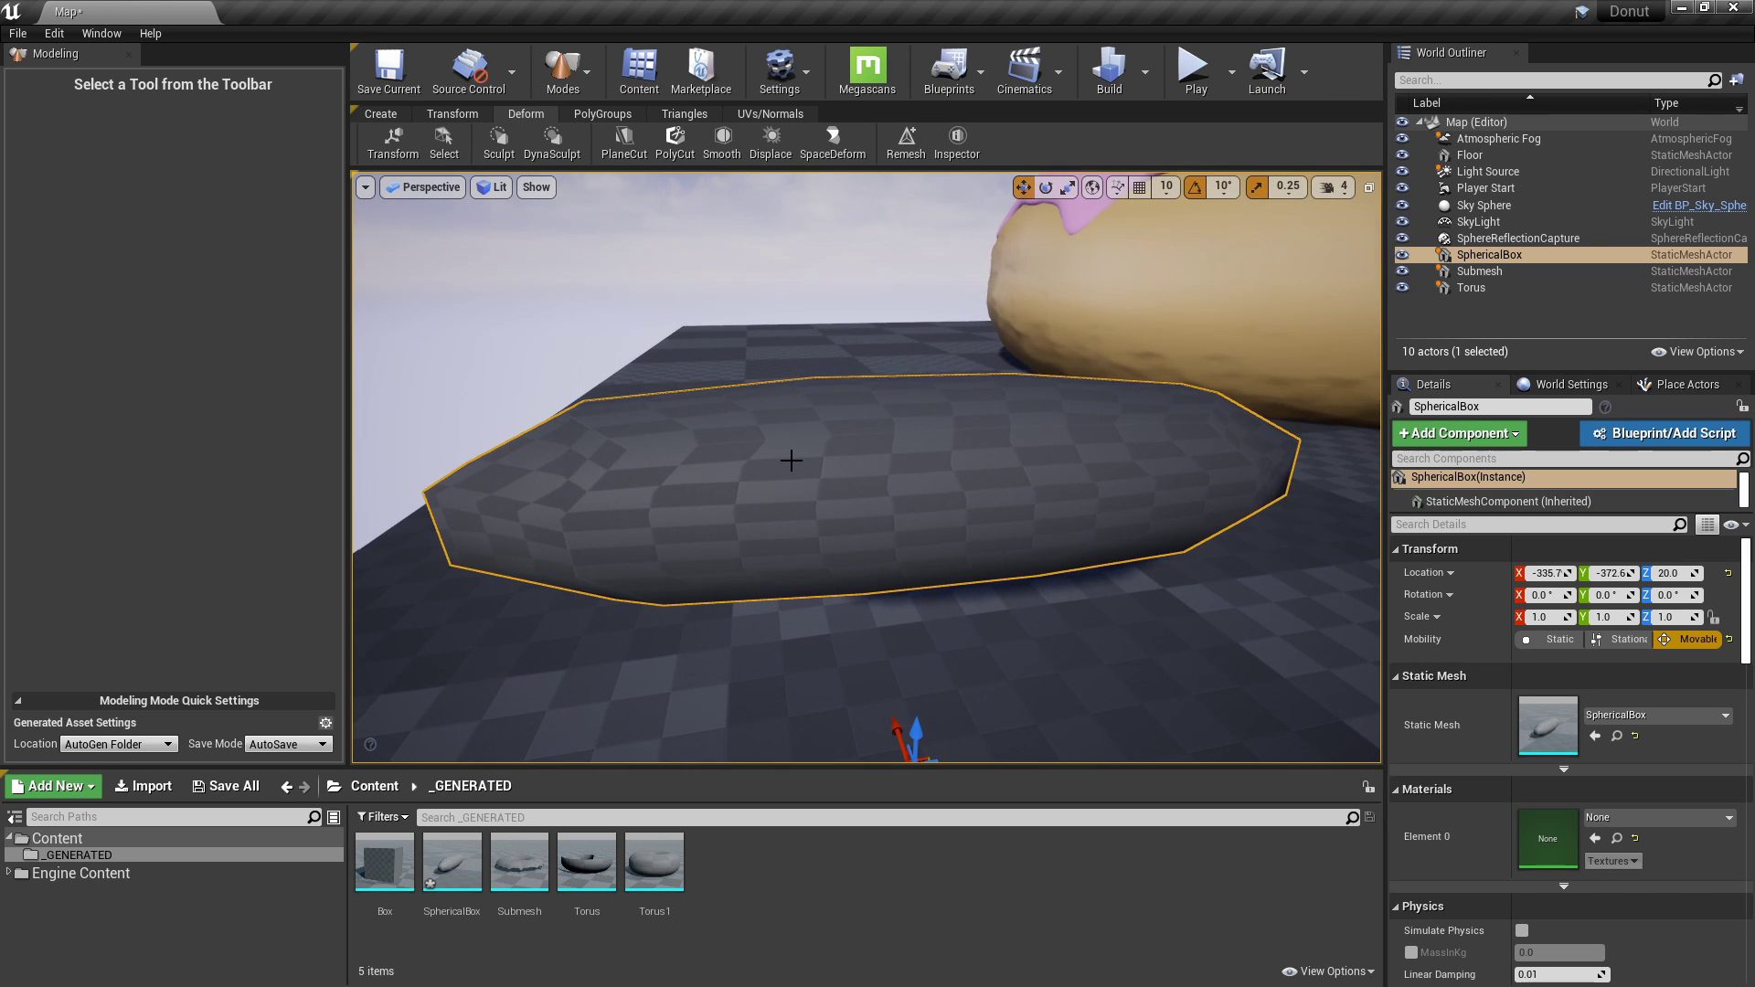
Regenerate the elongated mesh's UVs with AutoUnwrap, keeping the default options, and accept the result.
right_drag(807, 413, 905, 137)
key(s)
key(w)
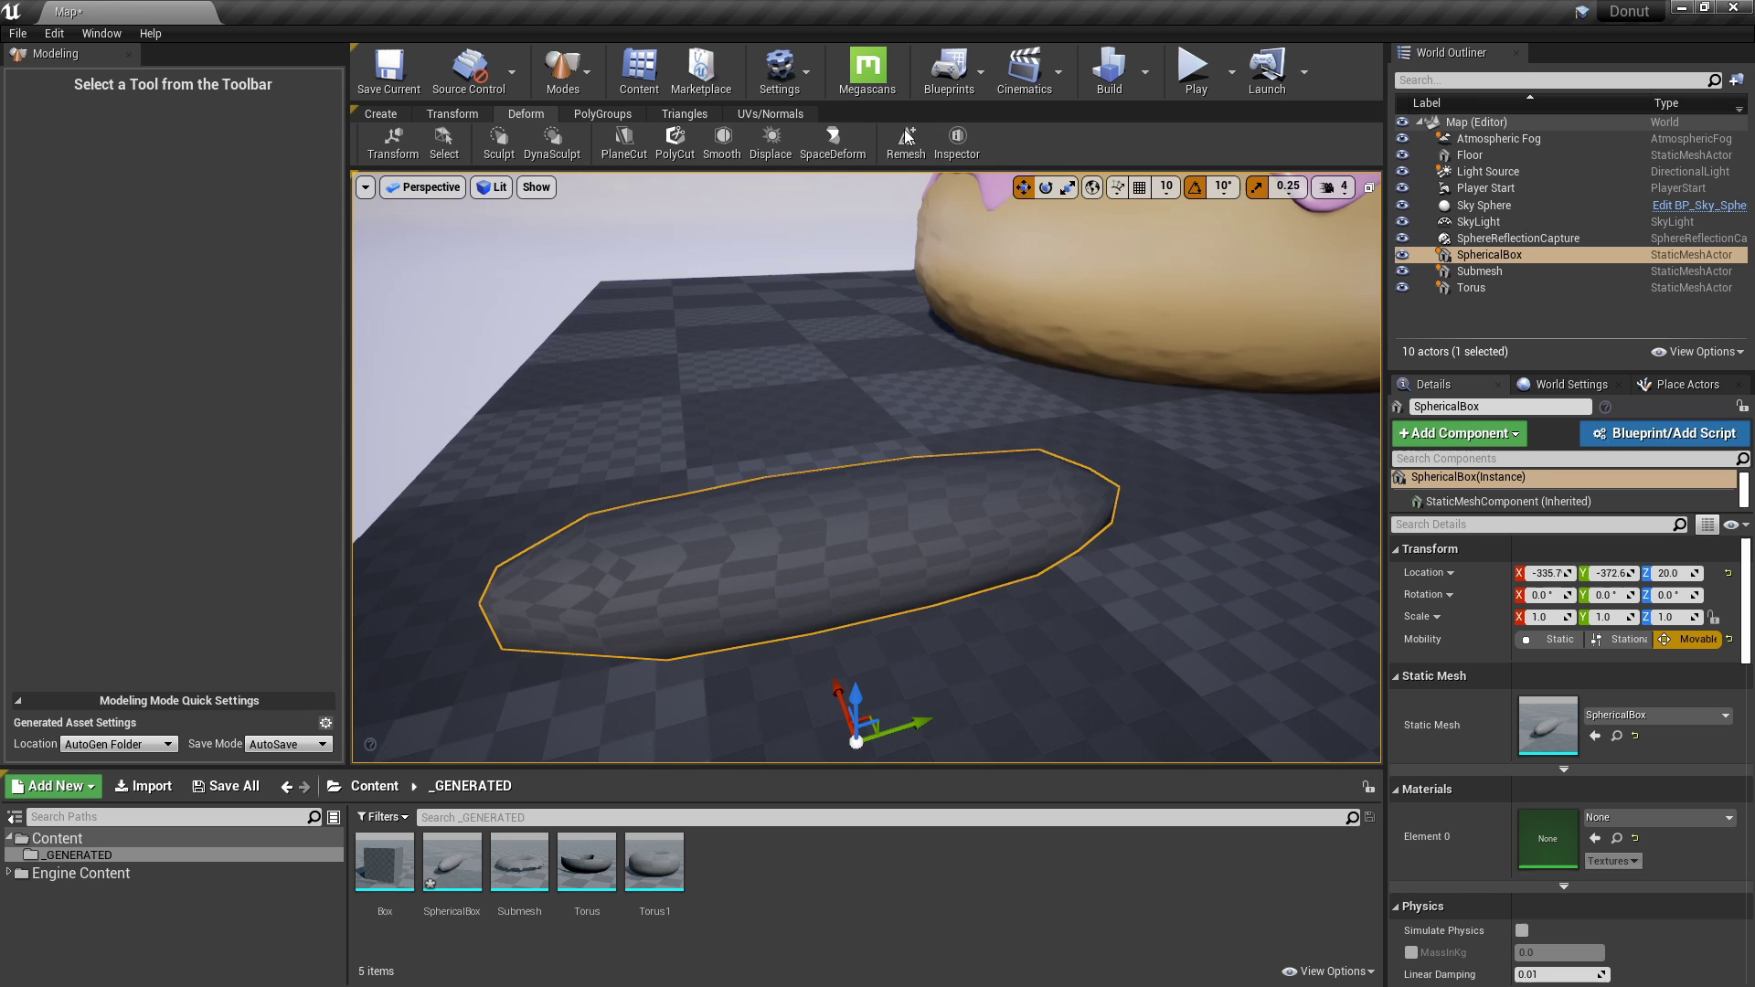
click(766, 113)
click(632, 139)
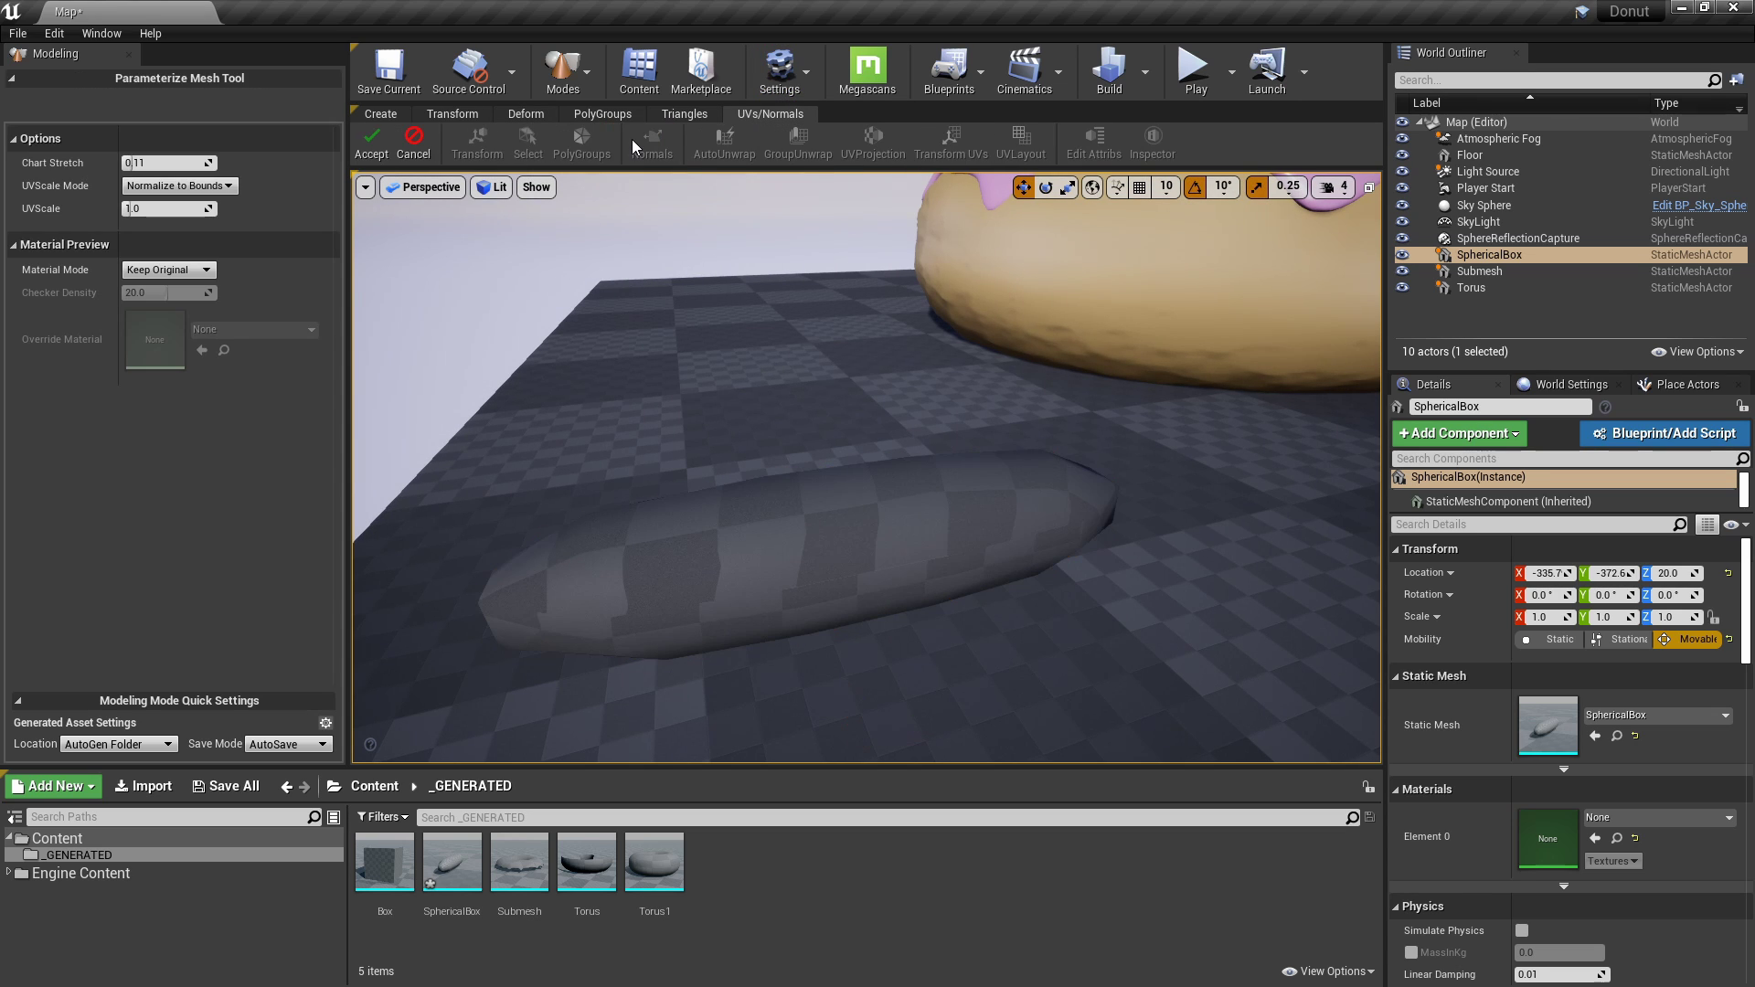
click(371, 150)
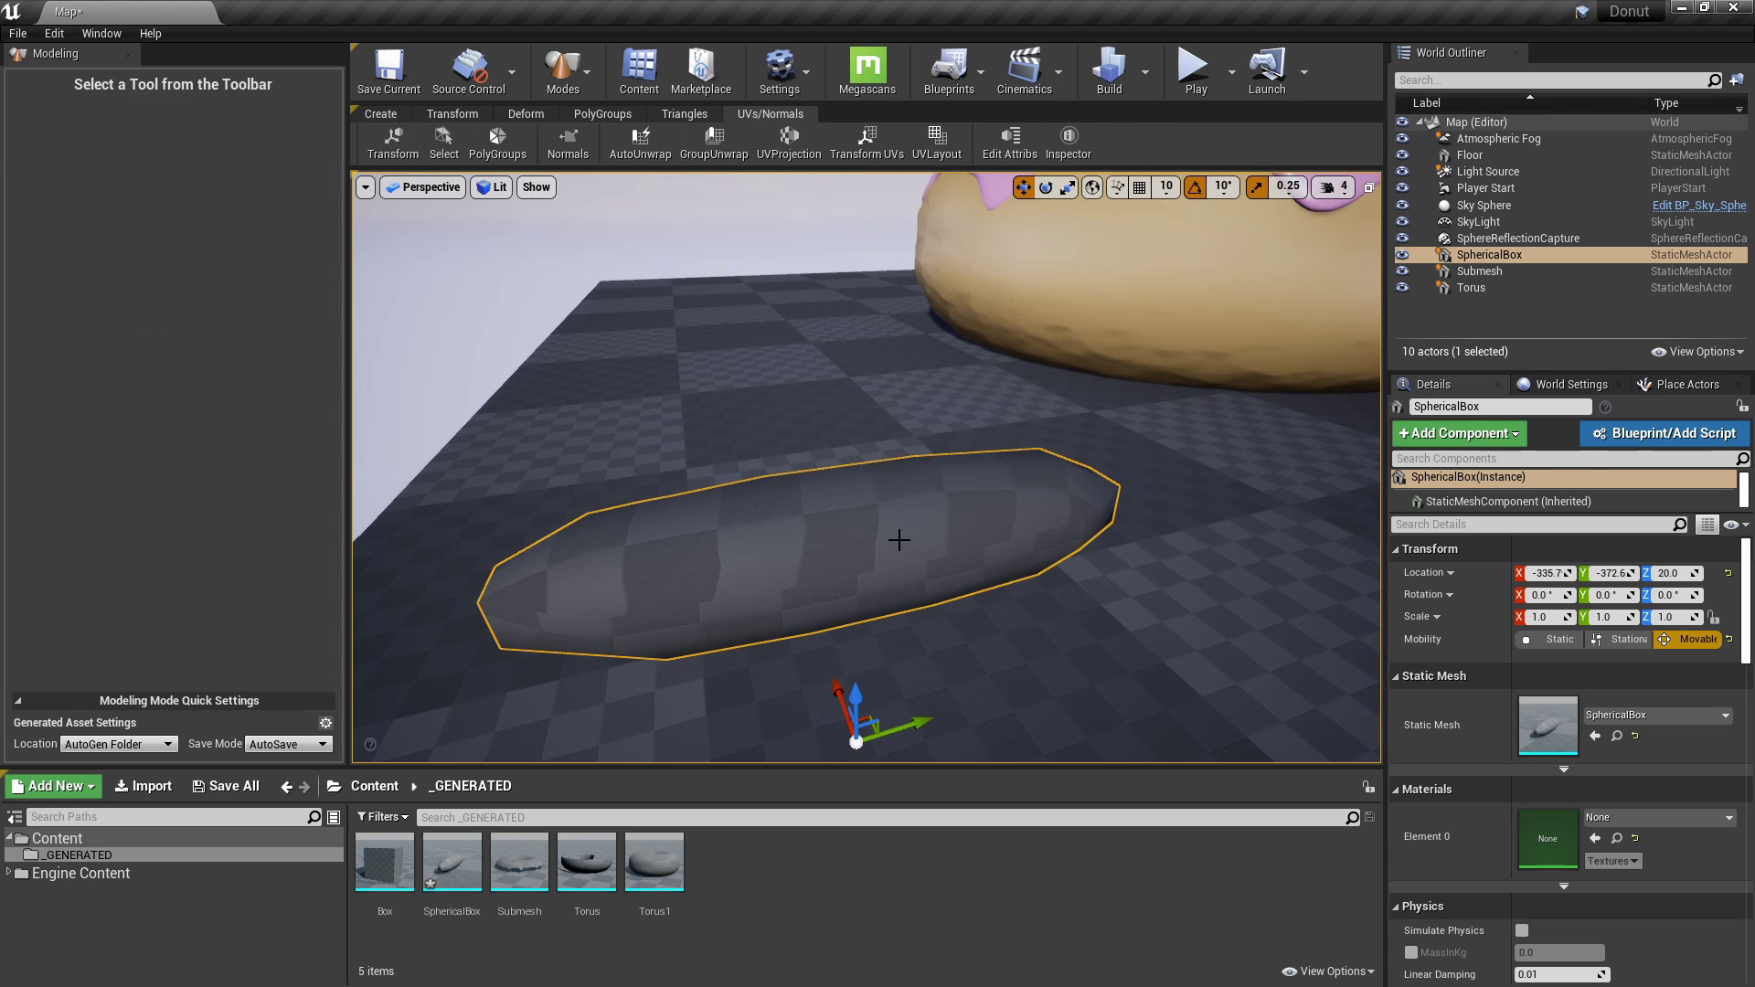
Move the elongated mesh's pivot up to its centre with the Edit Pivot tool and accept the change.
alt+drag(896, 540, 809, 471)
mouse_move(809, 471)
right_down()
mouse_move(816, 499)
mouse_move(795, 503)
right_up()
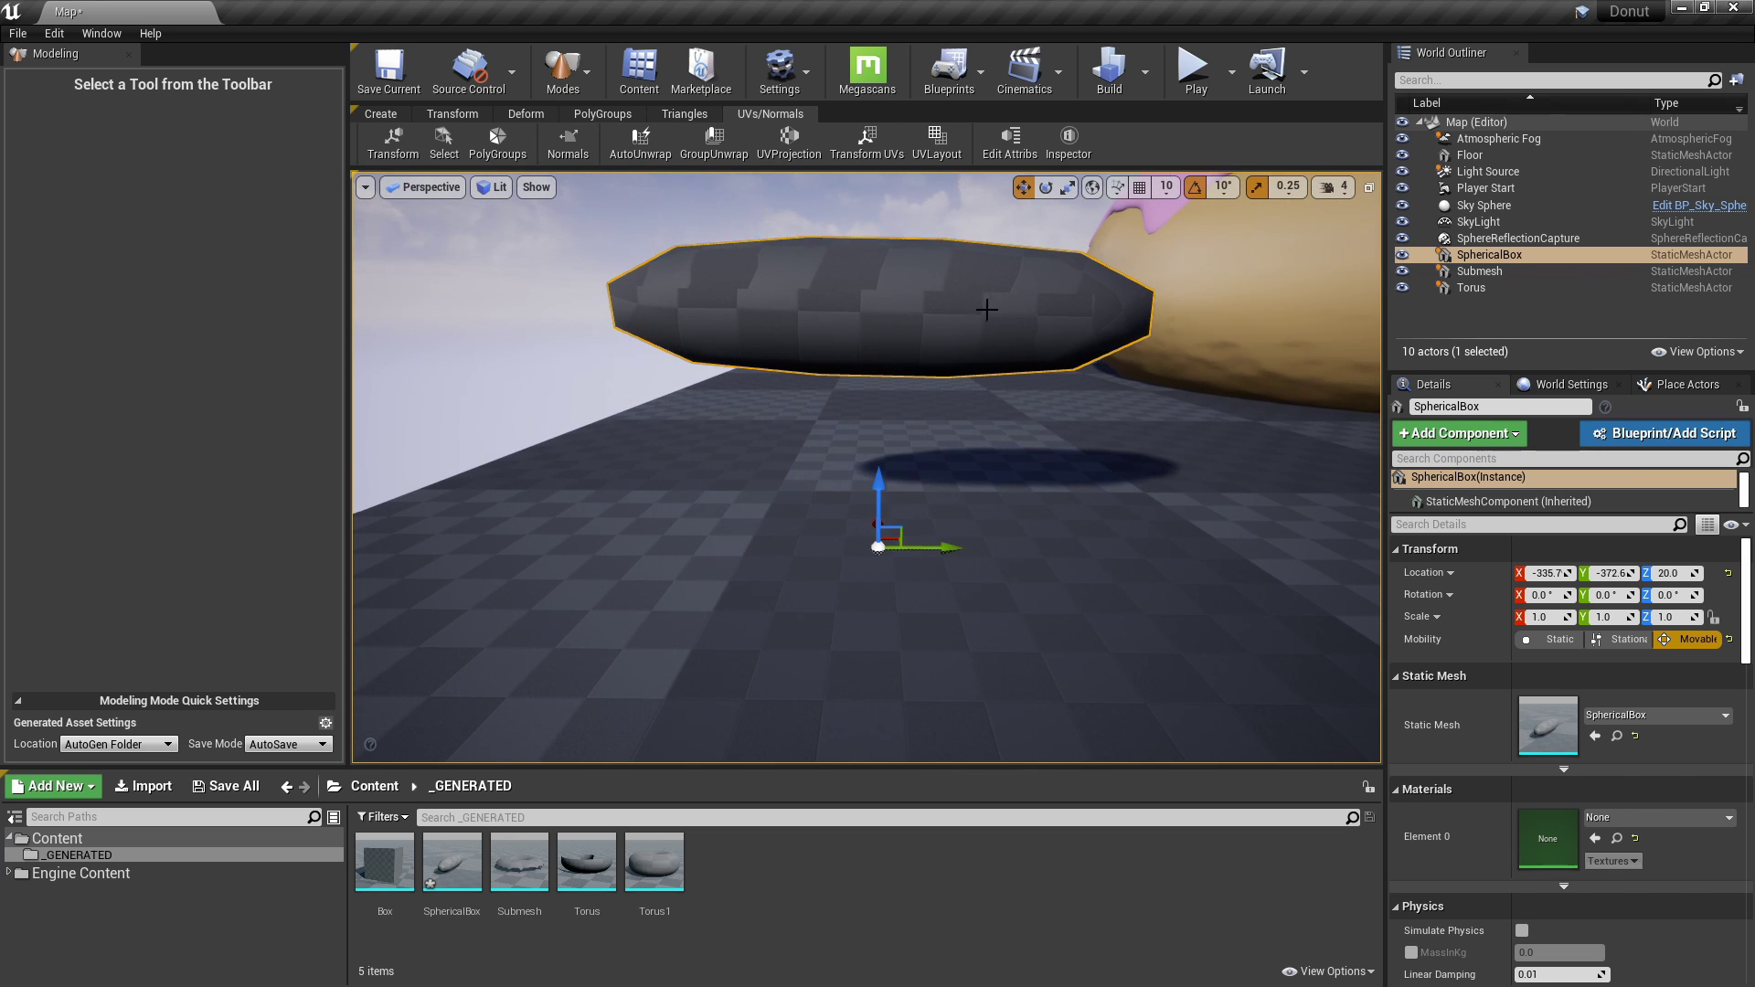
right_drag(875, 338, 678, 441)
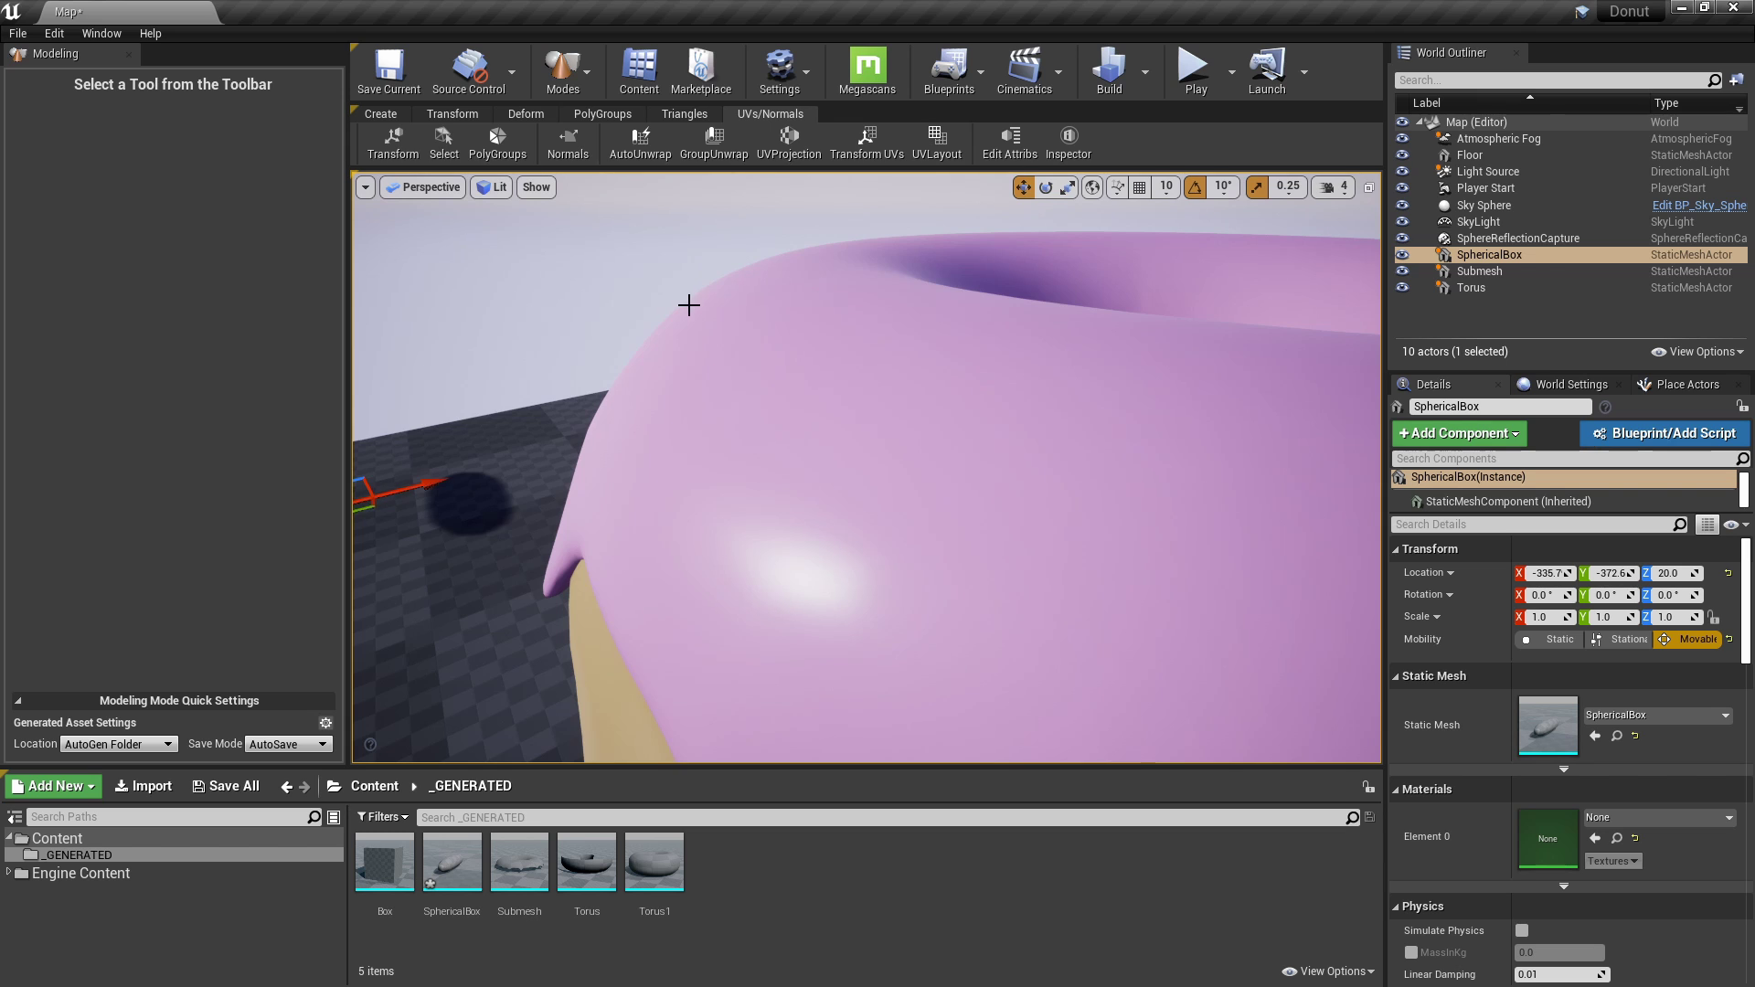
key(f)
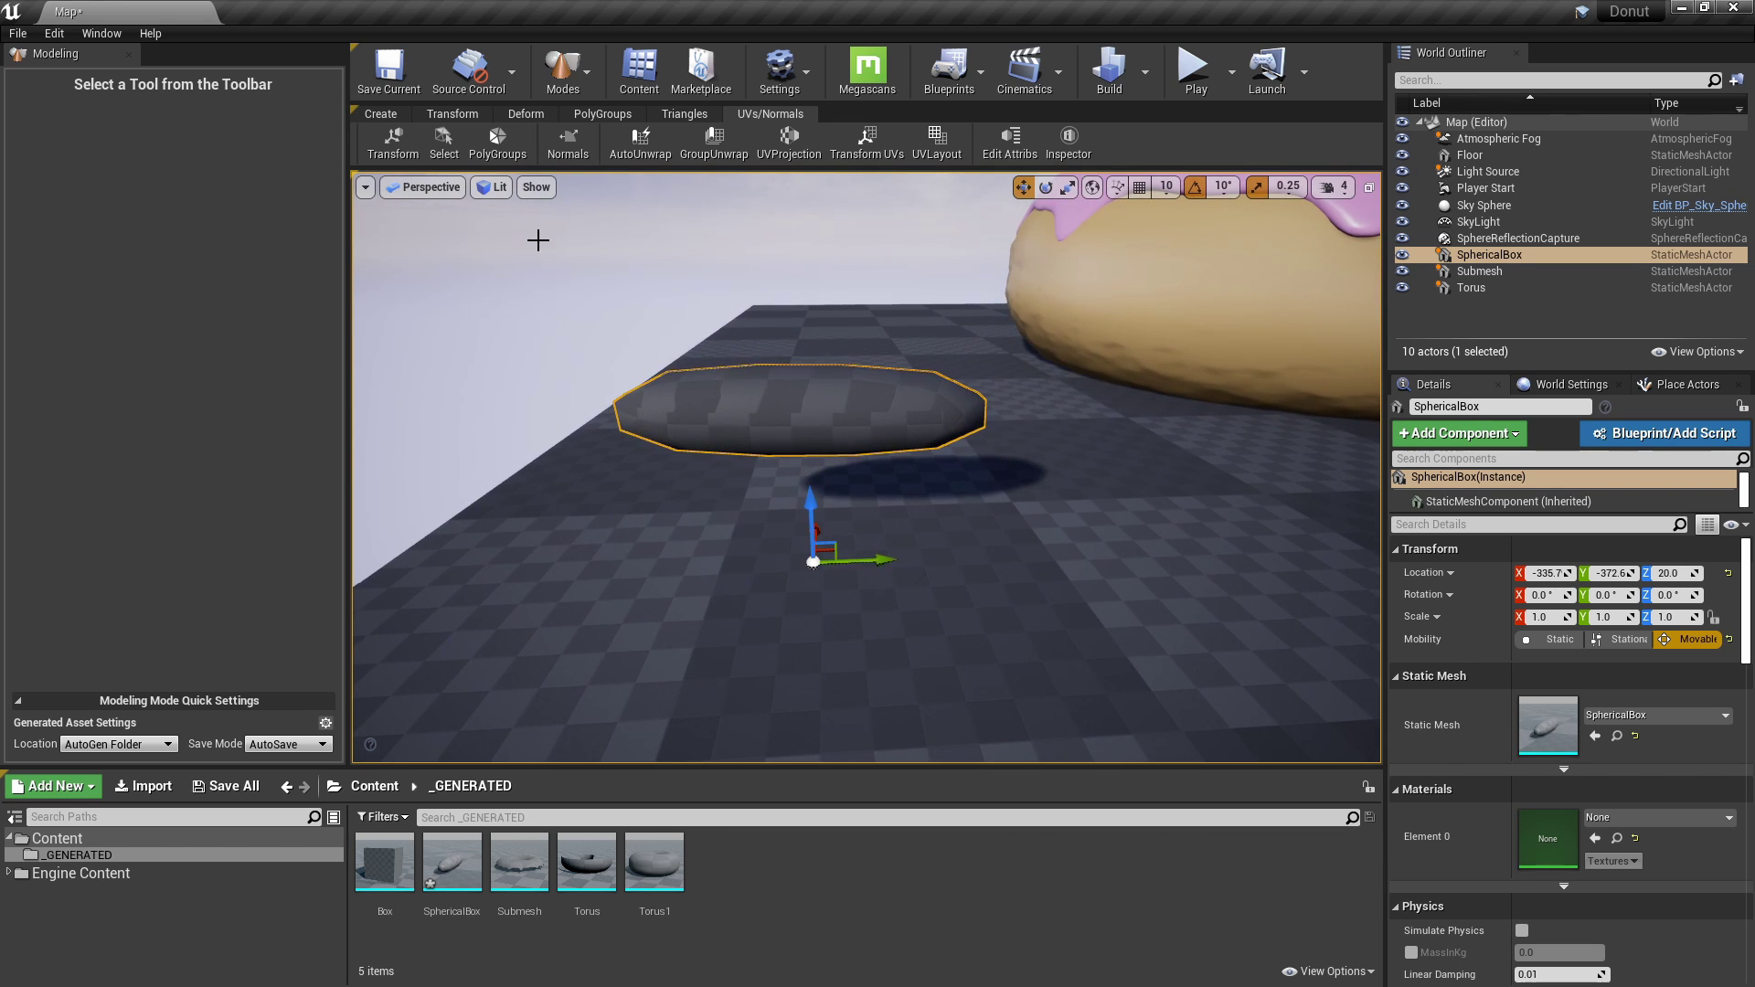
click(445, 117)
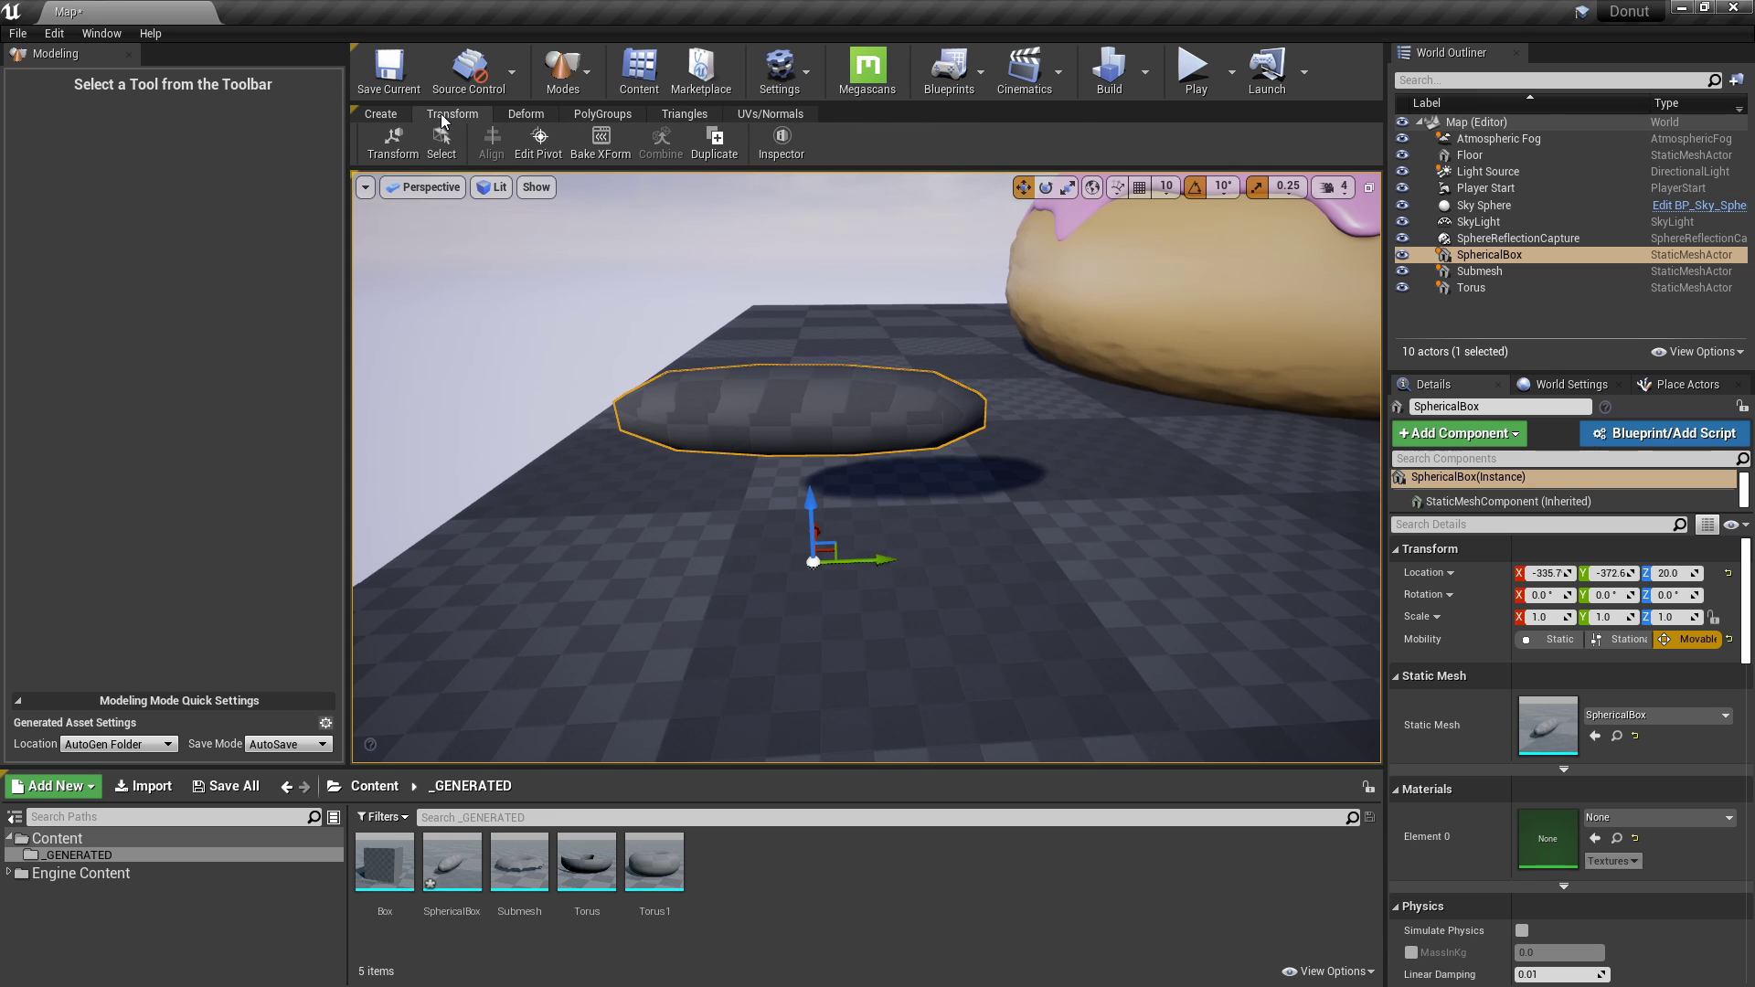
click(541, 143)
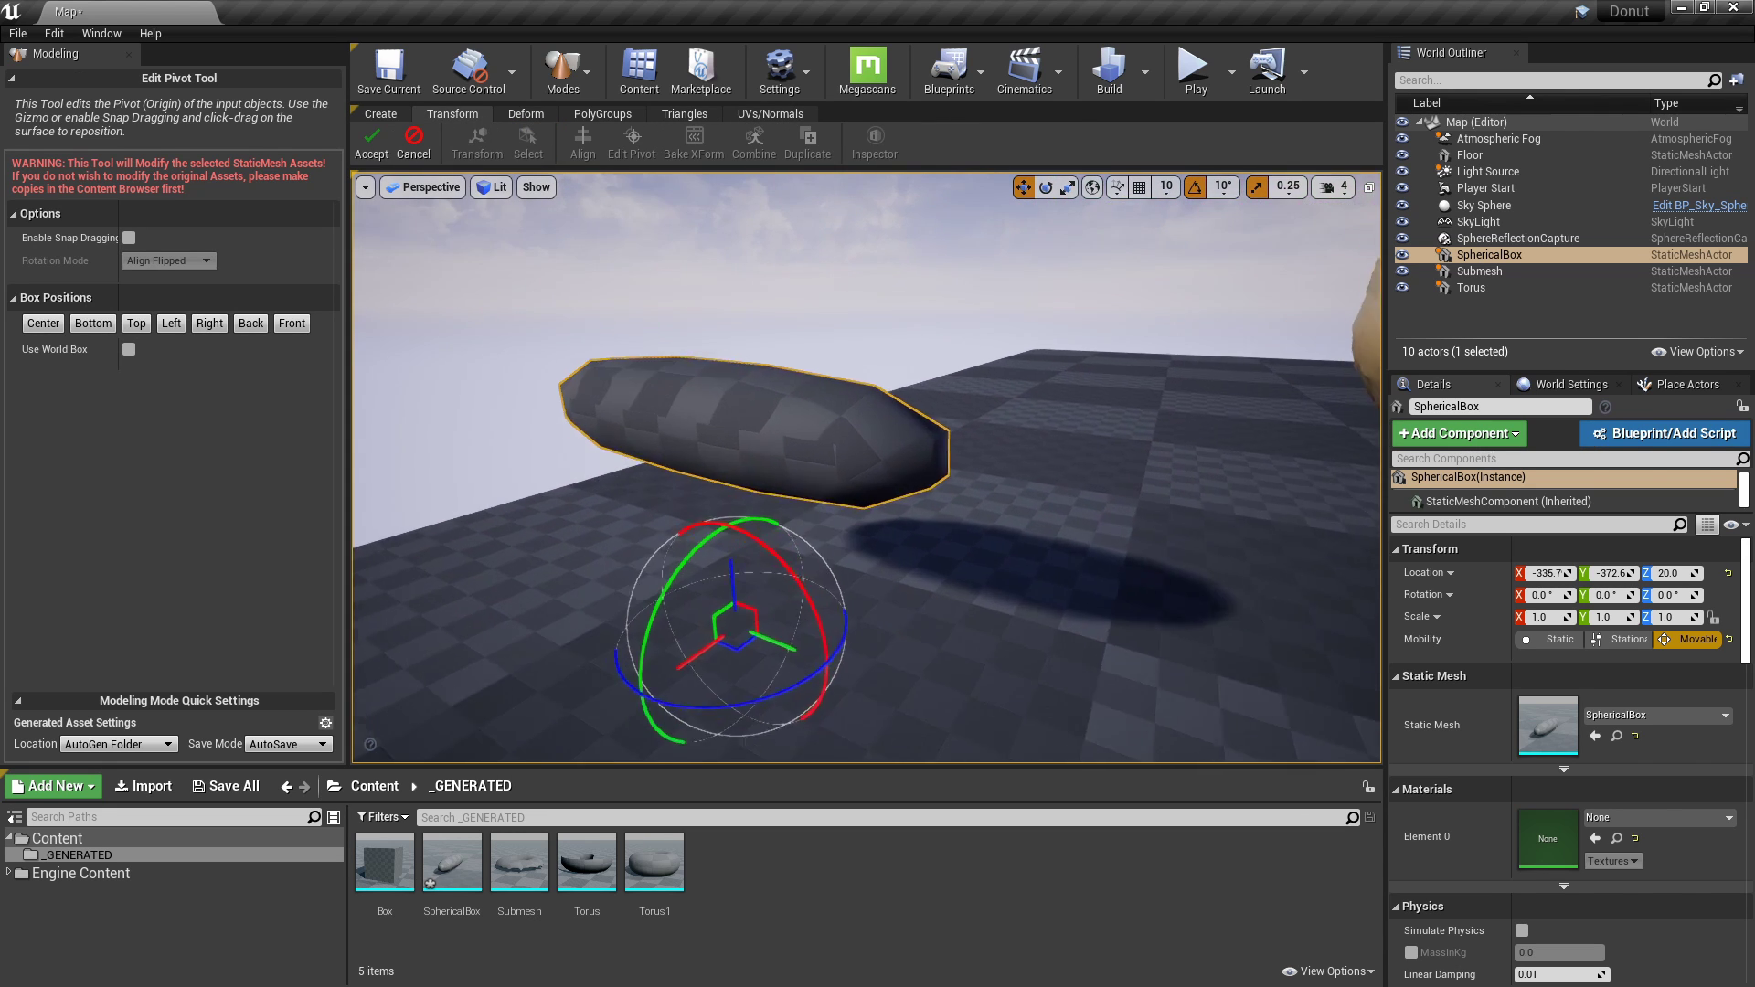
mouse_move(882, 512)
right_down()
mouse_move(823, 525)
mouse_move(882, 512)
right_up()
drag(871, 512, 867, 271)
right_drag(842, 274, 859, 398)
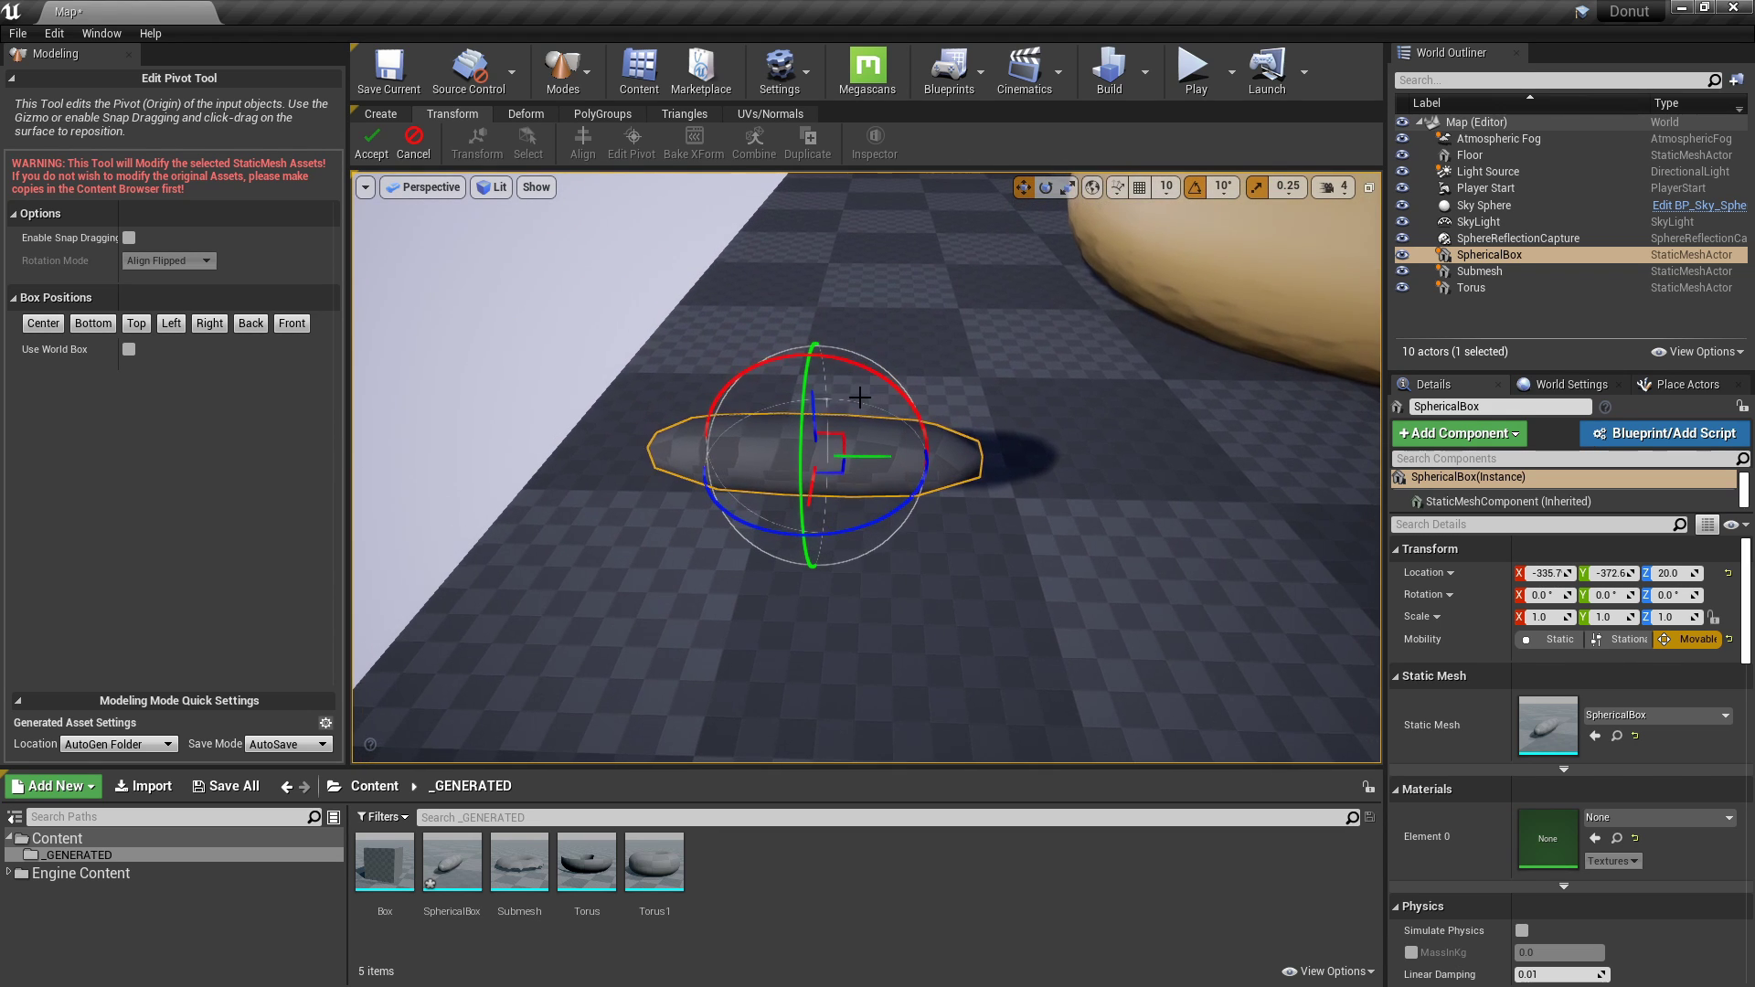
click(378, 144)
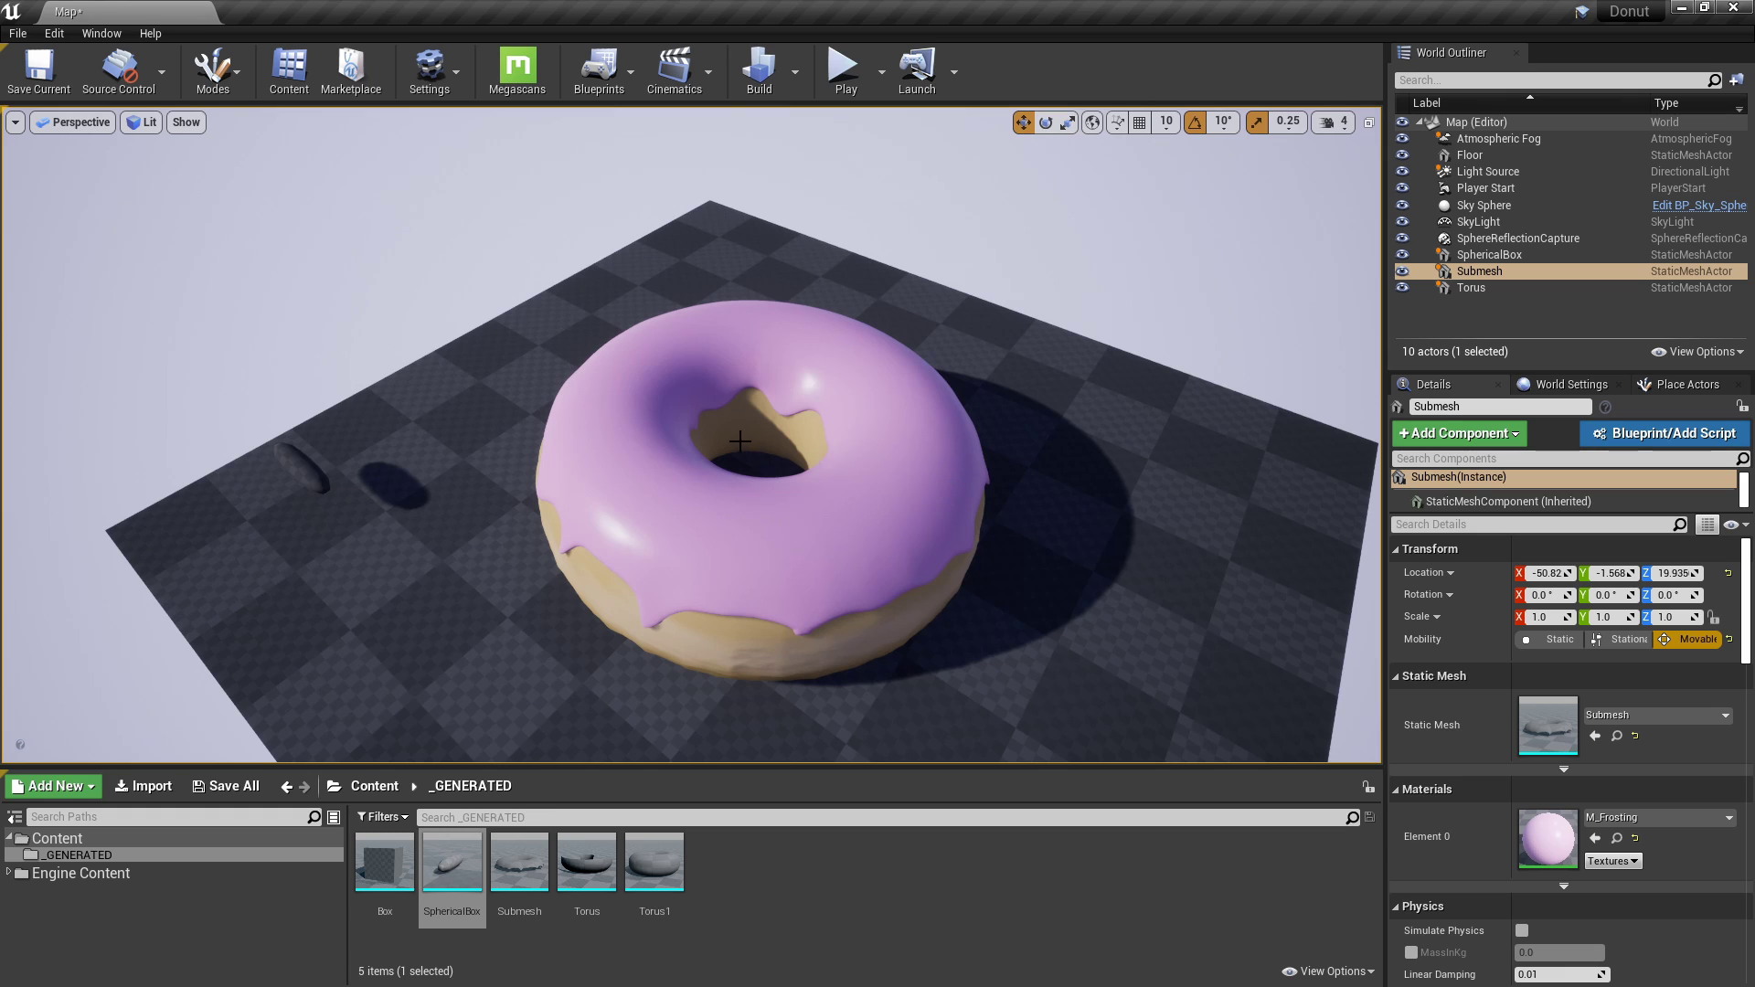
Switch the editor to Foliage mode with the whole donut in view.
right_drag(741, 442, 747, 449)
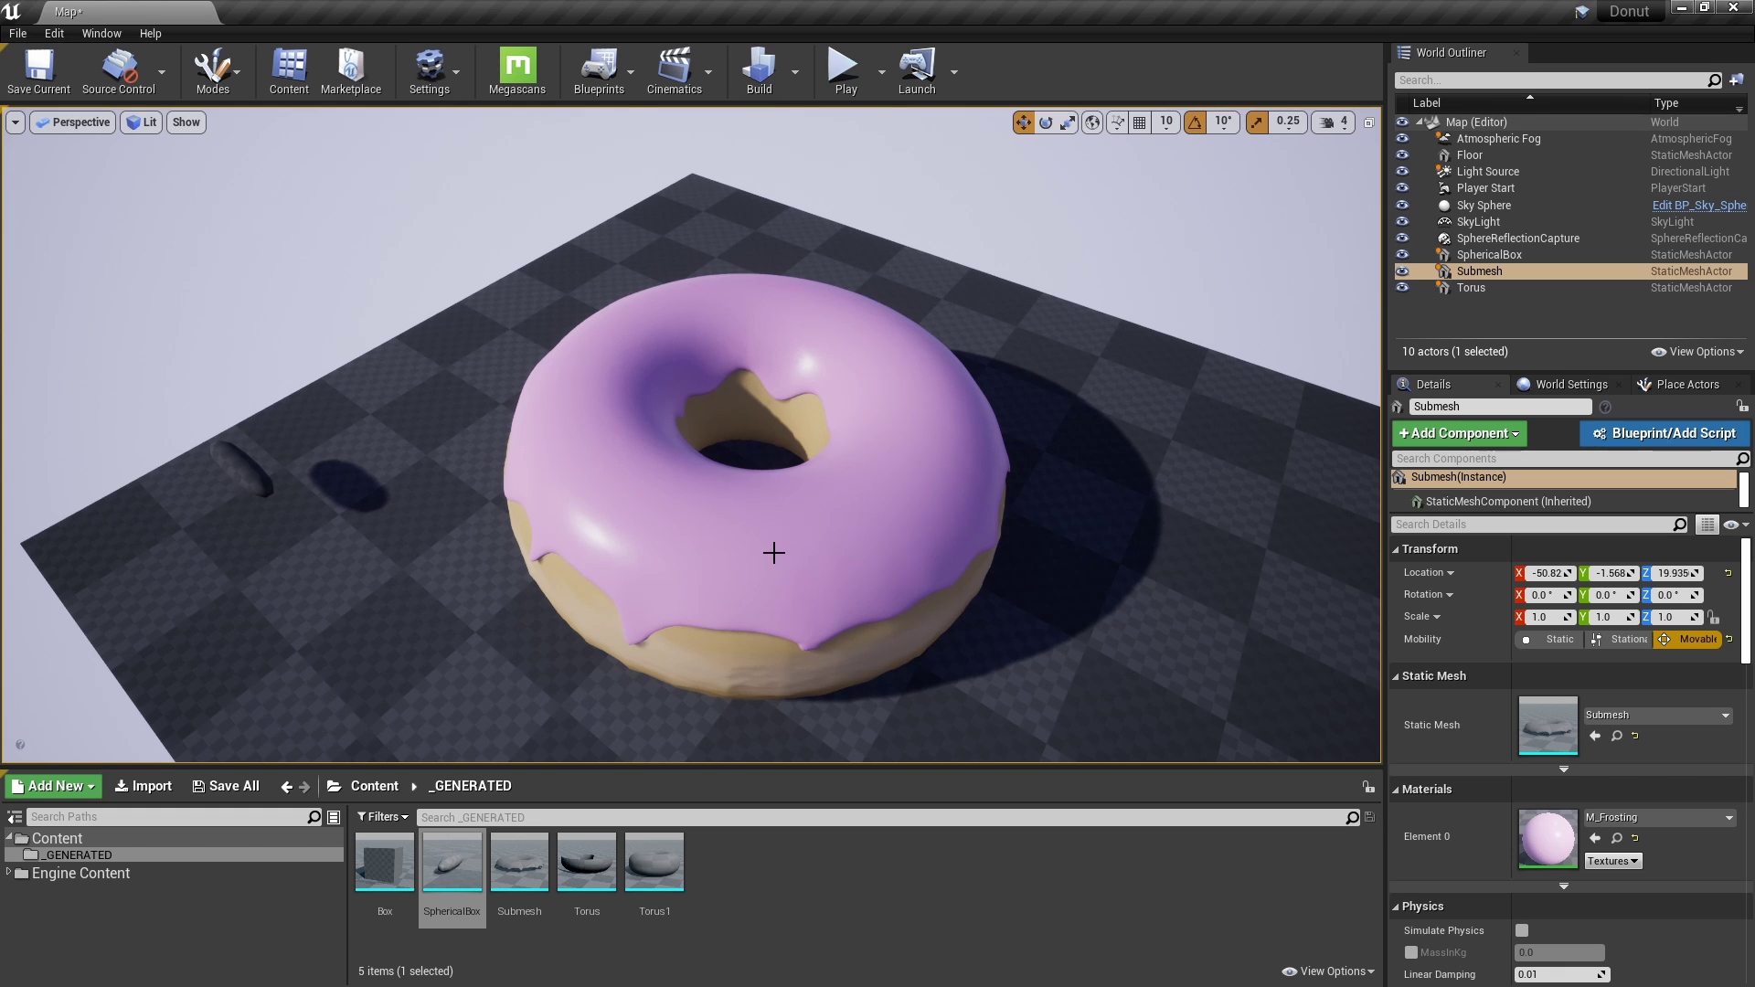
mouse_move(764, 543)
right_down()
mouse_move(736, 547)
mouse_move(757, 537)
right_up()
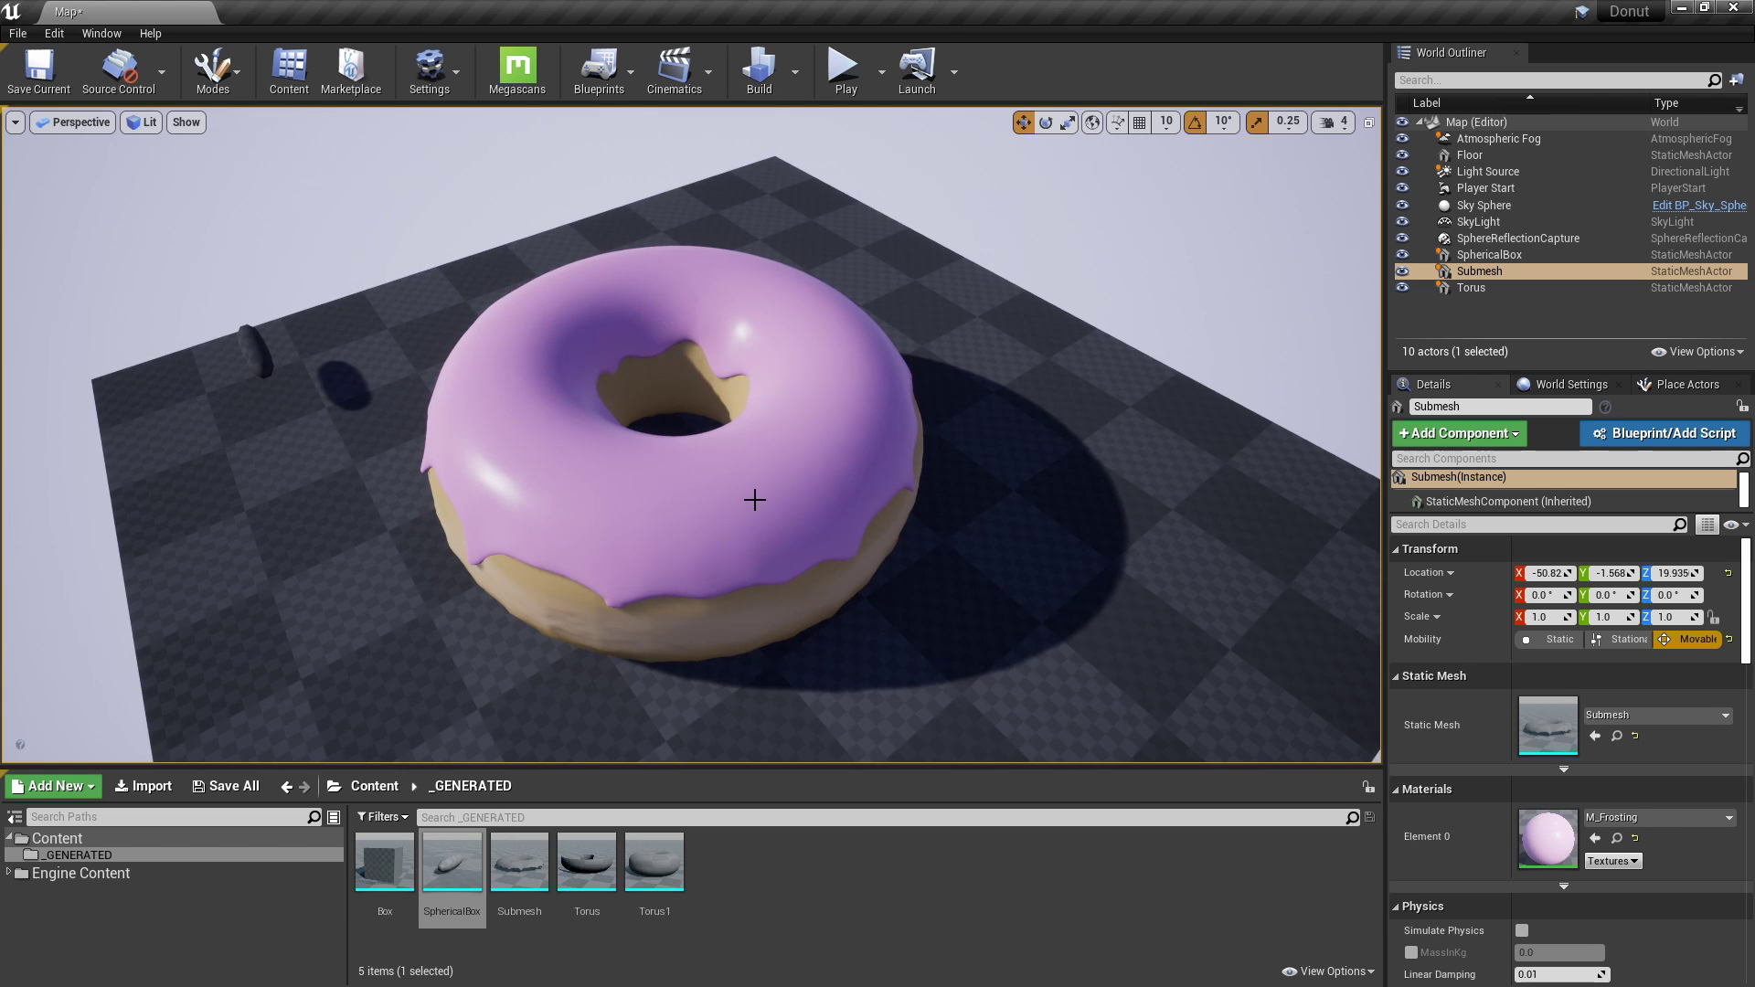
right_drag(754, 499, 755, 500)
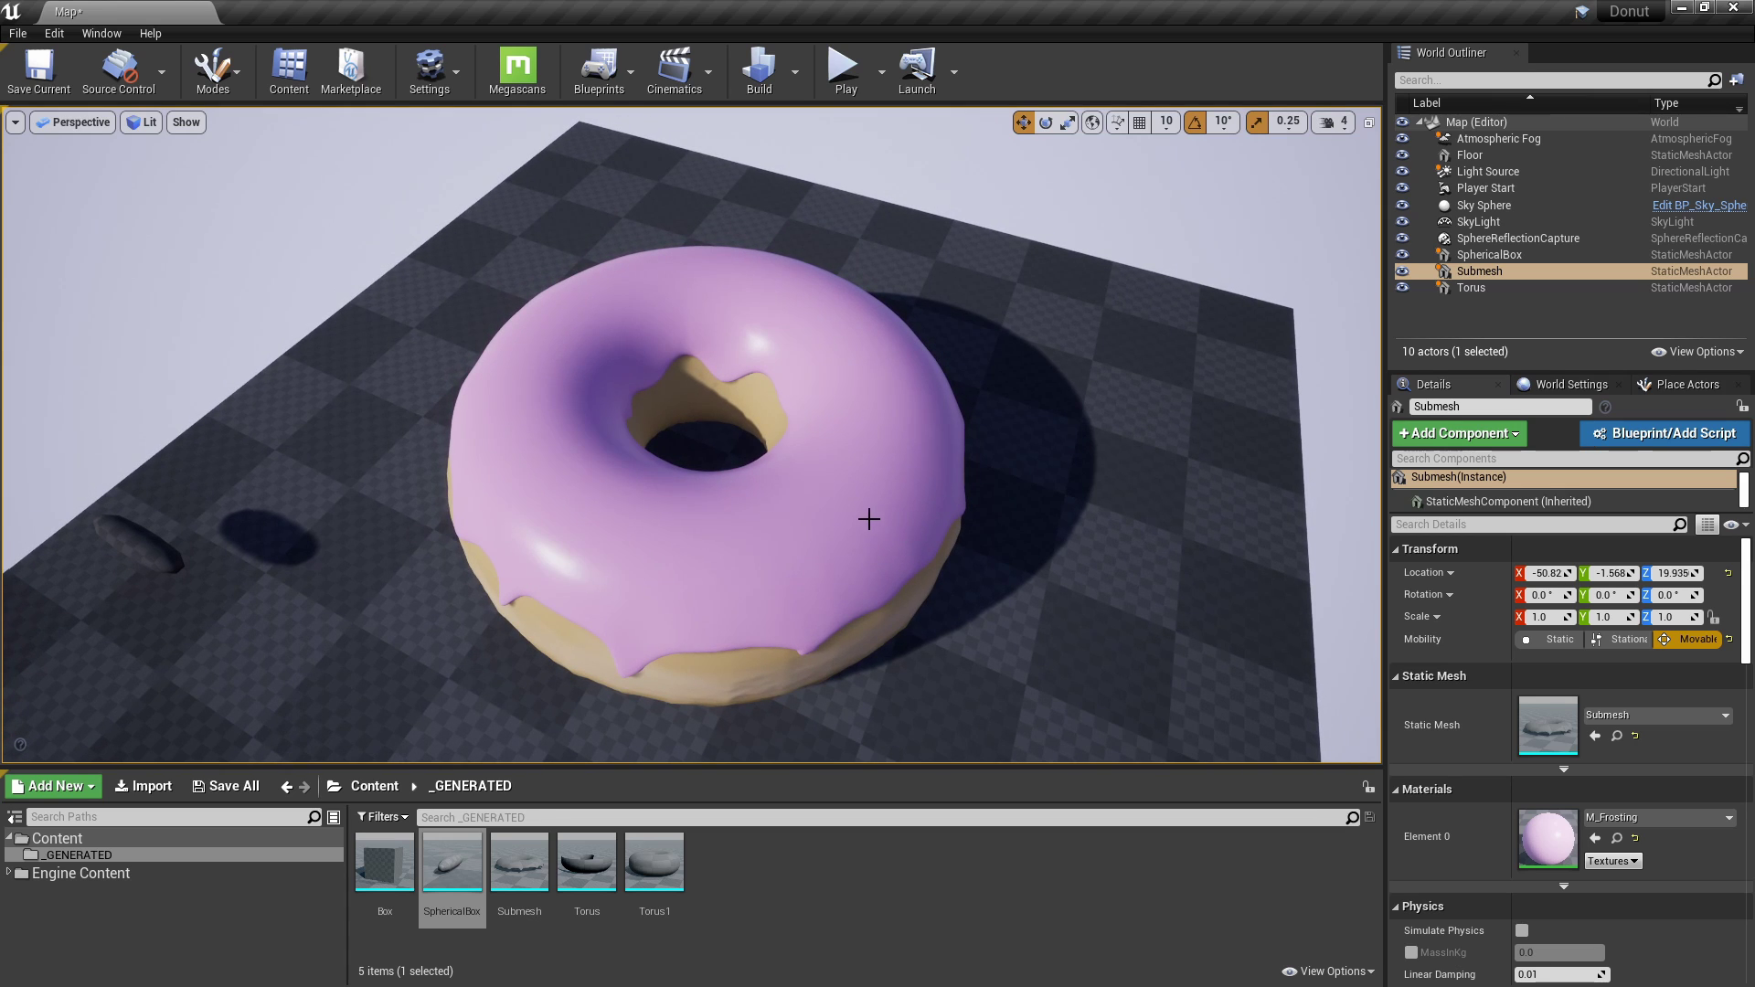
click(219, 70)
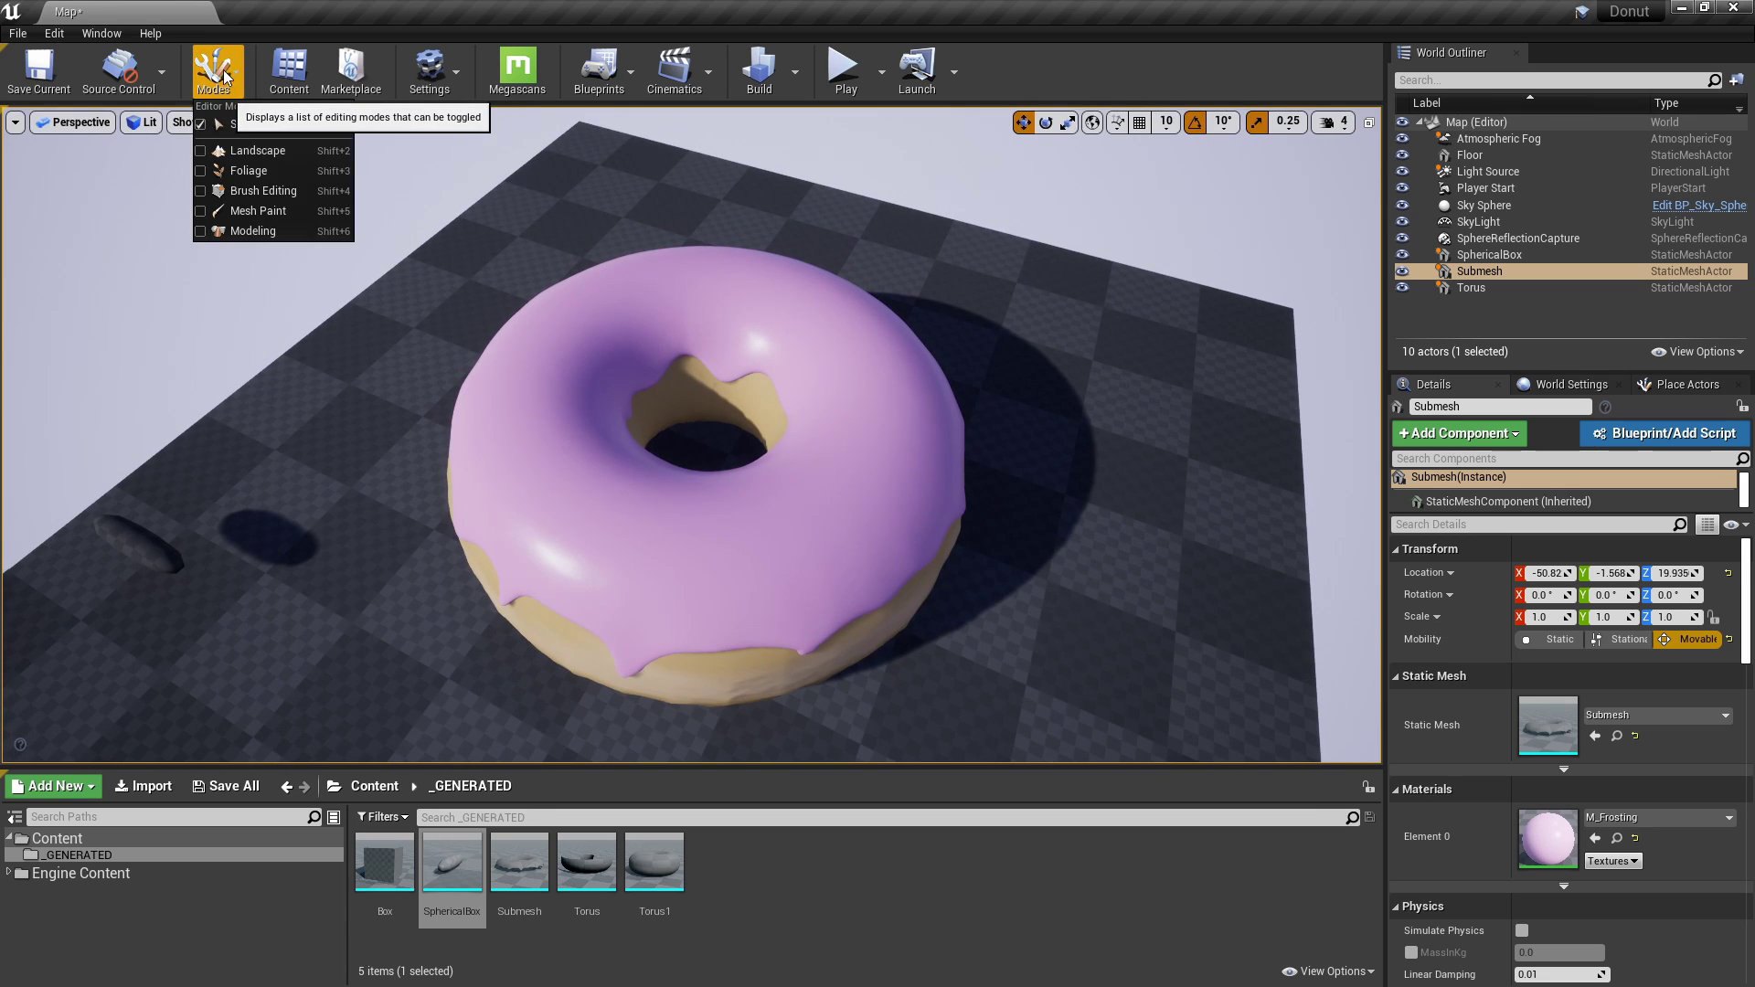
click(249, 170)
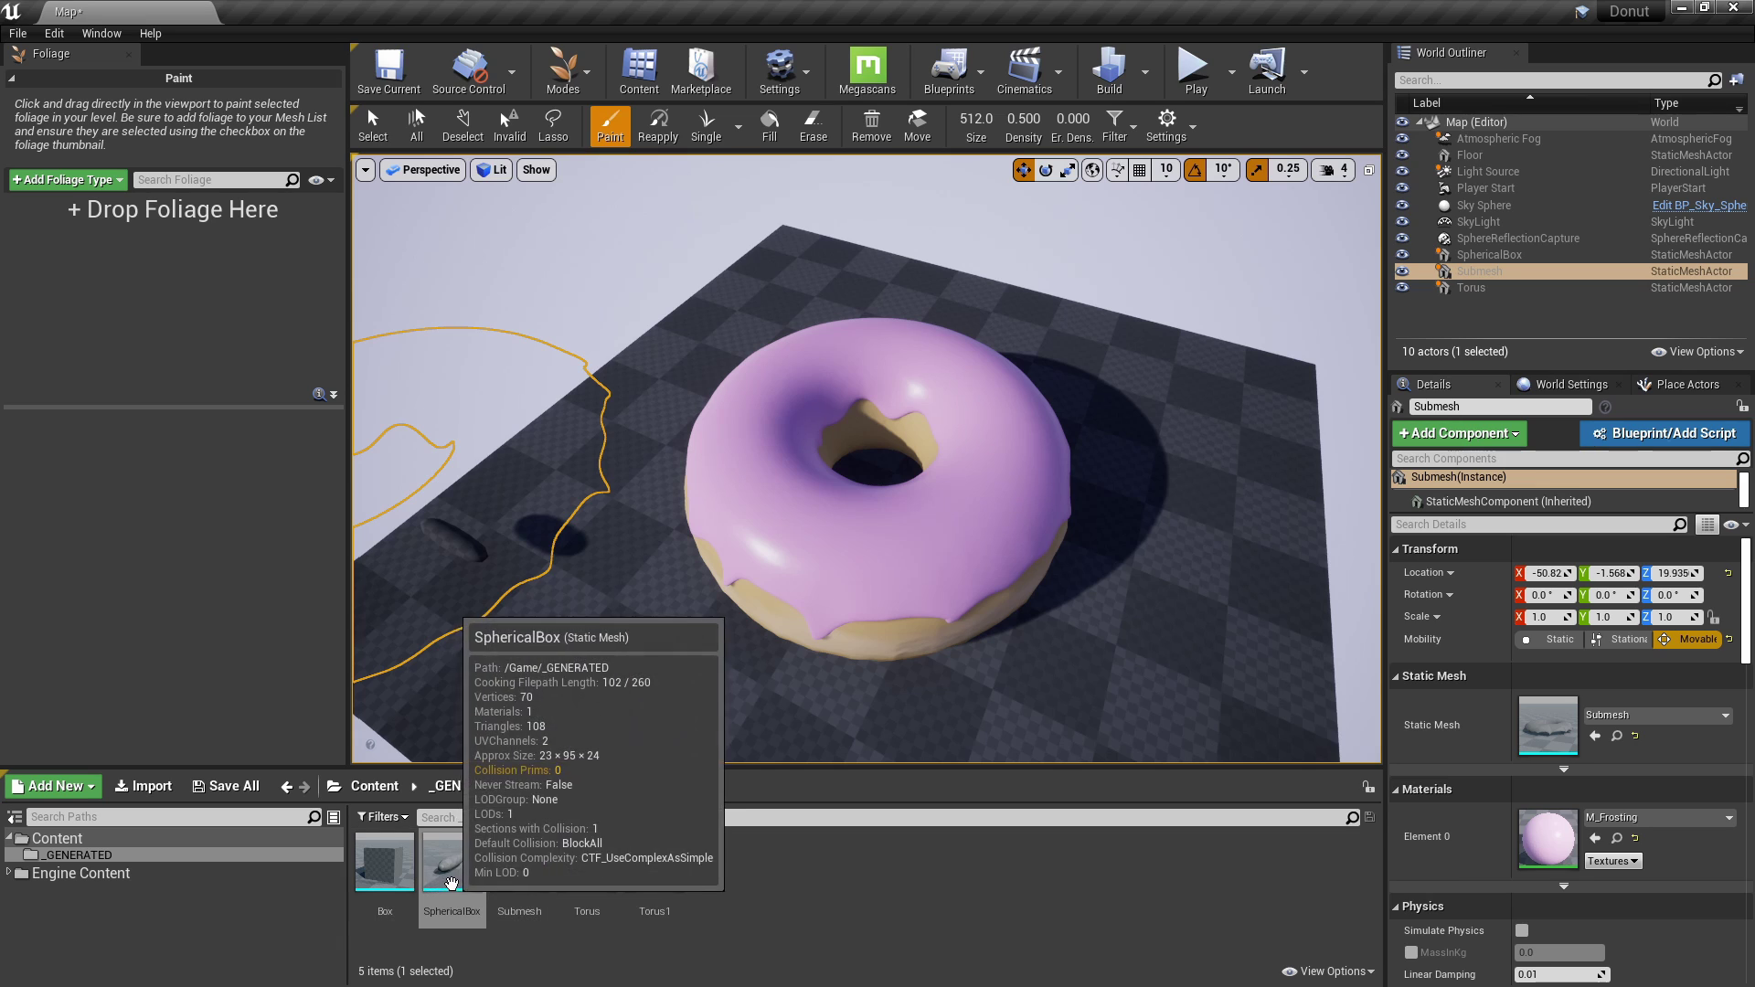
drag(450, 883, 462, 870)
click(467, 943)
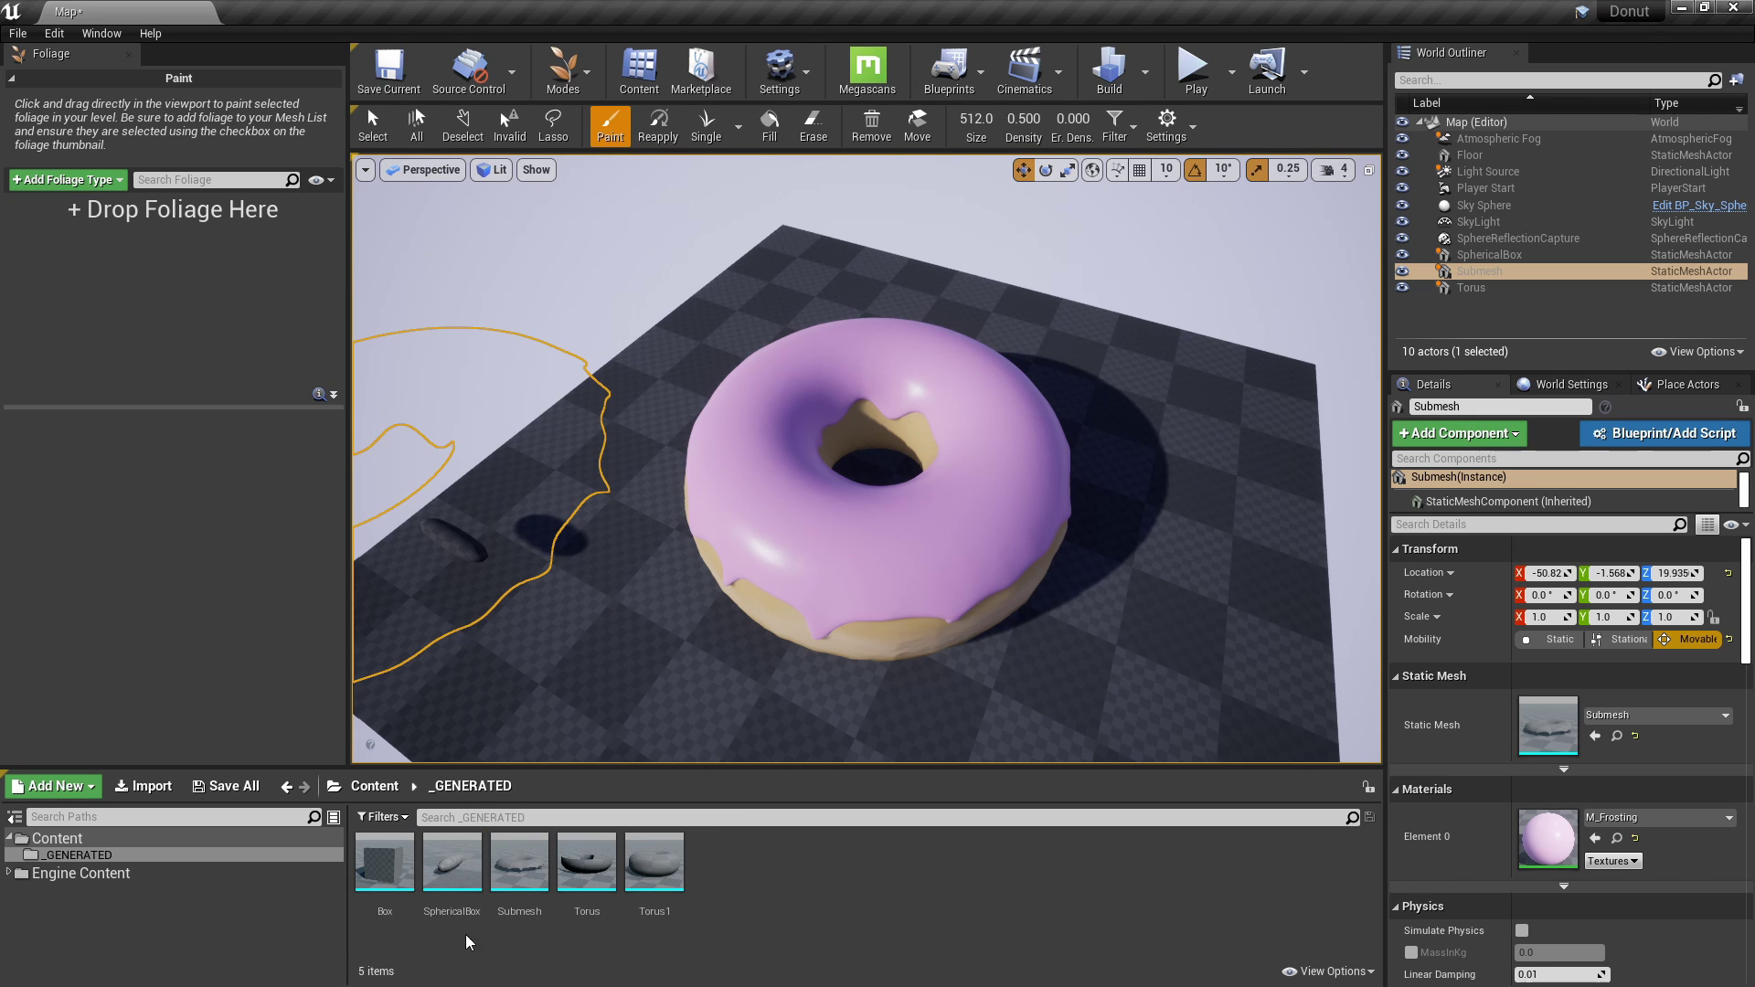
Rename the SphericalBox mesh as SM_Sprinkle and add it to the foliage list as the active foliage type.
right_click(454, 876)
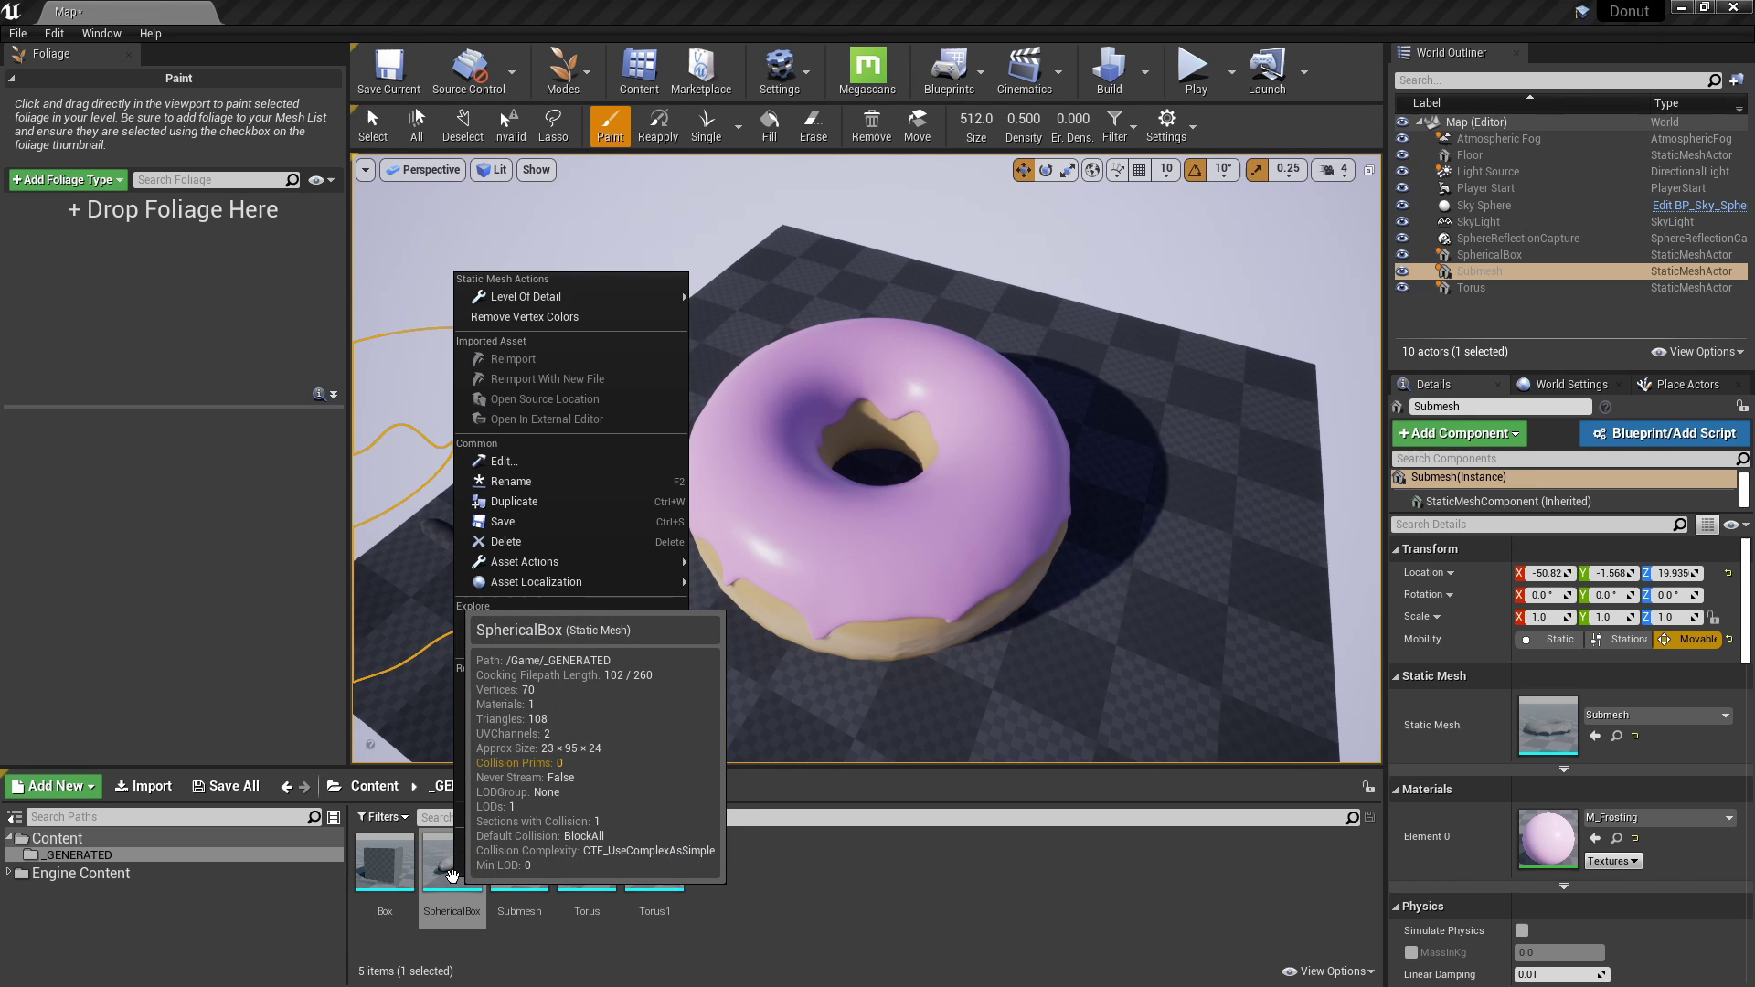
click(542, 485)
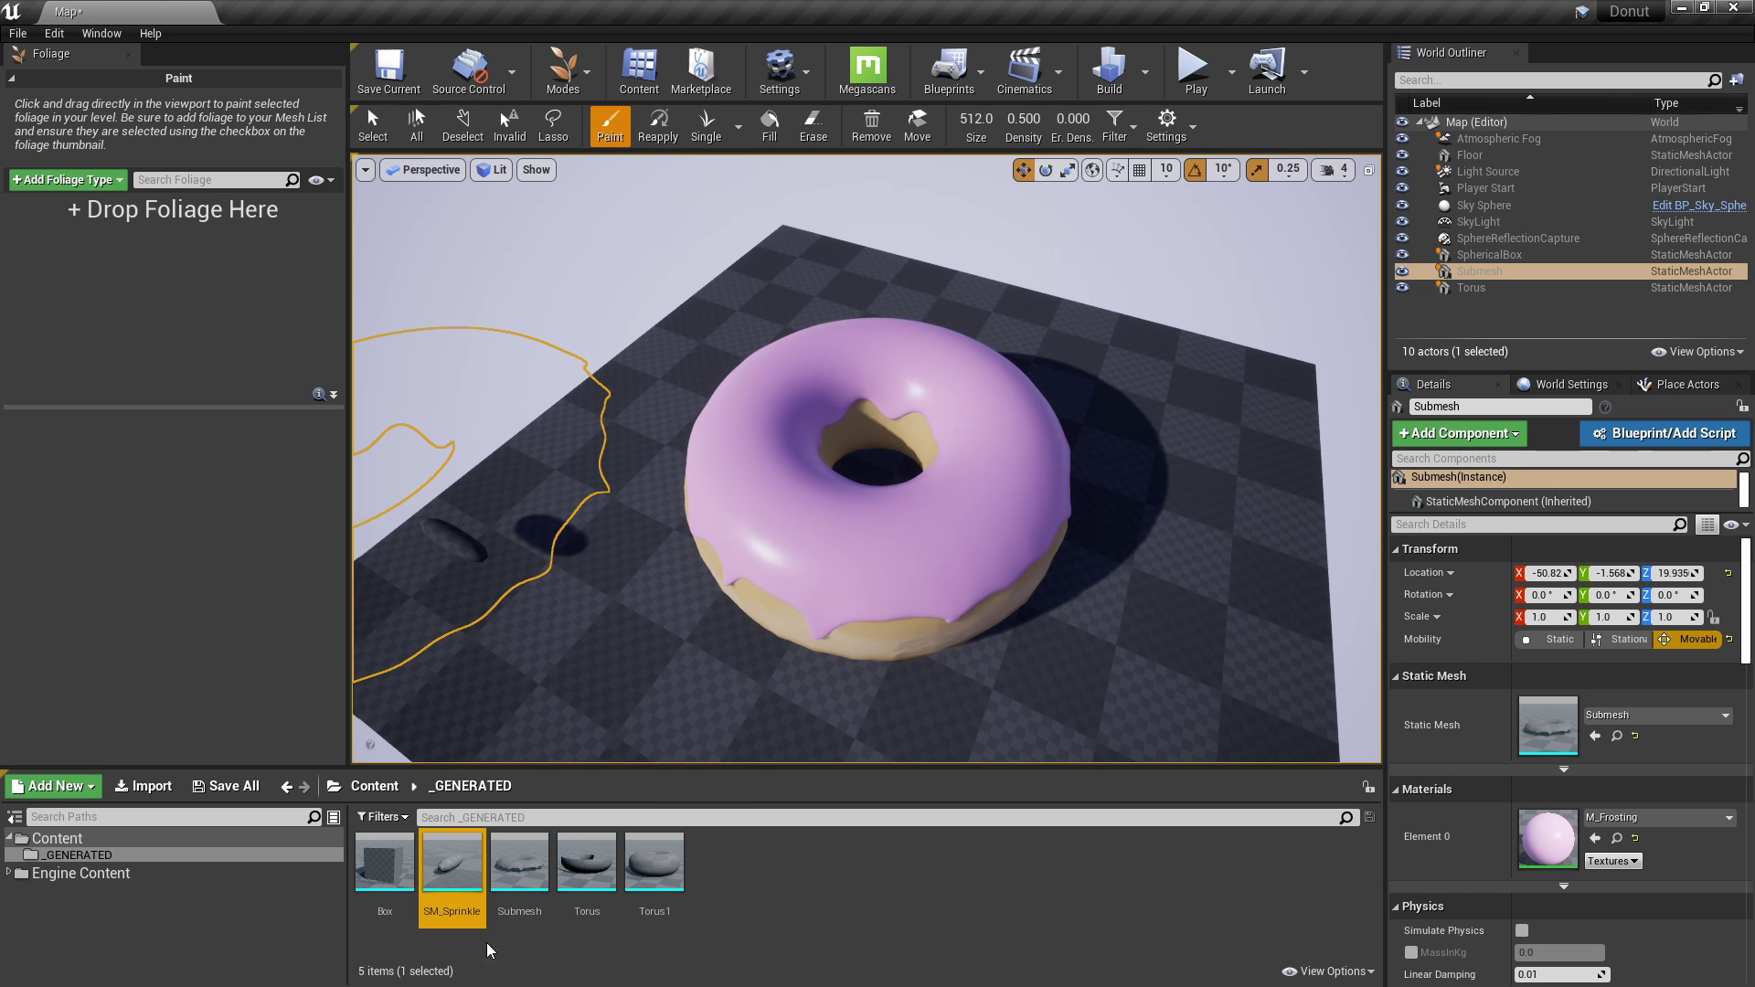
drag(468, 926, 51, 355)
click(32, 219)
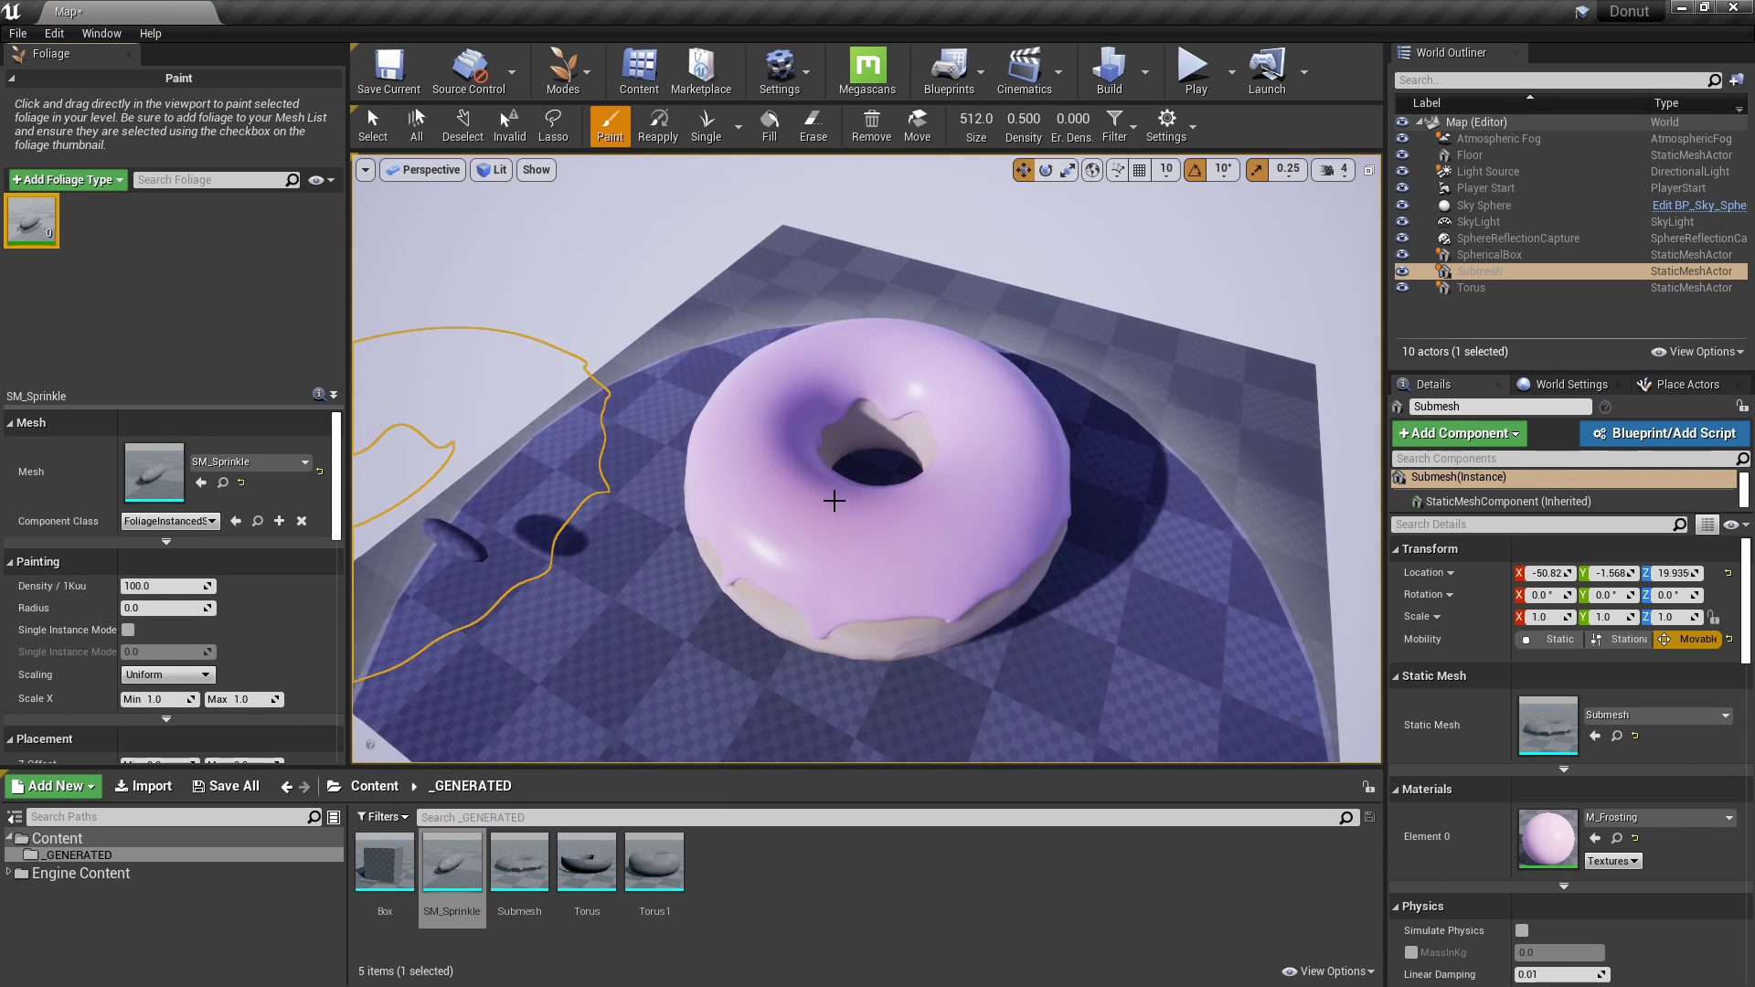
Shrink the foliage brush size to about 77 so that it covers only part of the donut.
key(bracketleft)
key(bracketleft)
key(bracketleft)
key(bracketleft)
key(bracketleft)
key(bracketleft)
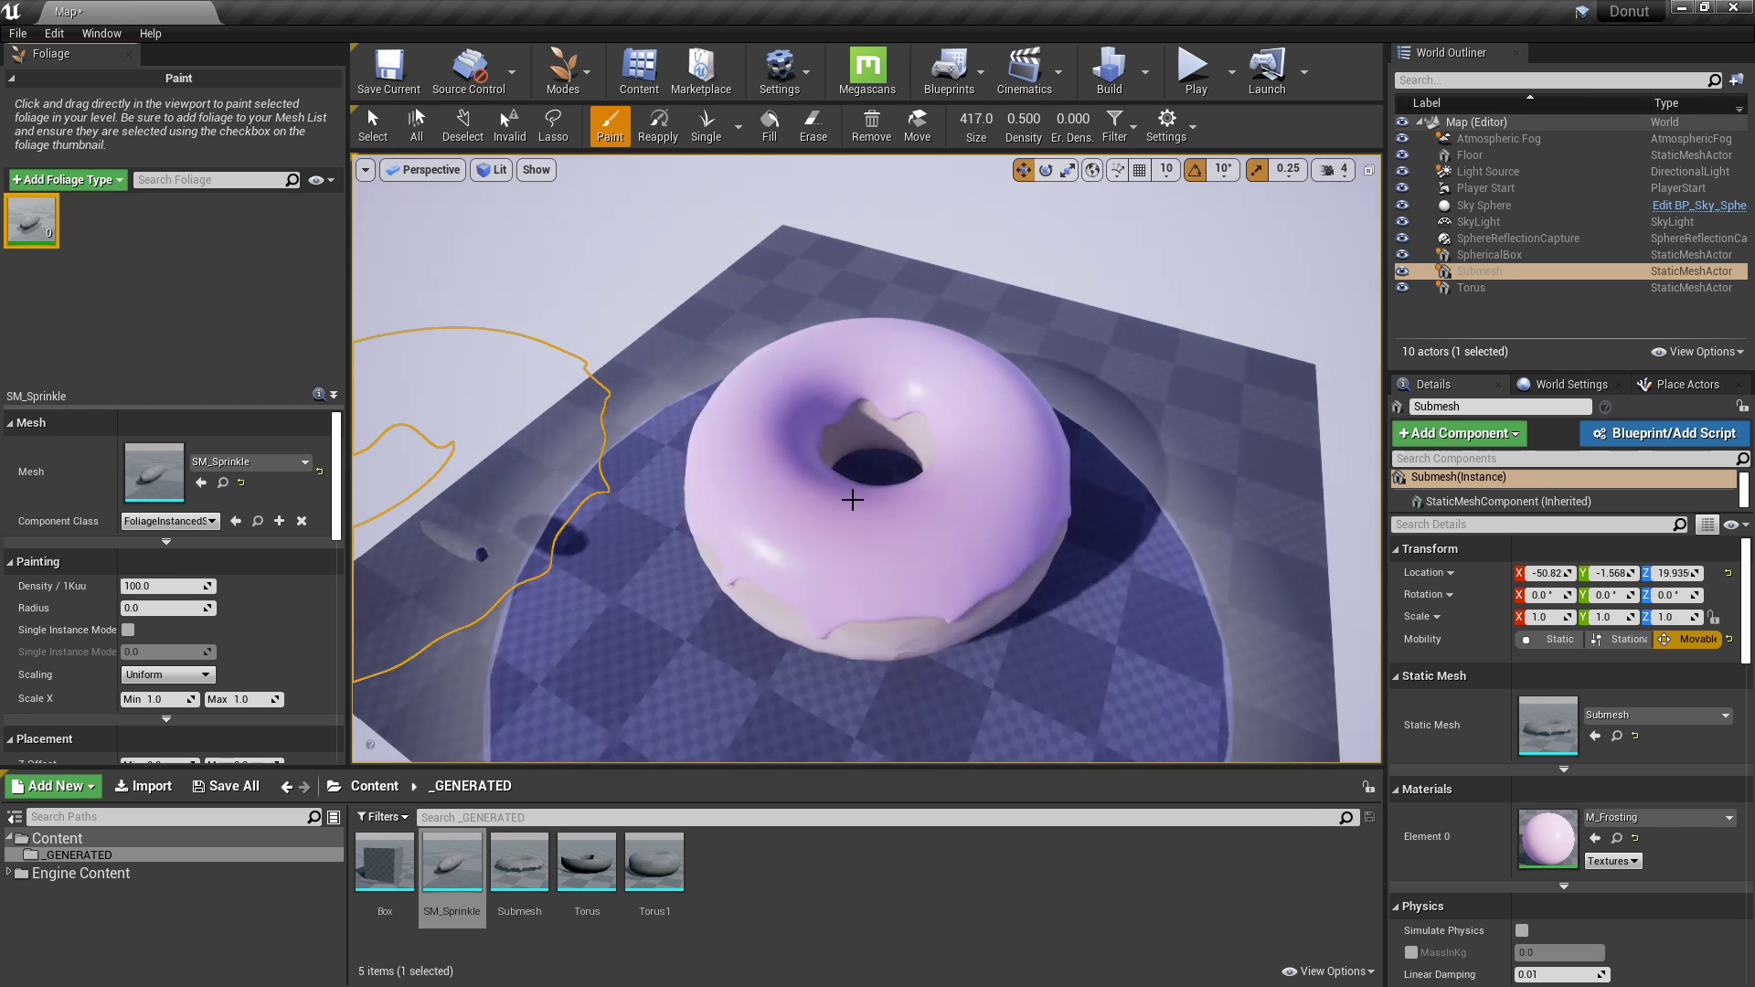
key(bracketleft)
key(bracketleft)
key(bracketleft)
key(bracketleft)
key(bracketleft)
key(bracketleft)
key(bracketleft)
key(bracketleft)
key(bracketleft)
key(bracketleft)
key(bracketleft)
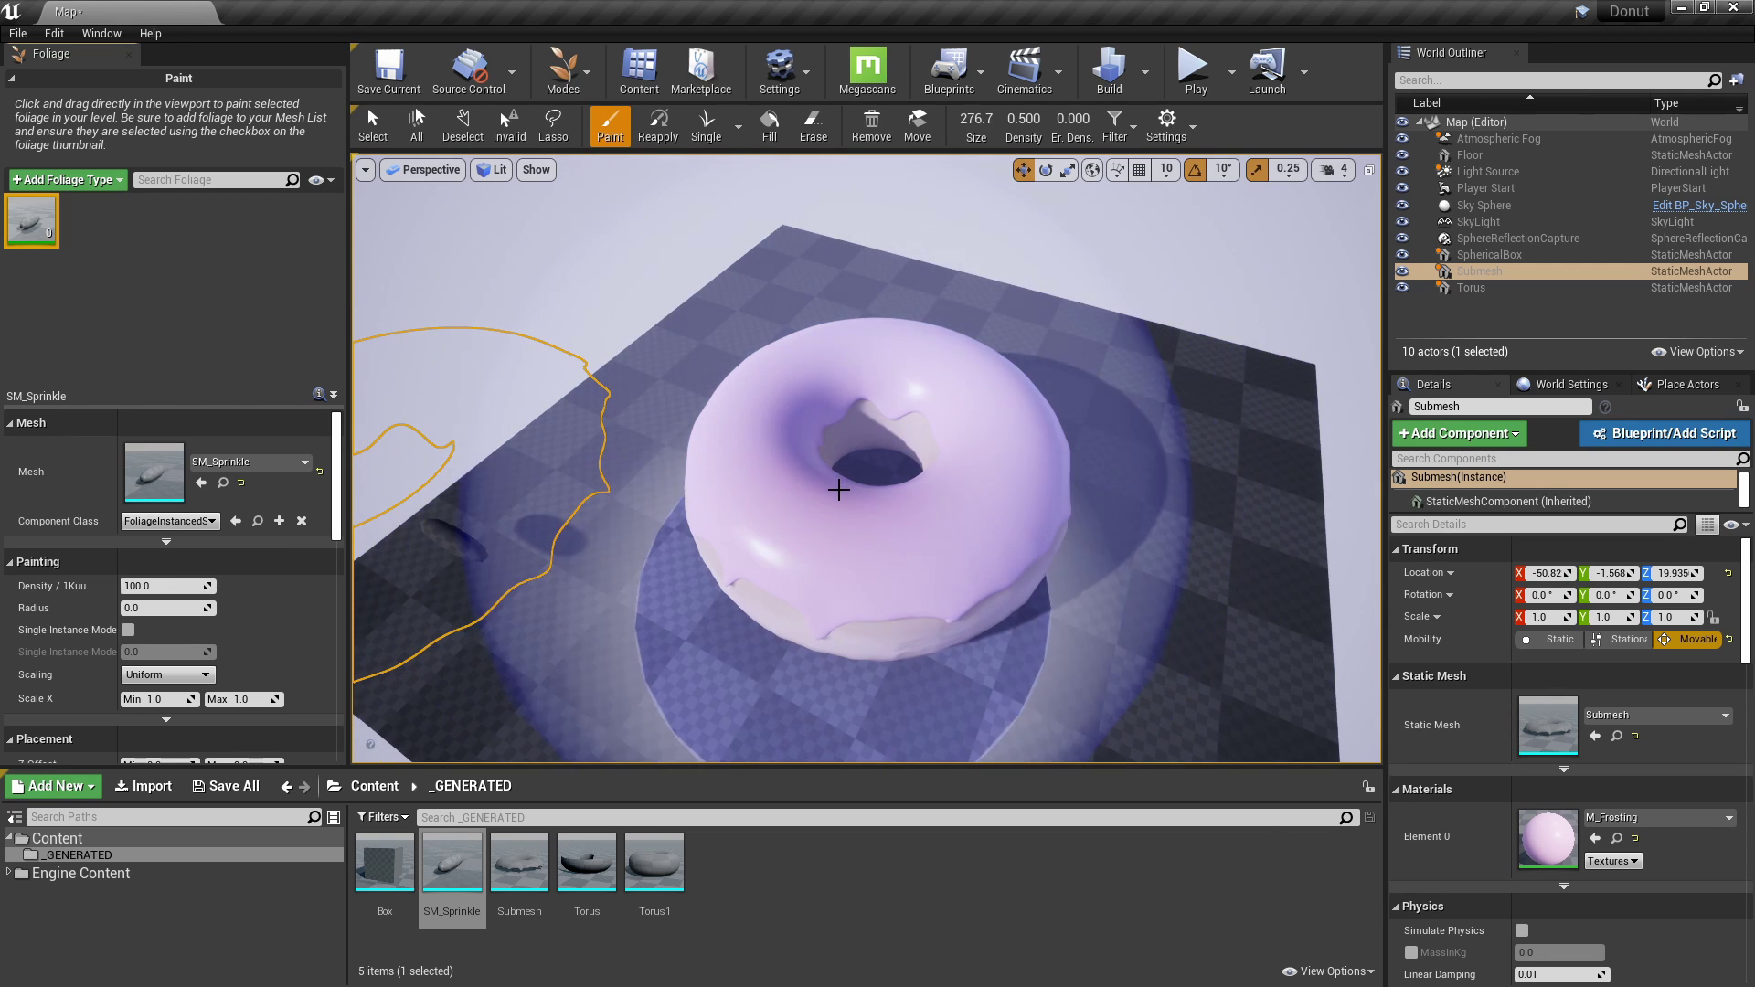
mouse_move(845, 470)
right_down()
mouse_move(850, 493)
mouse_move(795, 497)
right_up()
key(bracketleft)
key(bracketleft)
key(bracketleft)
key(bracketleft)
key(bracketleft)
key(bracketleft)
key(bracketleft)
key(bracketleft)
key(bracketleft)
key(bracketleft)
key(bracketleft)
key(bracketleft)
key(bracketleft)
key(bracketleft)
key(bracketleft)
key(bracketleft)
key(bracketleft)
key(bracketleft)
key(bracketleft)
key(bracketleft)
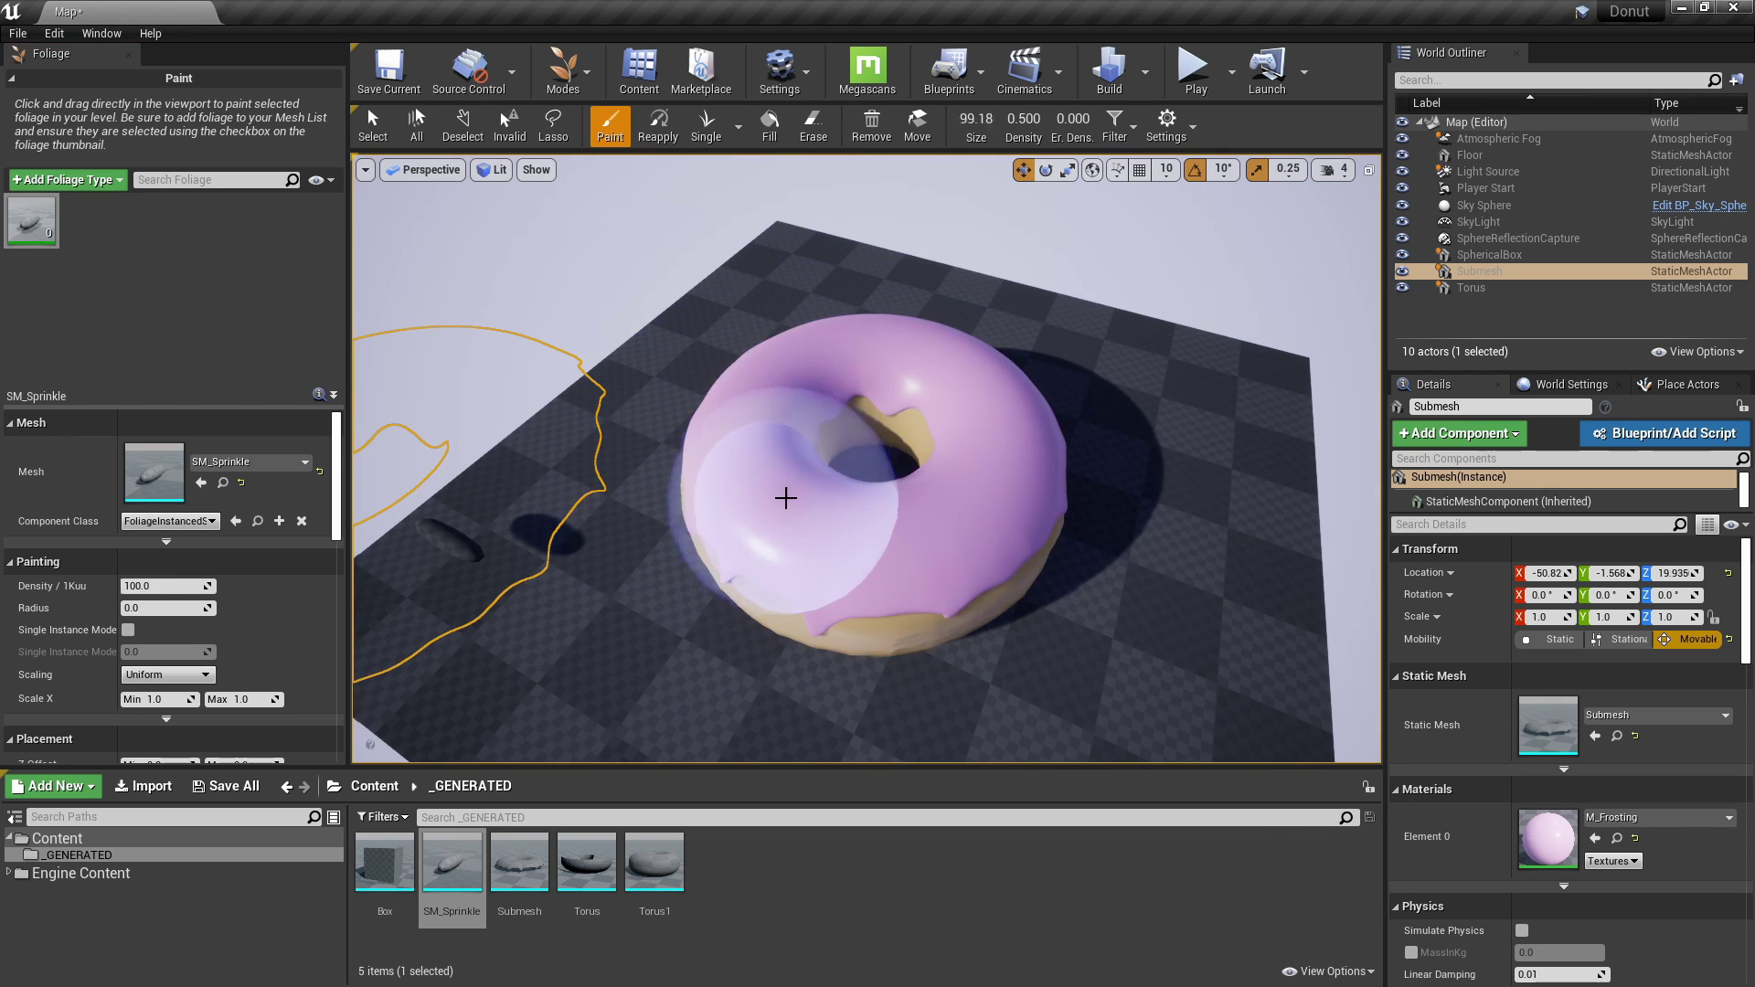
Try painting a few sprinkles on the frosting at the default scale, and undo the strokes.
click(1006, 502)
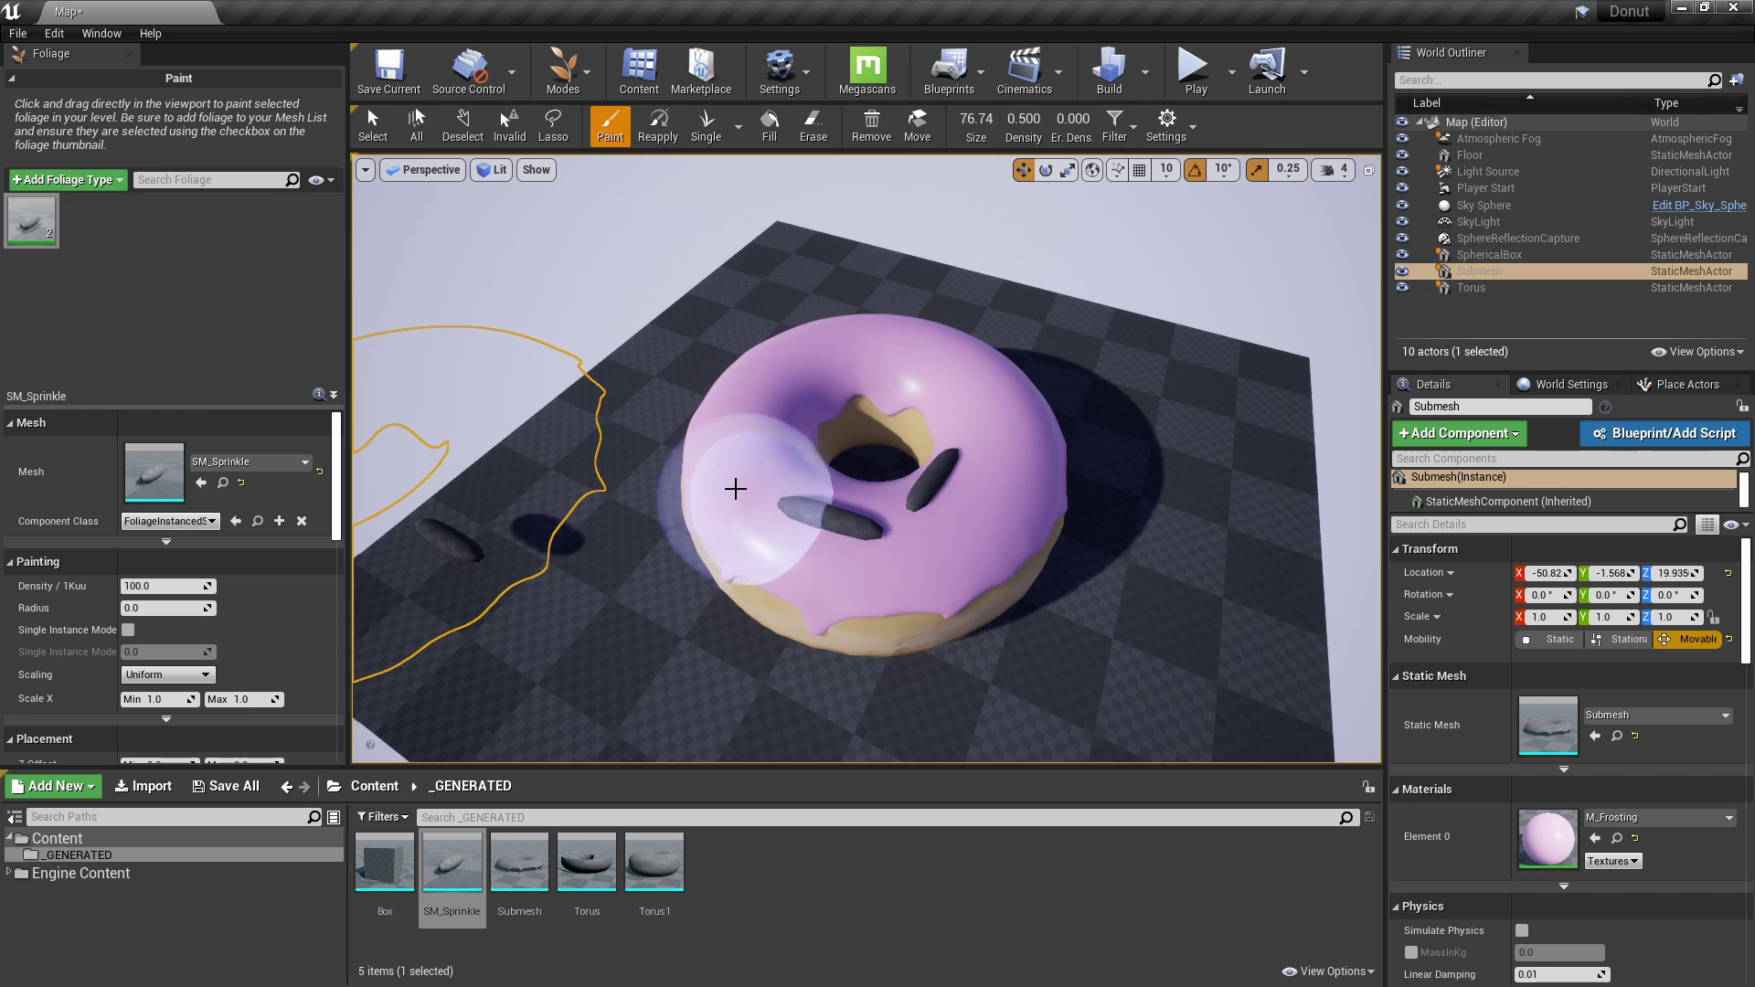
click(759, 484)
right_drag(759, 484, 777, 476)
scroll(964, 556, up, 2)
key(ctrl+z)
key(ctrl+z)
key(ctrl+z)
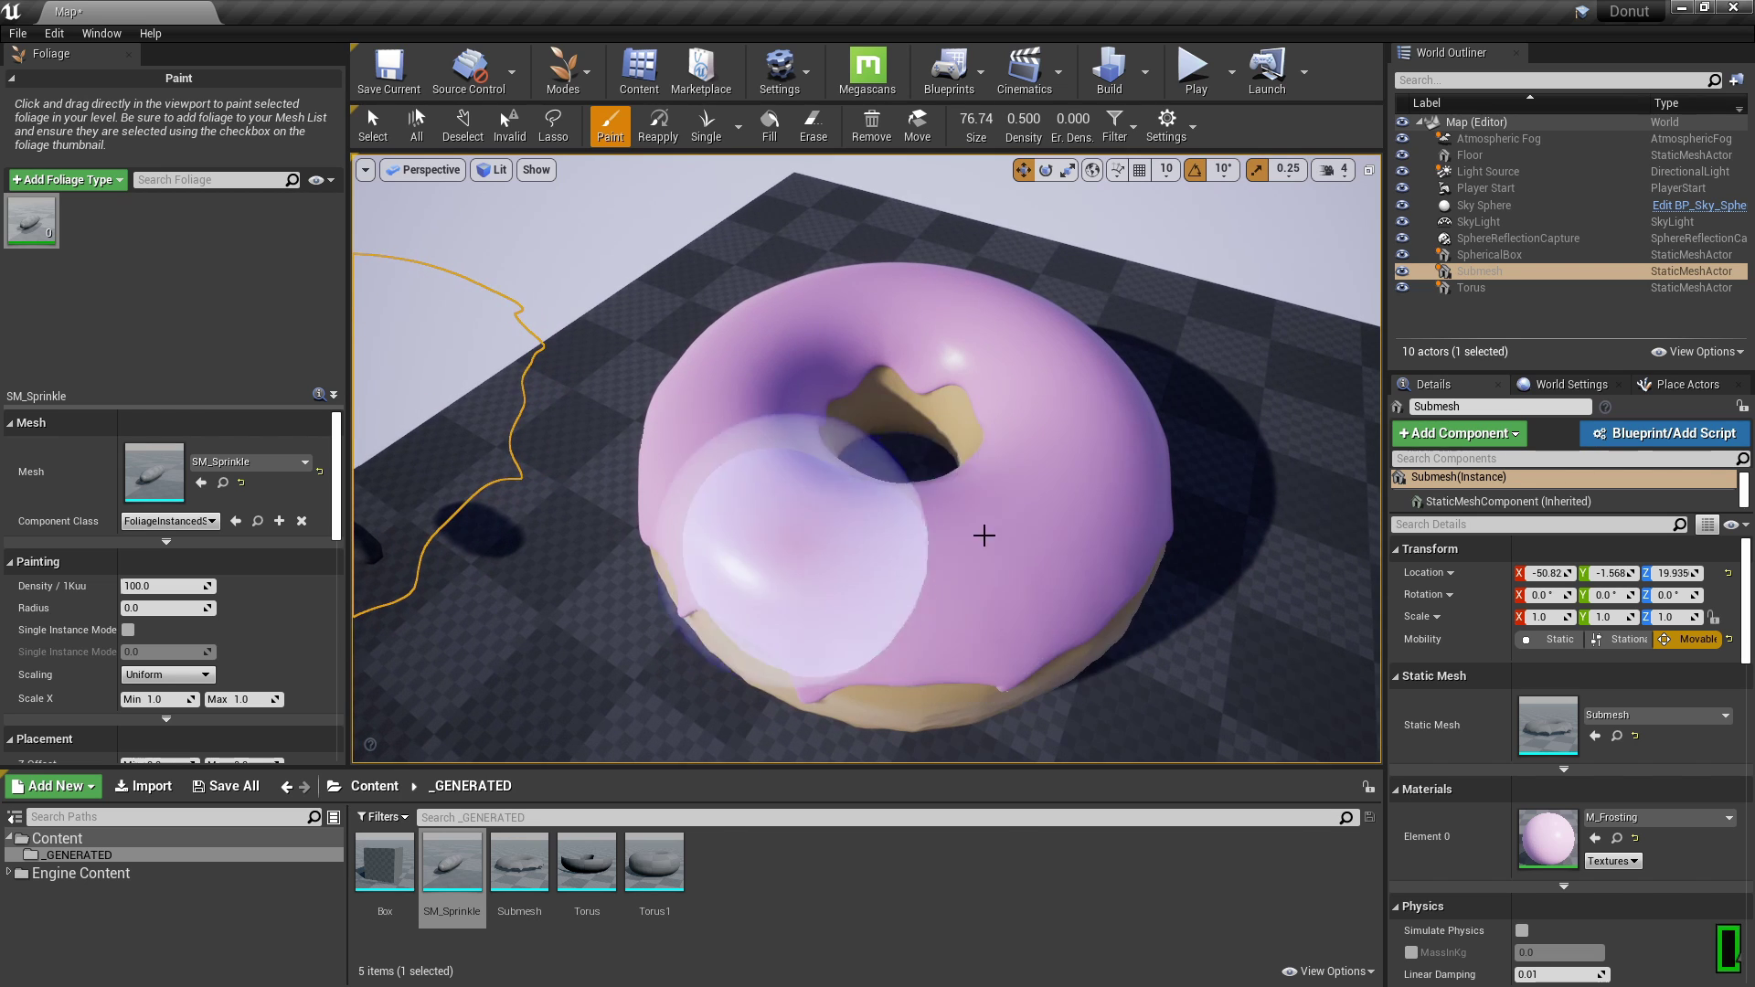
Try a Scale X range of 0.1 to 0.15 with a test stroke over the frosting, and undo the stroke.
click(160, 671)
text(0.1)
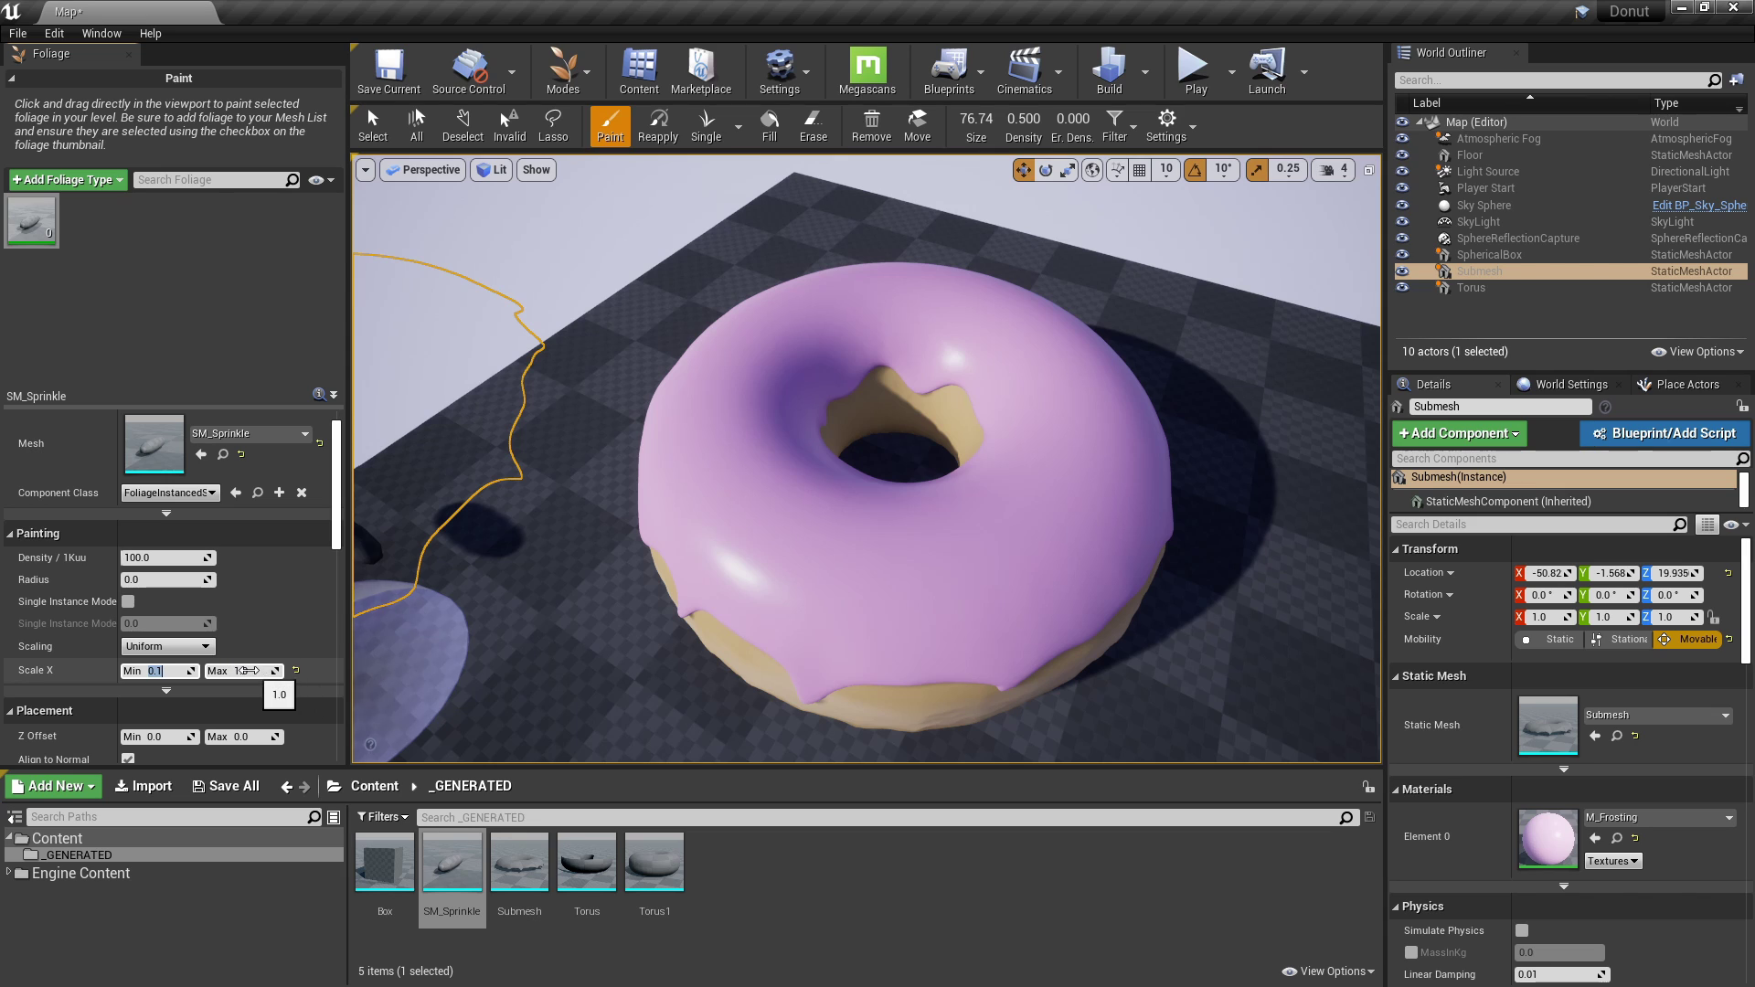
click(239, 671)
text(0.15)
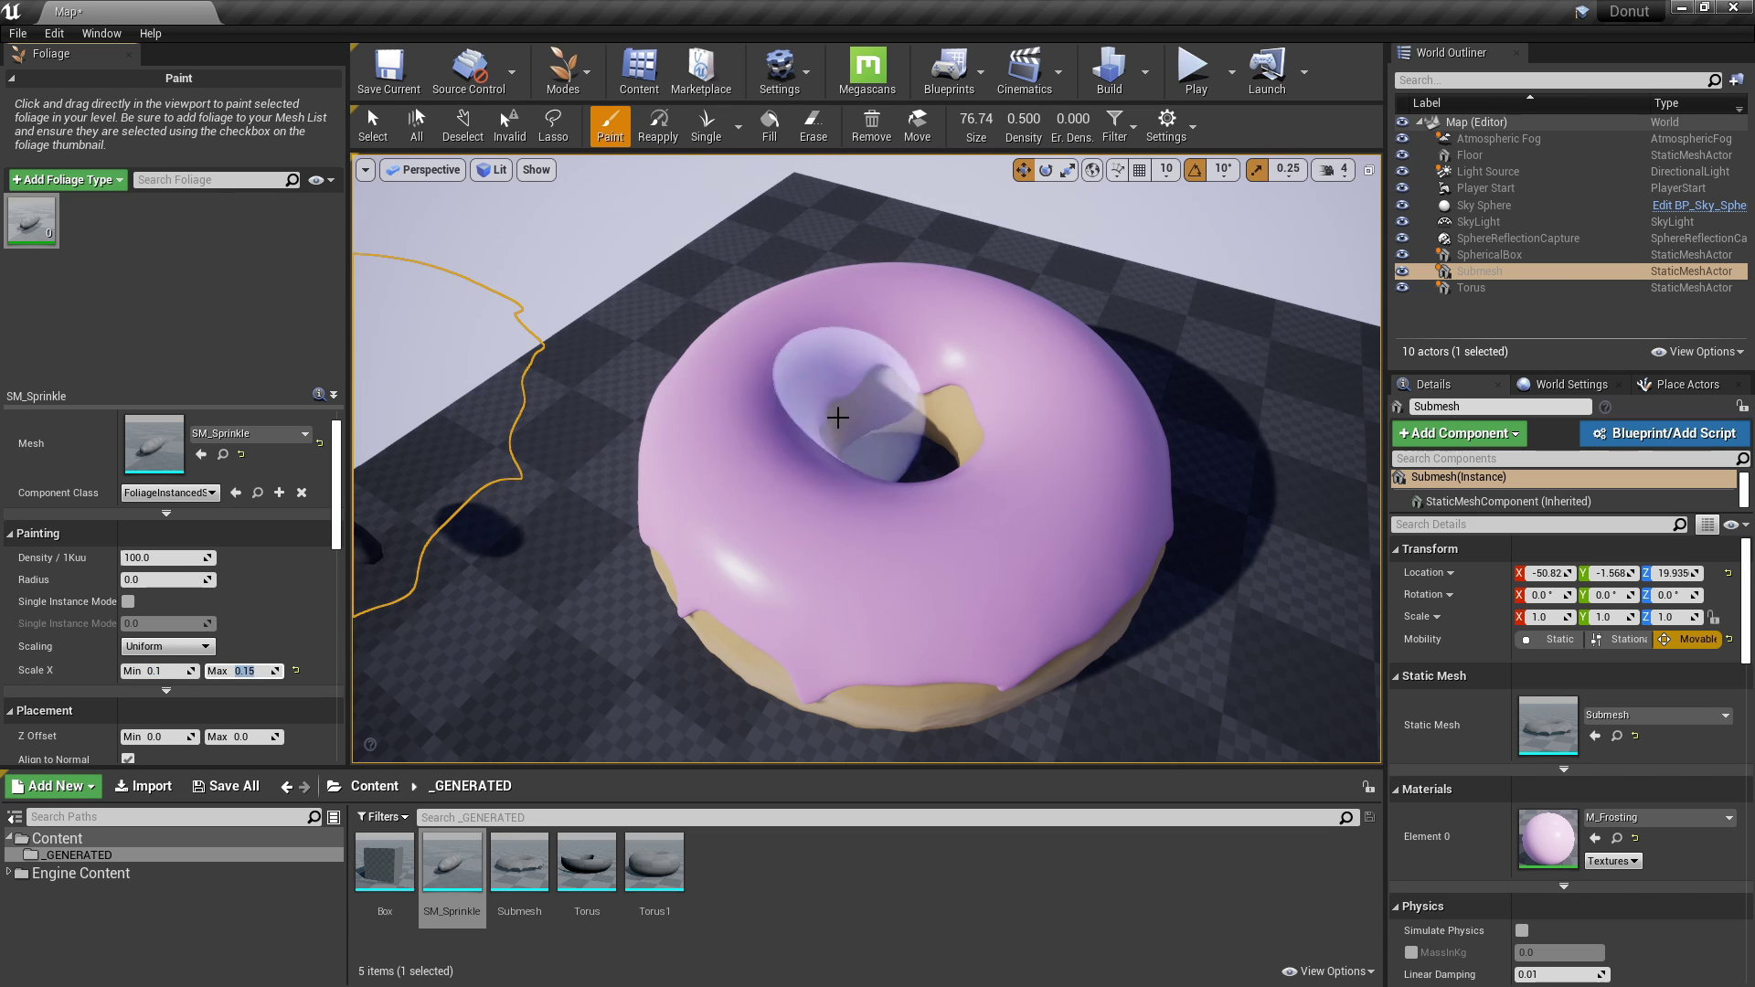
mouse_move(823, 429)
mouse_down()
mouse_move(752, 478)
mouse_move(1011, 542)
mouse_up()
key(ctrl+z)
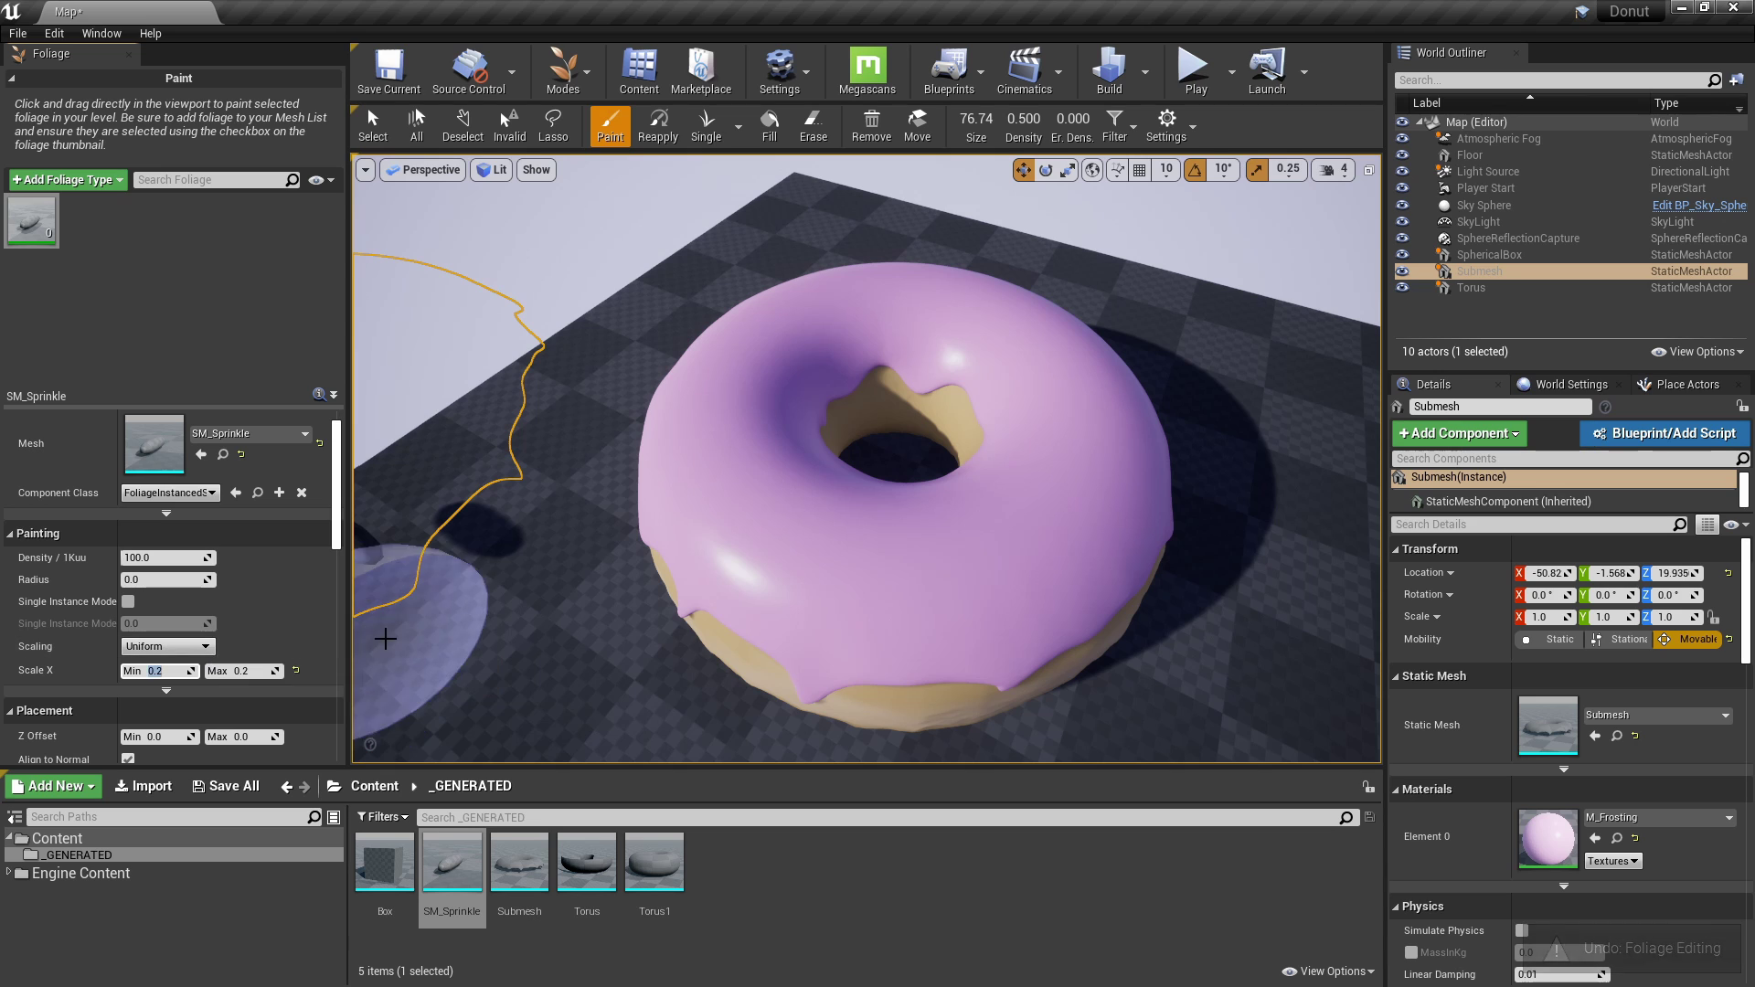
Set the sprinkle's Scale X range to 0.2 minimum and 0.25 maximum, and paint a test stroke across the frosting.
text(0.2)
key(Return)
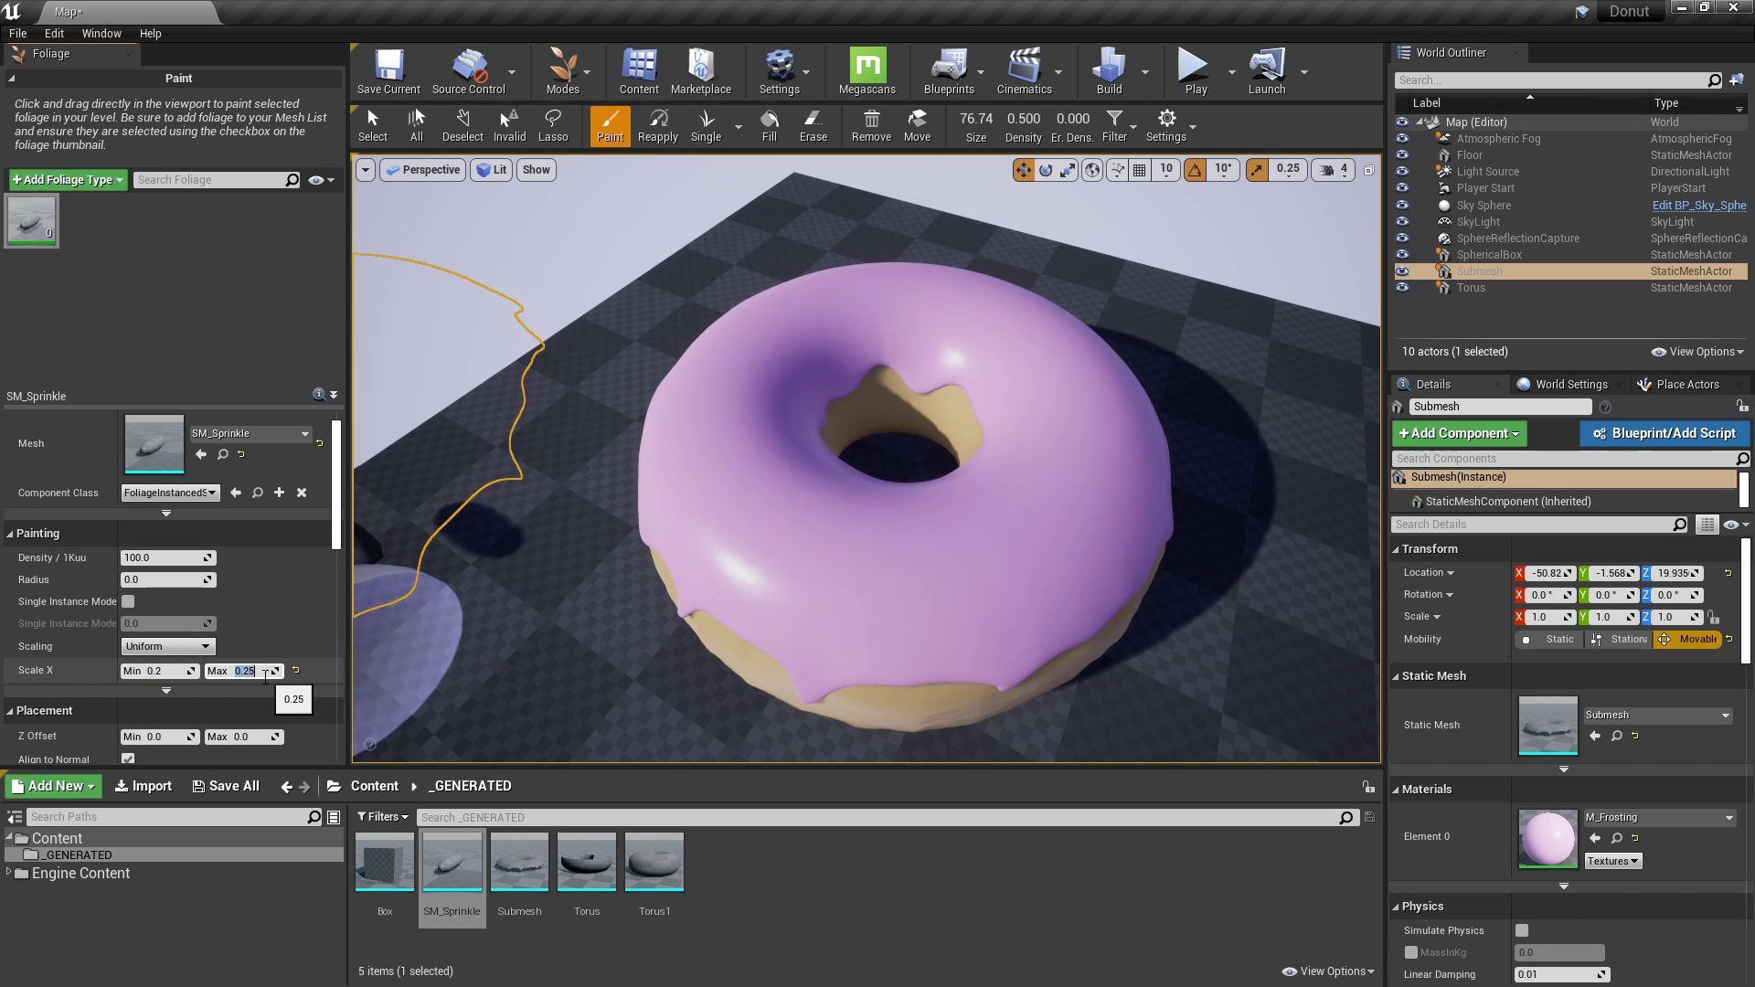
mouse_move(667, 509)
mouse_down()
mouse_move(910, 576)
mouse_move(803, 541)
mouse_move(885, 486)
mouse_up()
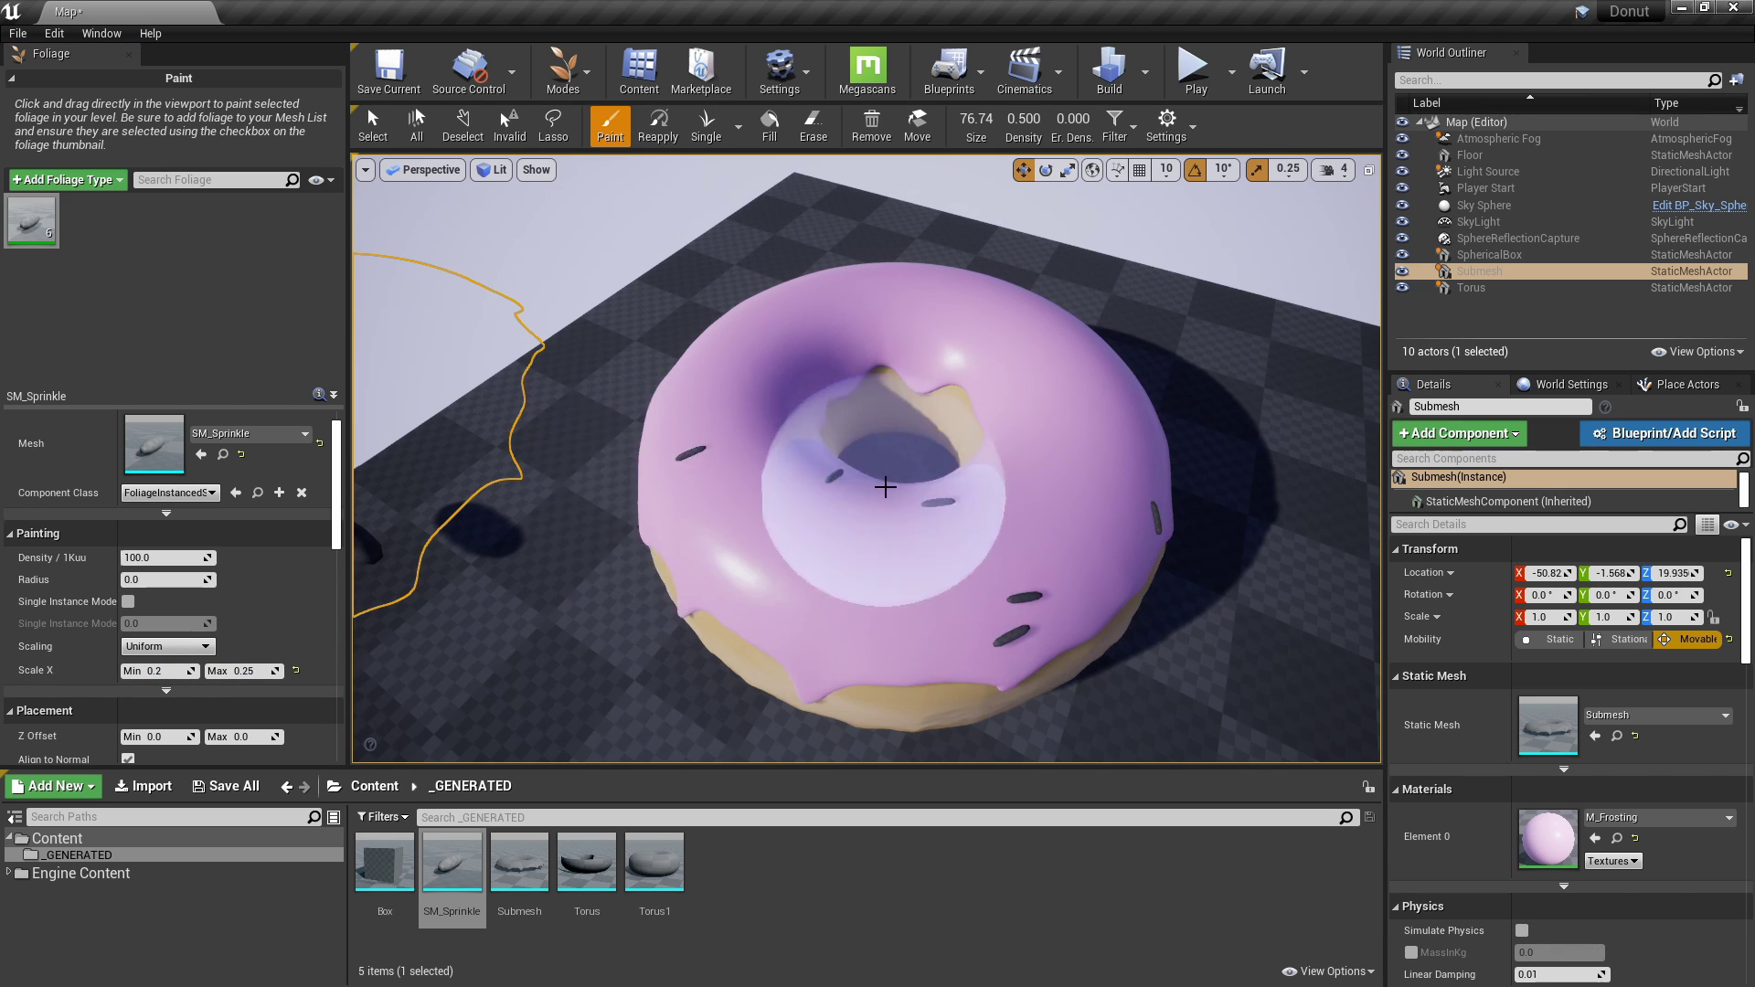
mouse_move(885, 486)
right_down()
mouse_move(891, 448)
mouse_move(912, 468)
right_up()
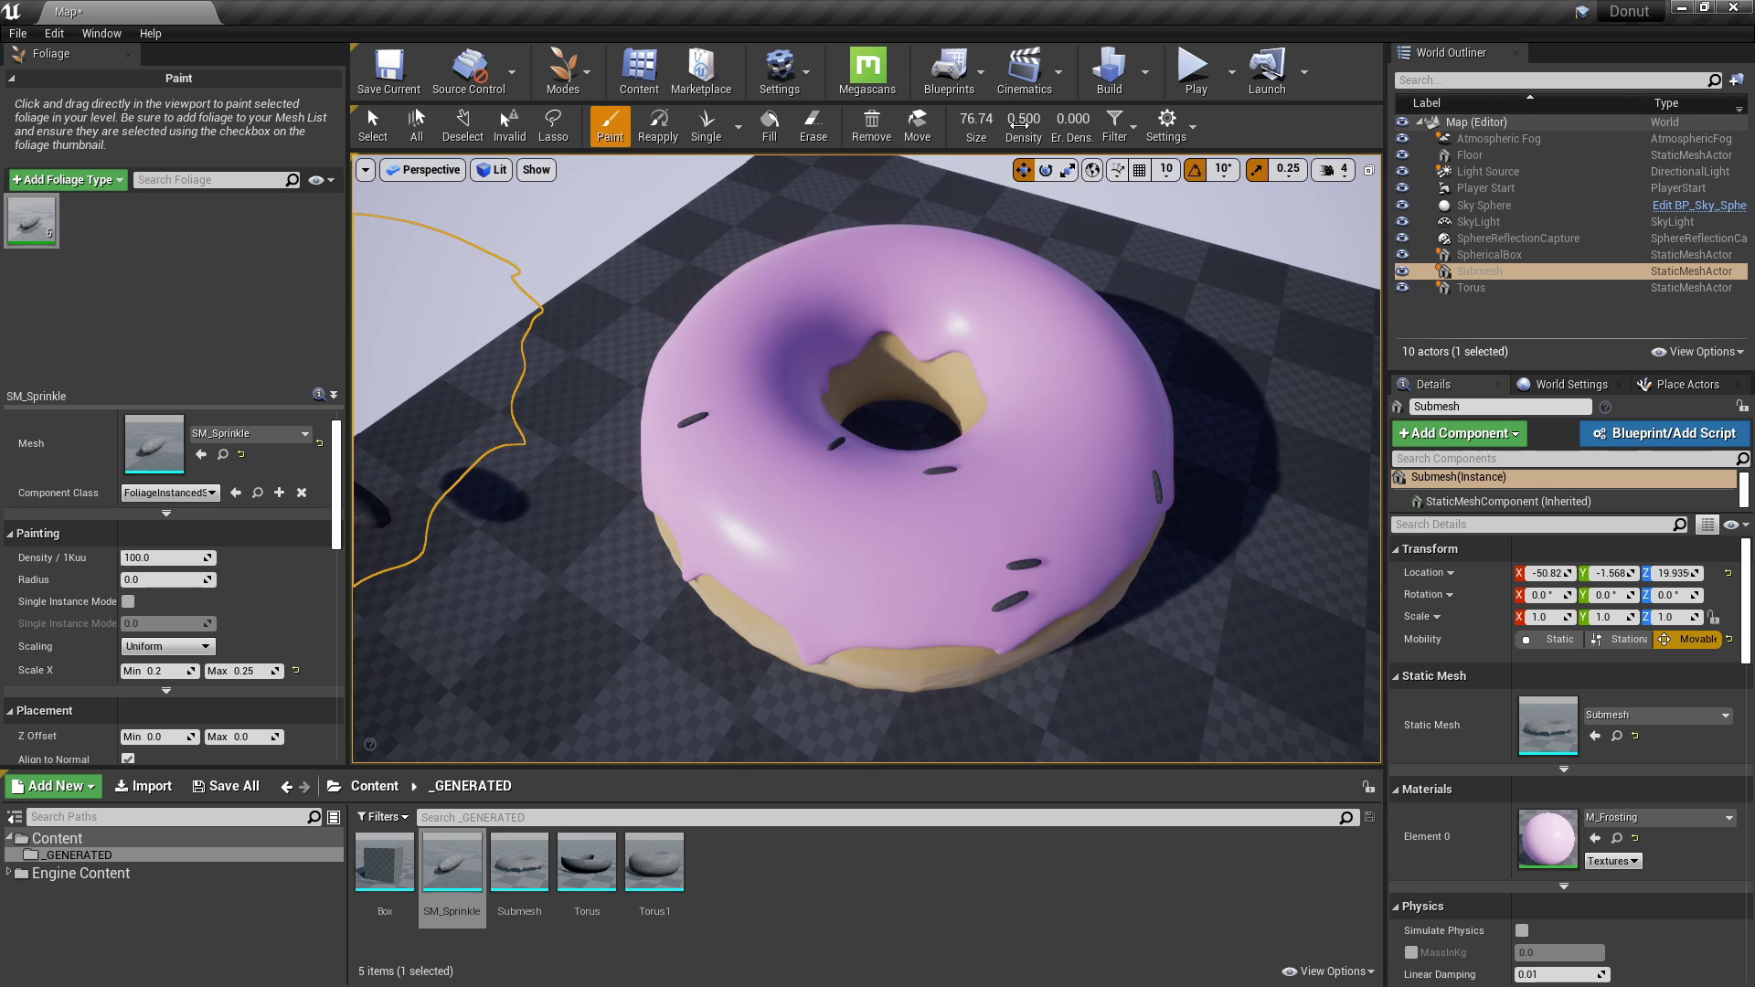
Raise the brush's paint density to 1.0 and undo all test sprinkles after a trial dab.
drag(1021, 125, 1043, 124)
click(862, 503)
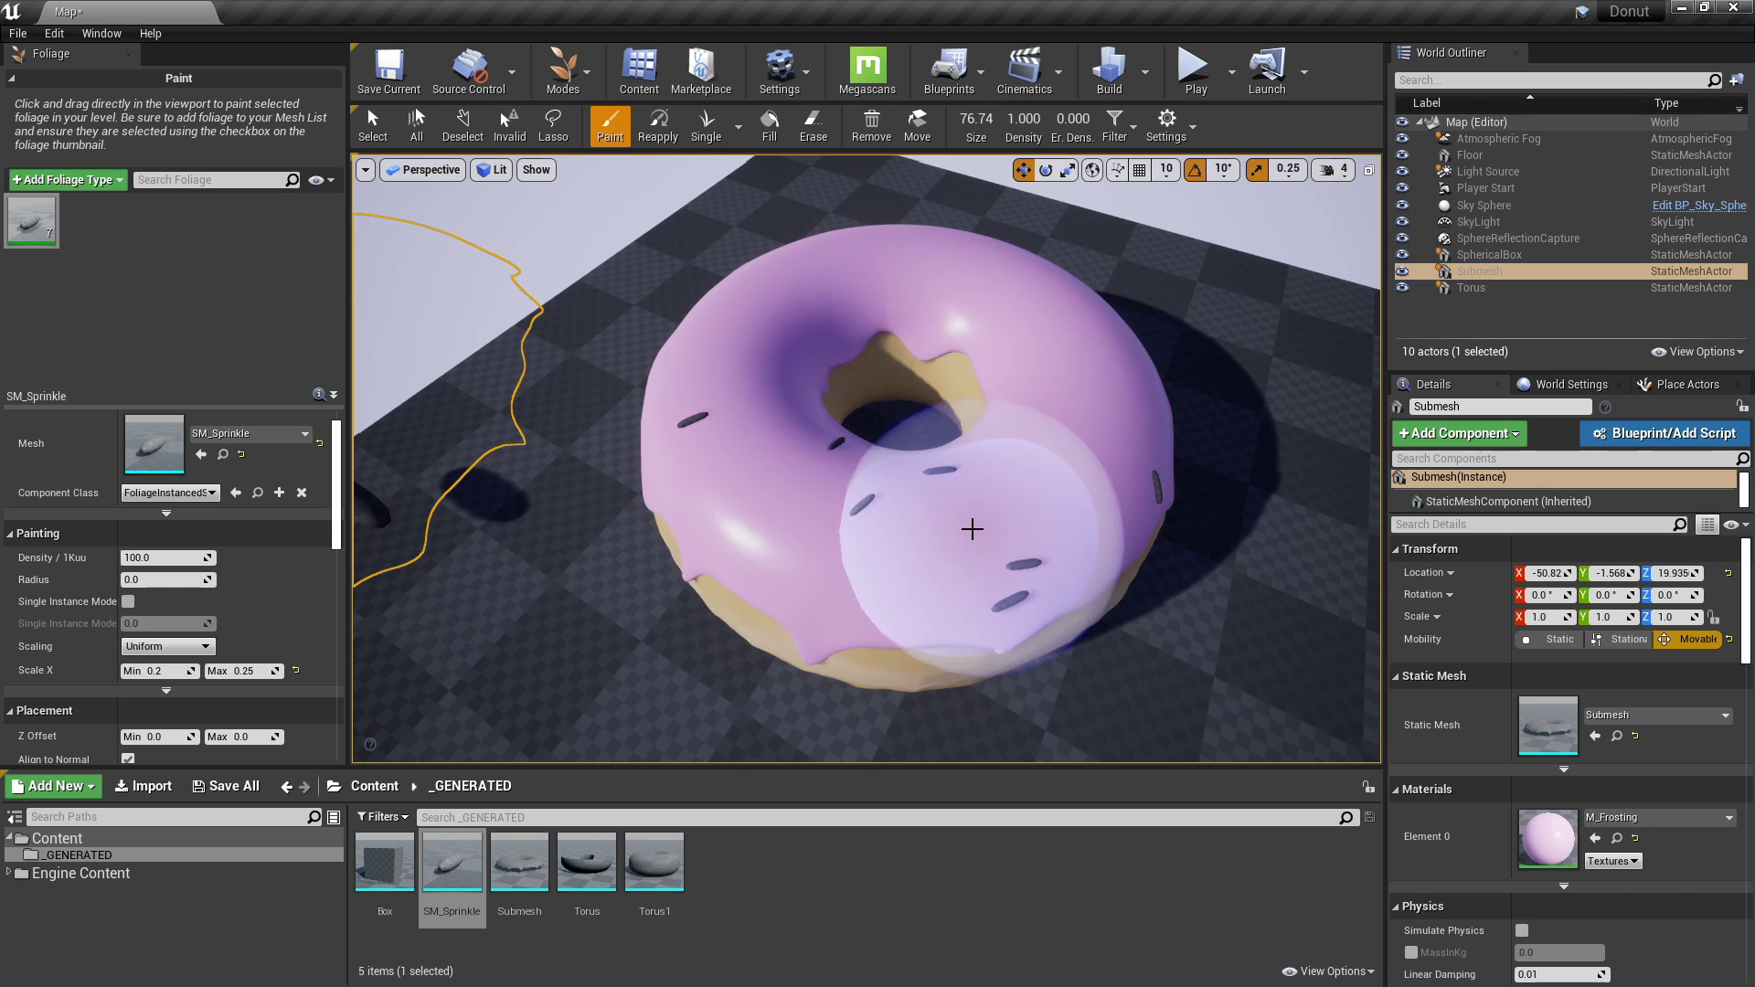
key(ctrl+z)
key(ctrl+z)
key(ctrl+z)
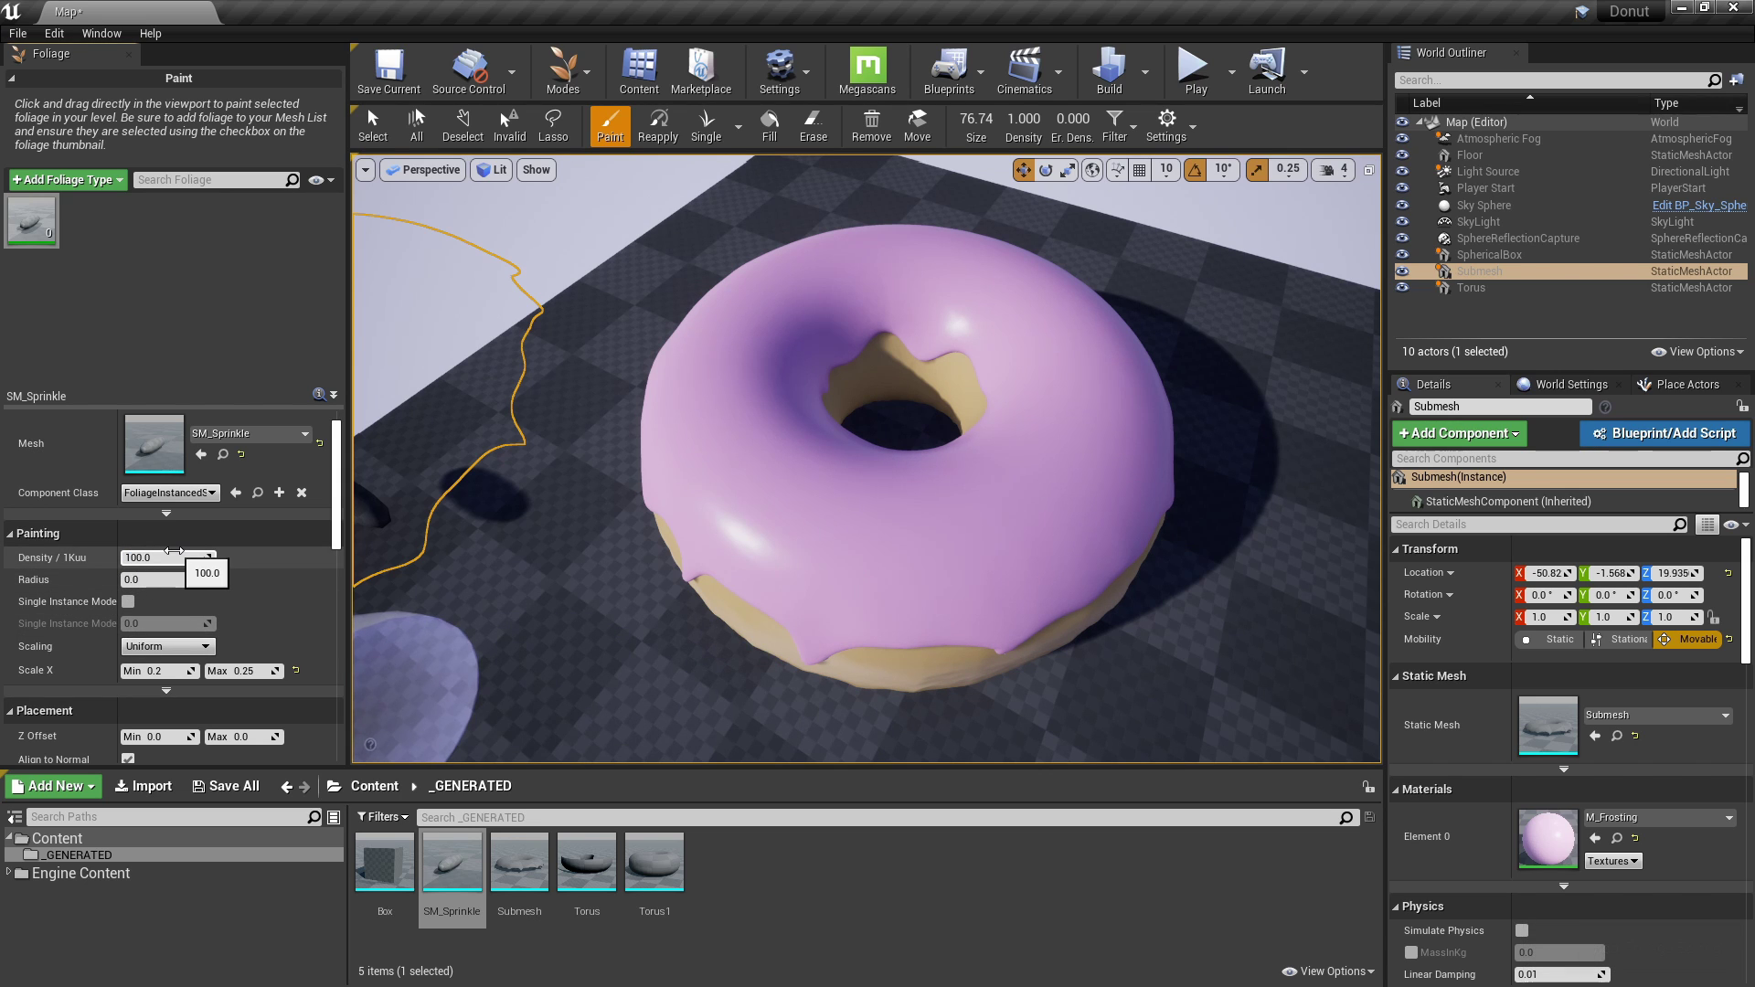
Set the sprinkle's Density / 1Kuu to 1000 and test it with one stroke over the frosting, undoing that stroke.
drag(173, 551, 188, 550)
mouse_move(784, 451)
mouse_down()
mouse_move(1052, 479)
mouse_move(1030, 419)
mouse_up()
mouse_move(1031, 419)
right_down()
mouse_move(1030, 379)
mouse_move(1043, 402)
mouse_move(969, 510)
right_up()
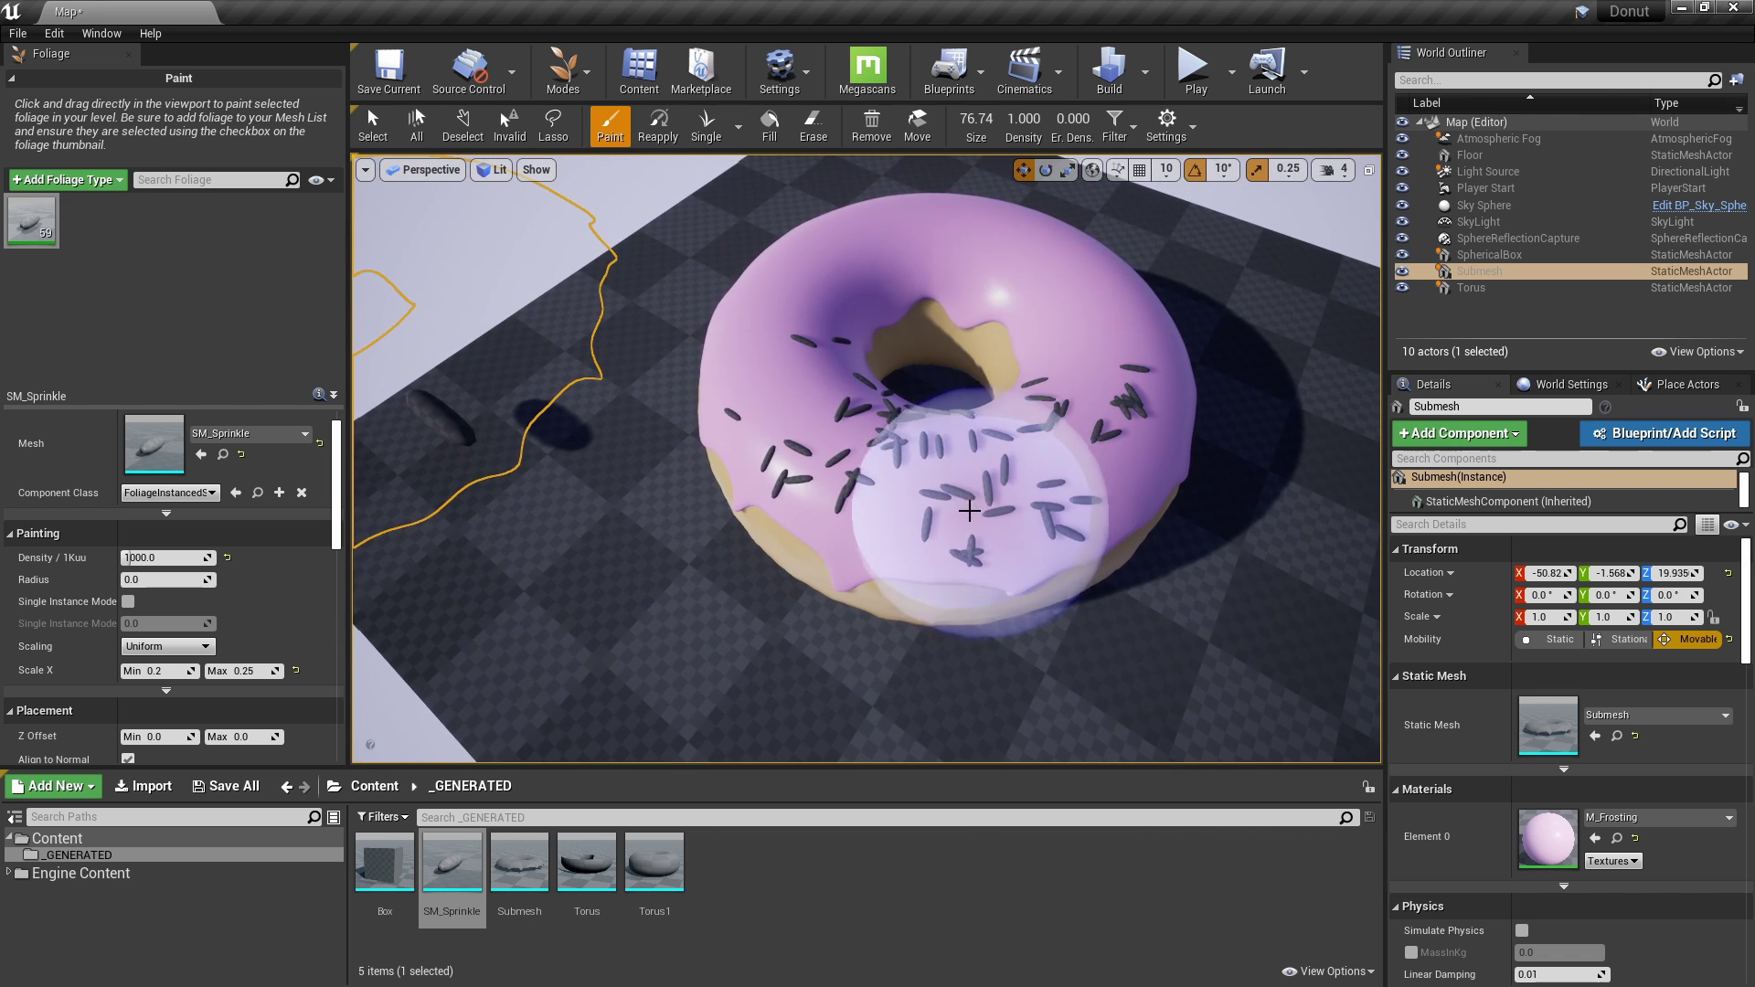
key(ctrl+z)
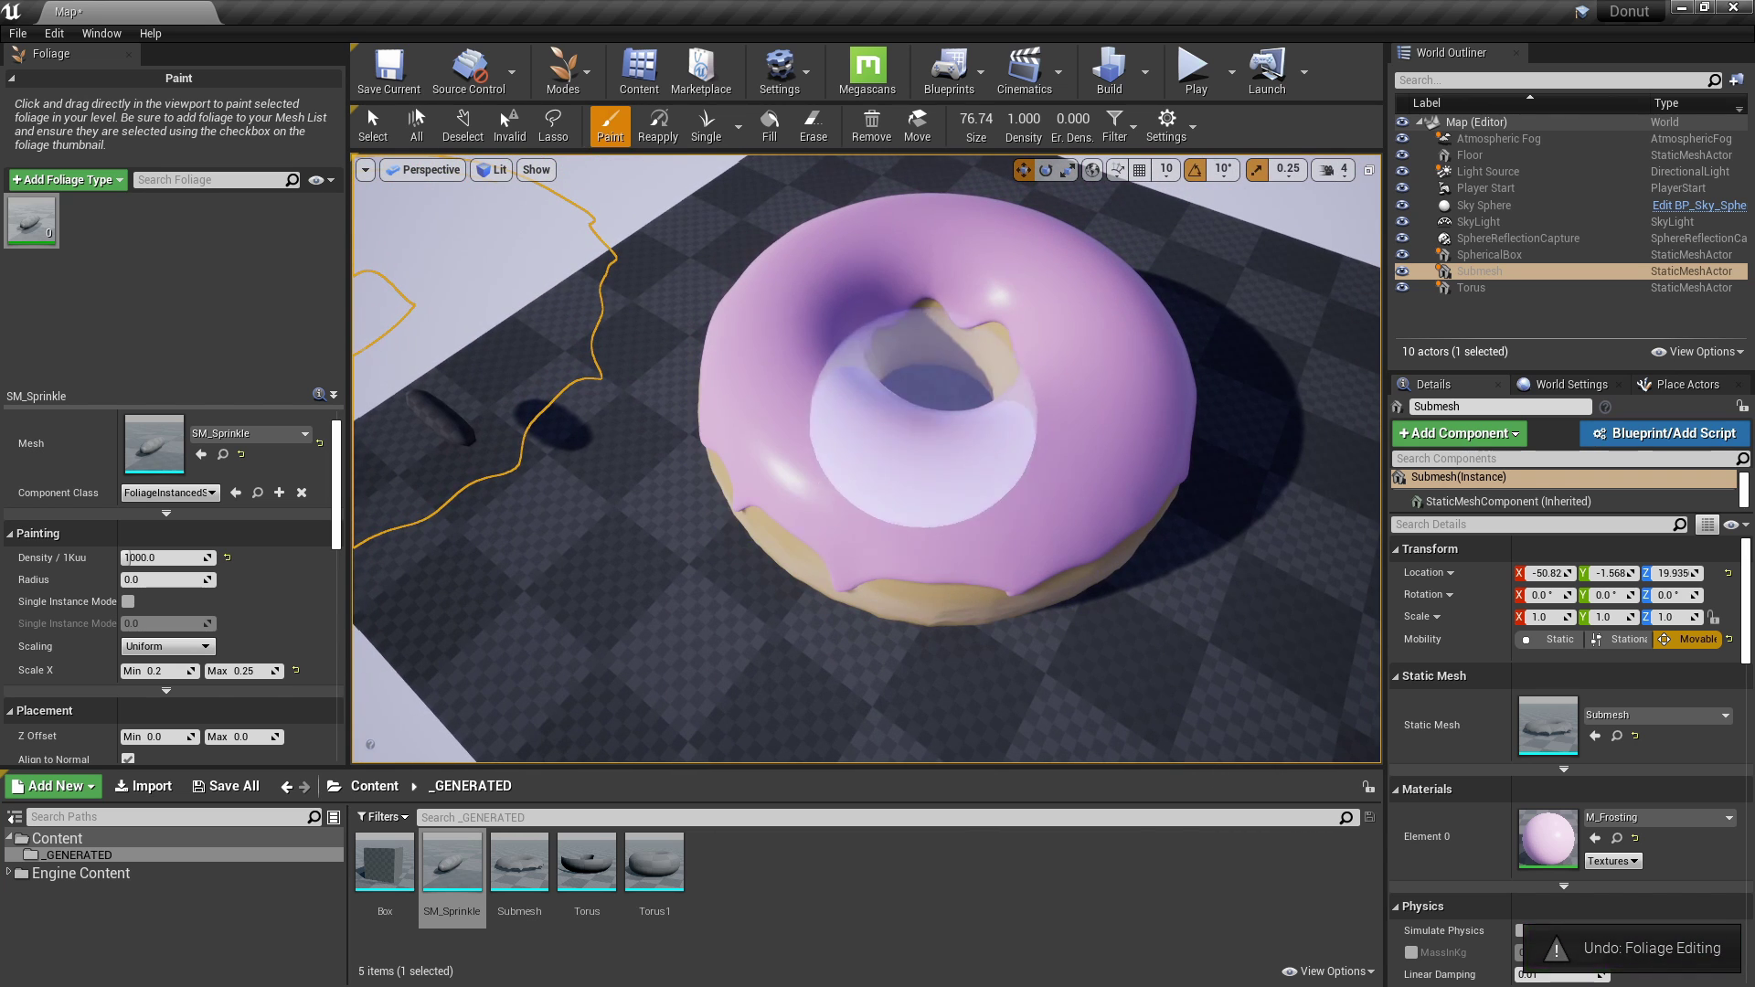
Reduce the brush size to about 32 and try painting sprinkles on the frosting's steep outer side, undoing the attempt.
scroll(924, 420, up, 4)
scroll(151, 617, down, 10)
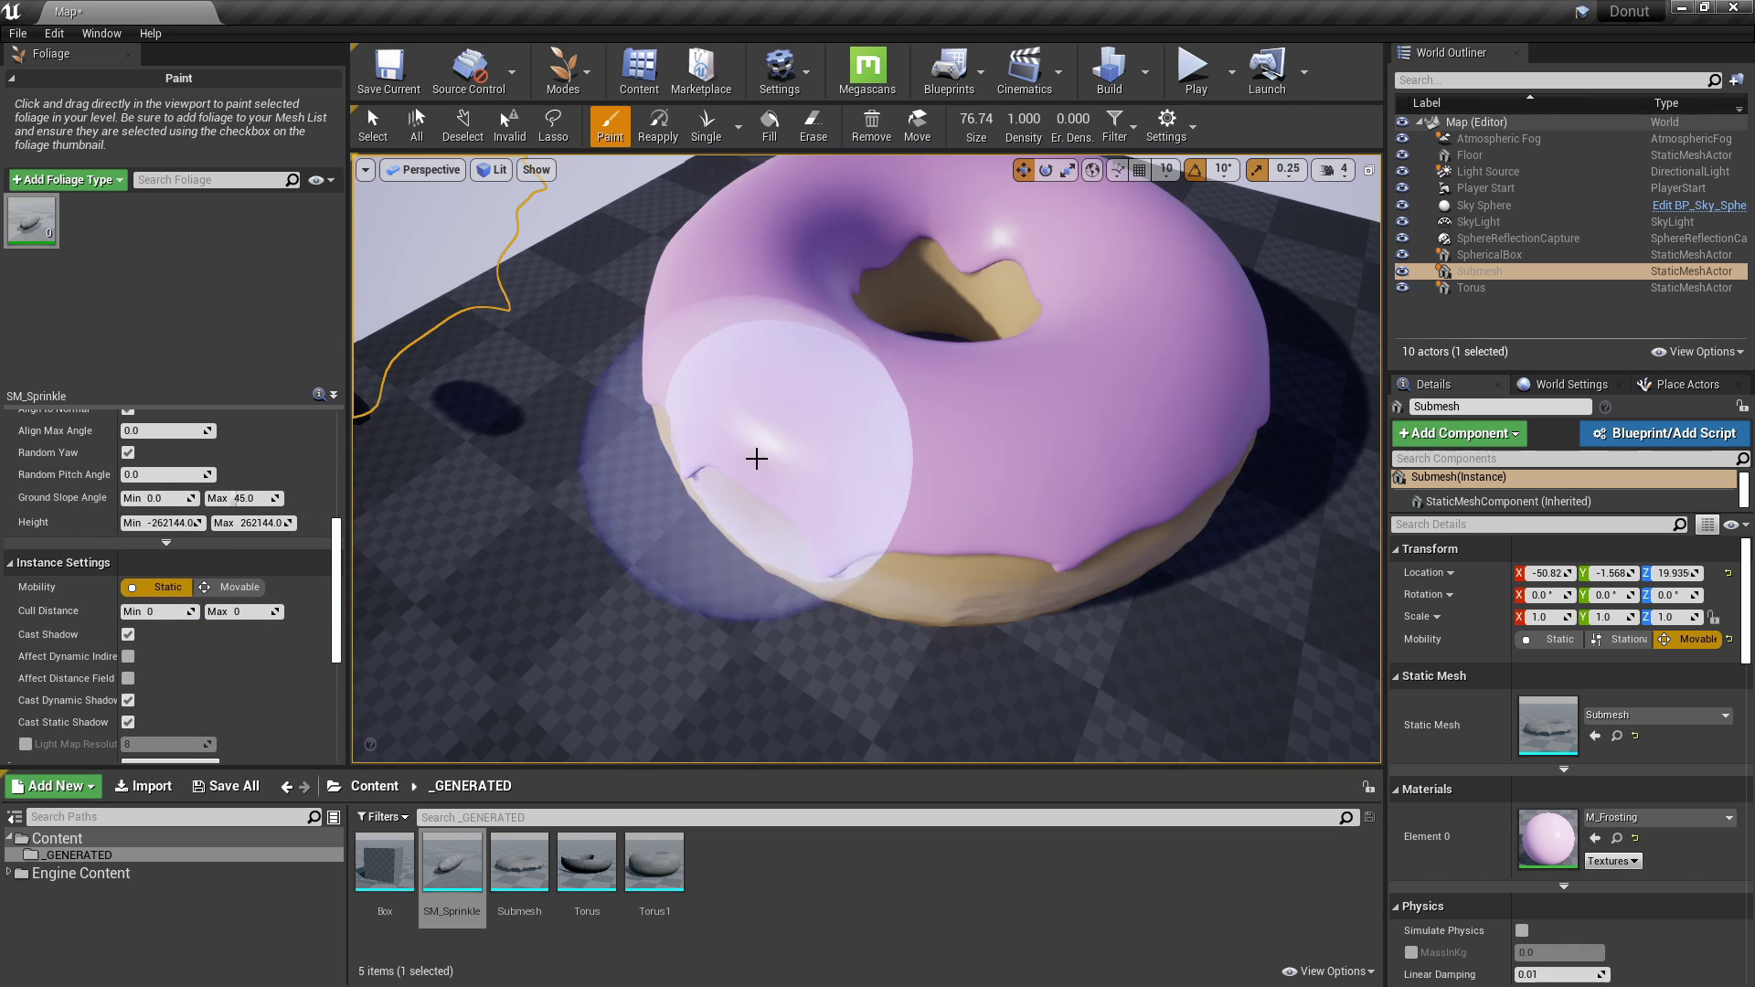
key(bracketleft)
key(bracketleft)
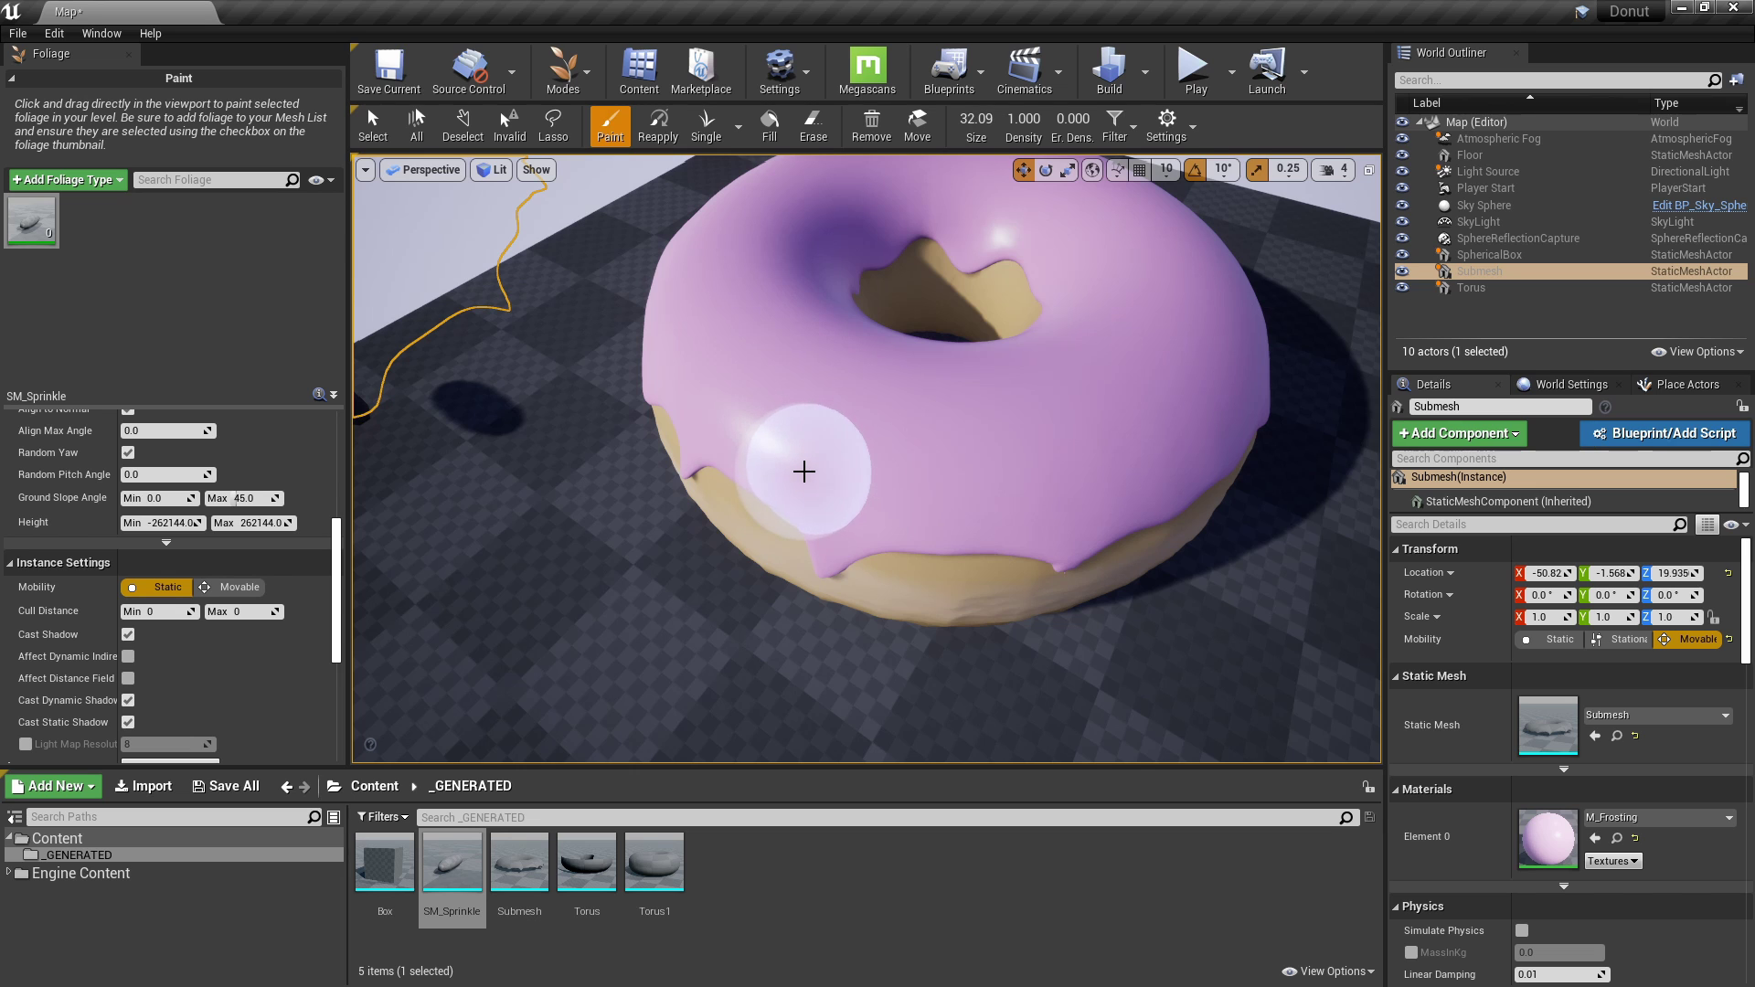
mouse_move(804, 472)
right_down()
mouse_move(816, 365)
mouse_move(835, 447)
right_up()
click(870, 458)
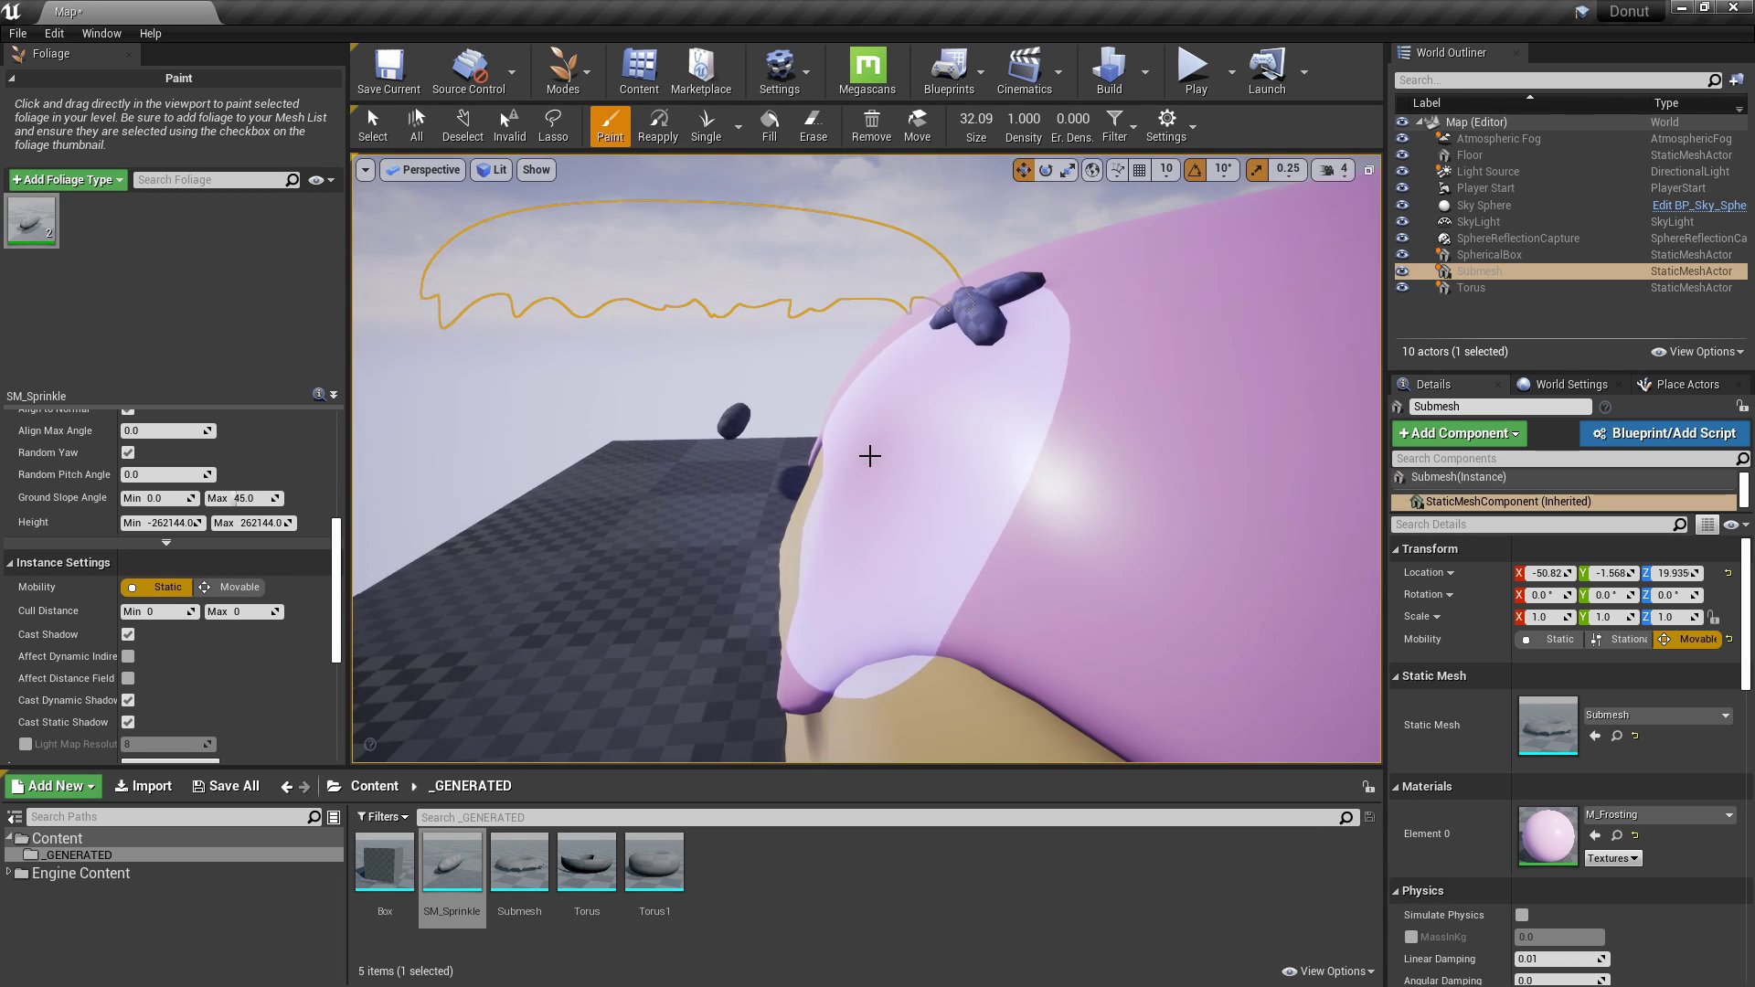
right_drag(941, 403, 914, 393)
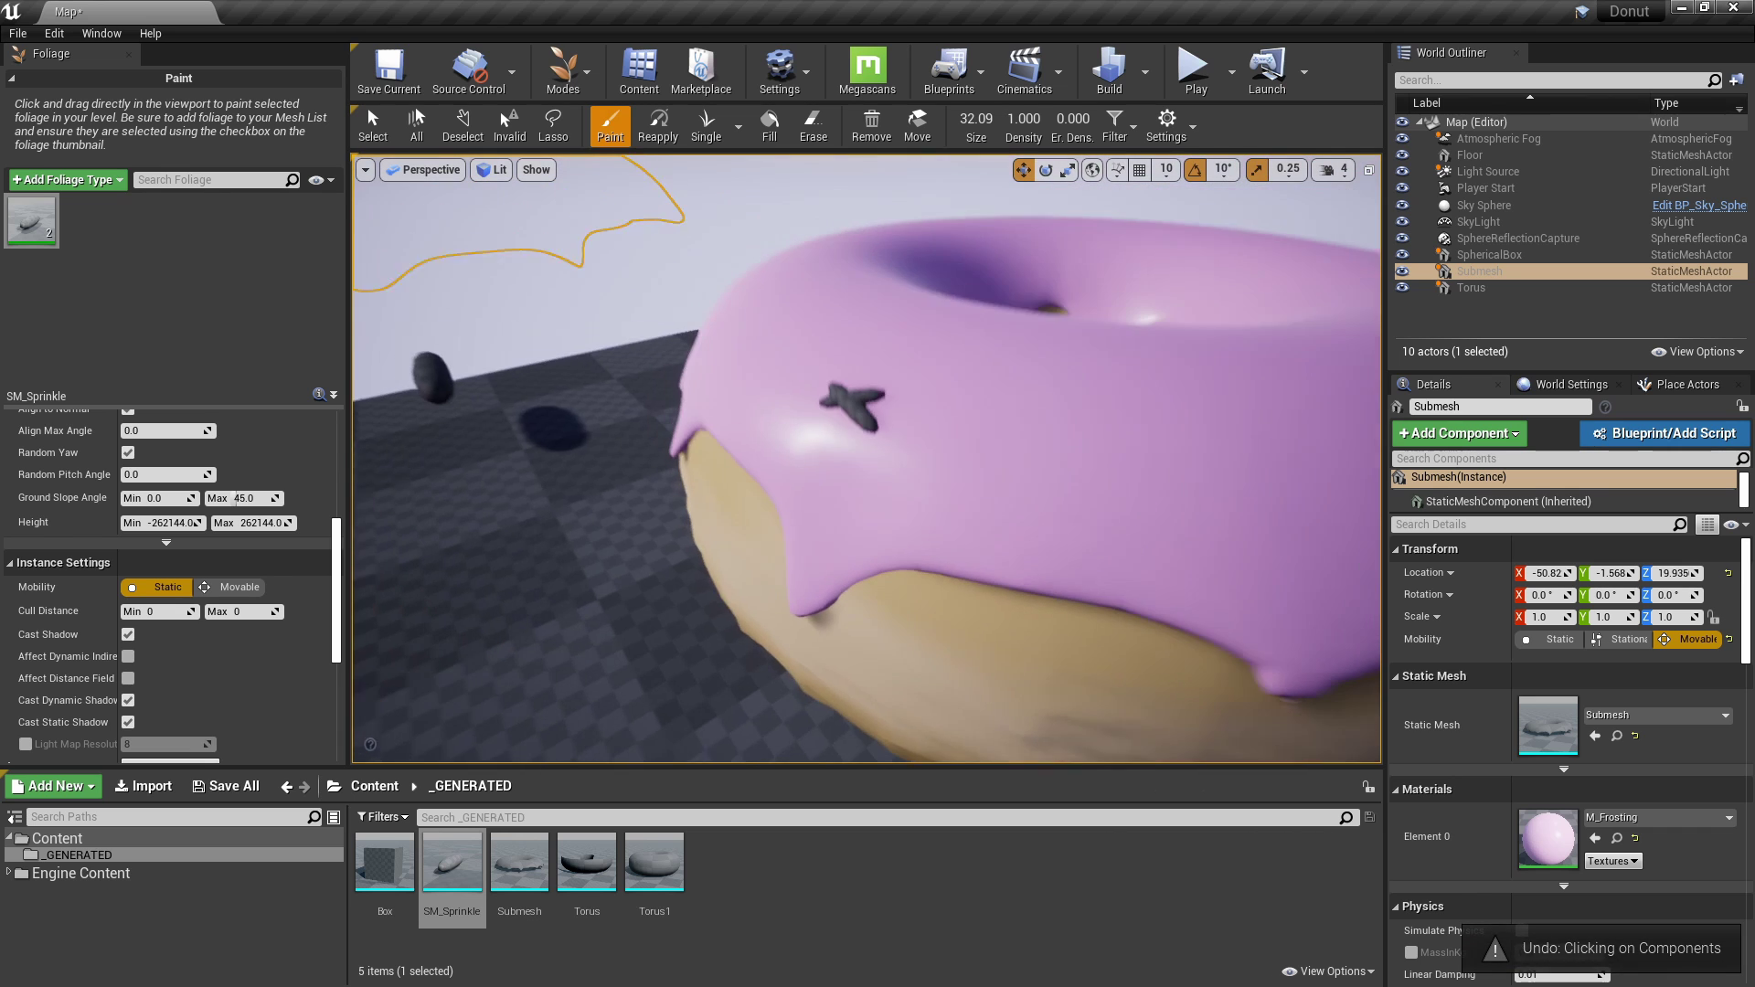
mouse_move(827, 448)
right_down()
mouse_move(962, 433)
mouse_move(941, 458)
right_up()
key(ctrl+z)
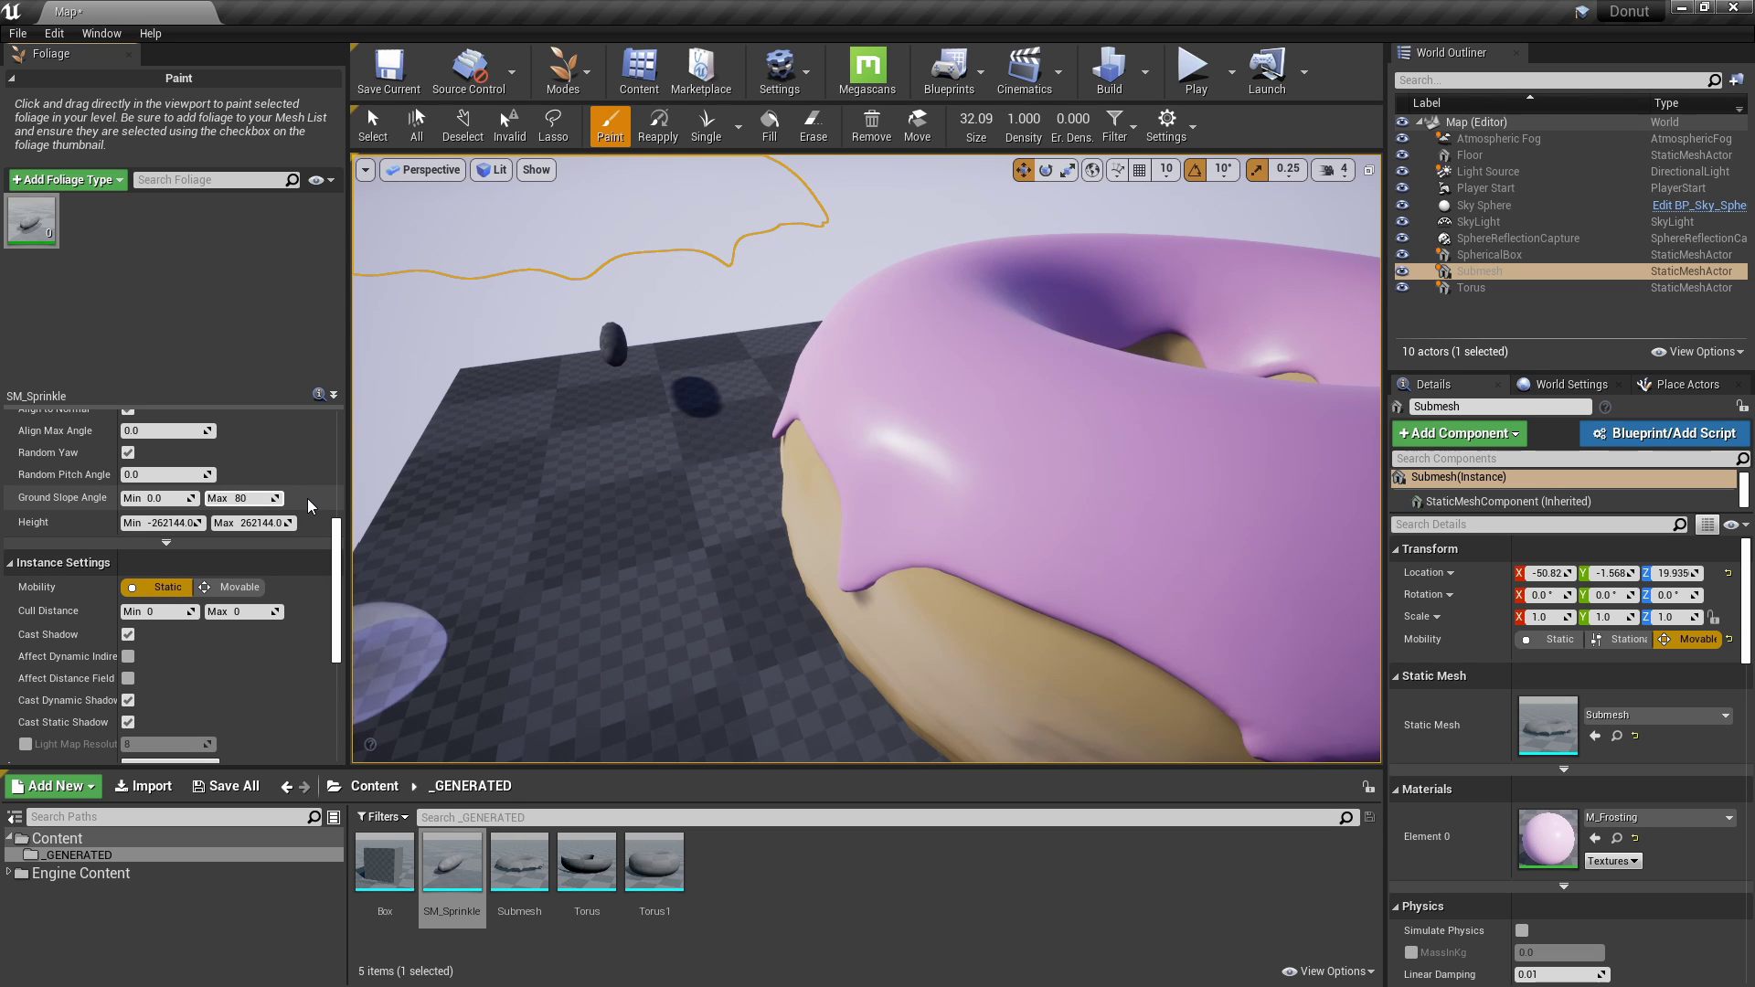
Apply a maximum ground slope angle of 80 and paint test sprinkles over the frosting's front and outer slope.
drag(902, 356, 1097, 521)
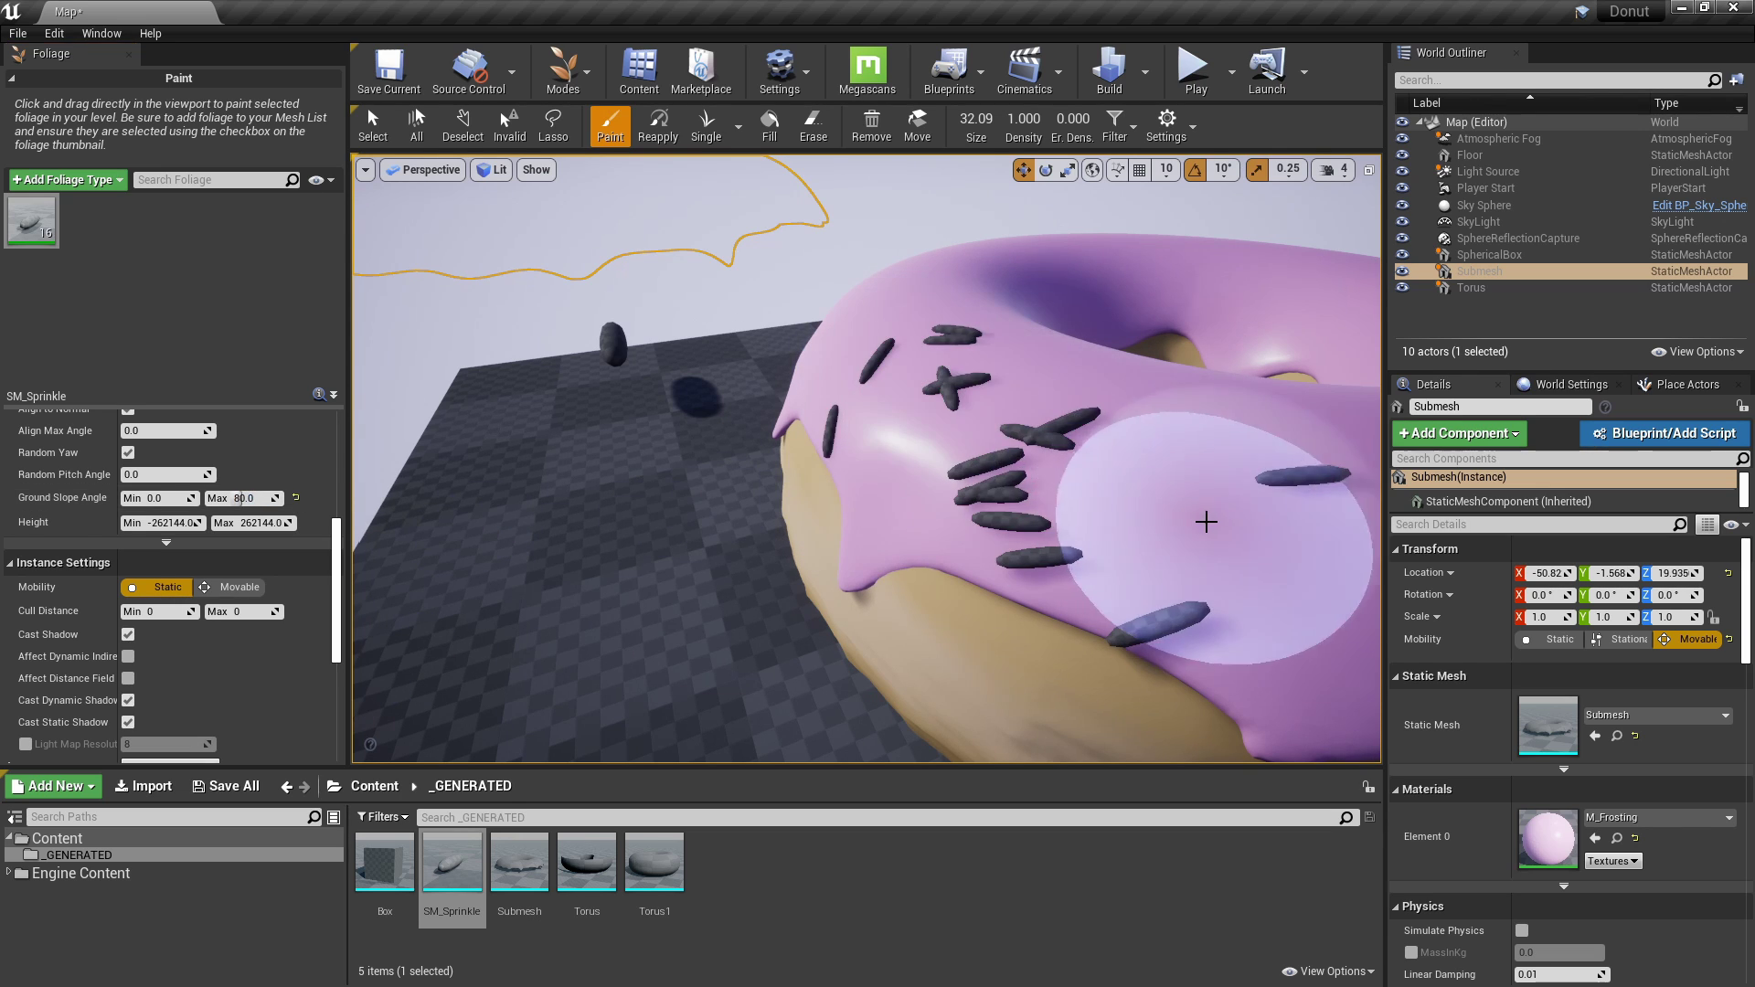
mouse_move(1097, 521)
right_down()
mouse_move(1079, 512)
mouse_move(1109, 372)
right_up()
mouse_move(1109, 372)
mouse_down()
mouse_move(1136, 372)
mouse_move(980, 372)
mouse_move(1019, 378)
mouse_up()
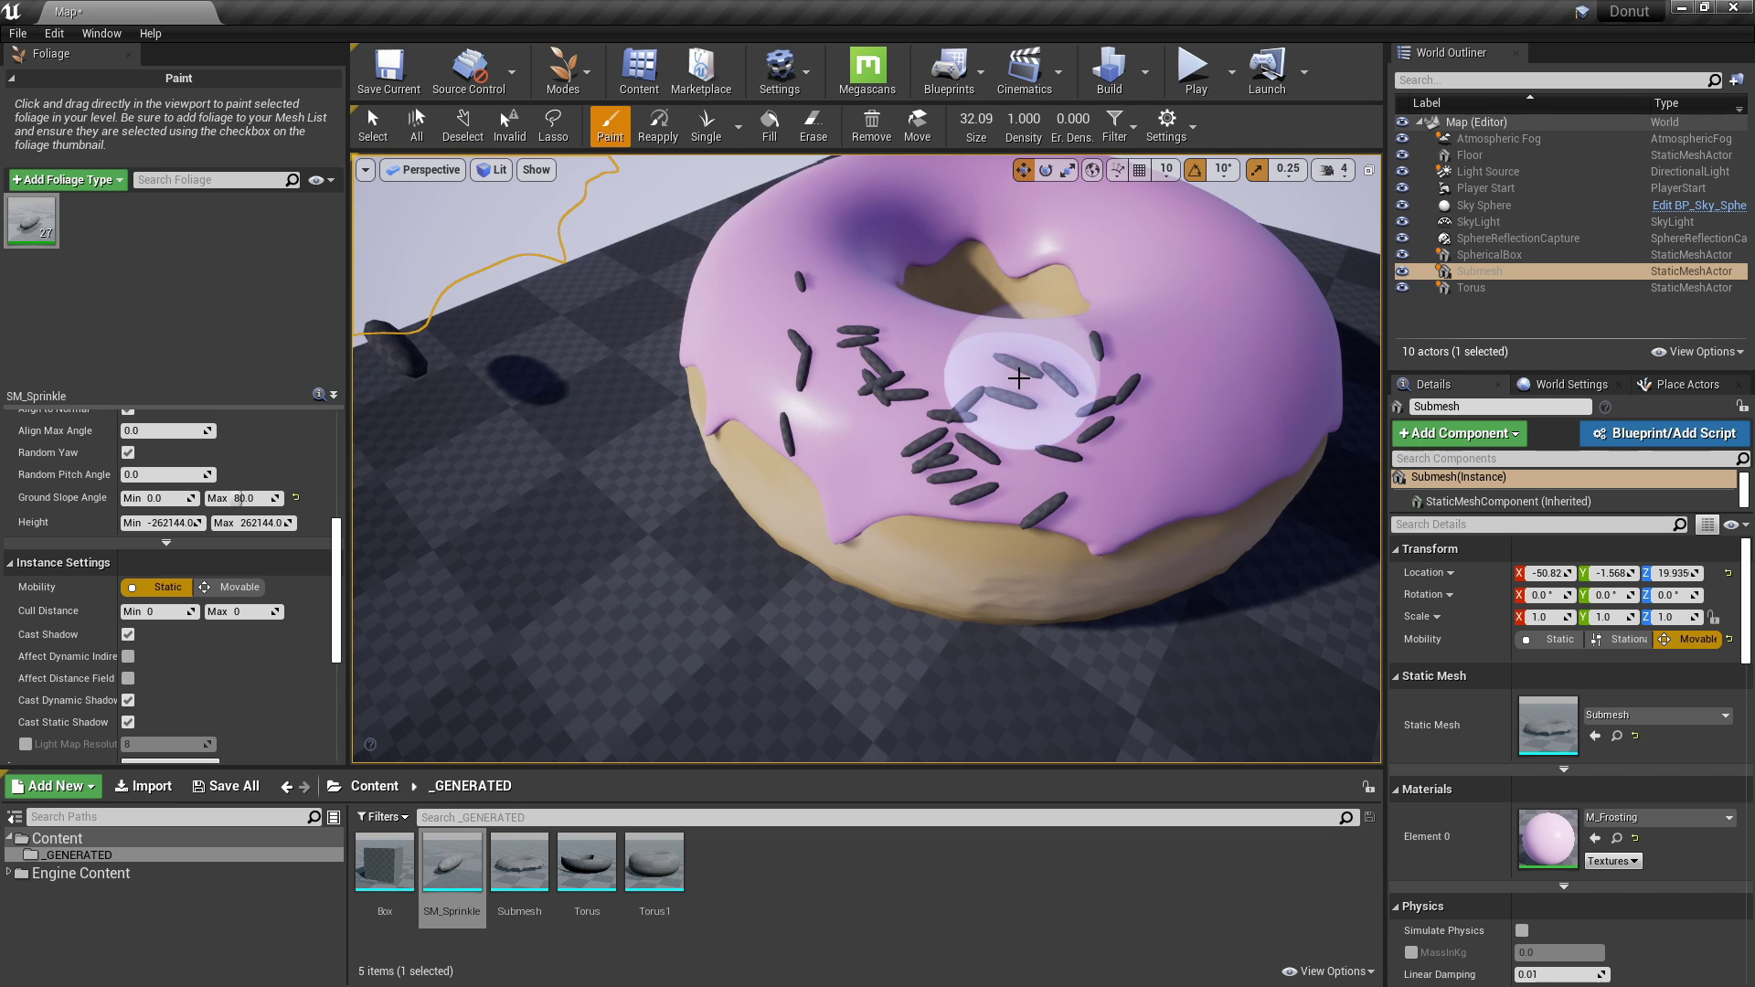
Examine the sprinkles' texel density in the Lightmap Density view, and undo the painted sprinkles.
key(alt+0)
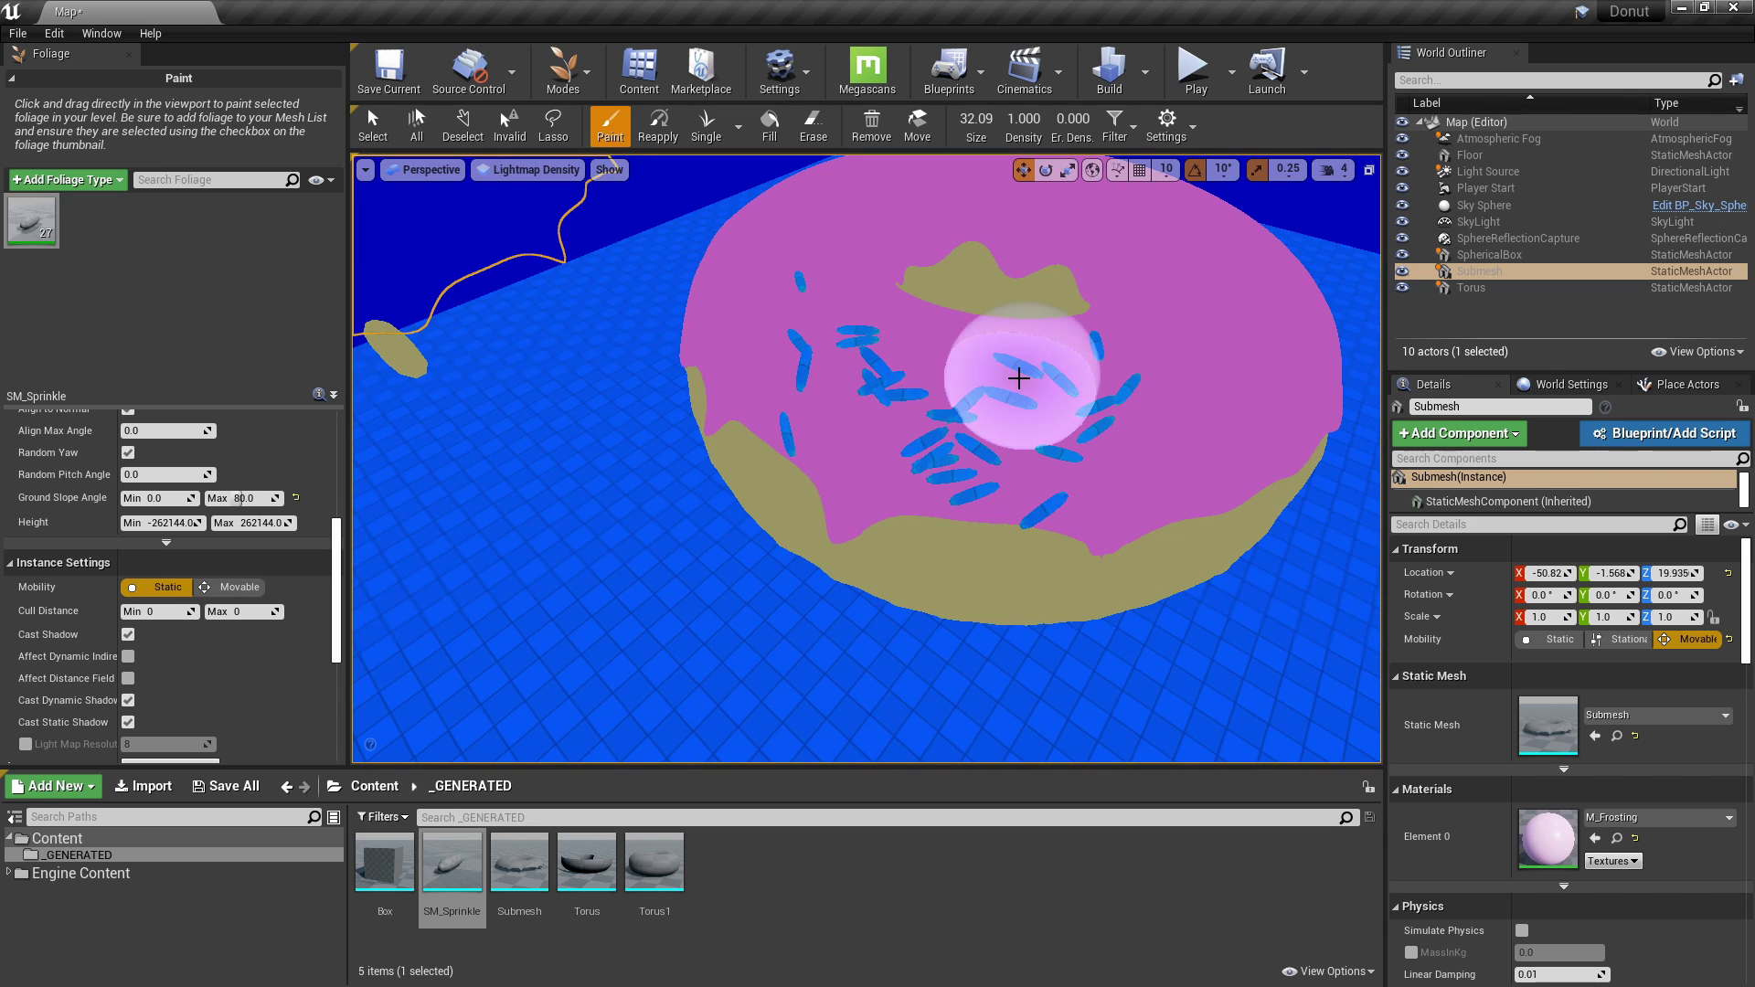
key(w)
mouse_move(999, 419)
right_down()
mouse_move(1029, 444)
mouse_move(1014, 412)
right_up()
key(s)
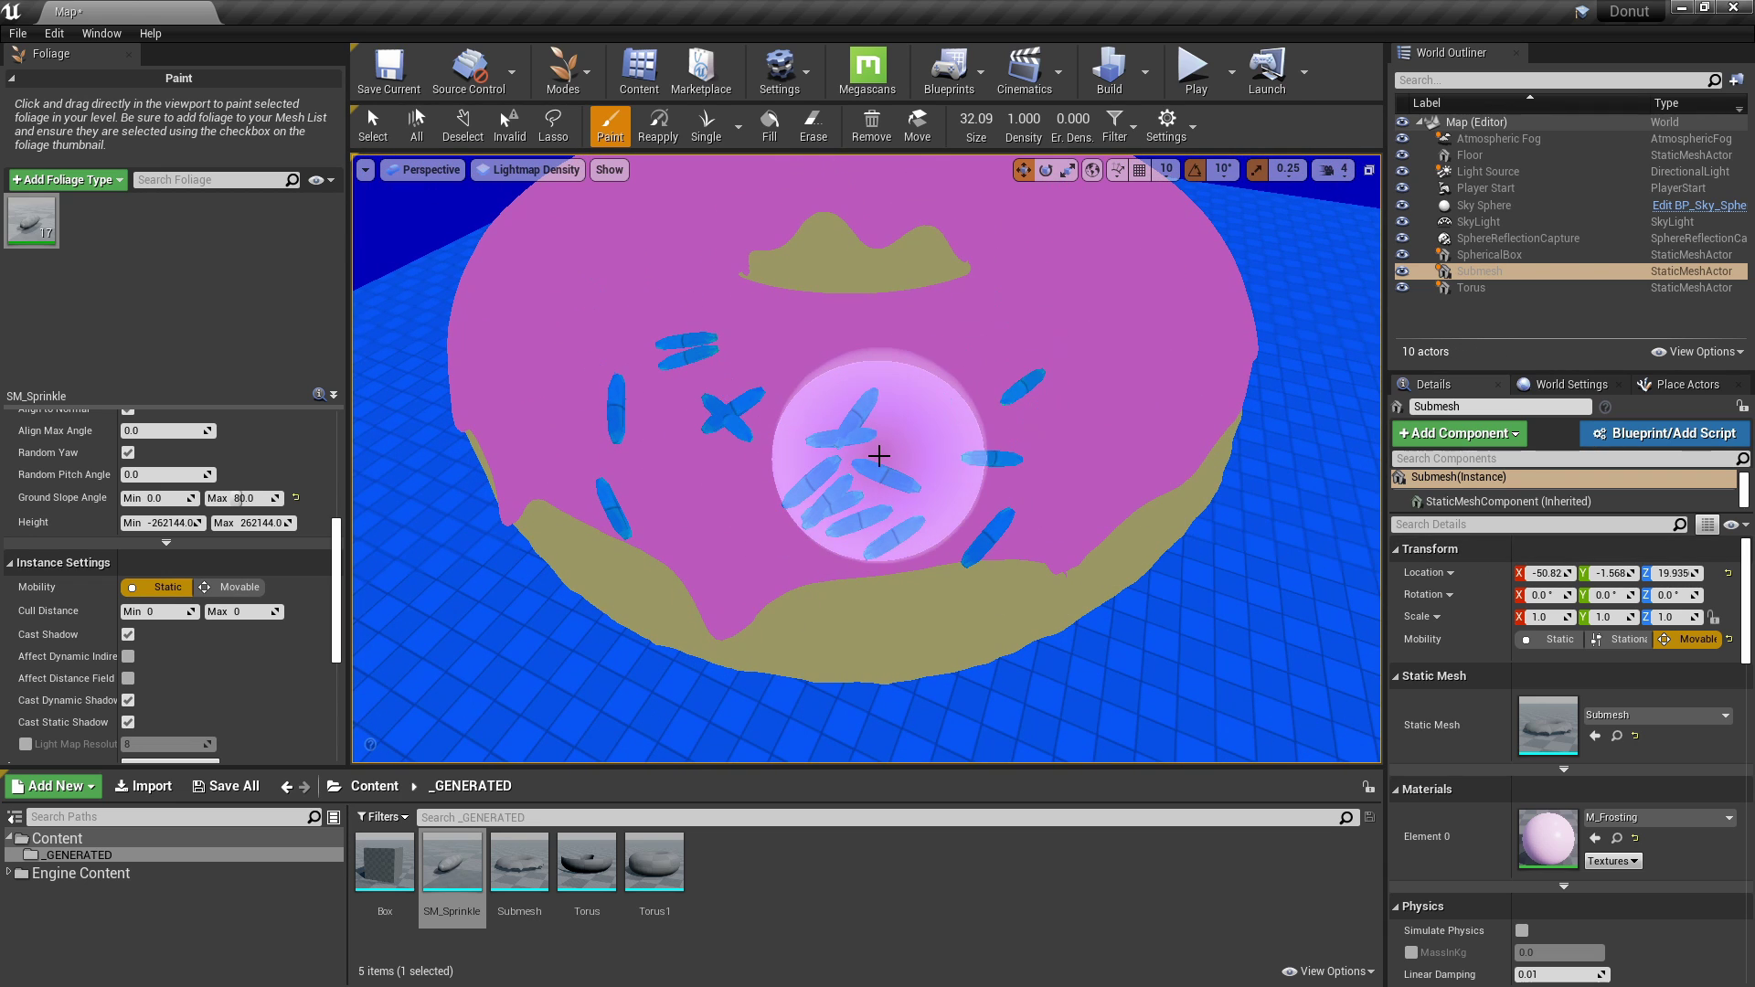
key(ctrl+z)
Override the sprinkle's light map resolution with 16 and paint a stroke of sprinkles across the front of the frosting.
scroll(183, 594, down, 3)
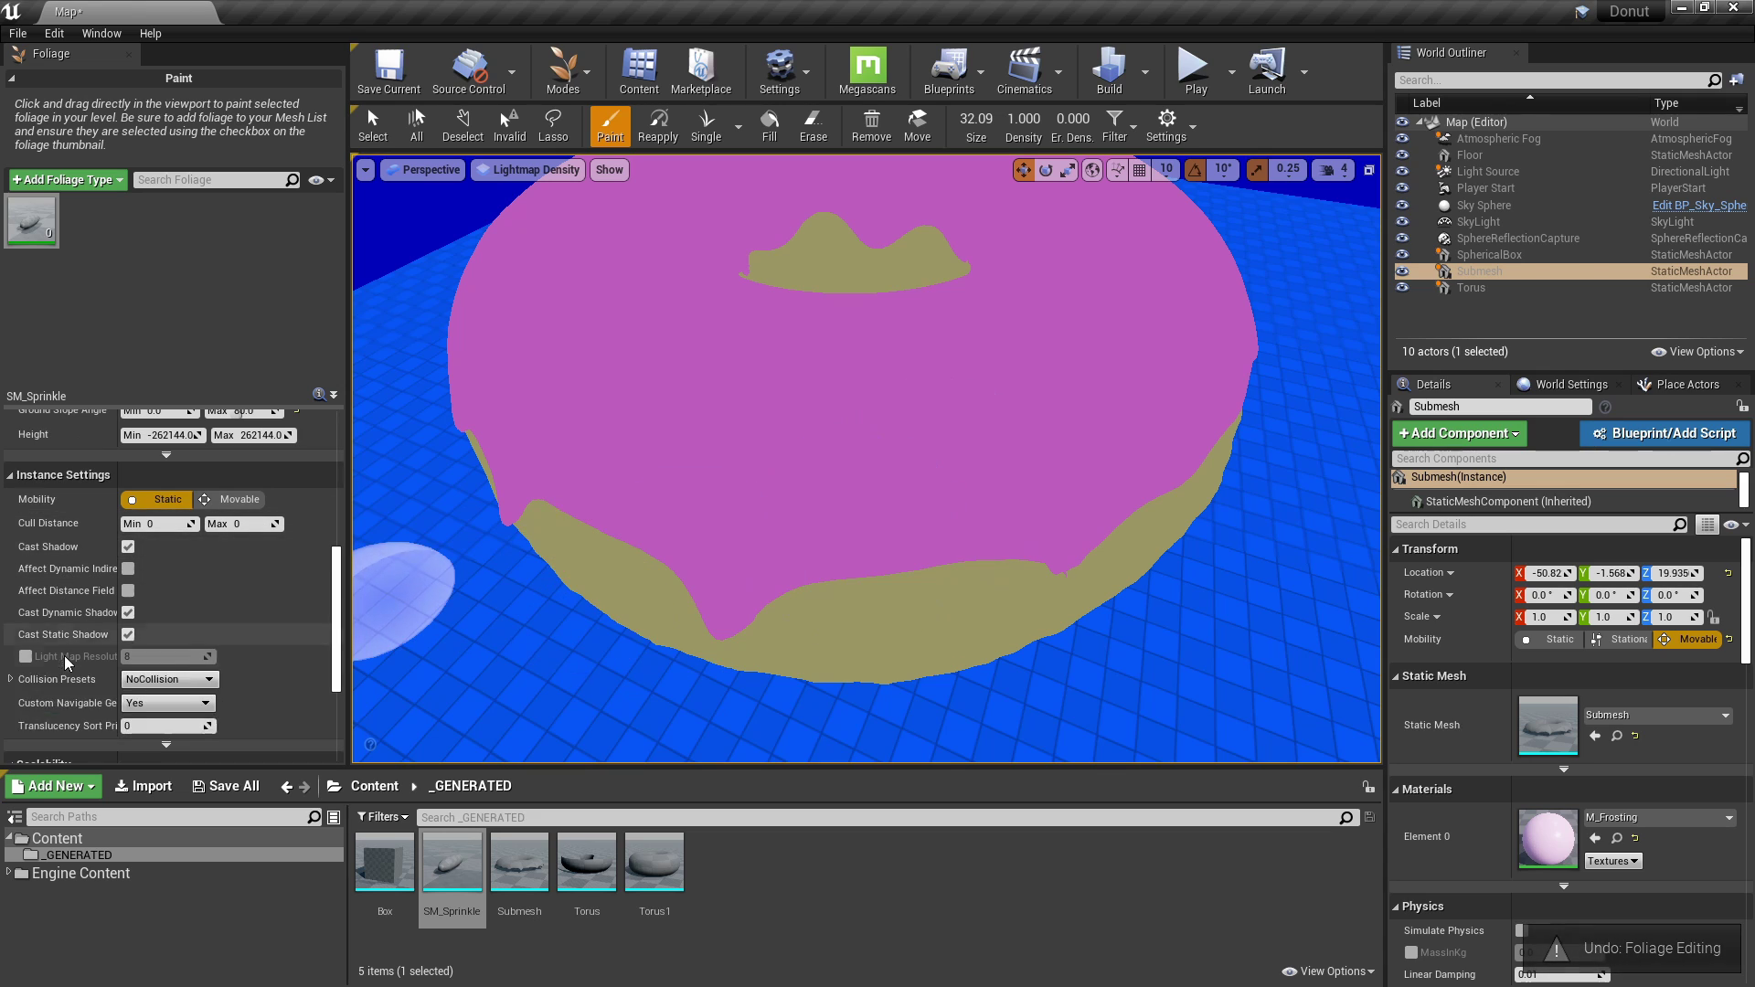
click(26, 656)
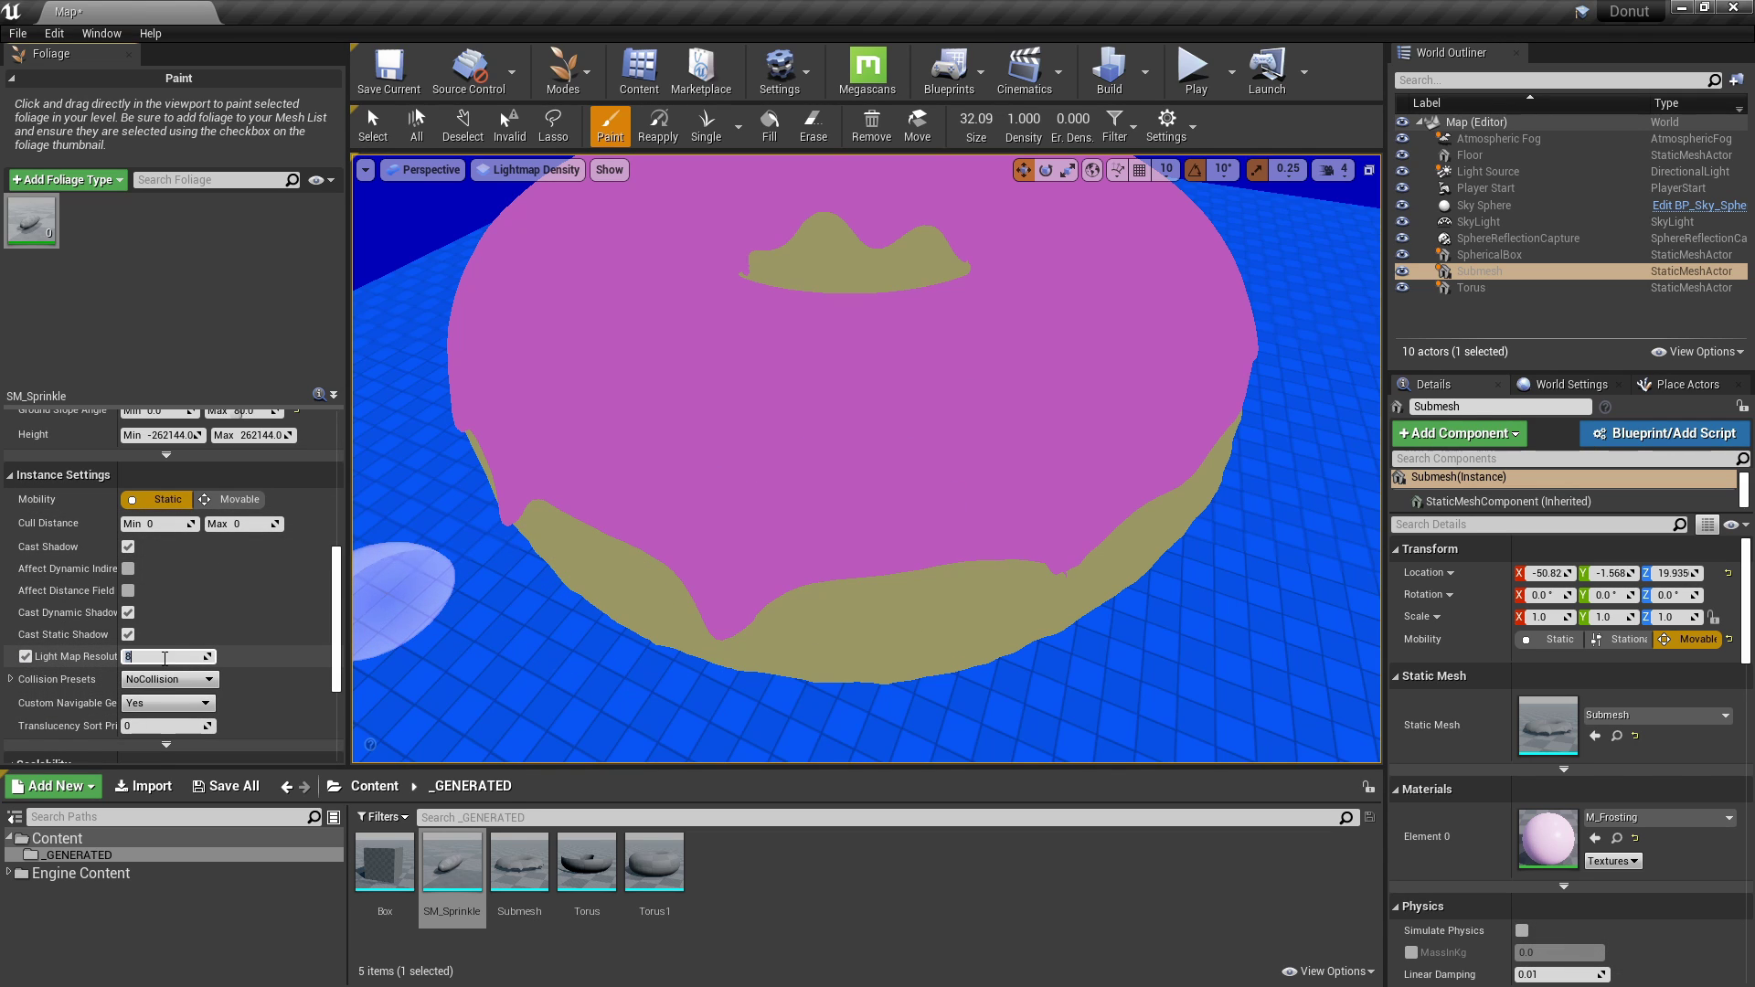
mouse_move(674, 372)
mouse_down()
mouse_move(862, 431)
mouse_move(1089, 403)
mouse_up()
right_drag(1089, 403, 1089, 462)
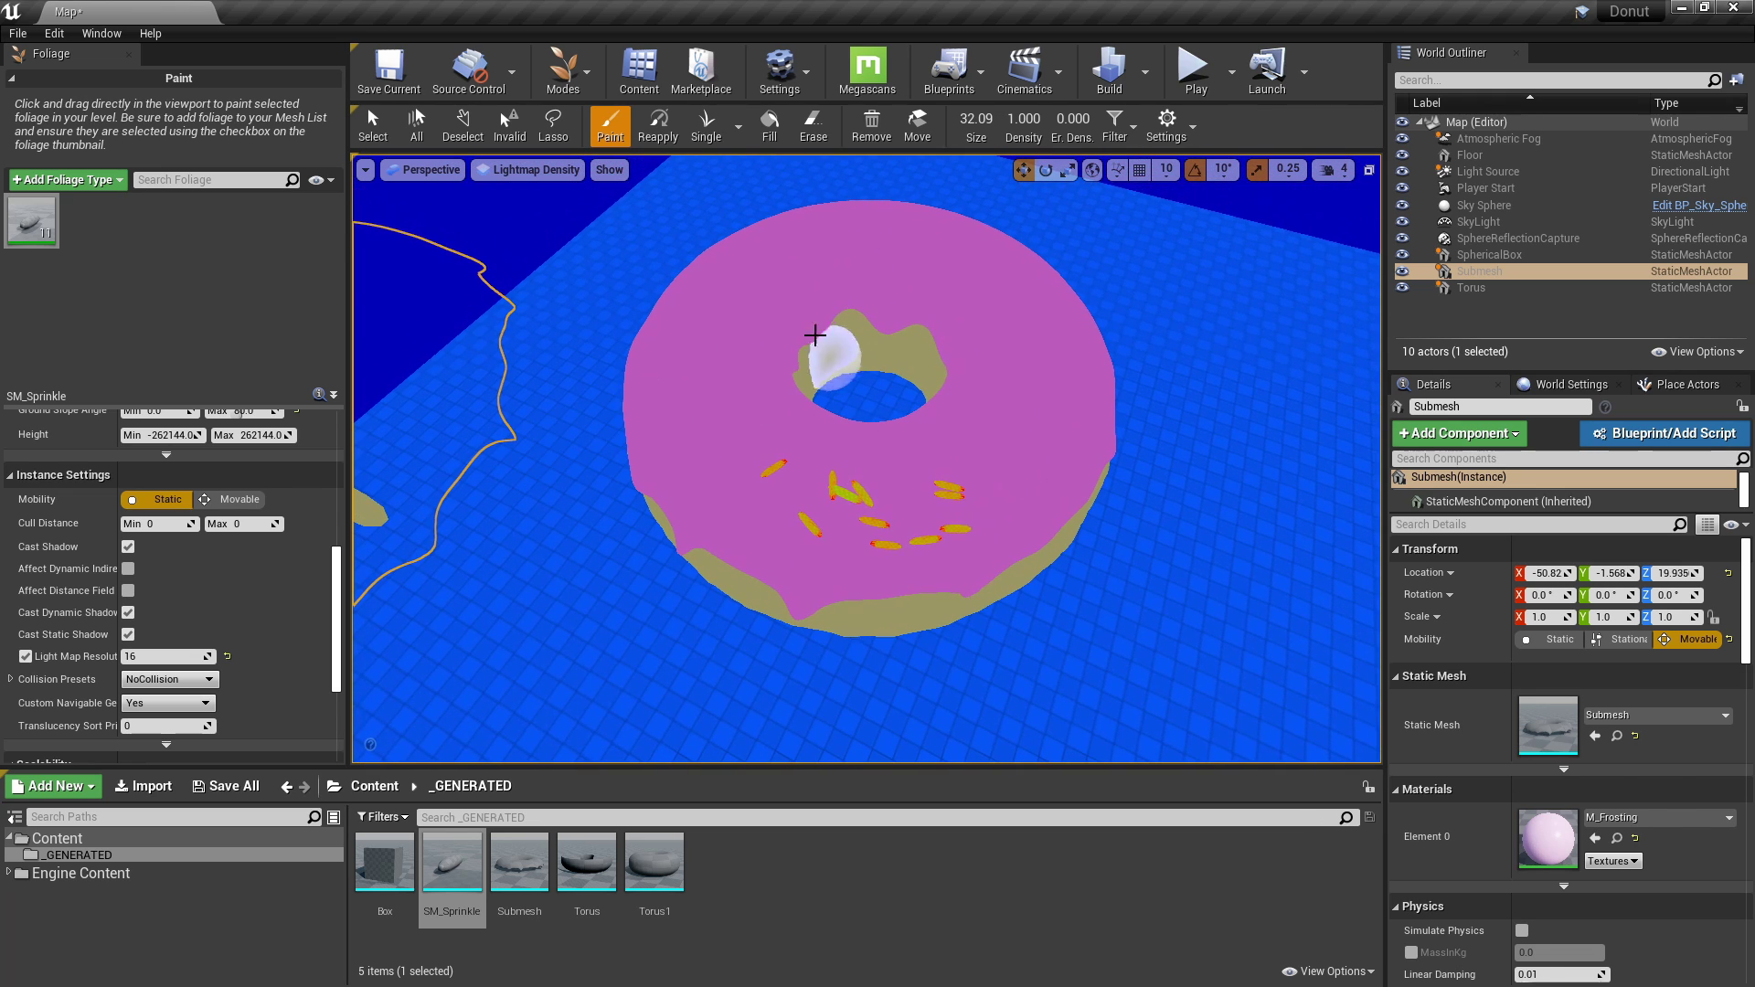
Return the viewport to Lit shading and paint sprinkles all the way around the frosting ring.
click(526, 169)
click(511, 209)
right_drag(827, 410, 826, 444)
drag(837, 527, 819, 519)
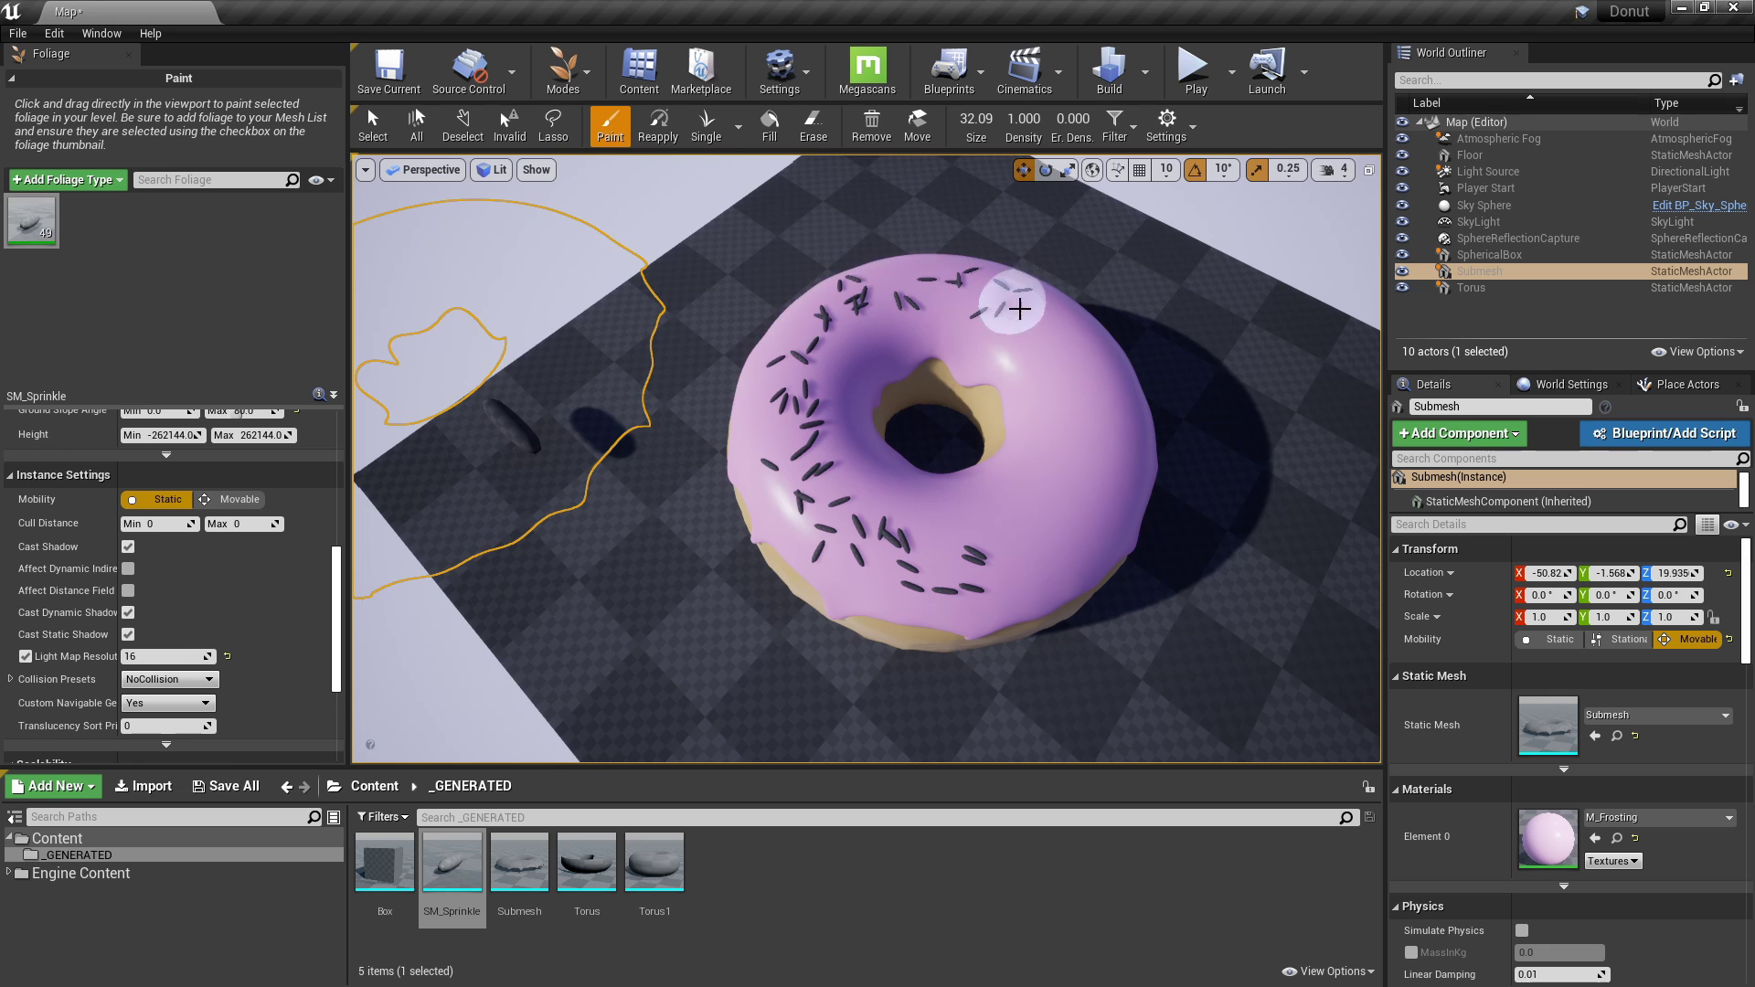
drag(1021, 309, 1060, 543)
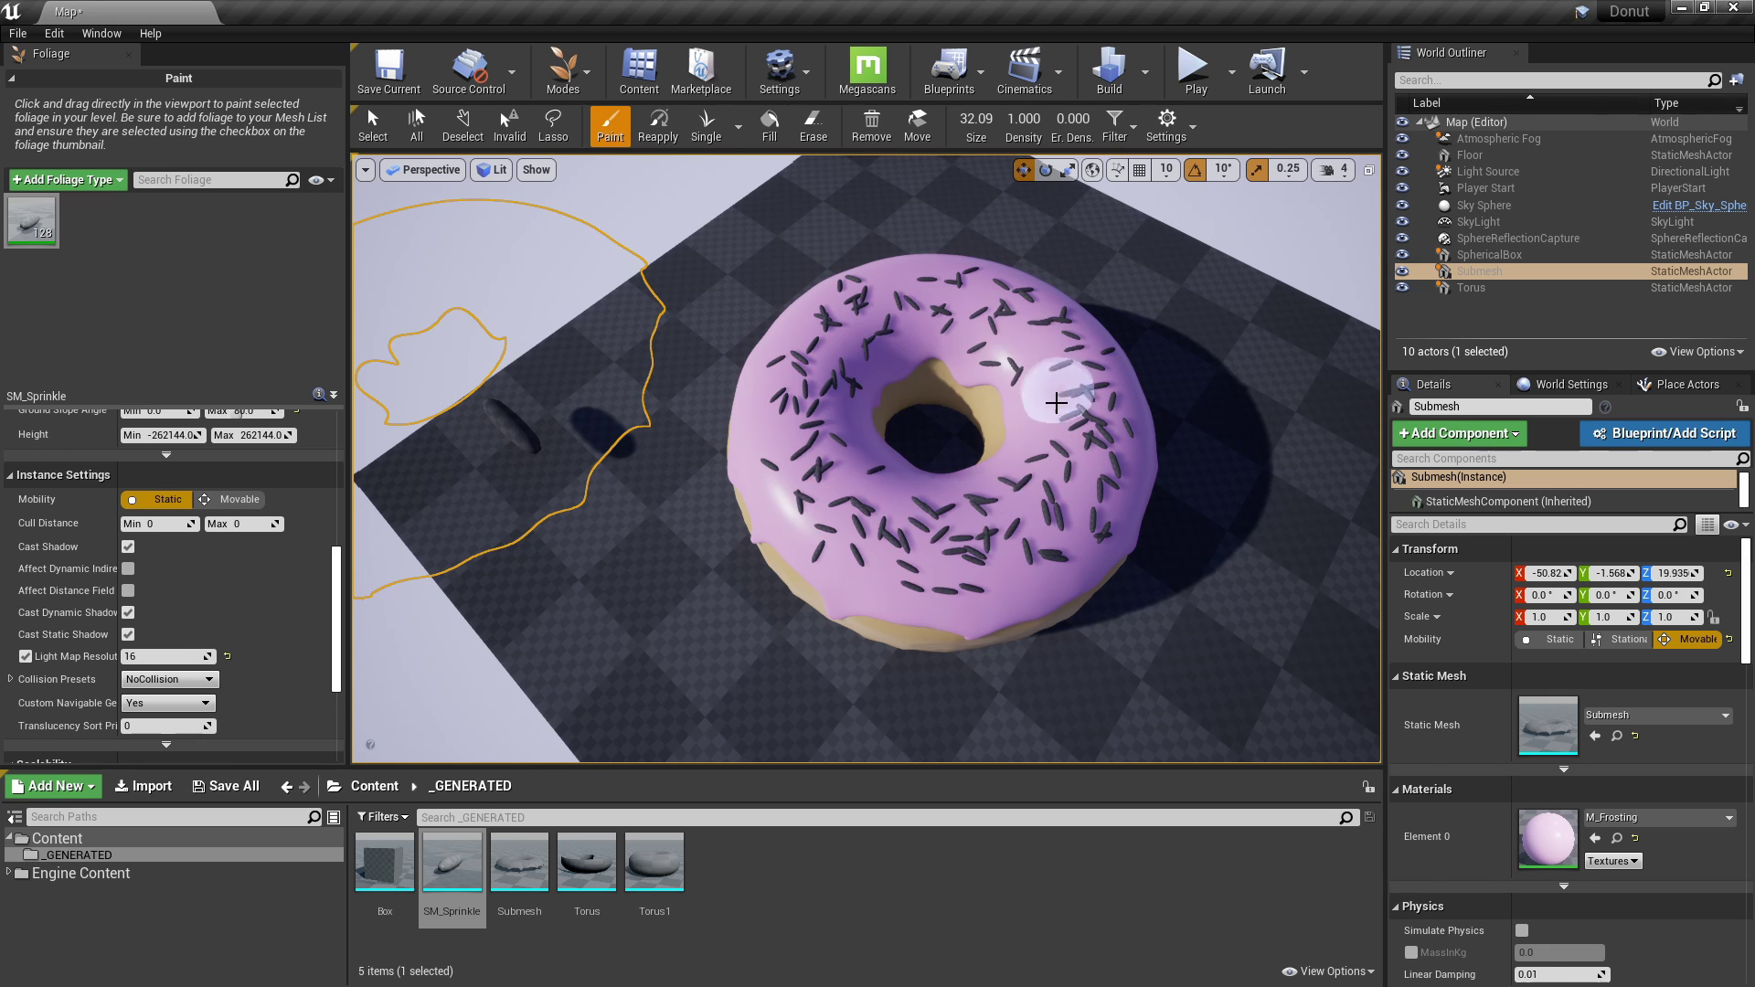
Add sprinkles along the frosting's lower front edge and around the inner side of the hole.
right_drag(1057, 403, 1047, 390)
drag(823, 614, 1061, 581)
right_drag(1061, 581, 1024, 549)
click(861, 379)
right_drag(727, 333, 914, 420)
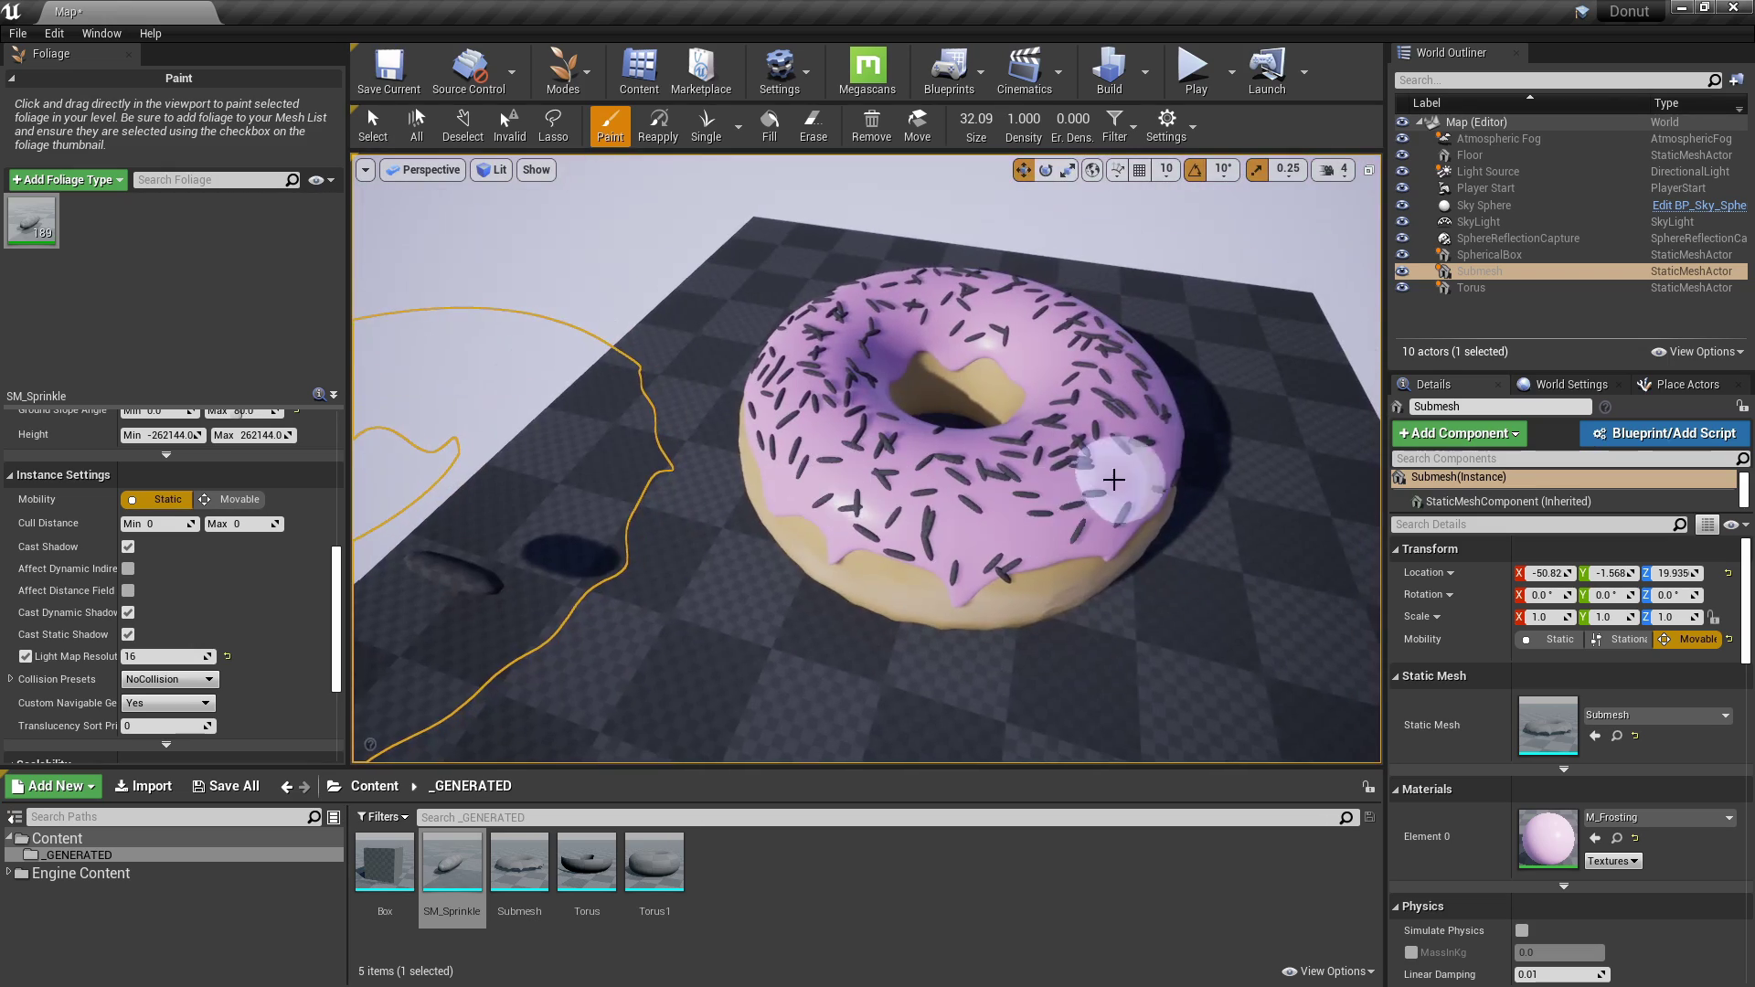
Fill the remaining sparse areas on the frosting's outer and far sides with more sprinkles.
drag(1109, 479, 1061, 539)
right_drag(1060, 540, 1046, 558)
drag(1046, 564, 1129, 375)
mouse_move(1129, 375)
right_down()
mouse_move(777, 475)
mouse_move(780, 580)
mouse_move(777, 512)
mouse_move(805, 439)
right_up()
click(780, 580)
click(812, 126)
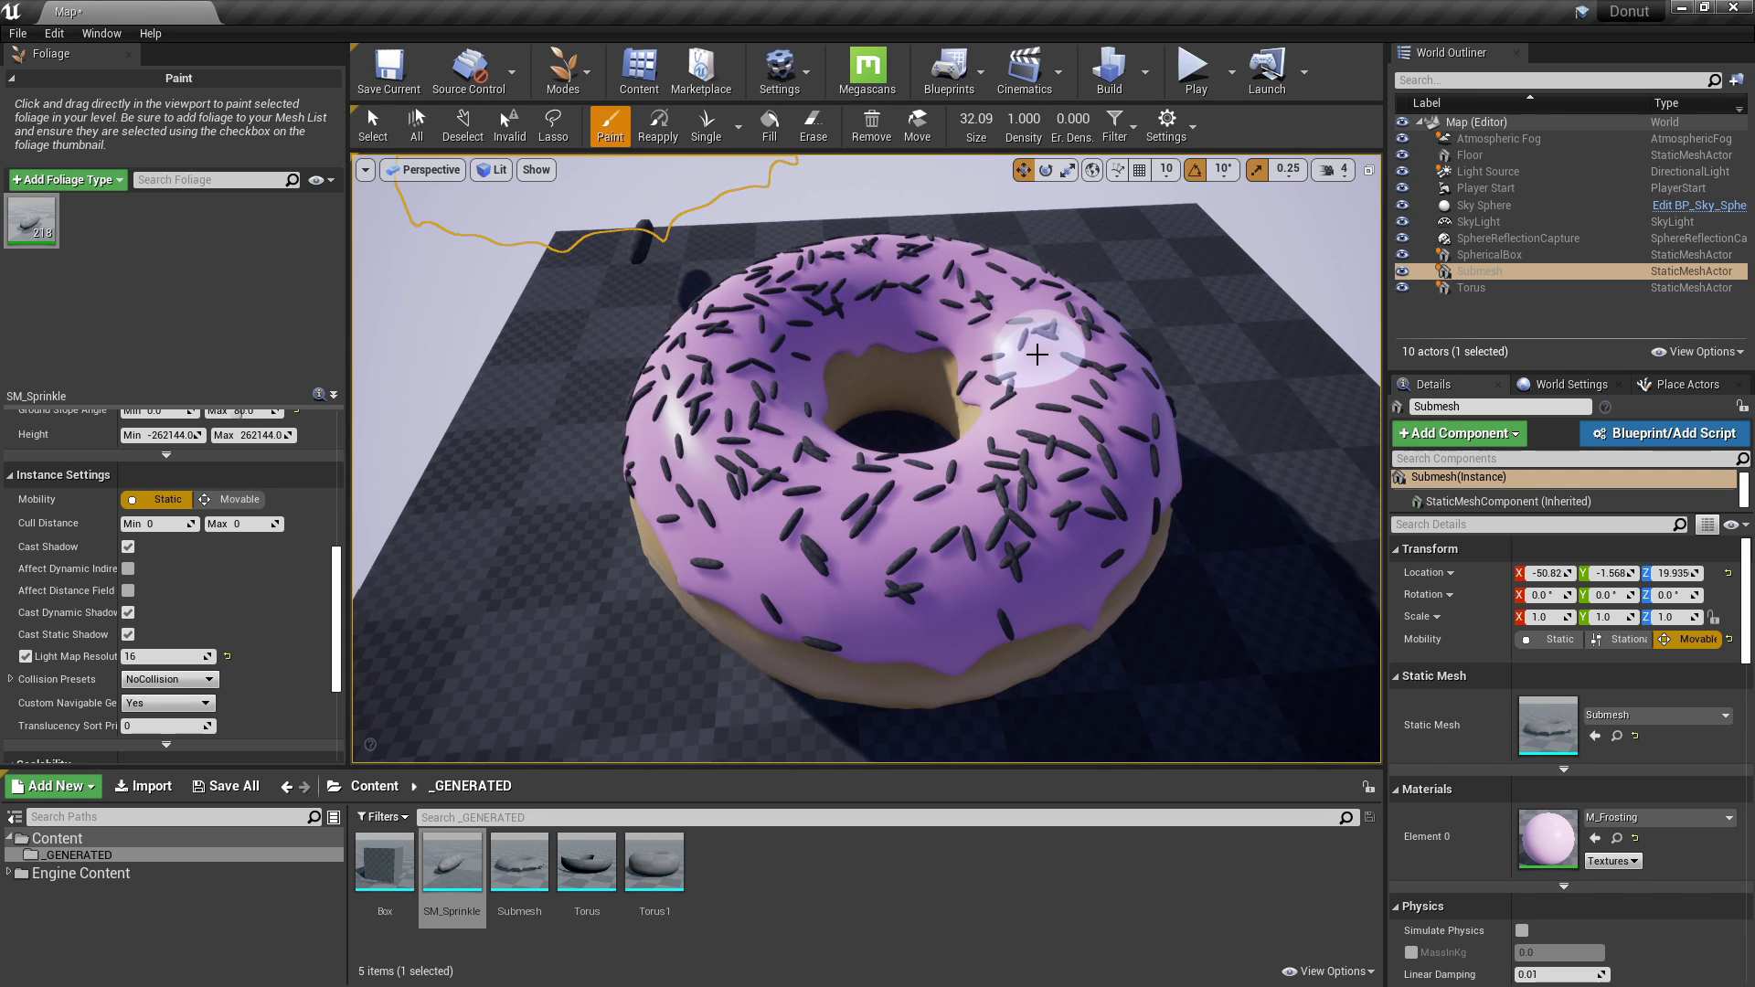
right_drag(905, 392, 905, 283)
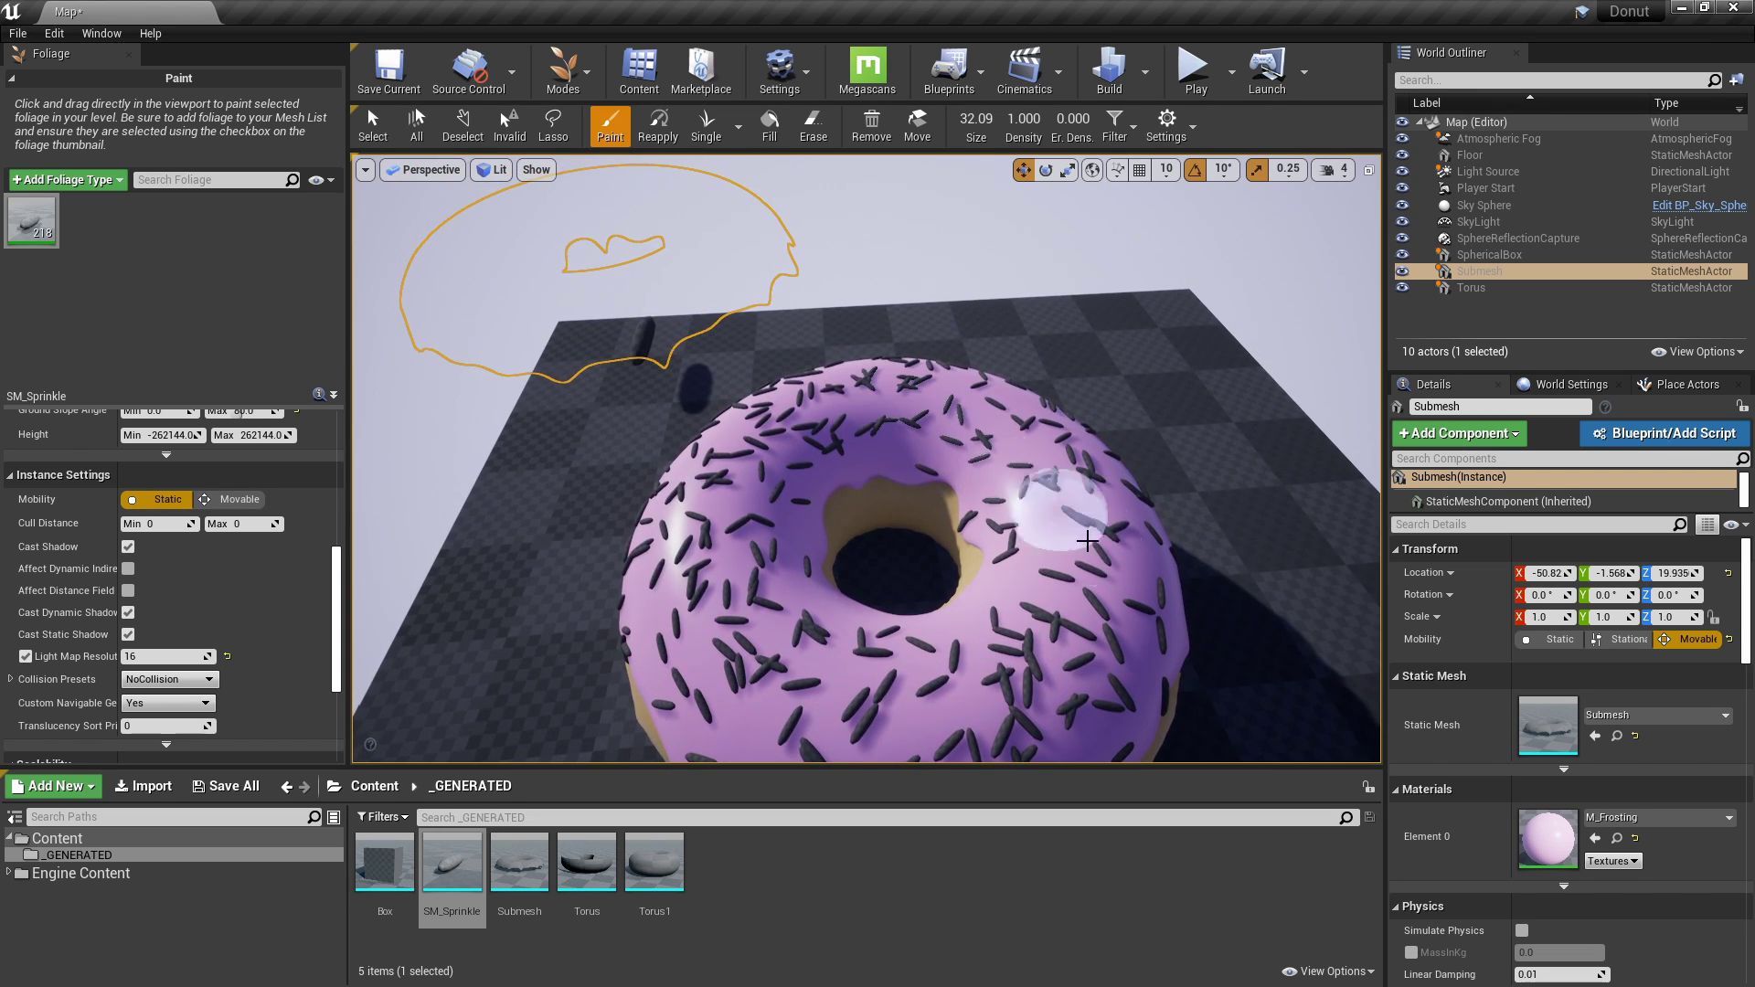
Select a single painted sprinkle instance on the frosting and move it down and across the surface.
click(372, 127)
scroll(983, 511, up, 6)
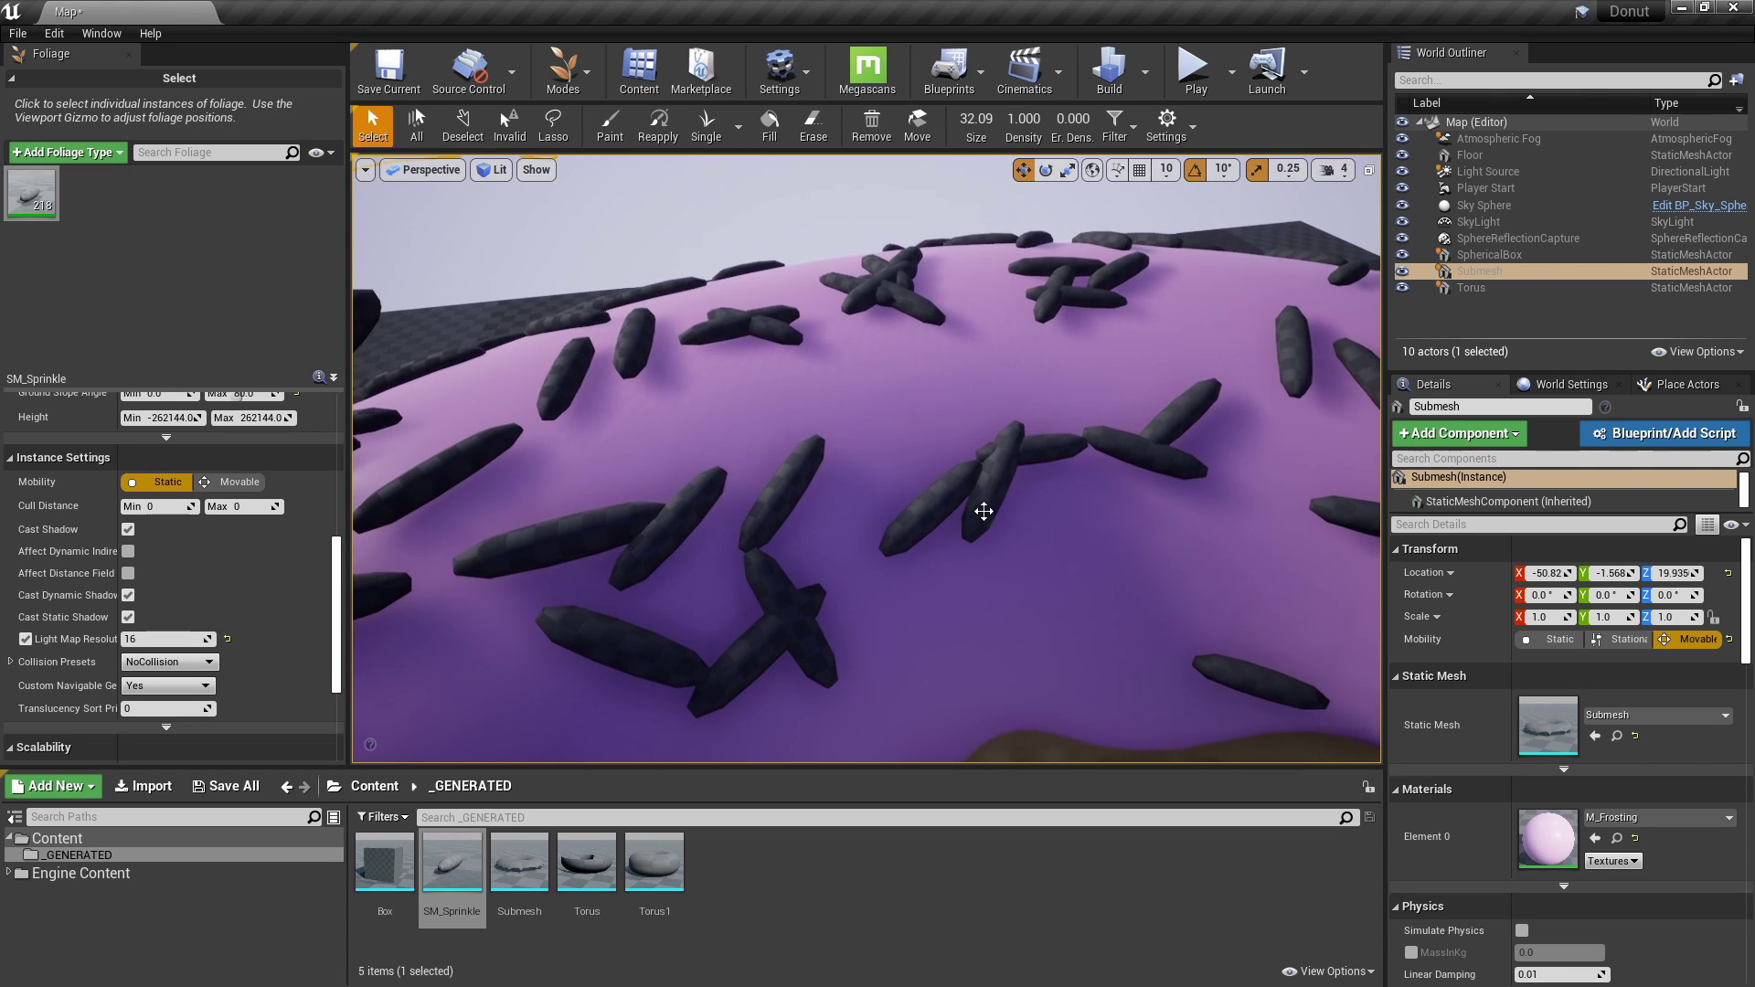
click(984, 511)
drag(1005, 436, 997, 494)
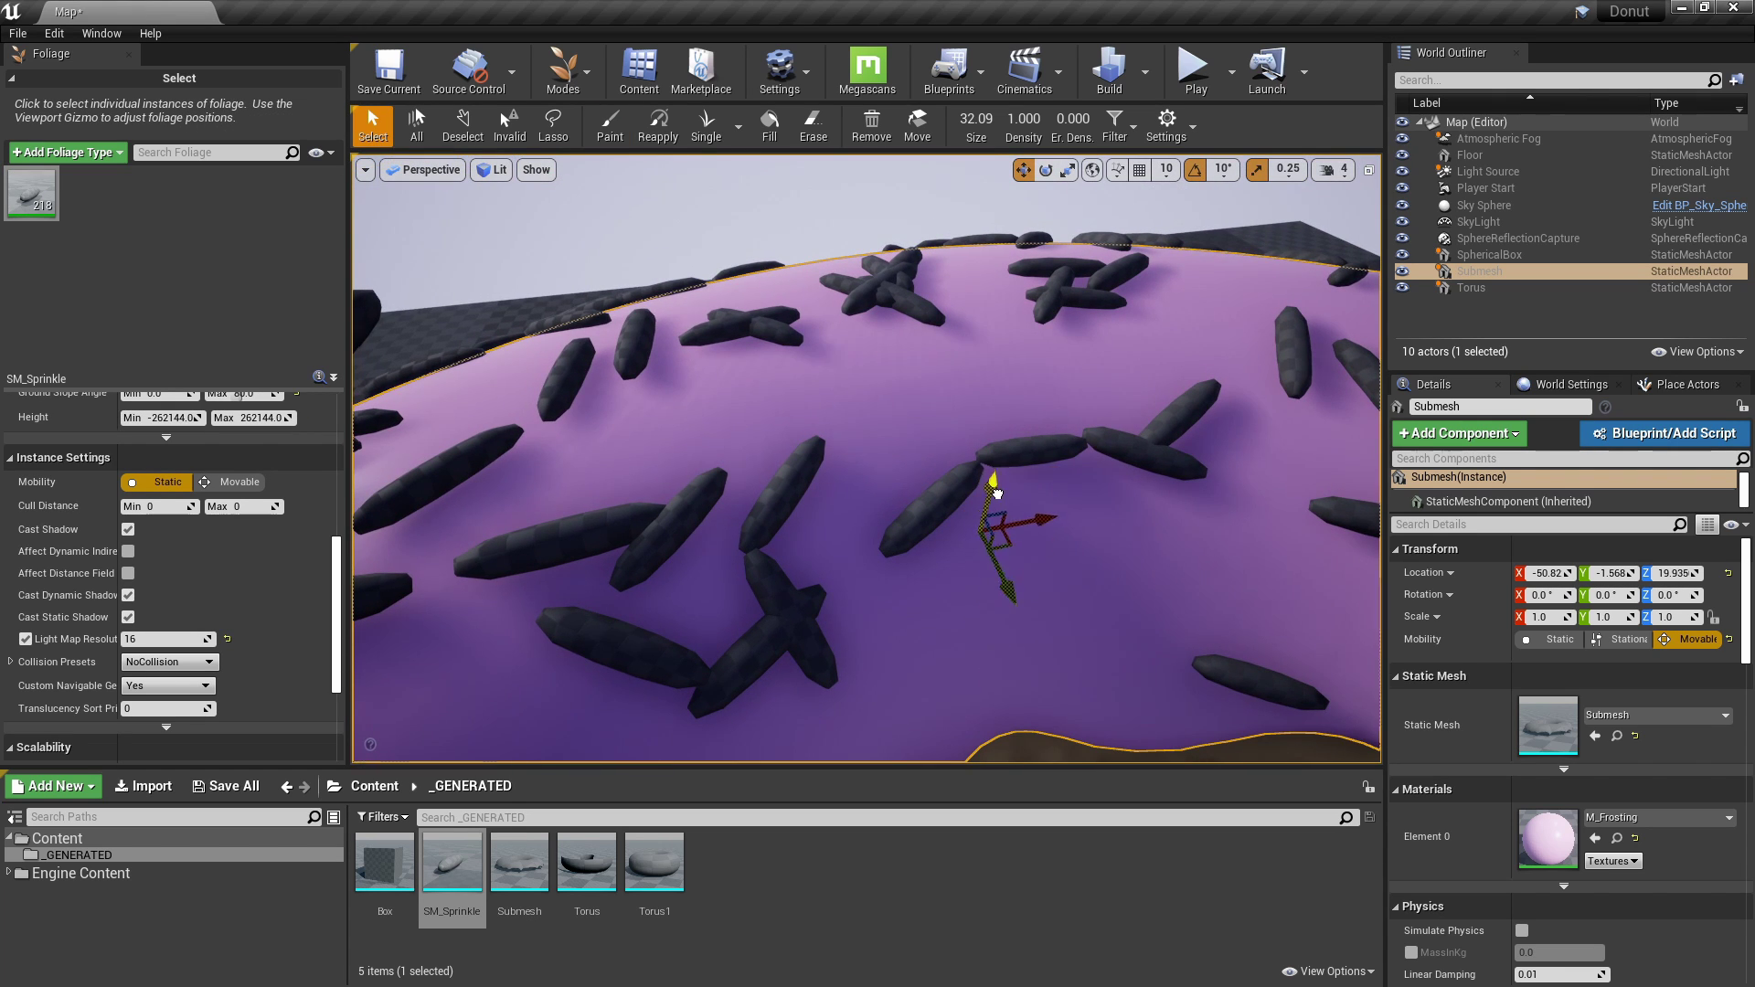
drag(1008, 596, 1053, 700)
right_drag(1054, 700, 1052, 759)
key(s)
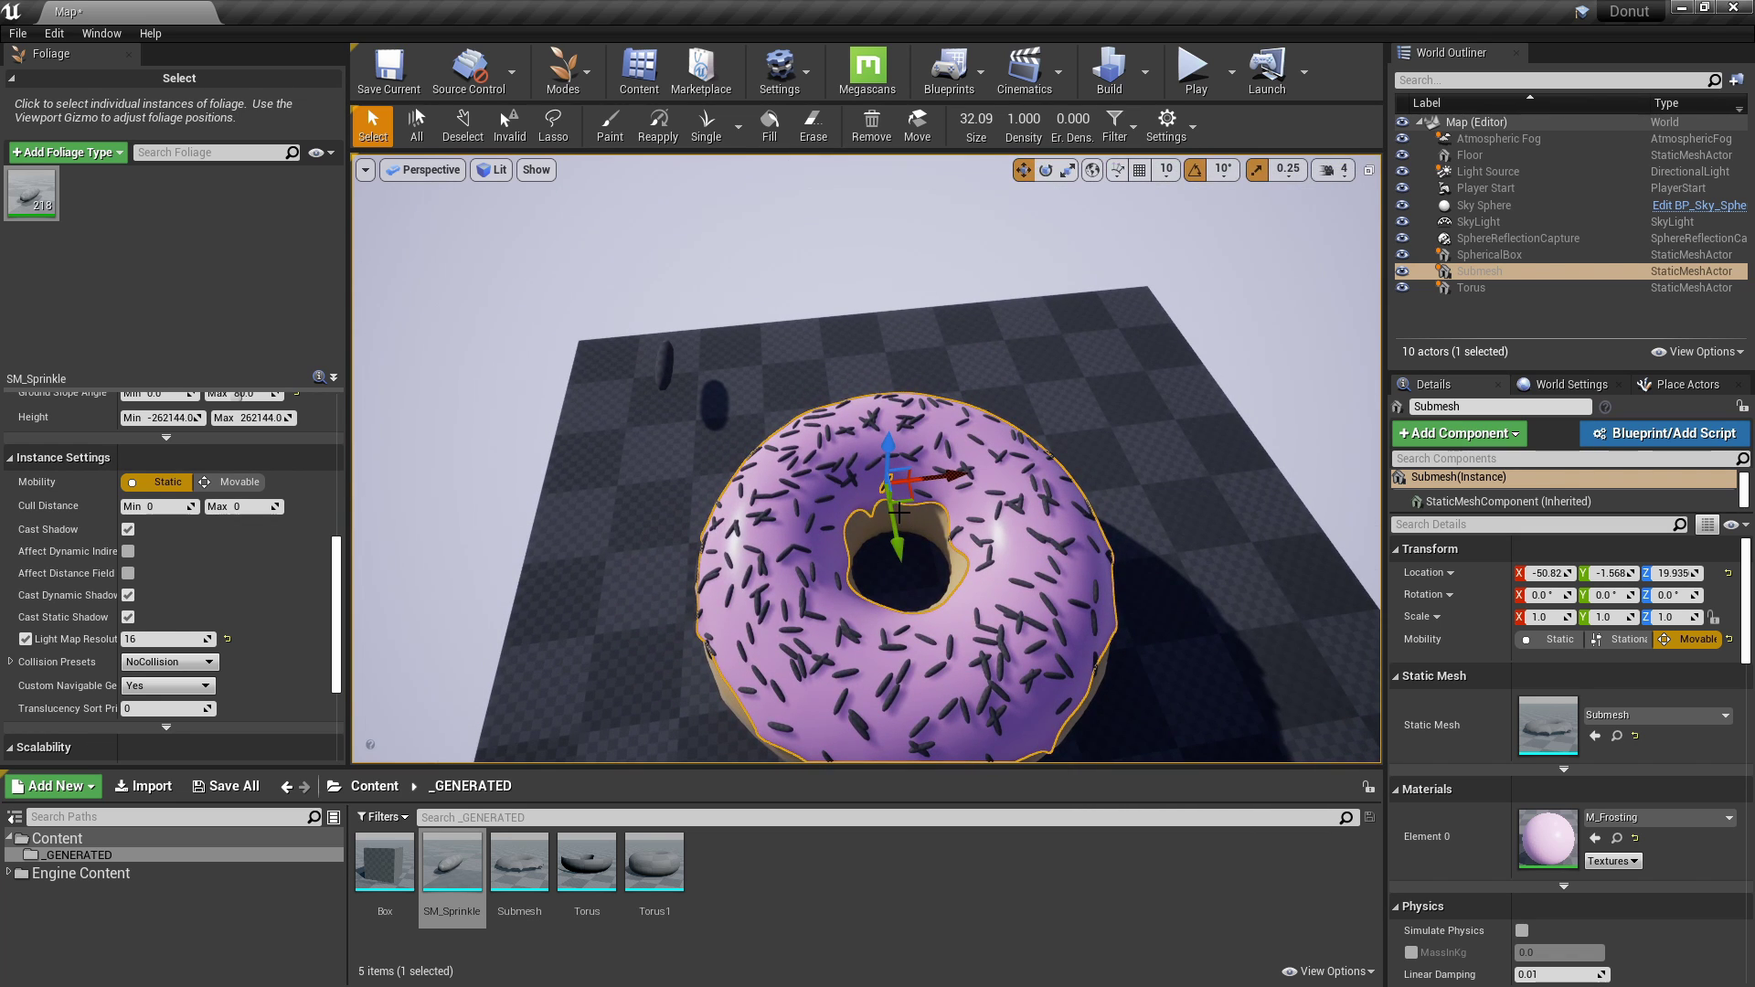
Leave Foliage mode for Select mode and inspect the sprinkle coverage around the frosting and hole.
click(619, 136)
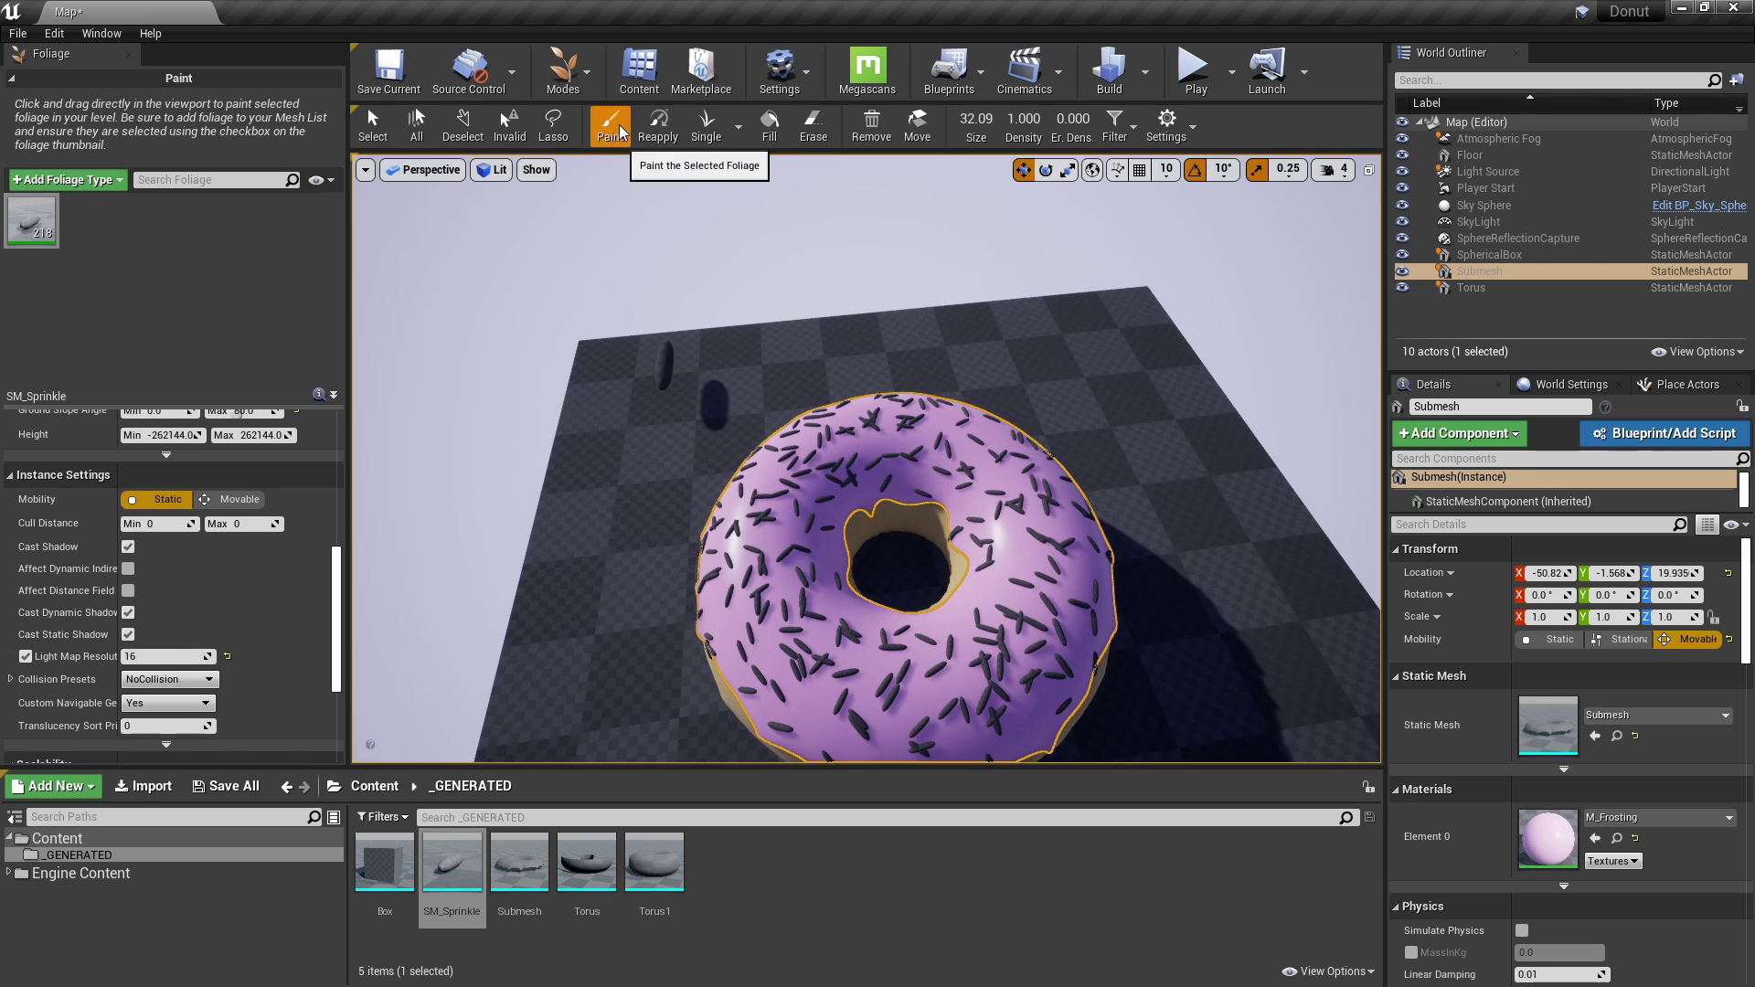
right_drag(891, 401, 891, 310)
key(q)
right_drag(1002, 473, 1002, 481)
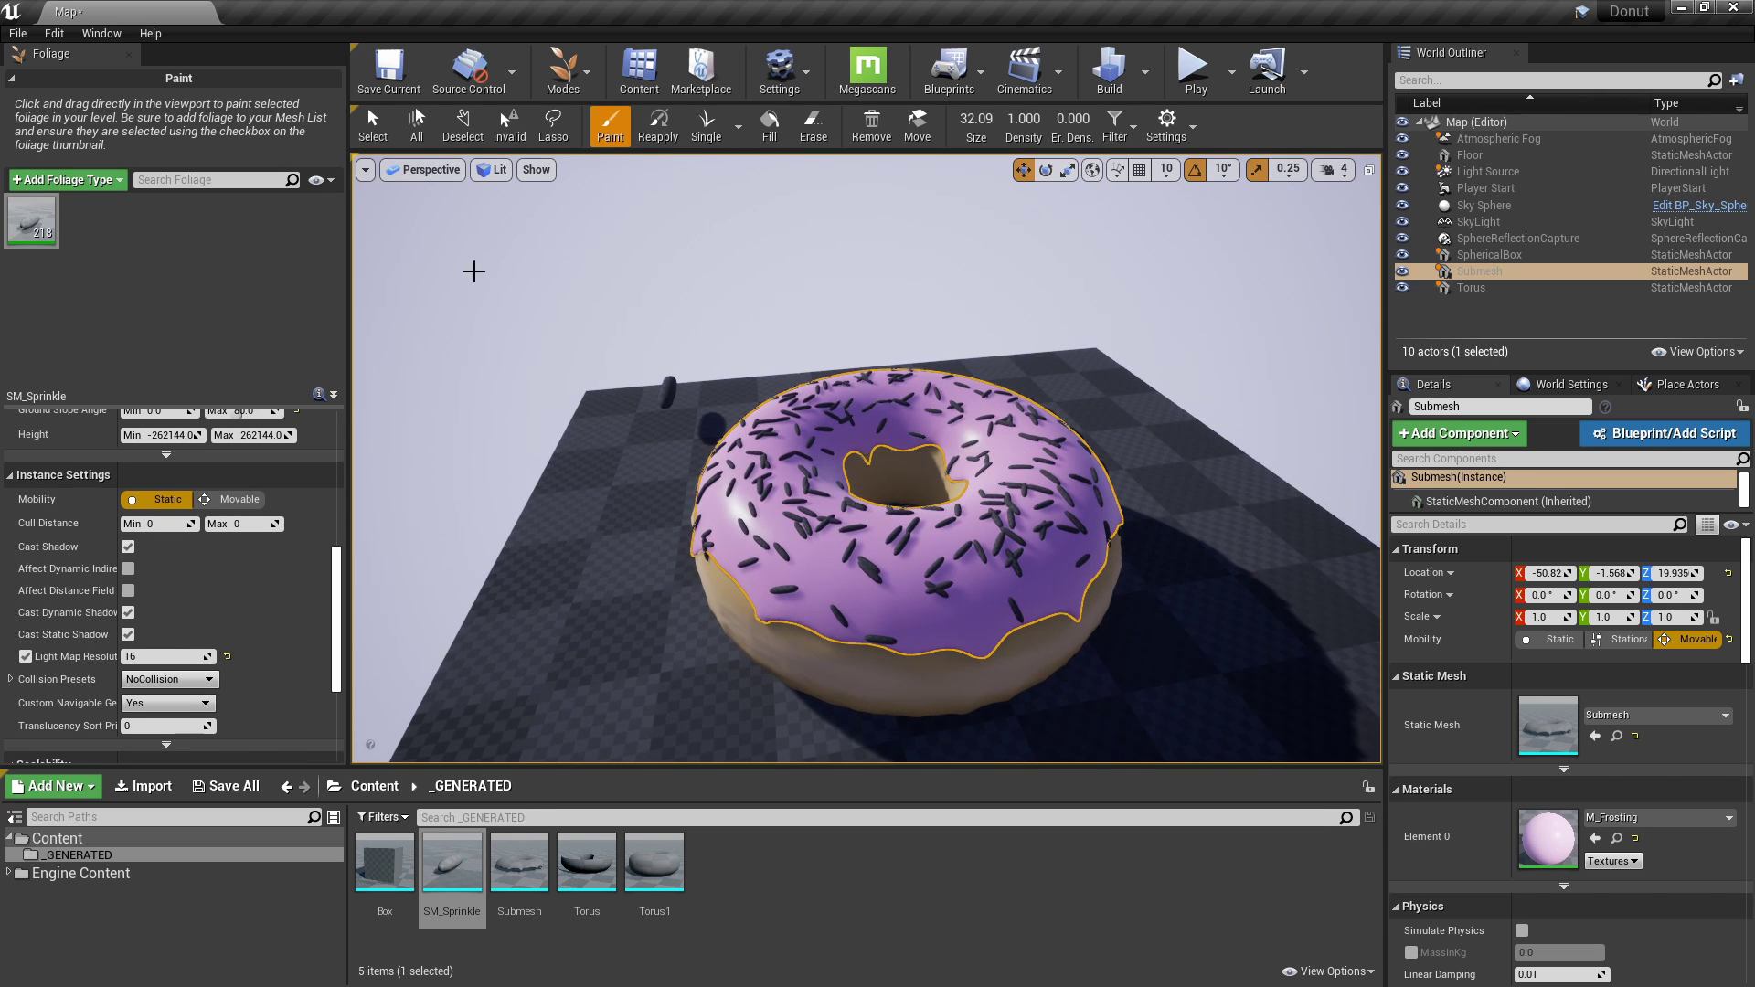
click(568, 71)
click(583, 124)
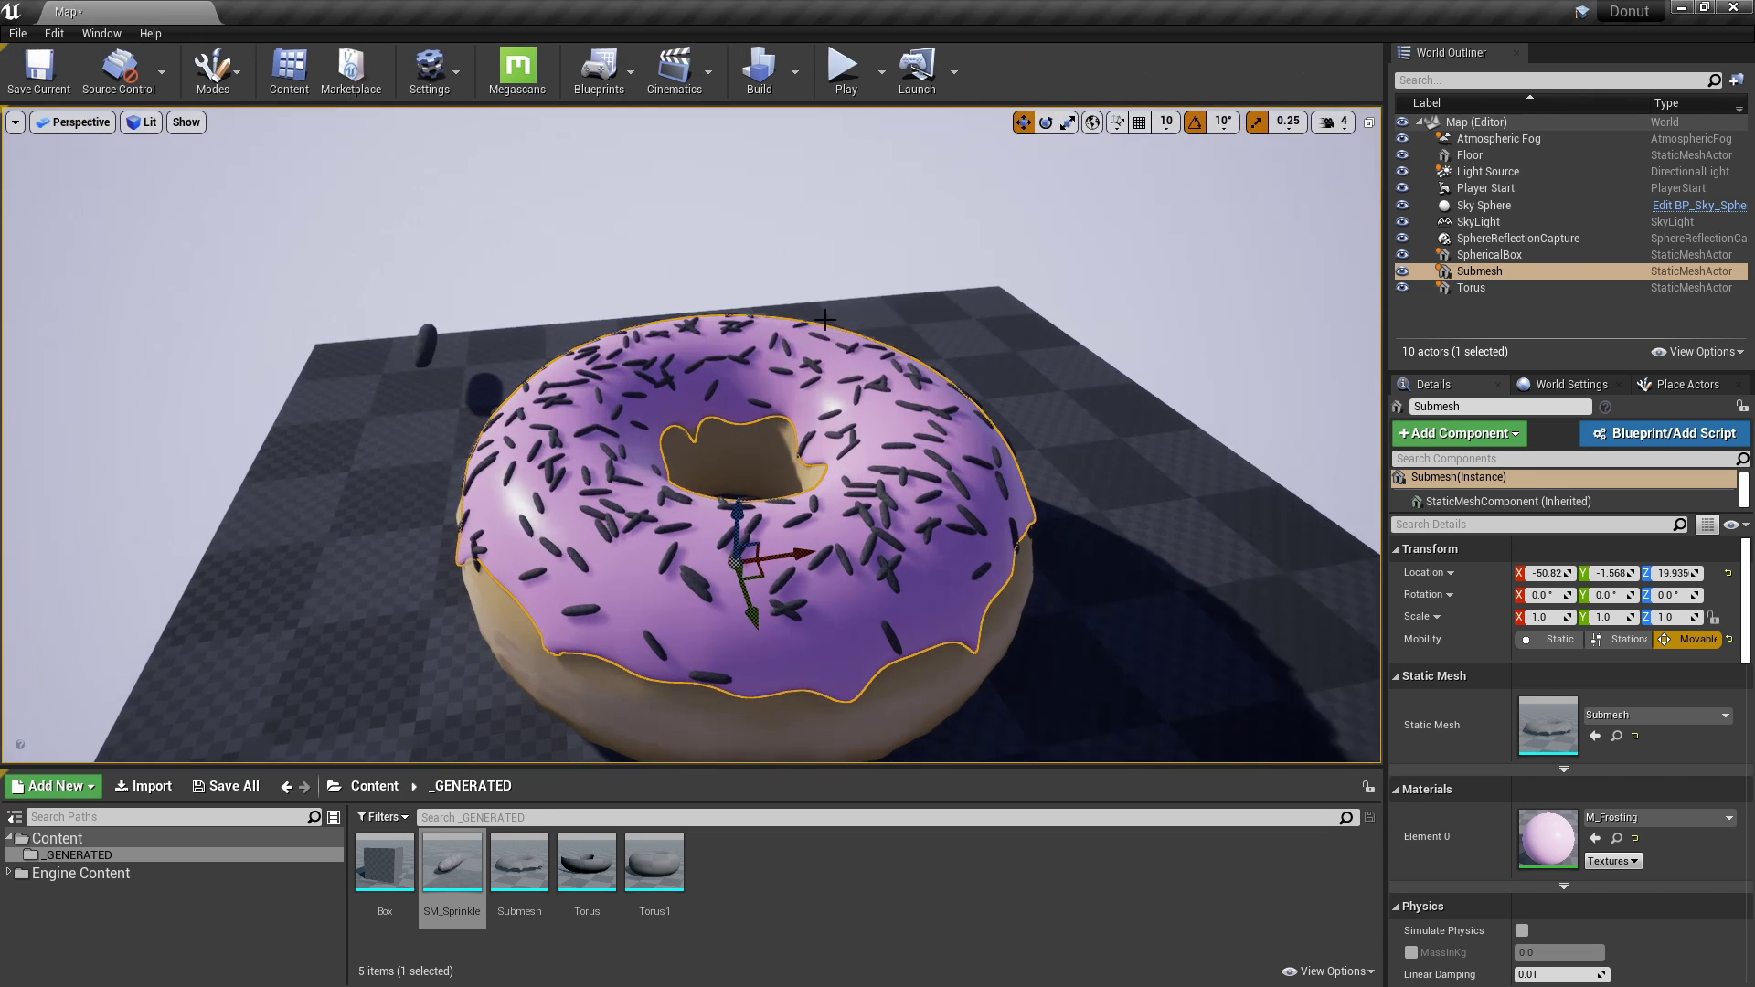
key(e)
right_drag(826, 320, 892, 384)
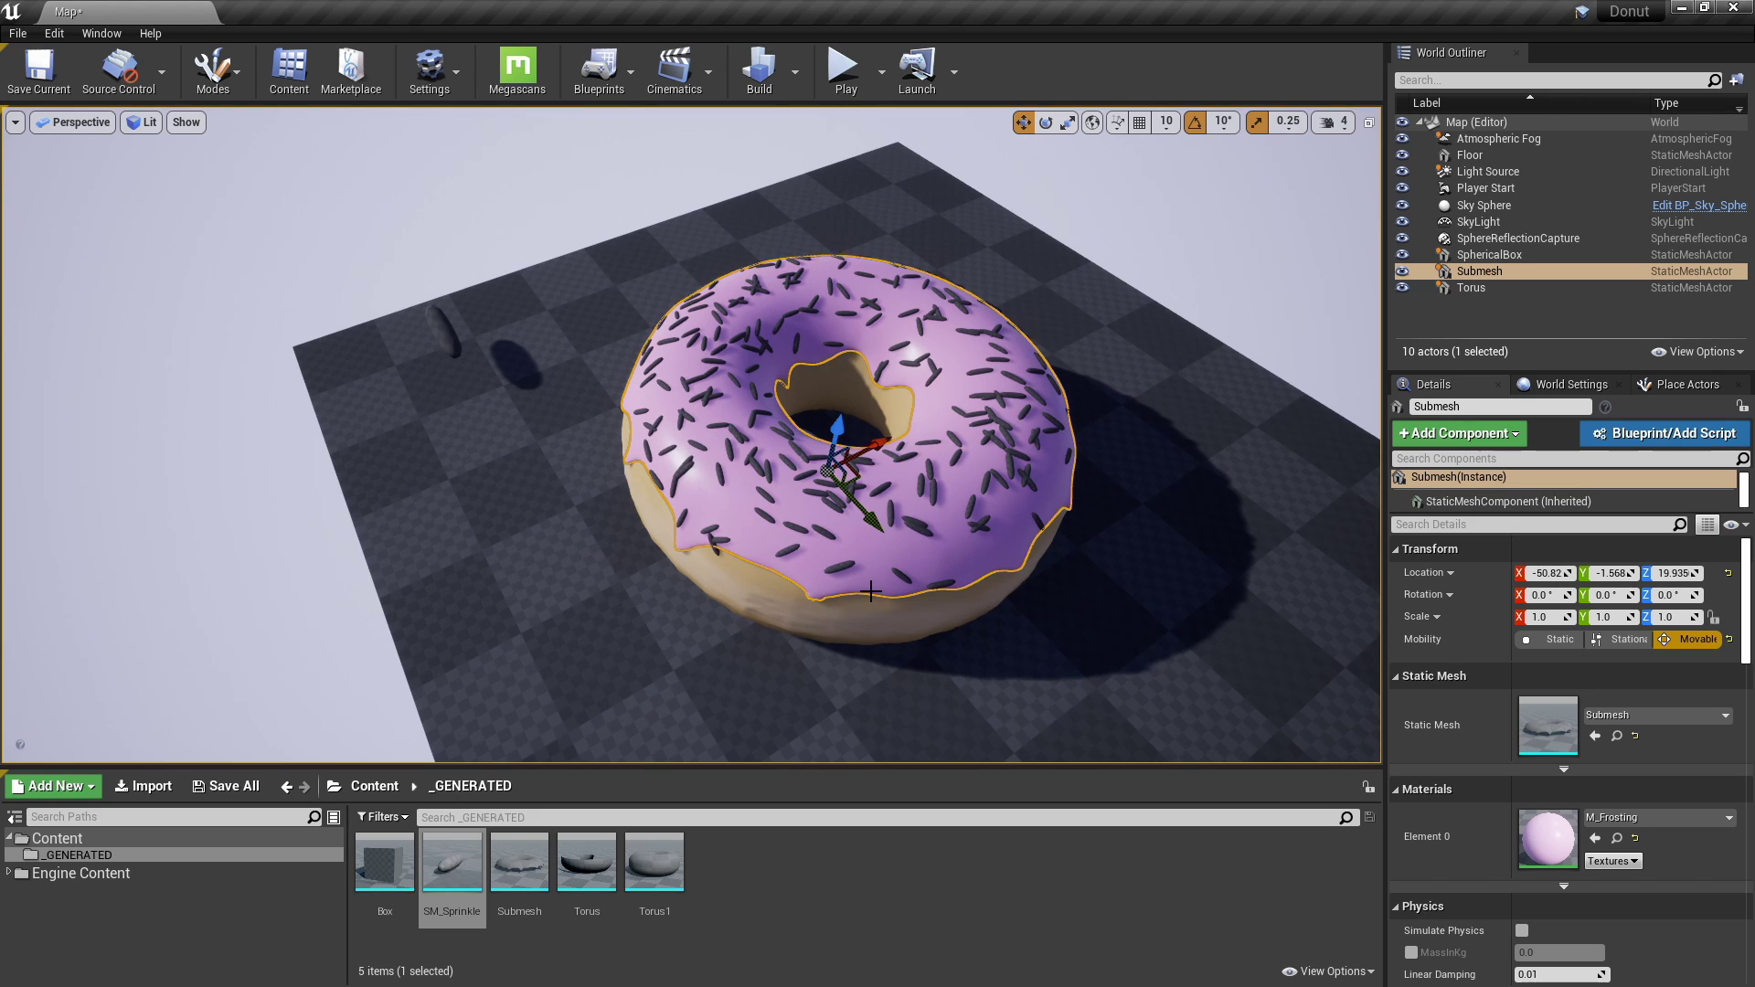
key(w)
right_drag(862, 572, 823, 567)
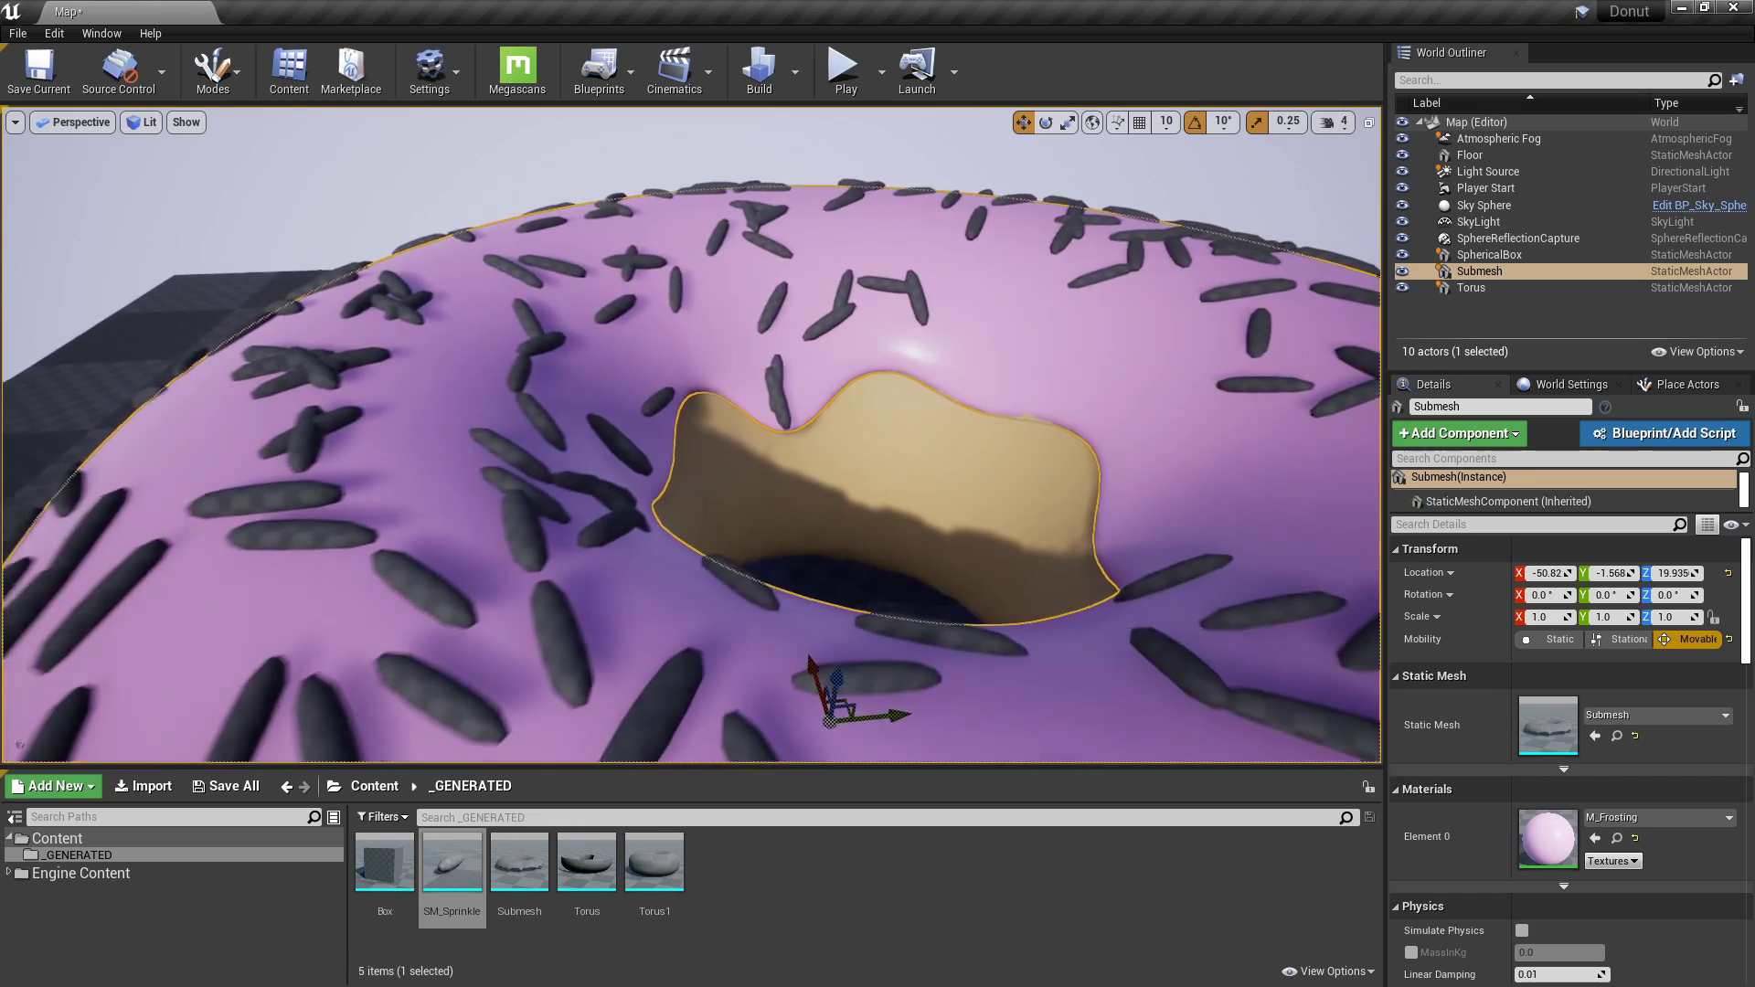
key(f)
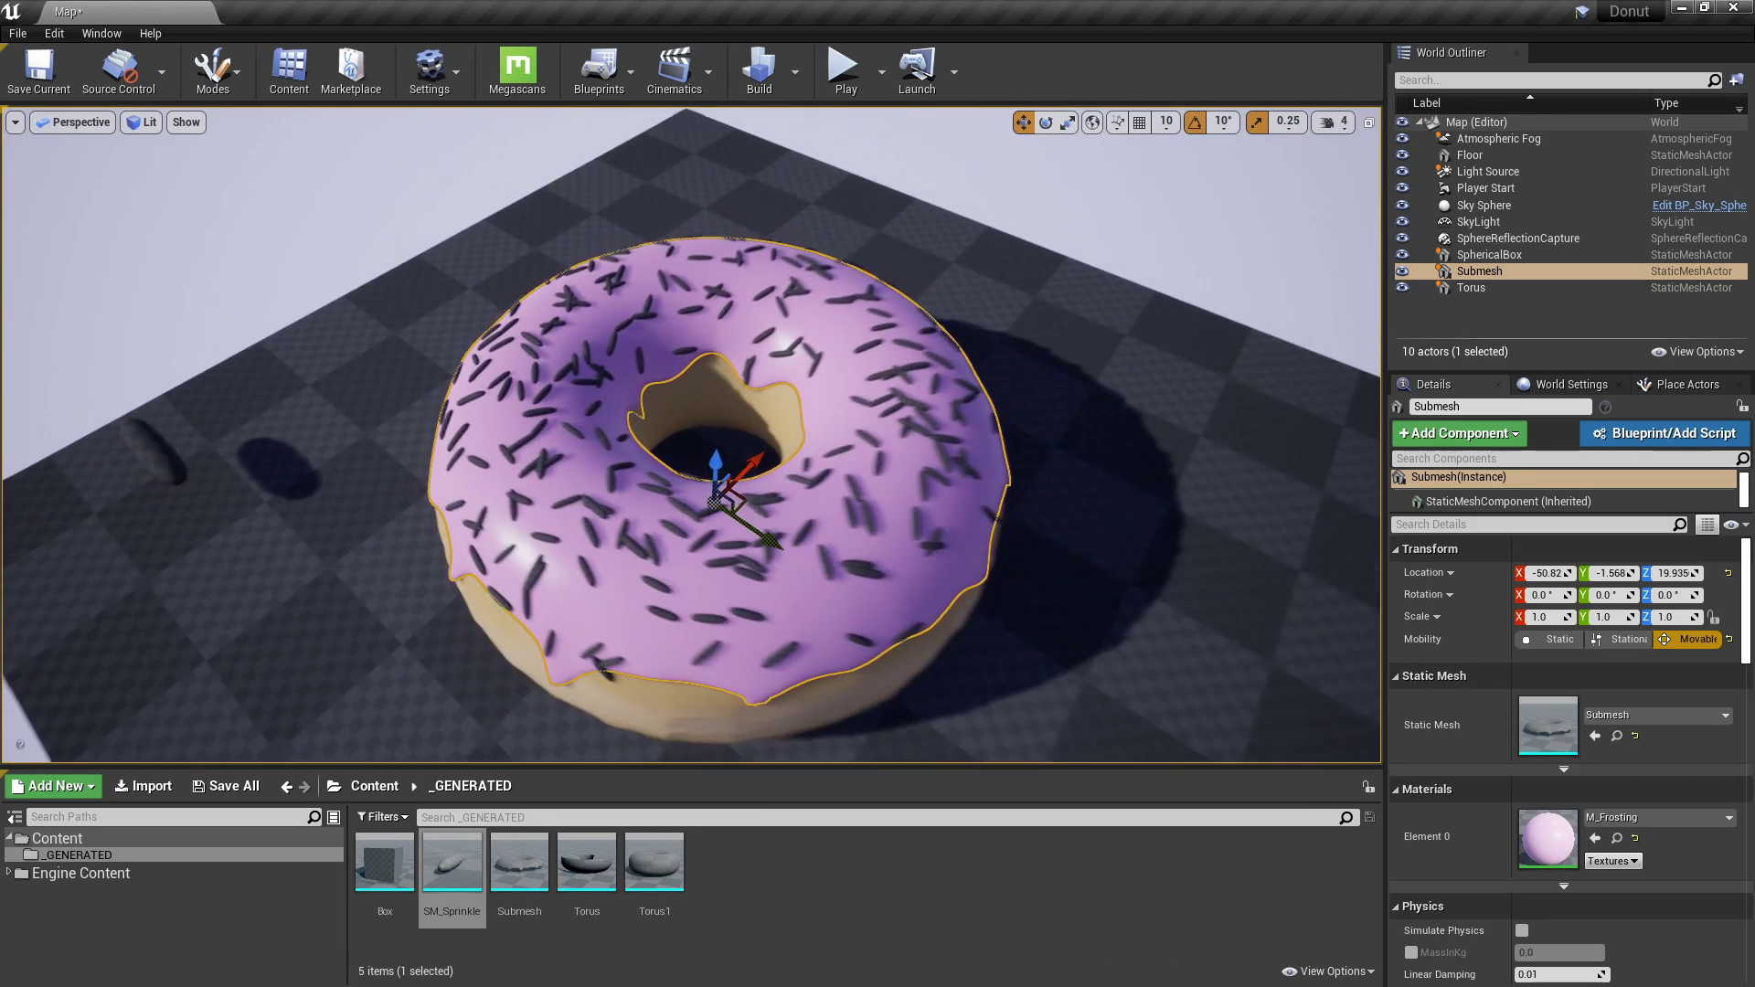
Create a material named M_sprinkle in the Content folder and open it in the Material Editor, docked beside the map.
click(76, 854)
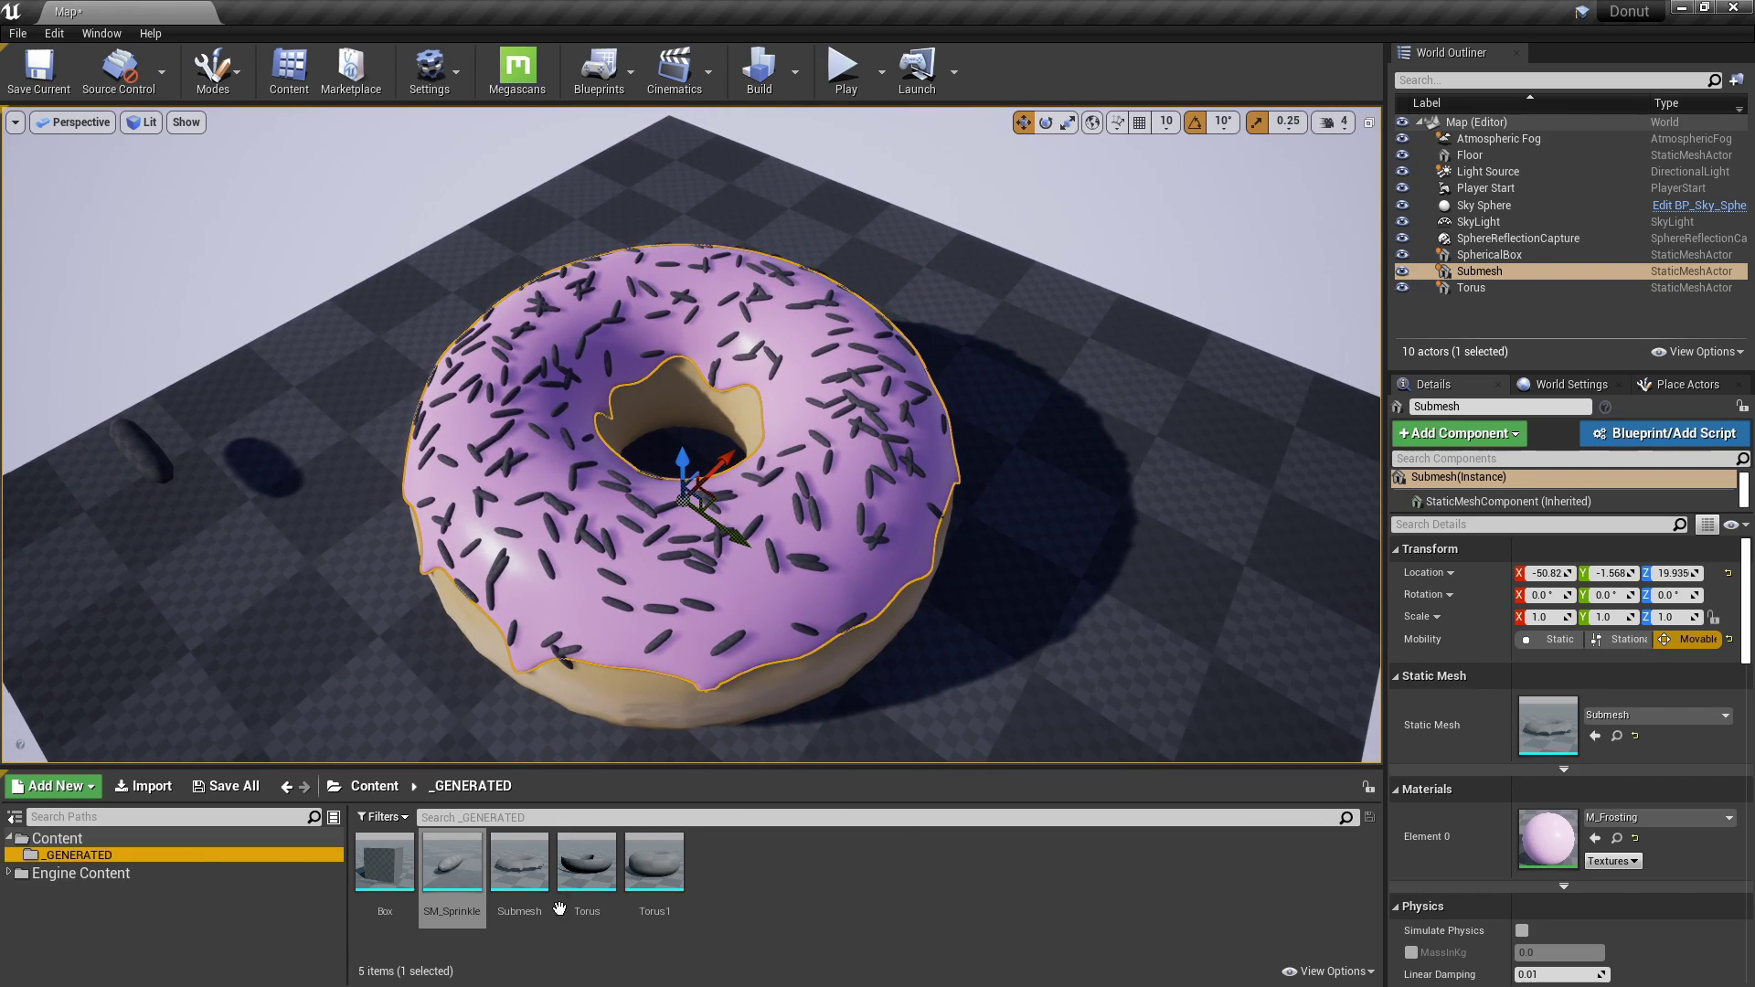
key(alt+Left)
right_click(847, 885)
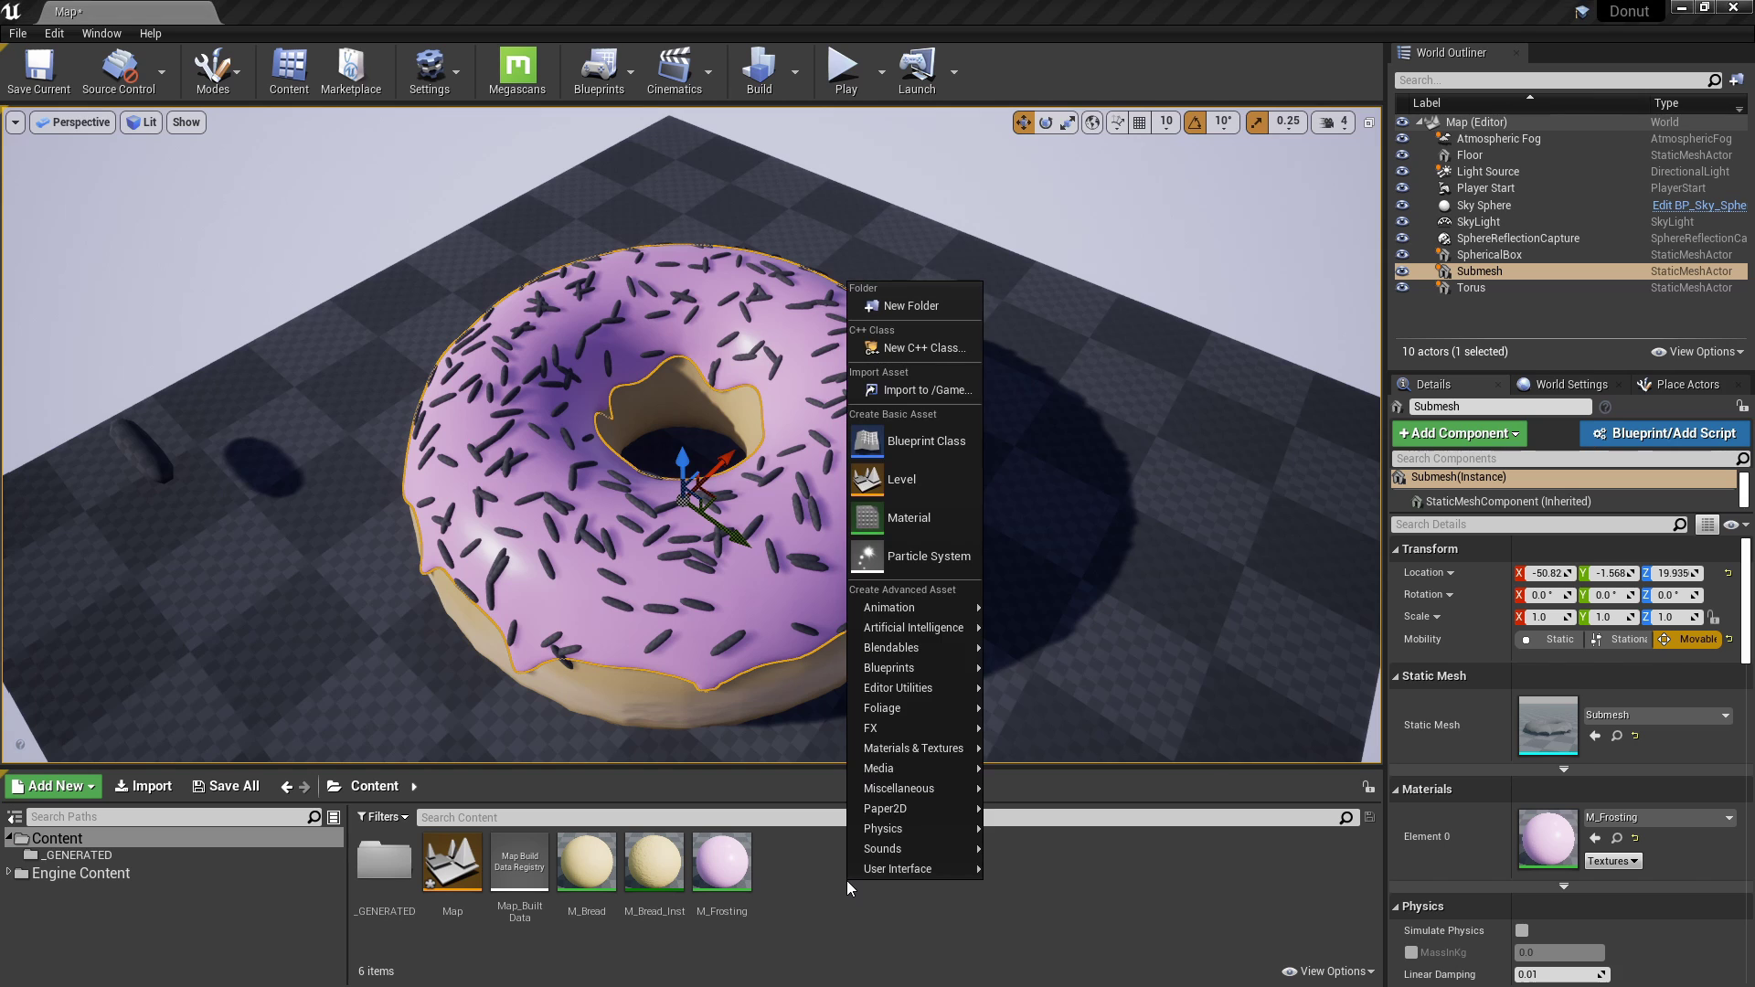
click(900, 519)
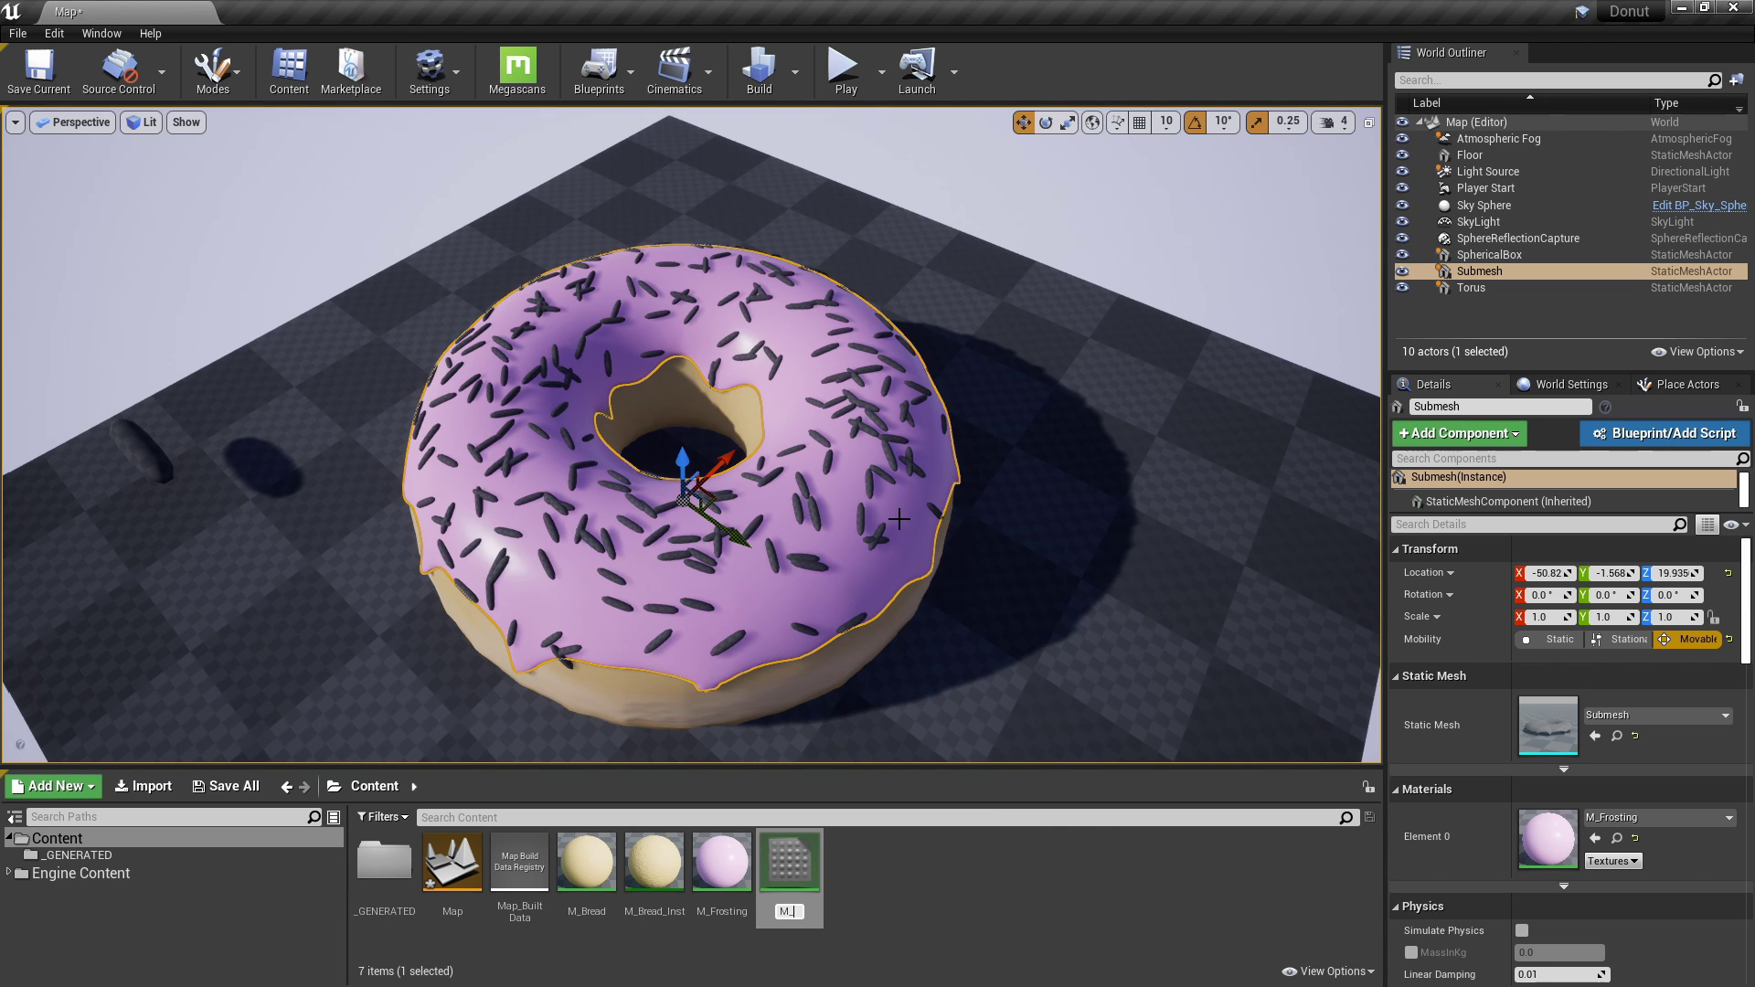
text(M_sprinkle)
key(Return)
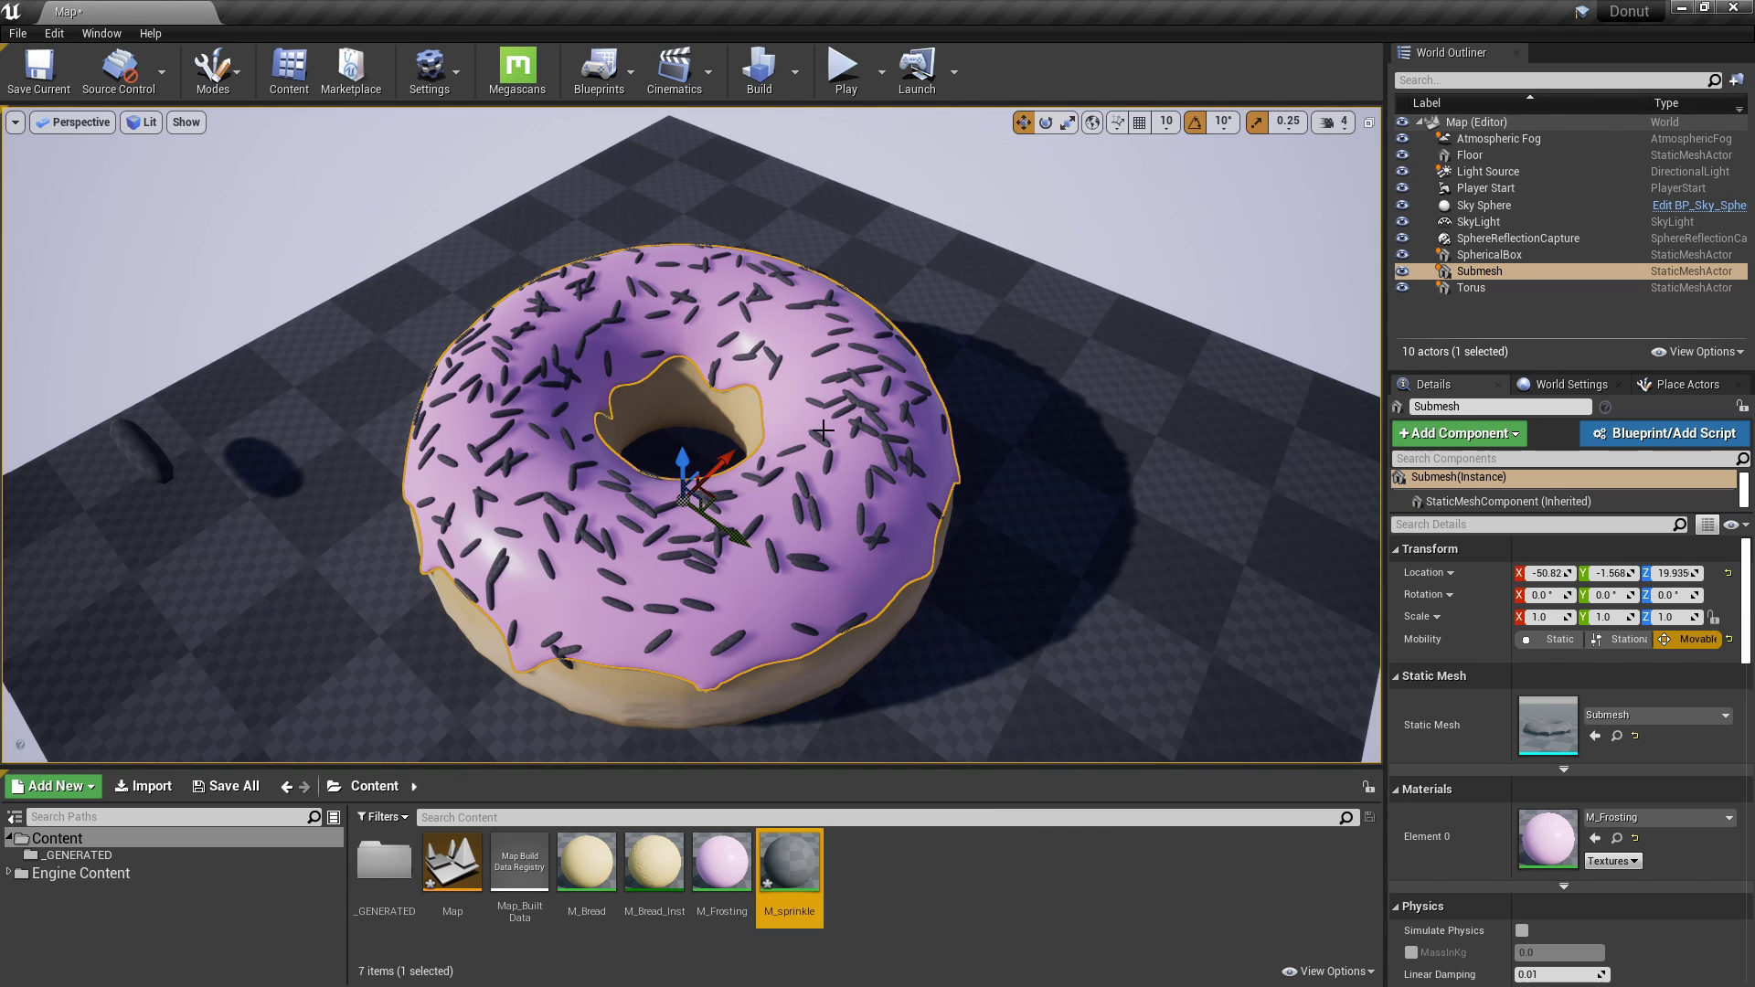
double_click(800, 857)
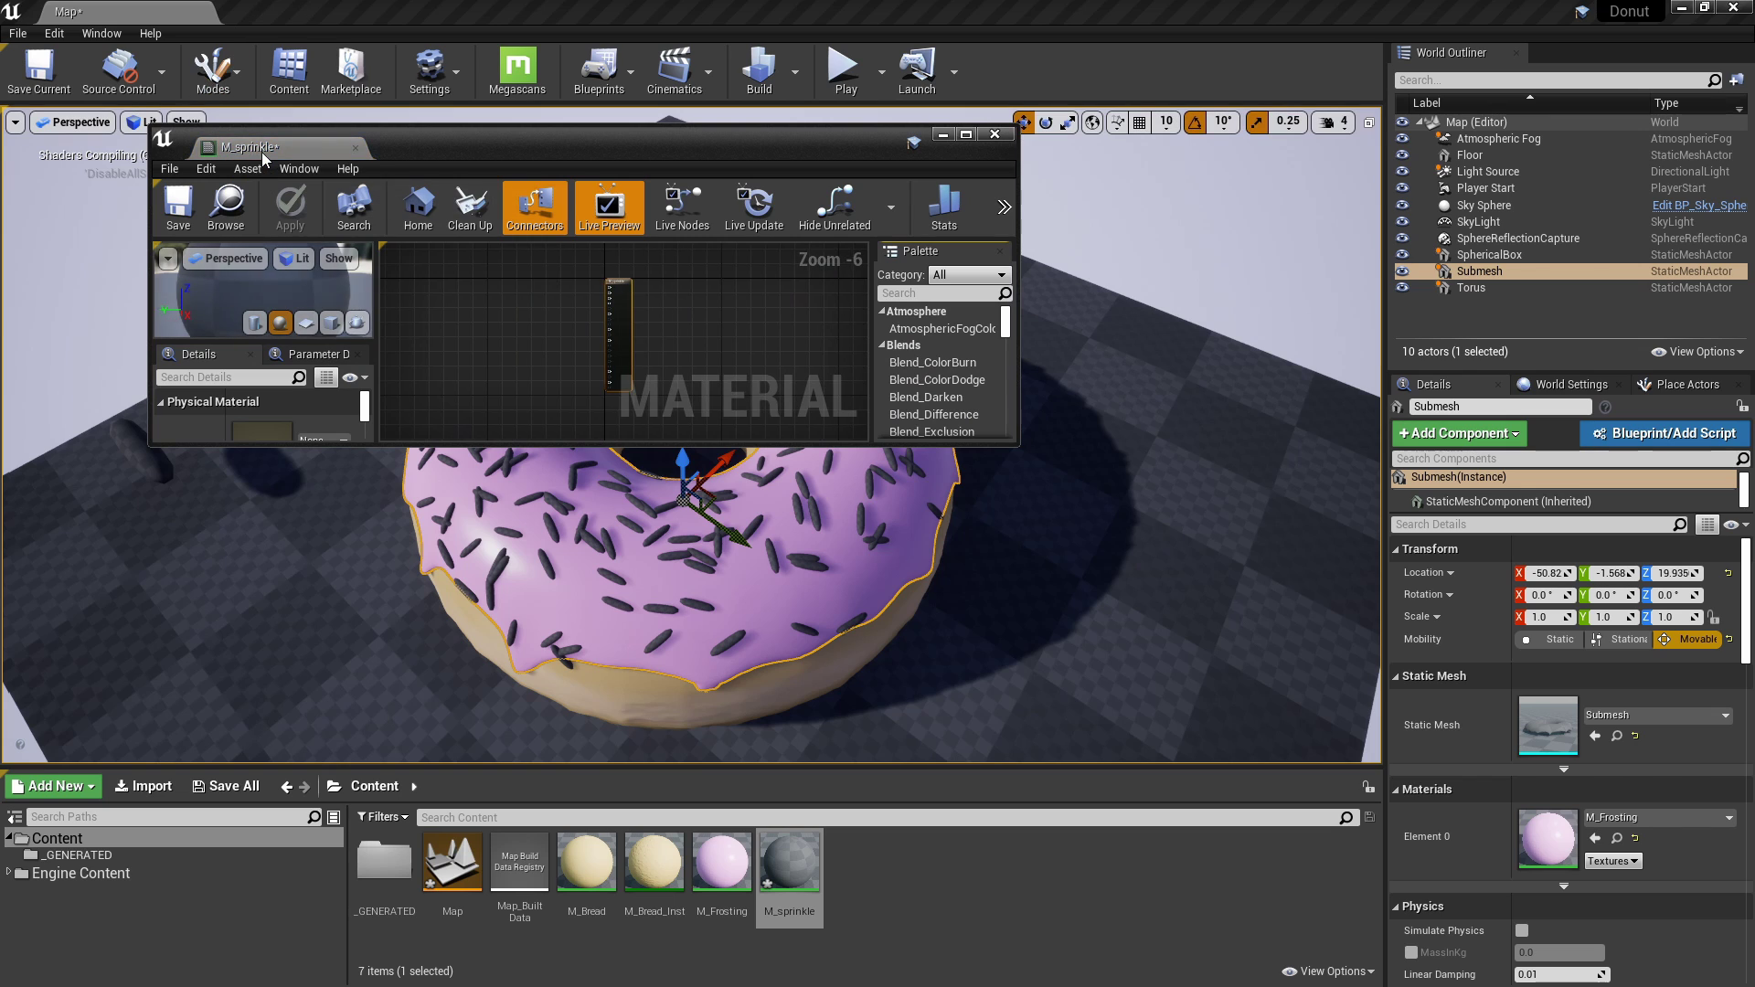
drag(274, 156, 371, 8)
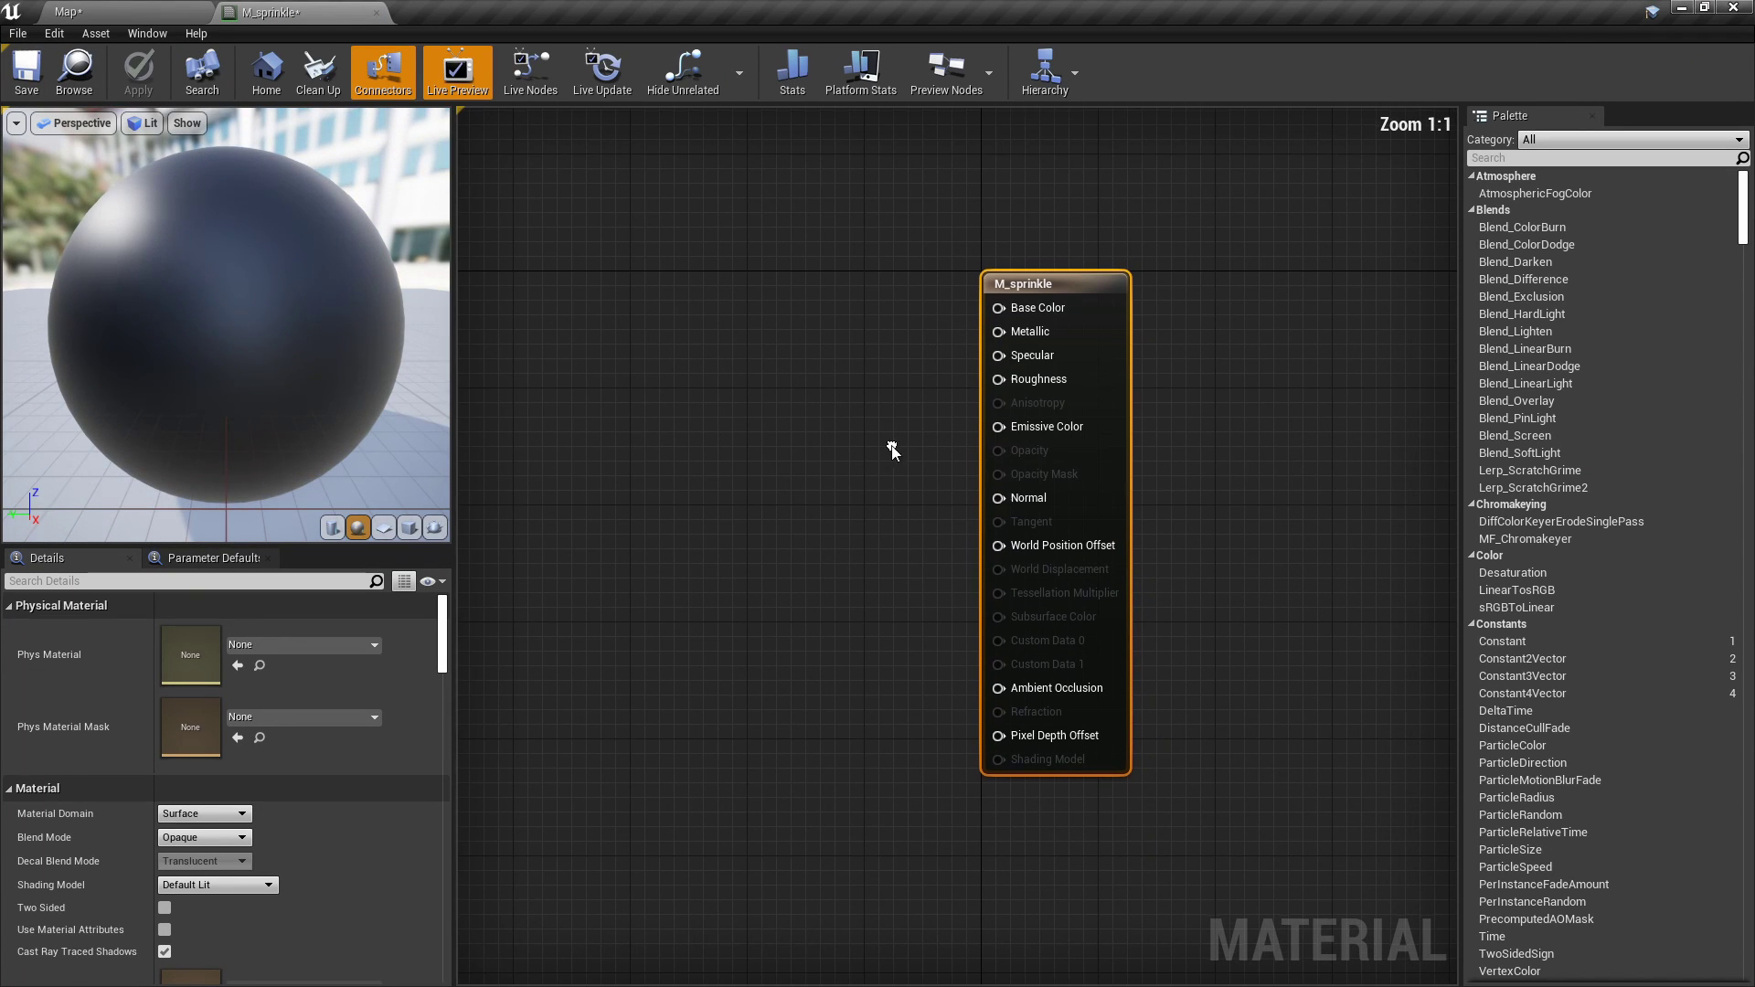
Add a Constant node with value 0.35, connect it to Roughness, and place it closer to the material node.
key(1)
click(696, 453)
drag(725, 483, 1068, 382)
click(188, 631)
text(0.35)
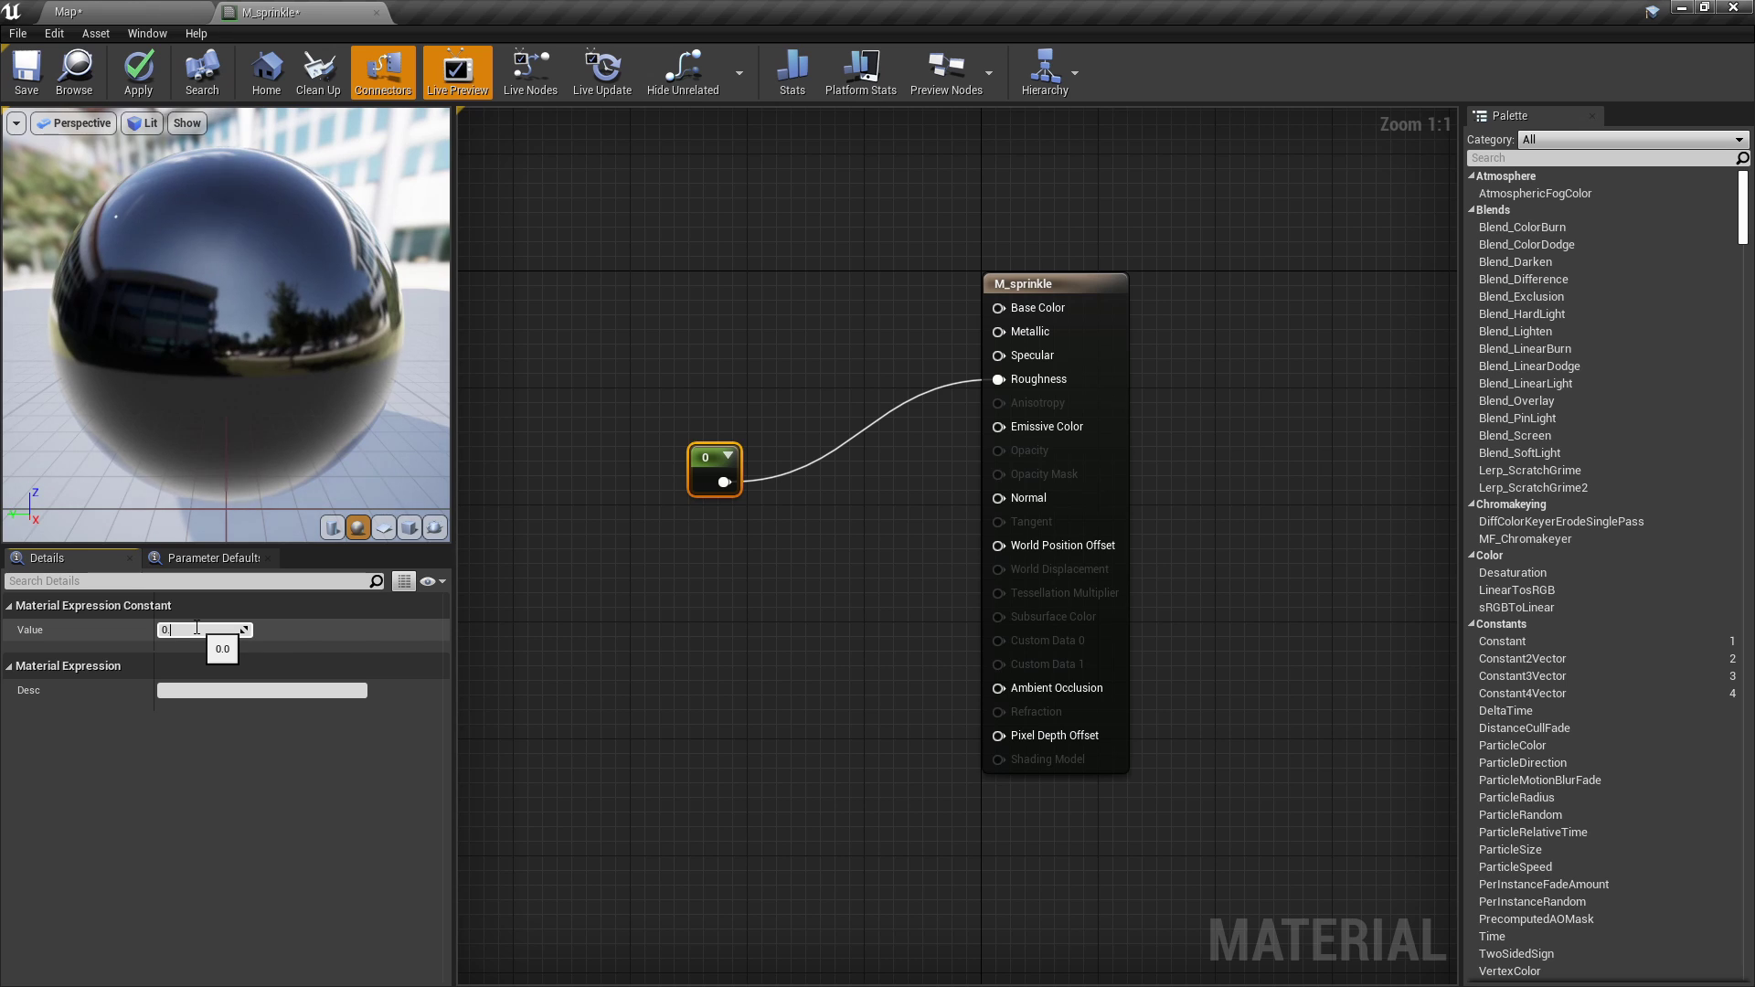
key(Return)
drag(708, 456, 810, 518)
click(720, 461)
right_drag(689, 490, 842, 591)
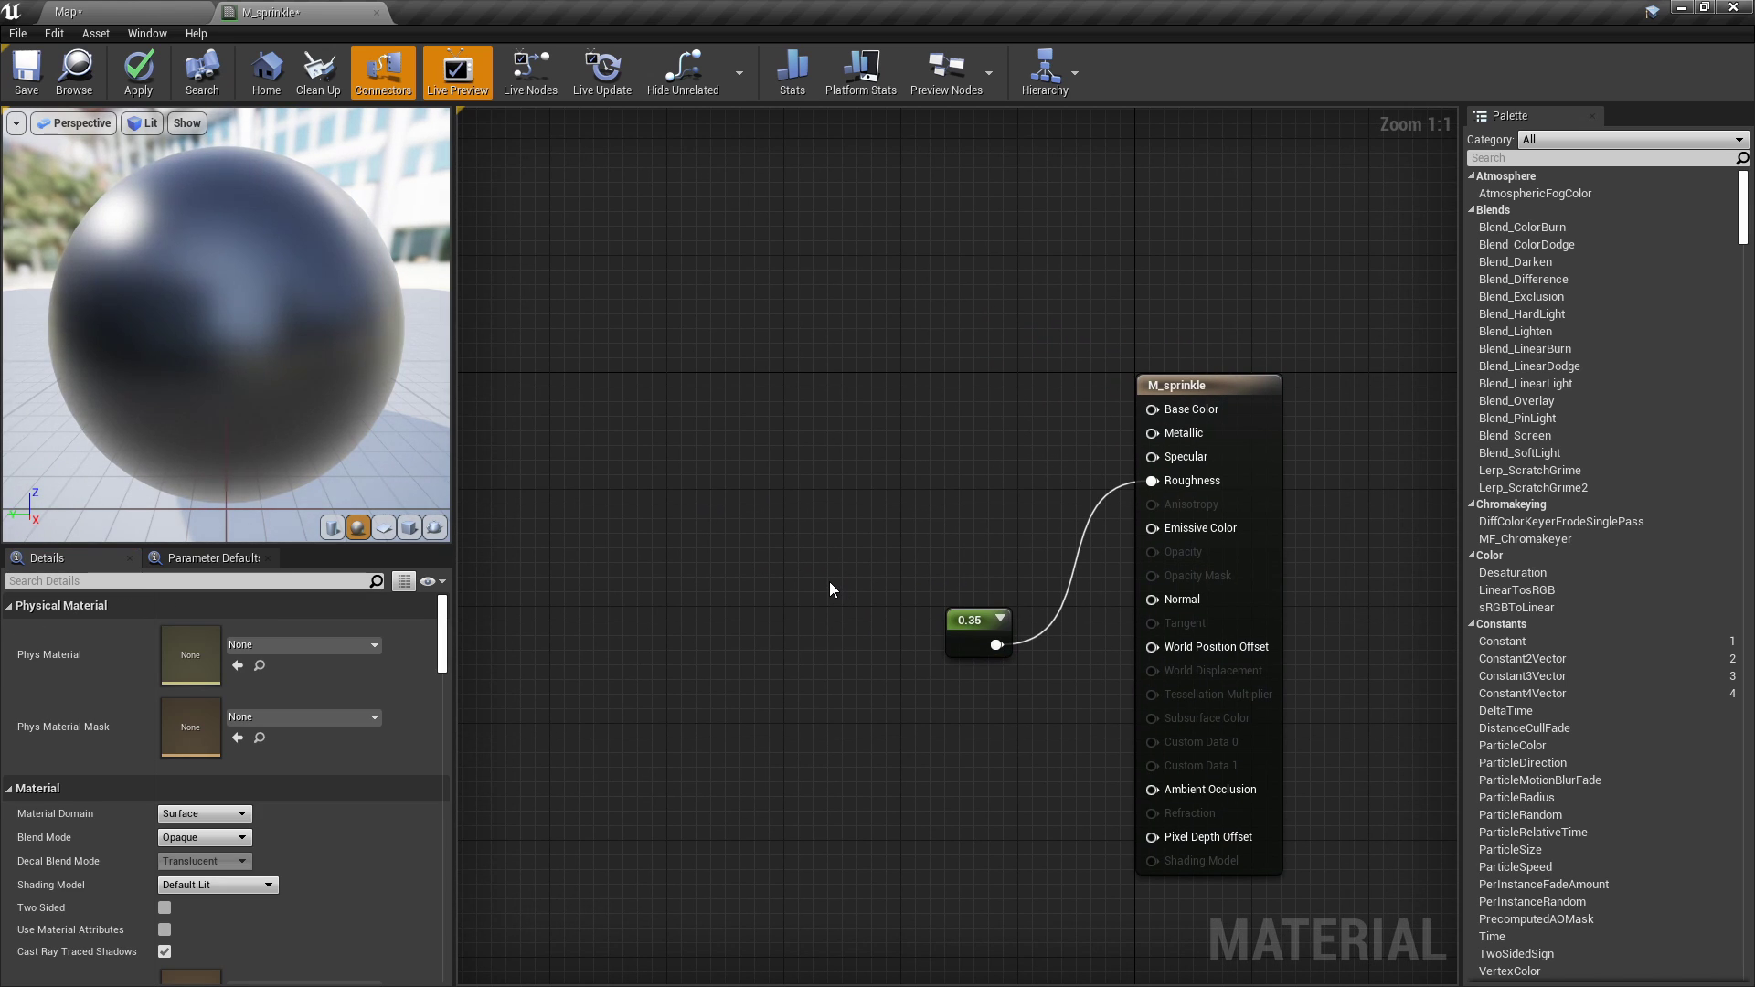
Add two Constant3Vector nodes and set the upper one to light pink (0.87, 0.421, 0.85).
key(3)
click(724, 377)
key(3)
click(710, 575)
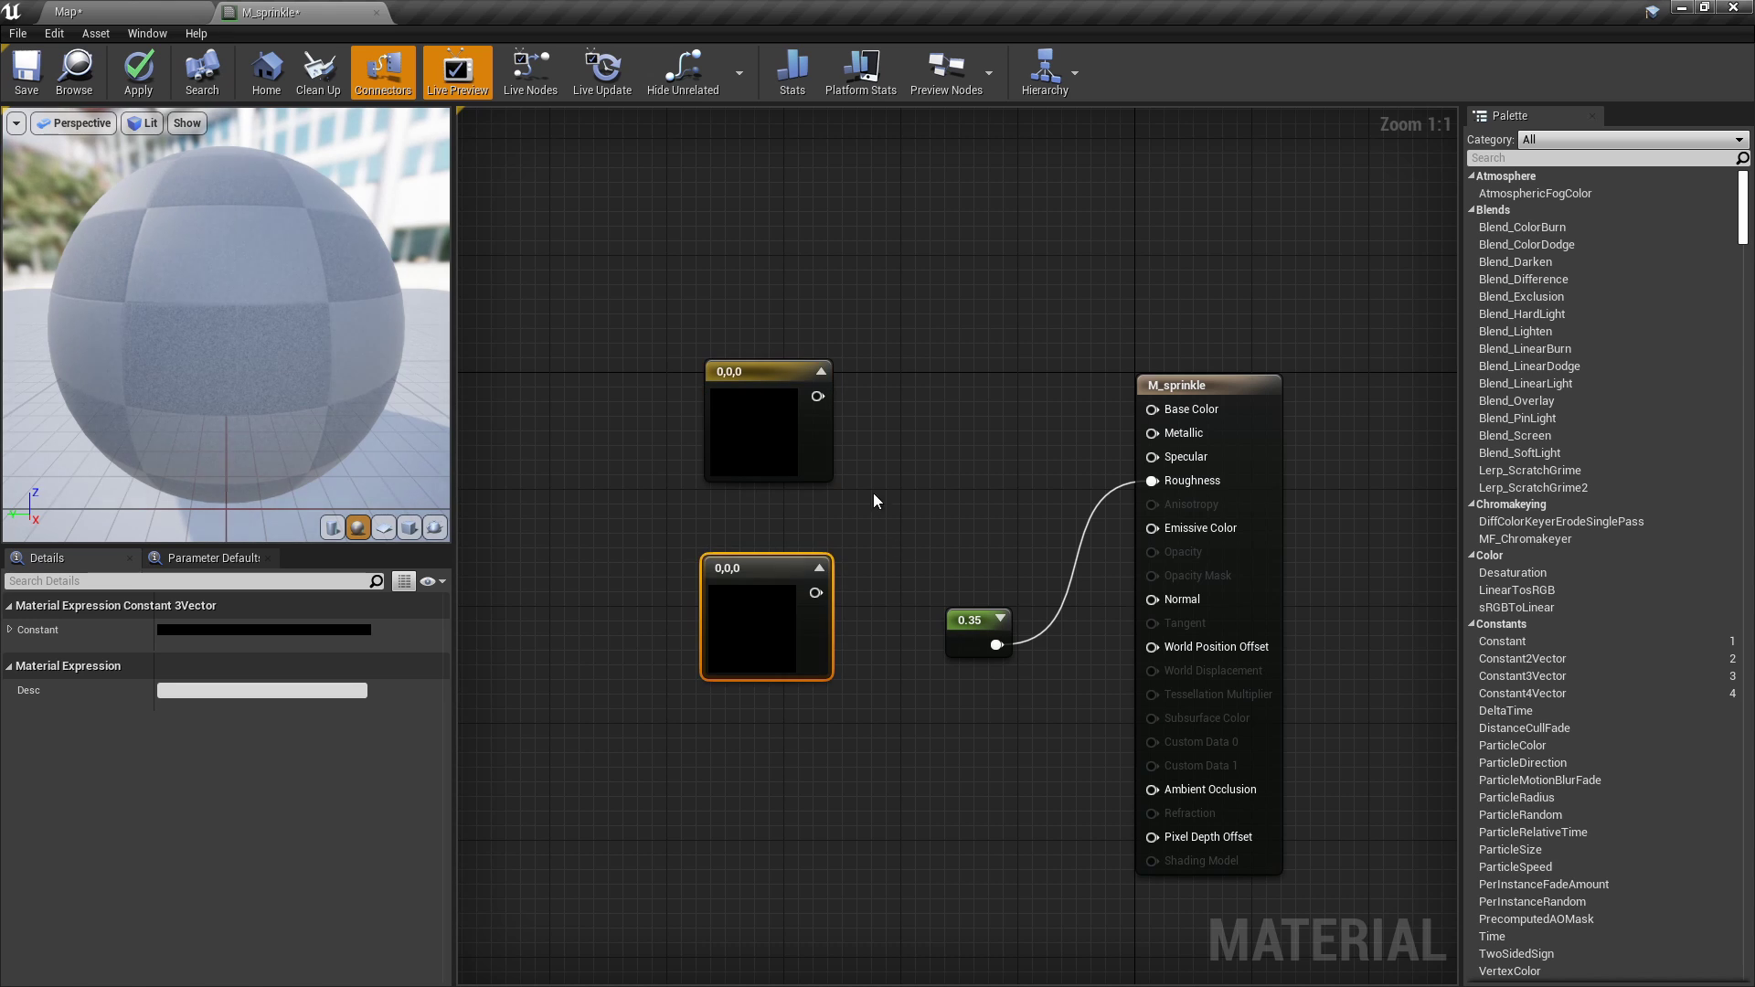
double_click(712, 441)
drag(869, 589, 854, 562)
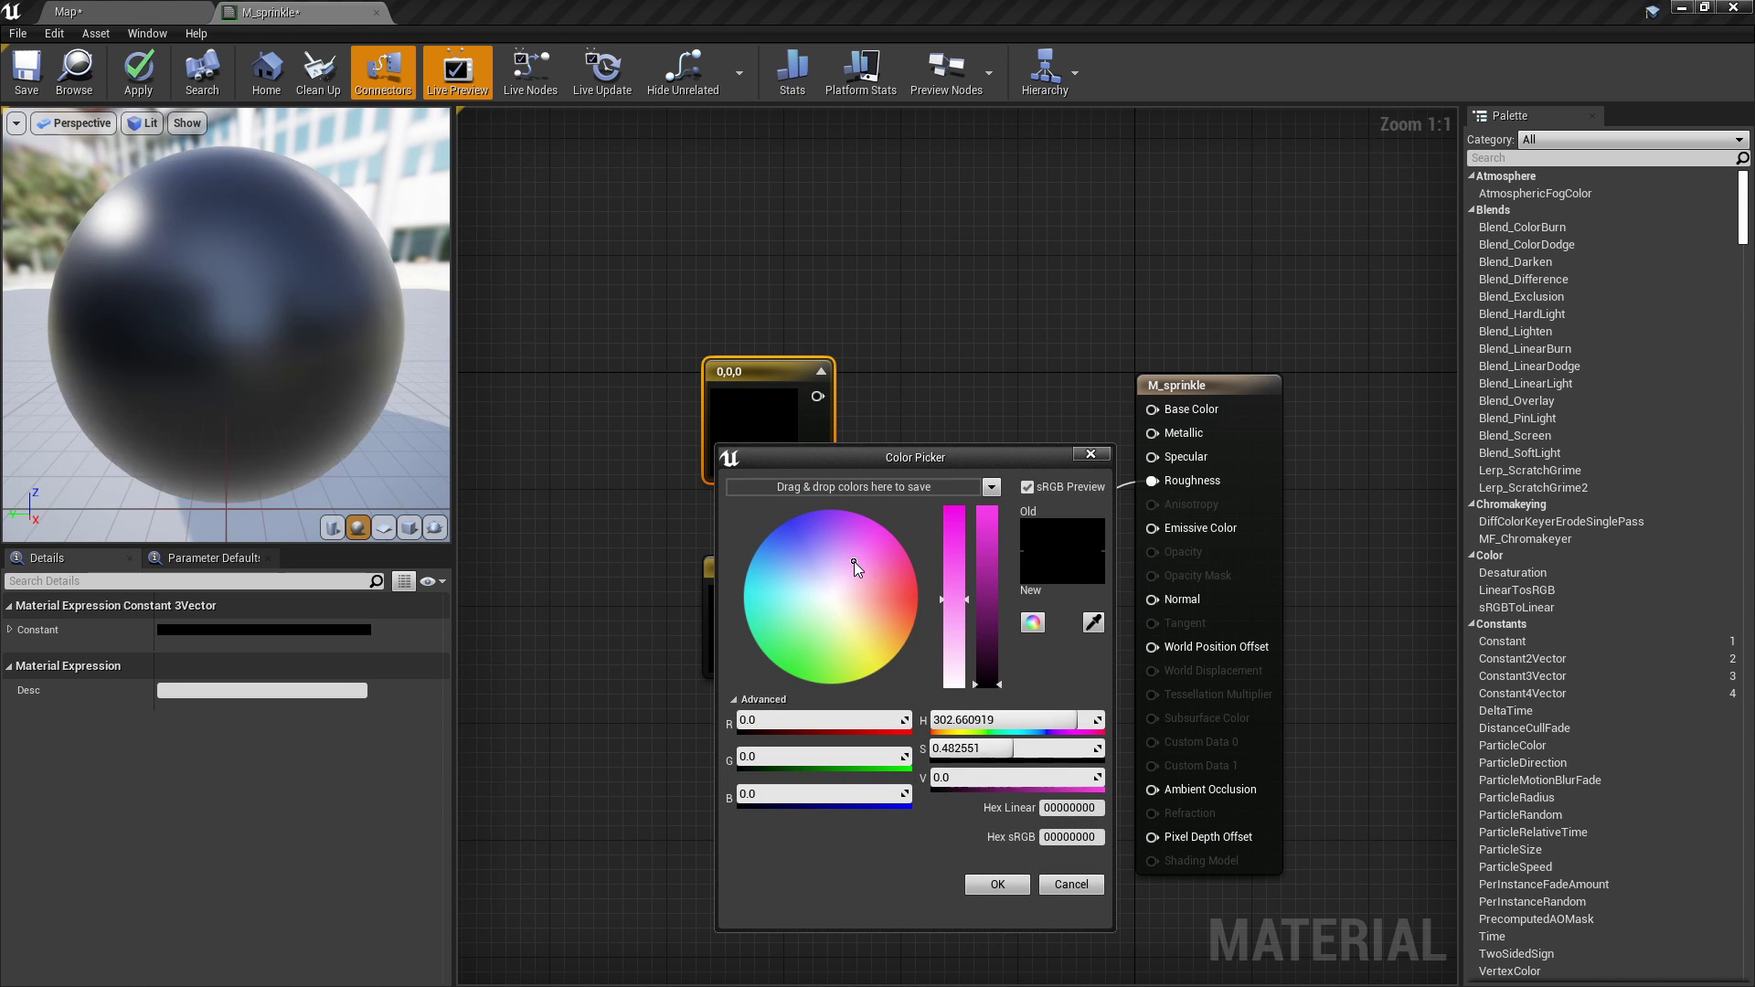
drag(995, 615, 987, 531)
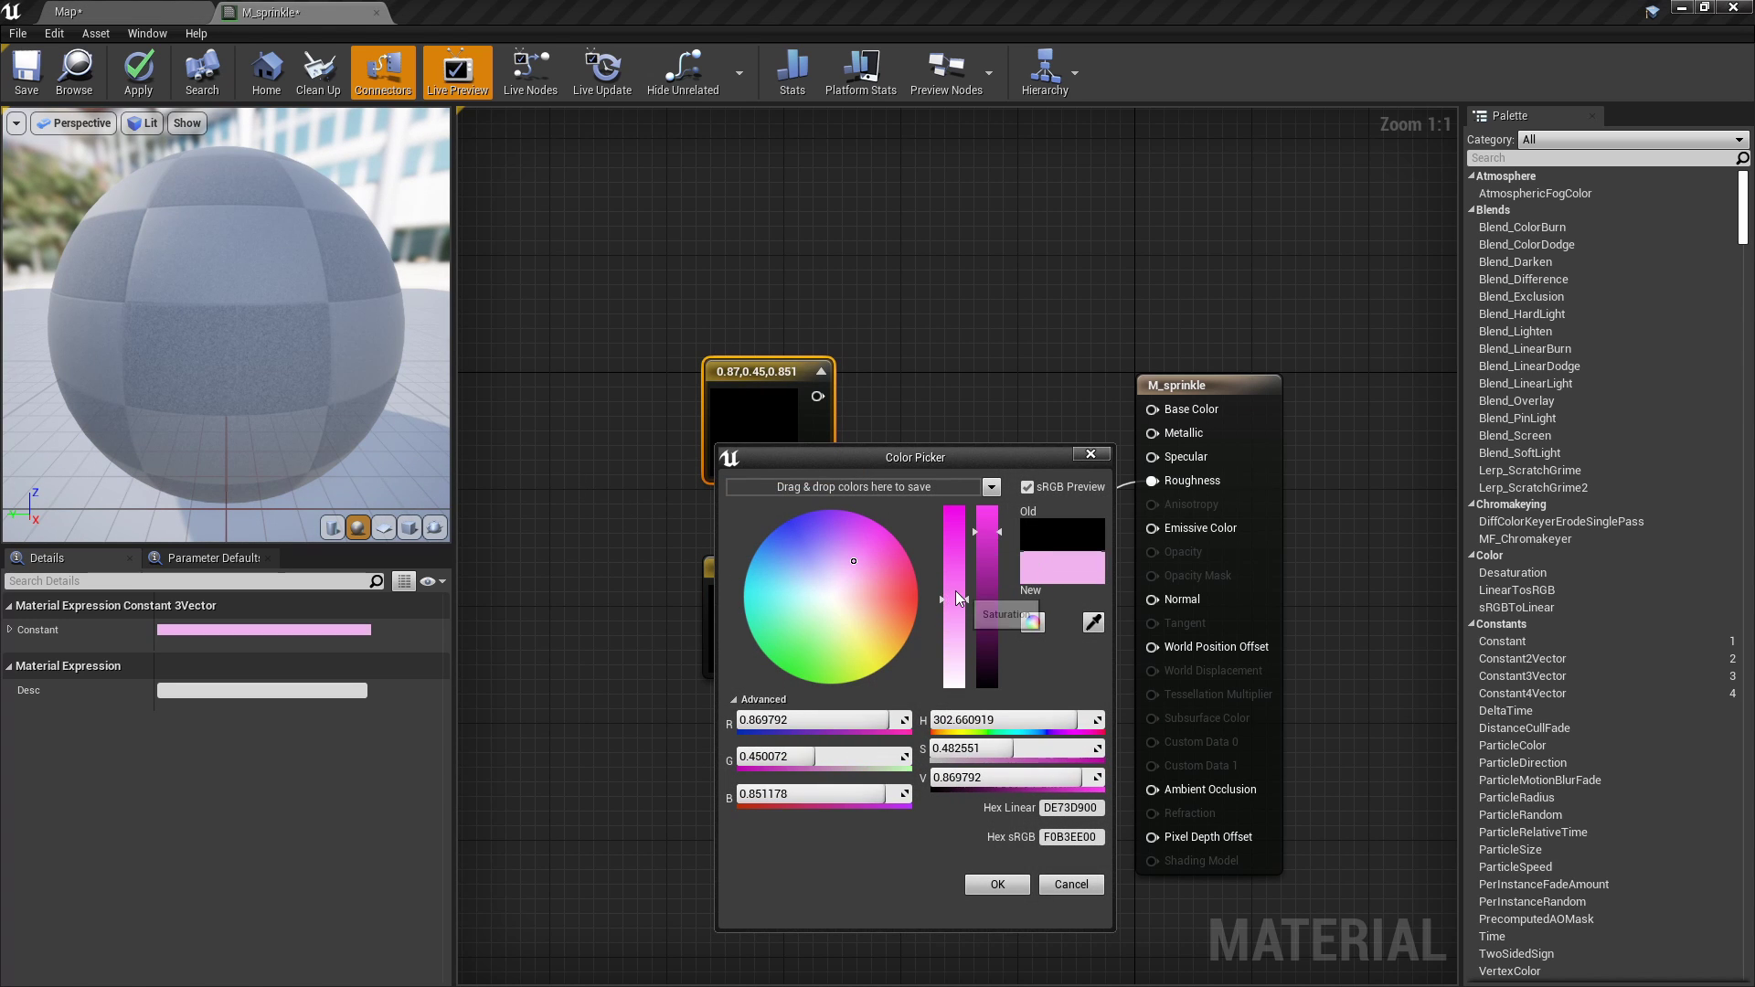
drag(956, 591, 953, 595)
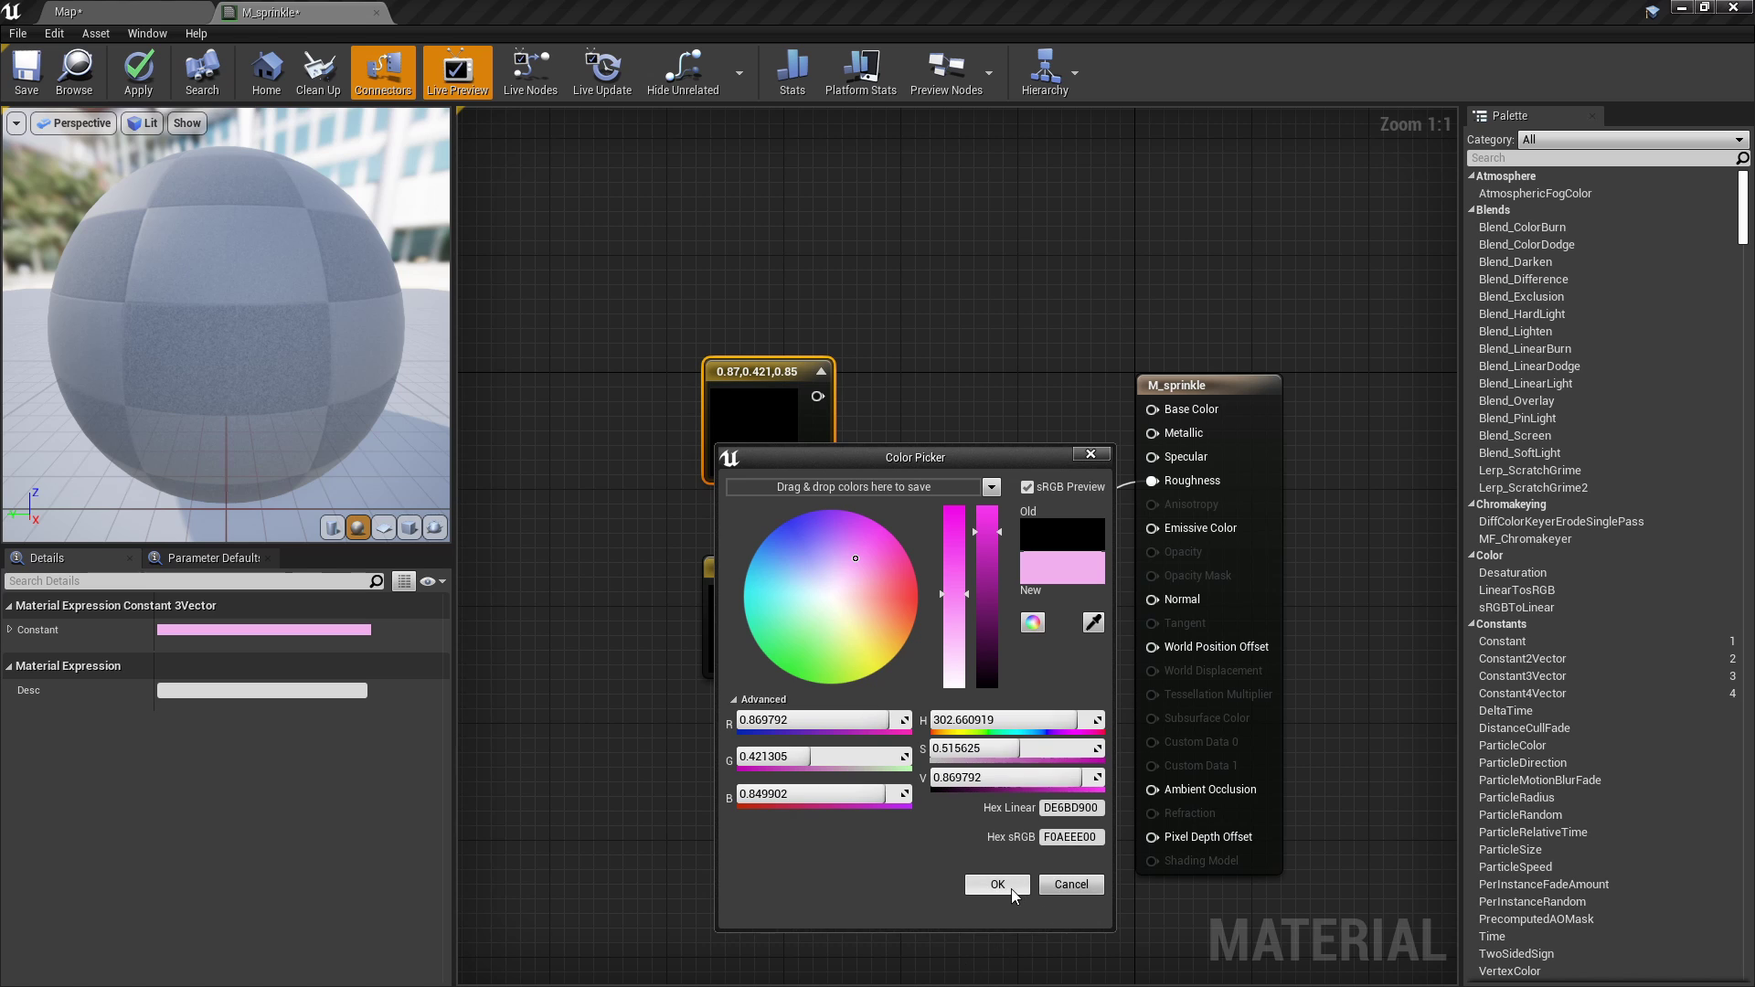
click(998, 884)
Set the lower Constant3Vector to light blue (0.228, 0.77, 0.875) and move both color nodes farther from the material node.
double_click(727, 608)
drag(777, 668, 779, 653)
drag(1001, 665, 995, 583)
drag(777, 655, 777, 640)
click(1009, 938)
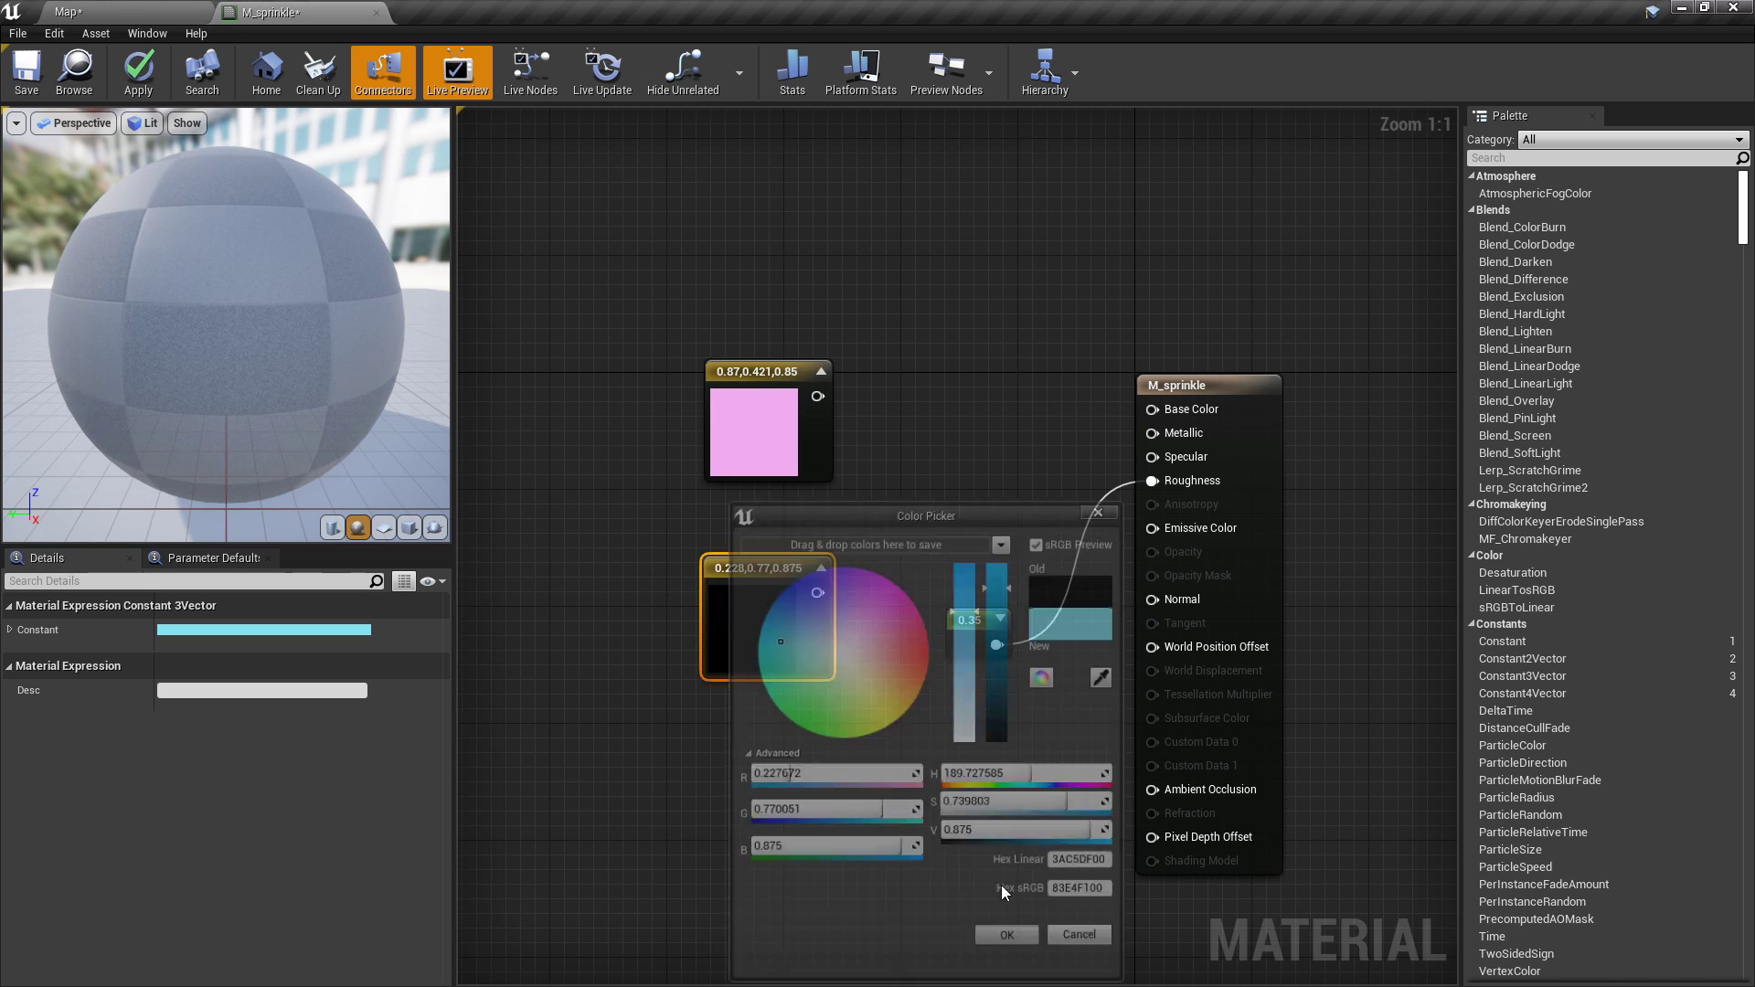
click(799, 763)
right_drag(799, 762, 837, 787)
drag(835, 813, 776, 461)
drag(787, 492, 651, 496)
click(814, 590)
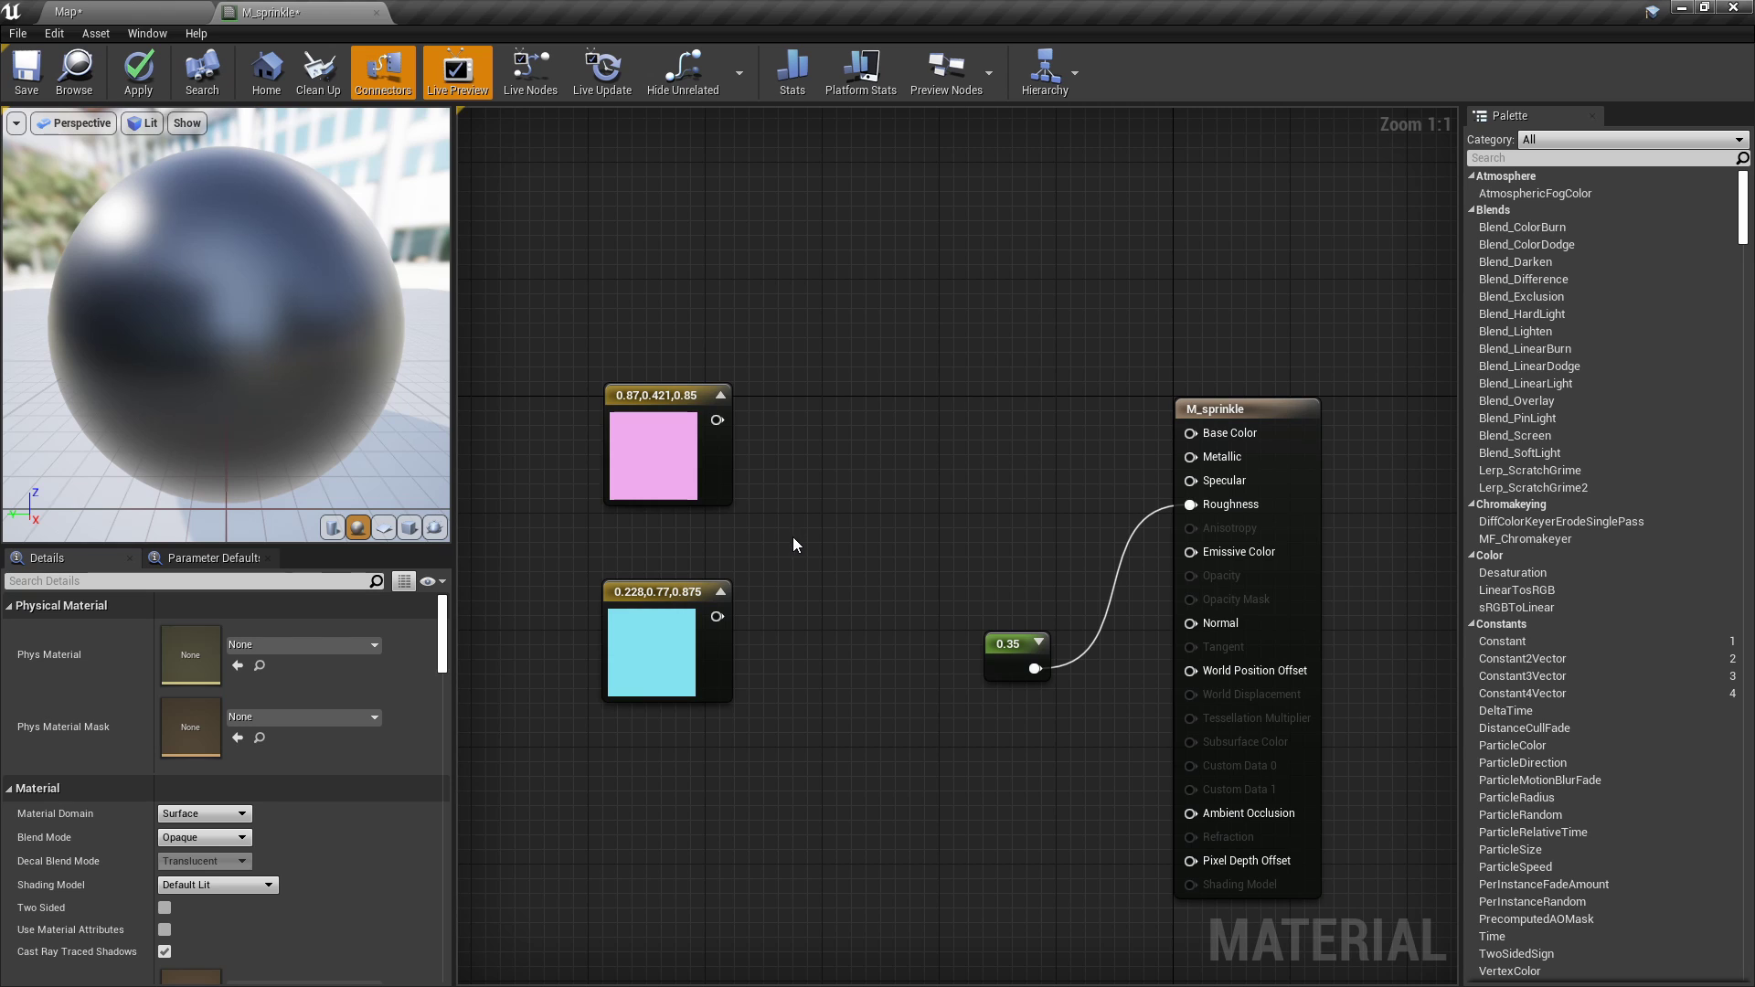
Add a PerInstanceRandom node and place it above and to the left of the color nodes.
right_drag(593, 285, 654, 281)
text(perinstance)
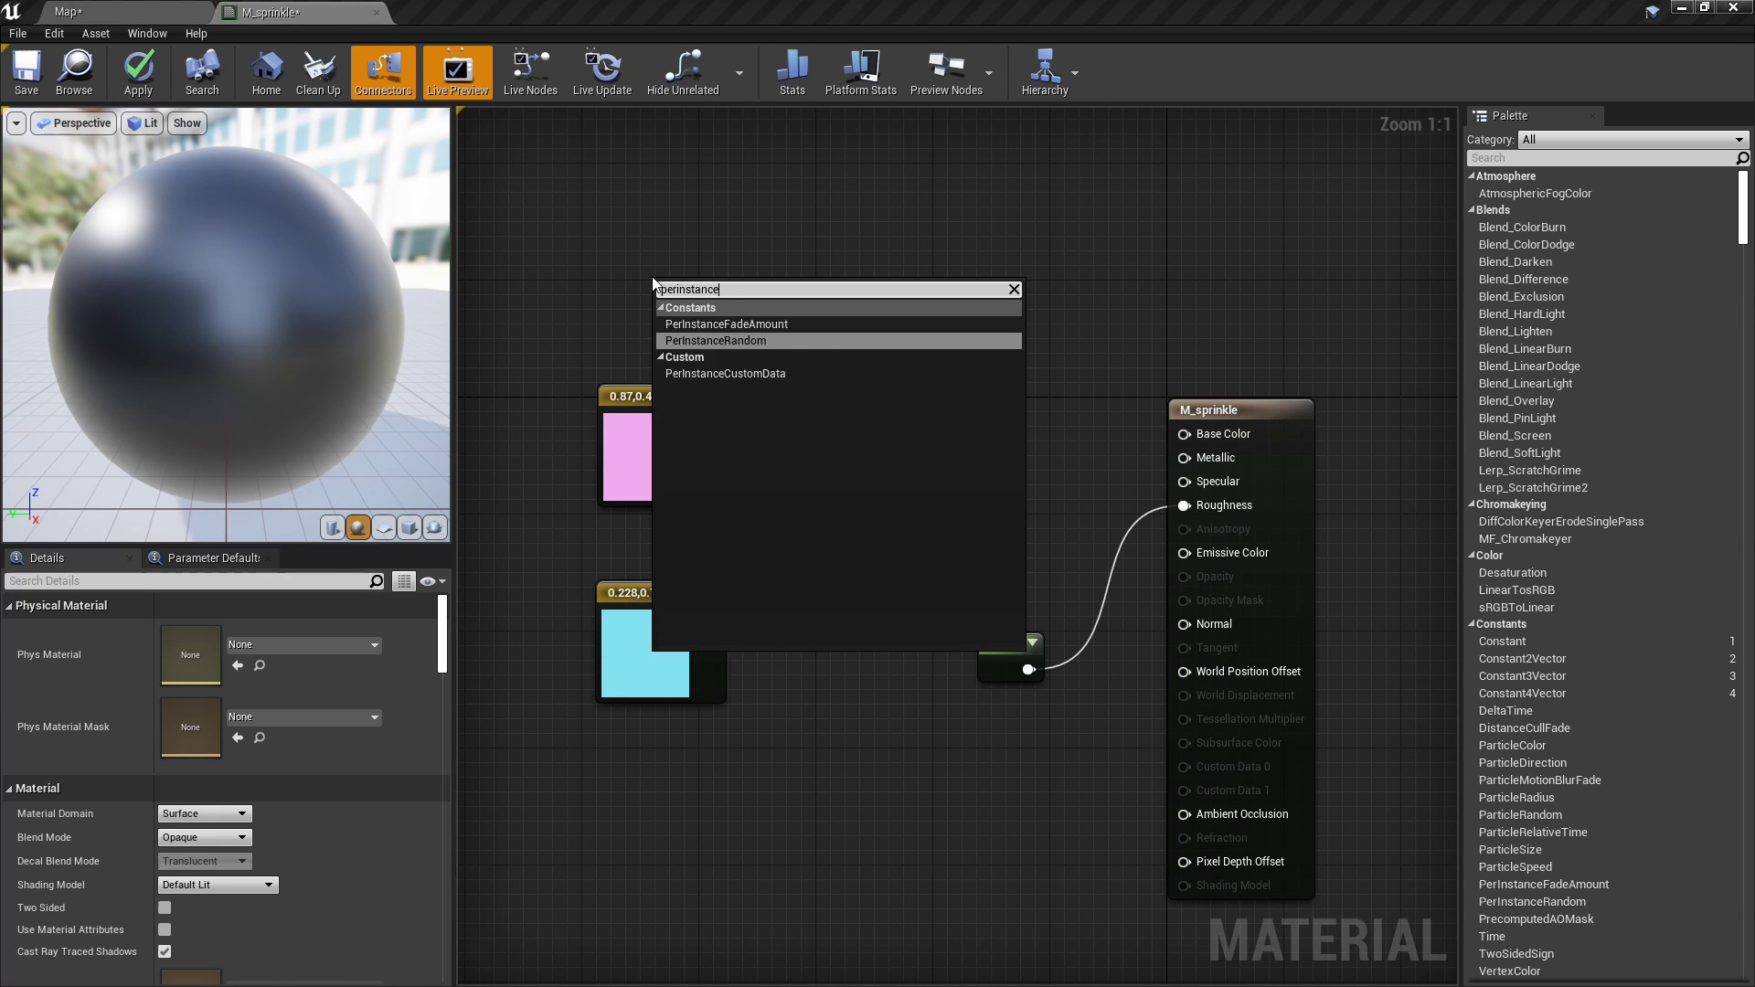
key(Return)
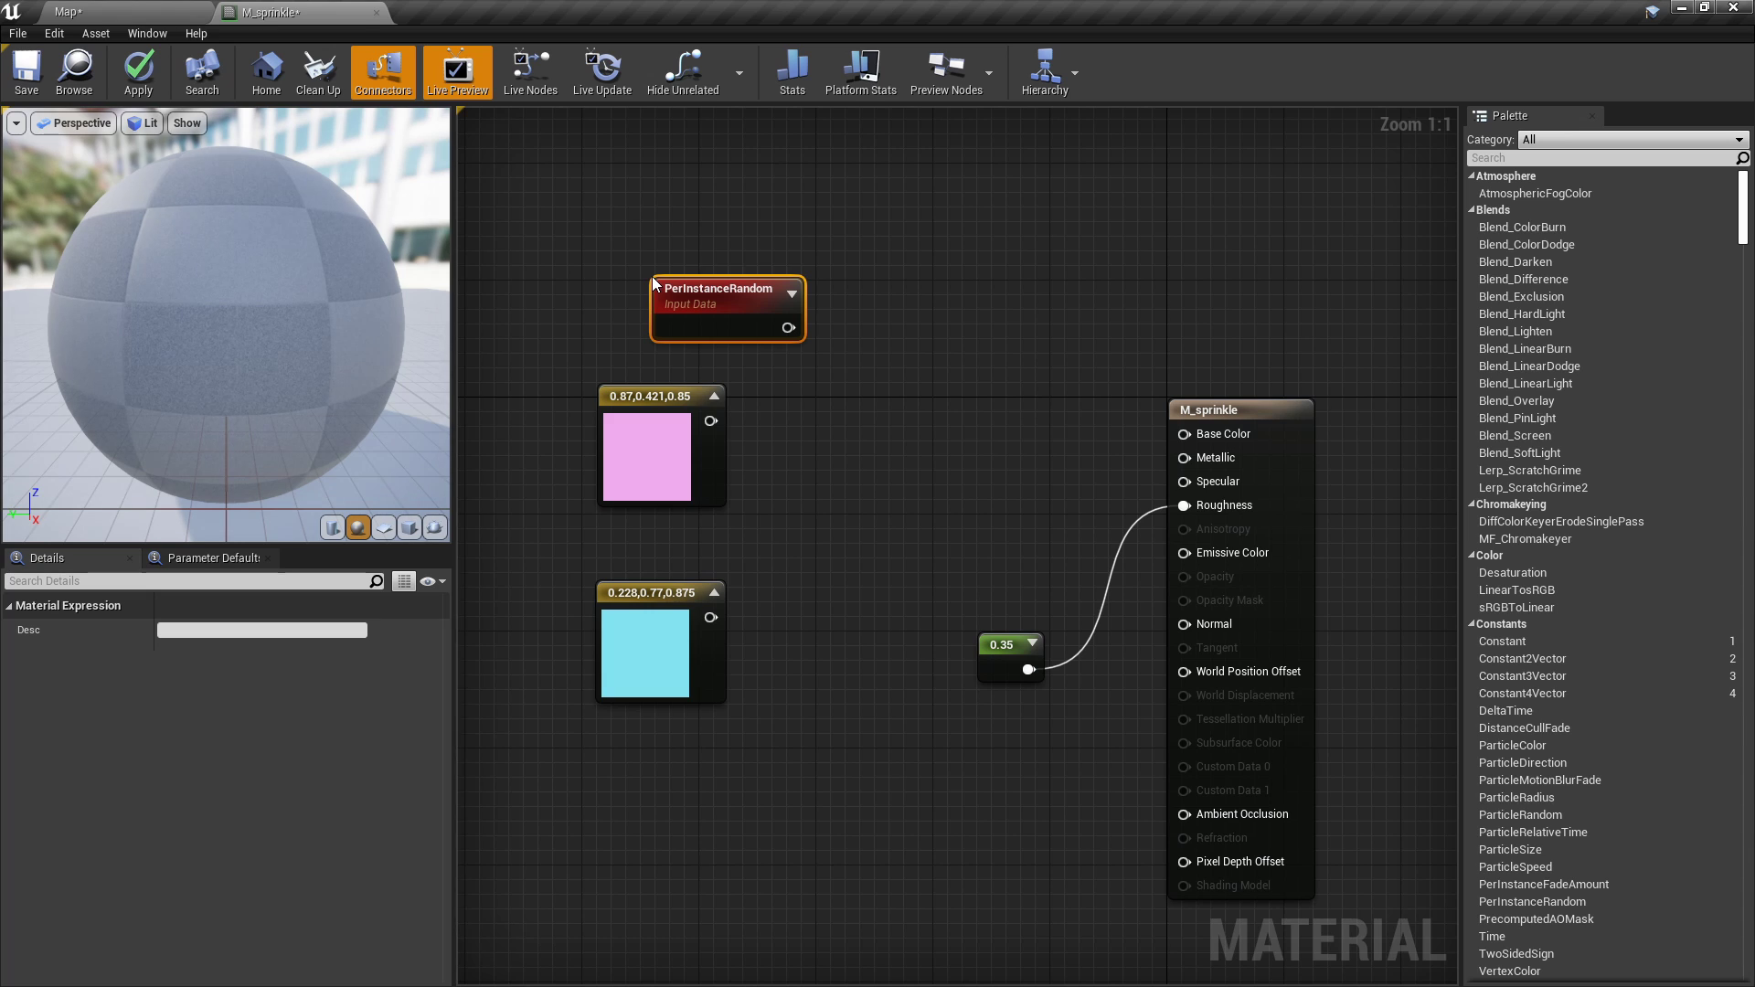
right_drag(651, 276, 770, 362)
drag(853, 397, 591, 389)
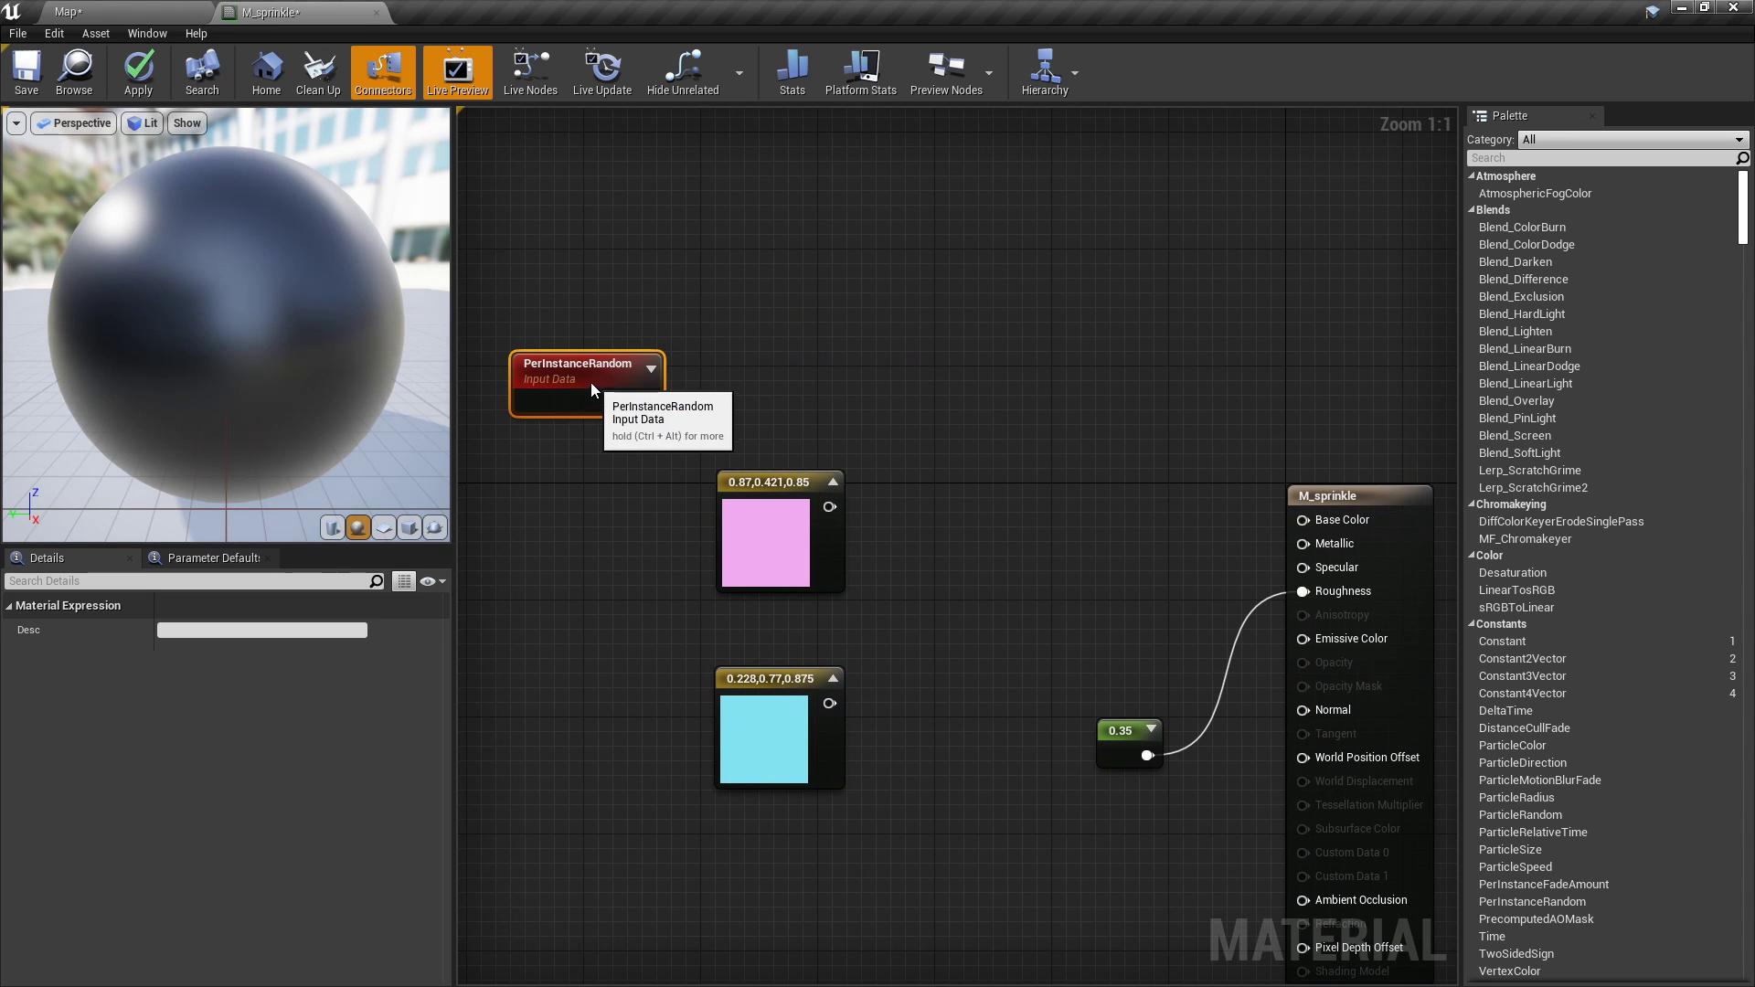
click(560, 457)
right_drag(572, 466, 622, 445)
drag(671, 360, 629, 316)
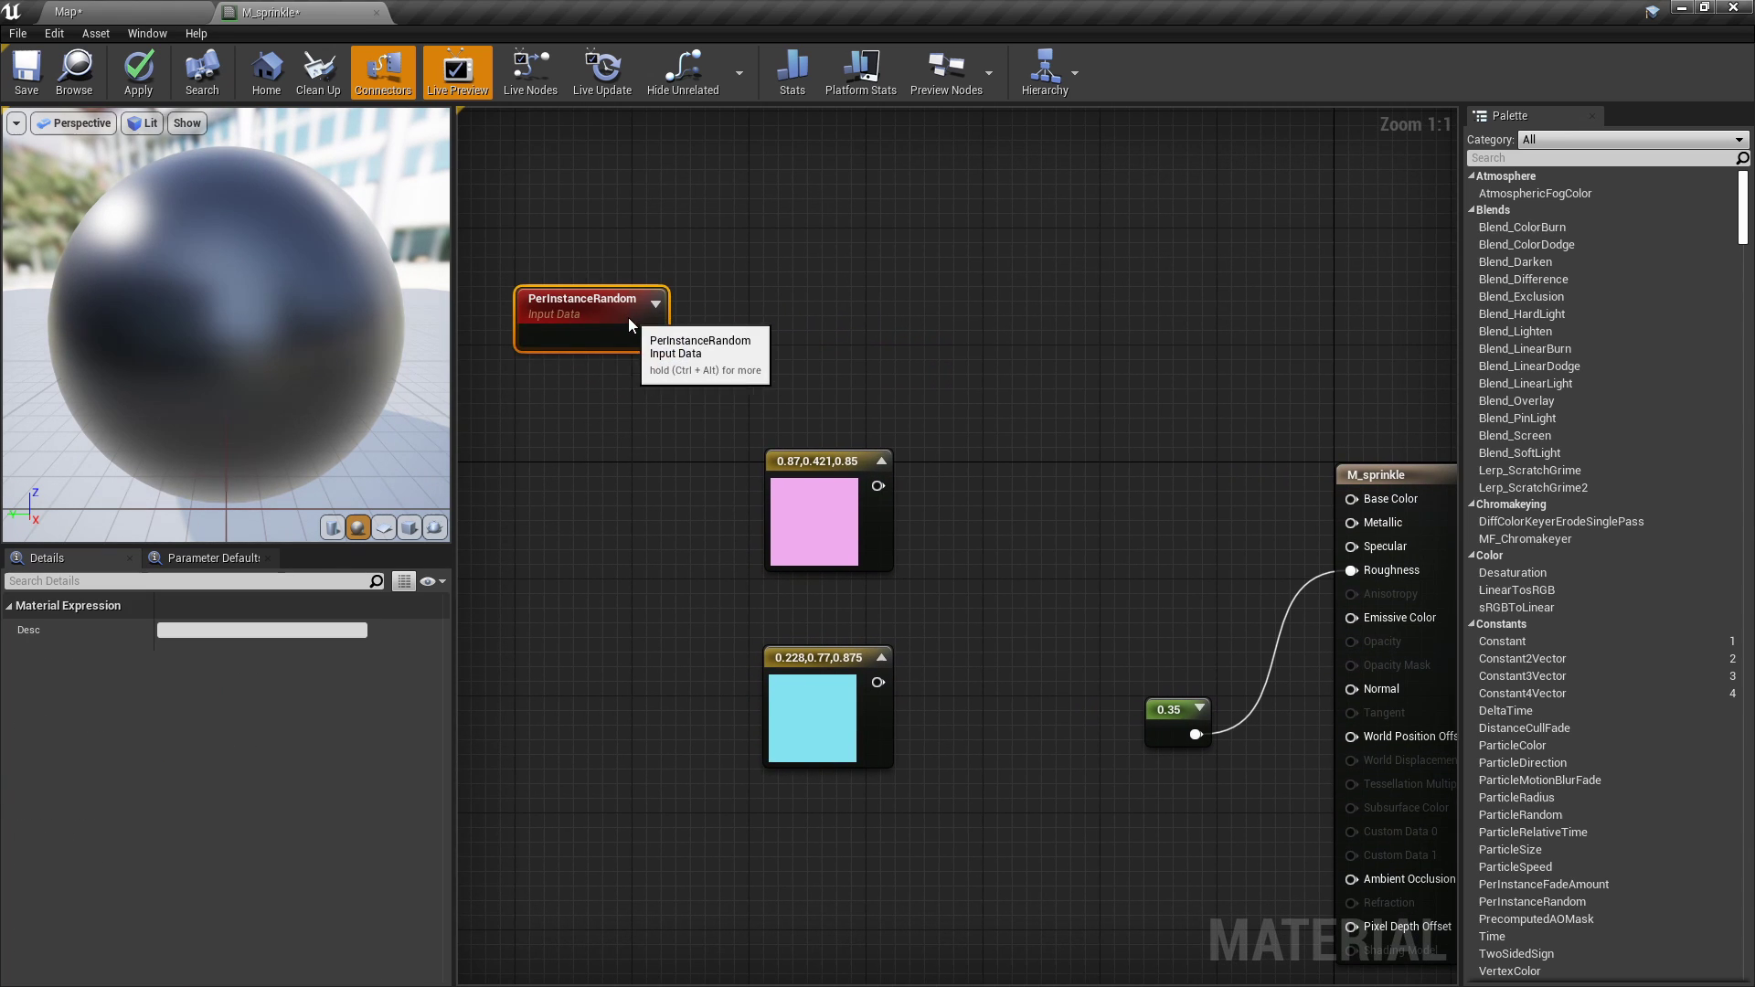
click(641, 395)
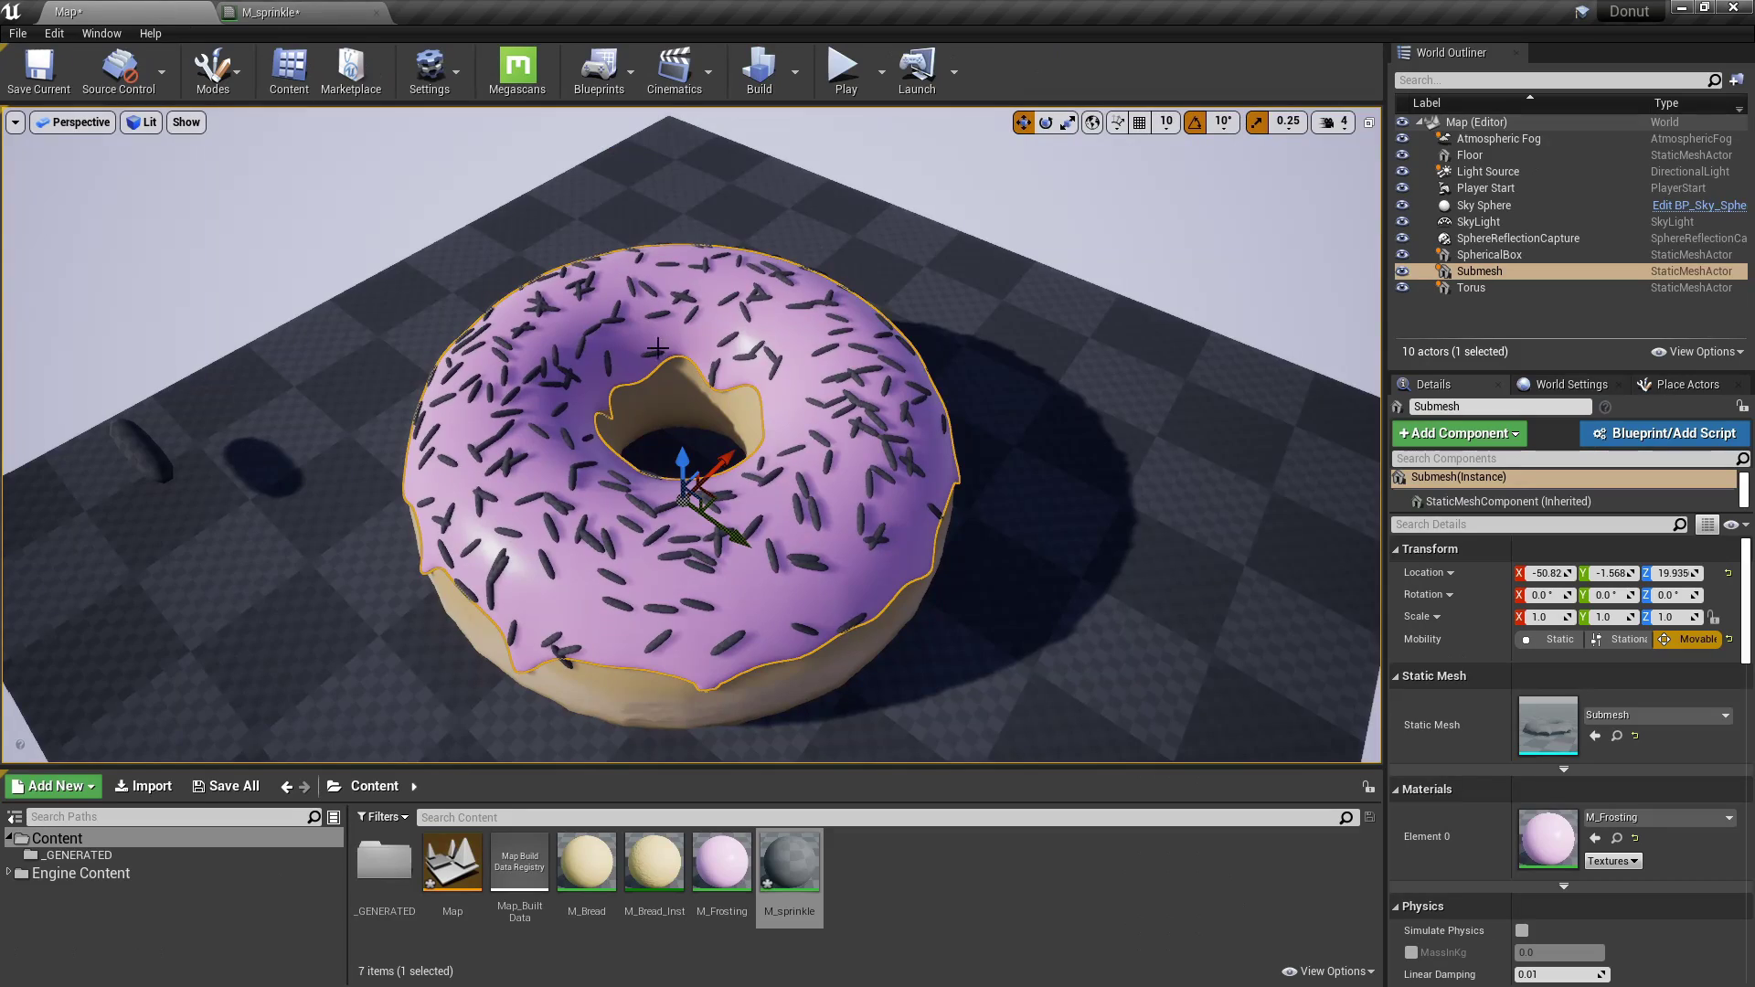
Examine the individual sprinkle instances up close in the level, then return to the M_sprinkle material.
key(w)
mouse_move(672, 434)
right_down()
mouse_move(631, 433)
mouse_move(672, 433)
mouse_move(686, 485)
mouse_move(672, 439)
mouse_move(594, 471)
mouse_move(616, 479)
right_up()
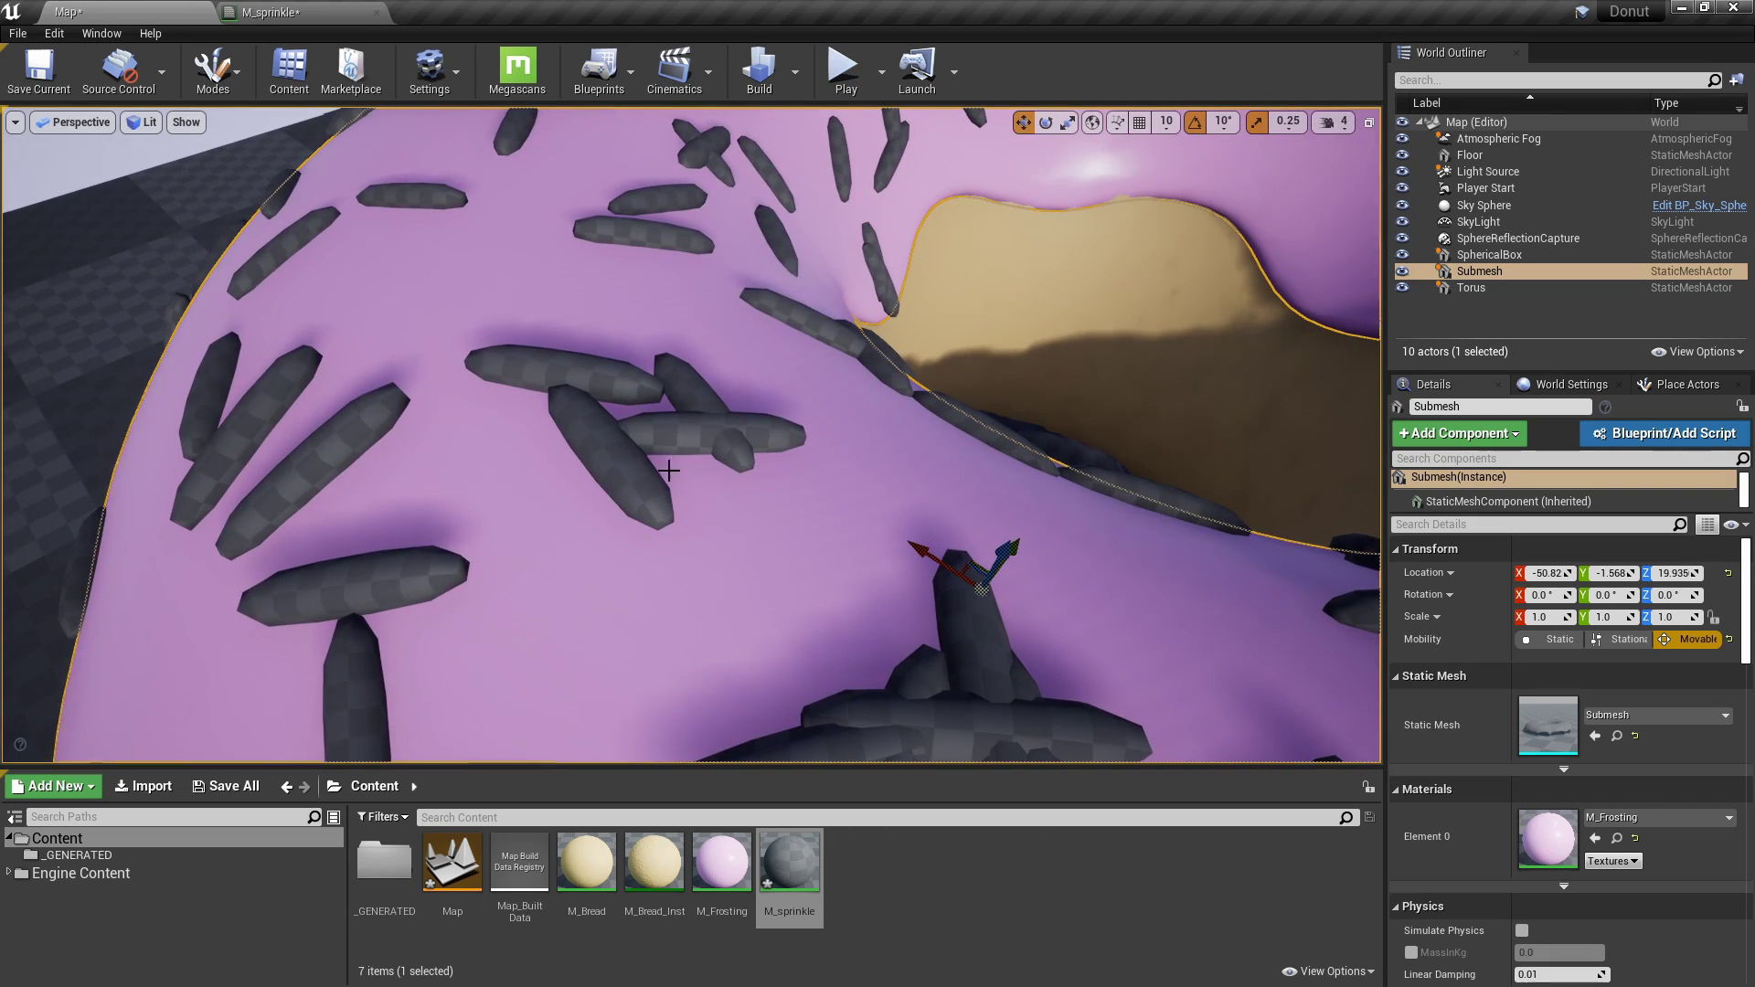
key(f)
click(265, 12)
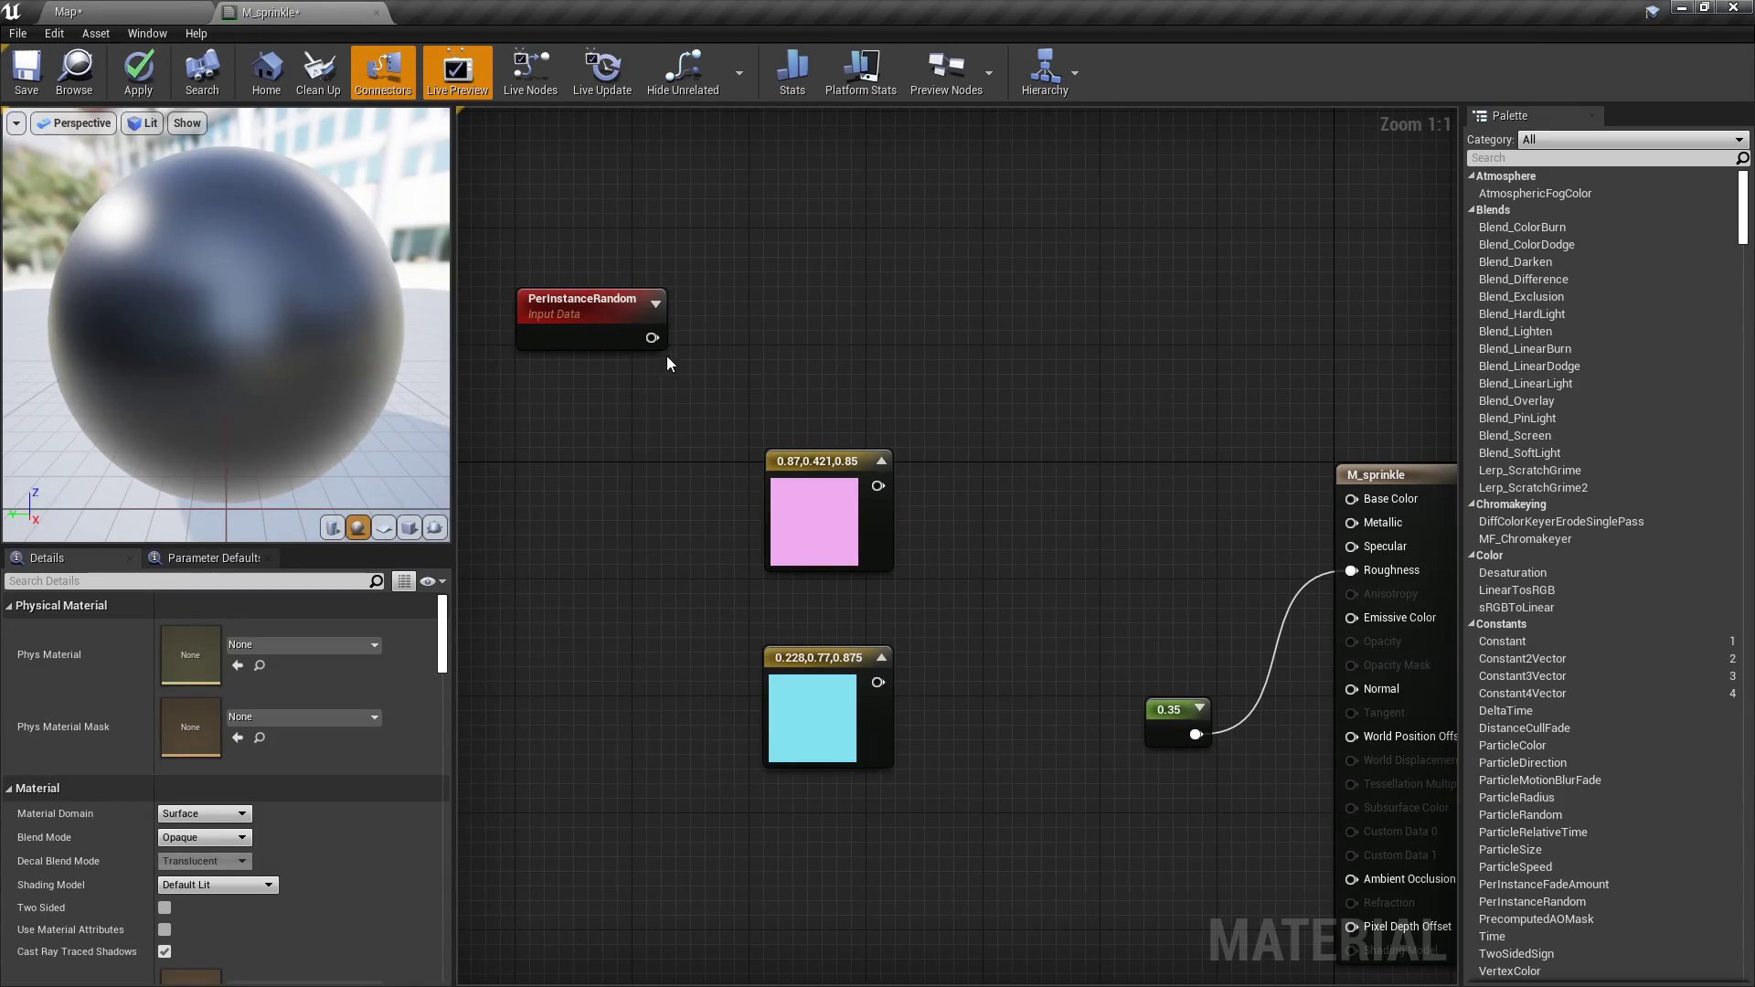
Add an If node to the graph between PerInstanceRandom and the material node.
drag(765, 348, 765, 348)
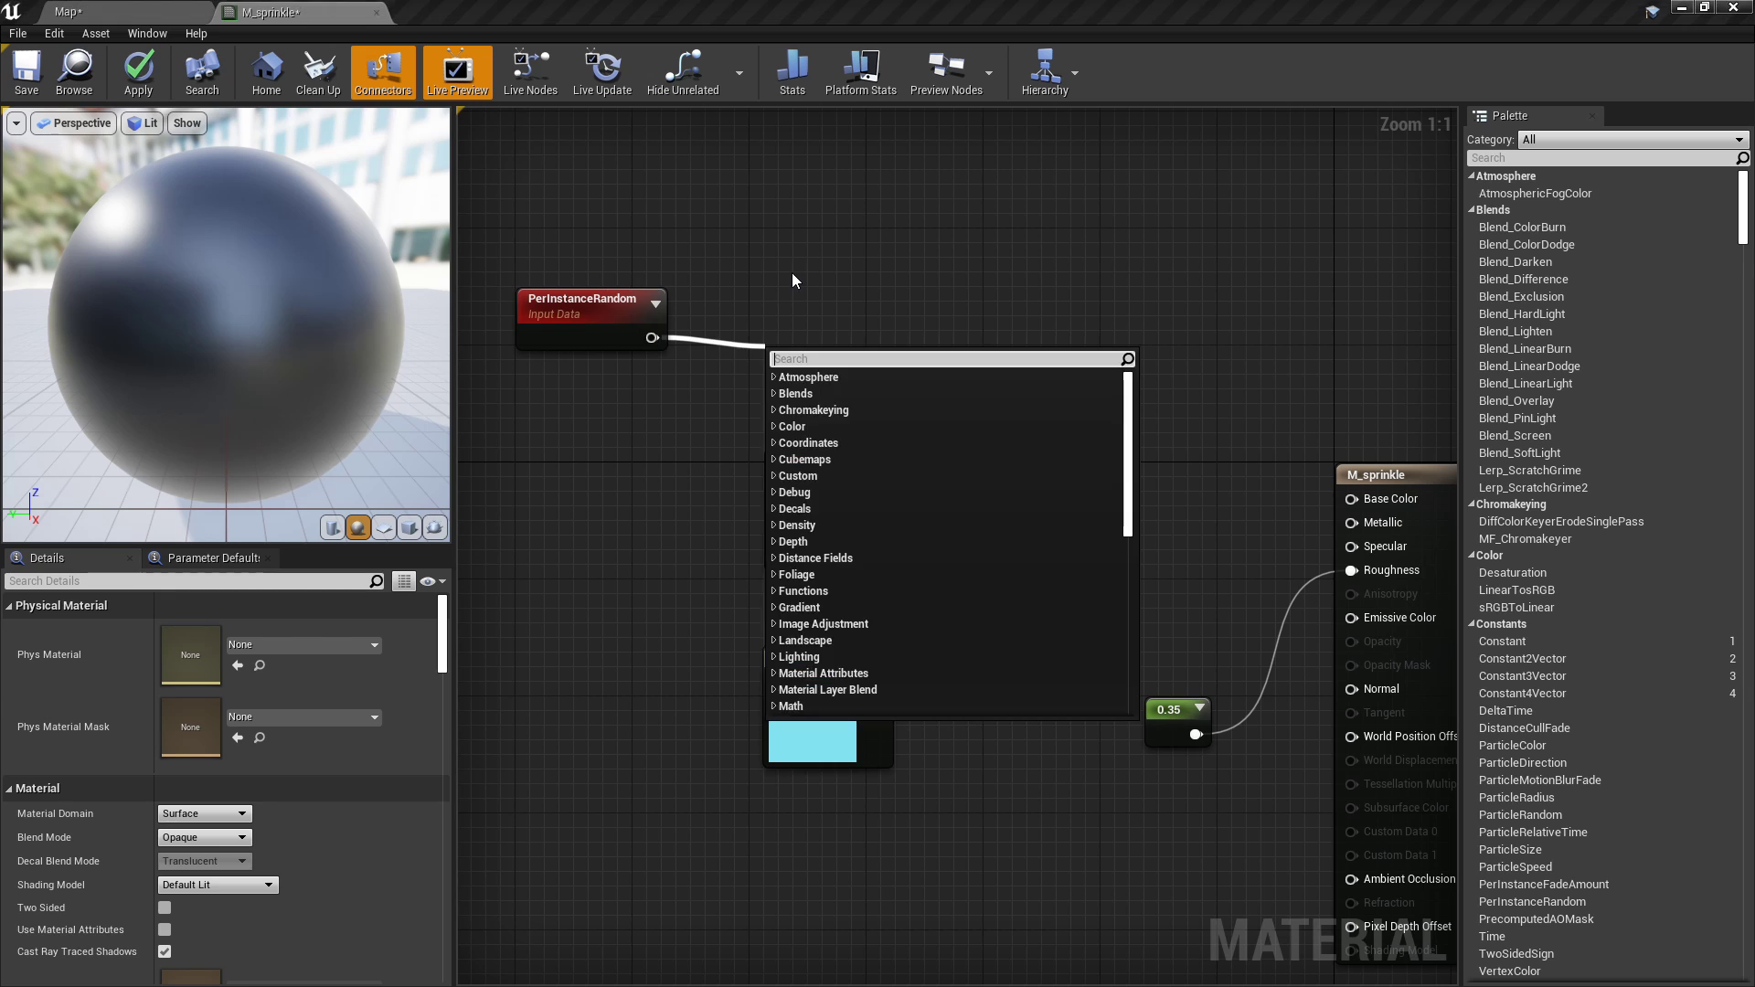
click(792, 273)
right_click(851, 349)
text(if)
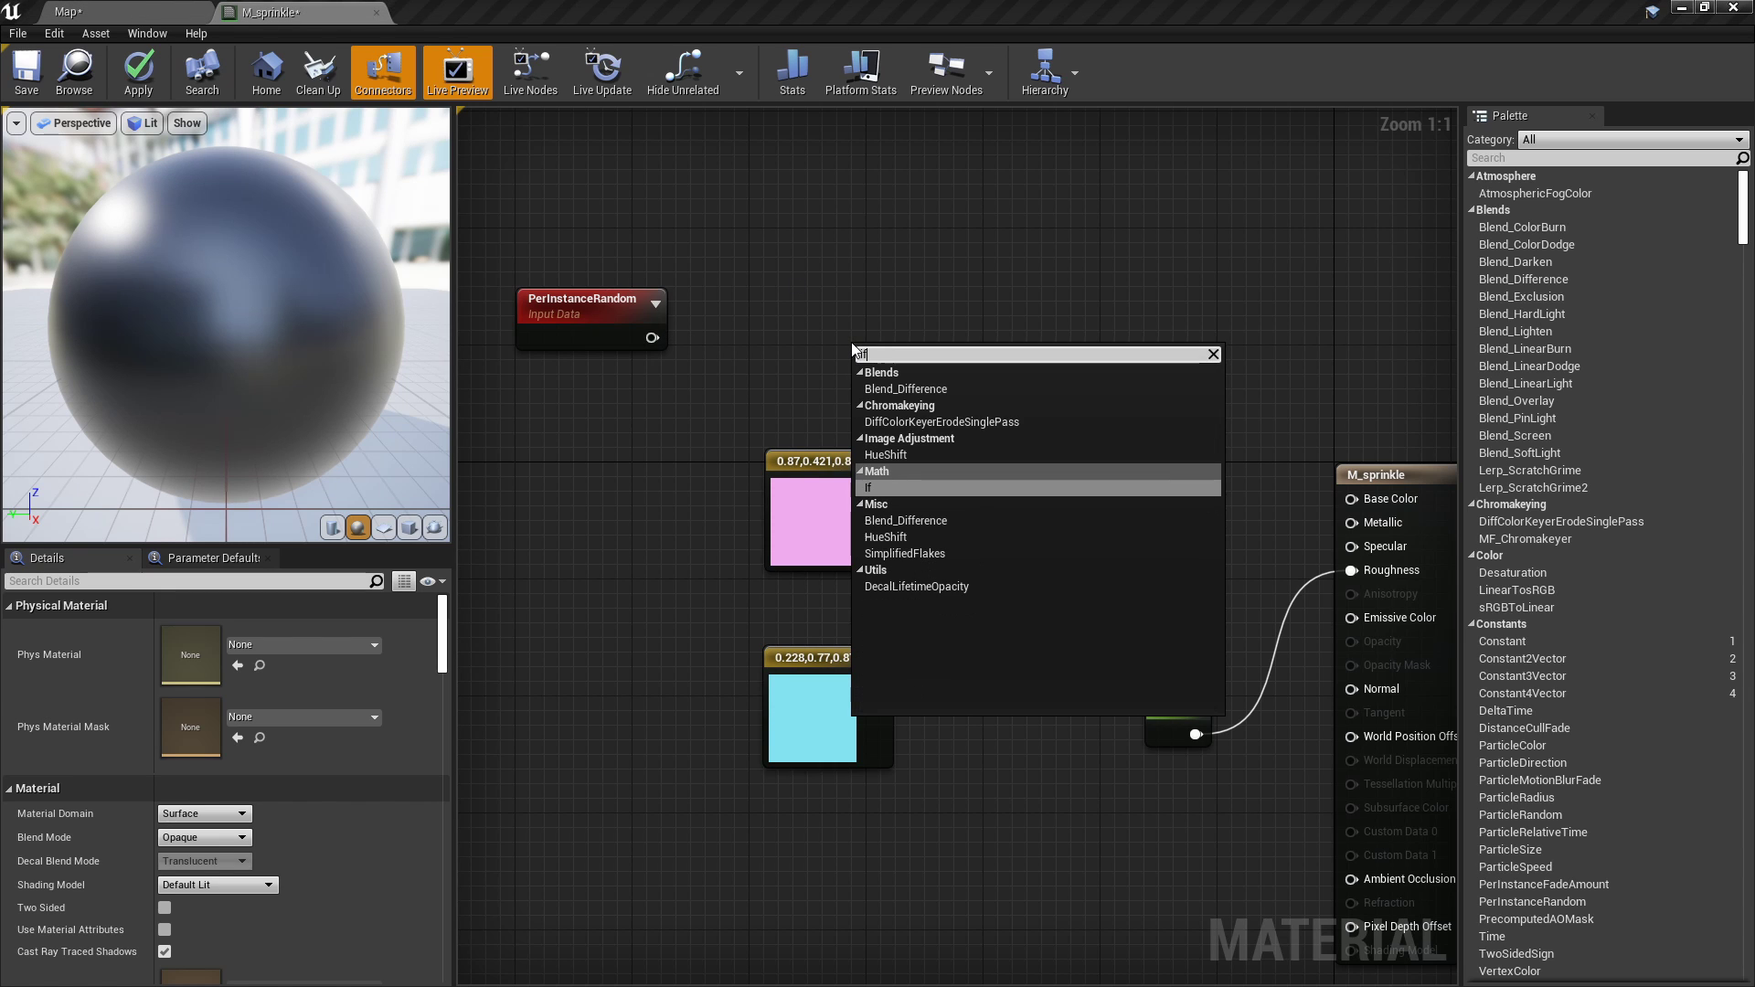
key(Return)
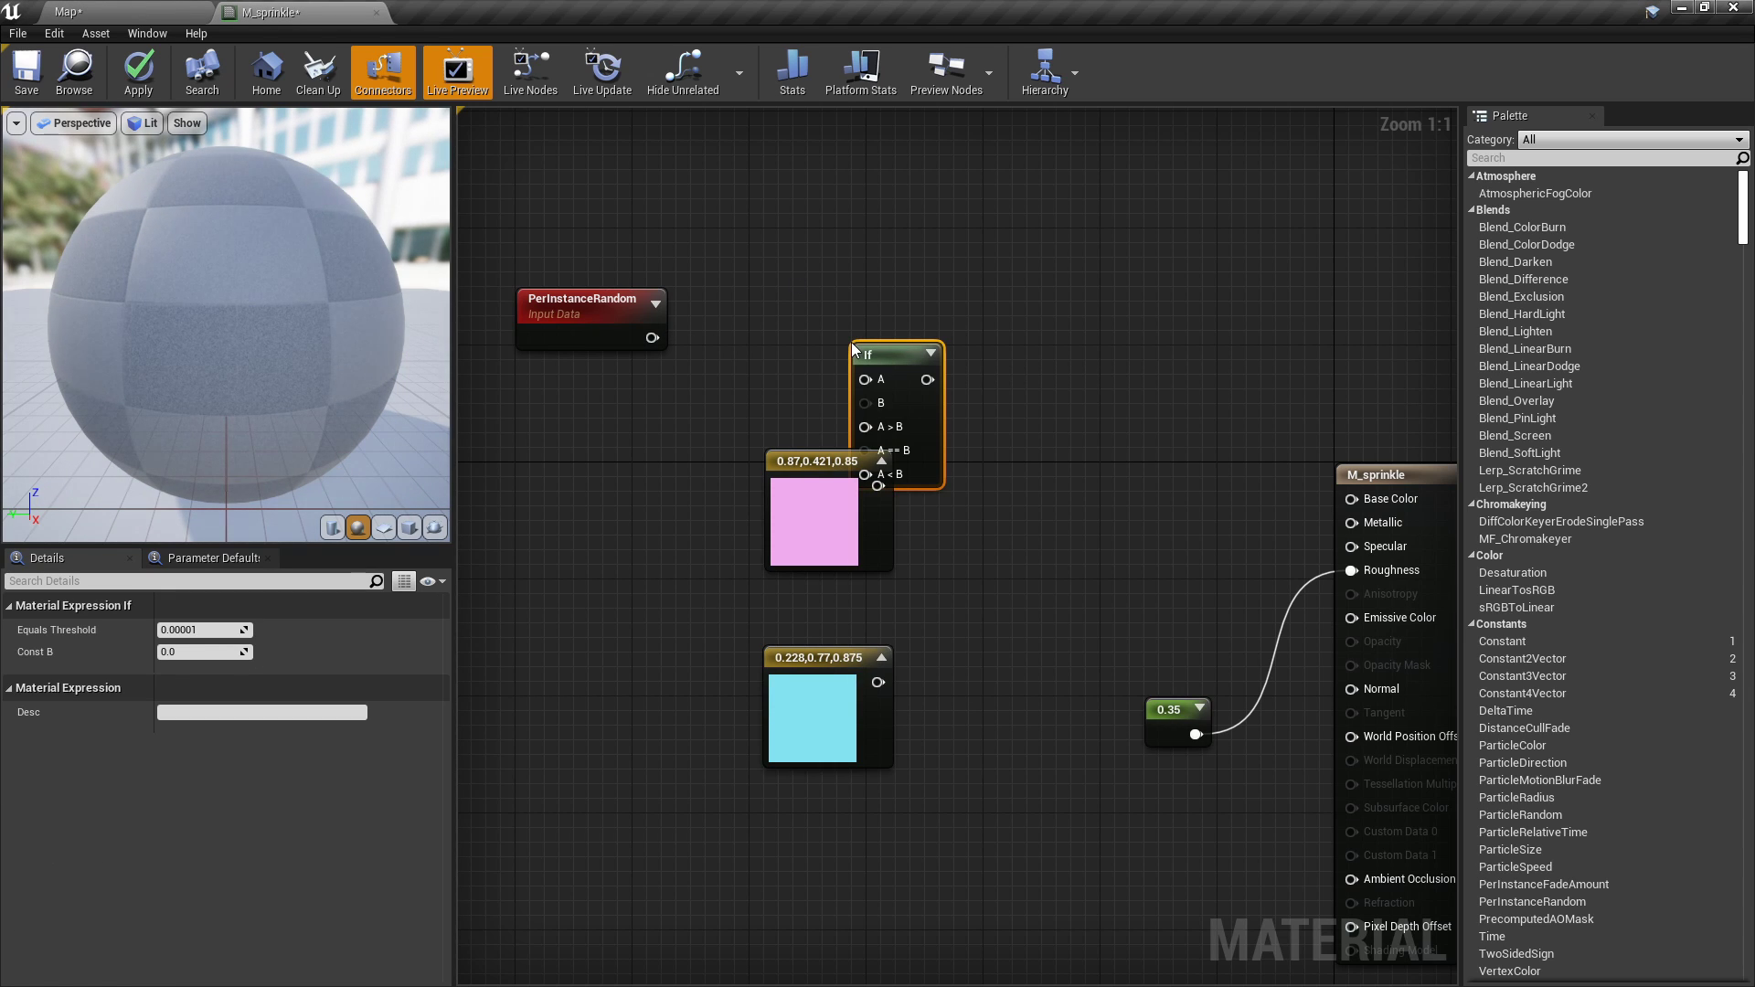
Move the two color nodes below PerInstanceRandom and connect PerInstanceRandom to the If node's A input.
drag(769, 590, 541, 590)
click(657, 366)
drag(662, 419, 865, 379)
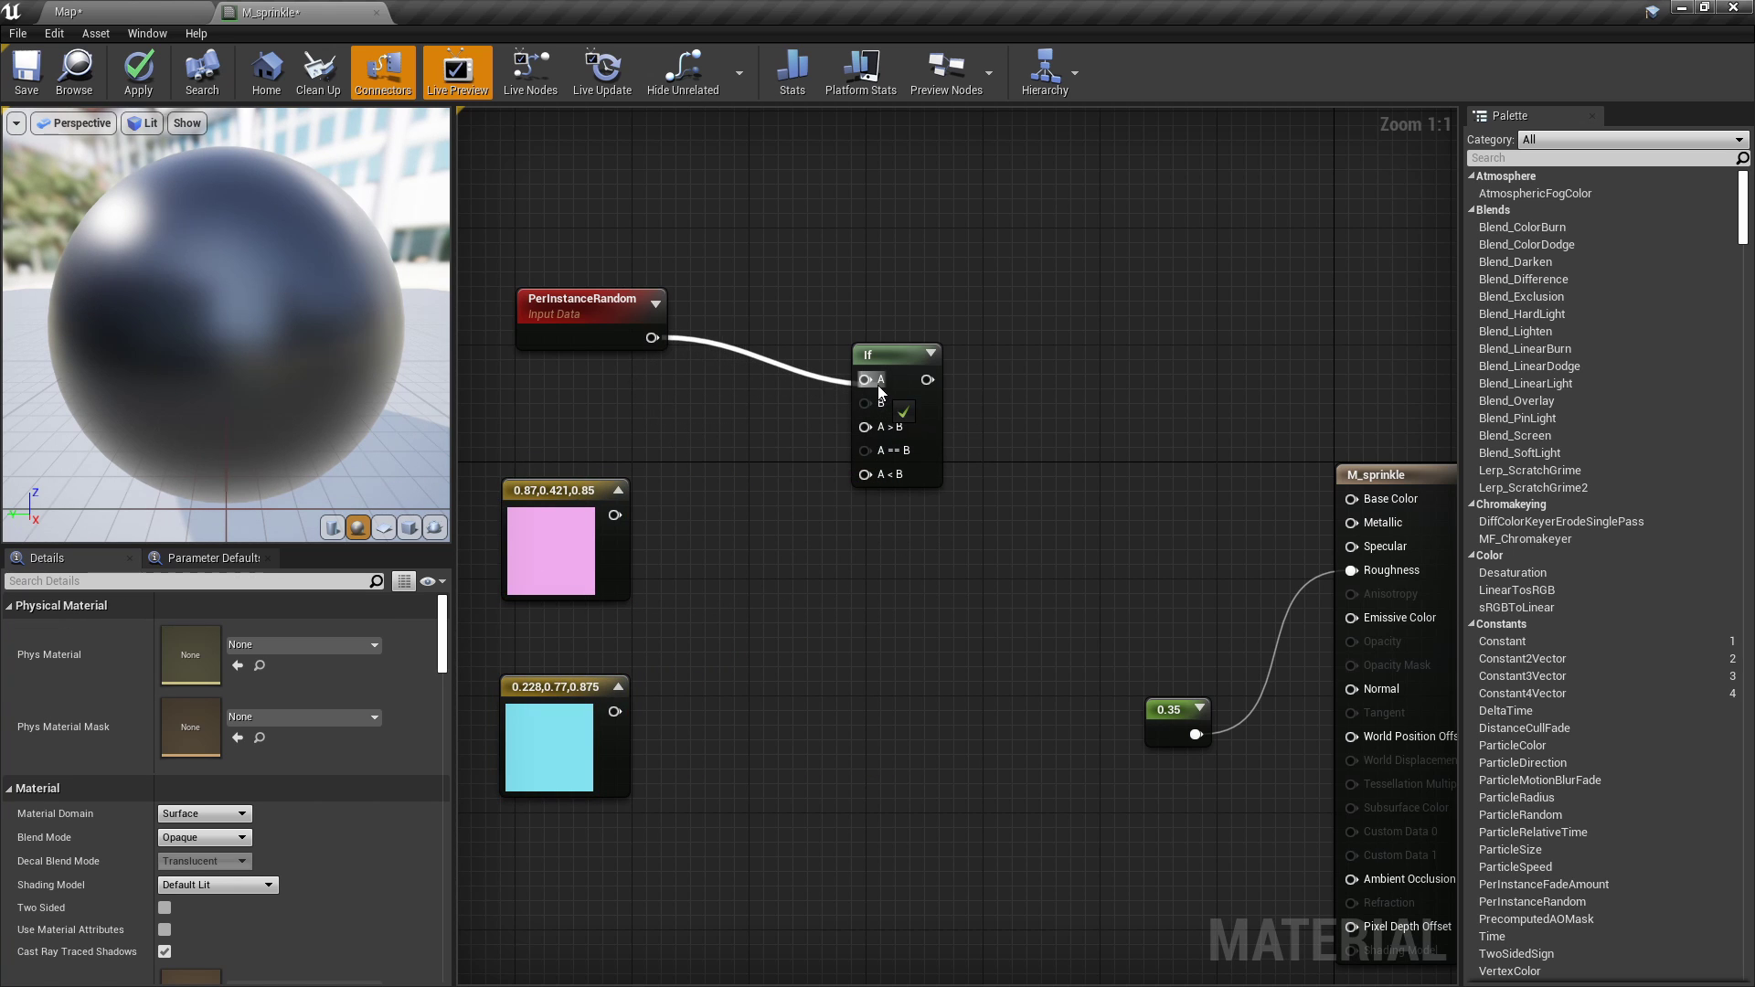
click(910, 404)
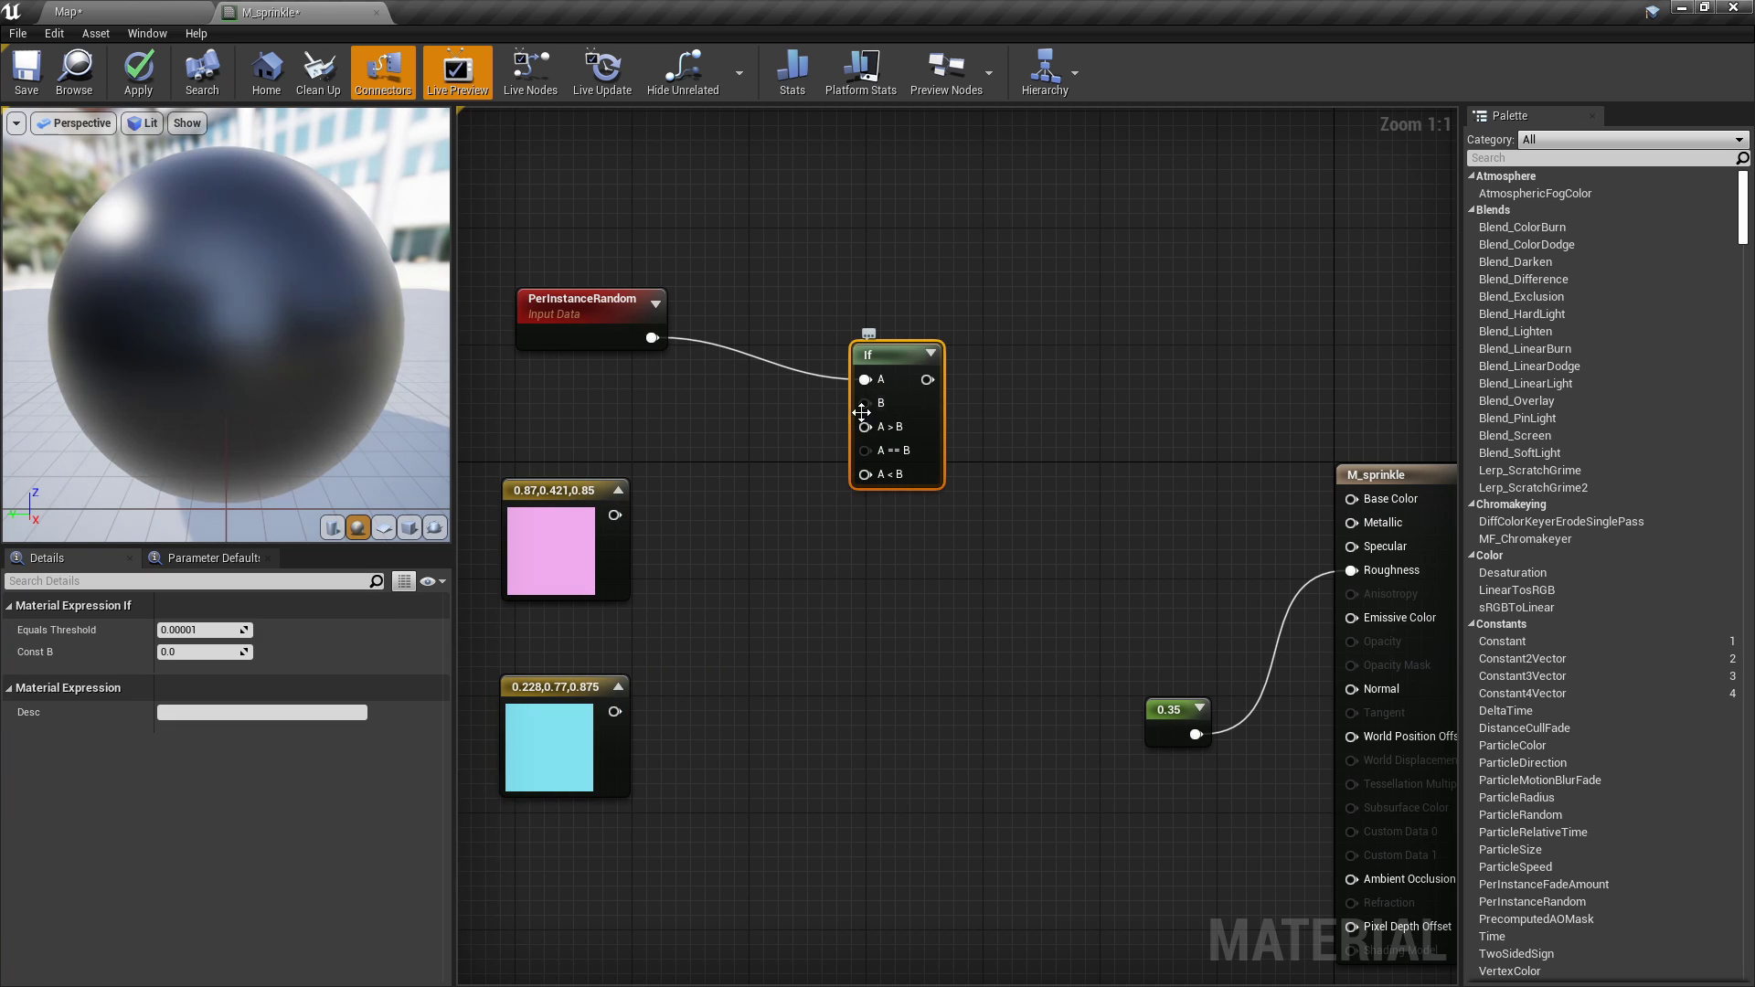
Set the If node's Const B to 0.5.
click(202, 650)
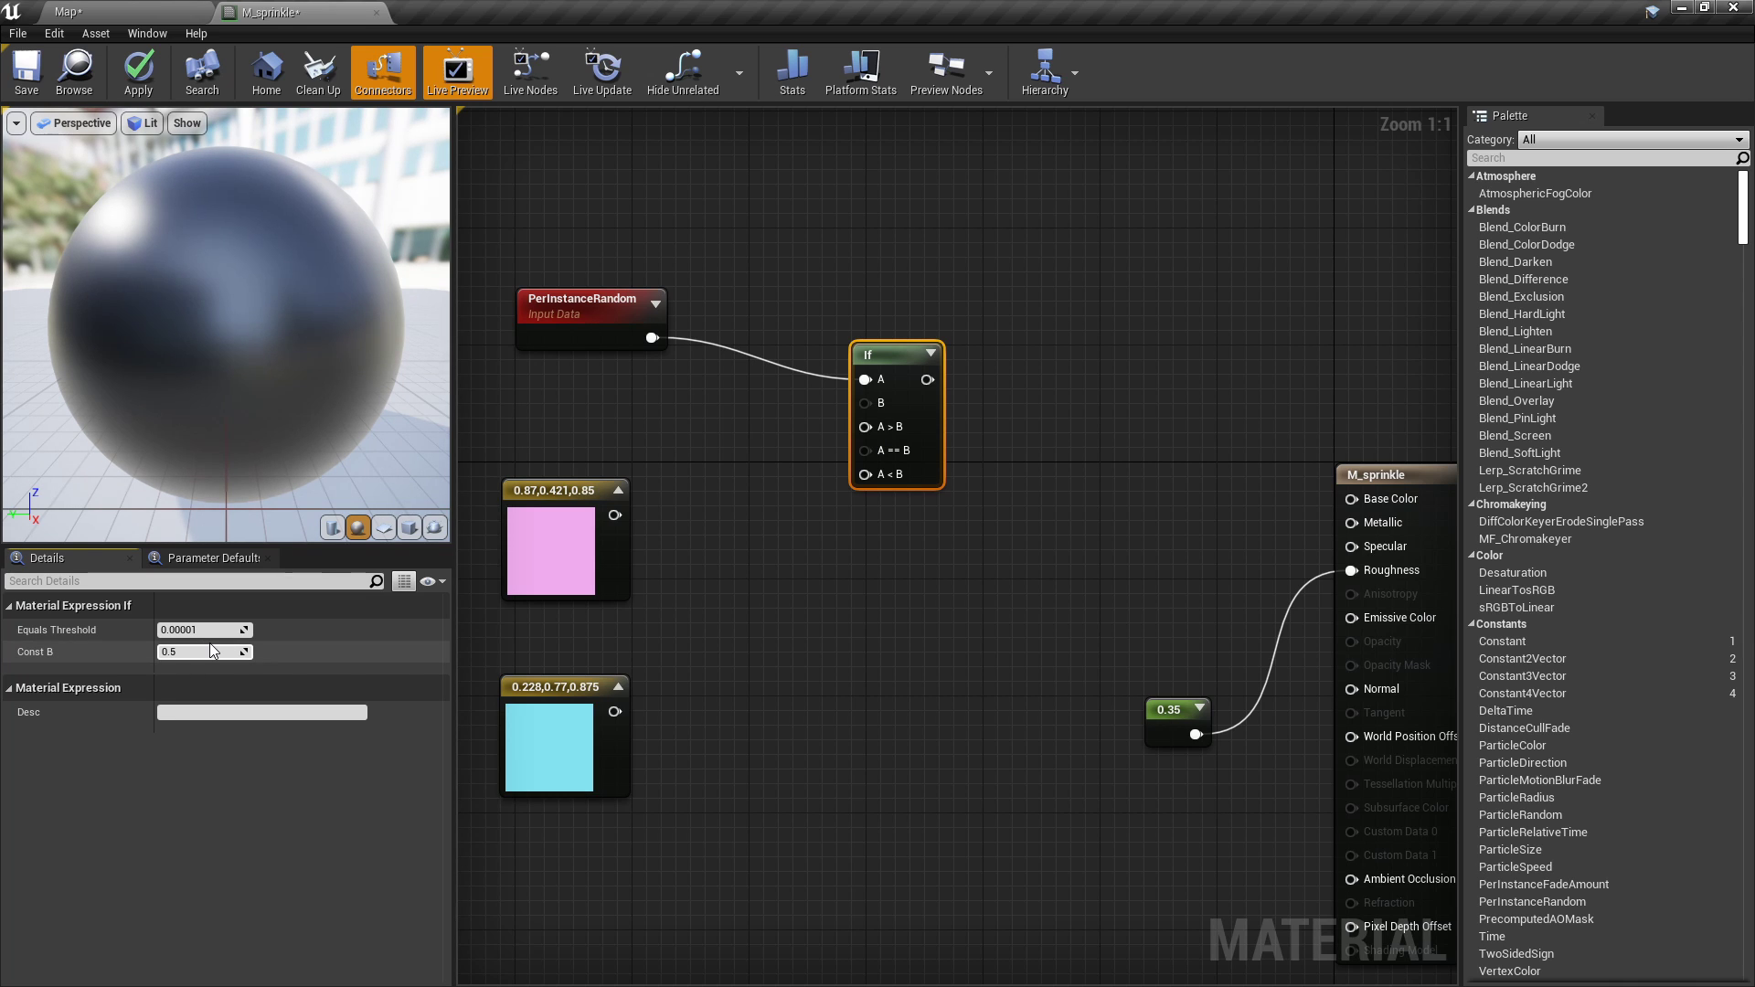
text(0.5)
key(Return)
click(724, 627)
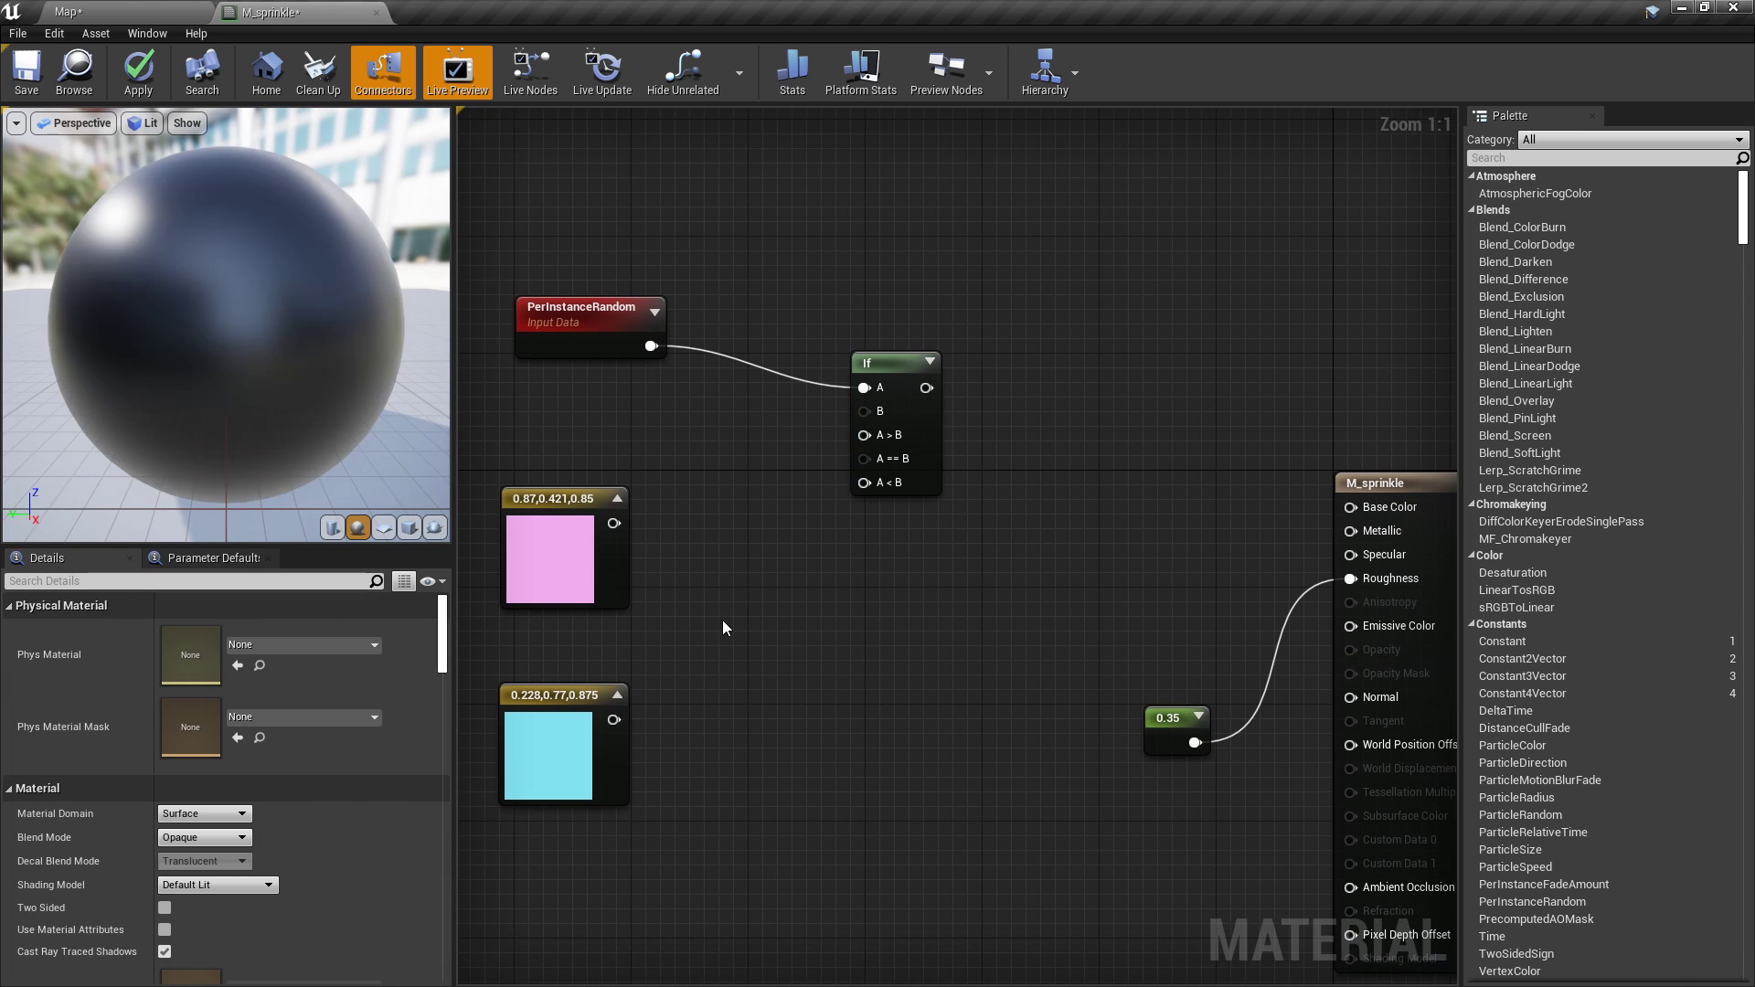
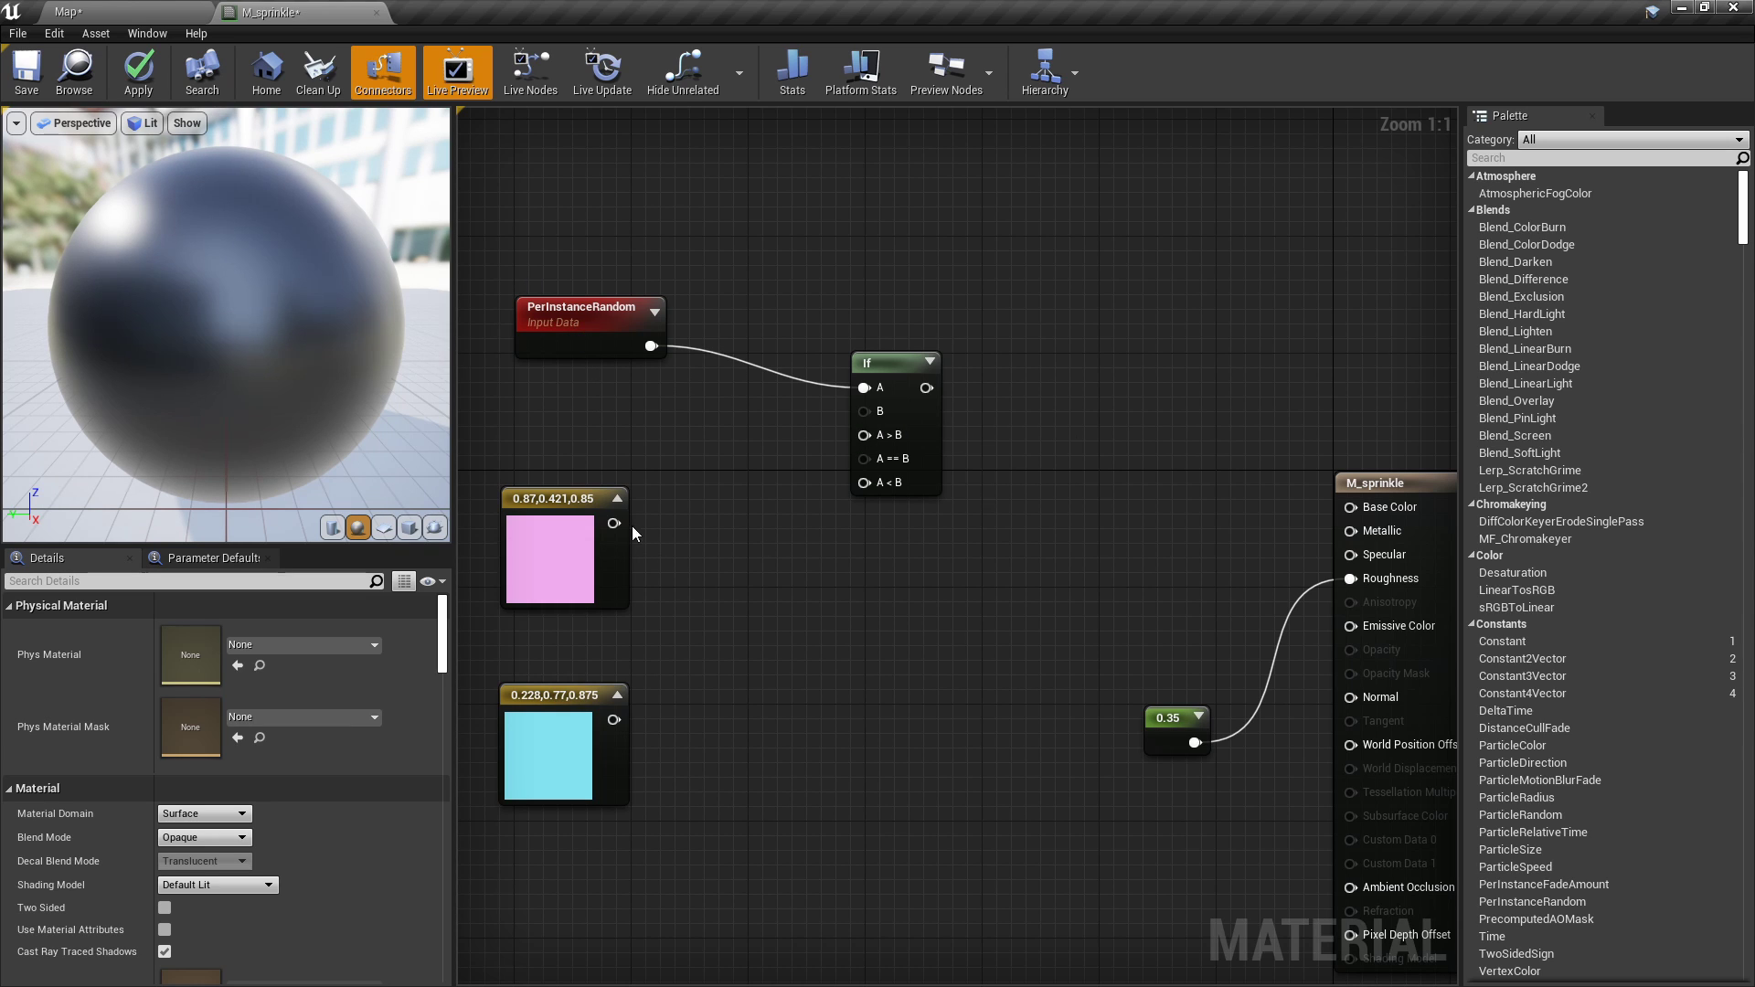
Connect pink to the If node's A > B, blue to A < B and its output to Base Color, and apply the material.
drag(711, 503, 864, 435)
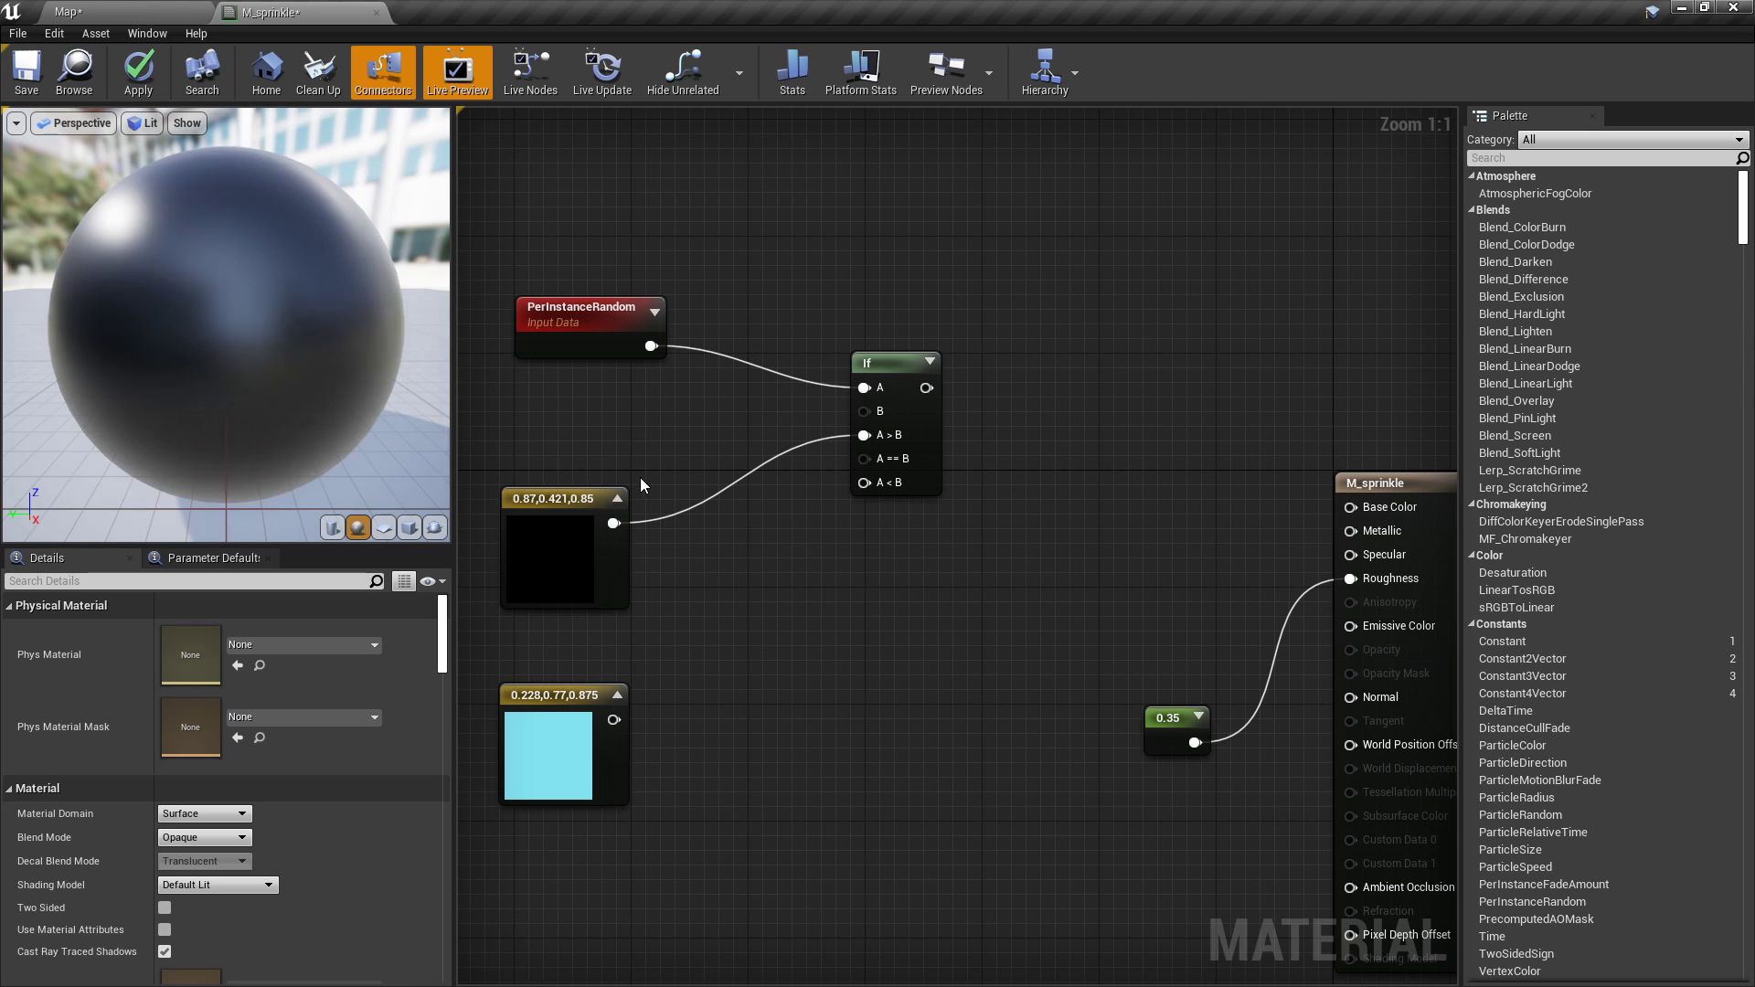
drag(885, 486, 613, 723)
right_drag(830, 656, 724, 652)
drag(819, 386, 1266, 504)
right_drag(548, 366, 713, 326)
click(139, 73)
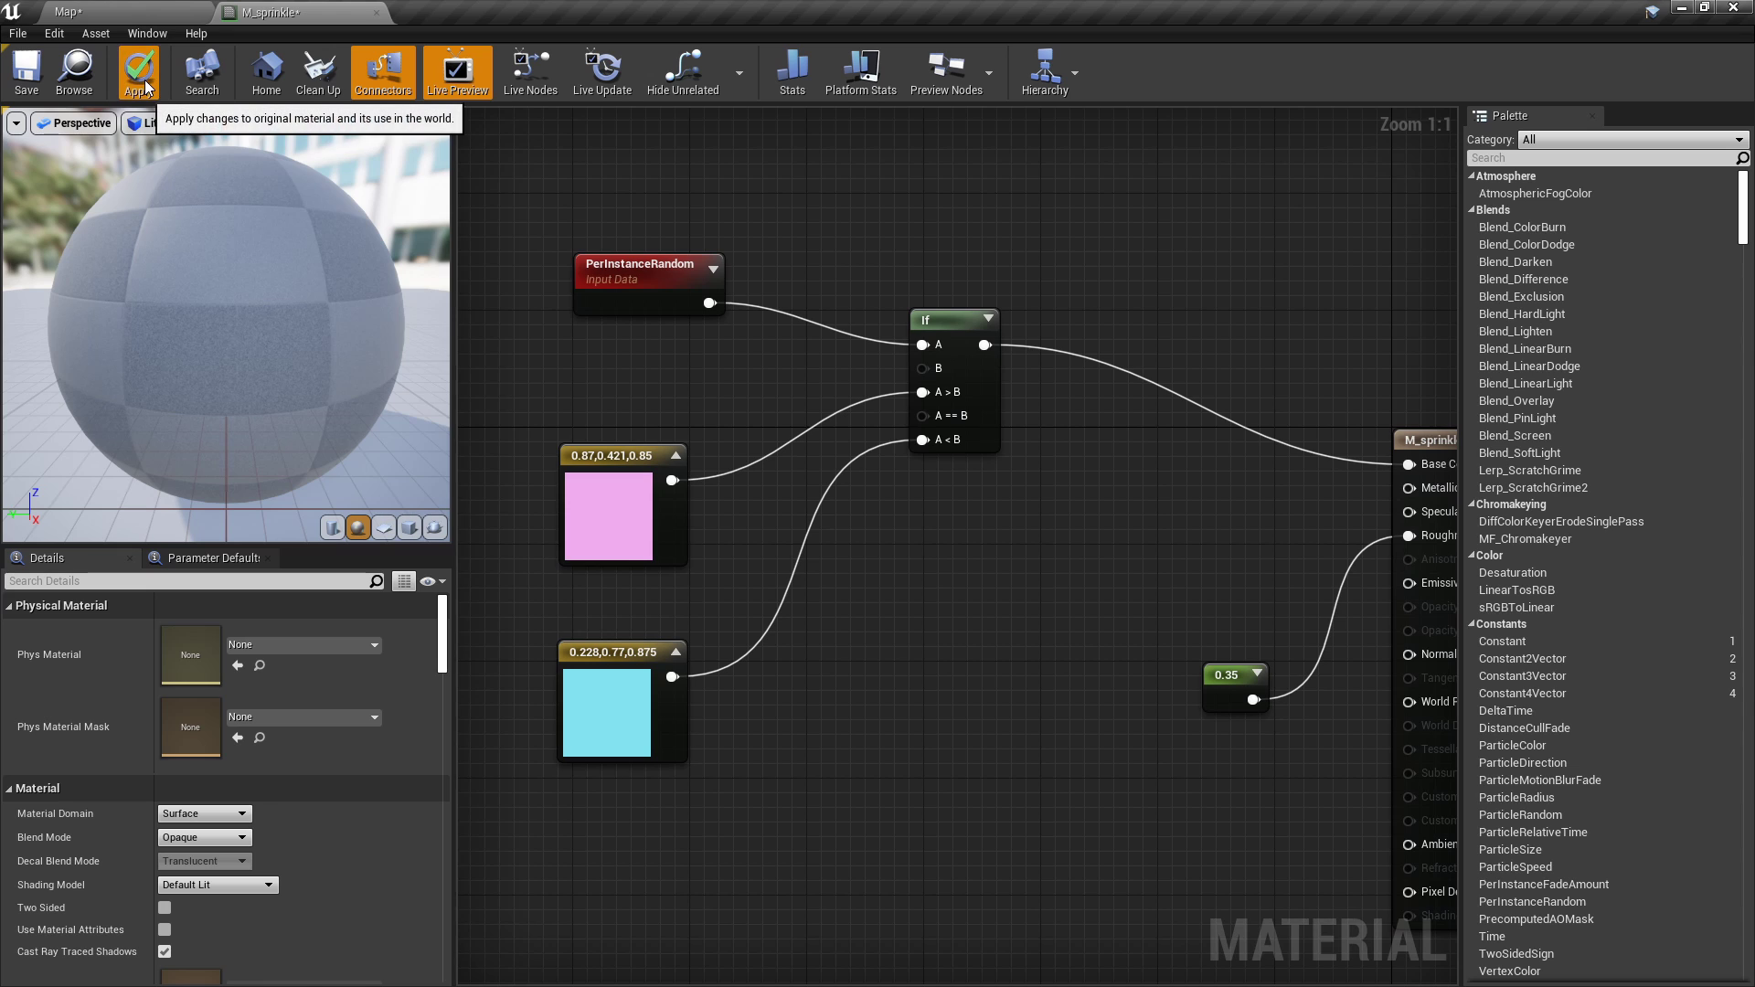
In the level, assign M_sprinkle to the material slot of the SM_Sprinkle mesh from the _GENERATED folder, and inspect the donut up close.
click(110, 12)
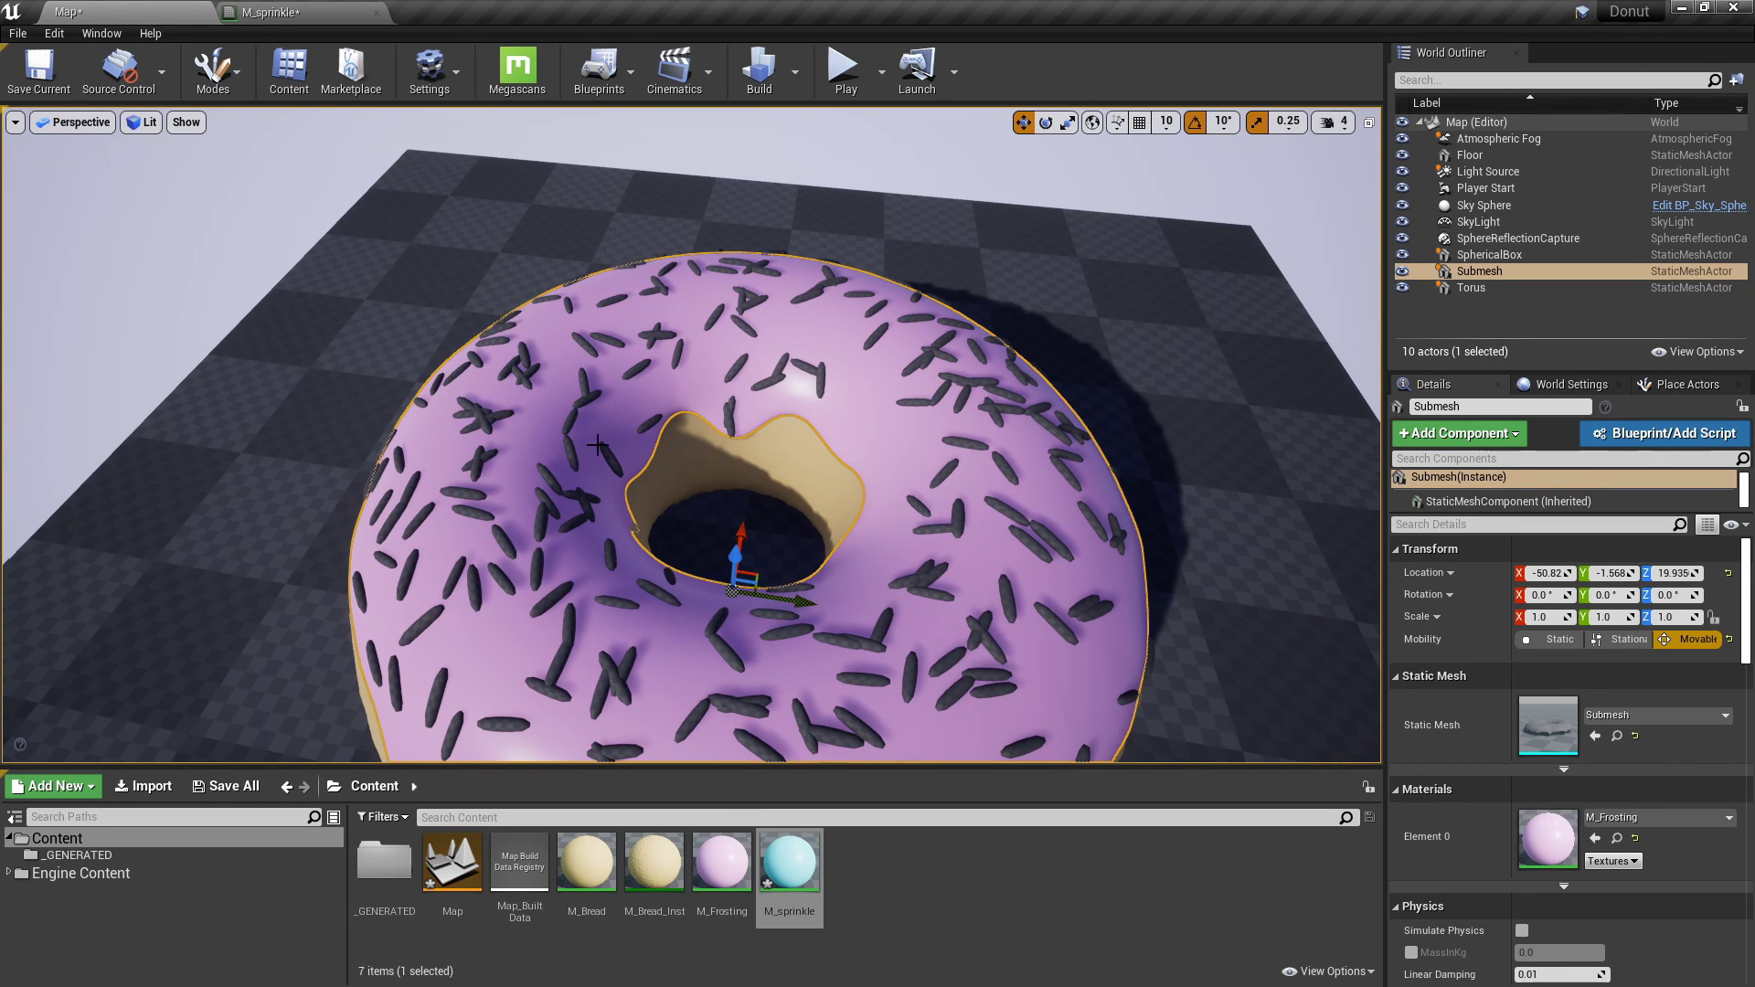
click(106, 857)
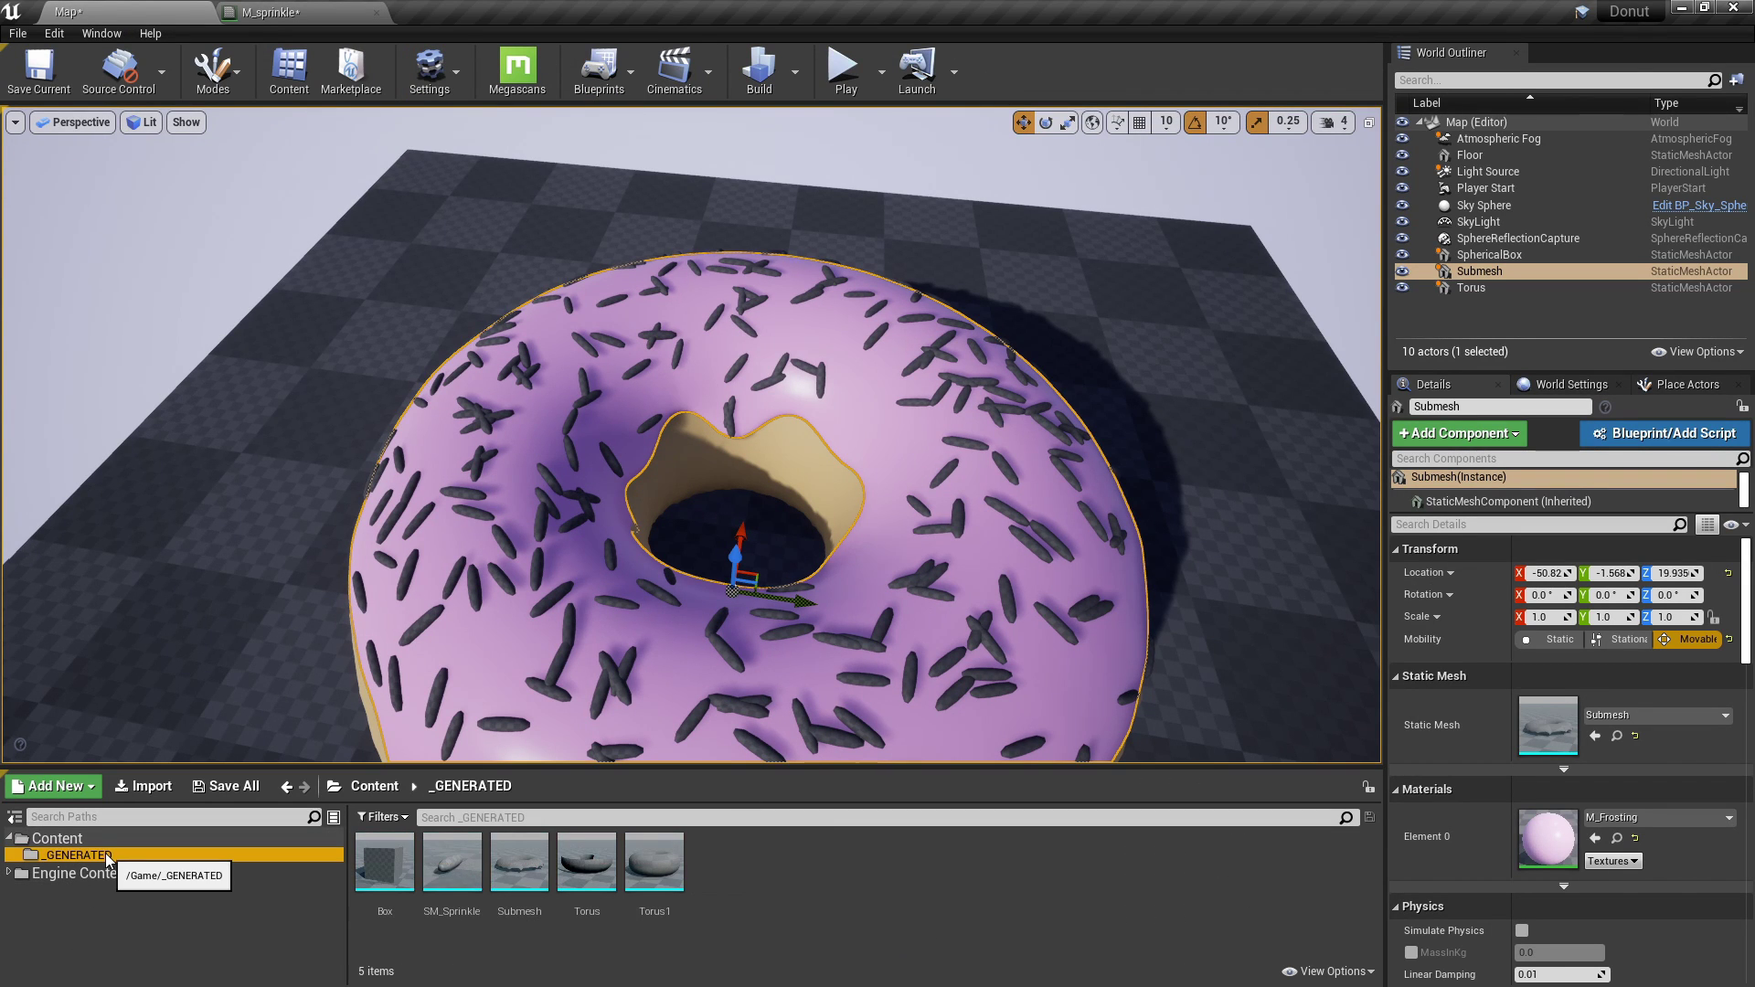
double_click(447, 903)
drag(457, 12, 300, 196)
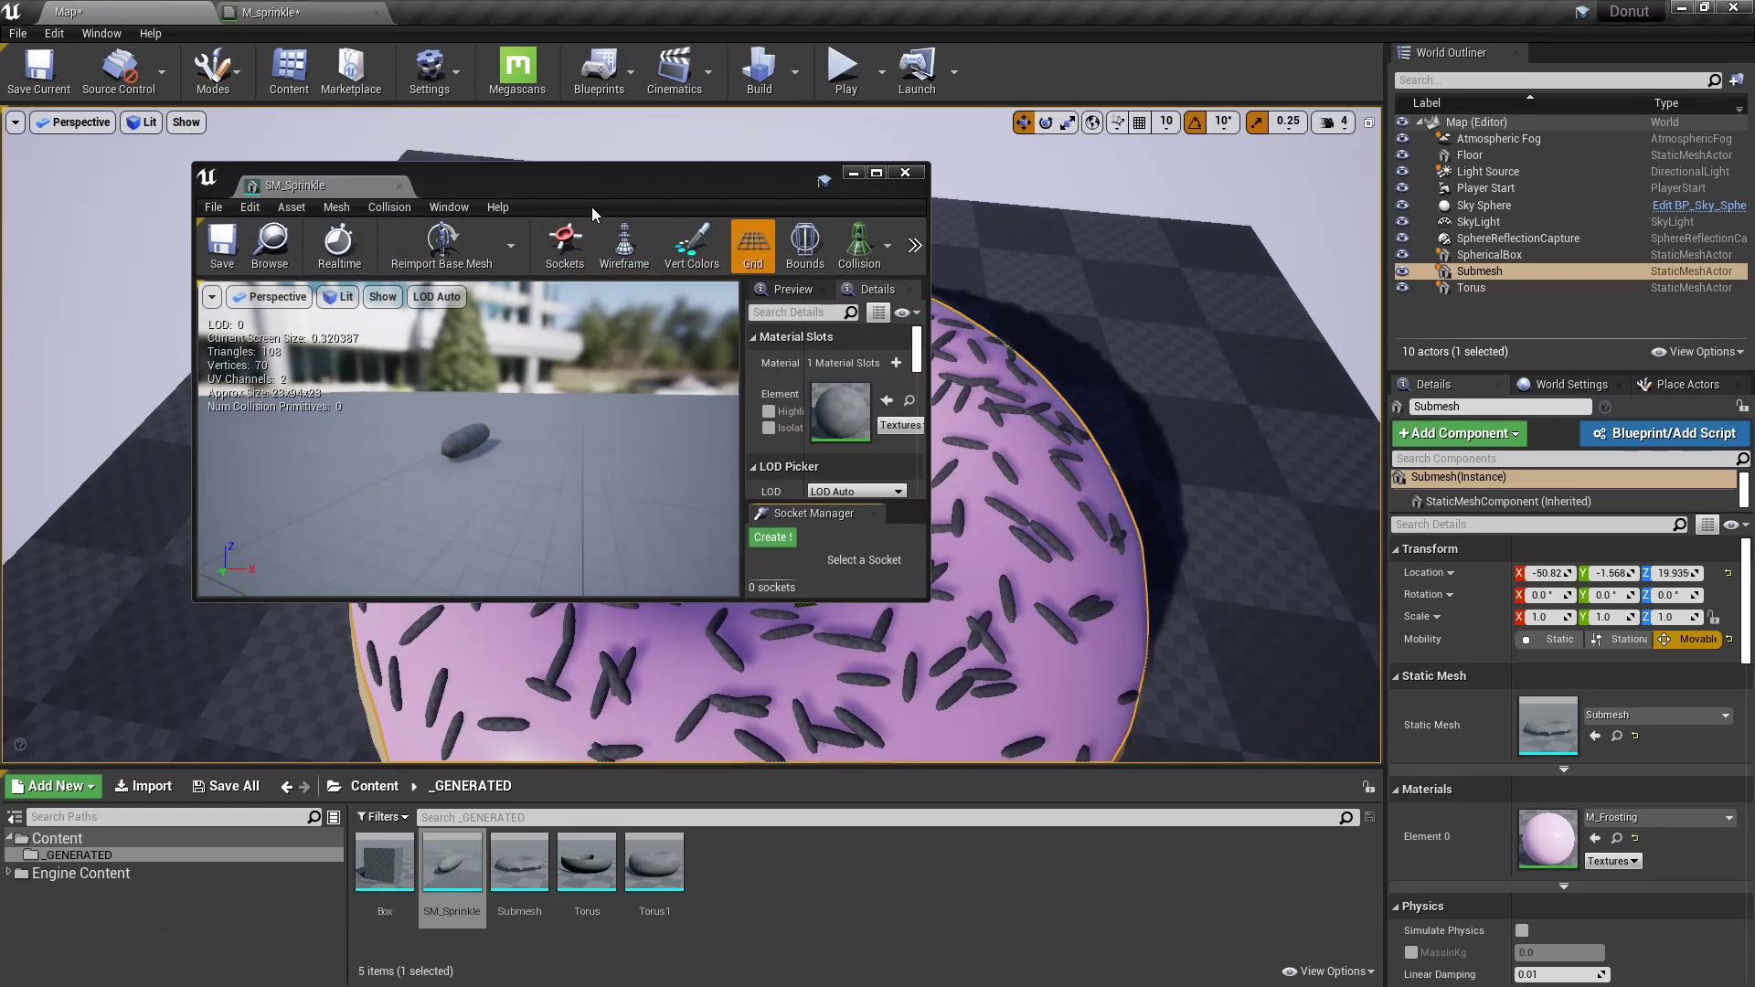
click(115, 840)
drag(790, 864, 842, 411)
click(1060, 487)
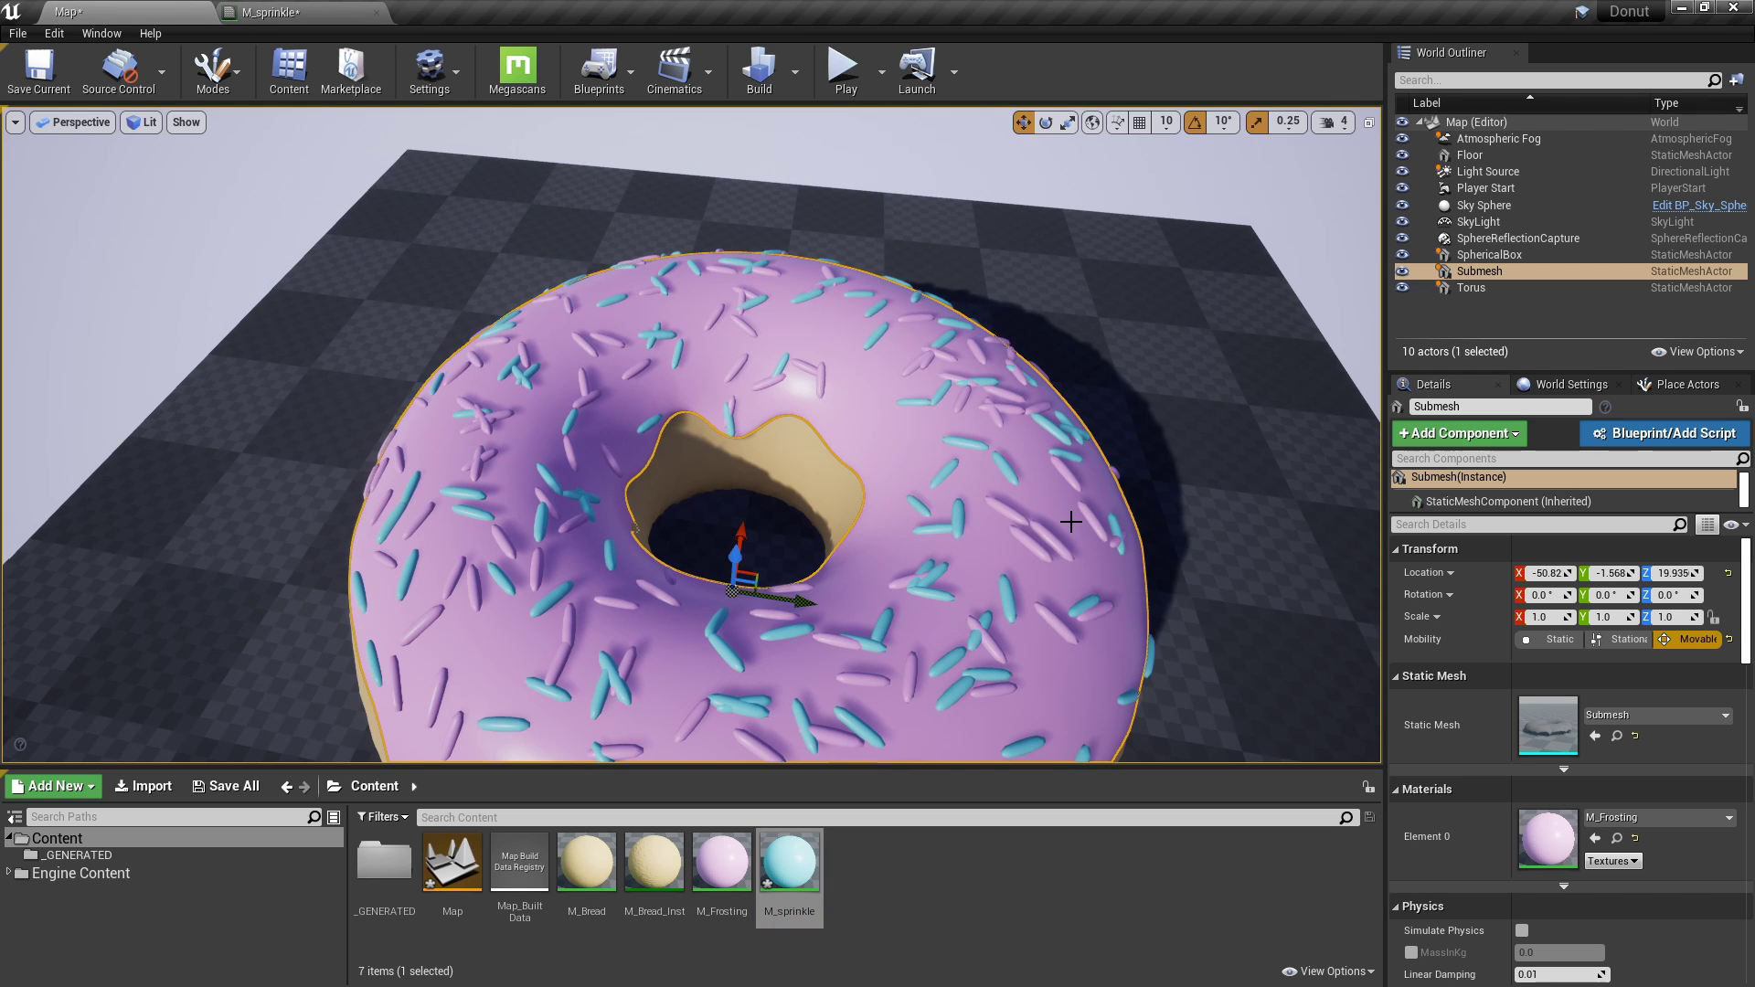
right_drag(1063, 504, 1007, 545)
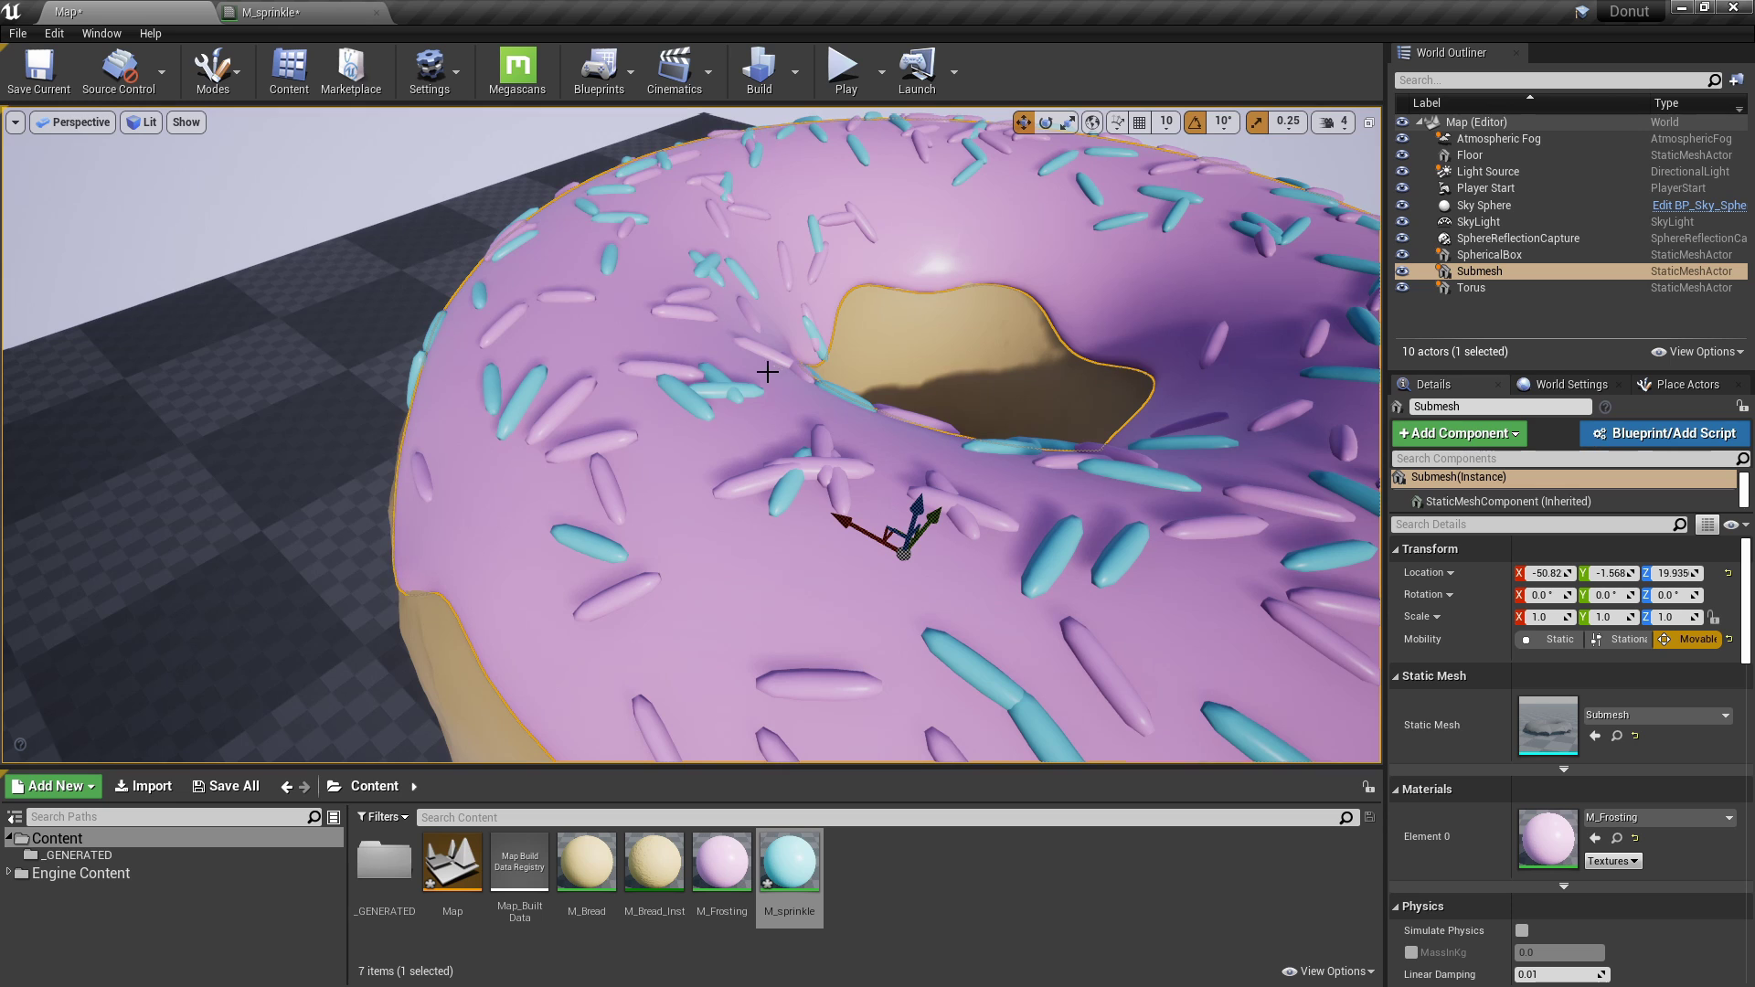
right_drag(767, 372, 760, 393)
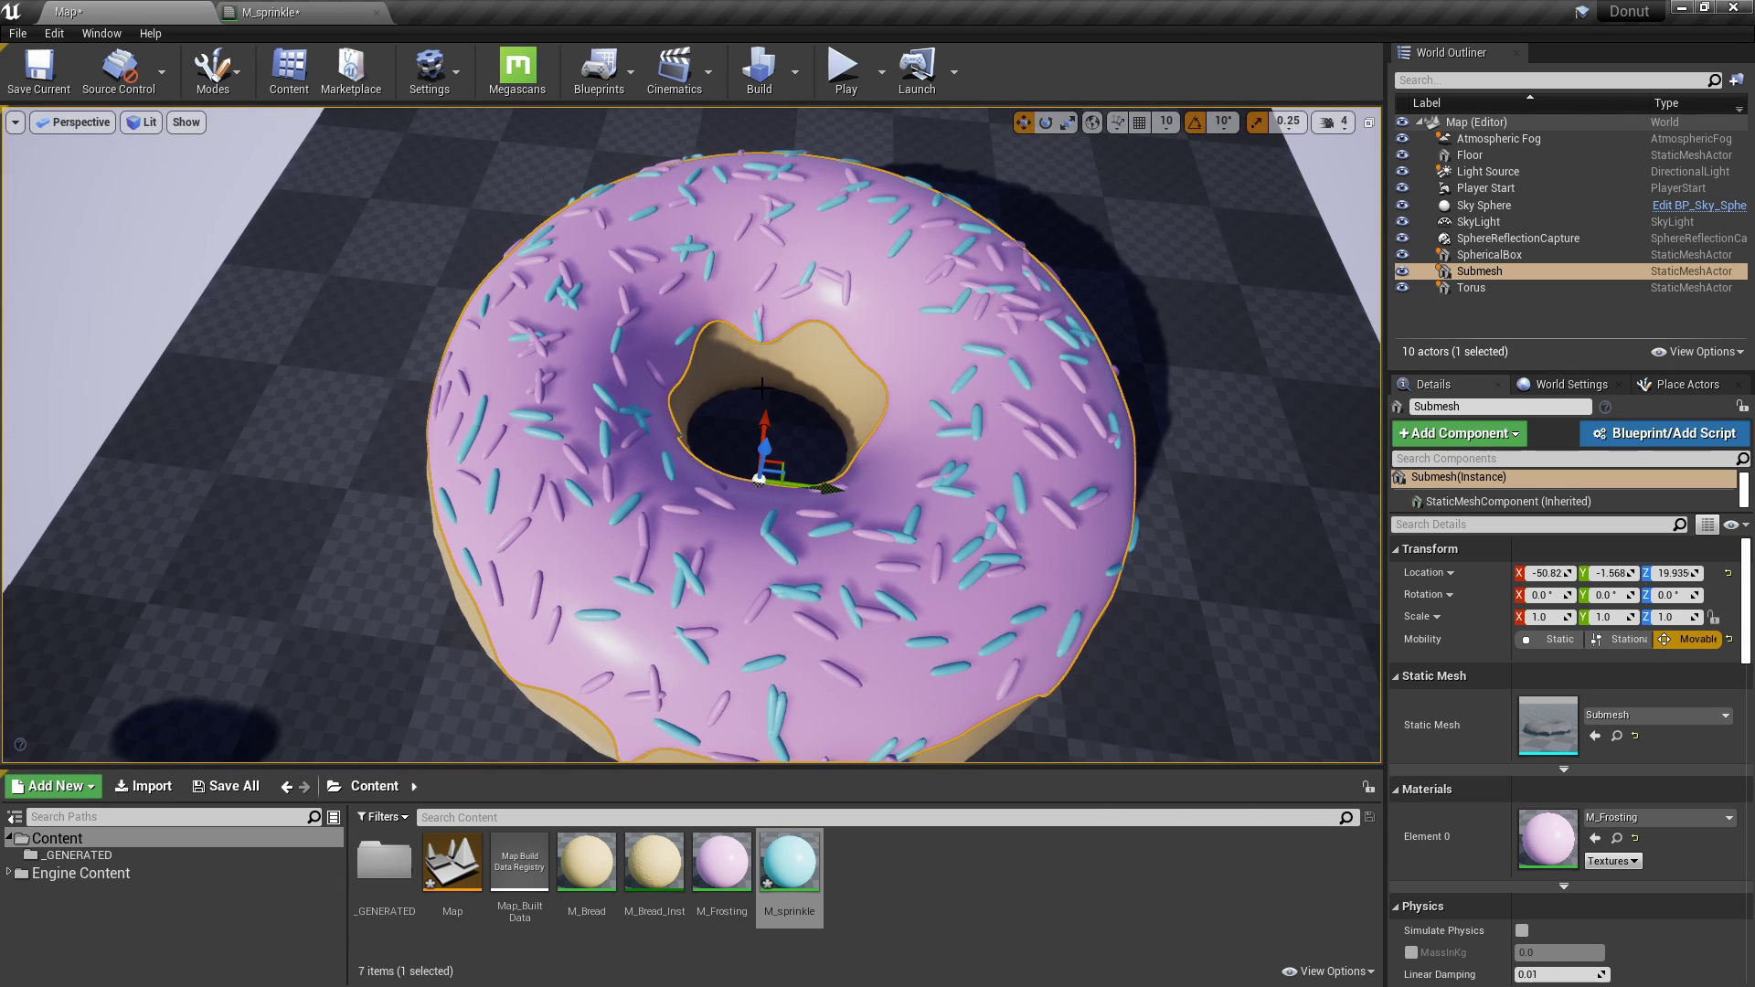
Return to the M_sprinkle graph and move PerInstanceRandom and the pink color node further away from the If node.
click(301, 12)
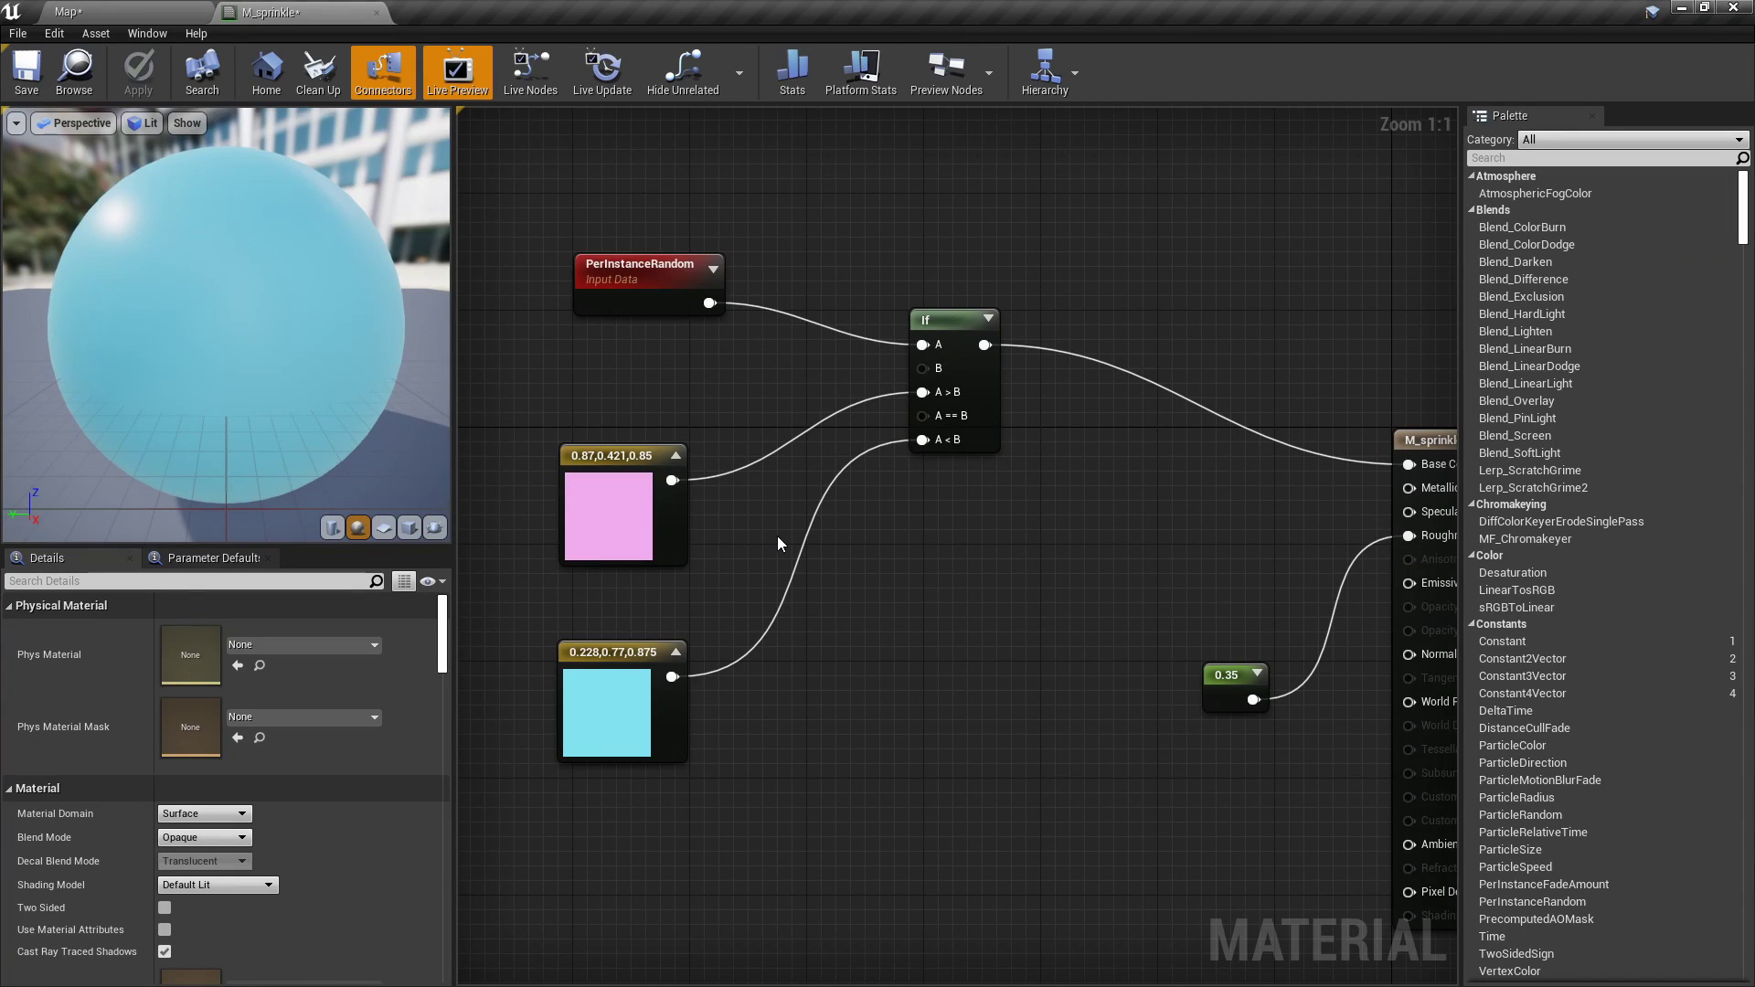
scroll(874, 585, down, 2)
drag(782, 526, 684, 438)
right_drag(684, 438, 812, 499)
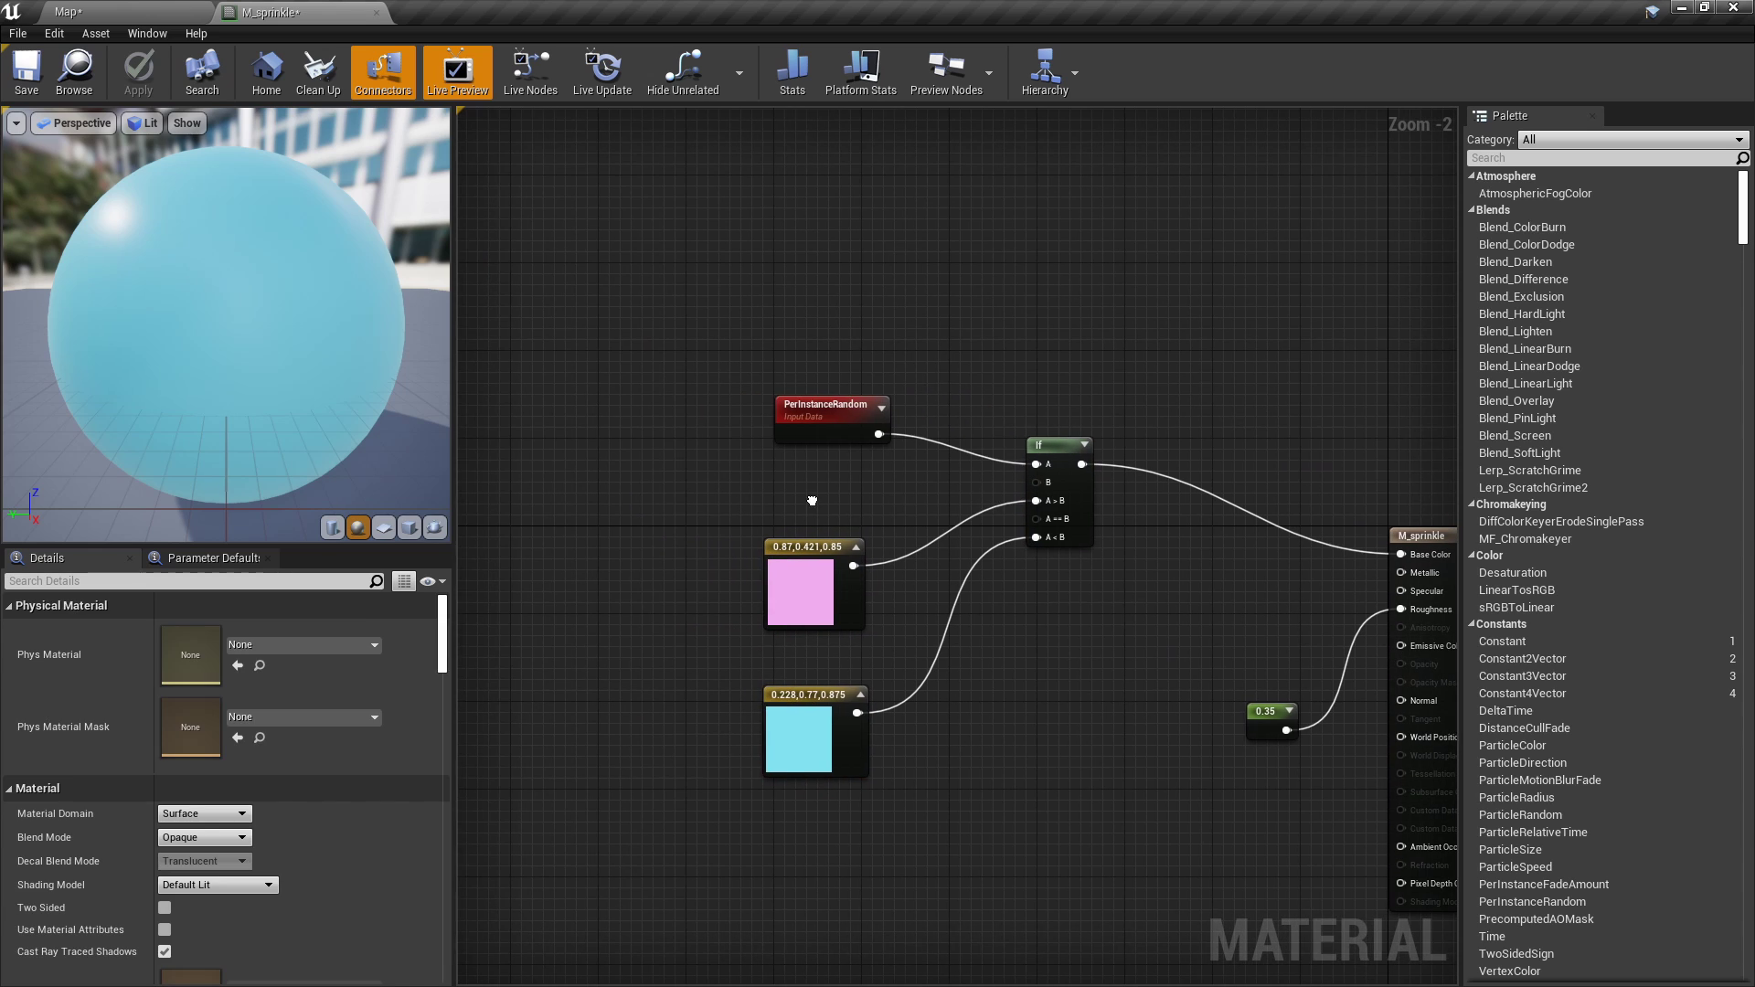
drag(845, 430, 702, 461)
click(711, 541)
right_drag(711, 540, 625, 564)
drag(747, 619, 704, 608)
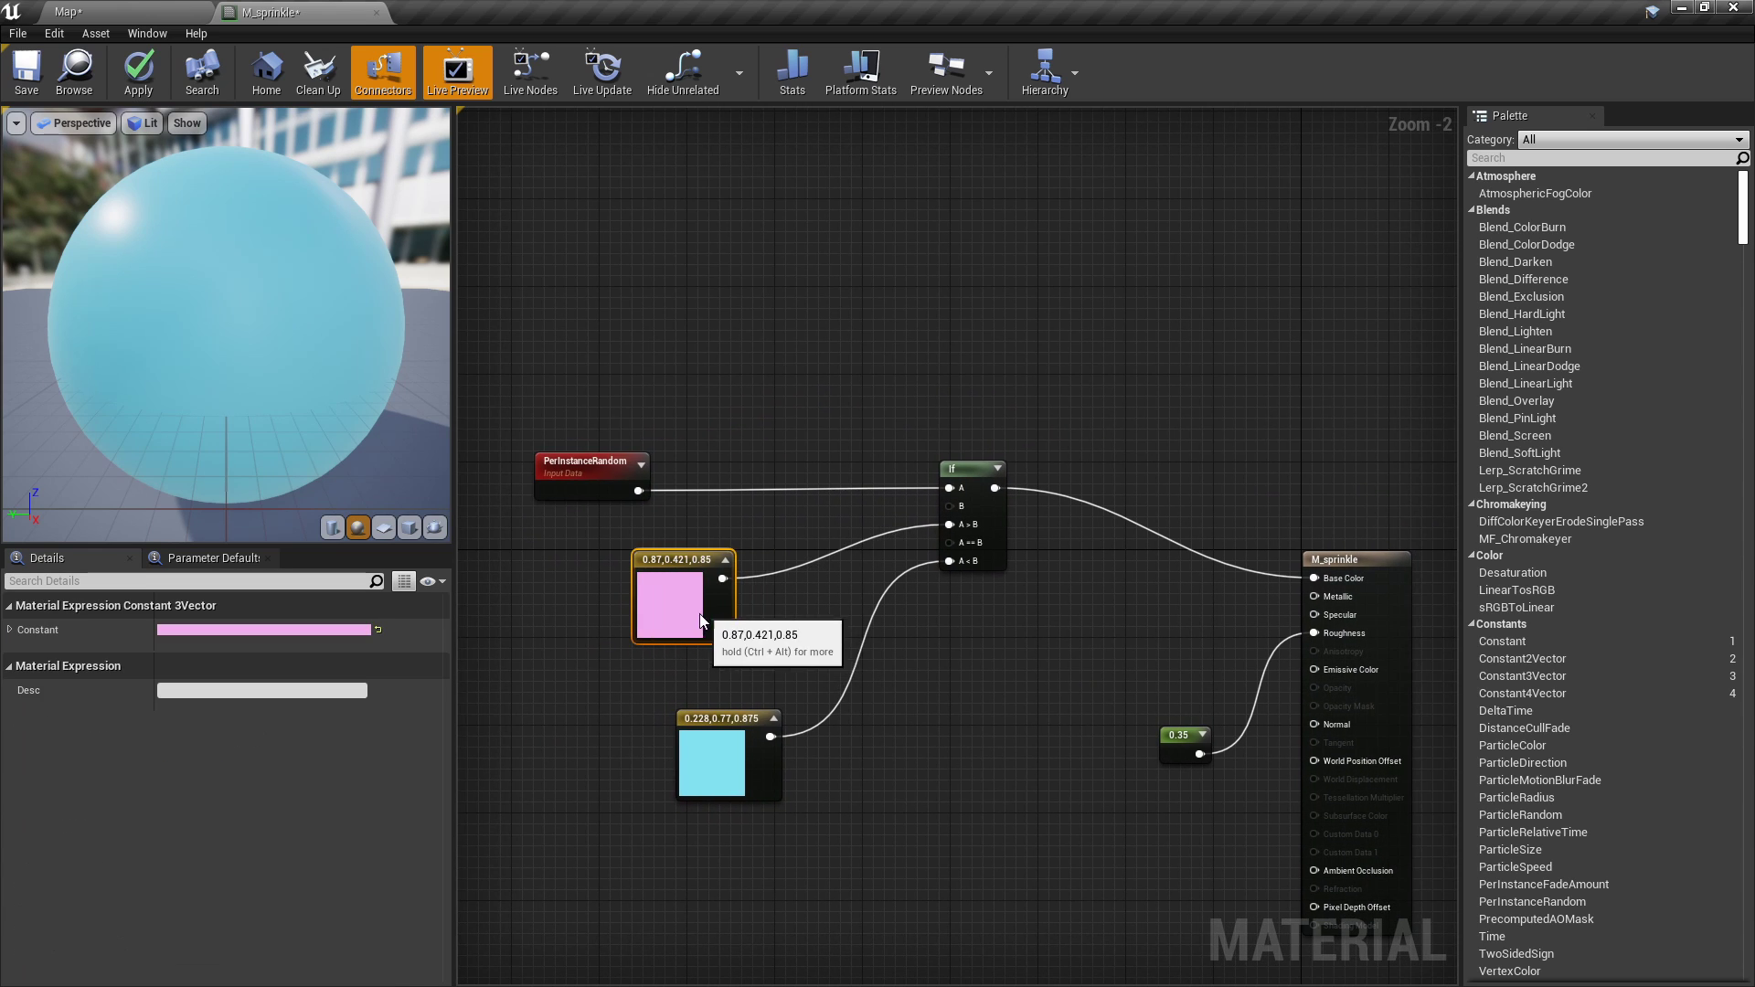
Duplicate the pink color node above the If node and recolor the copy magenta, about 0.583, 0.083, 0.557.
key(ctrl+w)
drag(710, 673, 919, 365)
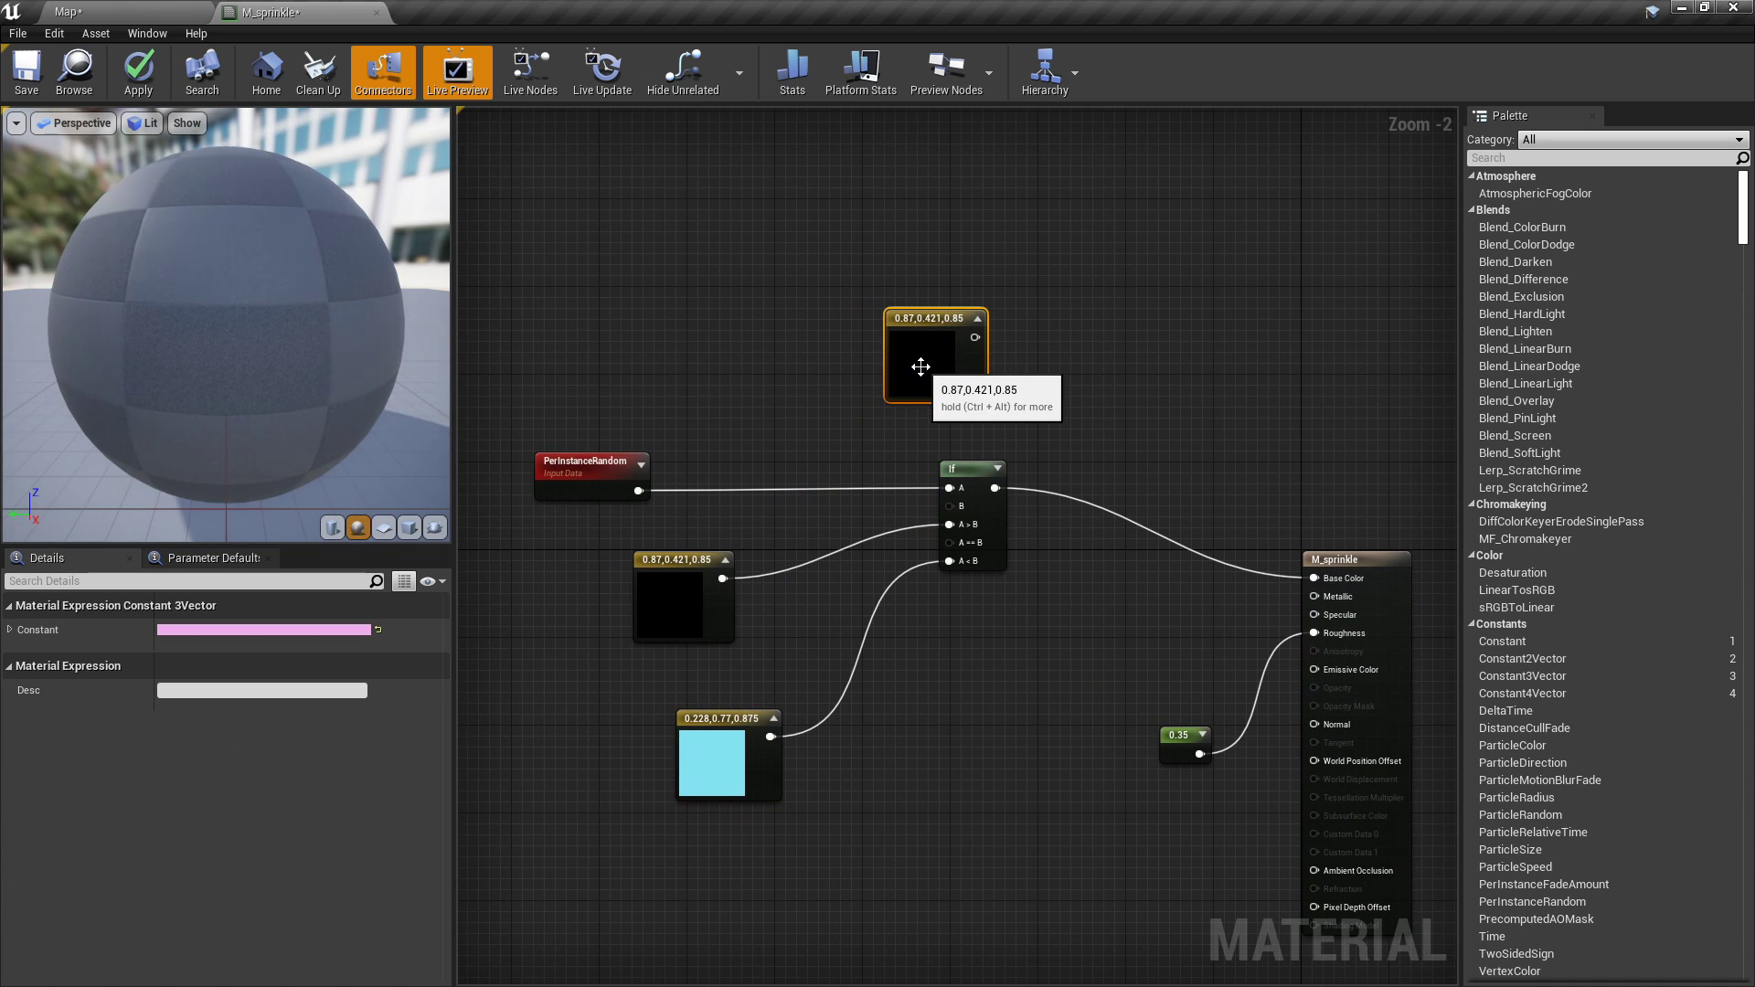
double_click(919, 365)
drag(1193, 494, 1193, 506)
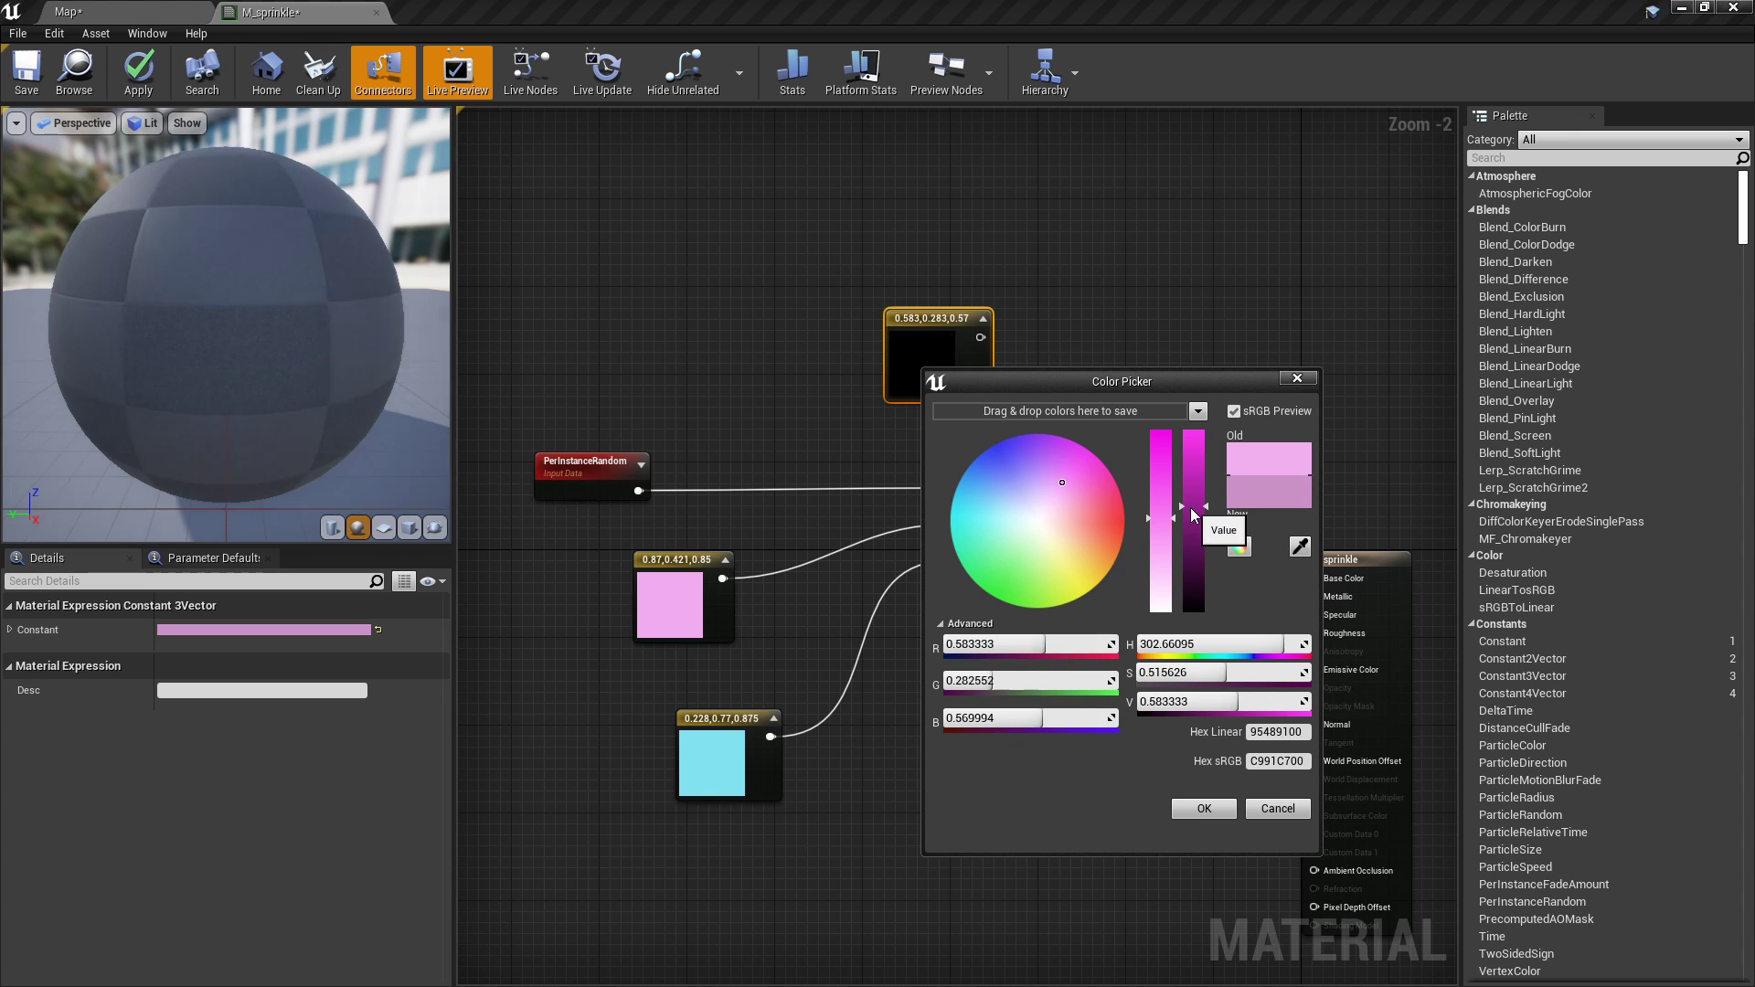
drag(1061, 483, 1079, 458)
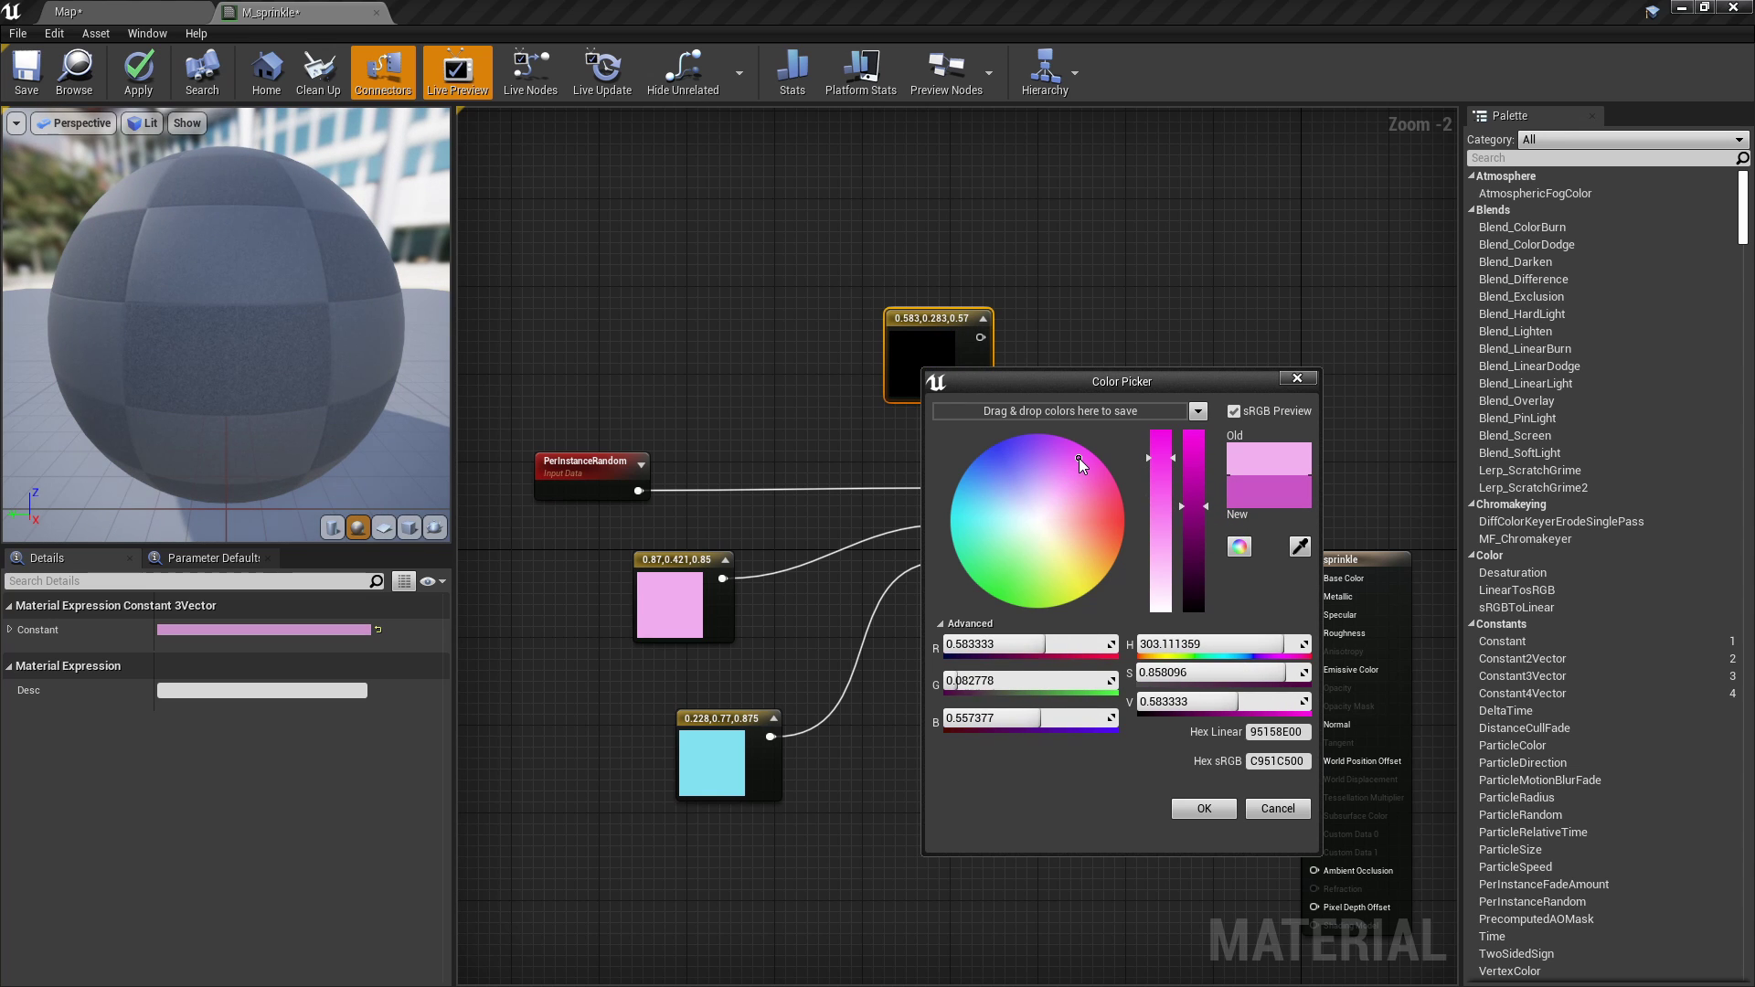
click(1204, 808)
Duplicate the magenta color node beside the original and recolor the copy light yellow, about 1, 0.929, 0.292.
drag(930, 364, 842, 361)
key(ctrl+w)
drag(969, 416, 1049, 340)
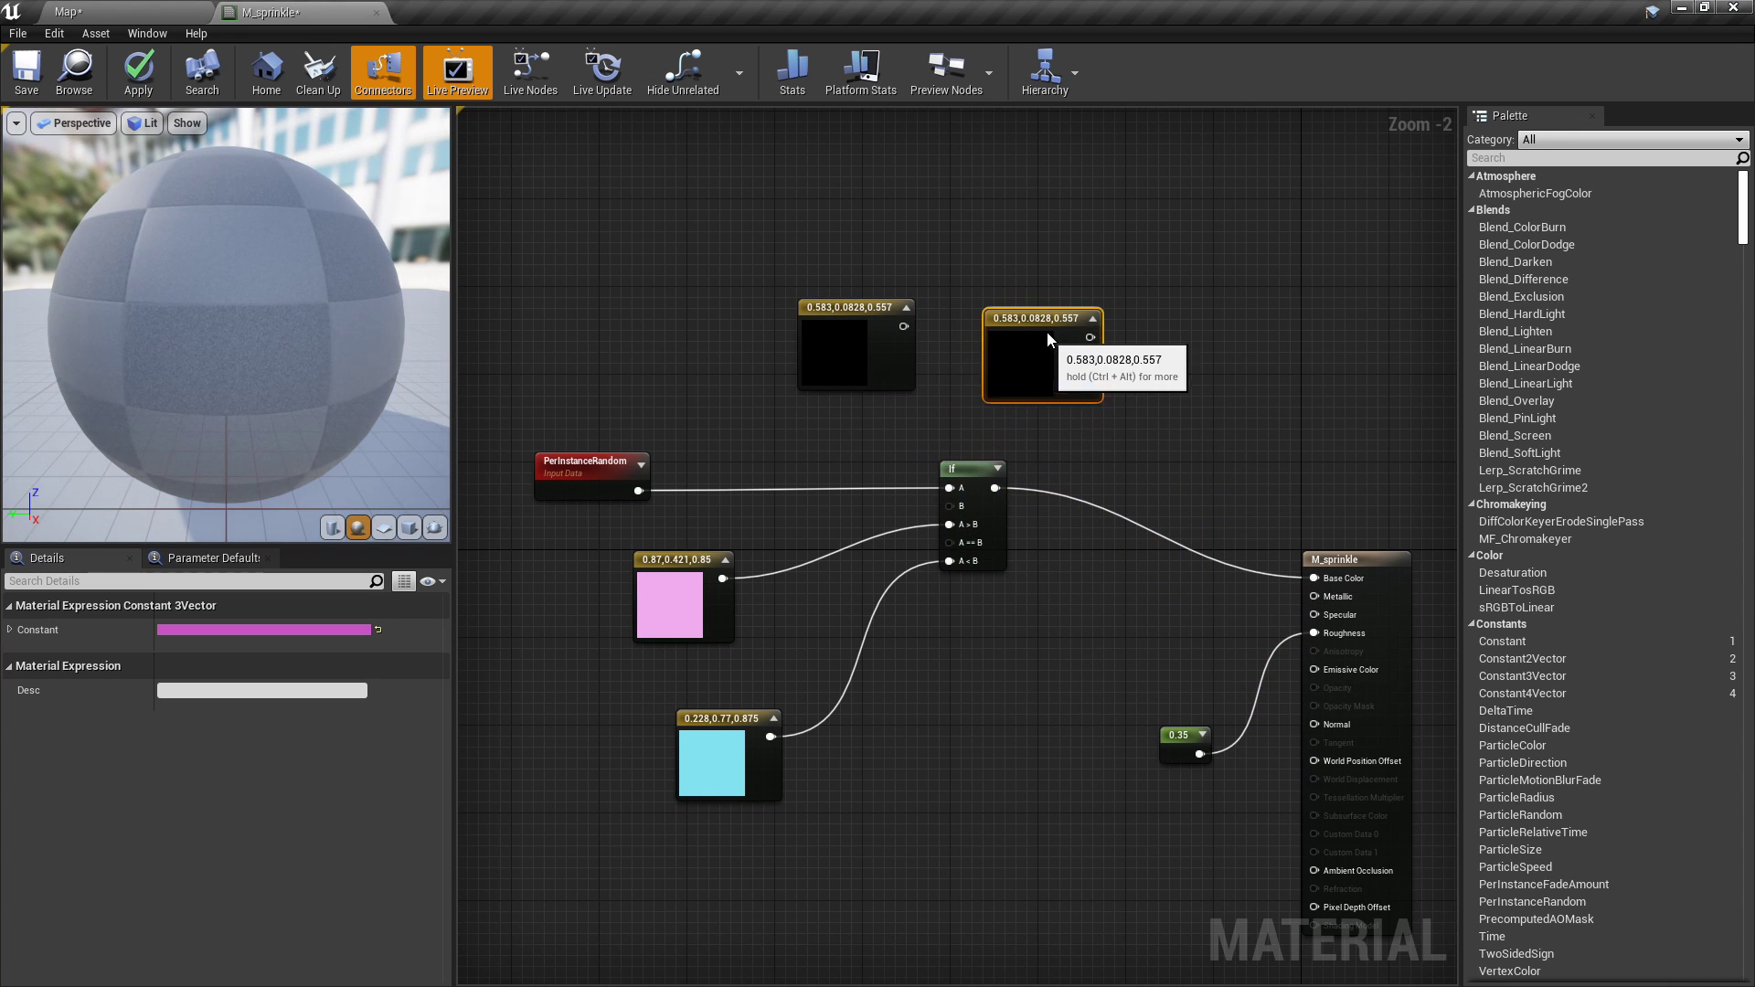
right_drag(1049, 340, 914, 424)
double_click(915, 423)
mouse_move(1088, 660)
mouse_down()
mouse_move(1033, 605)
mouse_move(1066, 633)
mouse_up()
drag(1188, 569, 1183, 494)
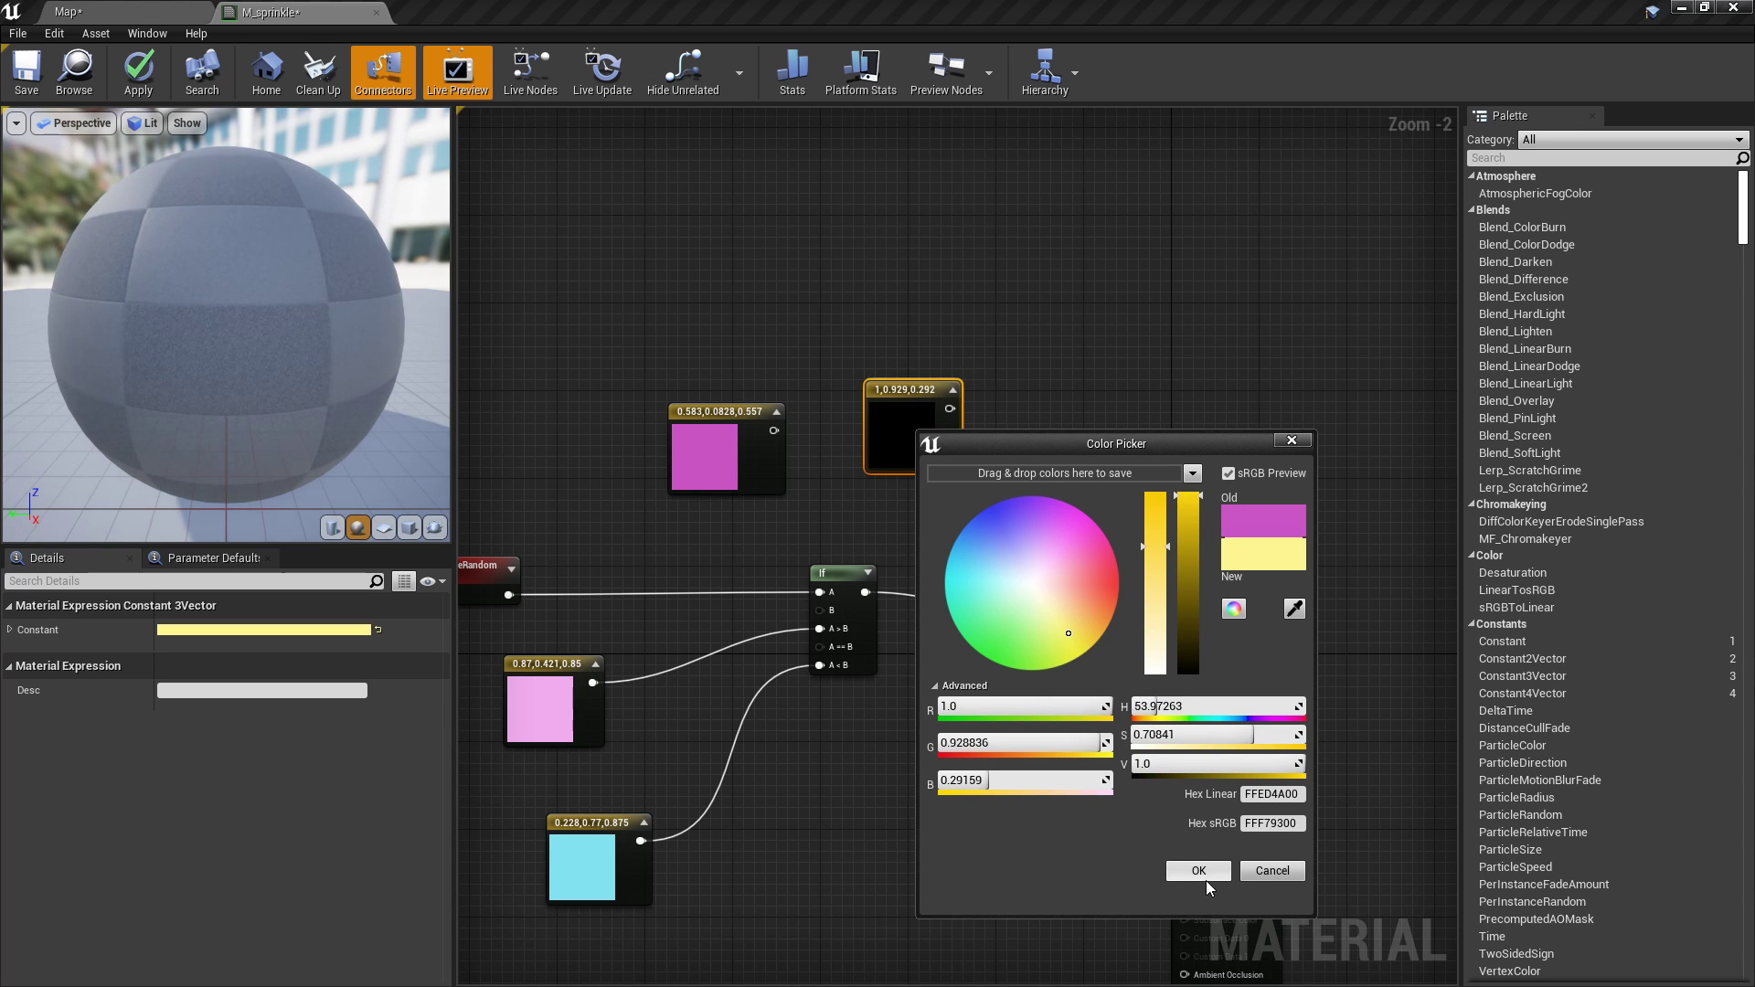
click(1206, 880)
Duplicate the yellow color node beside the original and recolor the copy creamy white, about 1, 0.899, 0.858.
drag(938, 450, 928, 439)
key(ctrl+w)
right_drag(984, 540, 905, 576)
drag(905, 576, 952, 492)
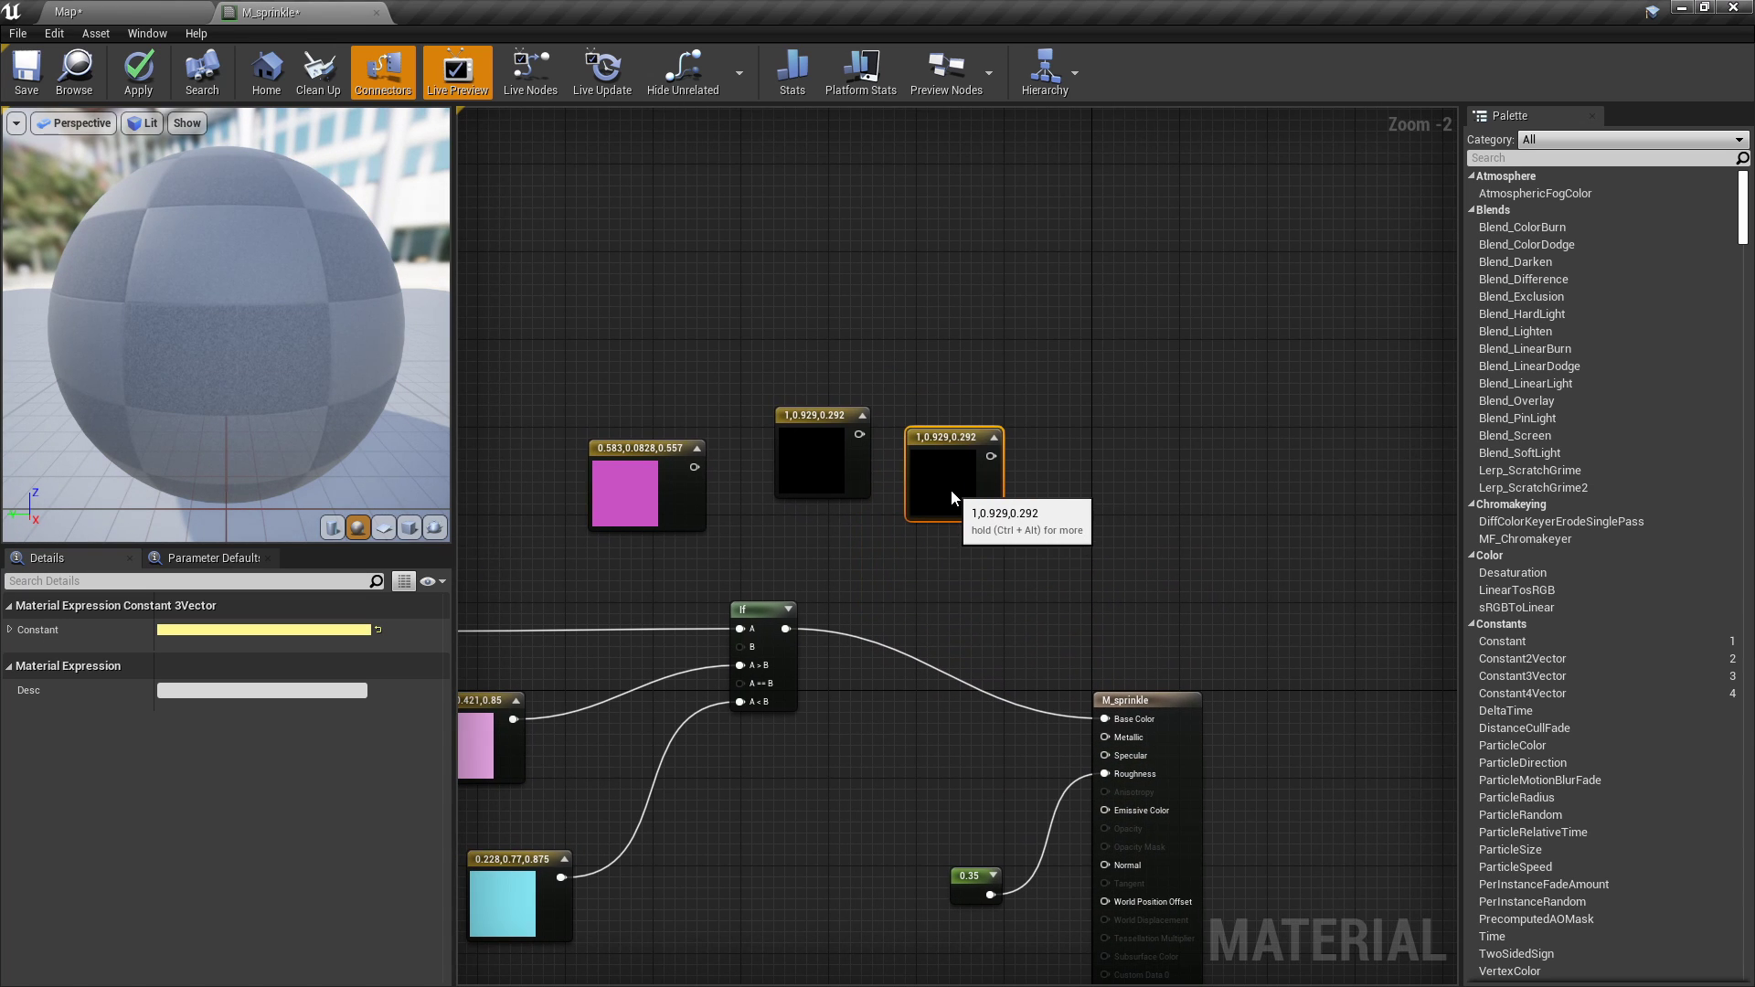
double_click(952, 497)
drag(1113, 682, 1082, 647)
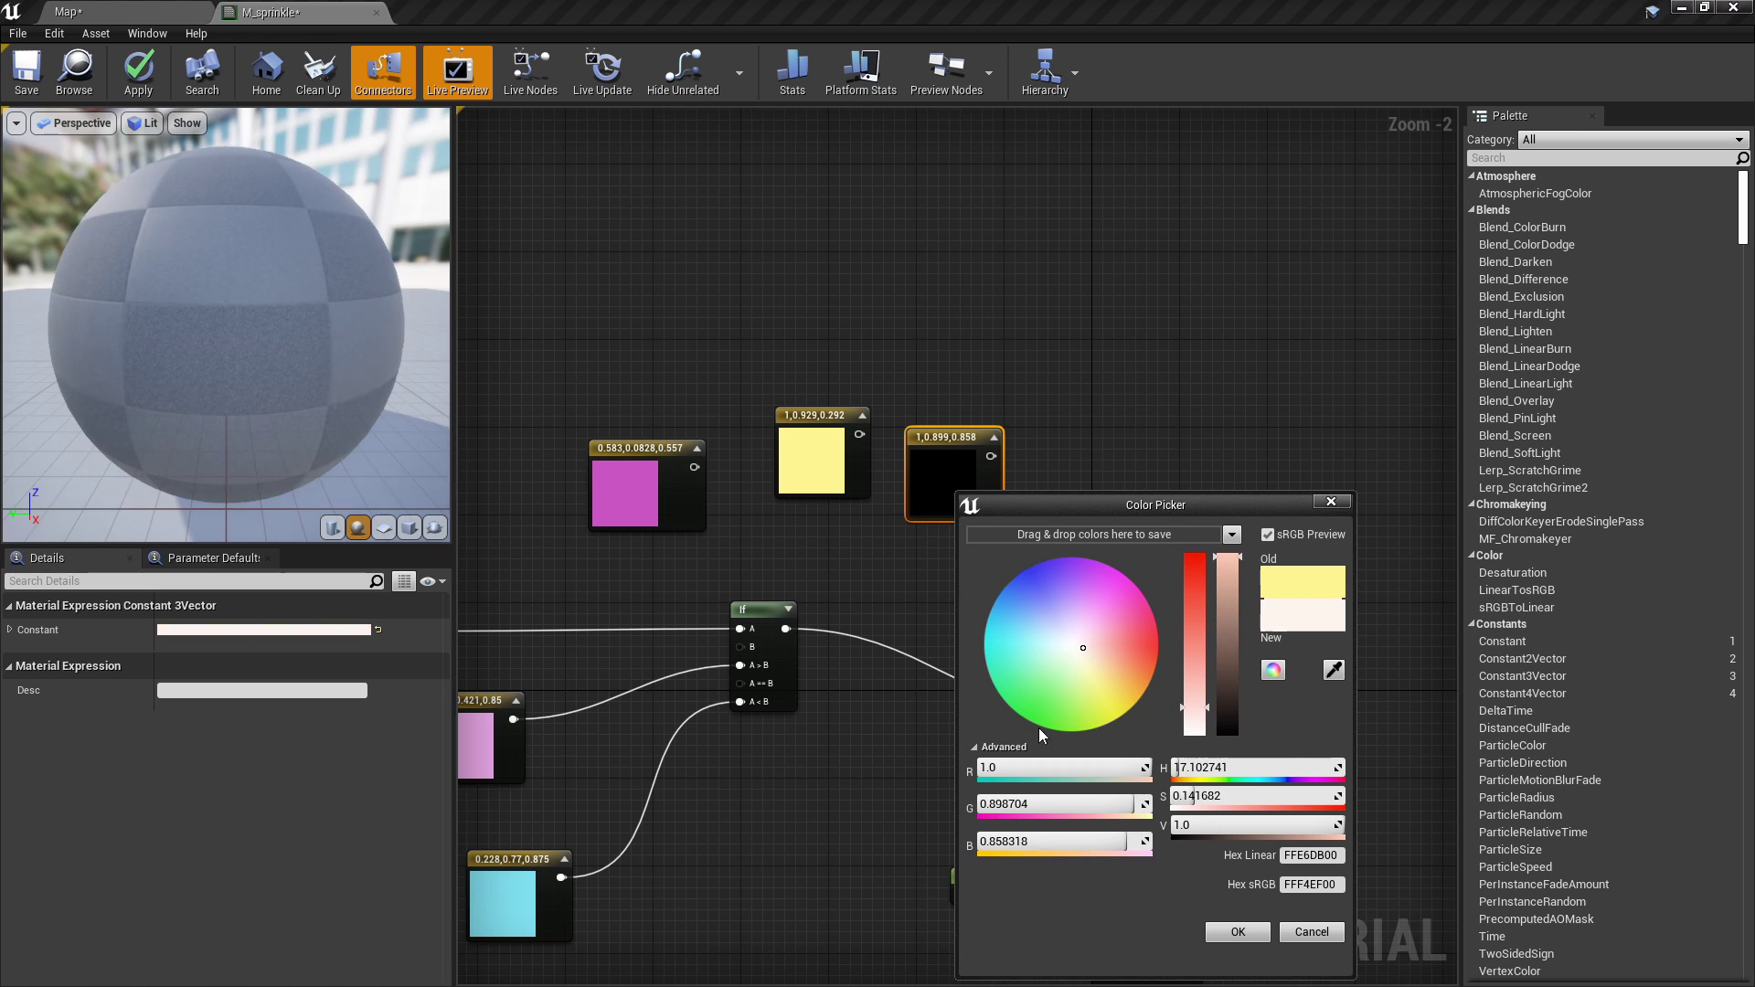
click(1233, 933)
Duplicate the If node three times and line the copies up between the original and the material node.
right_drag(873, 564, 1090, 504)
scroll(1089, 504, down, 1)
drag(722, 530, 486, 565)
click(837, 599)
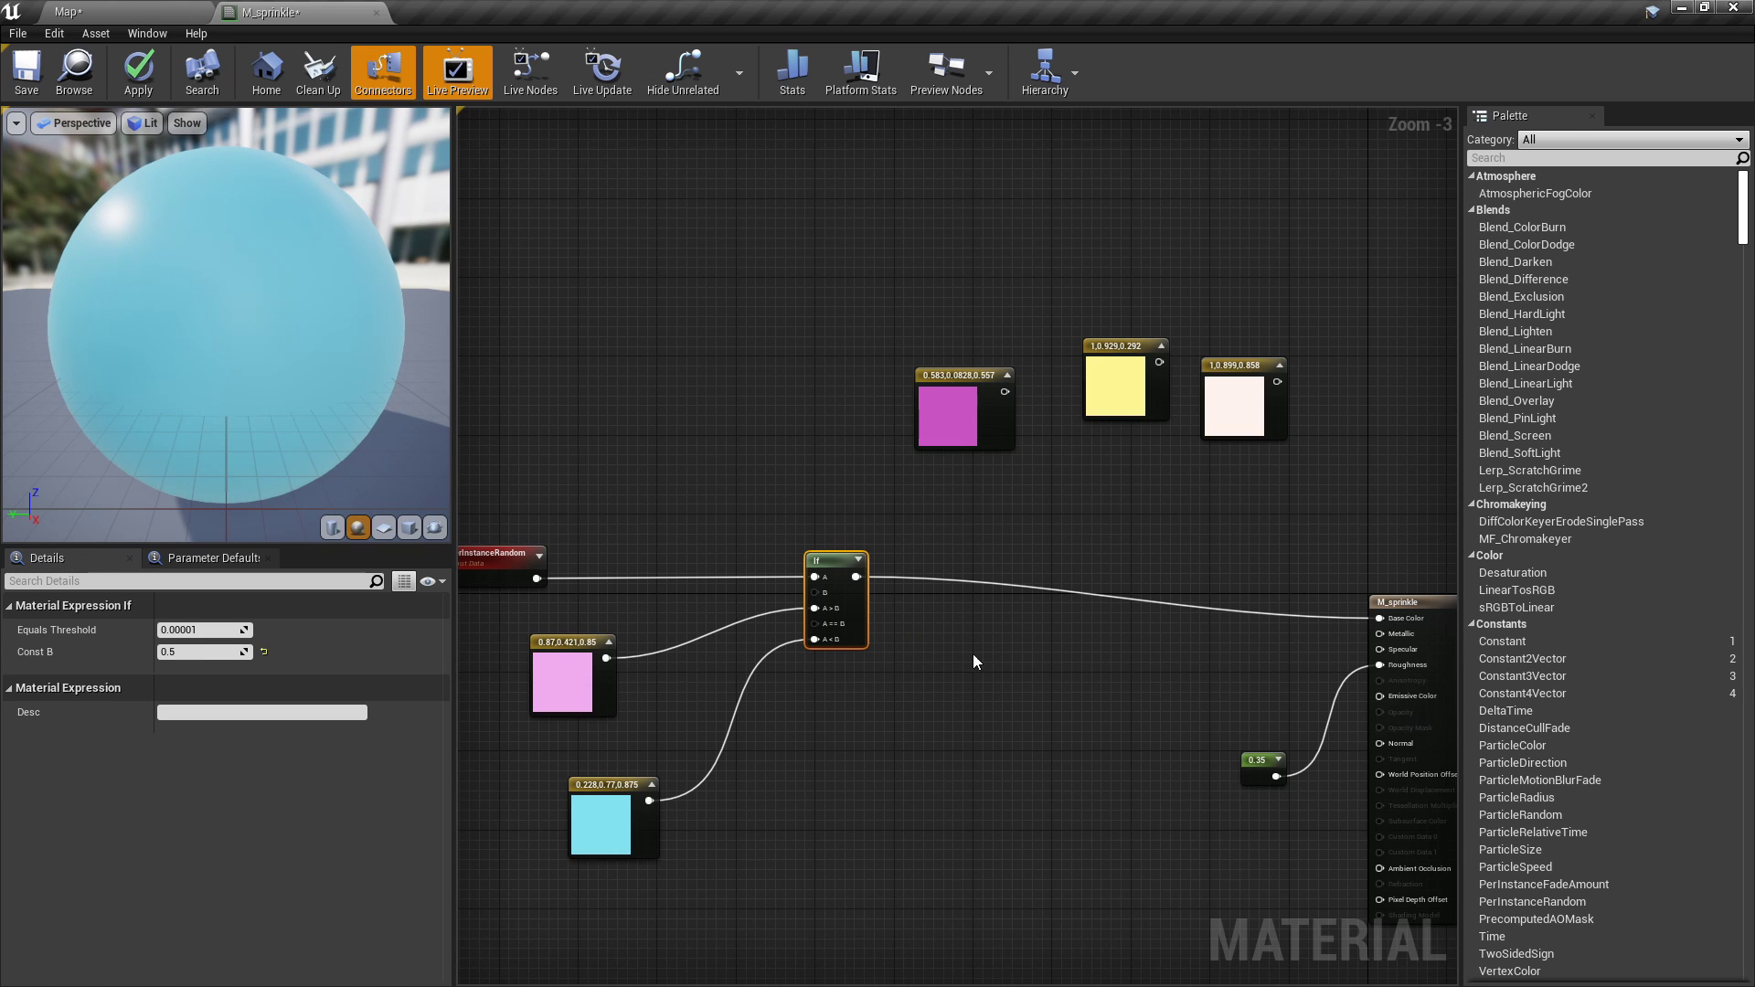
key(ctrl+w)
drag(1001, 651, 926, 540)
key(ctrl+w)
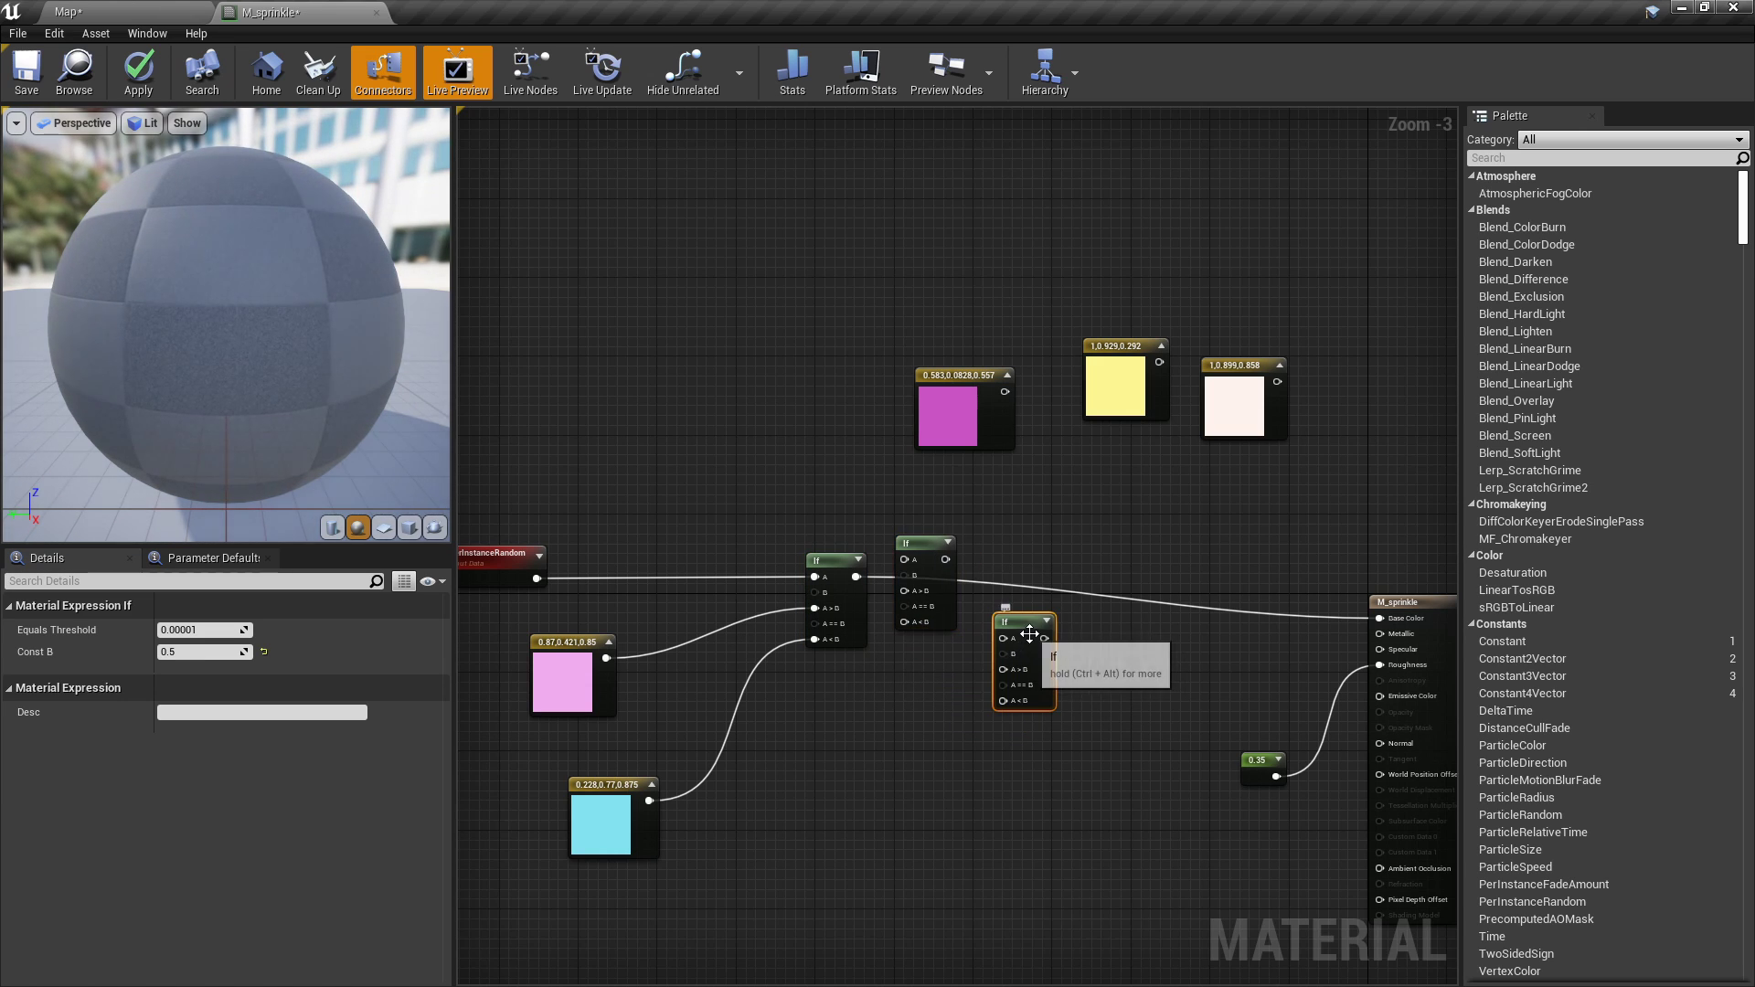
key(ctrl+w)
drag(1024, 628, 1187, 544)
Chain the four If nodes by connecting each output to the following node's A < B input, and break the first If's link to Base Color.
scroll(905, 587, up, 3)
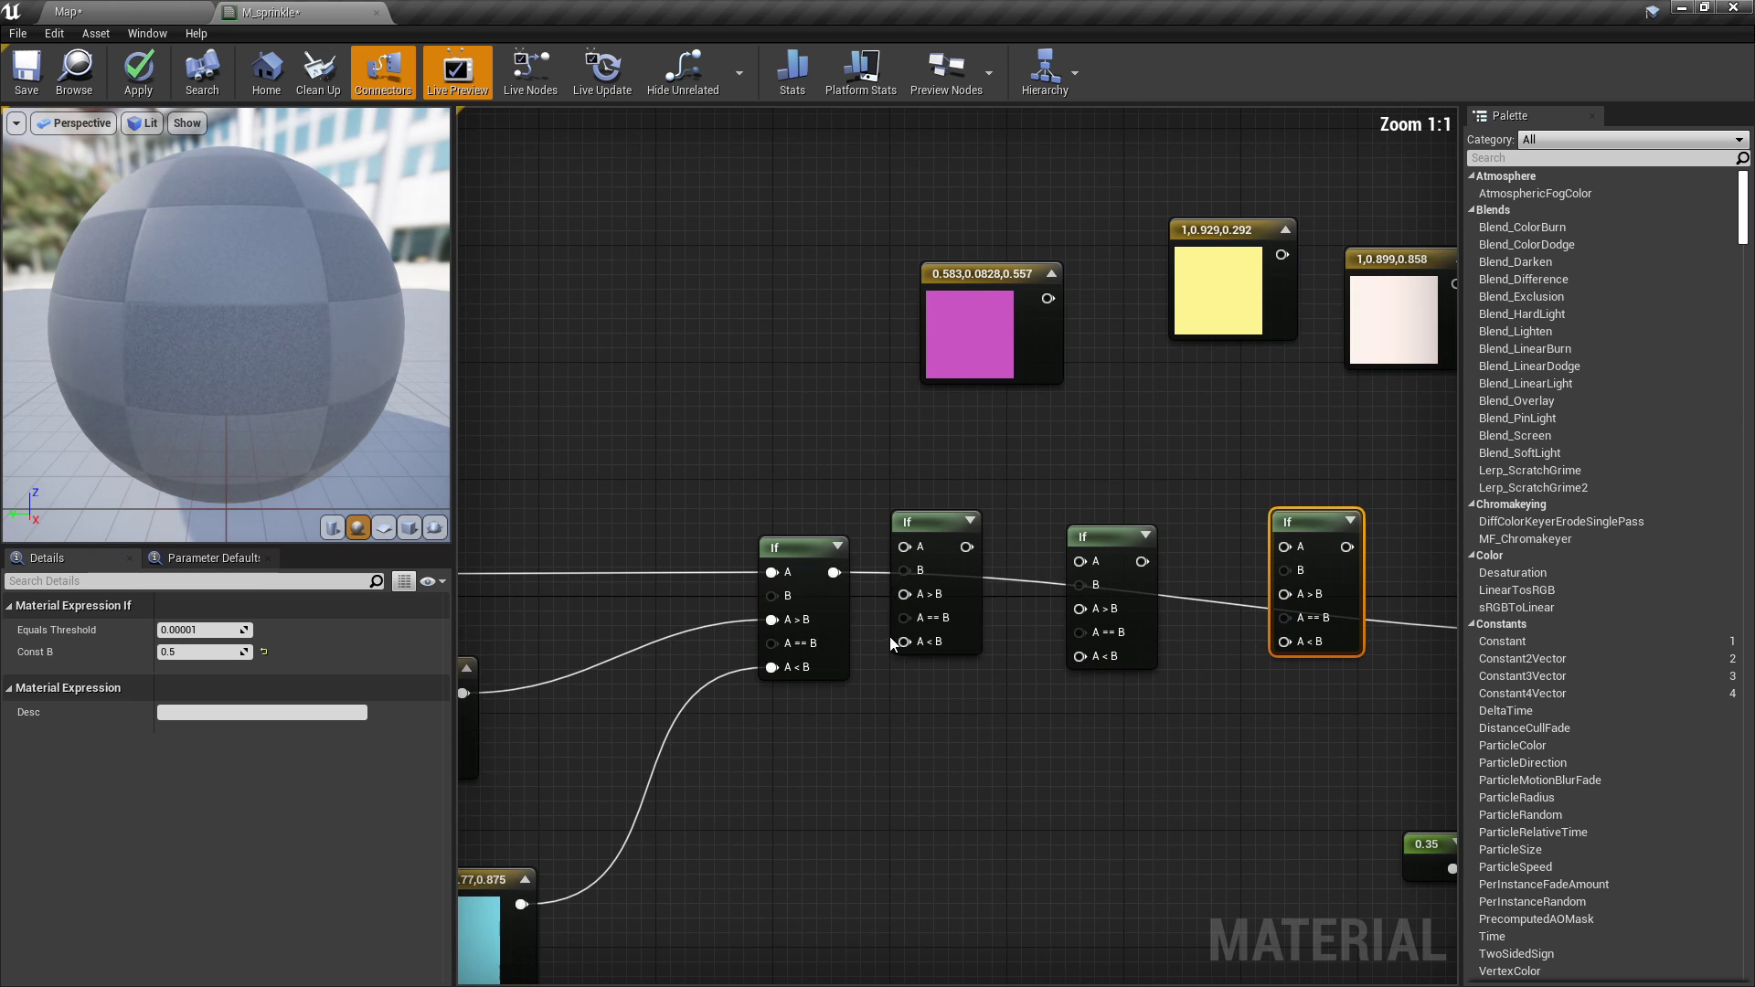
drag(833, 572, 910, 651)
right_drag(956, 651, 854, 645)
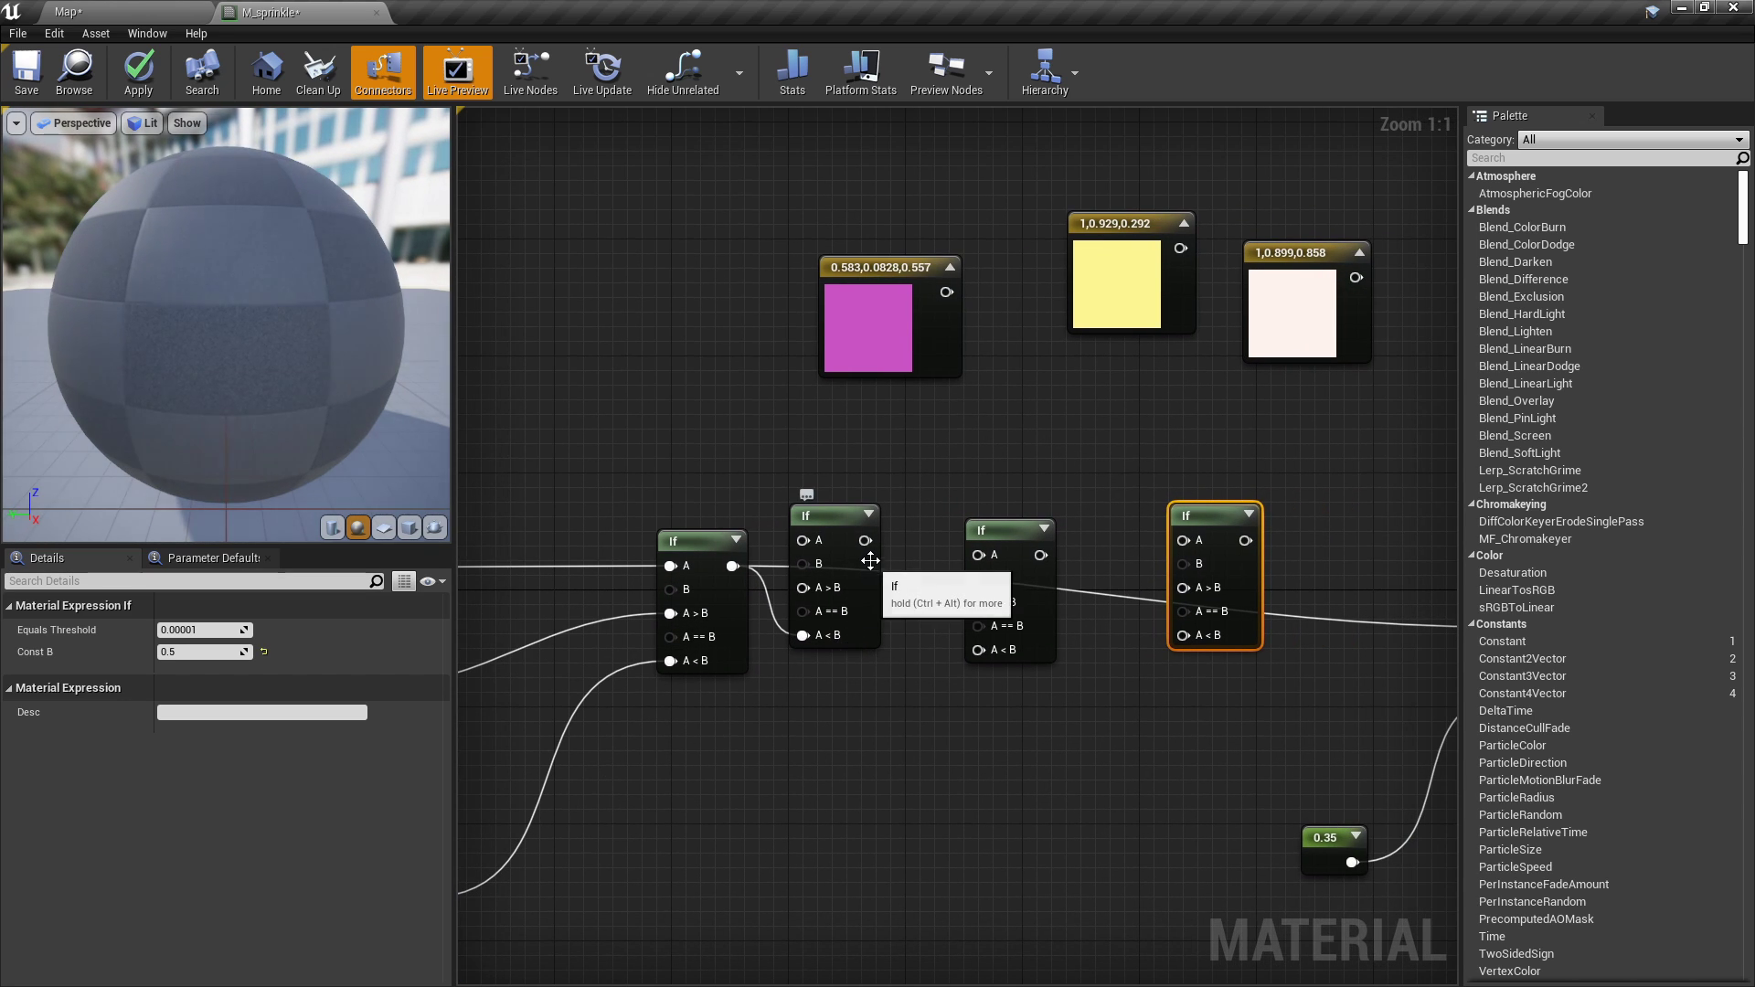
drag(865, 540, 987, 658)
right_drag(1055, 597, 850, 595)
drag(836, 554, 980, 651)
alt+click(1304, 627)
right_drag(882, 667, 1172, 686)
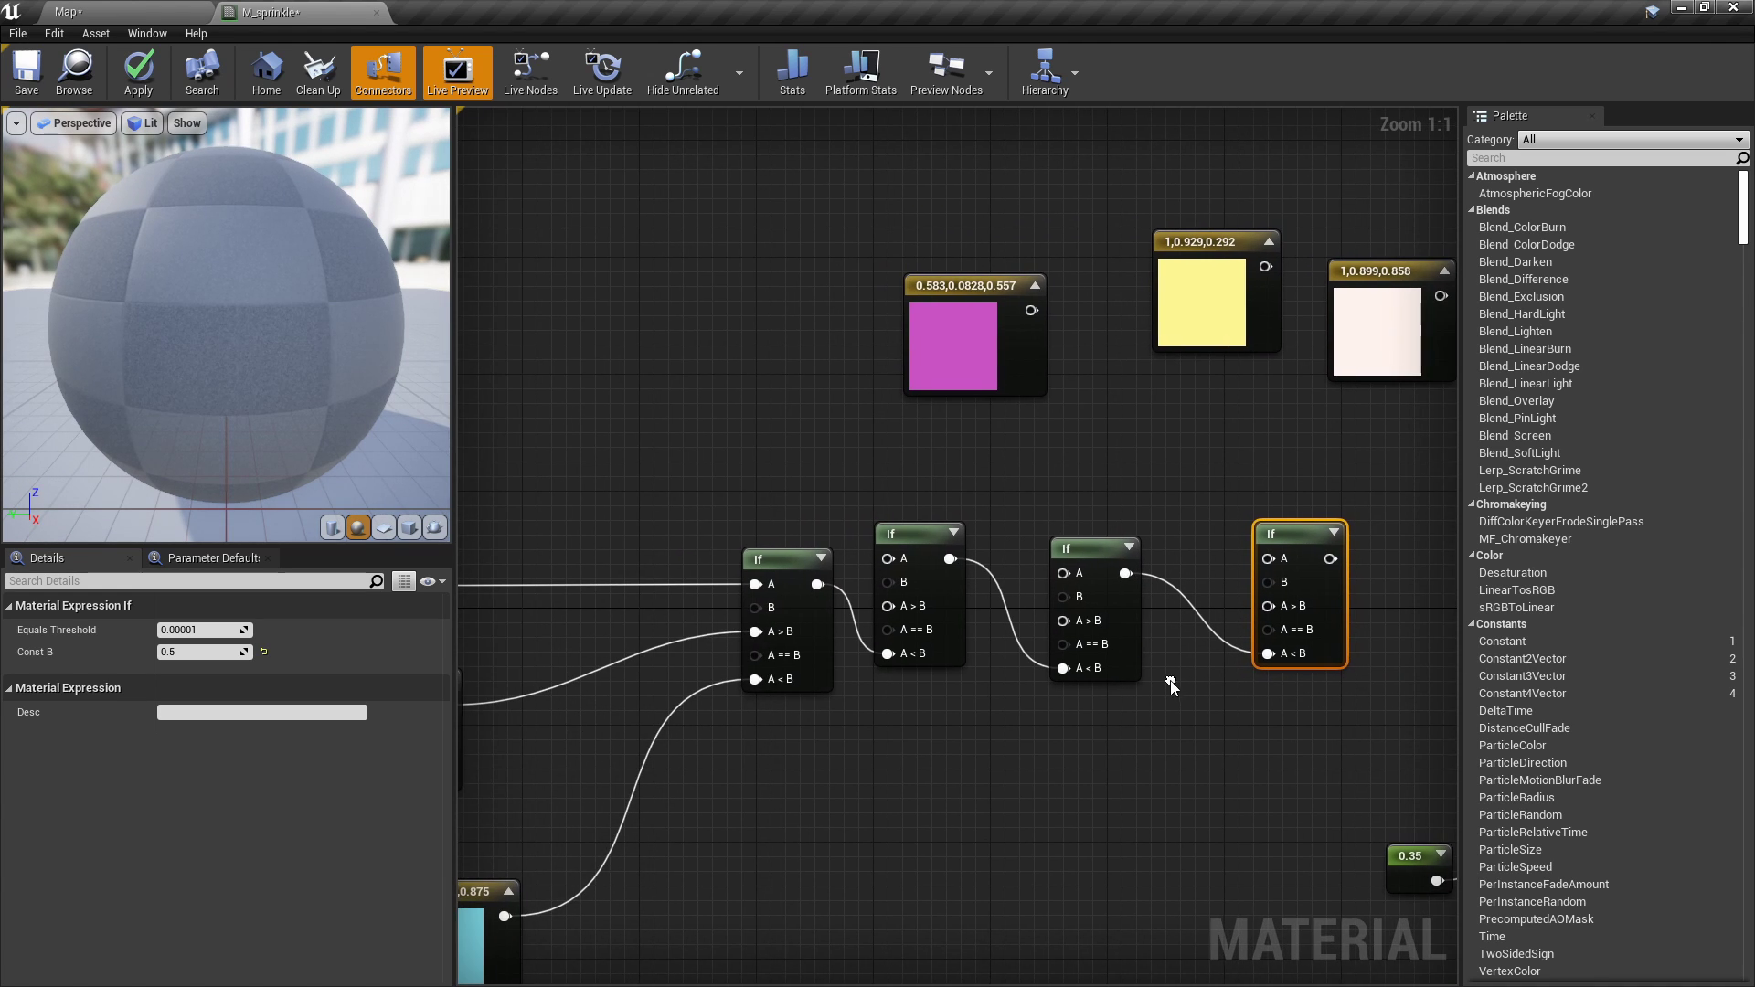
Move the three duplicated If nodes together further away from the first If node.
scroll(1129, 739, down, 1)
drag(1297, 703, 960, 550)
drag(946, 561, 1047, 574)
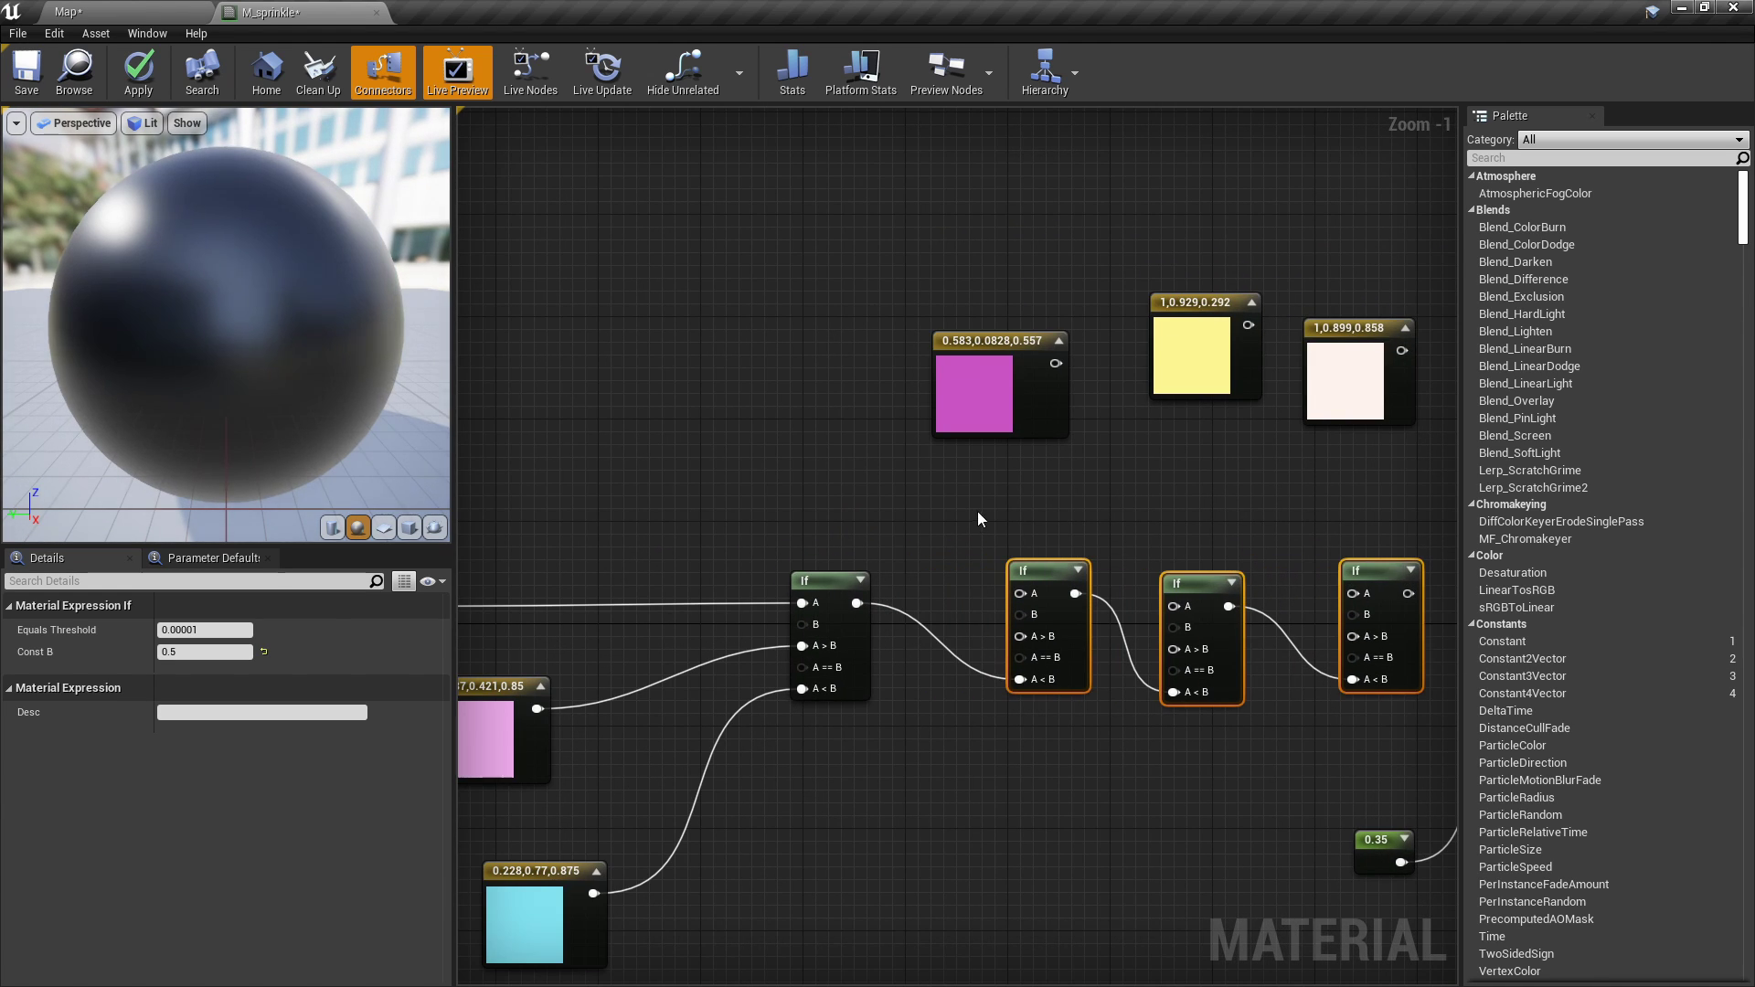
click(980, 513)
Connect the magenta, yellow and creamy white color nodes to the A > B inputs of the second, third and fourth If nodes.
drag(1055, 369, 1021, 637)
right_drag(1244, 337, 1157, 326)
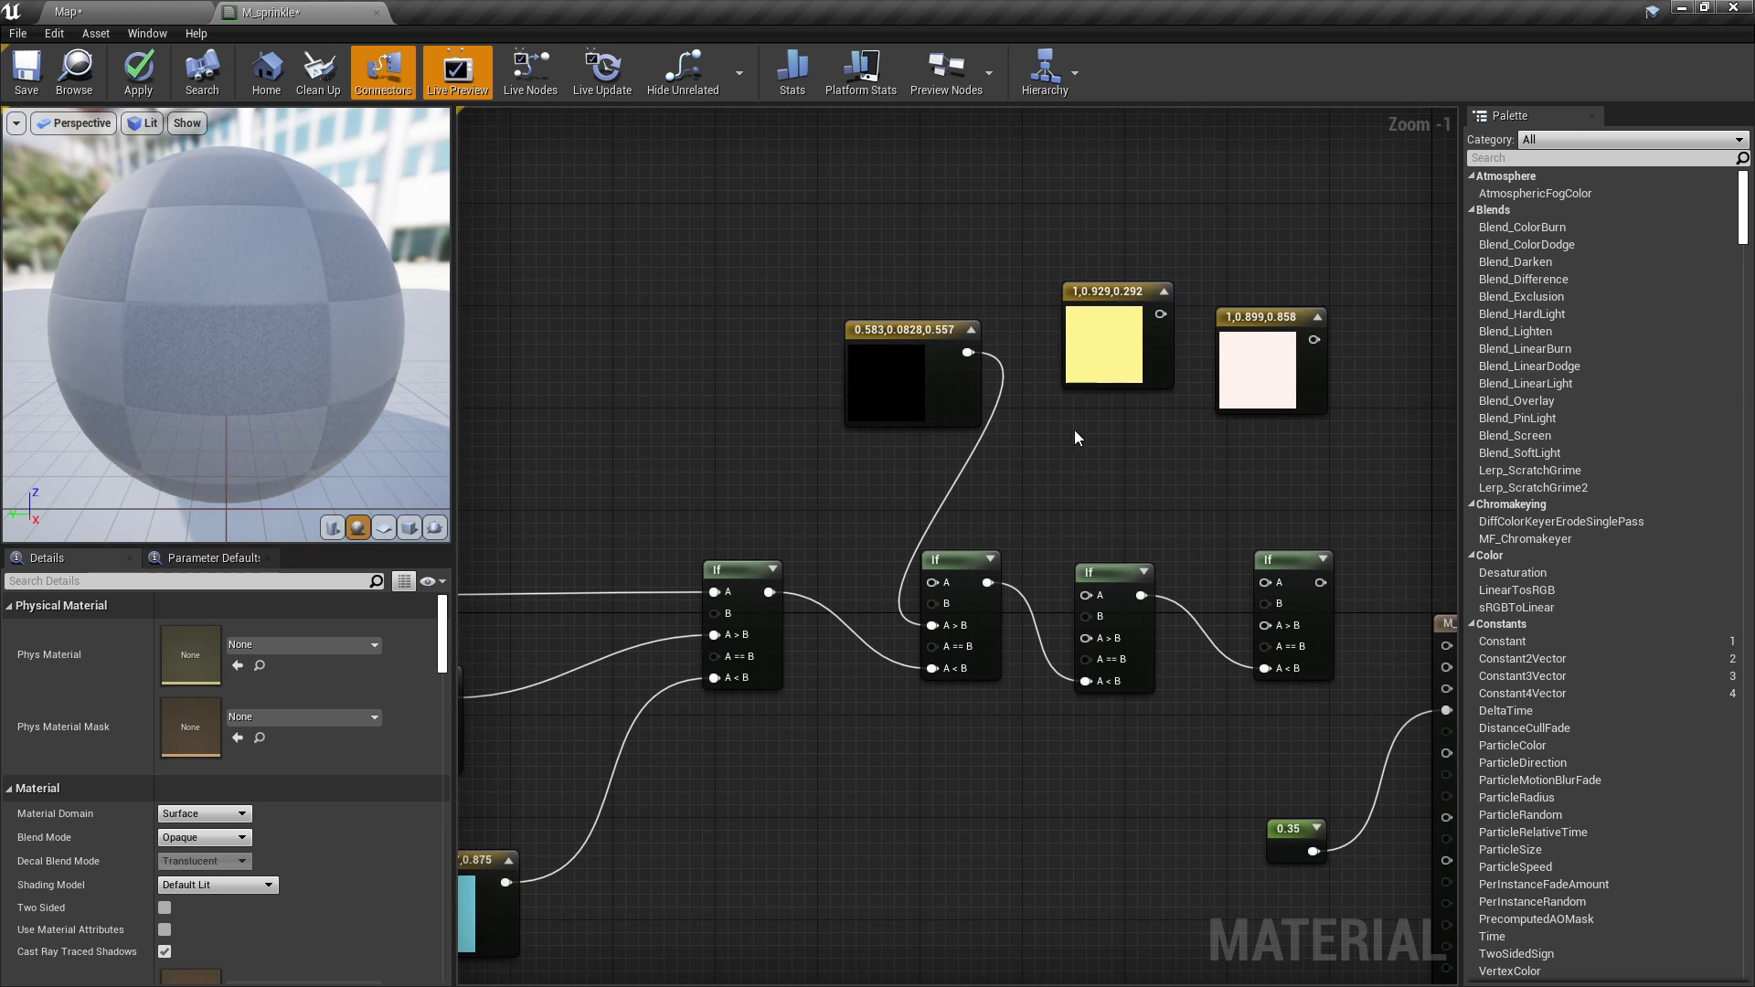
drag(1159, 316, 1086, 638)
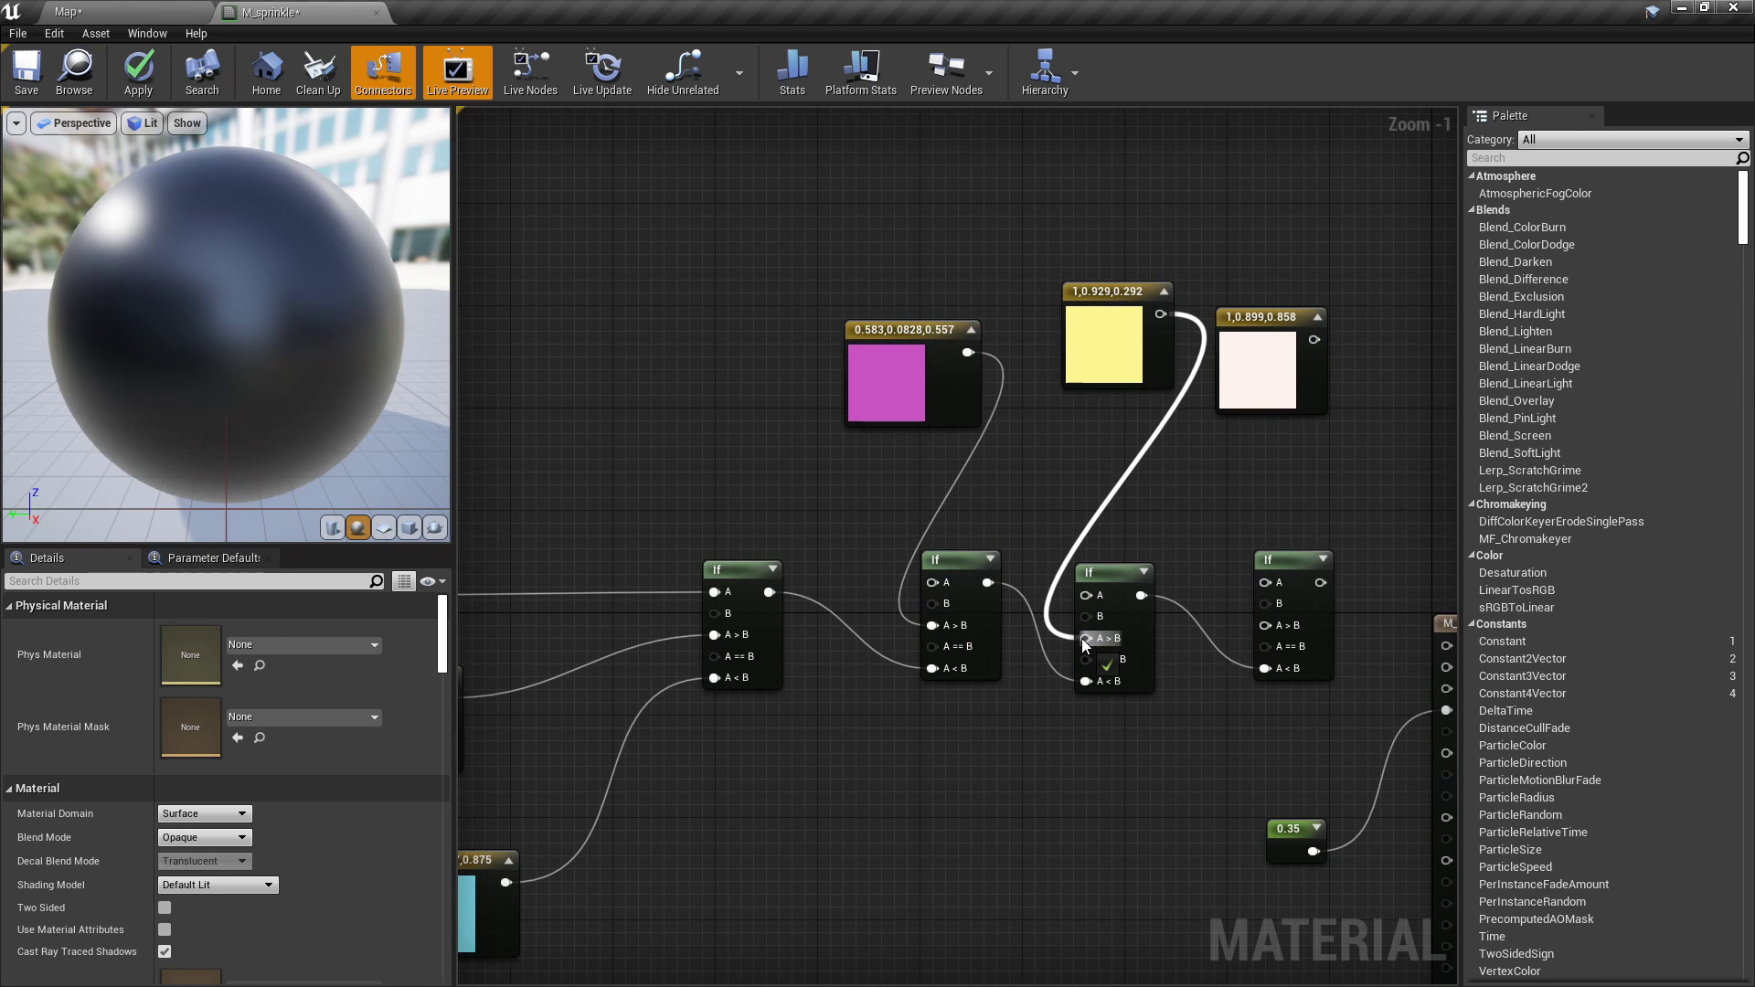
drag(1314, 339, 1265, 626)
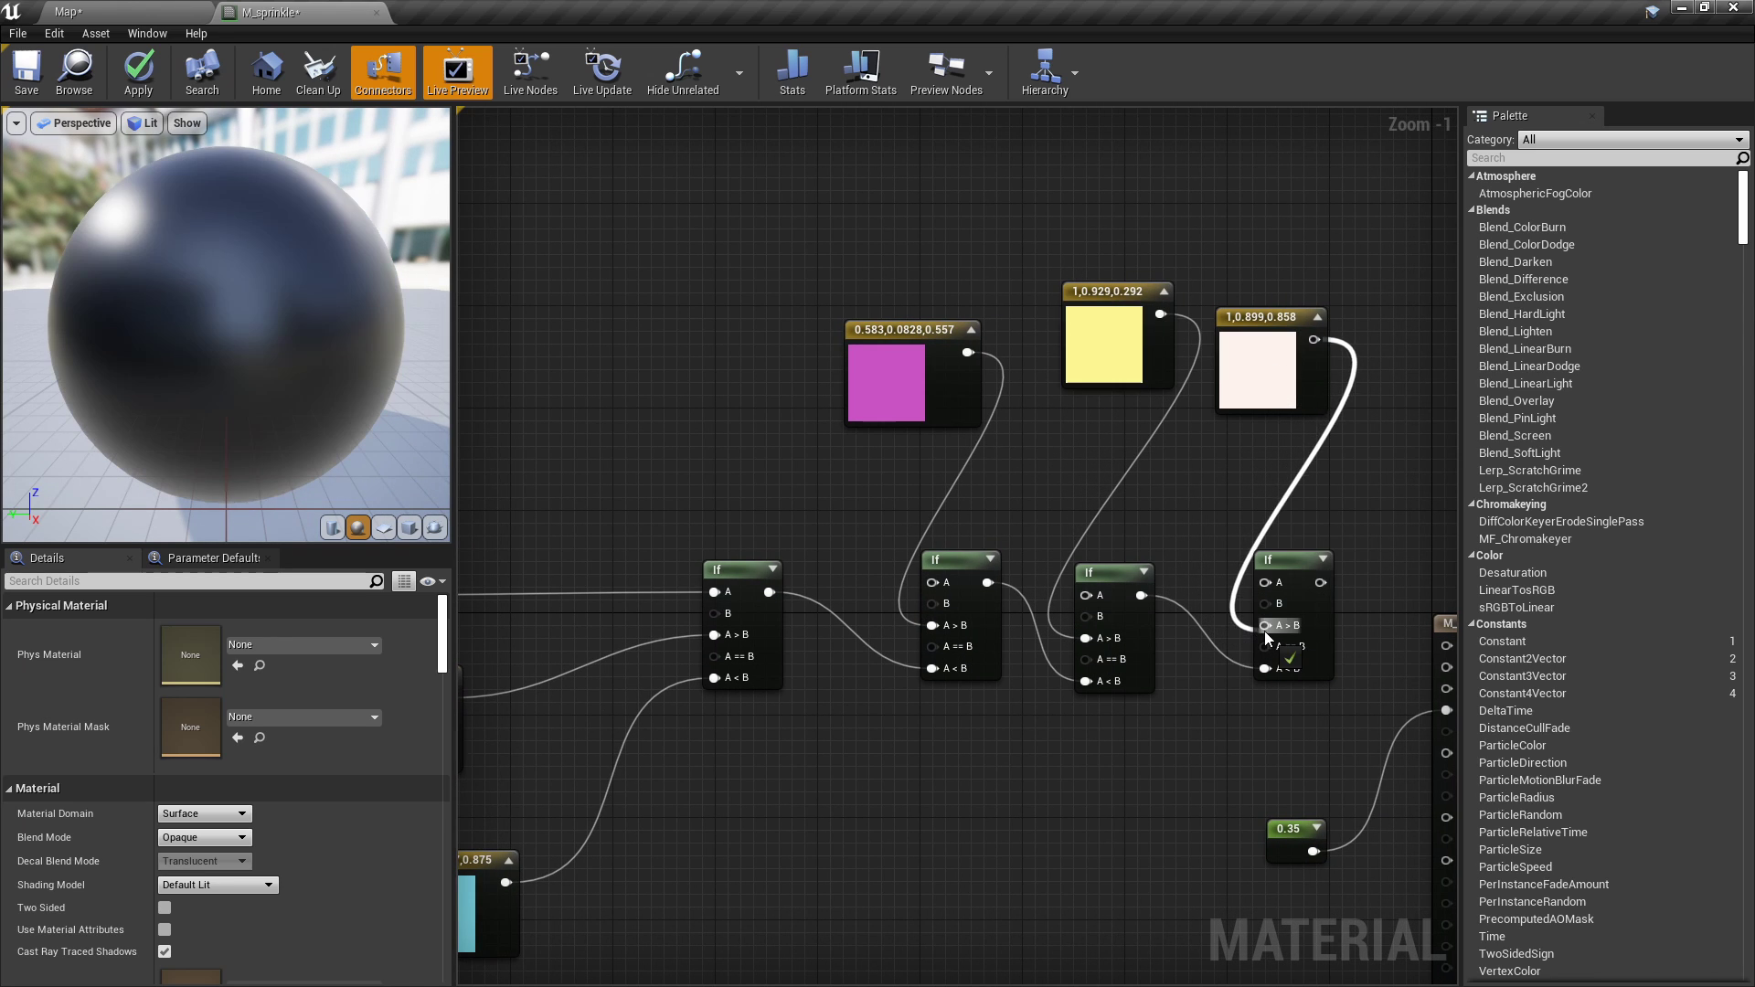
Move PerInstanceRandom closer to the If chain and connect it to the A inputs of the second, third and fourth If nodes.
scroll(1326, 585, down, 1)
scroll(1037, 705, down, 1)
right_drag(1036, 705, 1039, 737)
drag(538, 618, 777, 539)
right_drag(848, 559, 720, 543)
scroll(720, 543, up, 1)
drag(653, 540, 997, 625)
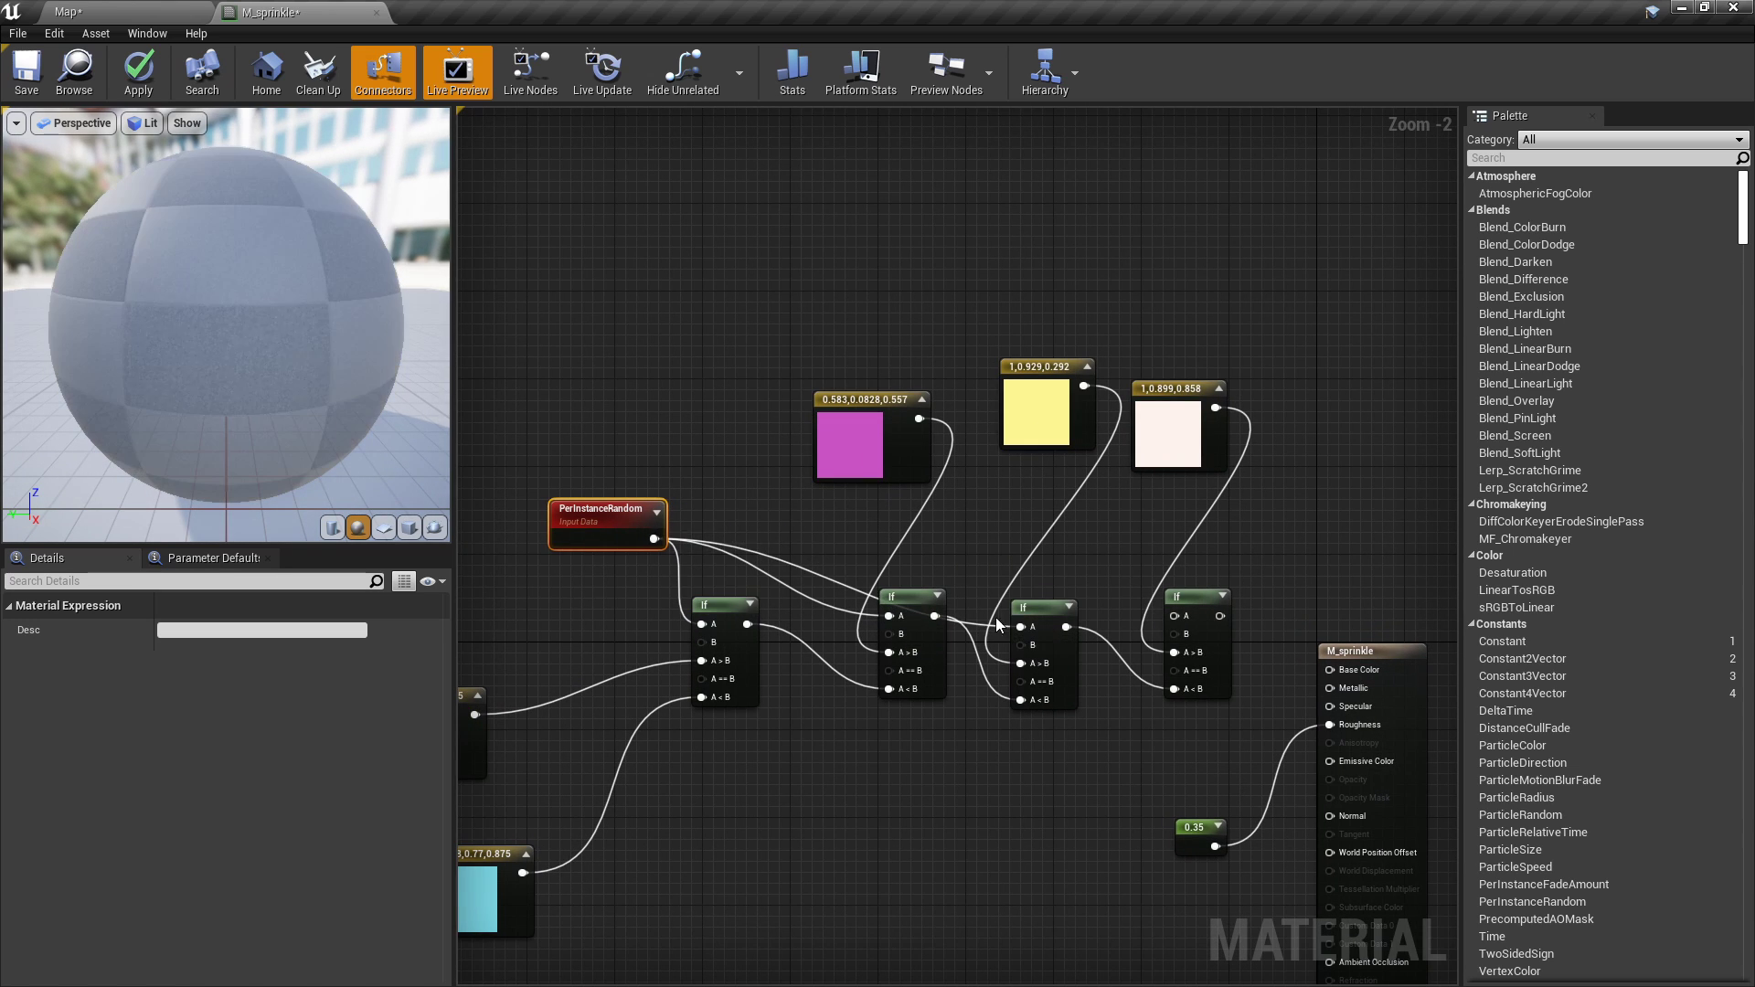
drag(655, 540, 1180, 620)
Set the first If node's Const B to 0.2.
right_drag(804, 740, 1011, 693)
click(960, 706)
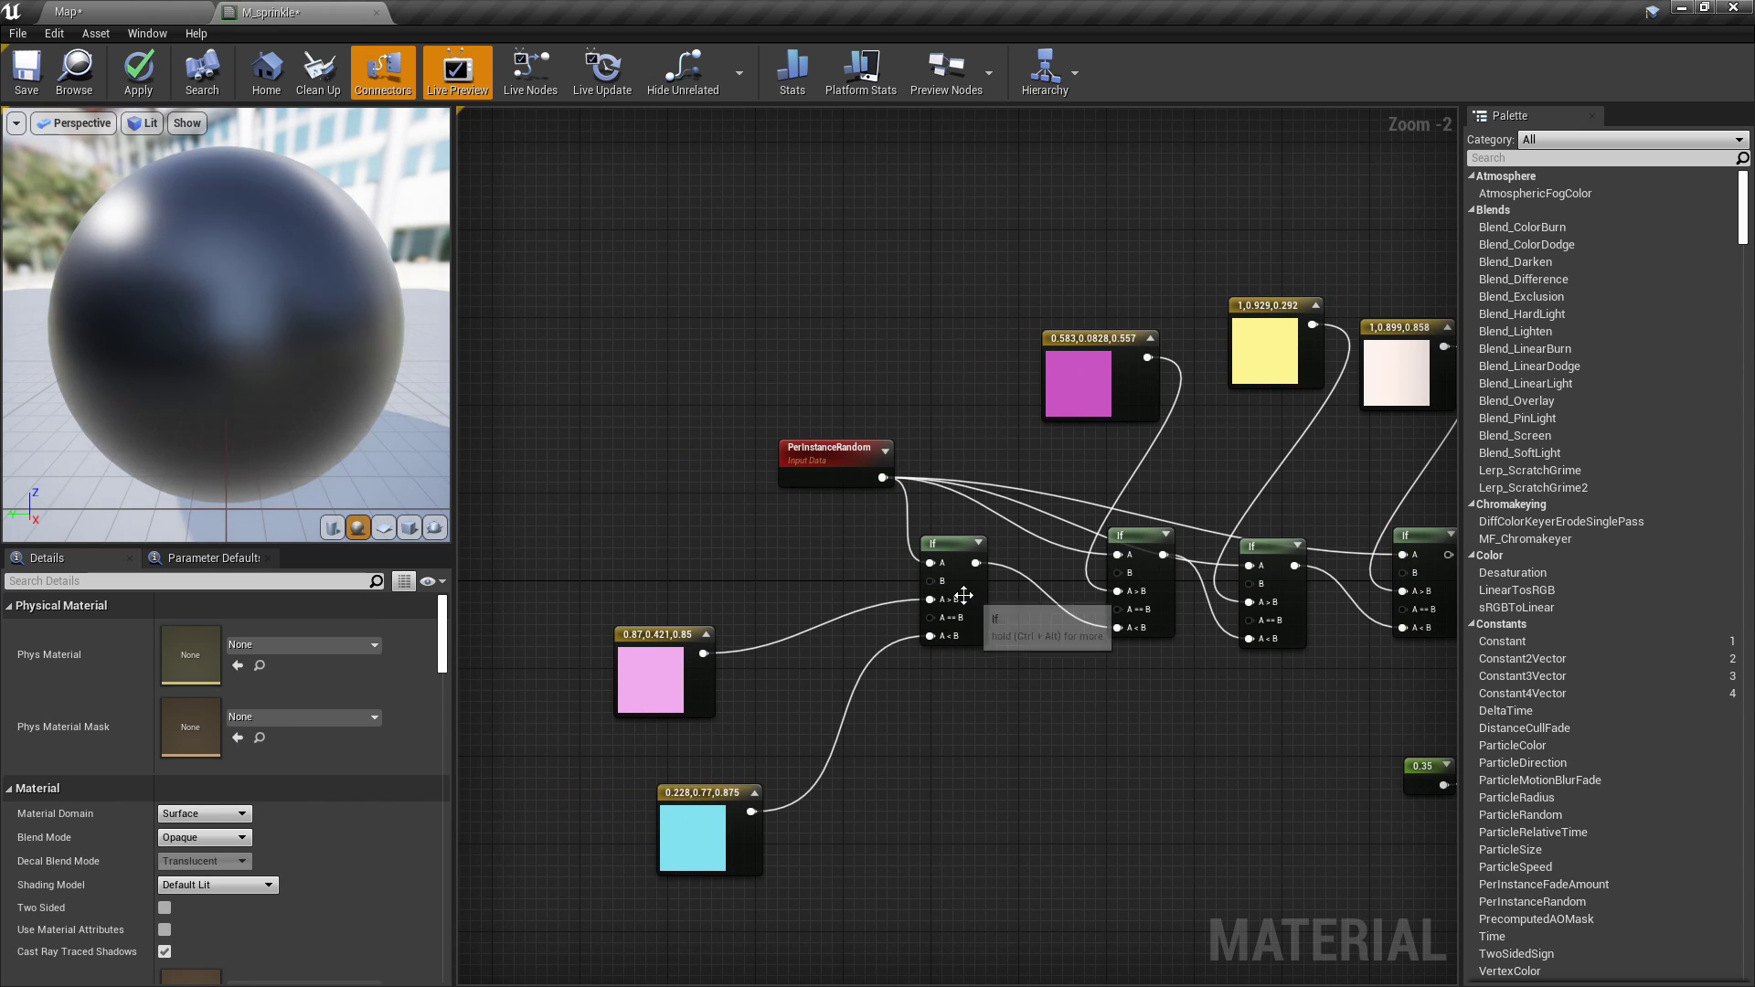
click(964, 596)
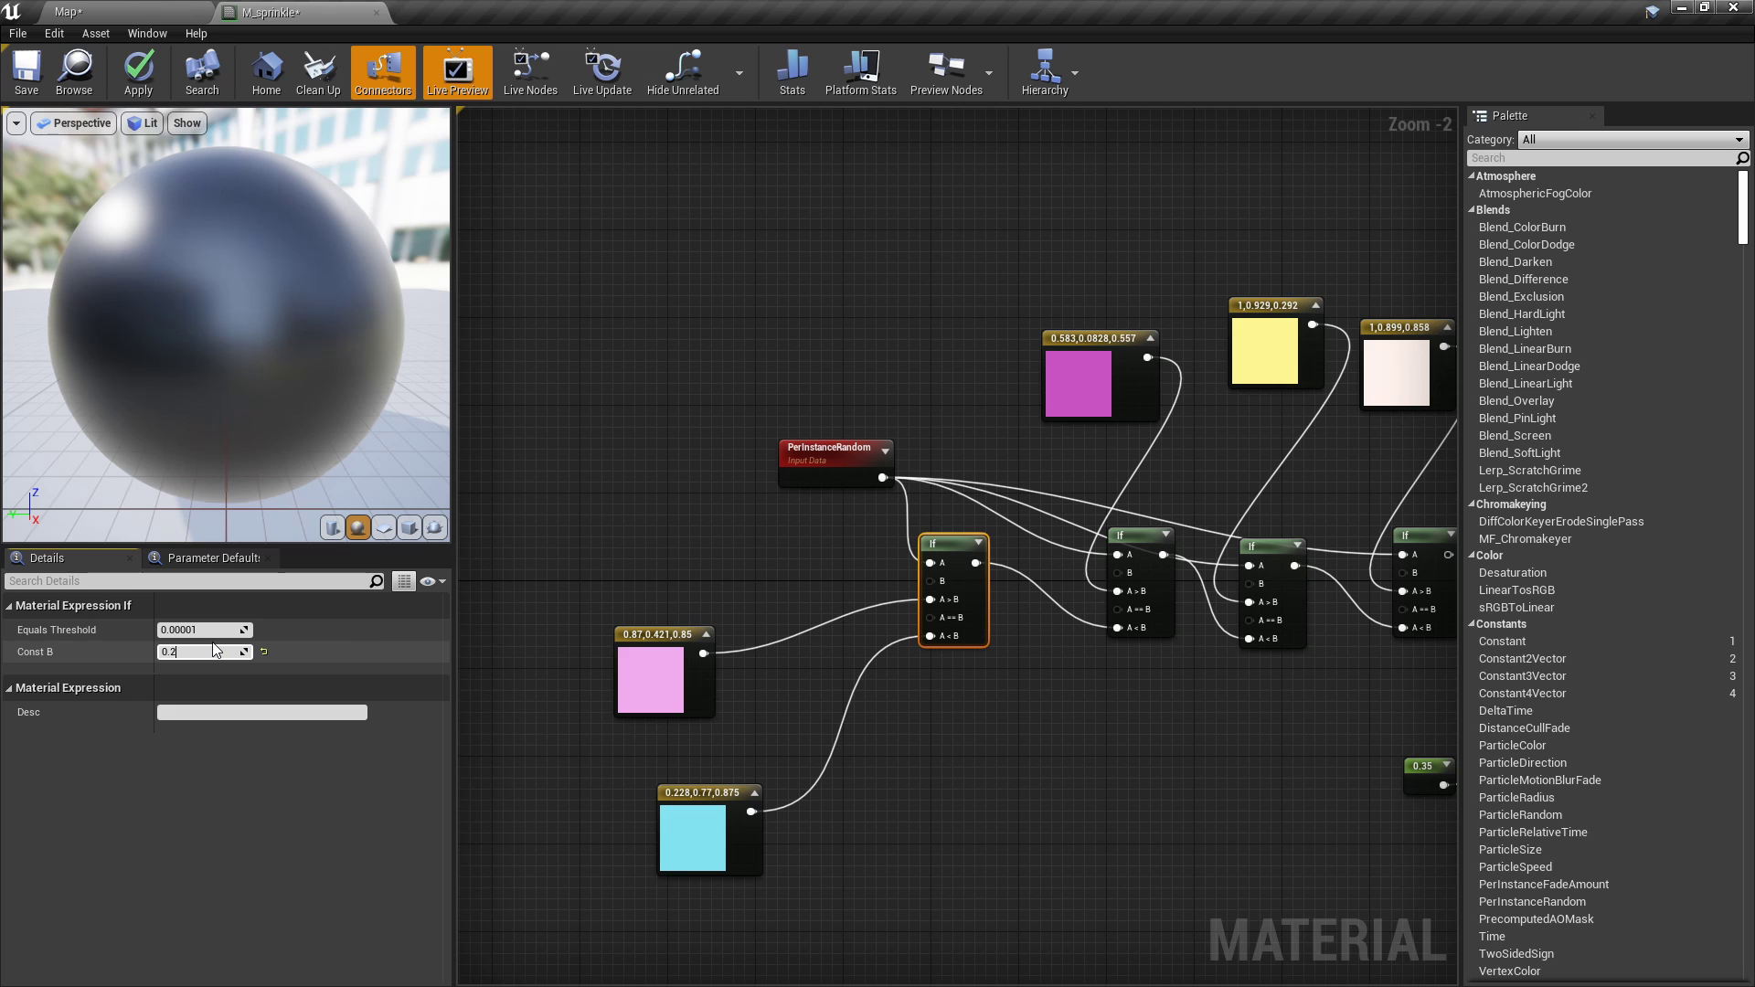
key(Return)
Set the second If node's Const B to 0.4.
right_drag(1005, 658, 961, 654)
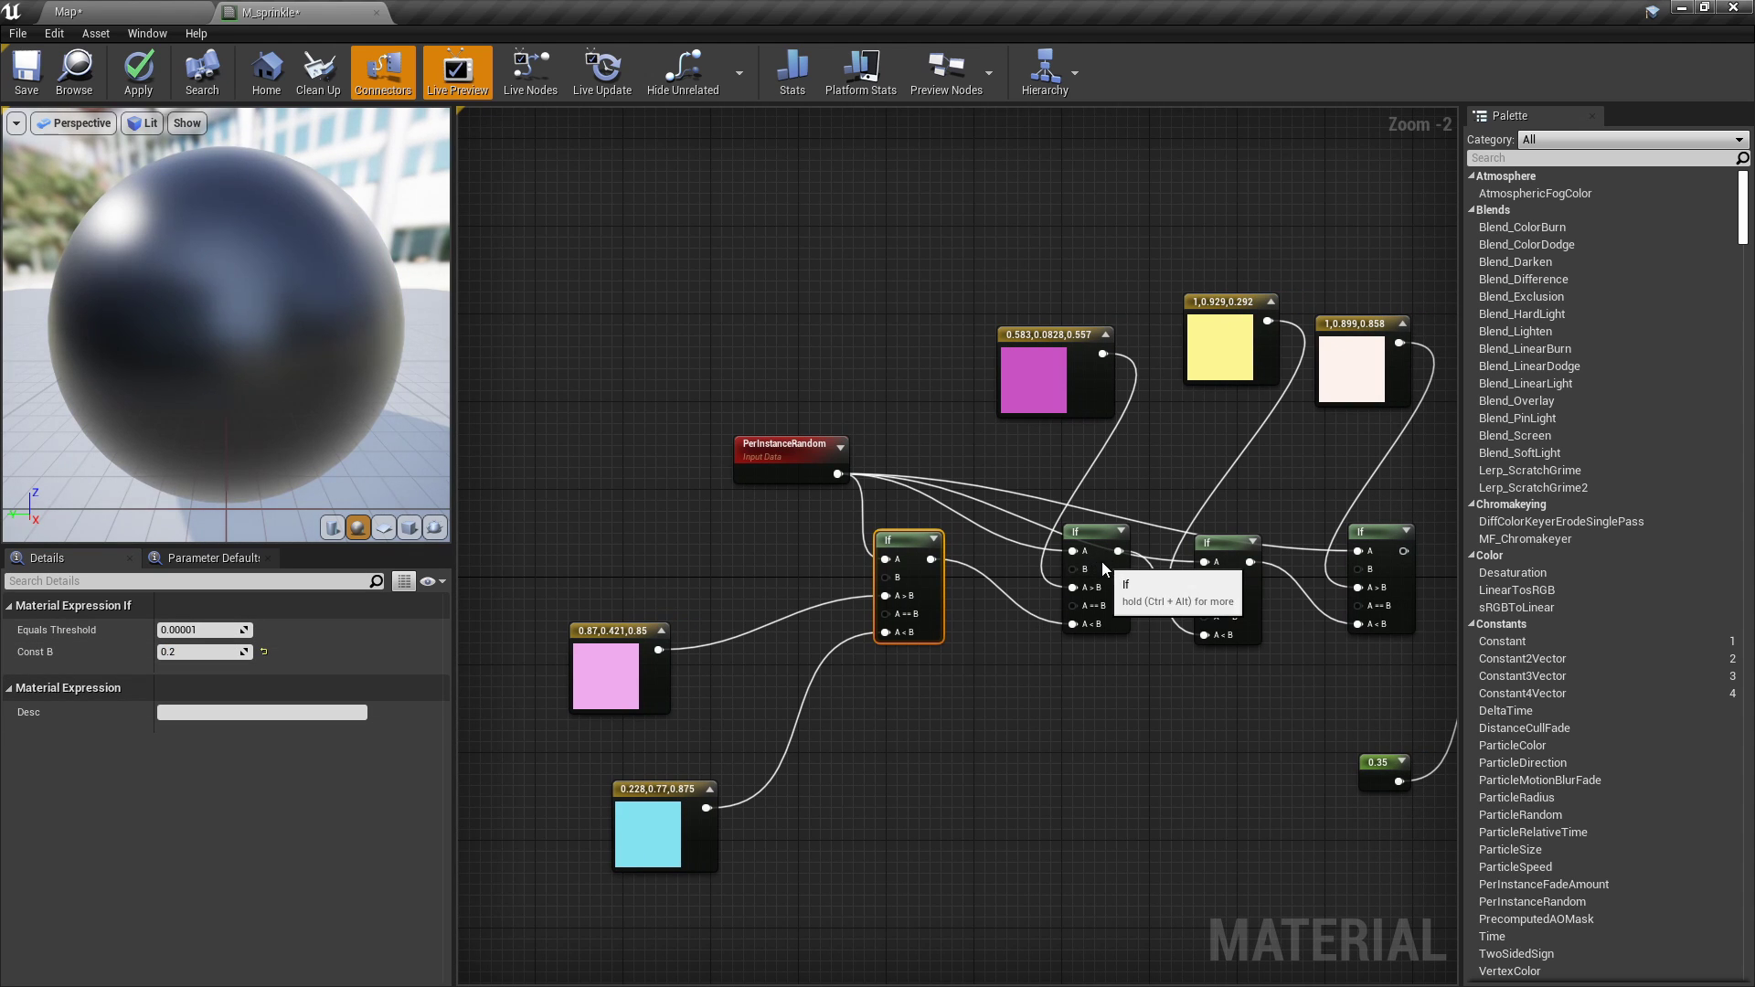
click(1104, 570)
click(231, 650)
text(0.4)
key(Return)
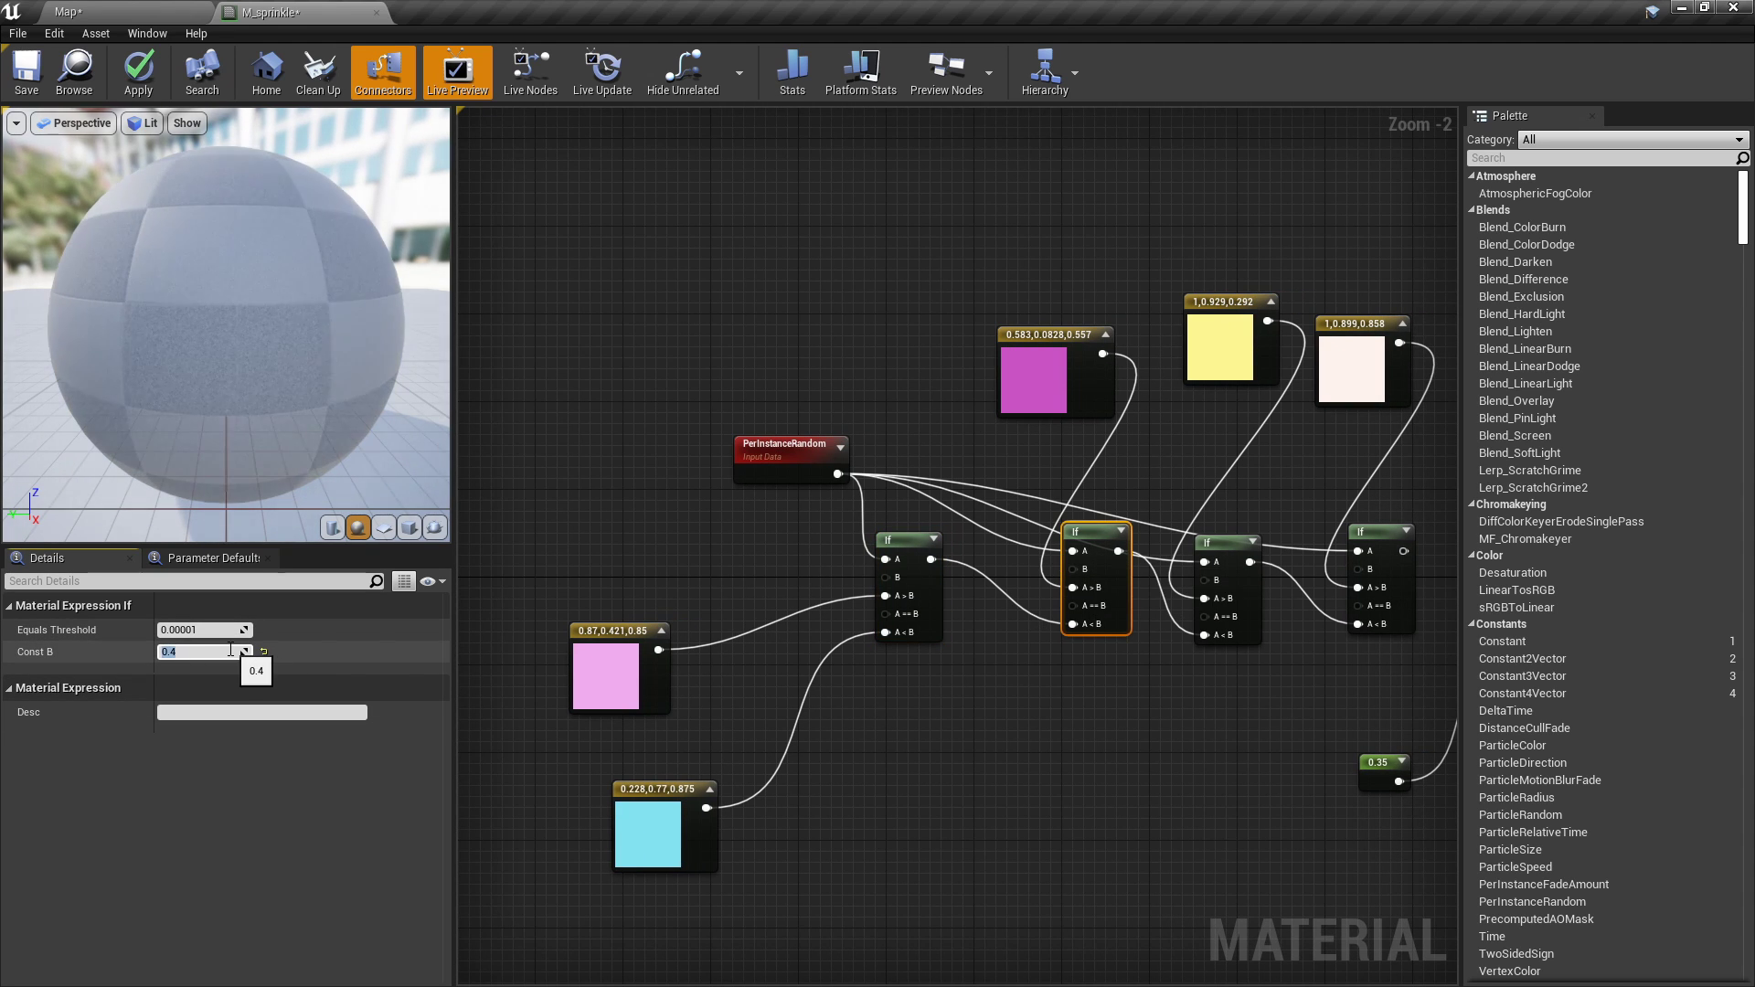
Set the third If node's Const B to 0.8.
click(967, 755)
right_drag(1189, 647, 1125, 650)
click(1172, 586)
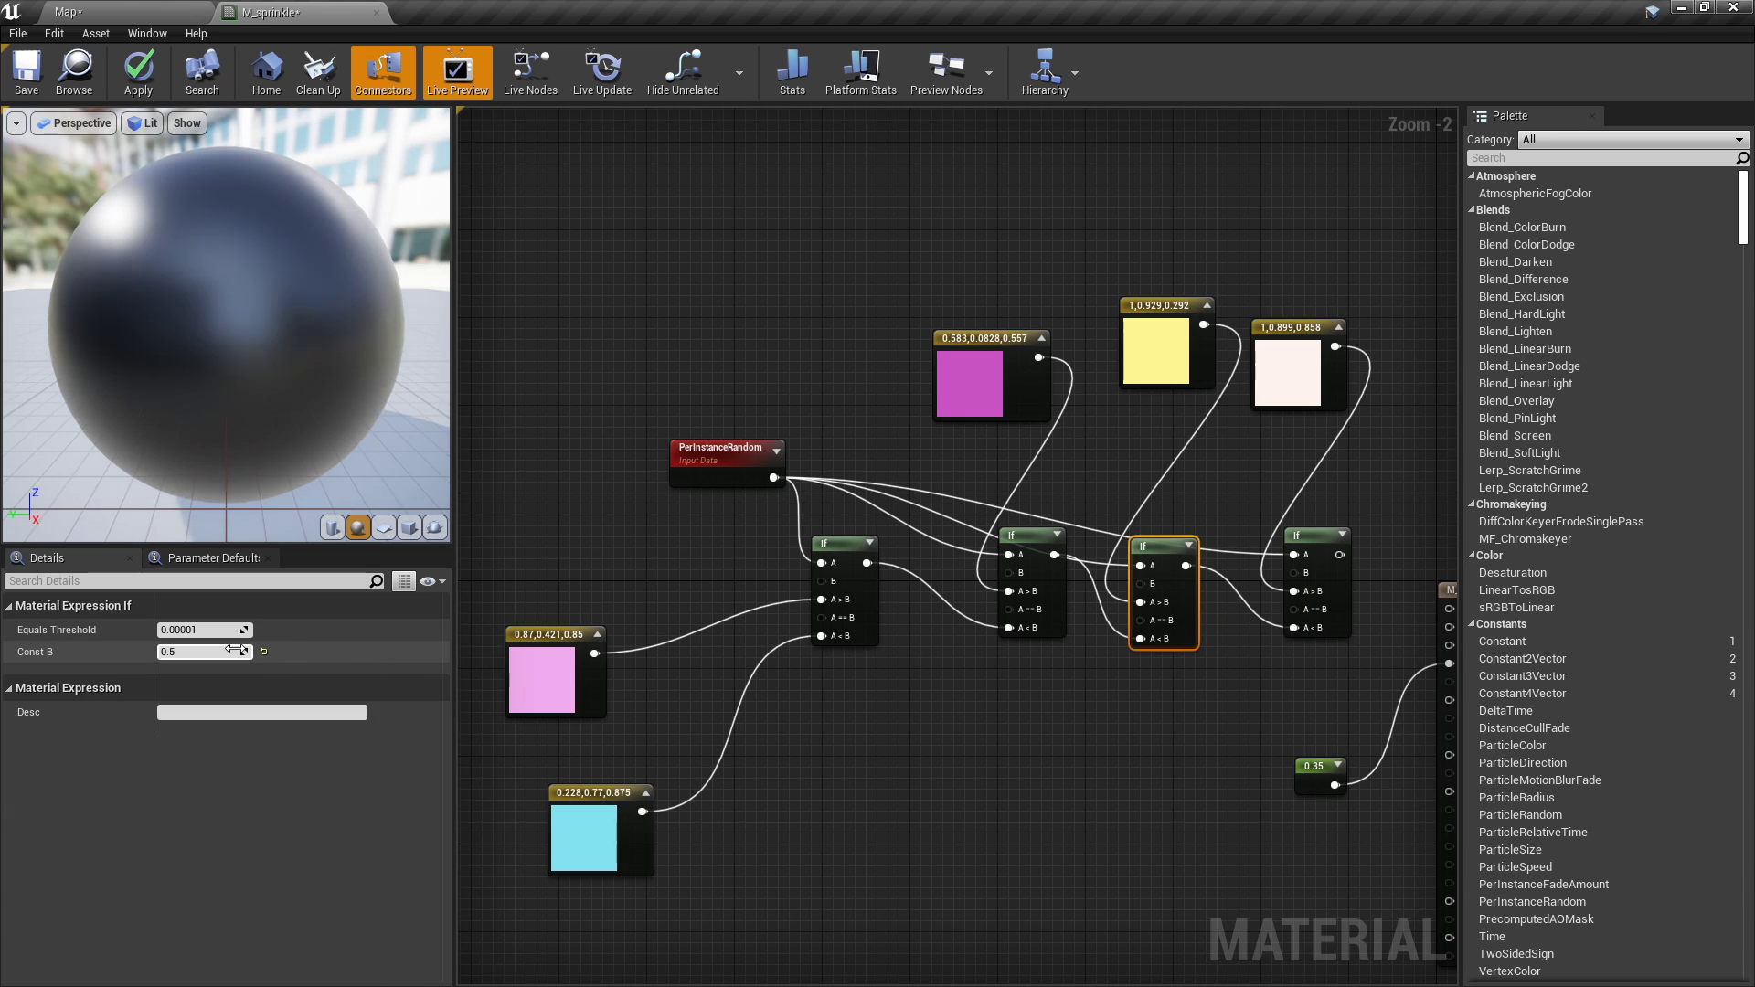
click(206, 651)
text(0.6)
key(Return)
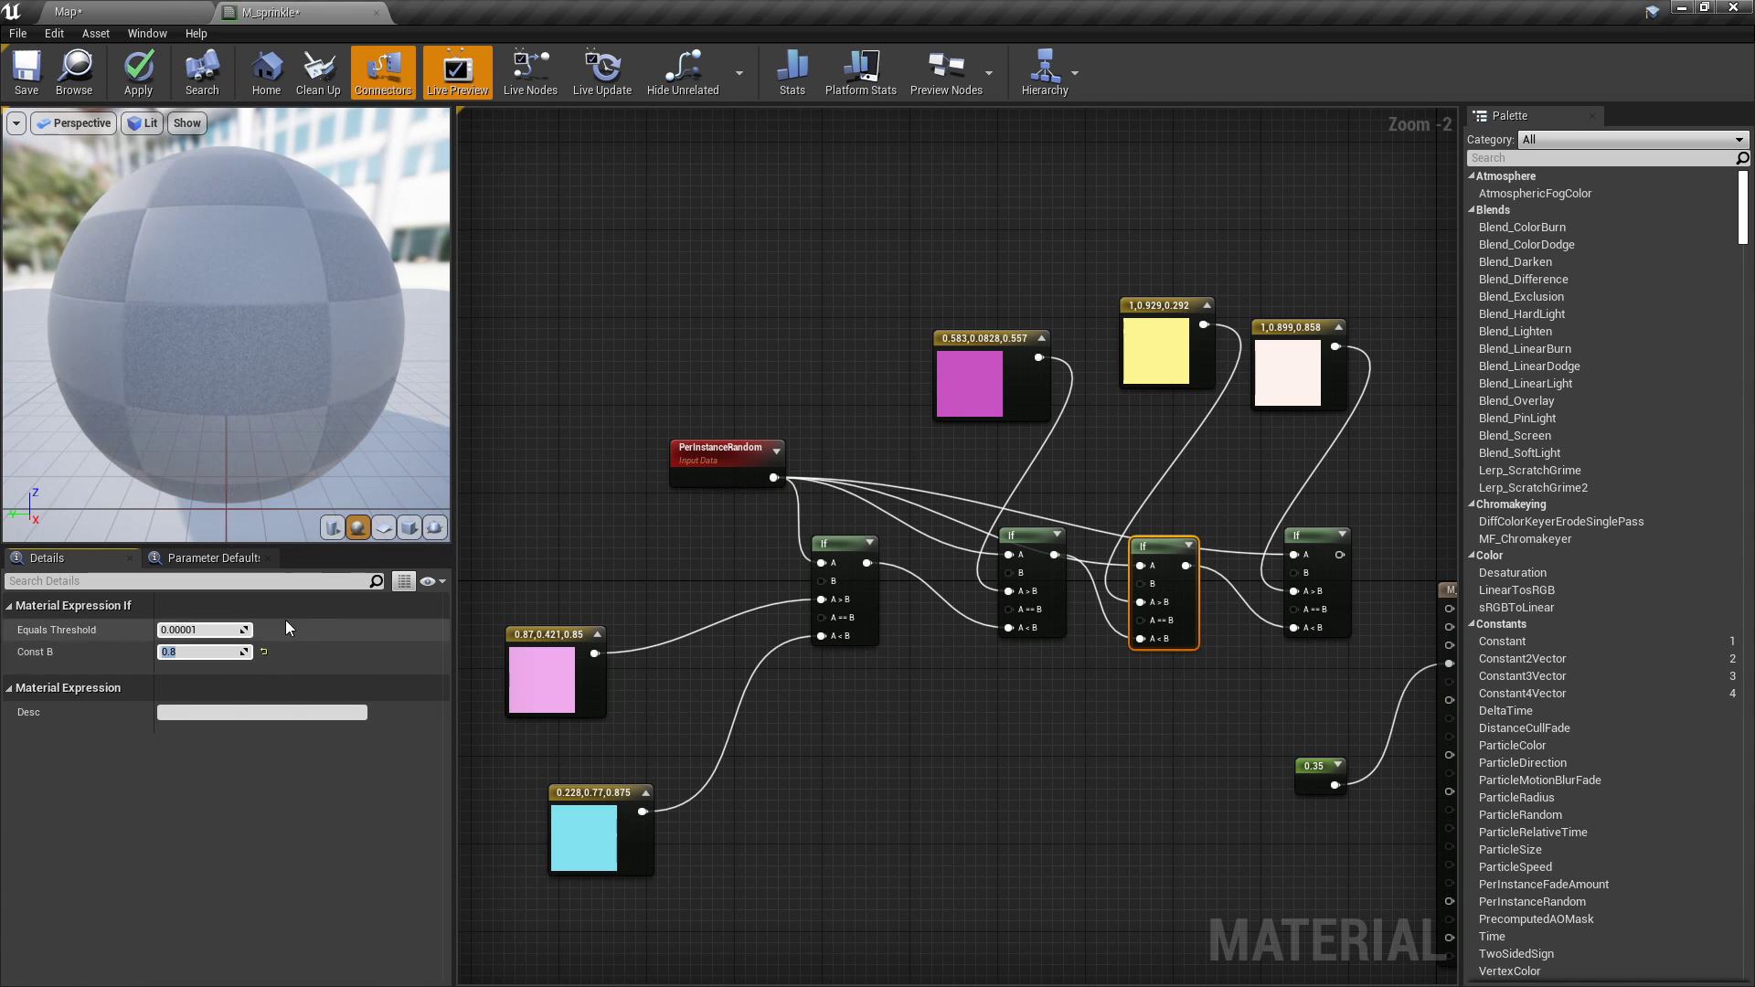
Correct the third If node's Const B to 0.6.
click(1244, 662)
right_drag(1244, 662, 1106, 655)
click(1186, 568)
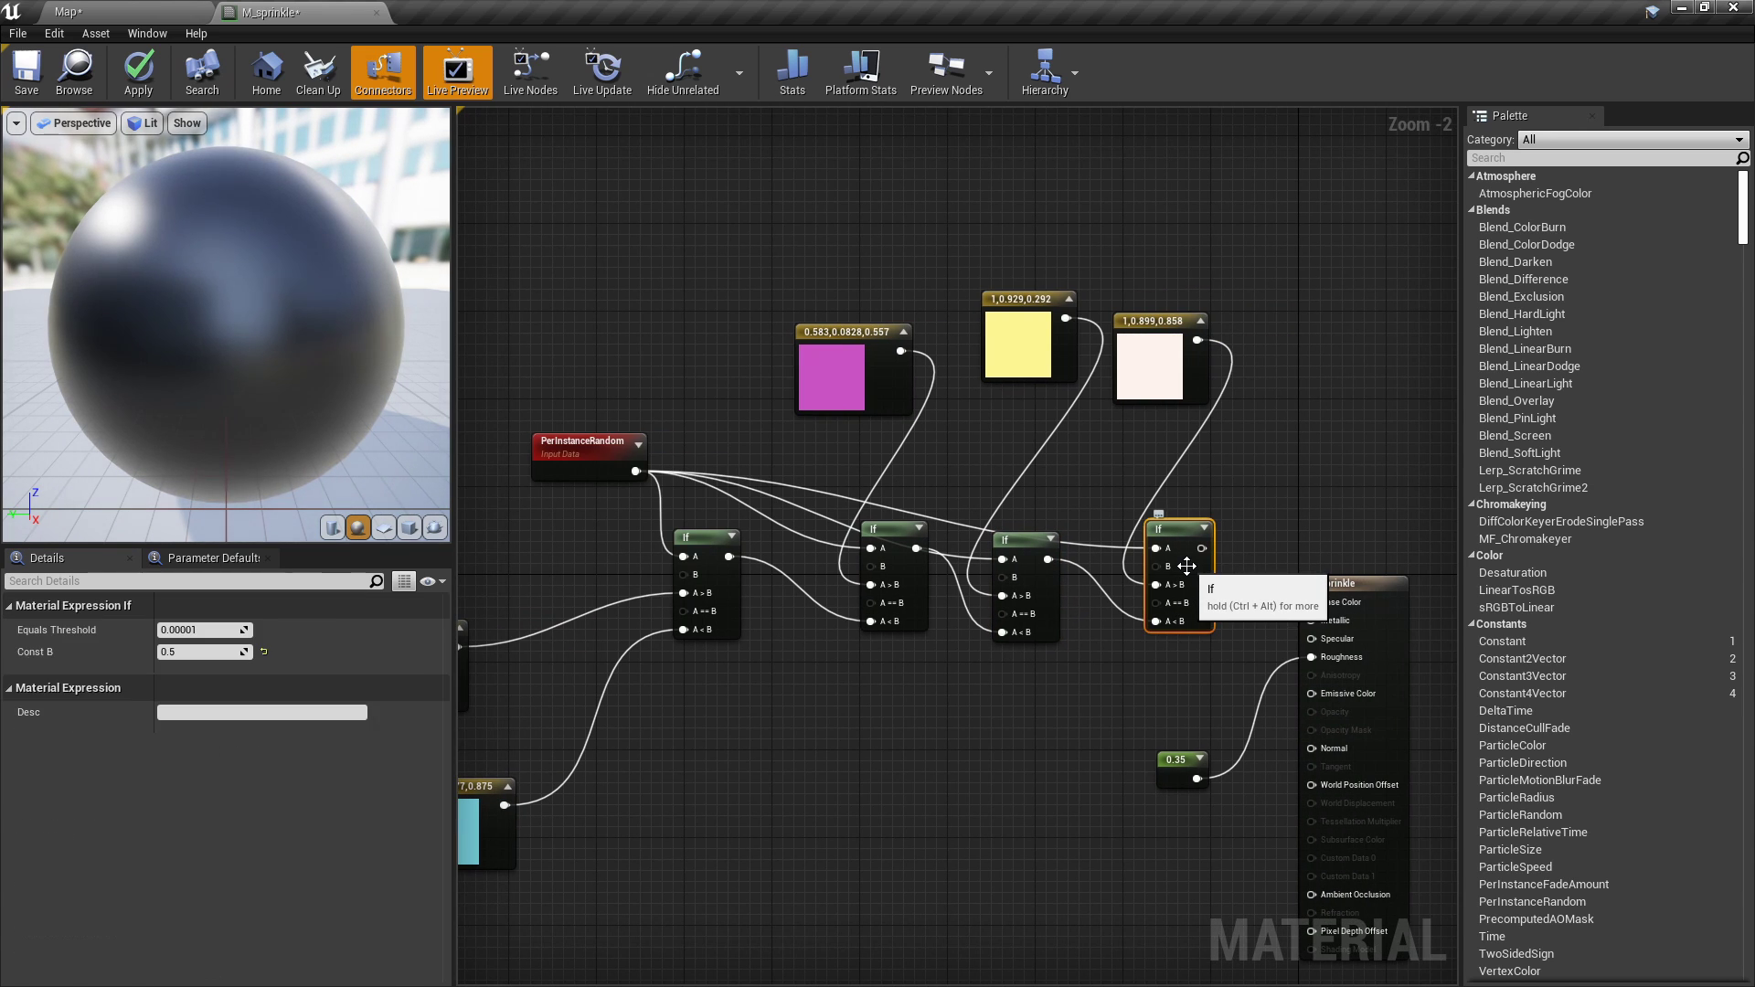
click(1024, 540)
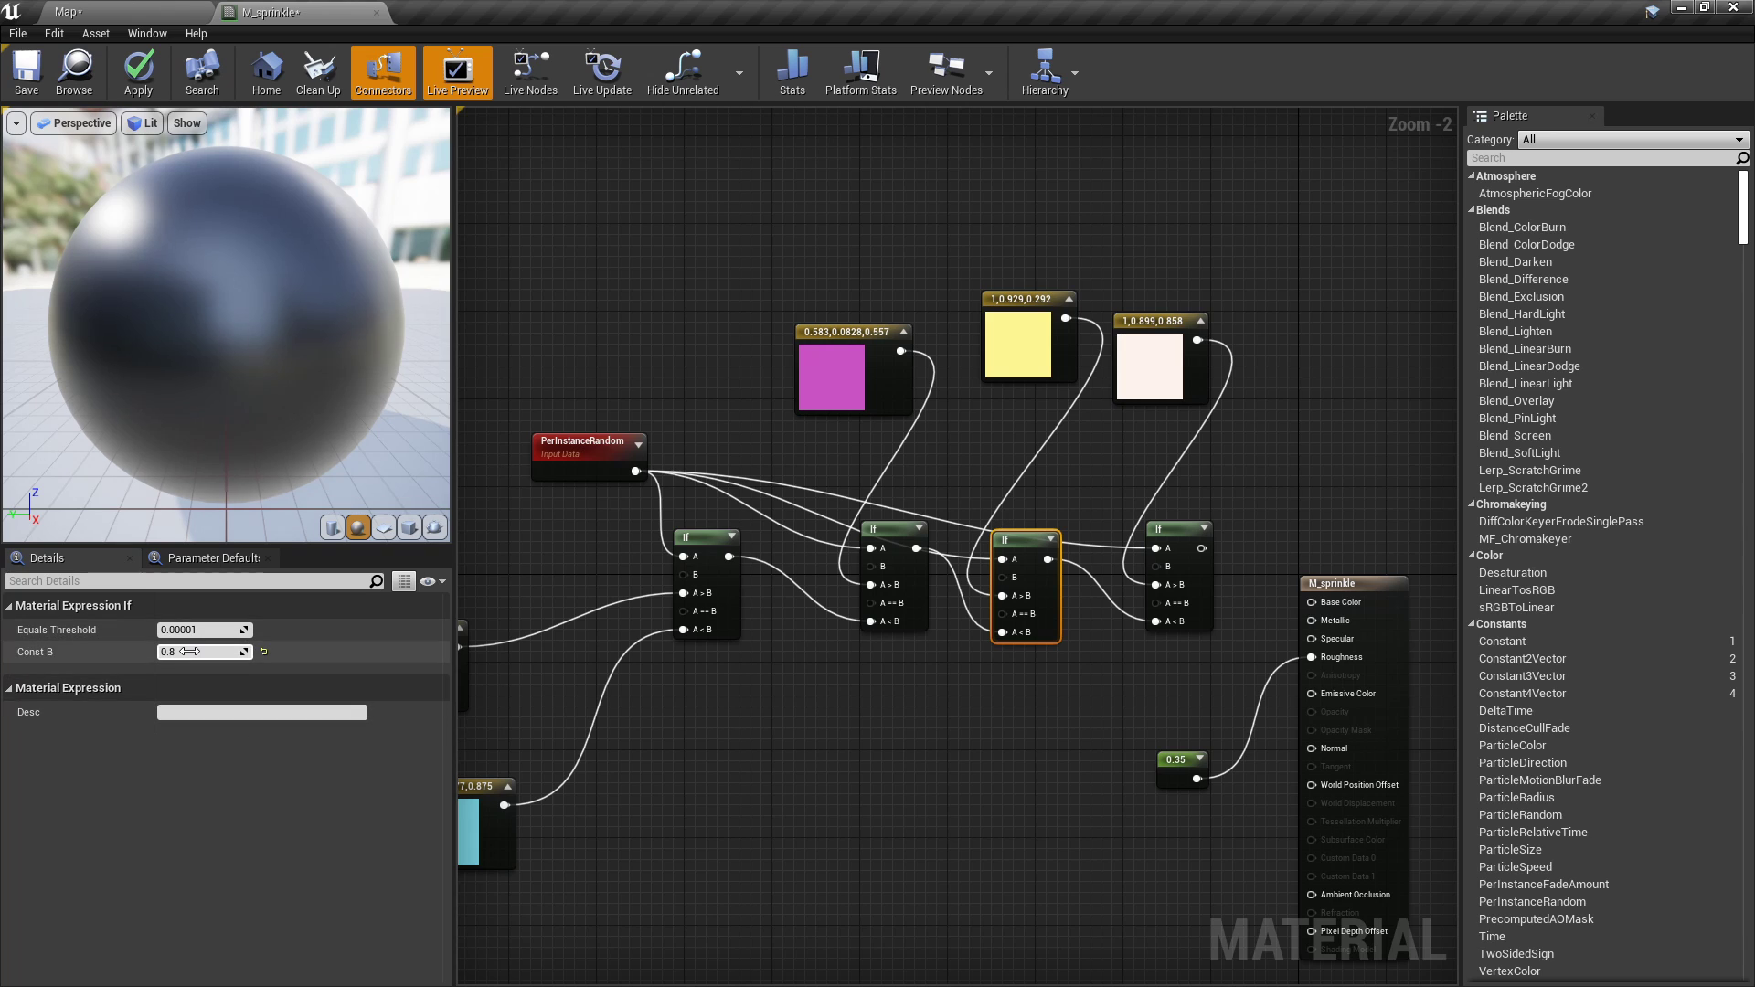
key(Return)
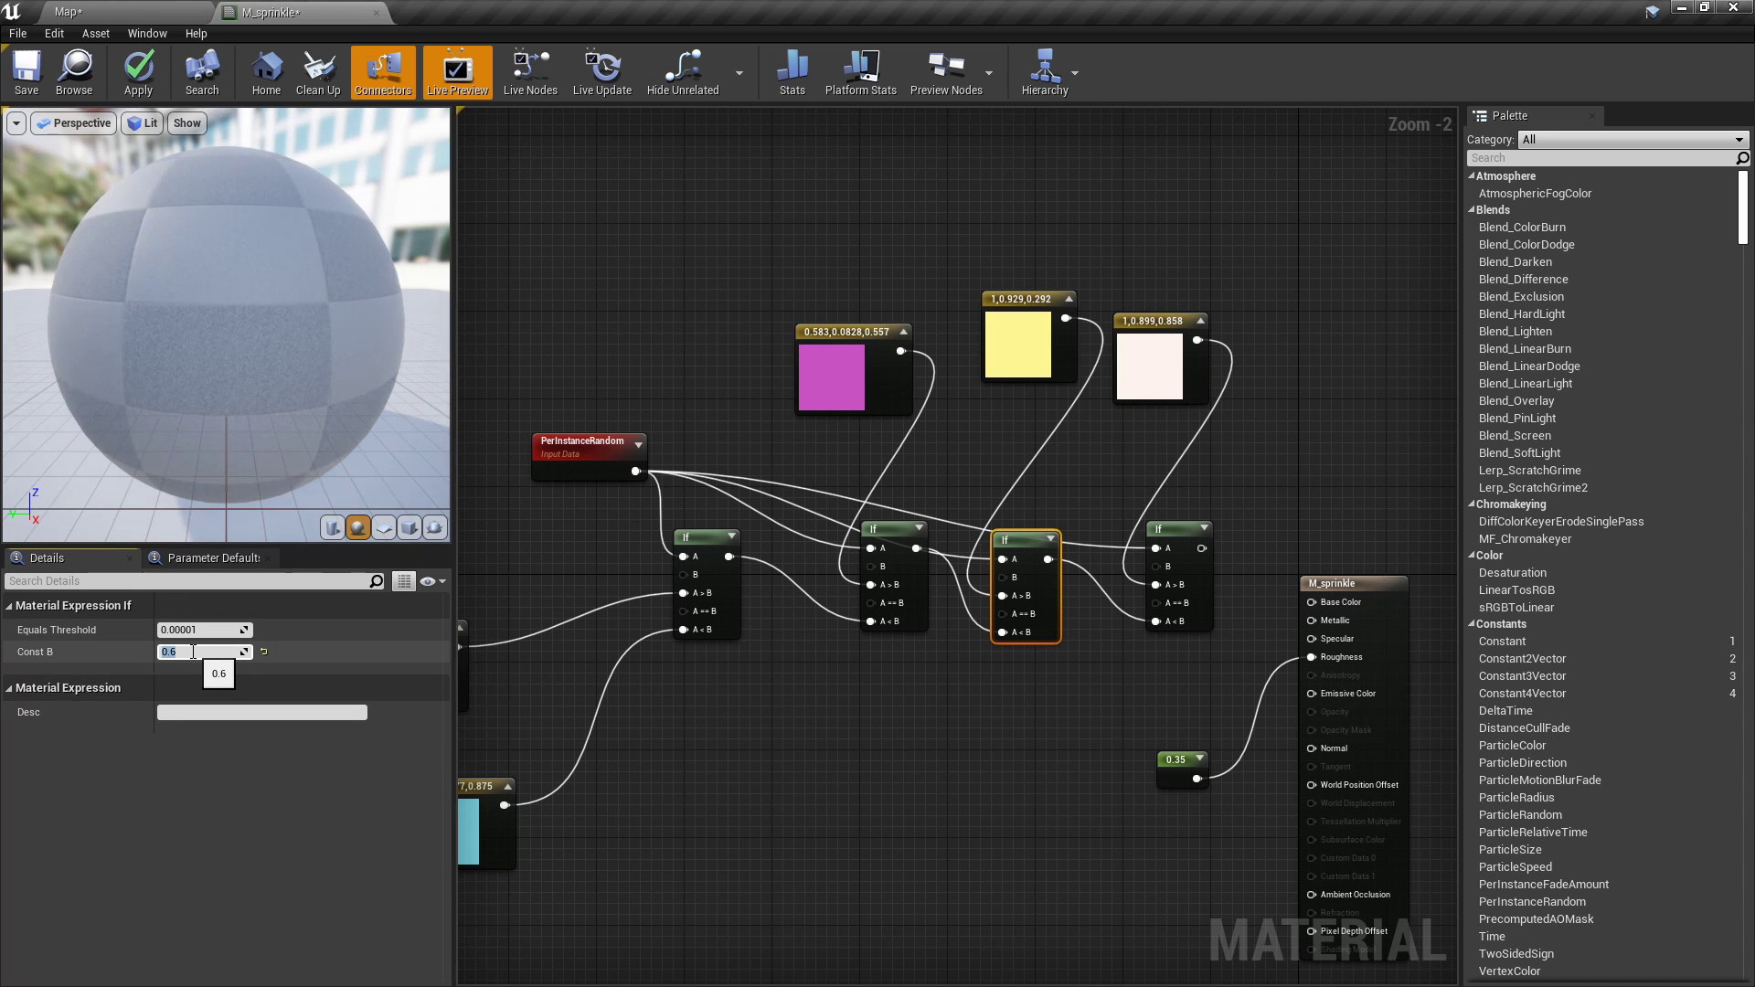
Set the fourth If node's Const B to 0.8 and connect its output to M_sprinkle's Base Color.
click(1186, 561)
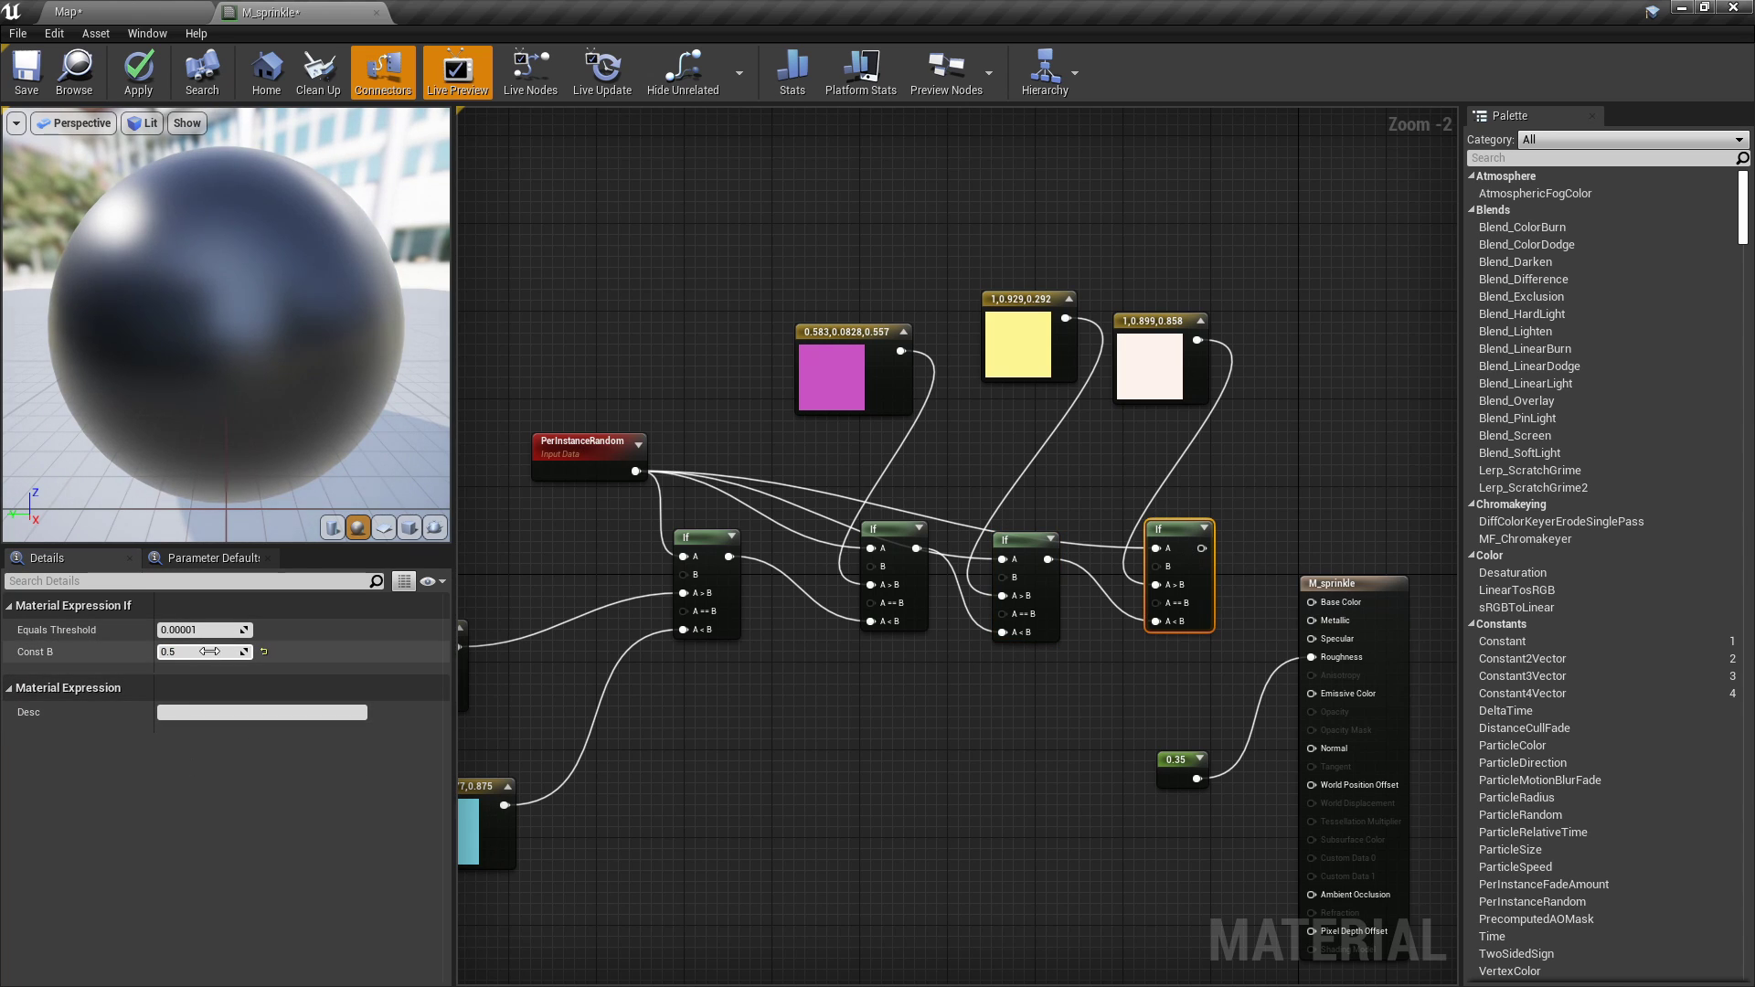
key(Return)
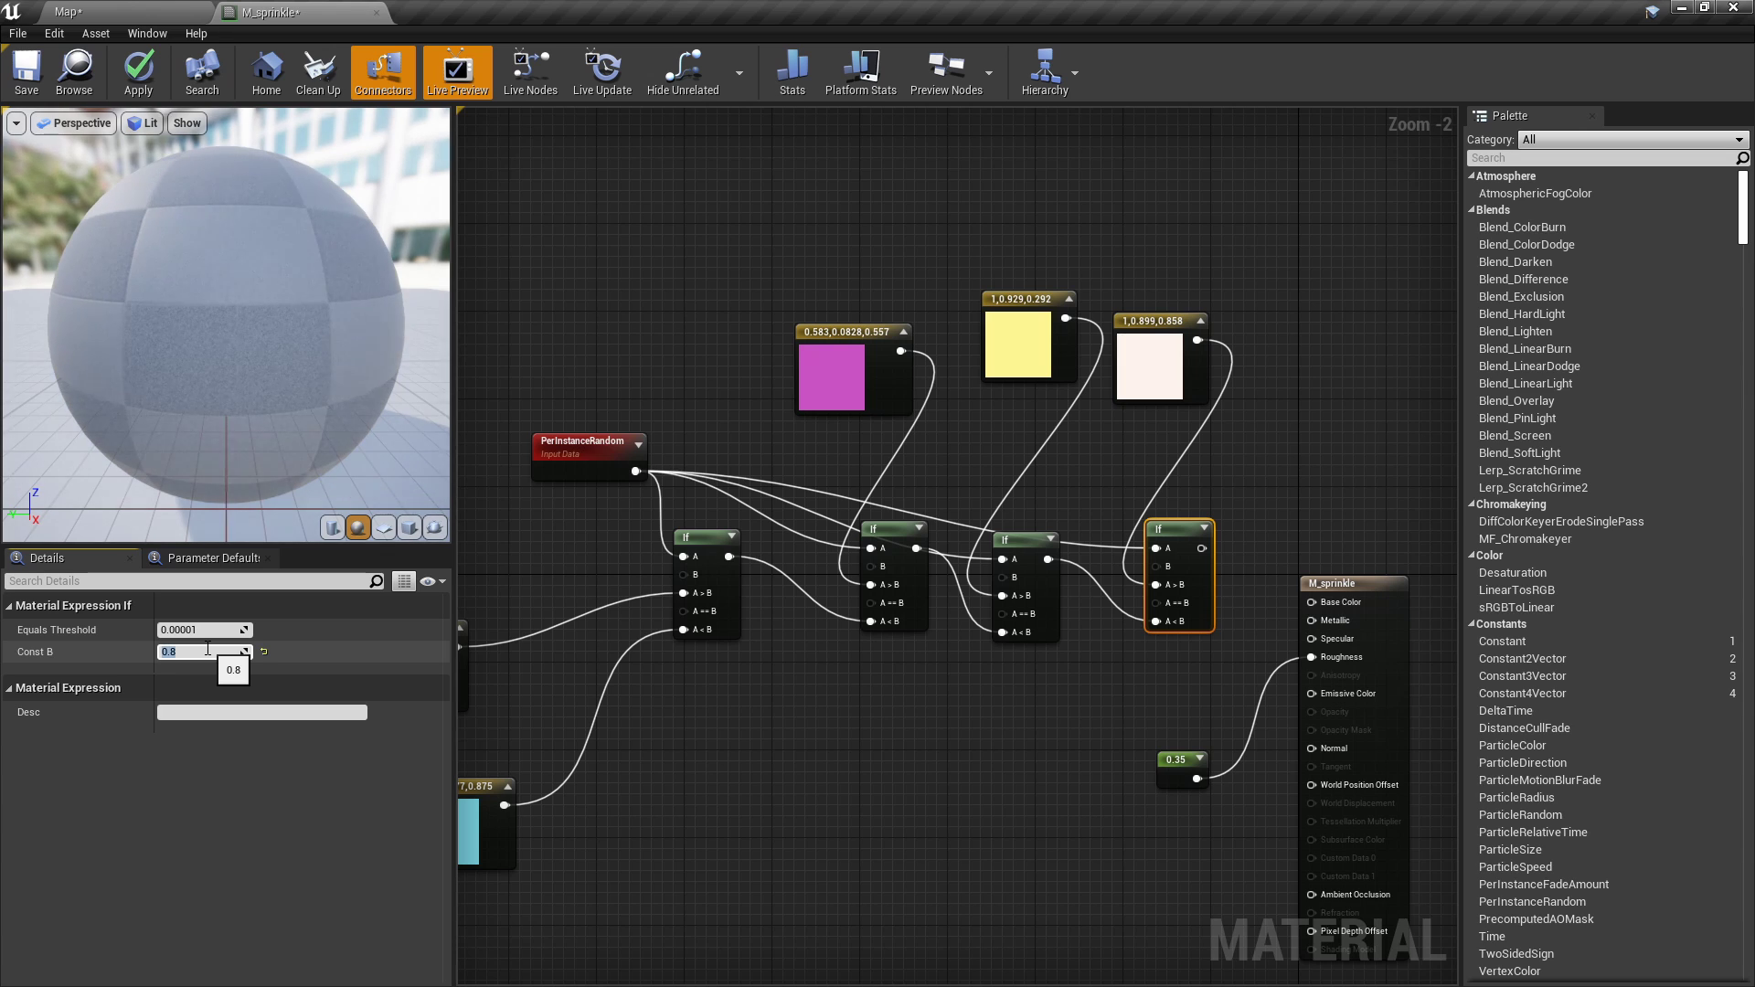
click(851, 756)
right_drag(851, 756, 683, 728)
drag(1033, 519, 1121, 715)
drag(1187, 574, 1187, 574)
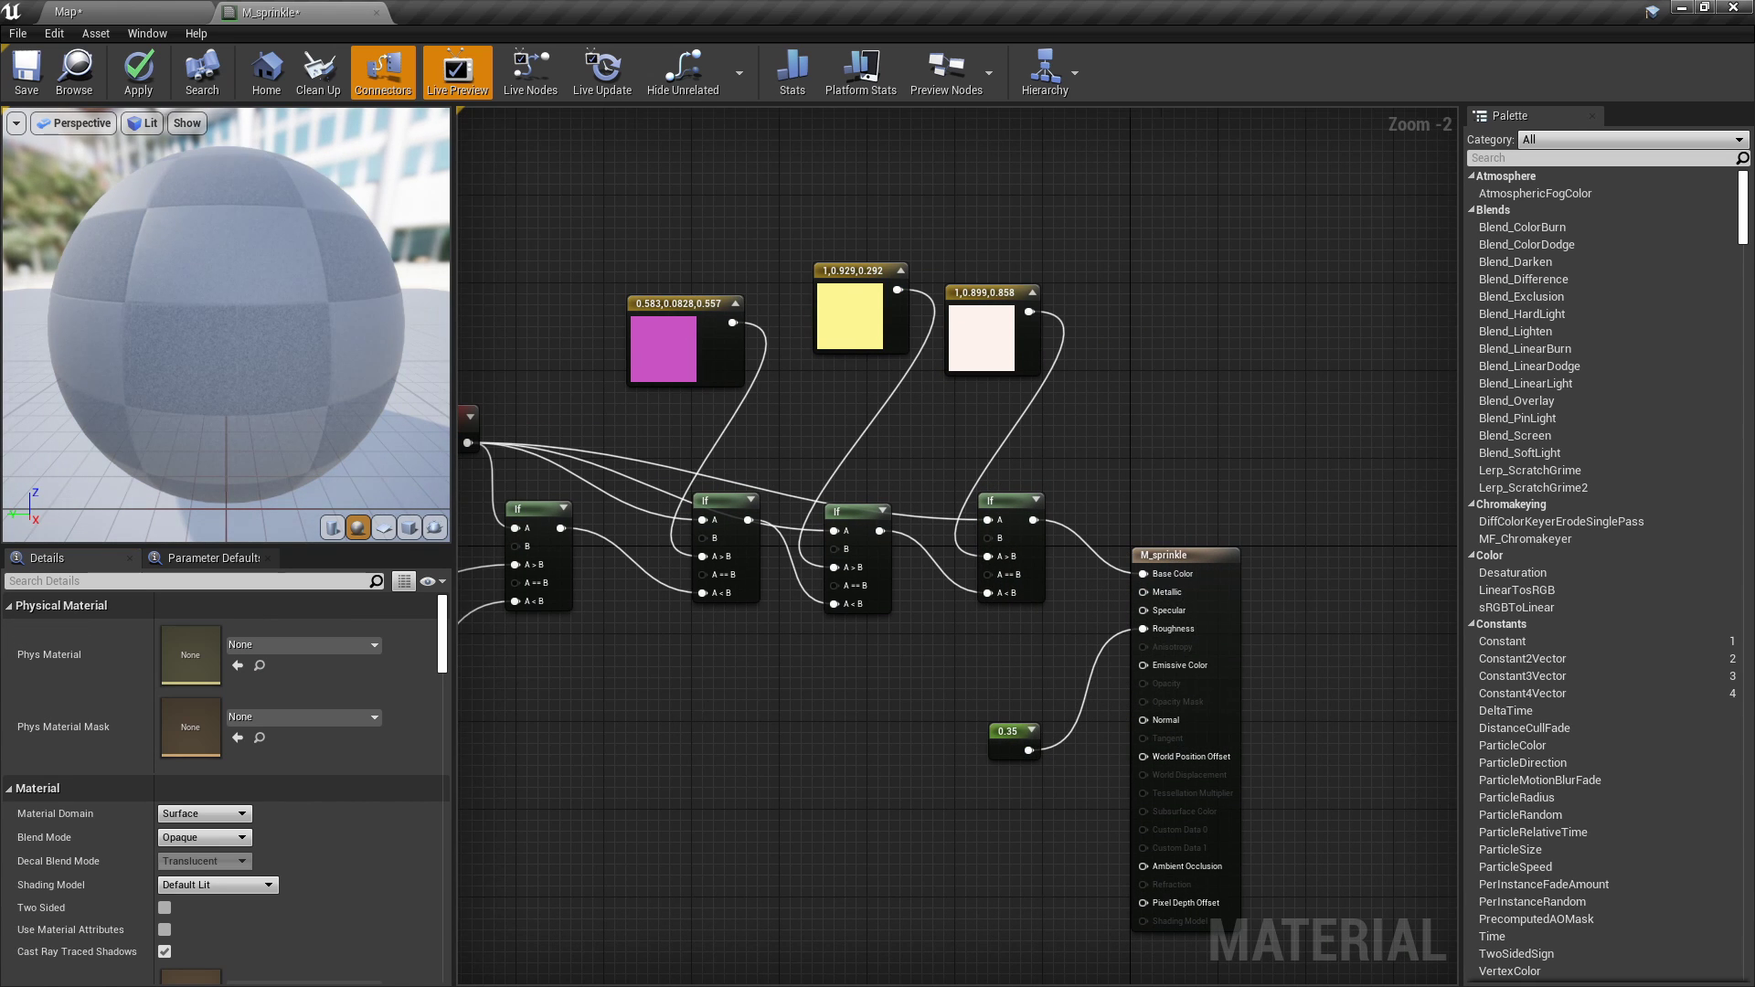
Move the light pink and cyan color nodes together up and closer to the first If node.
right_drag(704, 695, 908, 696)
scroll(929, 693, down, 1)
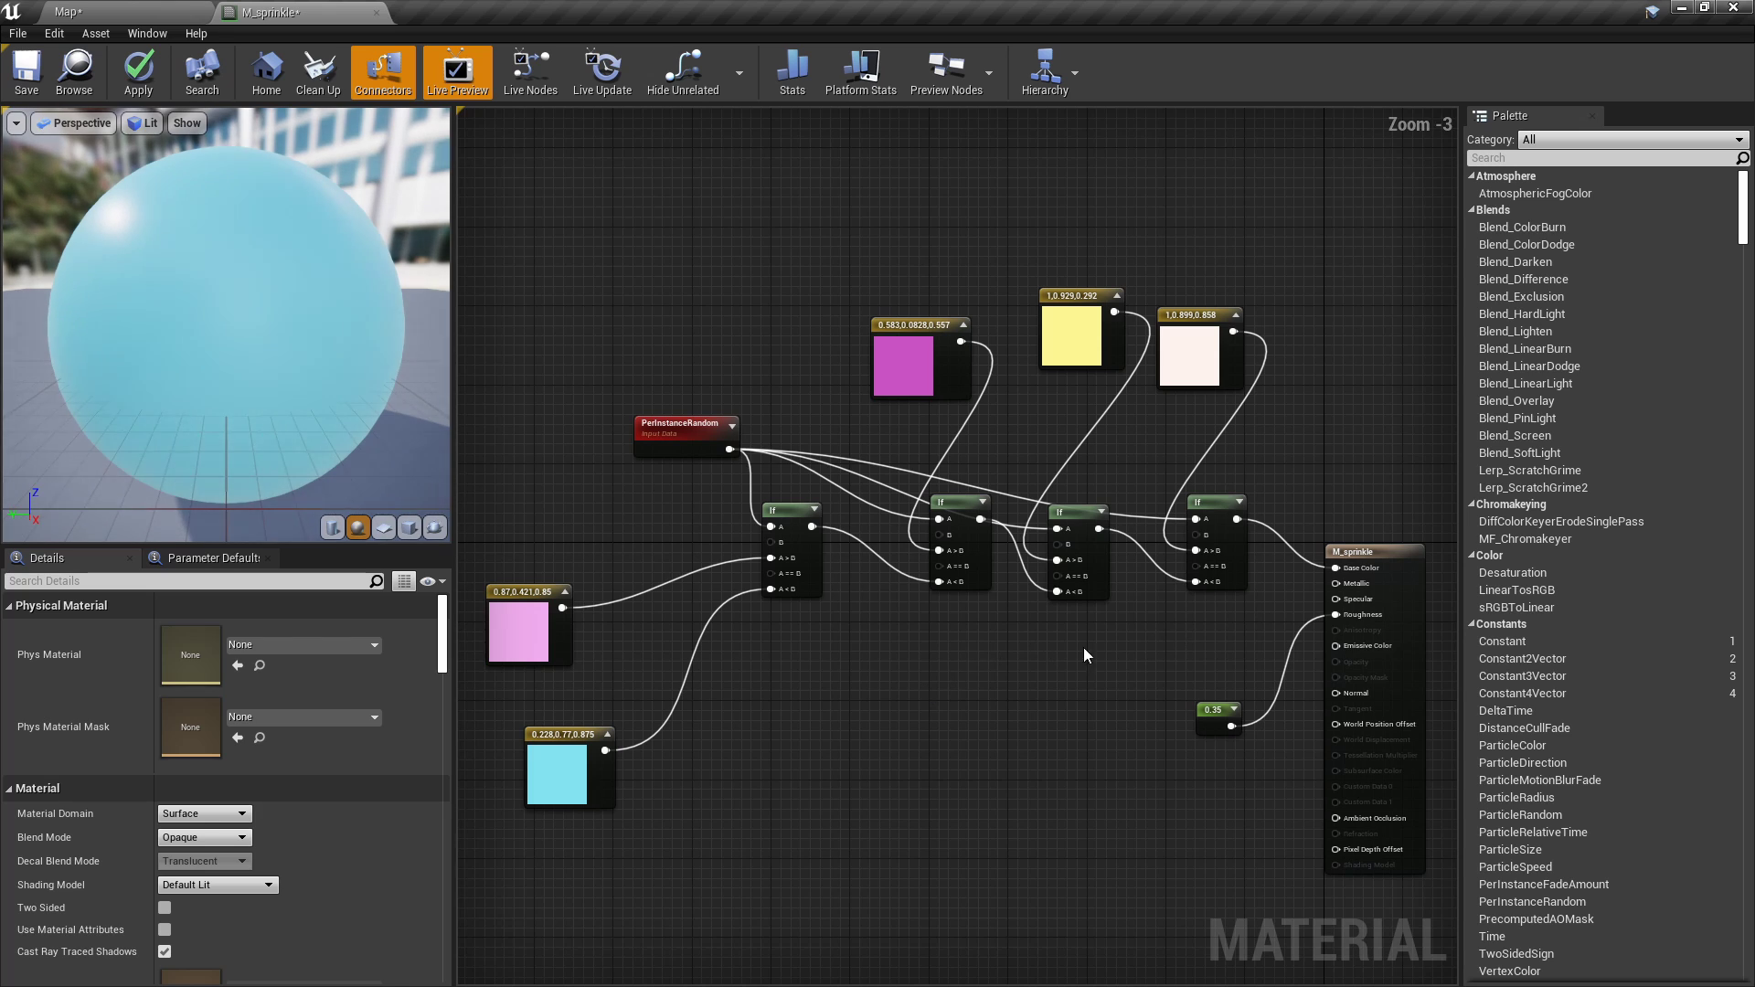
drag(693, 464, 693, 469)
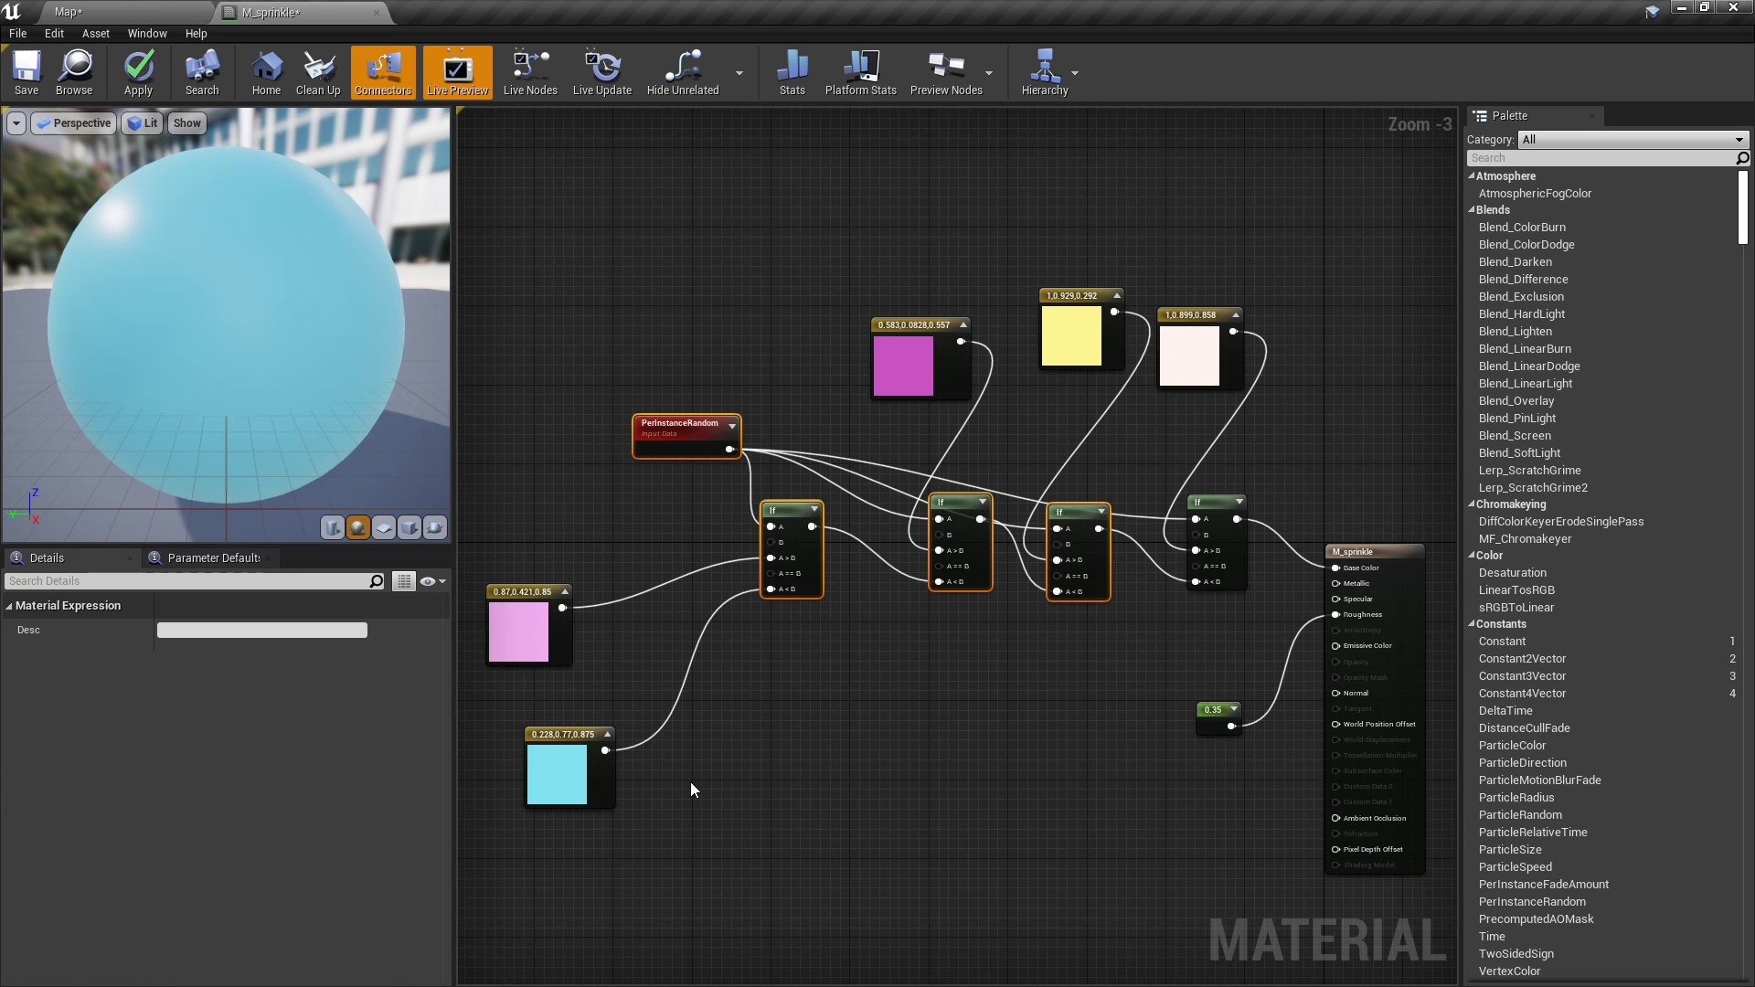
click(741, 747)
scroll(923, 640, down, 1)
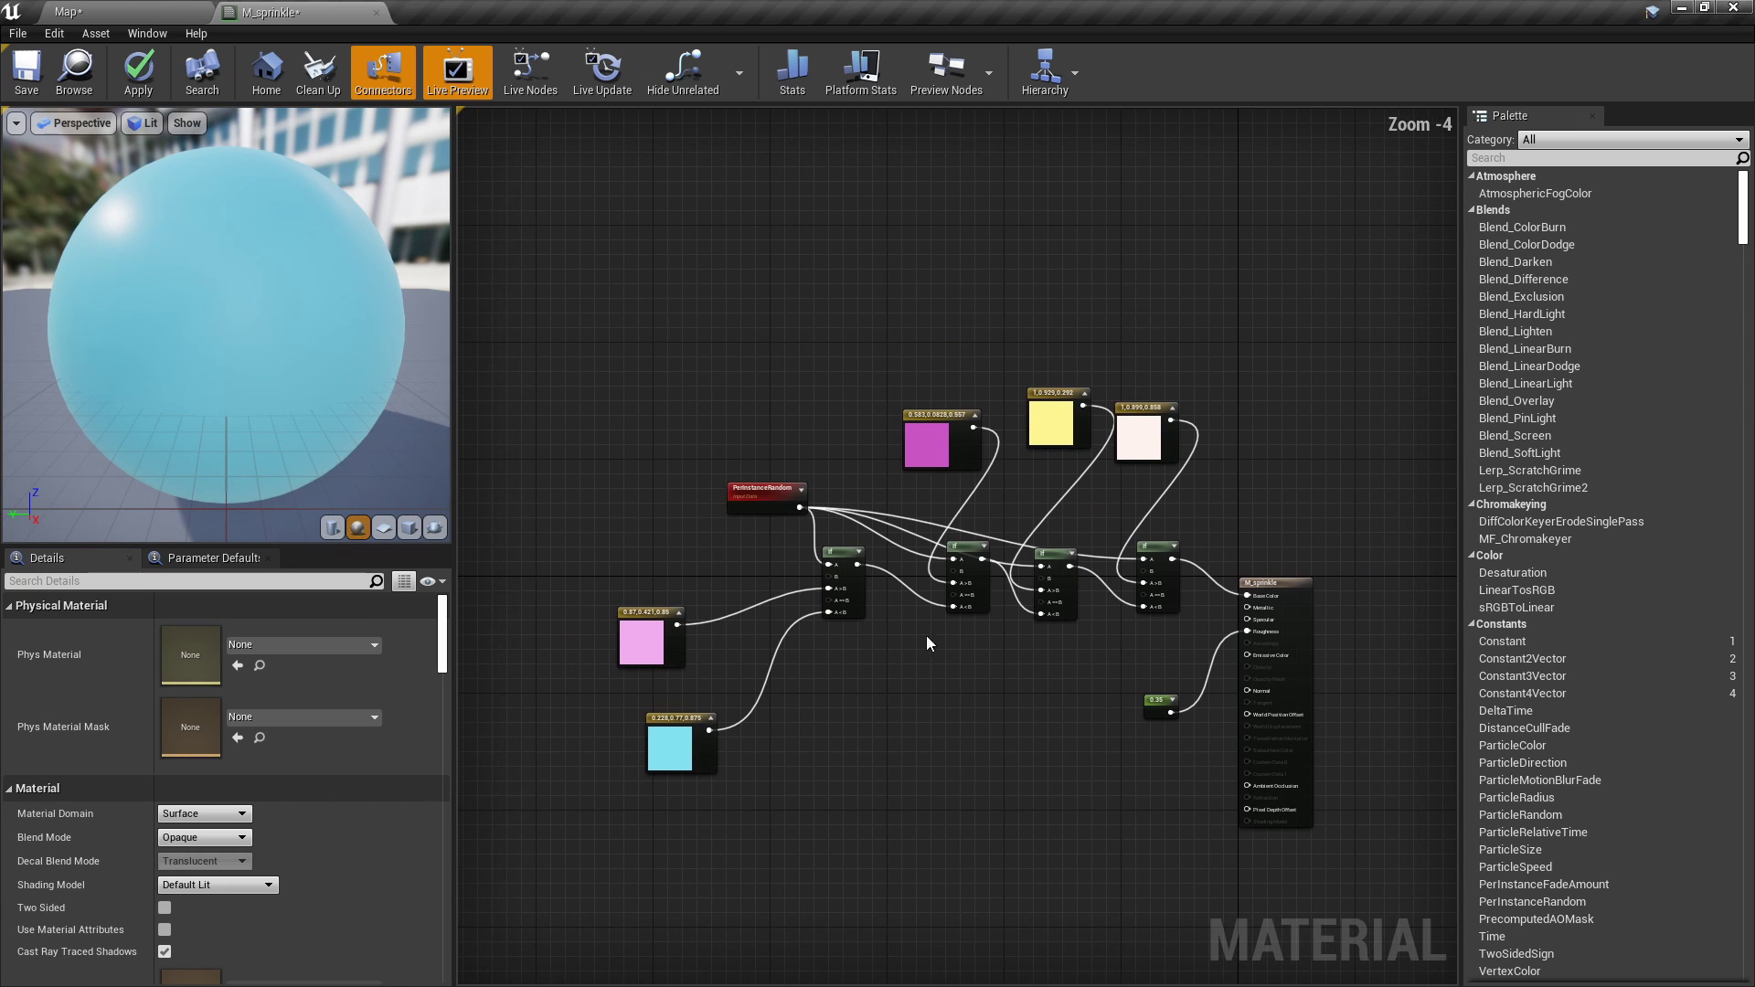
scroll(926, 635, up, 1)
drag(669, 854, 543, 628)
drag(543, 628, 592, 588)
click(1041, 329)
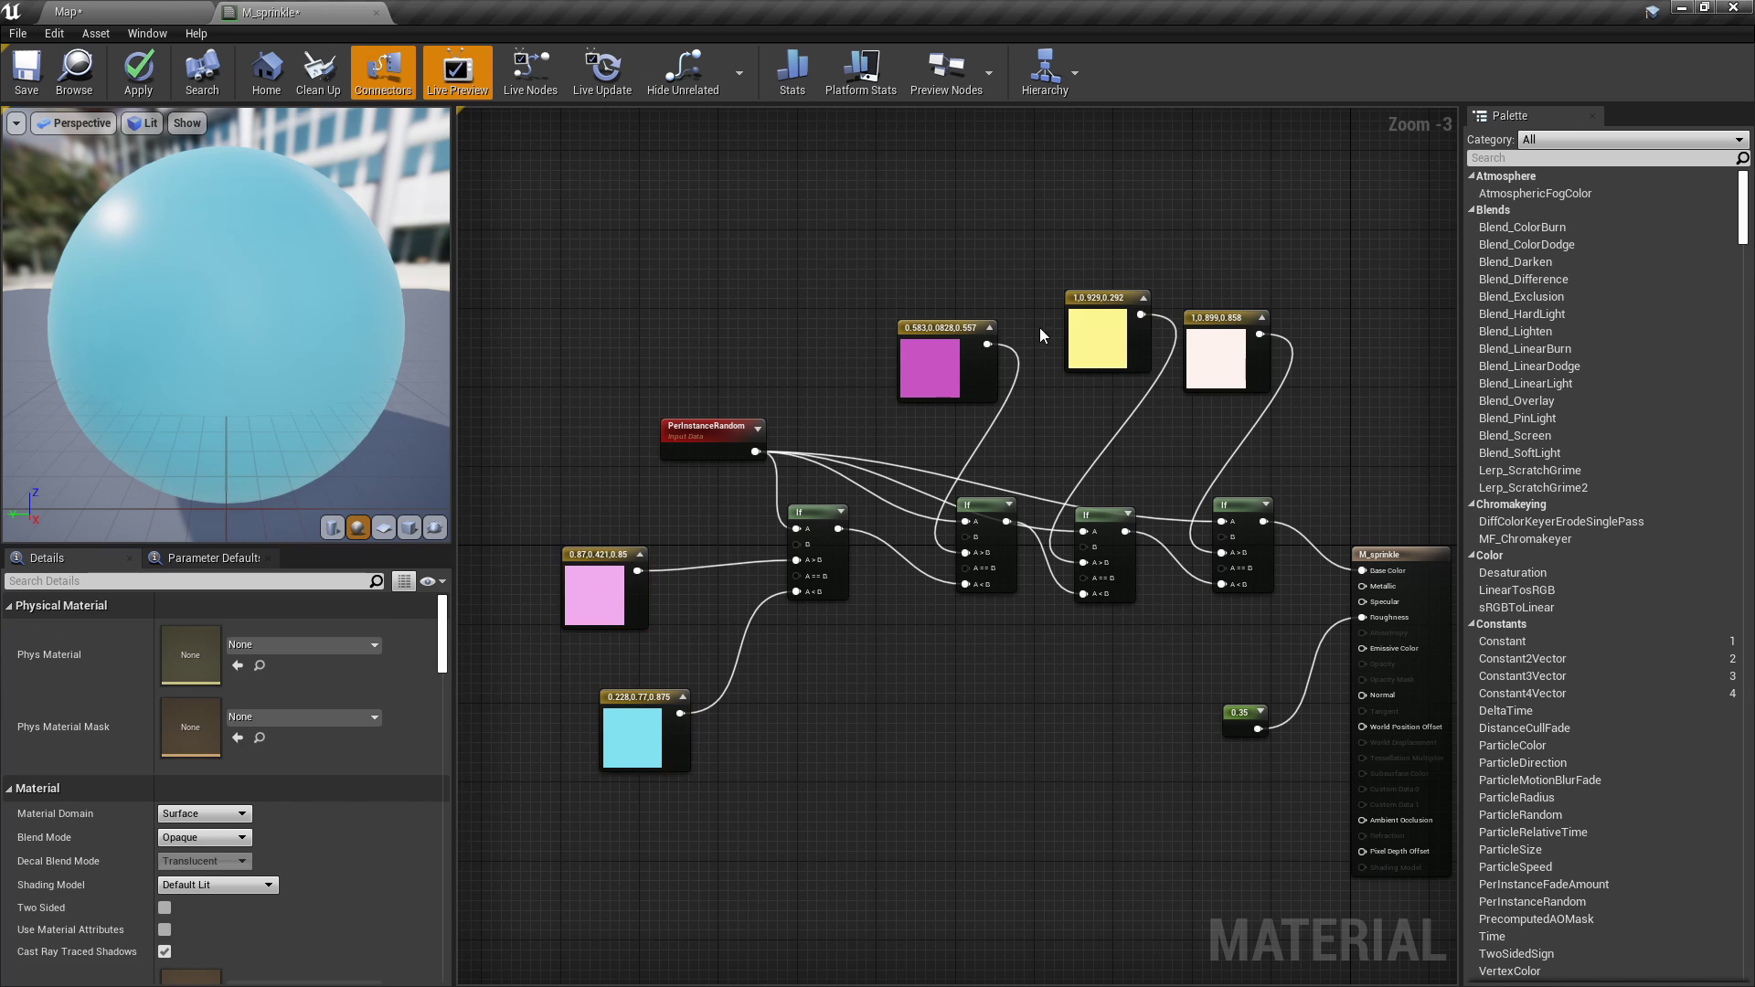
drag(841, 279, 1355, 393)
click(1300, 459)
Apply the M_sprinkle changes and check the sprinkle colors on the donut in the Map level.
click(158, 84)
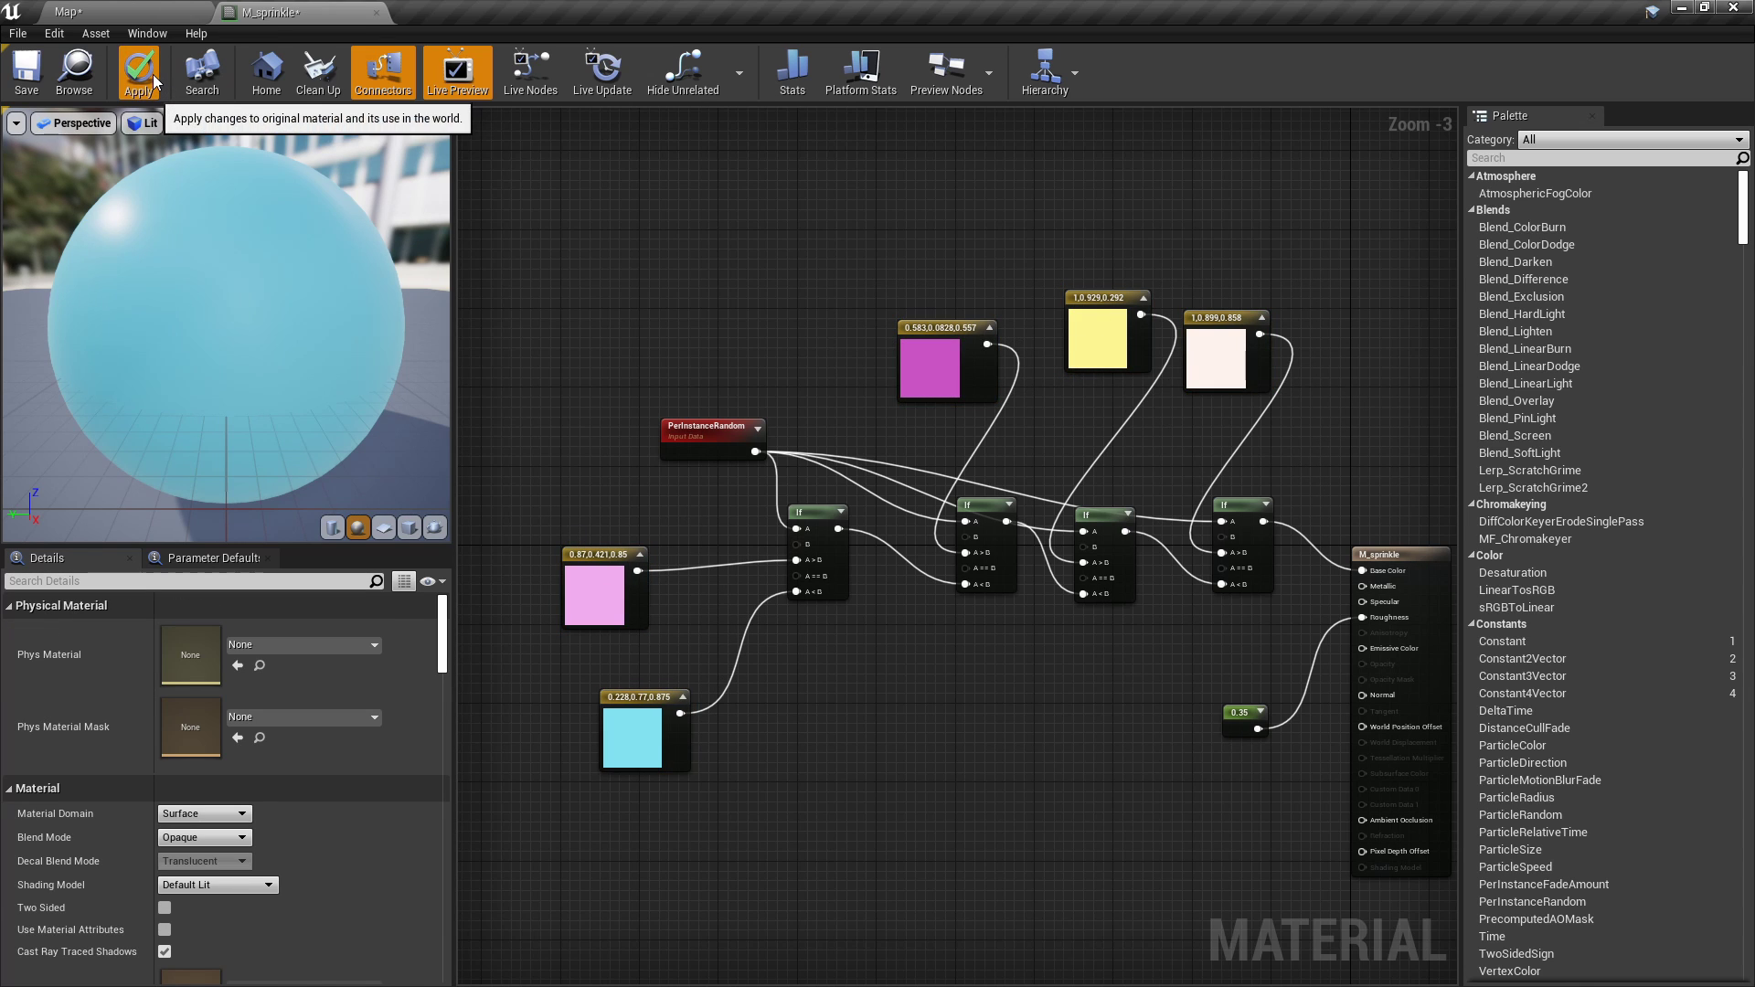
click(150, 10)
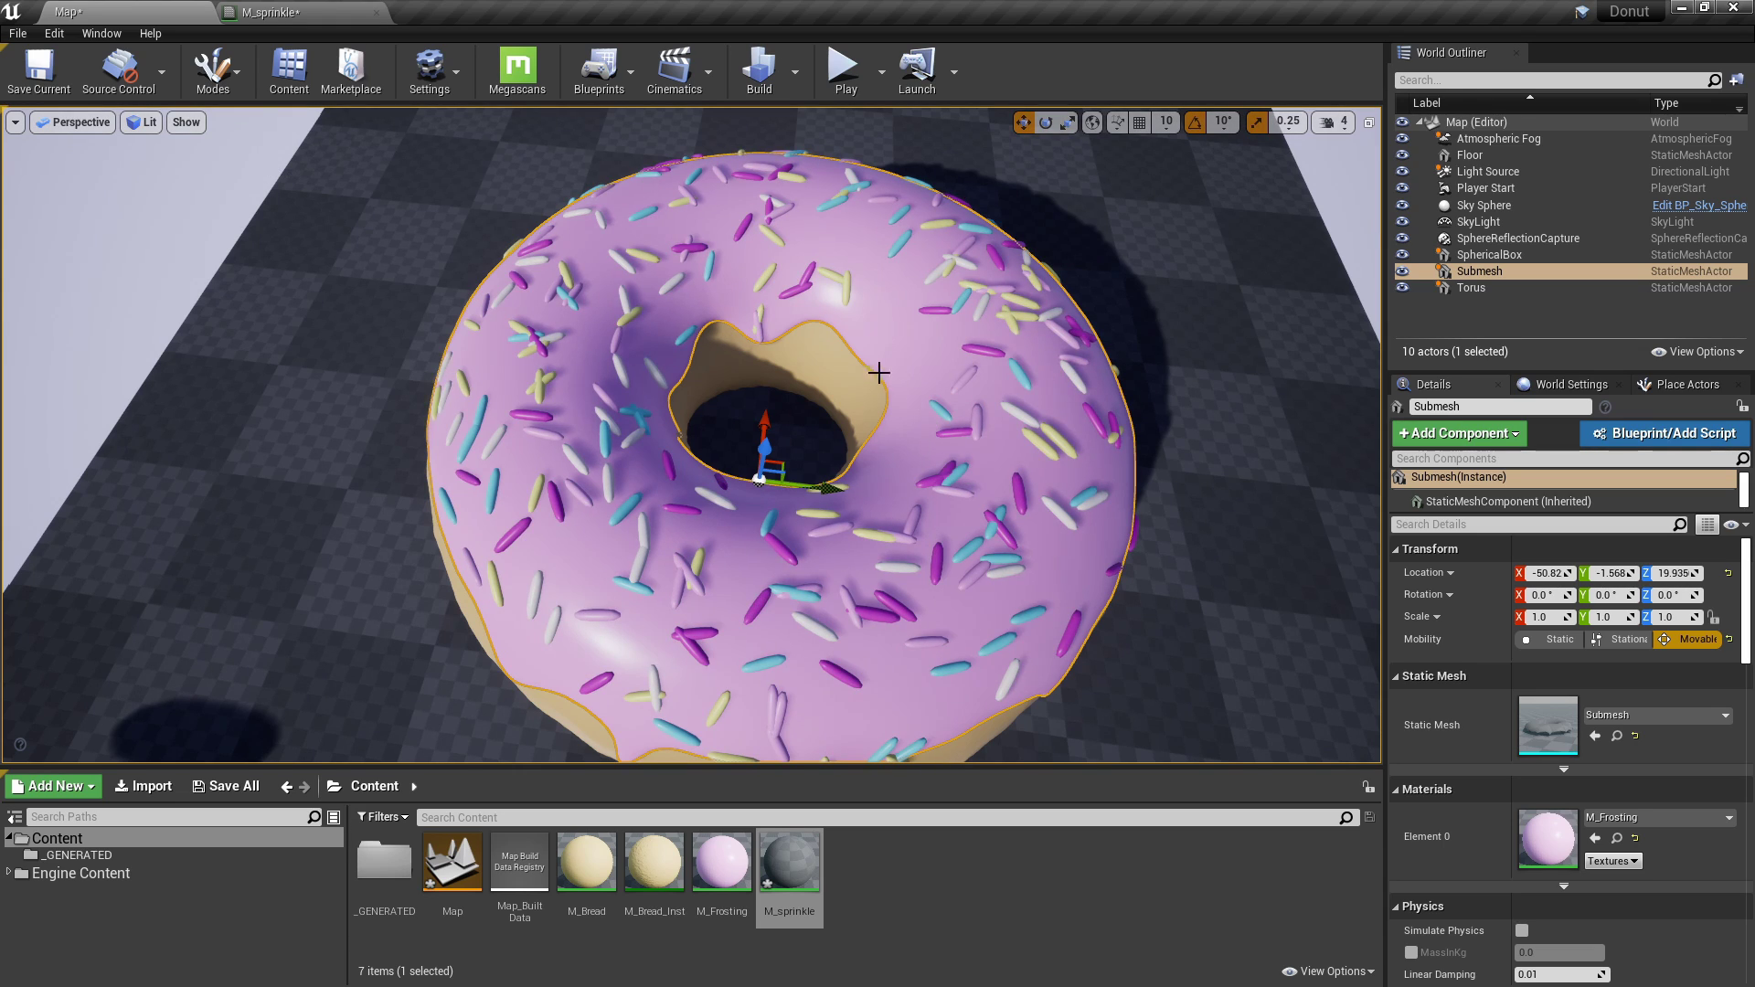
right_drag(745, 499, 1326, 494)
right_drag(672, 421, 683, 437)
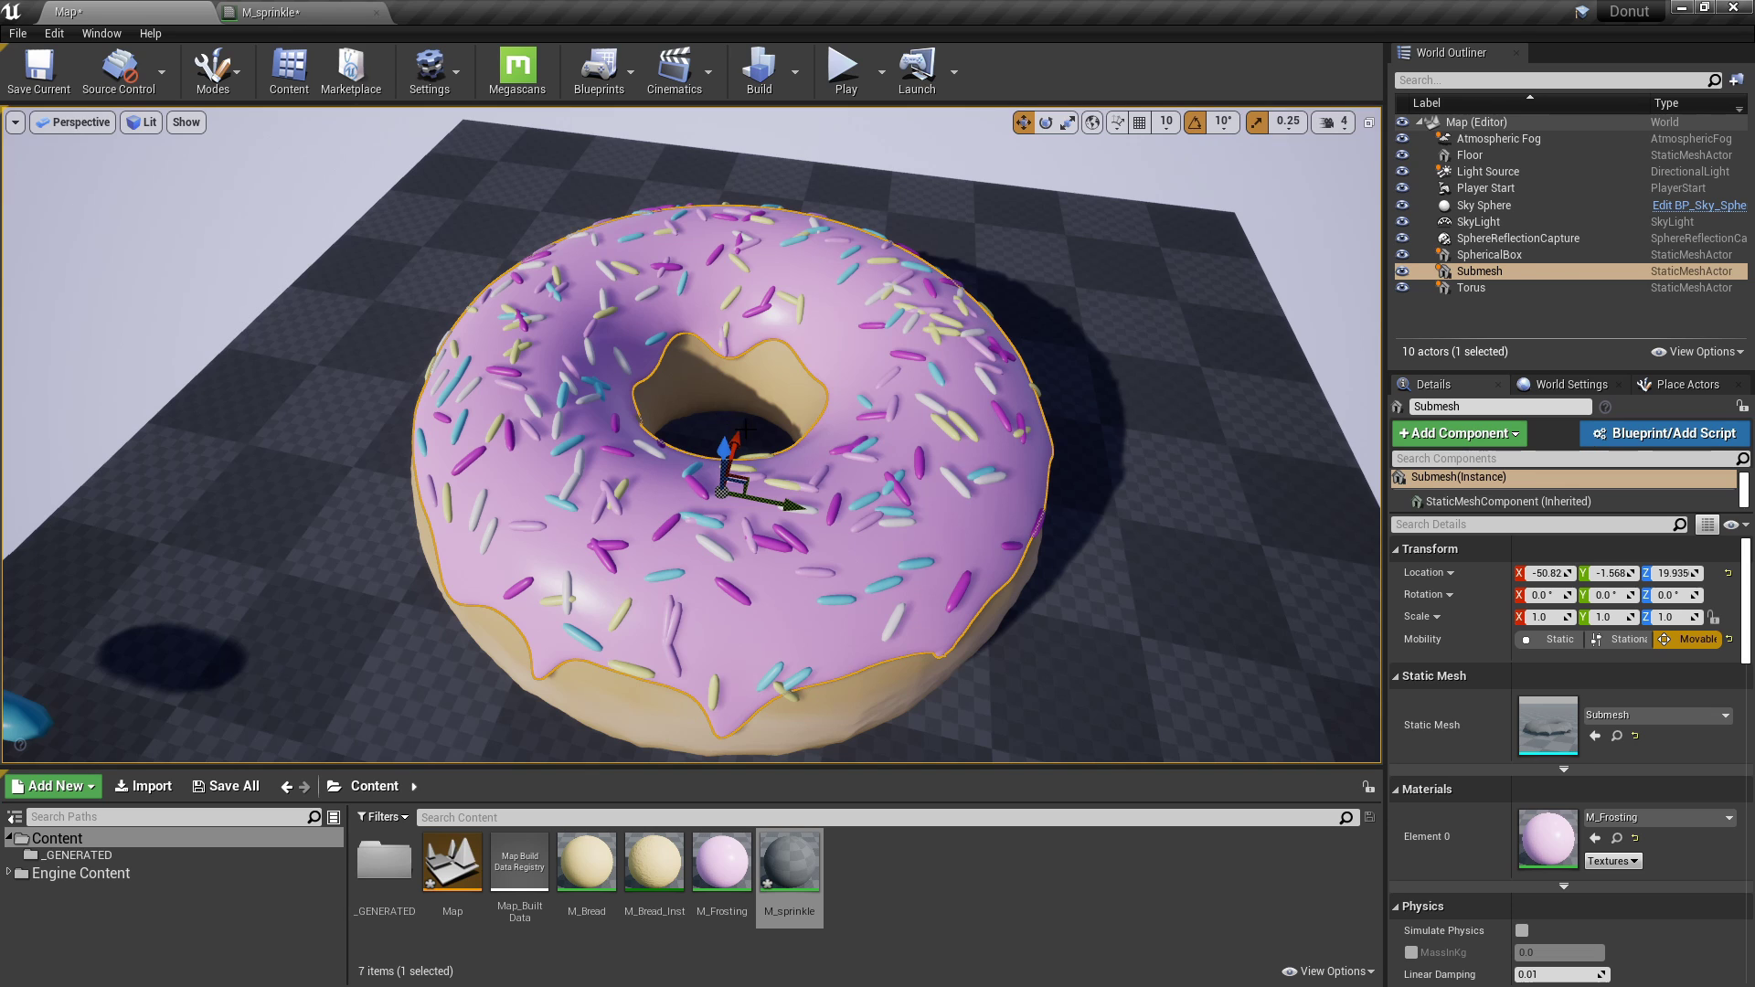
Return to the M_sprinkle graph and move the light pink color node slightly up, toward PerInstanceRandom.
click(334, 10)
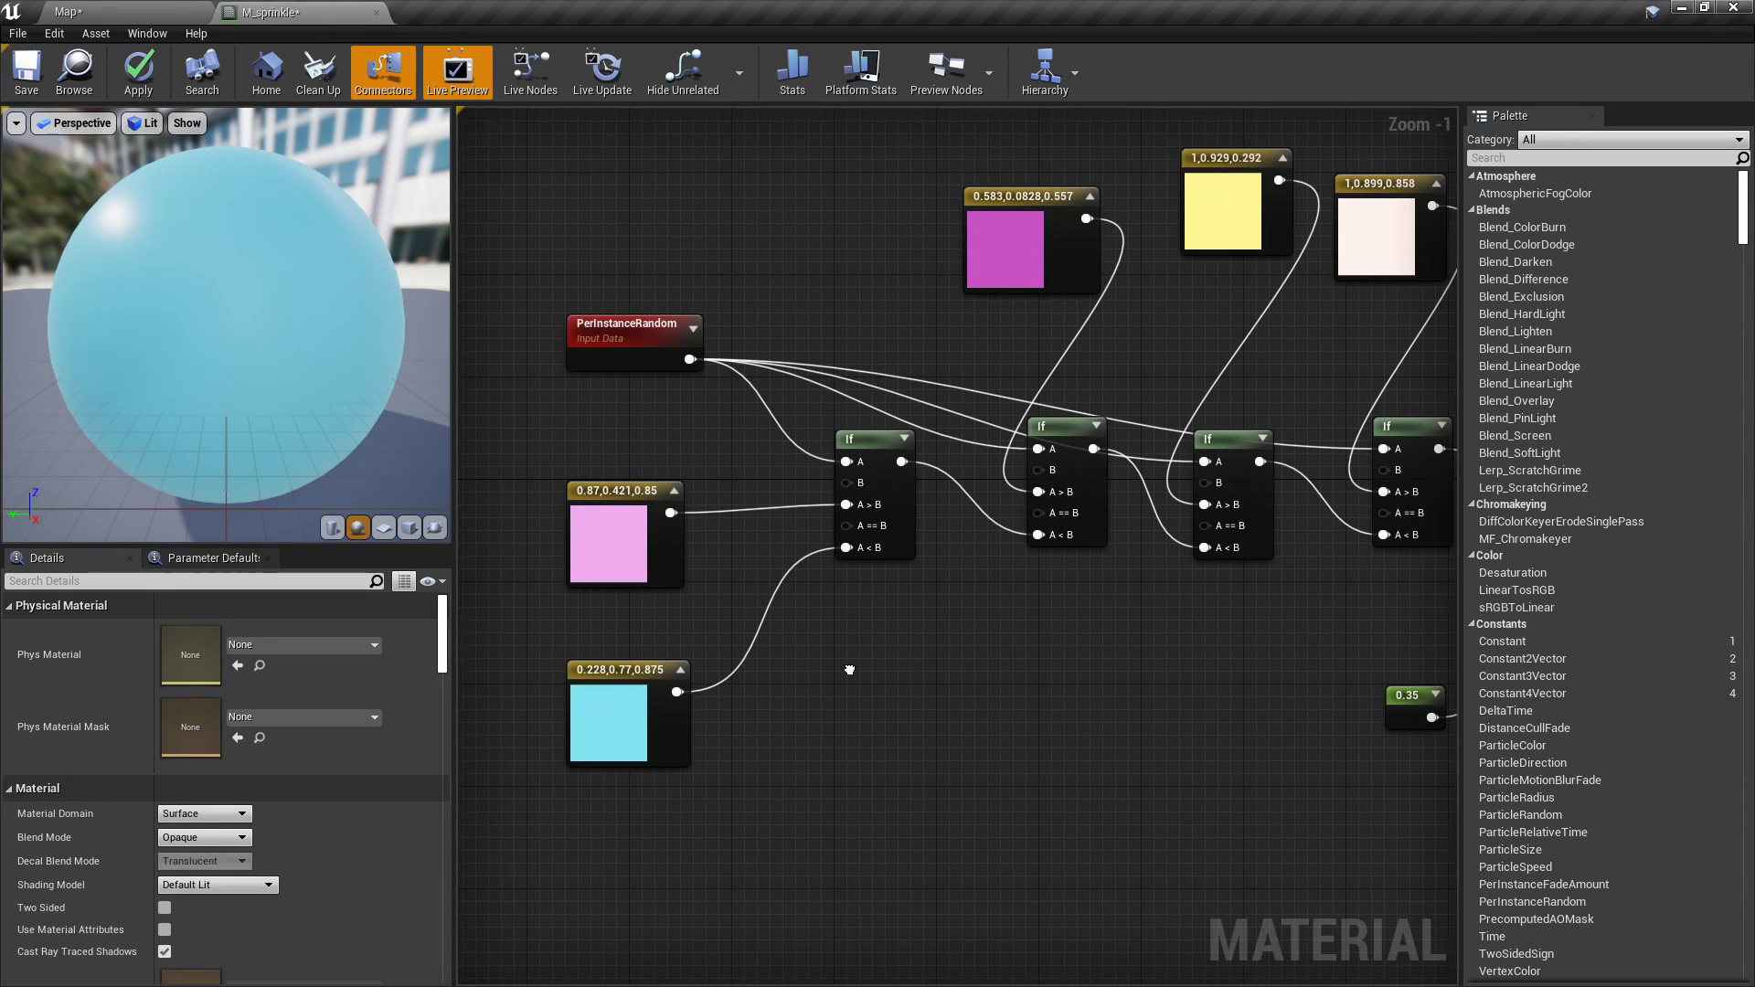
right_drag(836, 710, 865, 669)
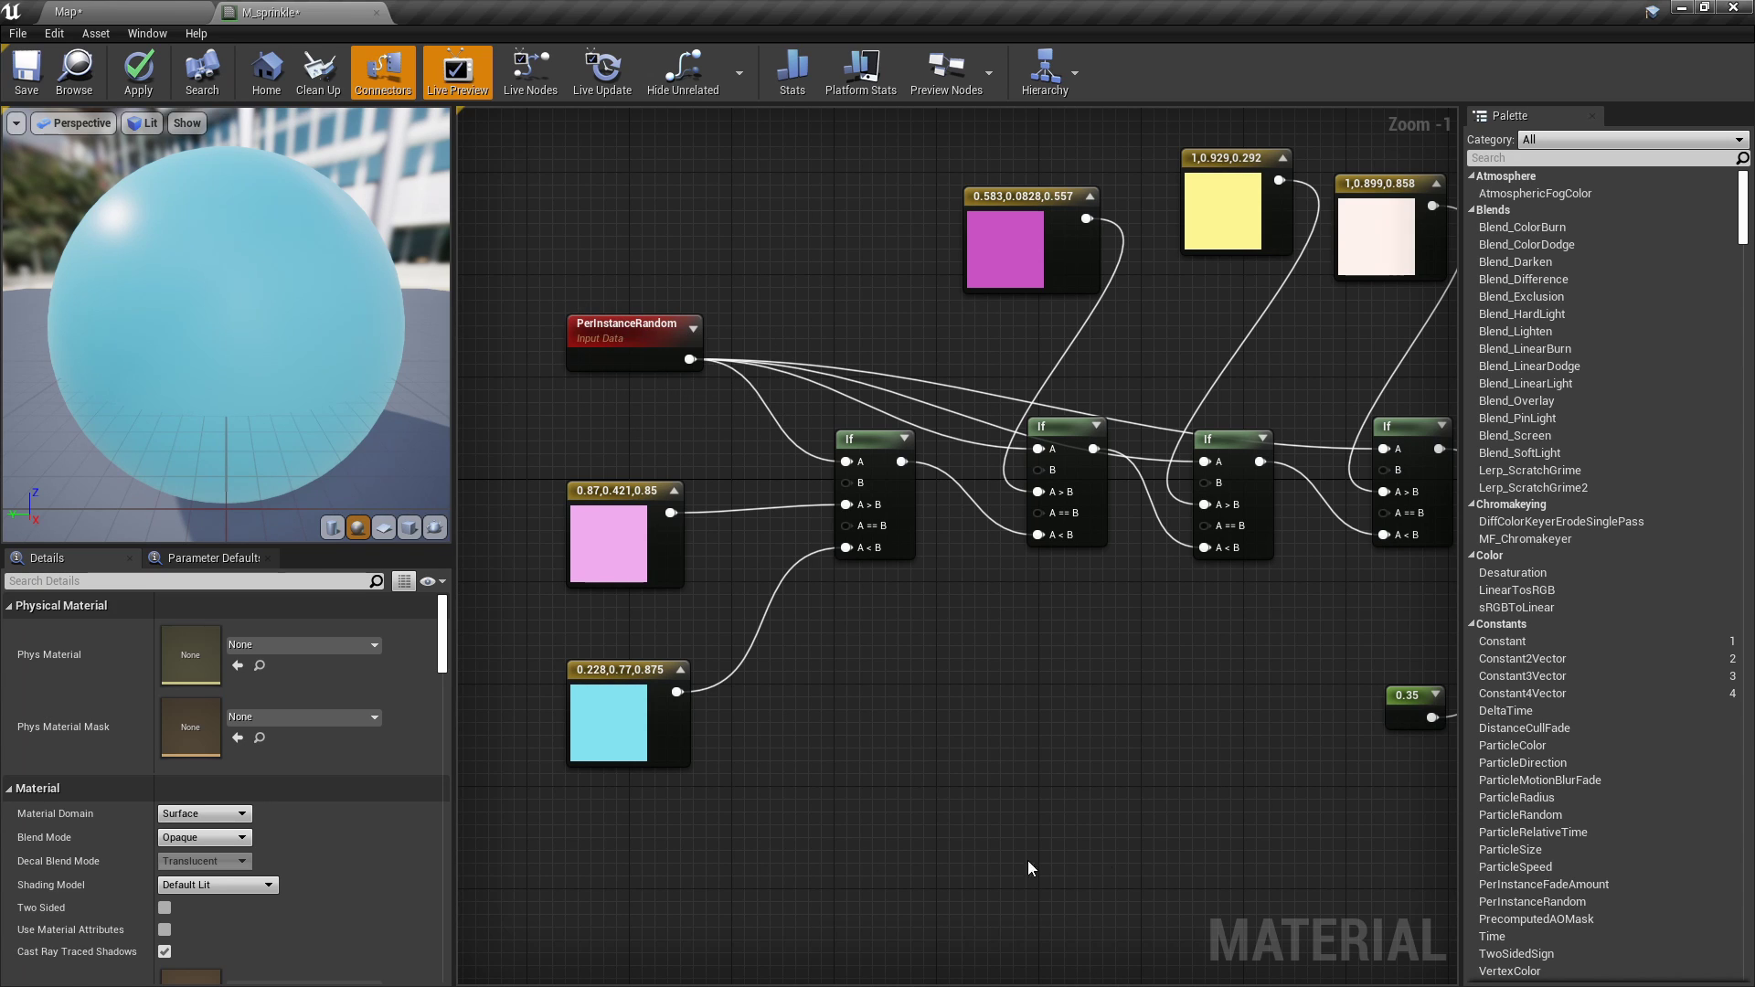
click(637, 712)
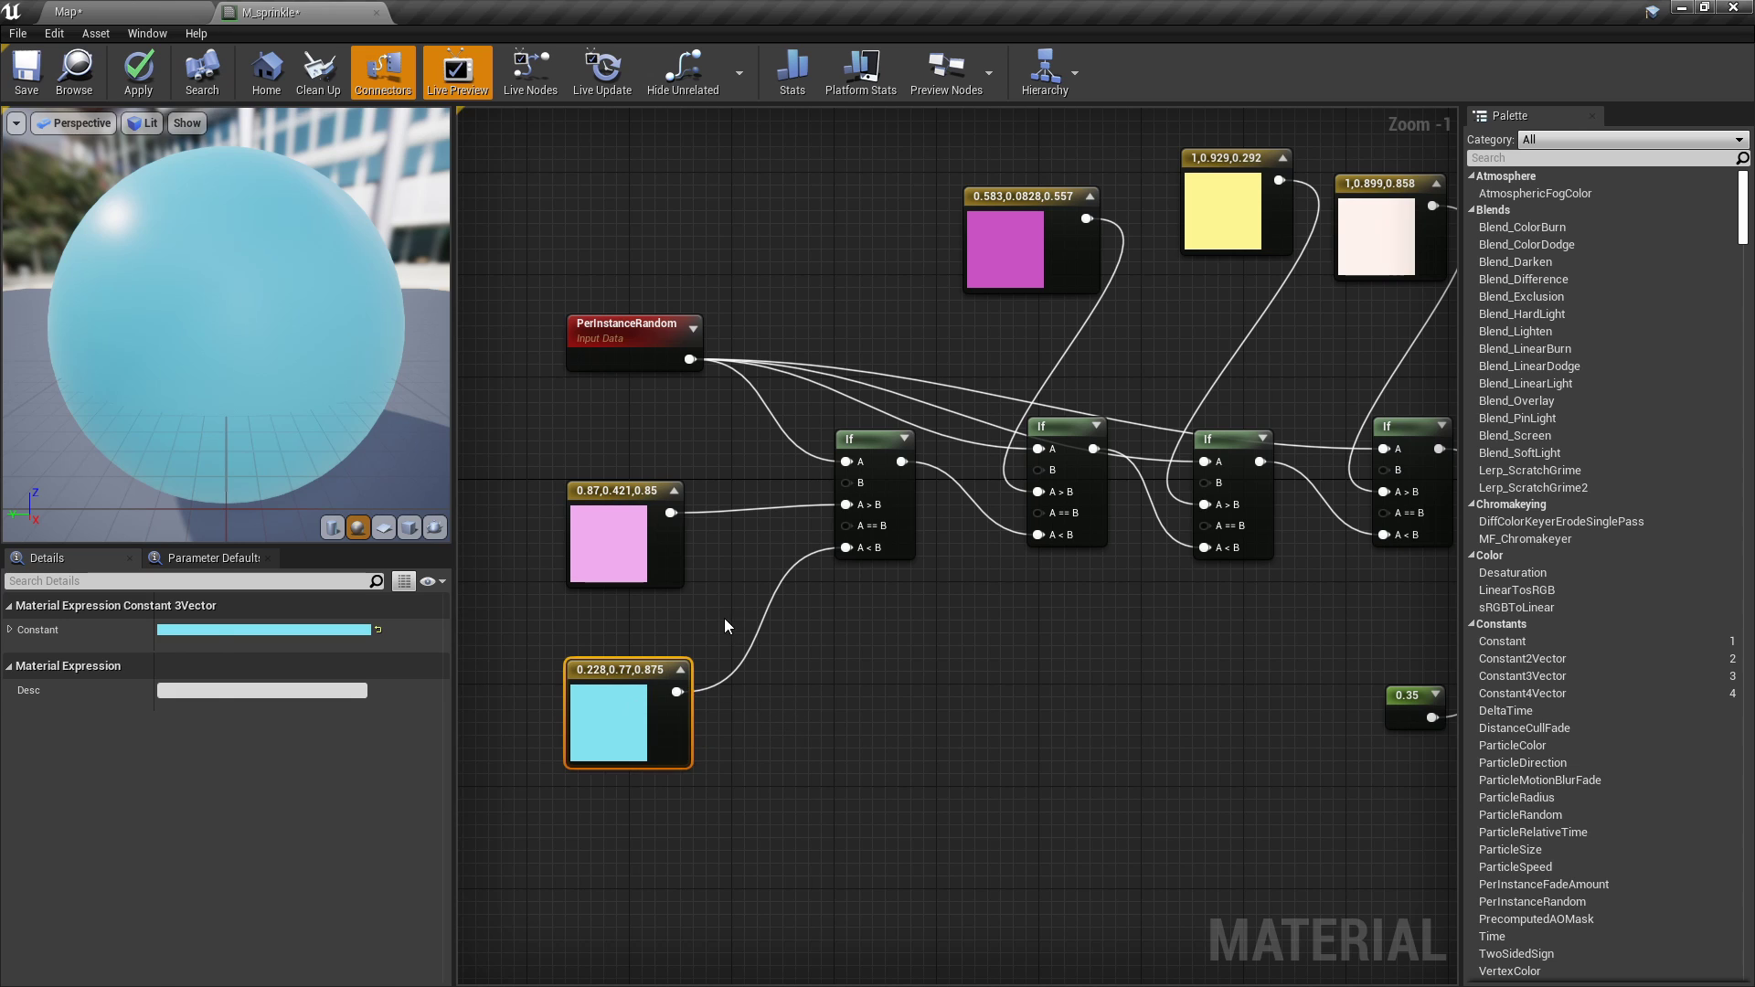
drag(724, 618, 729, 651)
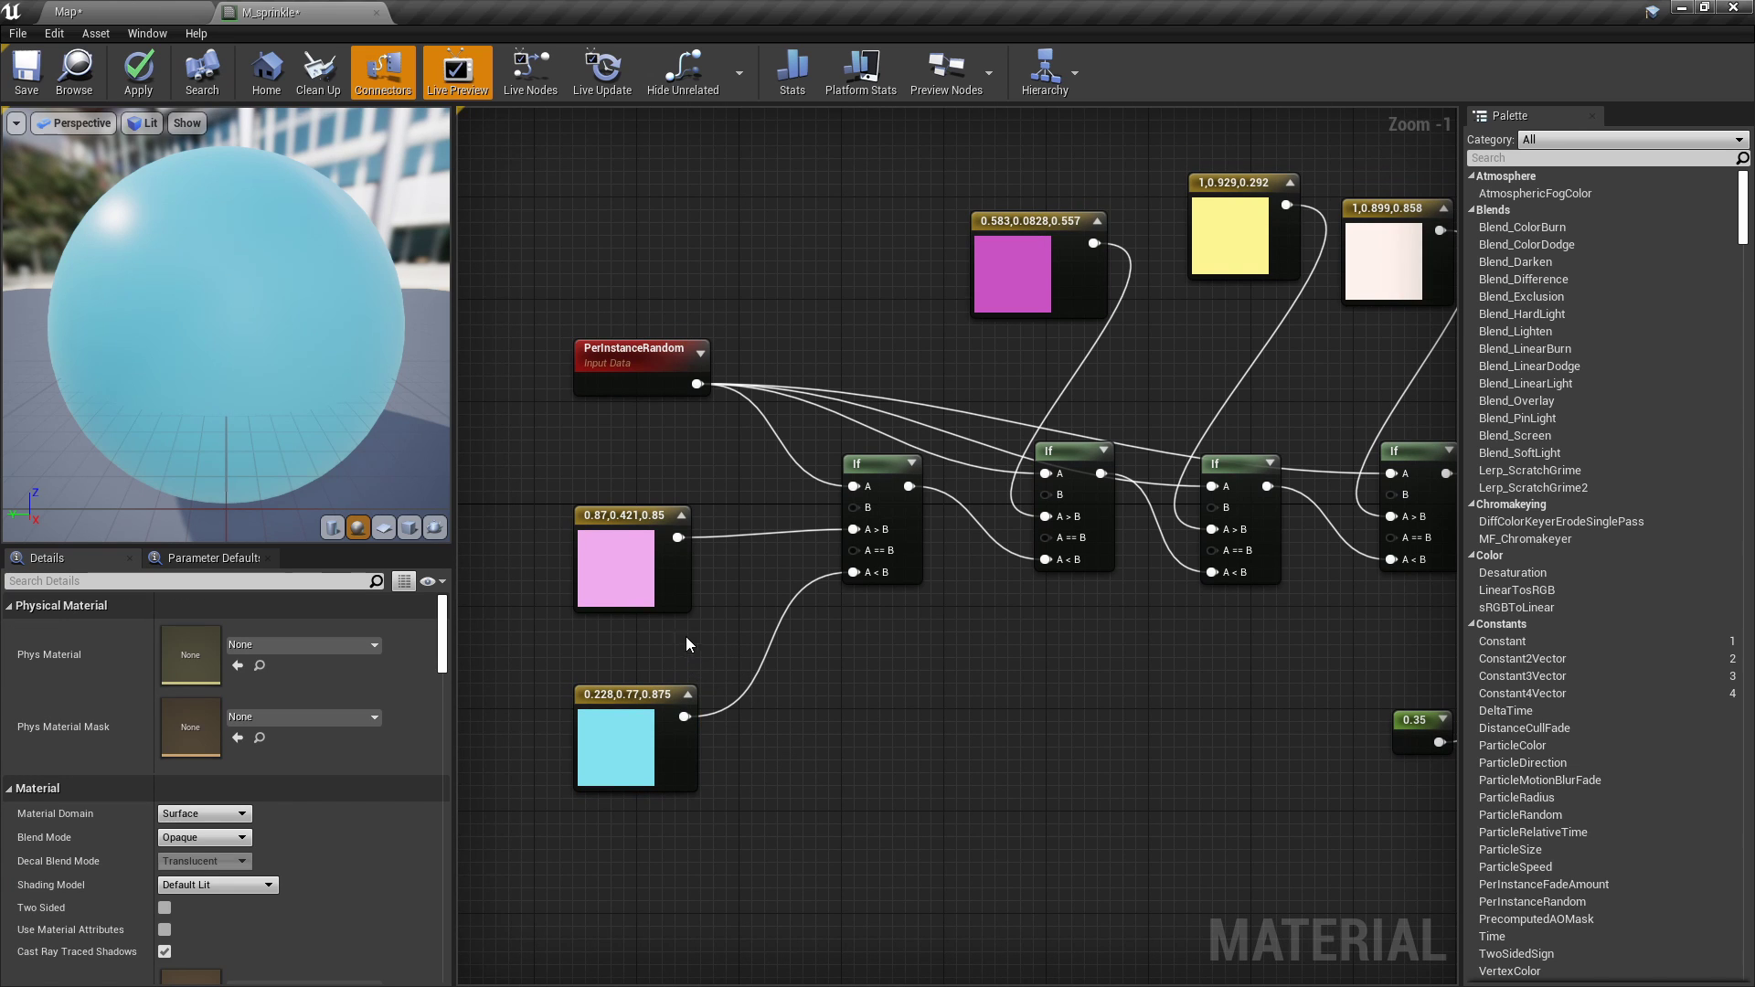
drag(655, 578, 654, 563)
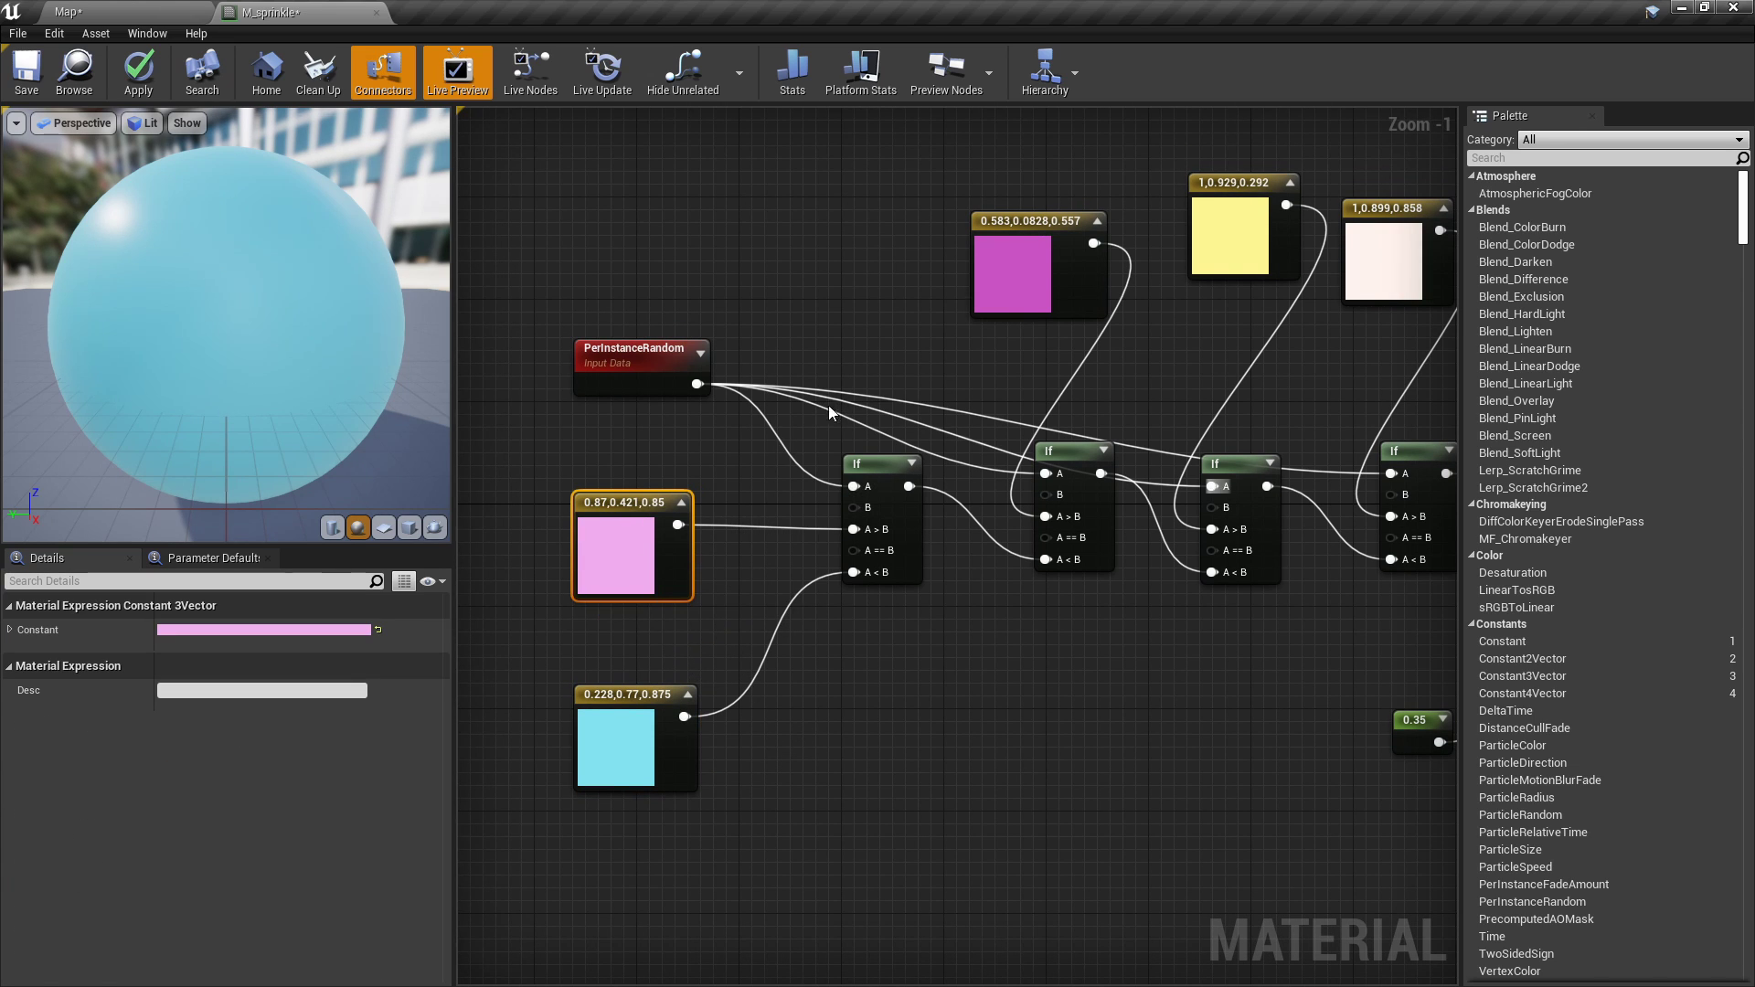
Inspect the magenta, yellow and creamy white color nodes and the If nodes they feed.
right_drag(828, 404, 700, 551)
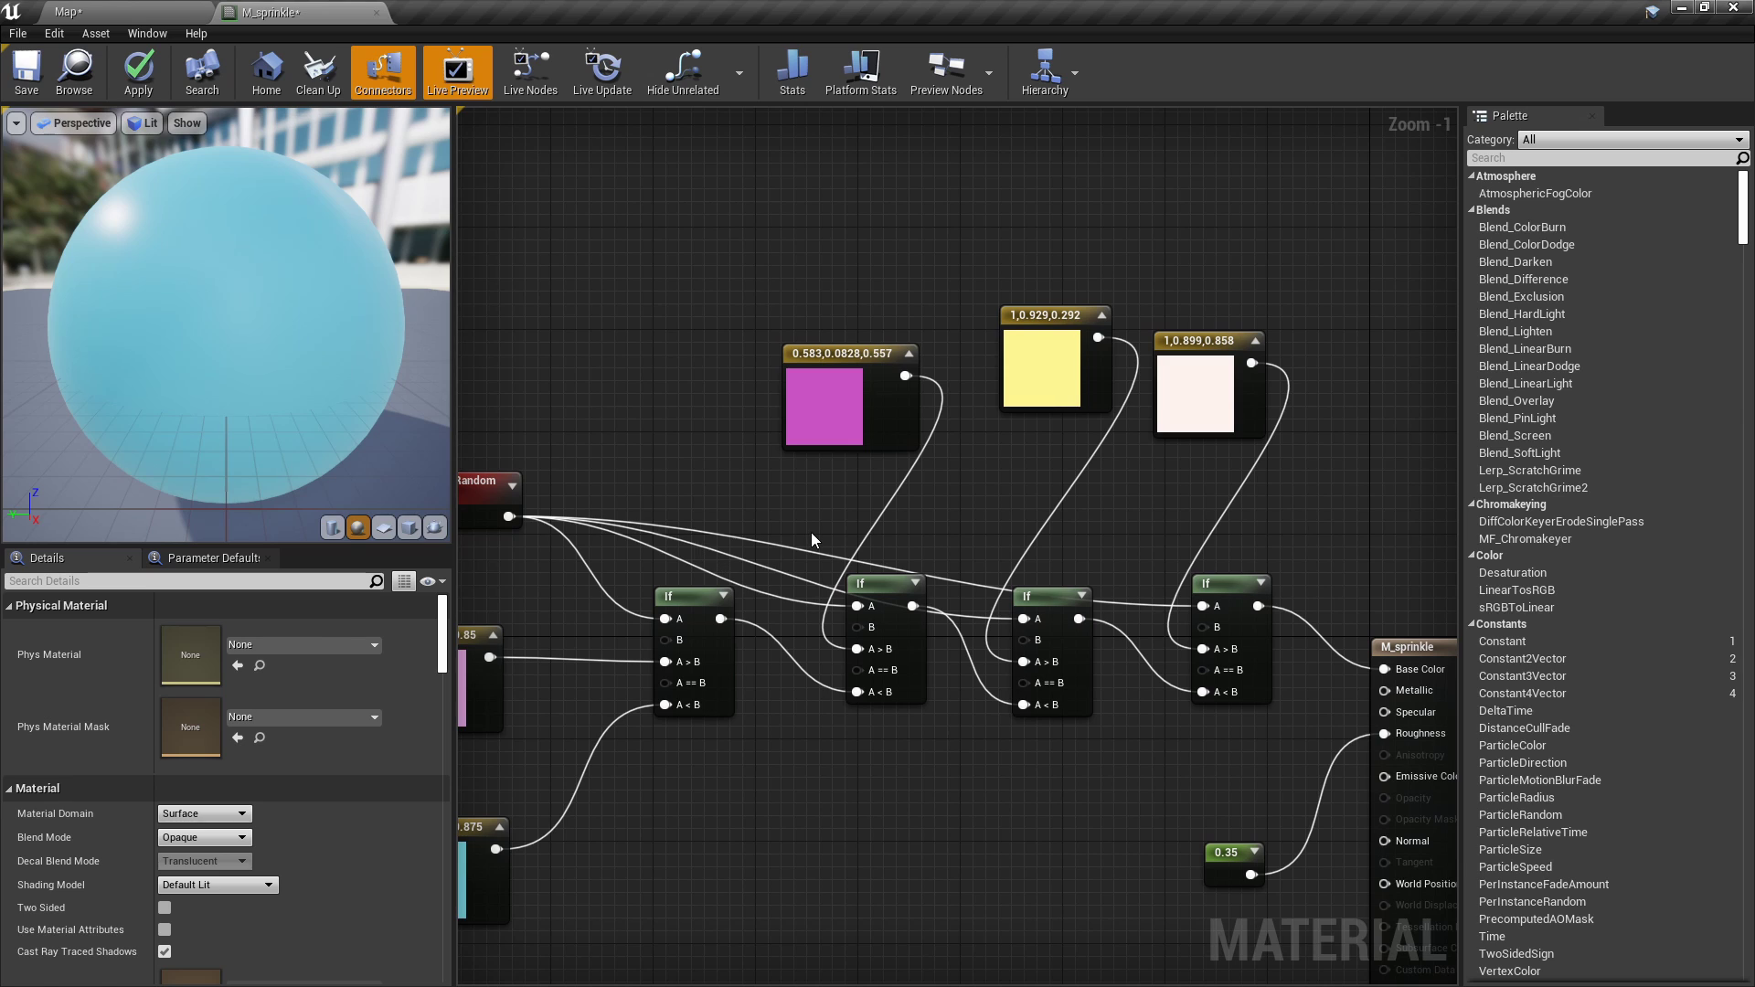
click(840, 451)
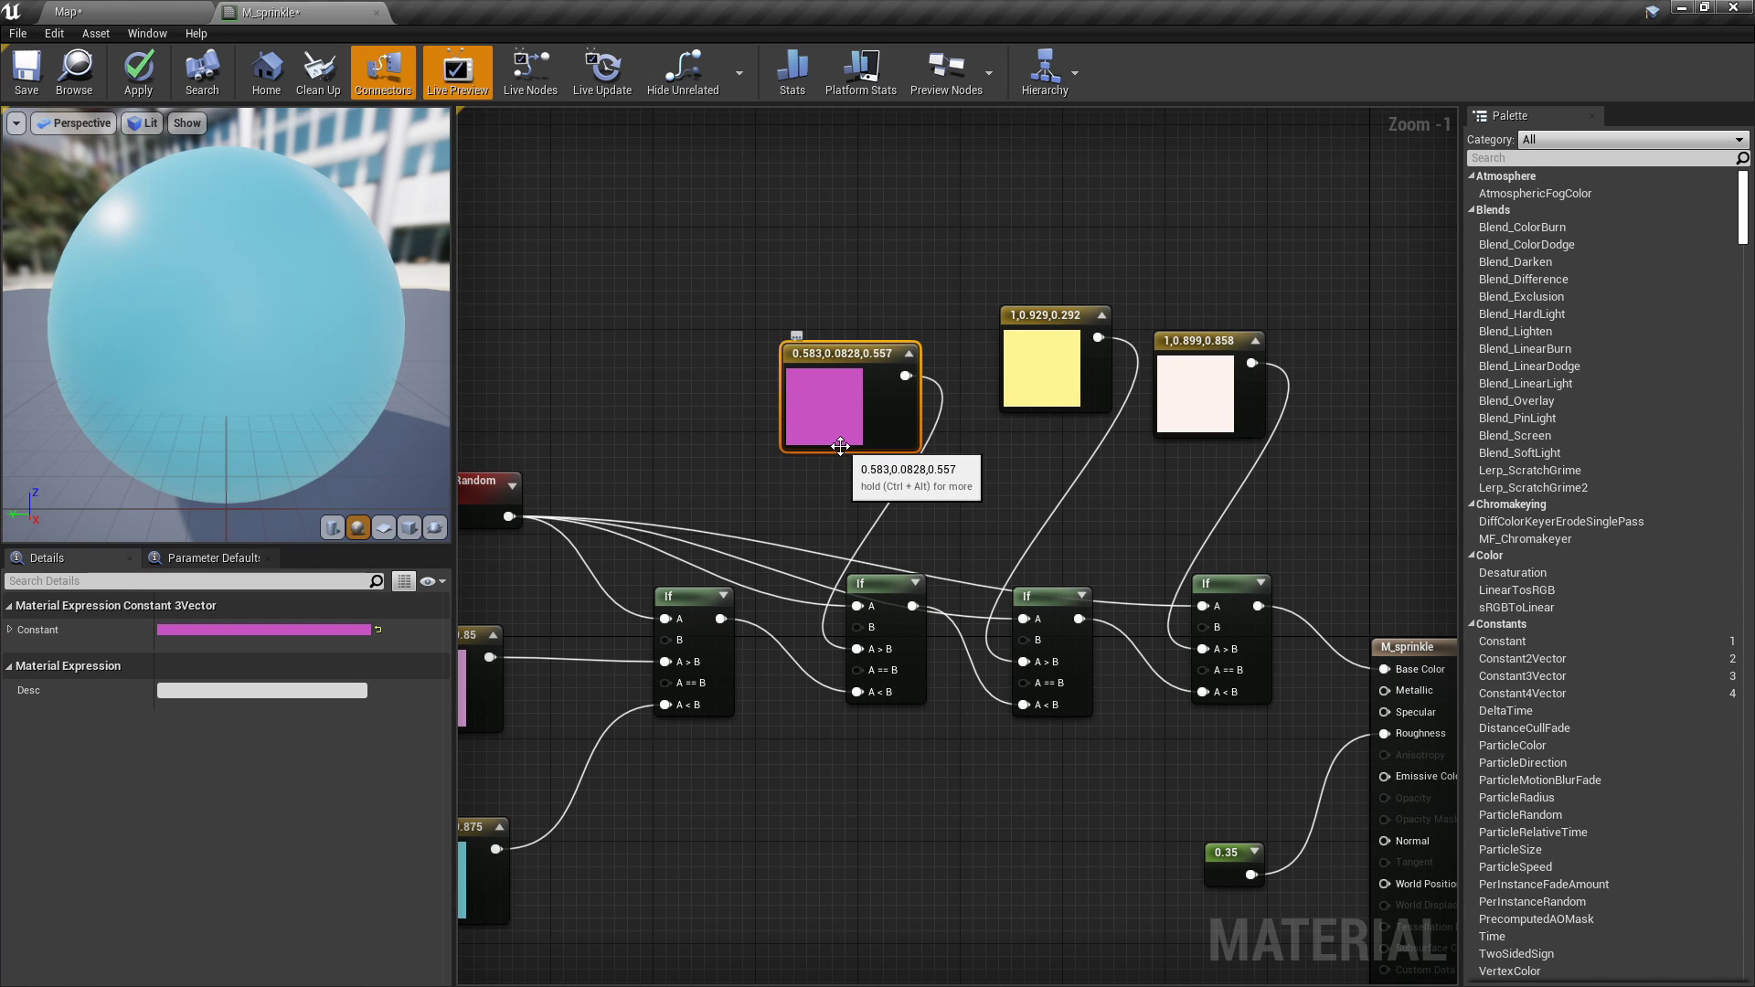
right_drag(840, 446, 686, 451)
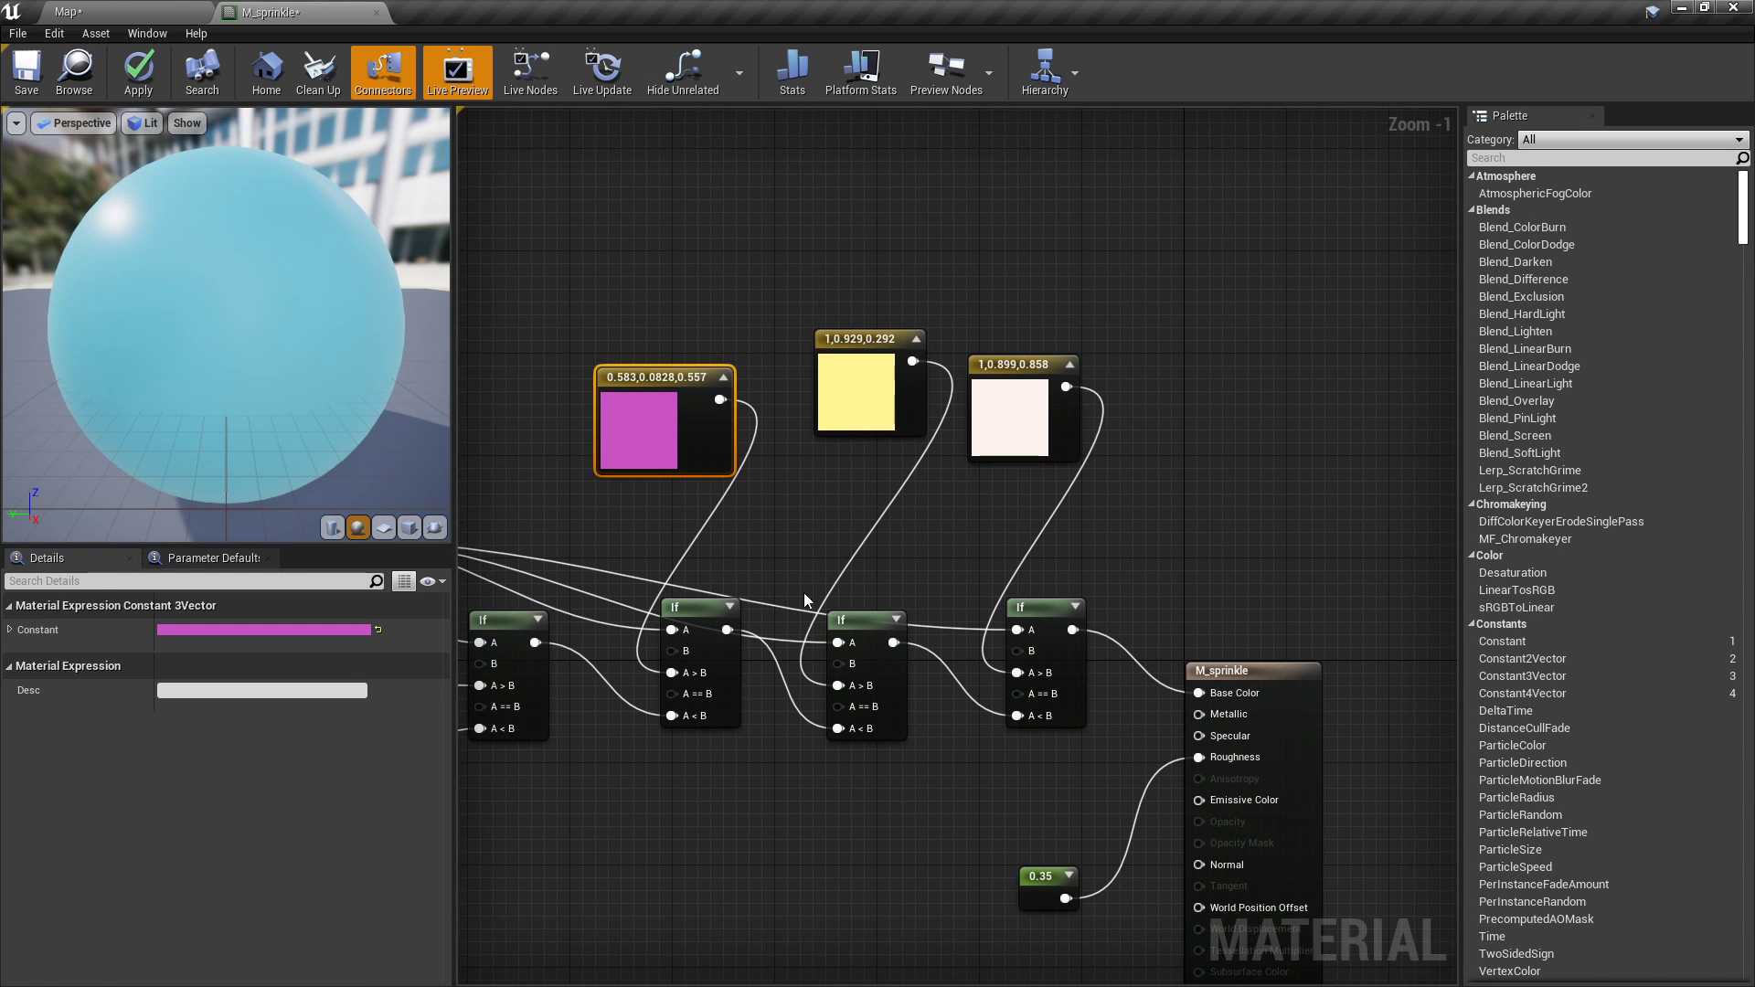
click(875, 413)
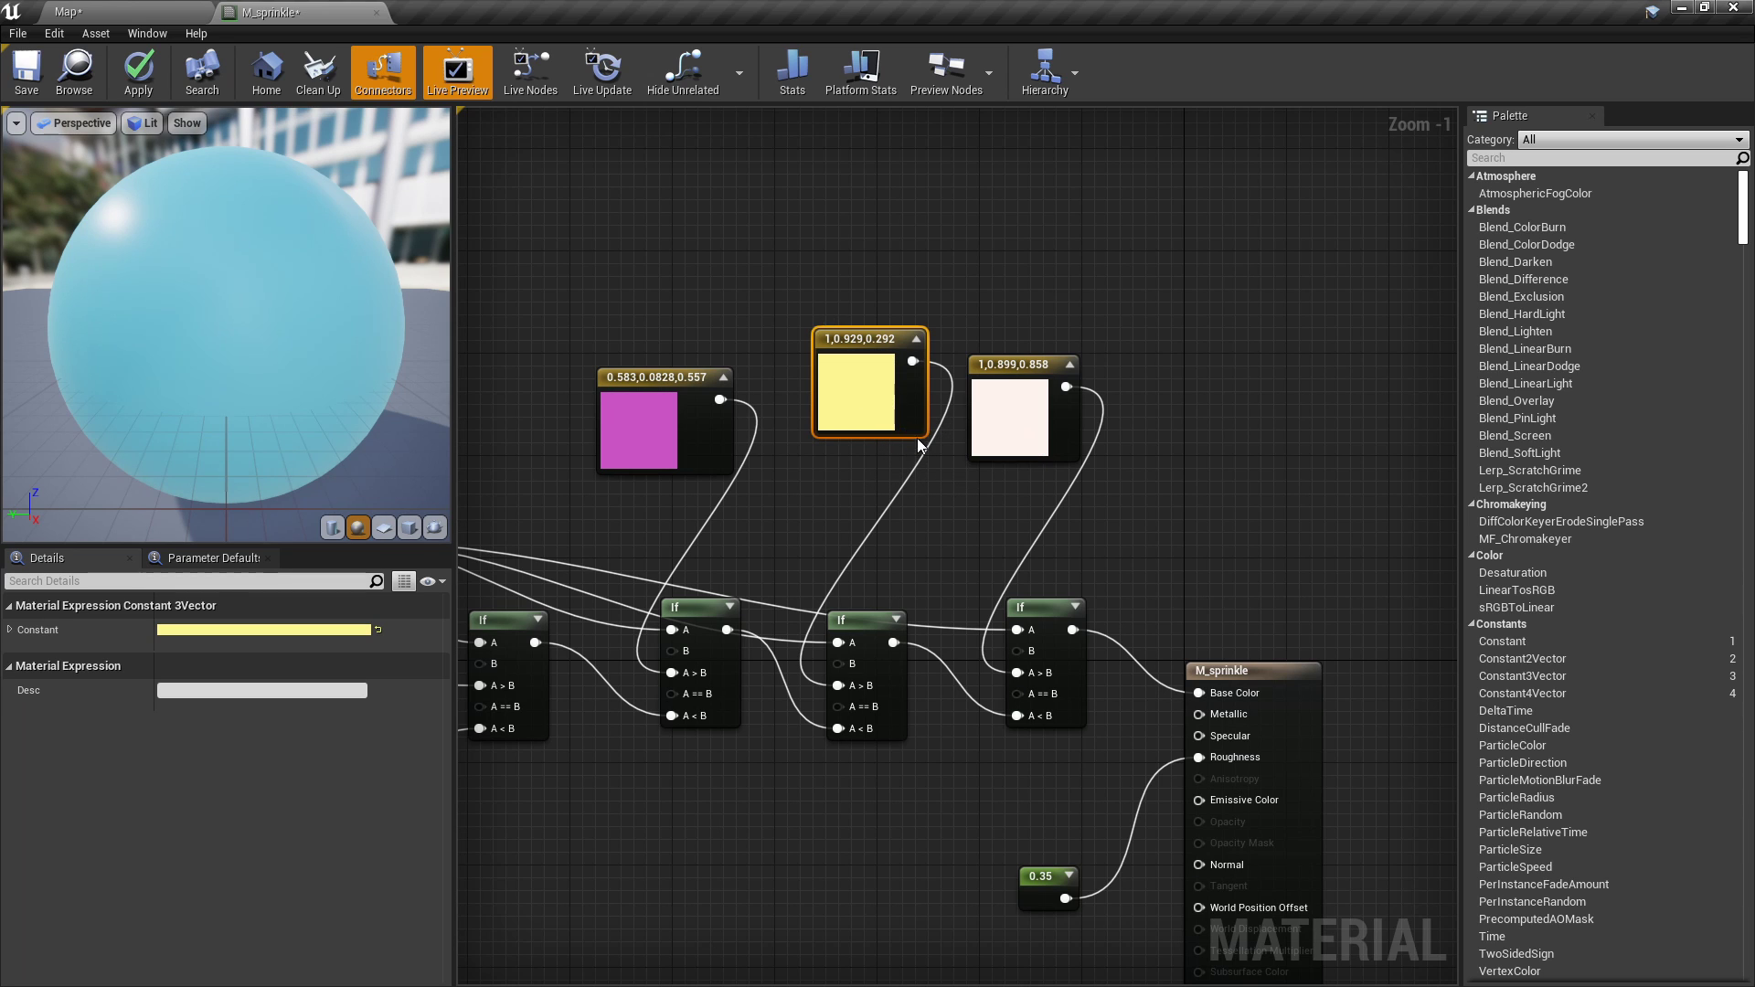
right_drag(921, 448, 772, 456)
click(812, 540)
click(867, 431)
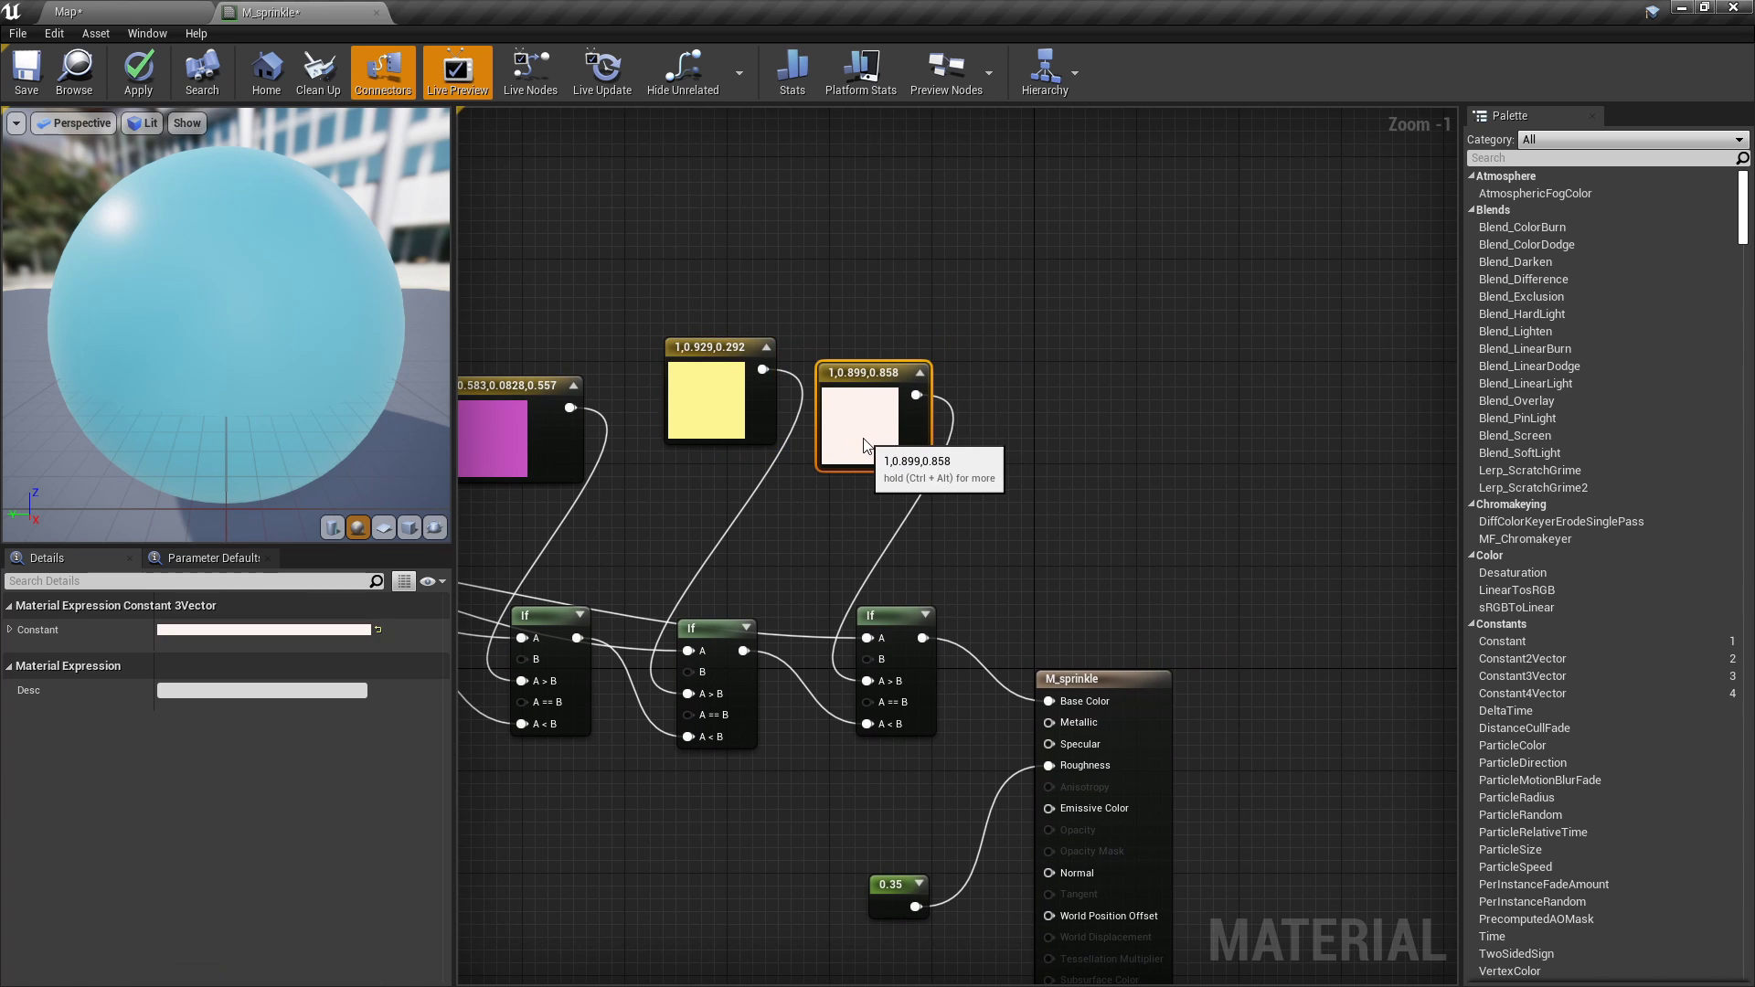
click(779, 547)
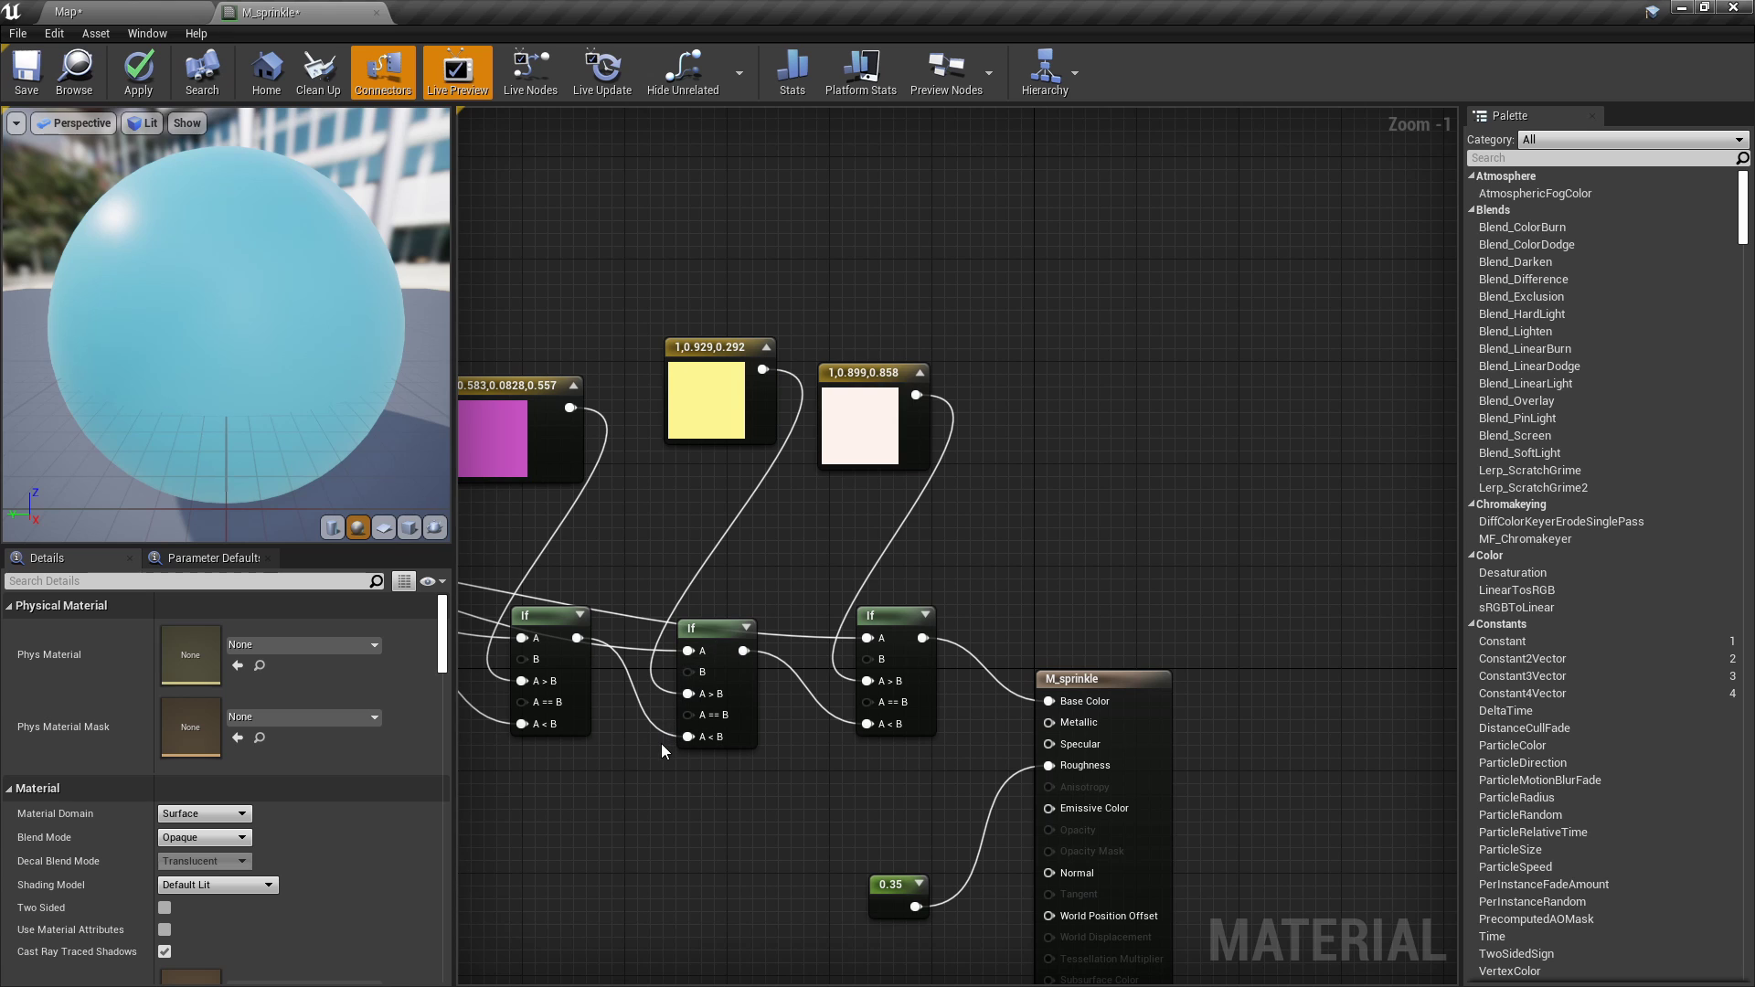
Review all five sprinkle color nodes across the whole M_sprinkle graph.
right_drag(662, 766, 1102, 670)
scroll(1103, 671, down, 1)
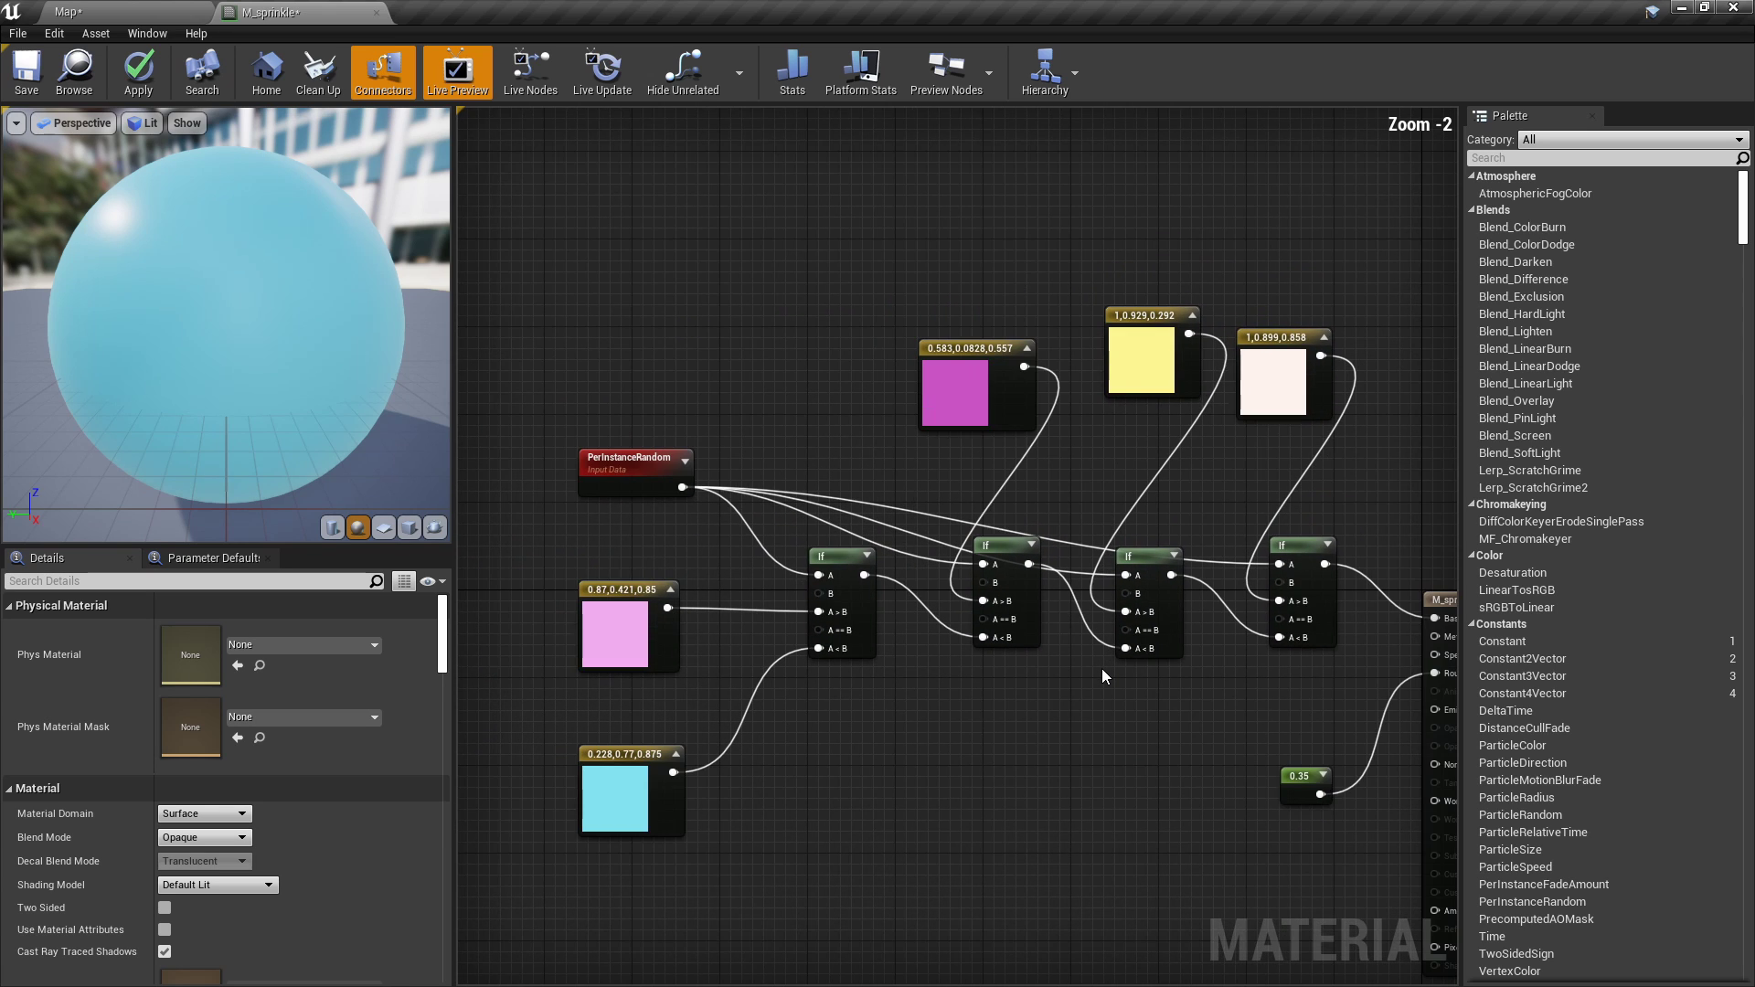
click(970, 380)
click(1143, 366)
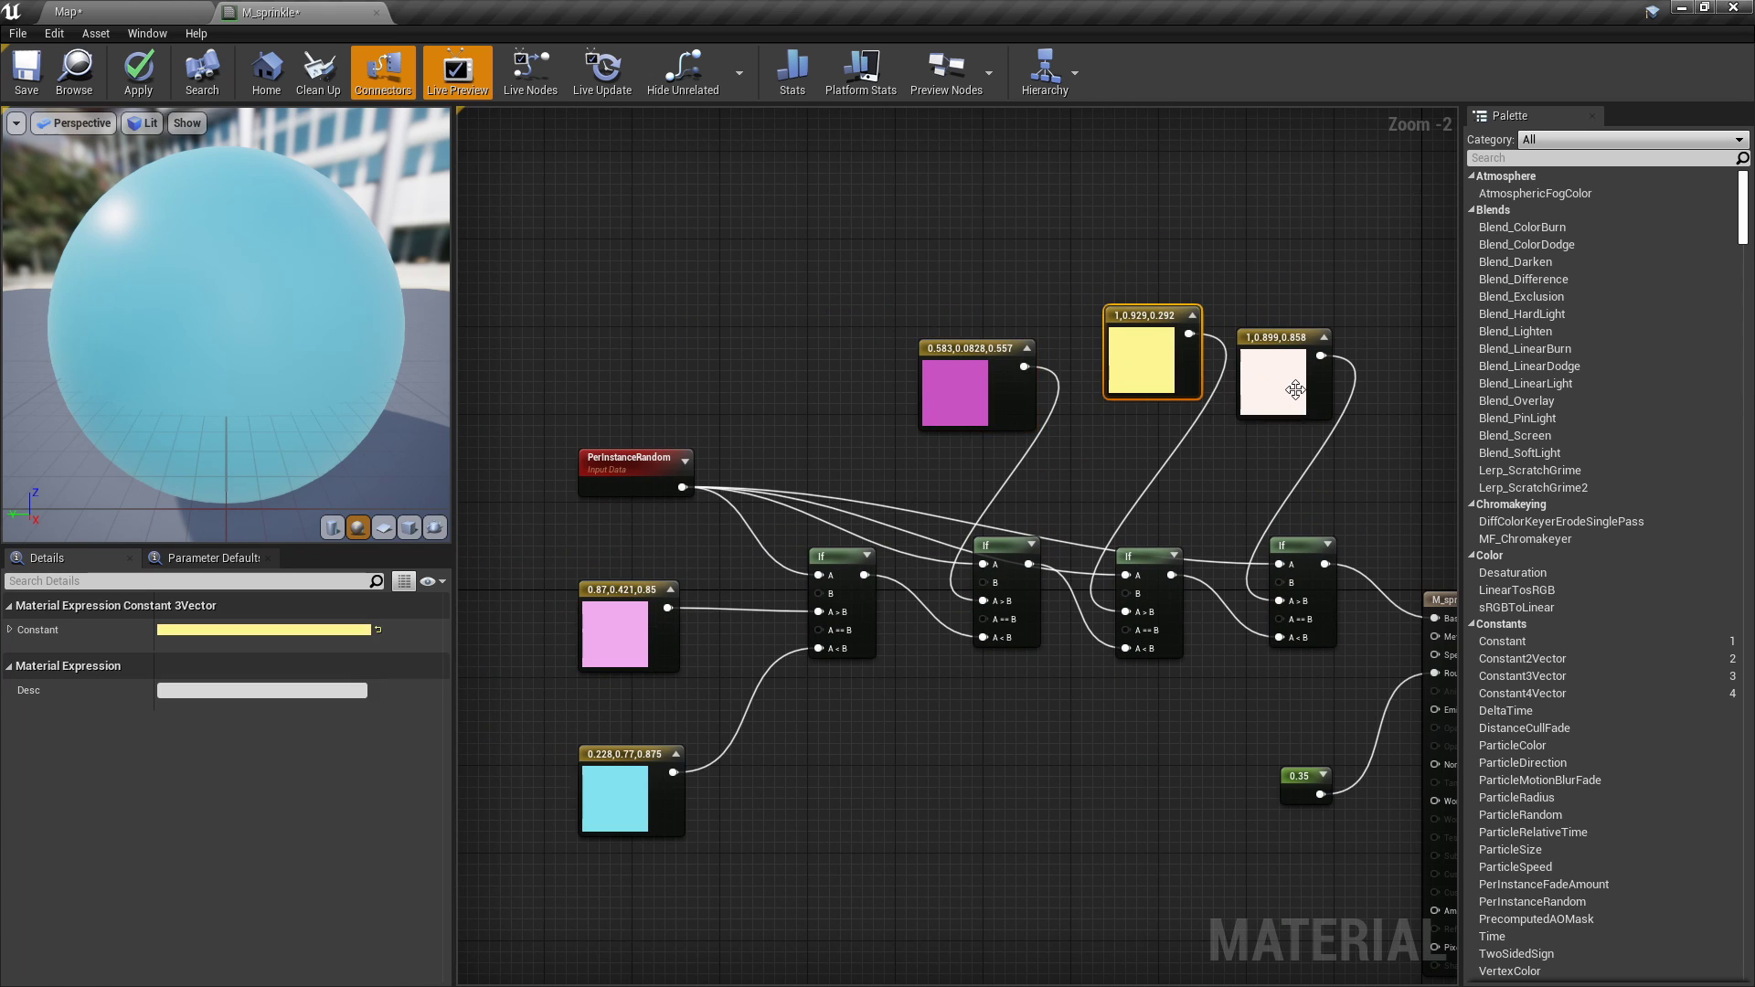
click(1273, 375)
click(614, 633)
click(614, 797)
click(880, 743)
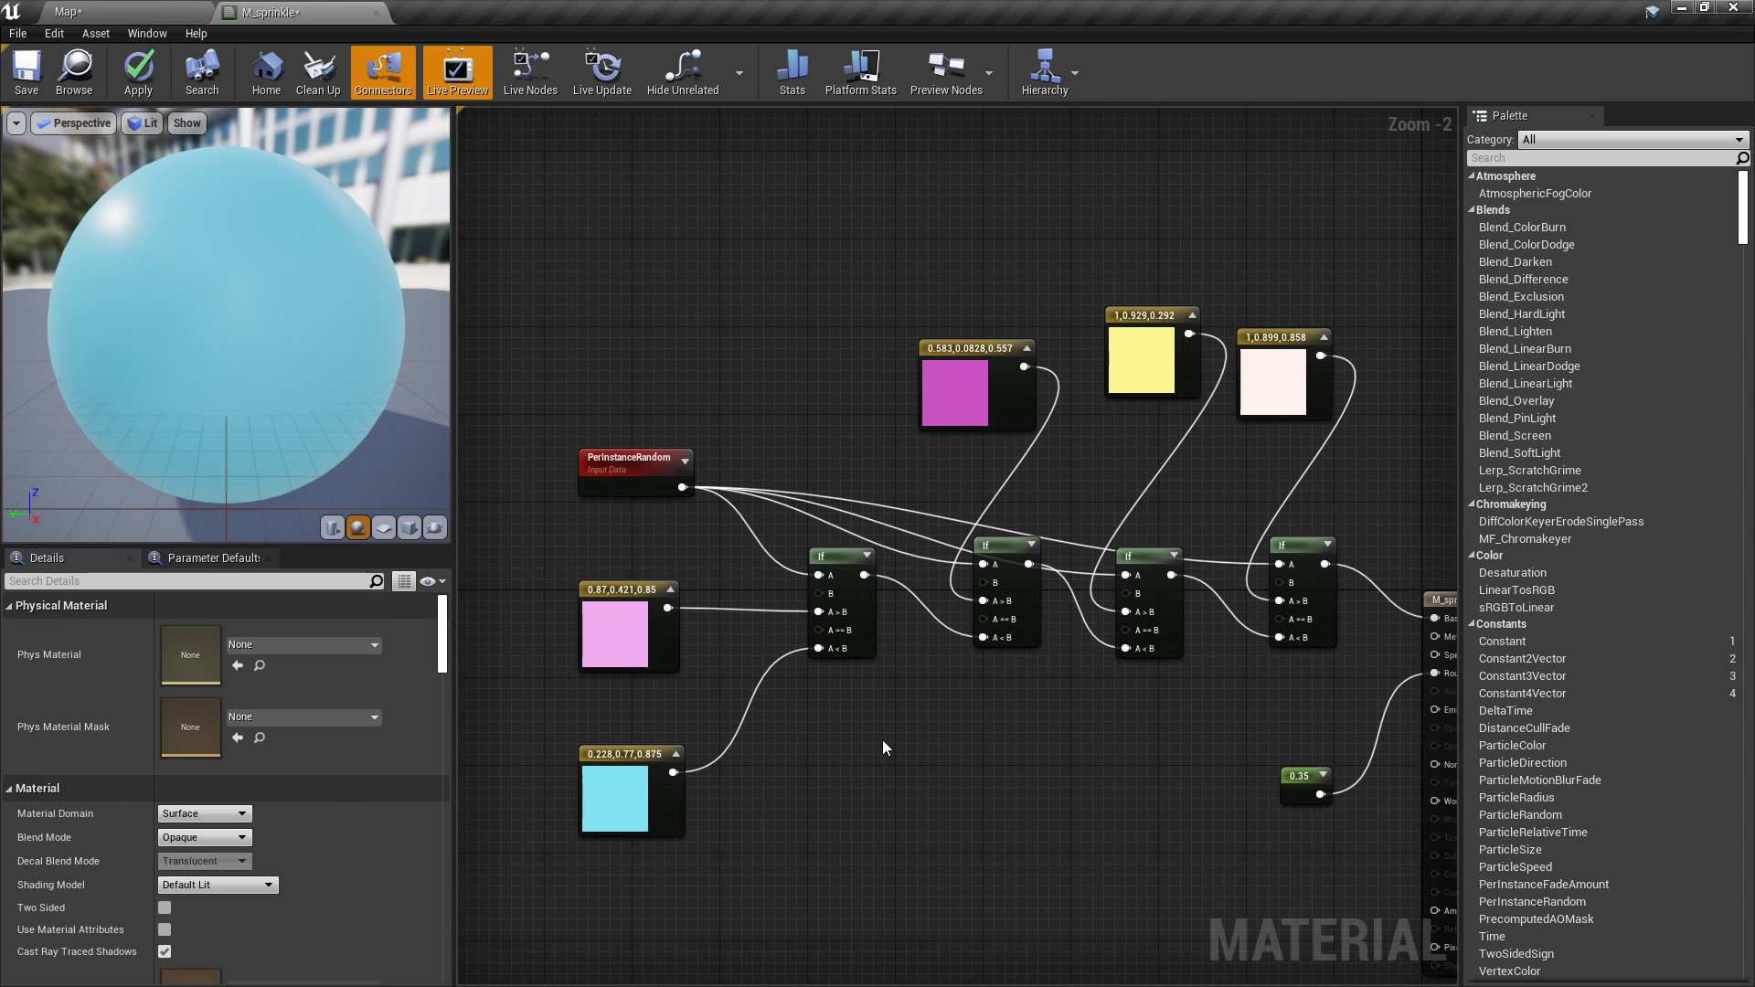
Delete the loose cyan sprinkle (SphericalBox) lying beside the donut in the Map level.
click(100, 12)
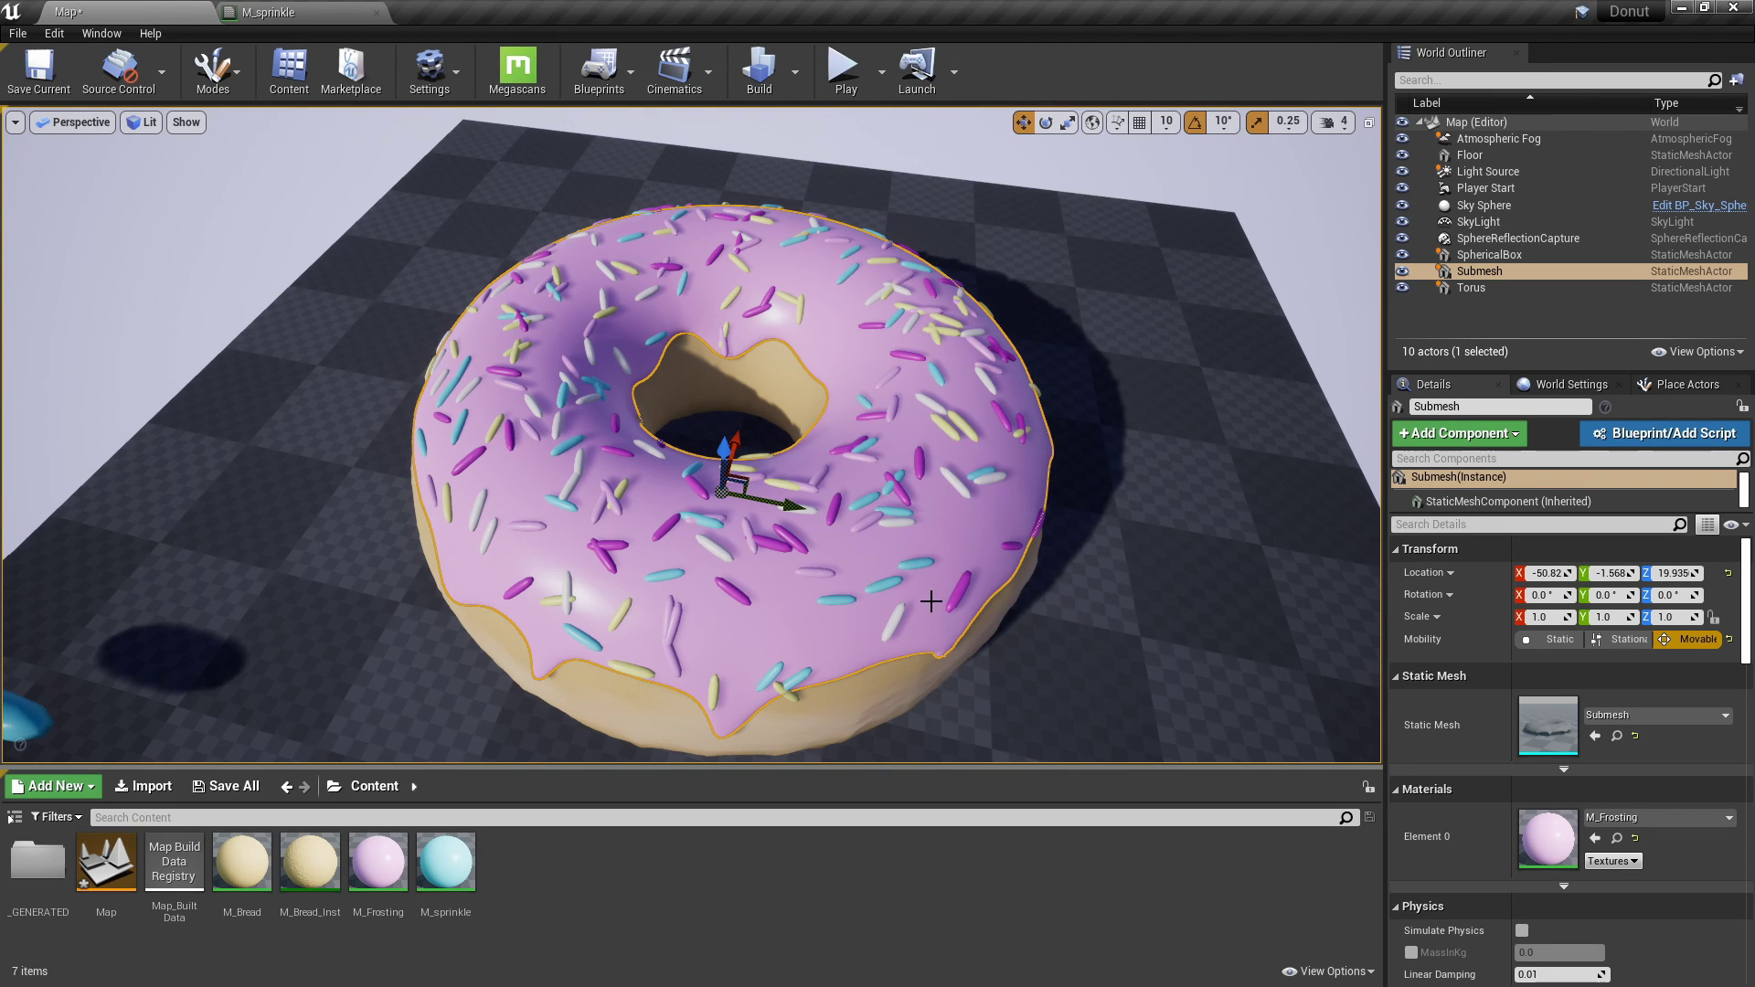
right_drag(931, 601, 843, 629)
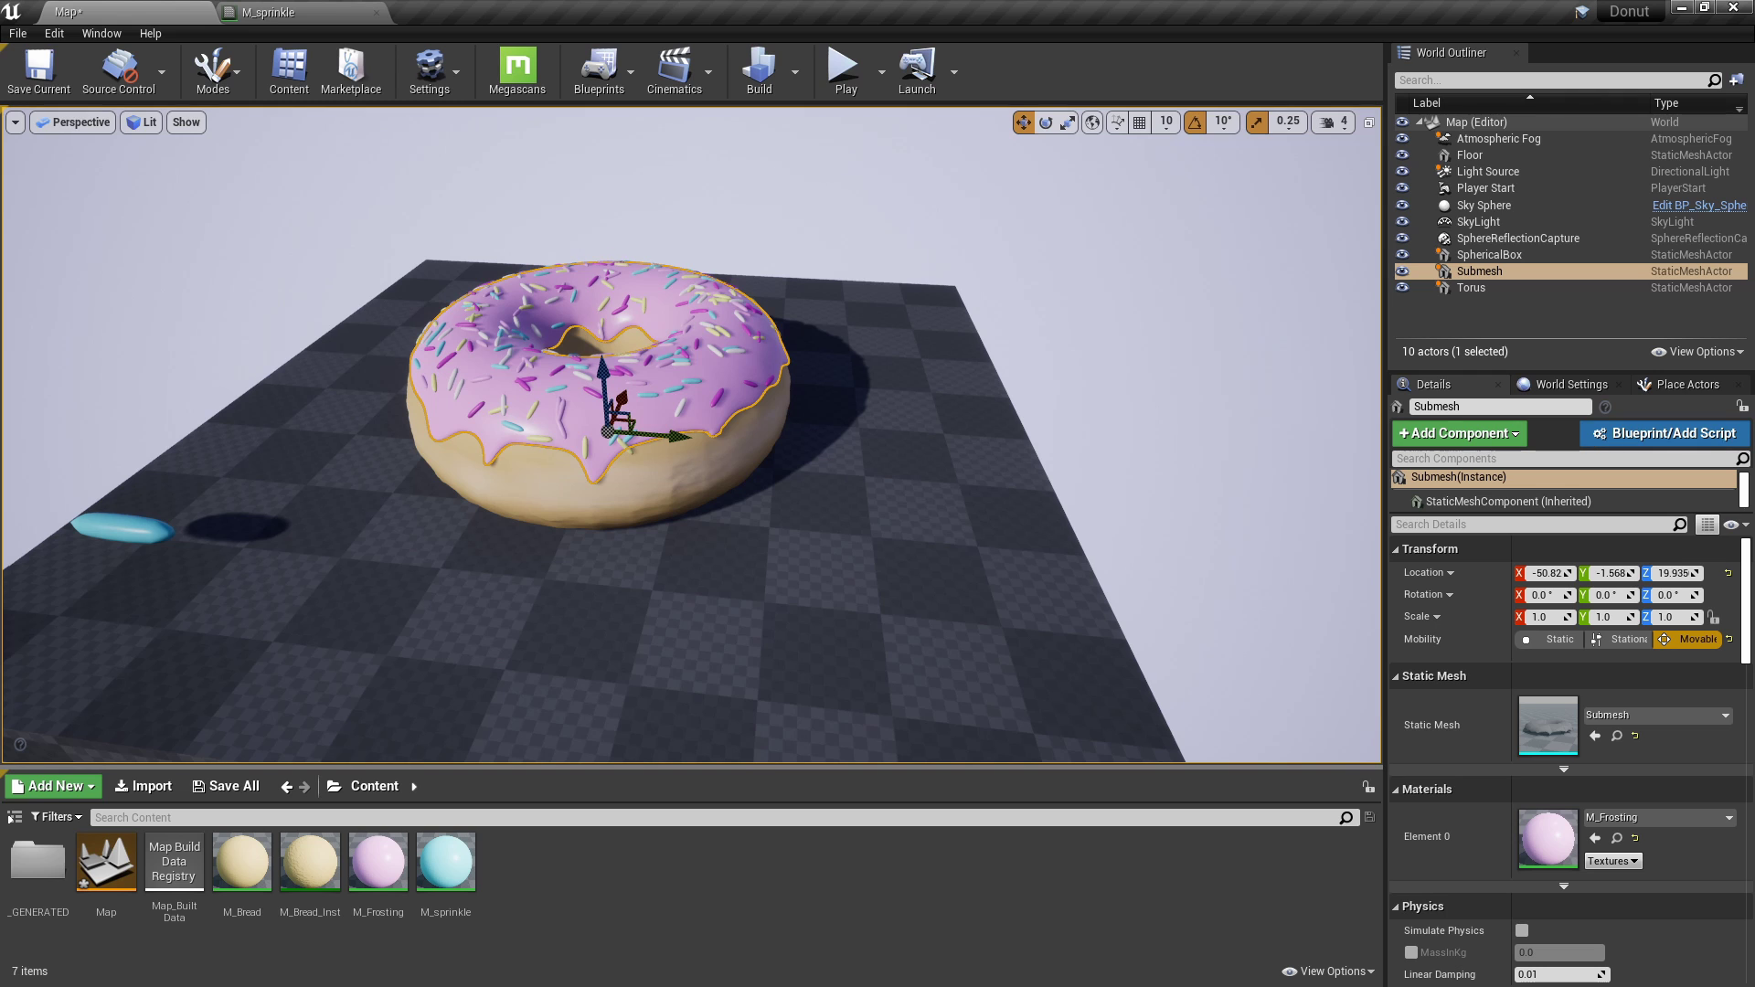
right_drag(843, 629, 784, 616)
key(w)
key(s)
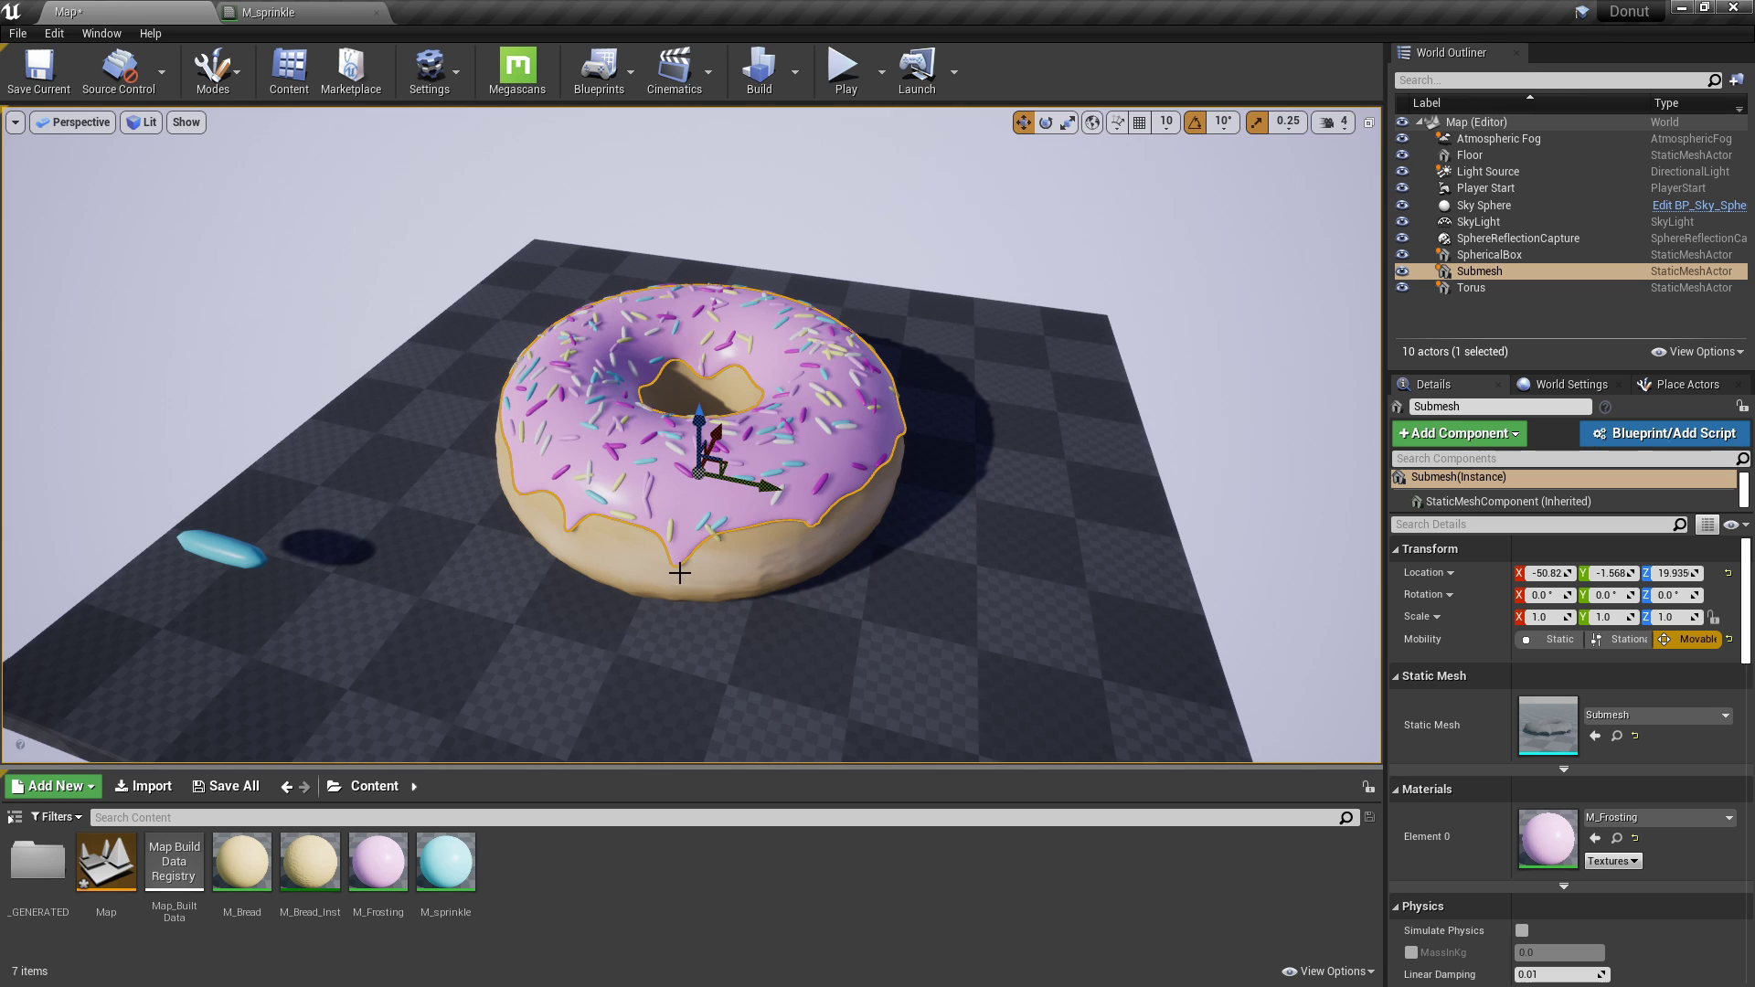
click(210, 543)
key(Delete)
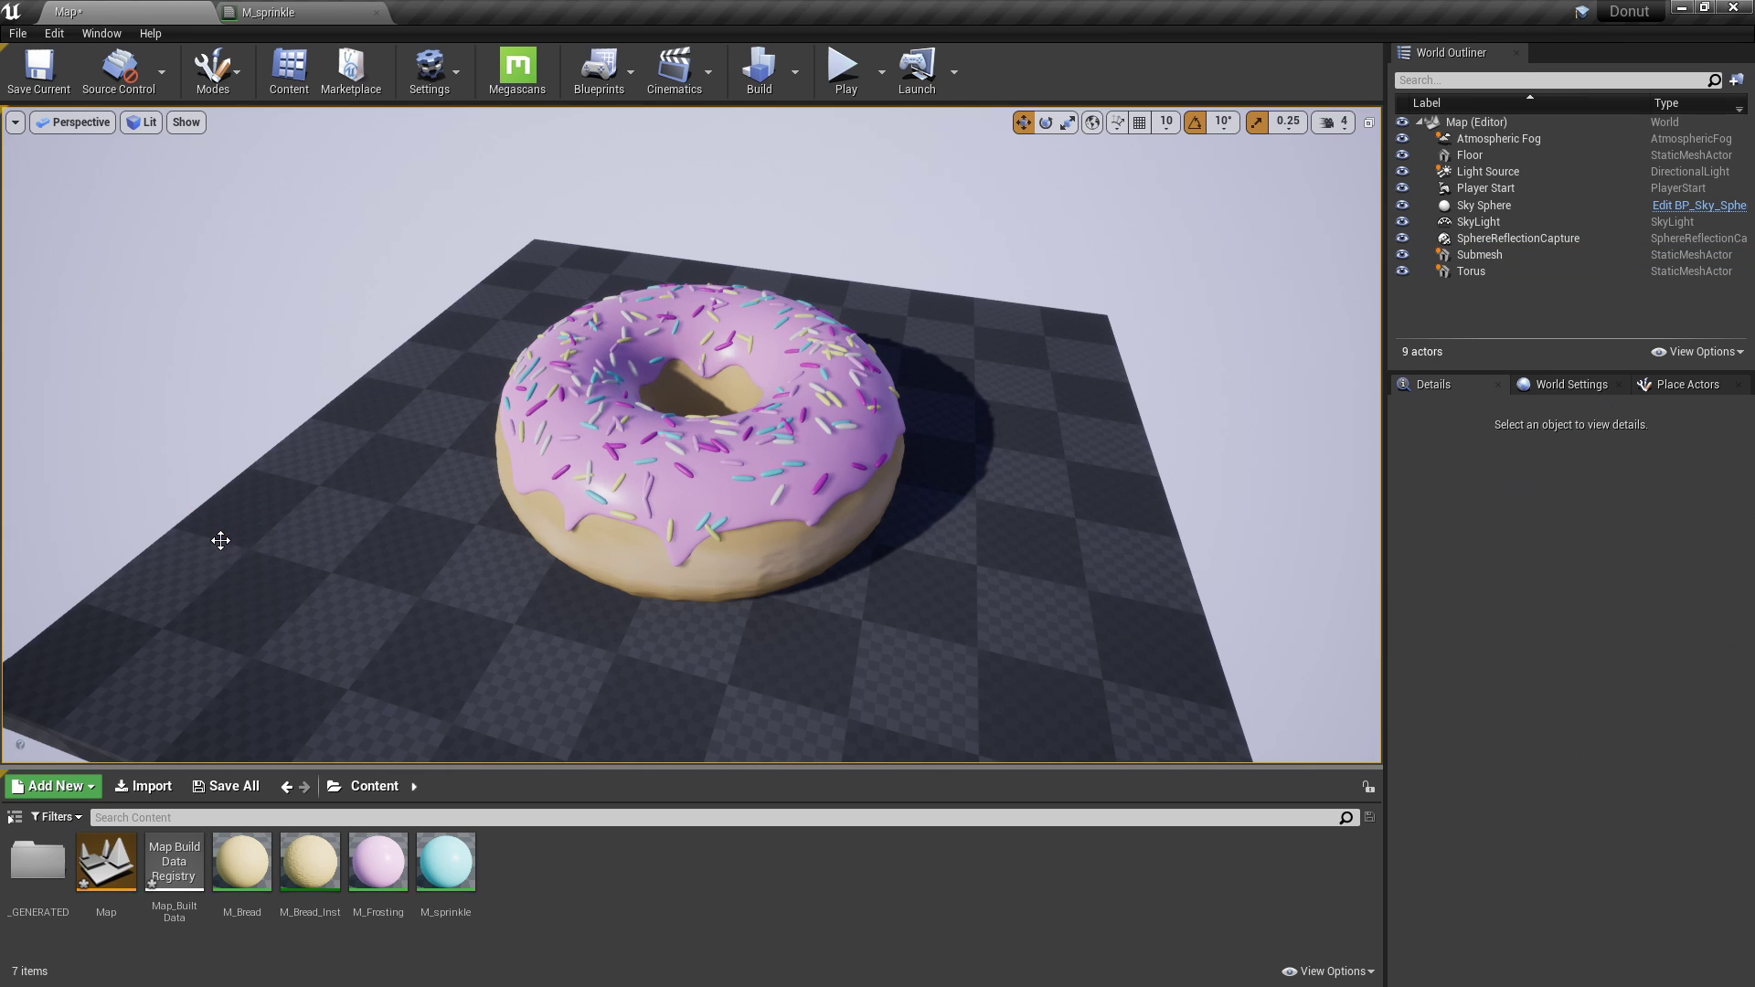
Show the level in the Lightmap Density view mode and select the donut's frosting mesh.
right_drag(612, 544, 731, 544)
key(alt+0)
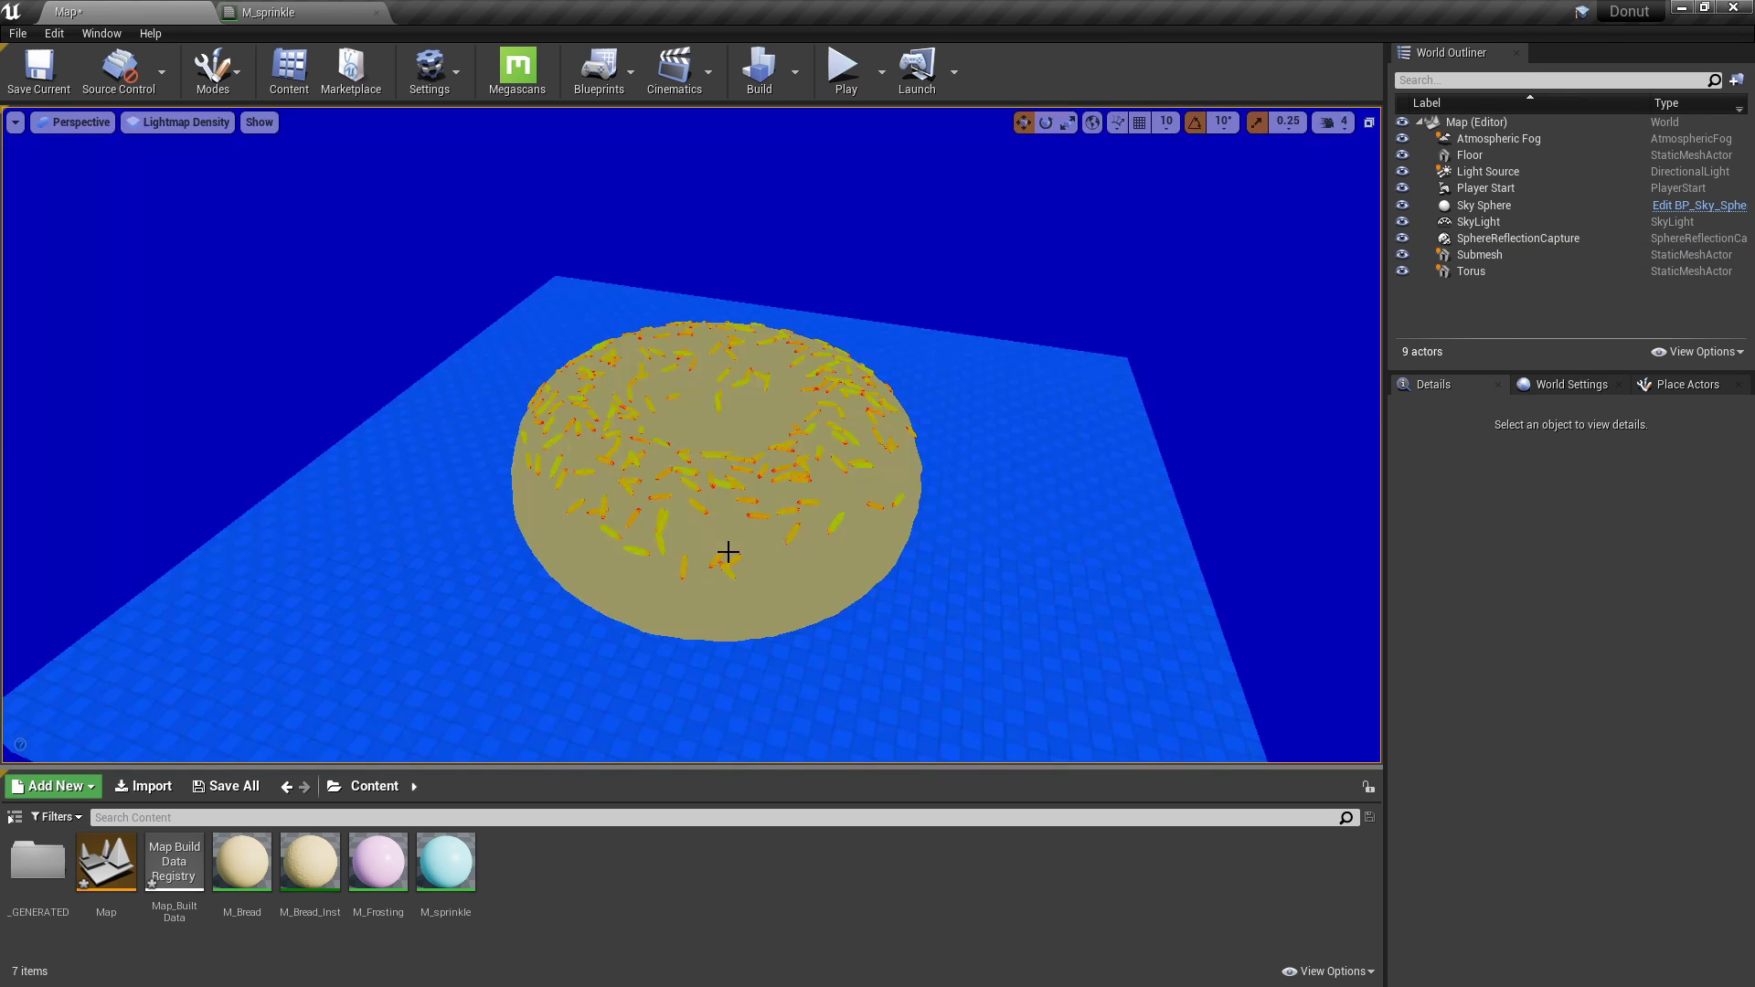
click(711, 525)
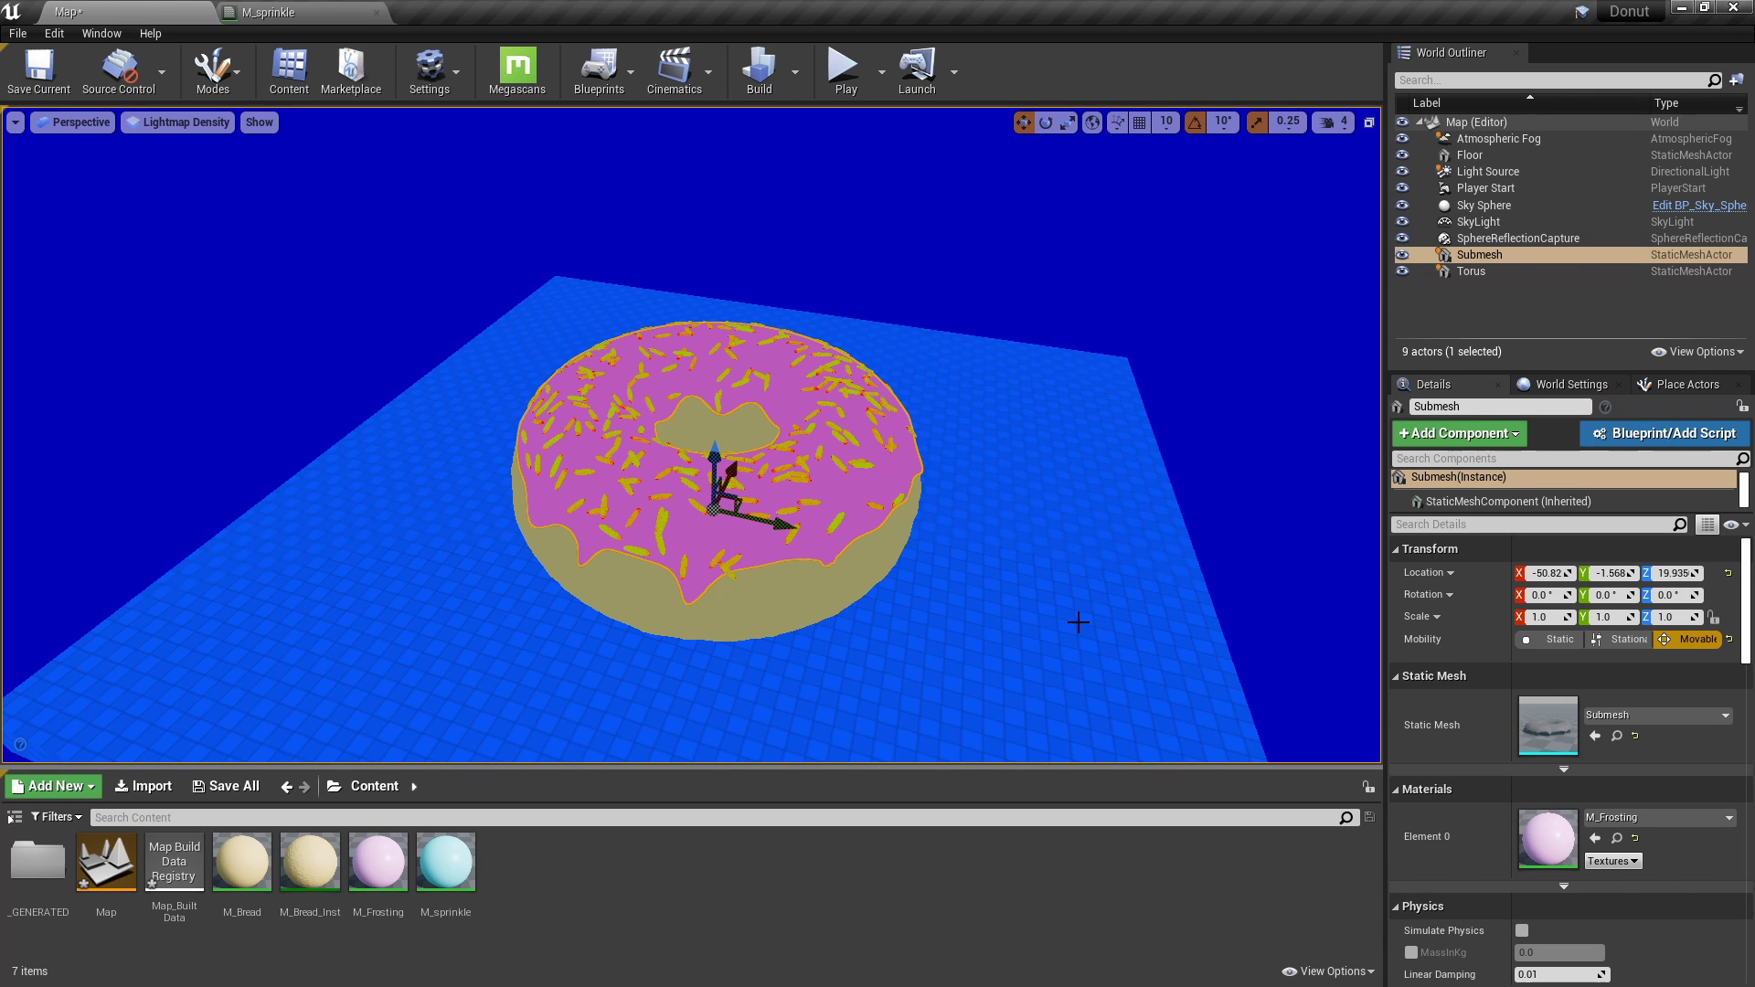
Set the mobility of the selected frosting mesh (Submesh) to Static.
right_drag(1077, 620, 1133, 677)
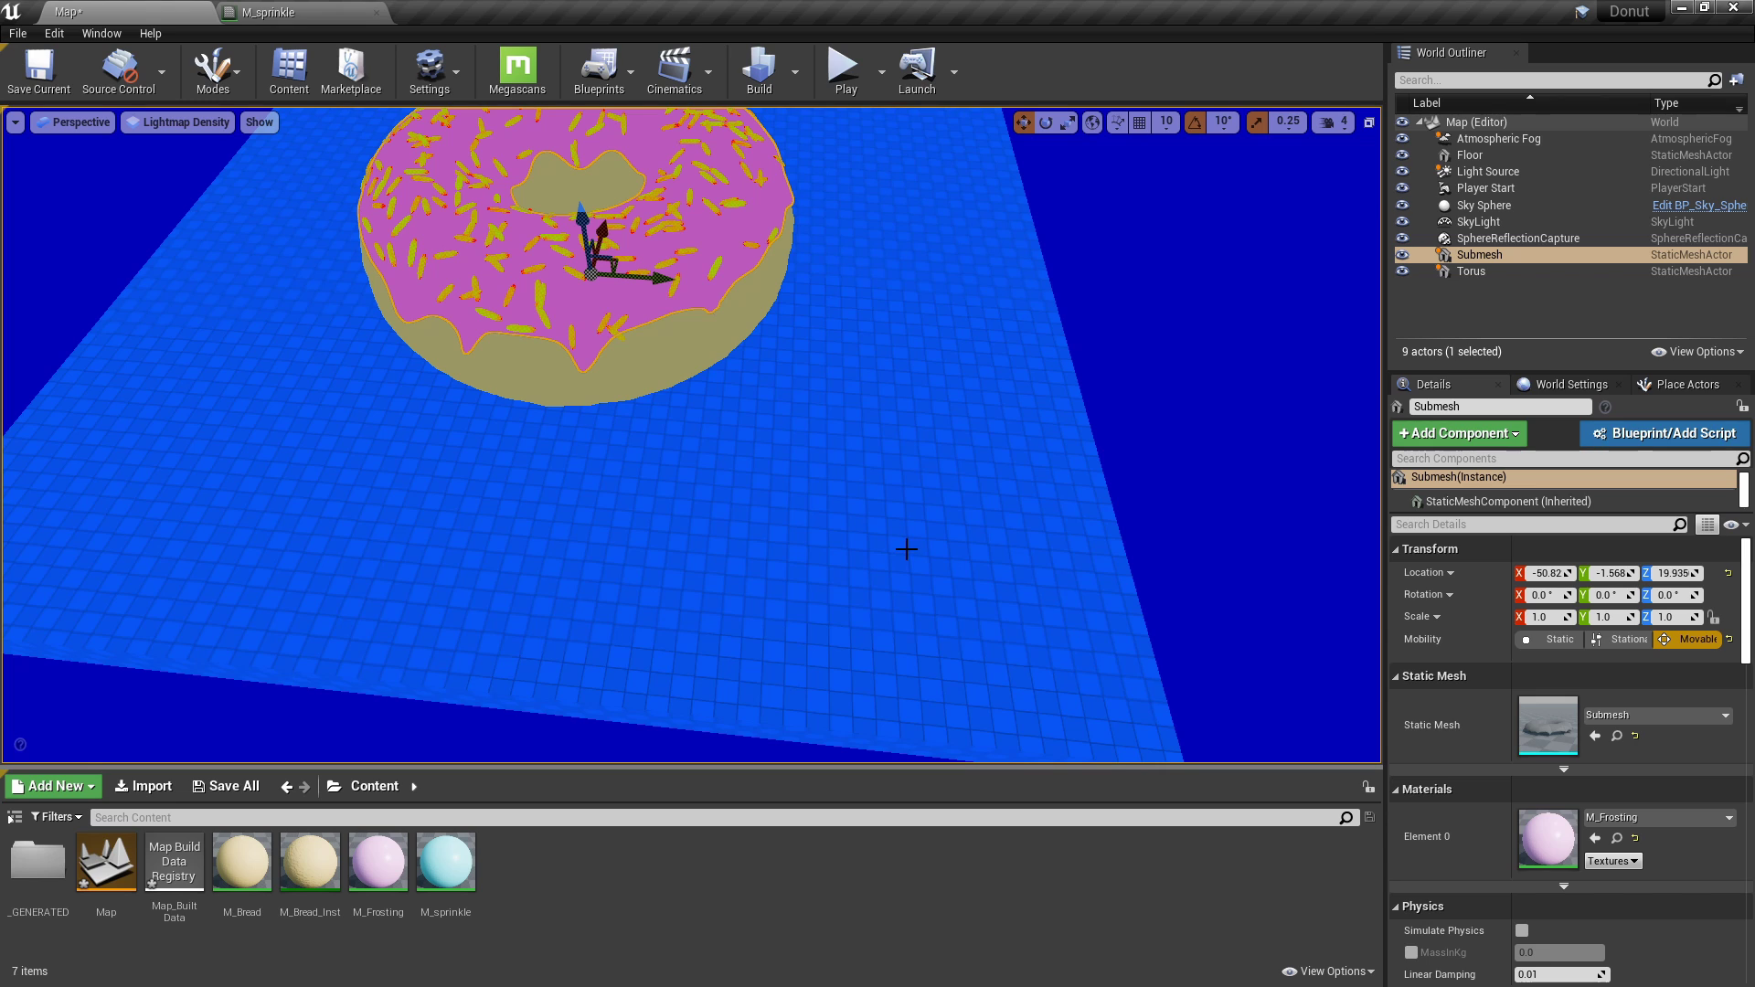
scroll(877, 530, down, 3)
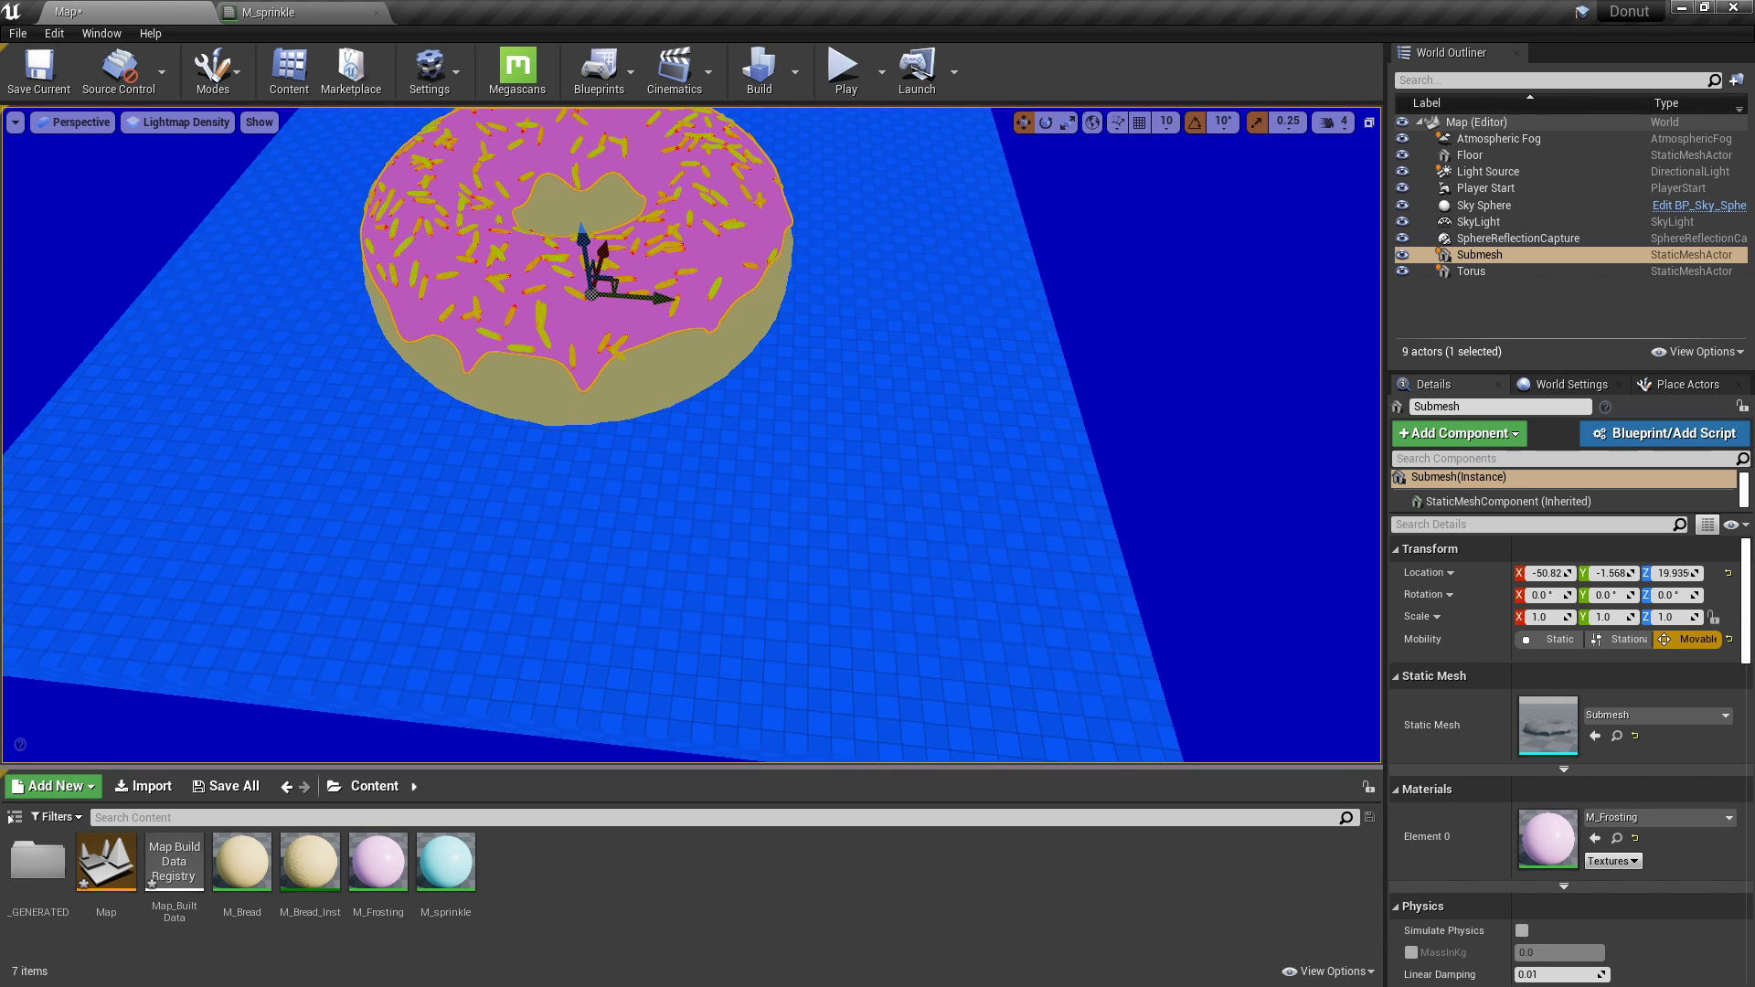
scroll(734, 523, up, 4)
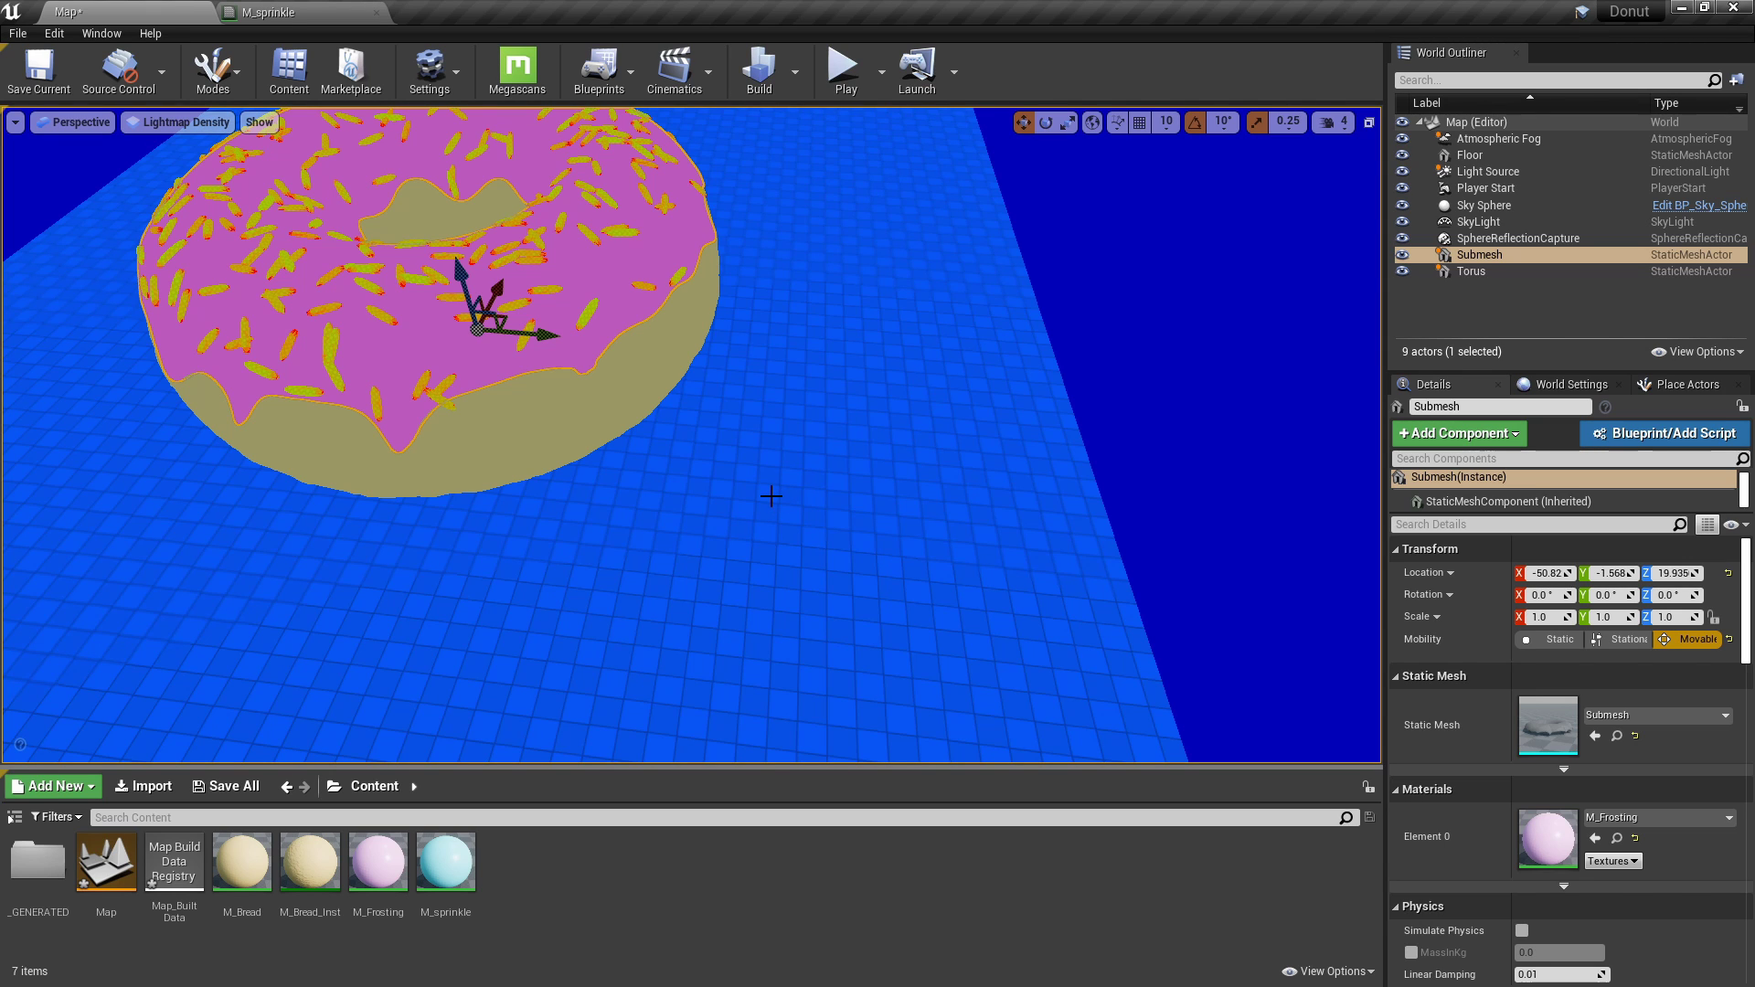
key(f)
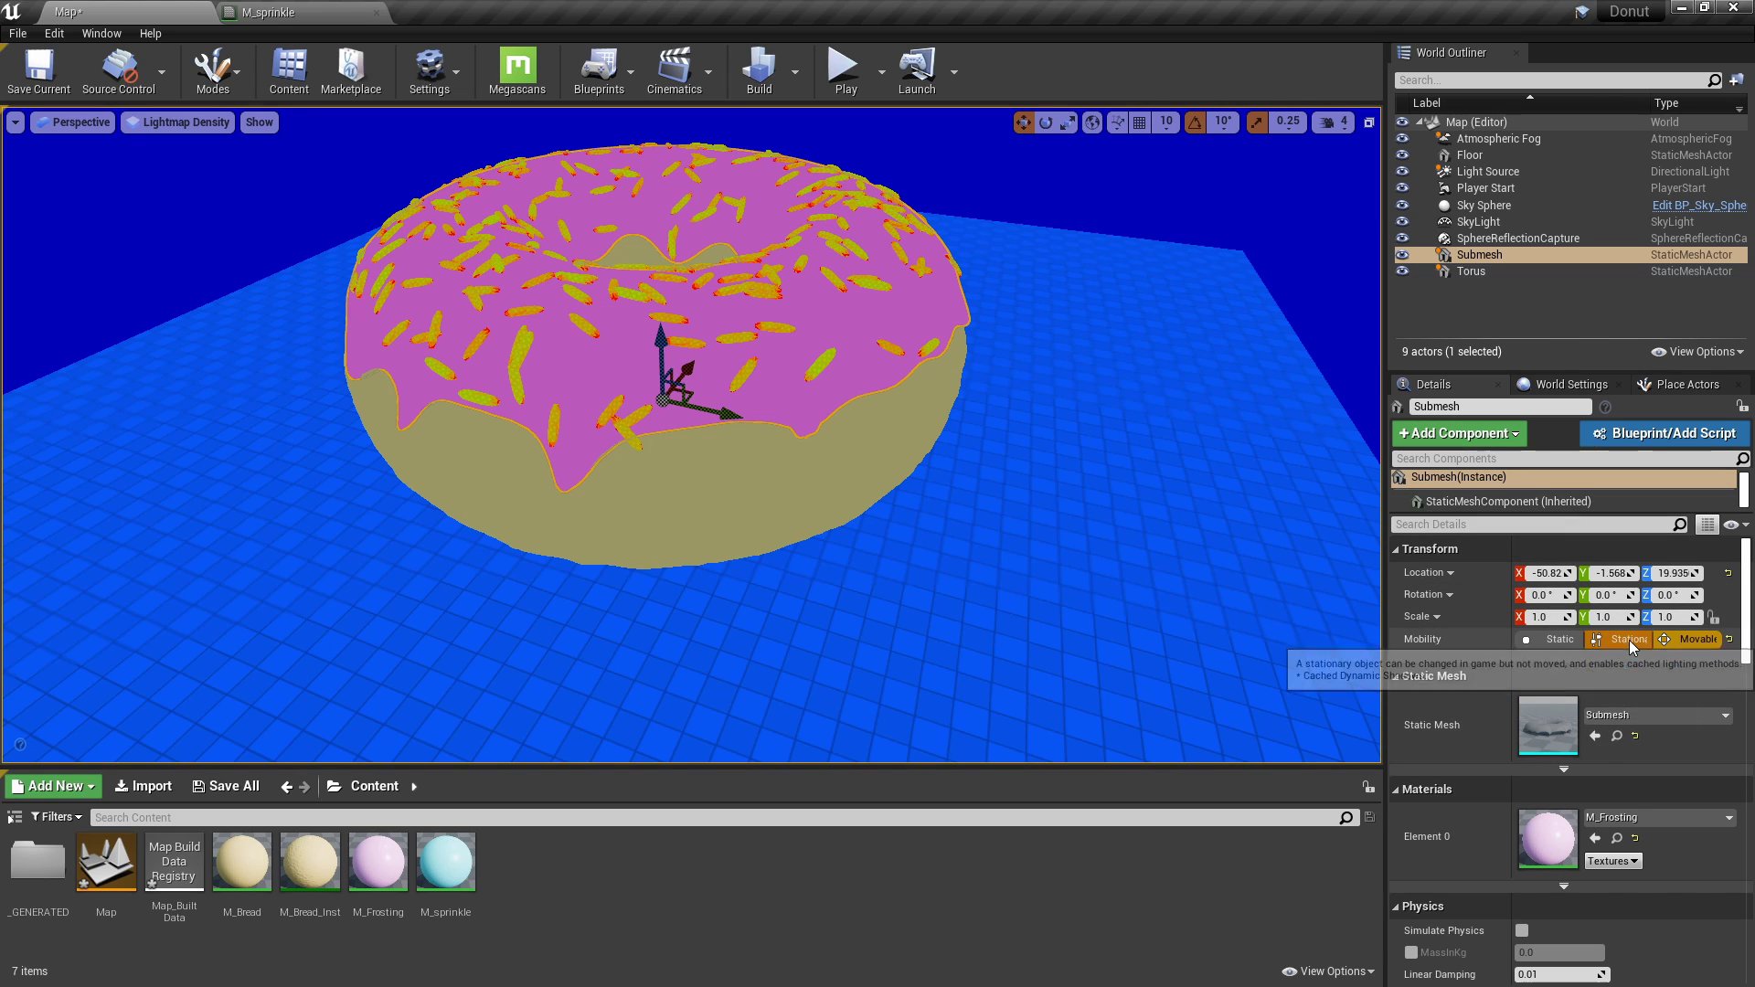
click(1629, 640)
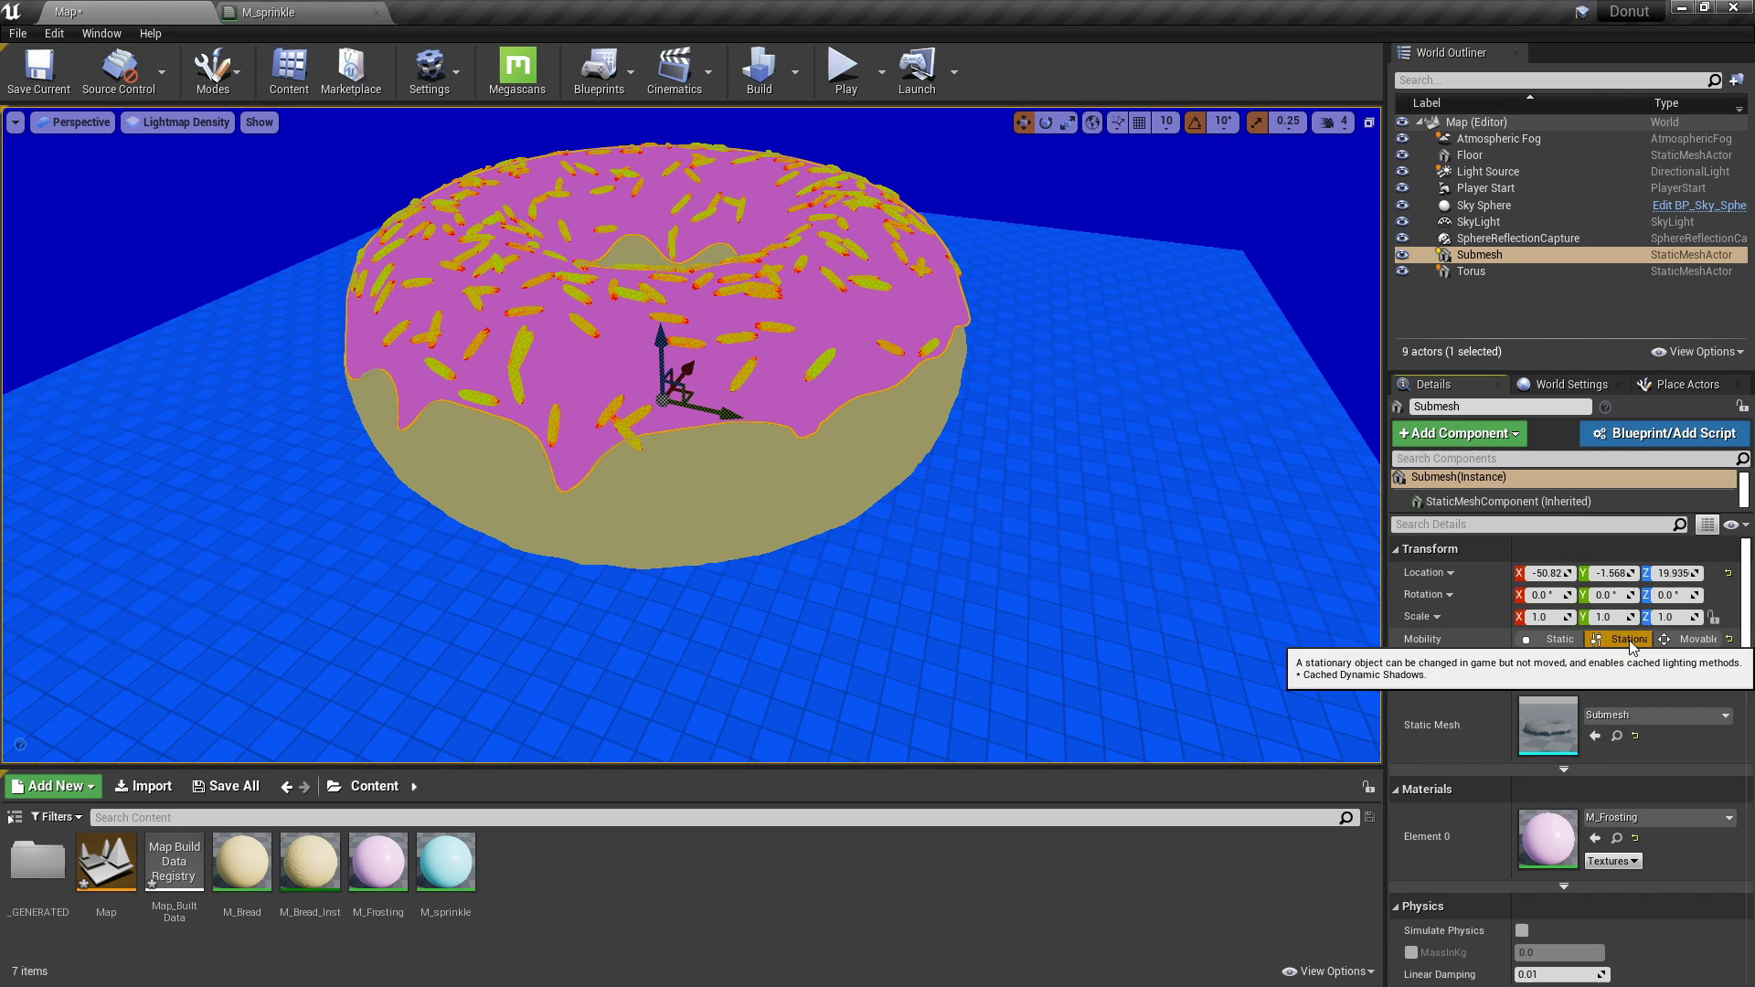
click(1562, 640)
Override the frosting mesh's light map resolution with 256.
scroll(1454, 693, down, 8)
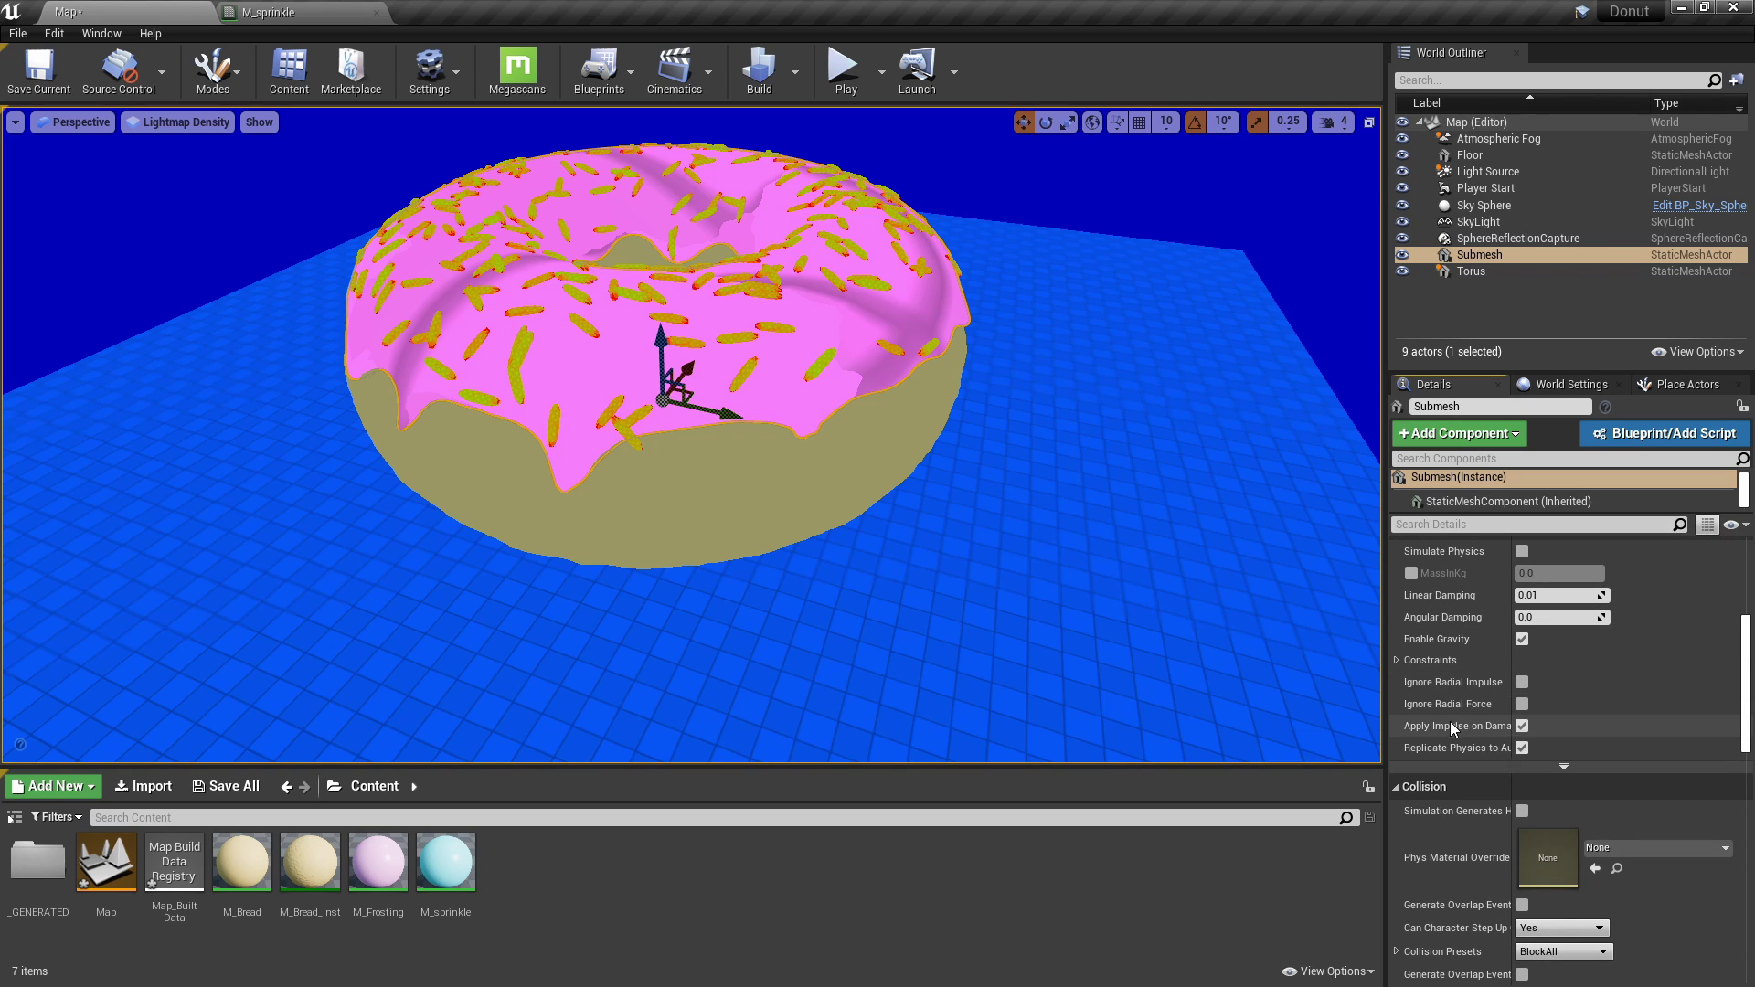
scroll(1462, 896, down, 3)
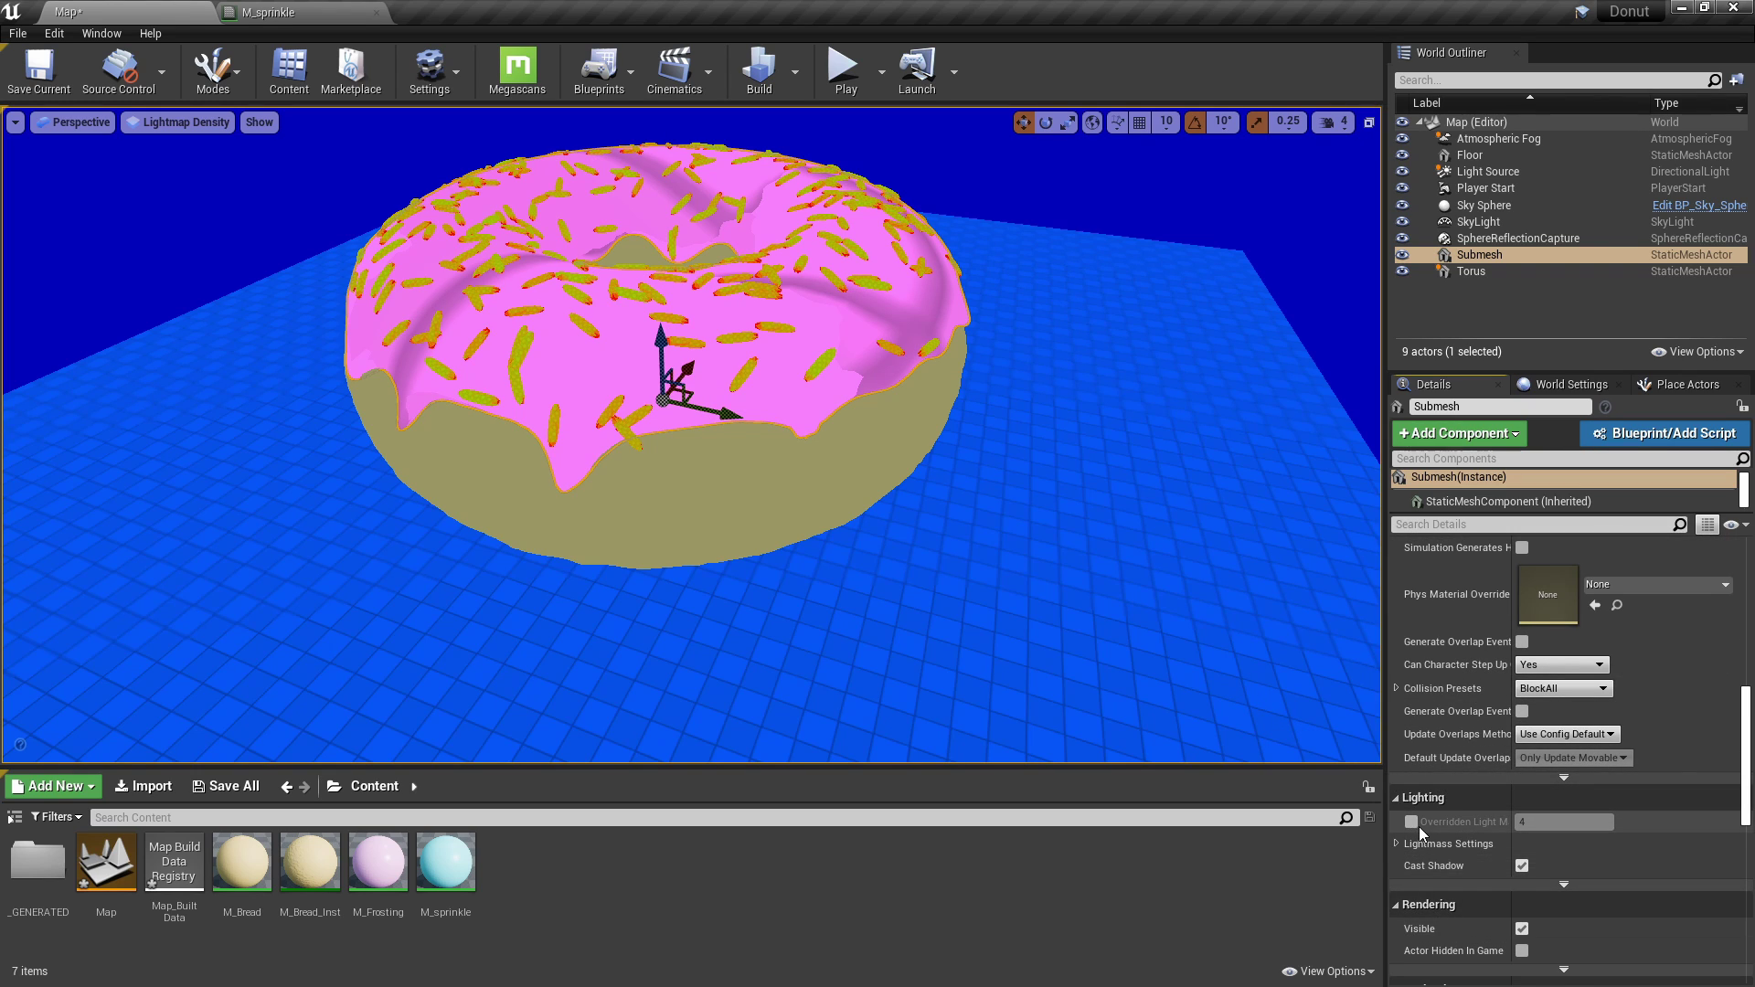
click(1412, 822)
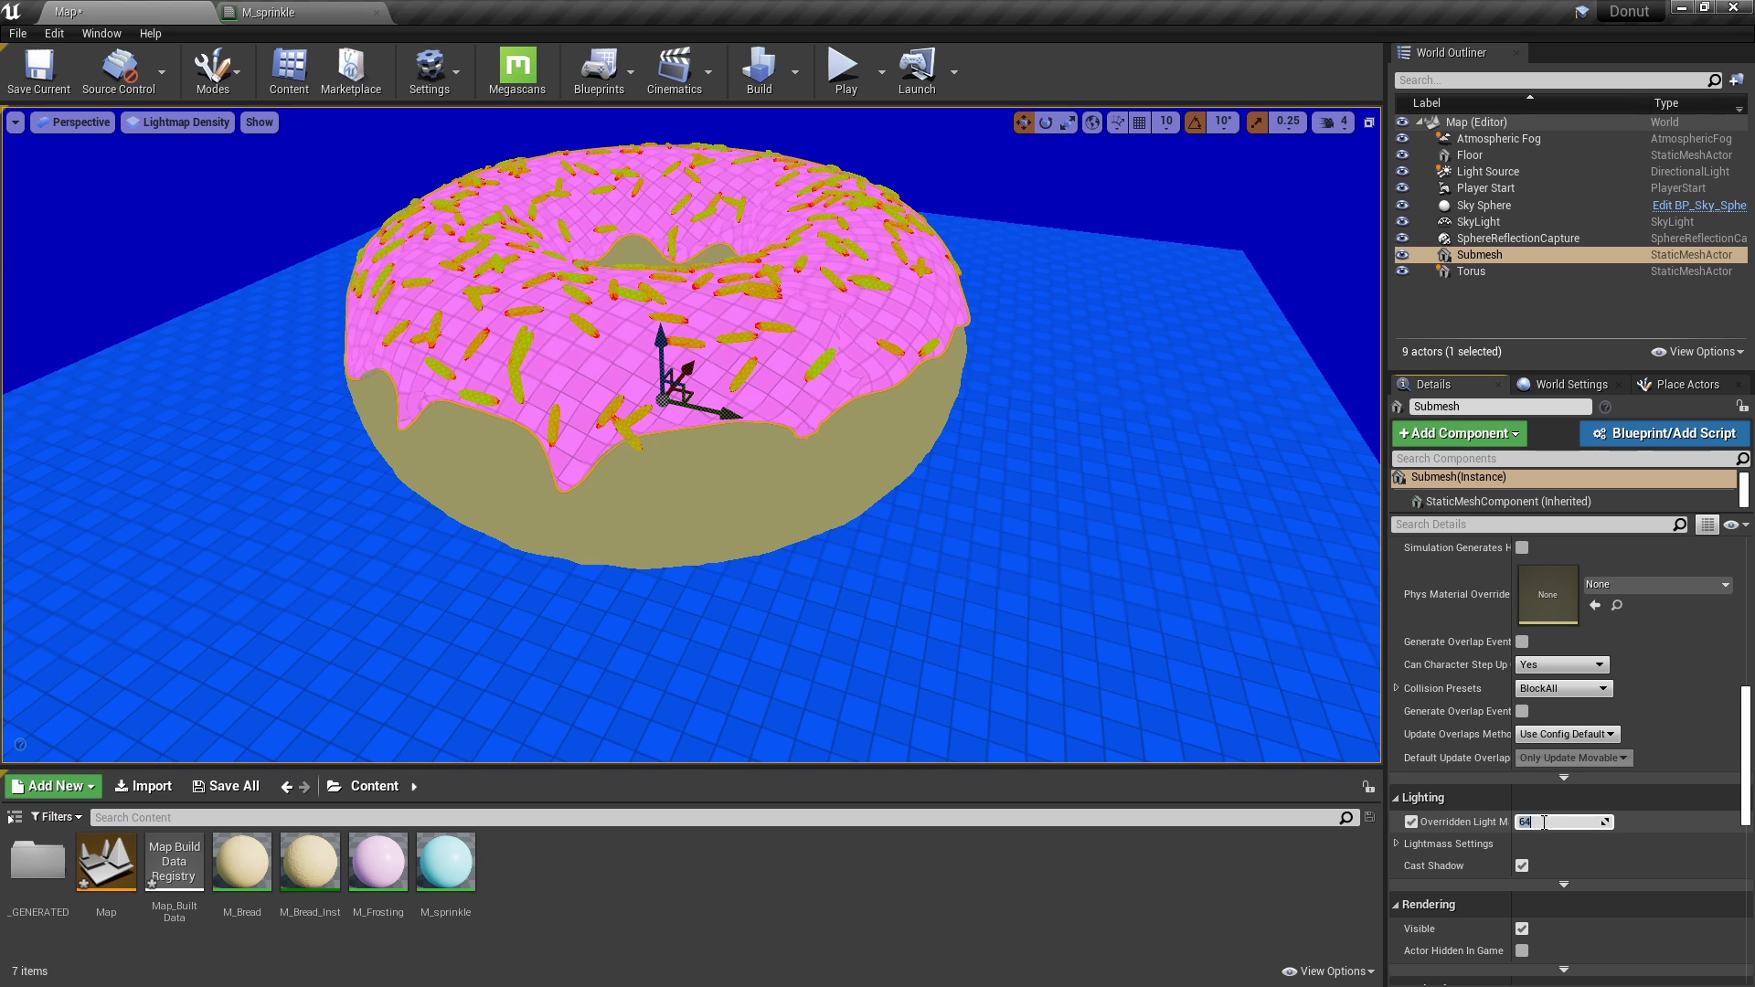
click(1577, 825)
text(256)
key(Return)
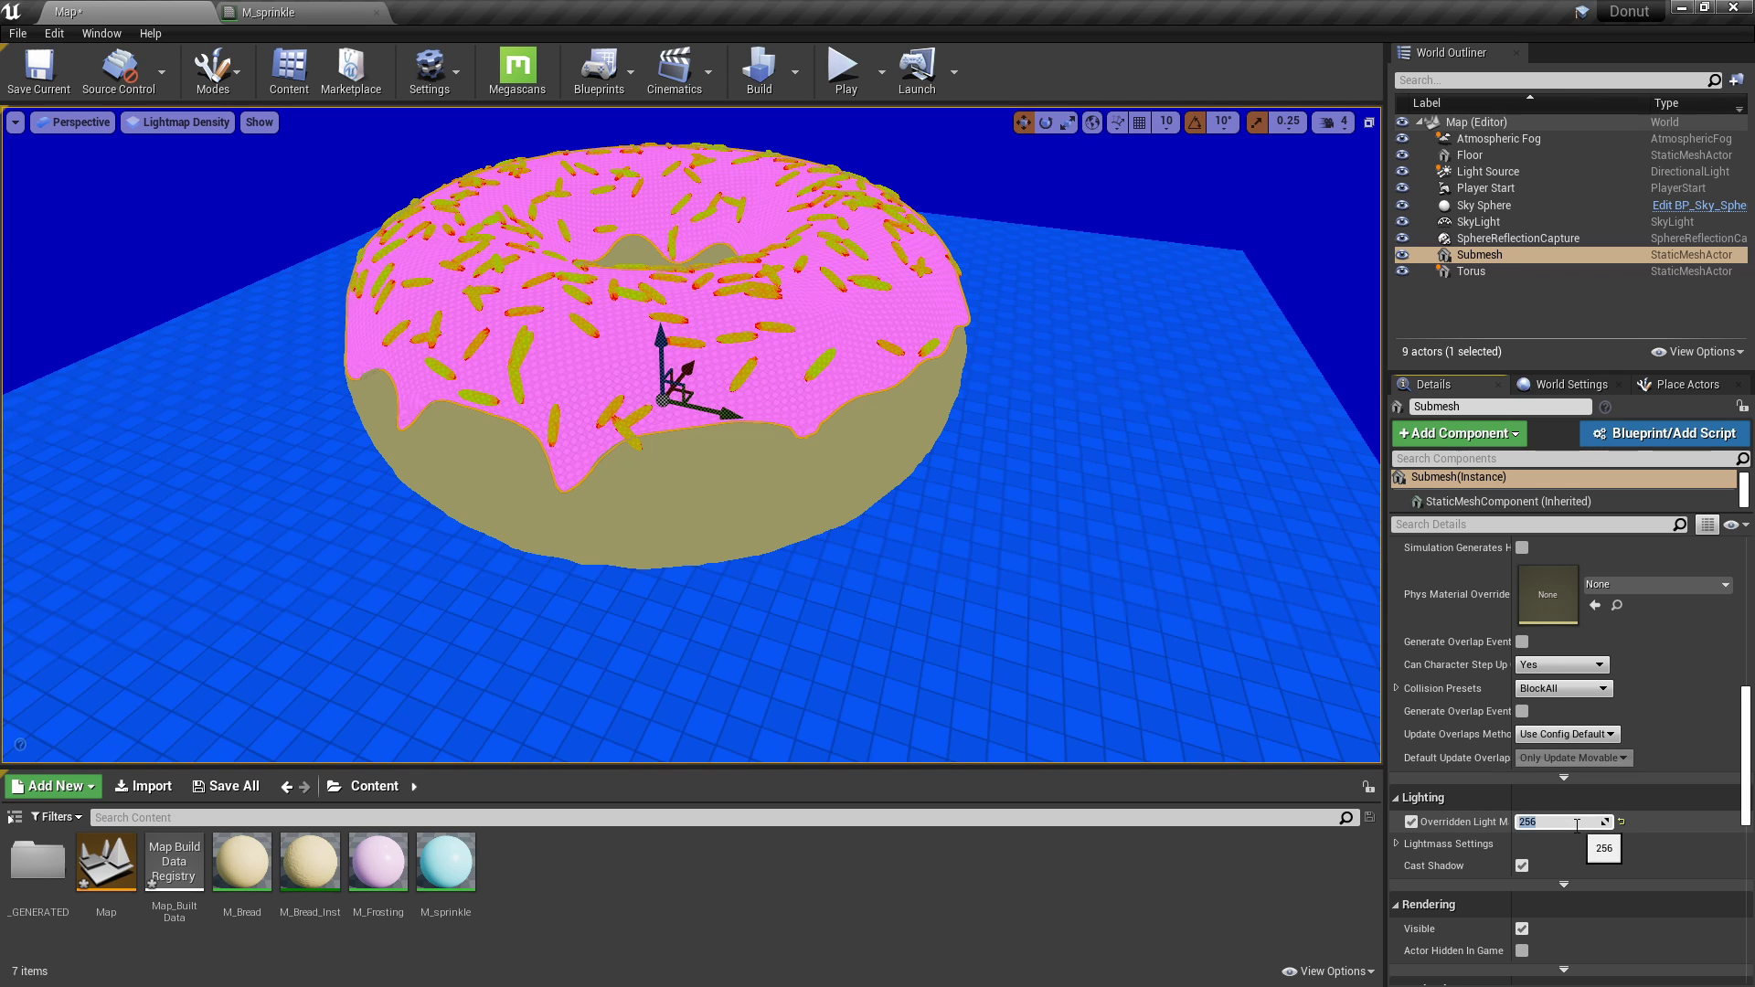
Select the donut's bread mesh (Torus) and set its mobility to Static.
click(747, 497)
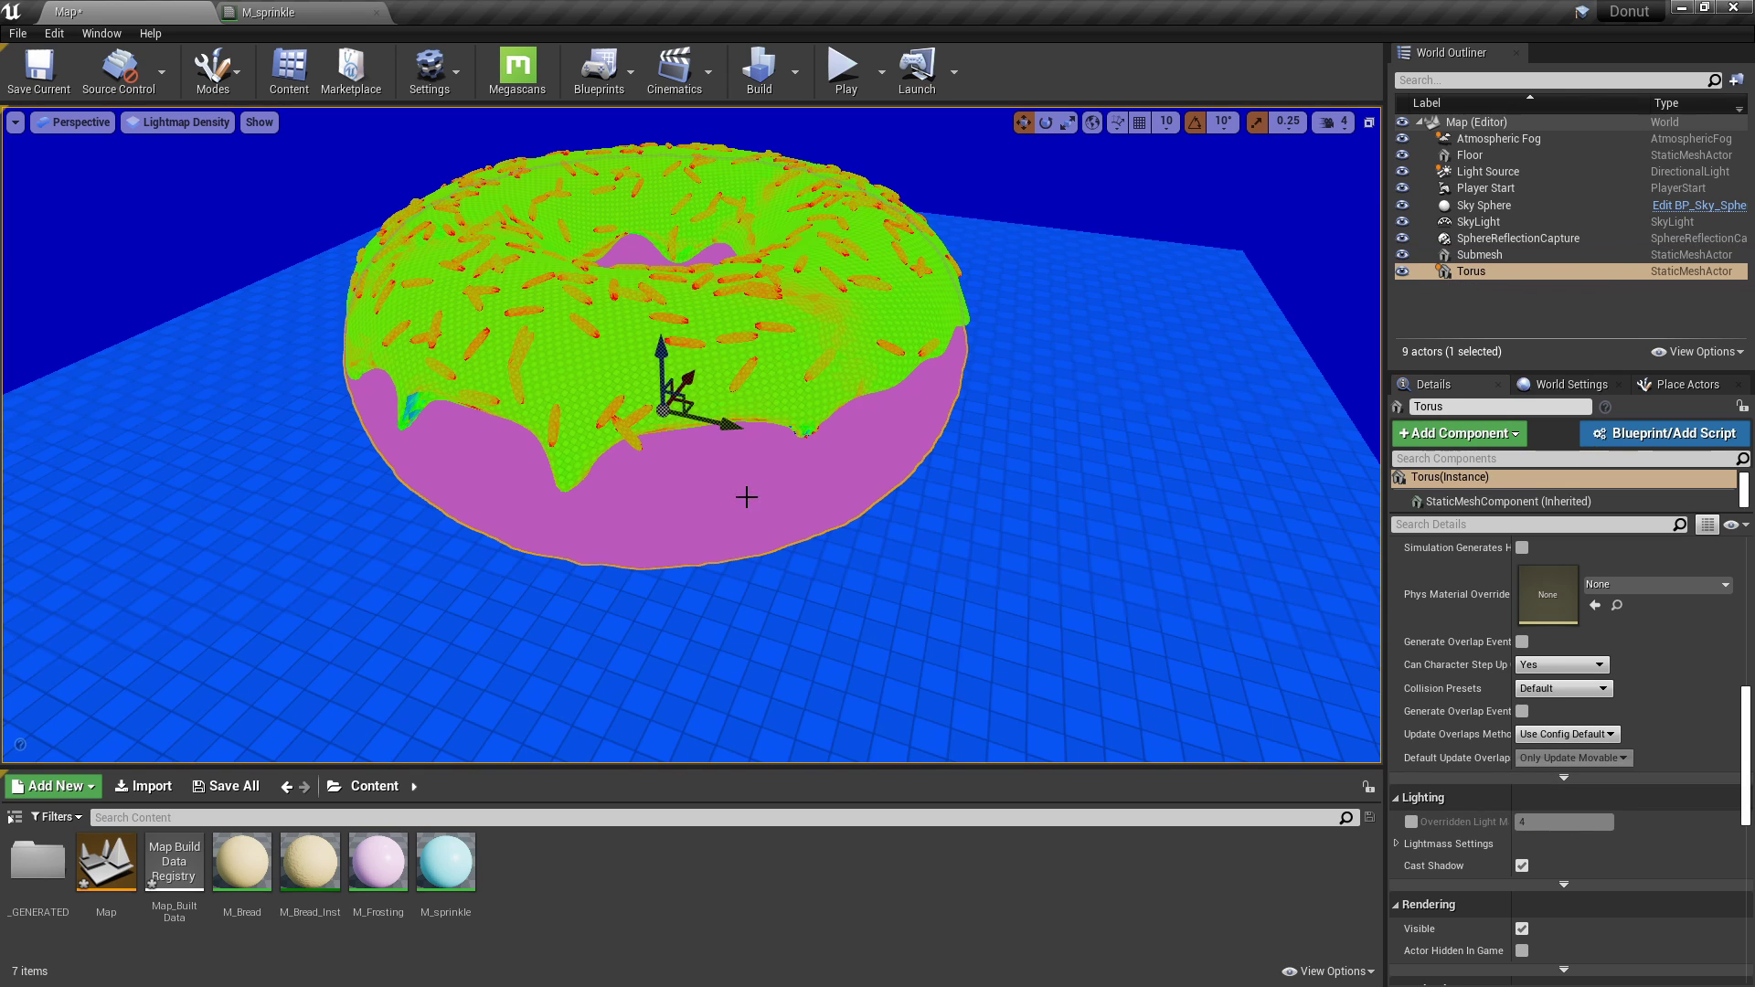
scroll(1495, 706, up, 6)
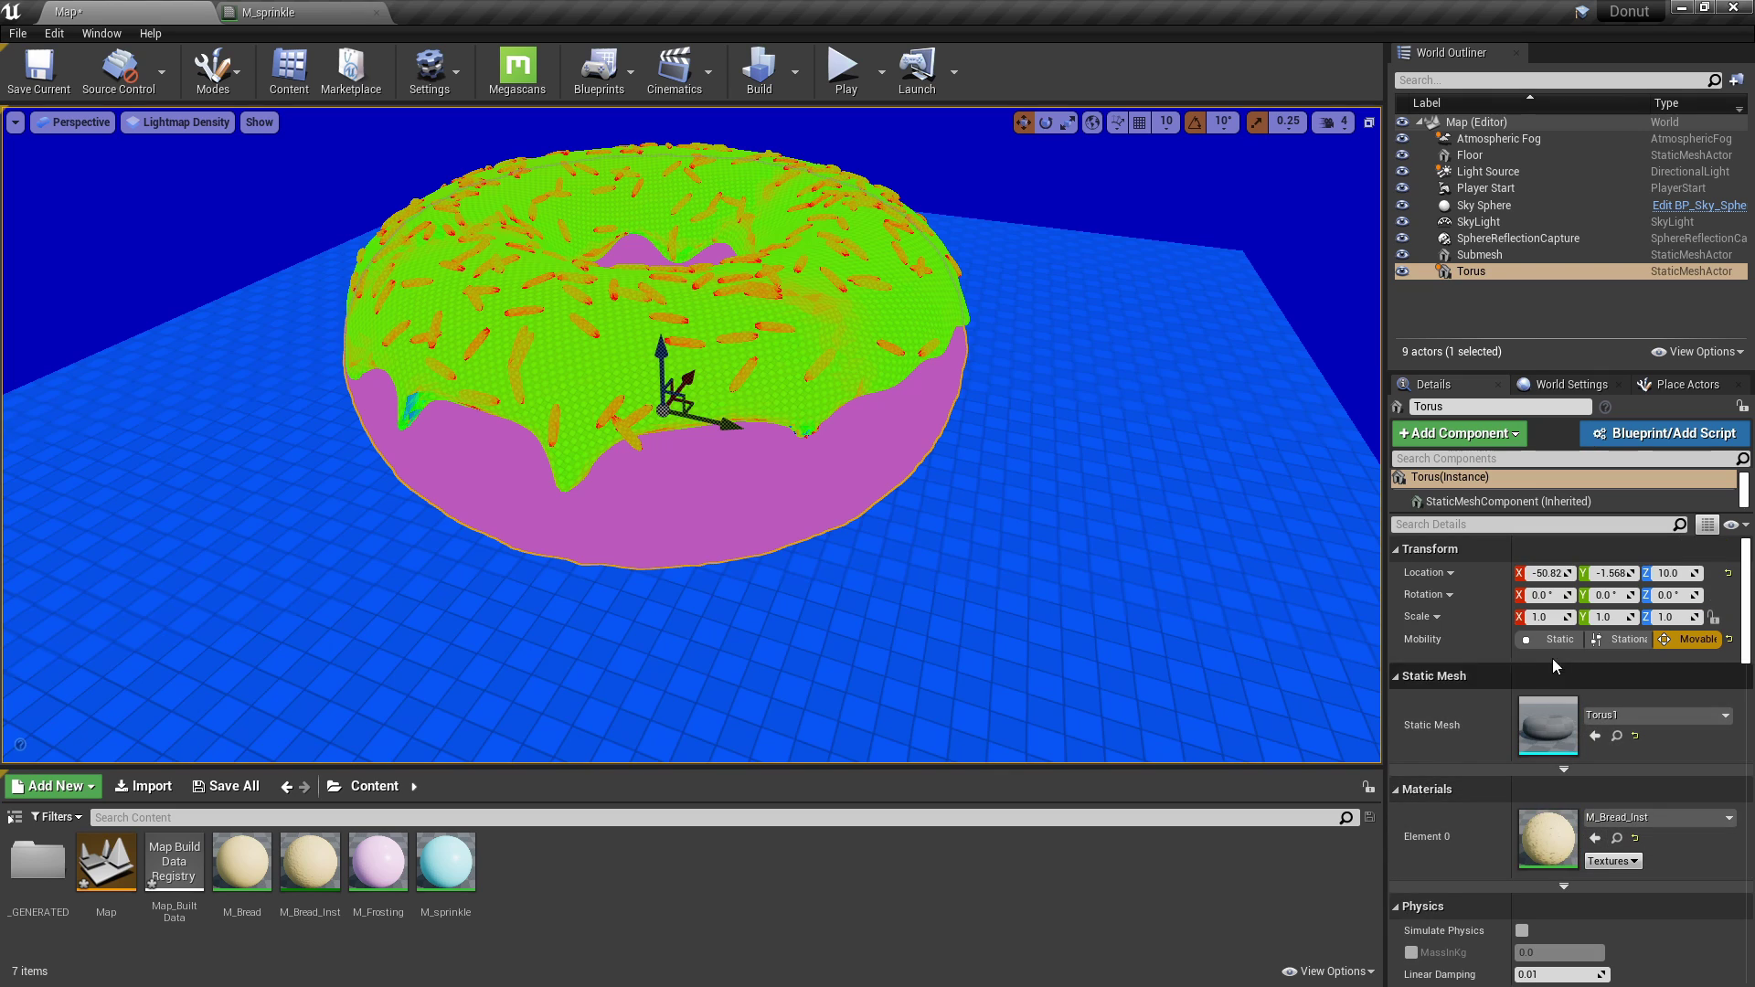
scroll(1463, 739, down, 10)
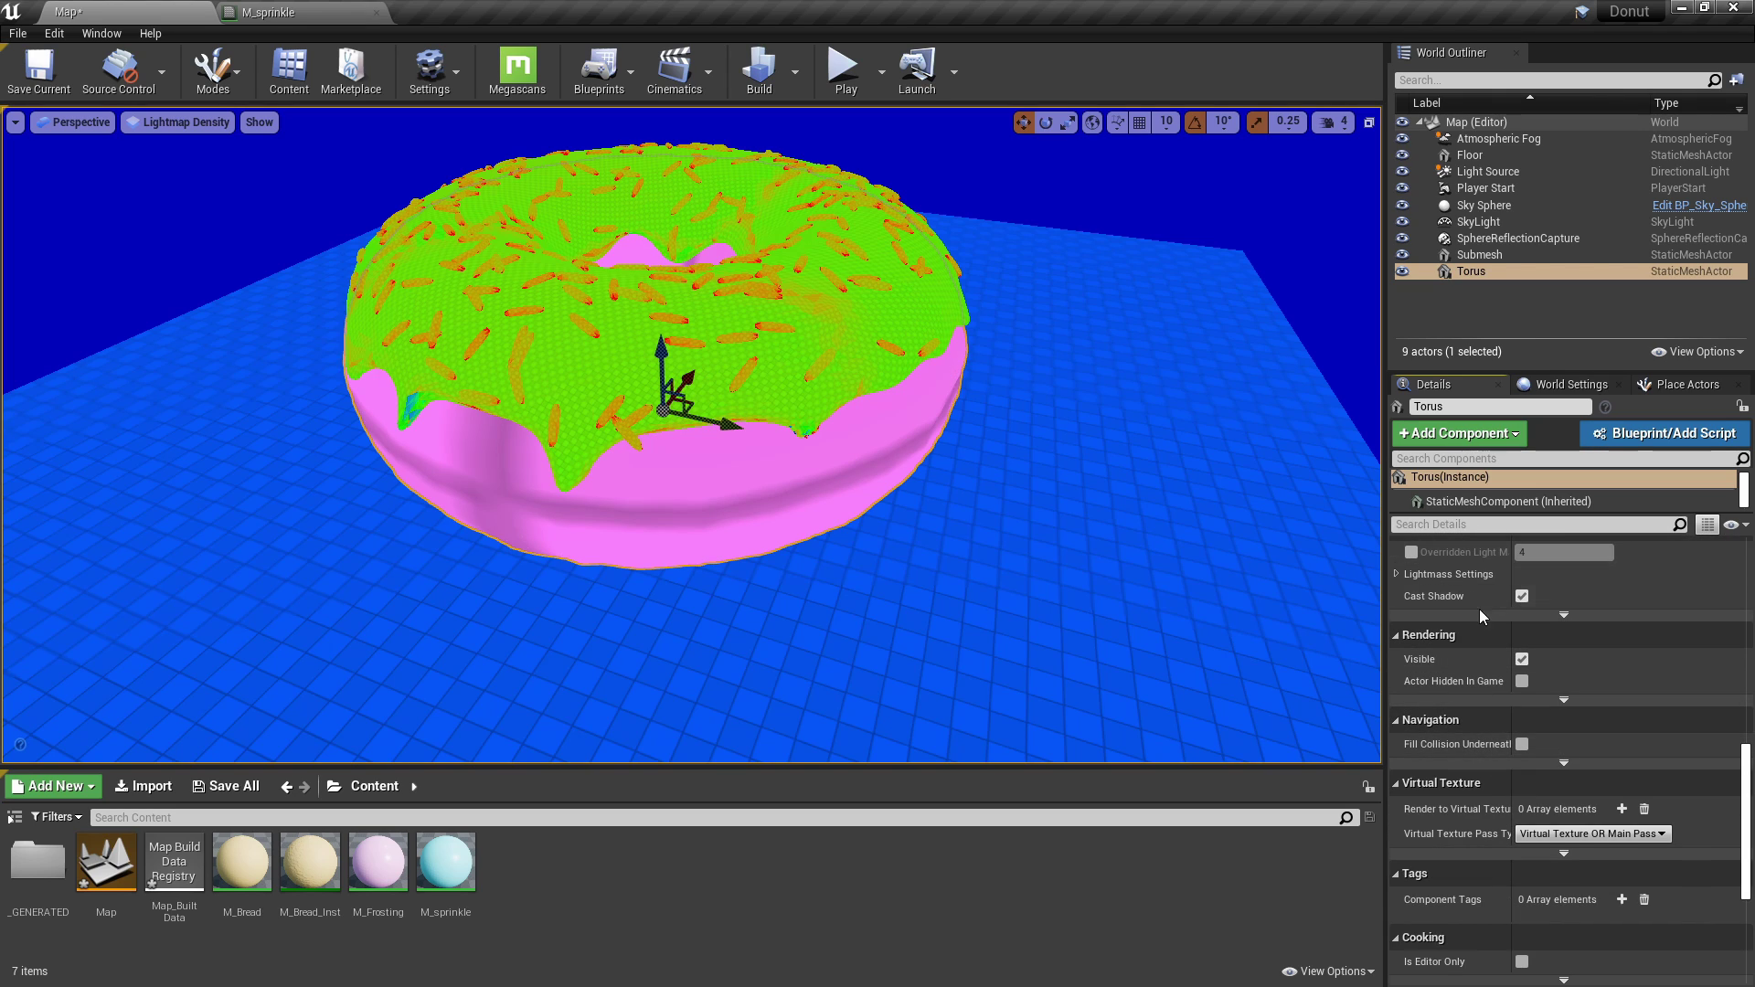
Override the bread mesh's light map resolution, trying 256 and settling on 512, and give the frosting mesh 512 as well.
scroll(1479, 609, up, 2)
click(1416, 644)
click(1569, 642)
text(256)
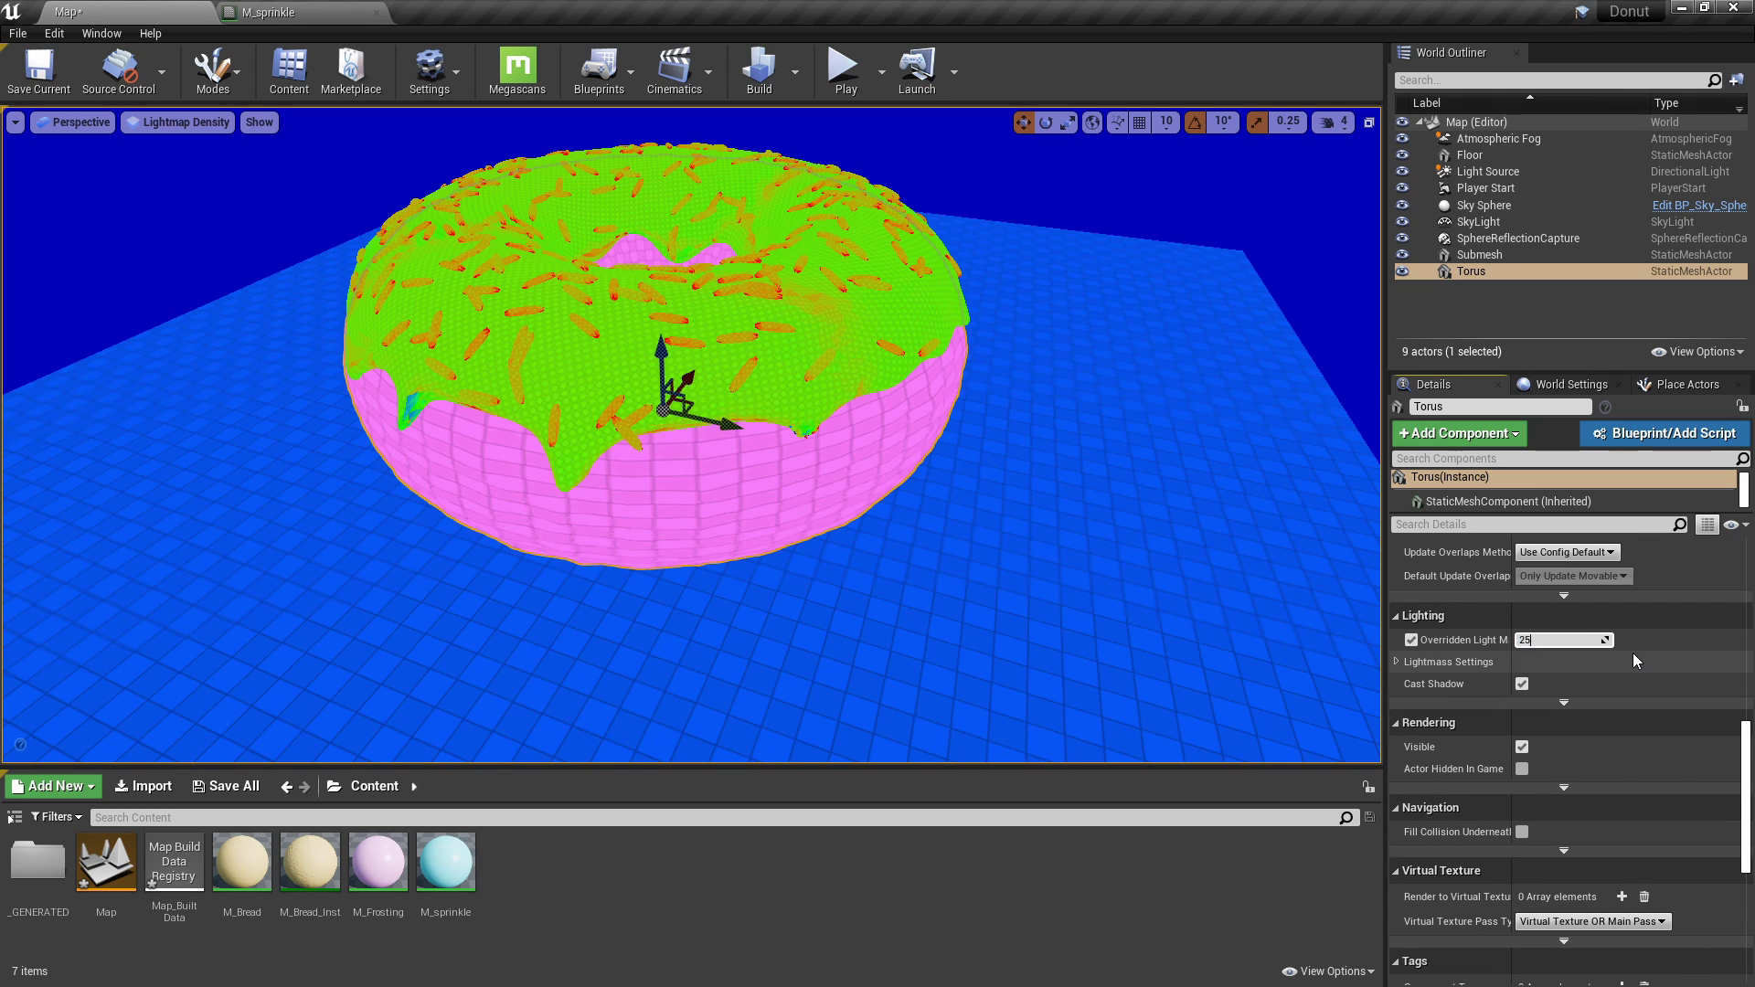
key(Return)
text(512)
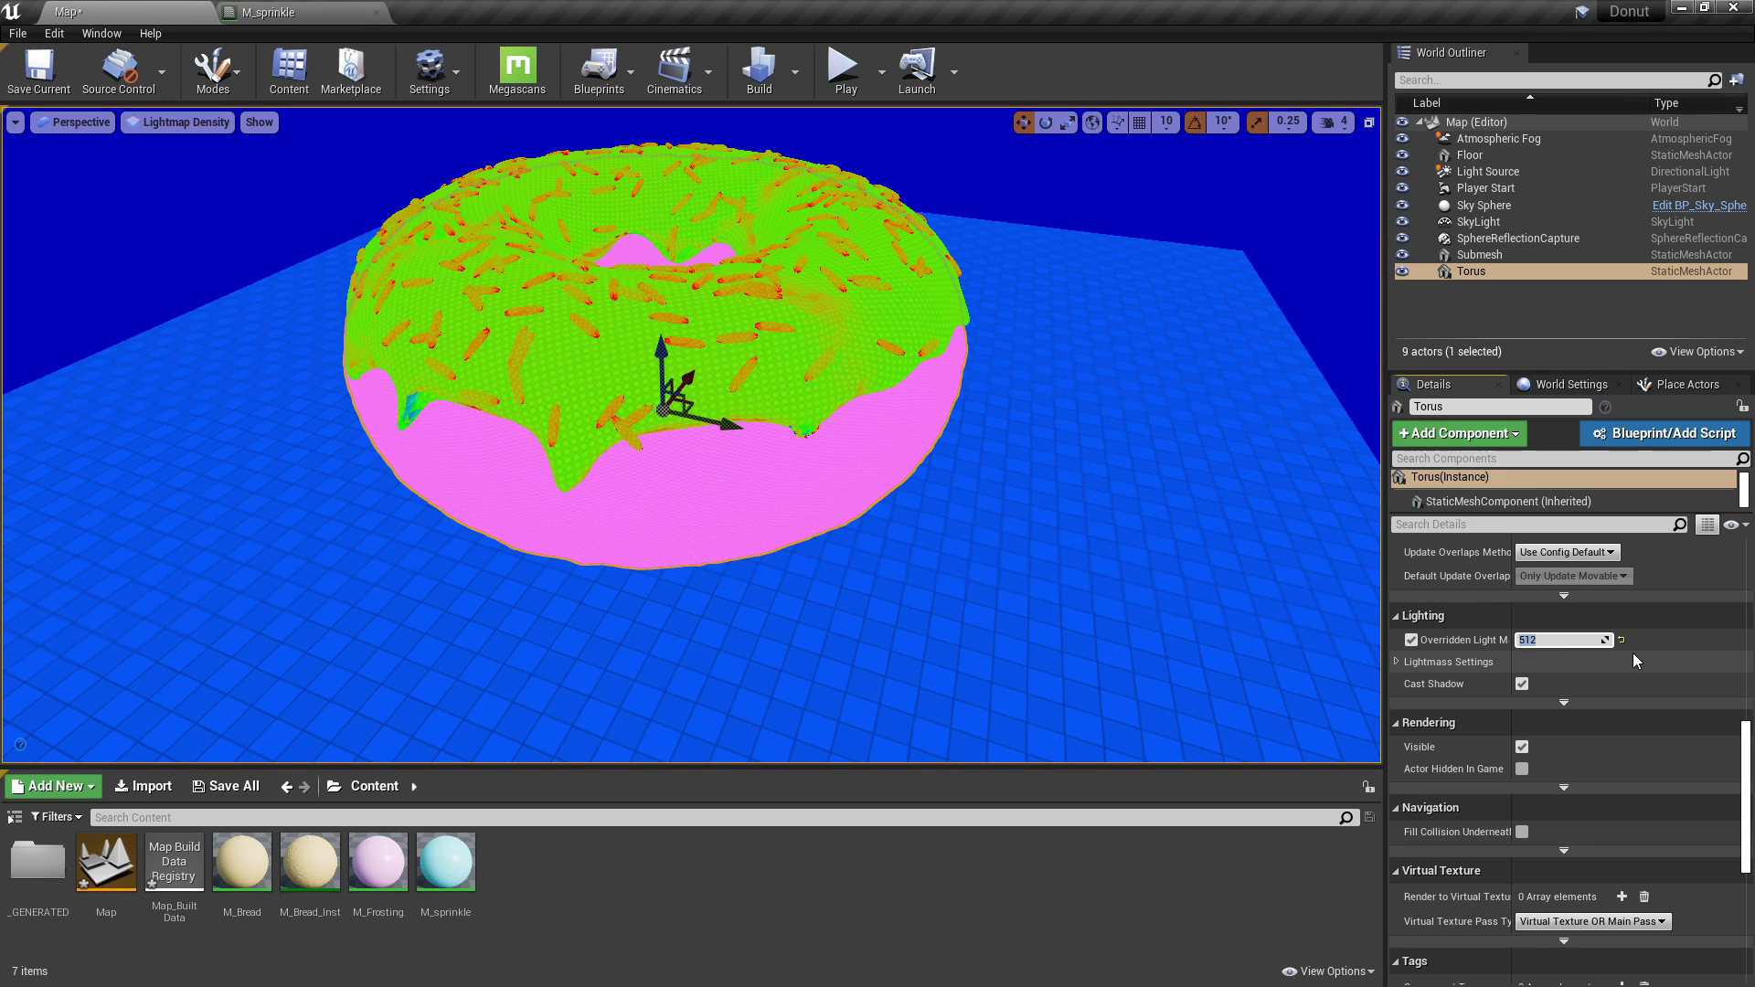
key(Return)
click(621, 367)
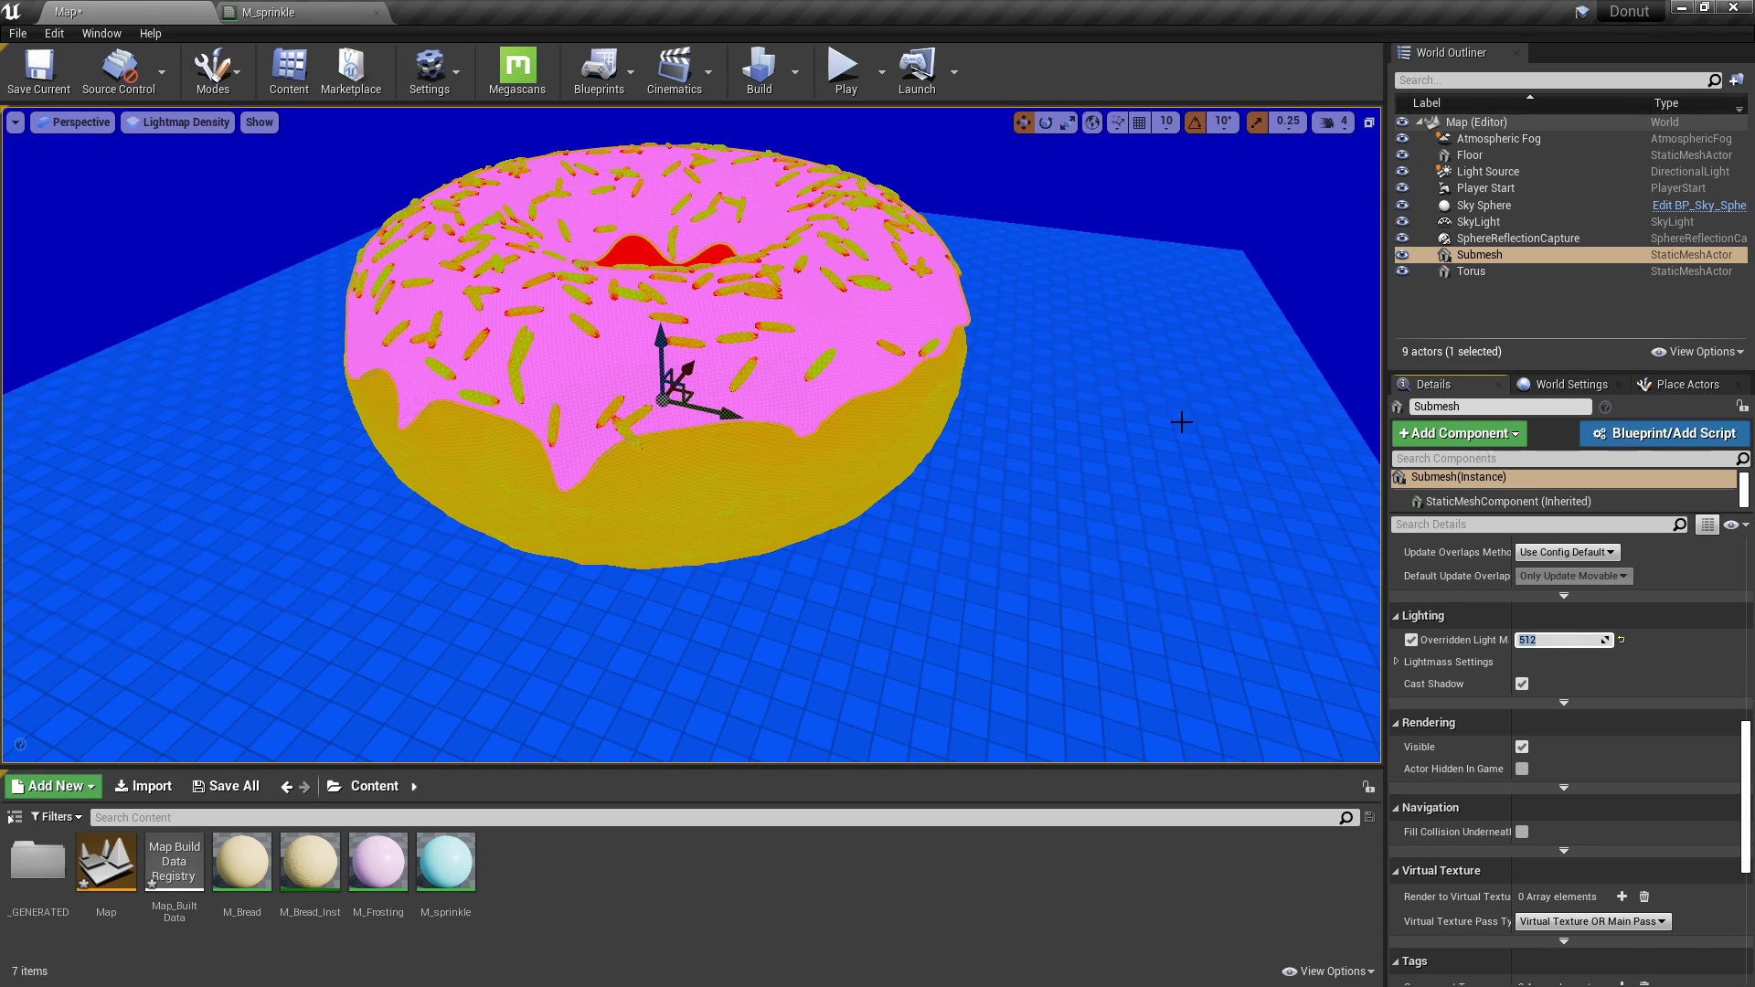
Override the Floor's light map resolution with 512.
click(1148, 444)
click(1412, 641)
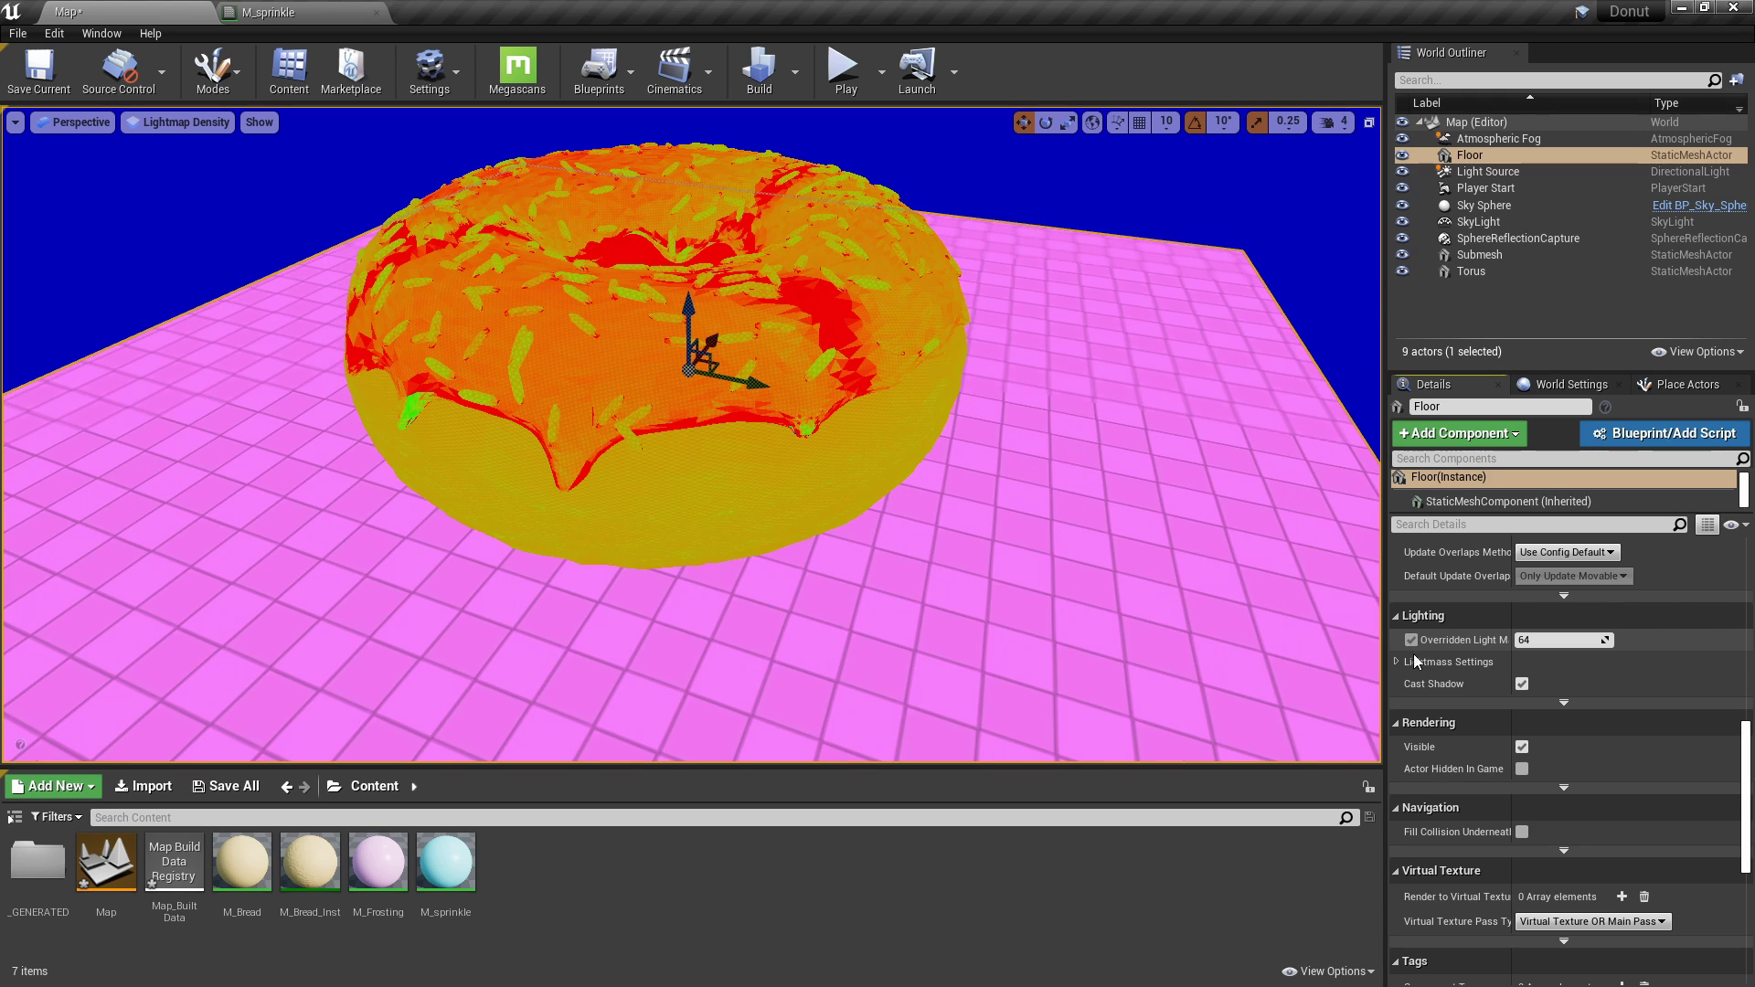
drag(1511, 640, 1528, 640)
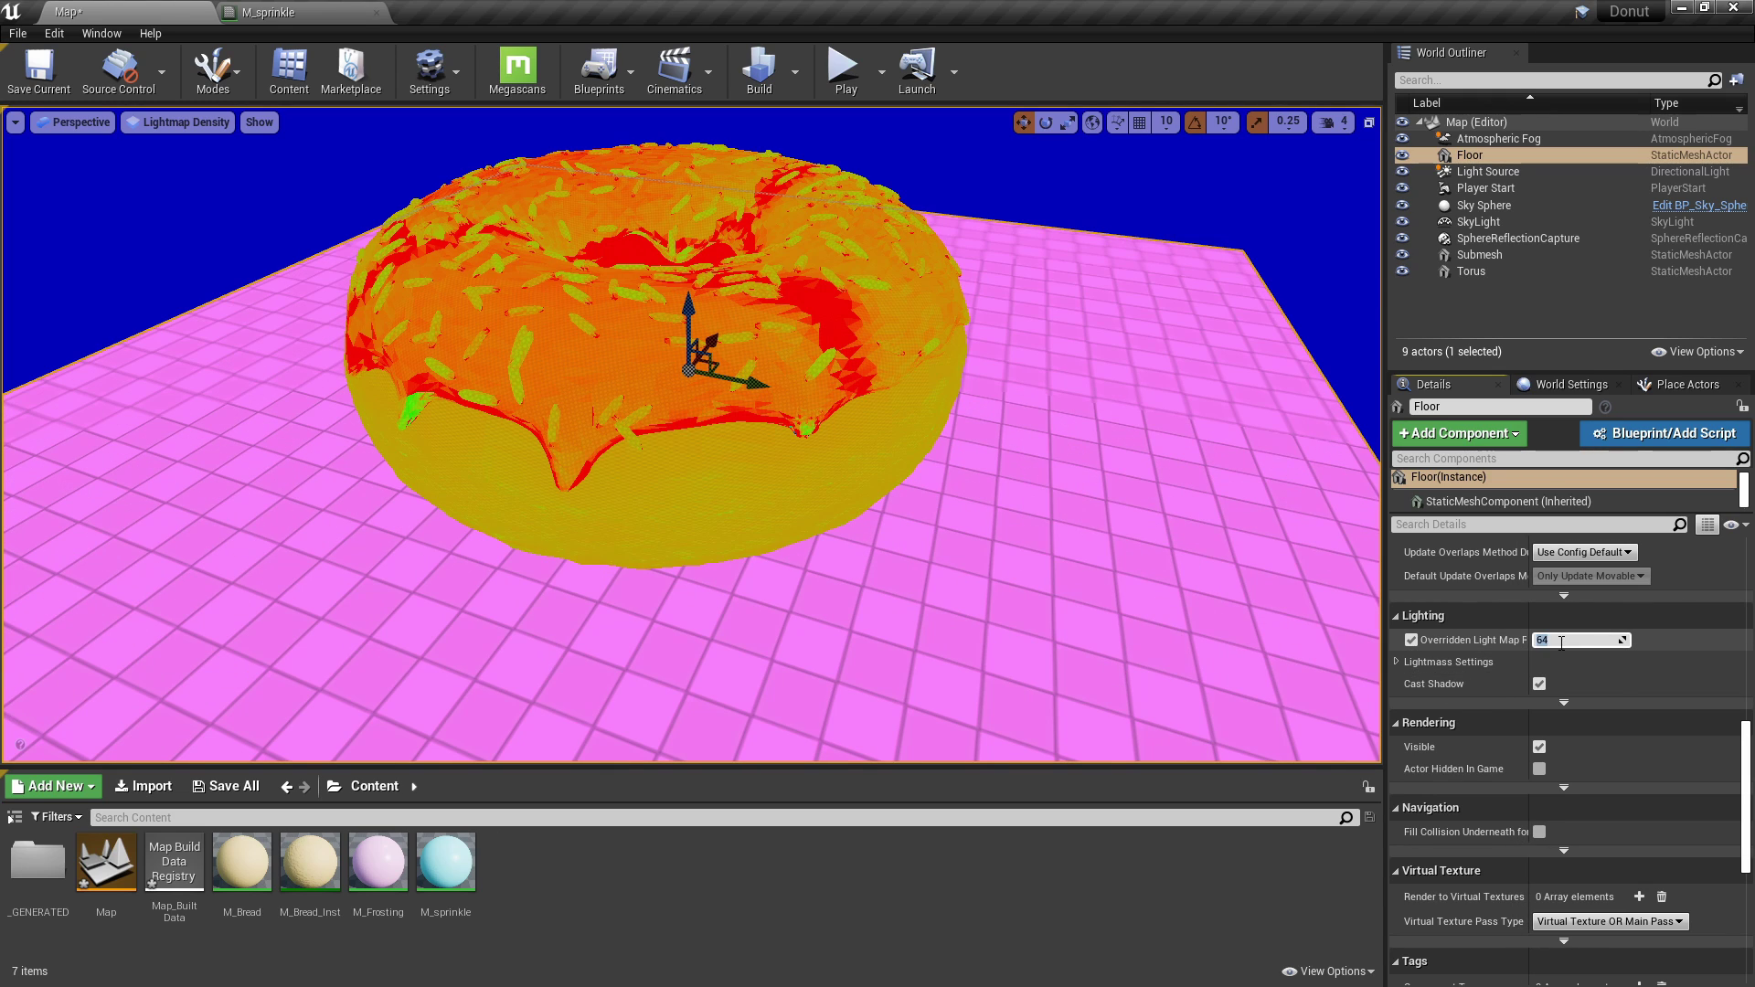
text(512)
key(Return)
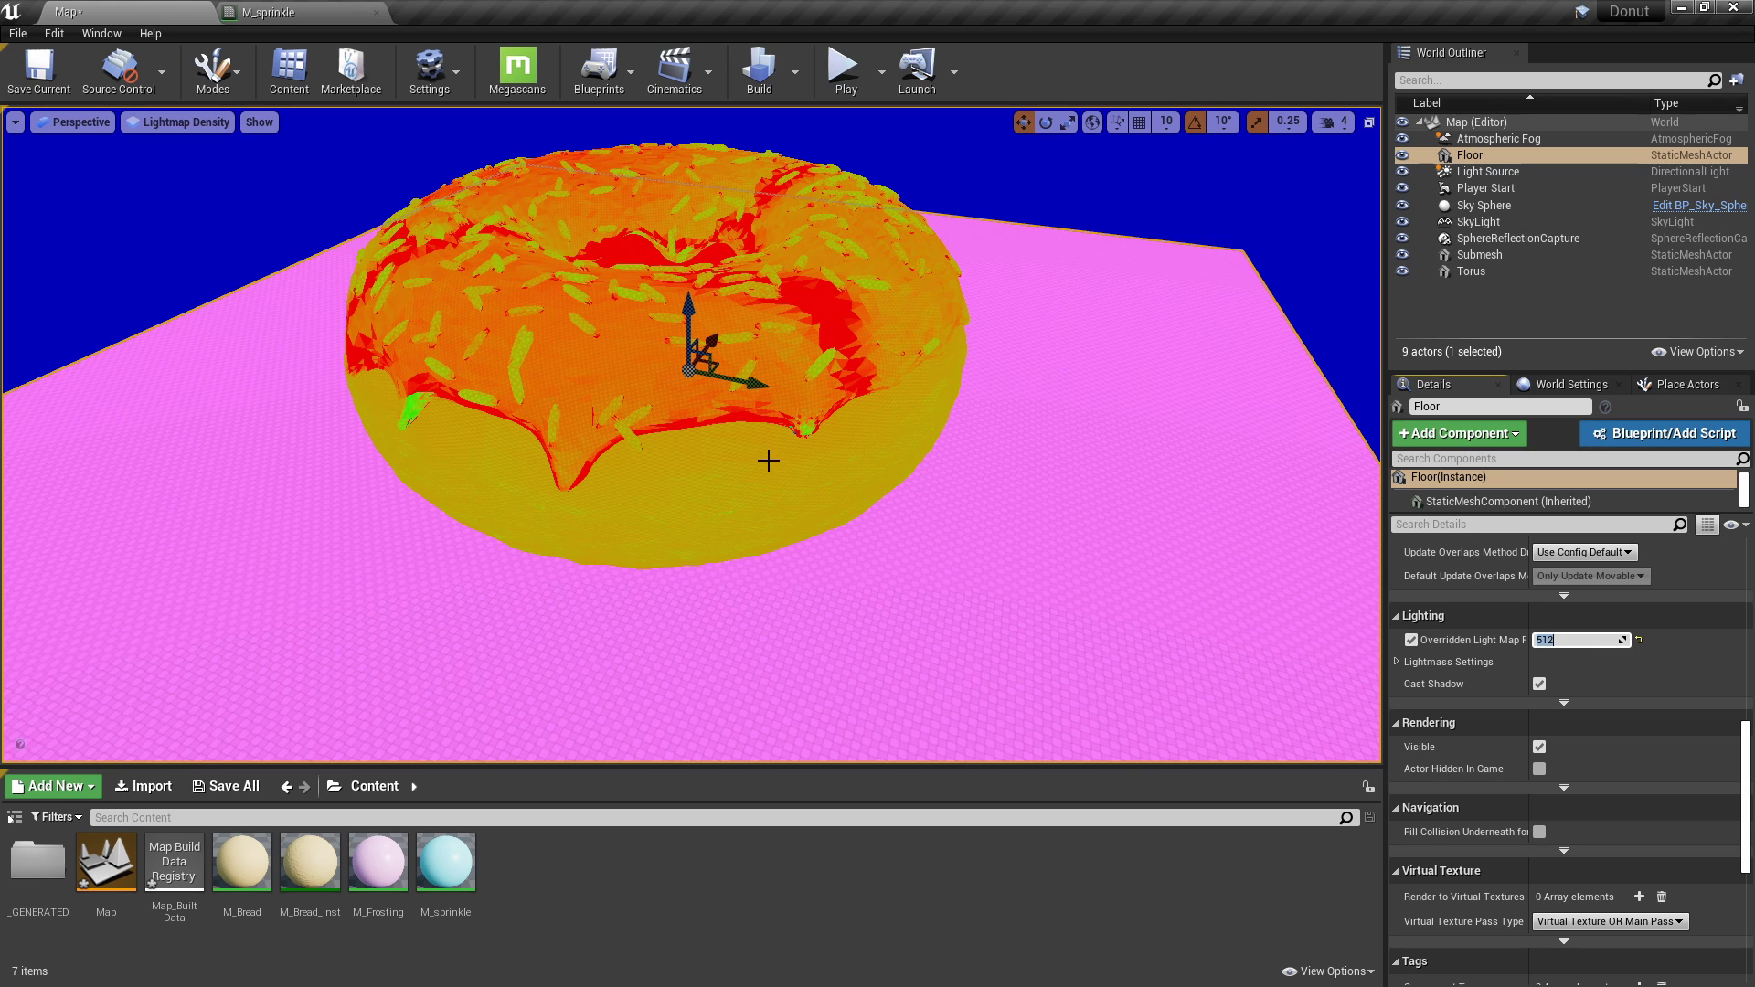
Return the level viewport to the Lit view mode and view the whole donut on its floor.
right_drag(769, 461, 1019, 603)
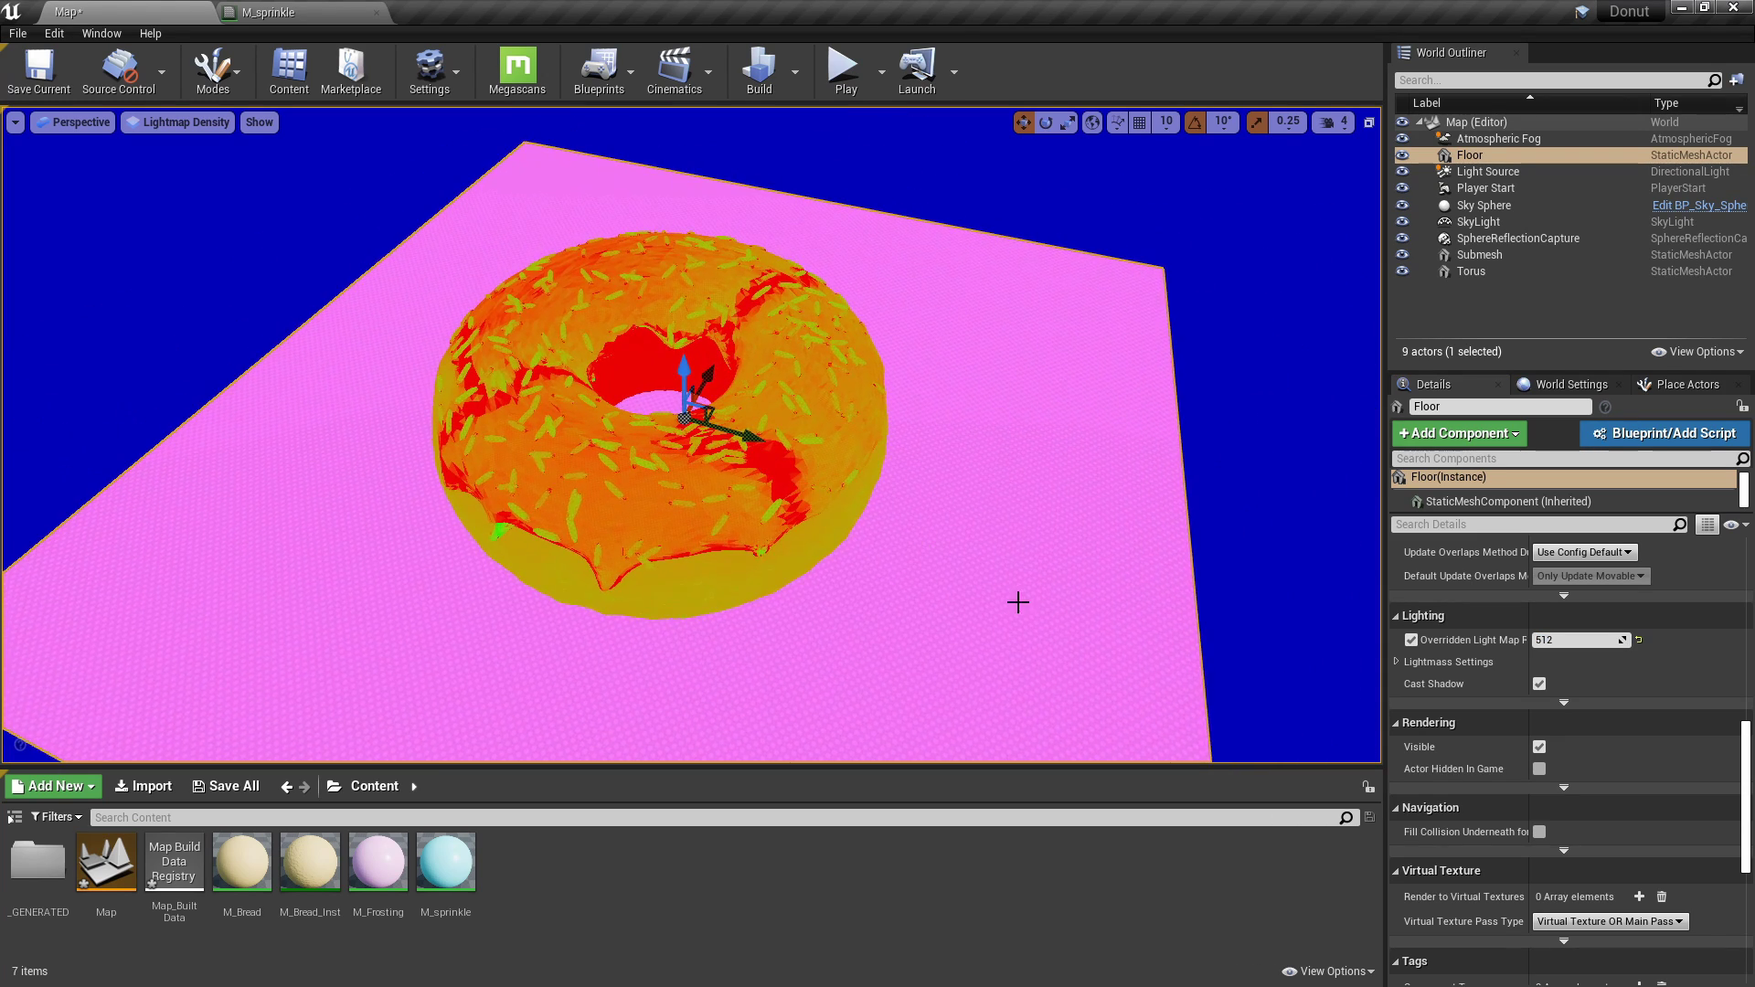
click(179, 121)
click(152, 156)
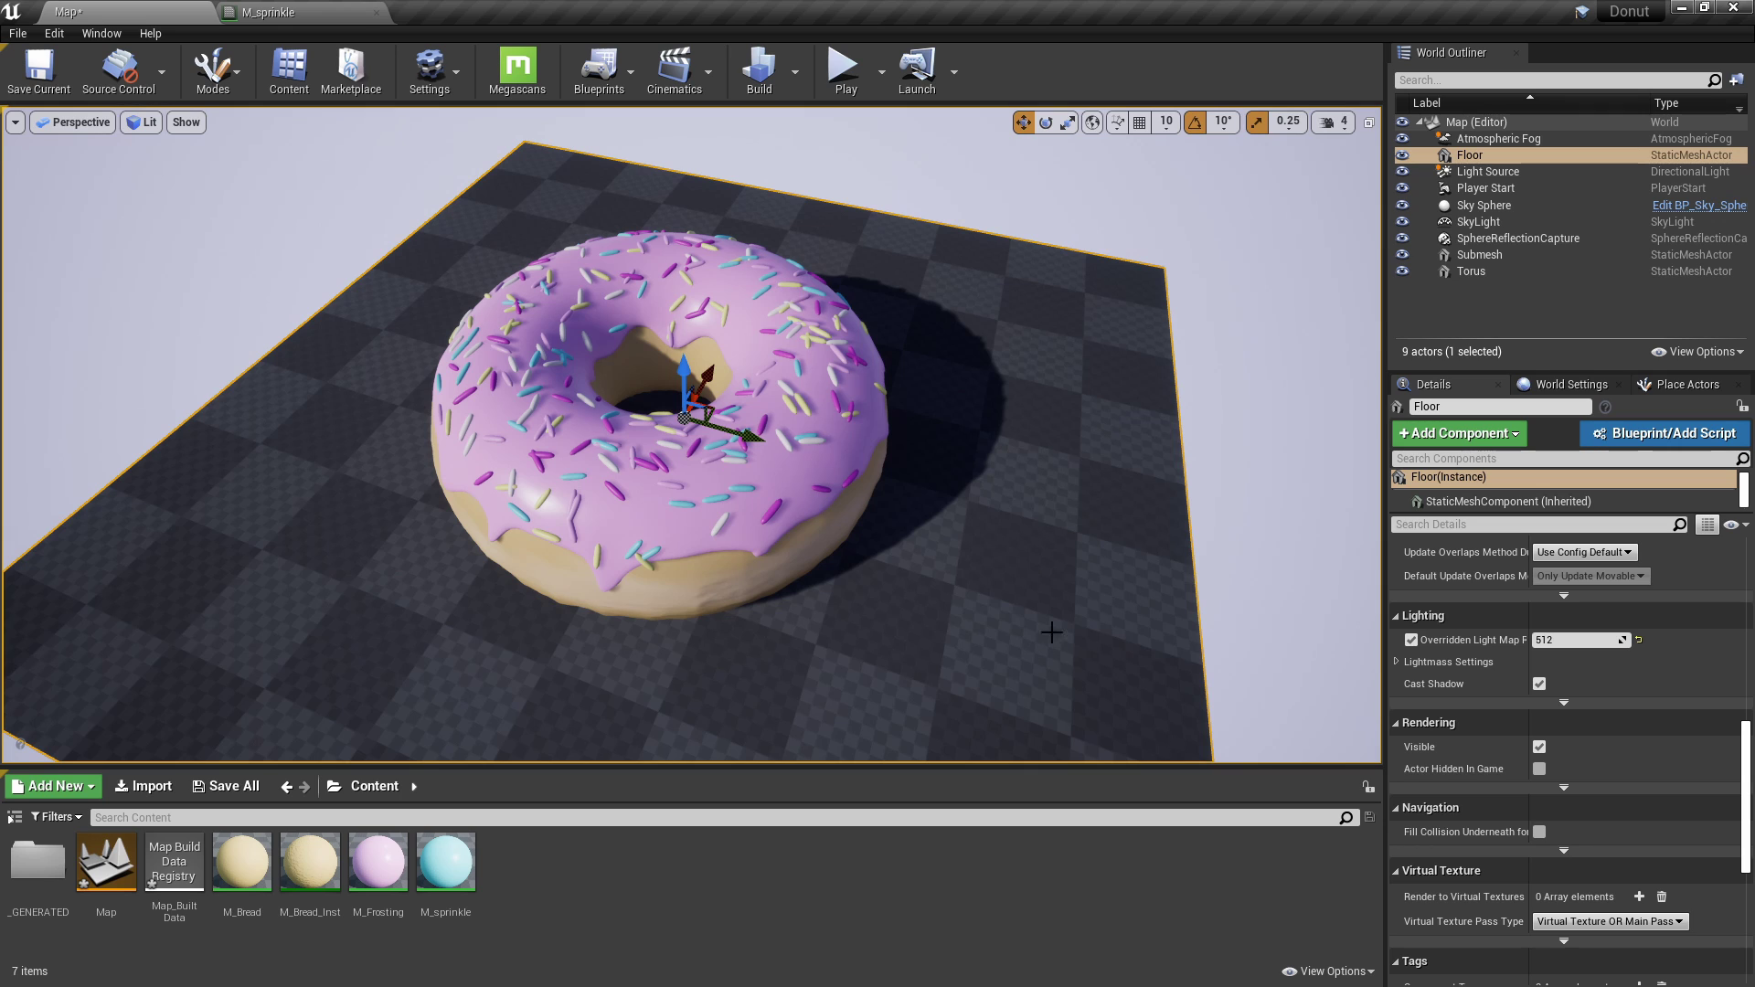
scroll(990, 591, down, 2)
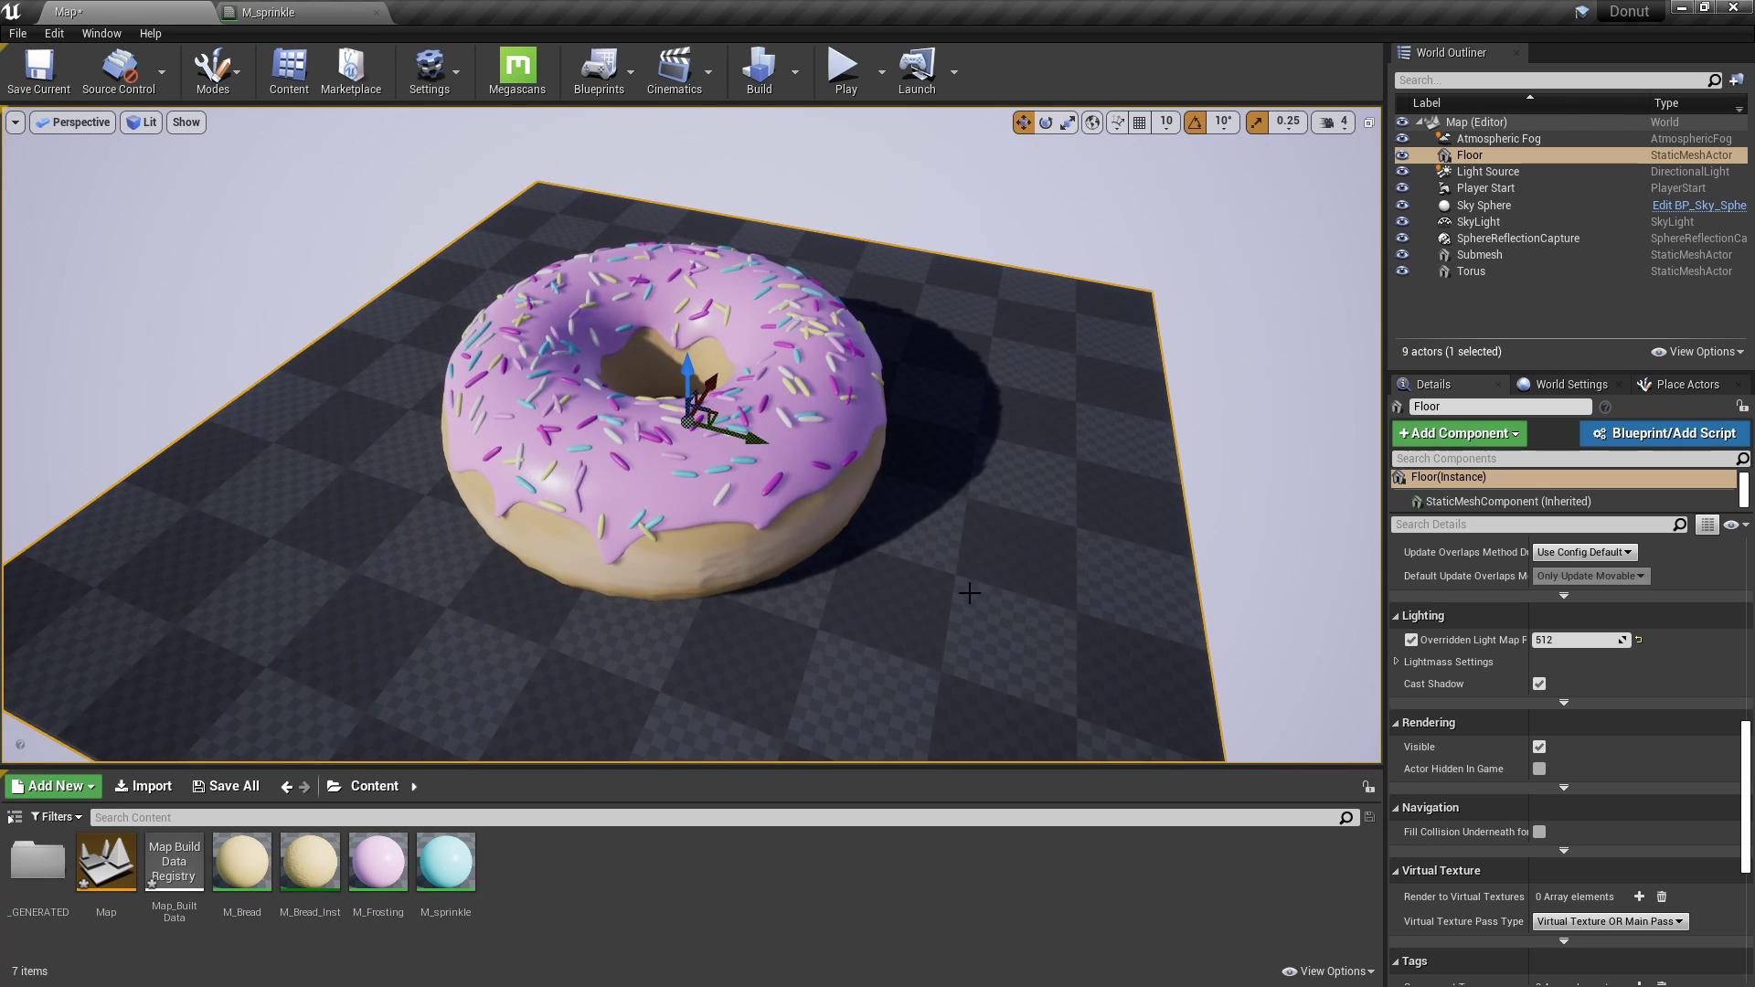
Create a new material named m_fLOOR in the Content folder.
right_click(579, 893)
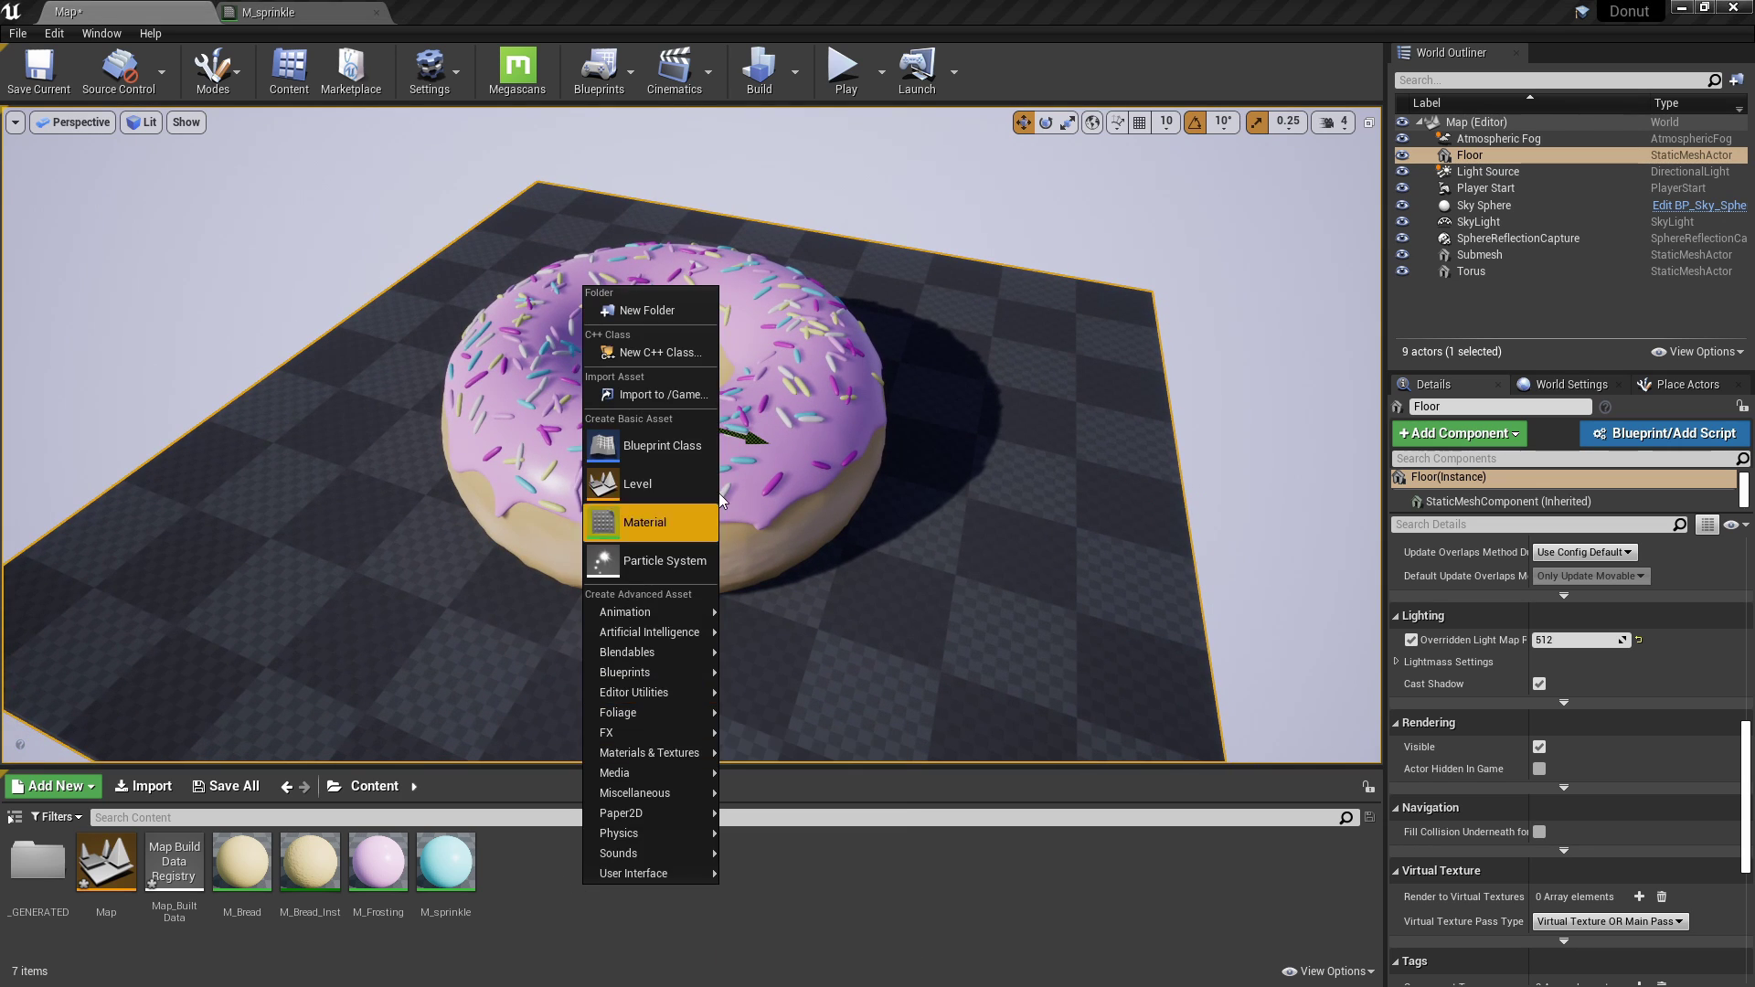
click(699, 515)
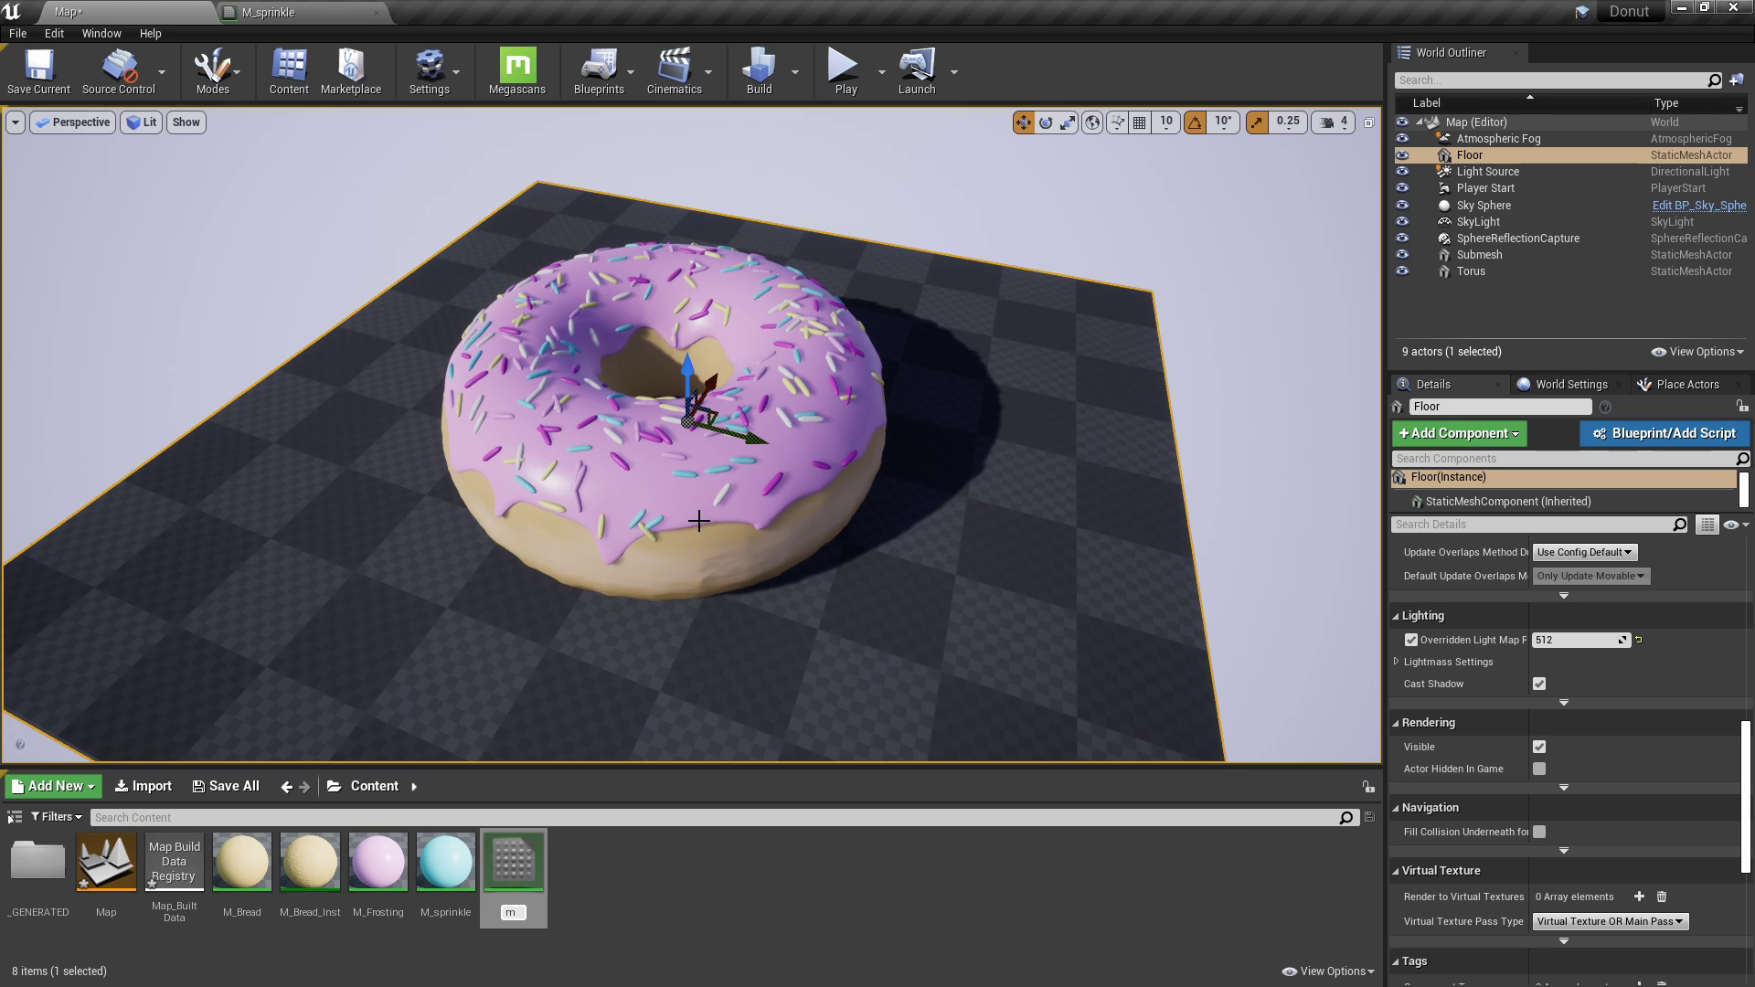
text(m_fLOOR)
key(Return)
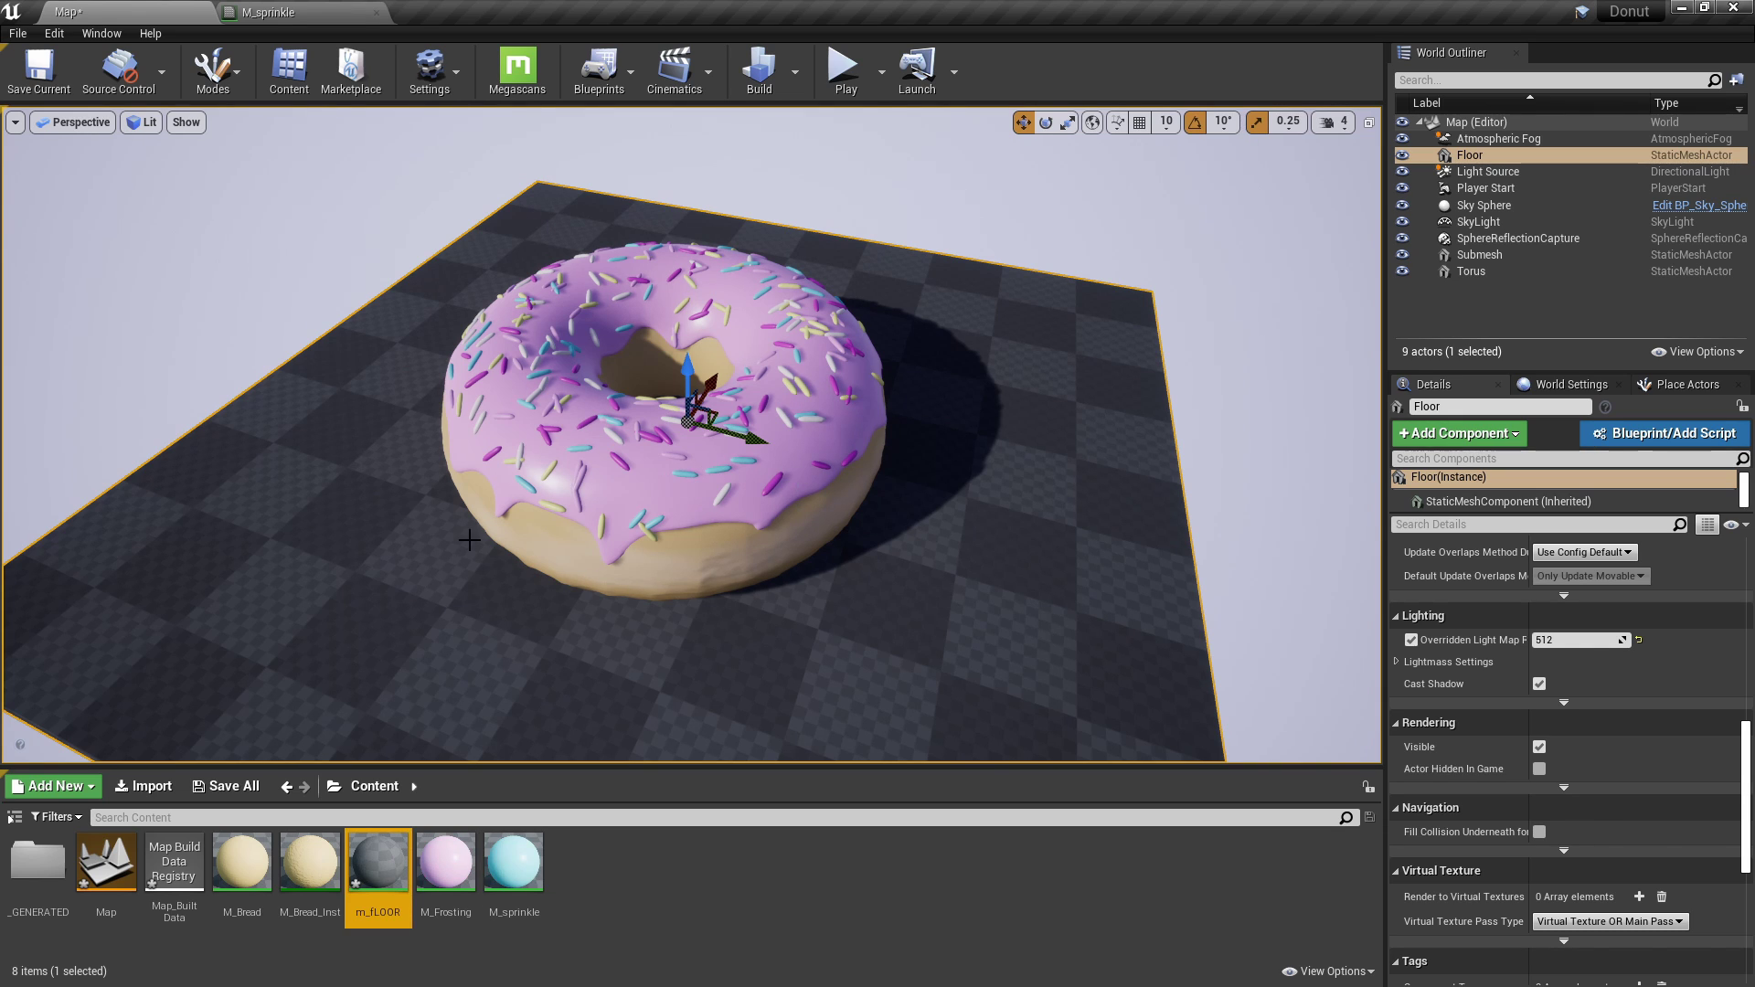
Open the m_fLOOR material and feed a new Constant3Vector color node into its Base Color.
double_click(397, 907)
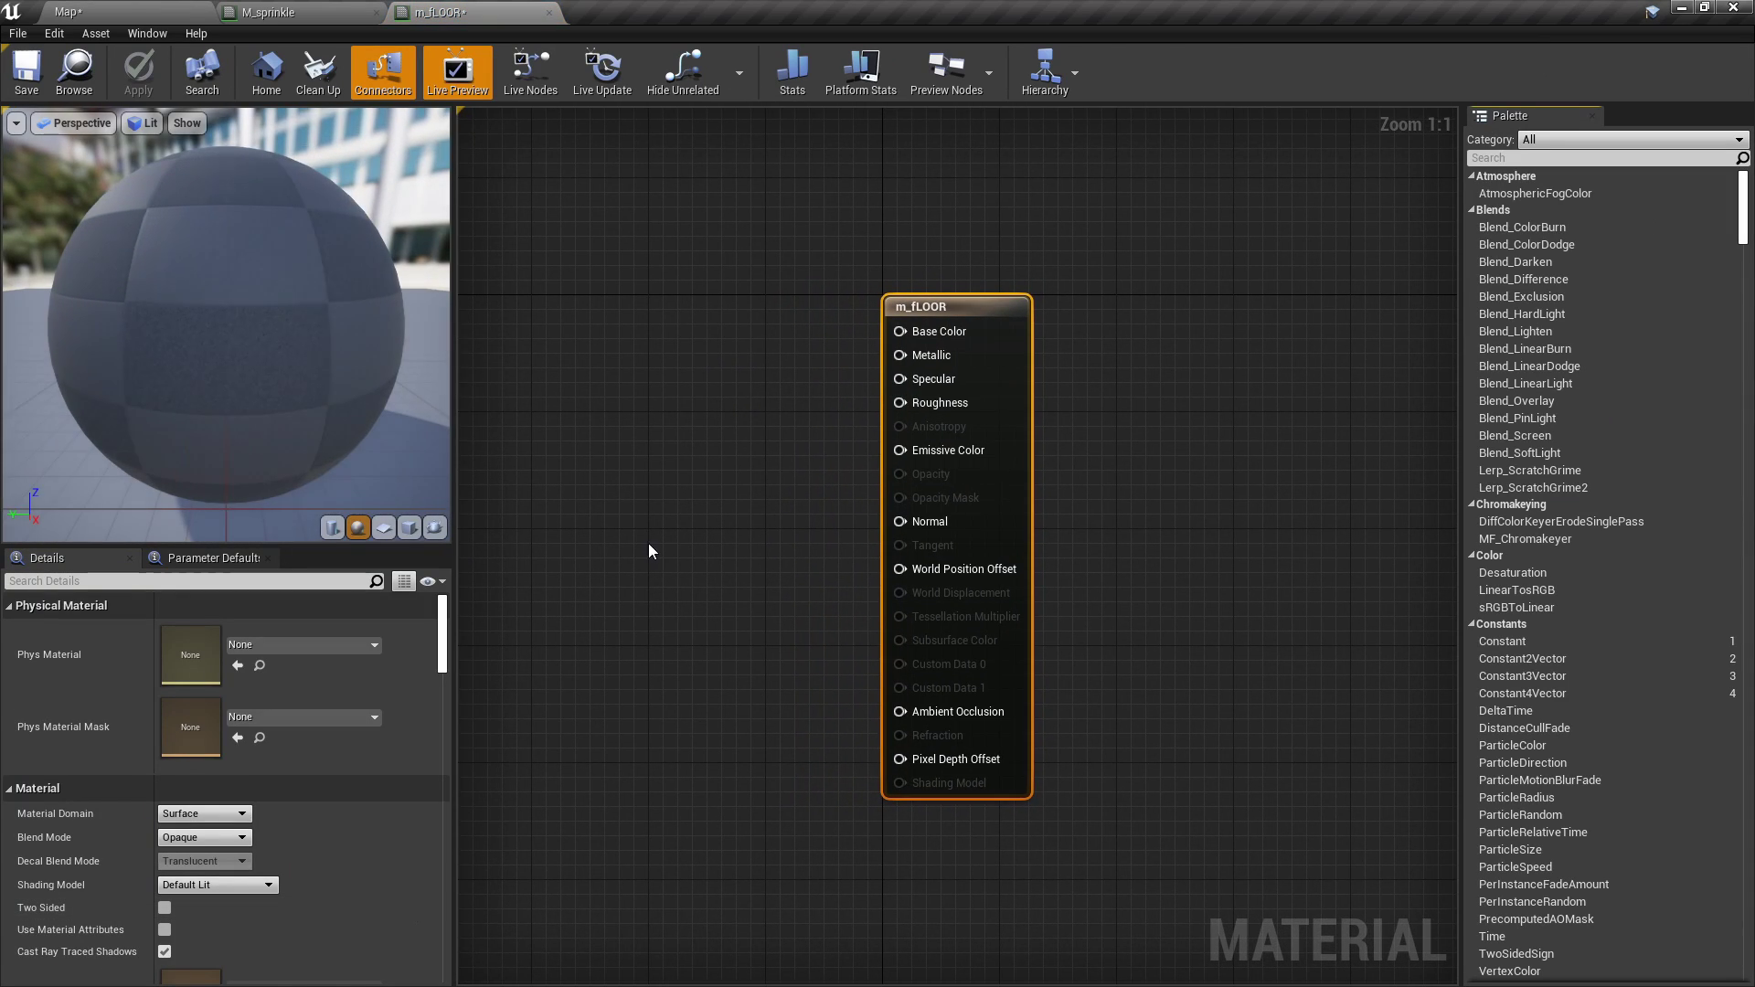
click(658, 393)
drag(770, 424, 1021, 364)
Set the Base Color constant to a magenta of about 0.547, 0.0779, 0.468.
double_click(732, 463)
drag(849, 599, 856, 574)
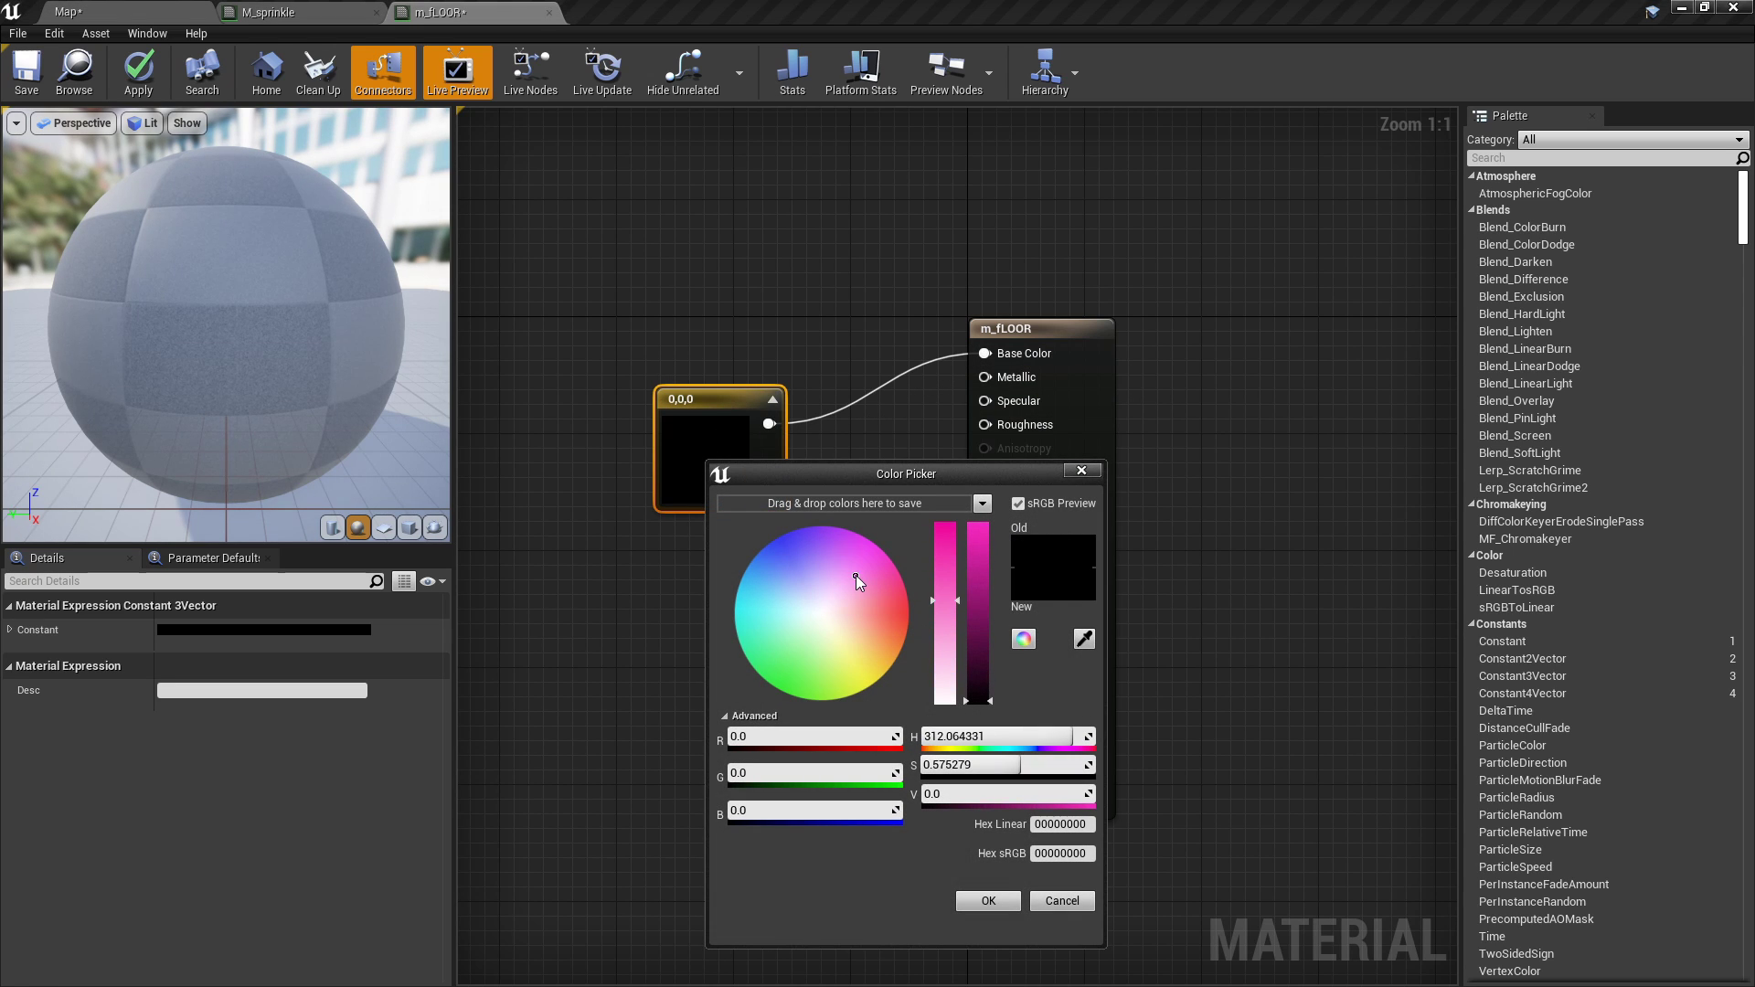
click(976, 592)
drag(977, 587, 978, 604)
drag(860, 572, 870, 556)
click(988, 901)
Add a Constant node with value 1 and connect it to the material's Roughness.
click(761, 623)
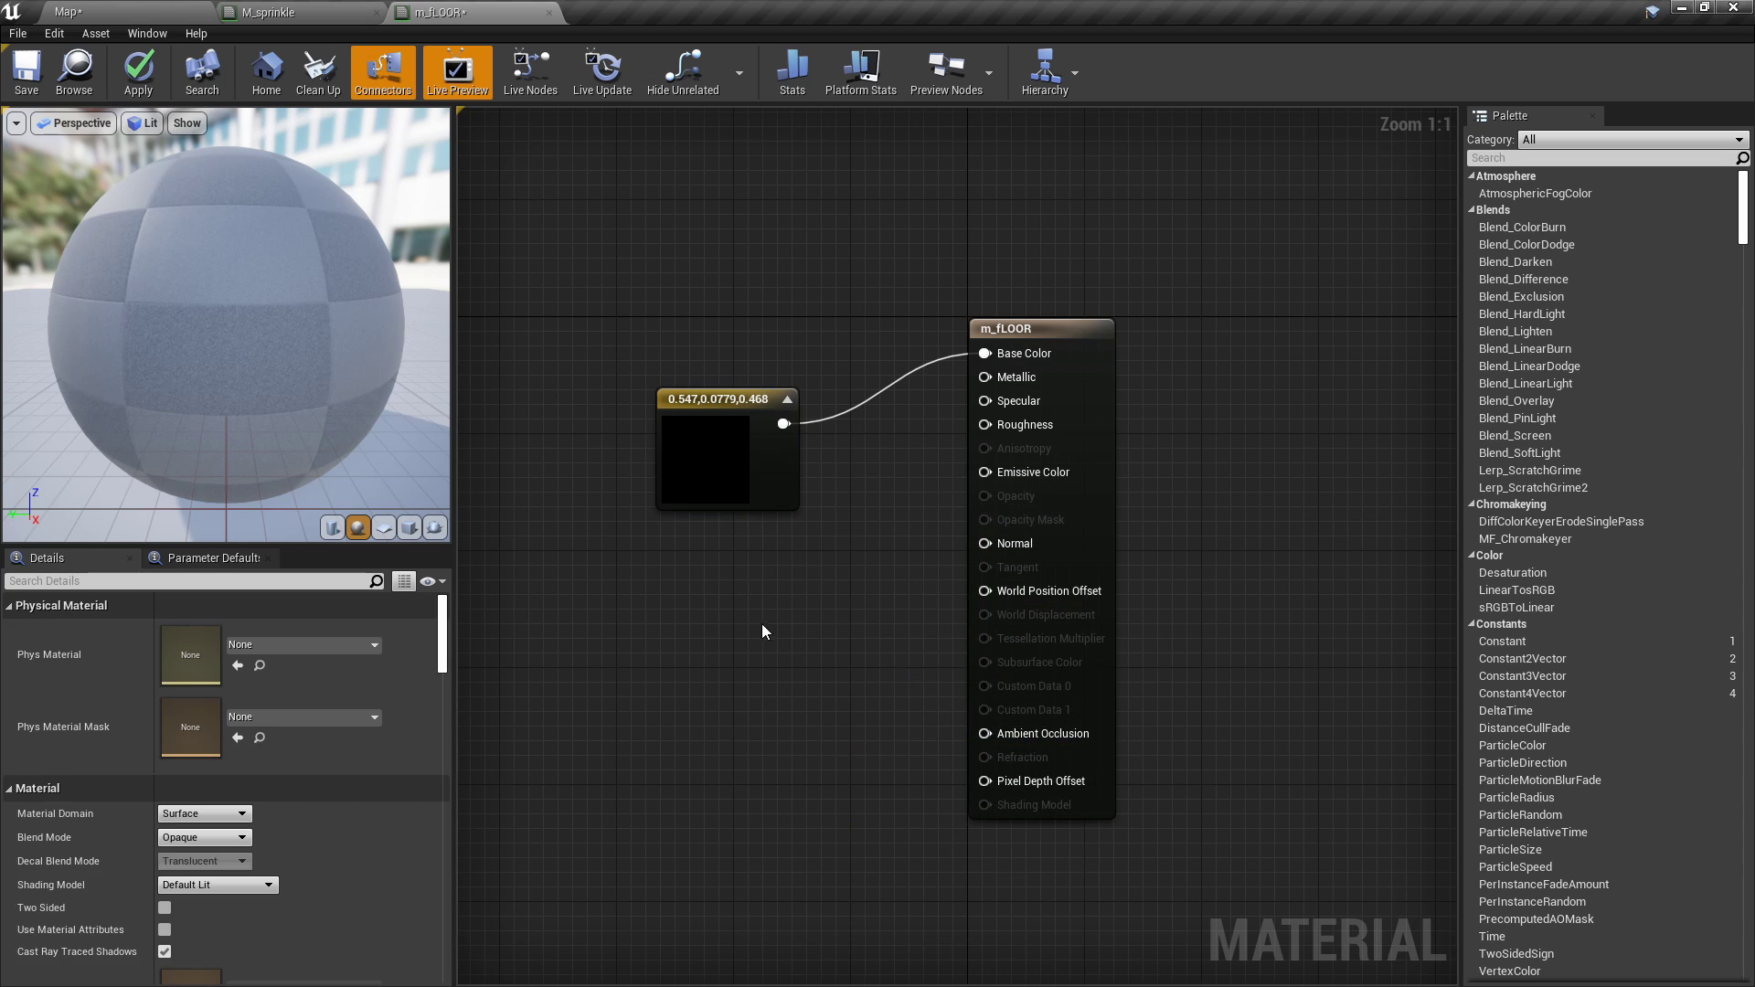
click(743, 596)
click(203, 630)
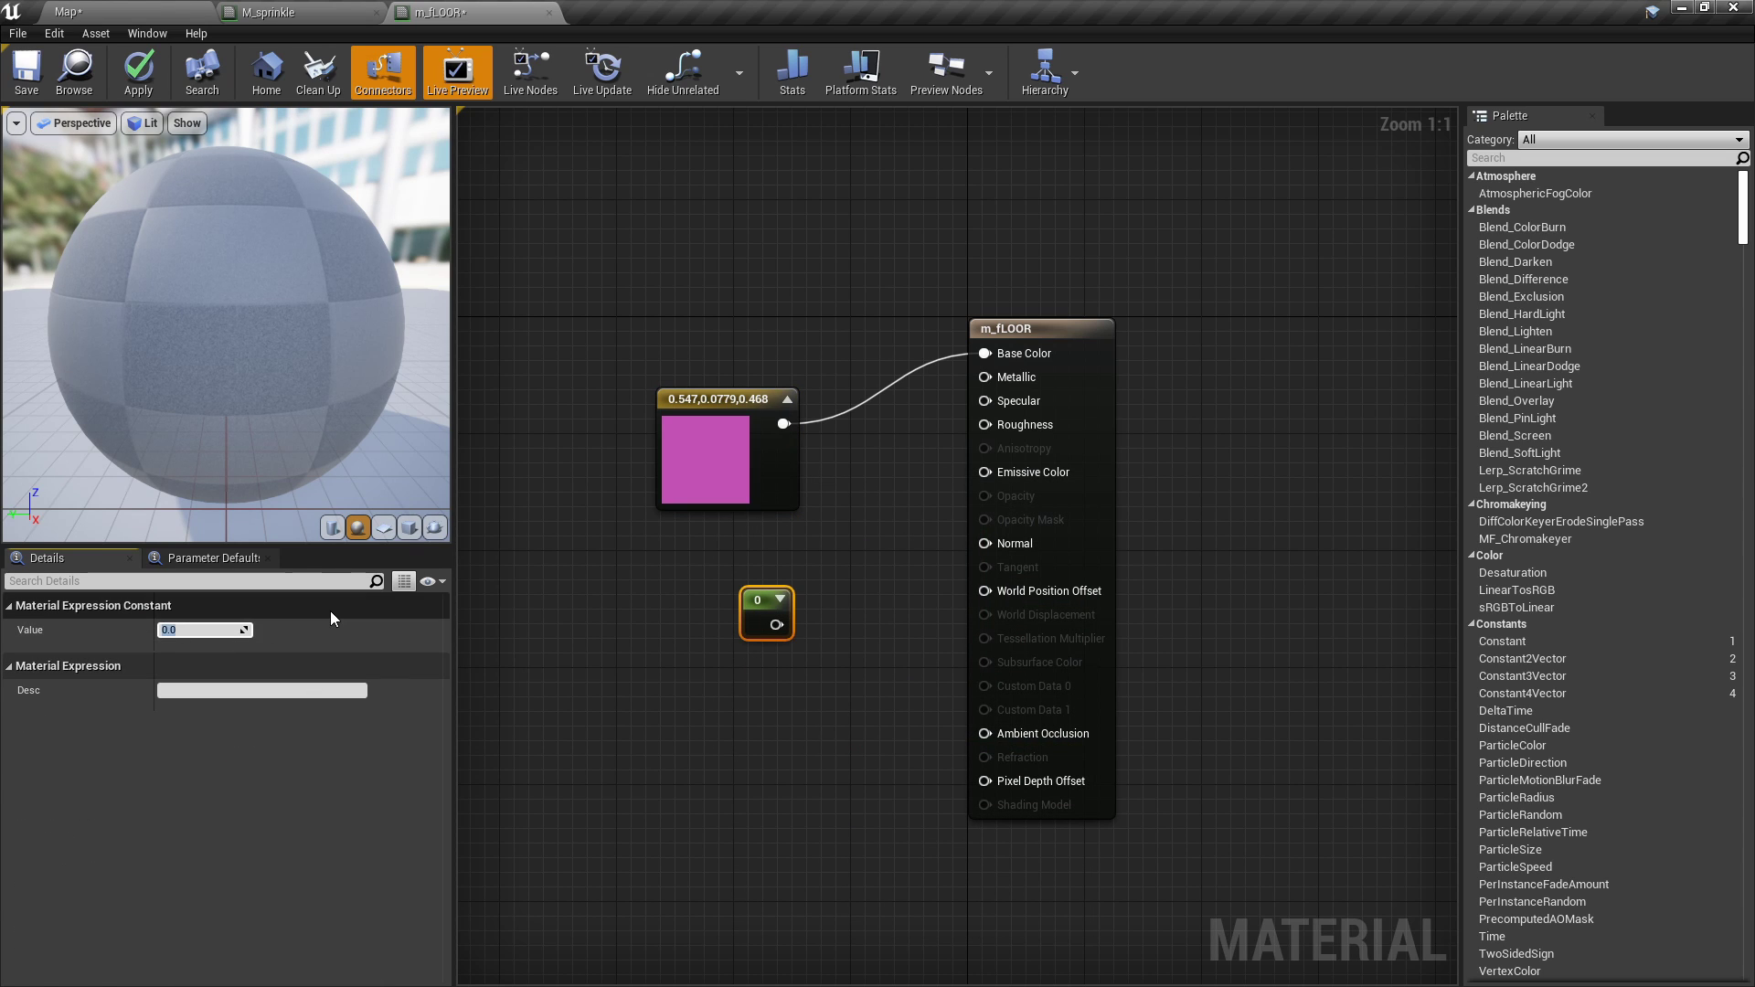
click(804, 647)
drag(776, 624, 985, 424)
Apply the m_fLOOR material changes and assign the material to the floor in the Map level.
click(138, 72)
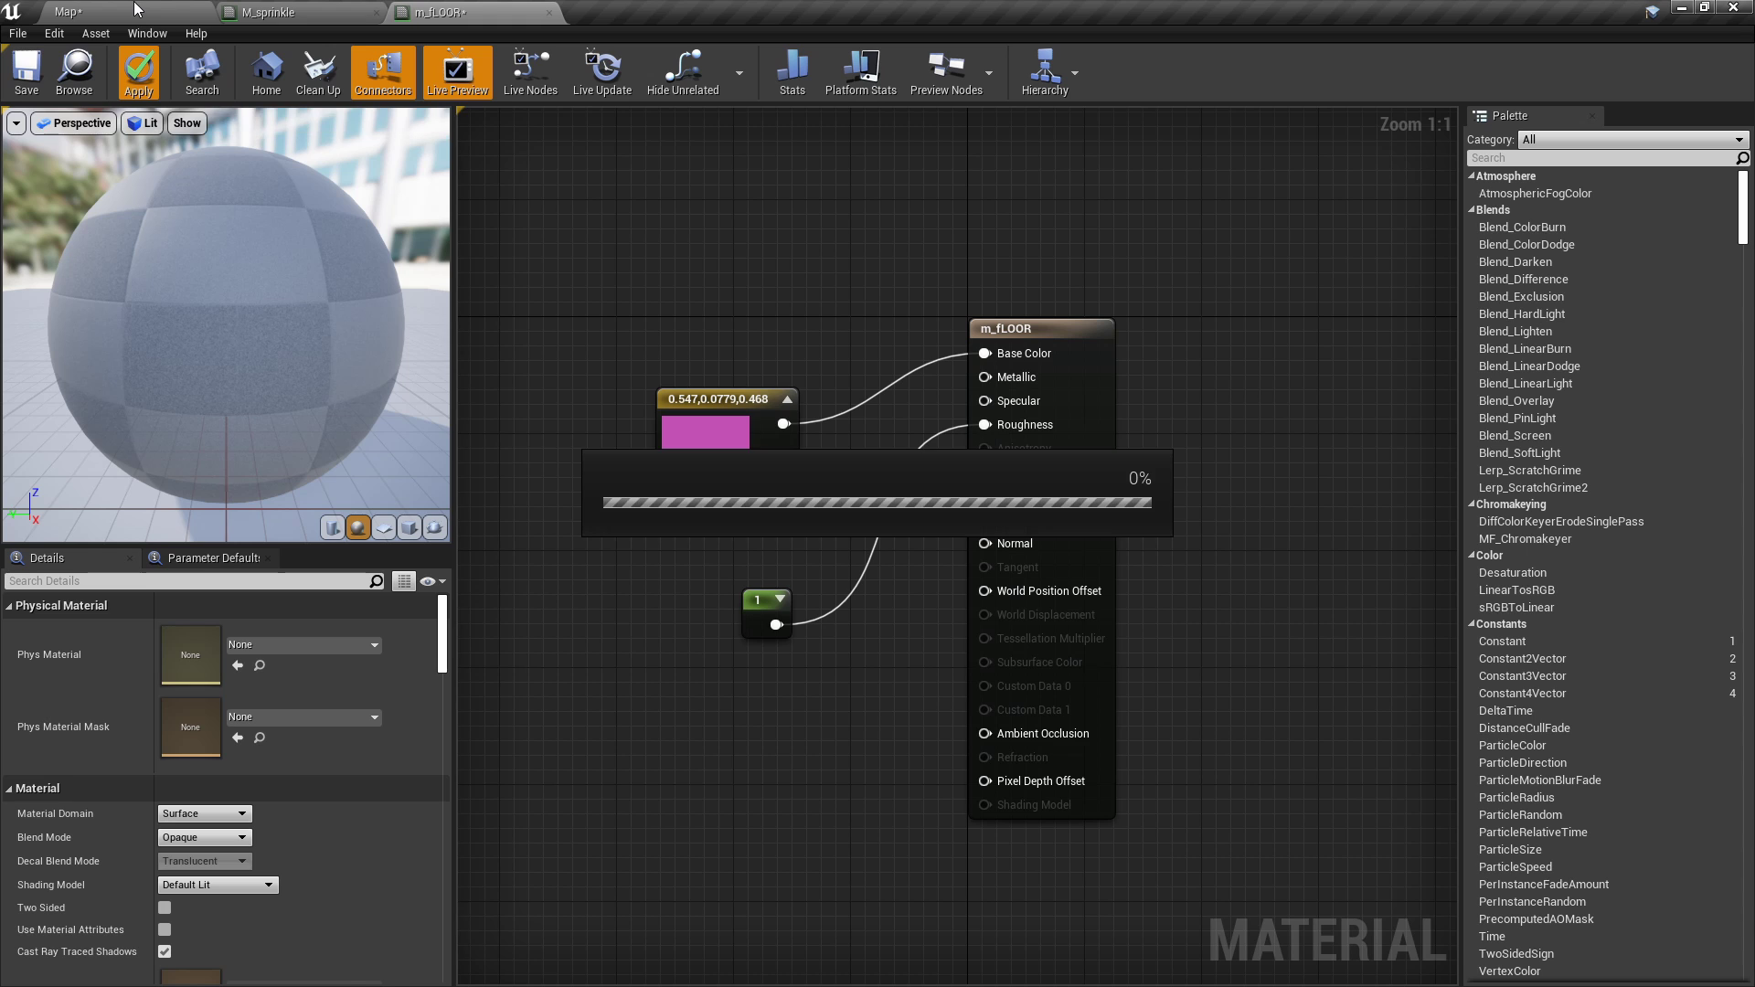
click(134, 9)
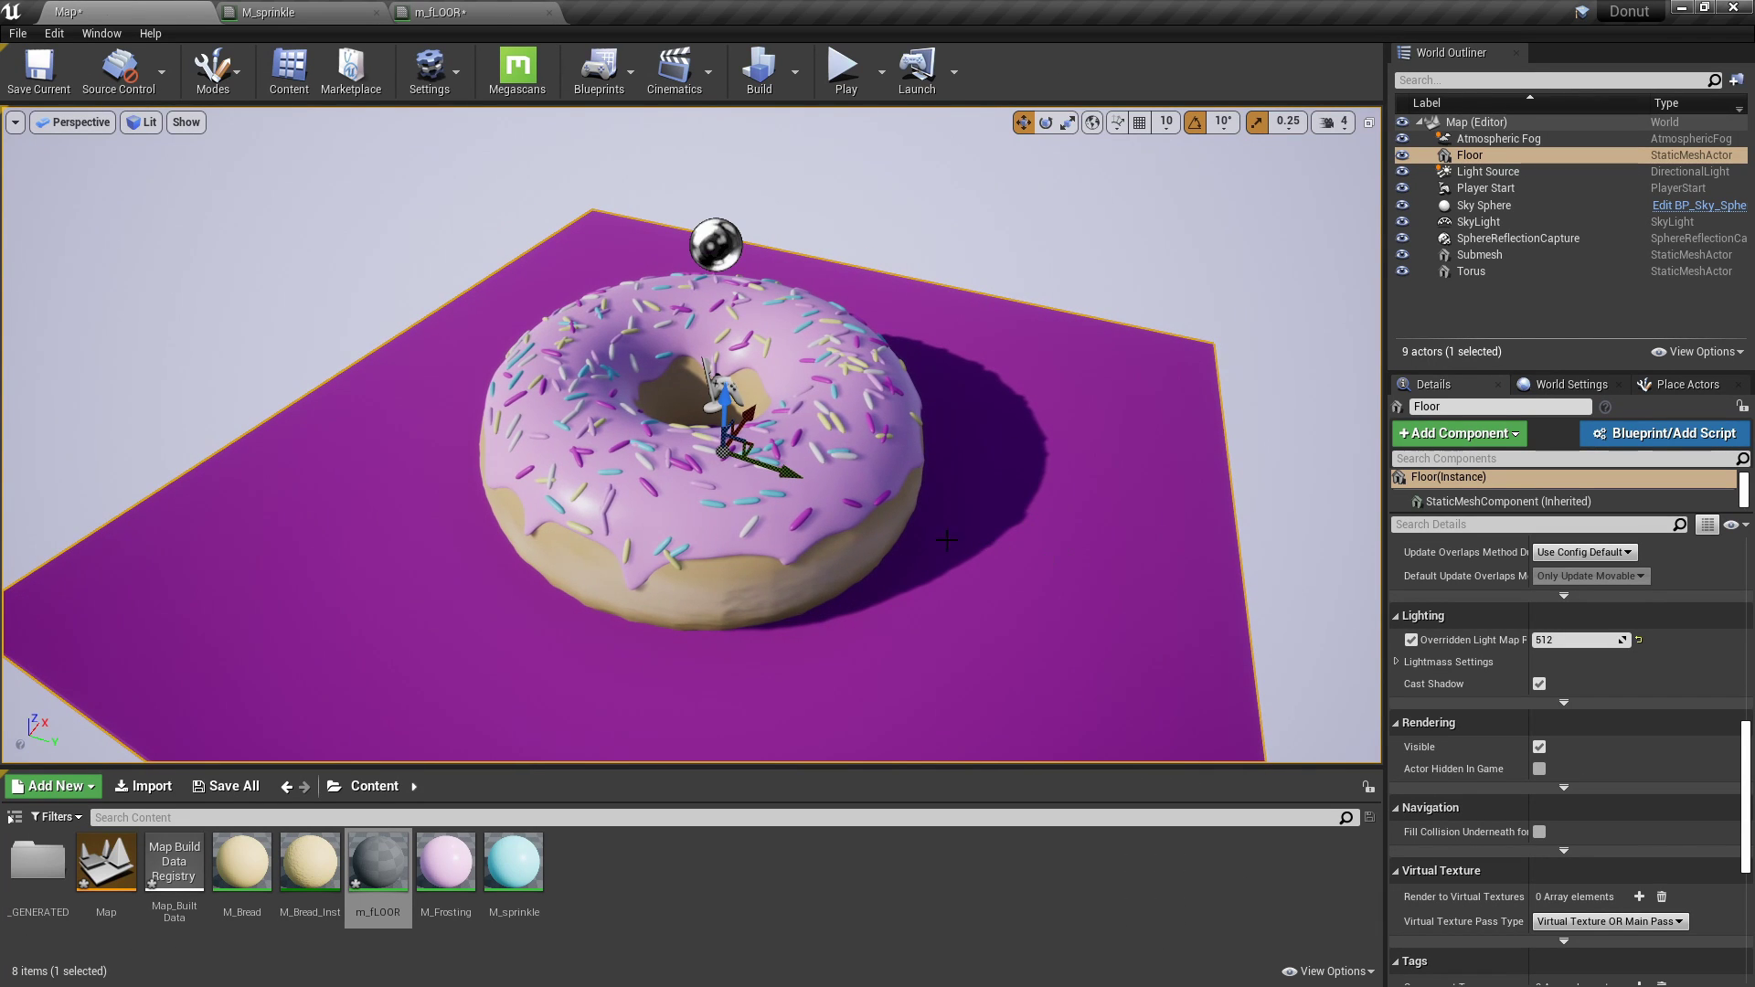
Set the mobility of the SkyLight and the directional Light Source to Static.
key(s)
right_drag(643, 290, 672, 283)
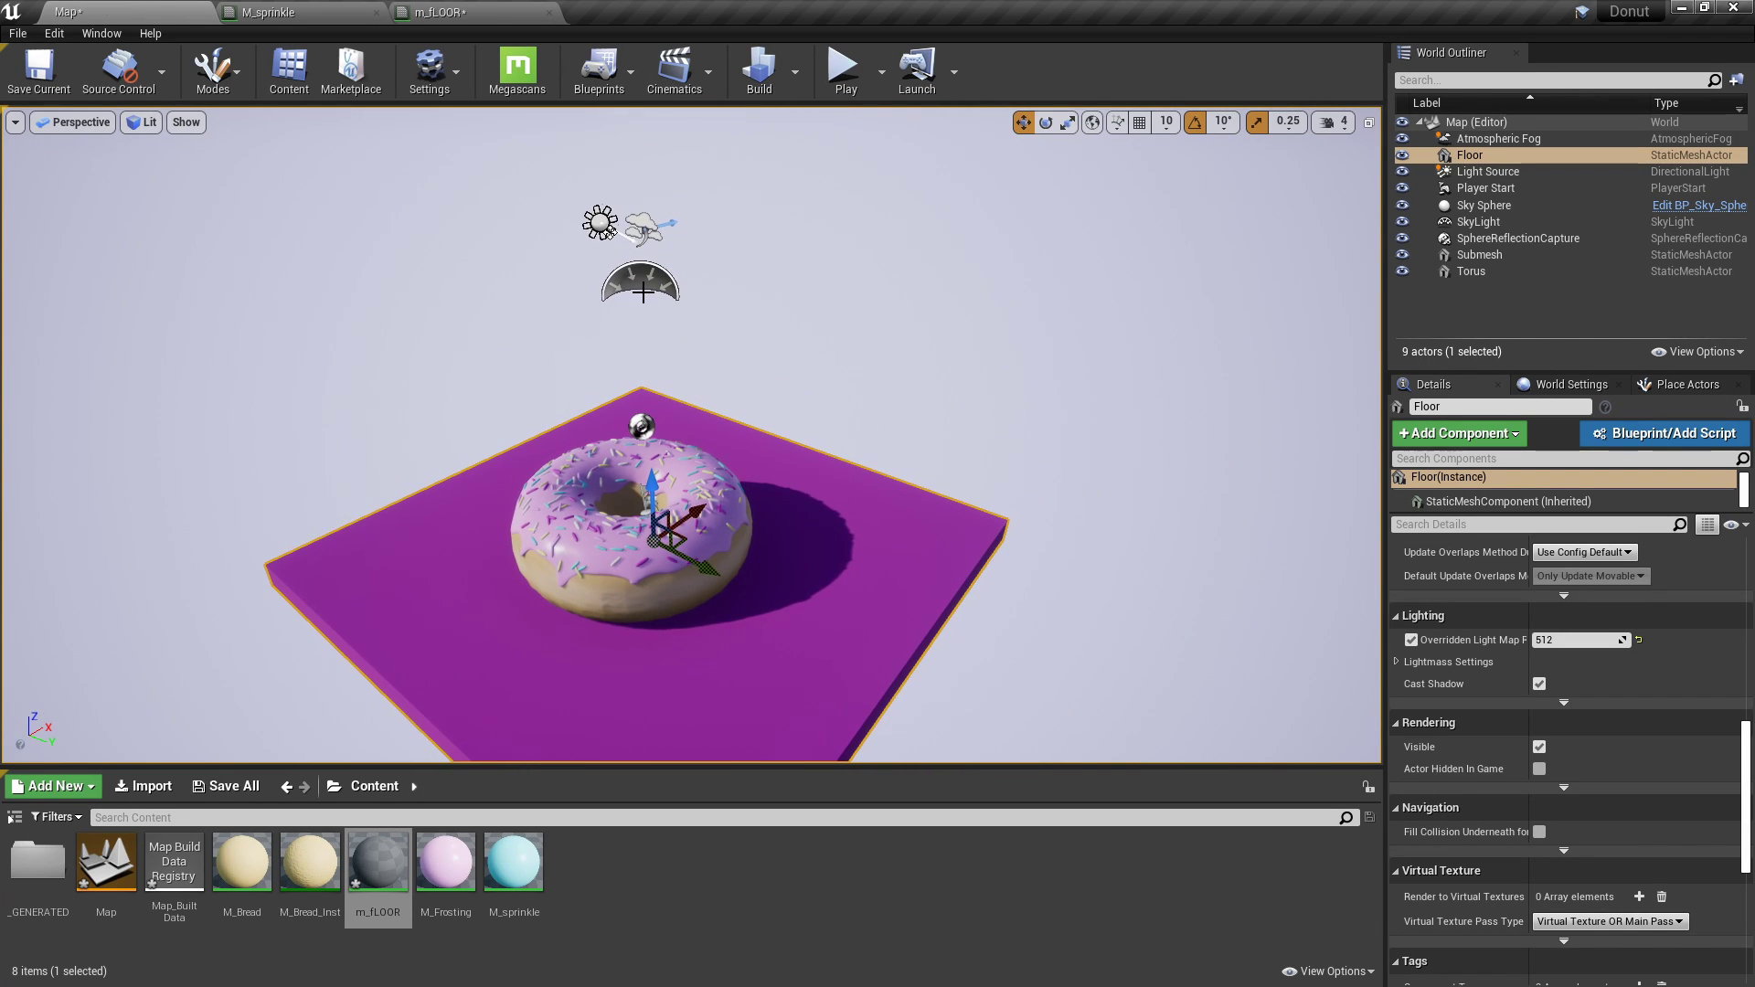
click(643, 290)
scroll(1527, 825, up, 15)
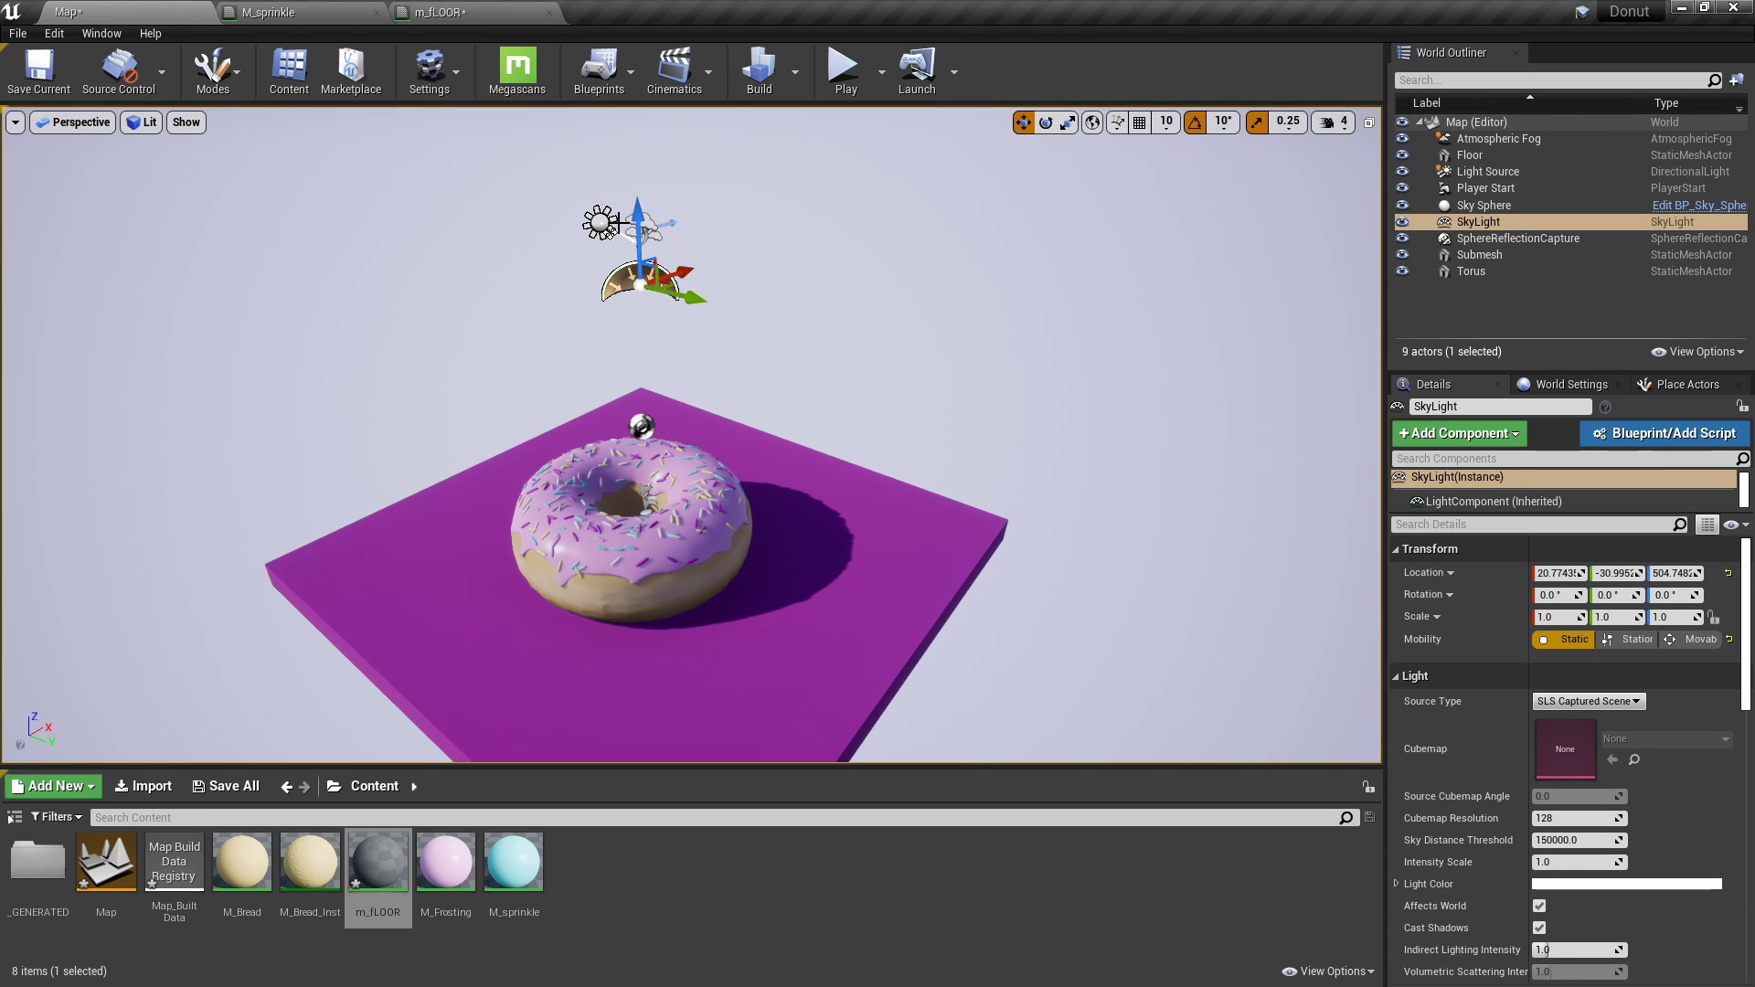
click(601, 223)
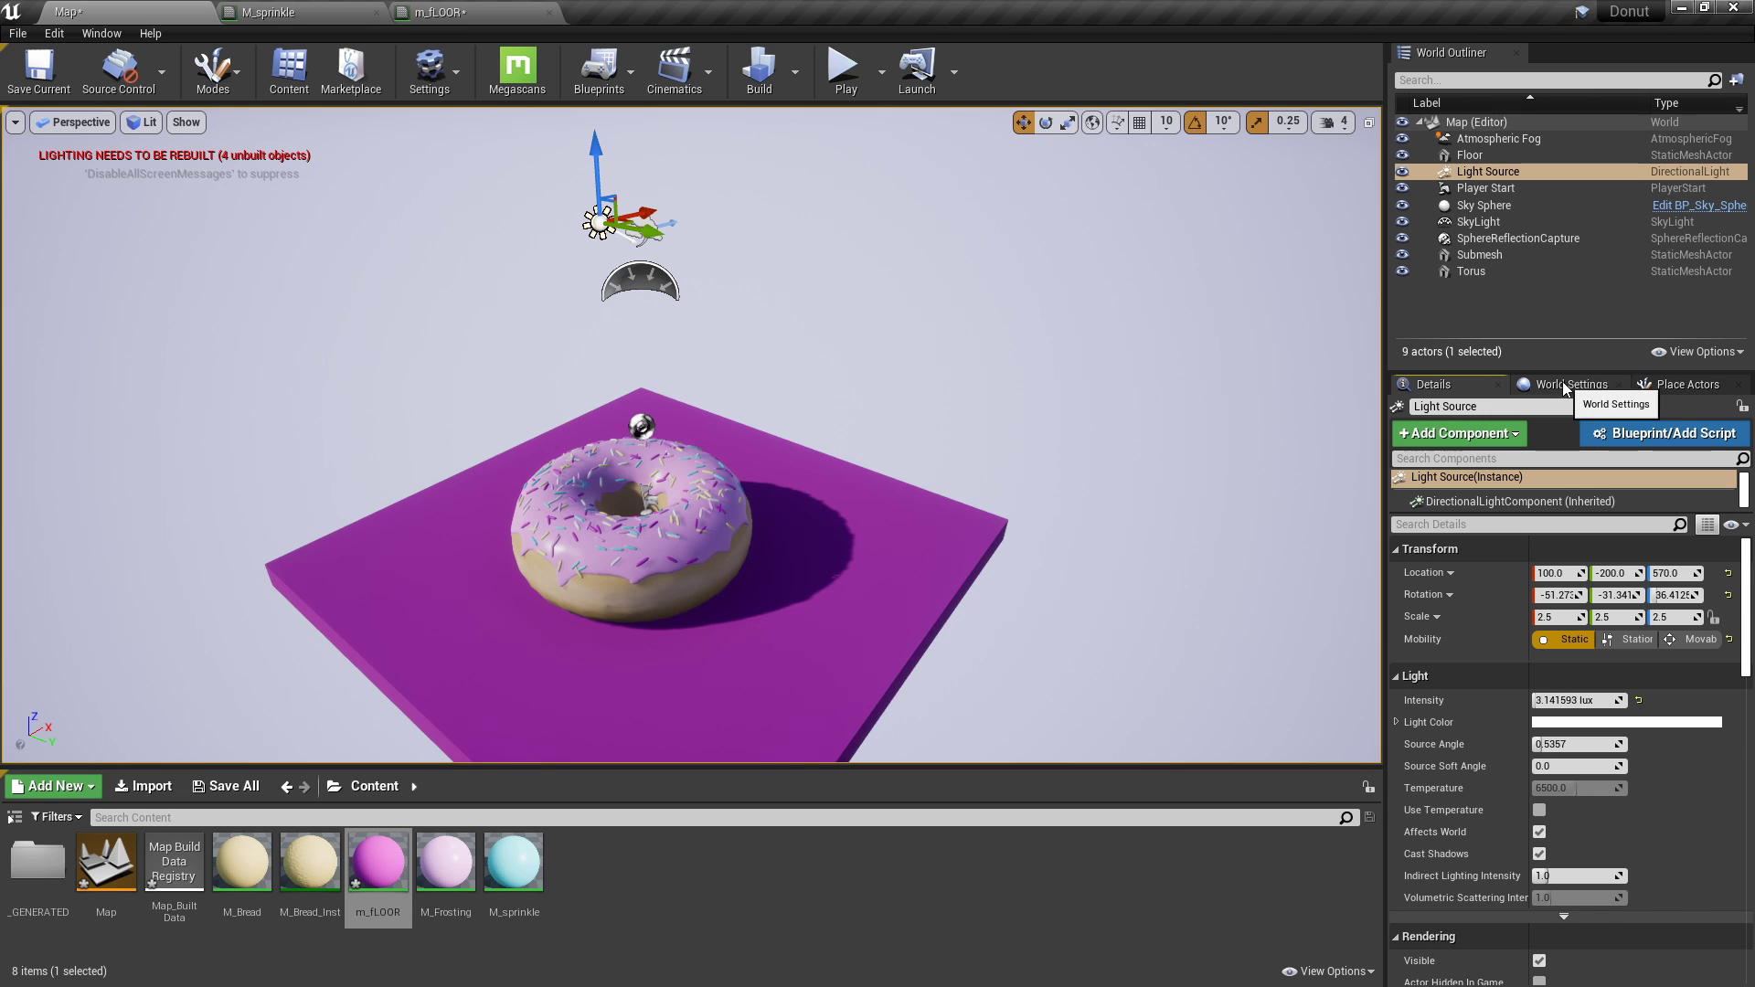
Set the Lightmass Static Lighting Level Scale to 0.5, the indirect and sky lighting bounces to 10, and Indirect Lighting Quality to 2.
click(1598, 391)
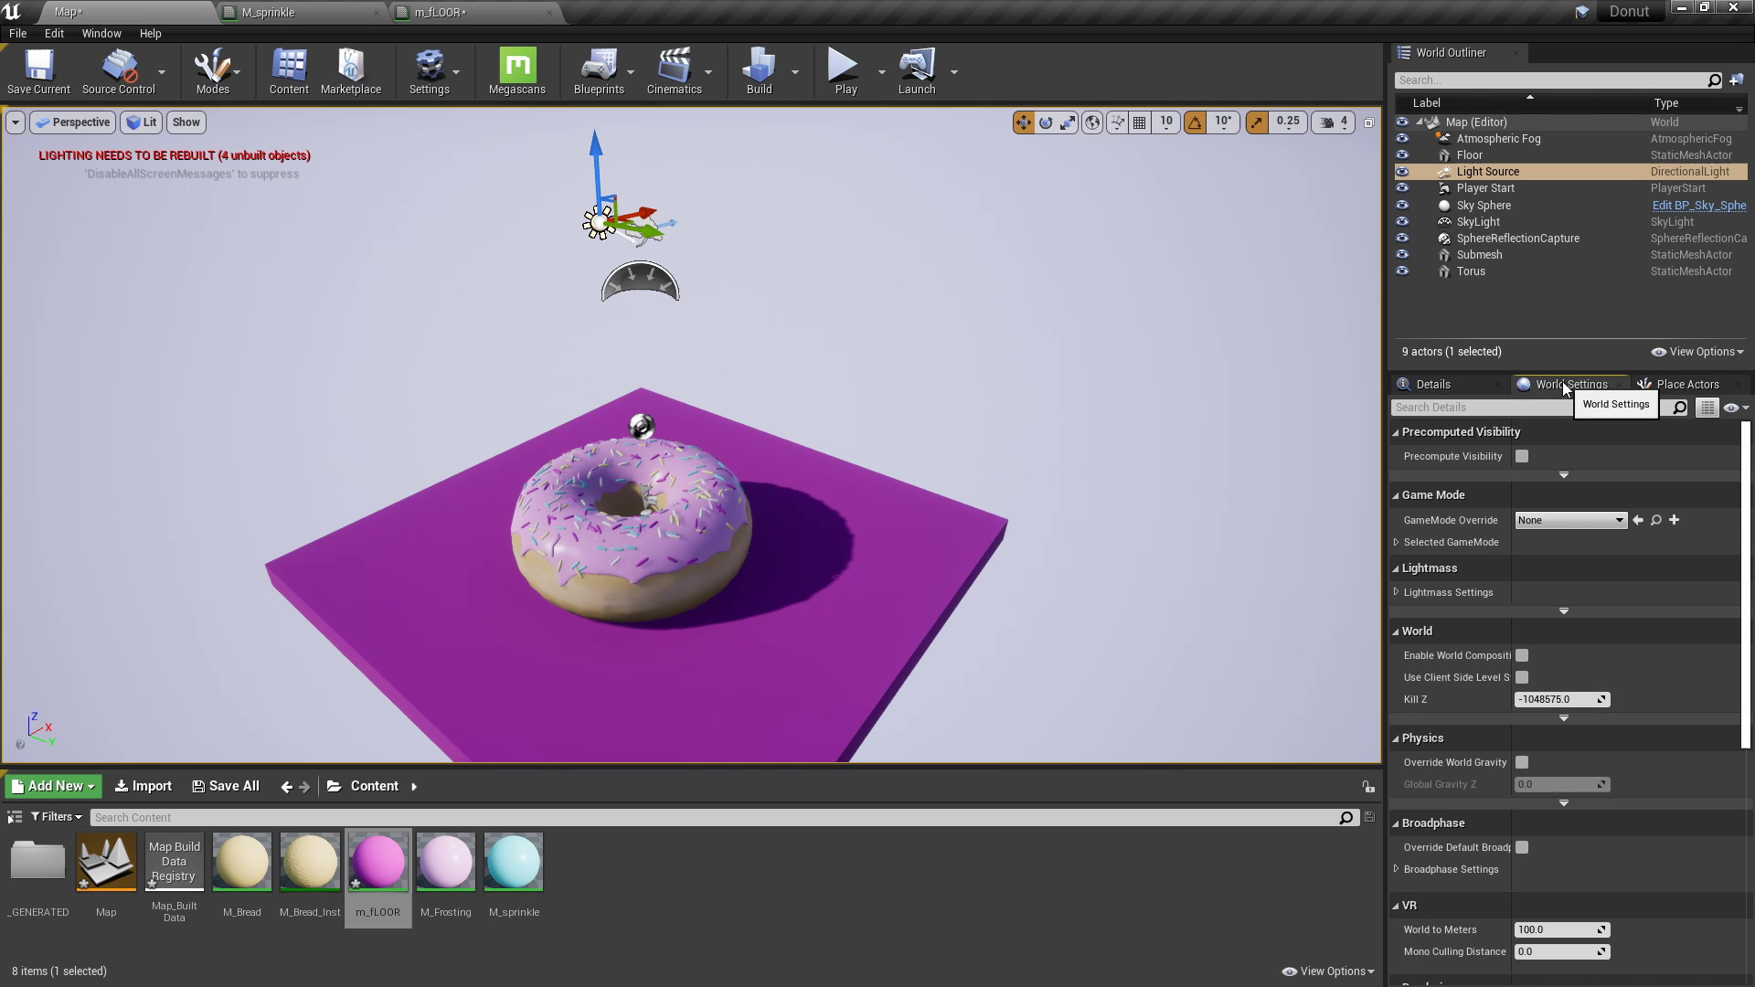
click(1397, 595)
key(w)
mouse_move(980, 501)
right_down()
mouse_move(925, 494)
mouse_move(950, 532)
mouse_move(983, 498)
right_up()
key(a)
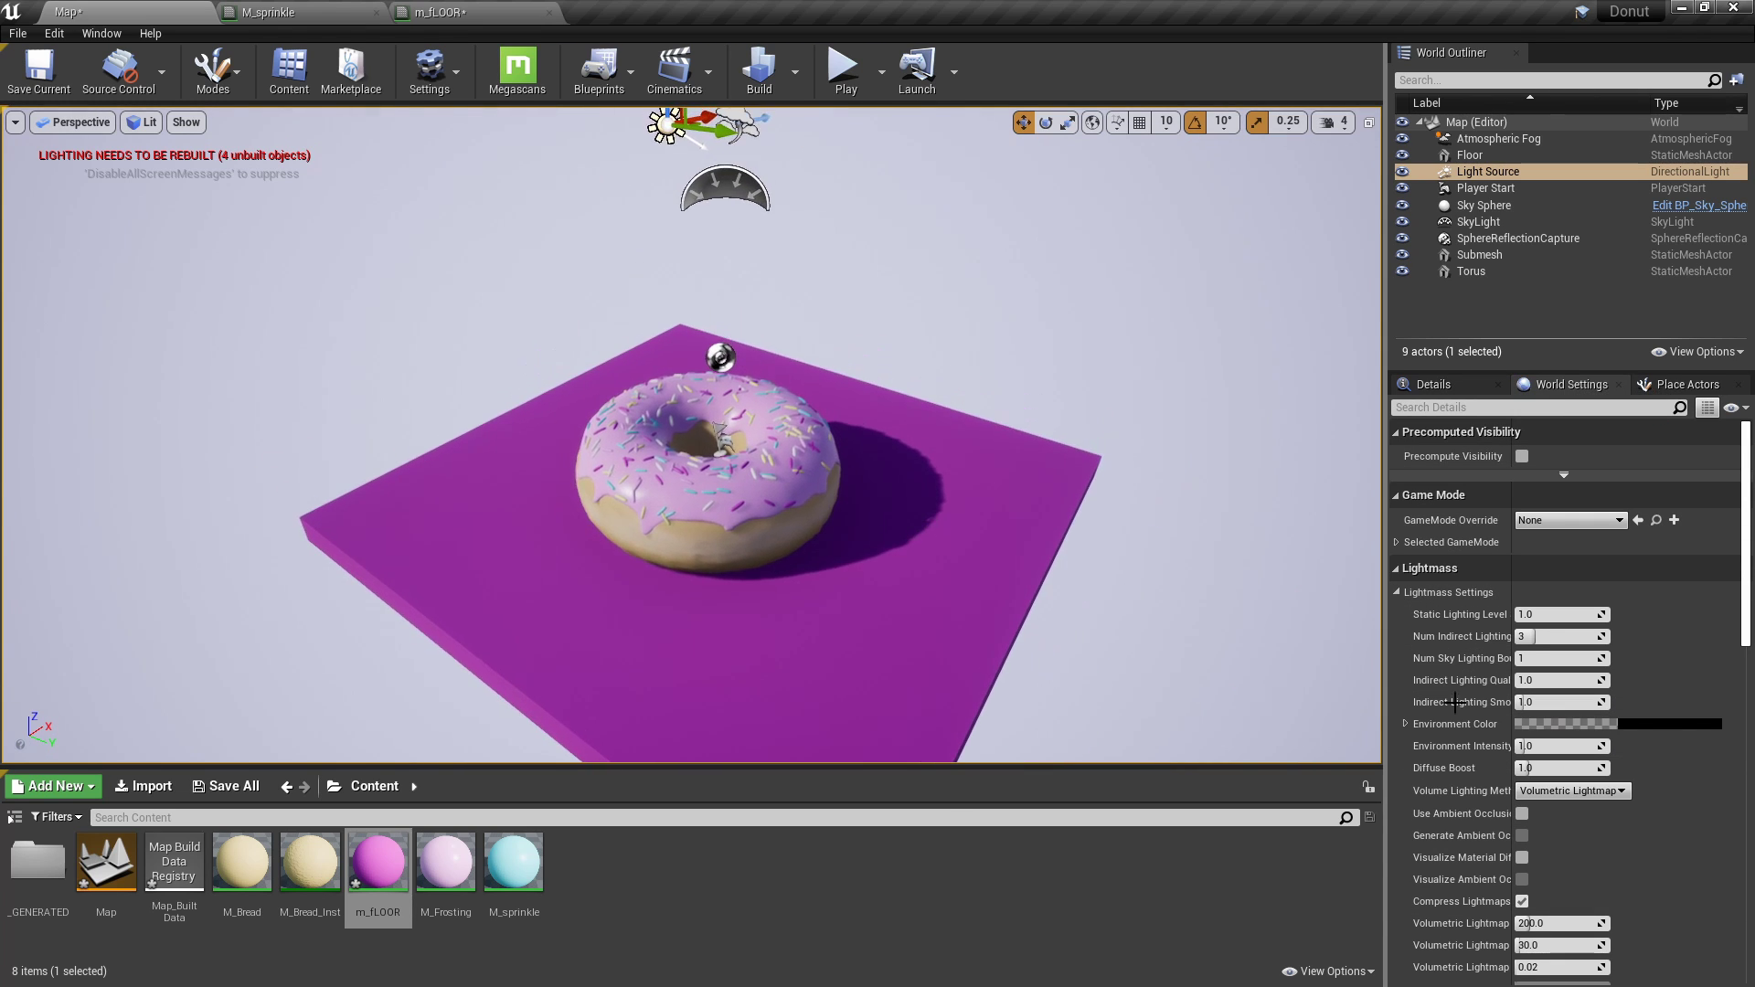
drag(1386, 623, 1265, 626)
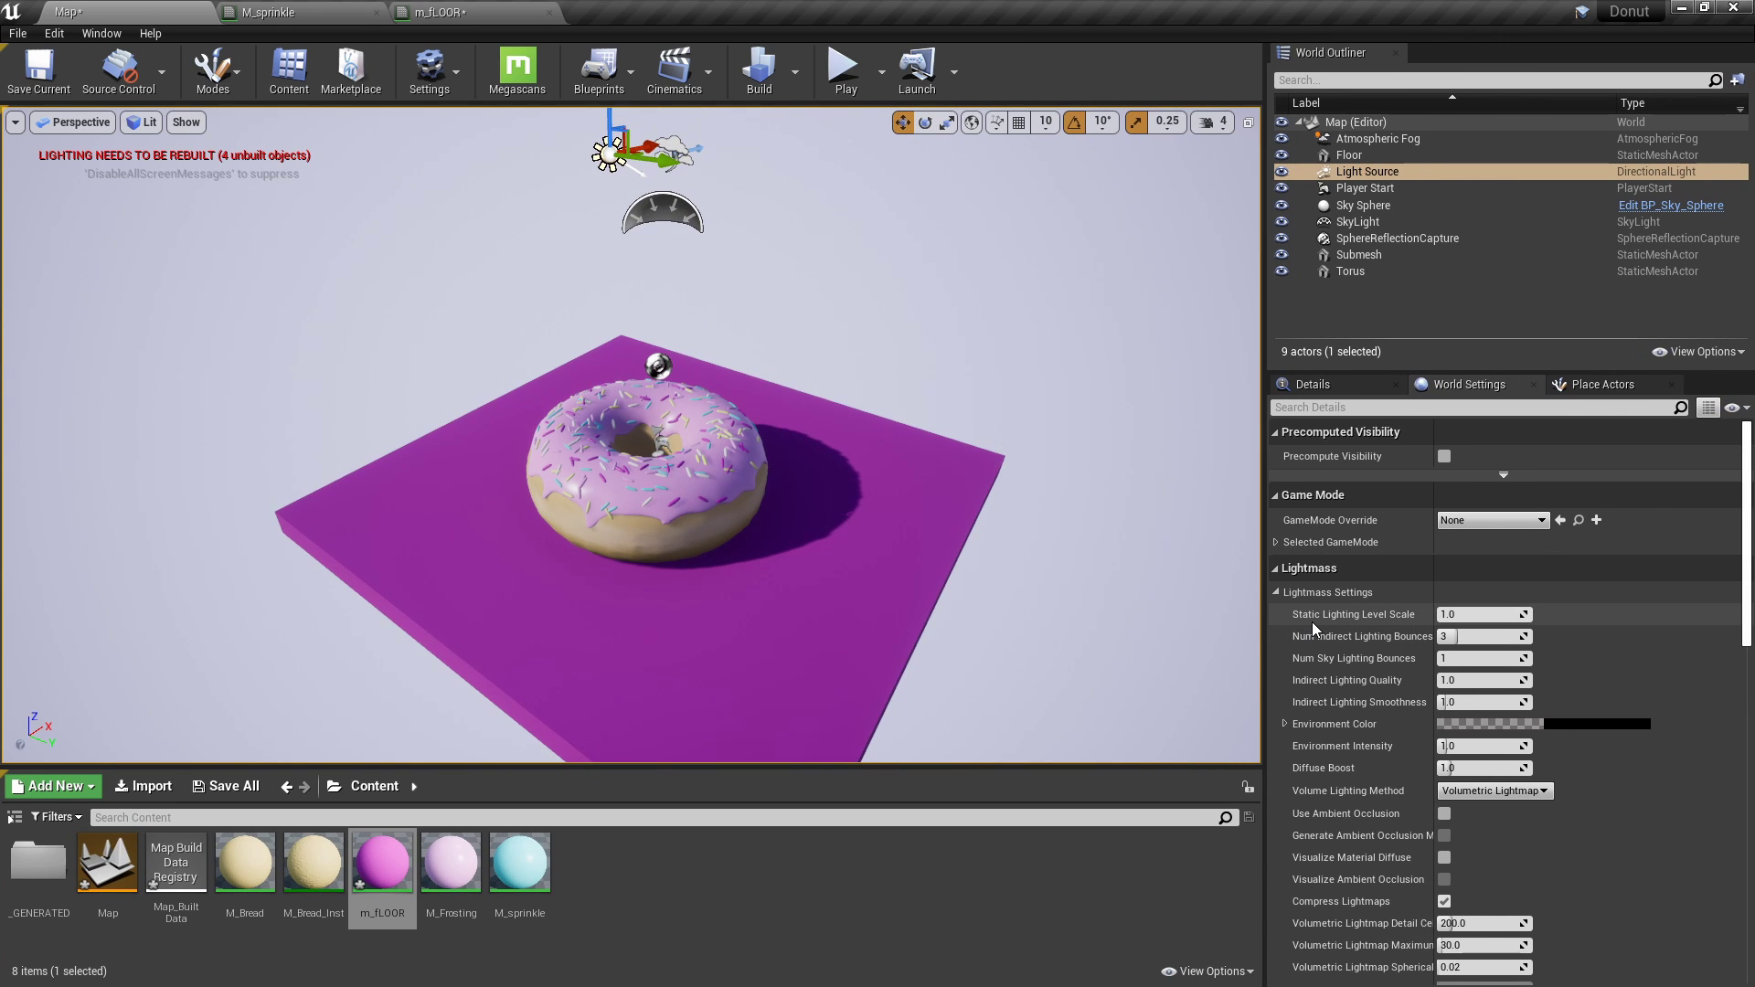
click(1481, 615)
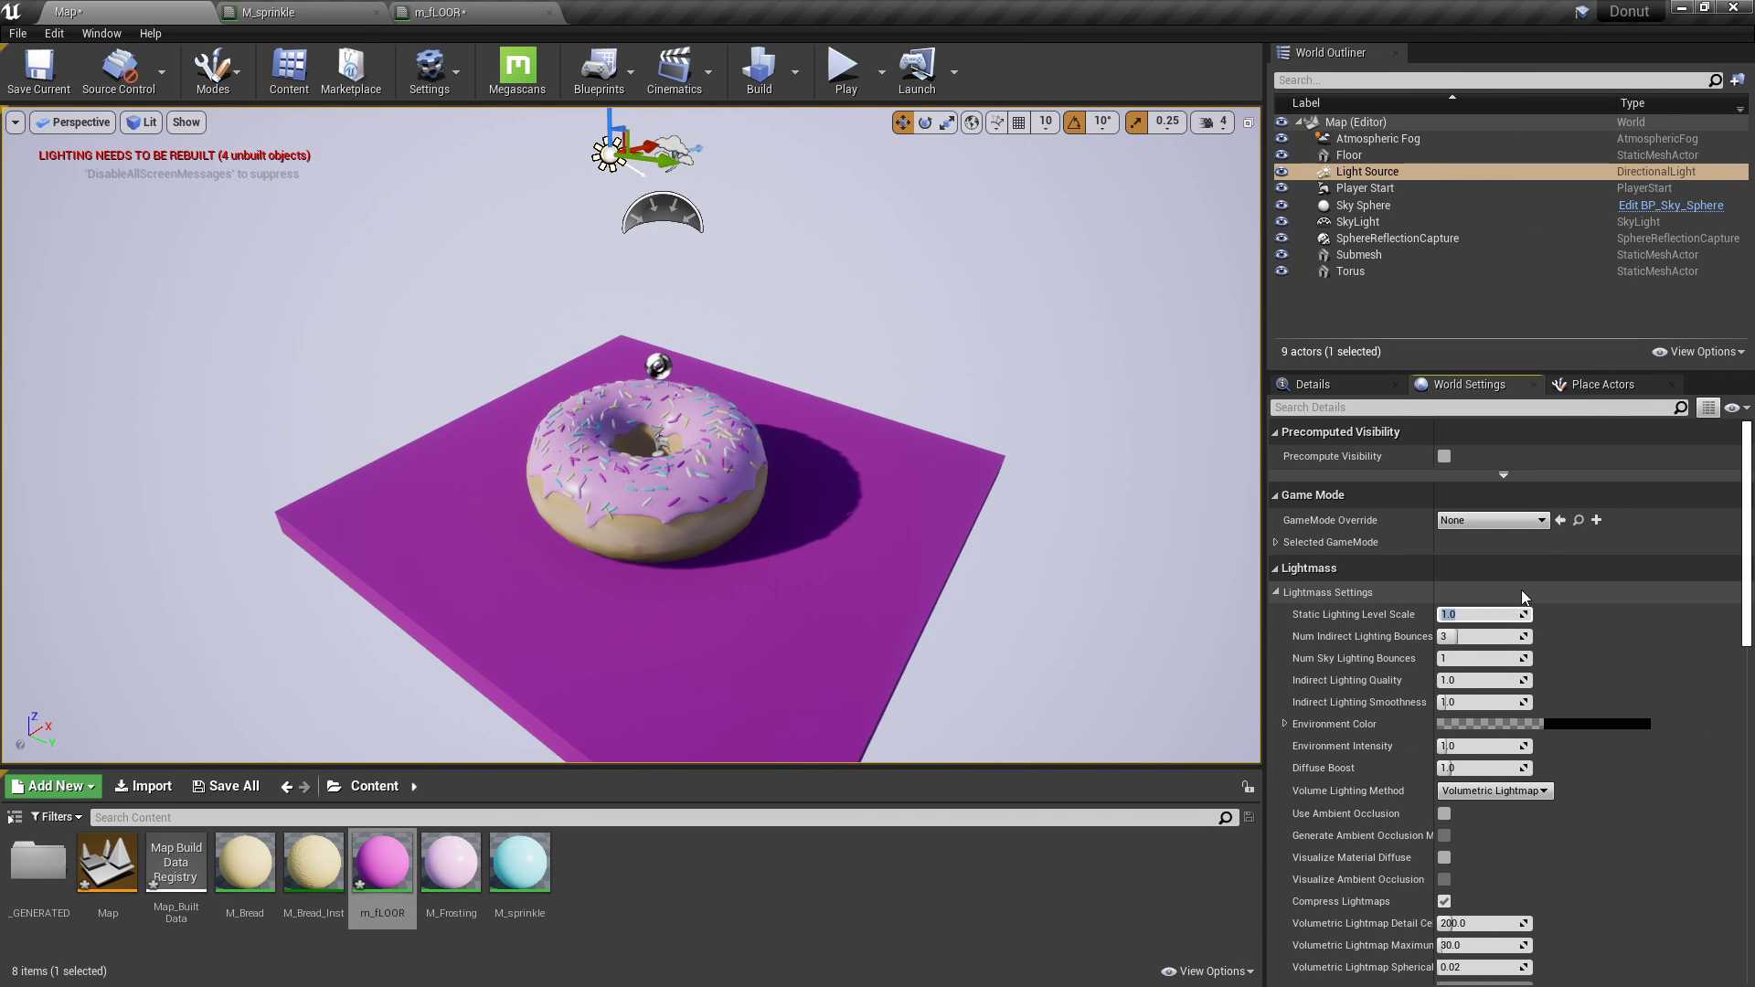
text(0.5)
key(Return)
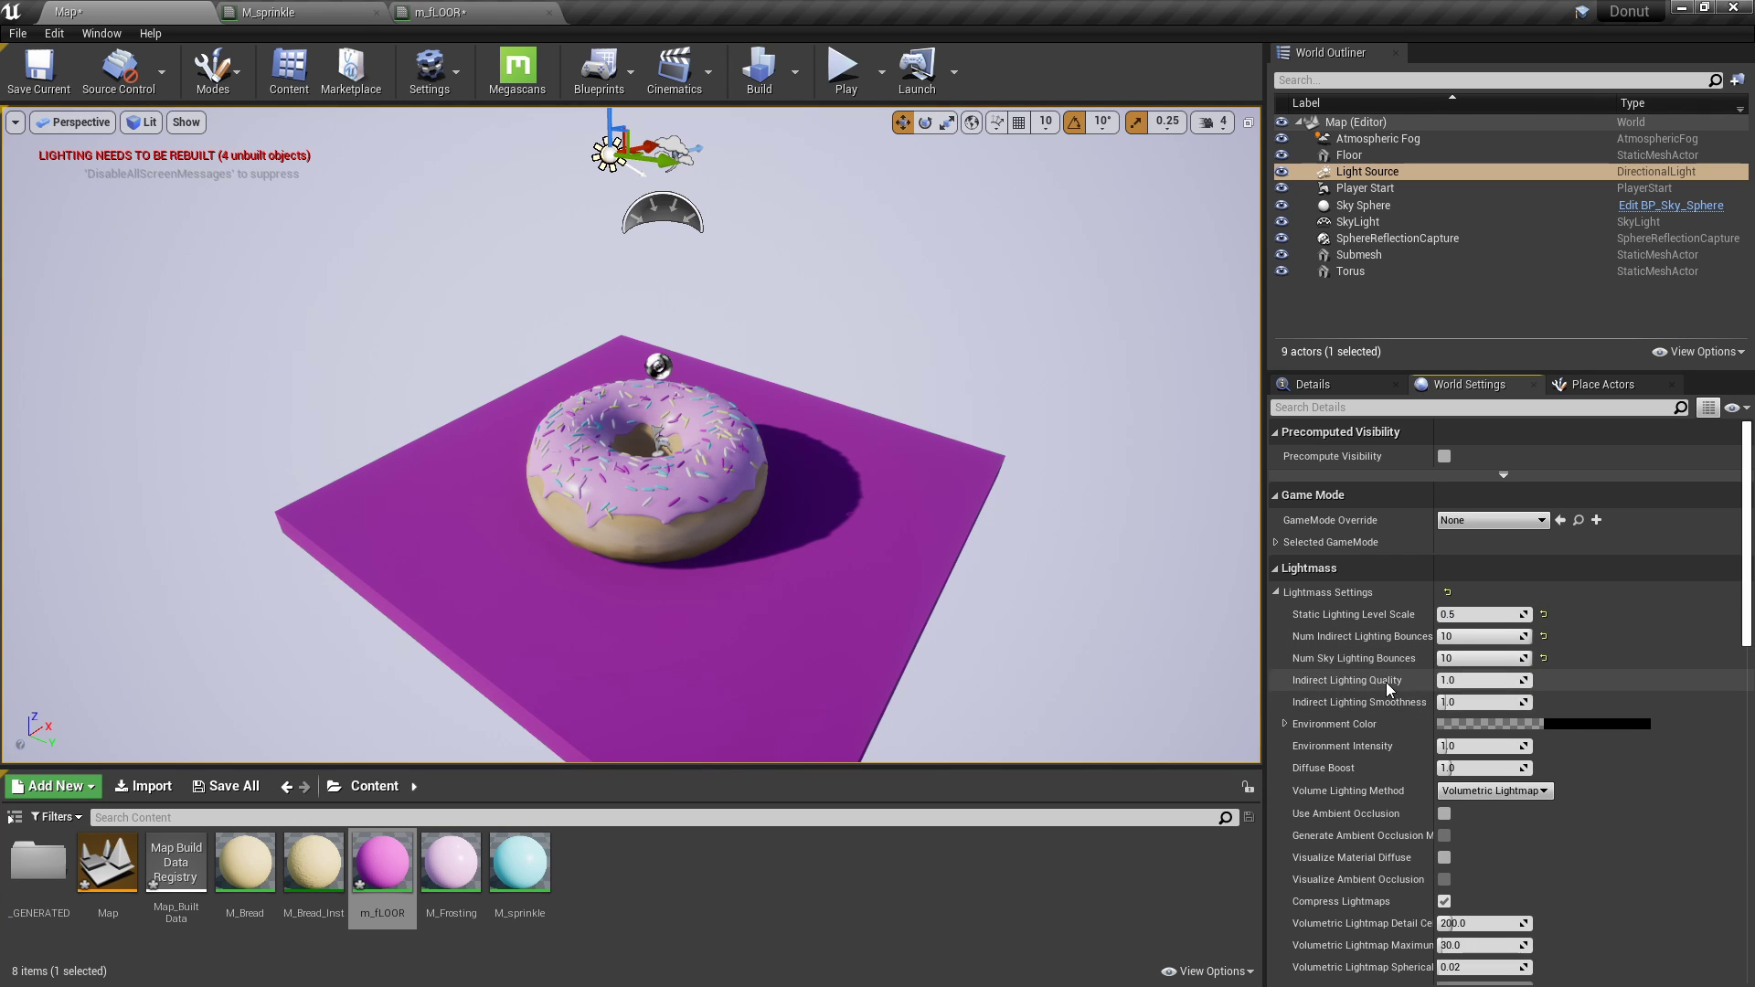
click(1477, 679)
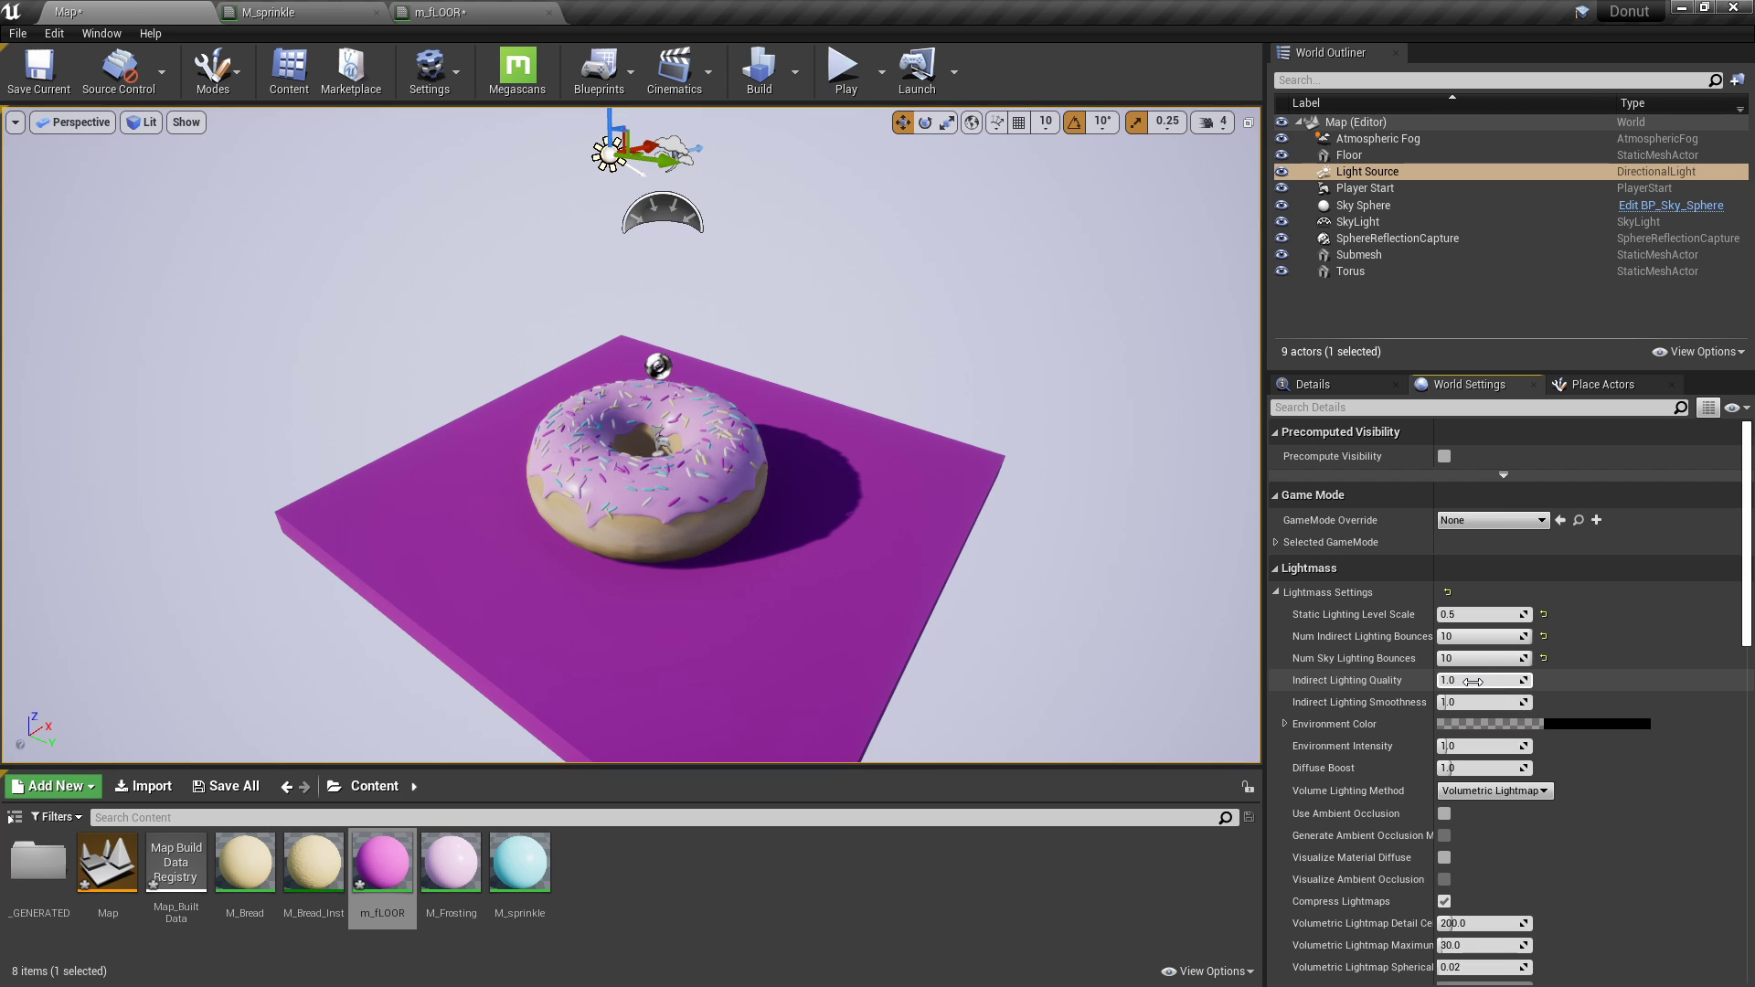
click(1408, 662)
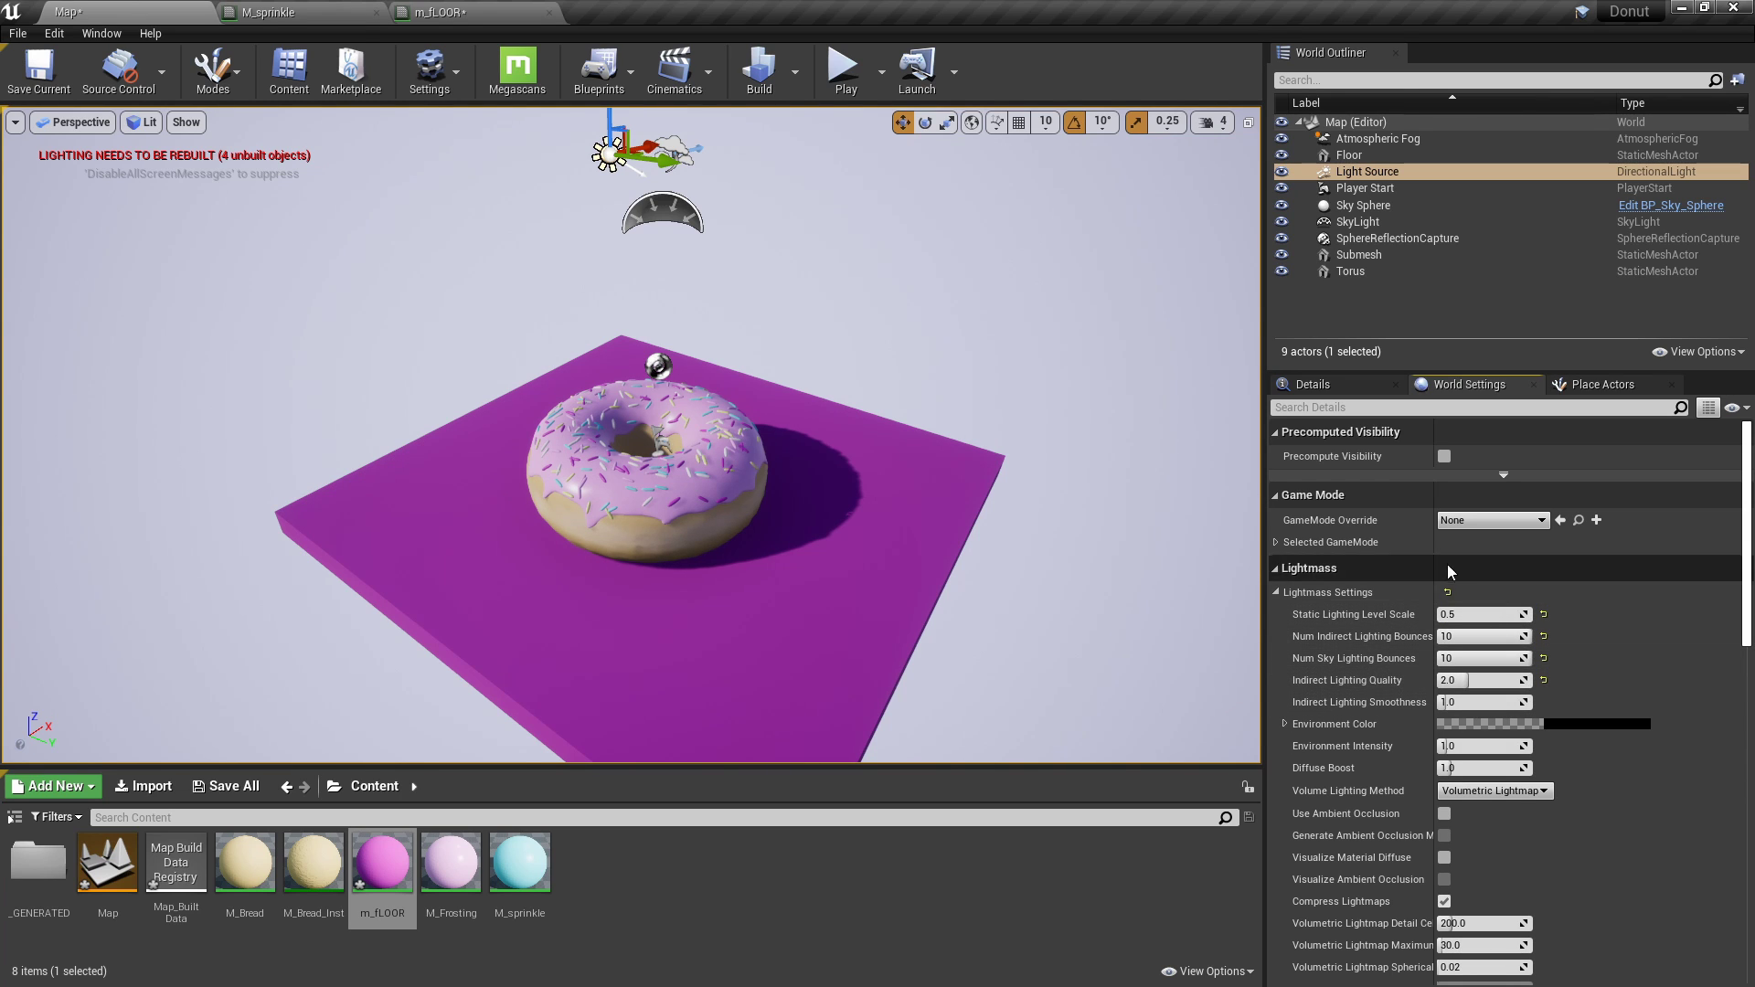
Try a Static Lighting Level Scale of 0.1 with an Indirect Lighting Quality of 10, and restore 0.5 and 2.
click(1481, 616)
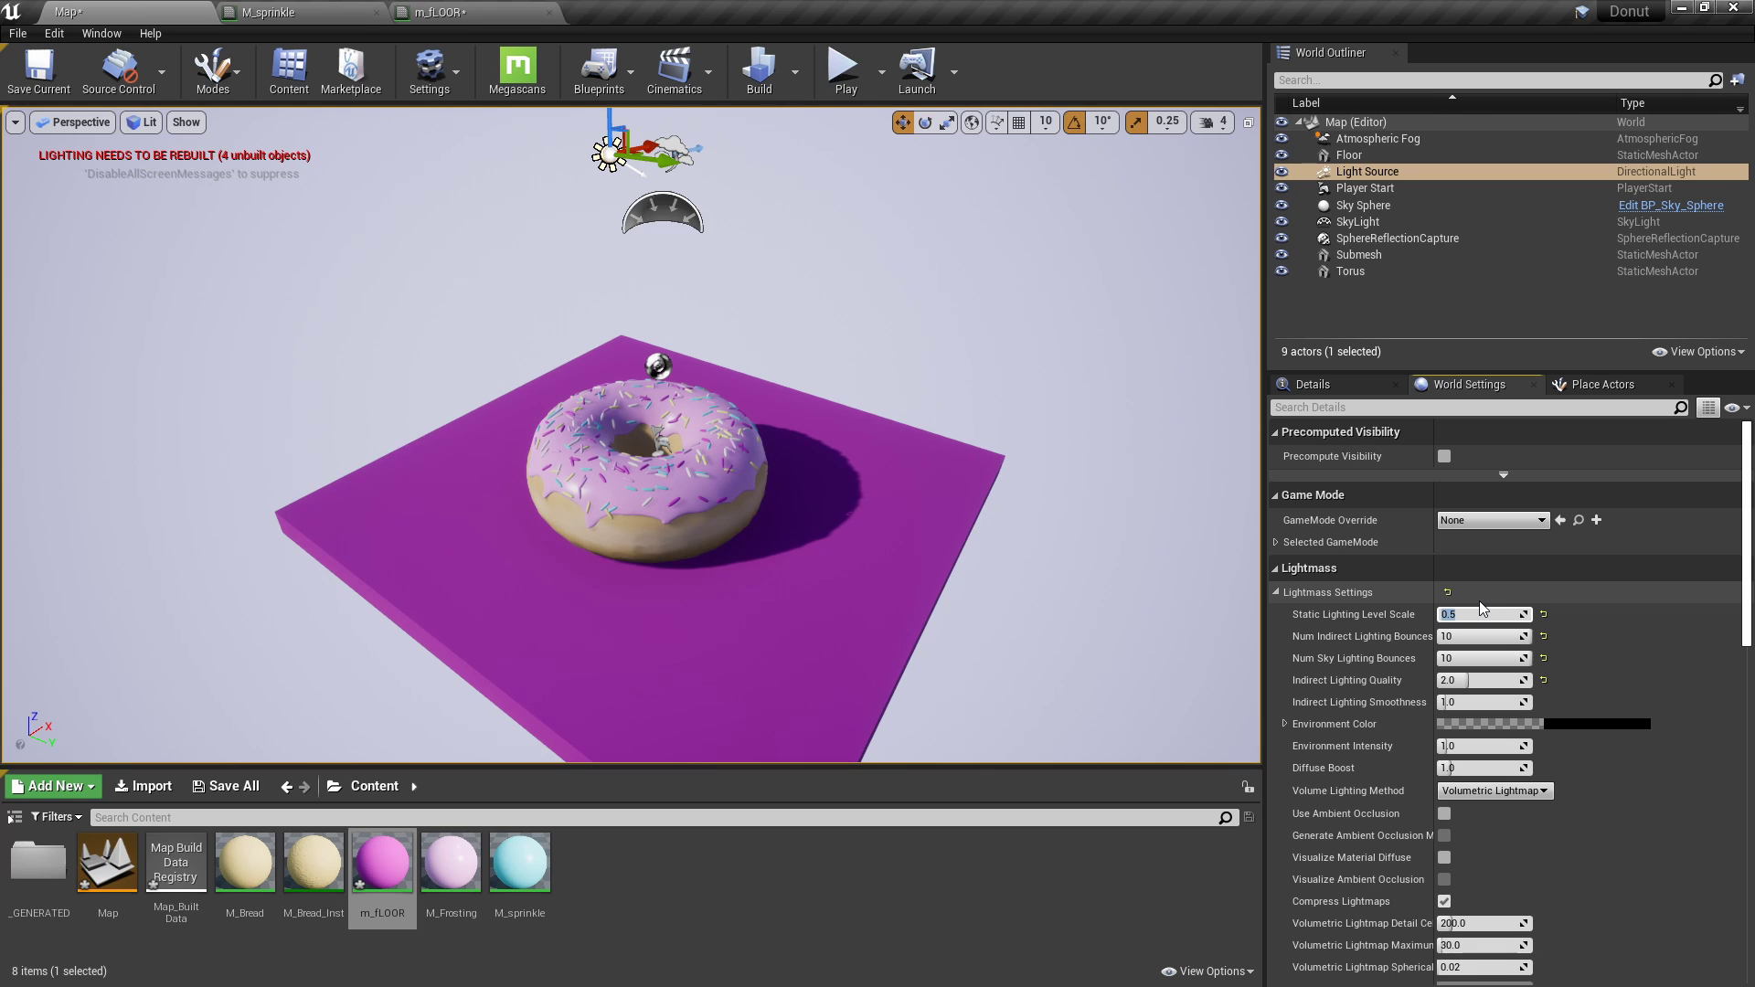
click(1476, 681)
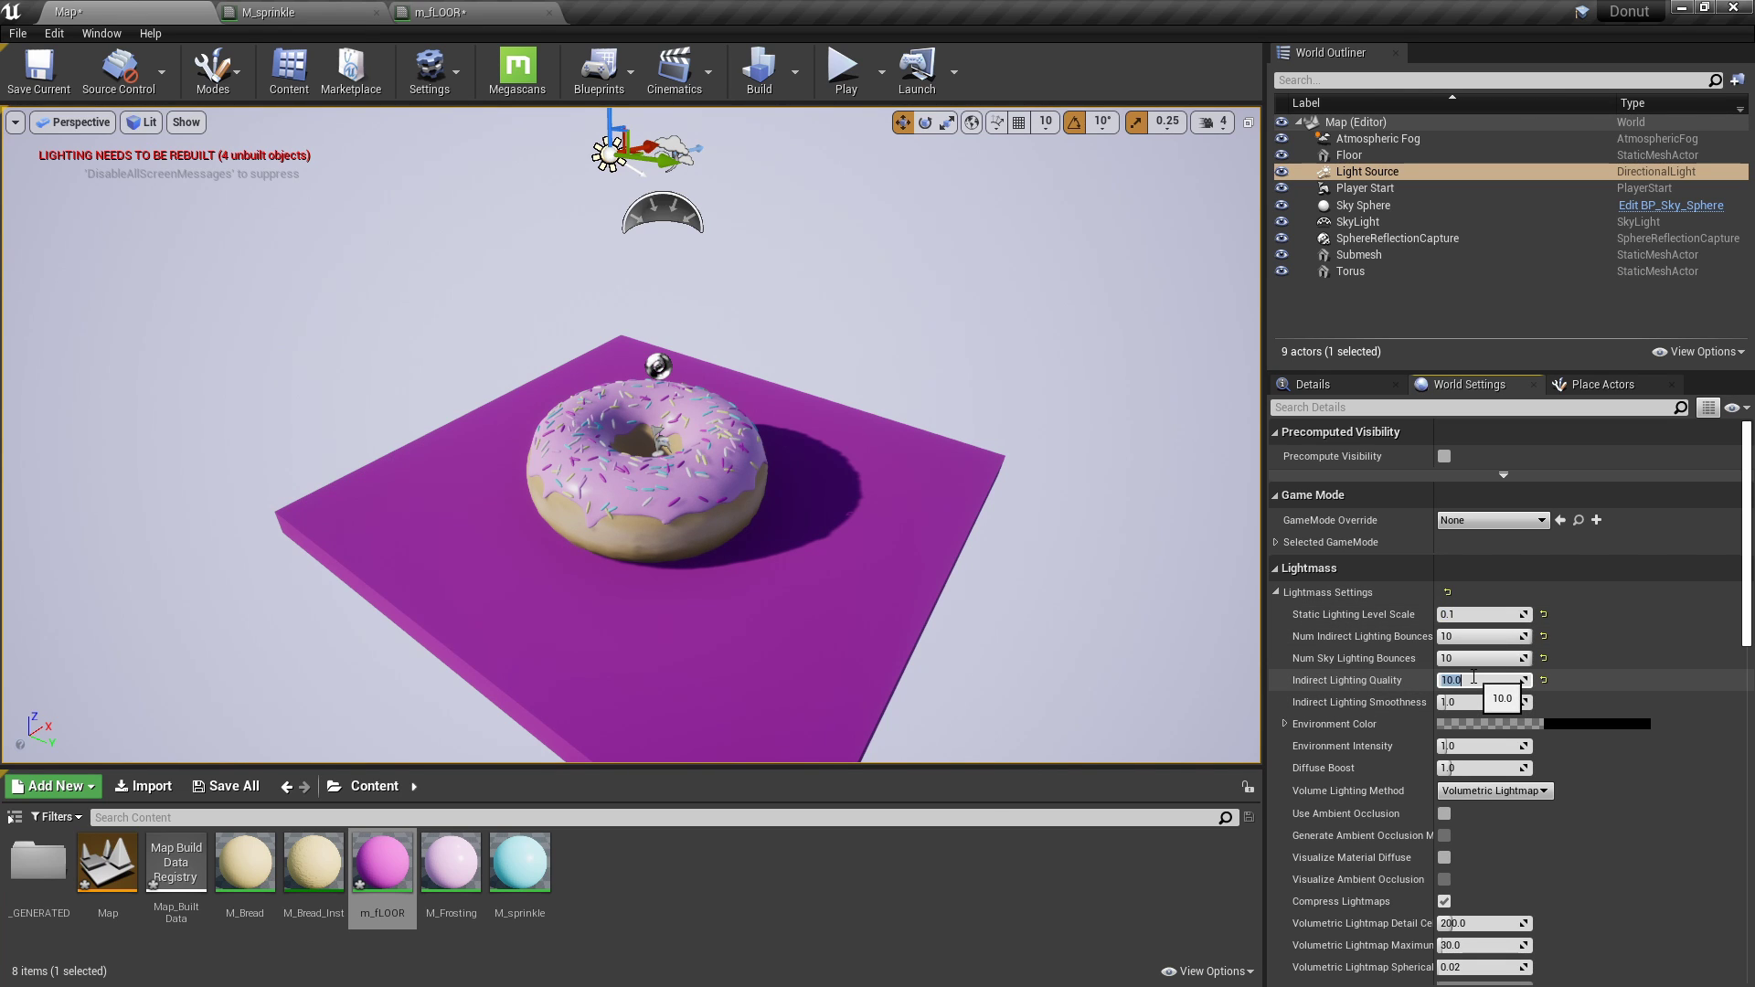
click(1451, 613)
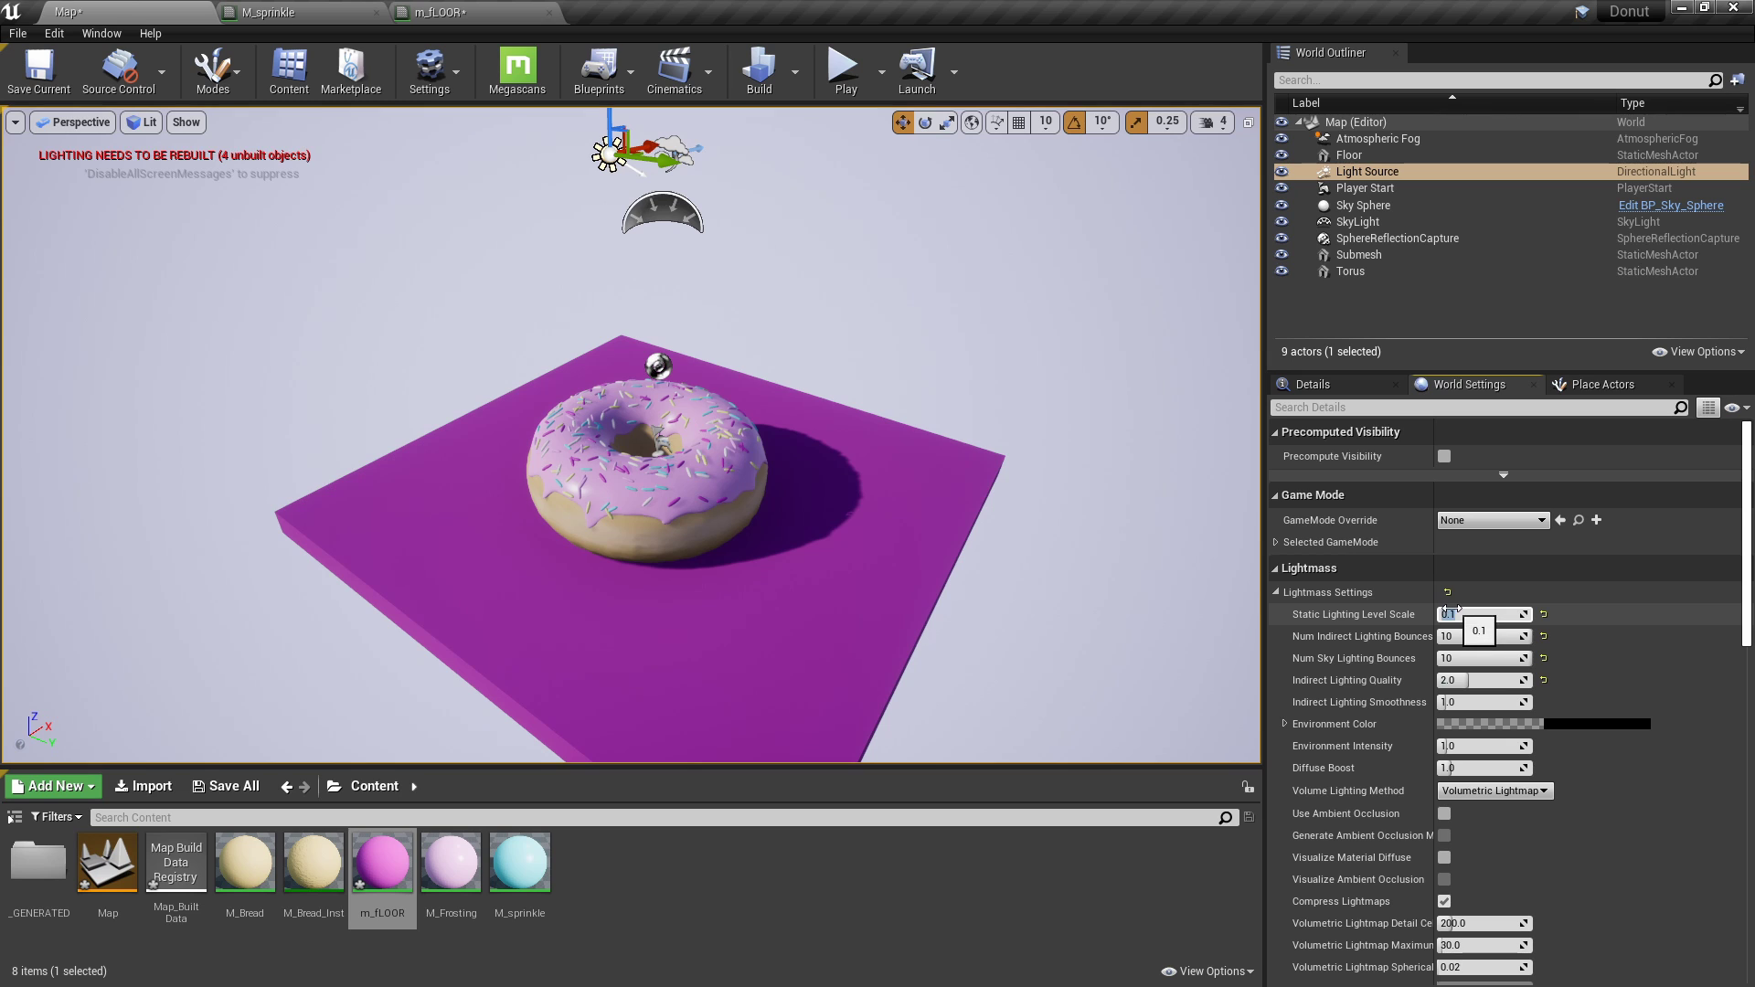
click(1382, 662)
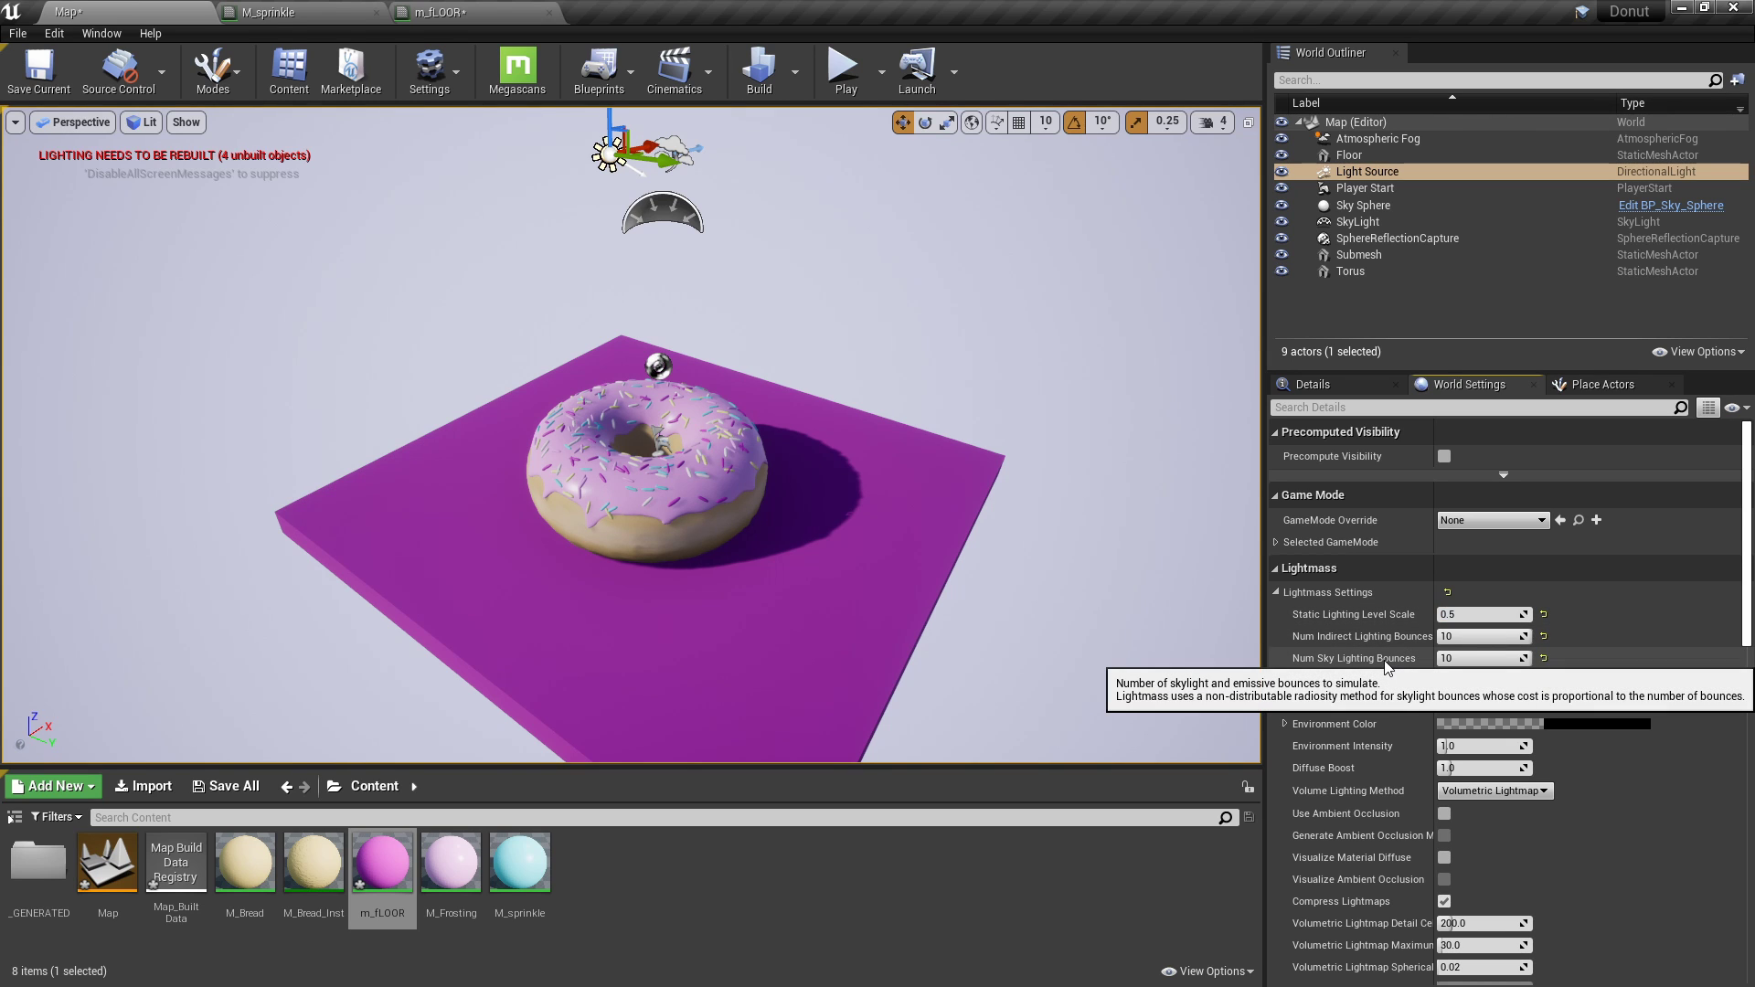
Set the lighting build quality to Medium.
mouse_move(875, 494)
right_down()
mouse_move(860, 490)
mouse_move(875, 494)
right_up()
click(800, 93)
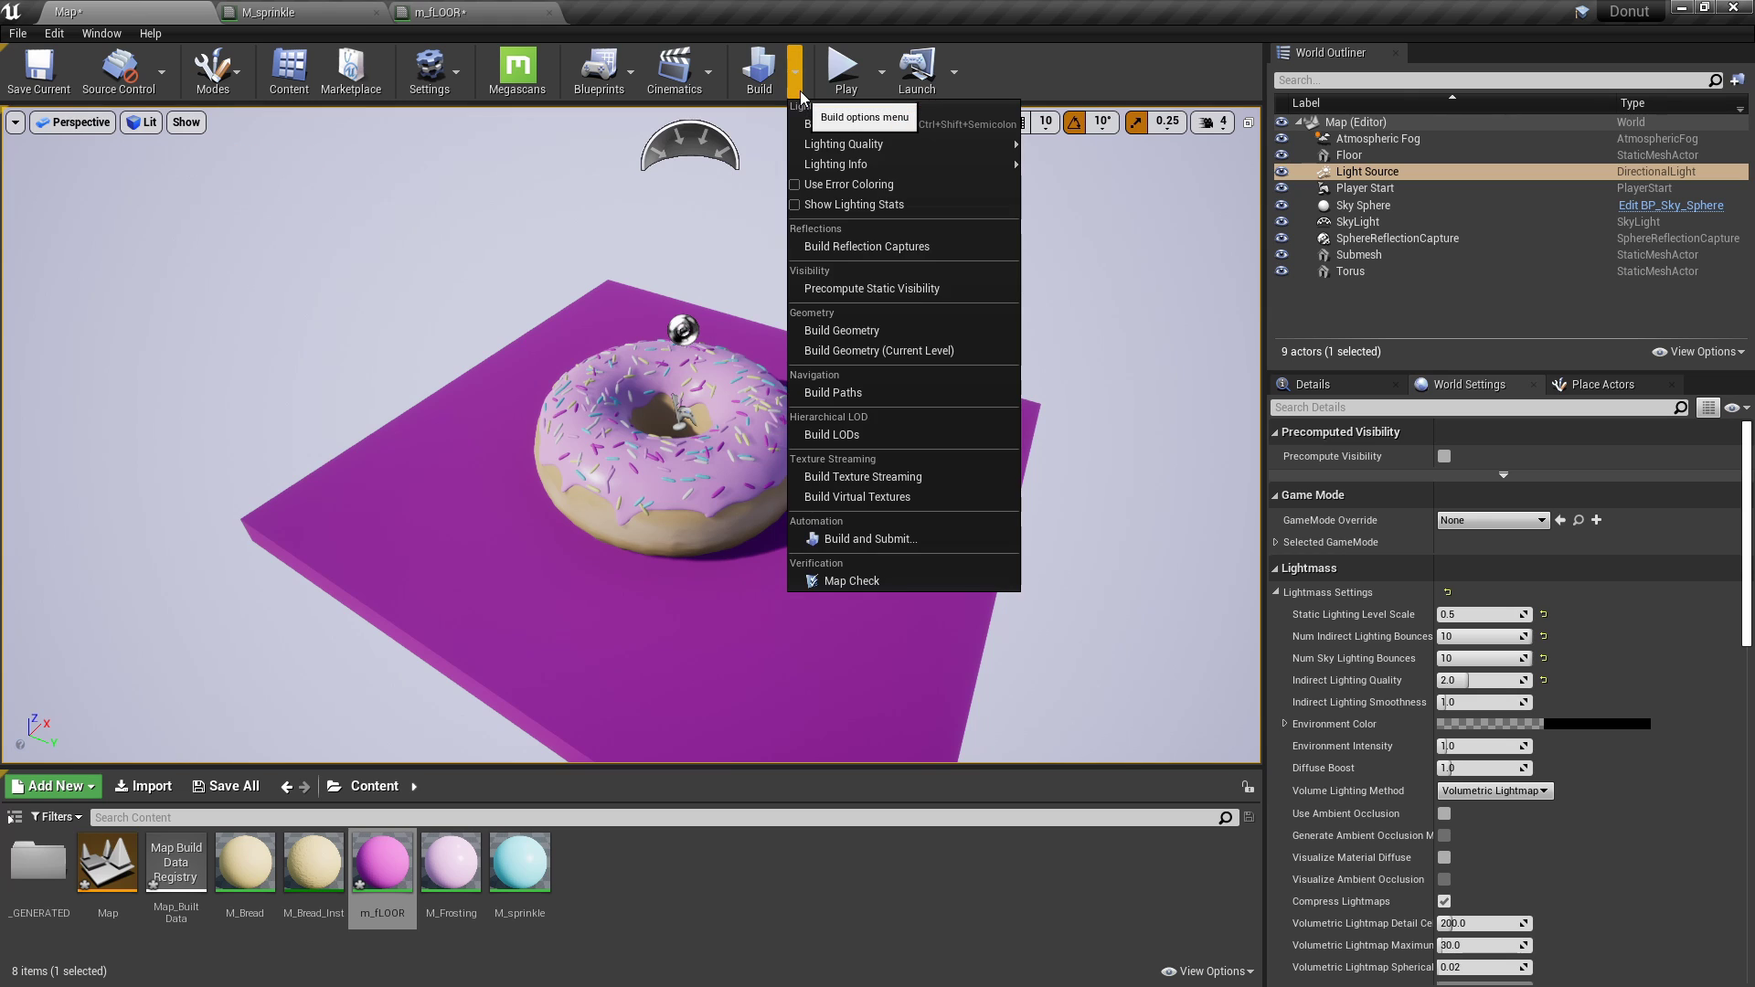
mouse_move(847, 146)
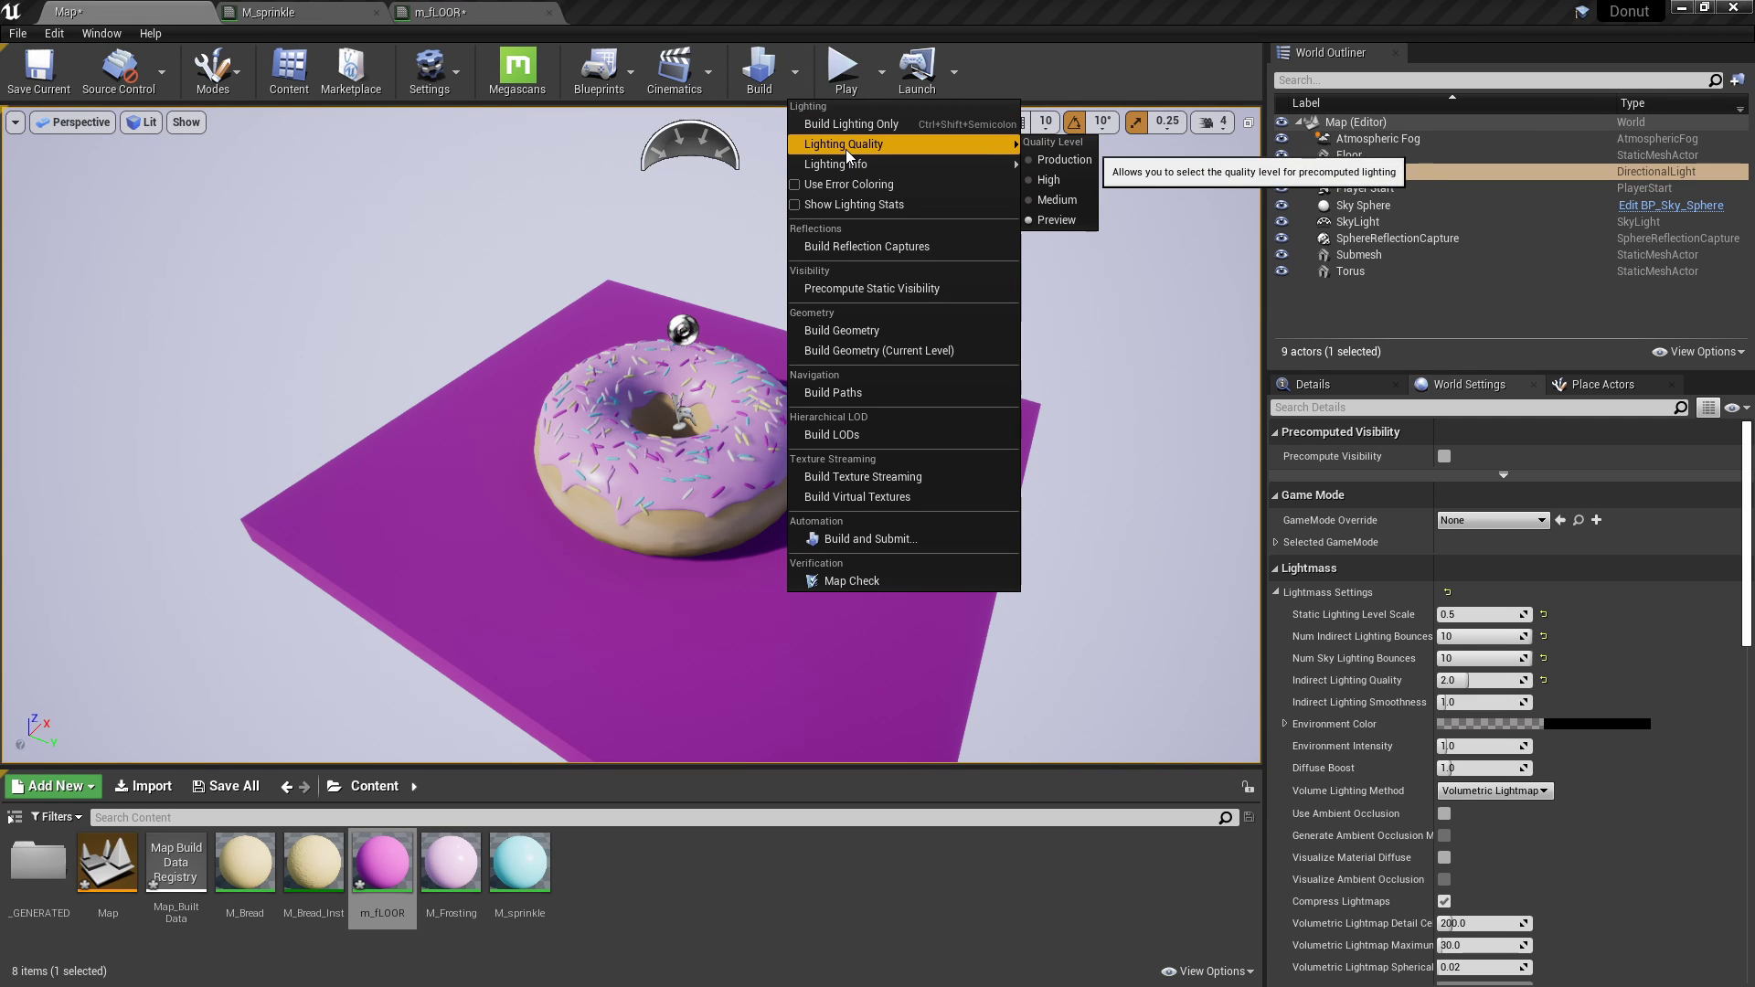
click(1061, 200)
Change the m_fLOOR Base Color constant to a muted purple of about 0.422, 0.13, 0.373, apply it, and return to the Map level.
right_drag(939, 473, 892, 604)
click(830, 611)
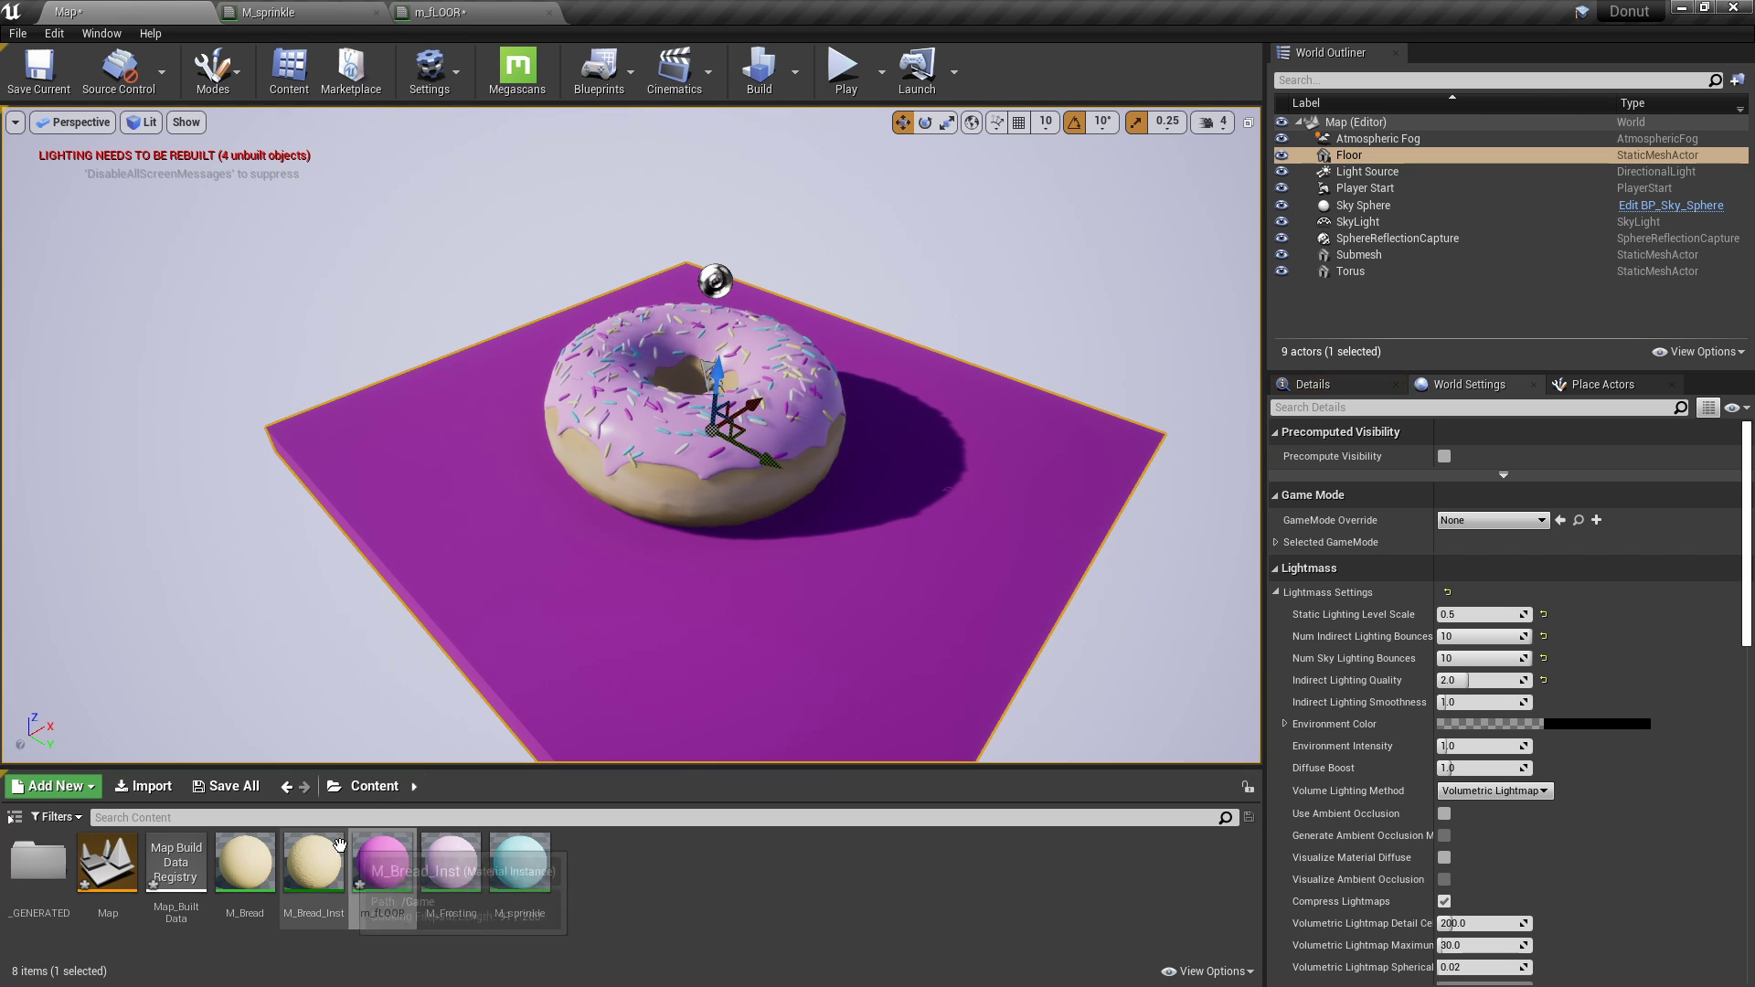
click(364, 876)
double_click(364, 876)
double_click(712, 462)
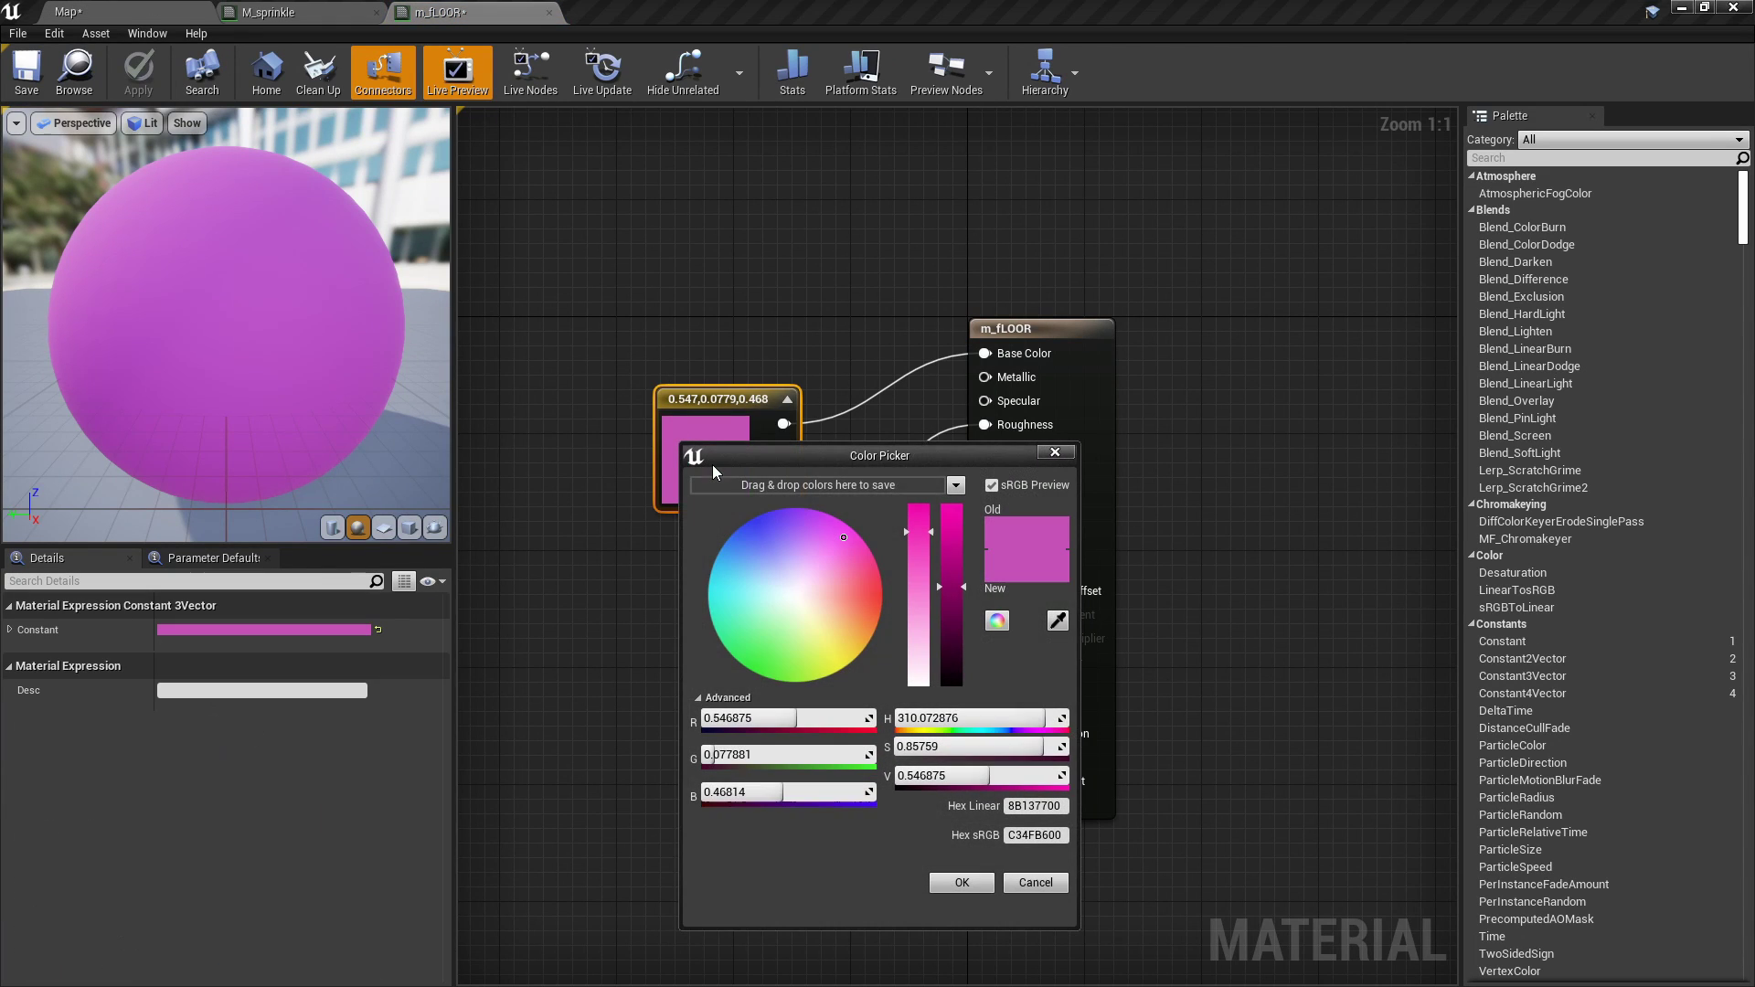
drag(920, 553, 954, 617)
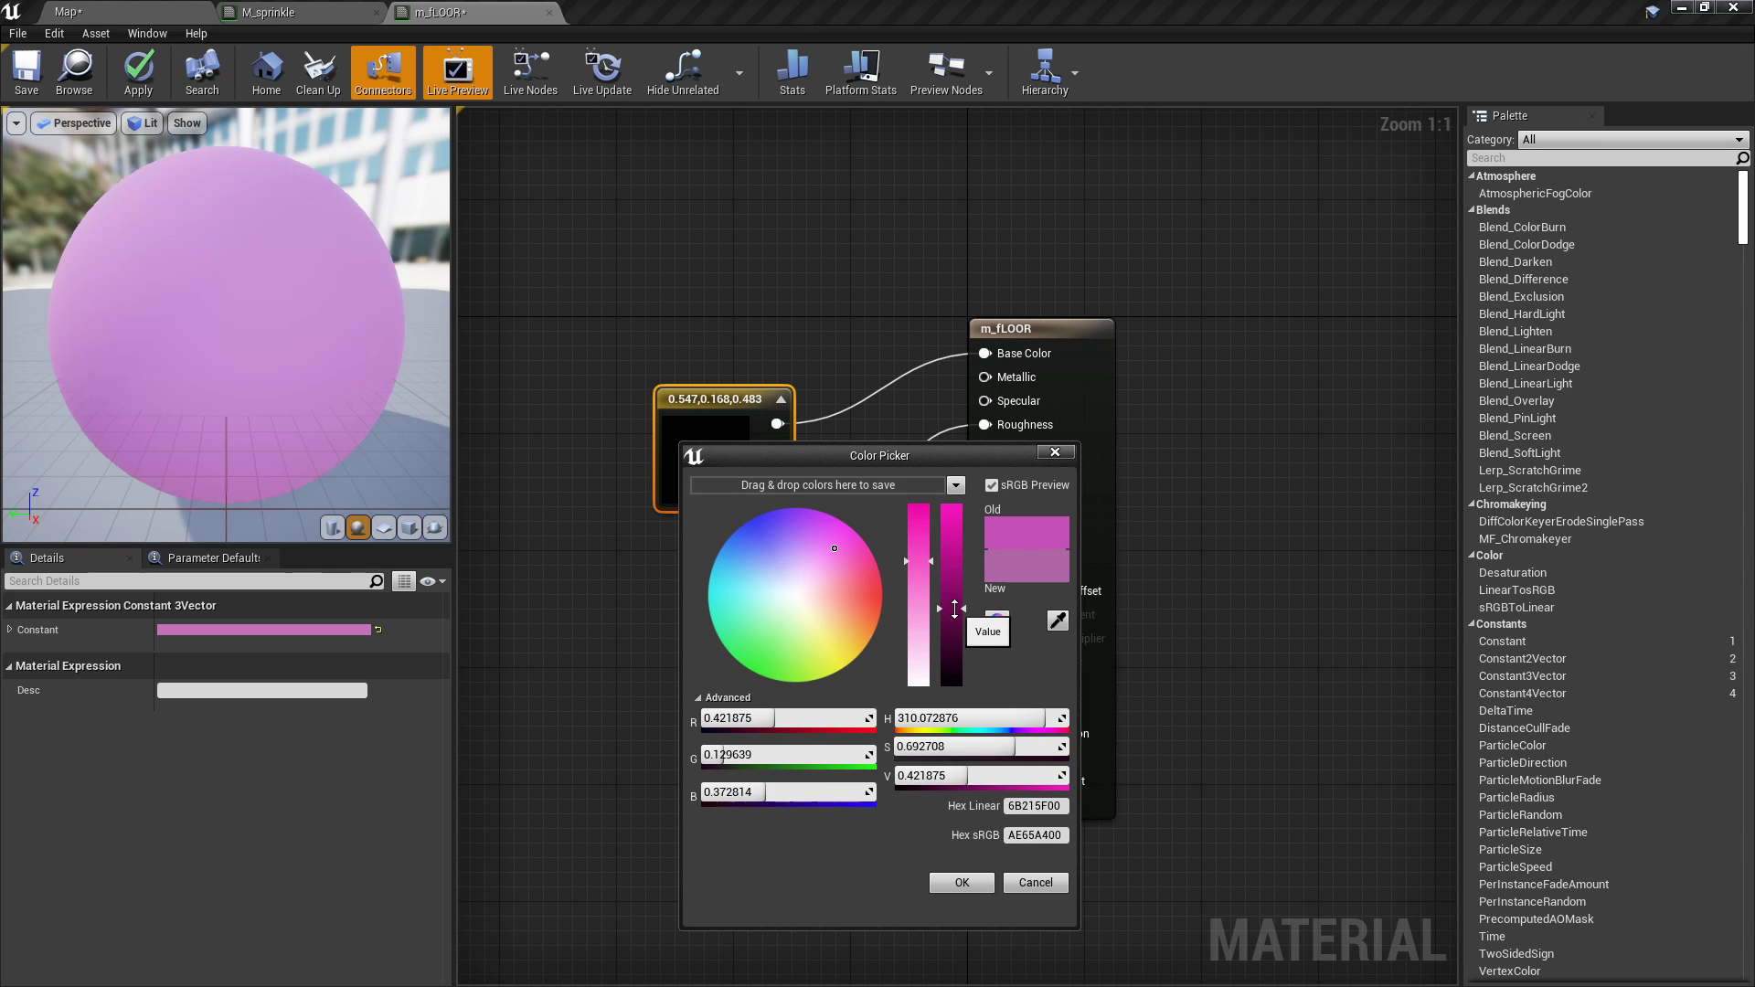
click(961, 882)
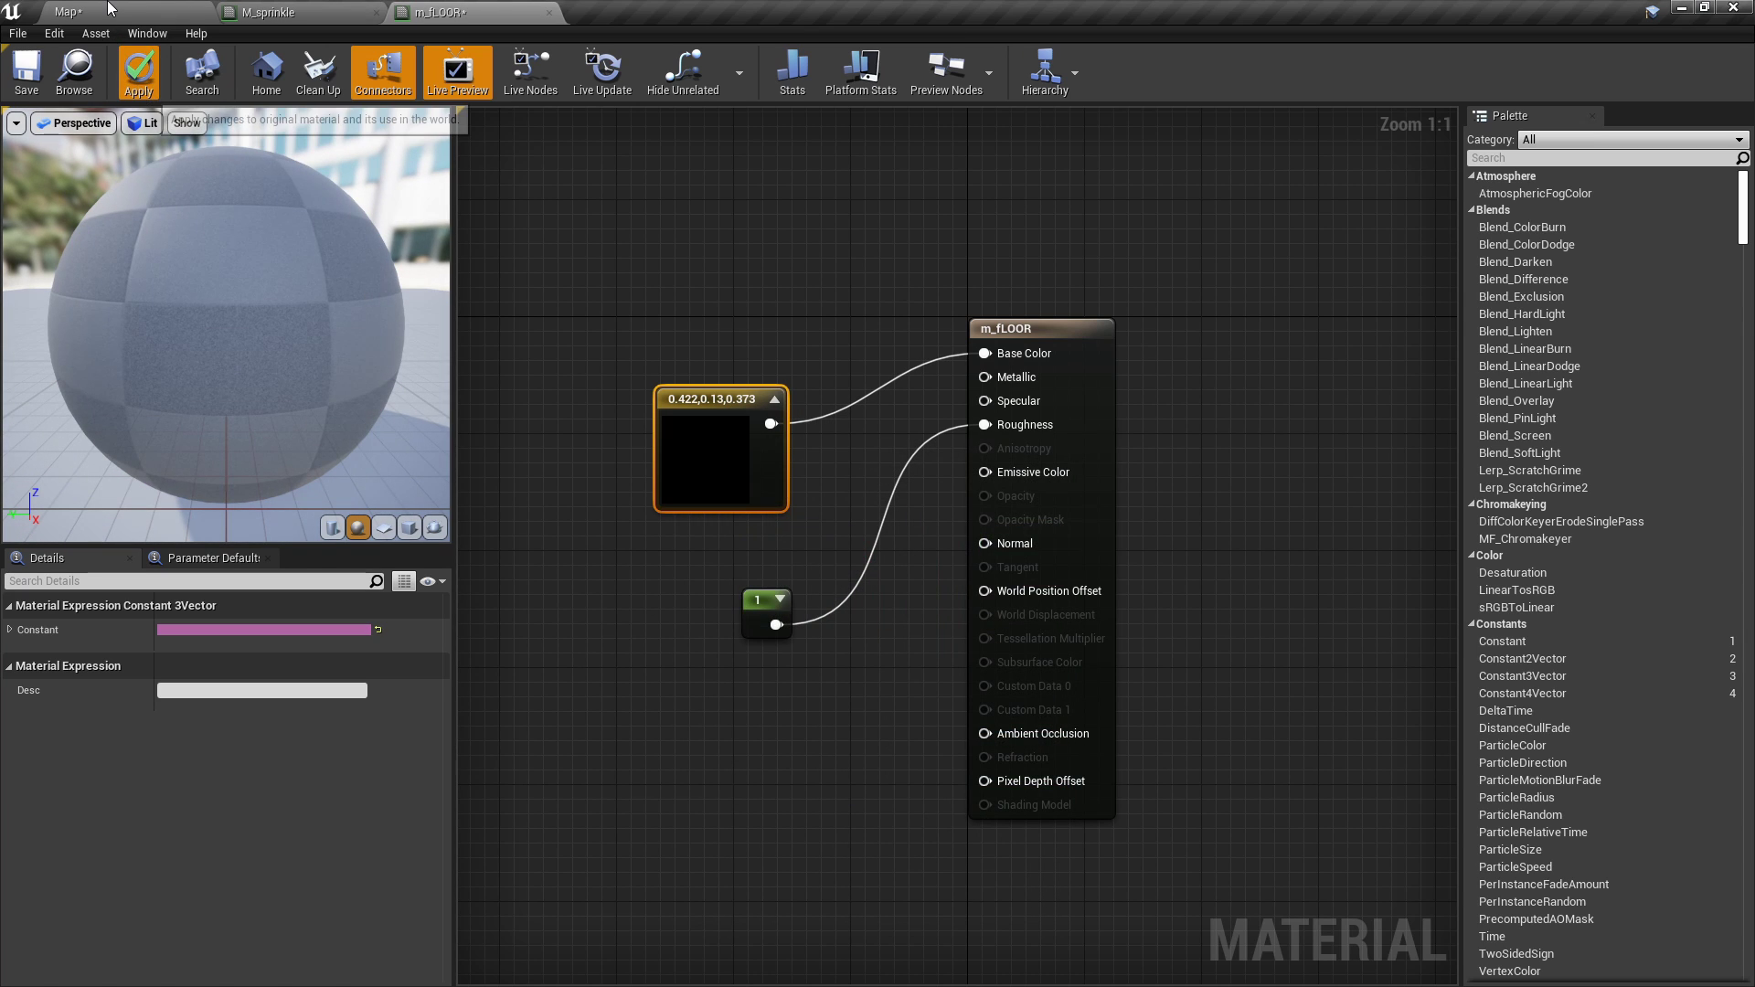
click(138, 73)
click(108, 8)
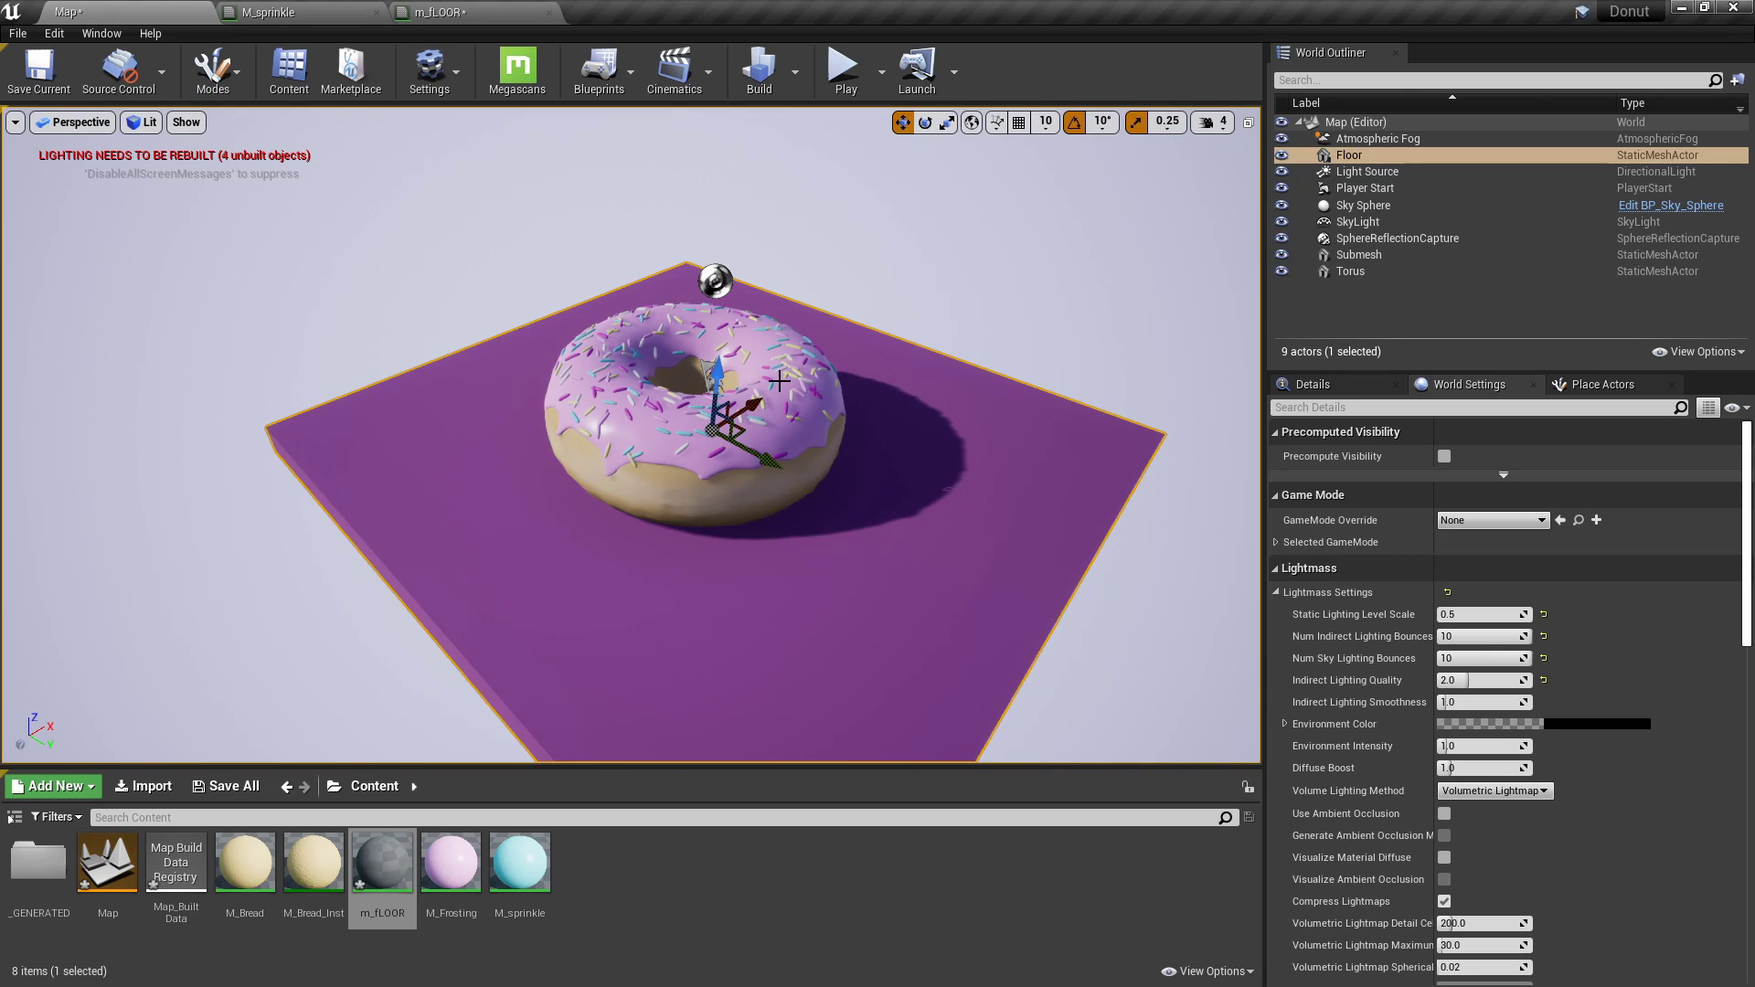
Set the Roughness constant of the M_Frosting material to 0.2 and return to the Map level.
right_drag(832, 396, 831, 396)
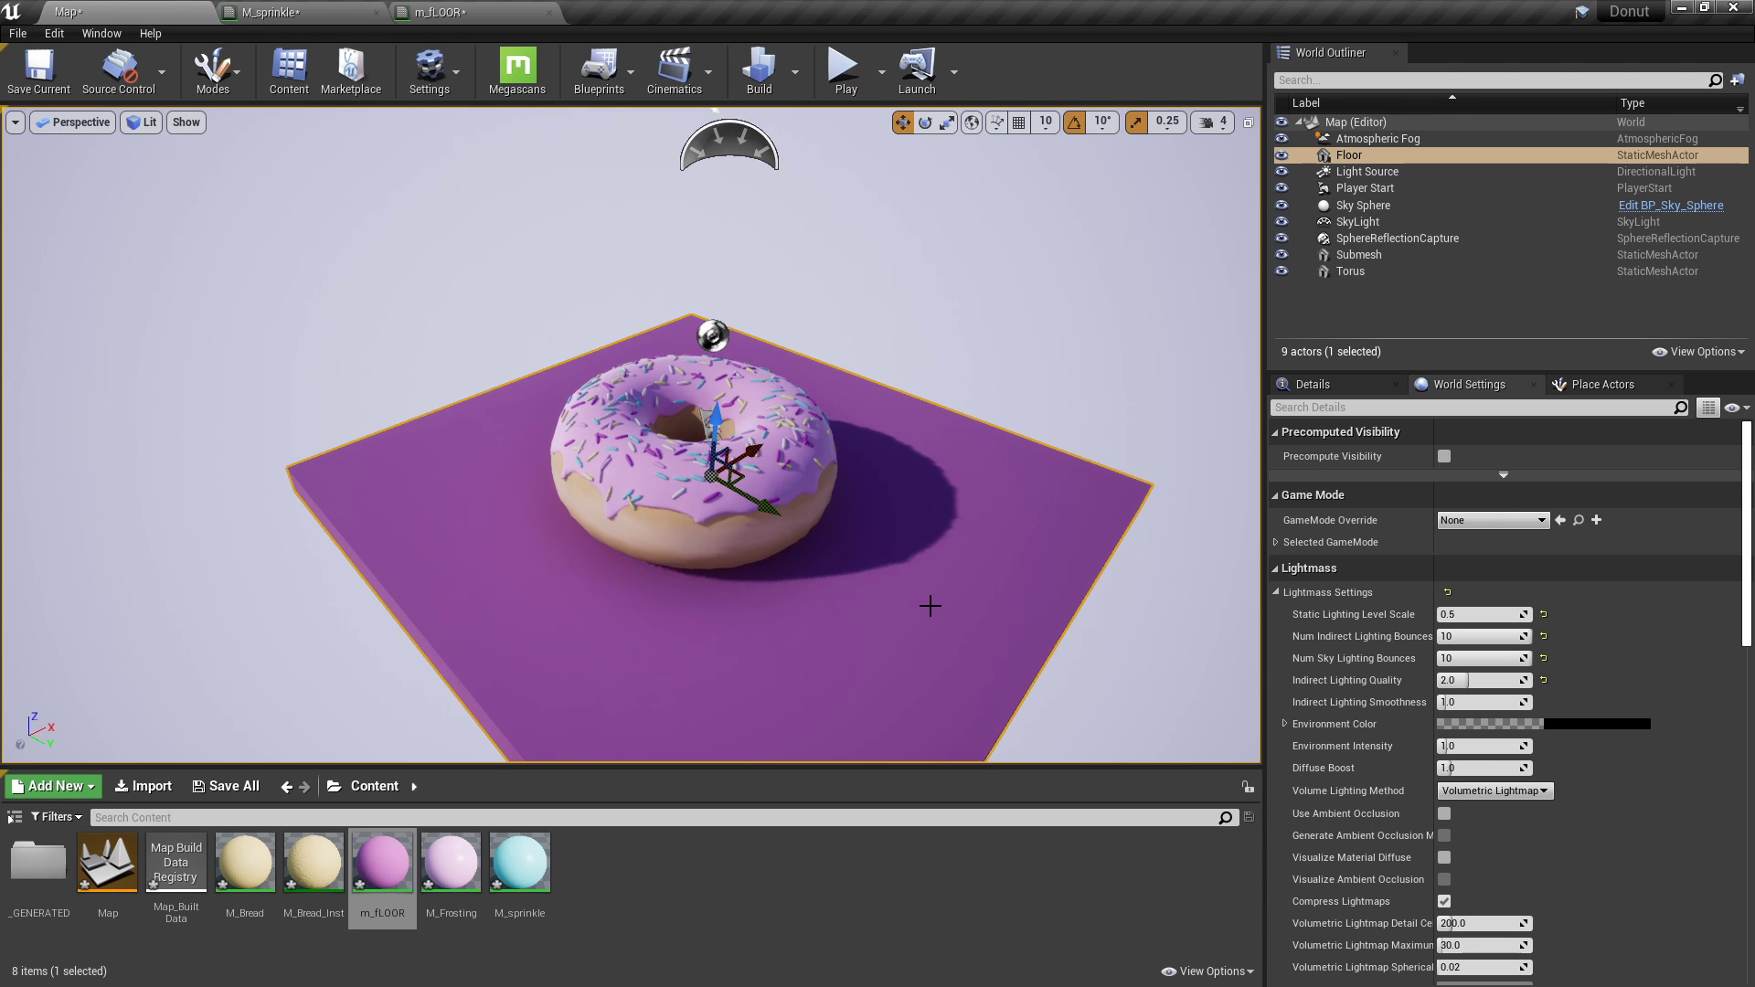
right_drag(852, 341, 820, 388)
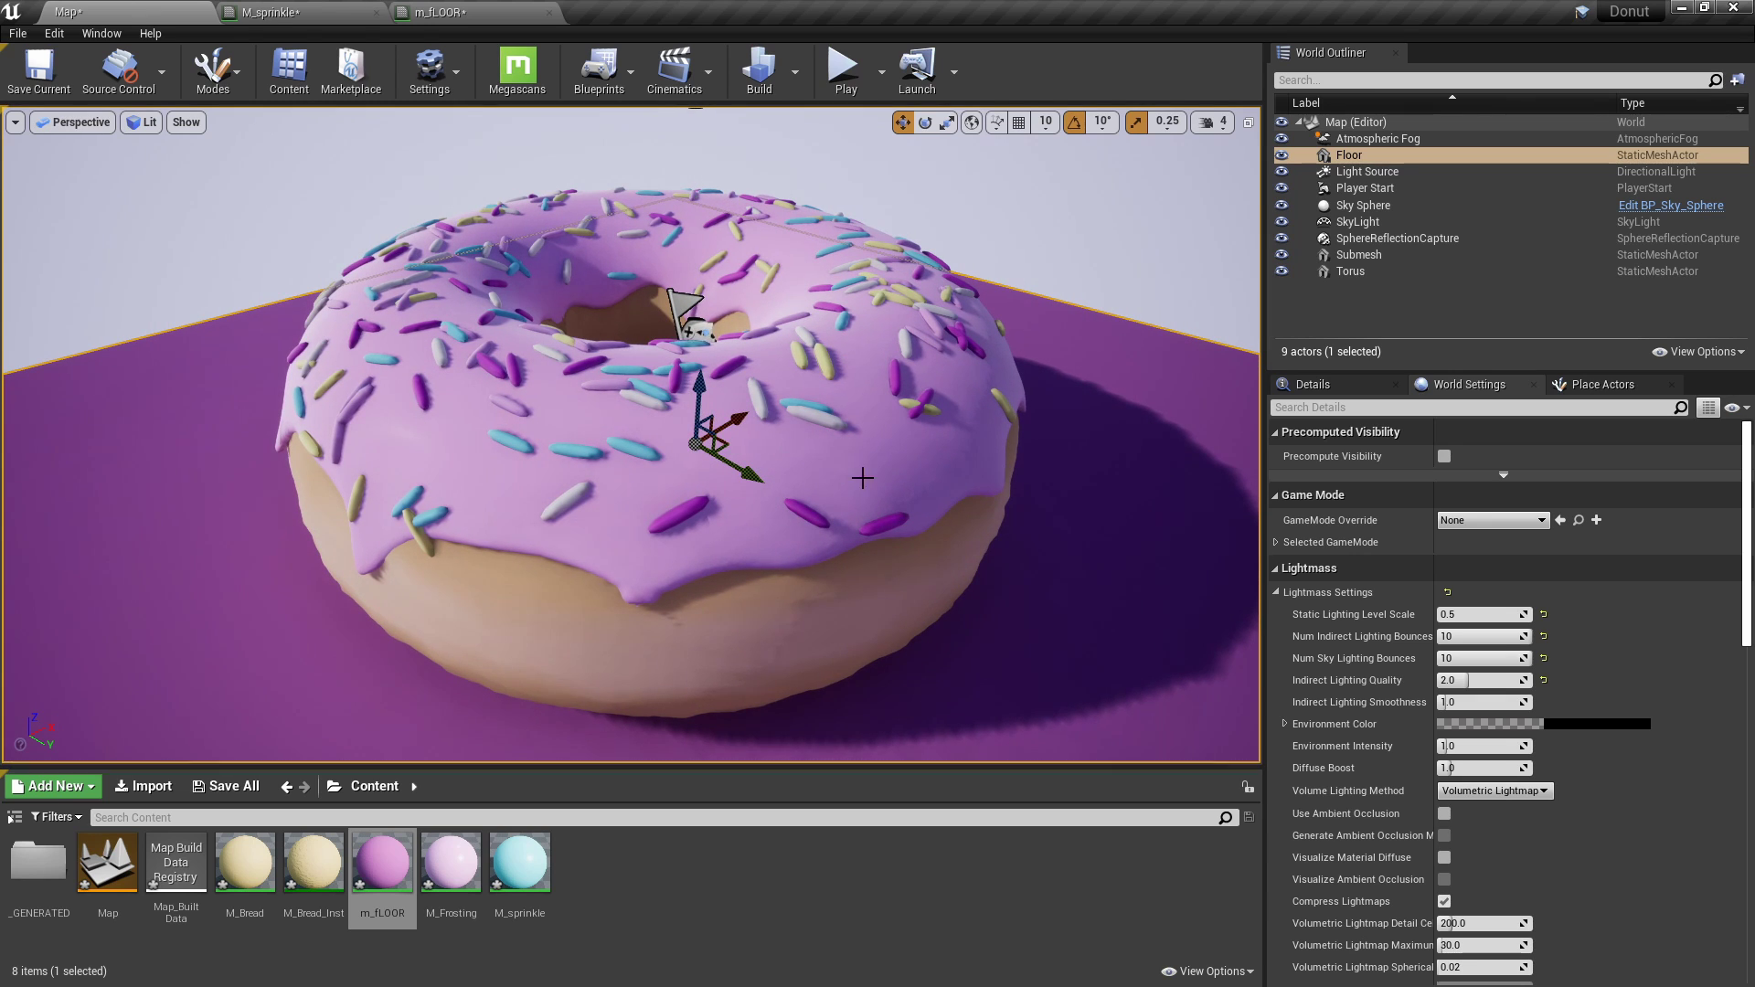
drag(459, 875, 900, 489)
double_click(472, 861)
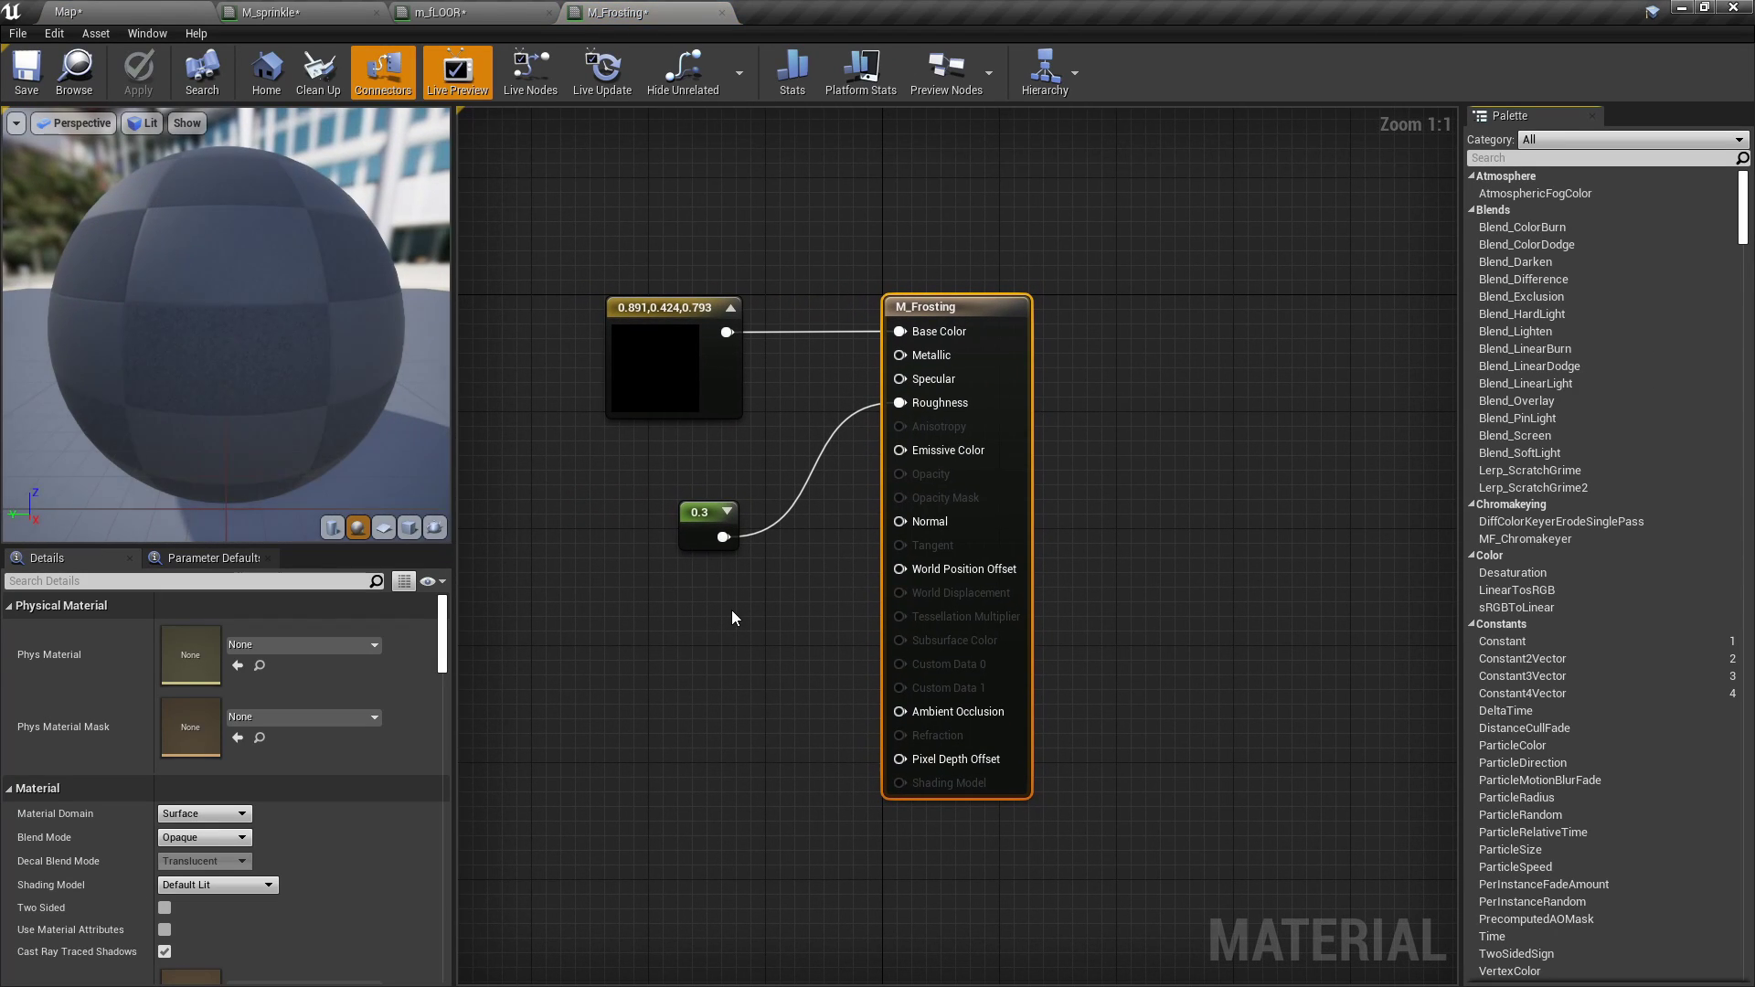
click(706, 526)
click(212, 630)
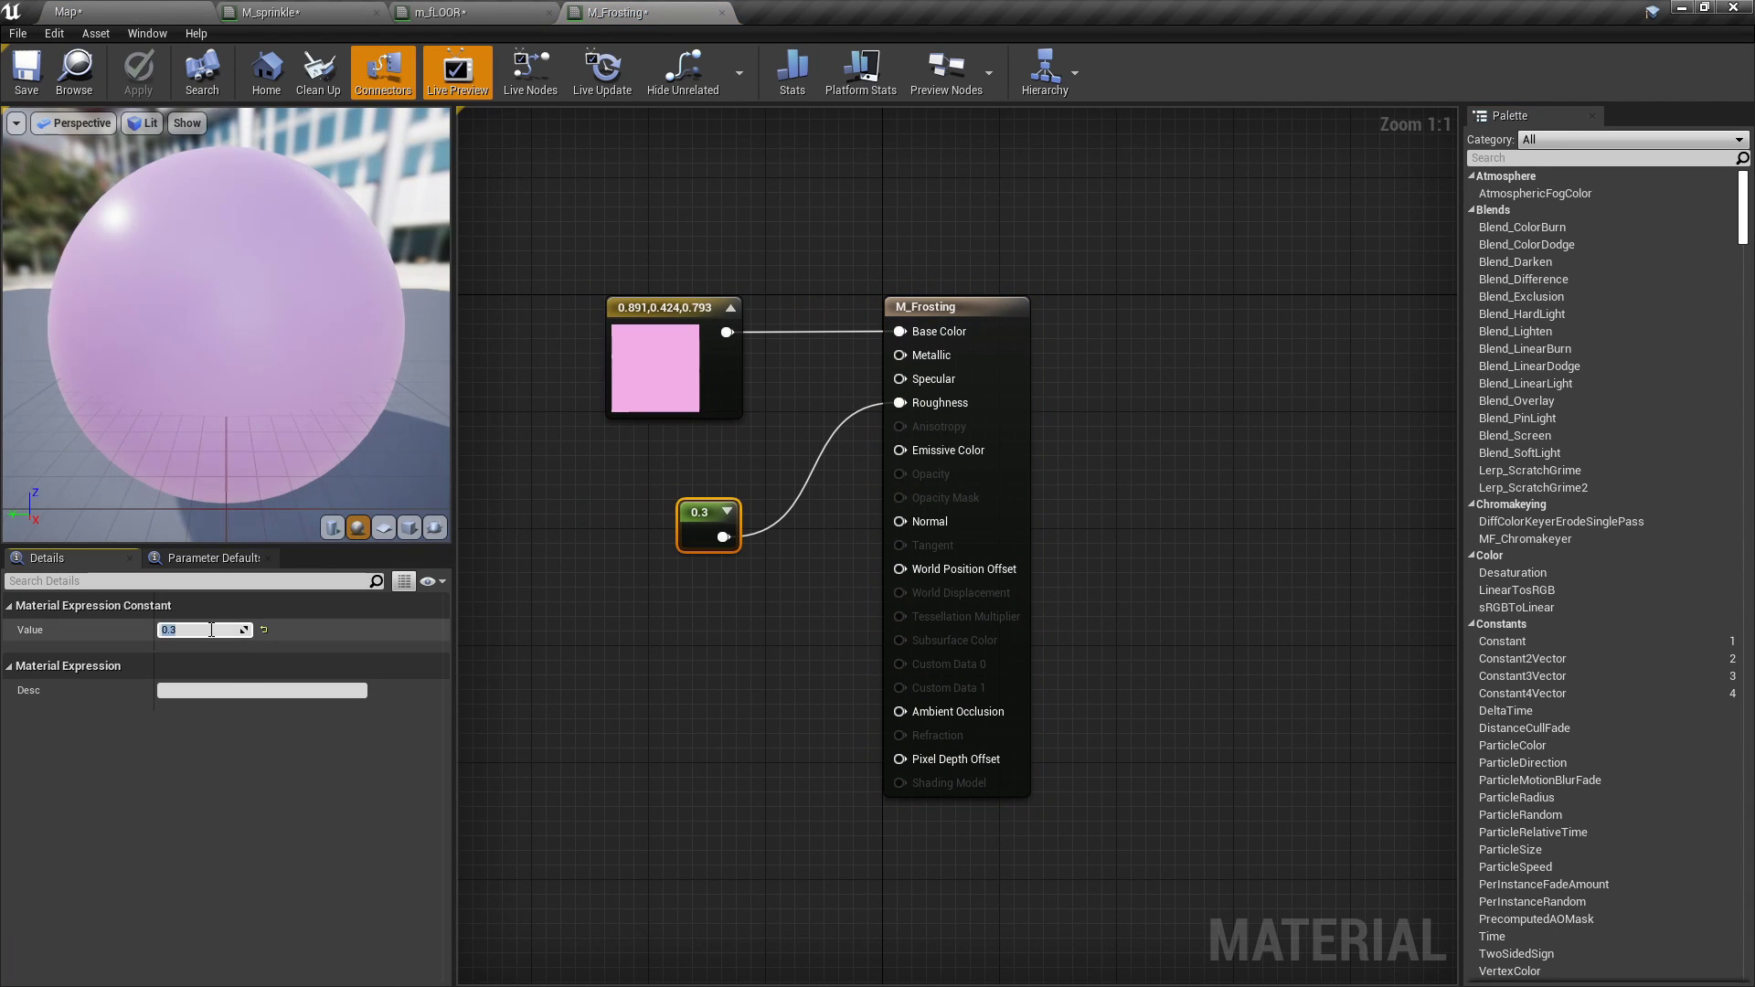
text(0)
key(Return)
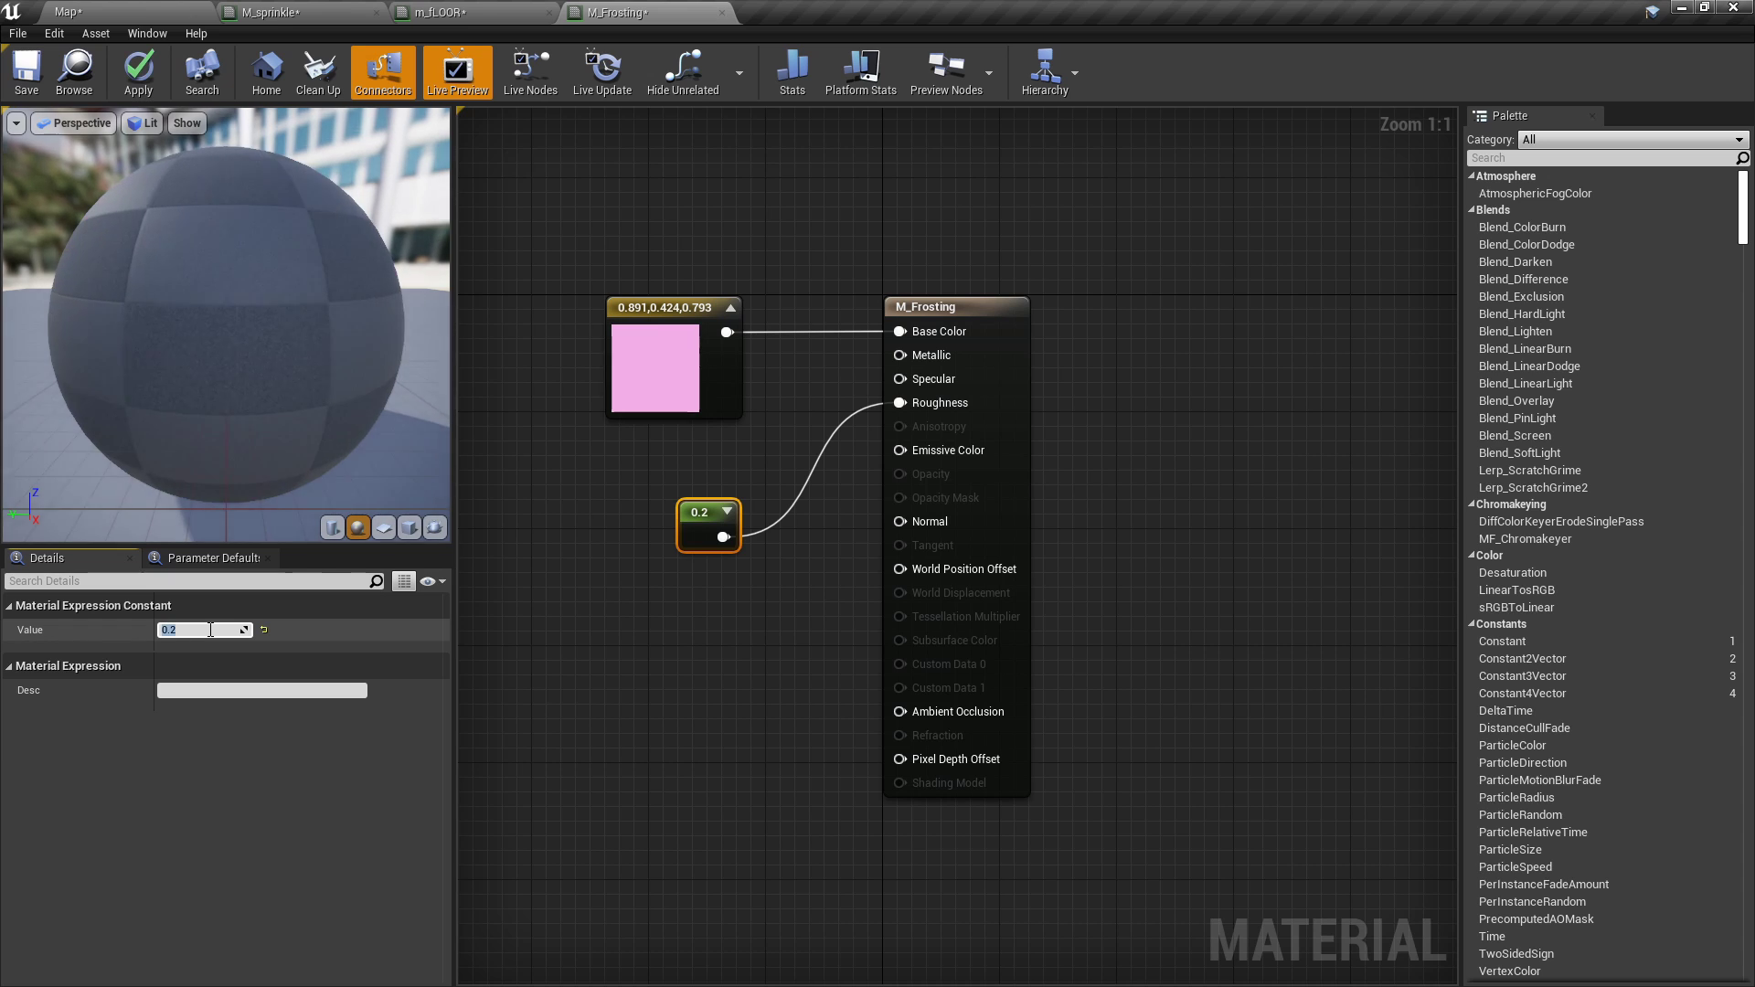
click(64, 12)
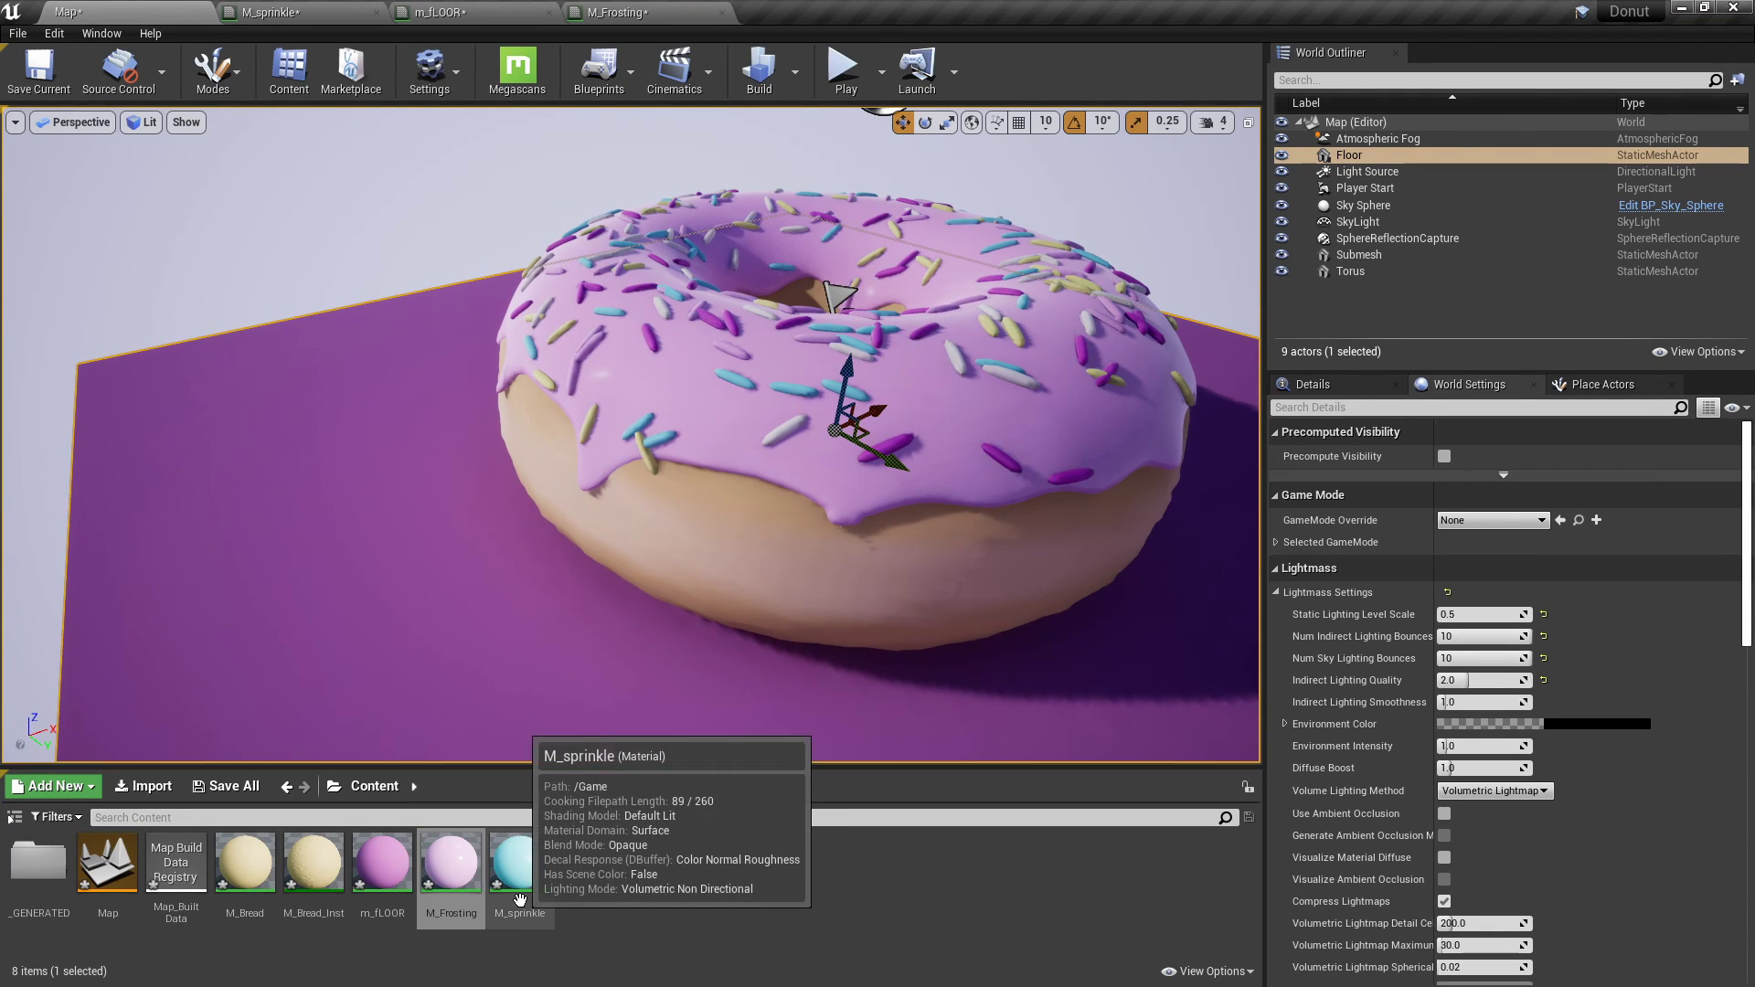
Change the Roughness constant of the M_sprinkle material and return to the Map level.
double_click(519, 861)
right_drag(948, 832, 693, 522)
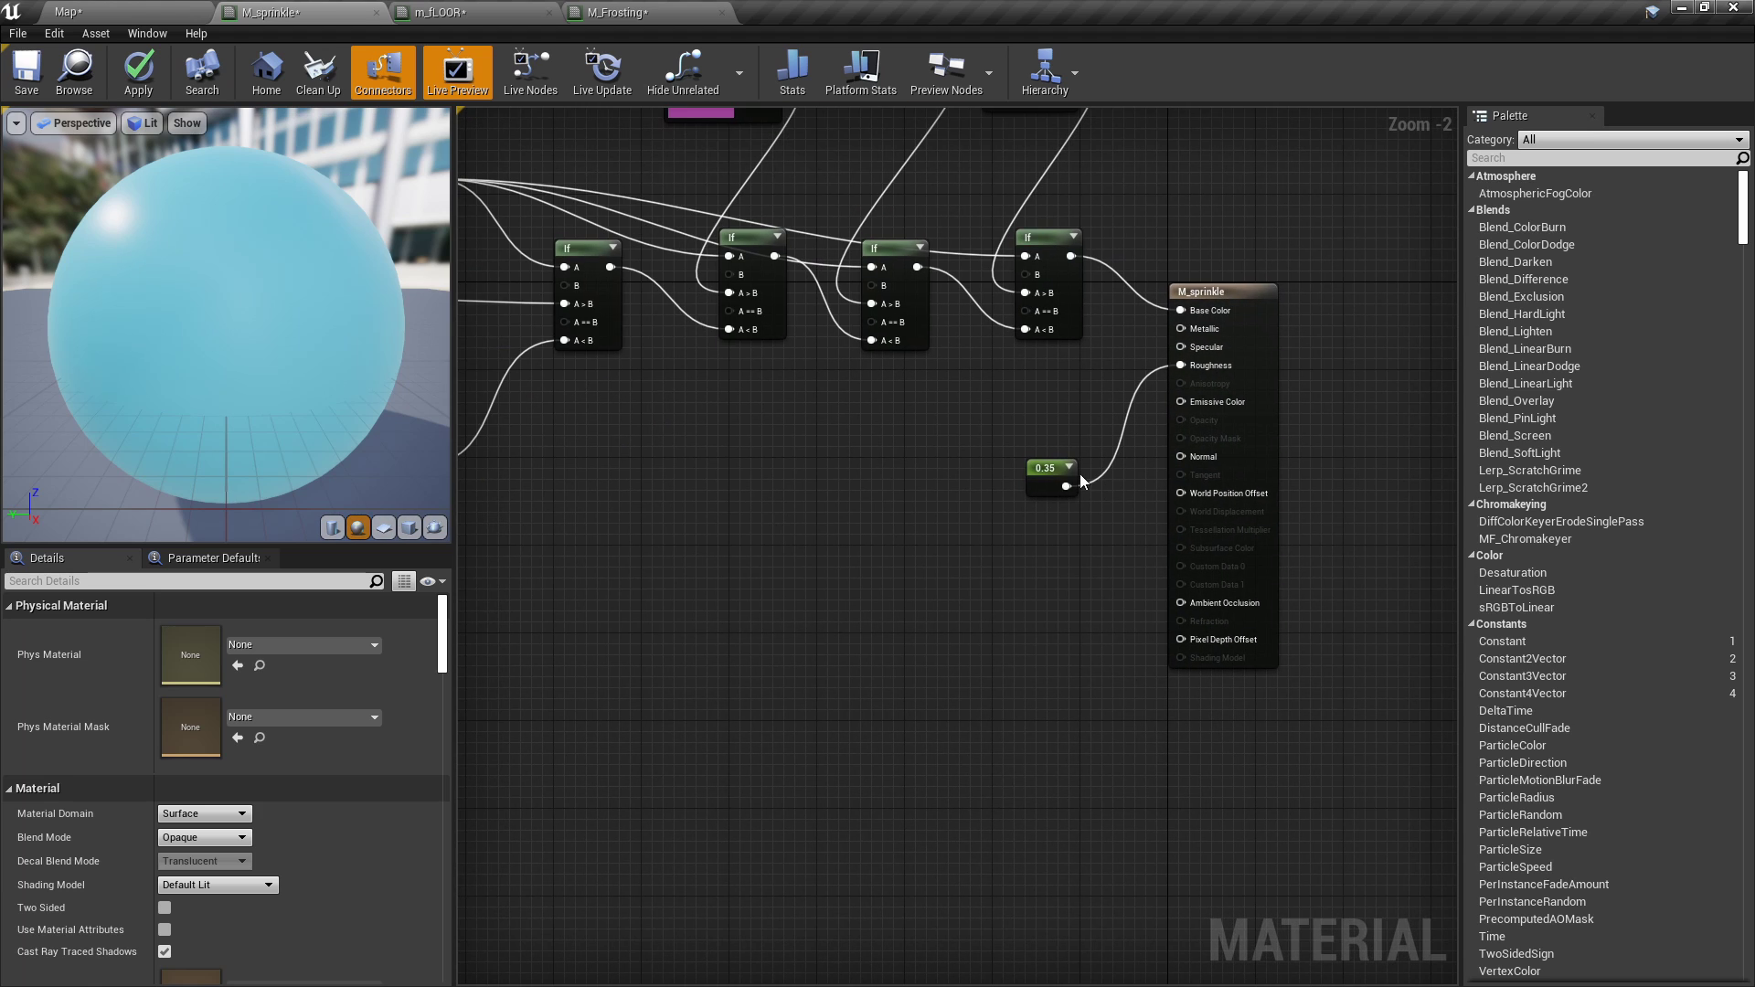
click(1047, 470)
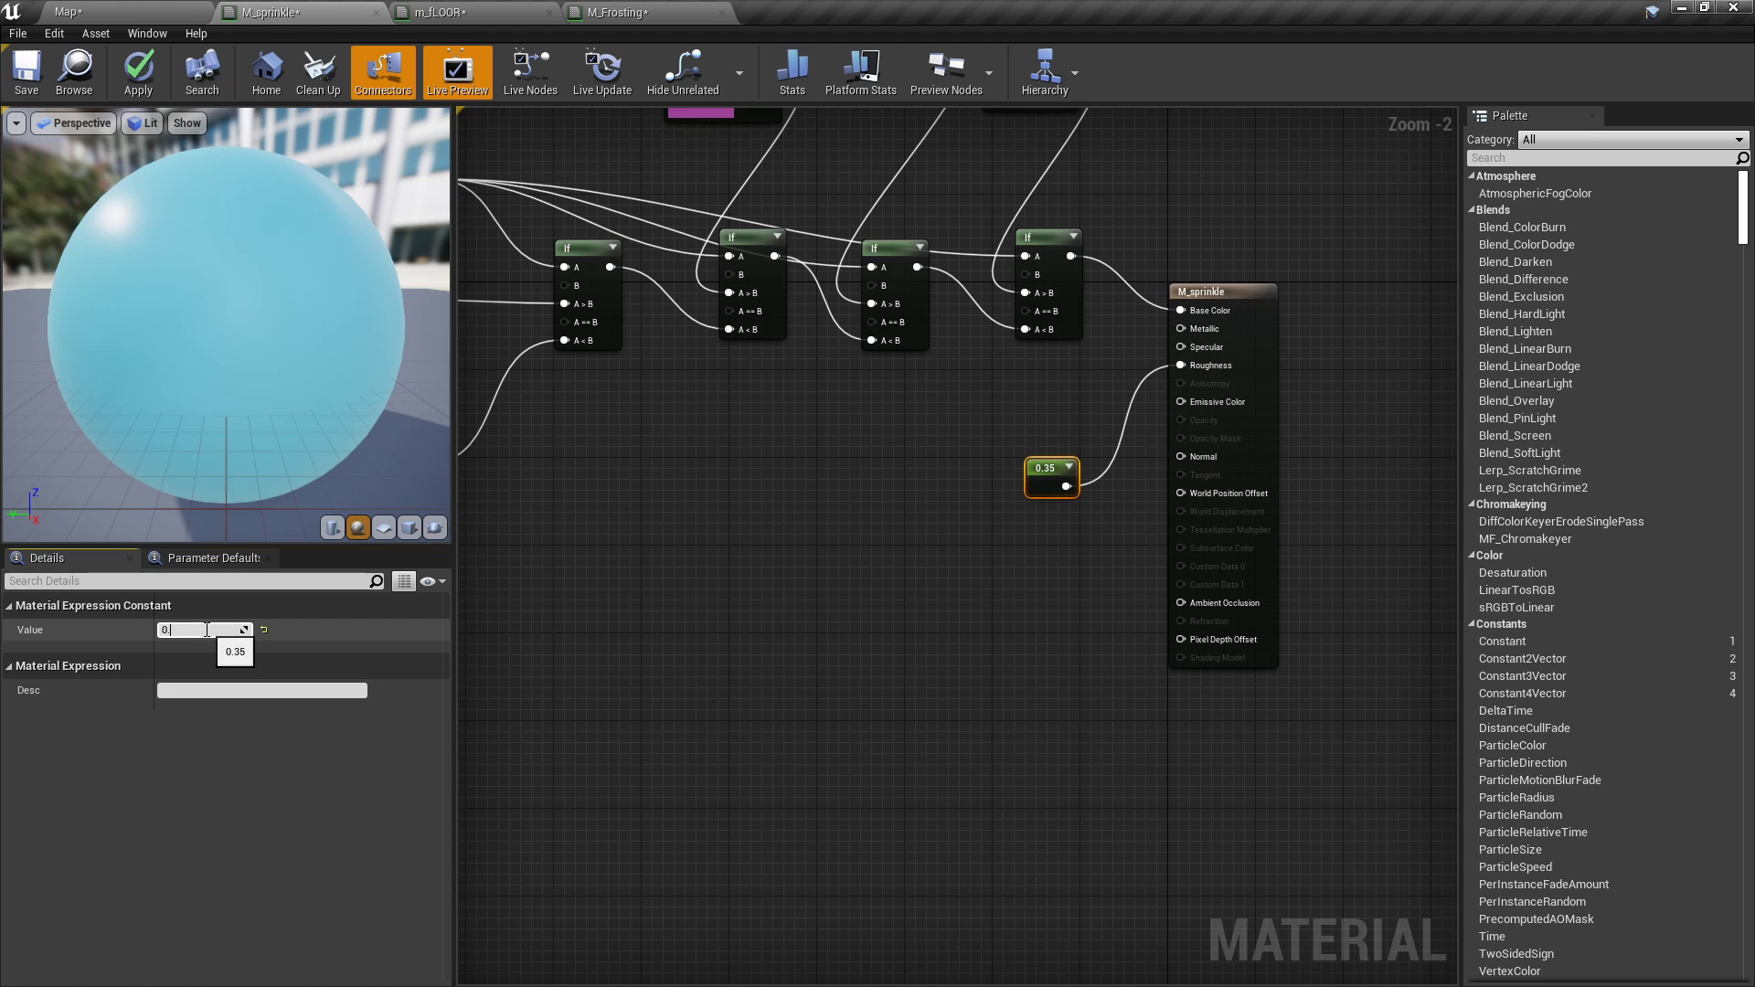
key(Return)
click(123, 12)
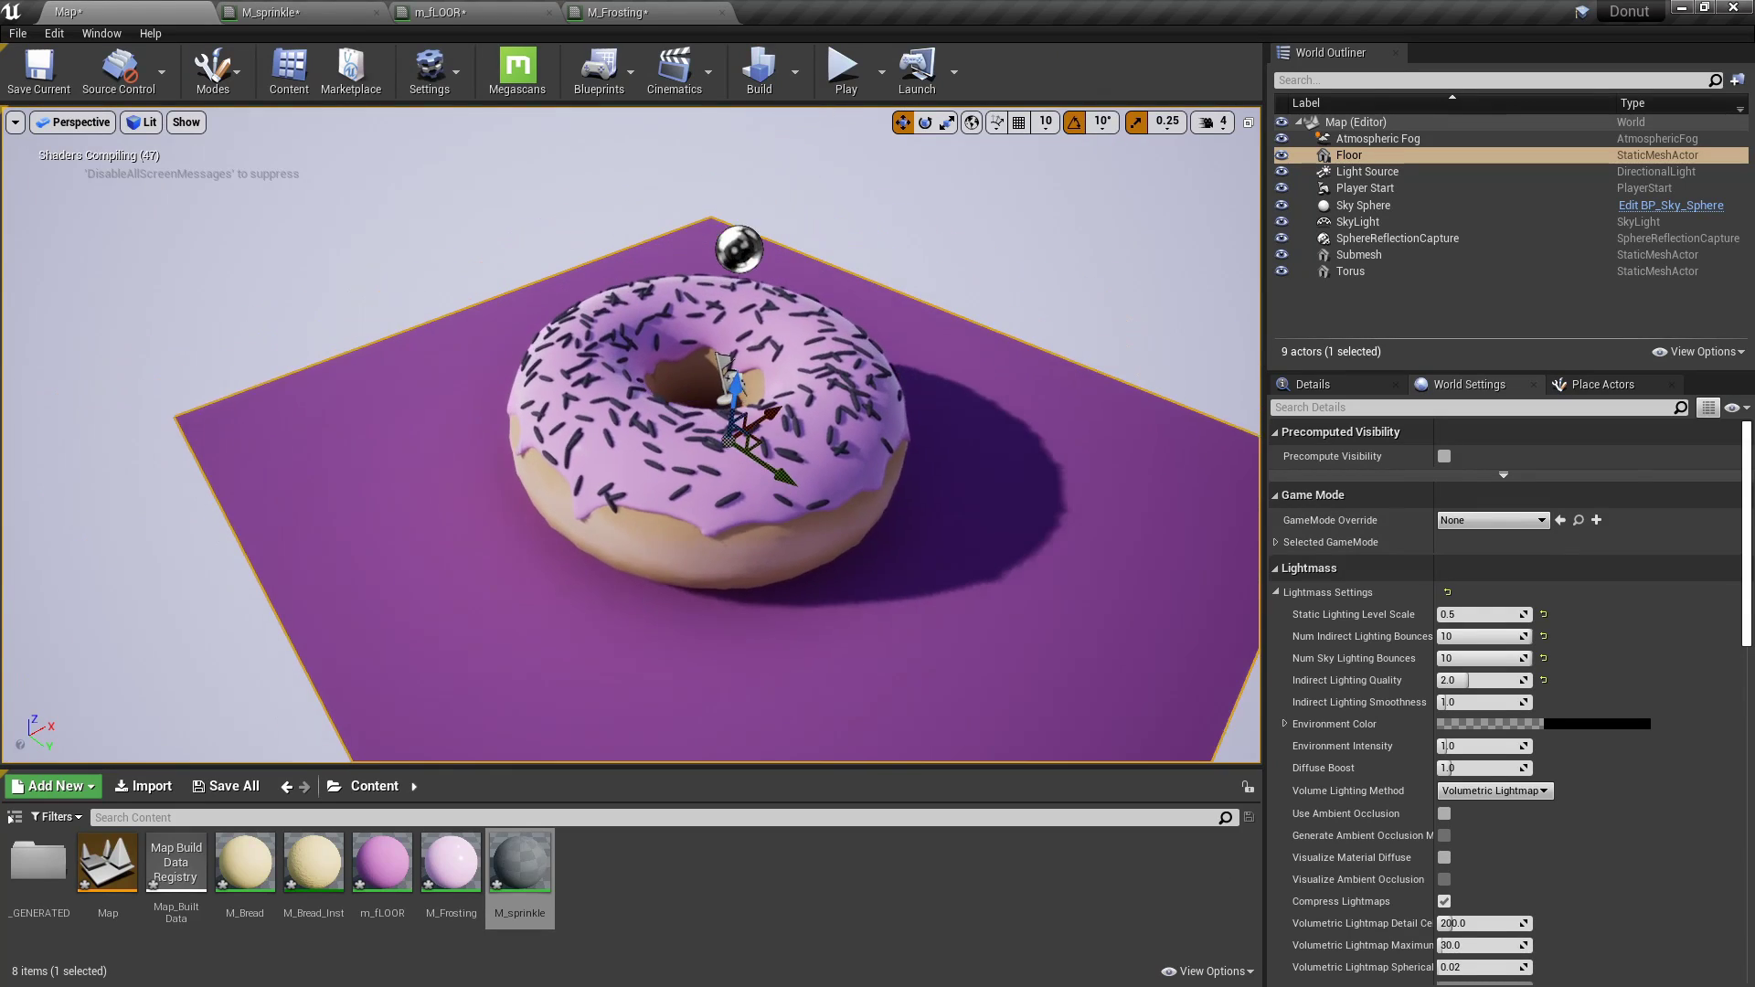
Turn on Game View in the viewport and frame the whole donut without editor icons.
right_drag(612, 393, 612, 369)
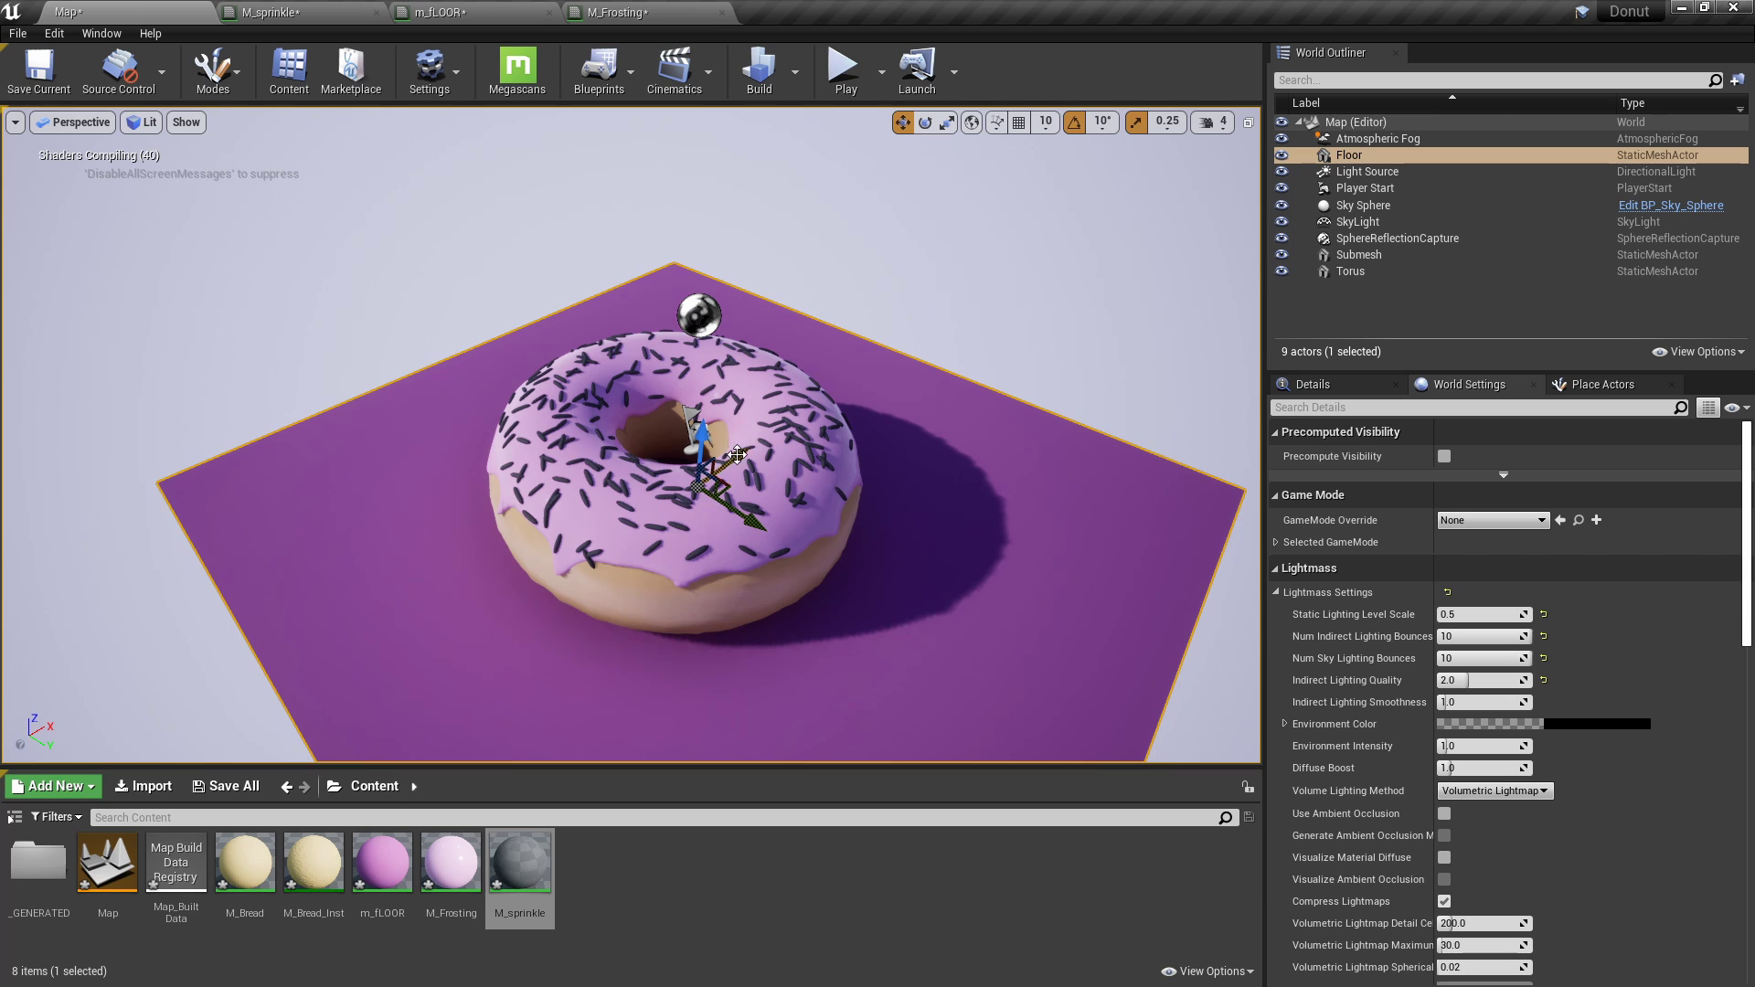
scroll(737, 454, down, 3)
right_drag(737, 454, 734, 395)
key(g)
right_drag(933, 583, 938, 610)
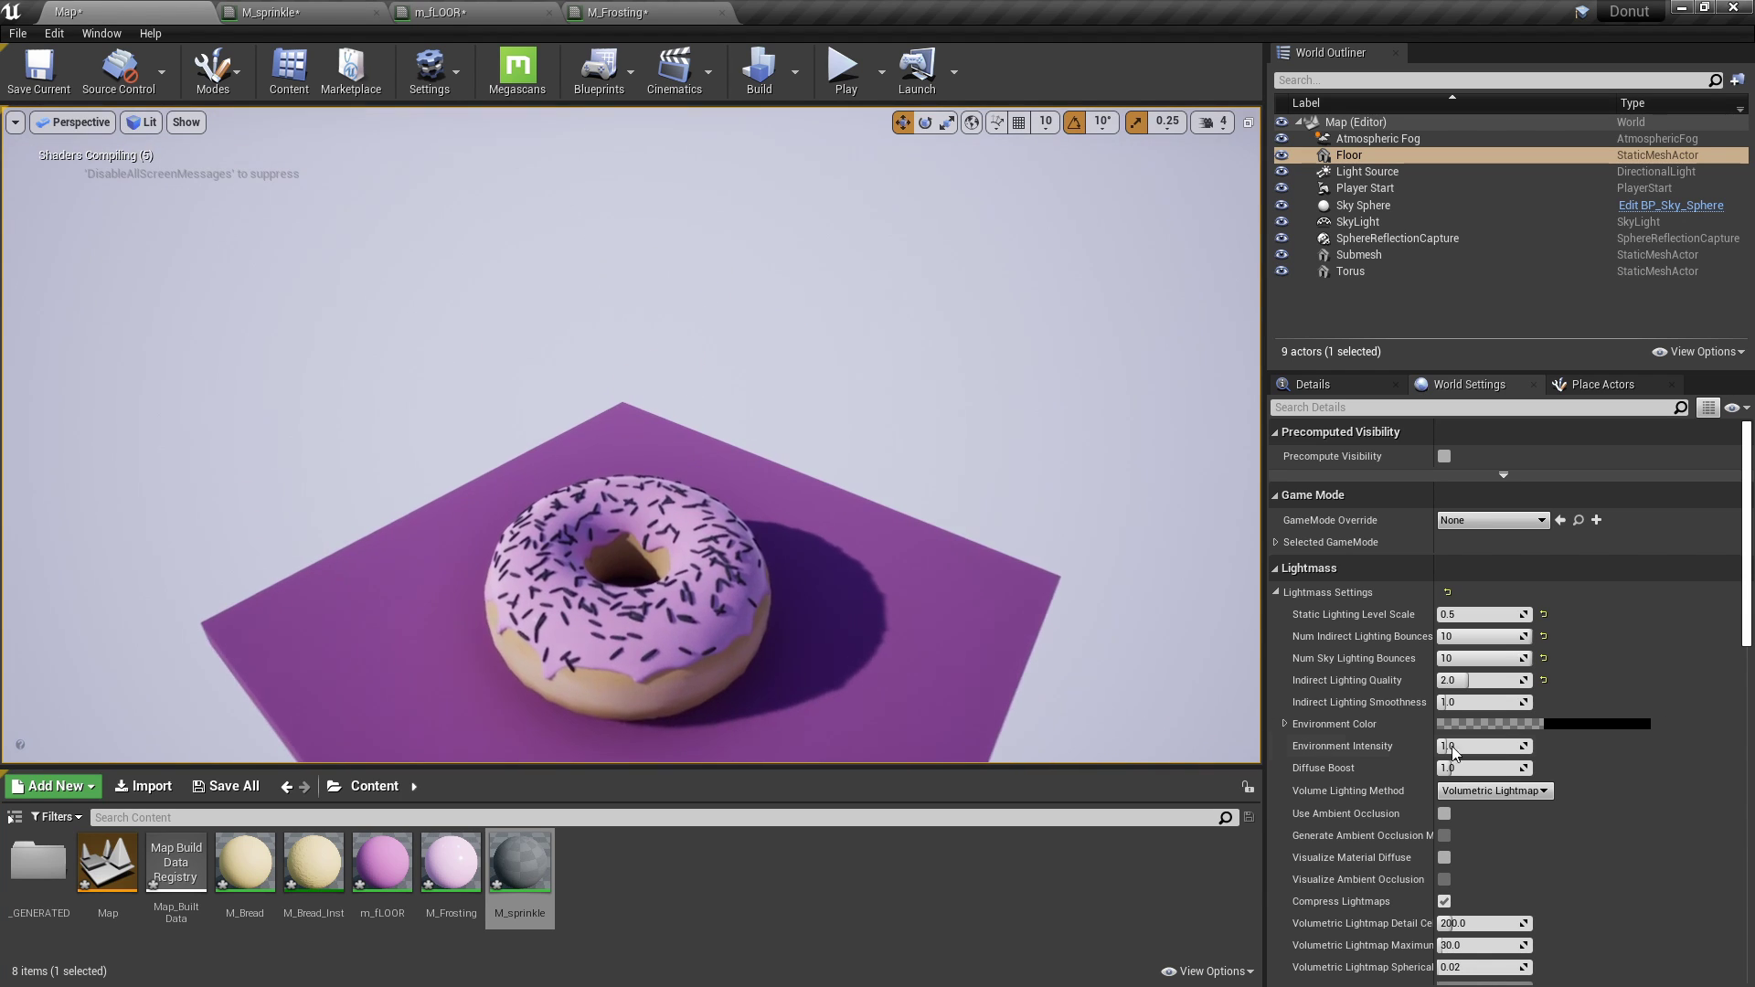
Place a Post Process Volume beside the donut and enable its Infinite Extent (Unbound) option.
click(1600, 385)
click(1359, 409)
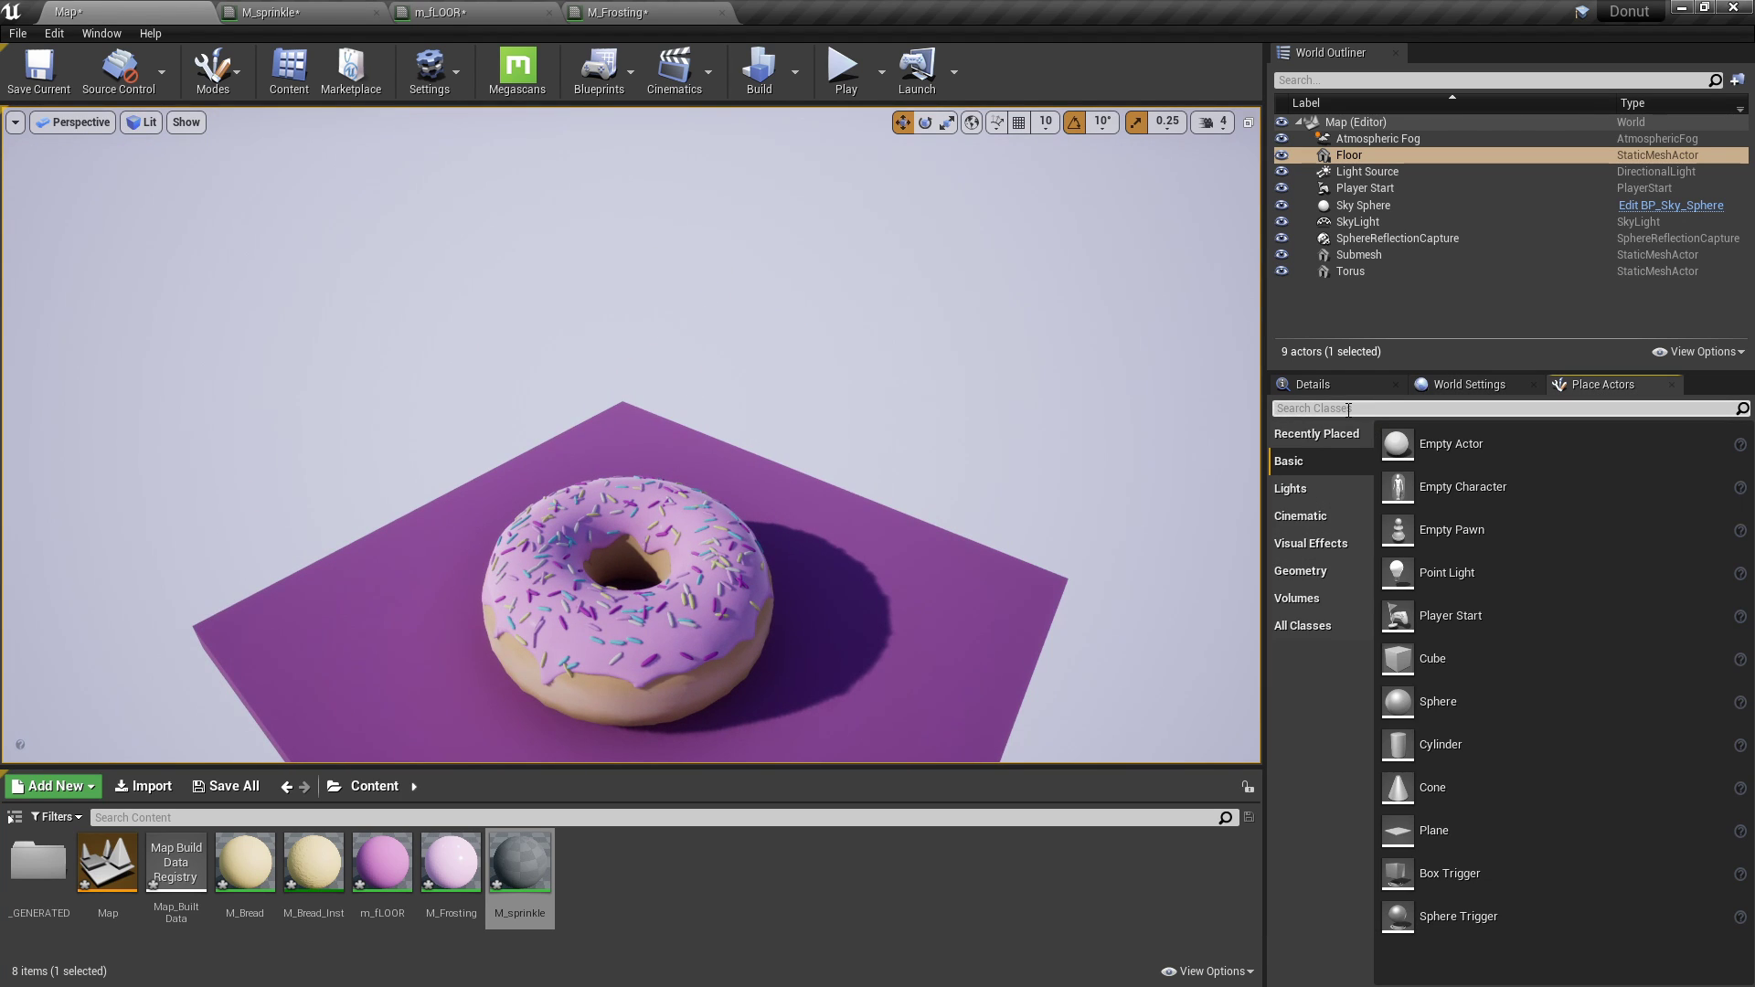
text(post)
drag(1331, 440, 901, 578)
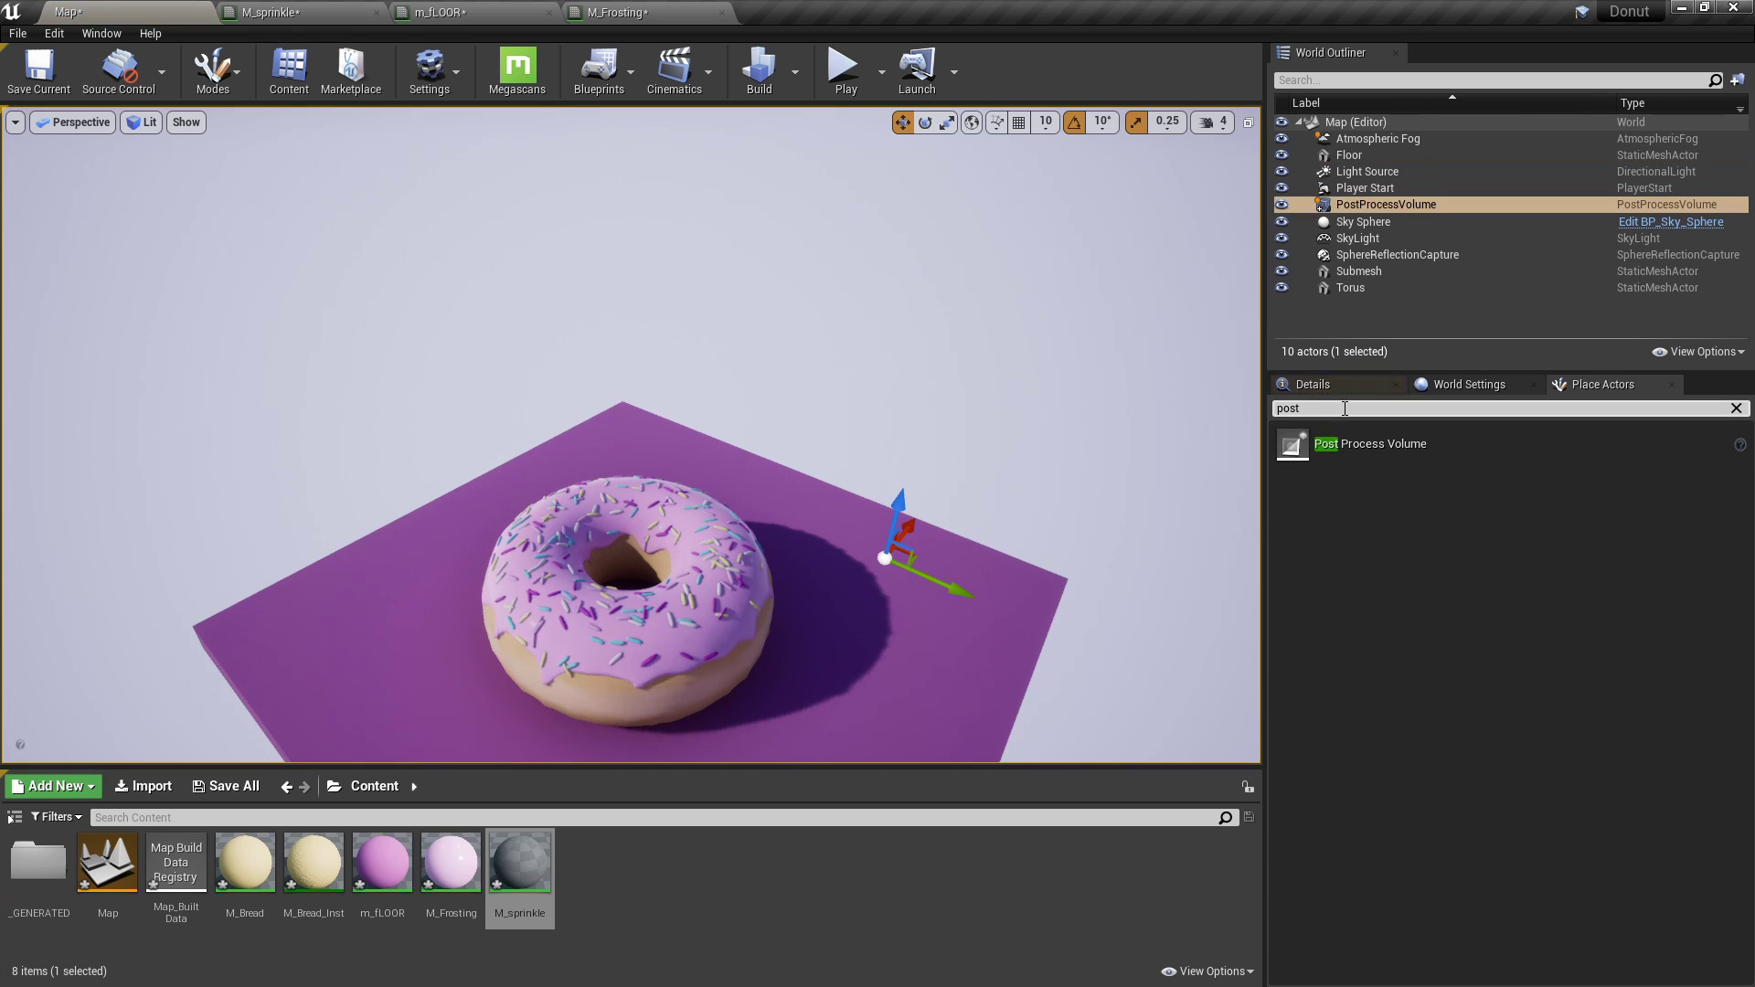
scroll(1427, 759, down, 5)
scroll(1427, 759, down, 10)
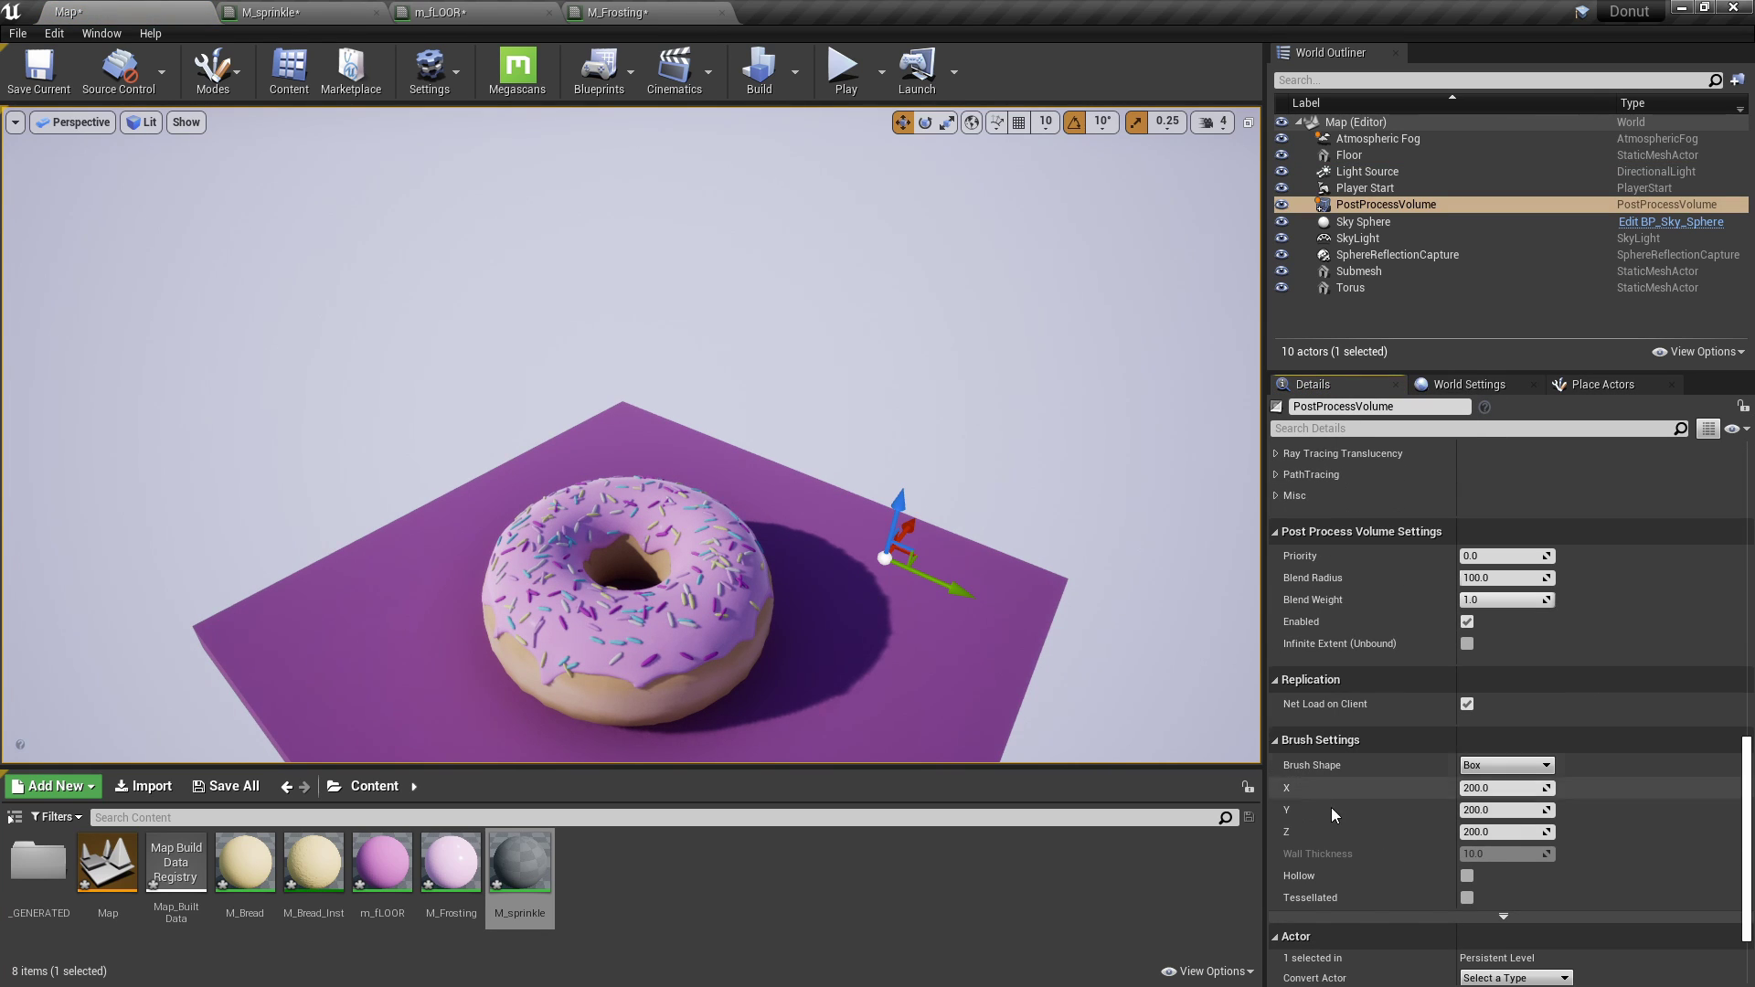
Override the Post Process Volume's Global Illumination Indirect Lighting Intensity and raise it to about 1.46.
scroll(1419, 682, up, 5)
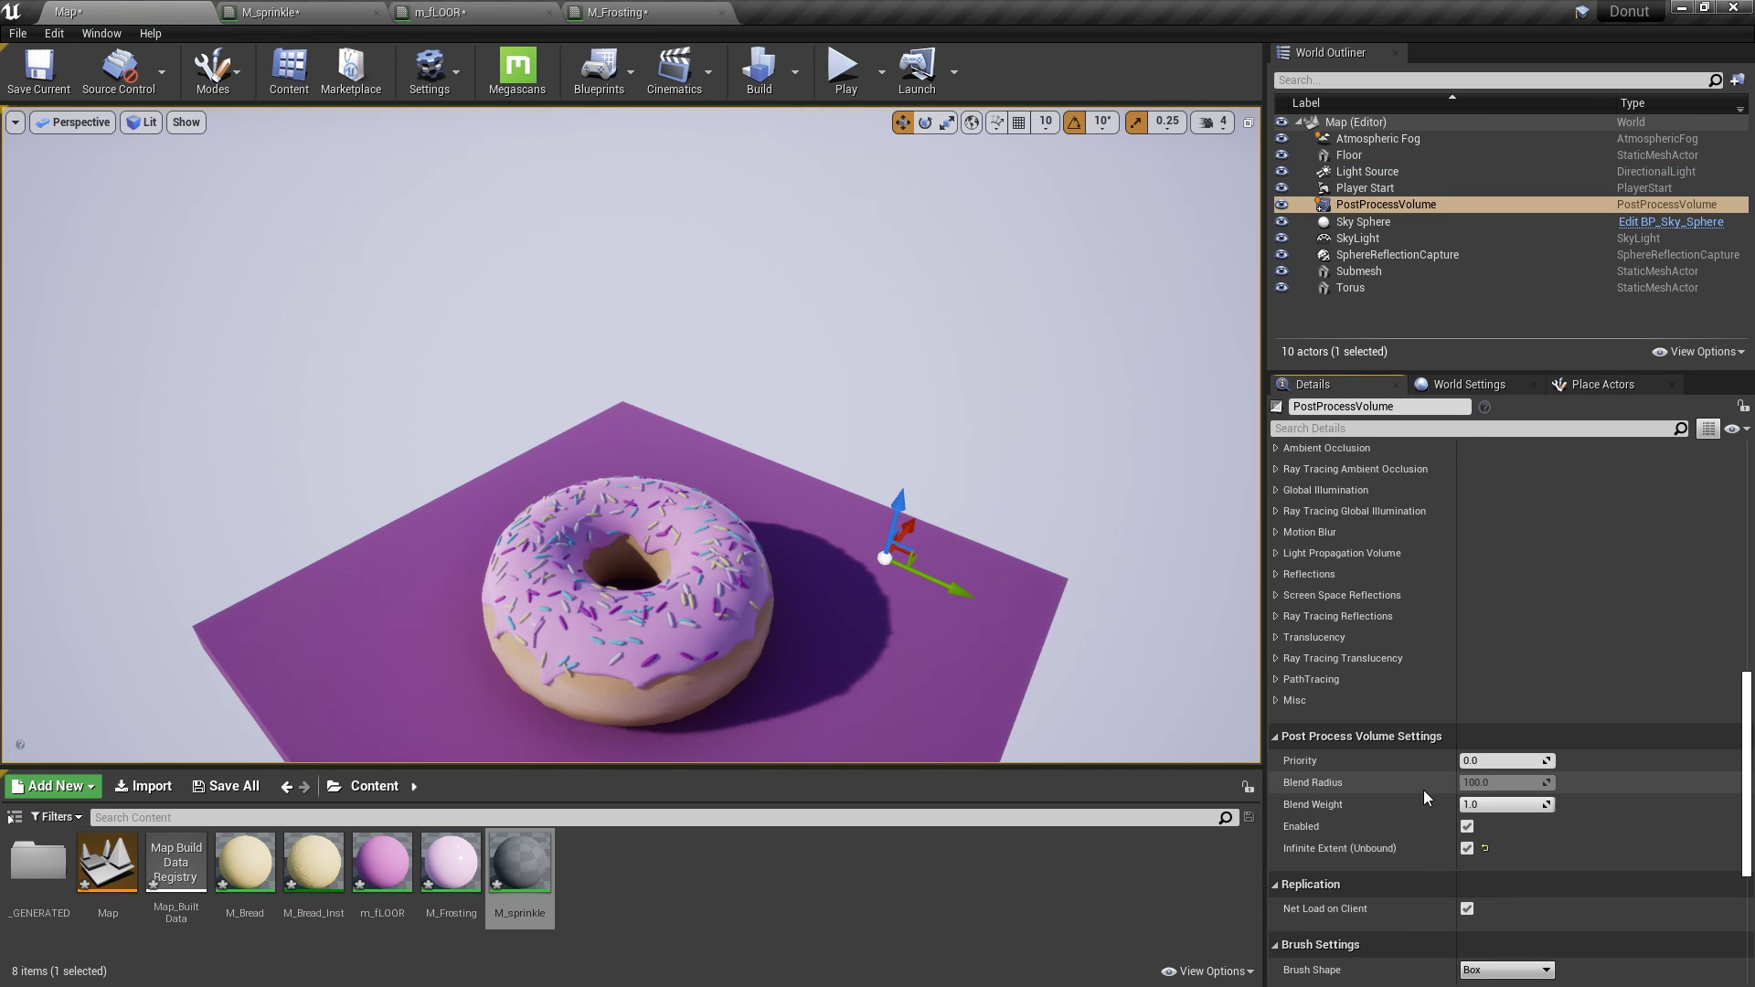
click(1276, 548)
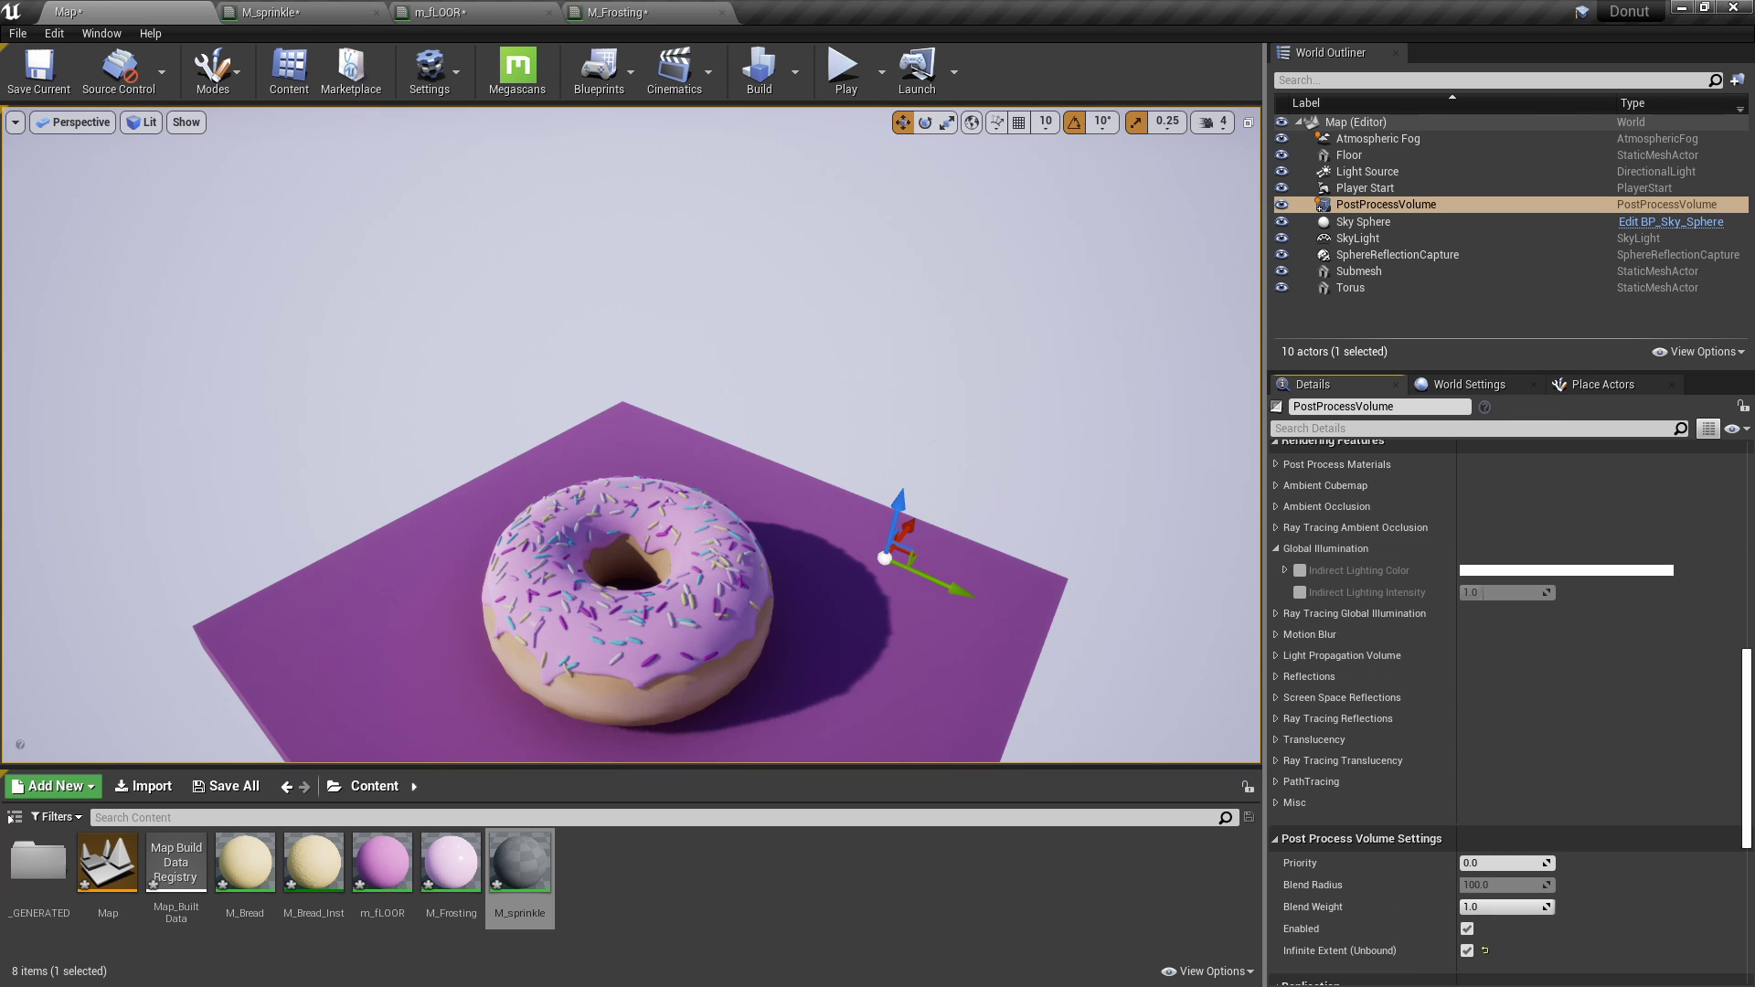
right_drag(1052, 539, 1051, 585)
right_drag(914, 490, 855, 531)
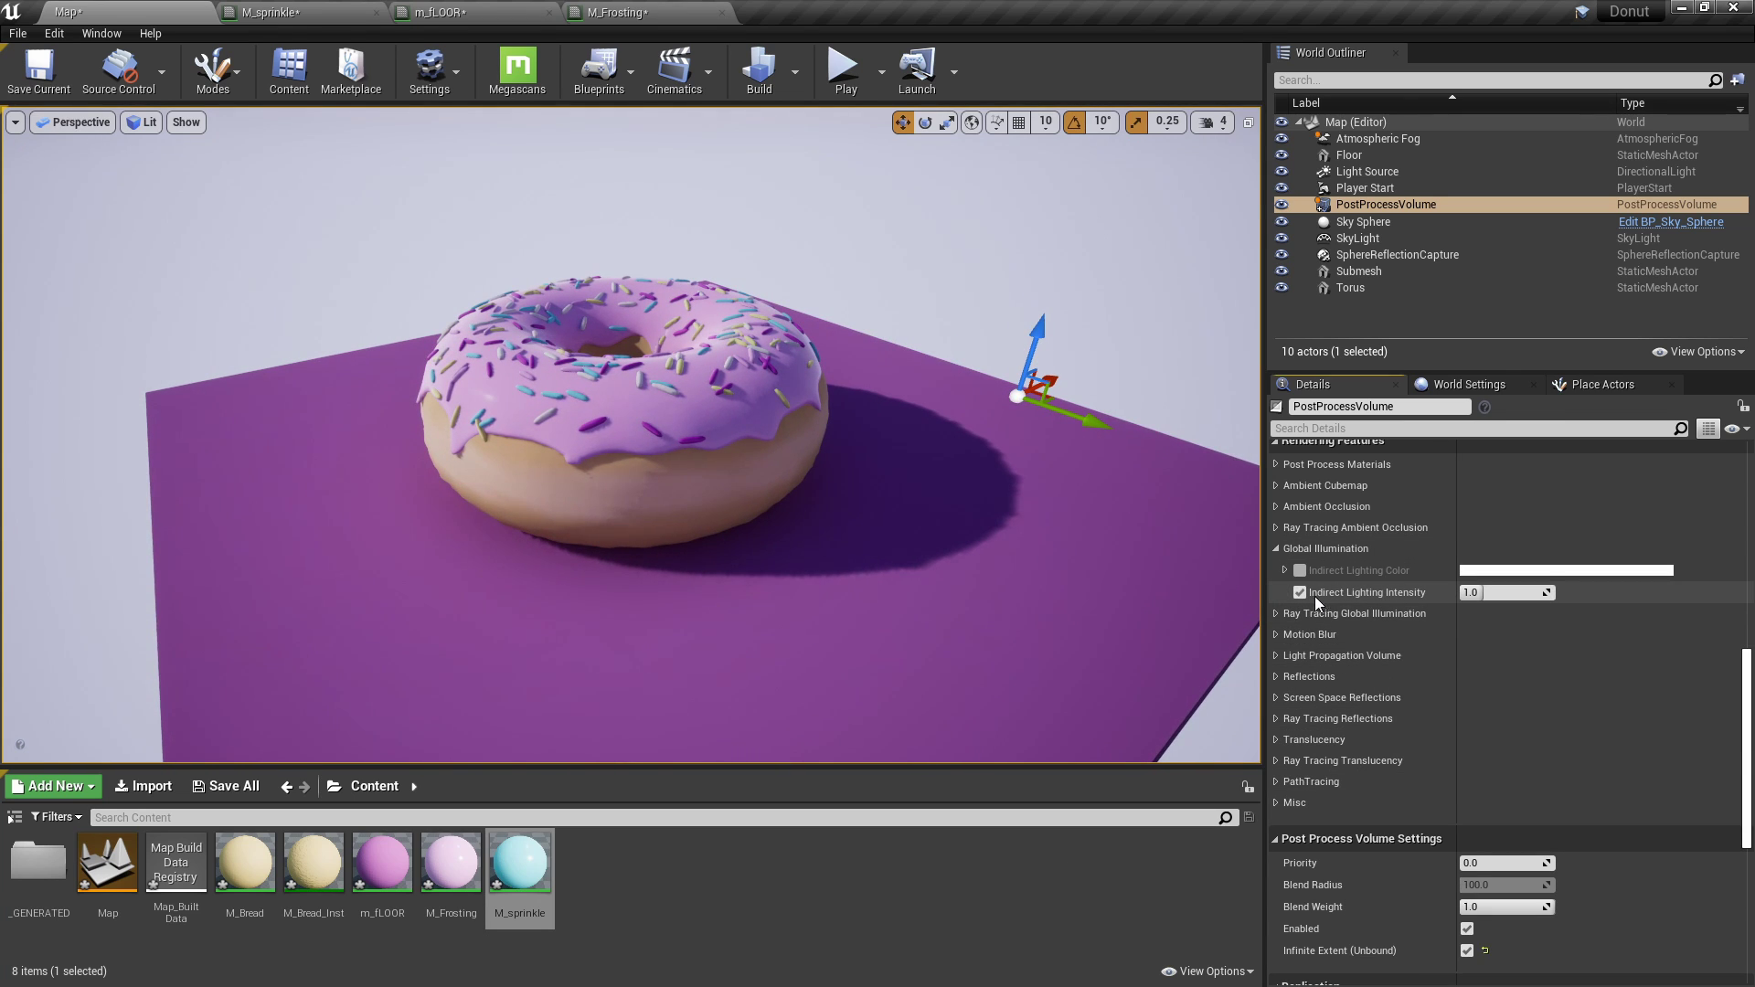
mouse_move(1504, 589)
mouse_down()
mouse_move(1545, 590)
mouse_move(1492, 592)
mouse_up()
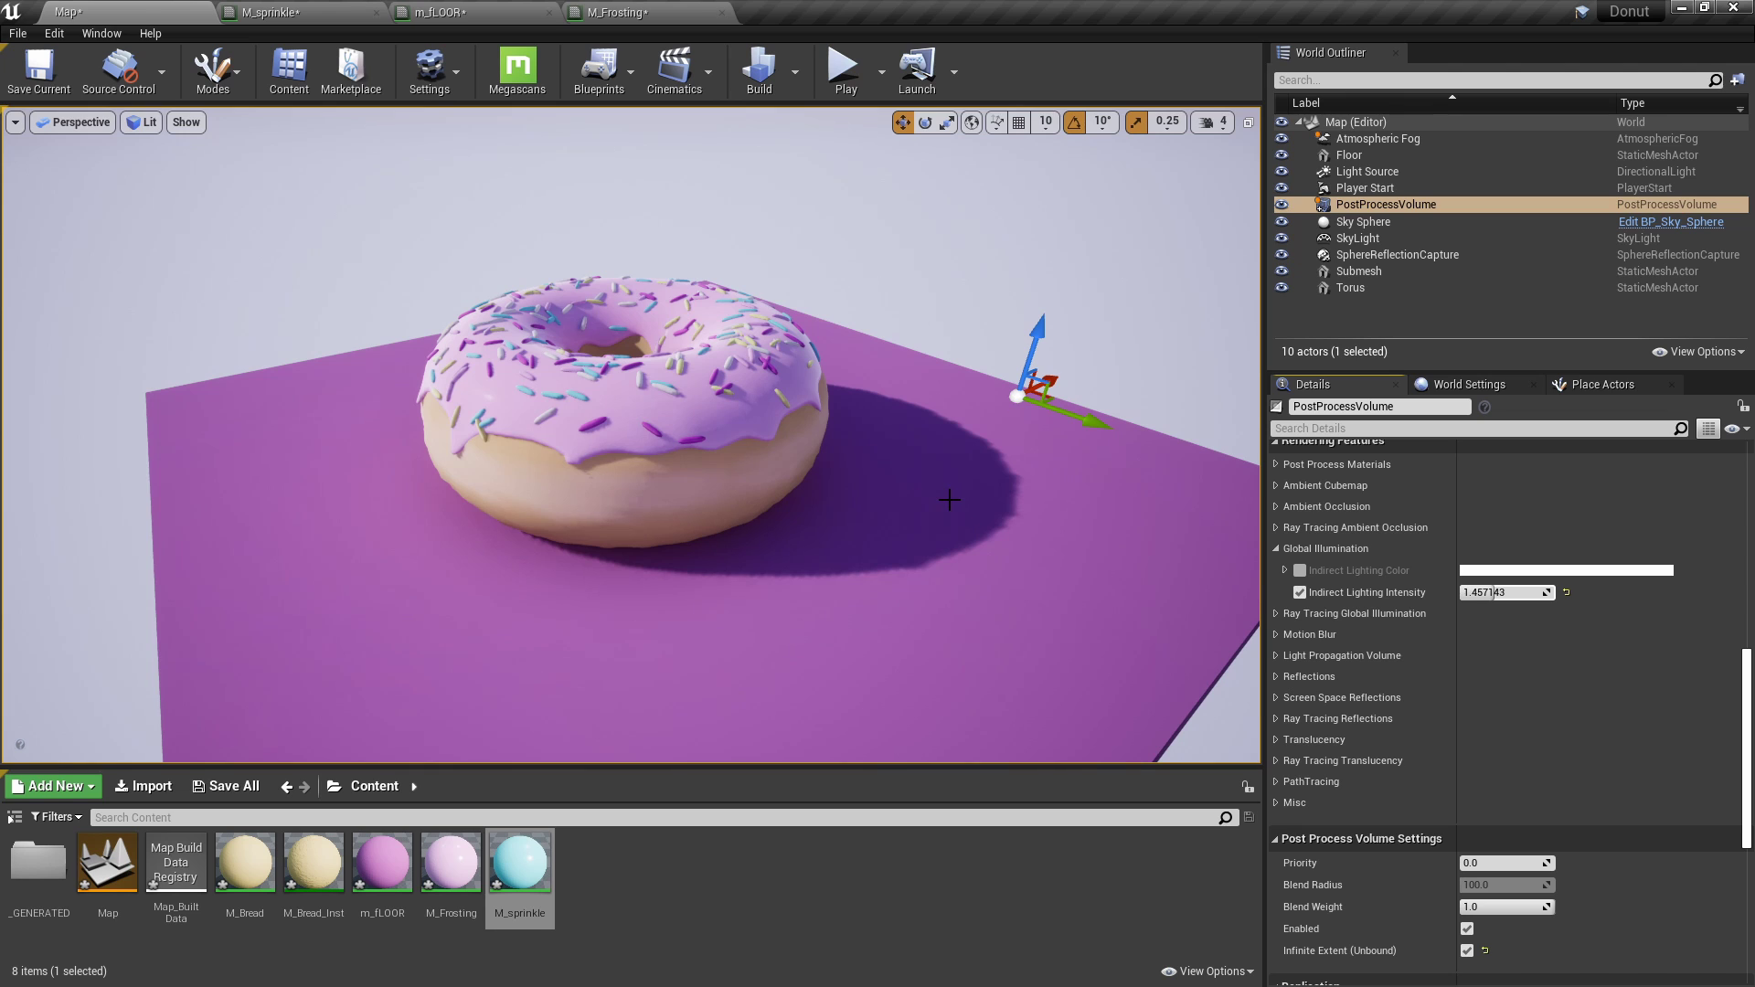
Select the donut's Torus mesh and examine the lighting and shadows around it up close.
click(685, 492)
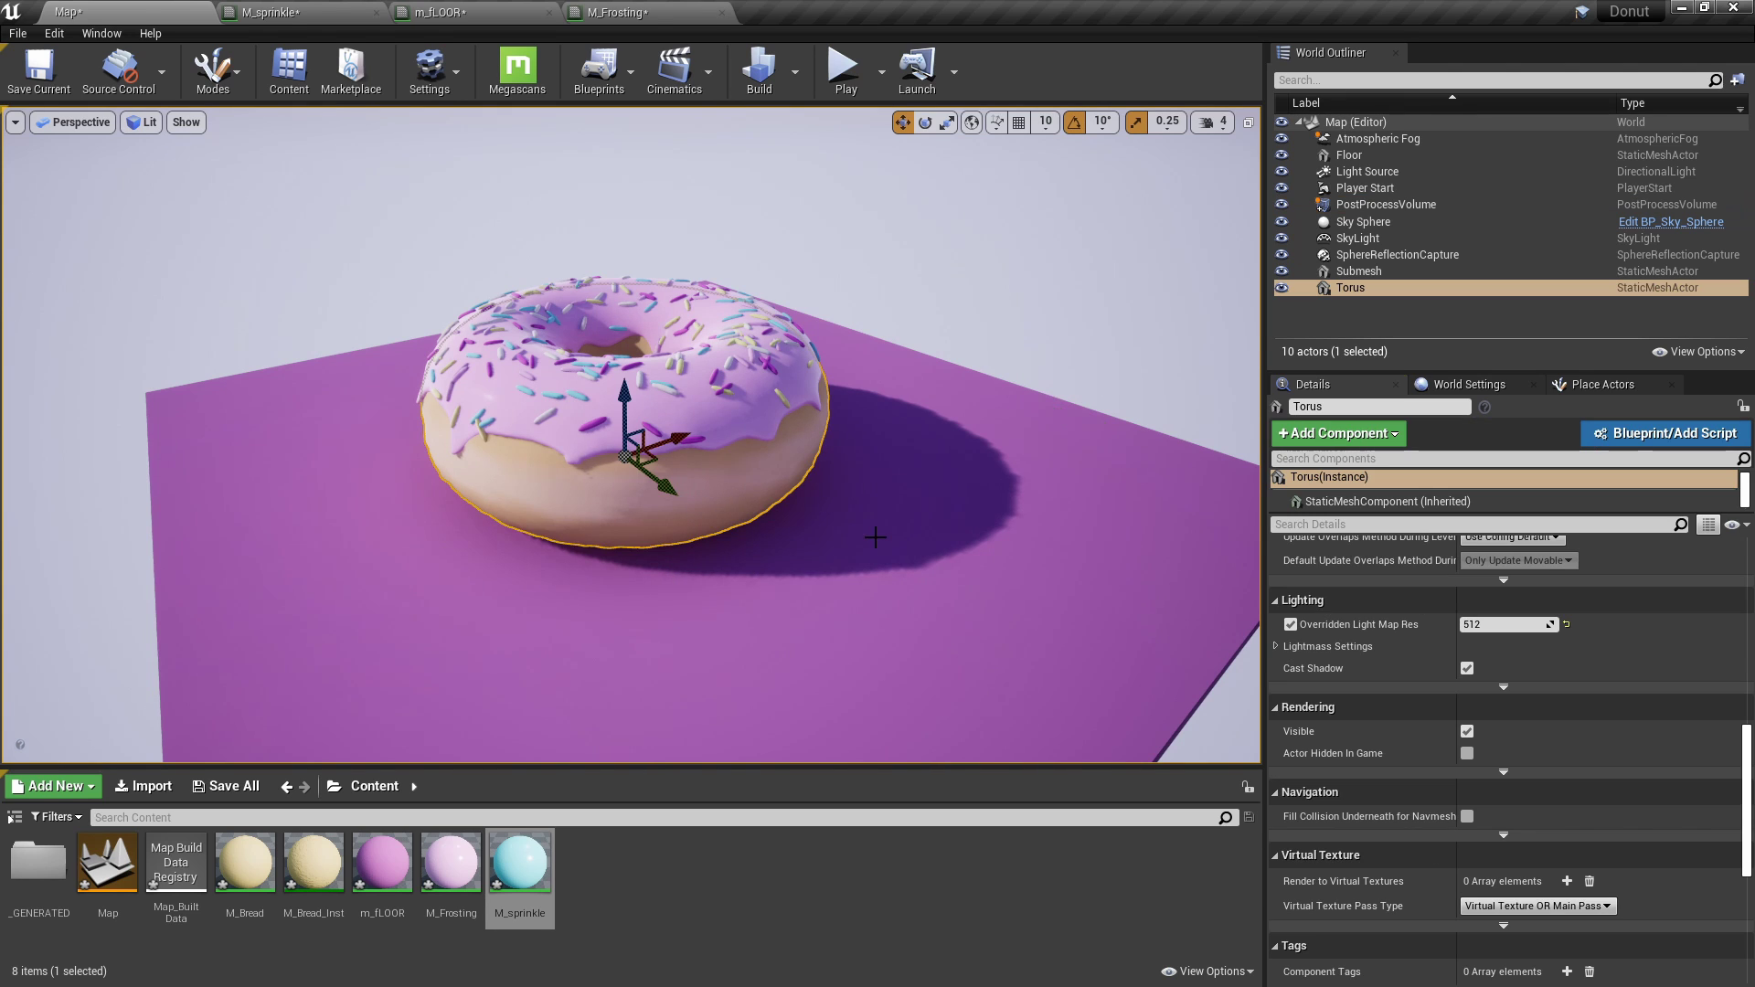
scroll(866, 554, up, 2)
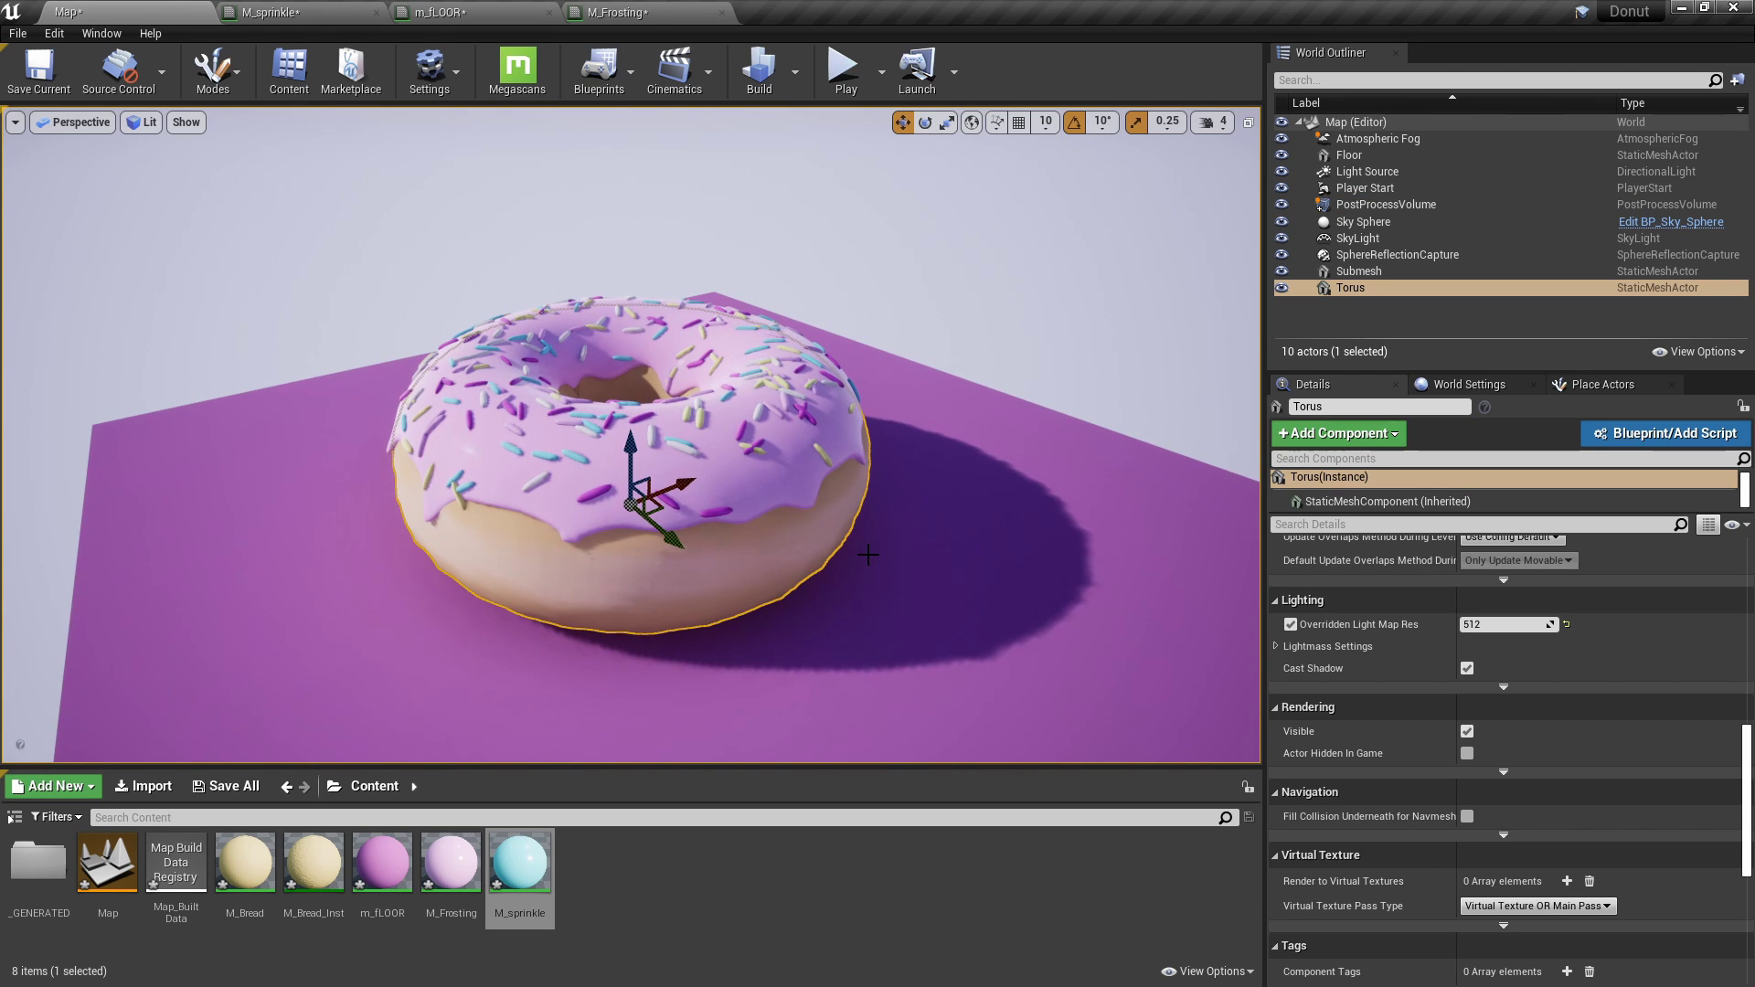
key(g)
alt+drag(636, 533, 723, 485)
alt+drag(631, 434, 393, 352)
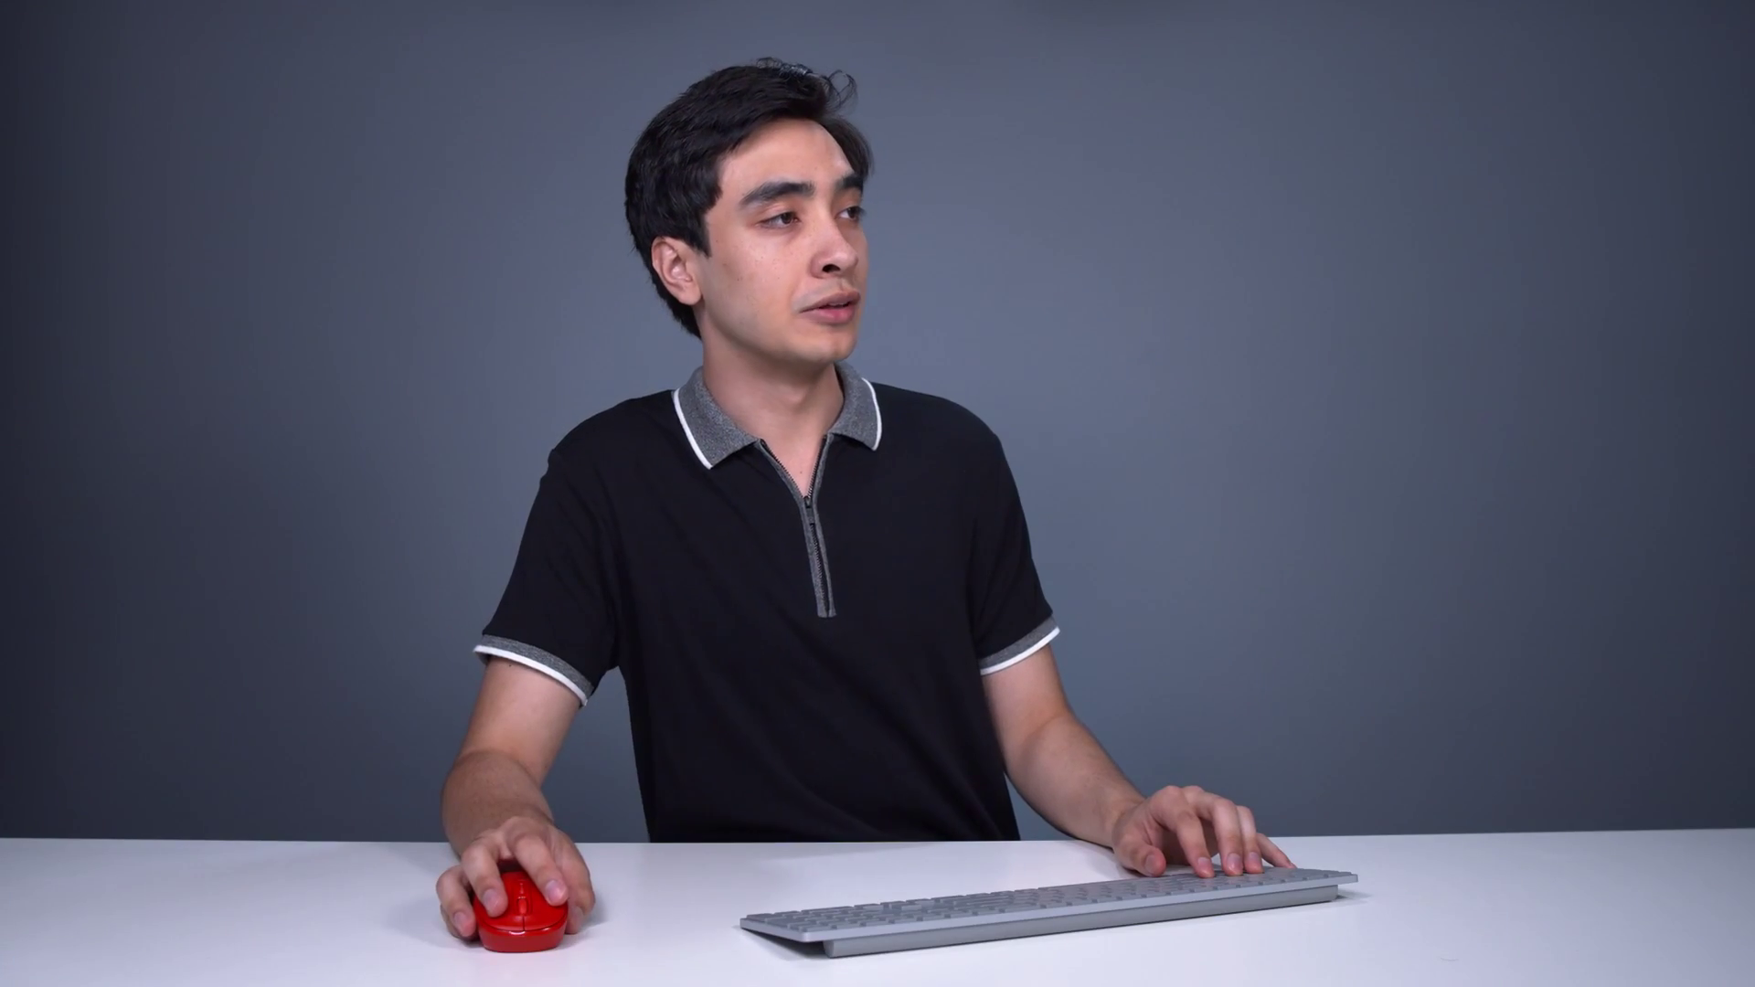